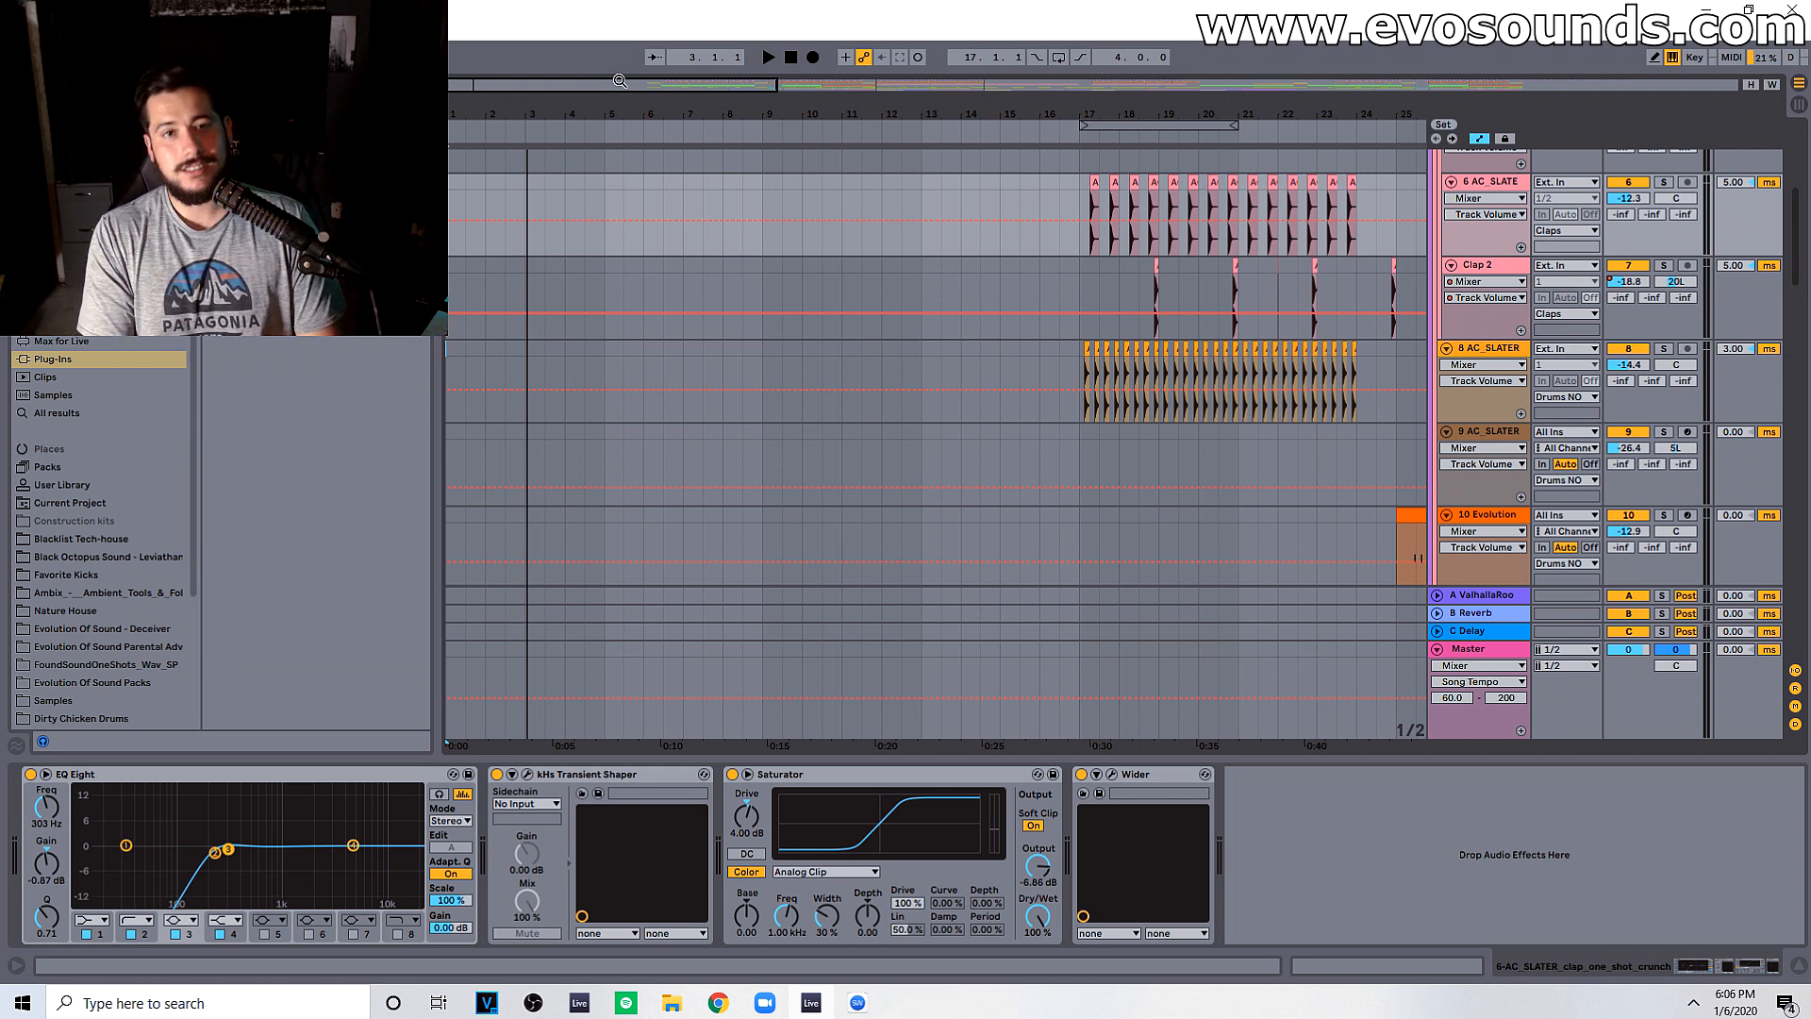
# Step: Look over the arrangement's opening bars and its drum, clap and percussion tracks
pyautogui.keyDown('ctrl'); pyautogui.scroll(-1, 628, 445); pyautogui.keyUp('ctrl')
pyautogui.scroll(8, 630, 457)
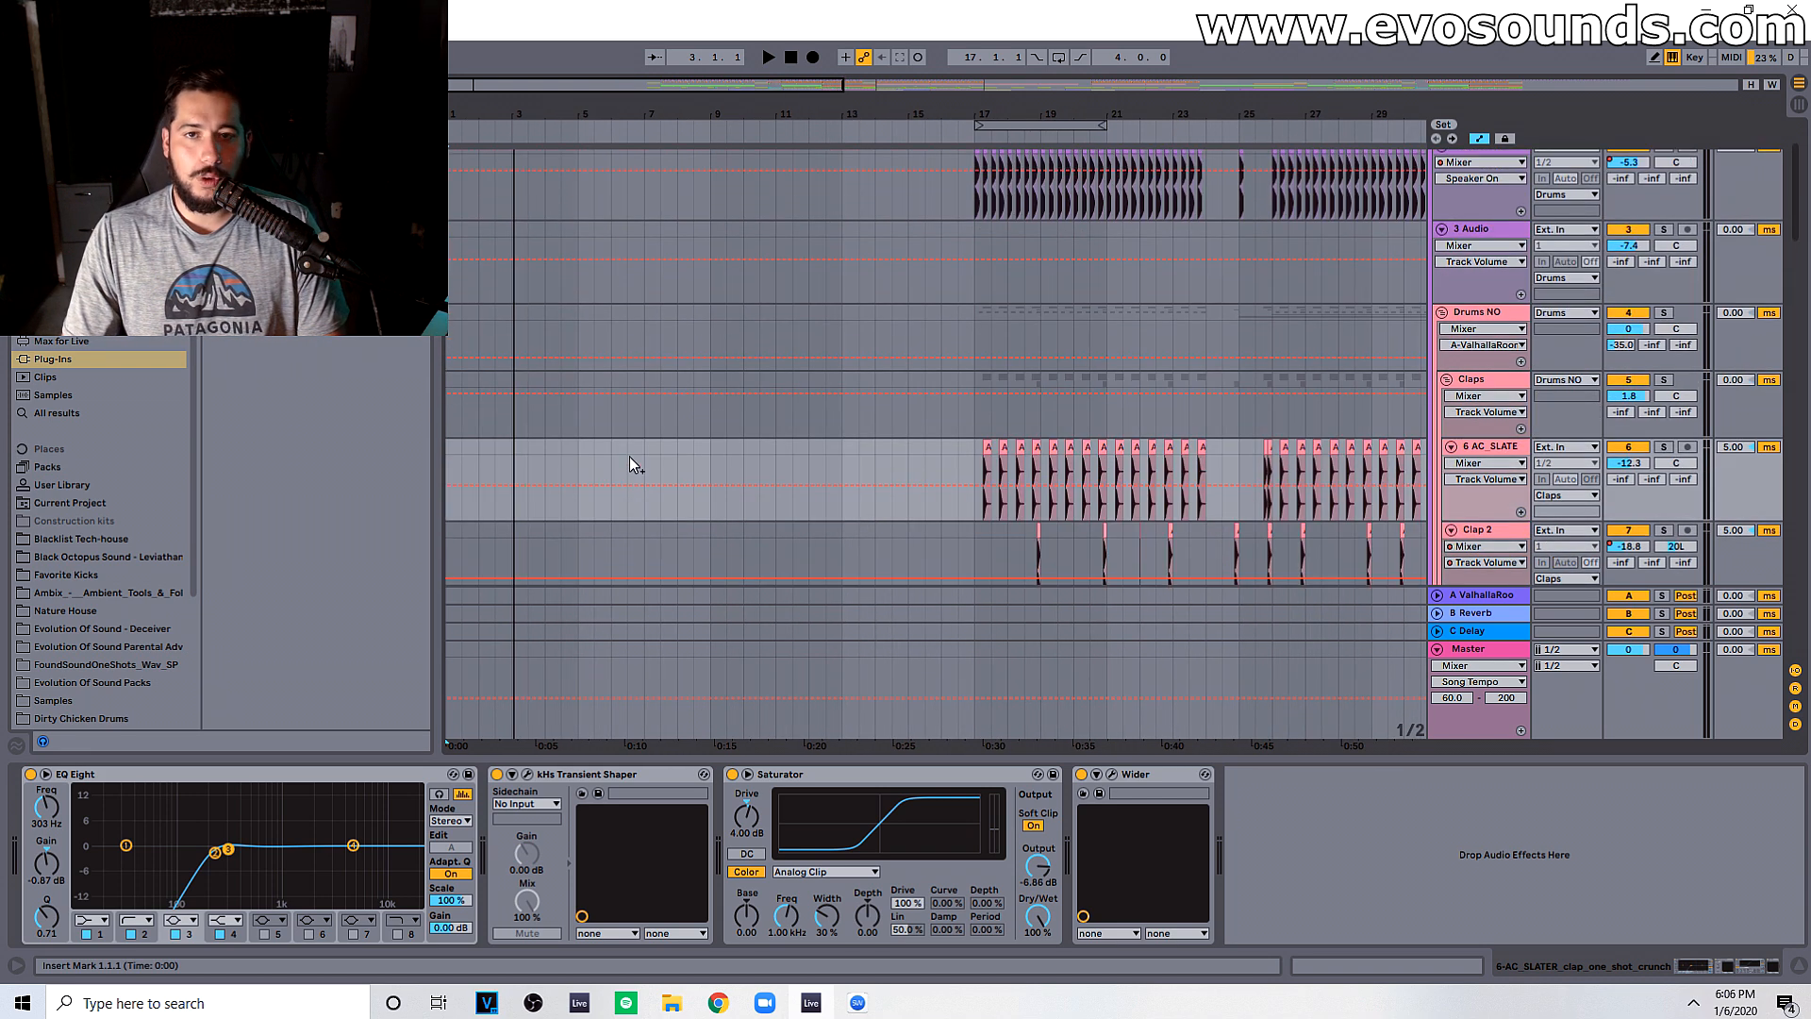
pyautogui.moveTo(538, 92); pyautogui.dragTo(588, 84)
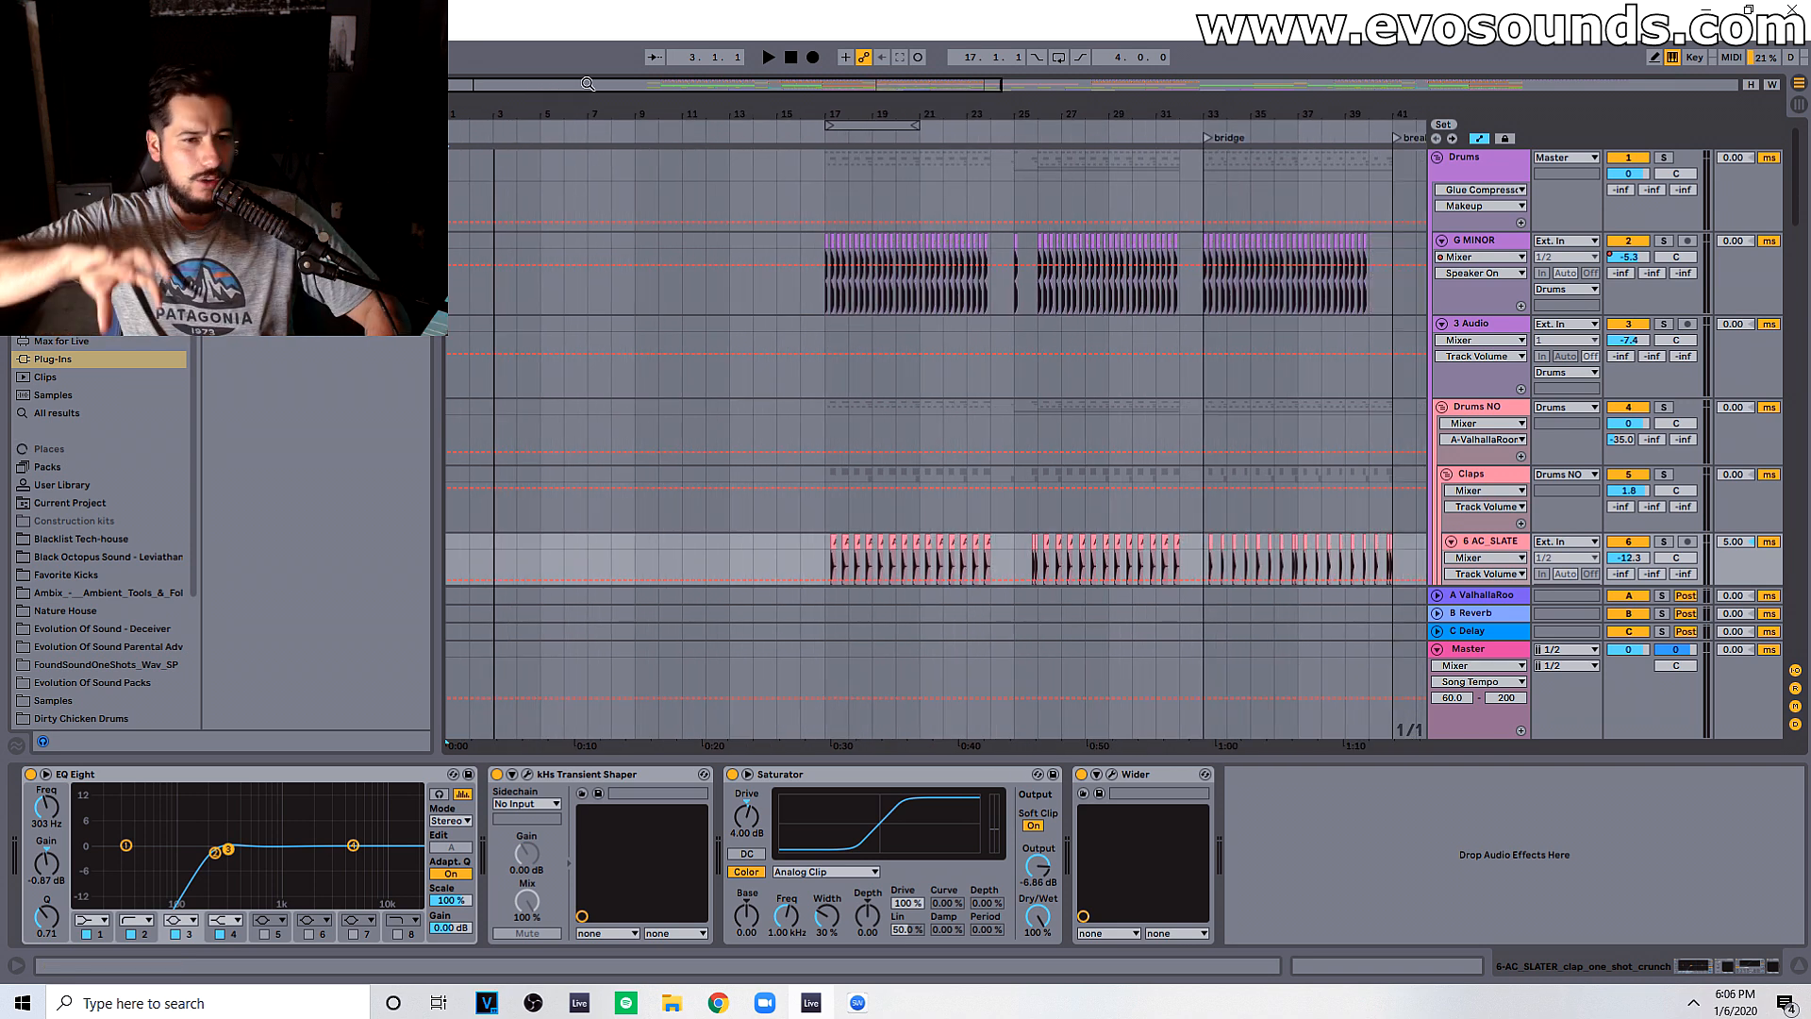
pyautogui.moveTo(587, 84); pyautogui.dragTo(600, 83)
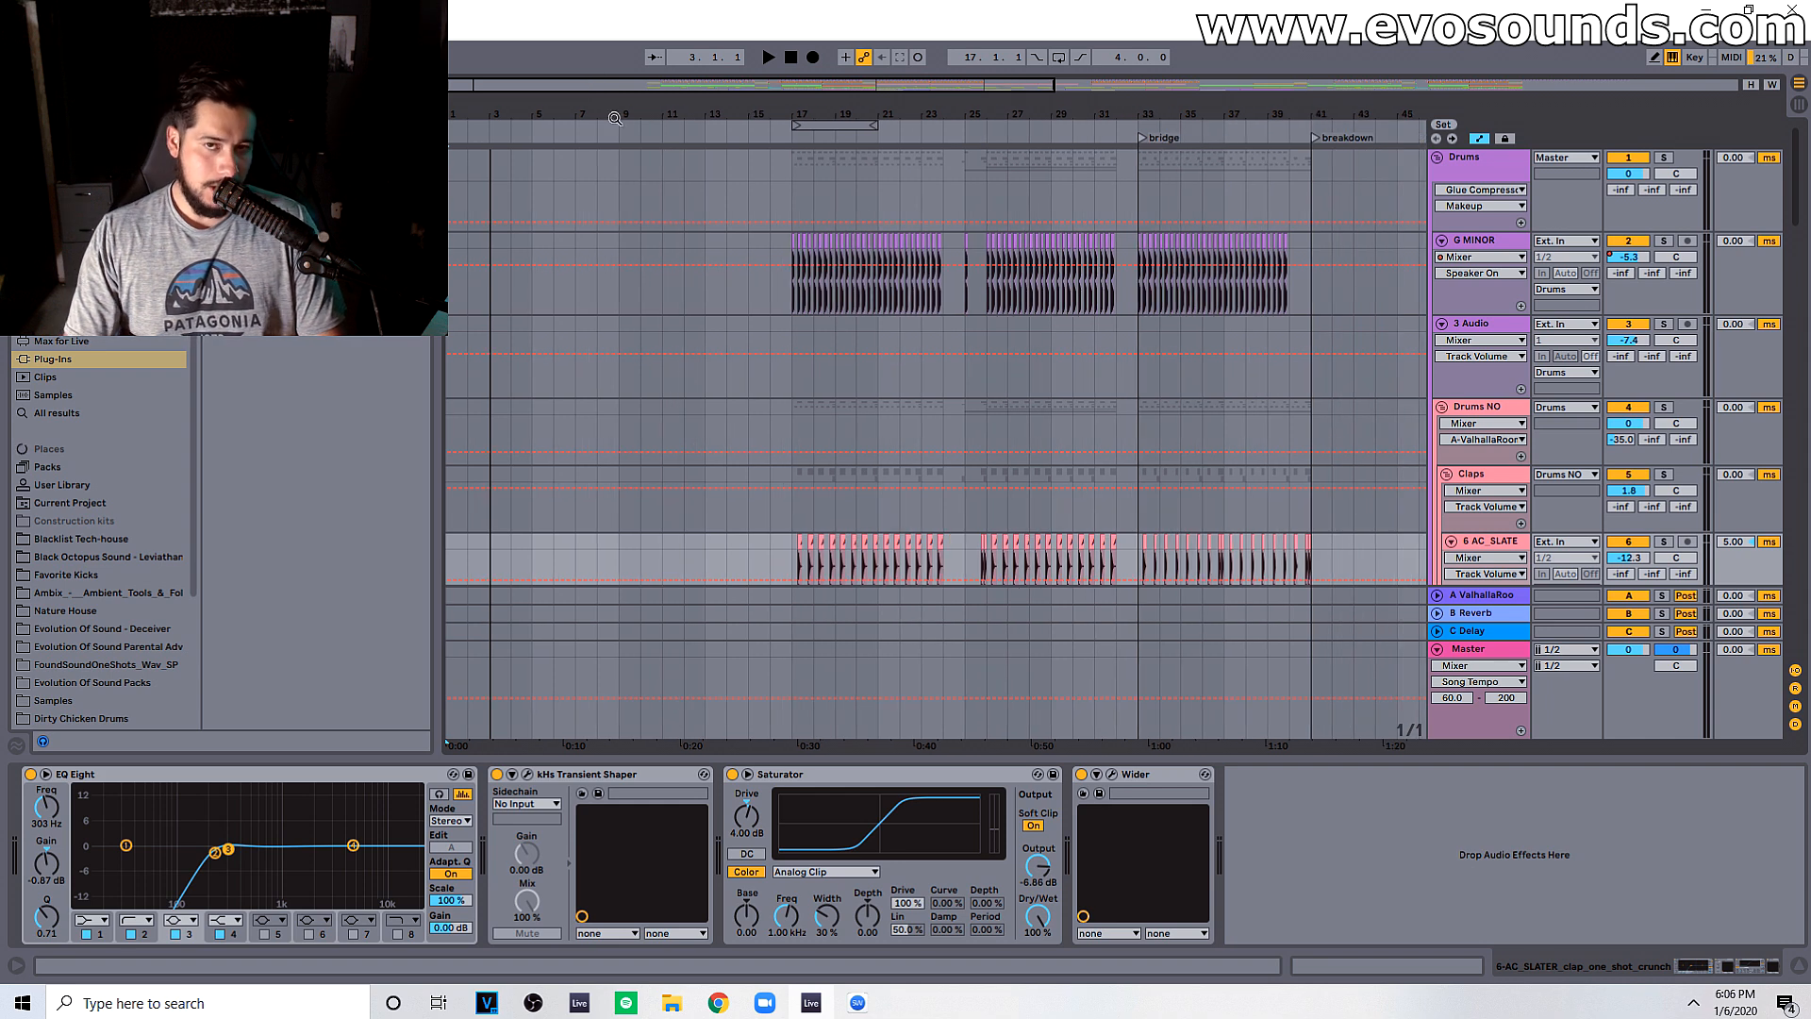
pyautogui.scroll(-8, 714, 378)
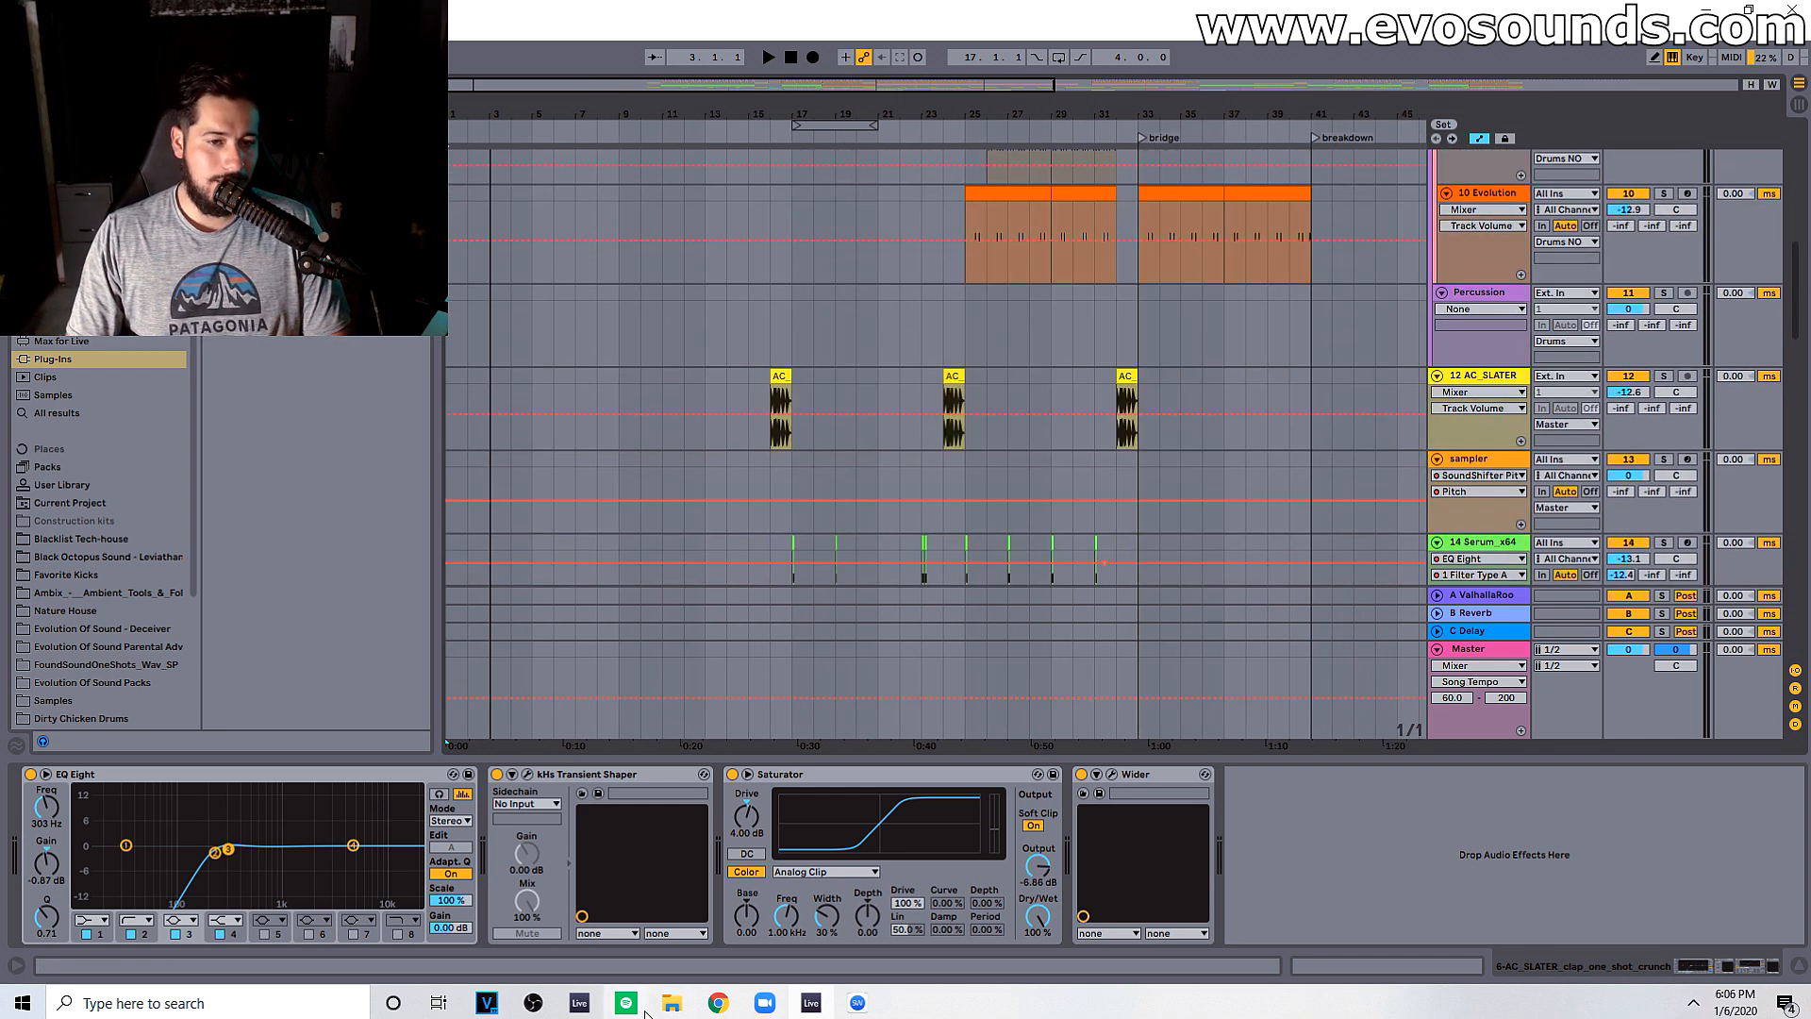
# Step: Switch to Spotify to view the Bassline Bangers playlist, and return to the arrangement
pyautogui.click(628, 1003)
pyautogui.scroll(5, 826, 434)
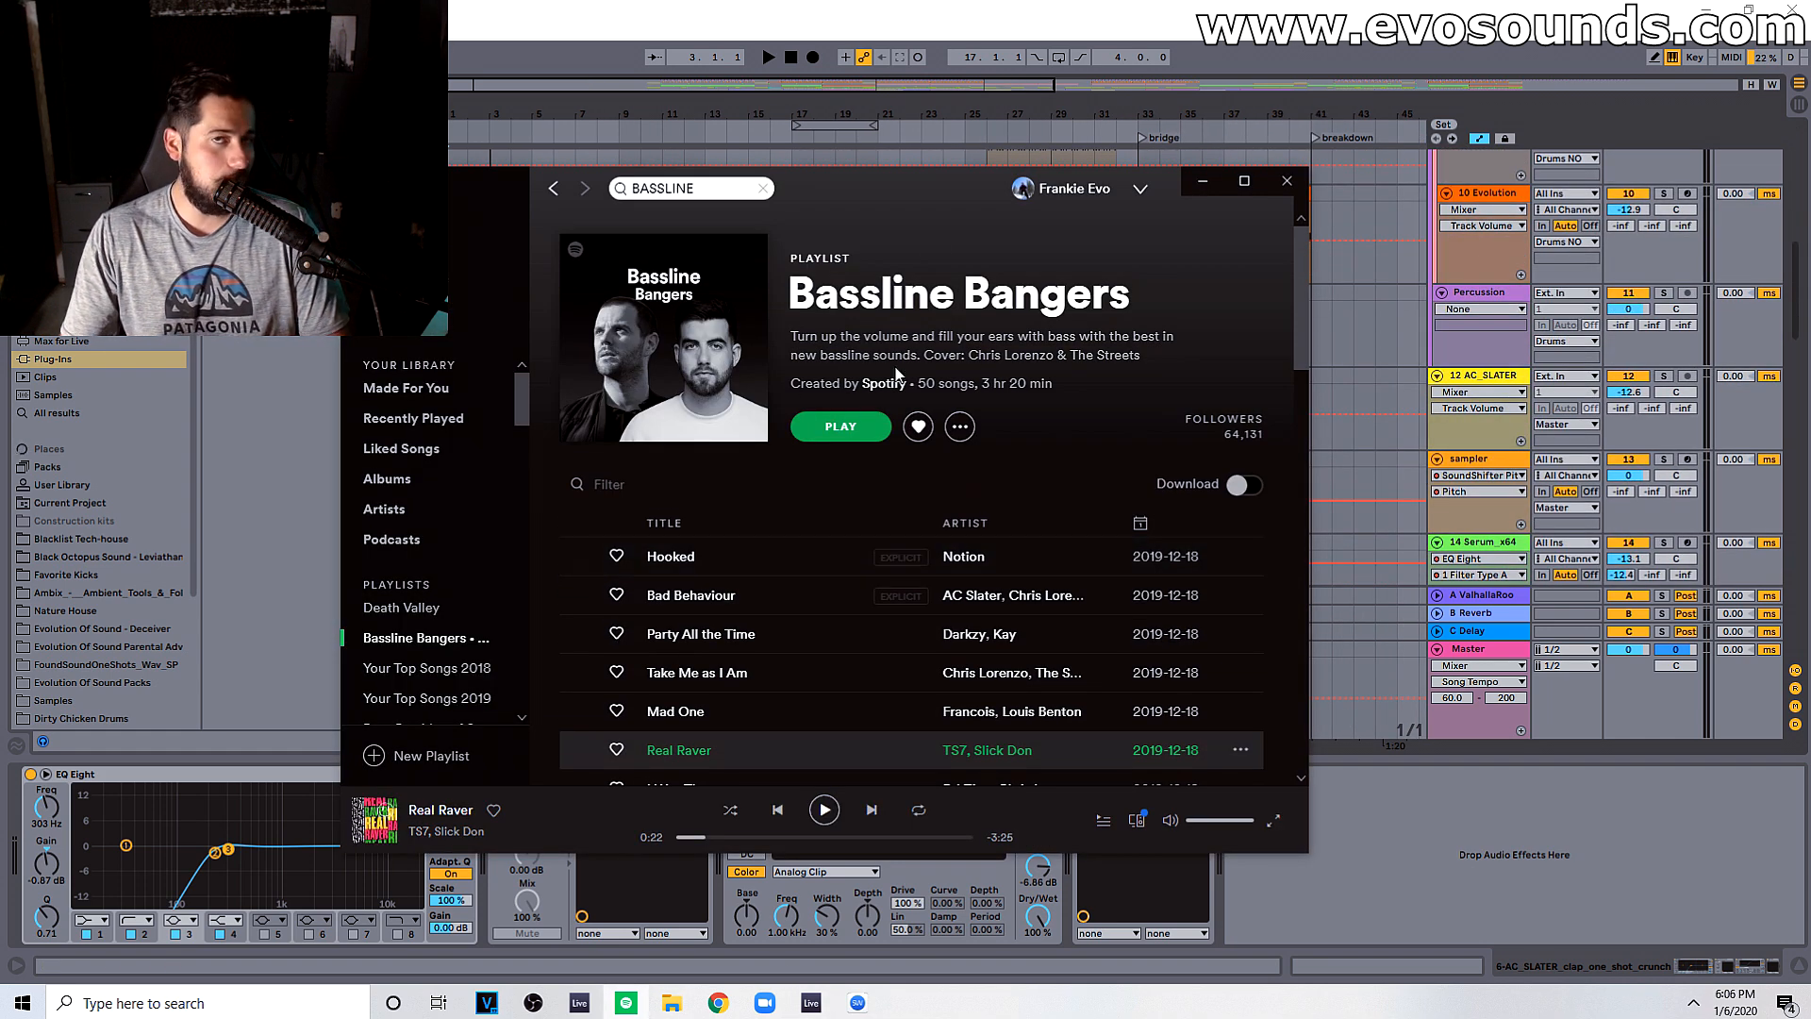
pyautogui.click(1496, 780)
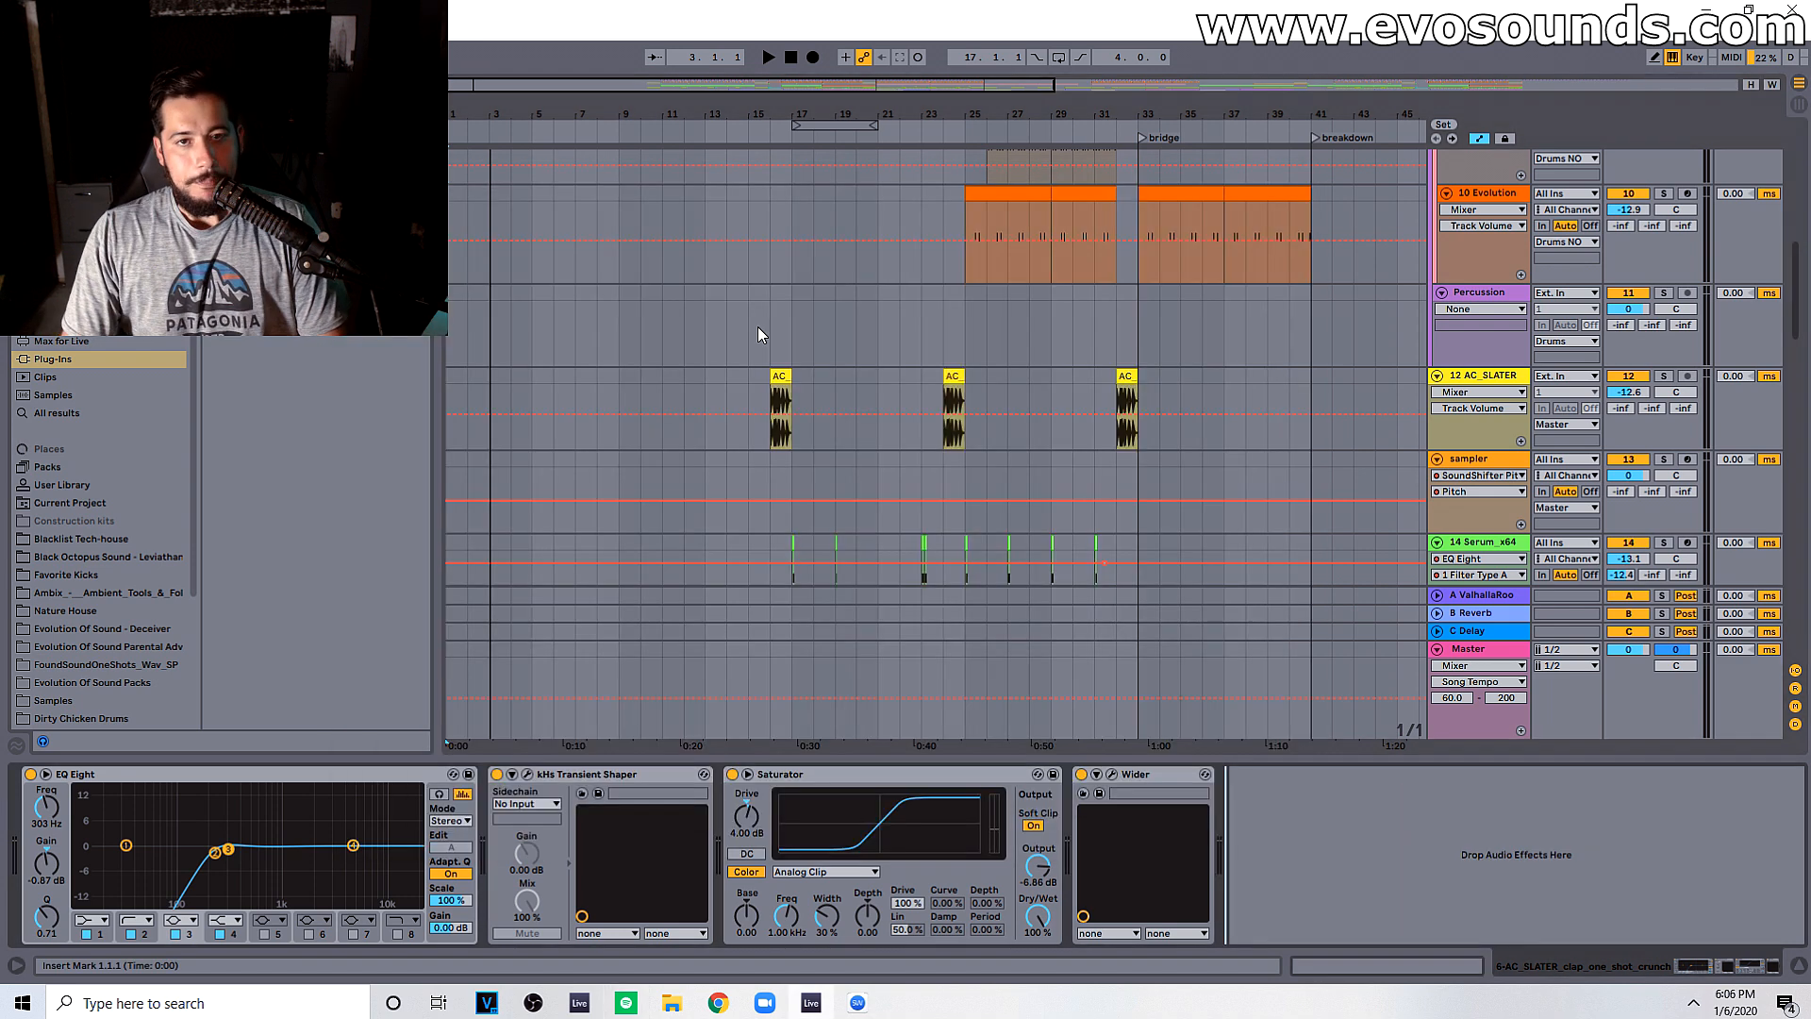
# Step: Find the AC_SLATER drum fill just before bar 17 and select it, checking the drum tracks around it
pyautogui.moveTo(596, 78); pyautogui.dragTo(745, 315)
pyautogui.scroll(8, 755, 349)
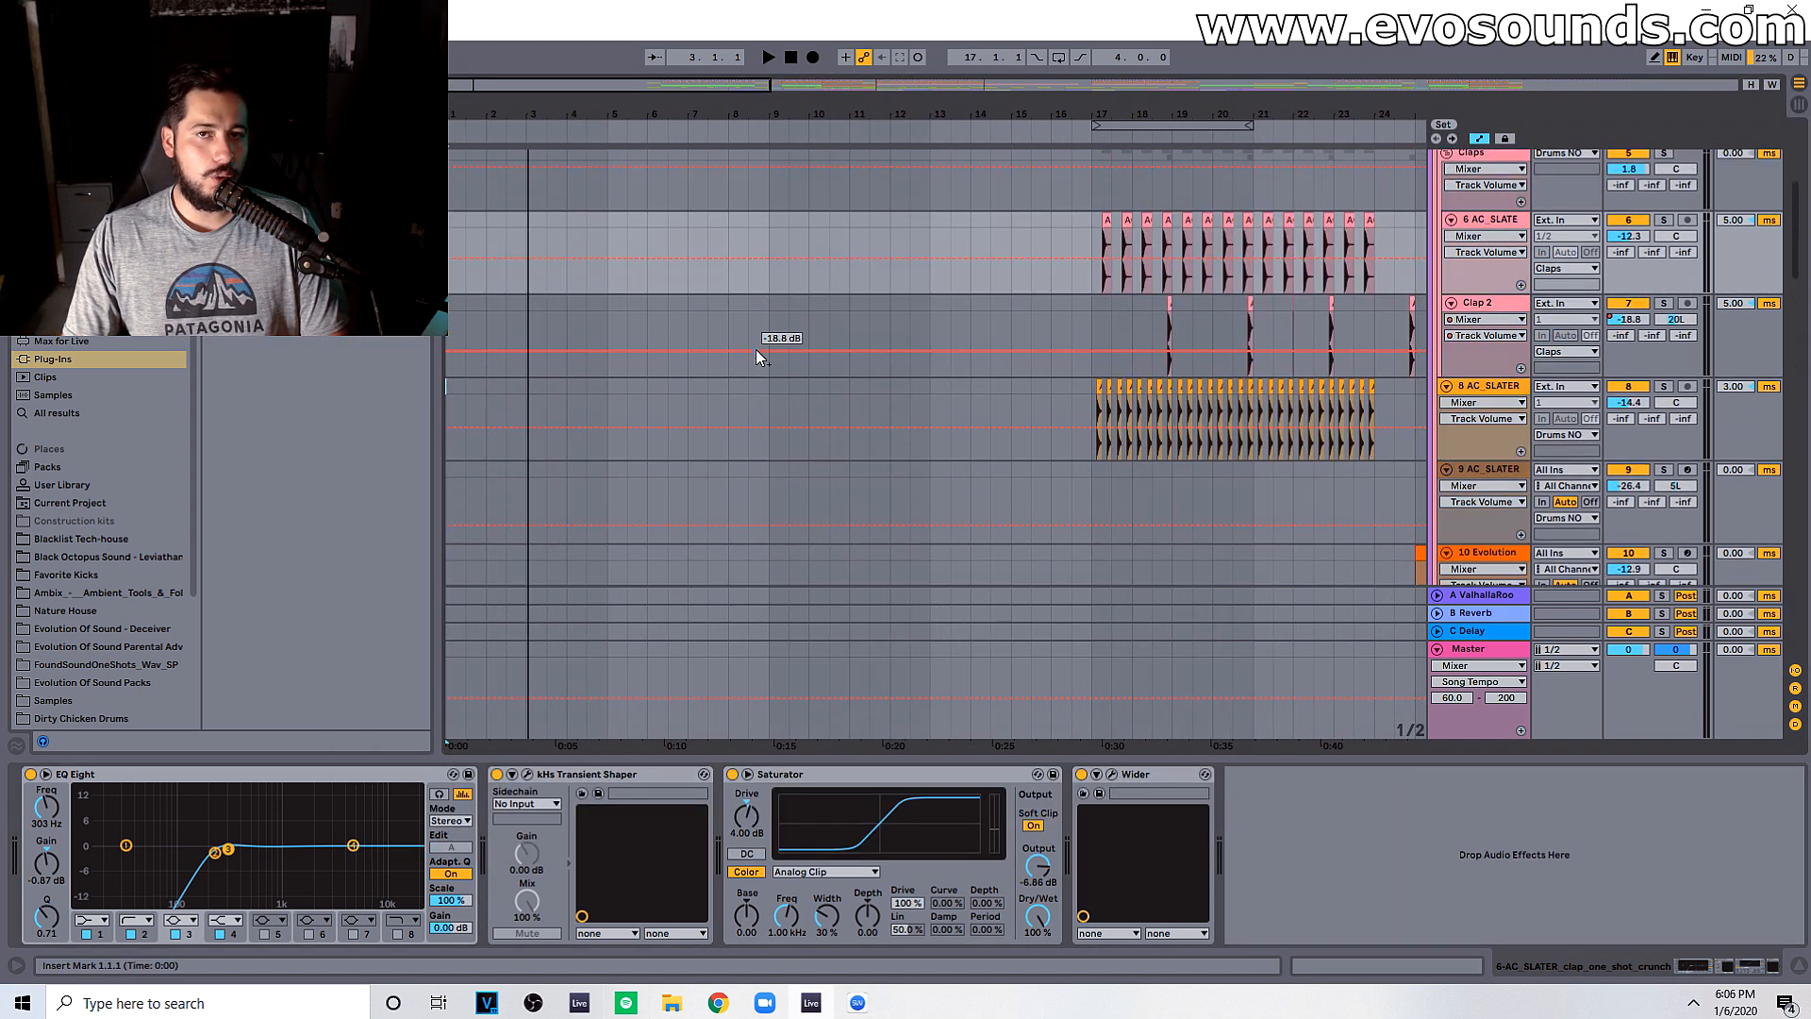
pyautogui.scroll(-8, 756, 349)
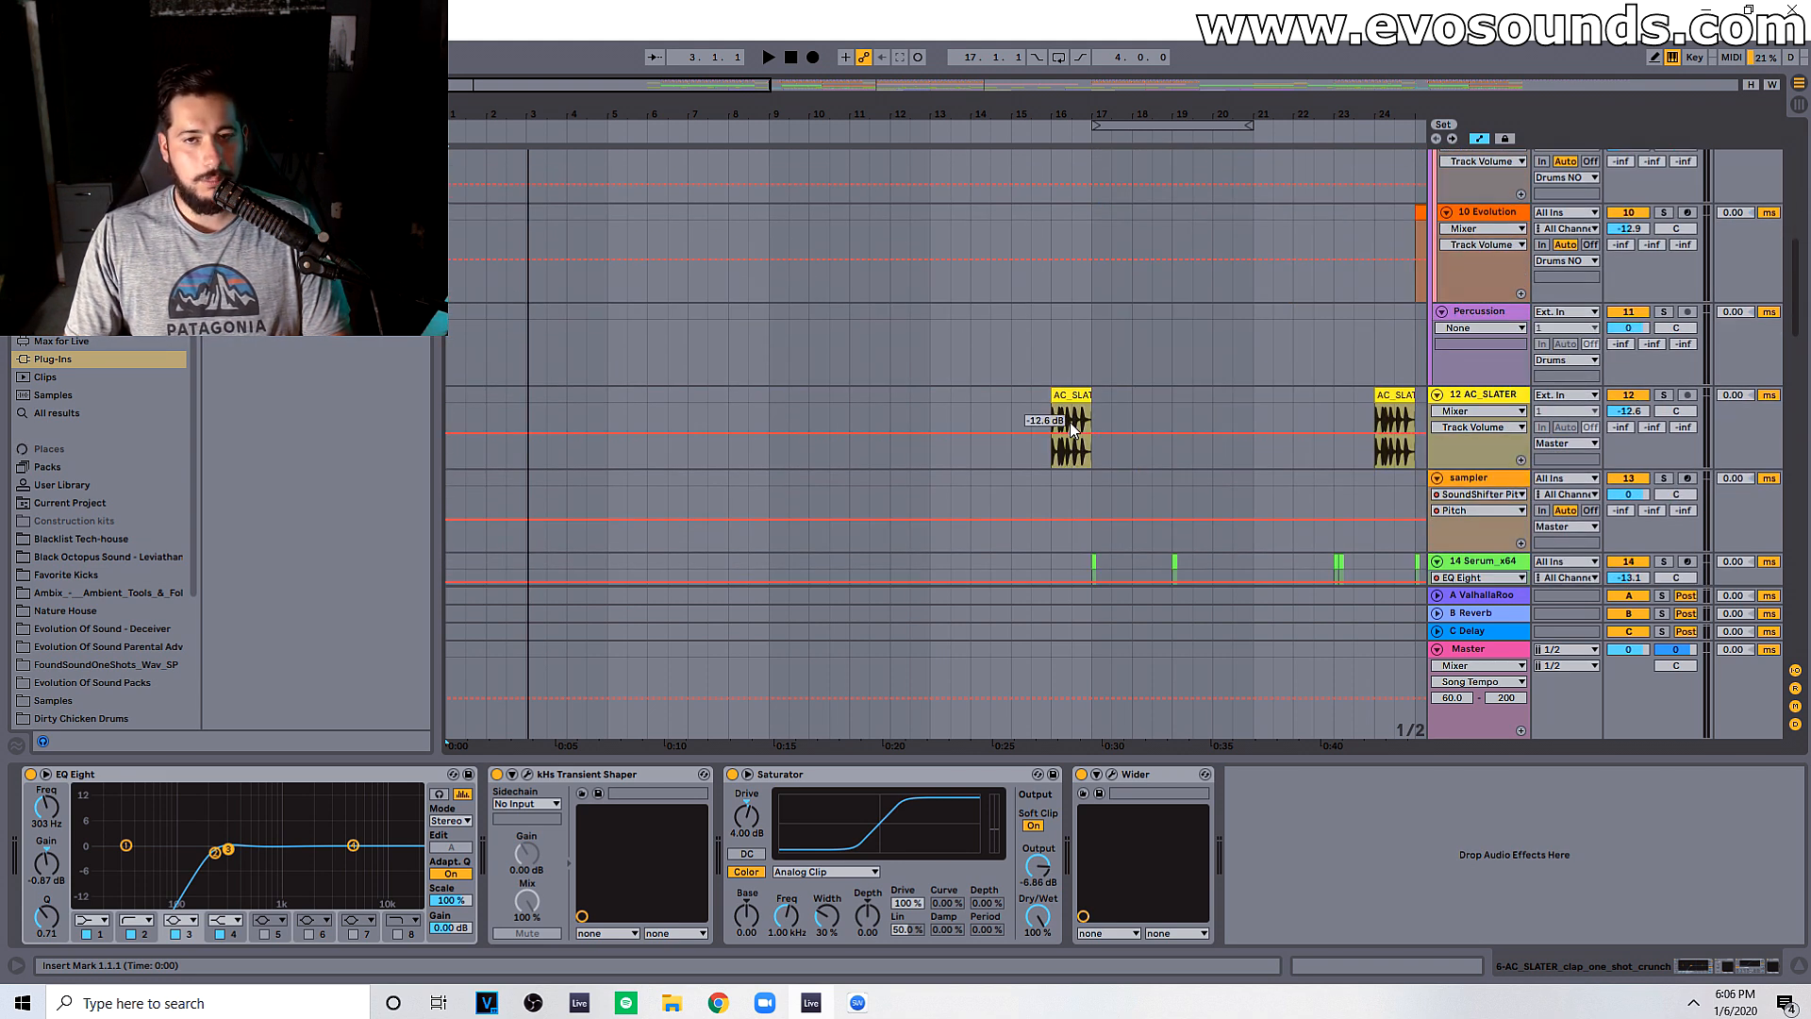
pyautogui.click(1067, 457)
pyautogui.scroll(4, 1070, 407)
pyautogui.scroll(5, 1070, 407)
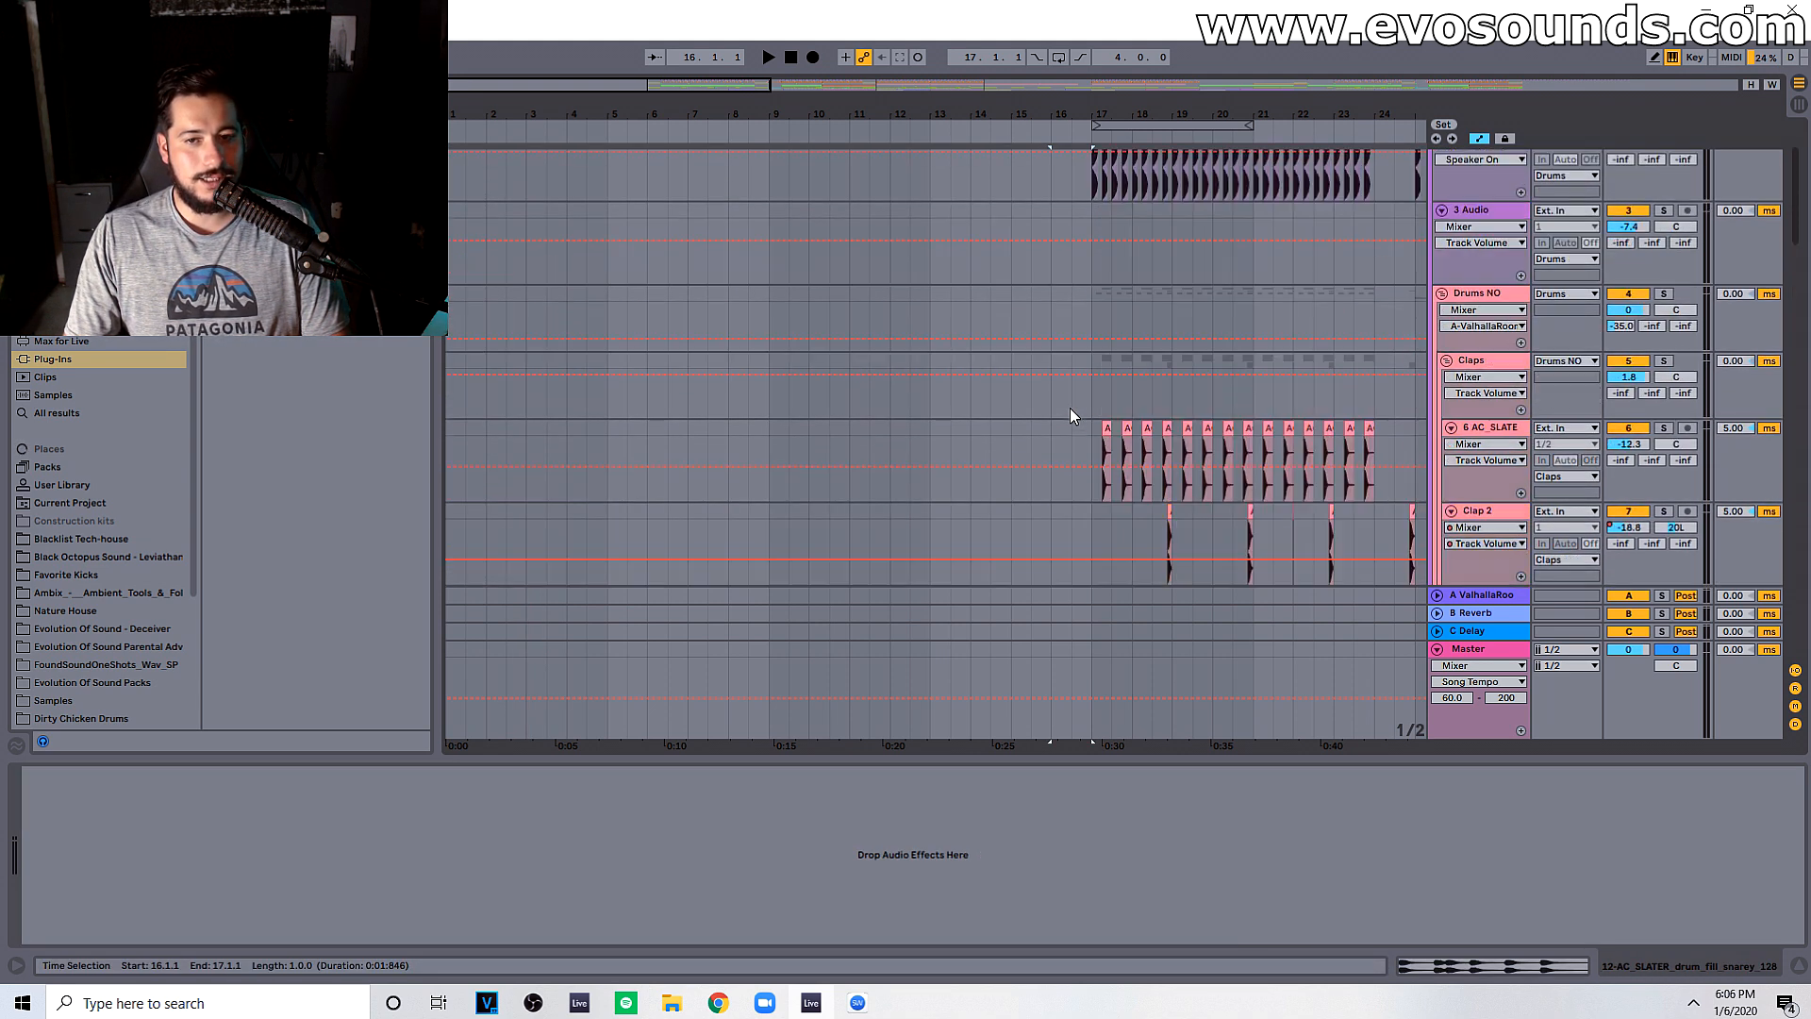
# Step: Examine the empty bars ahead of bar 17 and the layout of the drum, fill and synth clips that follow
pyautogui.moveTo(585, 85); pyautogui.dragTo(585, 59)
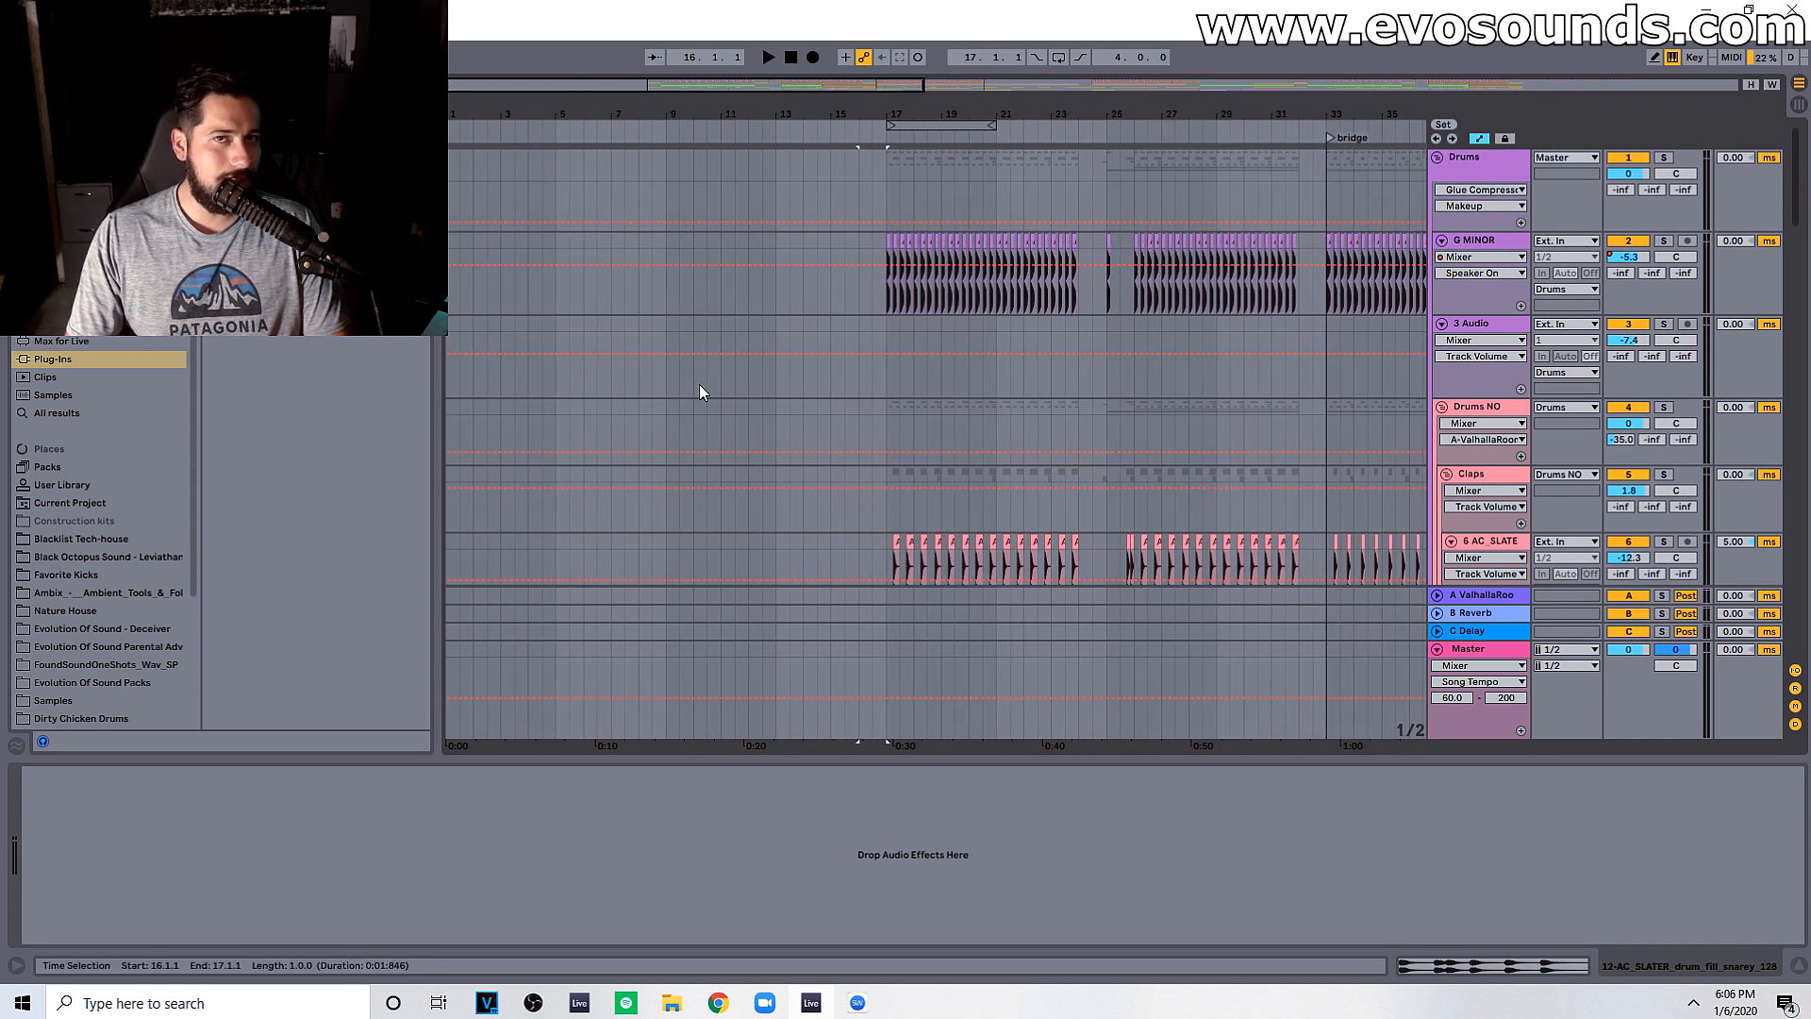
pyautogui.scroll(-6, 700, 388)
pyautogui.scroll(-4, 729, 402)
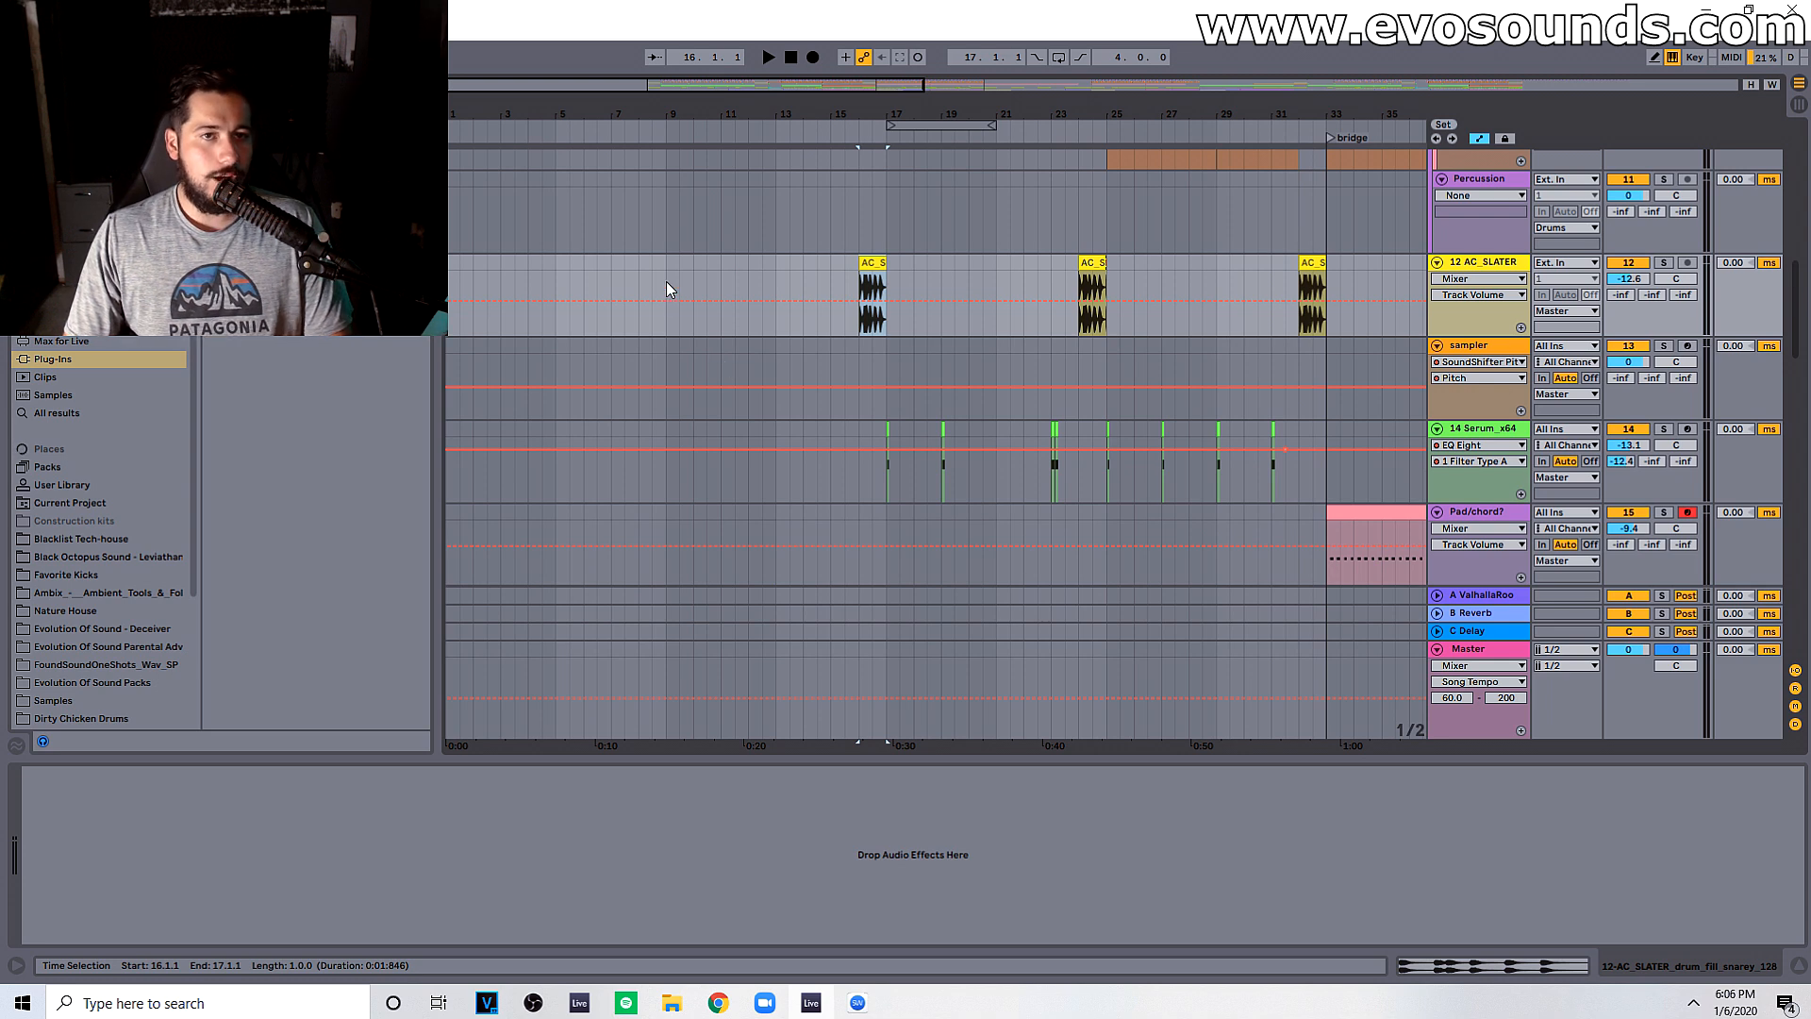
pyautogui.moveTo(666, 281); pyautogui.dragTo(459, 283)
pyautogui.moveTo(671, 266); pyautogui.dragTo(949, 273)
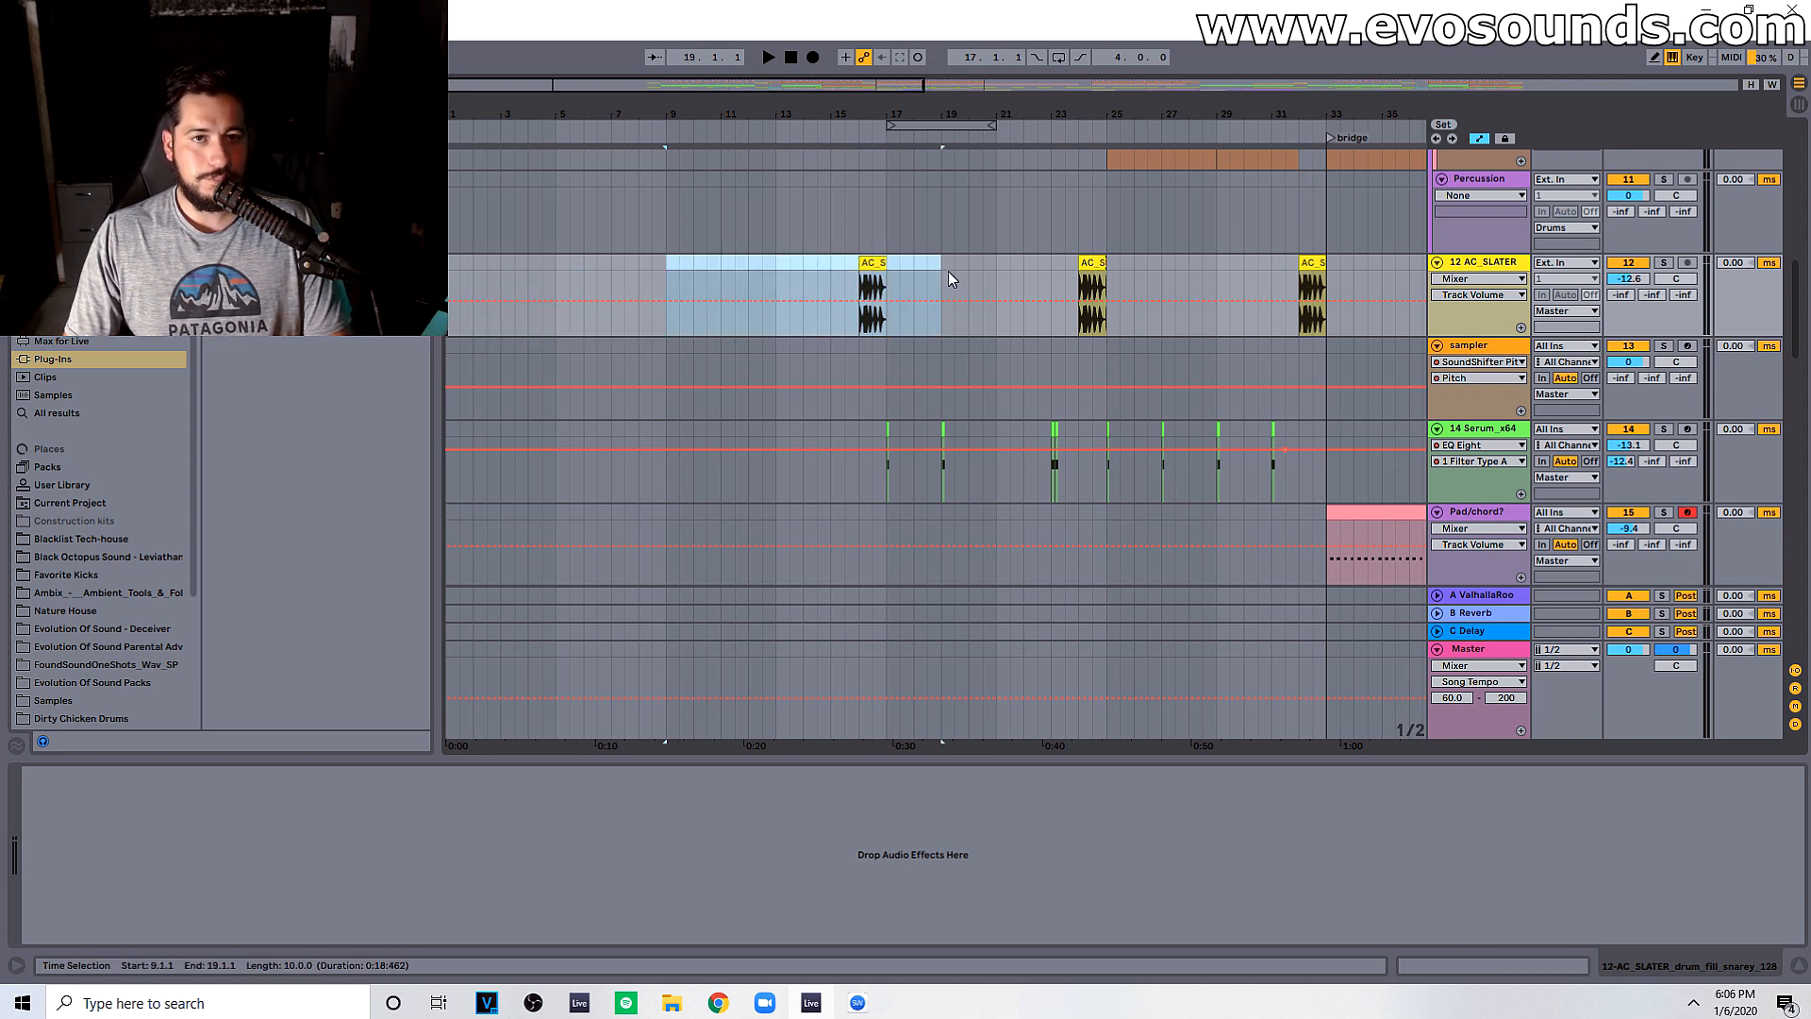
pyautogui.click(892, 273)
pyautogui.scroll(12, 891, 275)
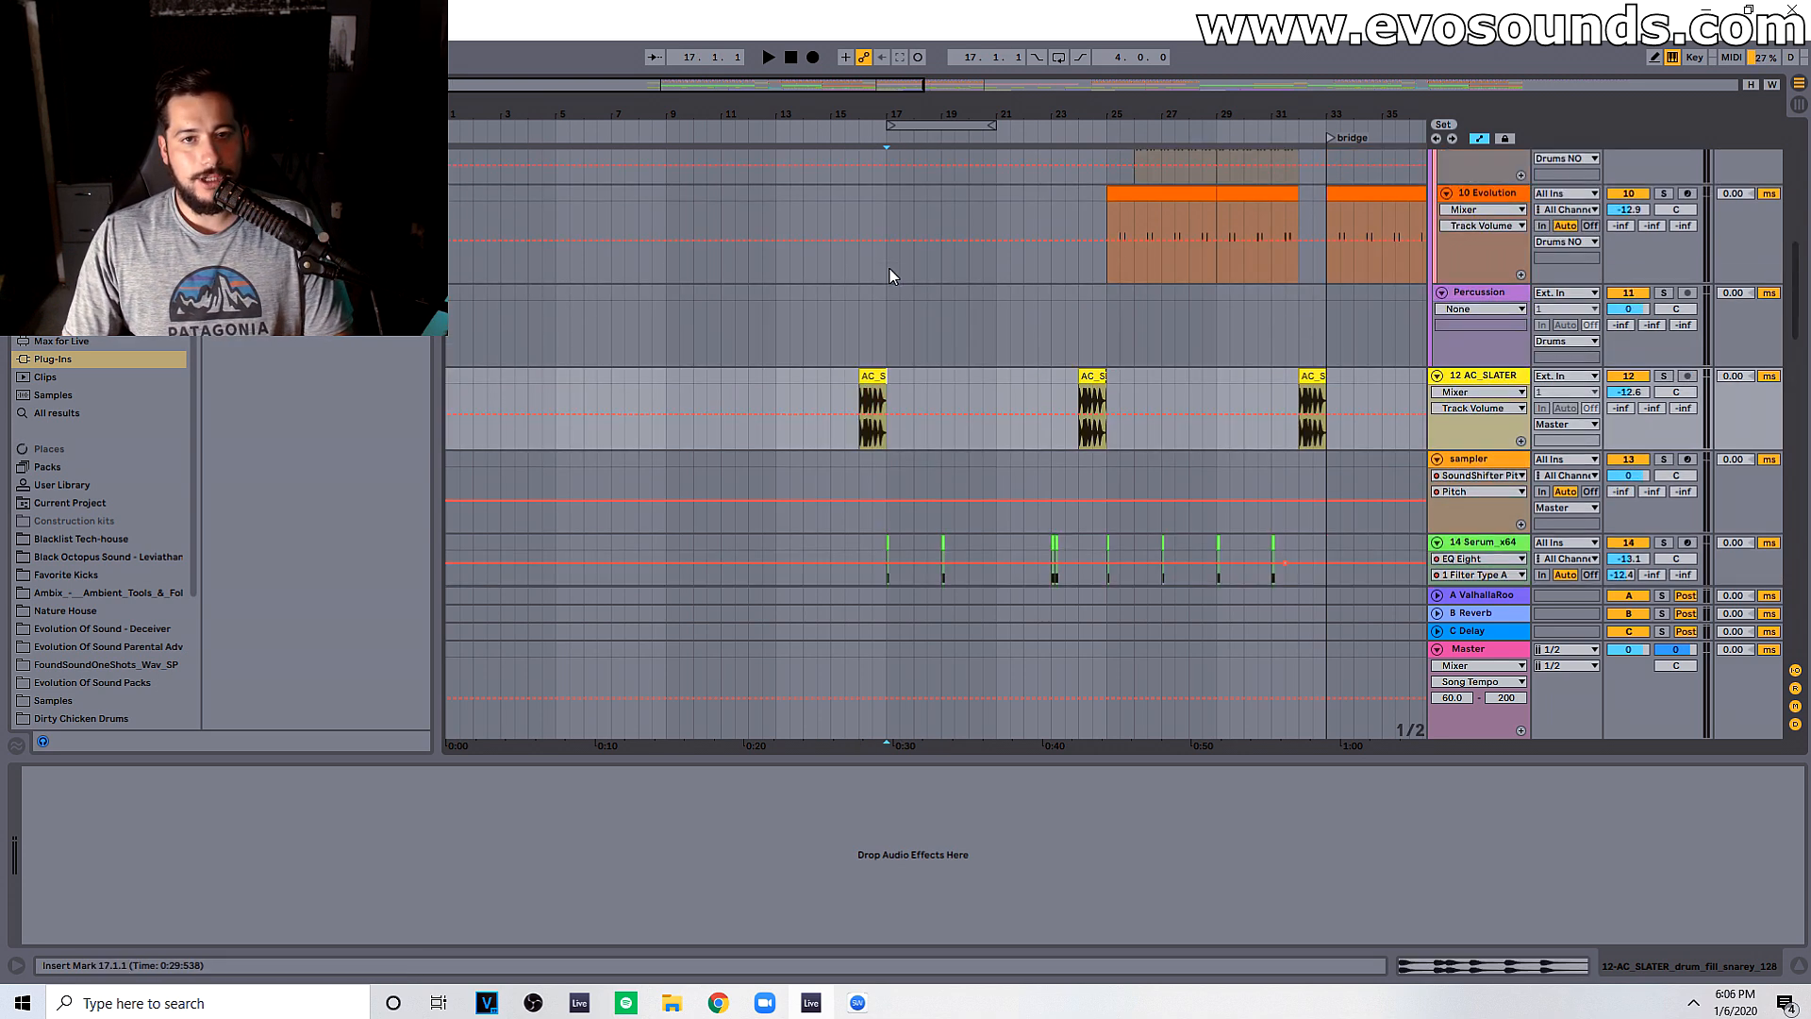
pyautogui.moveTo(908, 88); pyautogui.dragTo(905, 68)
pyautogui.scroll(-5, 762, 347)
pyautogui.scroll(-3, 772, 348)
pyautogui.scroll(8, 772, 348)
pyautogui.moveTo(760, 87); pyautogui.dragTo(758, 38)
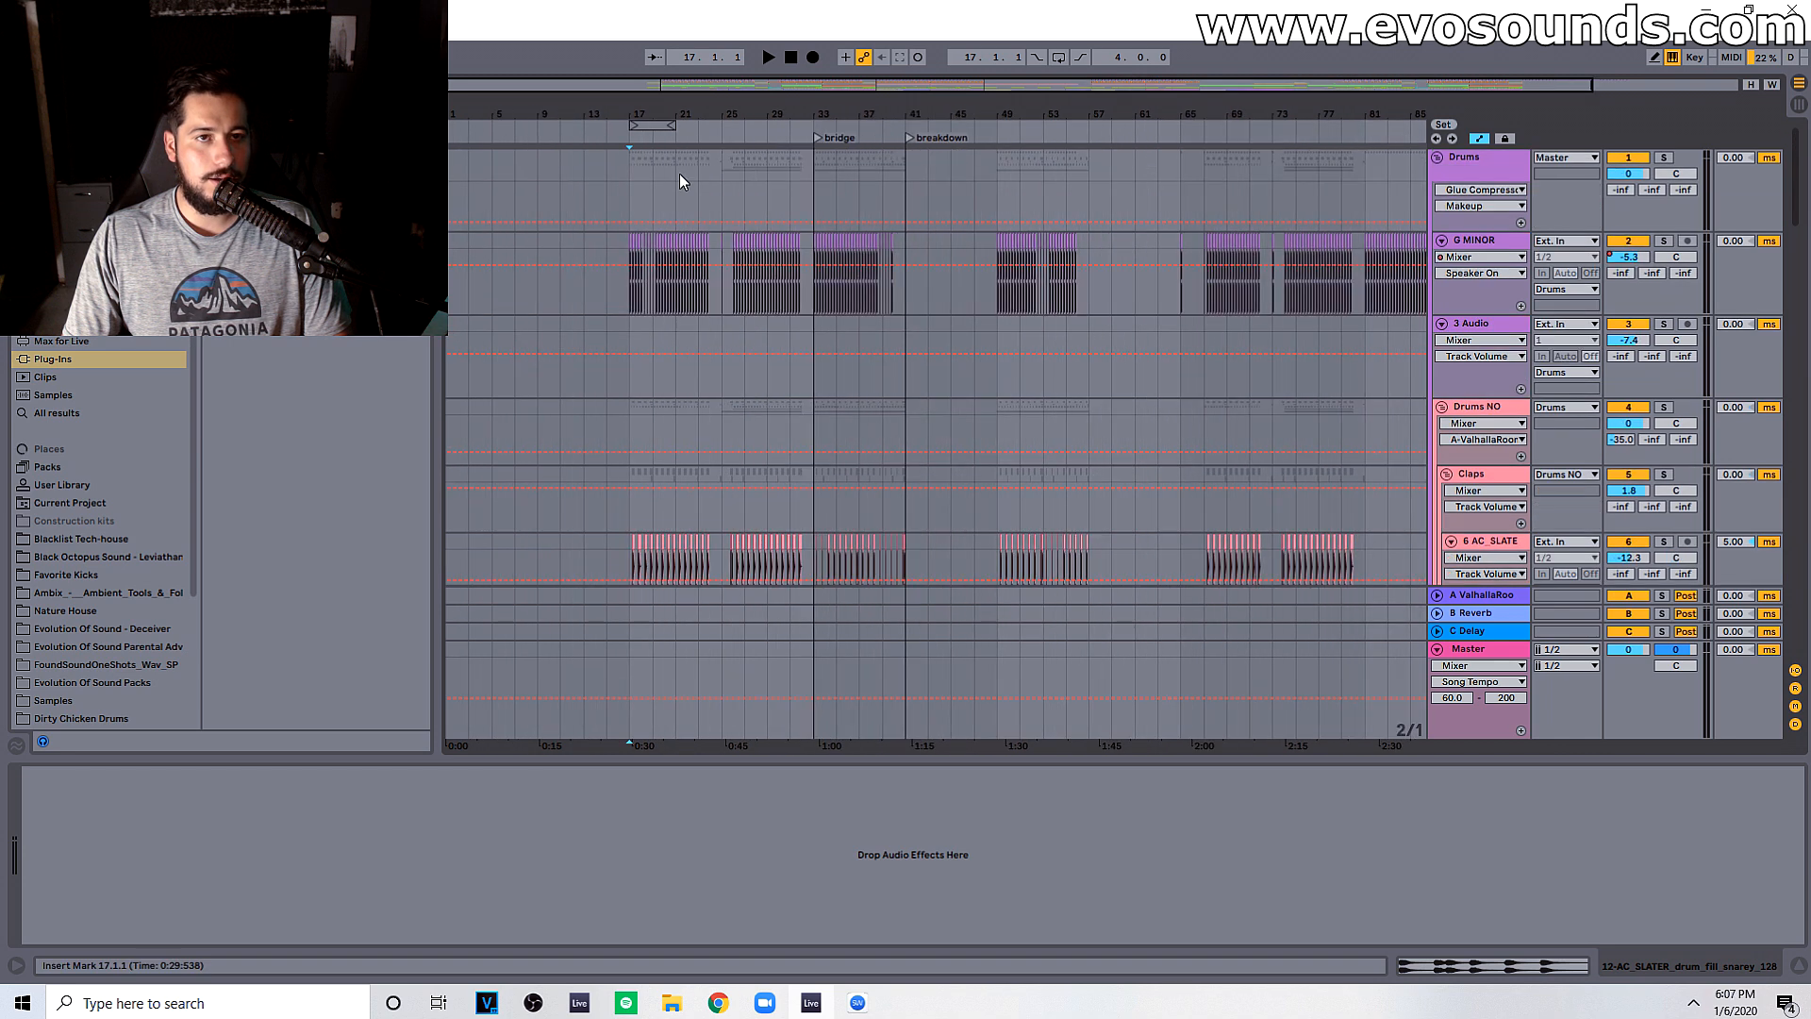
# Step: Select bars 15 to 89 across all tracks and move everything eight bars later, starting at bar 23
pyautogui.moveTo(604, 87); pyautogui.dragTo(604, 72)
pyautogui.moveTo(591, 157); pyautogui.dragTo(1344, 698)
pyautogui.moveTo(602, 87); pyautogui.dragTo(632, 258)
pyautogui.scroll(-6, 615, 355)
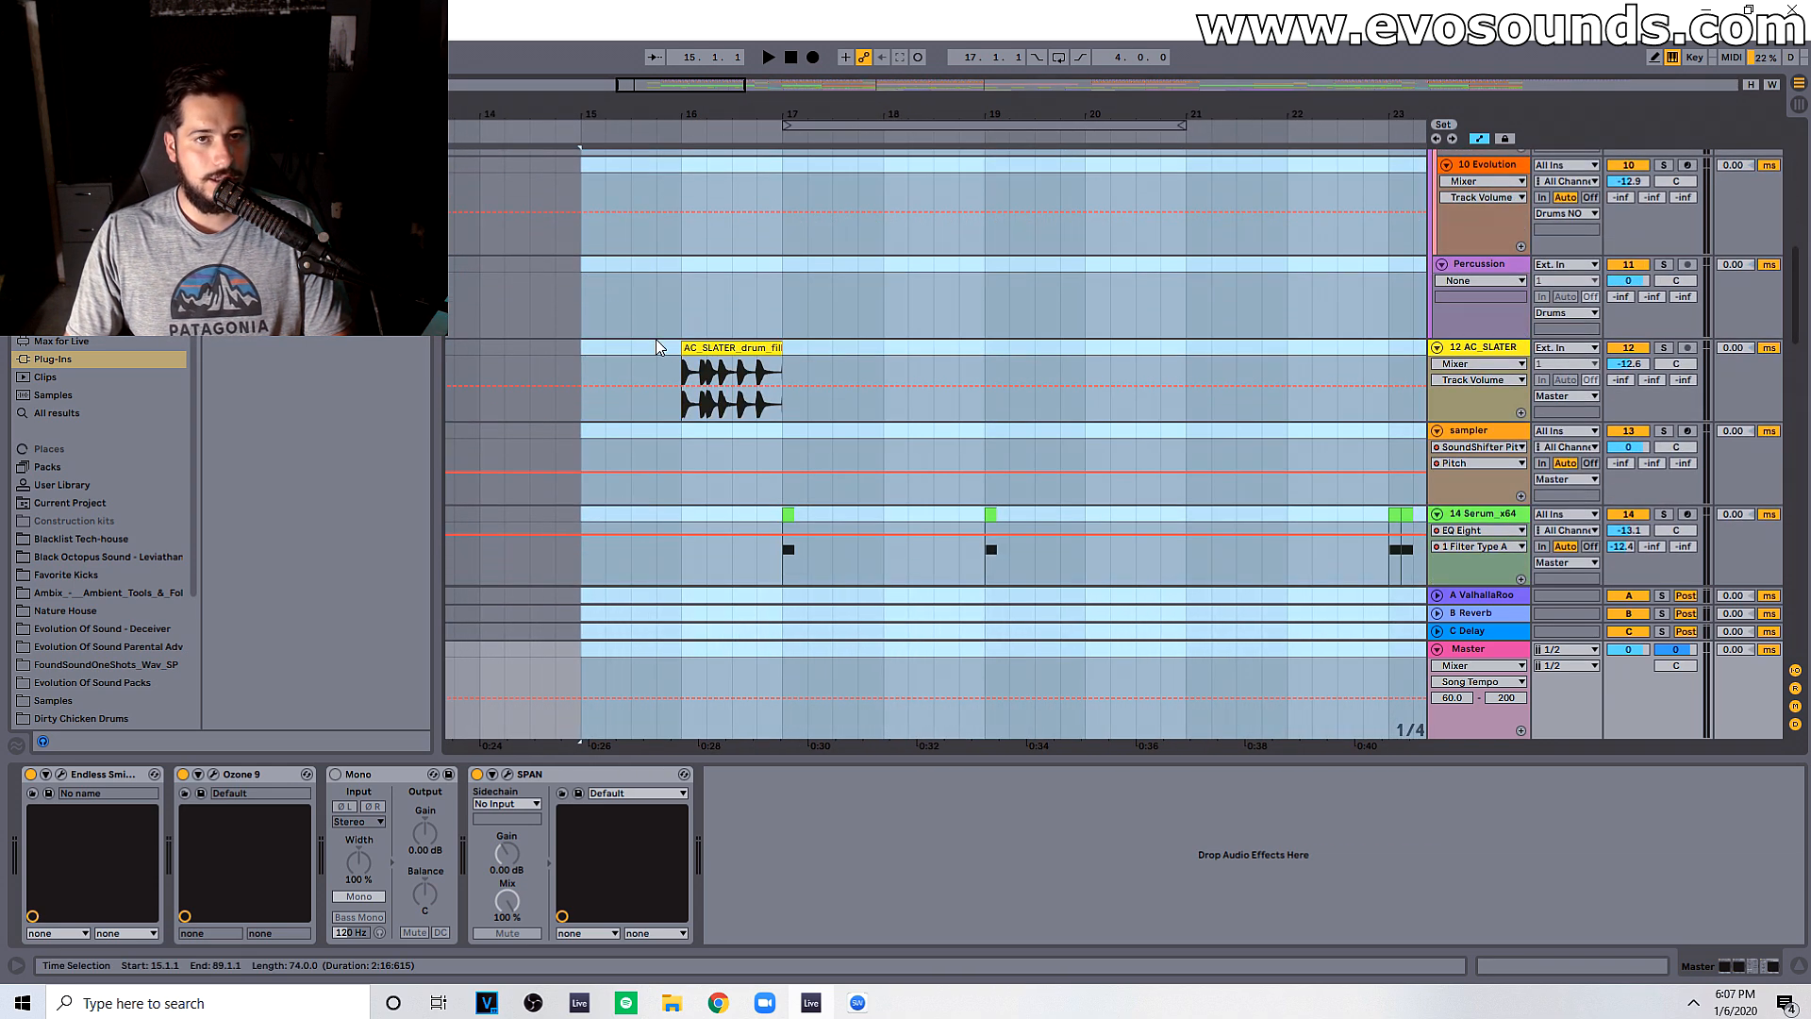
pyautogui.moveTo(678, 89); pyautogui.dragTo(715, 91)
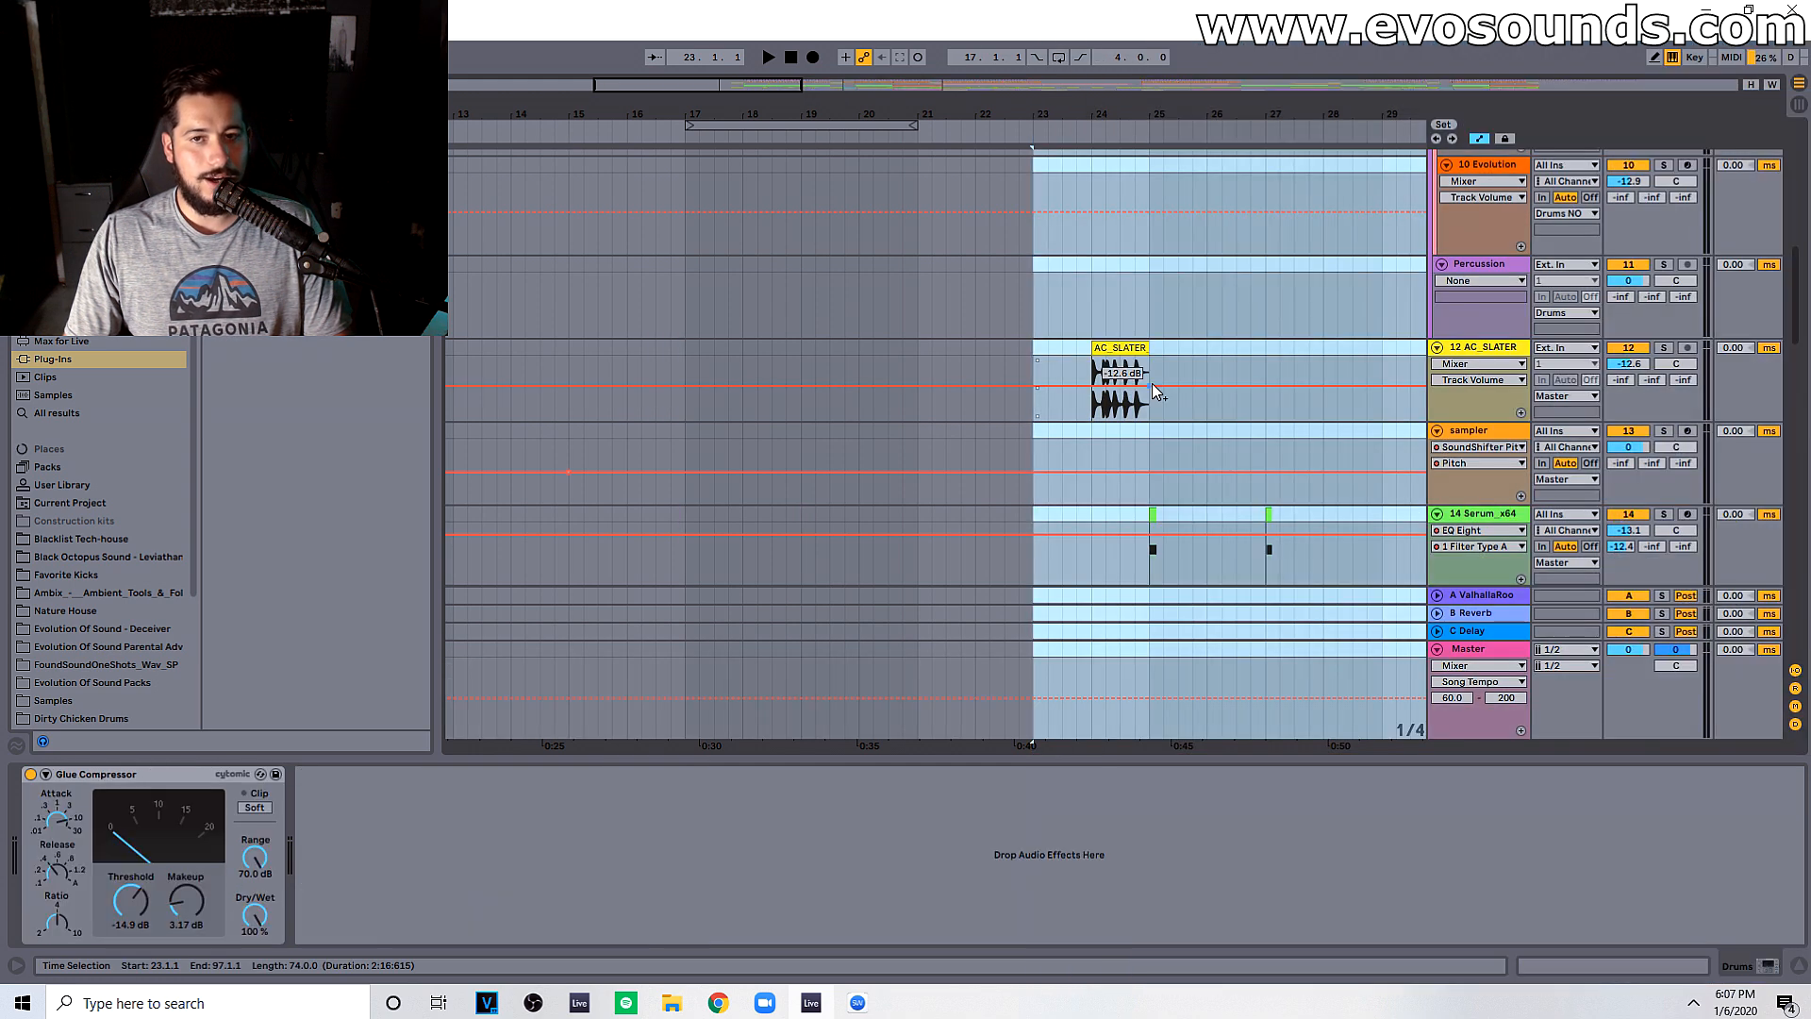
# Step: Play the moved arrangement from the drum fill at bar 24 and review the emptied section from bar 17 to 25
pyautogui.click(1117, 315)
pyautogui.press('space')
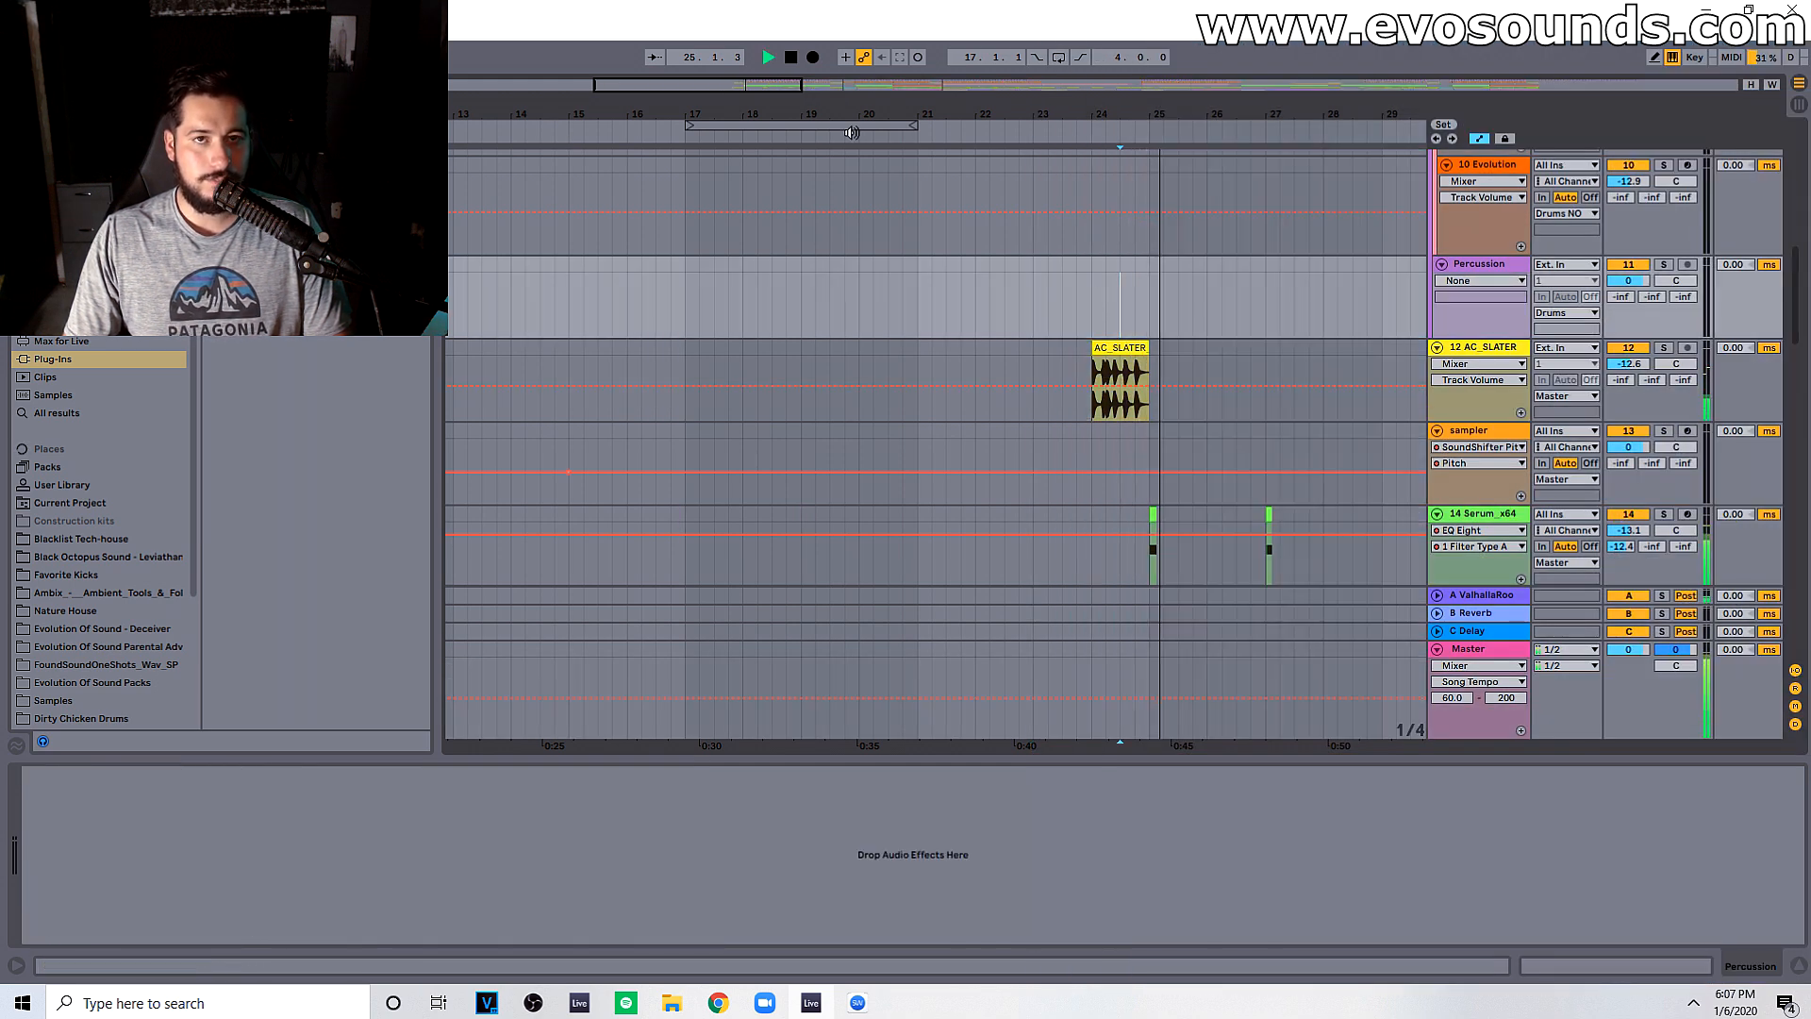
pyautogui.moveTo(698, 87); pyautogui.dragTo(570, 38)
pyautogui.scroll(4, 788, 415)
pyautogui.scroll(2, 777, 444)
pyautogui.scroll(-8, 777, 445)
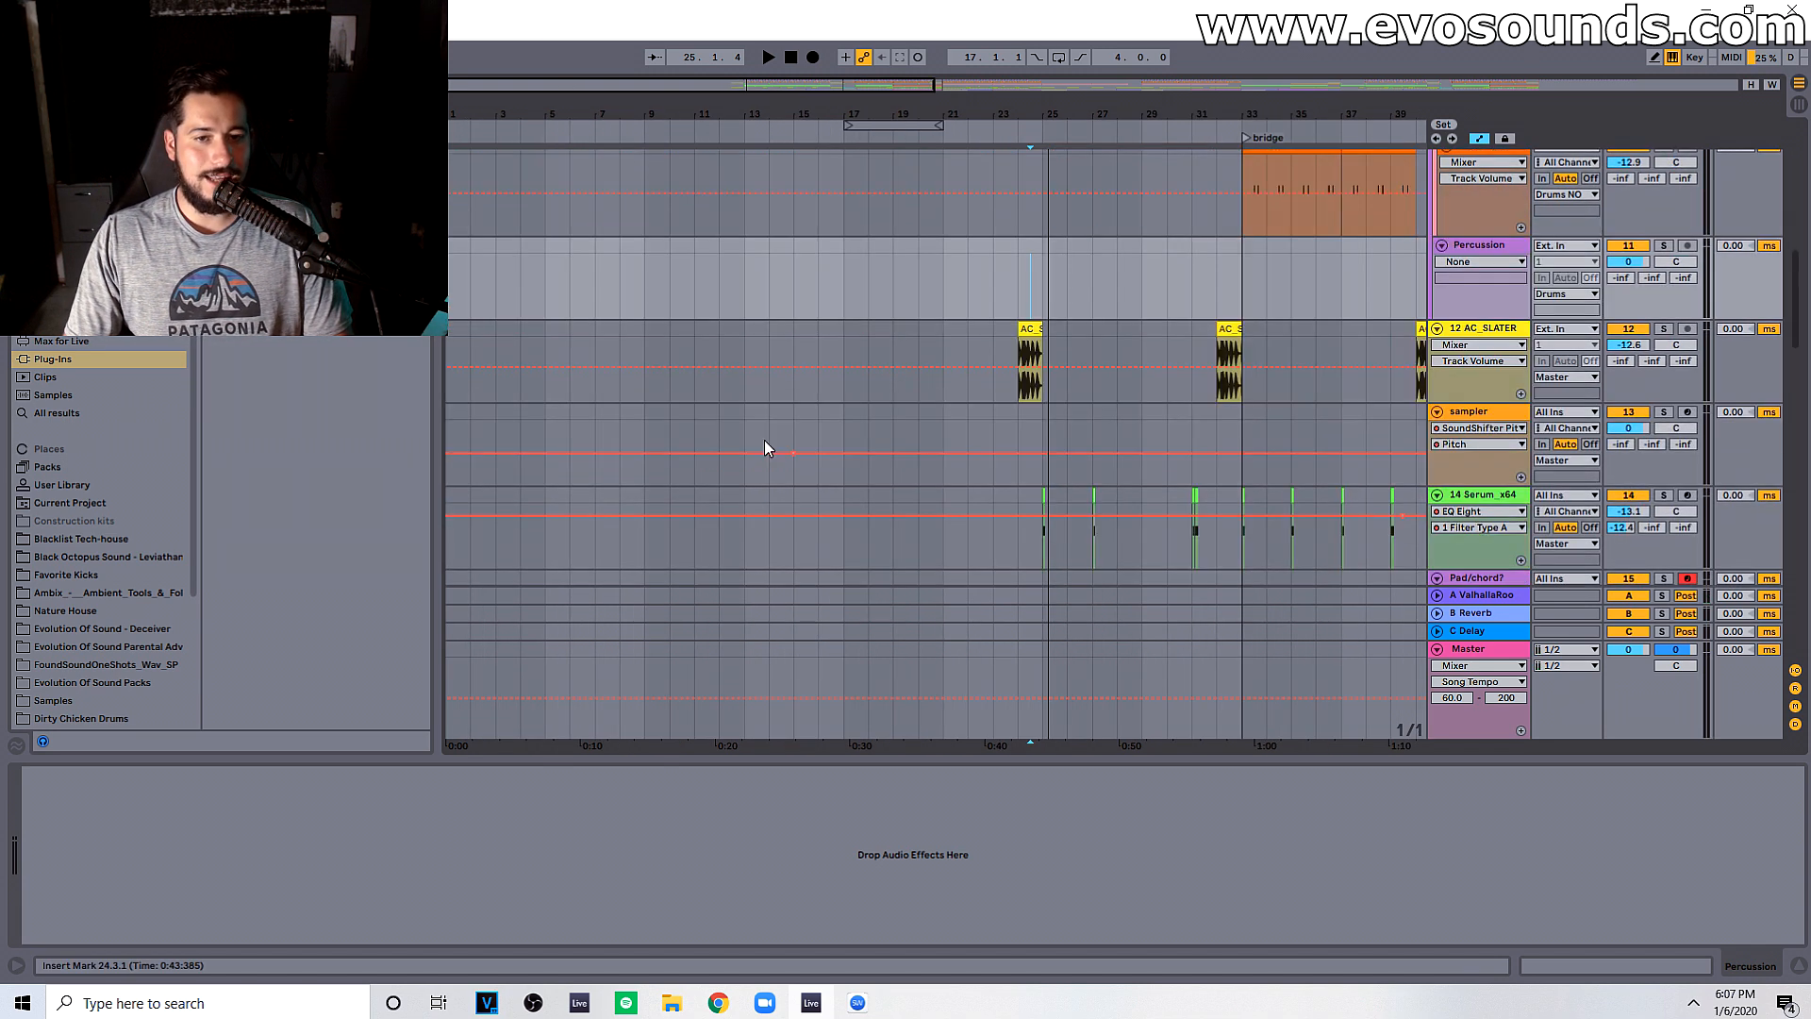
pyautogui.moveTo(843, 363); pyautogui.dragTo(1035, 335)
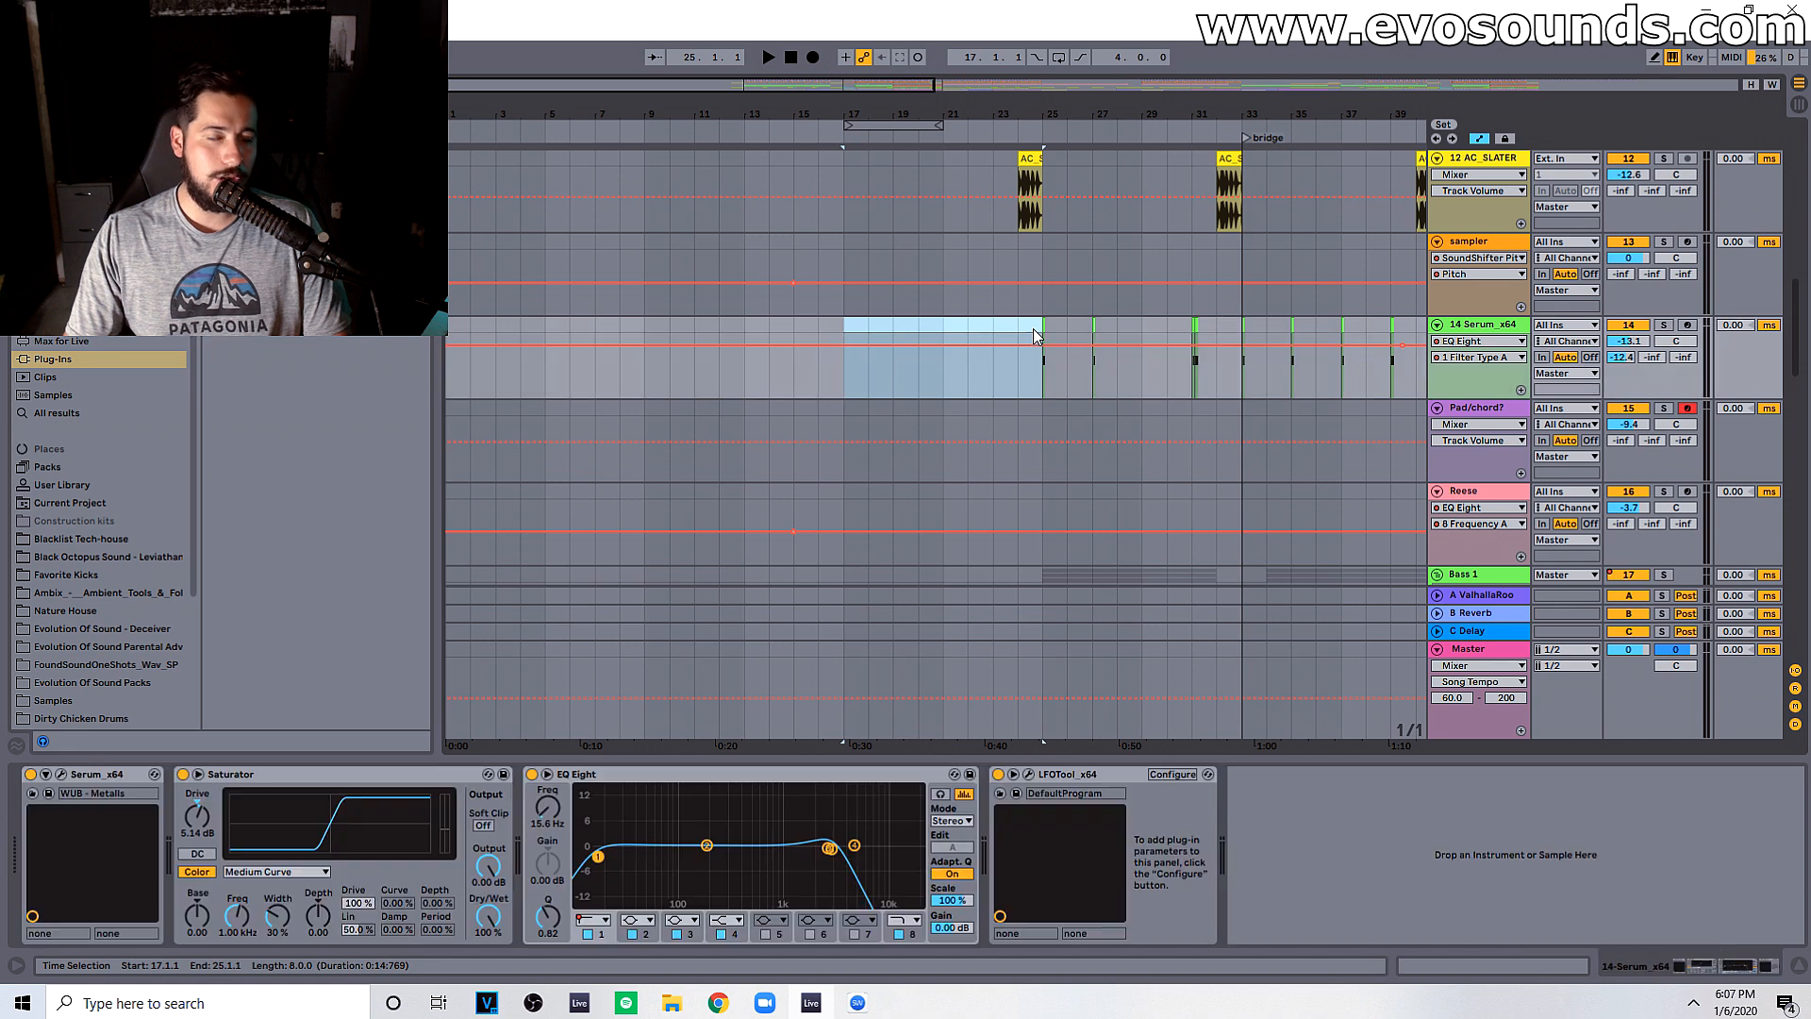
pyautogui.scroll(8, 1010, 325)
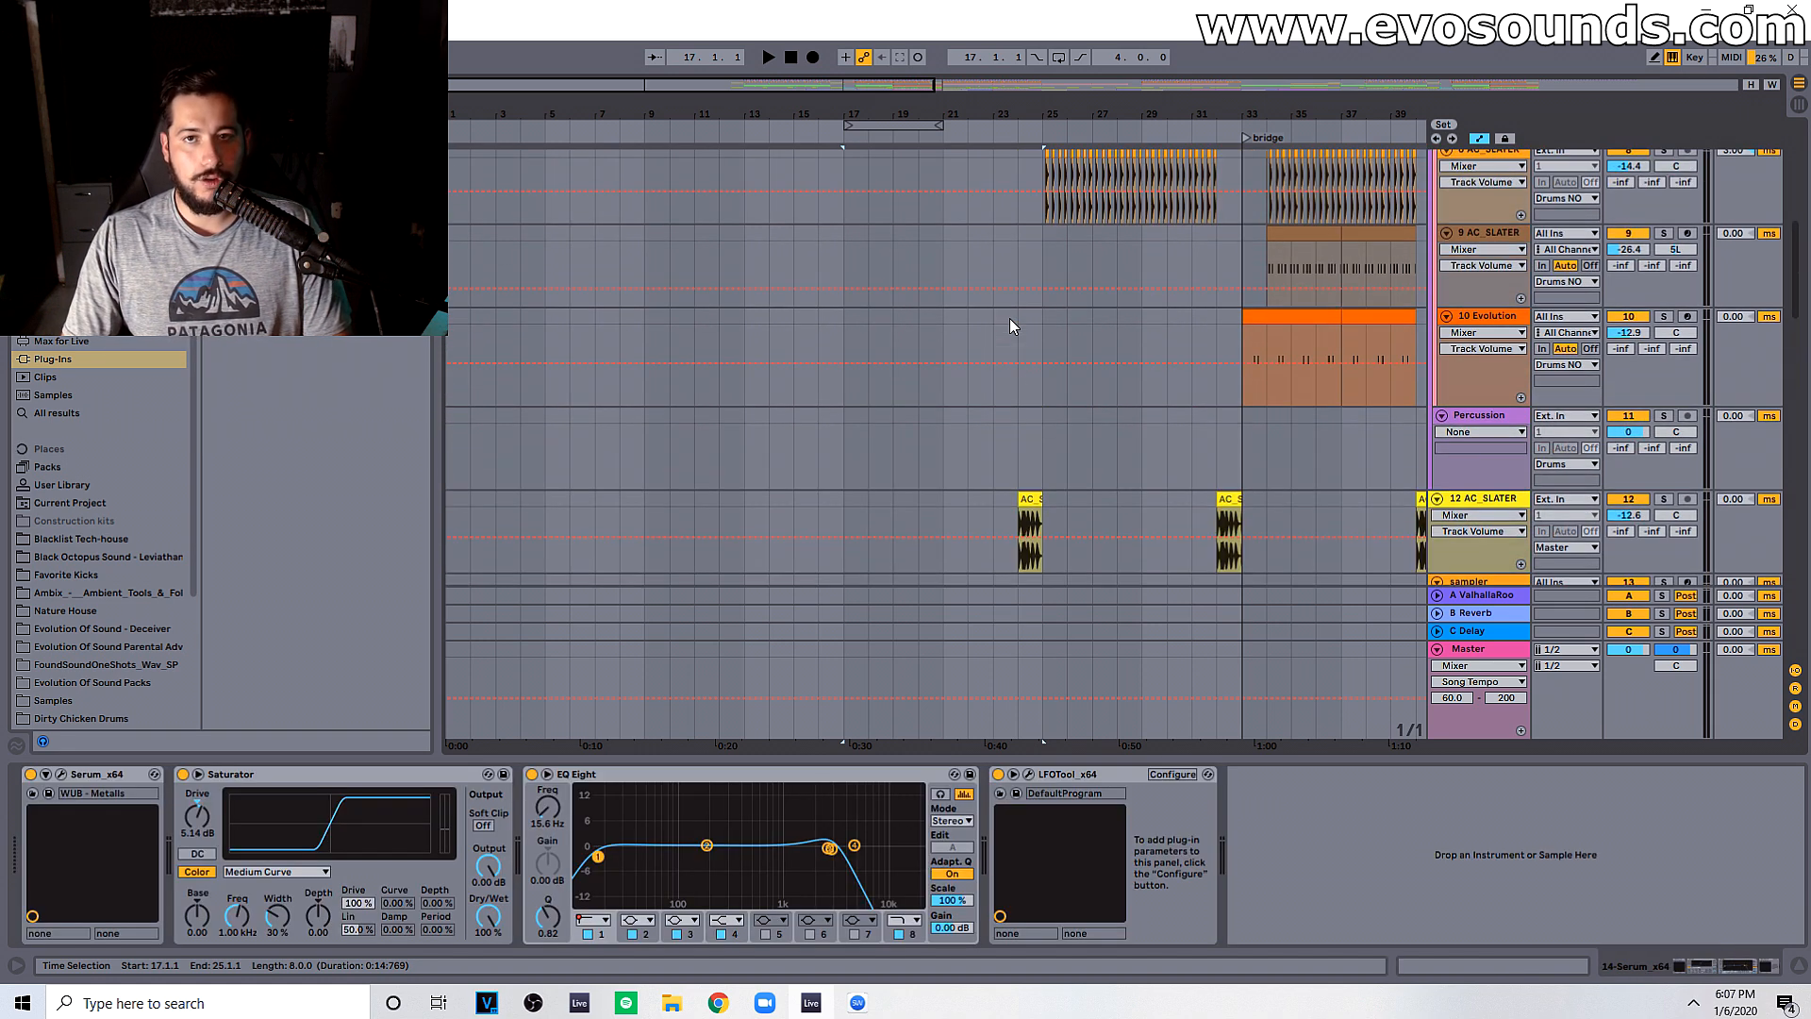
pyautogui.scroll(-1, 1072, 389)
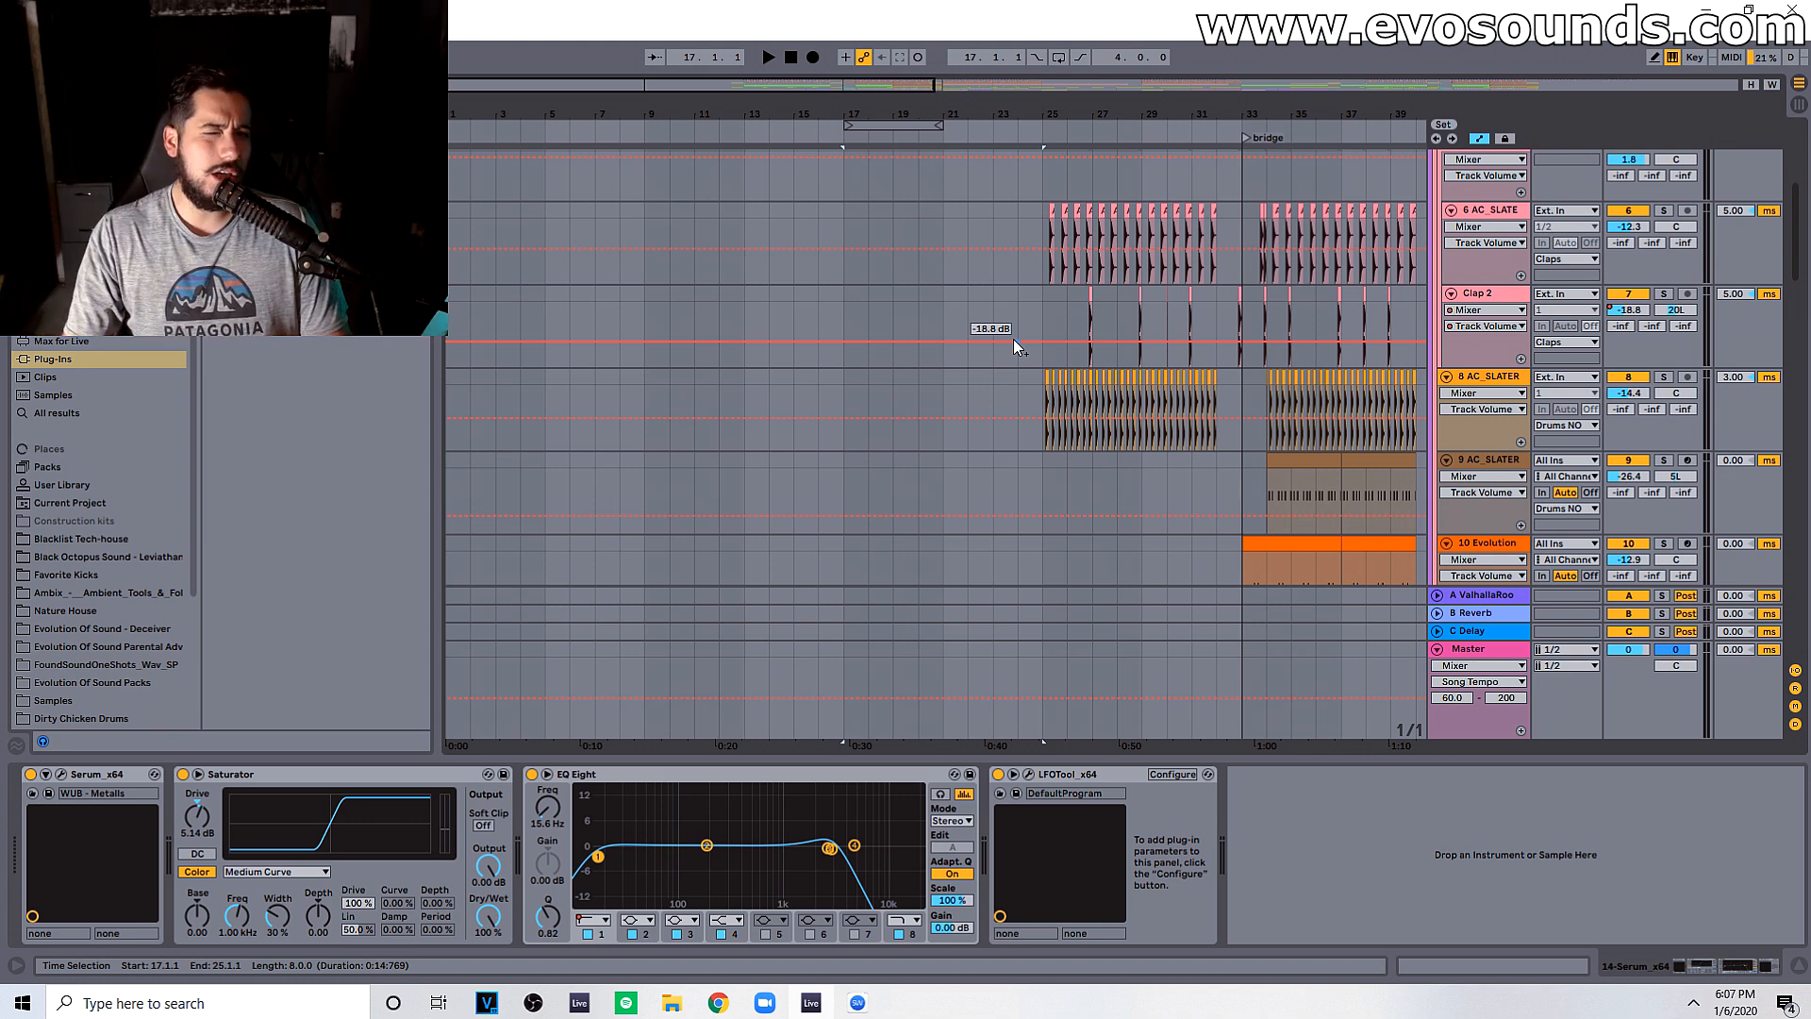
# Step: Copy the clips on both clap tracks and the hi-hat track from bar 25 to bar 32 and paste them at bar 1
pyautogui.moveTo(1044, 222); pyautogui.dragTo(1216, 415)
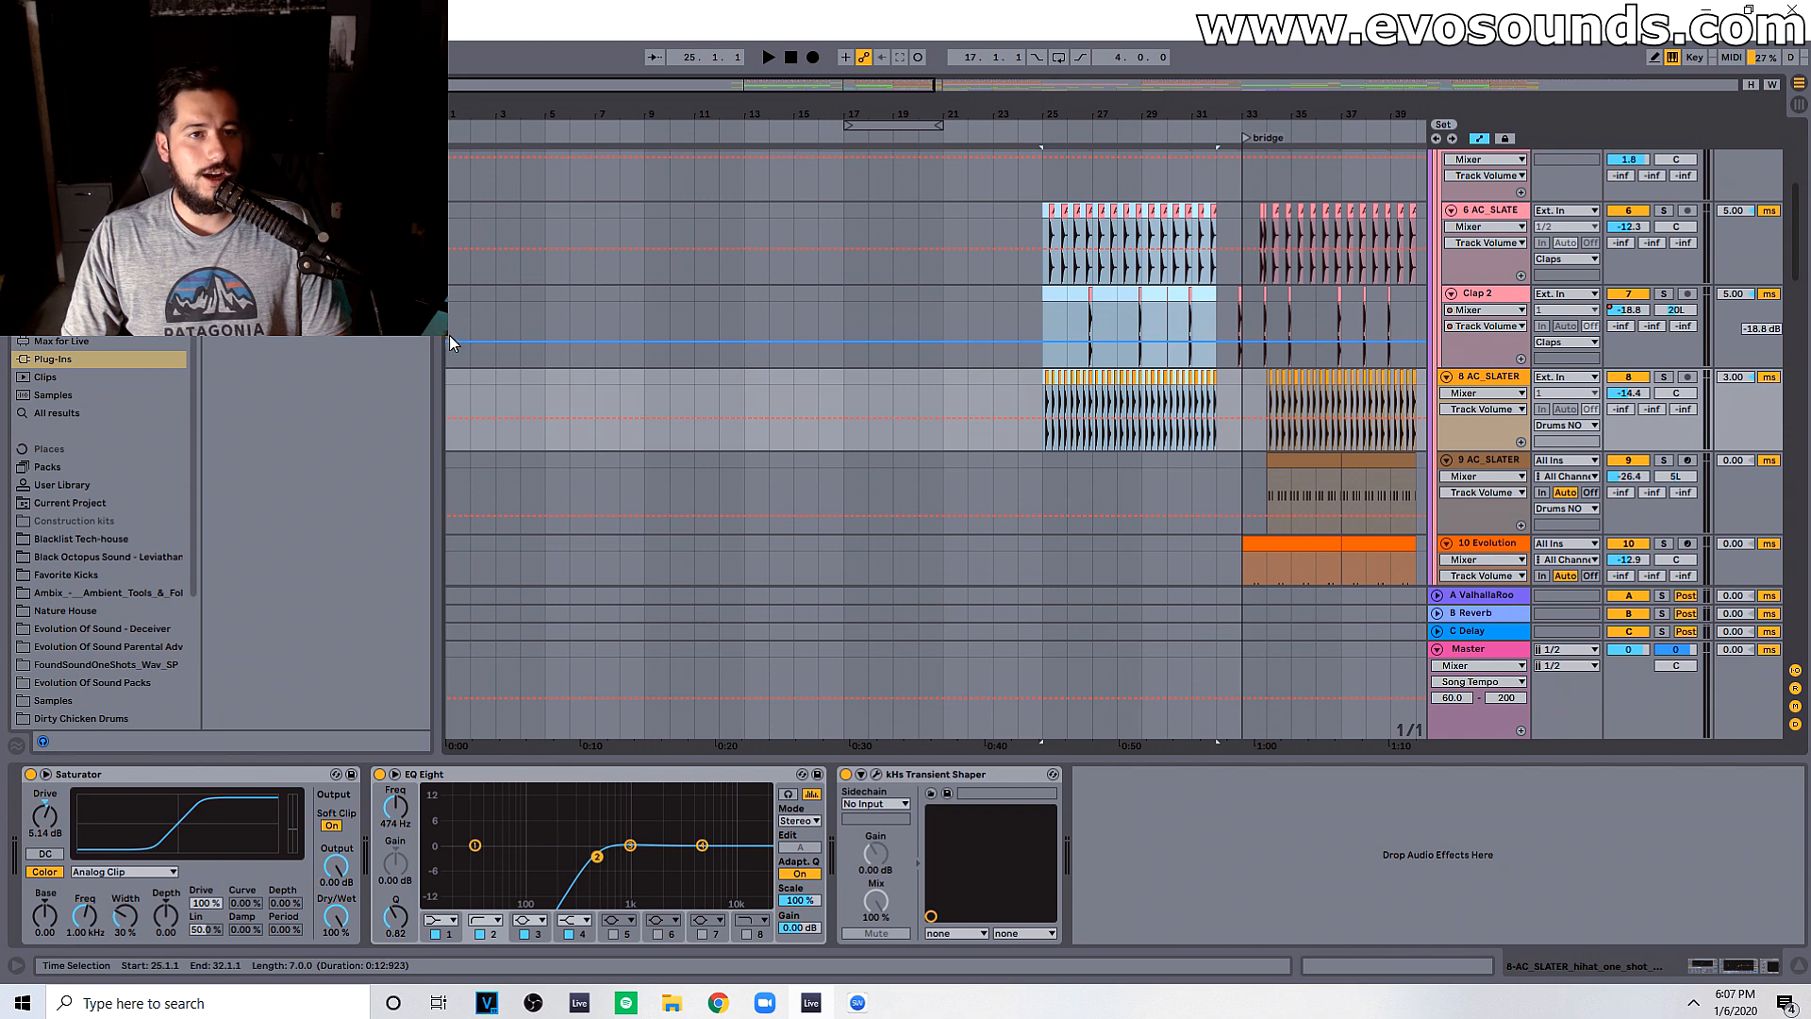
pyautogui.click(447, 244)
pyautogui.hotkey('ctrl', 'v')
# Step: Play the pasted clap and hi-hat intro from bar 1 to hear how it sounds
pyautogui.press('space')
pyautogui.moveTo(458, 112); pyautogui.dragTo(459, 151)
pyautogui.scroll(2, 553, 372)
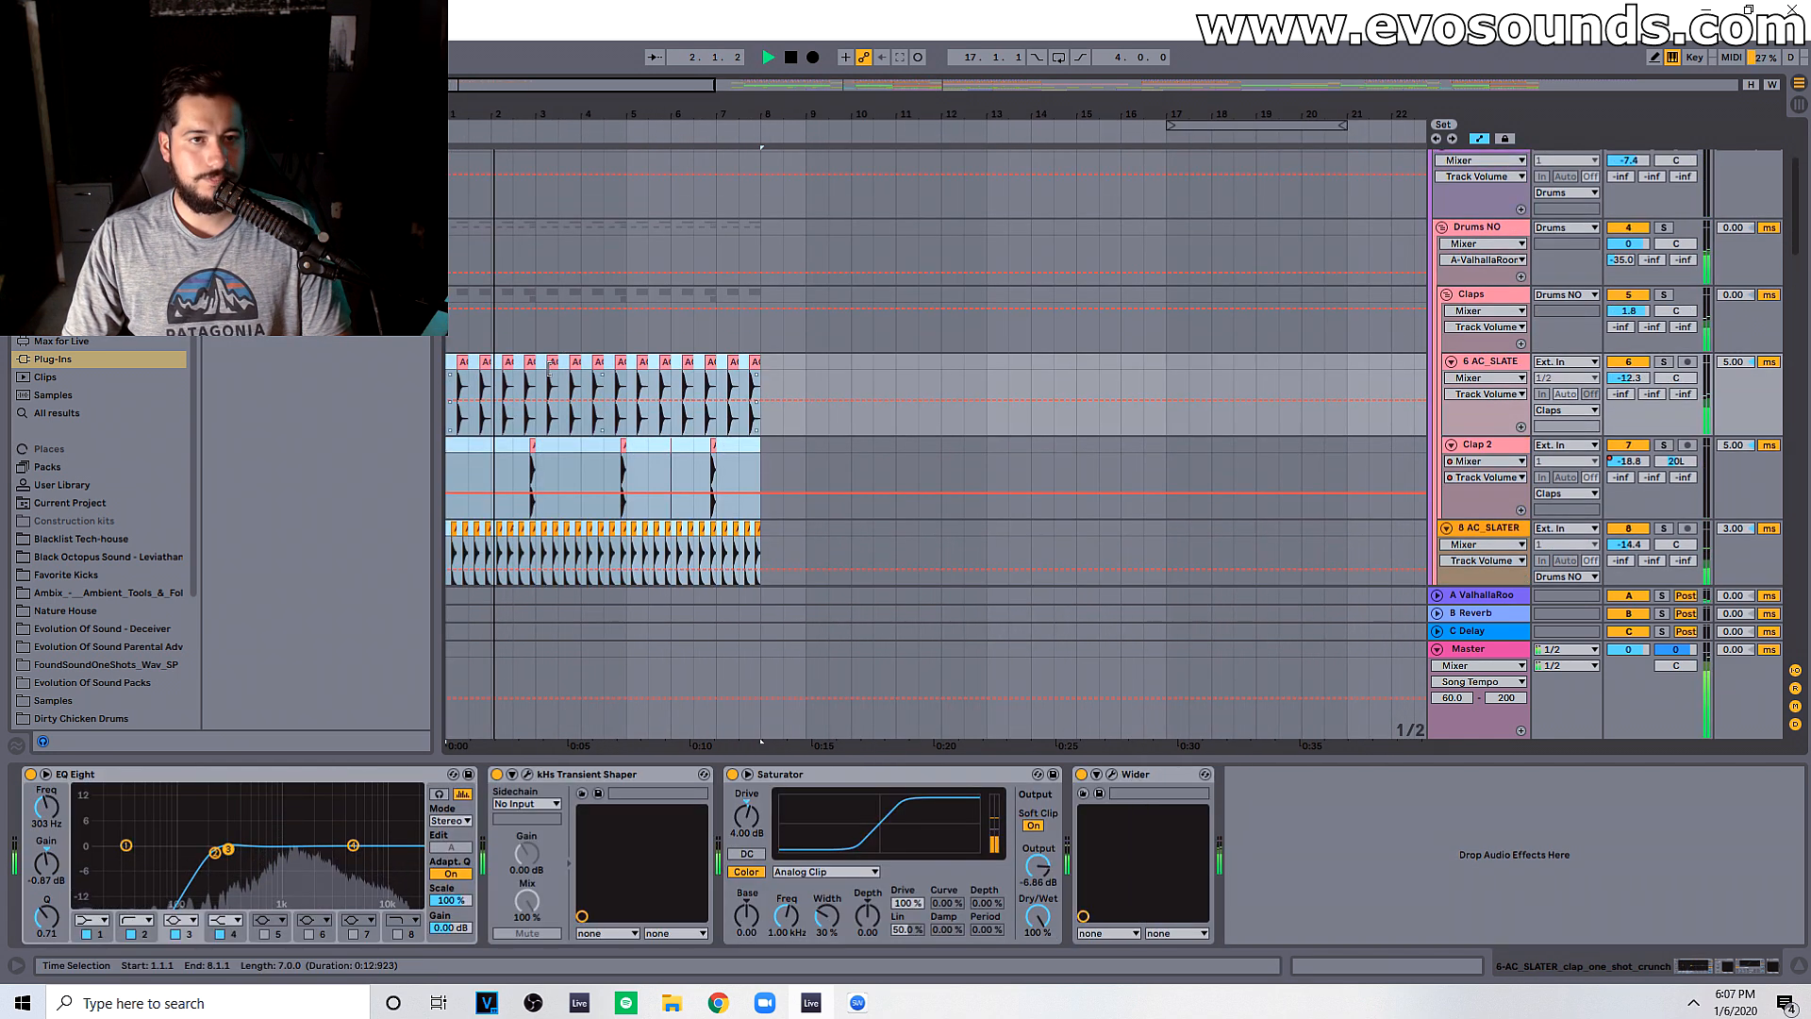
pyautogui.scroll(-2, 553, 372)
pyautogui.scroll(2, 553, 371)
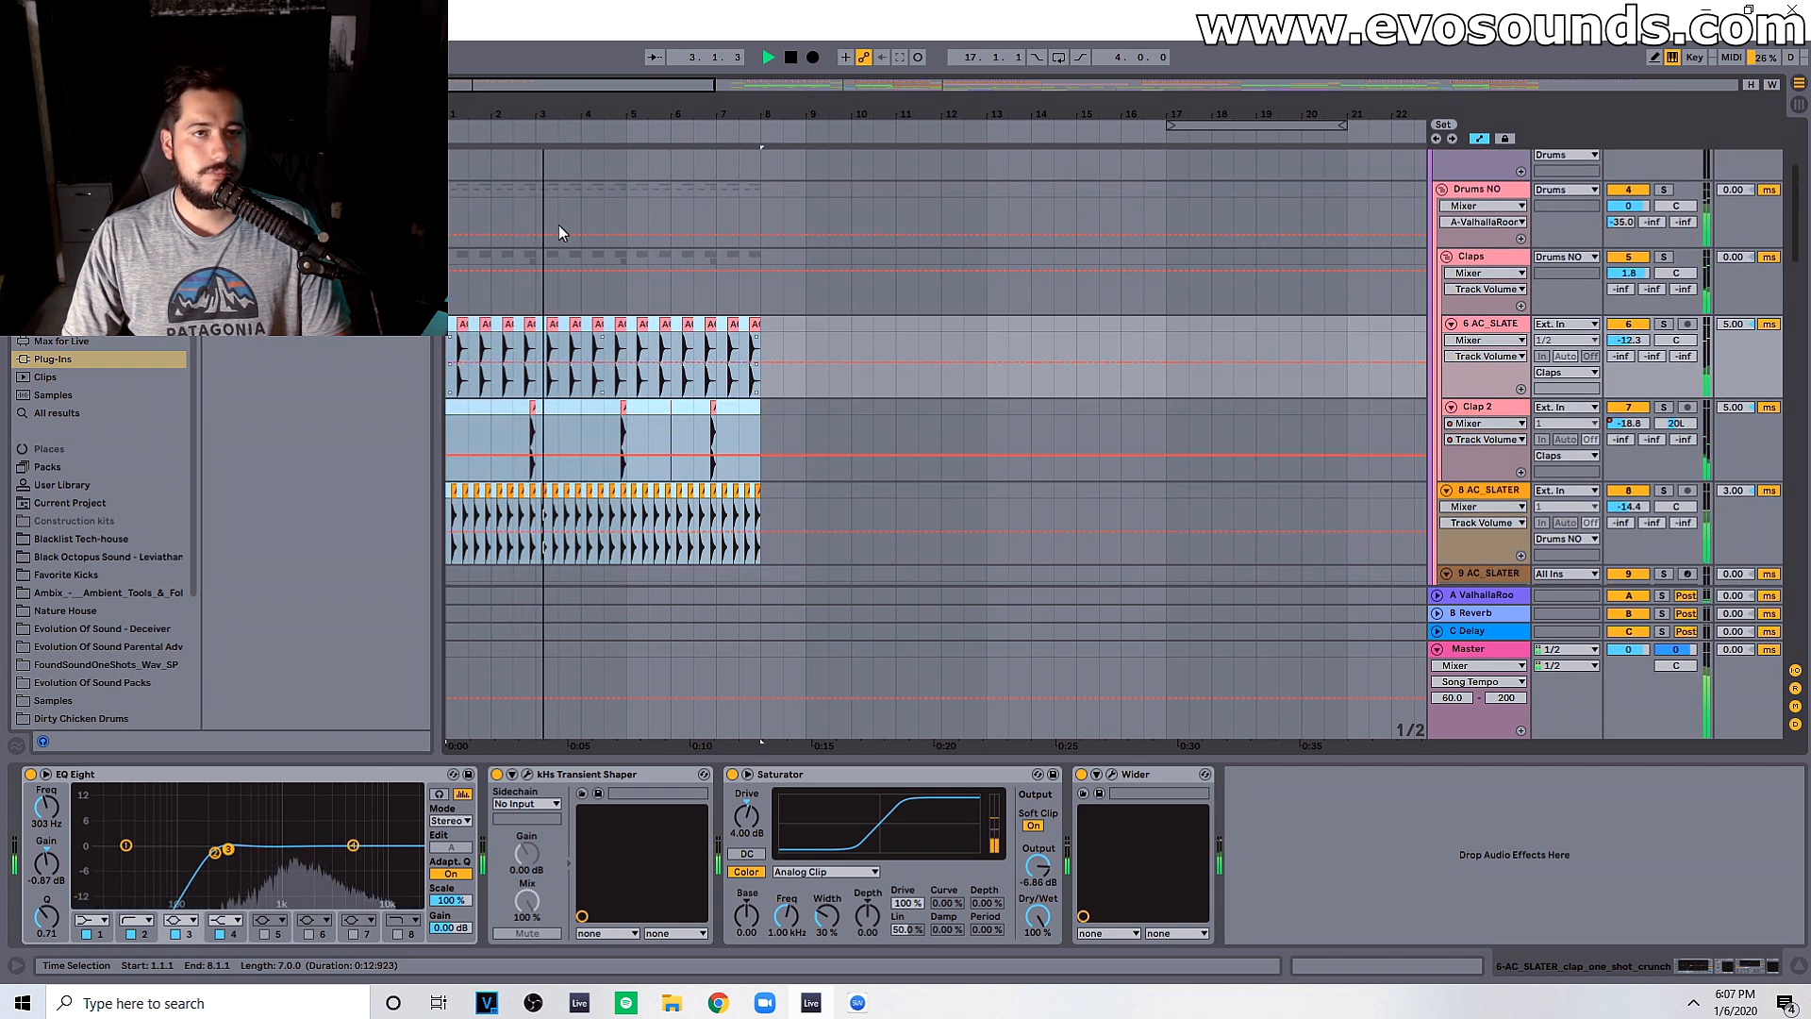
pyautogui.moveTo(536, 116); pyautogui.dragTo(536, 145)
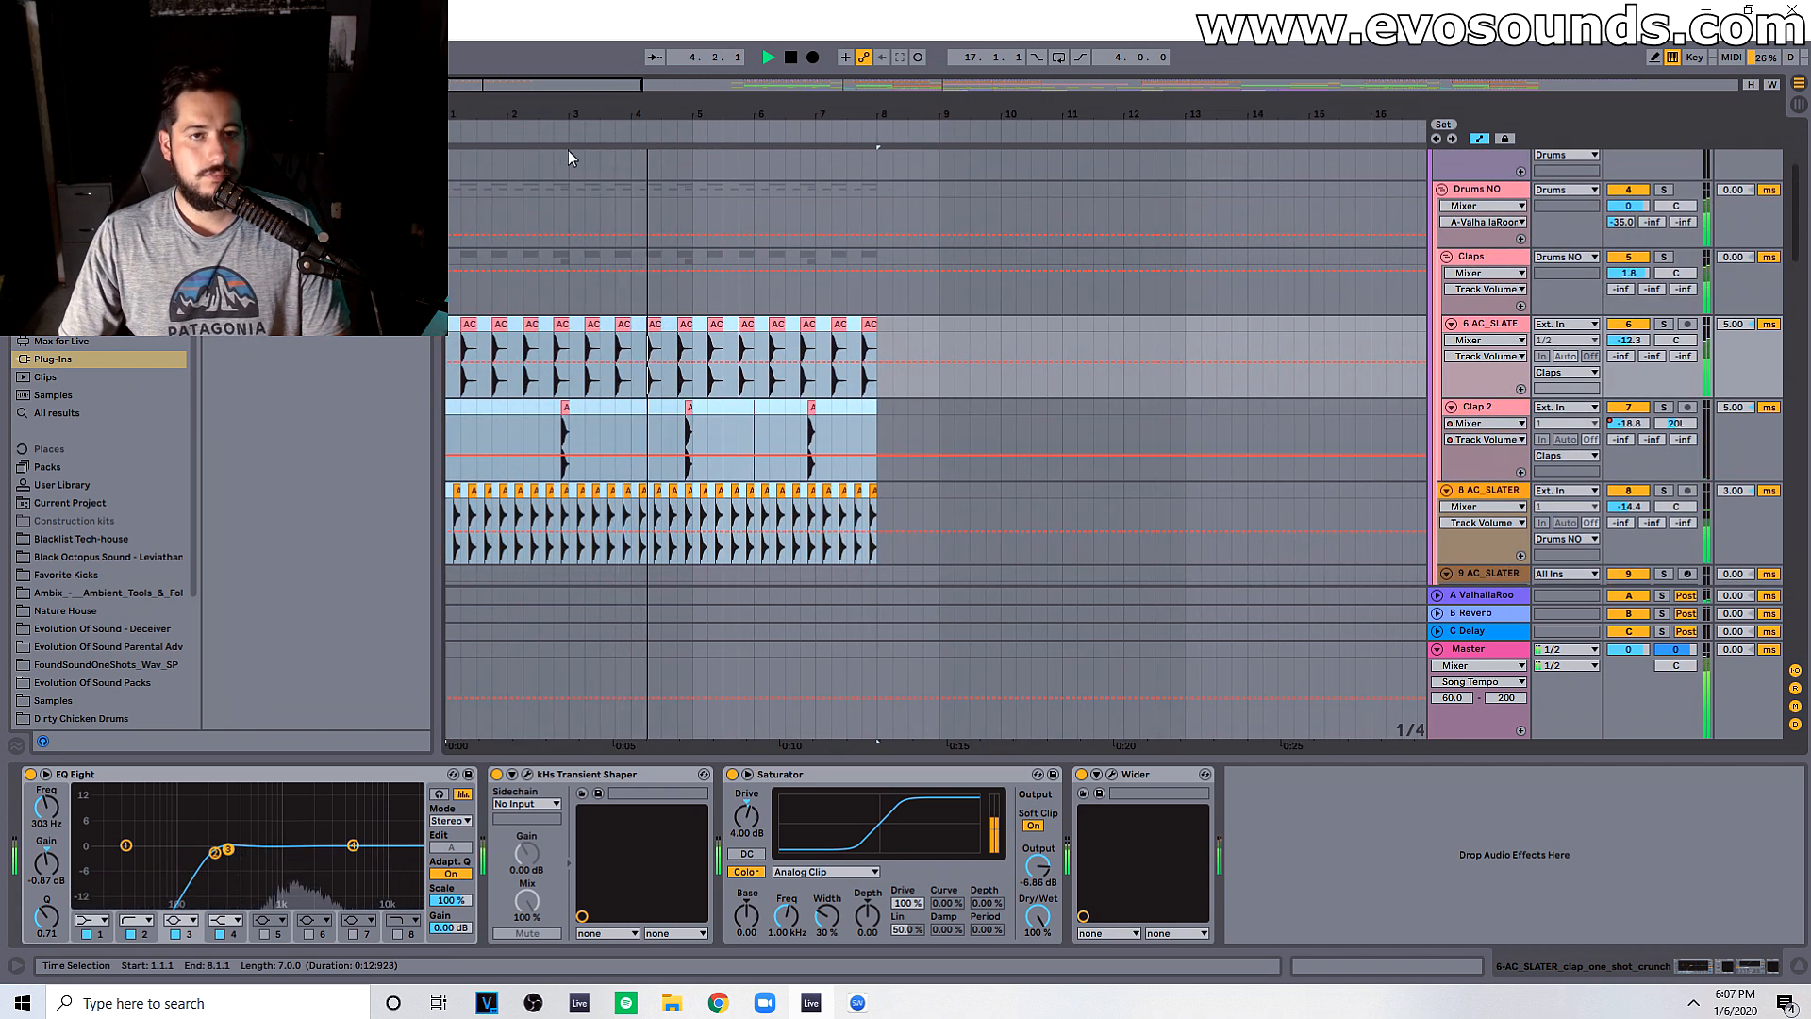
pyautogui.press('space')
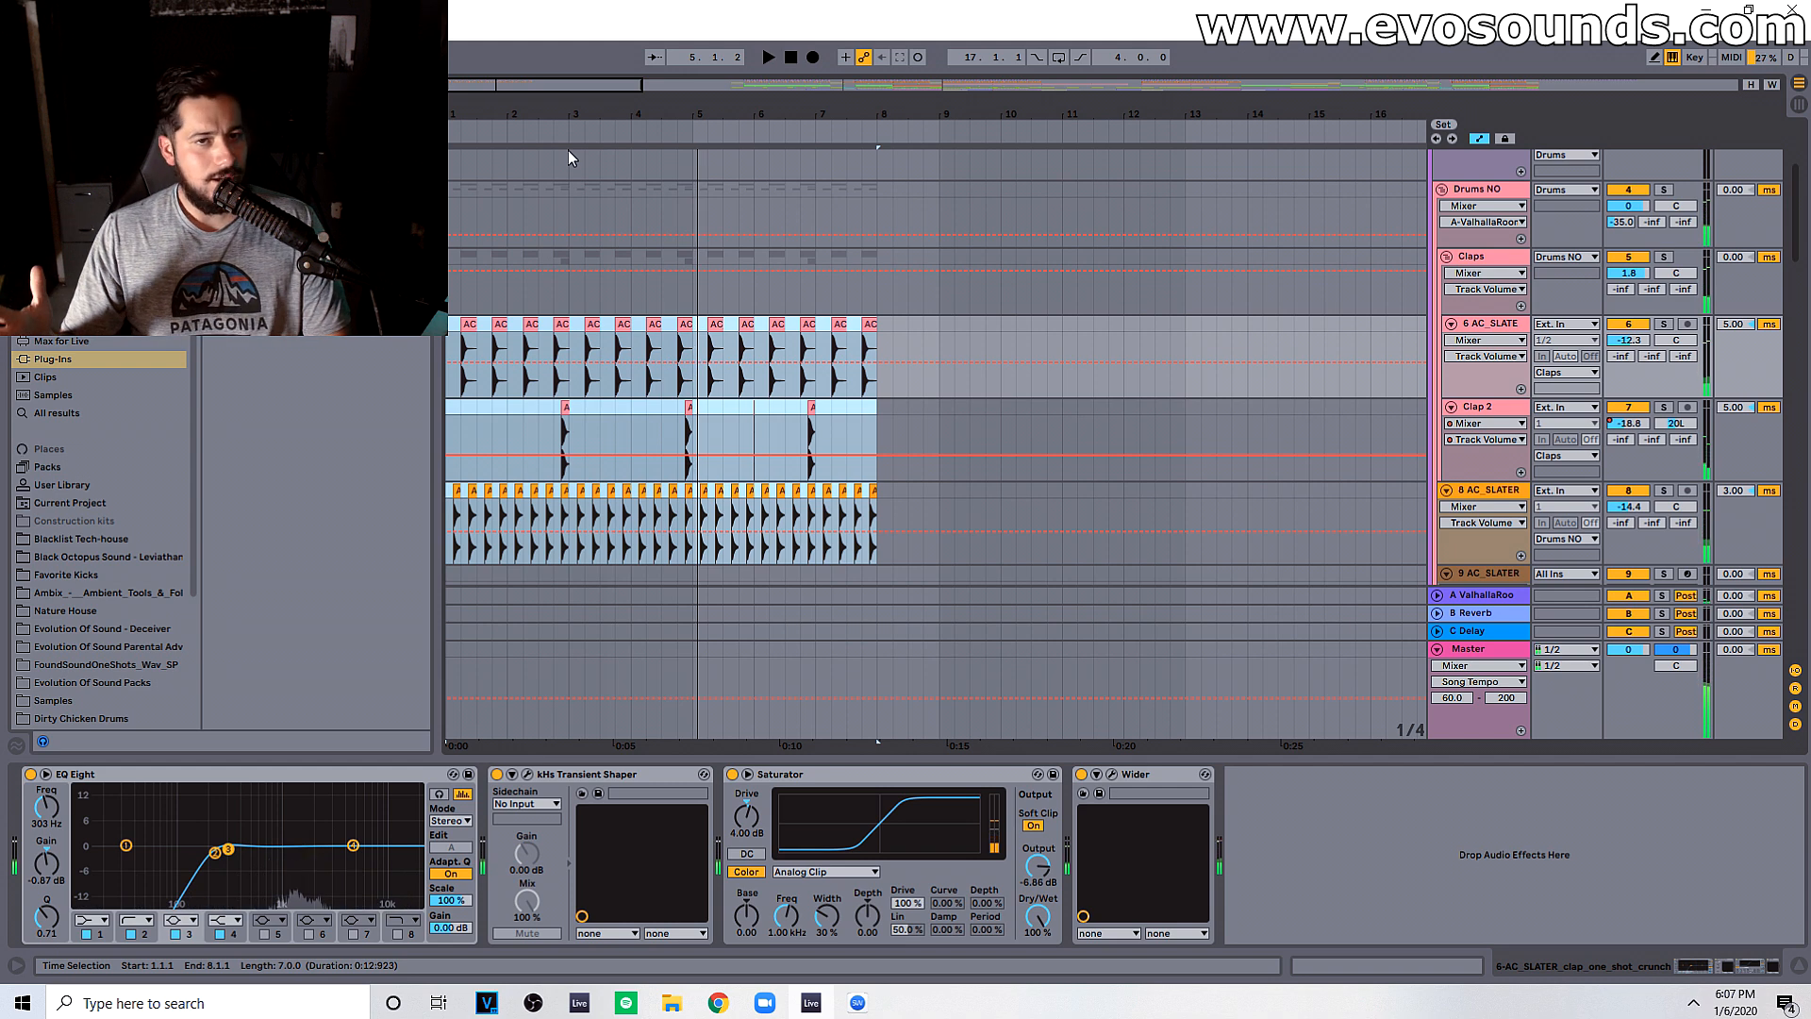
# Step: Copy the repeated vocal clips on the Crank IT UP HYPE track from bar 34 to bar 41 and paste them at bar 1
pyautogui.moveTo(513, 79); pyautogui.dragTo(512, 51)
pyautogui.scroll(3, 573, 393)
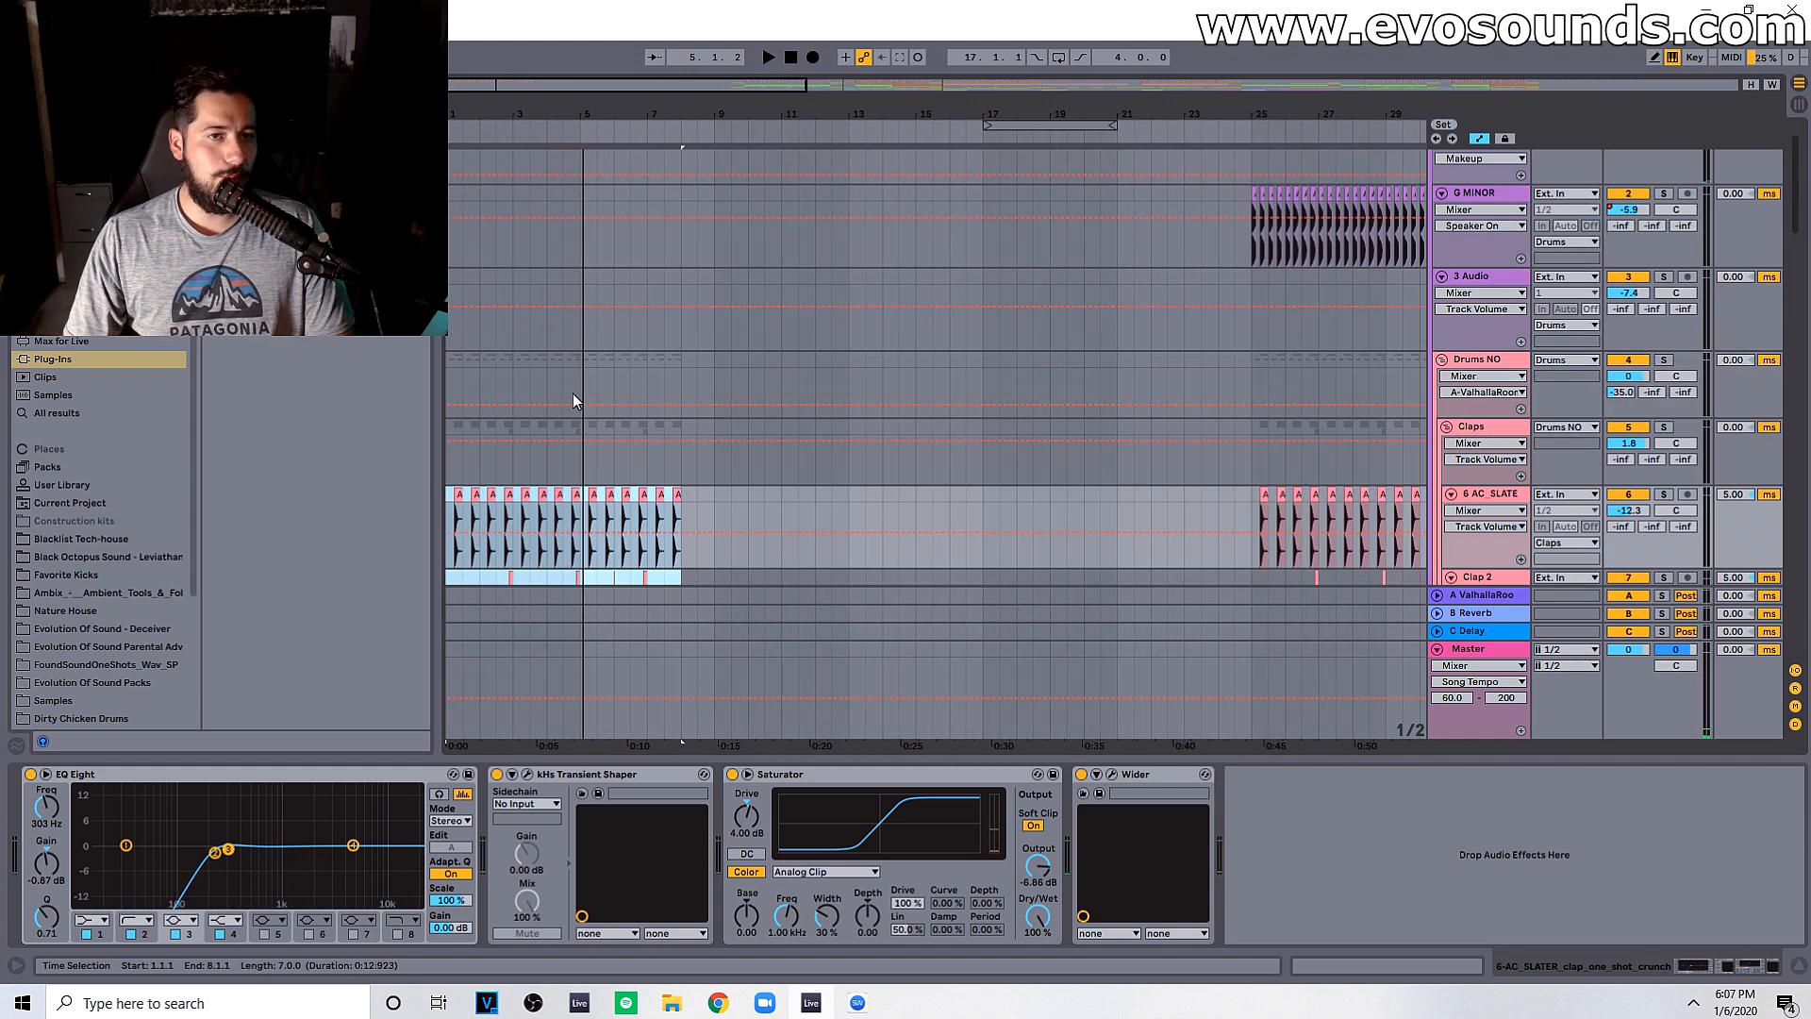
pyautogui.scroll(-3, 573, 393)
pyautogui.scroll(-5, 598, 376)
pyautogui.moveTo(619, 98); pyautogui.dragTo(619, 73)
pyautogui.scroll(-4, 661, 374)
pyautogui.scroll(-10, 661, 373)
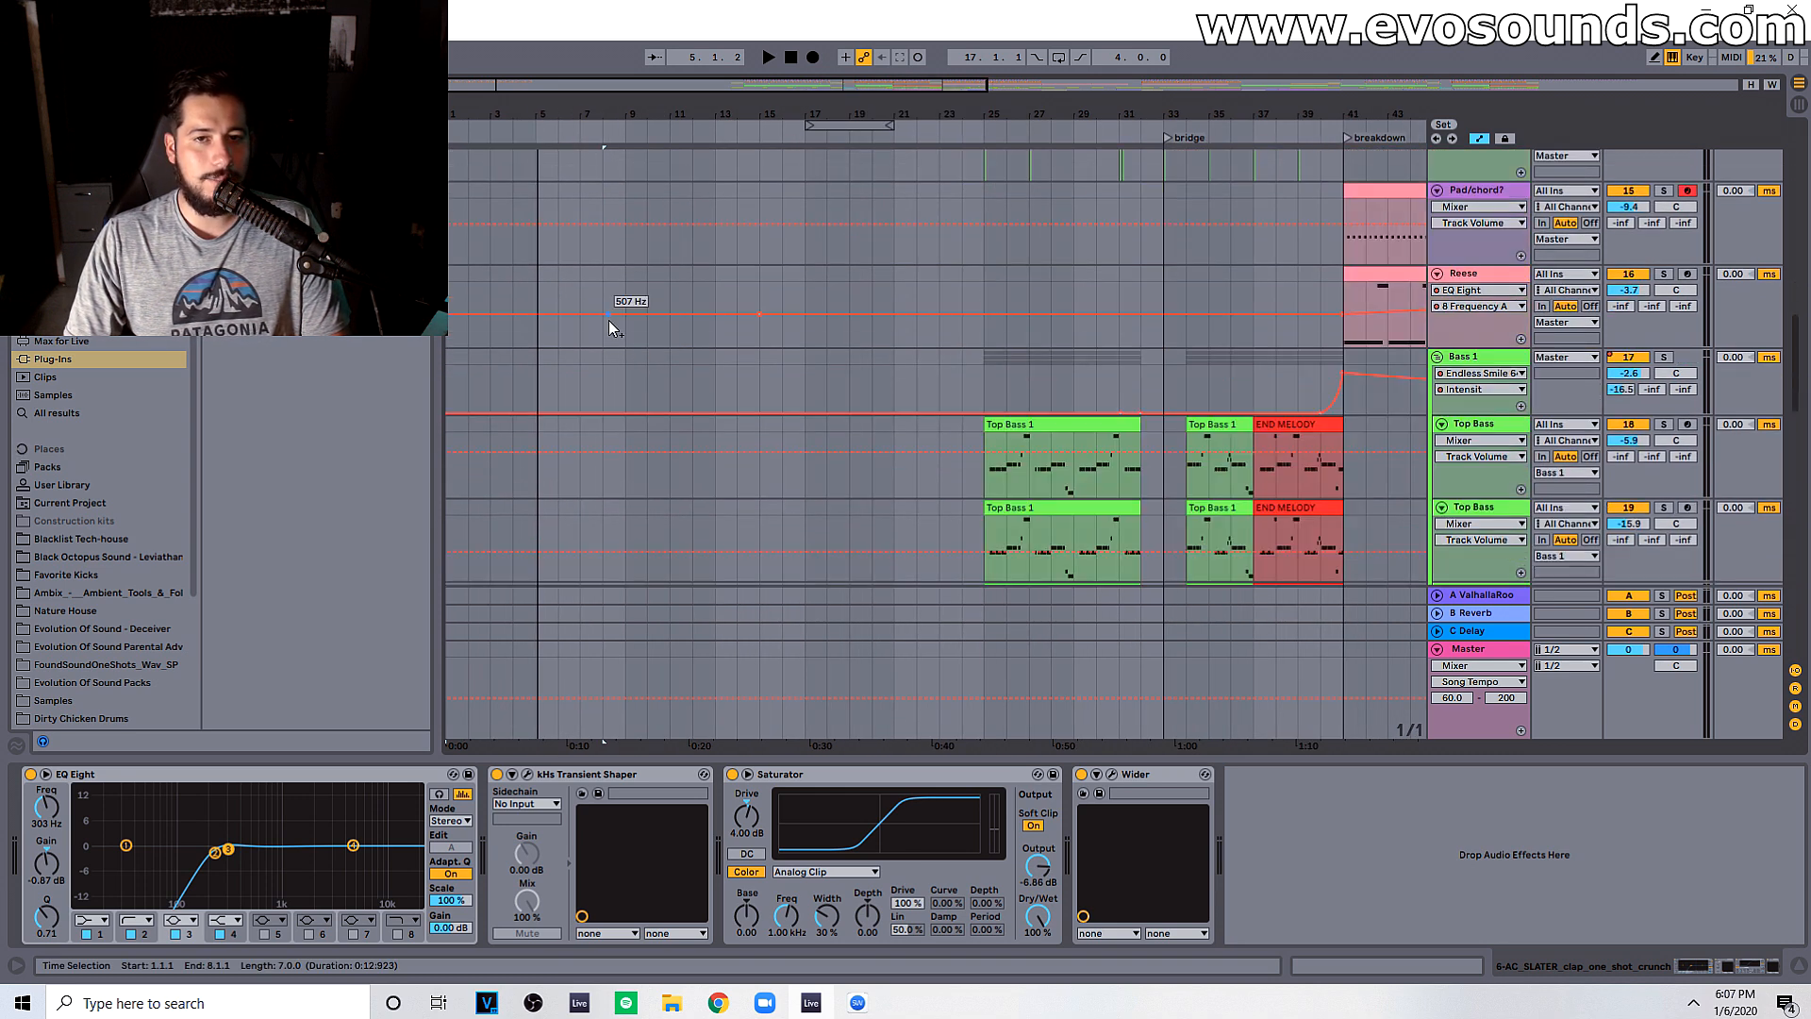
pyautogui.scroll(1, 662, 328)
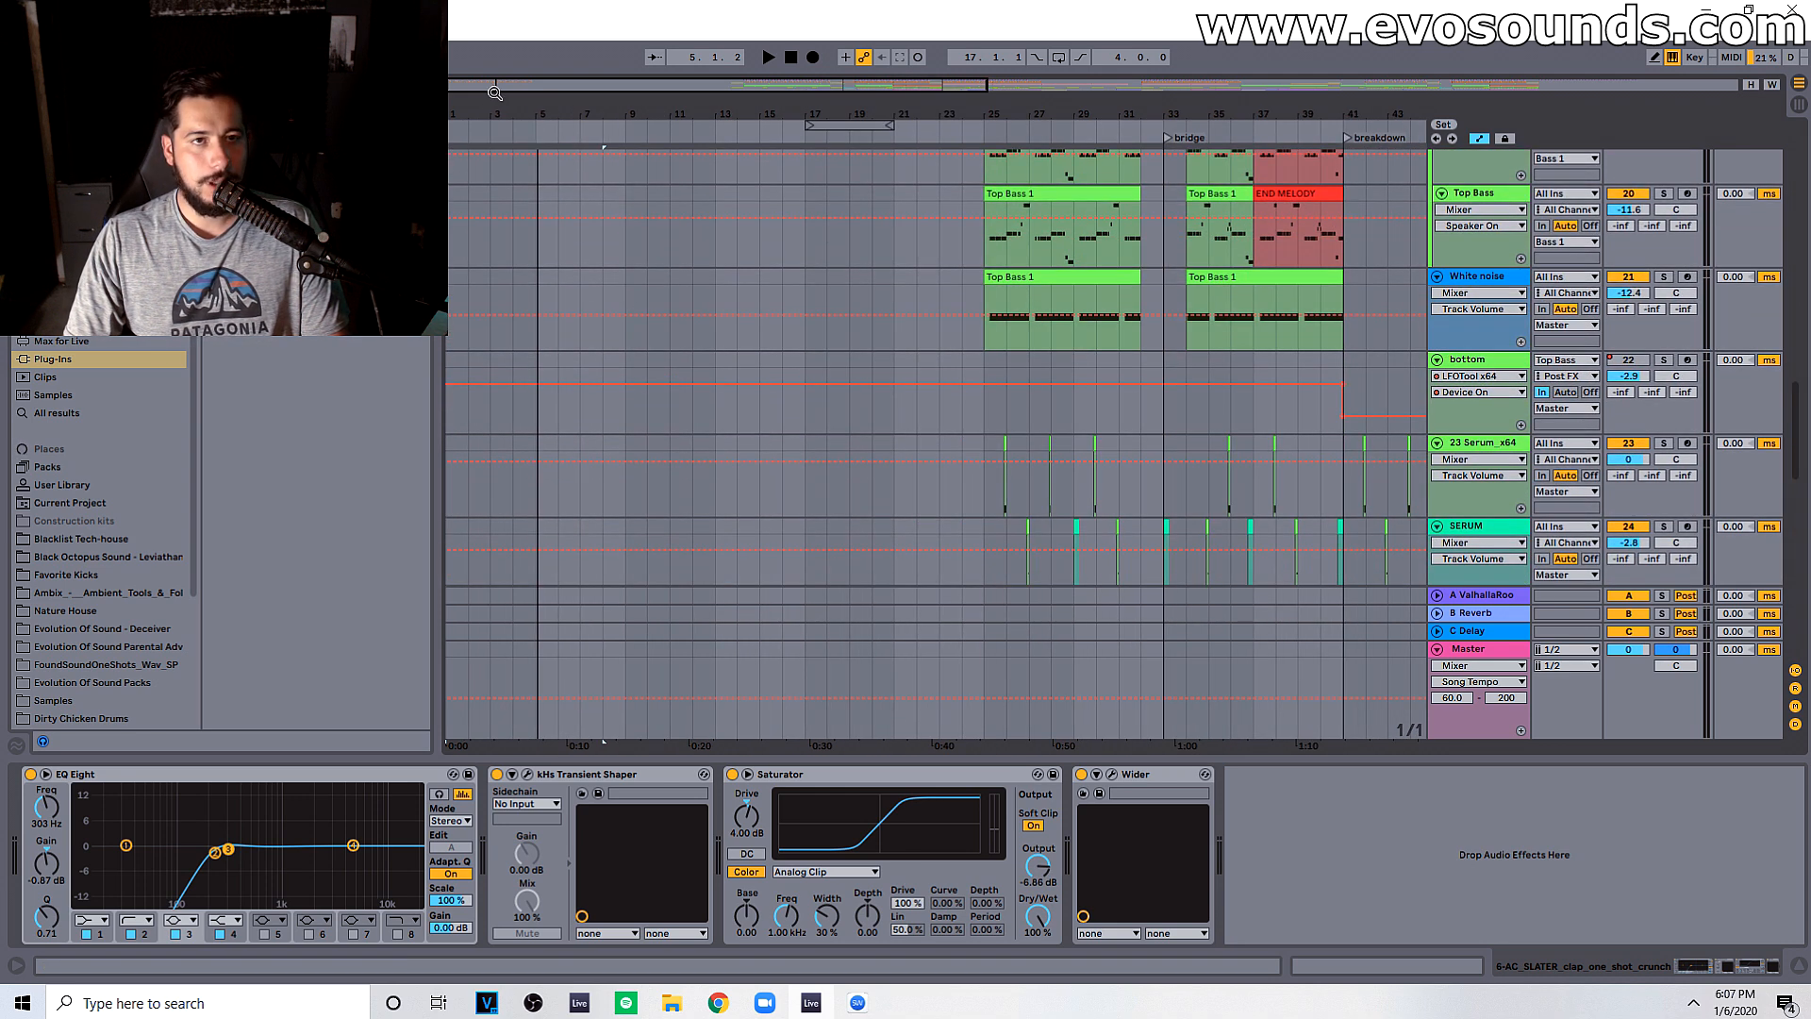
pyautogui.moveTo(493, 87); pyautogui.dragTo(493, 71)
pyautogui.scroll(-3, 597, 393)
pyautogui.scroll(-2, 597, 393)
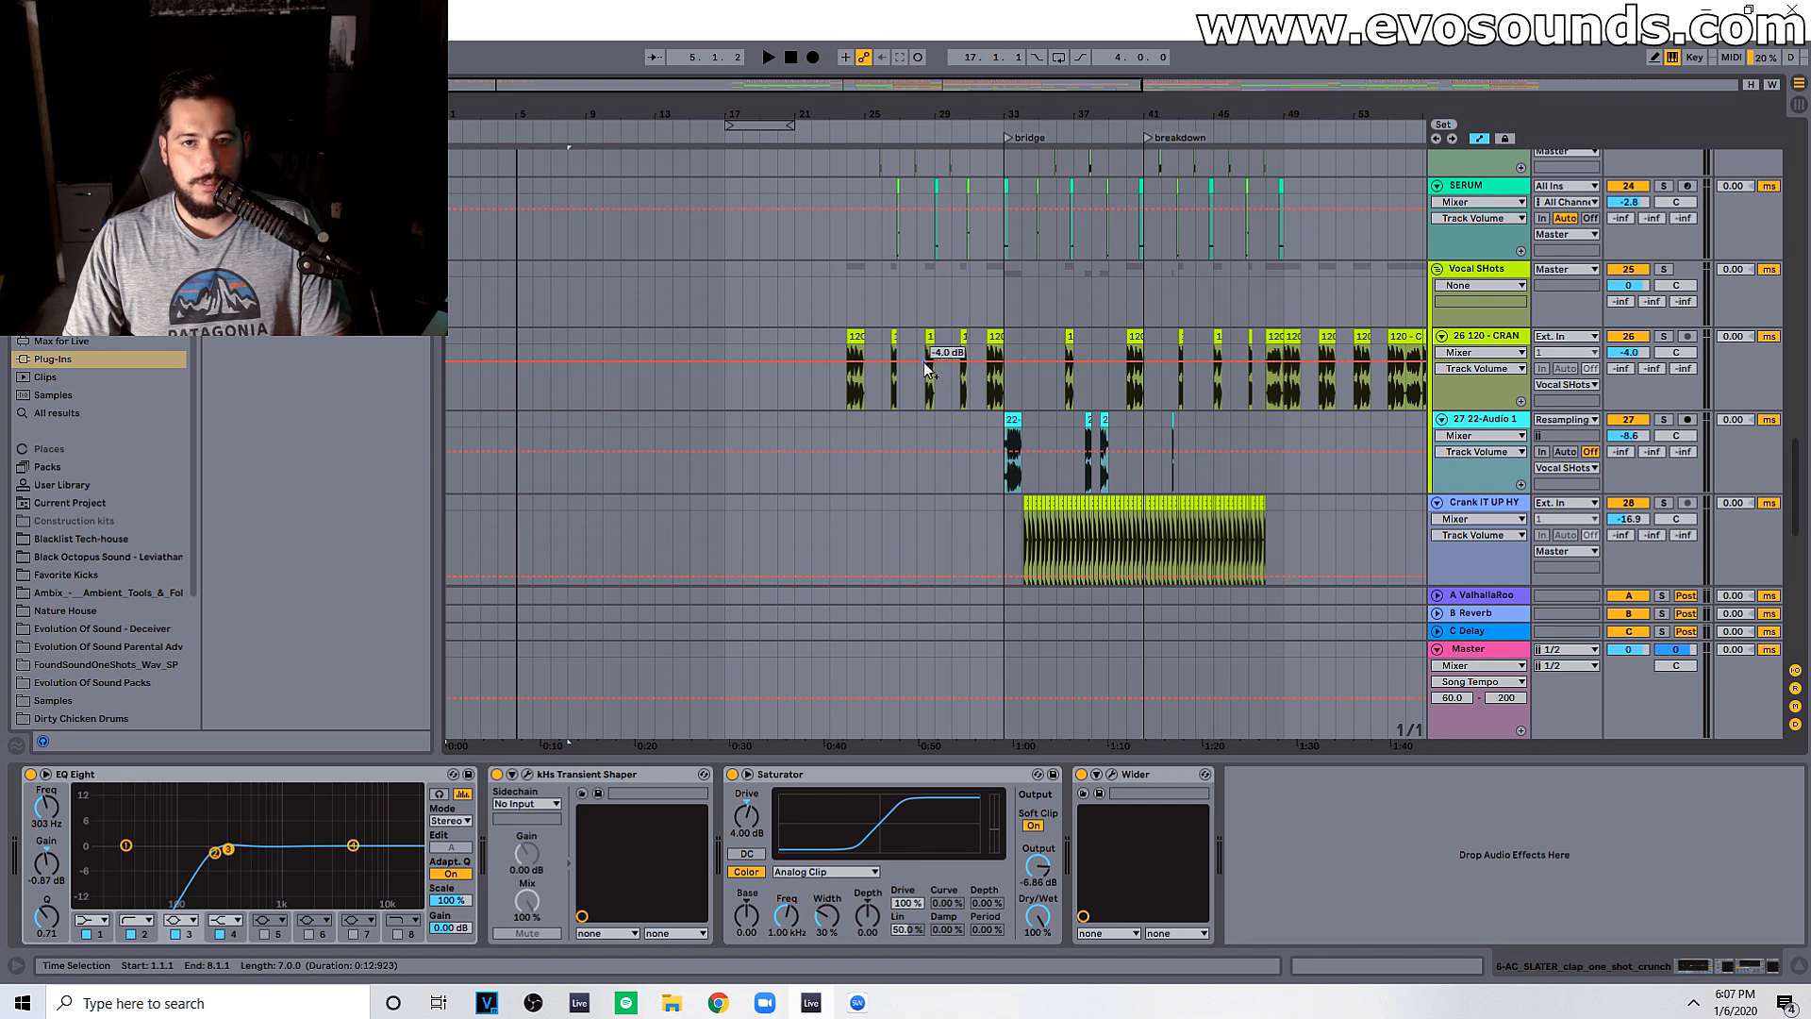
pyautogui.scroll(-2, 923, 364)
pyautogui.scroll(-1, 923, 364)
pyautogui.moveTo(1022, 340); pyautogui.dragTo(1141, 350)
pyautogui.hotkey('ctrl', 'c')
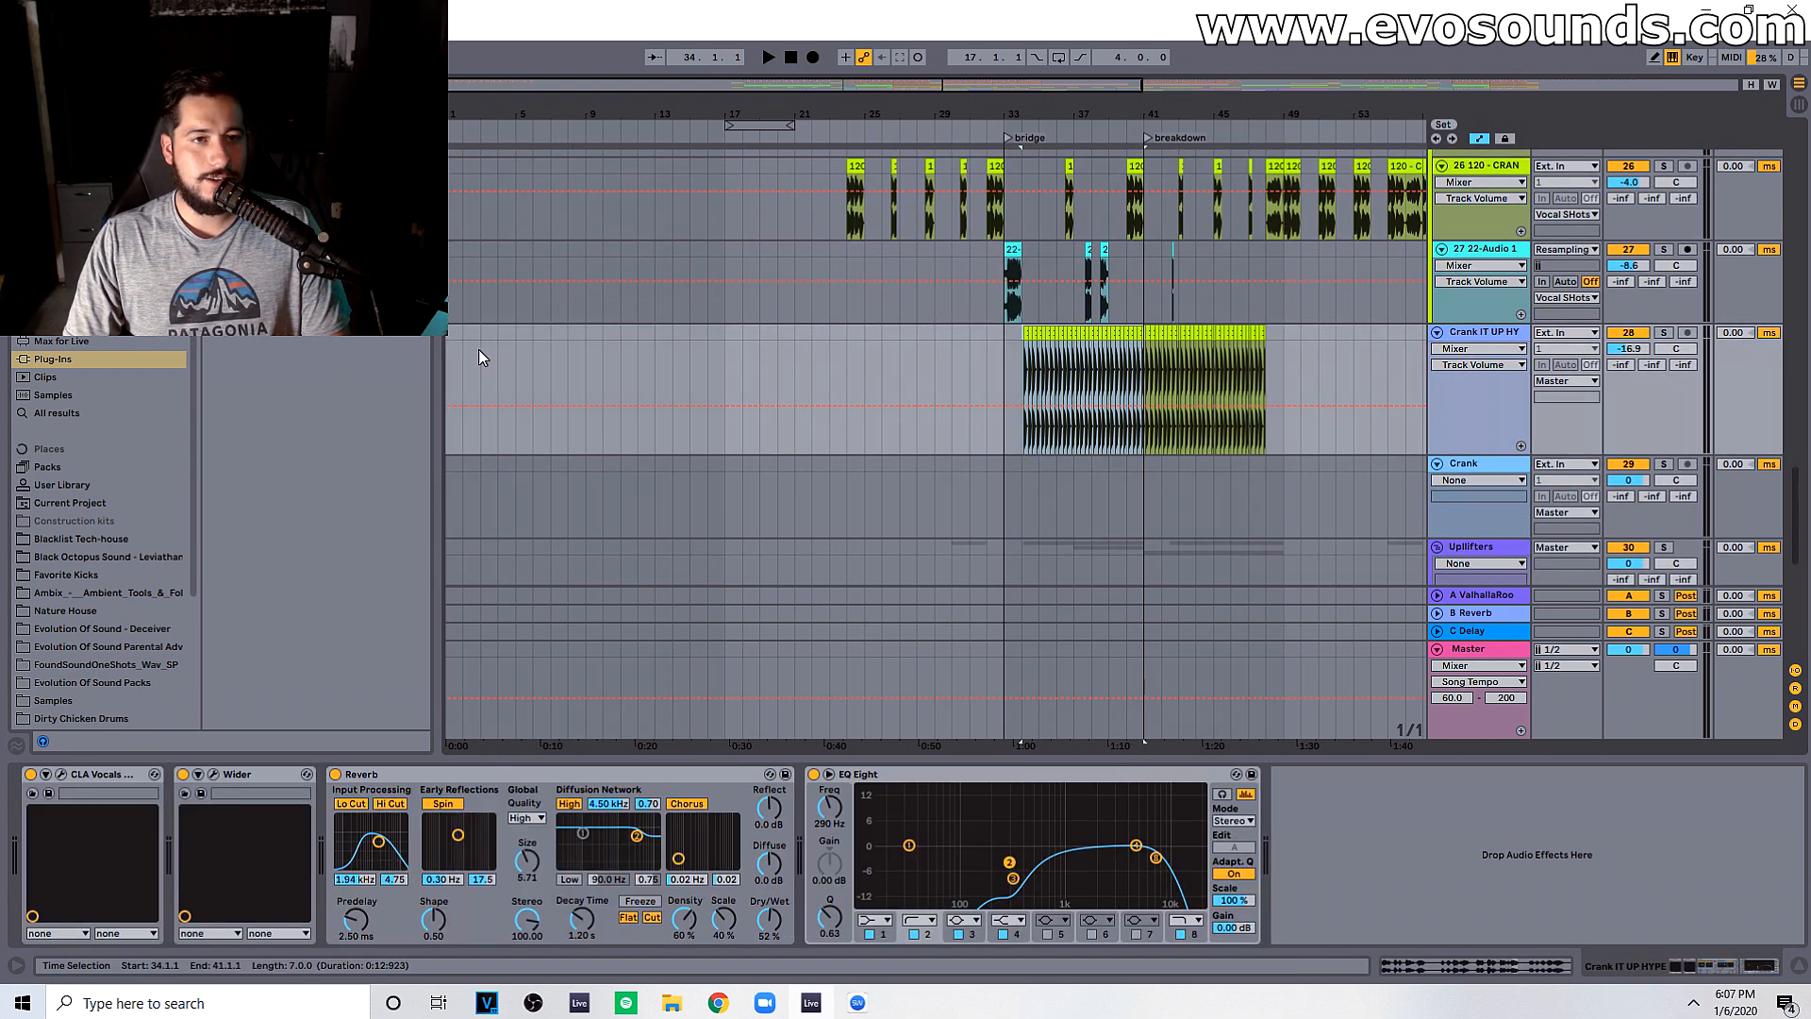
pyautogui.click(456, 336)
pyautogui.hotkey('ctrl', 'v')
# Step: Play the pasted vocal chops together with the intro drums from bar 1, checking the first vocal clip closely
pyautogui.moveTo(459, 79); pyautogui.dragTo(468, 170)
pyautogui.press('space')
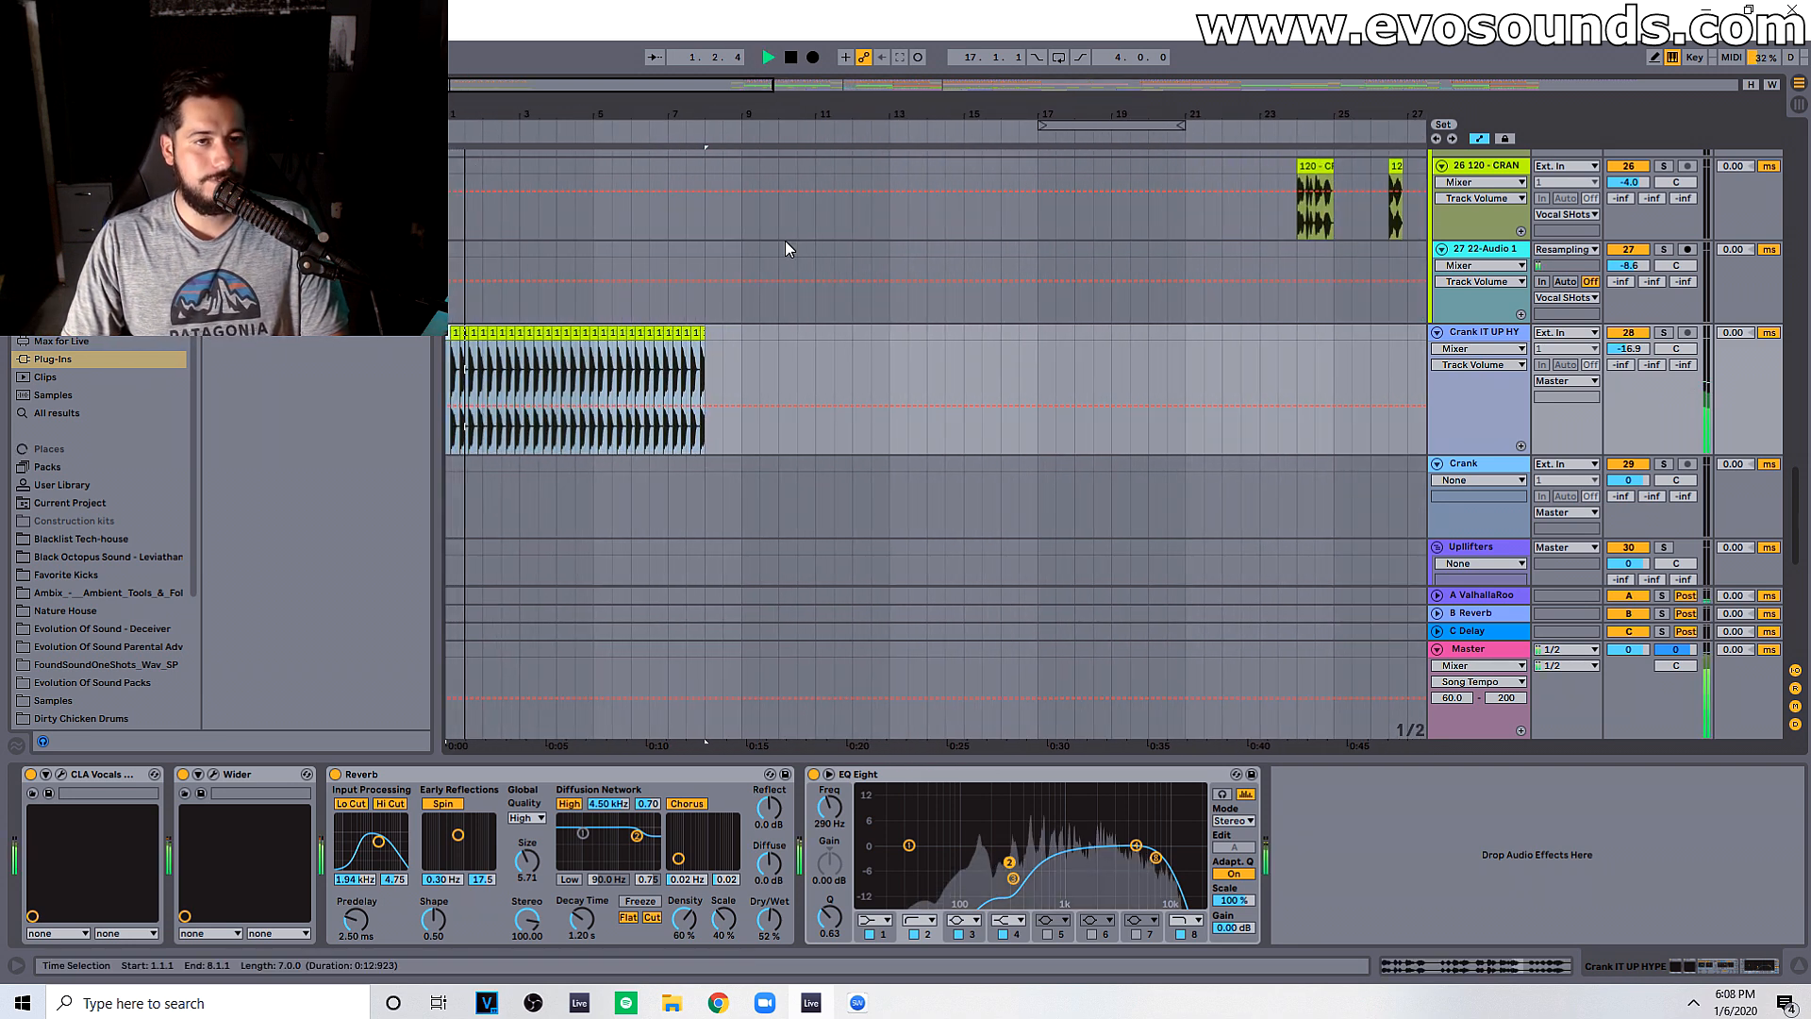
pyautogui.scroll(2, 481, 345)
pyautogui.moveTo(462, 85); pyautogui.dragTo(452, 132)
pyautogui.scroll(-2, 481, 425)
pyautogui.press('space')
pyautogui.click(461, 352)
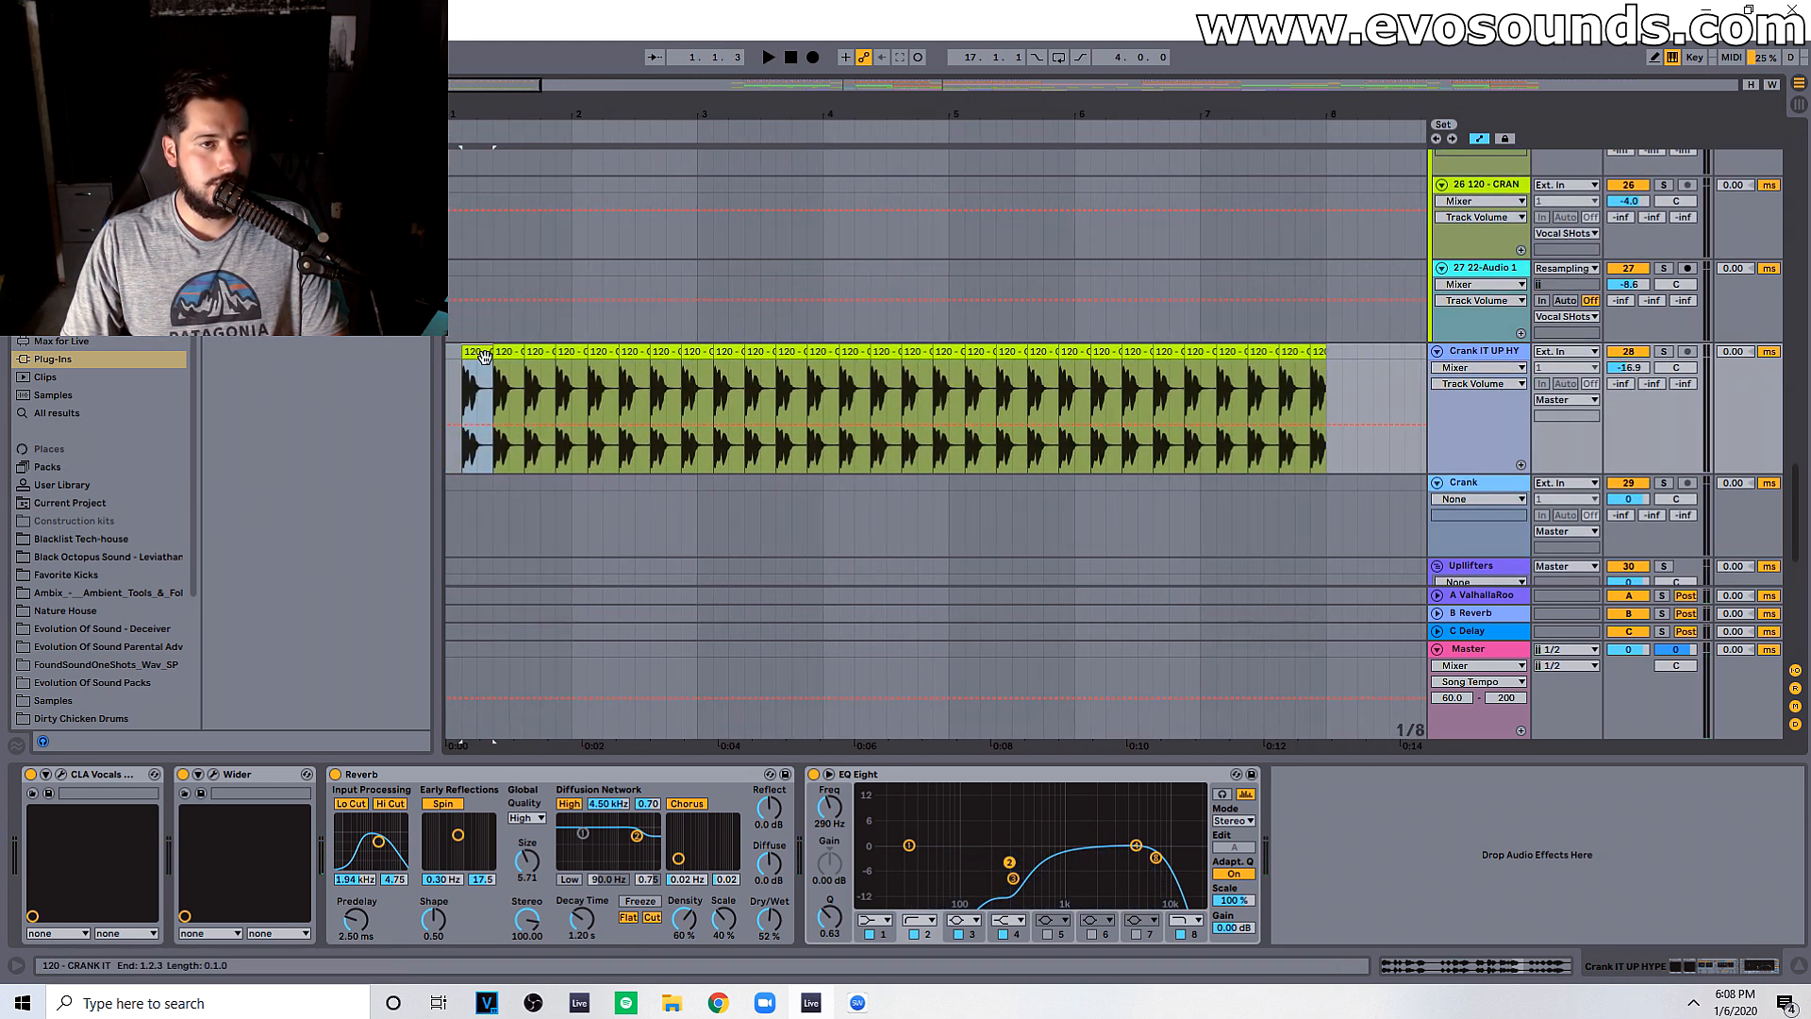
pyautogui.press('space')
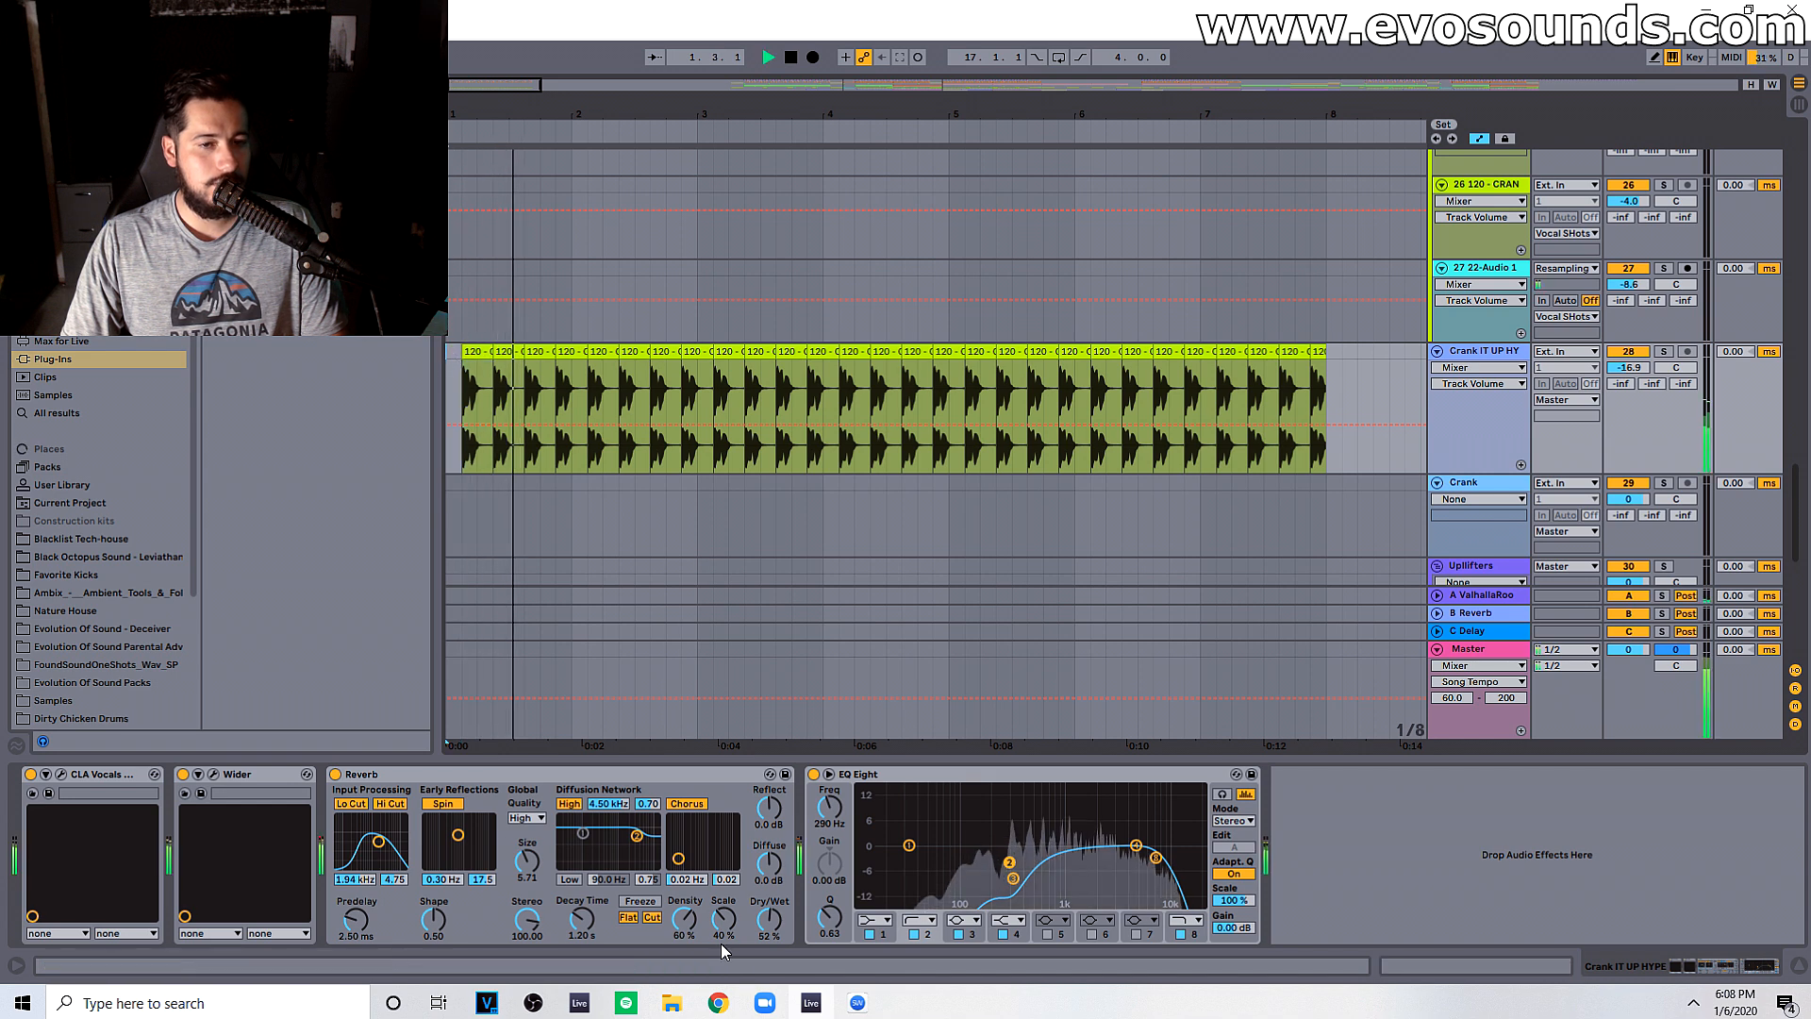
pyautogui.moveTo(517, 85); pyautogui.dragTo(526, 43)
pyautogui.press('space')
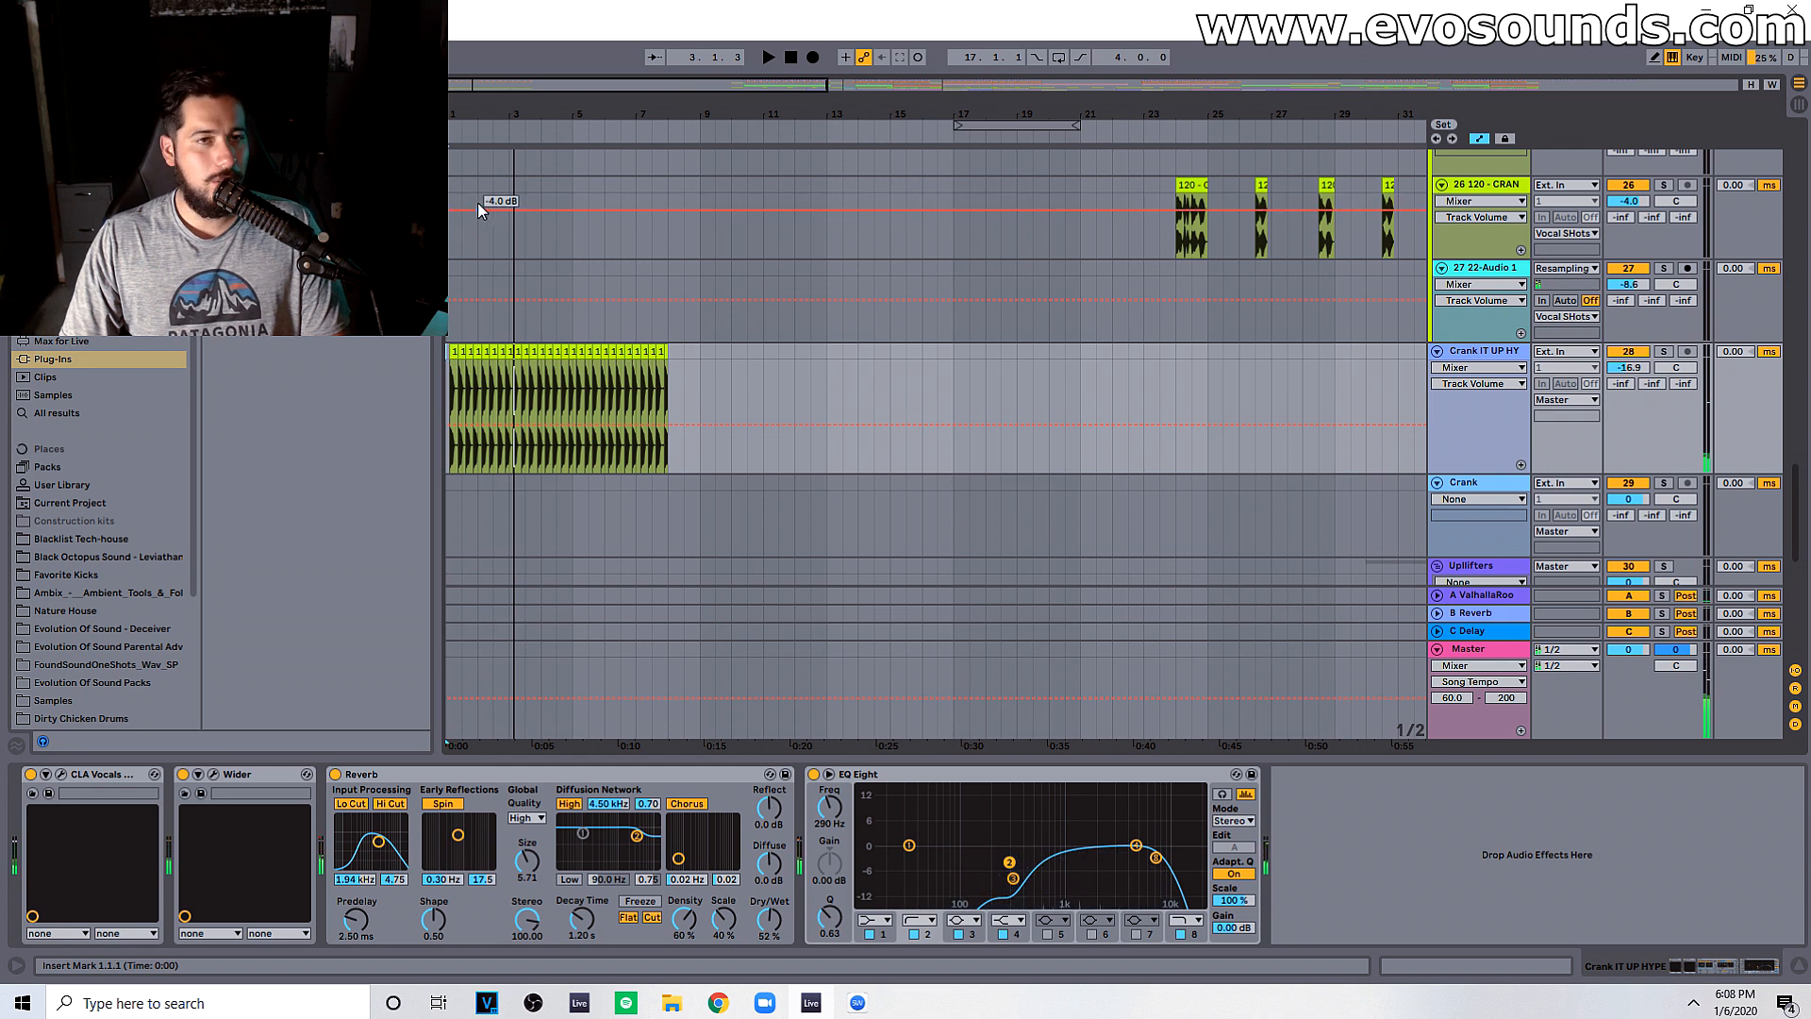
# Step: Duplicate the Crank IT UP HYPE track as atmo level and delete the original track's vocal clips from bar 1 to bar 9
pyautogui.moveTo(484, 115); pyautogui.dragTo(484, 100)
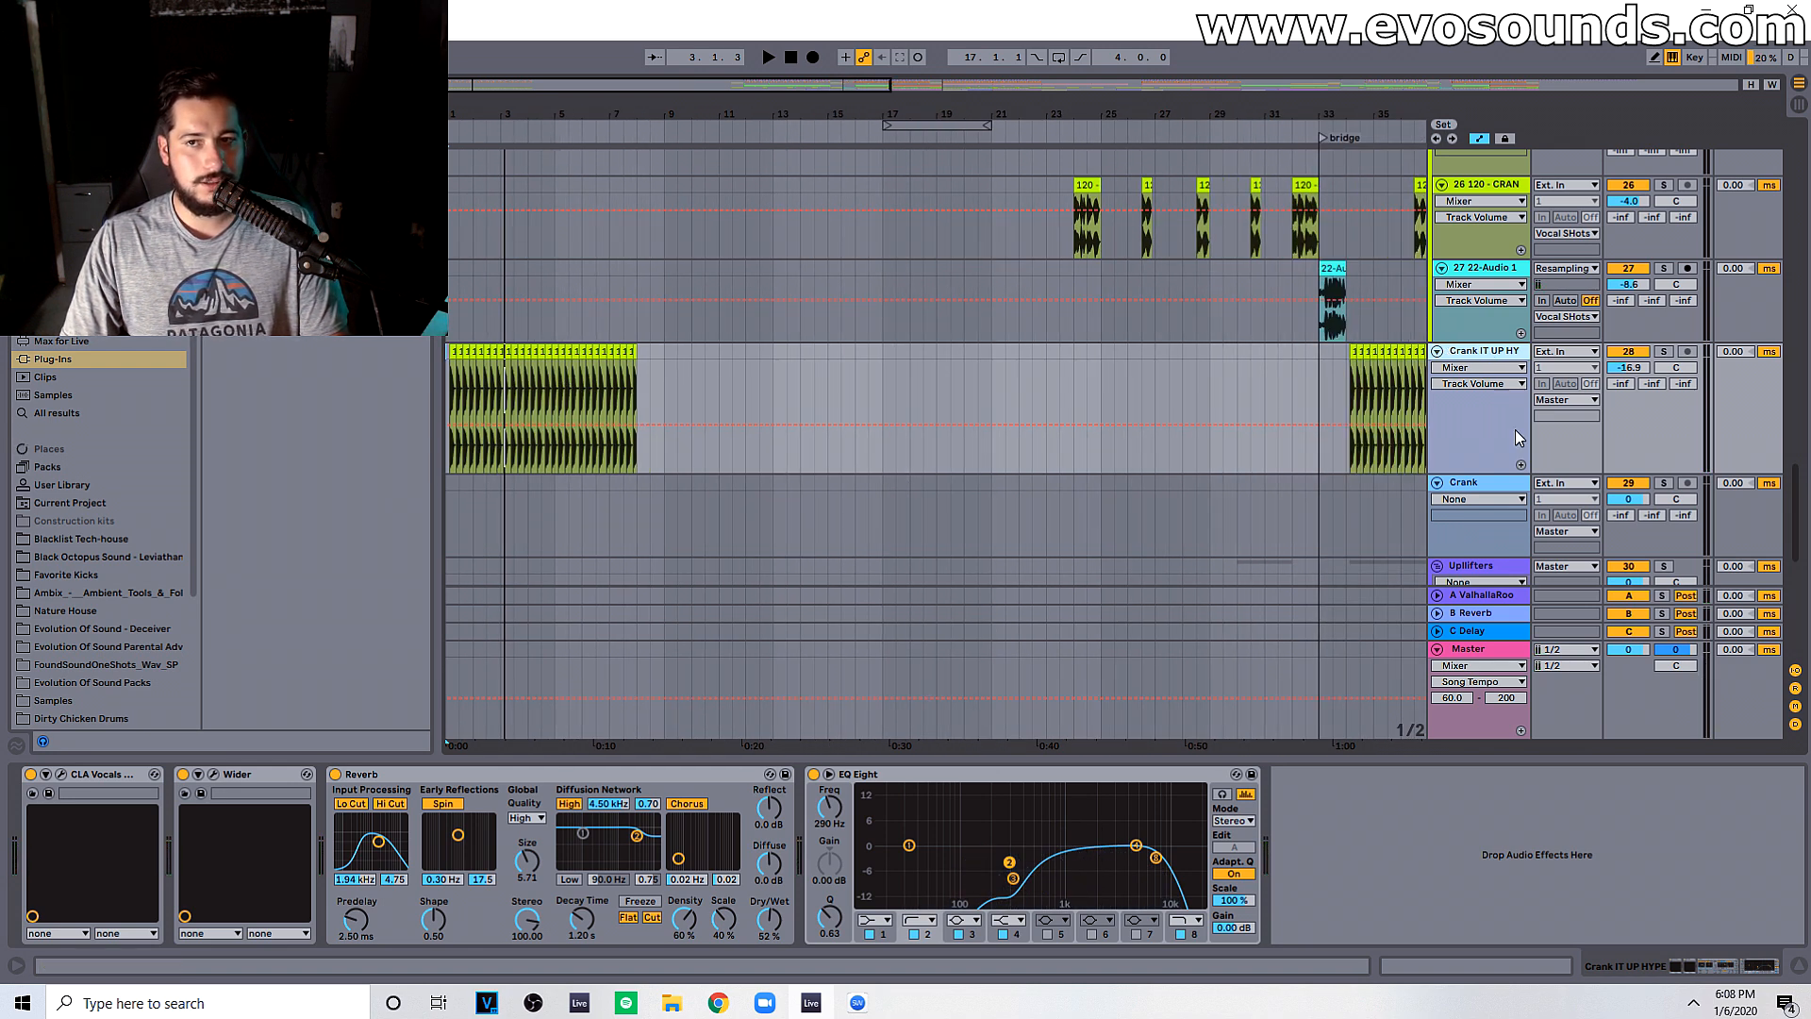
pyautogui.hotkey('ctrl', 'd')
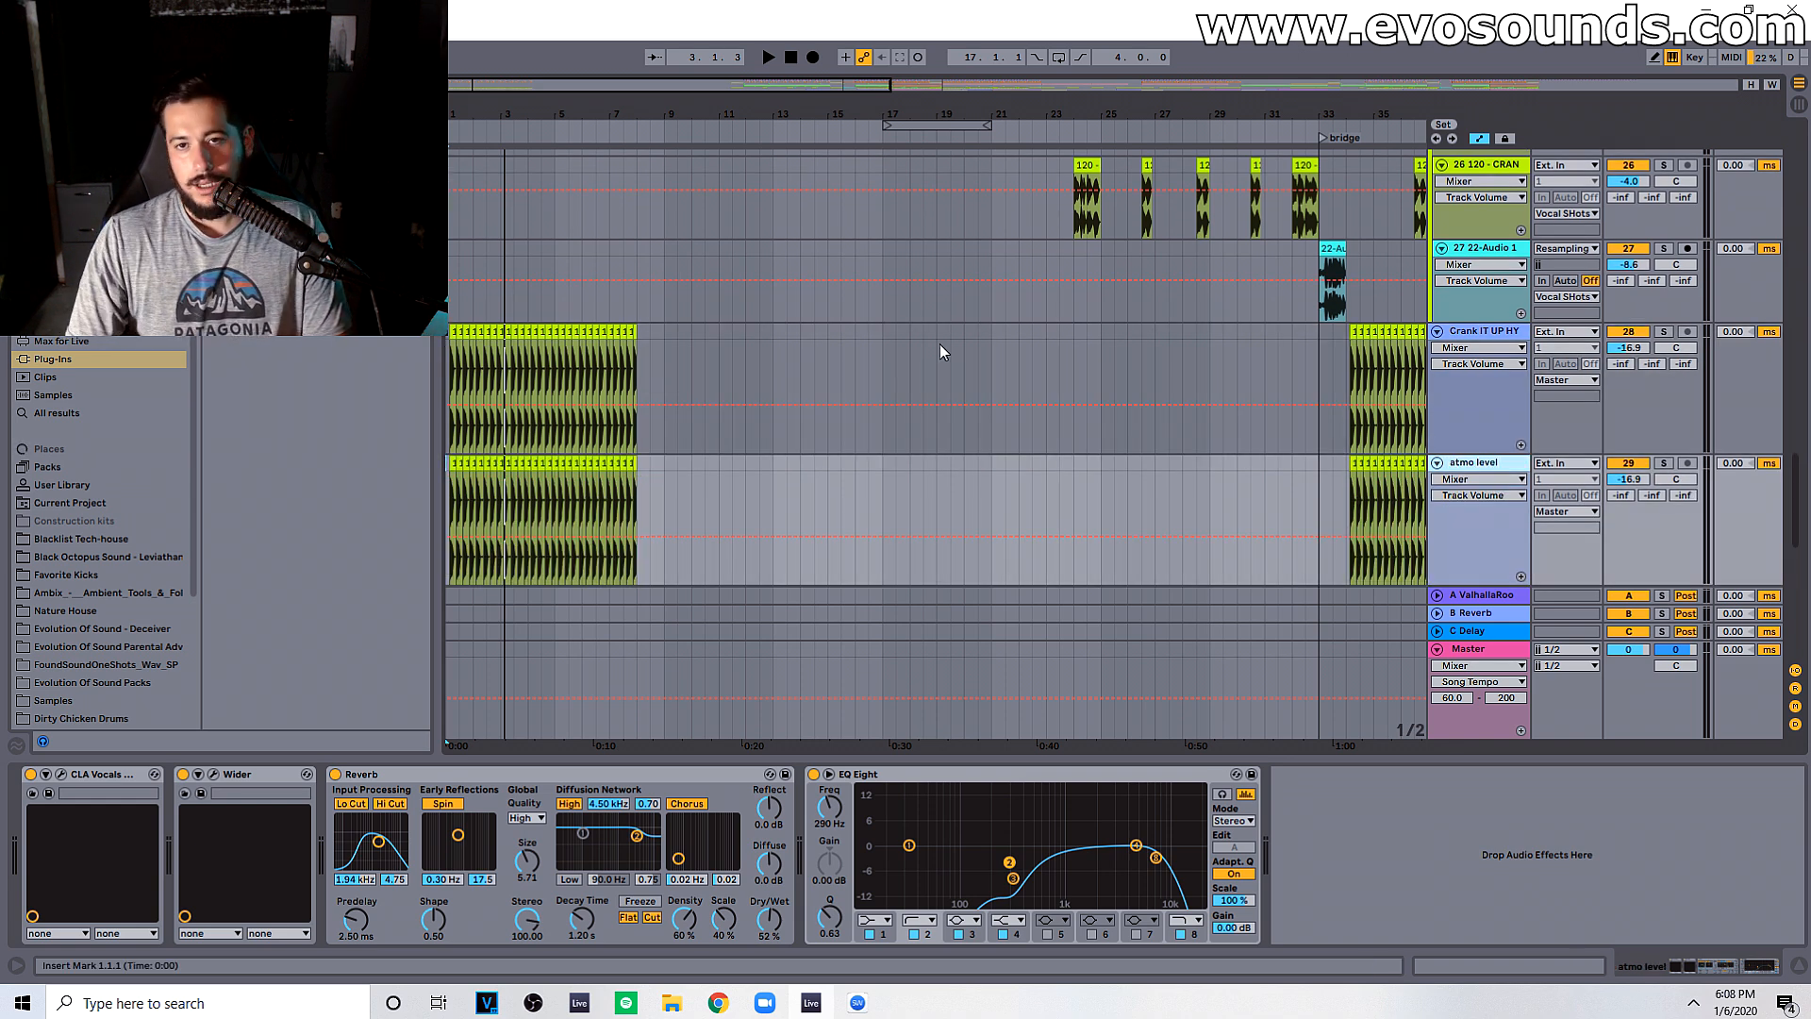
pyautogui.moveTo(670, 347); pyautogui.dragTo(399, 374)
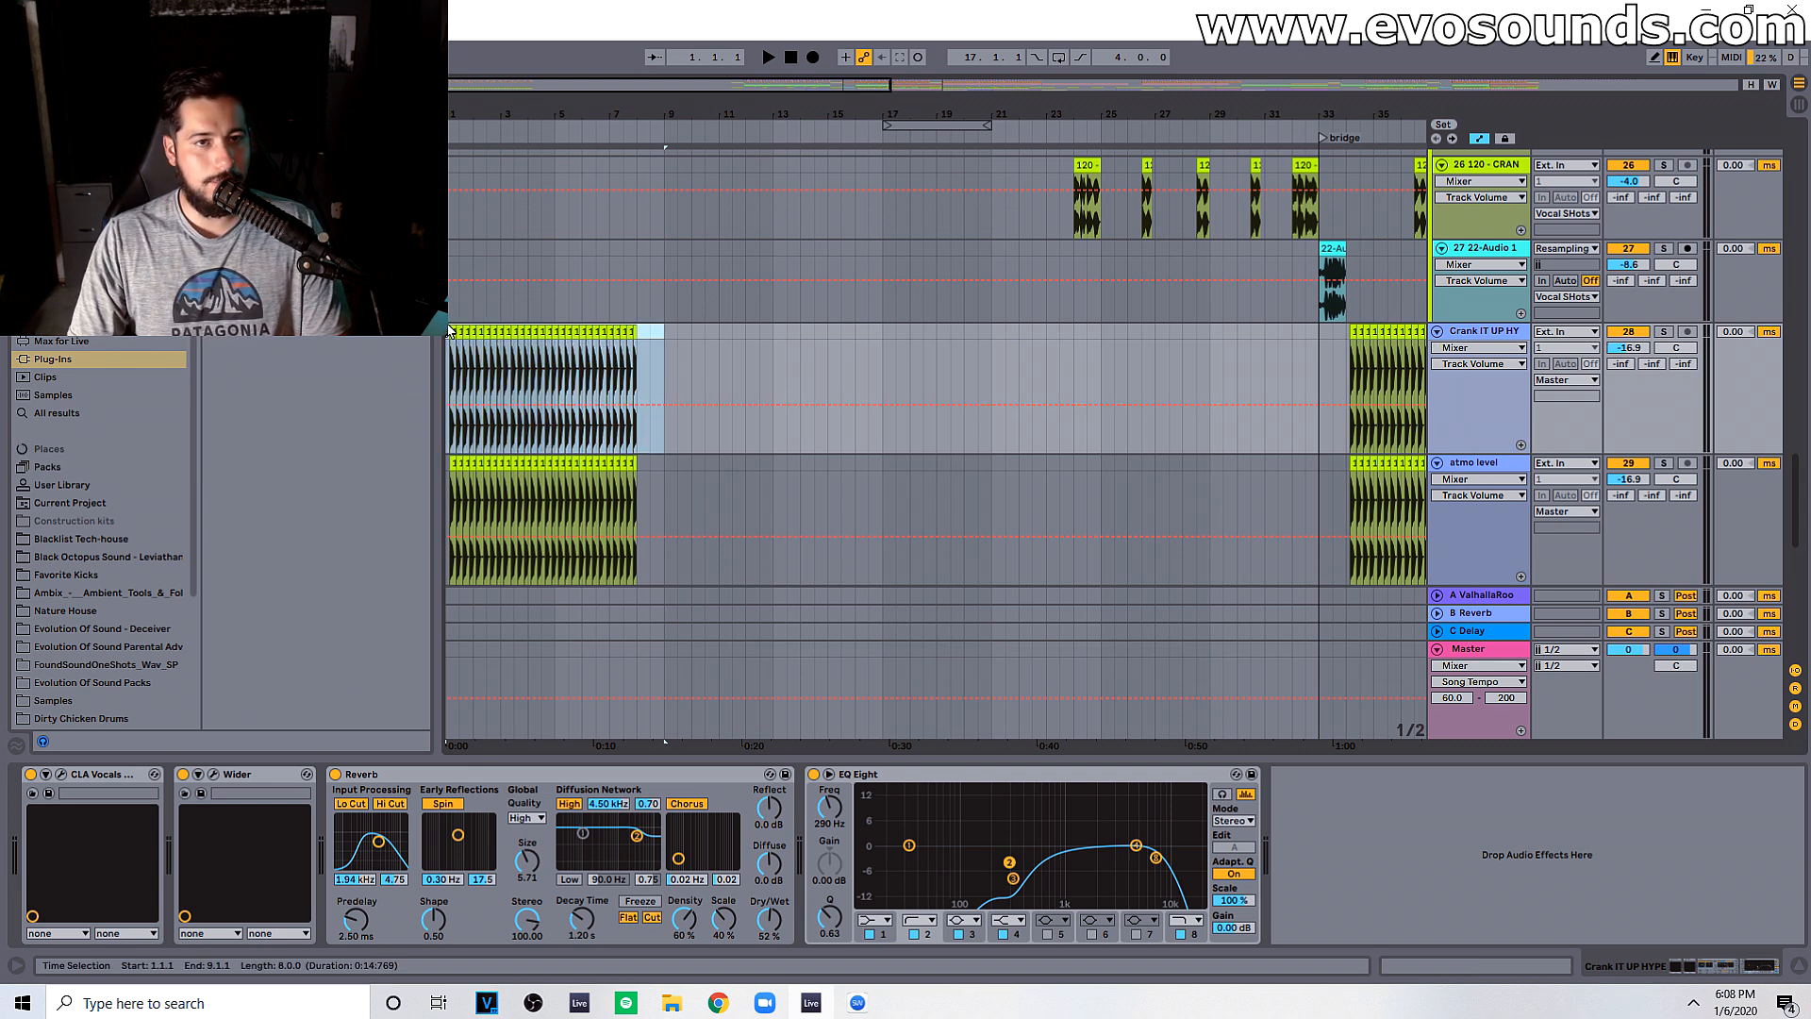
pyautogui.press('Delete')
# Step: Group the Crank IT UP HYPE and atmo level tracks and name the group HYPE LEVEL
pyautogui.click(1499, 464)
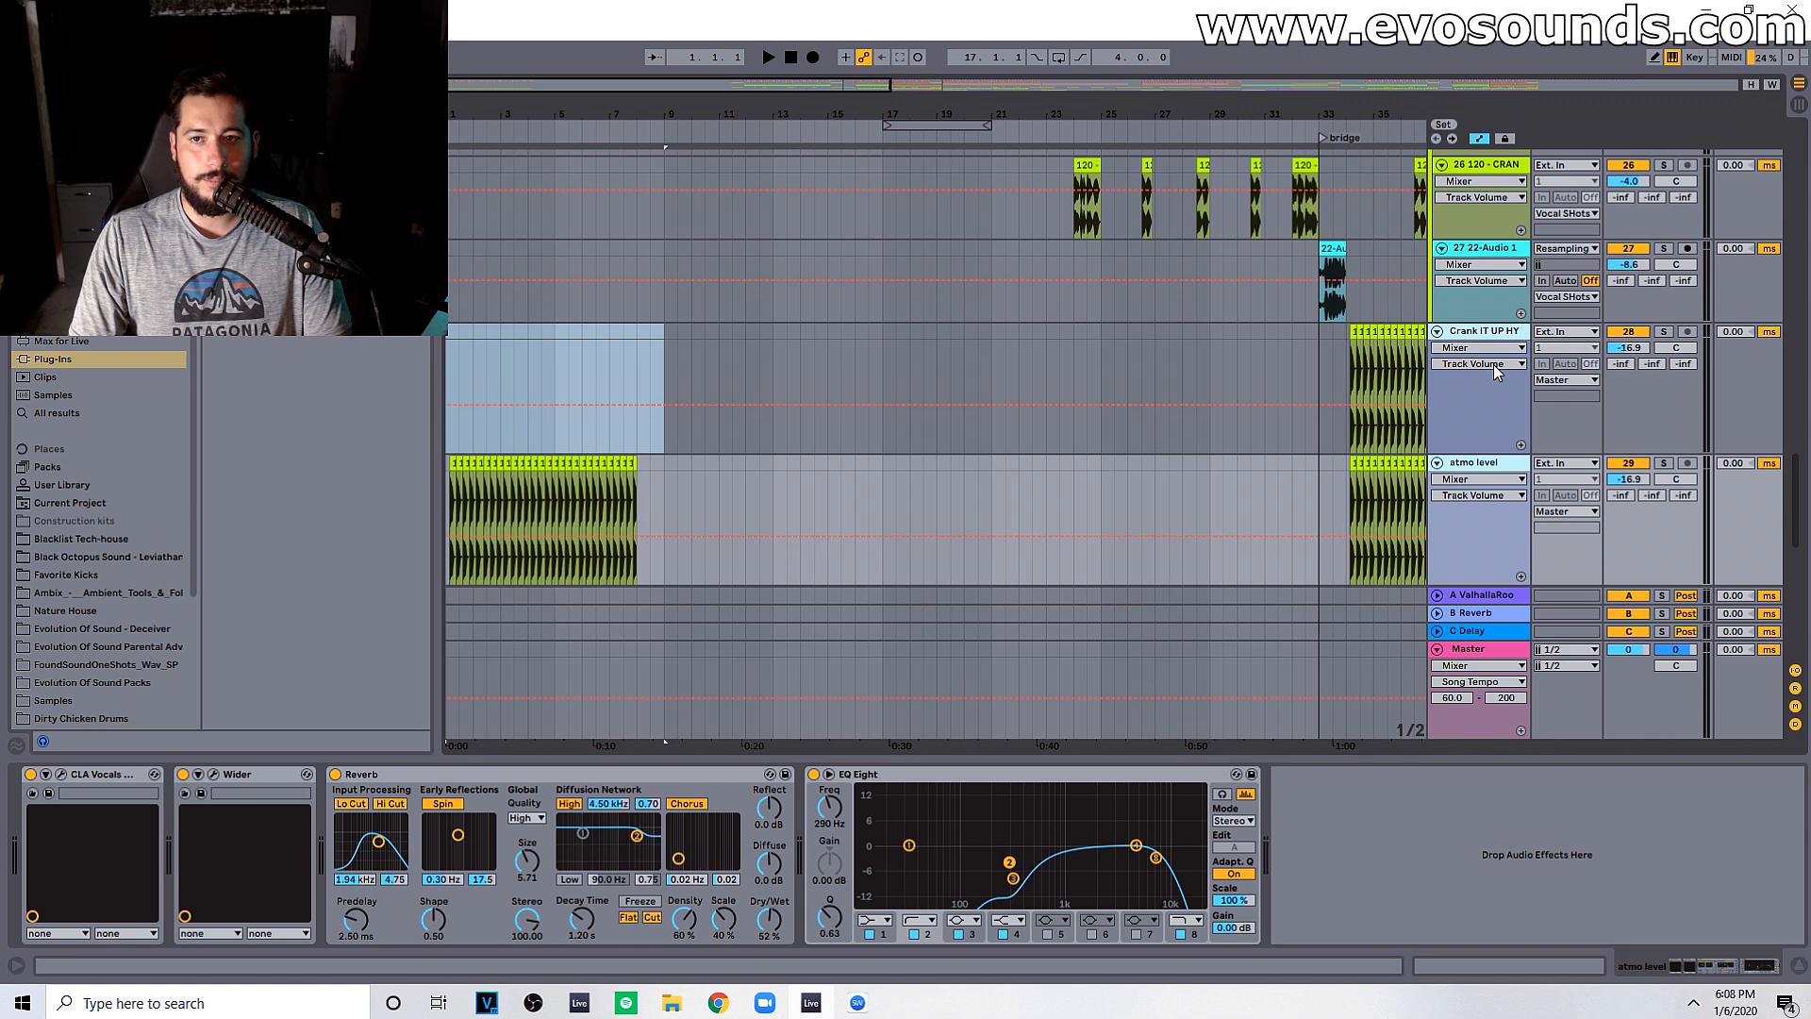
pyautogui.hotkey('ctrl', 'g')
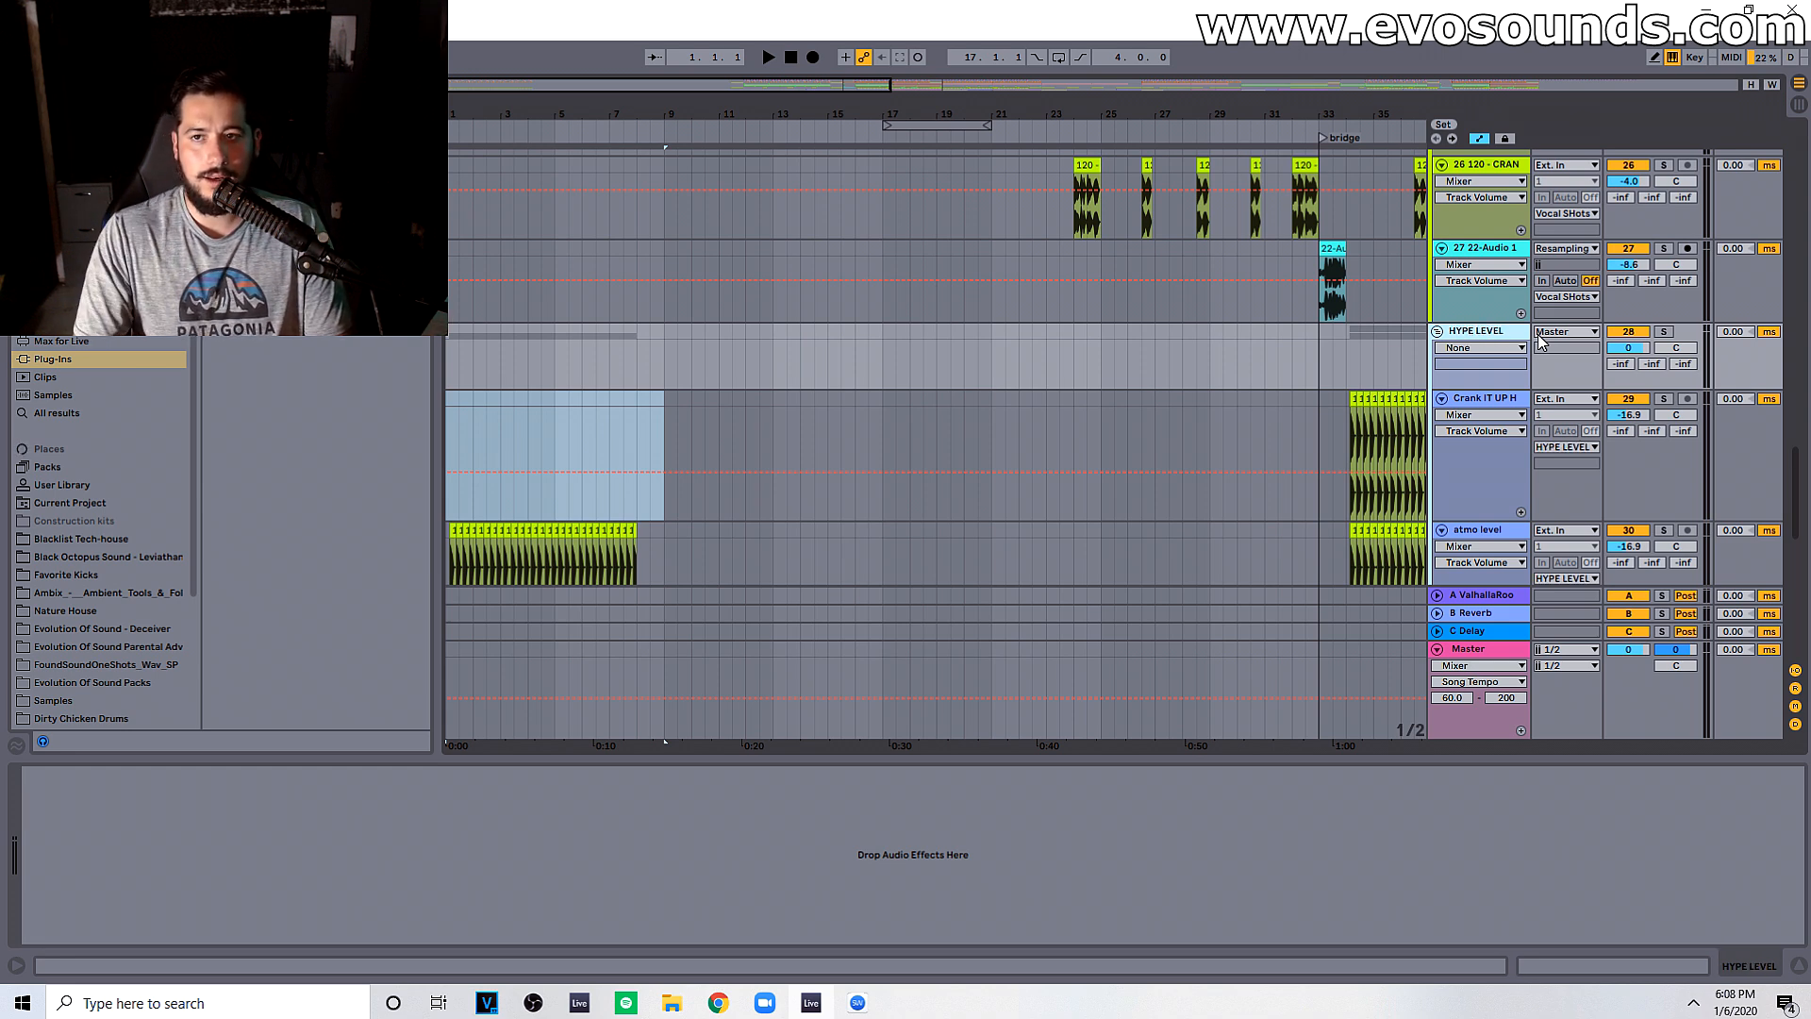
pyautogui.click(1438, 330)
pyautogui.click(1438, 330)
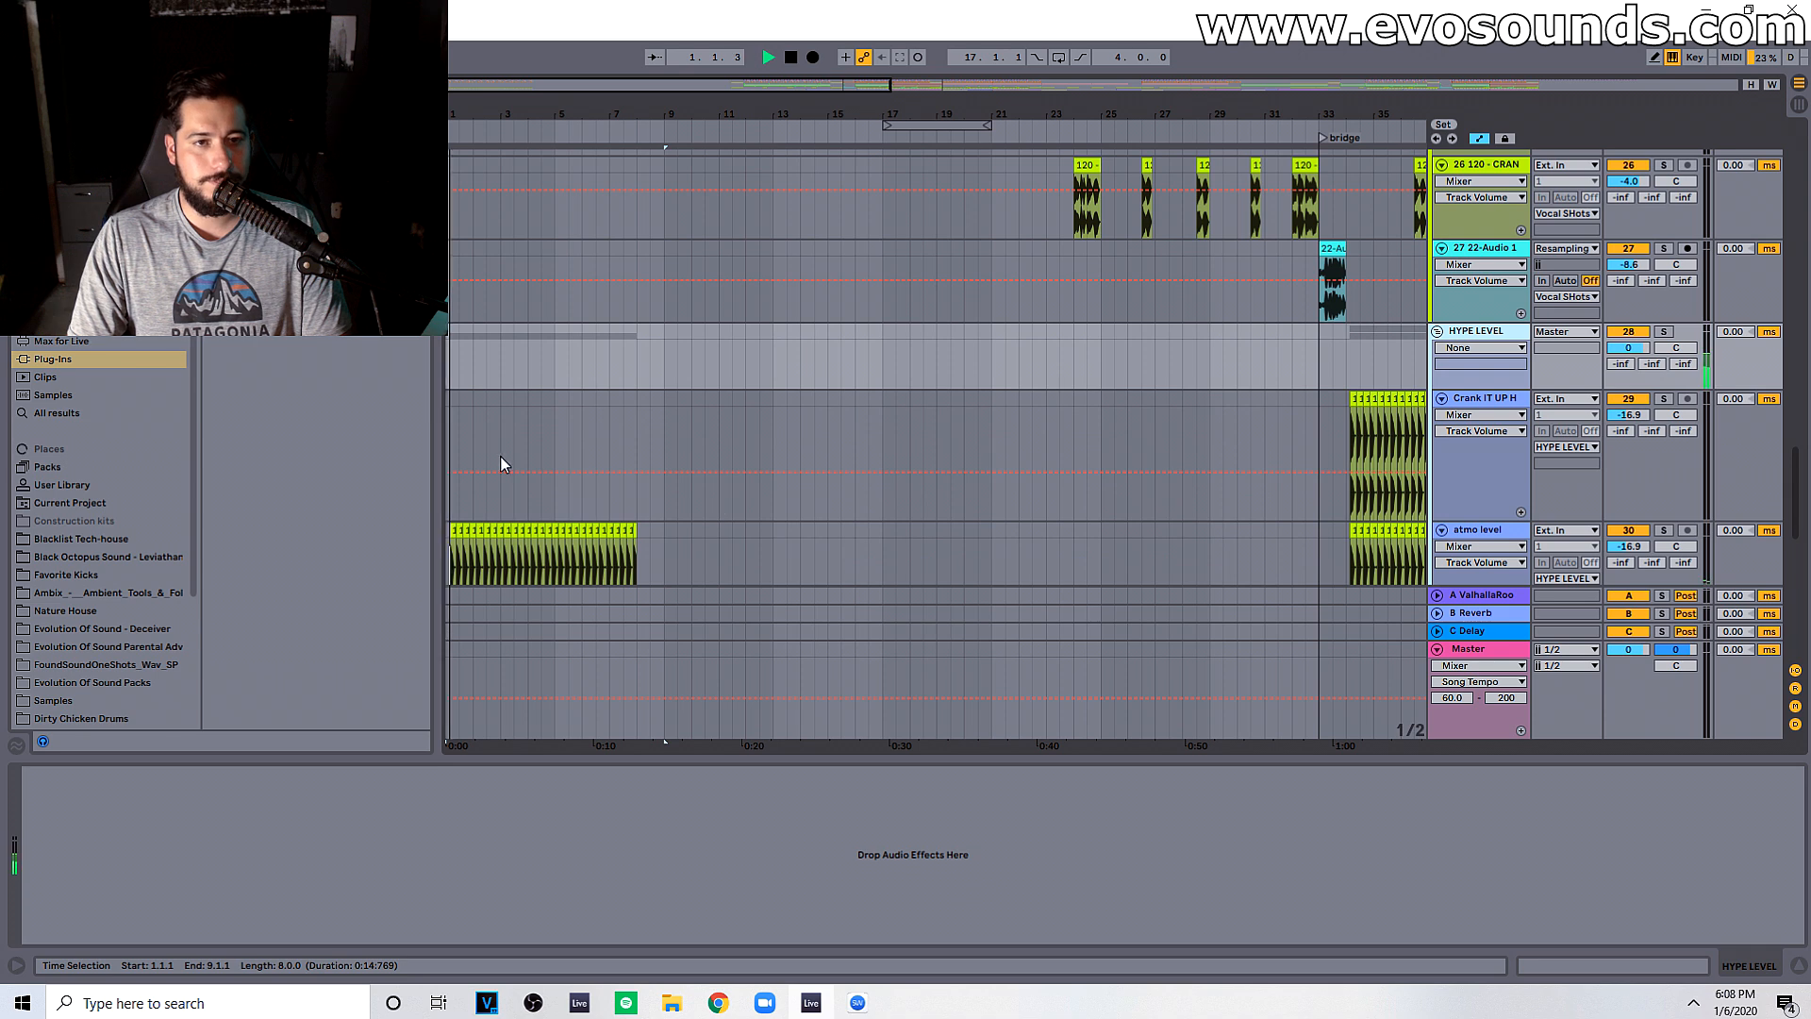
# Step: On the atmo level track's Reverb, set Dry/Wet to 71 % and Decay Time to 1.53 s while listening from bar 1
pyautogui.scroll(-1, 503, 462)
pyautogui.click(1485, 343)
pyautogui.click(1478, 473)
pyautogui.click(768, 932)
pyautogui.moveTo(770, 923); pyautogui.dragTo(769, 895)
pyautogui.moveTo(582, 921); pyautogui.dragTo(582, 912)
pyautogui.press('space')
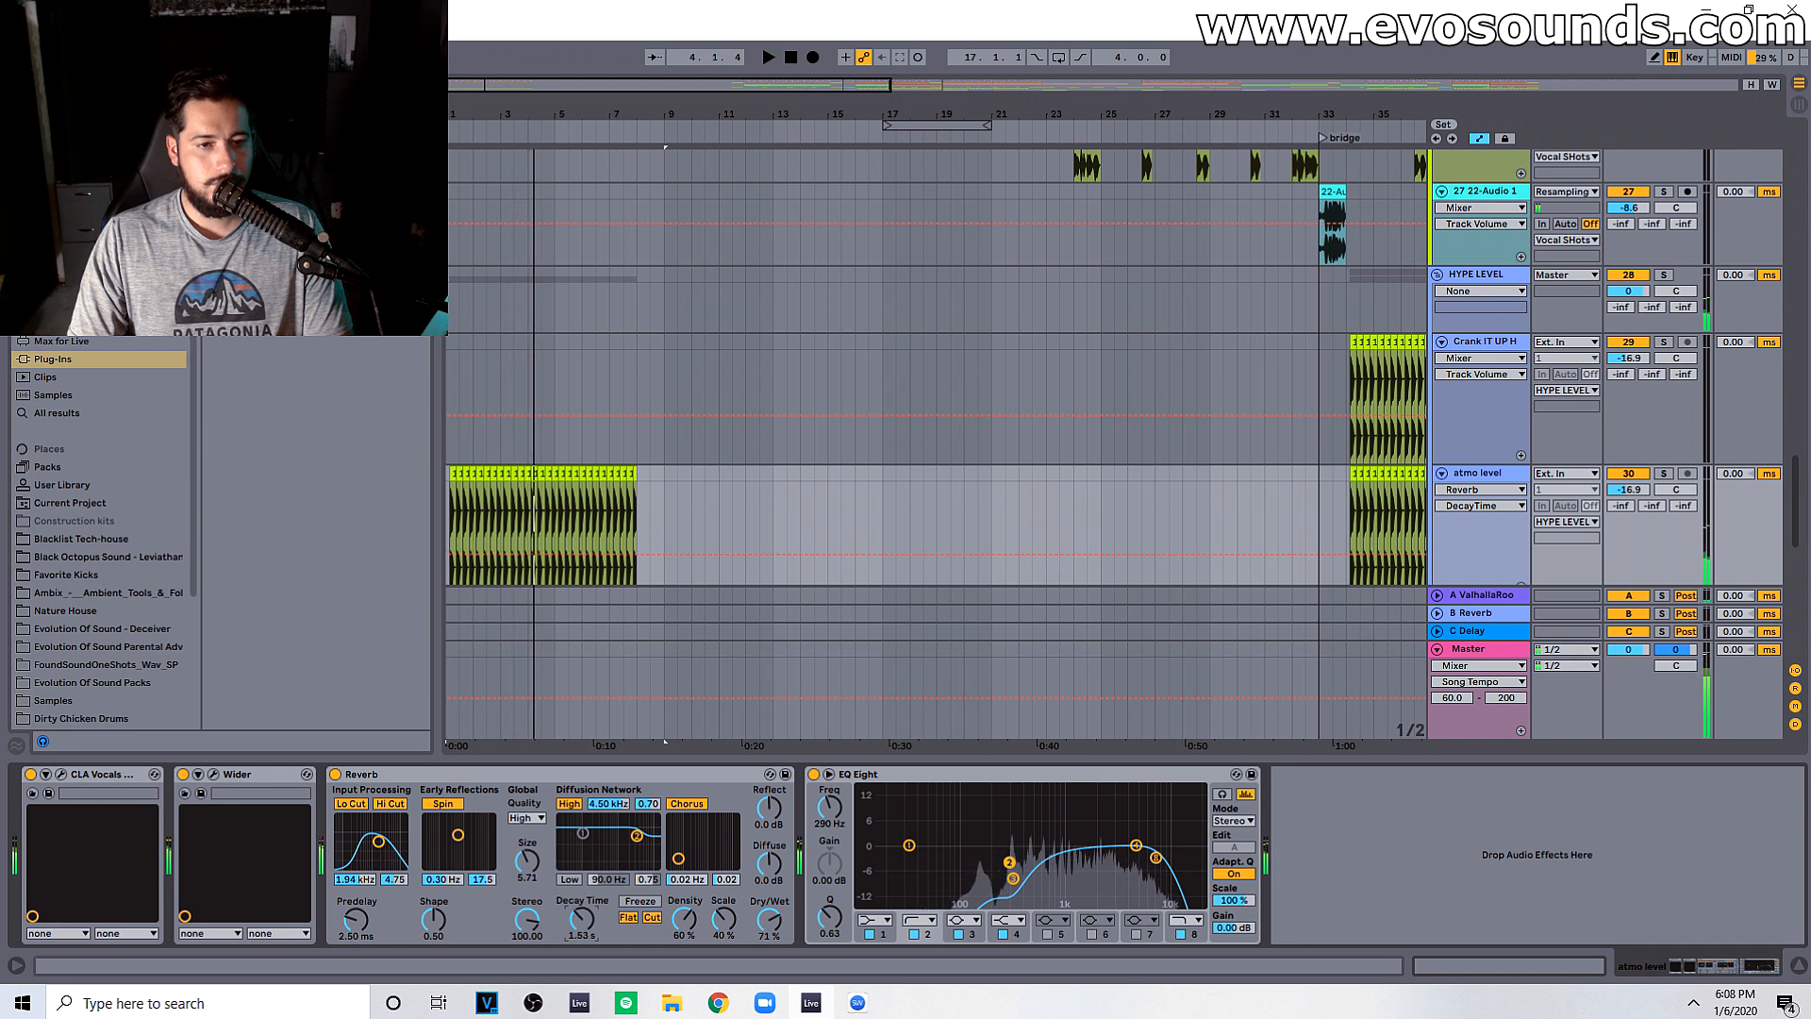
# Step: Set the atmo level Reverb's input filter to 2.31 kHz, its Size to 129.90 and its Dry/Wet to 66 %
pyautogui.moveTo(378, 849); pyautogui.dragTo(381, 846)
pyautogui.moveTo(527, 861); pyautogui.dragTo(528, 858)
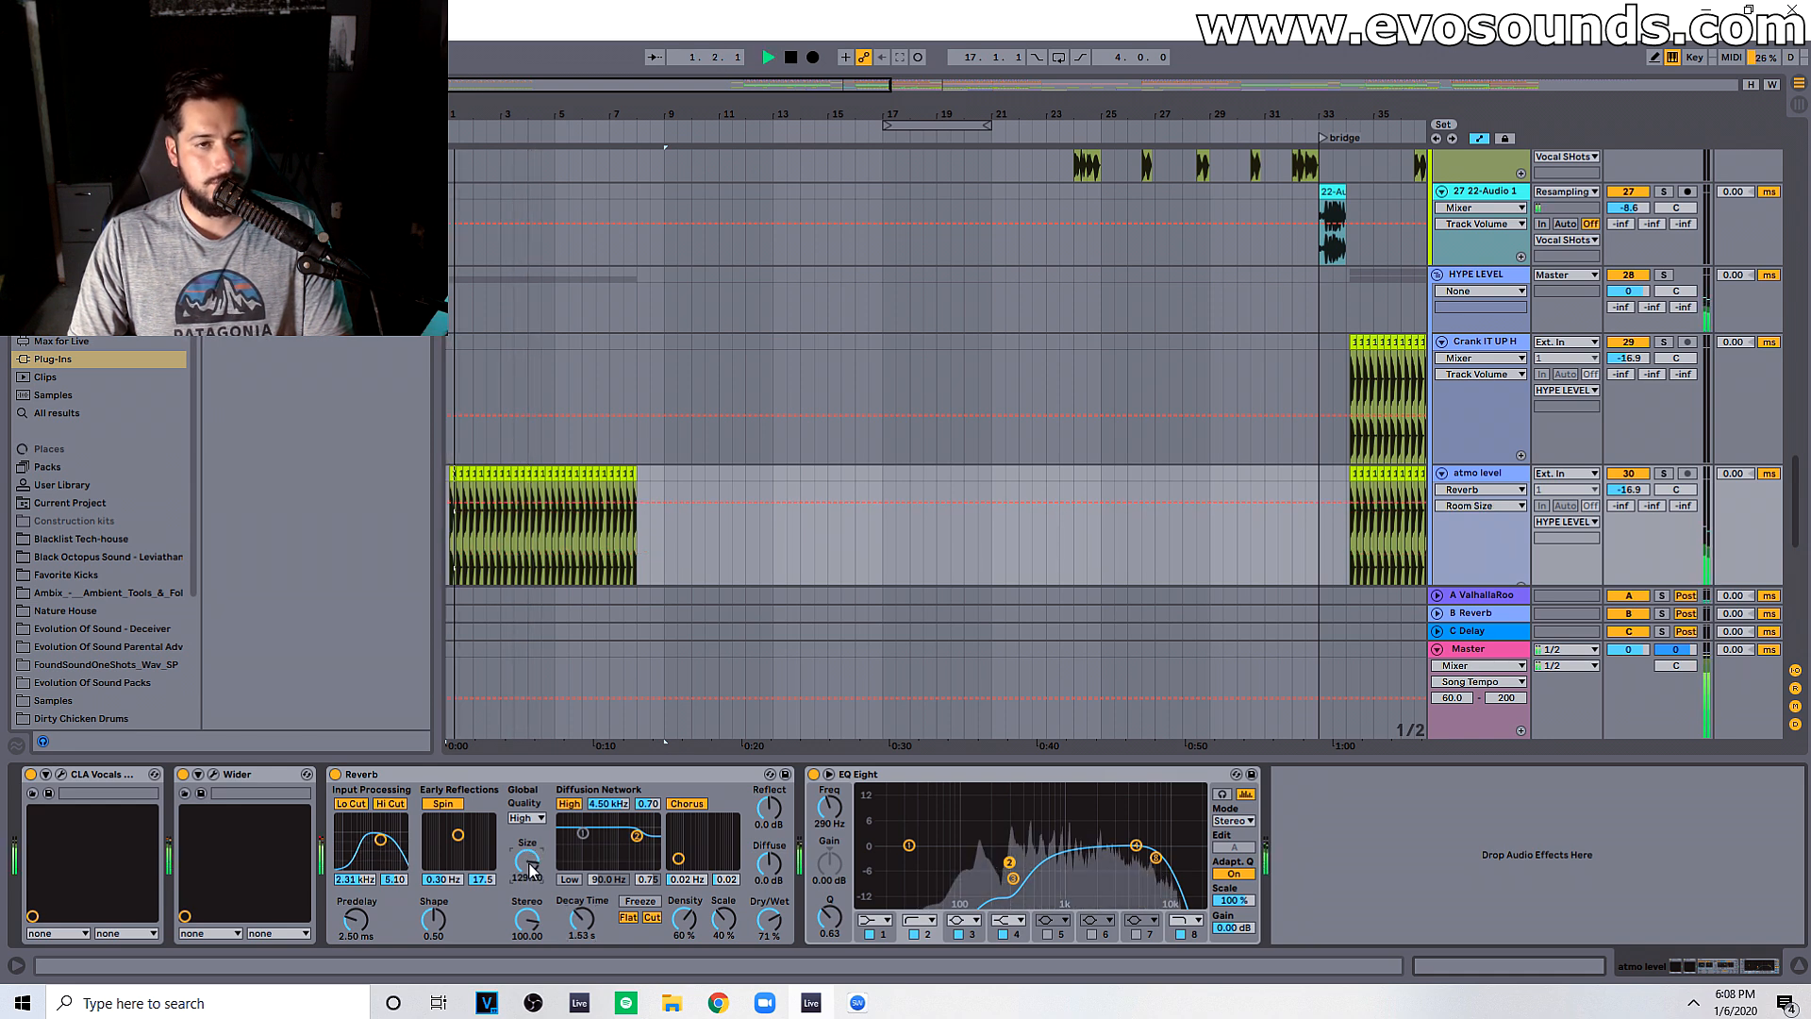
pyautogui.moveTo(770, 921); pyautogui.dragTo(770, 900)
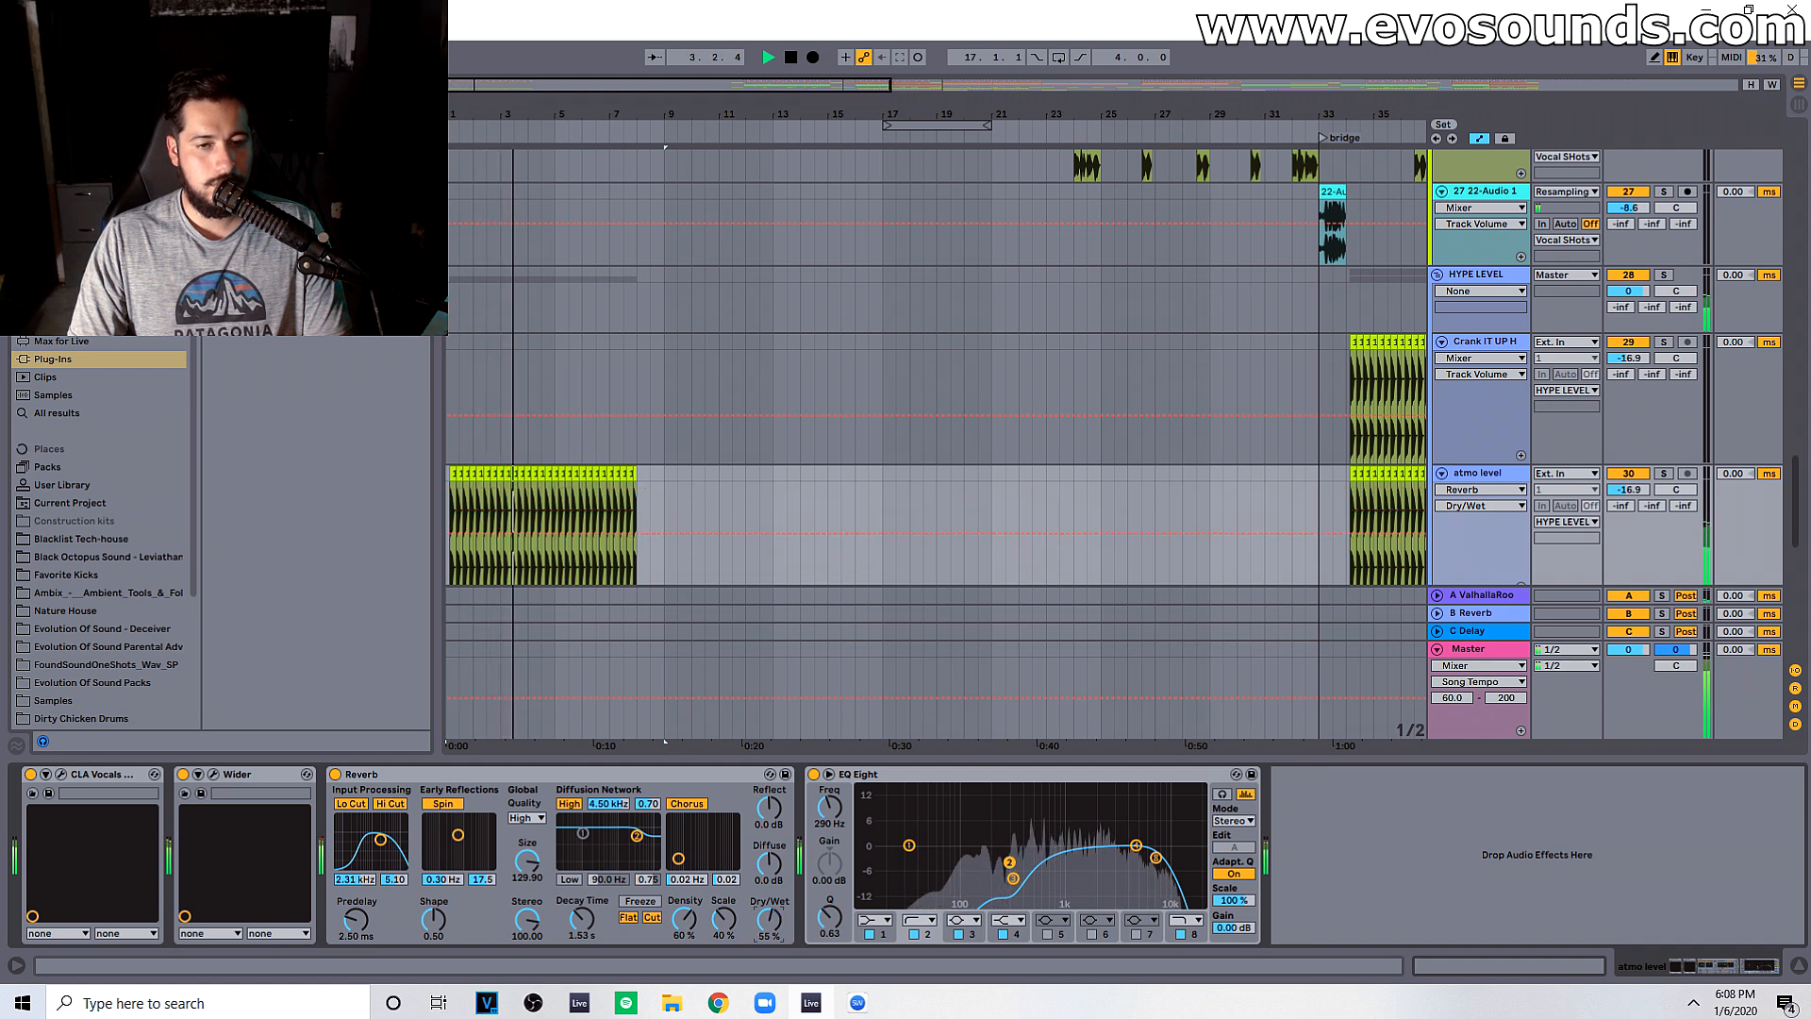
pyautogui.press('space')
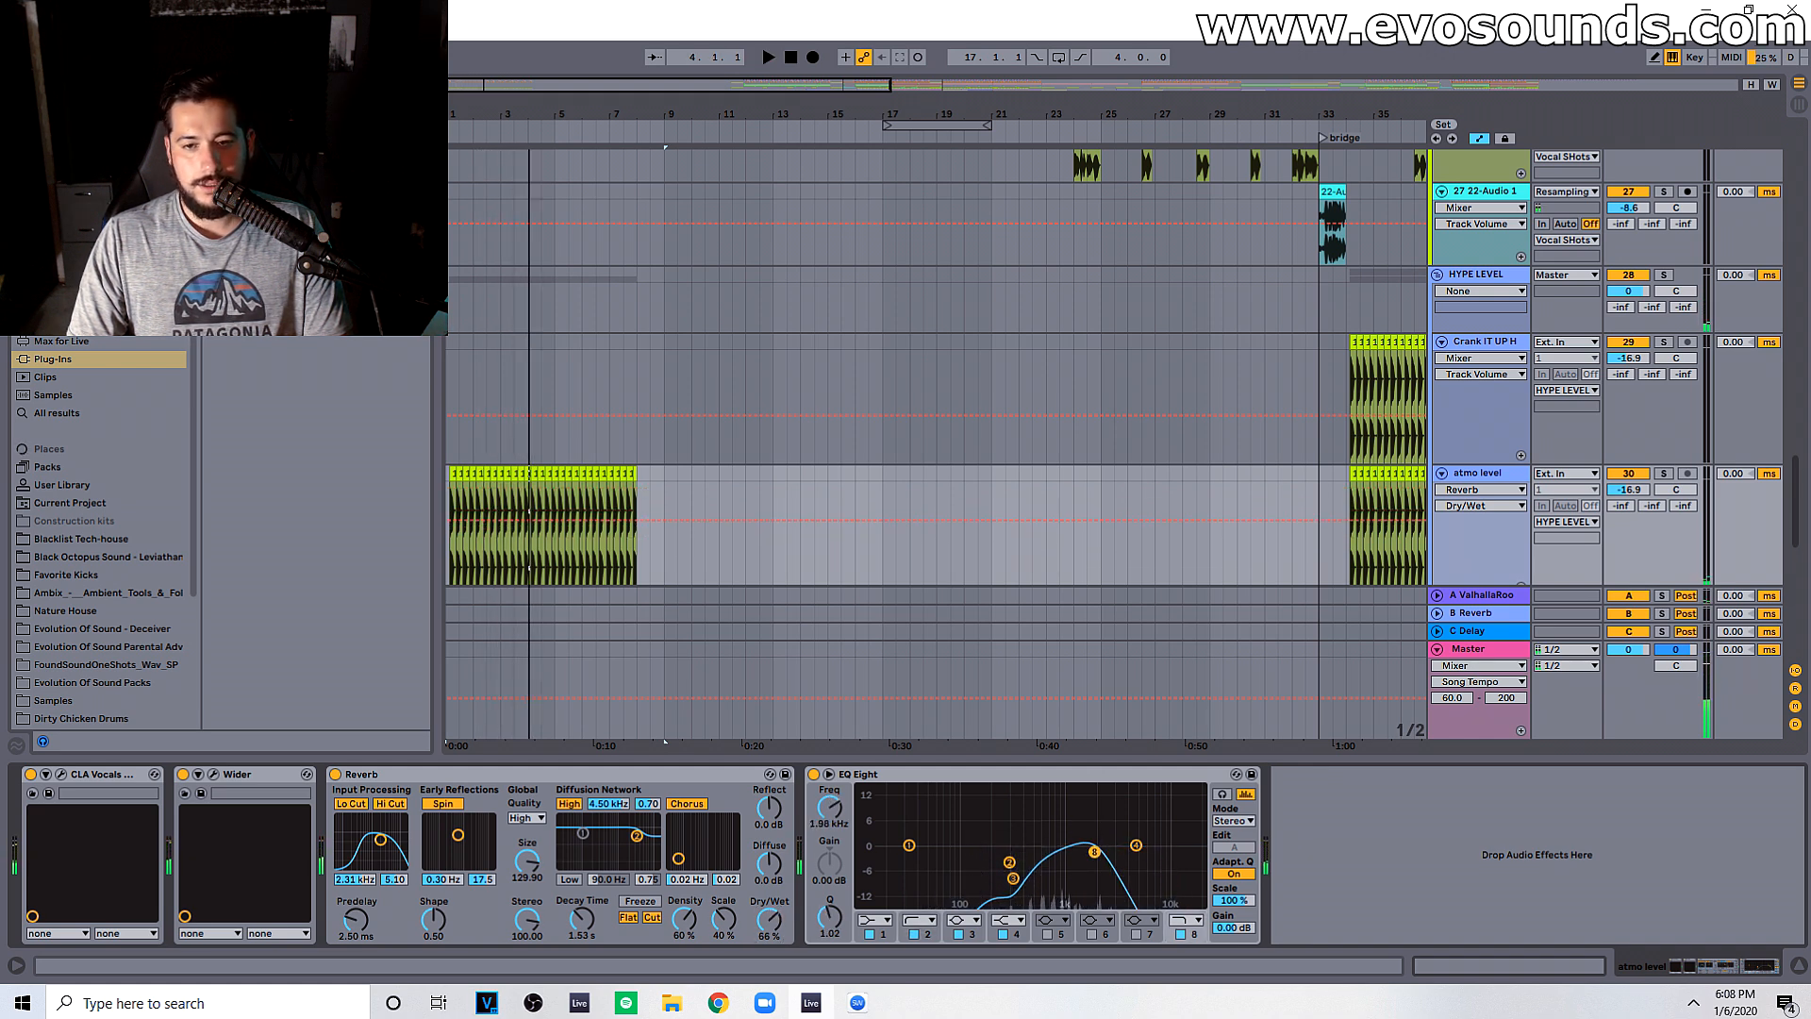
# Step: Lower the atmo level EQ Eight high cut to 1.63 kHz and set the track volume to -15.0 dB, checking it soloed
pyautogui.press('space')
pyautogui.click(1662, 472)
pyautogui.moveTo(1627, 491); pyautogui.dragTo(1627, 483)
pyautogui.click(1664, 473)
pyautogui.press('space')
pyautogui.press('space')
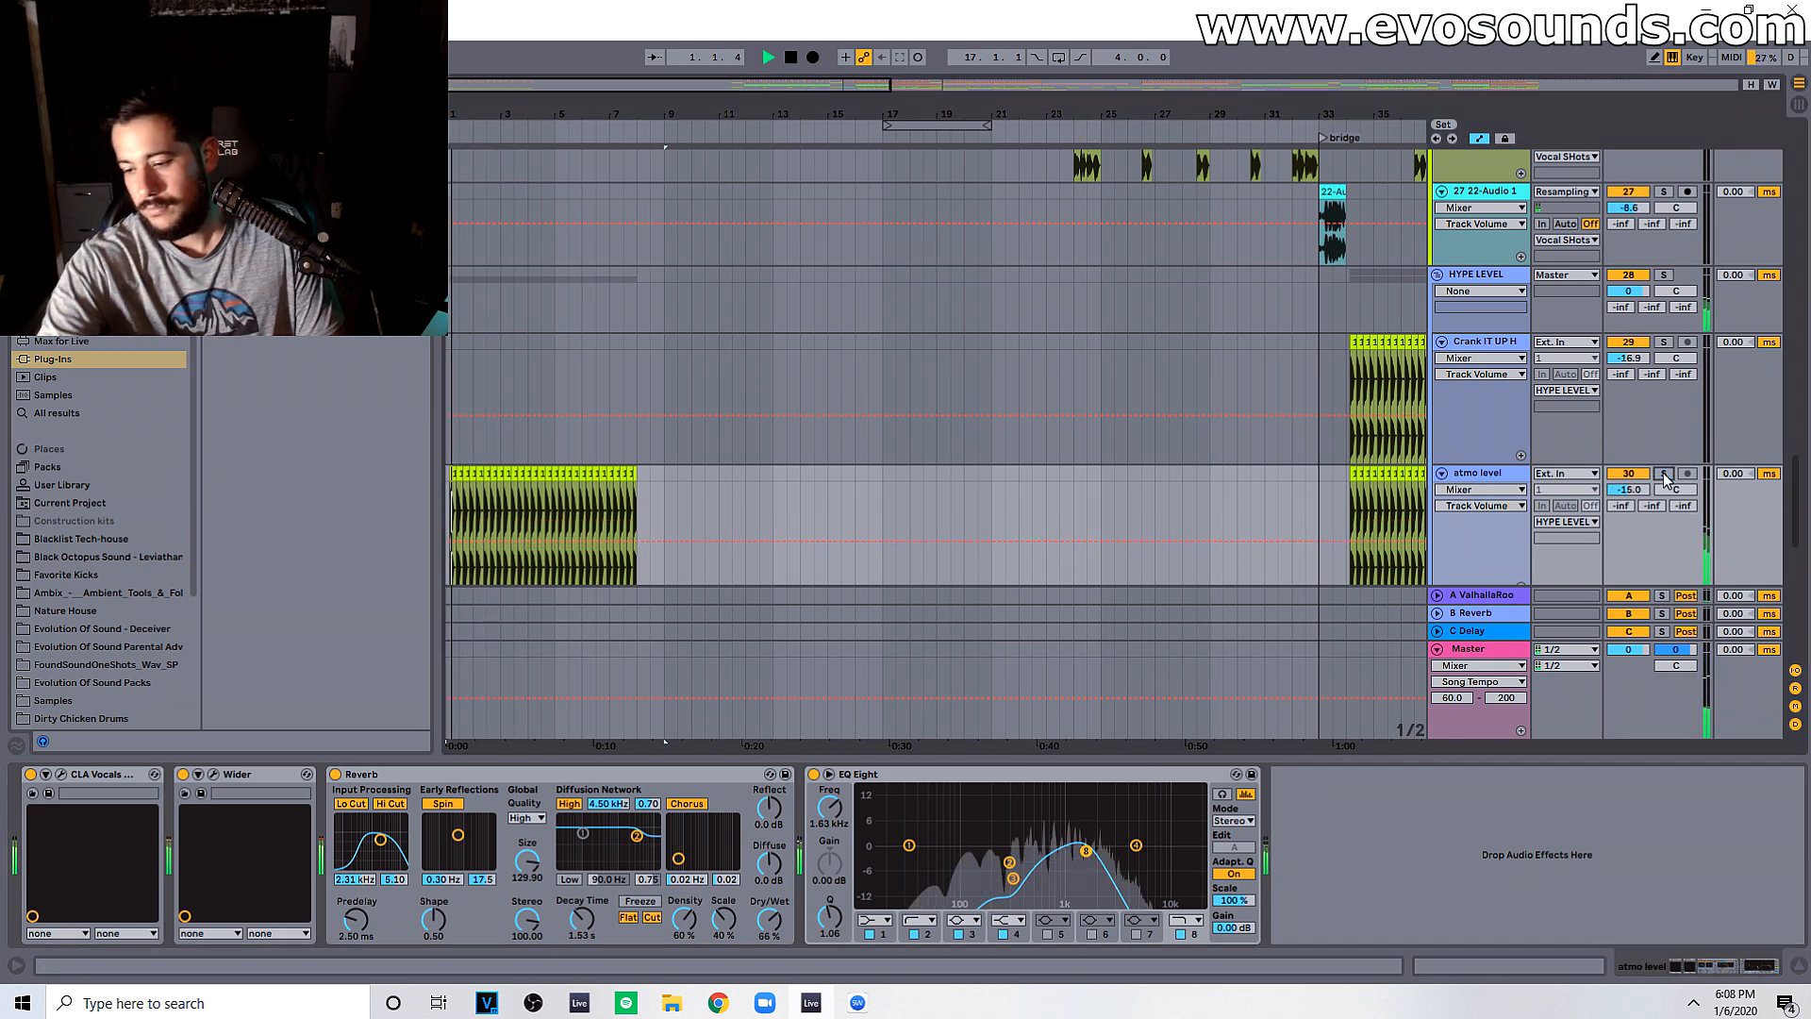
# Step: Copy the crash clip at bar 41 on the Crash track and paste it at bar 1
pyautogui.scroll(-3, 1172, 456)
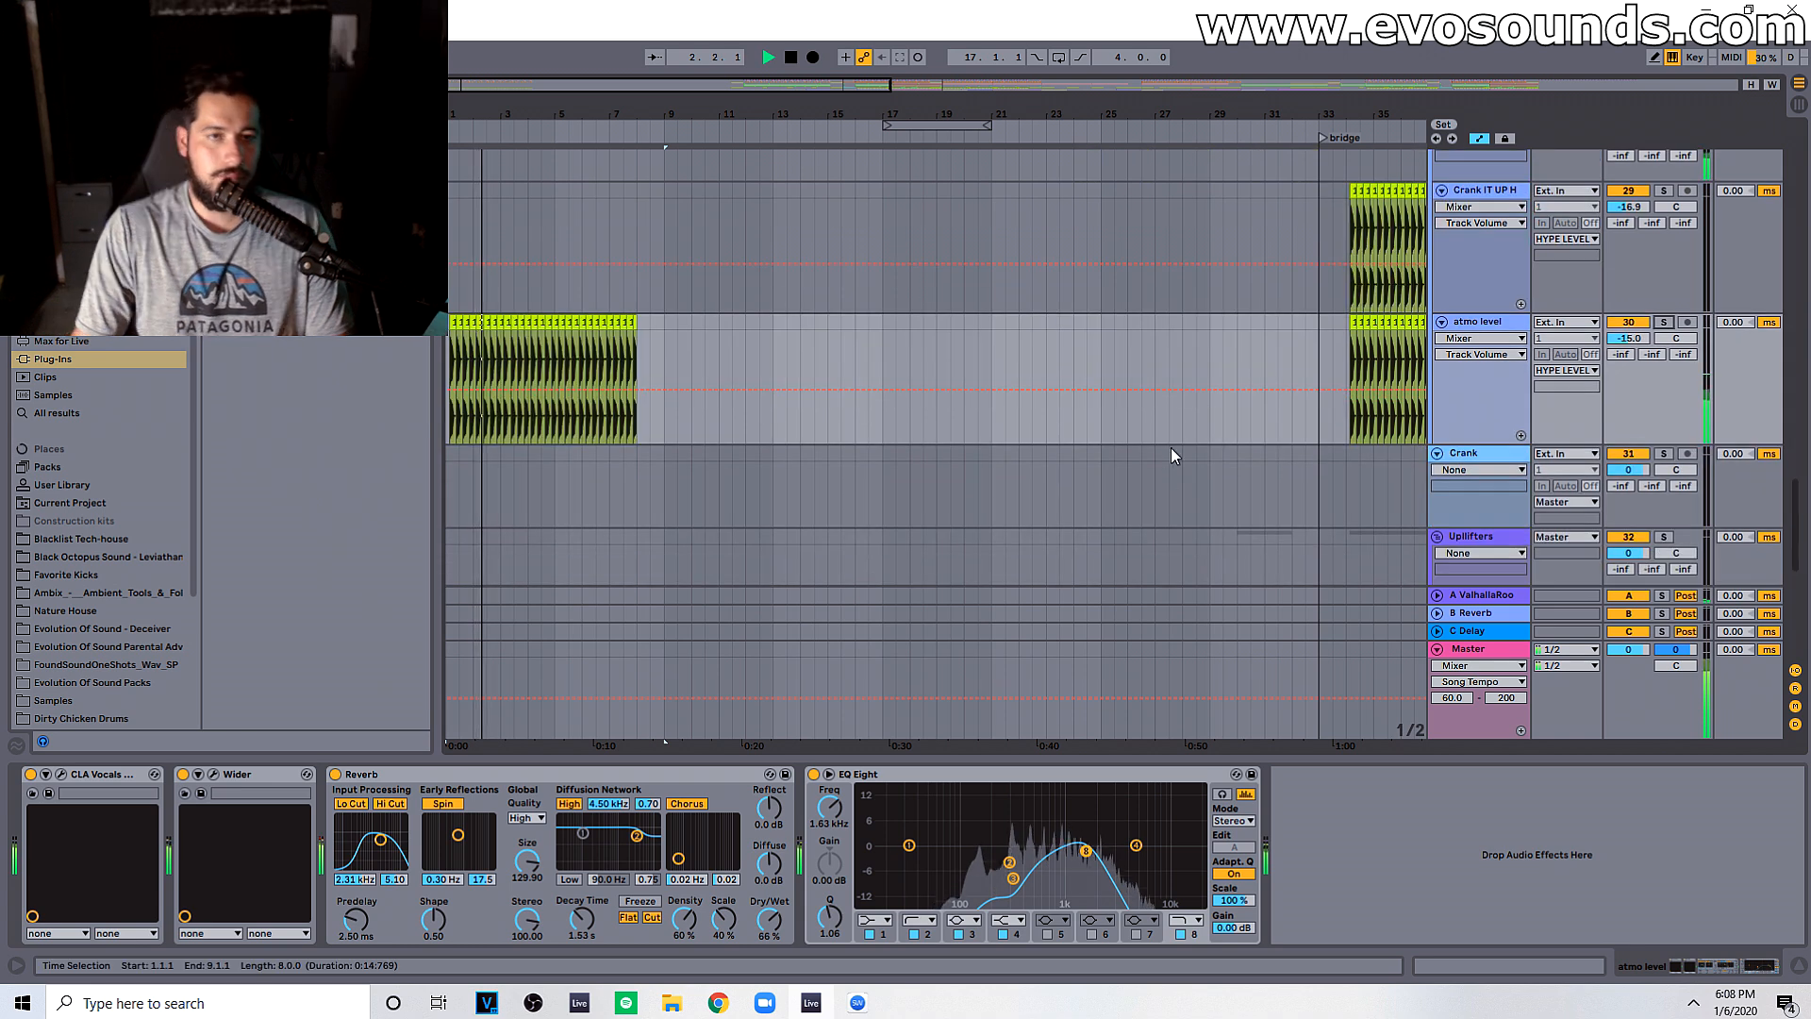
pyautogui.scroll(-1, 472, 355)
pyautogui.scroll(3, 471, 355)
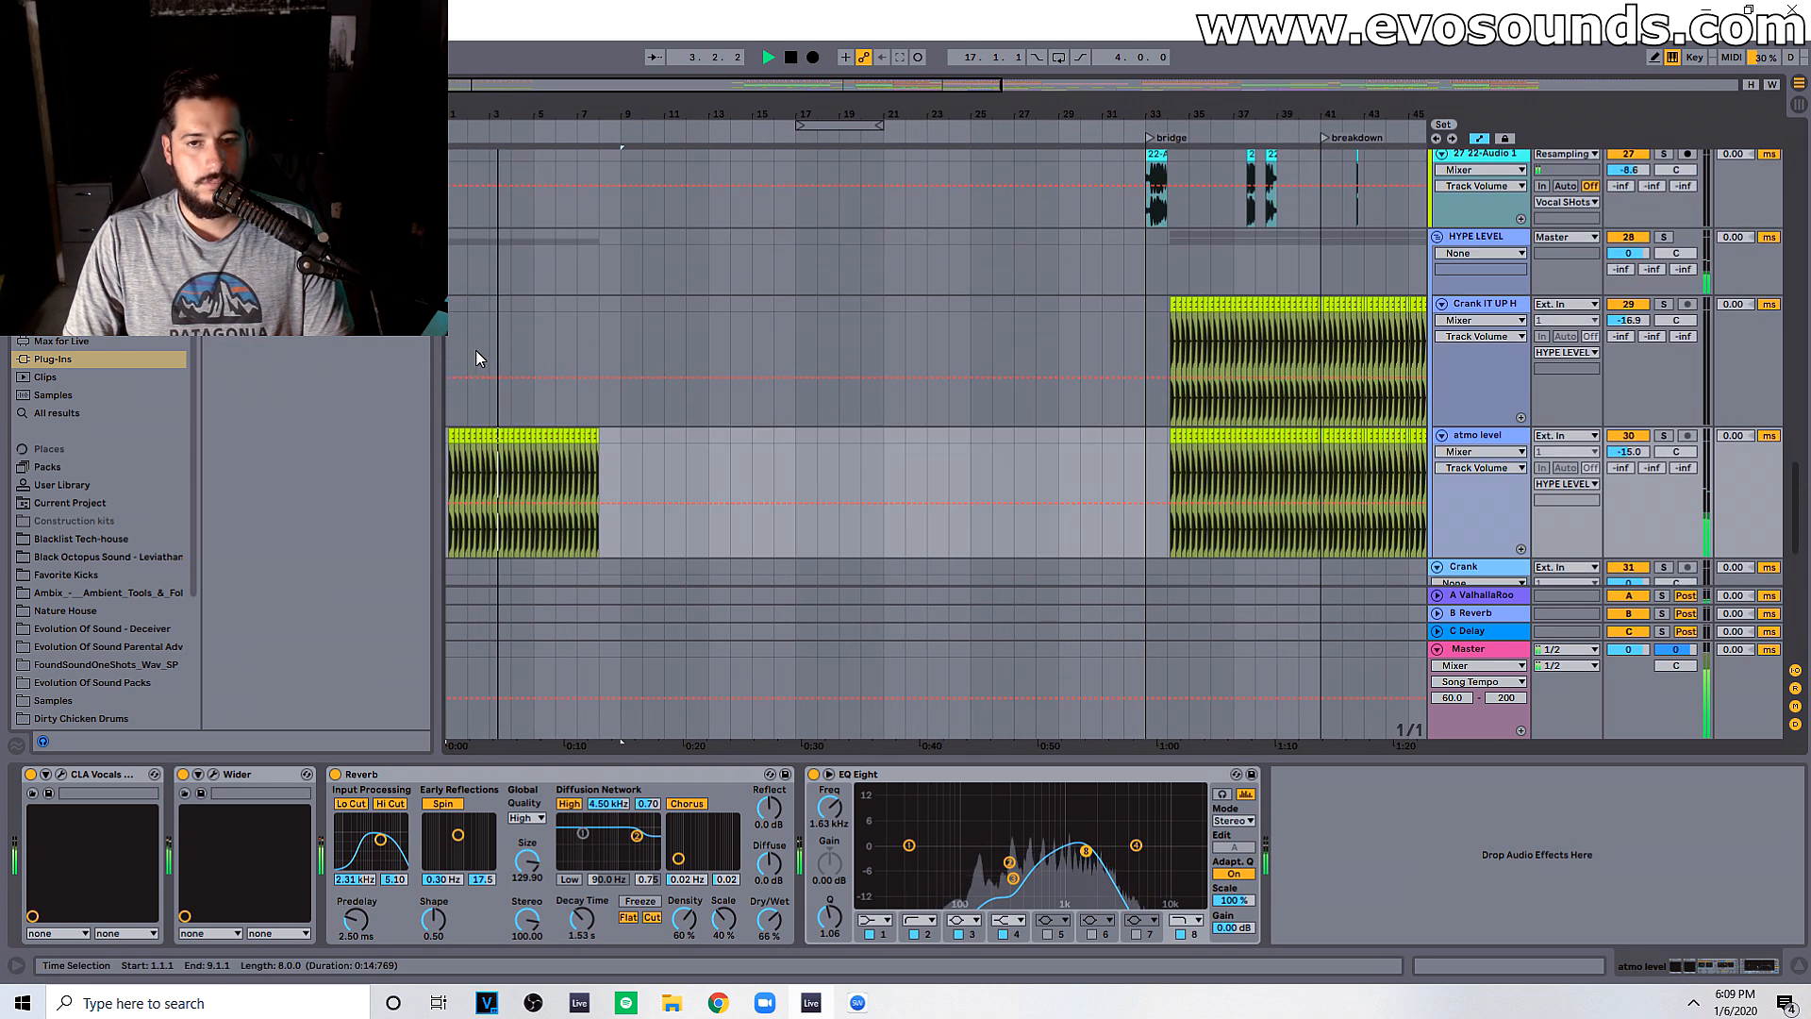
pyautogui.scroll(-10, 857, 371)
pyautogui.press('space')
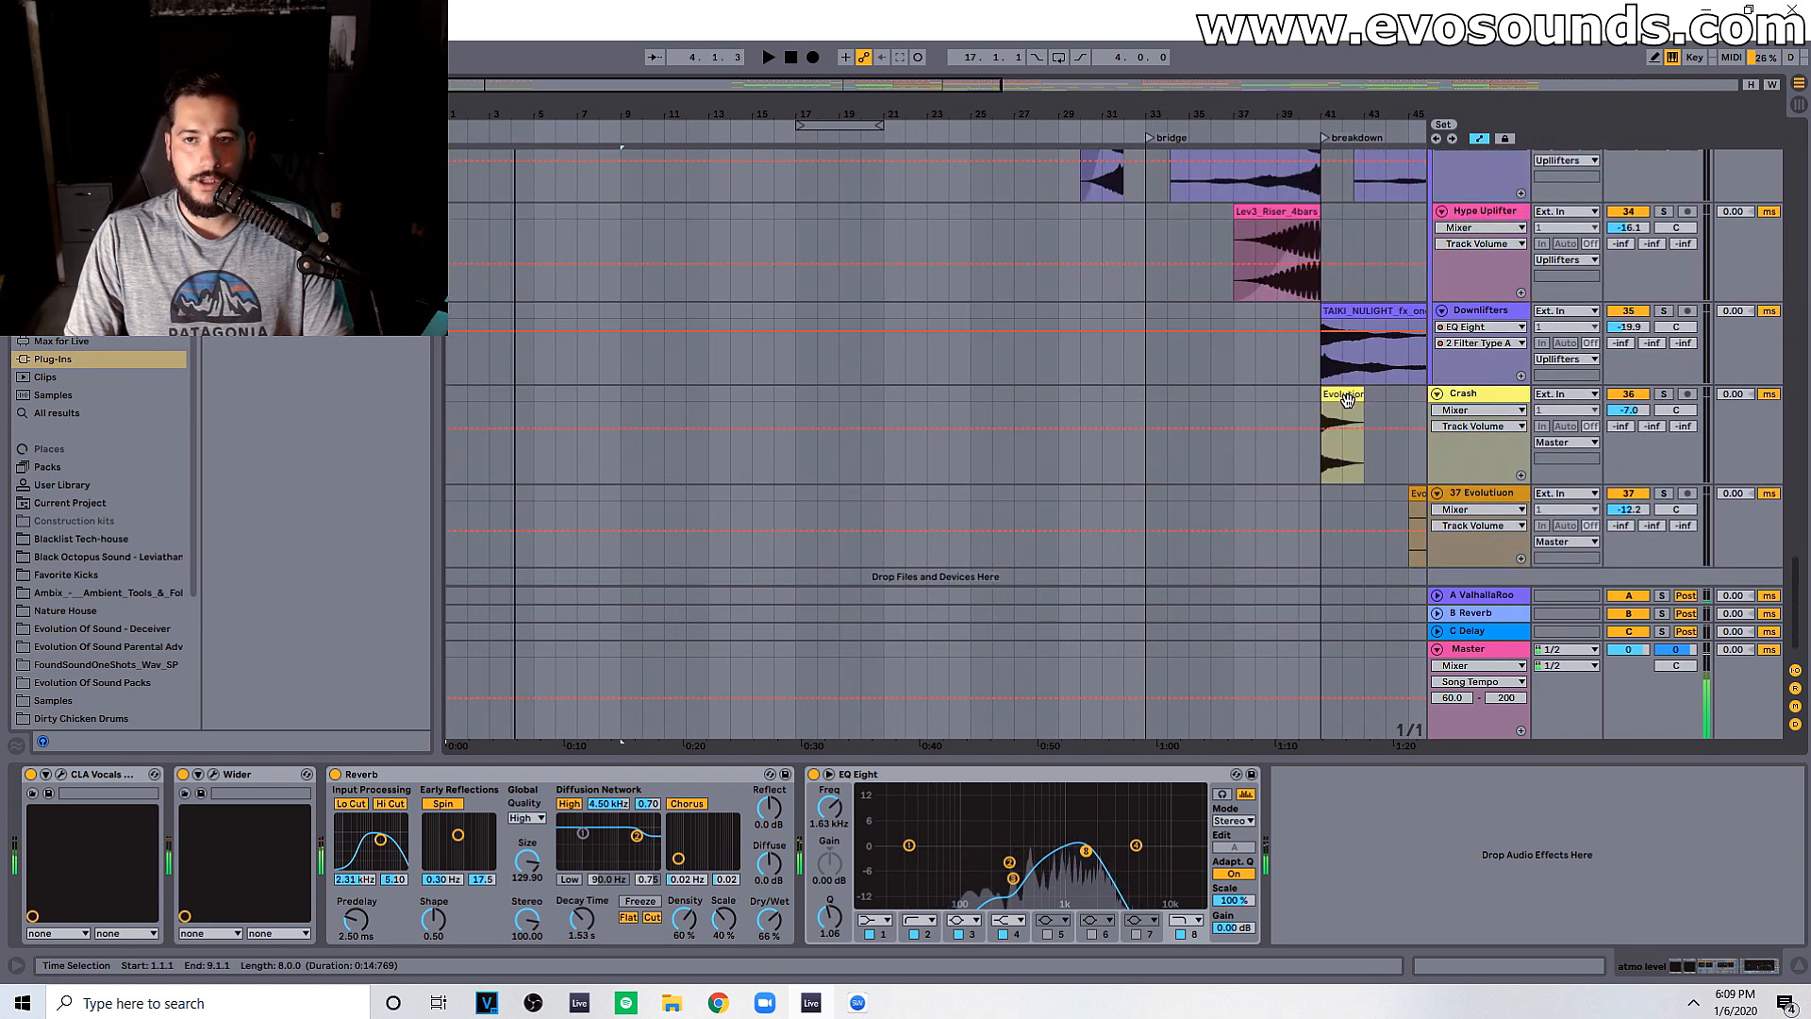
pyautogui.click(1347, 400)
pyautogui.click(451, 393)
pyautogui.hotkey('ctrl', 'v')
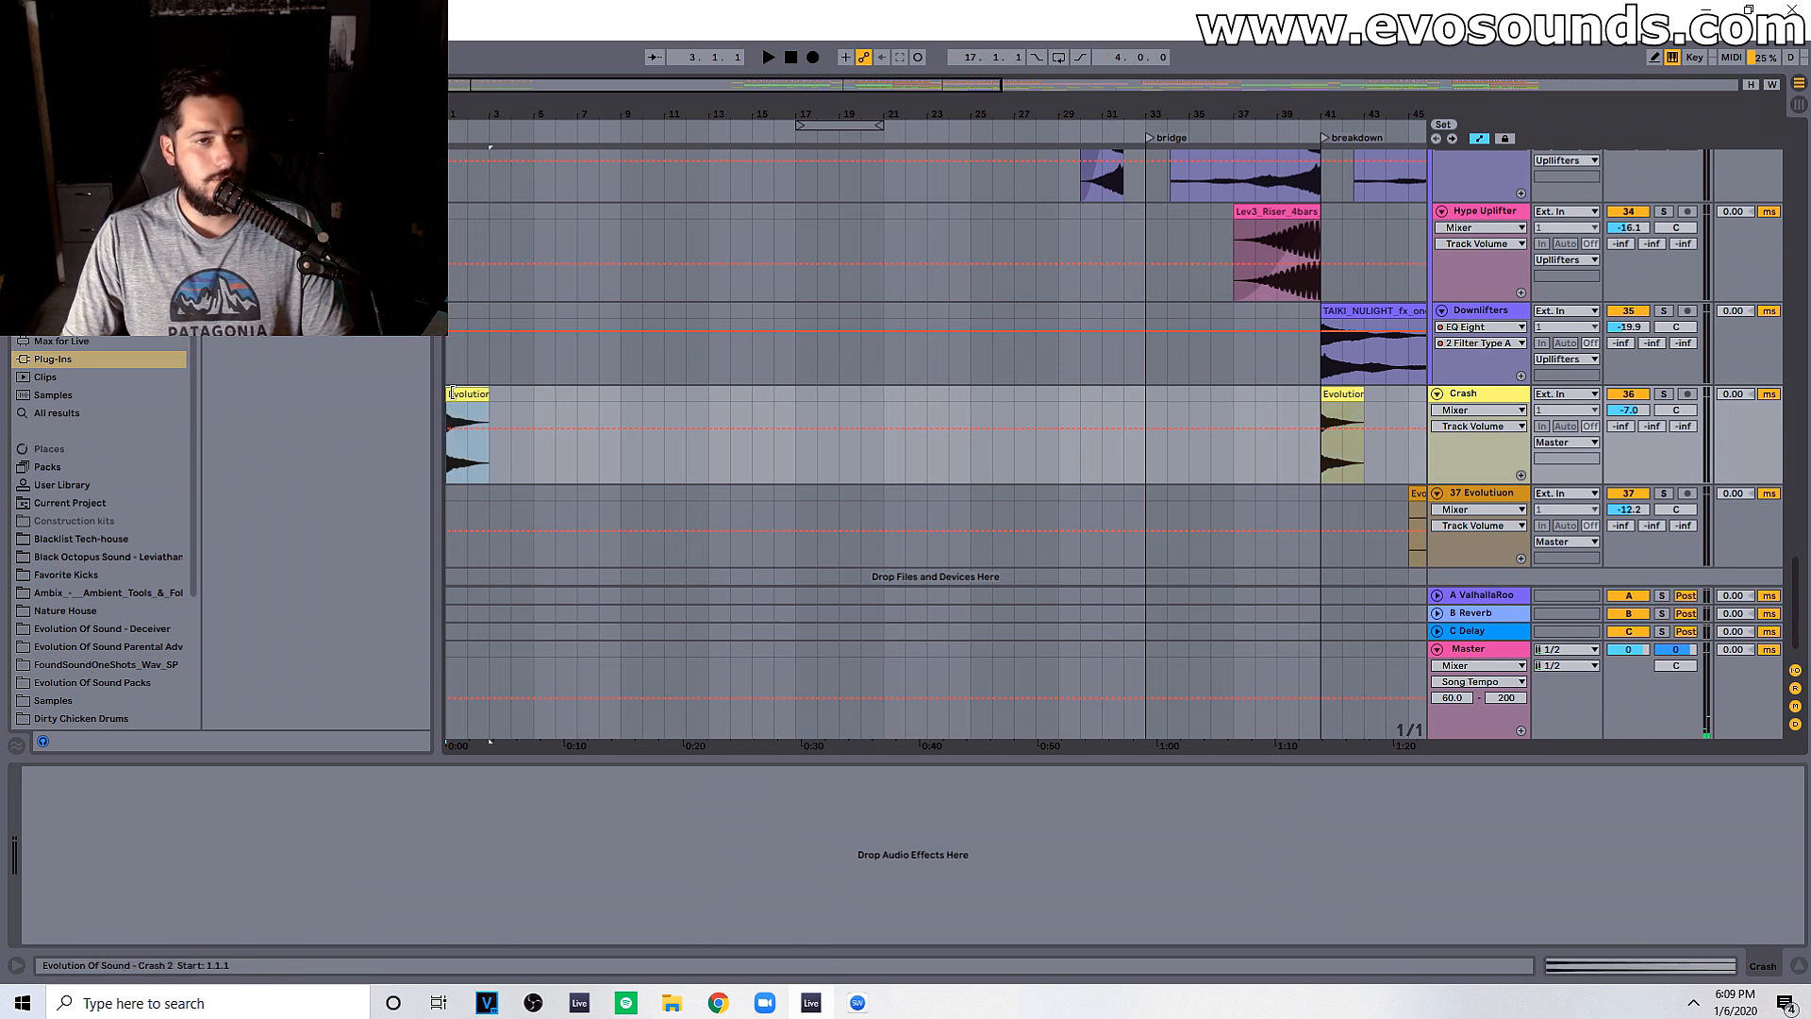
# Step: Play the intro from bar 1 to hear the pasted crash with the atmo level vocals
pyautogui.moveTo(488, 116); pyautogui.dragTo(500, 213)
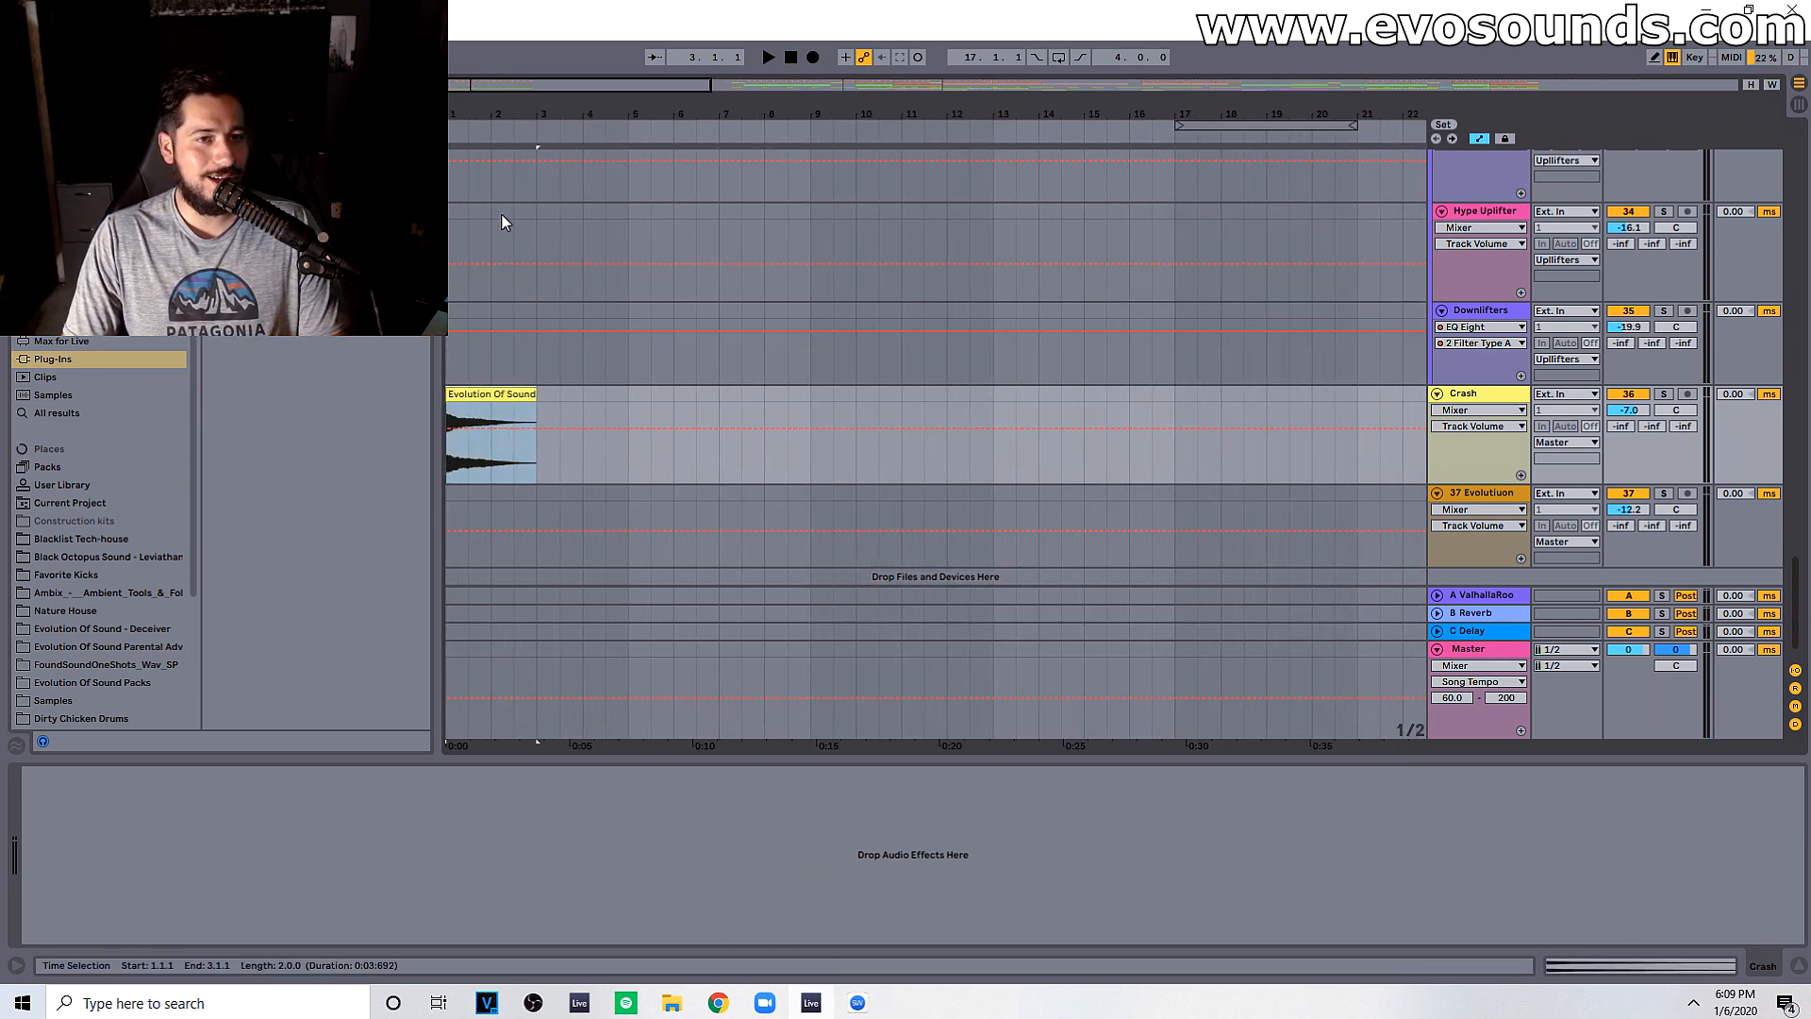
pyautogui.scroll(5, 517, 358)
pyautogui.scroll(3, 524, 357)
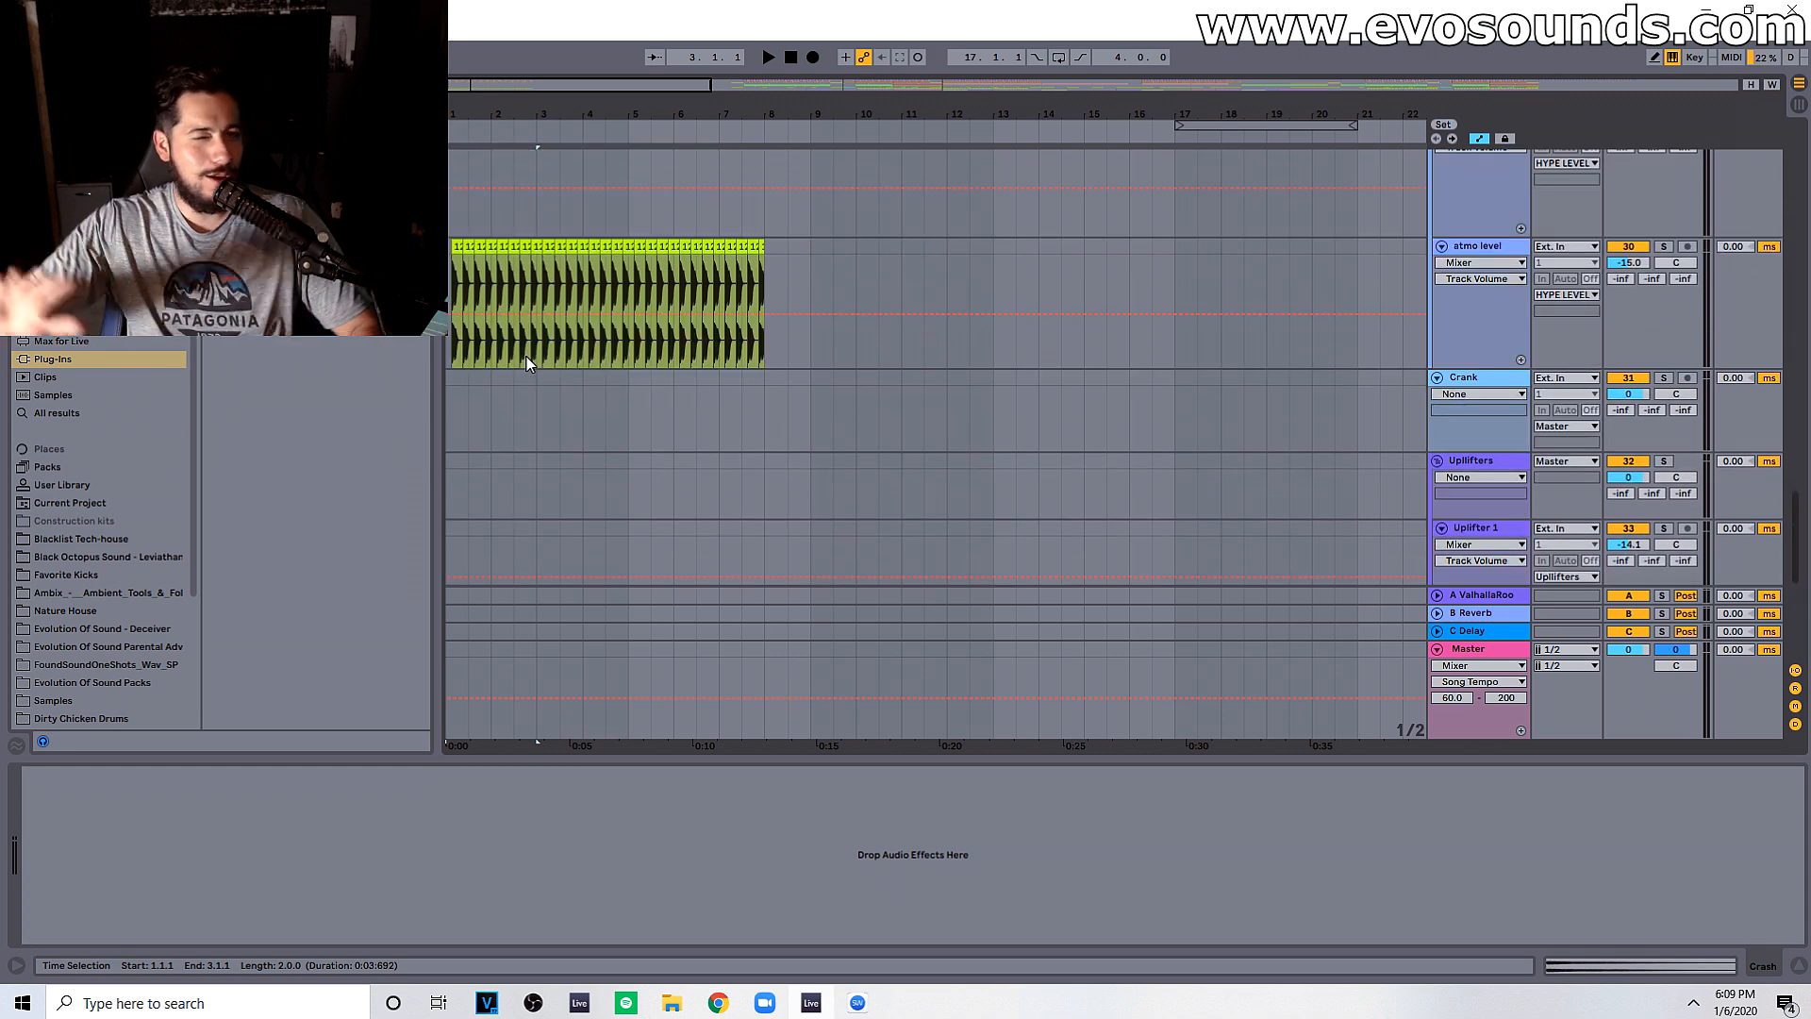
pyautogui.scroll(-3, 530, 359)
pyautogui.press('space')
pyautogui.scroll(-3, 547, 373)
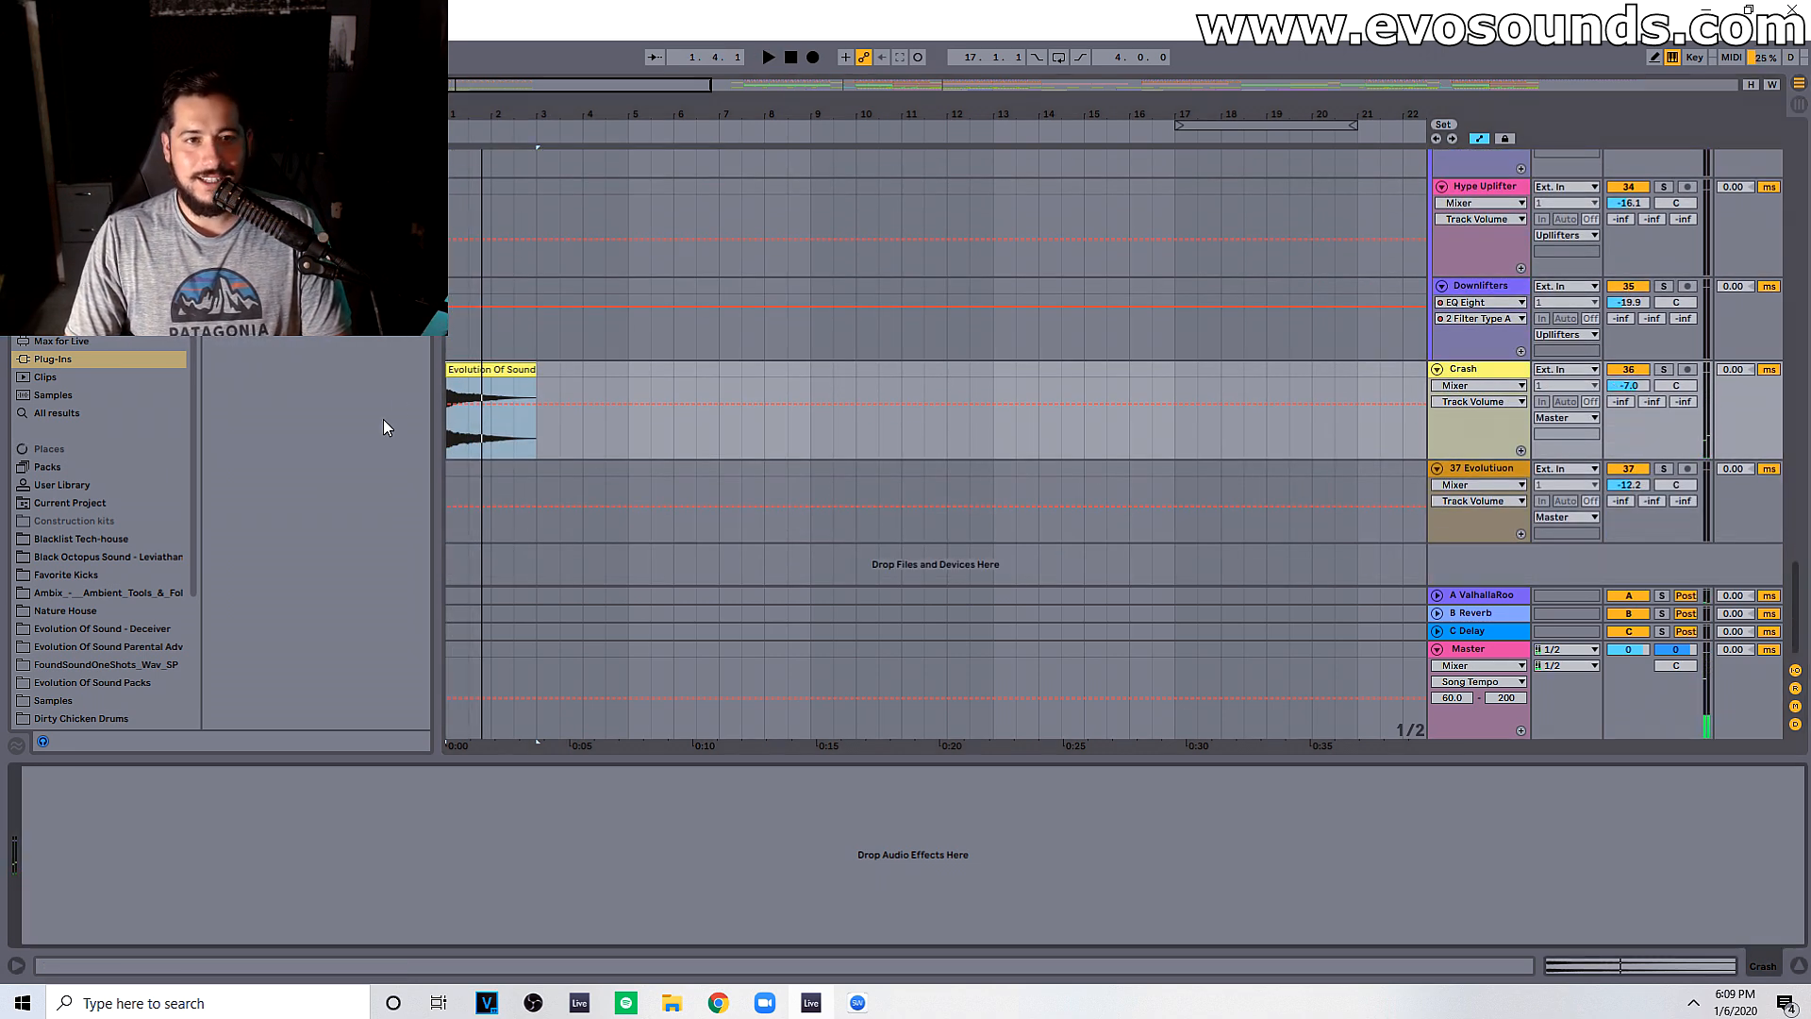
# Step: Turn off Warp for the crash clip at bar 1 and extend the clip to the sample's full length
pyautogui.click(481, 369)
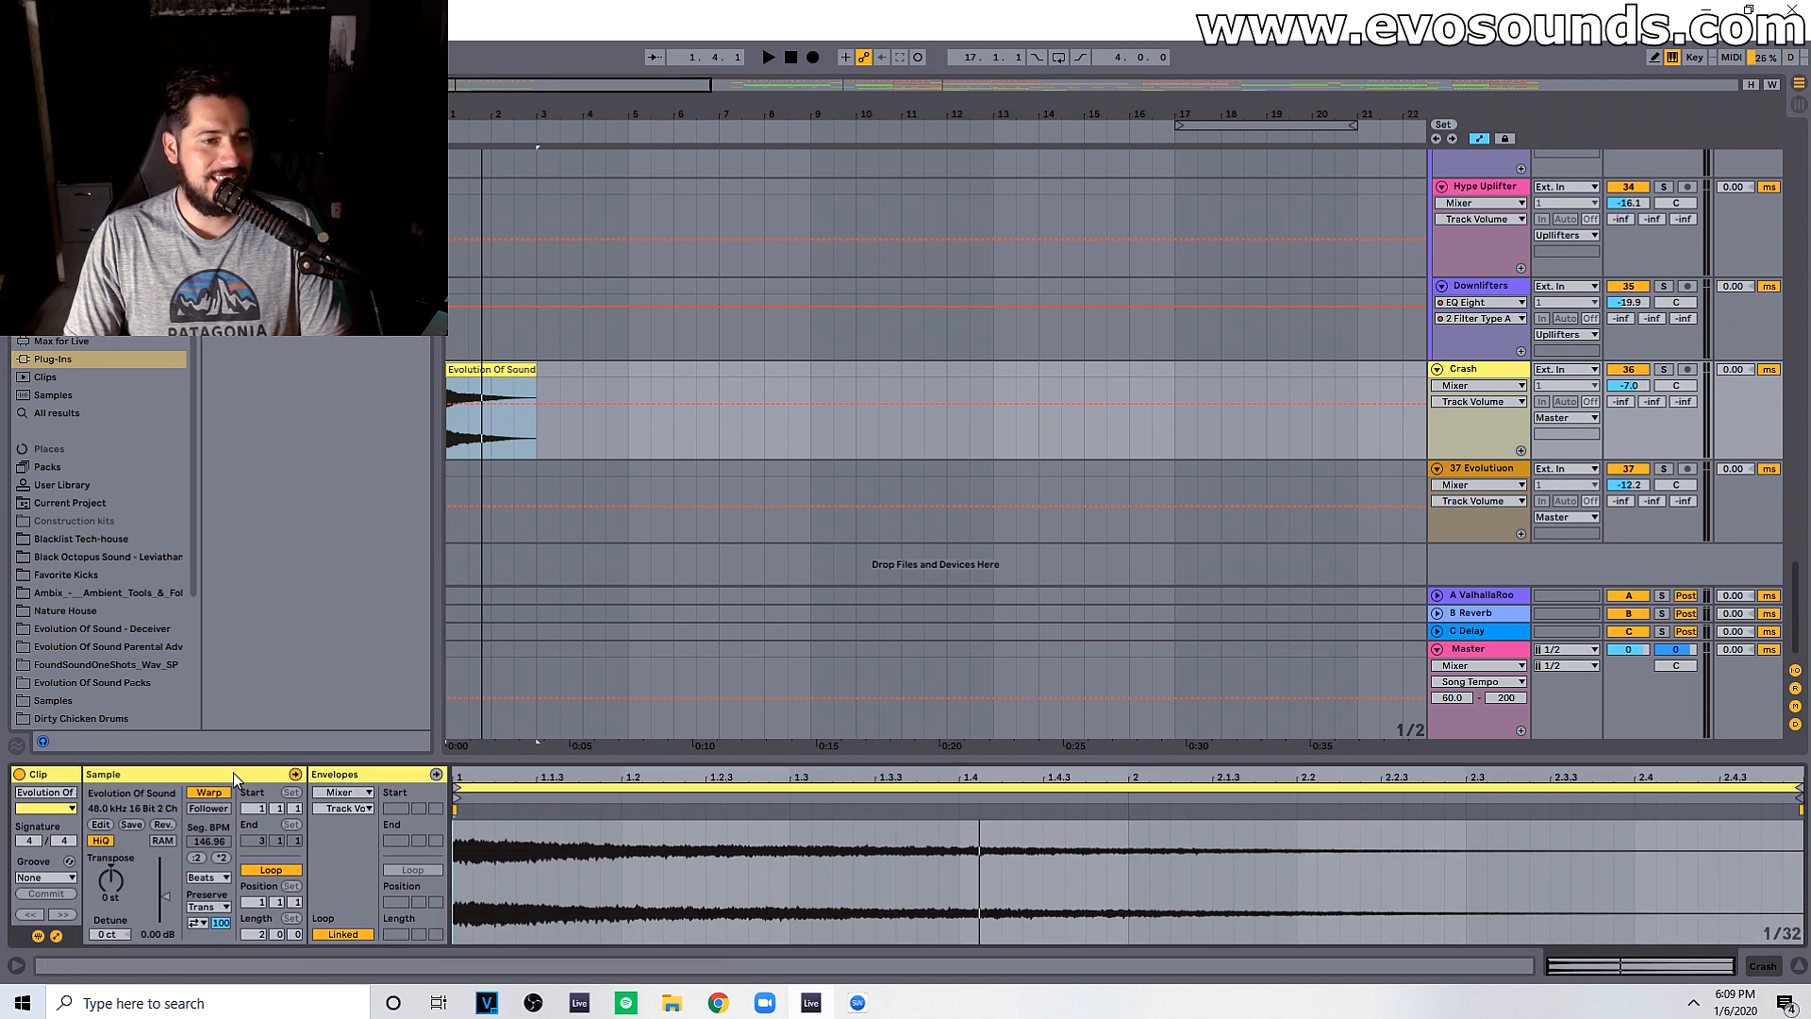
pyautogui.click(211, 792)
pyautogui.moveTo(525, 368); pyautogui.dragTo(493, 368)
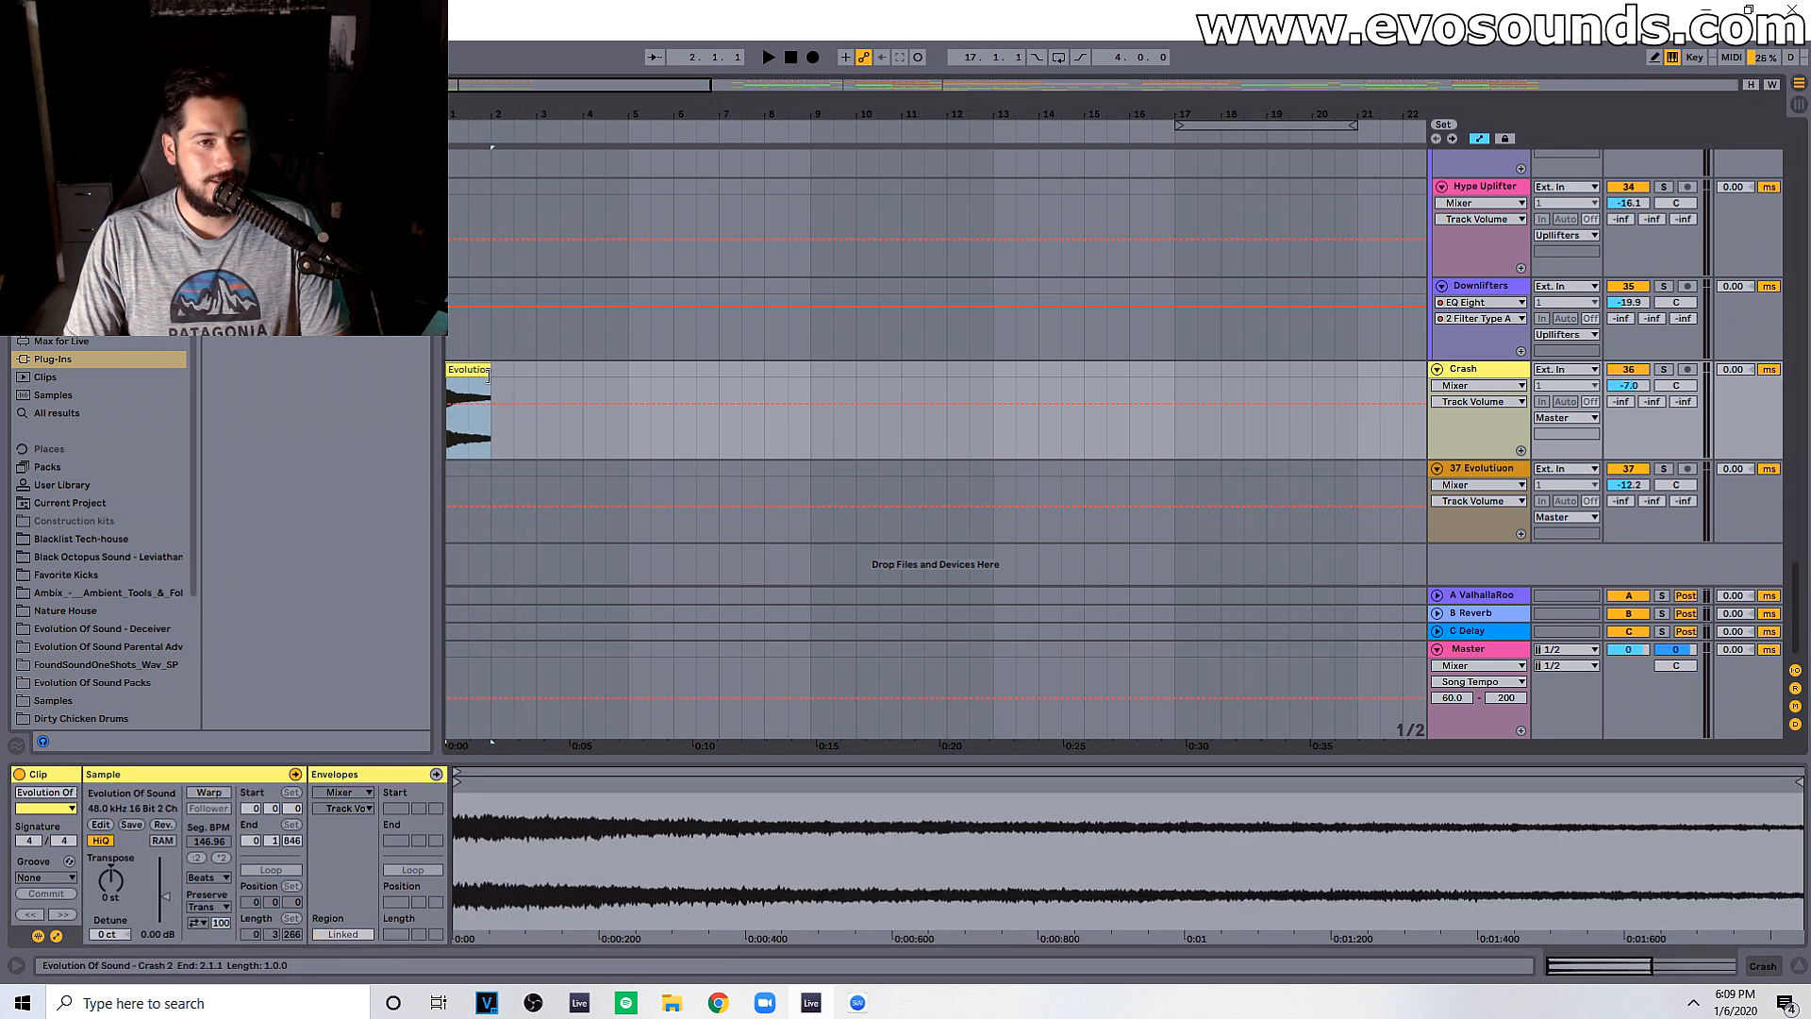
pyautogui.moveTo(450, 81); pyautogui.dragTo(471, 179)
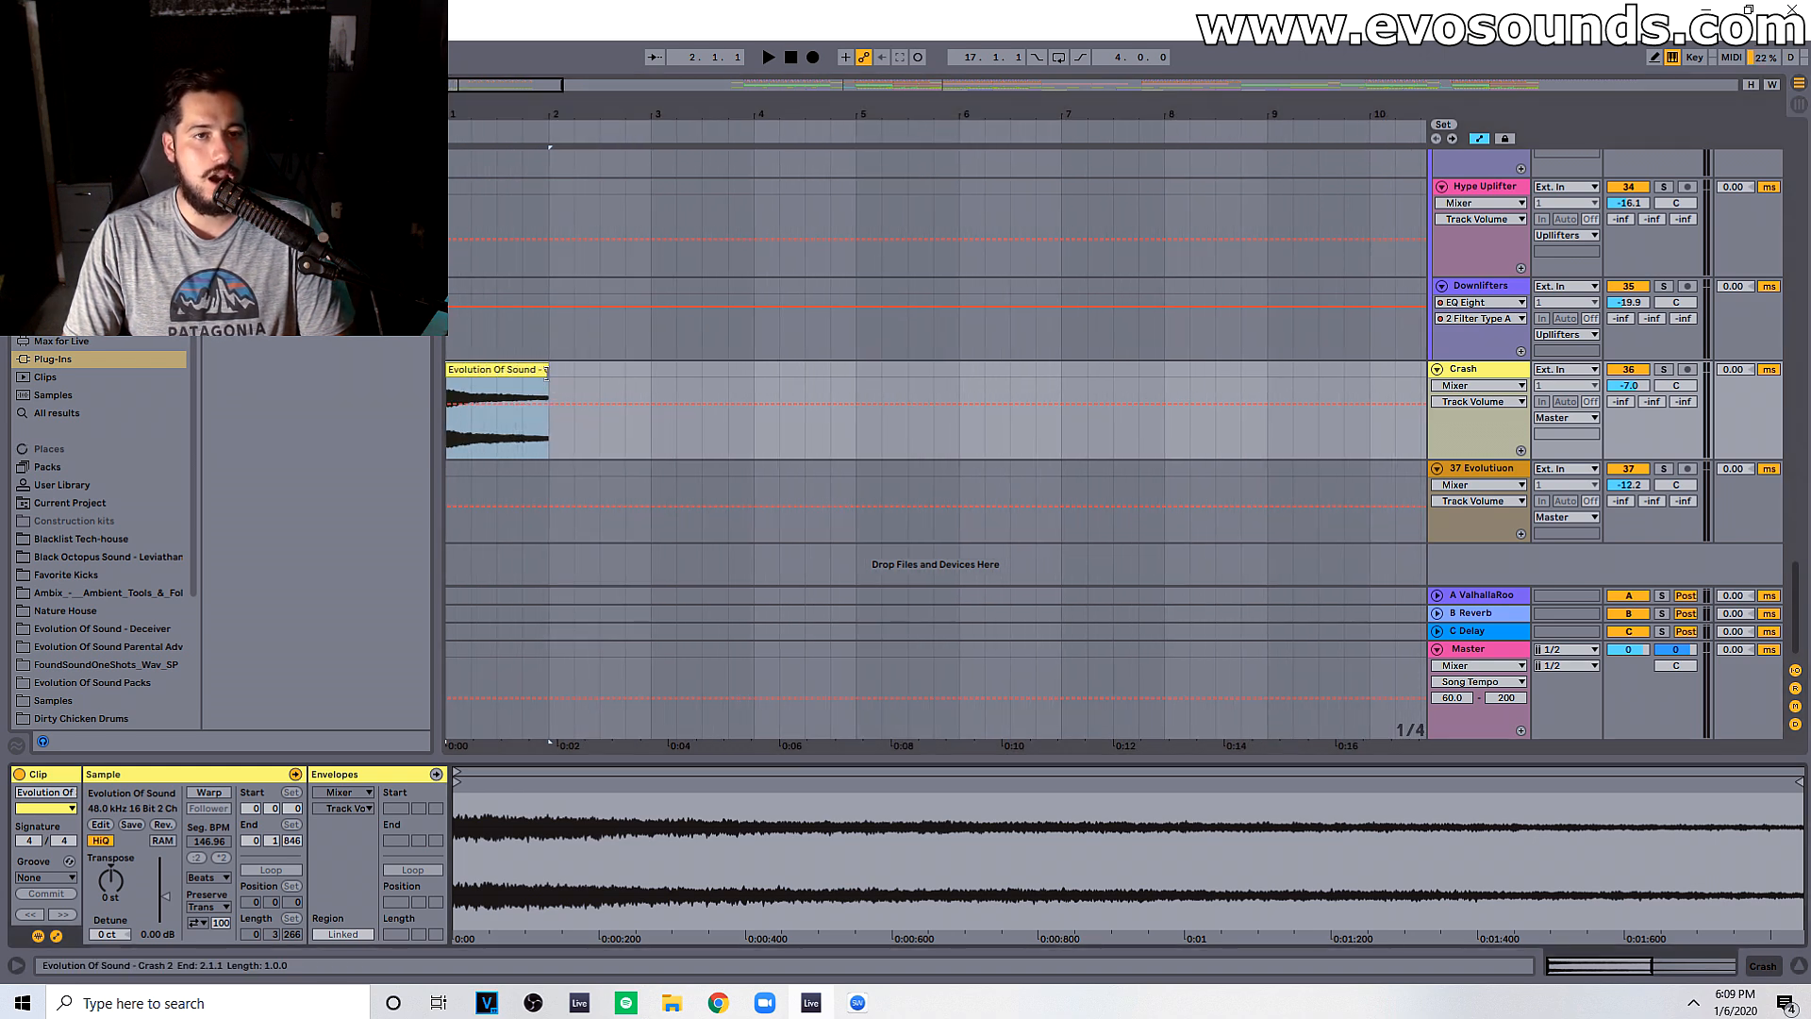
pyautogui.moveTo(541, 375); pyautogui.dragTo(649, 374)
# Step: Add a curved fade-out across the crash clip at bar 1 and lower its gain to -2.04 dB
pyautogui.click(1478, 140)
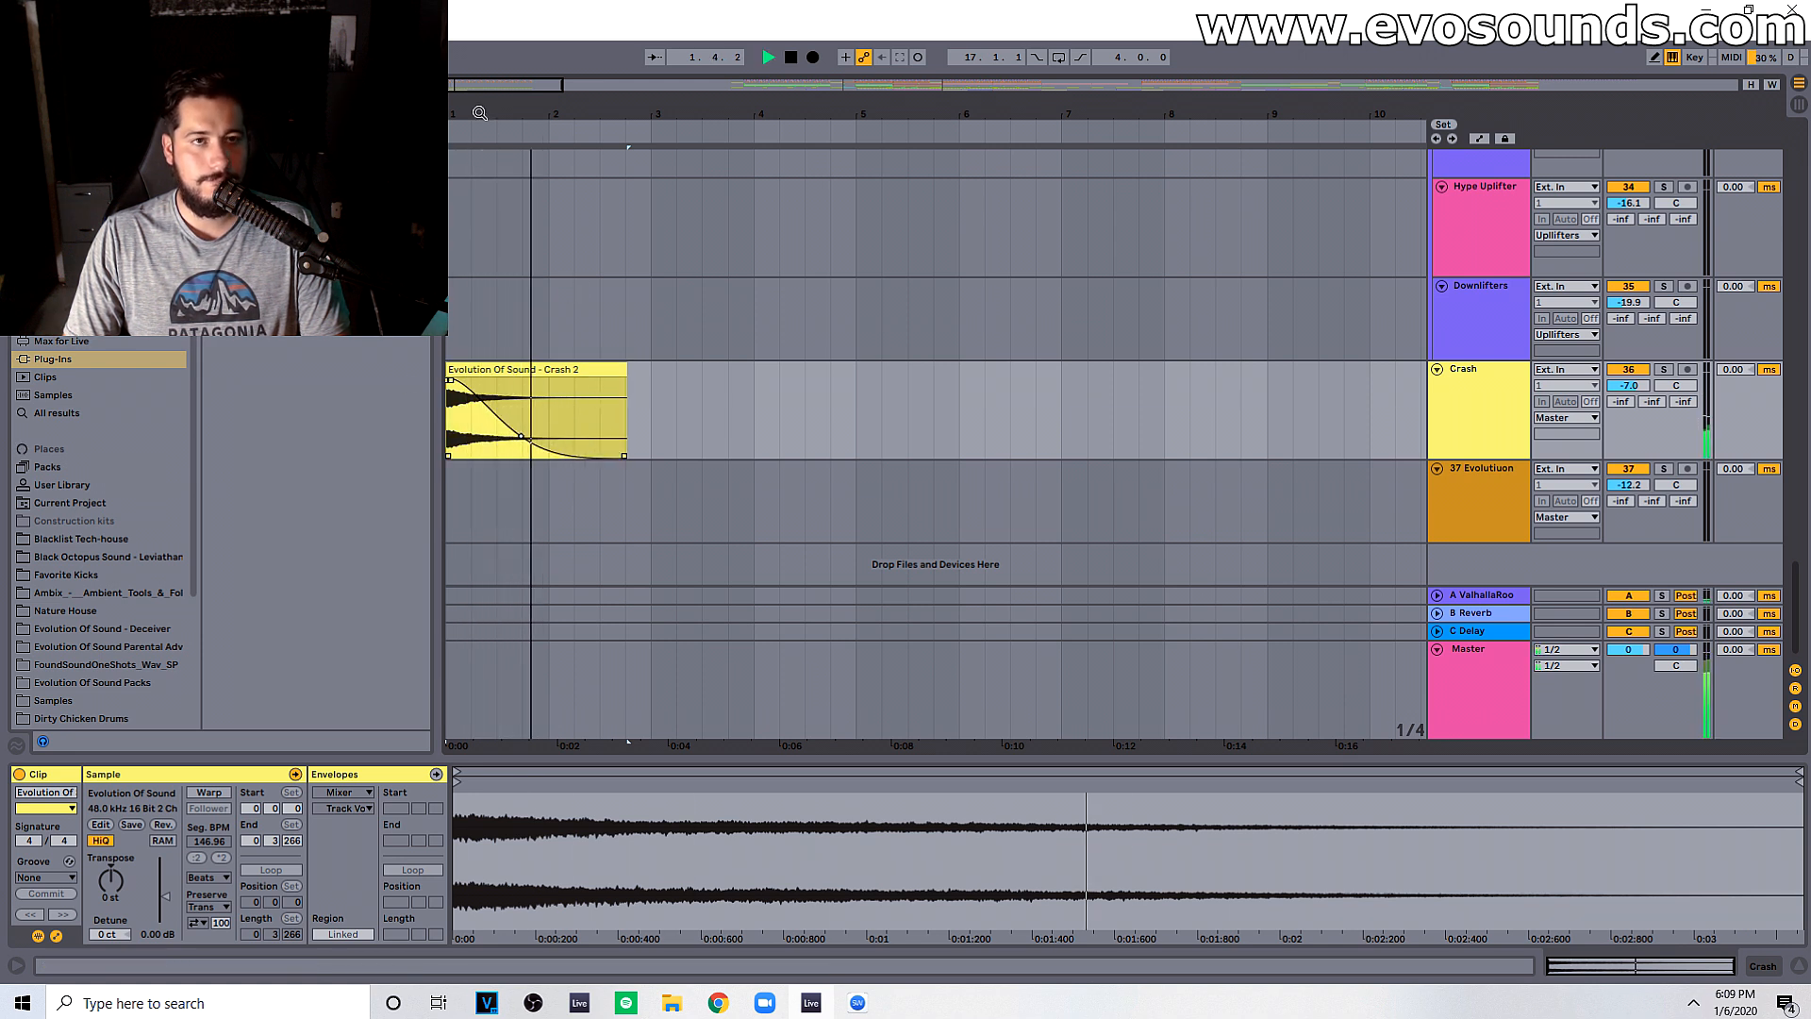
pyautogui.moveTo(479, 114); pyautogui.dragTo(483, 77)
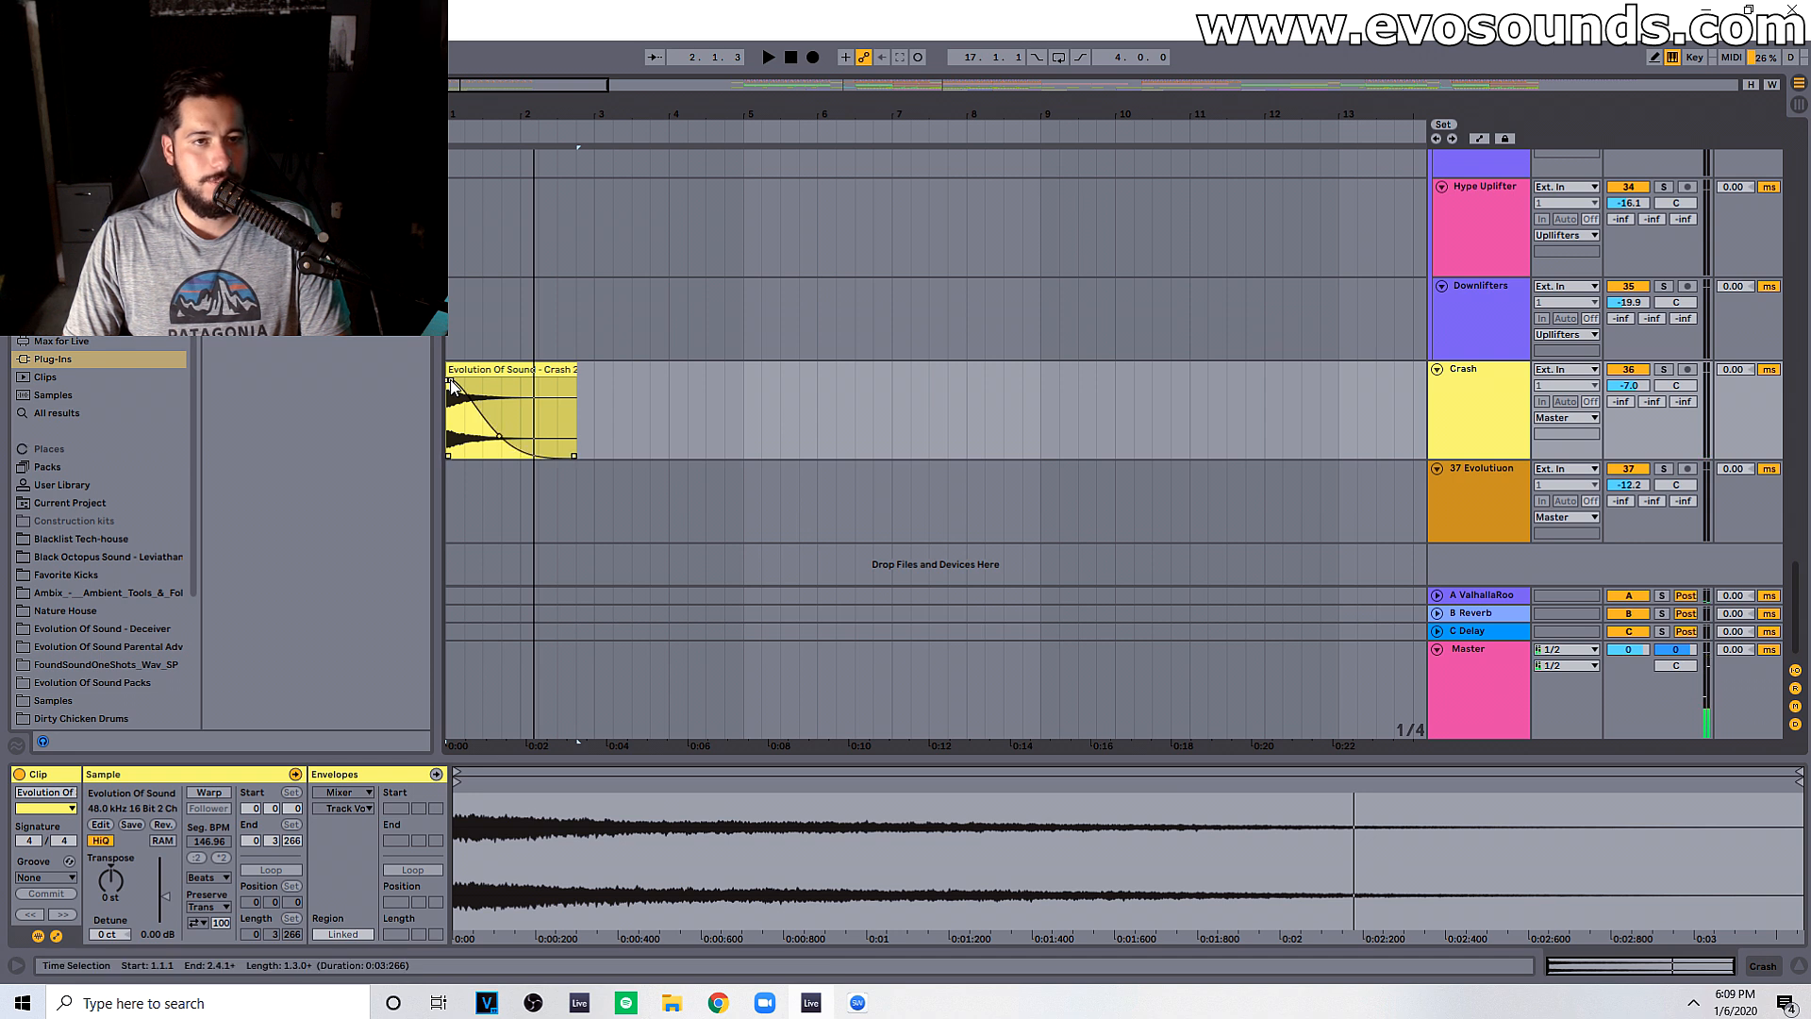
pyautogui.click(530, 368)
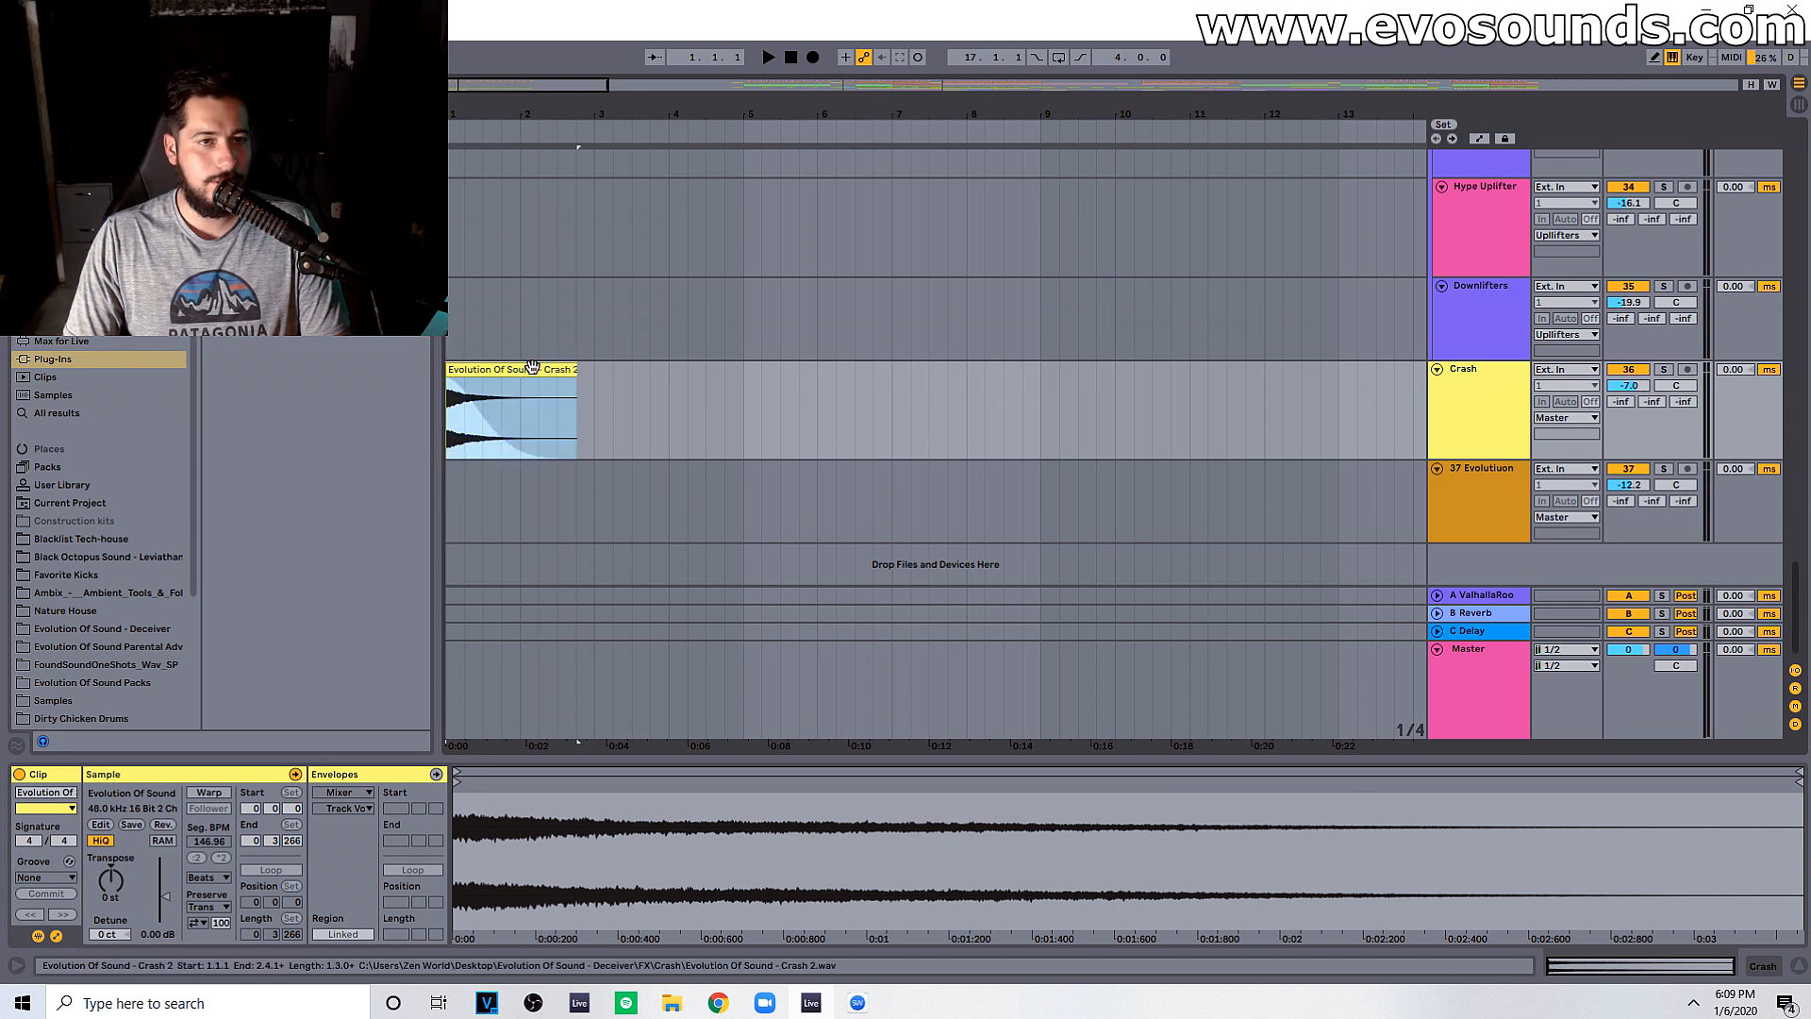
pyautogui.moveTo(163, 896); pyautogui.dragTo(165, 905)
# Step: Play the intro from bar 1 to check the quieter crash against the vocals and drums
pyautogui.press('space')
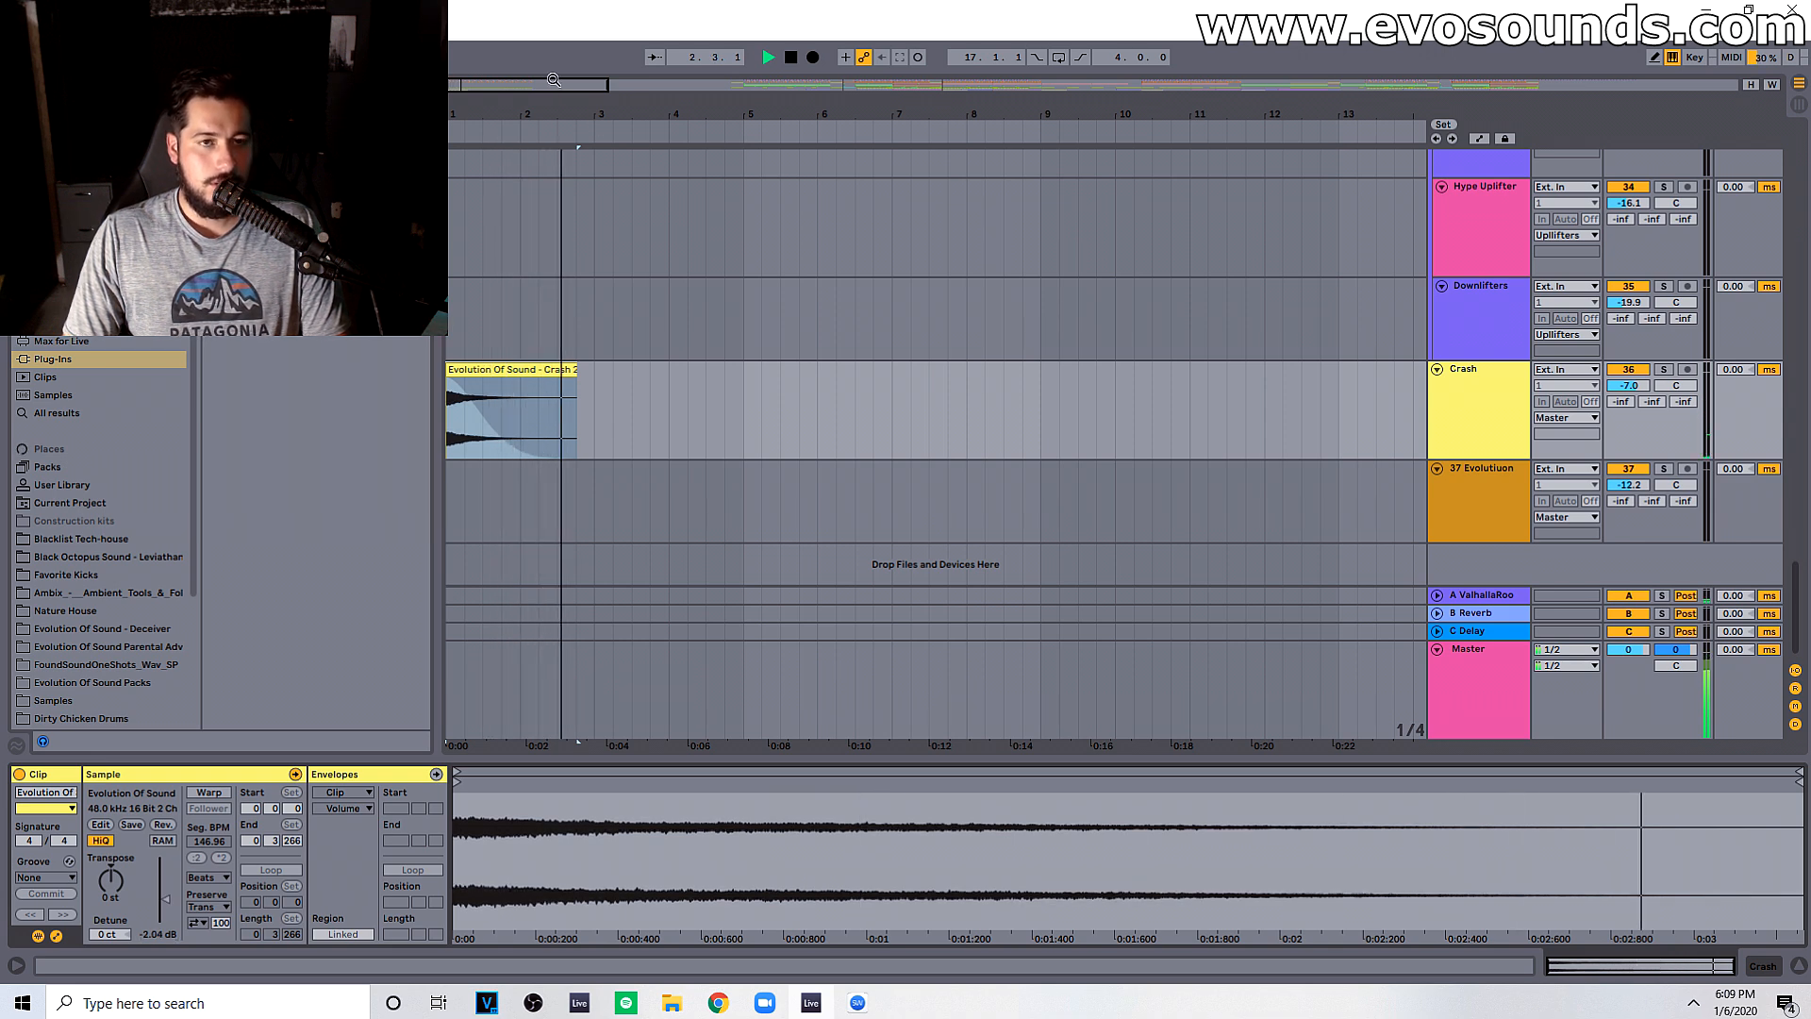
pyautogui.moveTo(553, 80); pyautogui.dragTo(554, 62)
pyautogui.scroll(12, 624, 236)
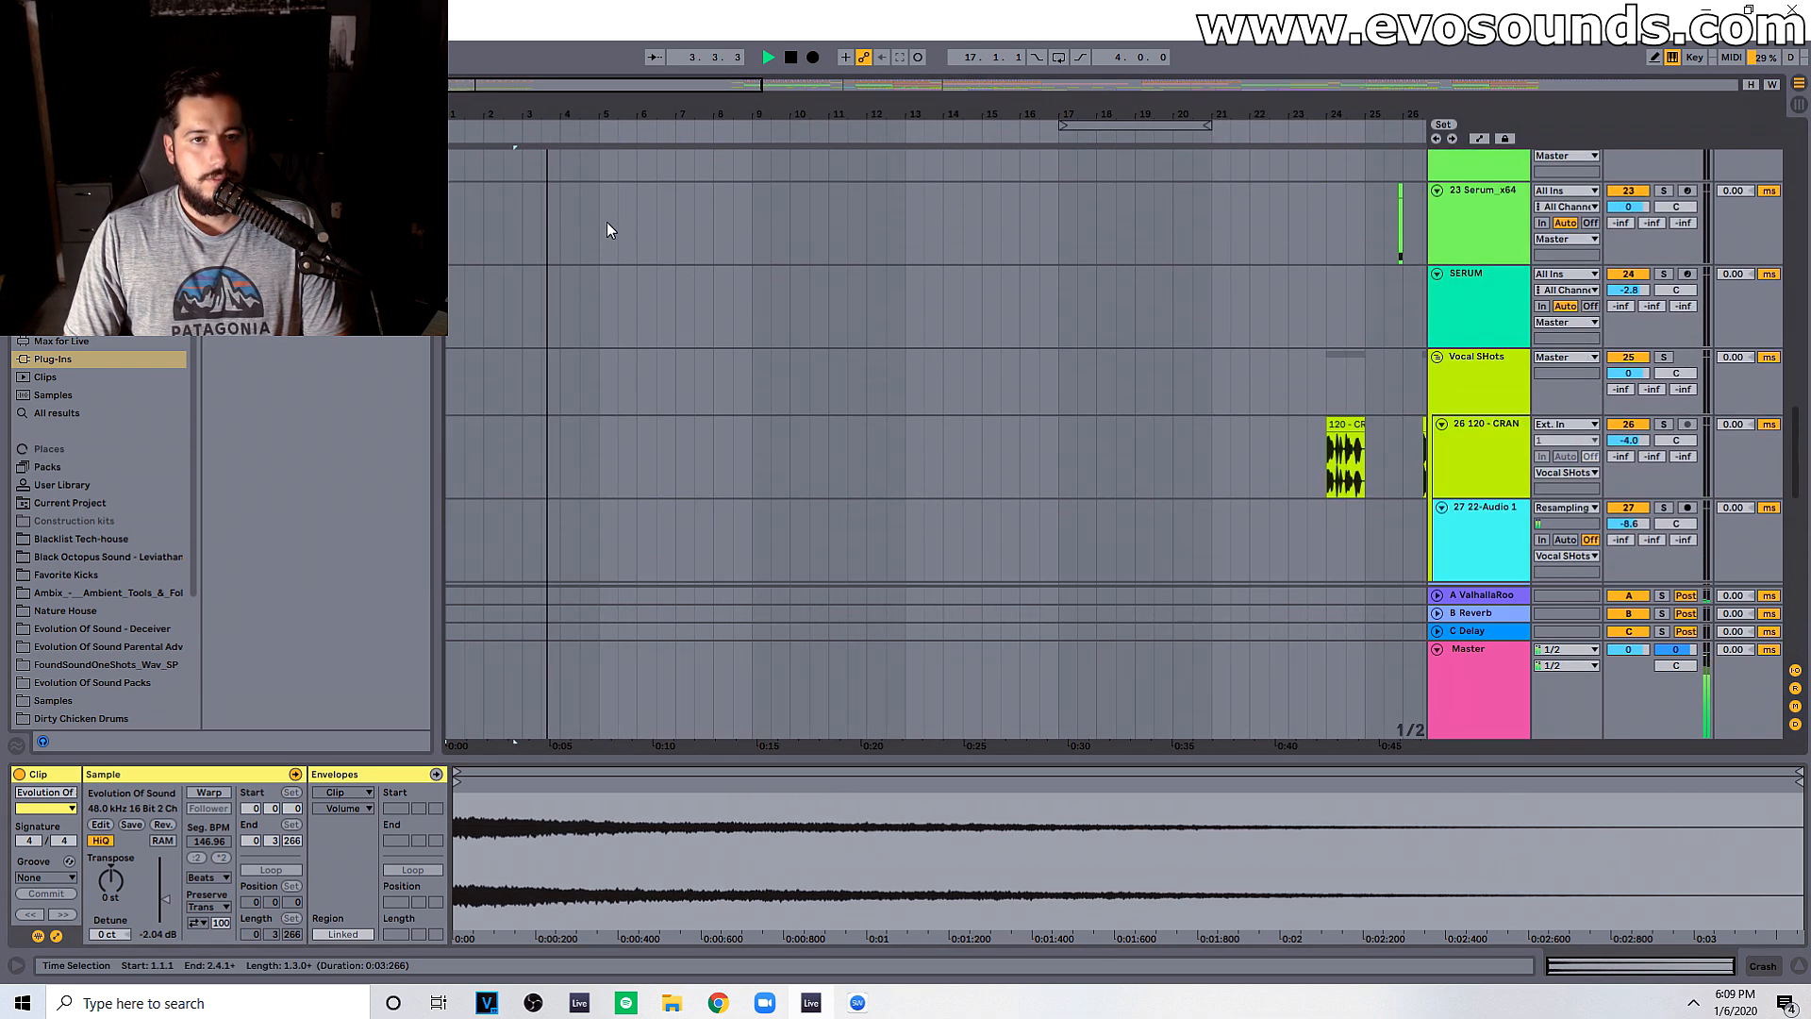
pyautogui.scroll(15, 607, 222)
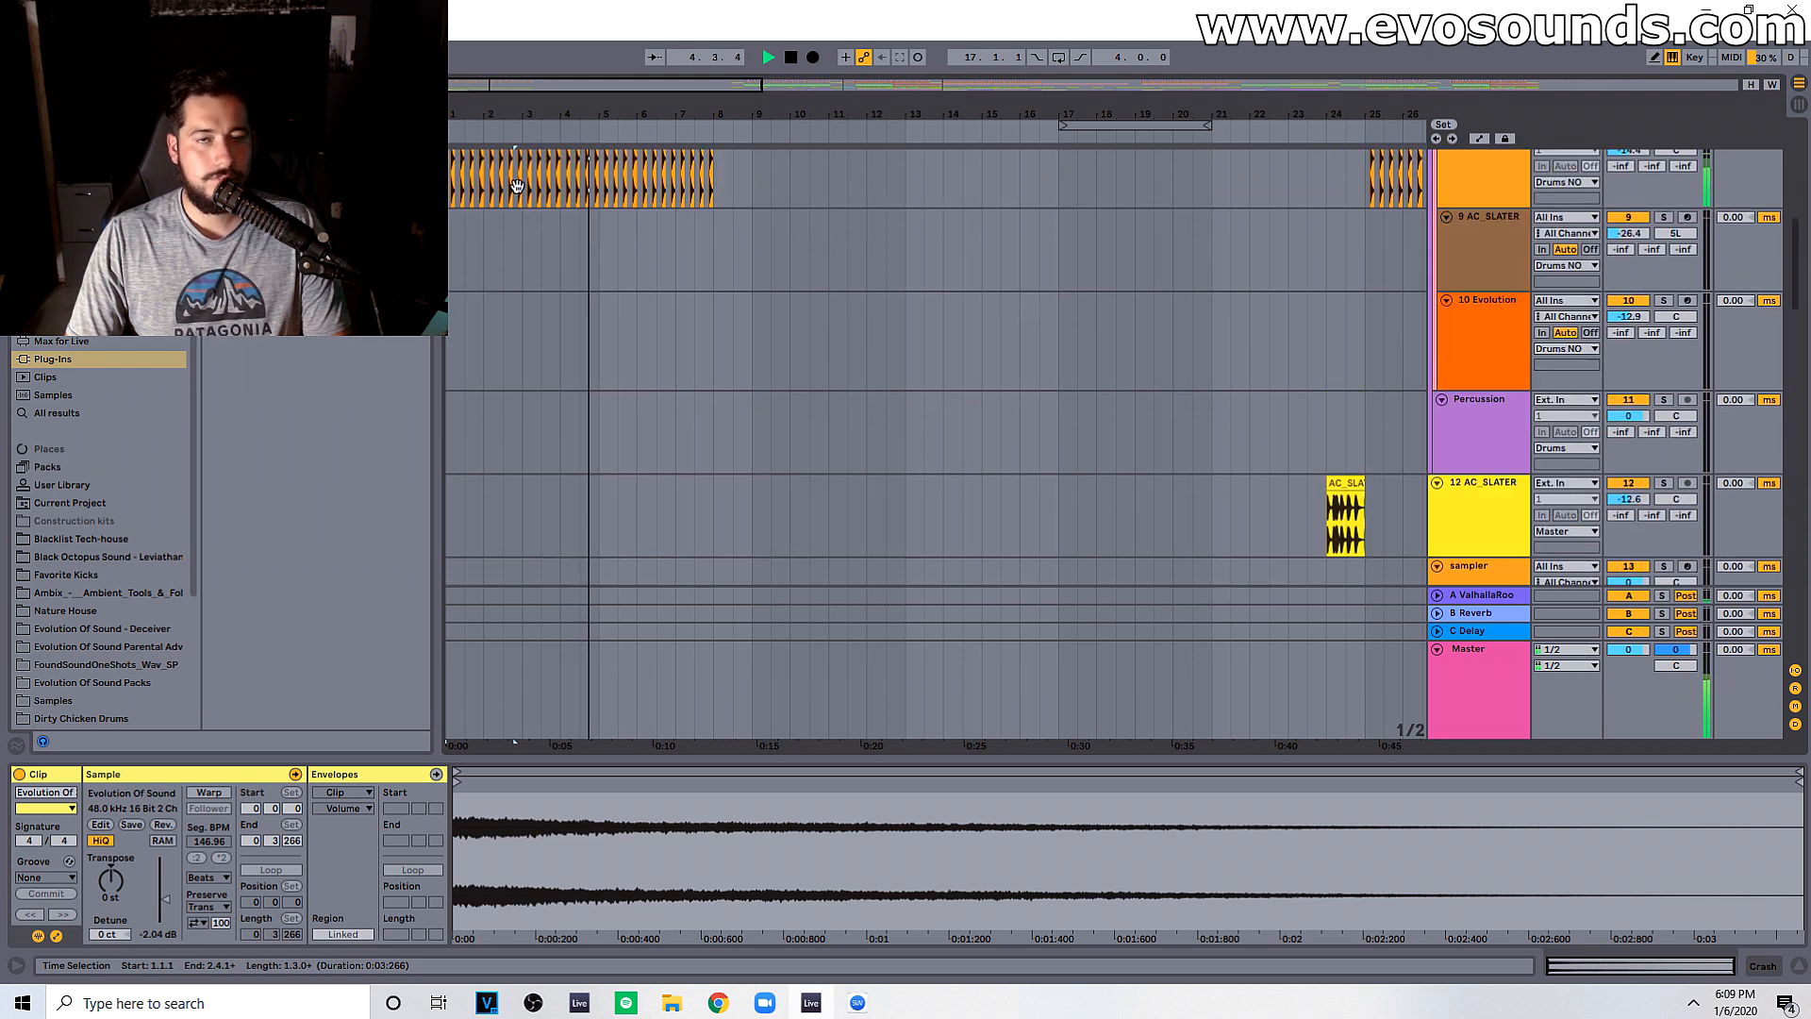
pyautogui.scroll(8, 517, 198)
pyautogui.press('space')
# Step: Look through the arrangement's tracks for intro material, inspecting the bar 34 uplifter, the bar 41 downlifter and the bar 45 riser clip
pyautogui.scroll(-10, 834, 471)
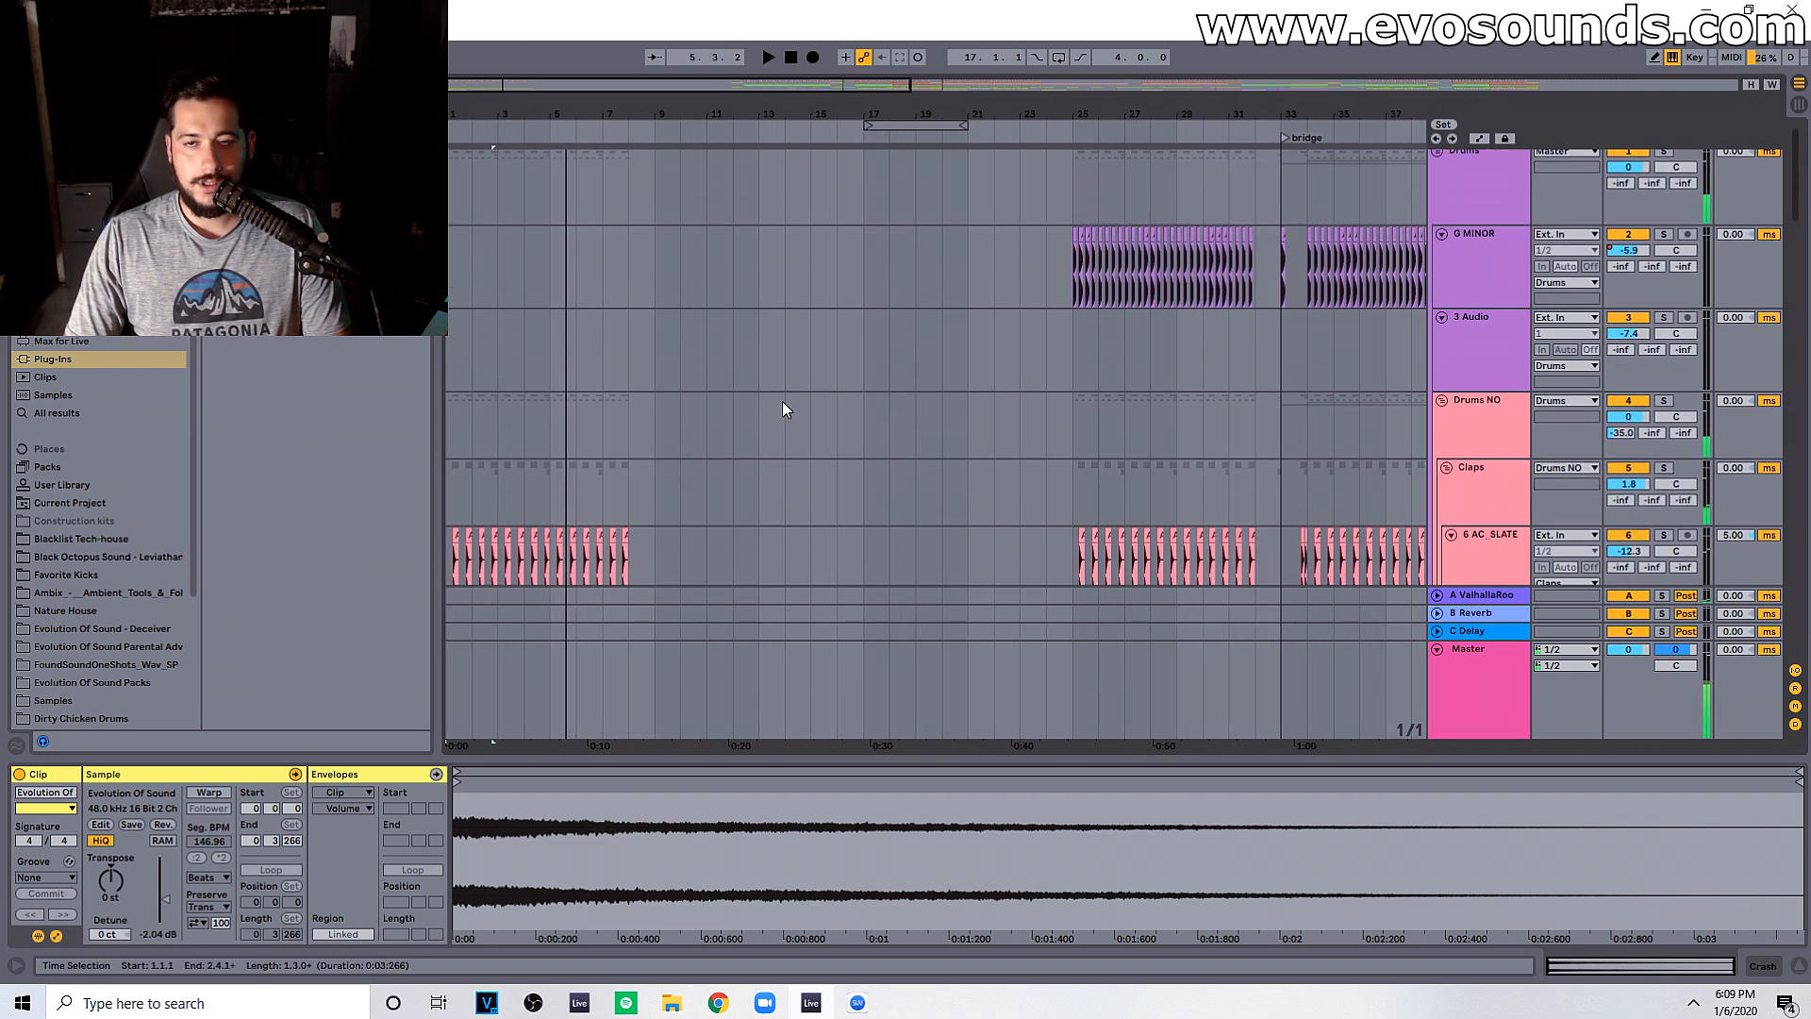
pyautogui.scroll(-15, 839, 469)
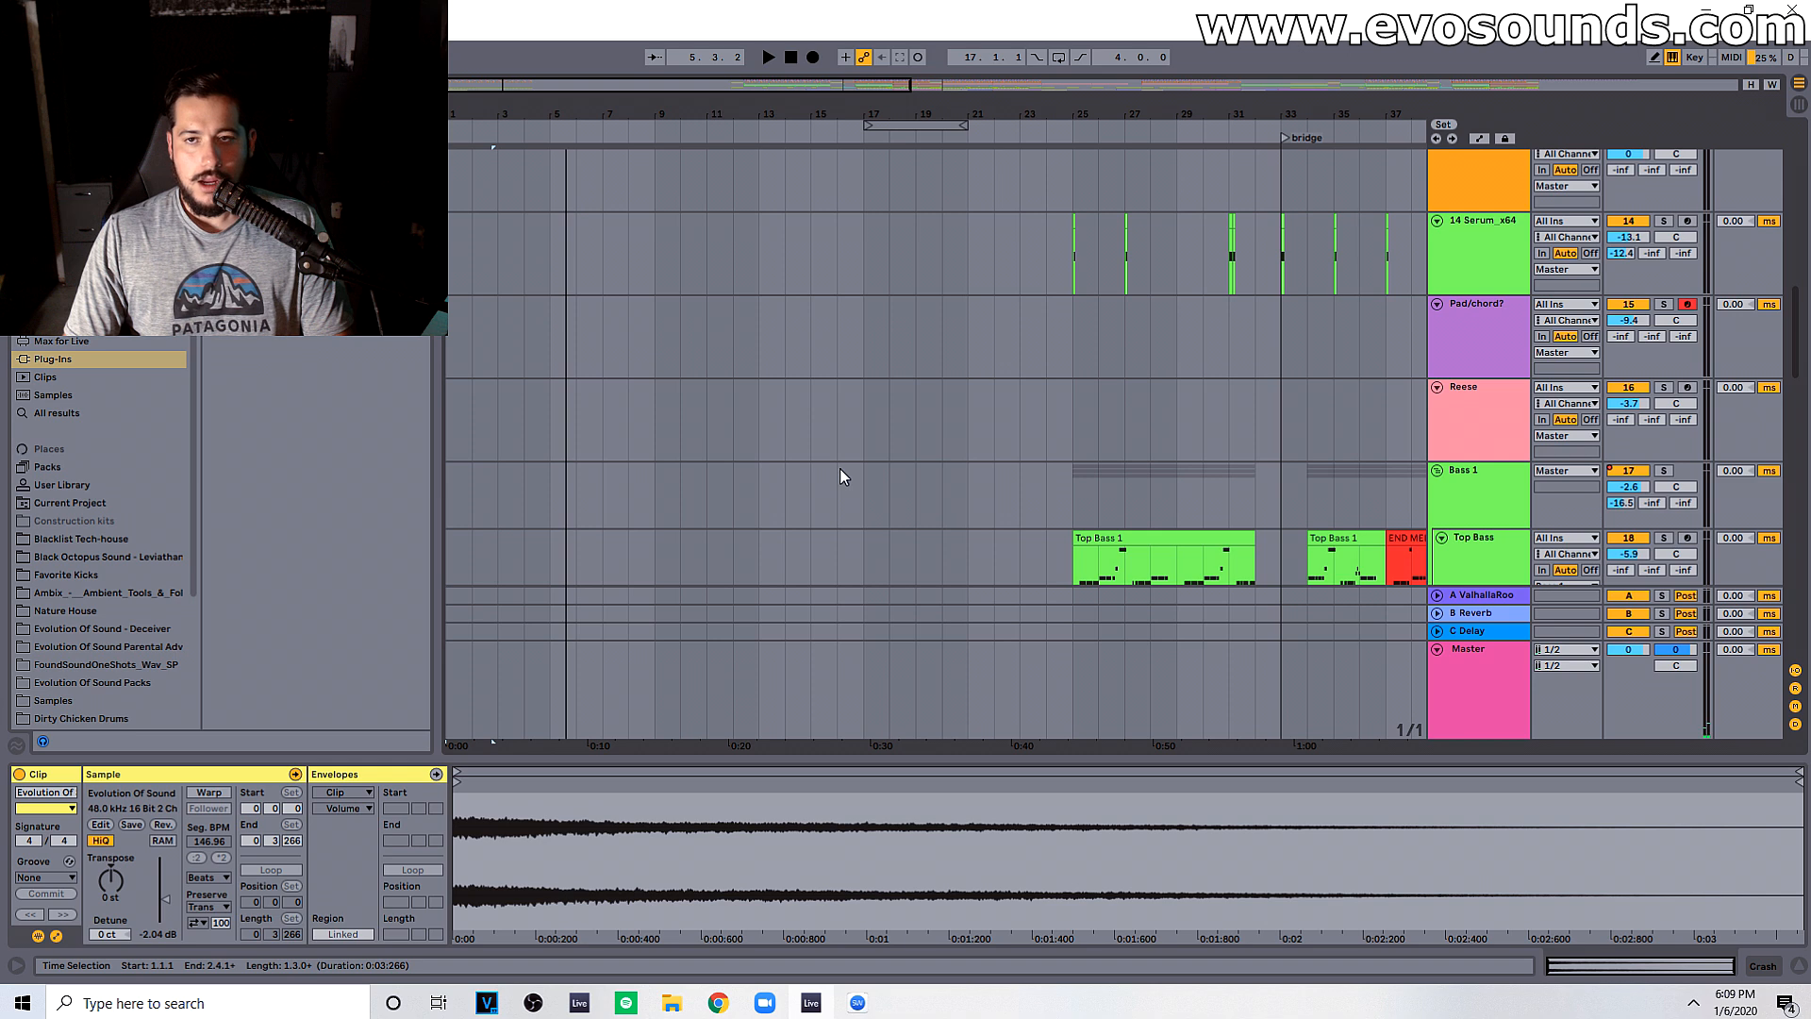
pyautogui.scroll(-5, 820, 444)
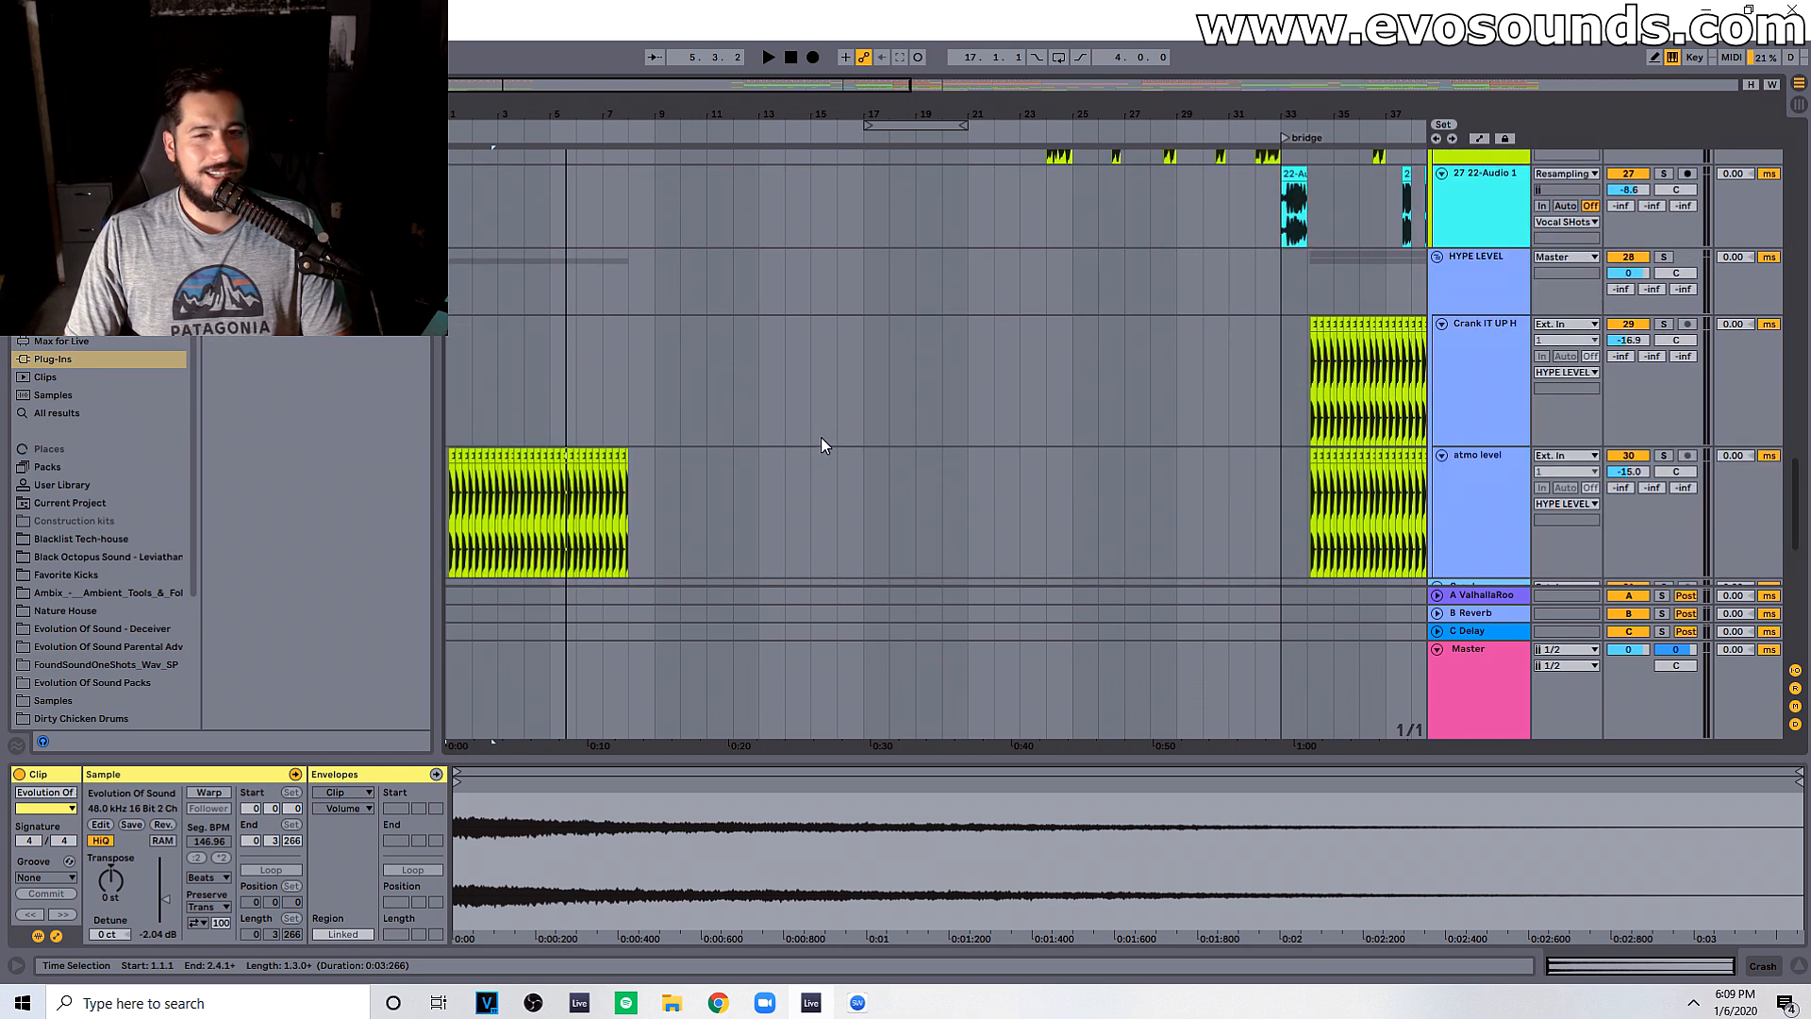
pyautogui.moveTo(611, 94); pyautogui.dragTo(777, 327)
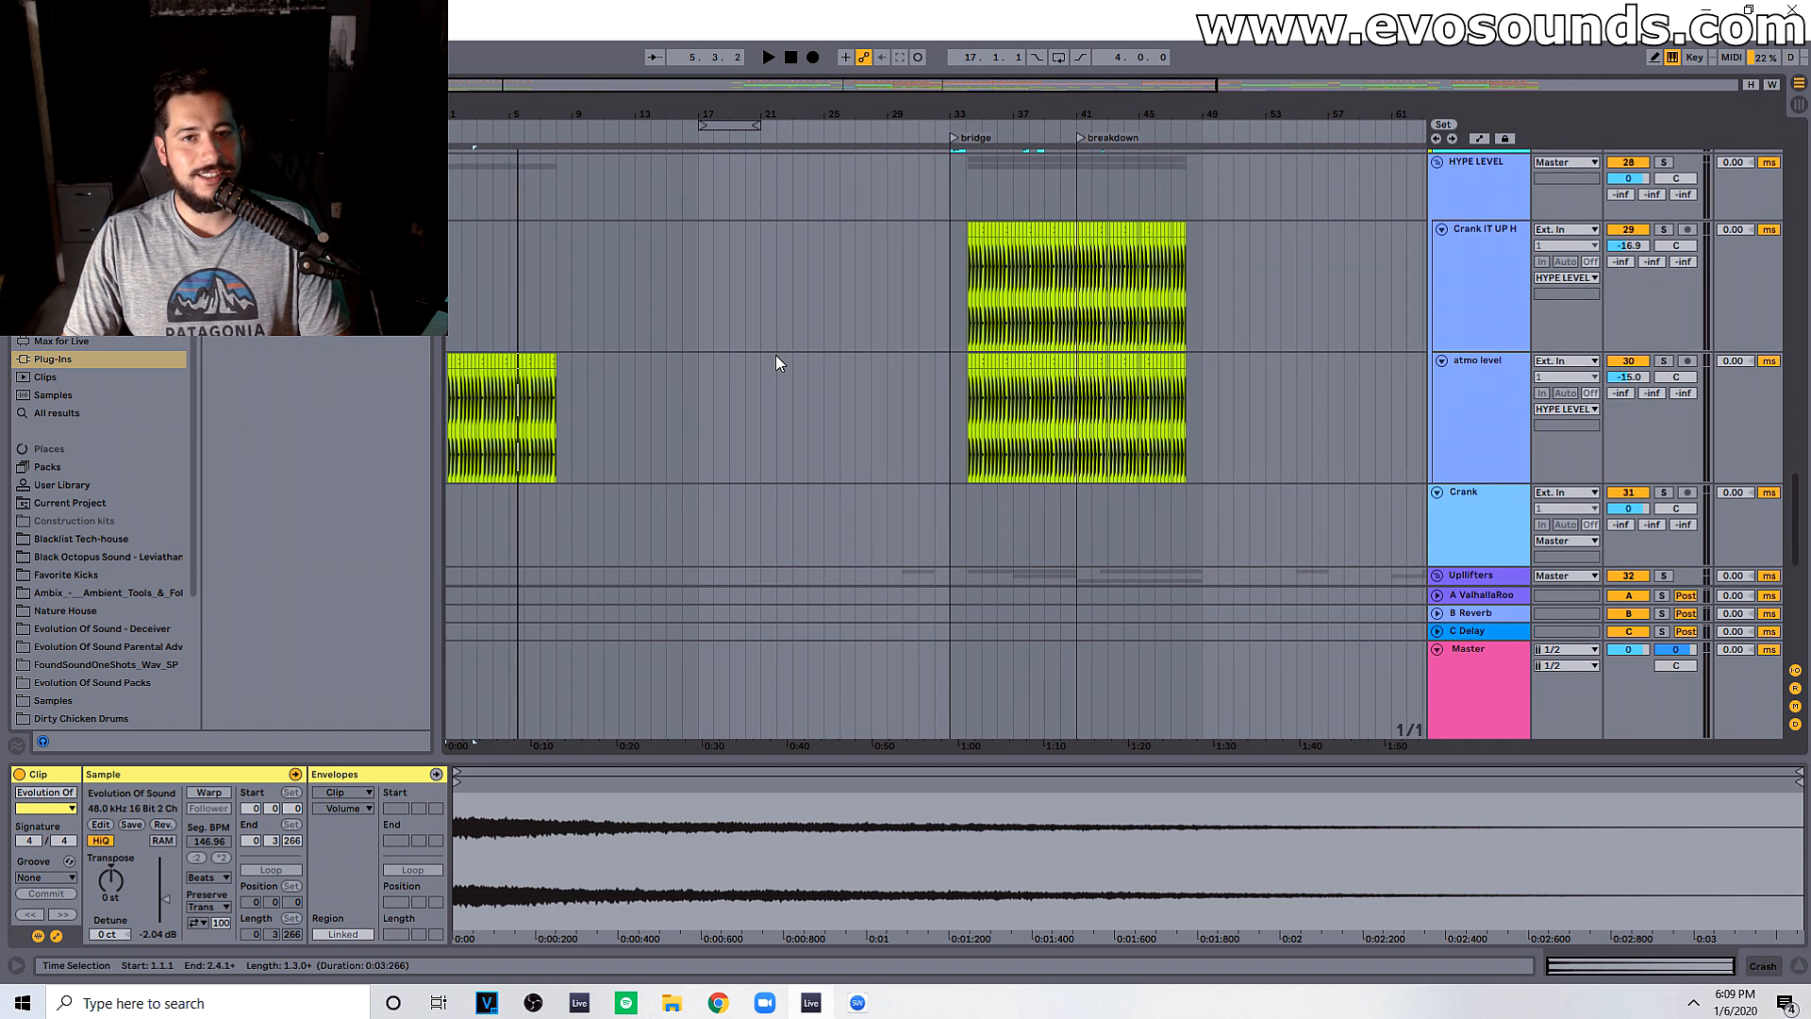
pyautogui.scroll(8, 775, 355)
pyautogui.scroll(-10, 783, 358)
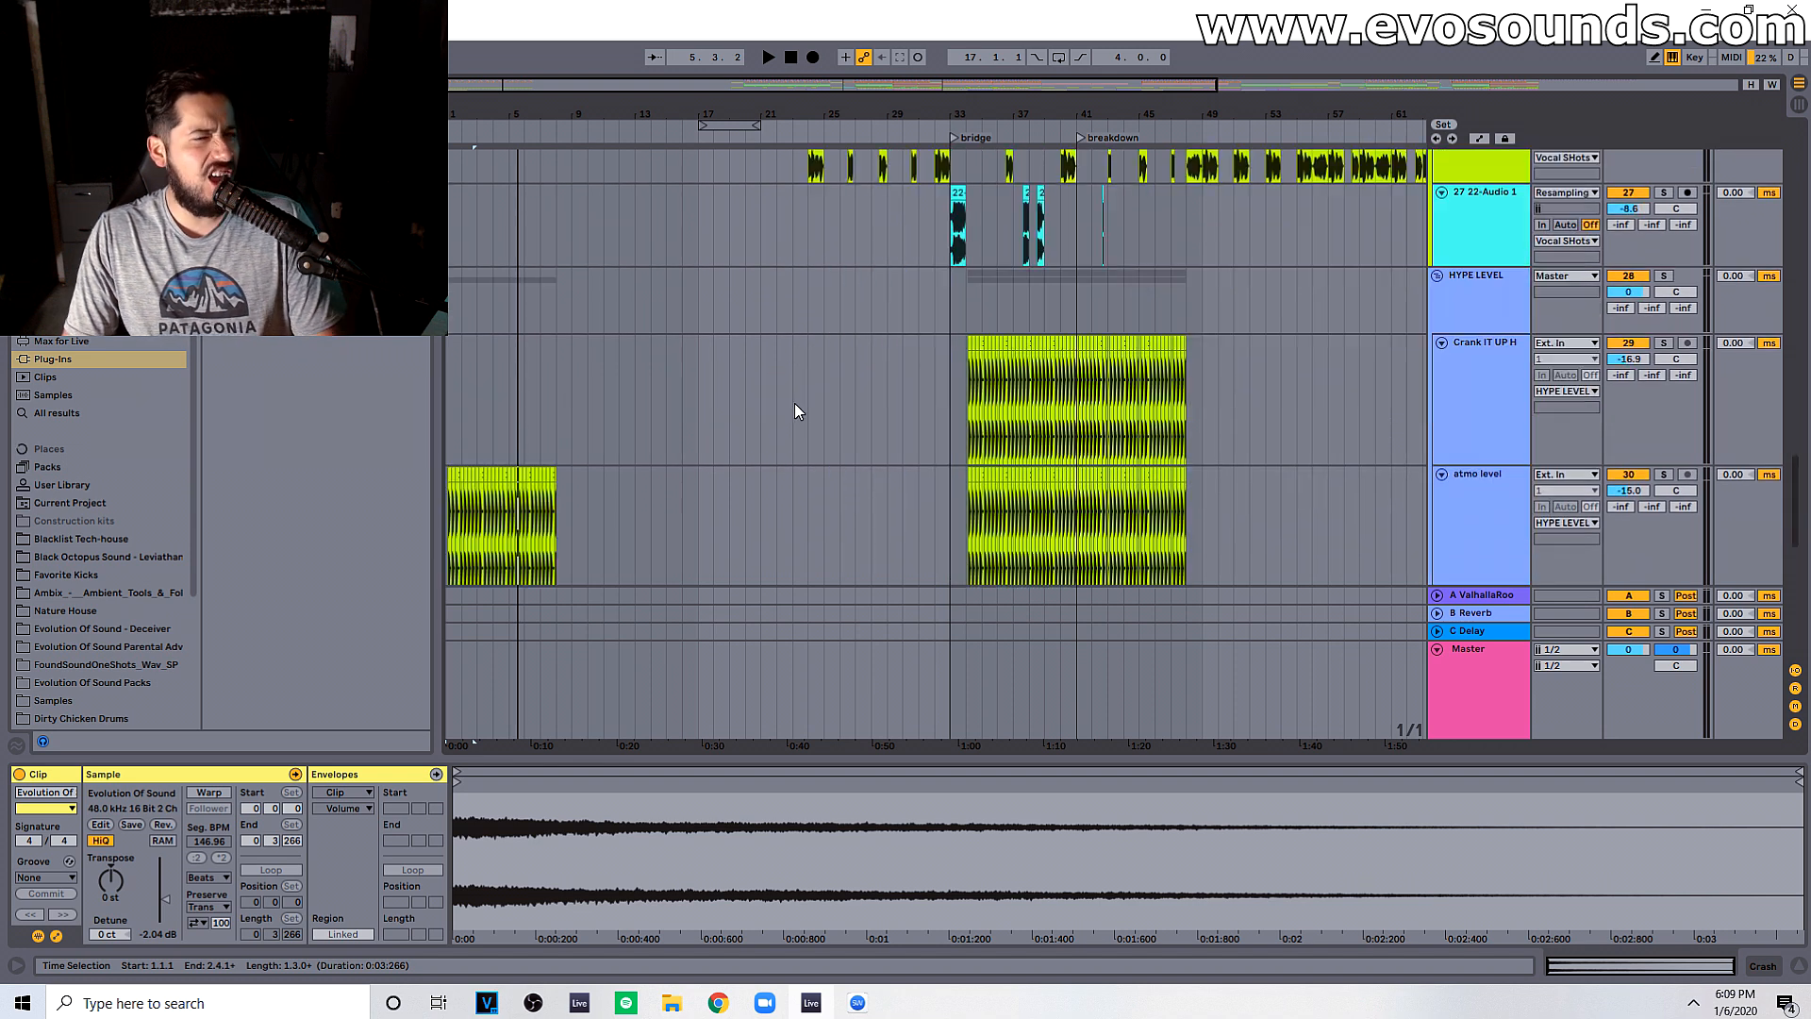
pyautogui.click(1051, 206)
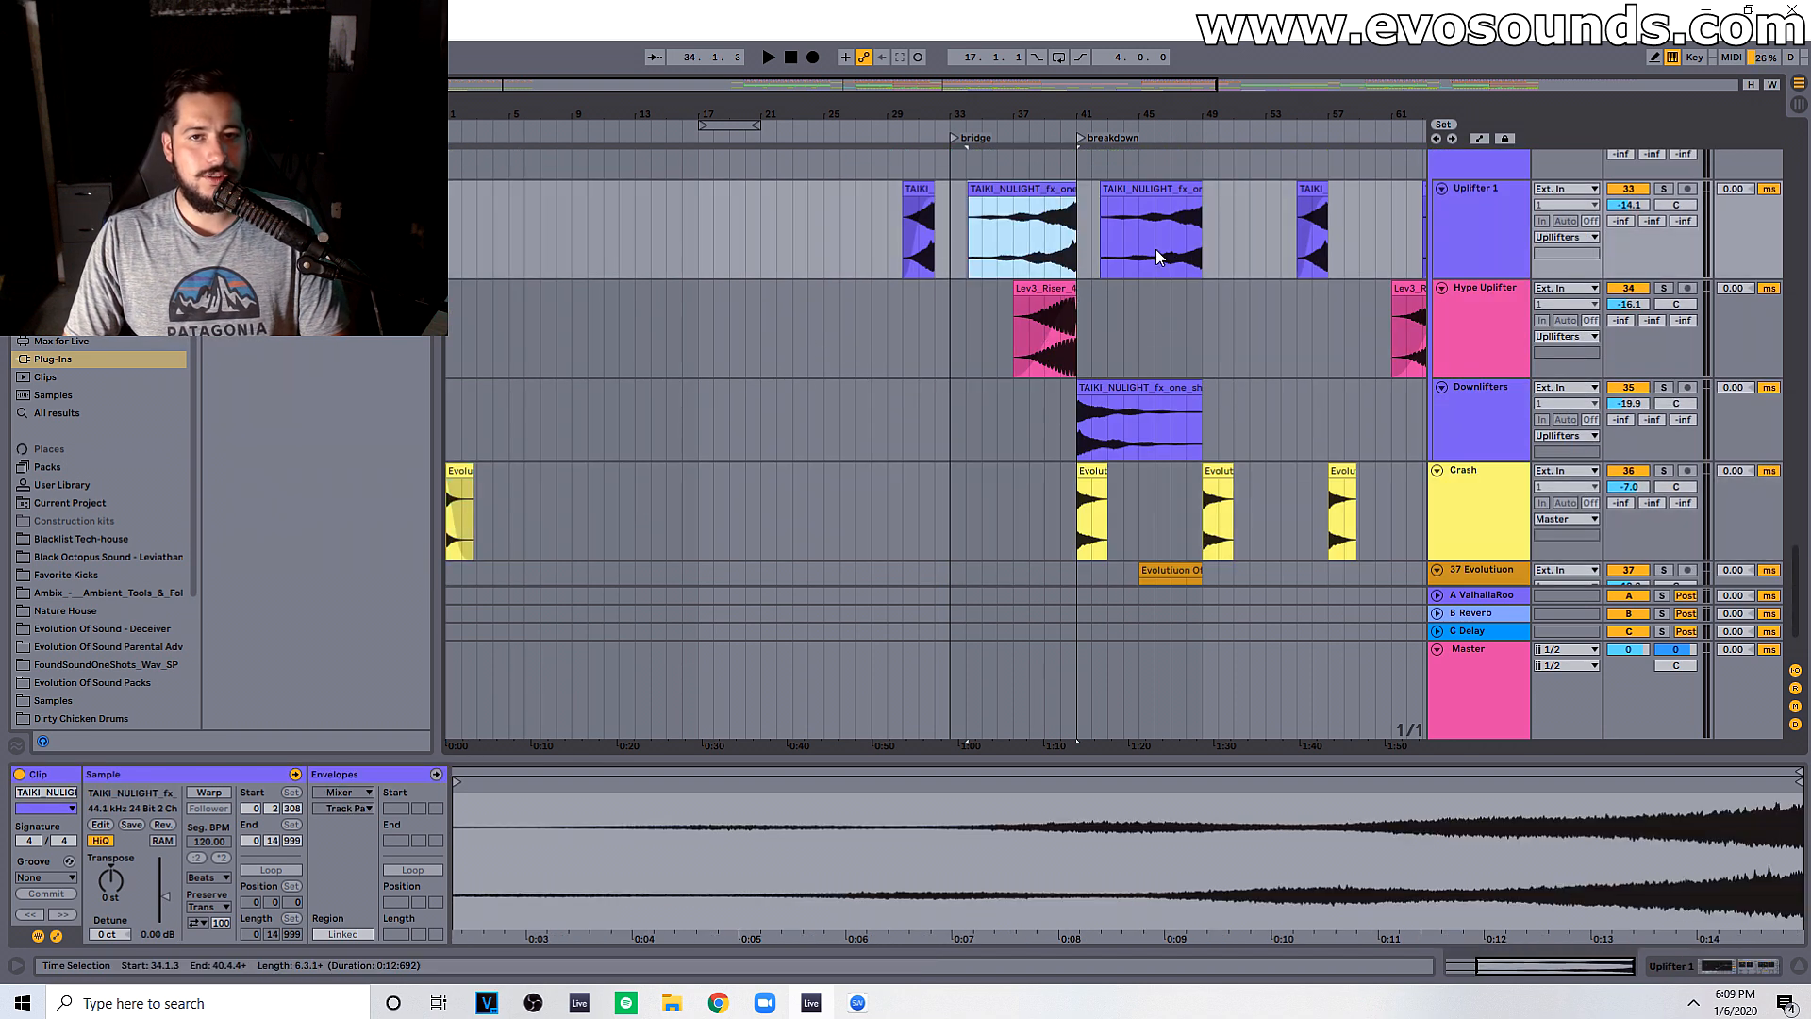
pyautogui.scroll(-2, 1066, 377)
pyautogui.click(1092, 287)
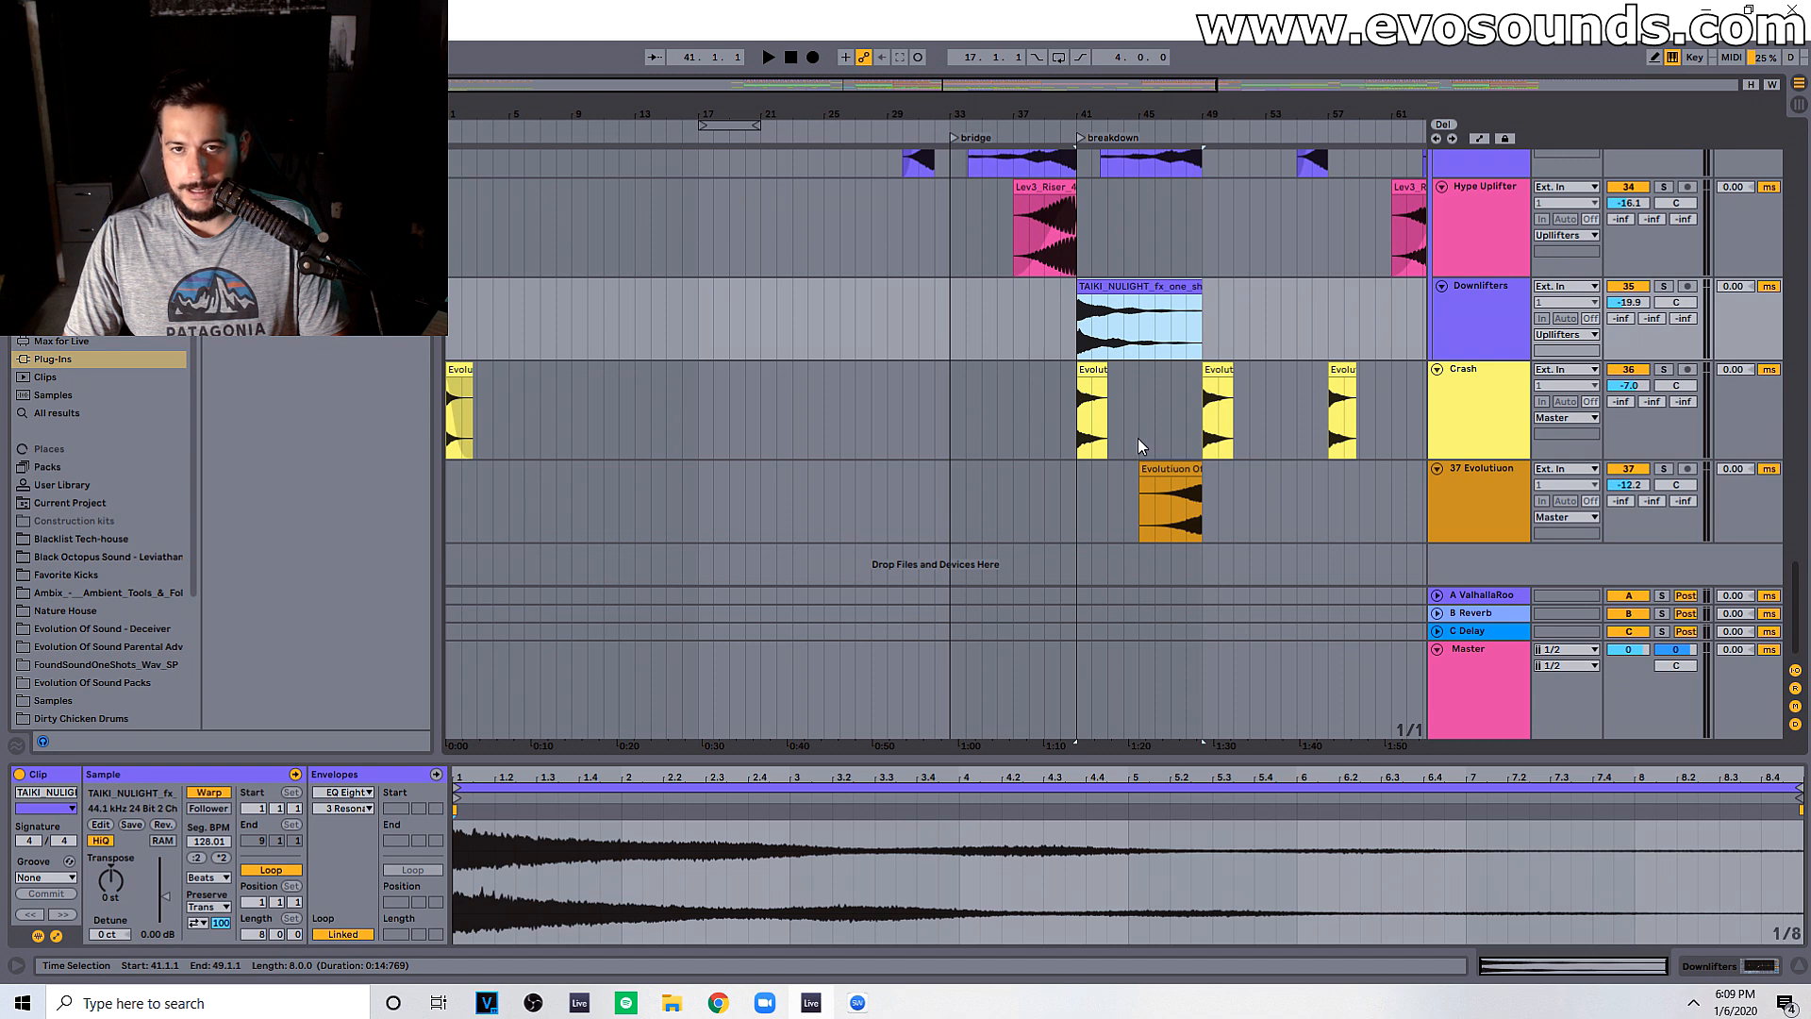
pyautogui.click(1184, 469)
pyautogui.scroll(10, 1133, 421)
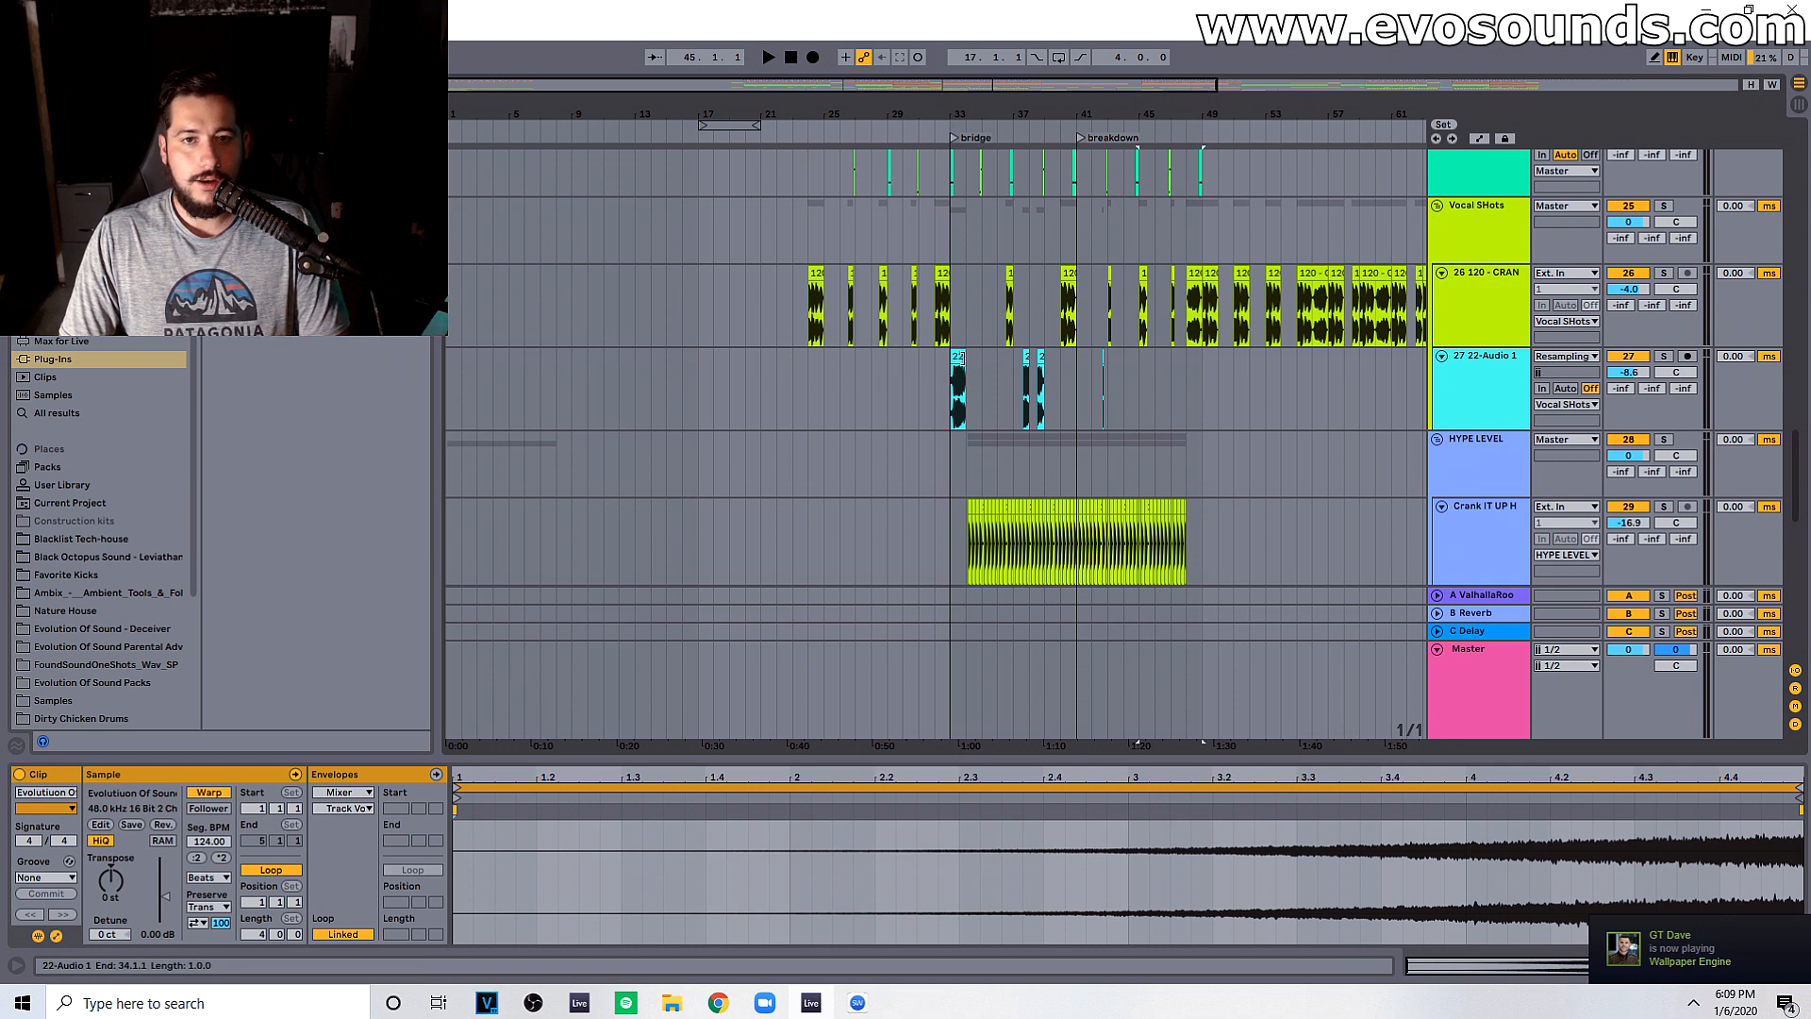
# Step: Audition the bar 33 clip on the 22-Audio 1 track and the soloed 23 Serum_x64 and SERUM tracks from bar 34
pyautogui.click(960, 357)
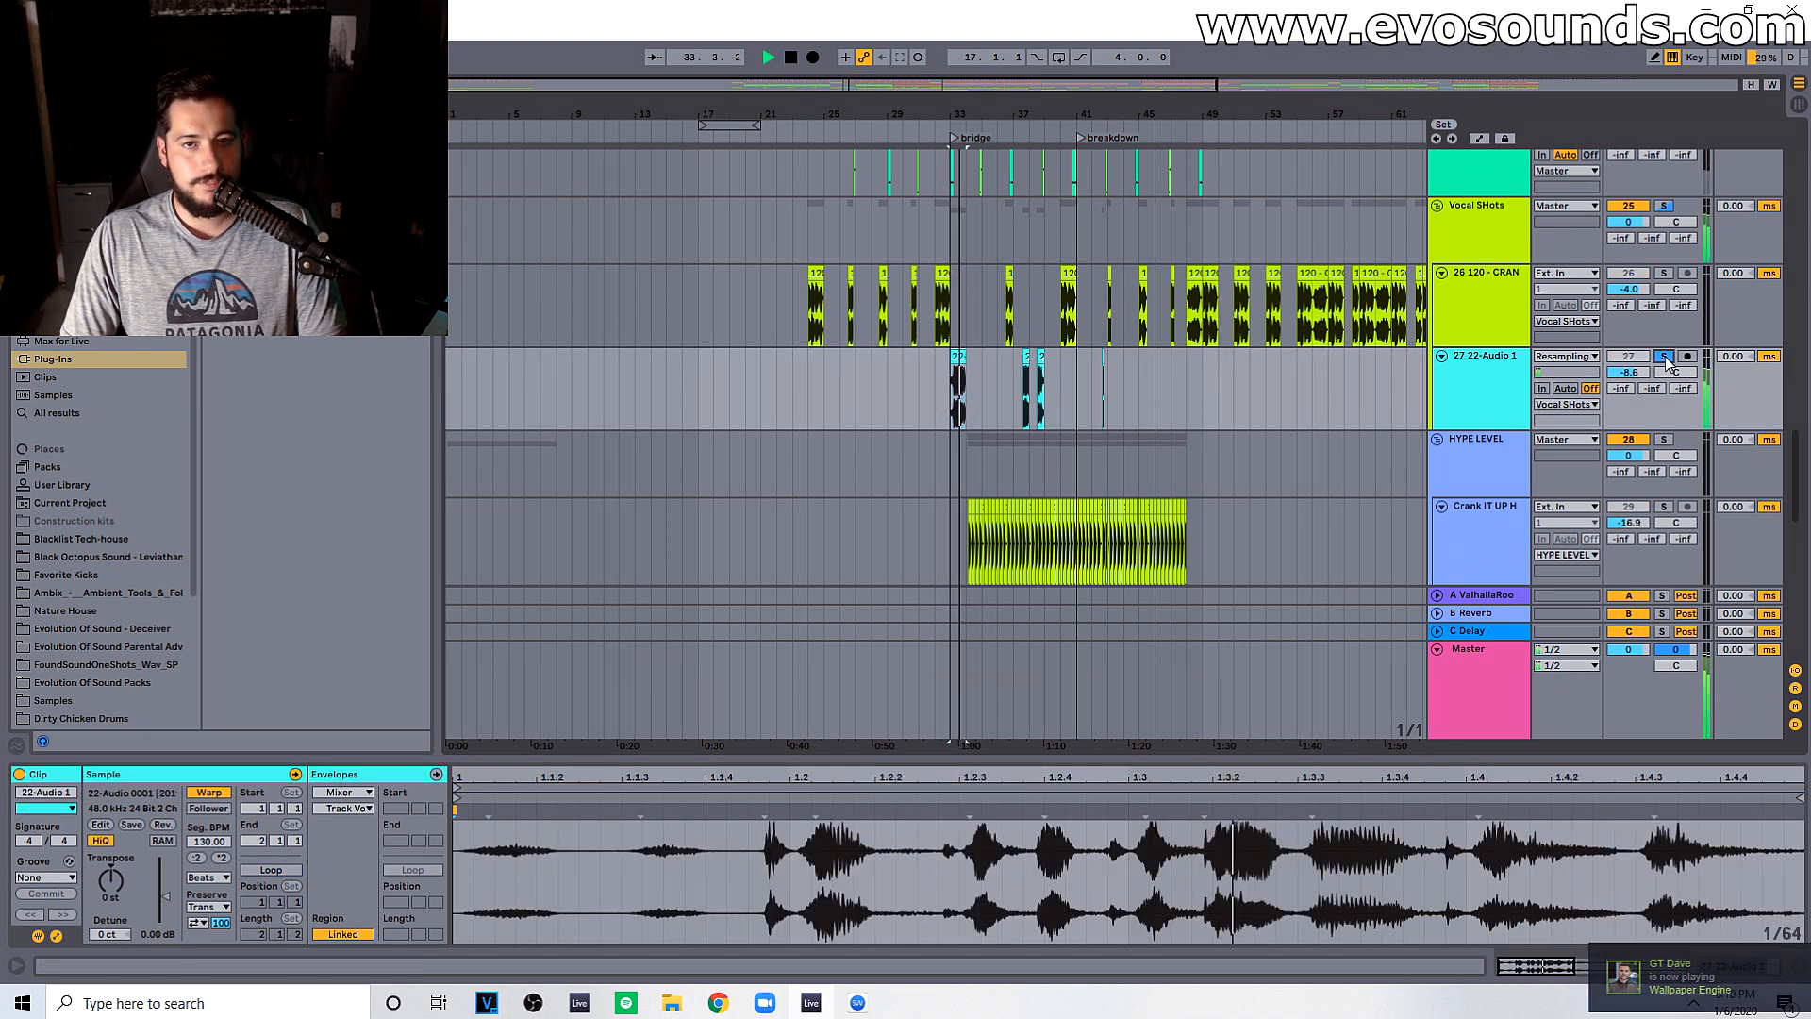
pyautogui.scroll(3, 957, 351)
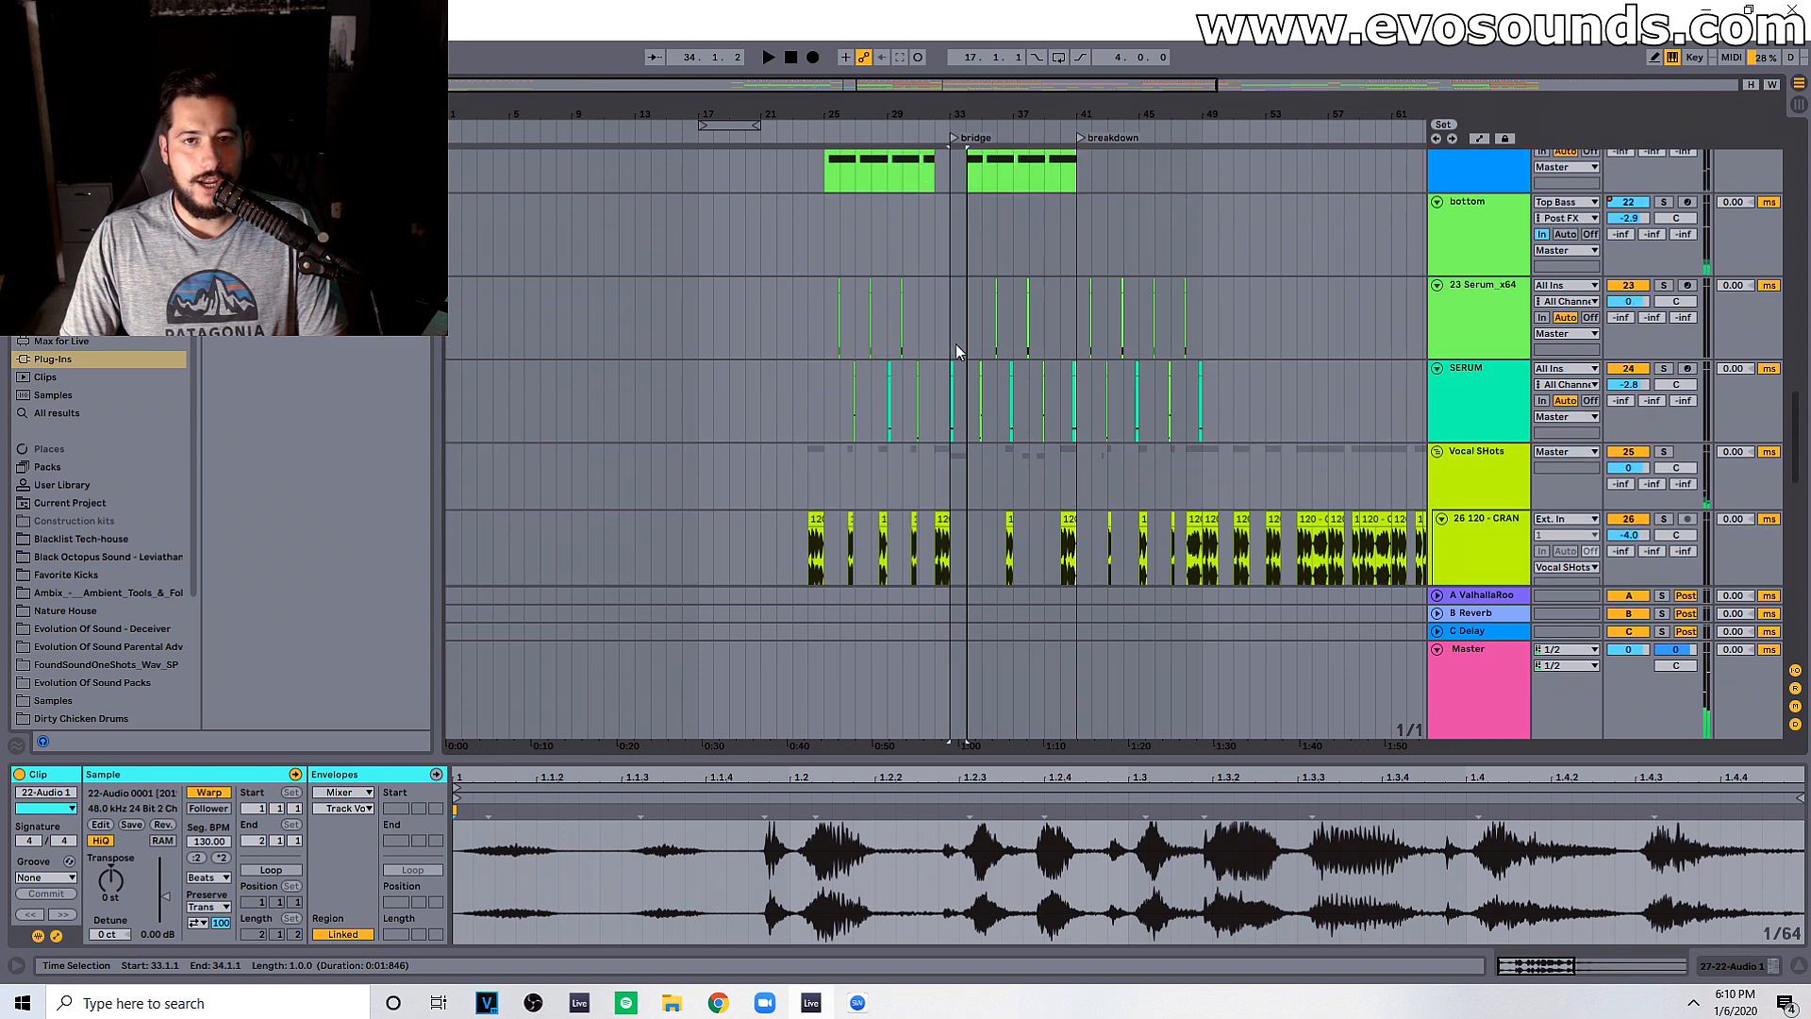
pyautogui.moveTo(932, 98); pyautogui.dragTo(975, 87)
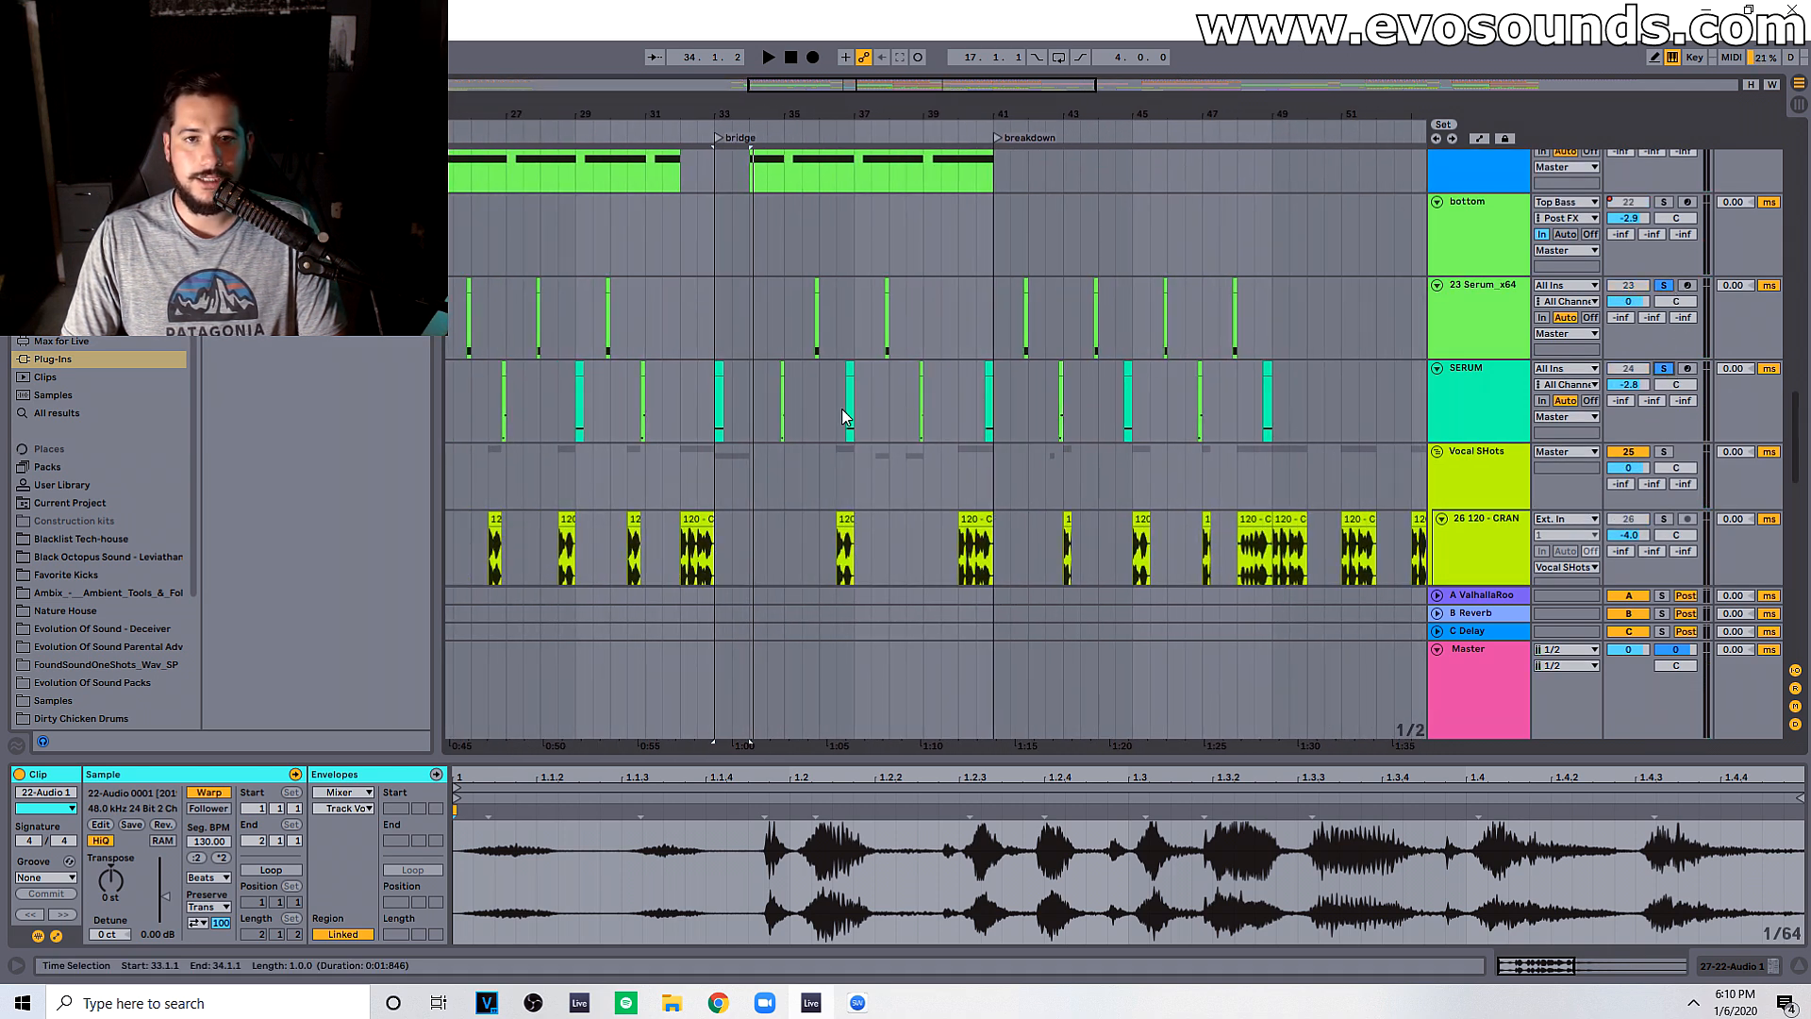
pyautogui.click(752, 403)
pyautogui.press('space')
pyautogui.moveTo(790, 89); pyautogui.dragTo(796, 114)
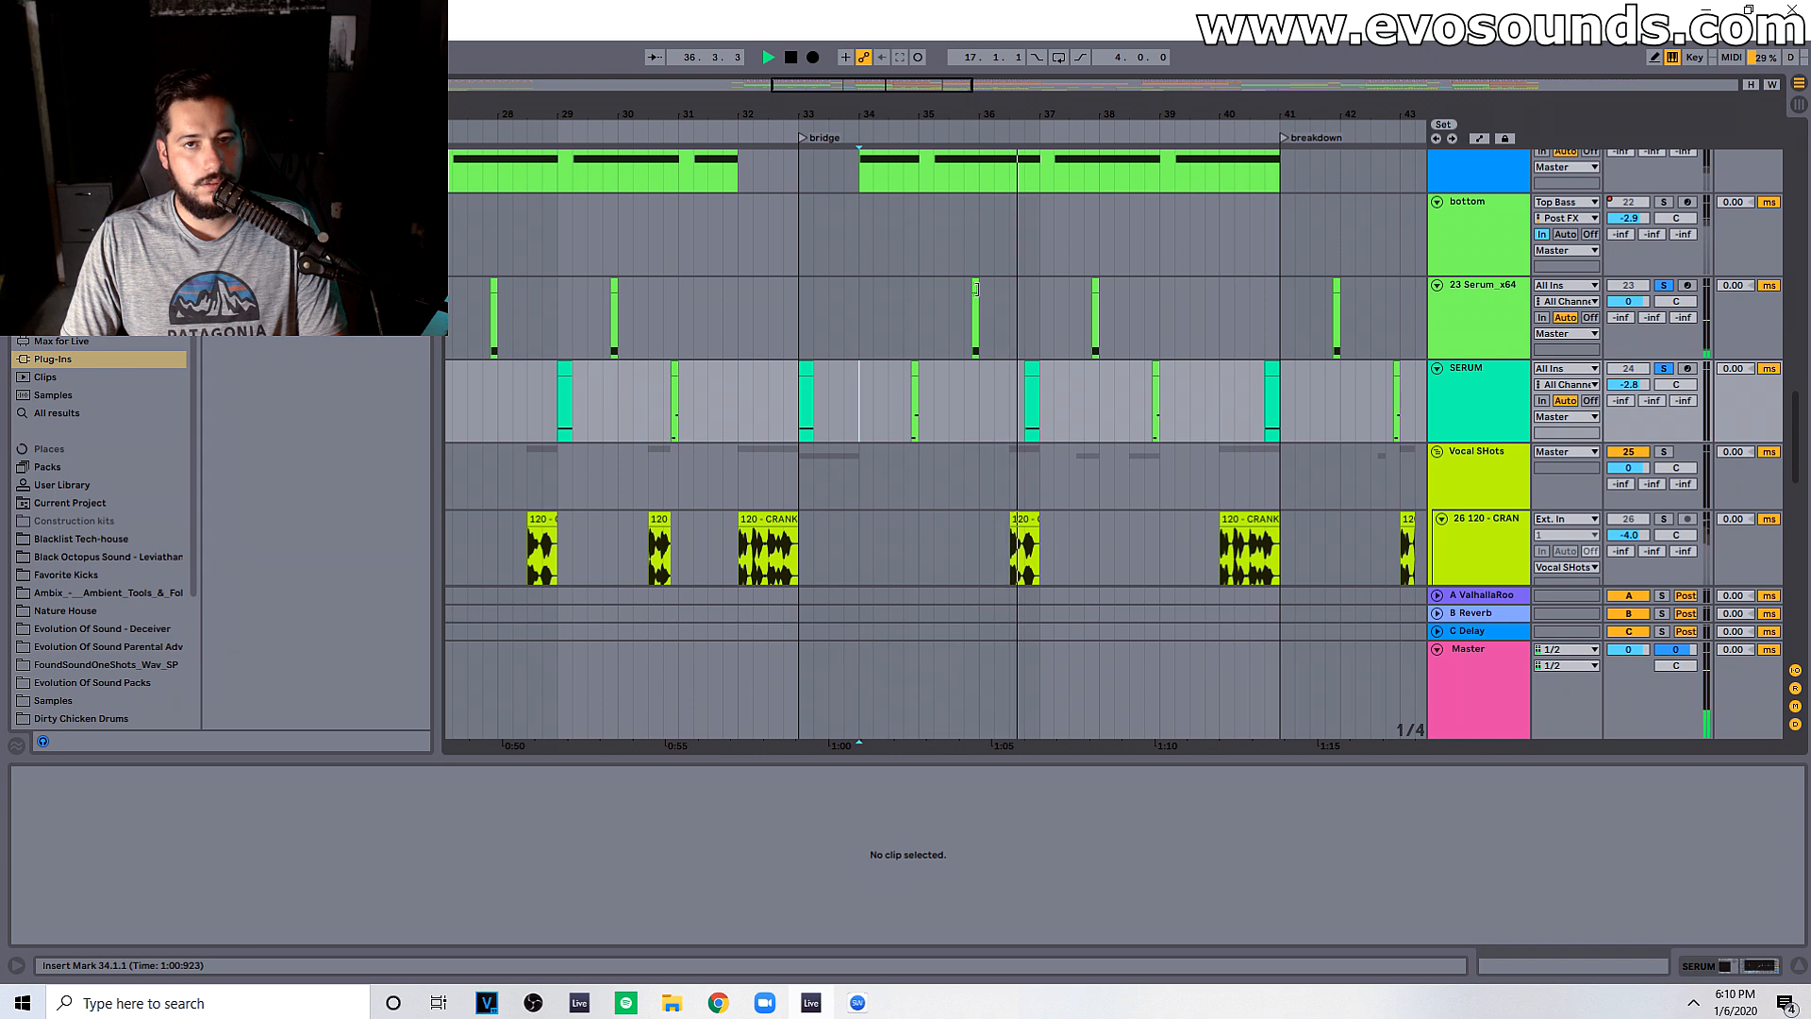
pyautogui.moveTo(941, 84); pyautogui.dragTo(870, 73)
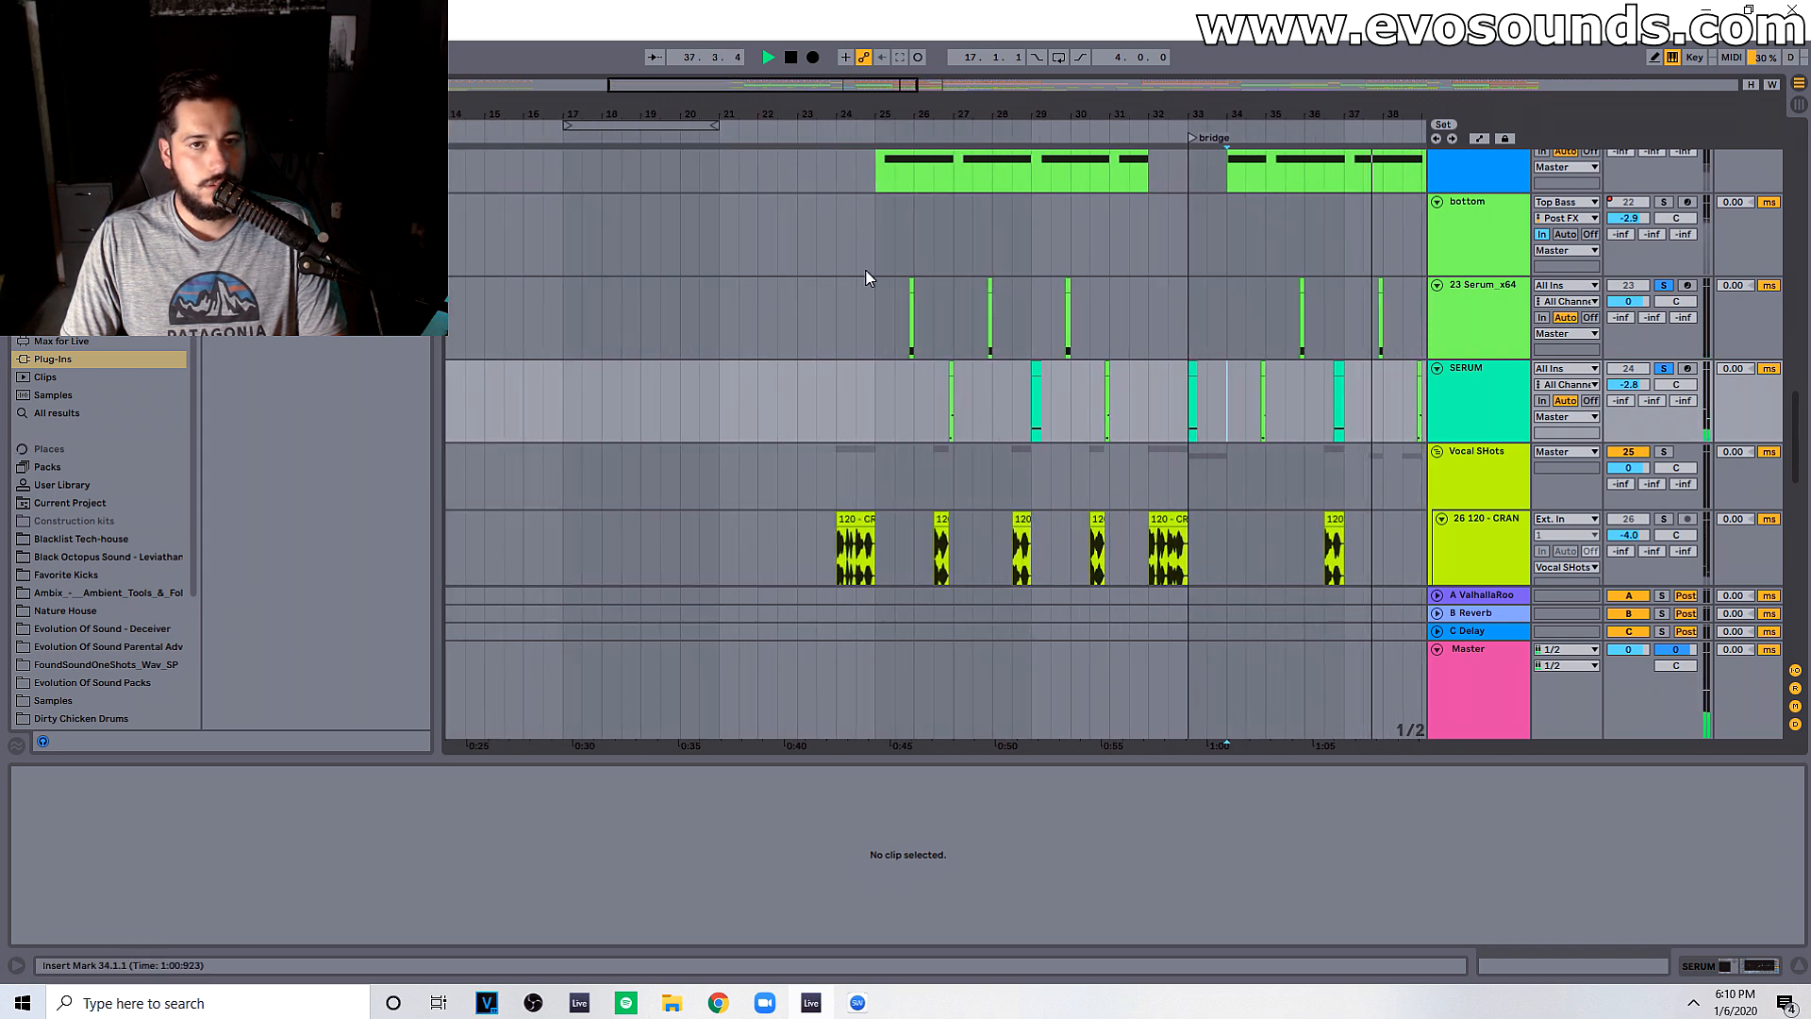
# Step: Audition the 14 Serum_x64 track at bar 25, copy its clips from bars 25–33 to bar 1 and play them
pyautogui.scroll(10, 877, 320)
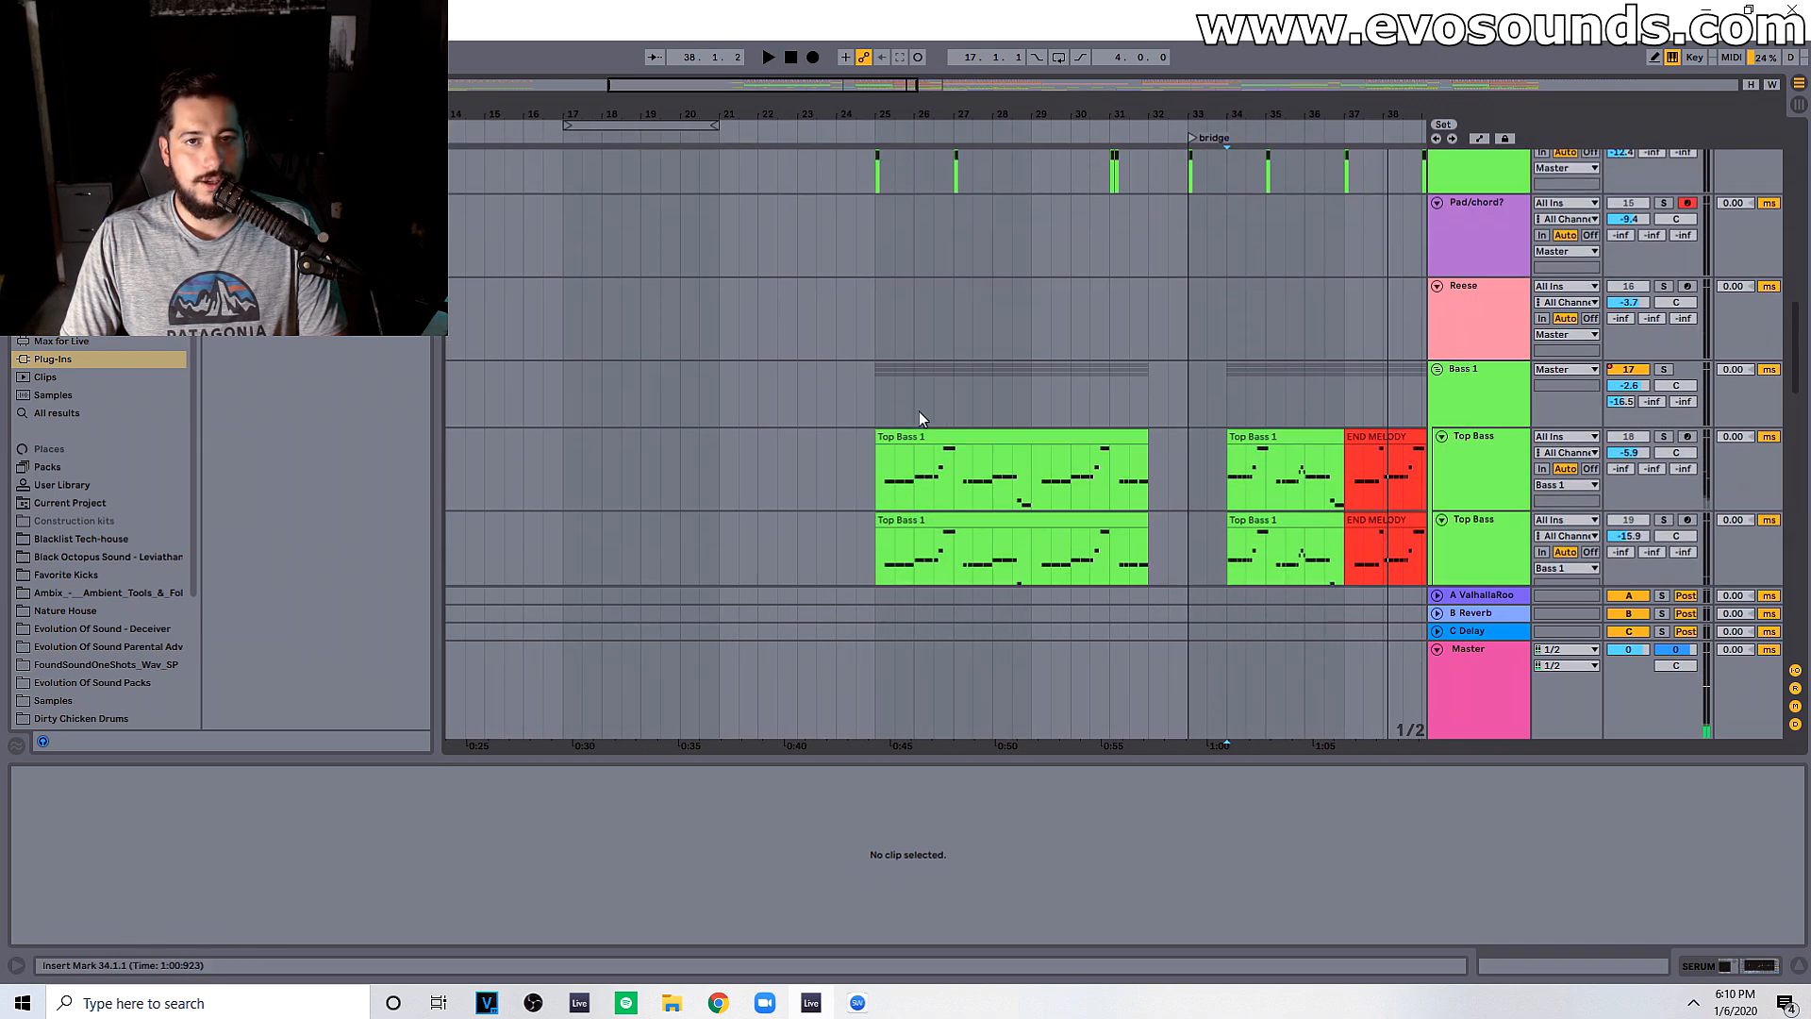
pyautogui.click(898, 330)
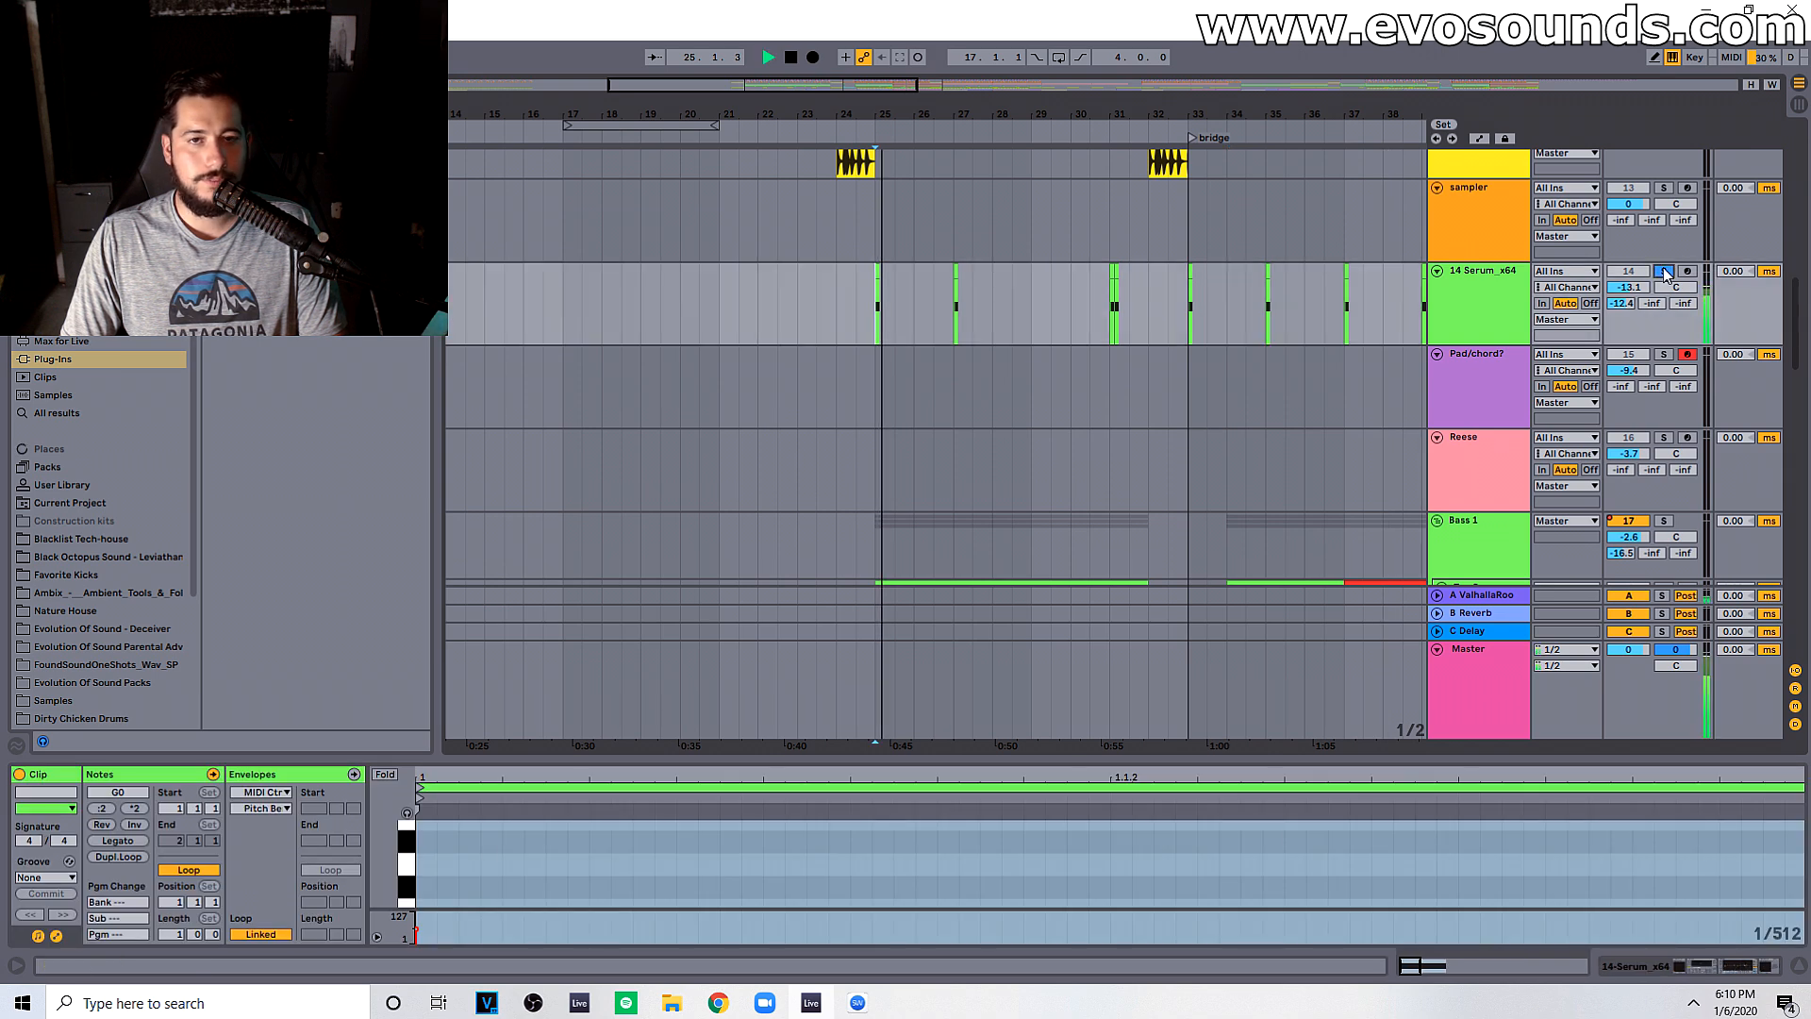
pyautogui.moveTo(877, 305); pyautogui.dragTo(1189, 315)
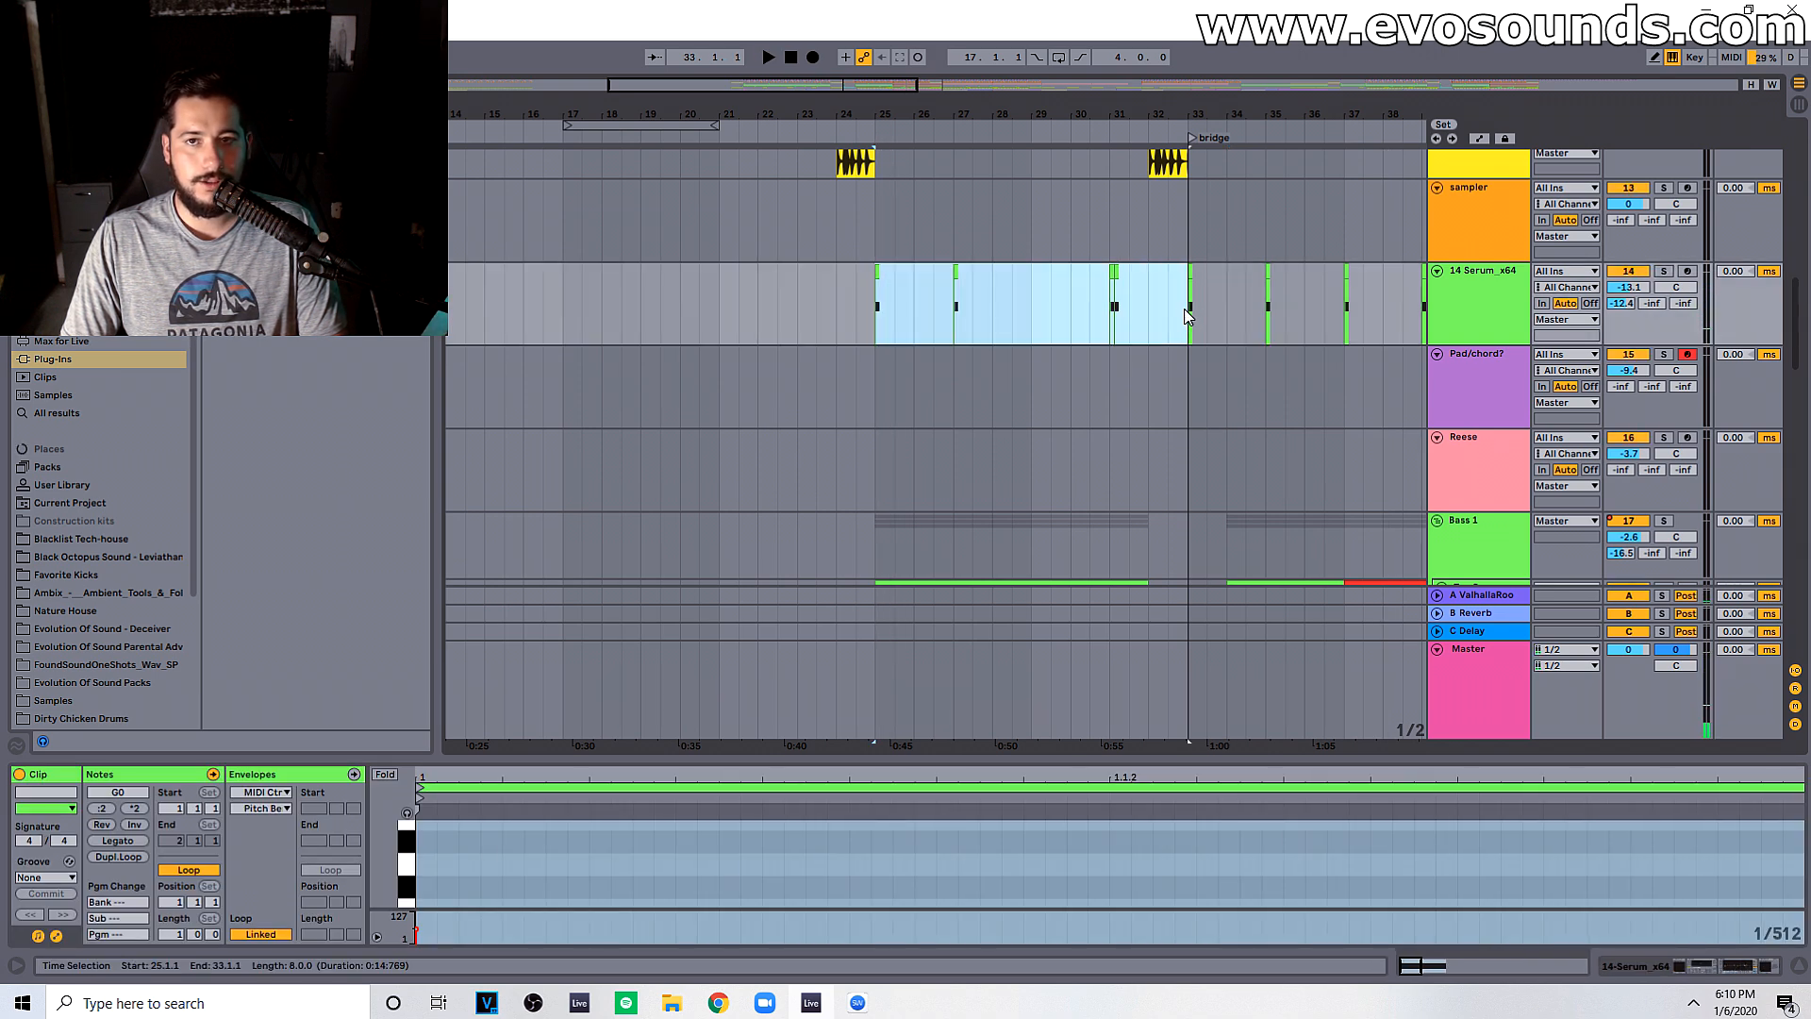
pyautogui.moveTo(634, 87); pyautogui.dragTo(468, 168)
pyautogui.click(450, 282)
pyautogui.hotkey('ctrl', 'v')
pyautogui.press('space')
# Step: Duplicate the 14 Serum_x64 clips from bars 1–5 into bars 5–9 while the intro plays
pyautogui.scroll(1, 539, 371)
pyautogui.scroll(-1, 543, 367)
pyautogui.click(526, 179)
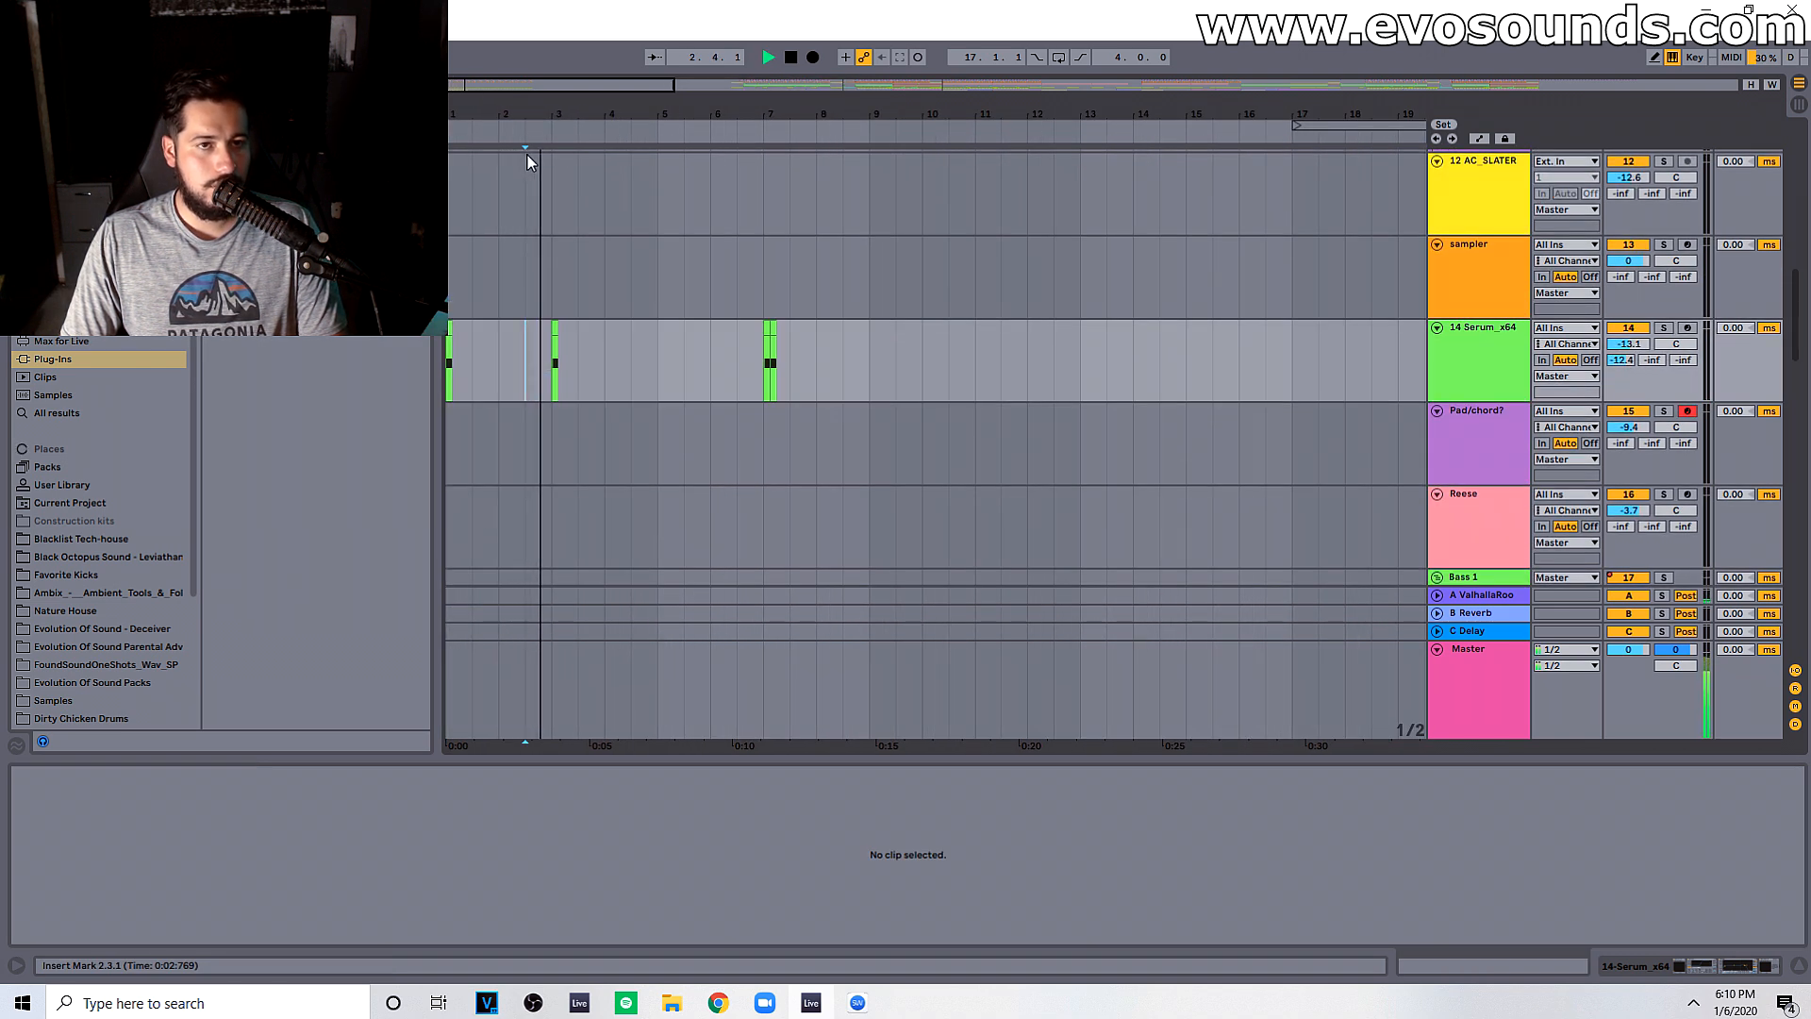
pyautogui.moveTo(483, 85); pyautogui.dragTo(483, 81)
pyautogui.scroll(1, 630, 392)
pyautogui.scroll(-1, 633, 379)
pyautogui.moveTo(636, 374); pyautogui.dragTo(449, 369)
pyautogui.hotkey('ctrl', 'd')
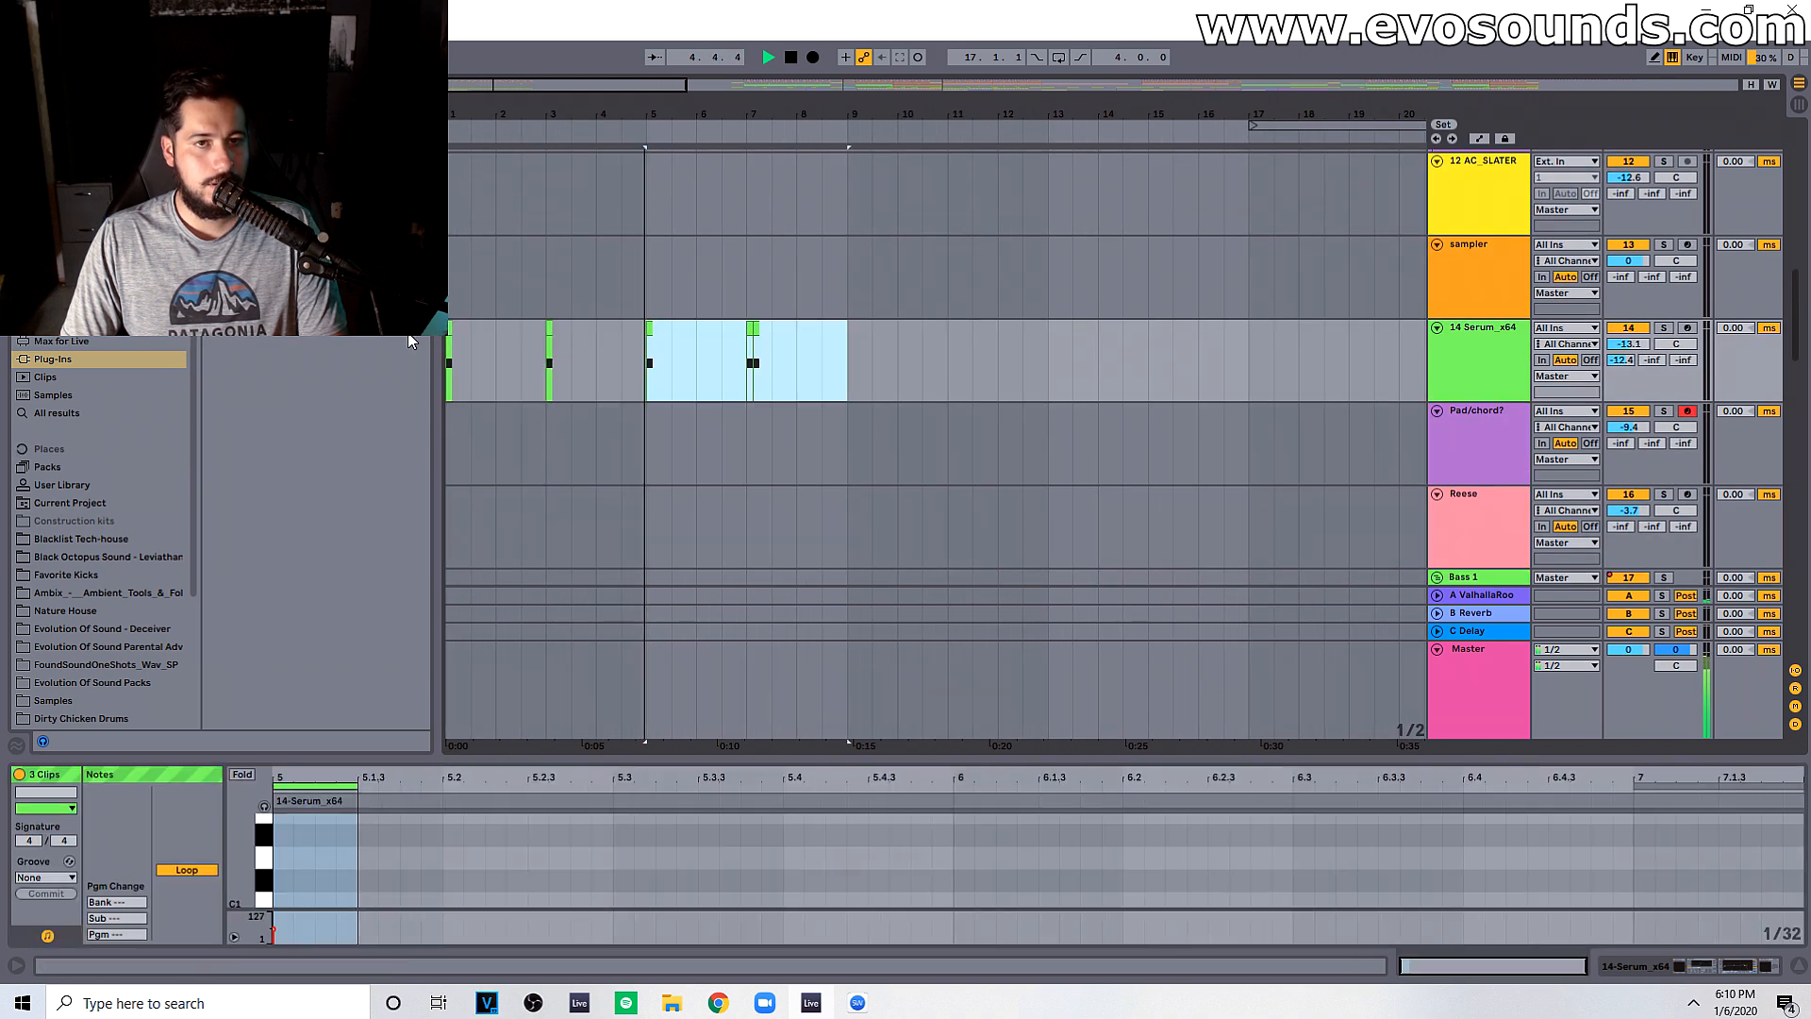
pyautogui.click(774, 346)
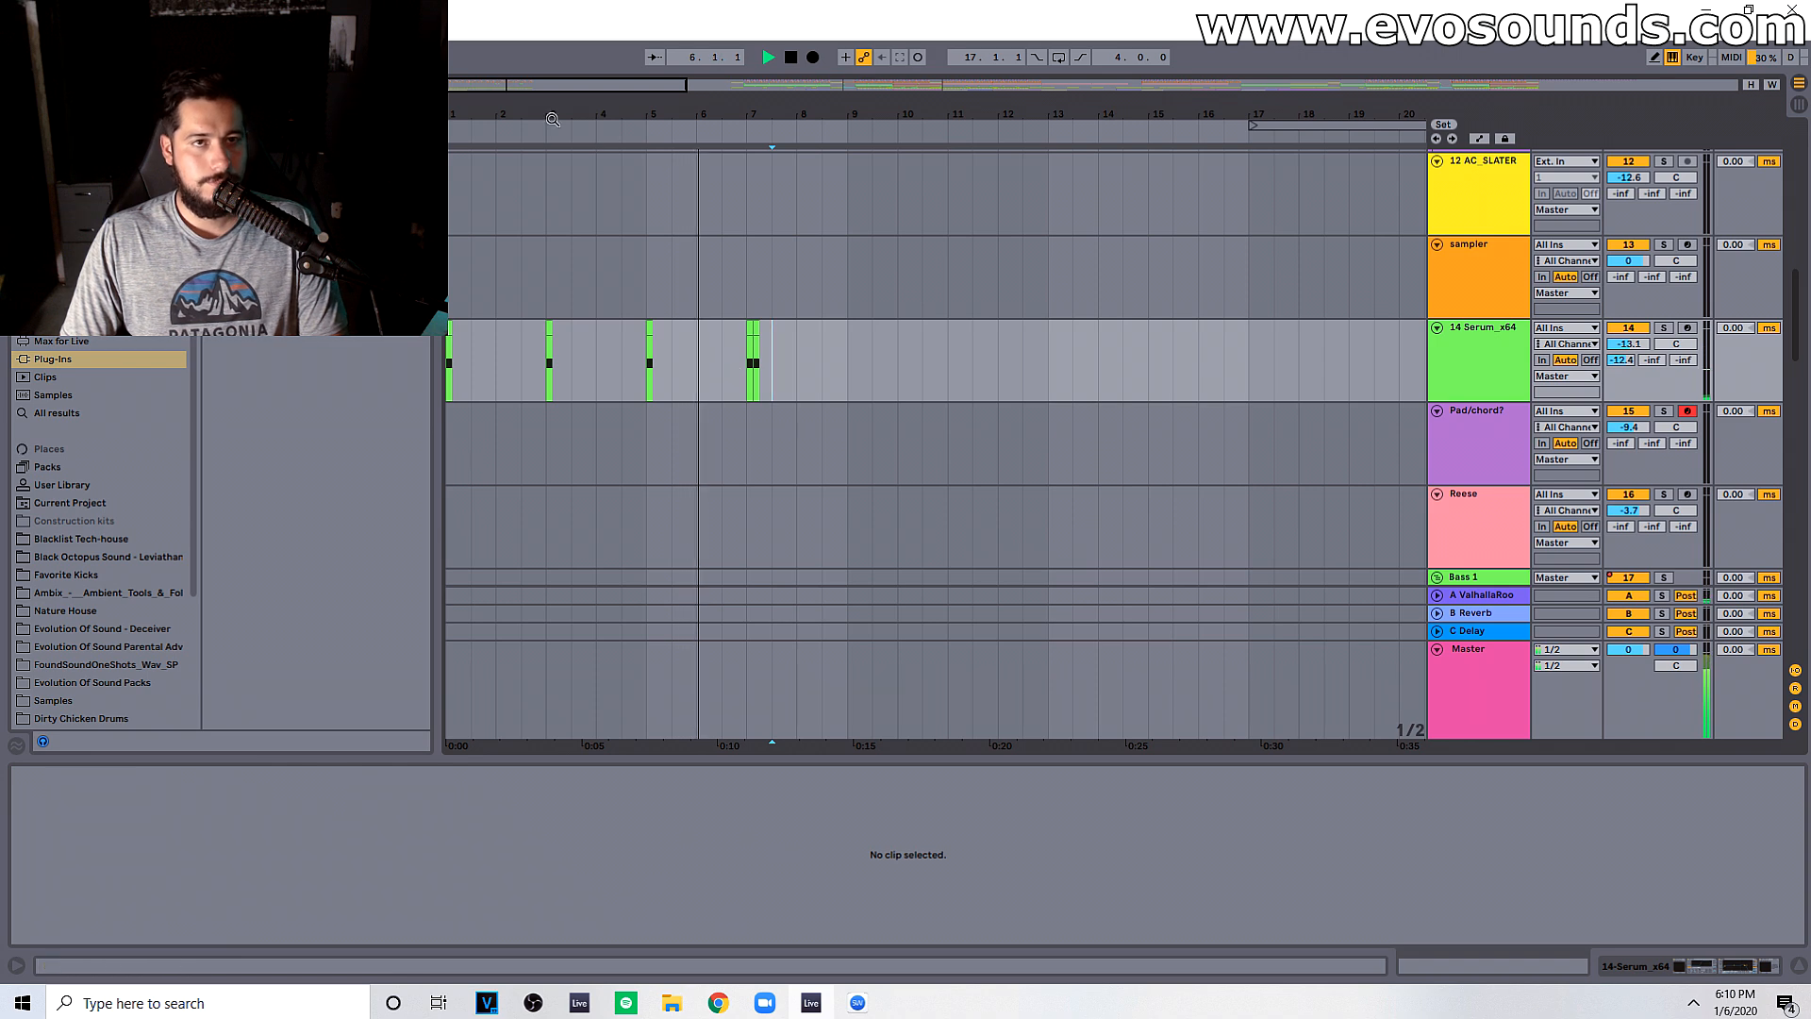
# Step: Delete the extra 14 Serum_x64 clip at 7.1.3 and stop playback
pyautogui.moveTo(553, 119); pyautogui.dragTo(683, 223)
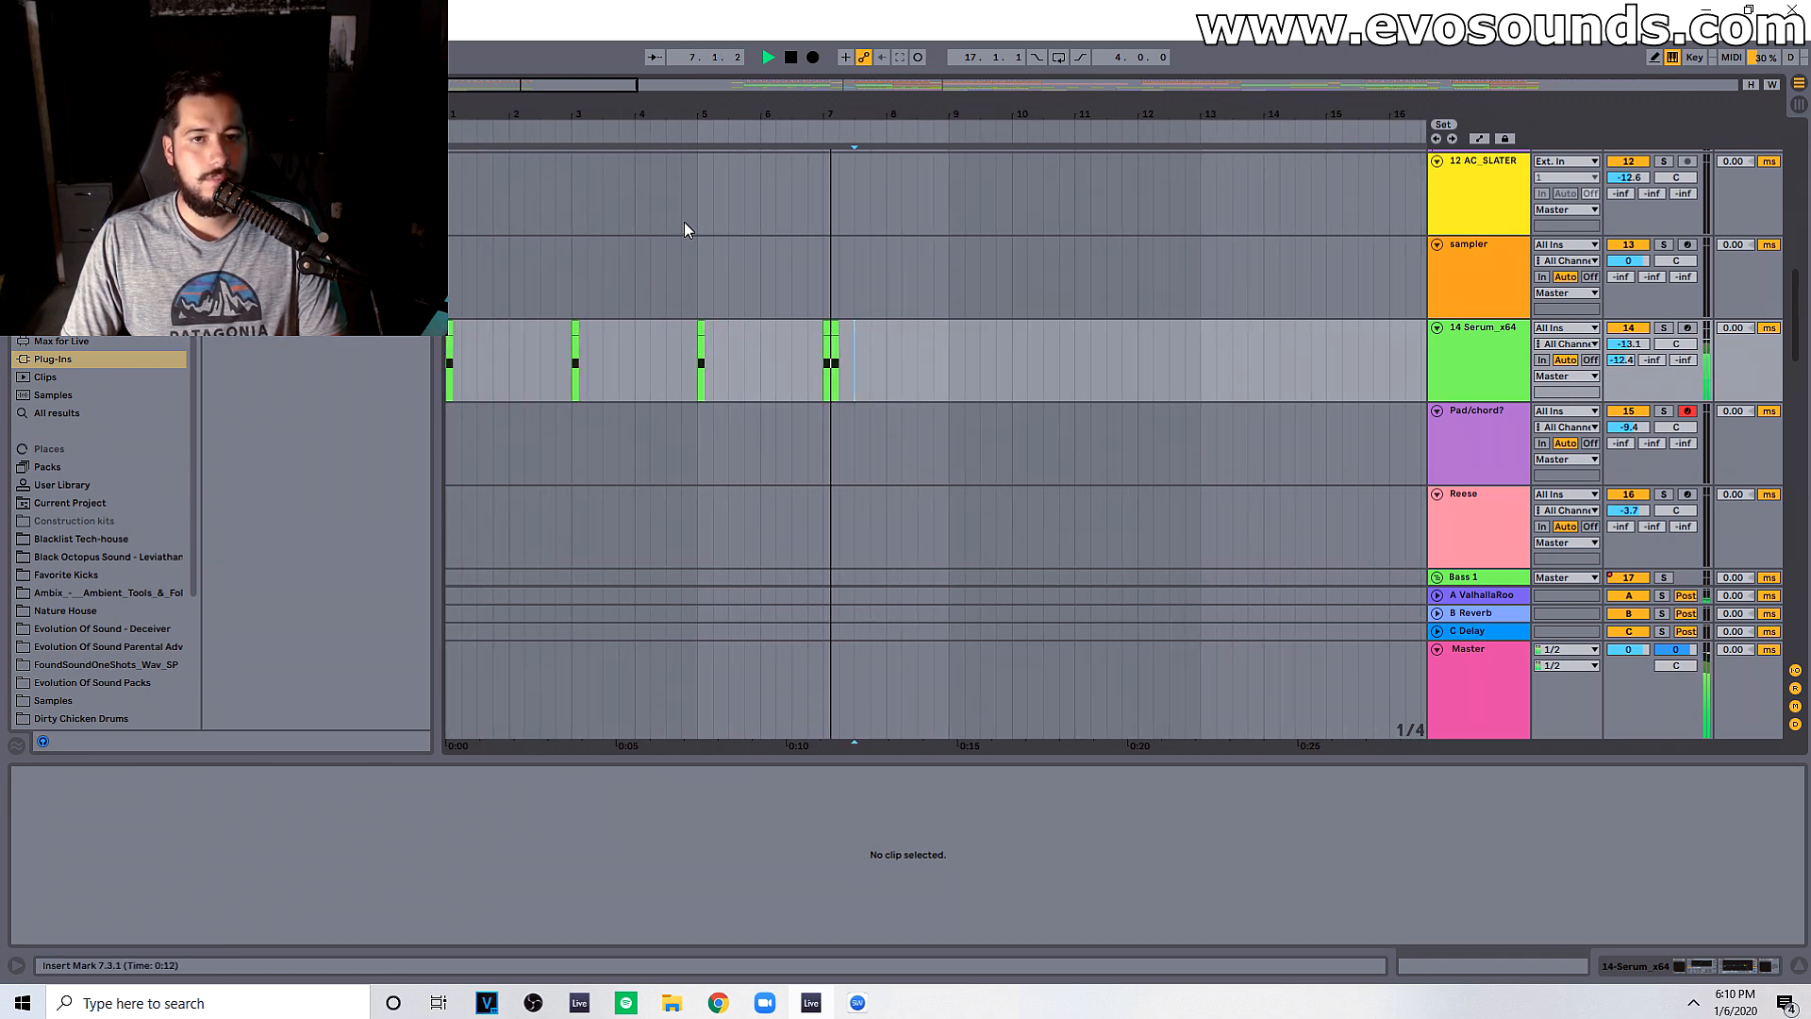
pyautogui.click(834, 330)
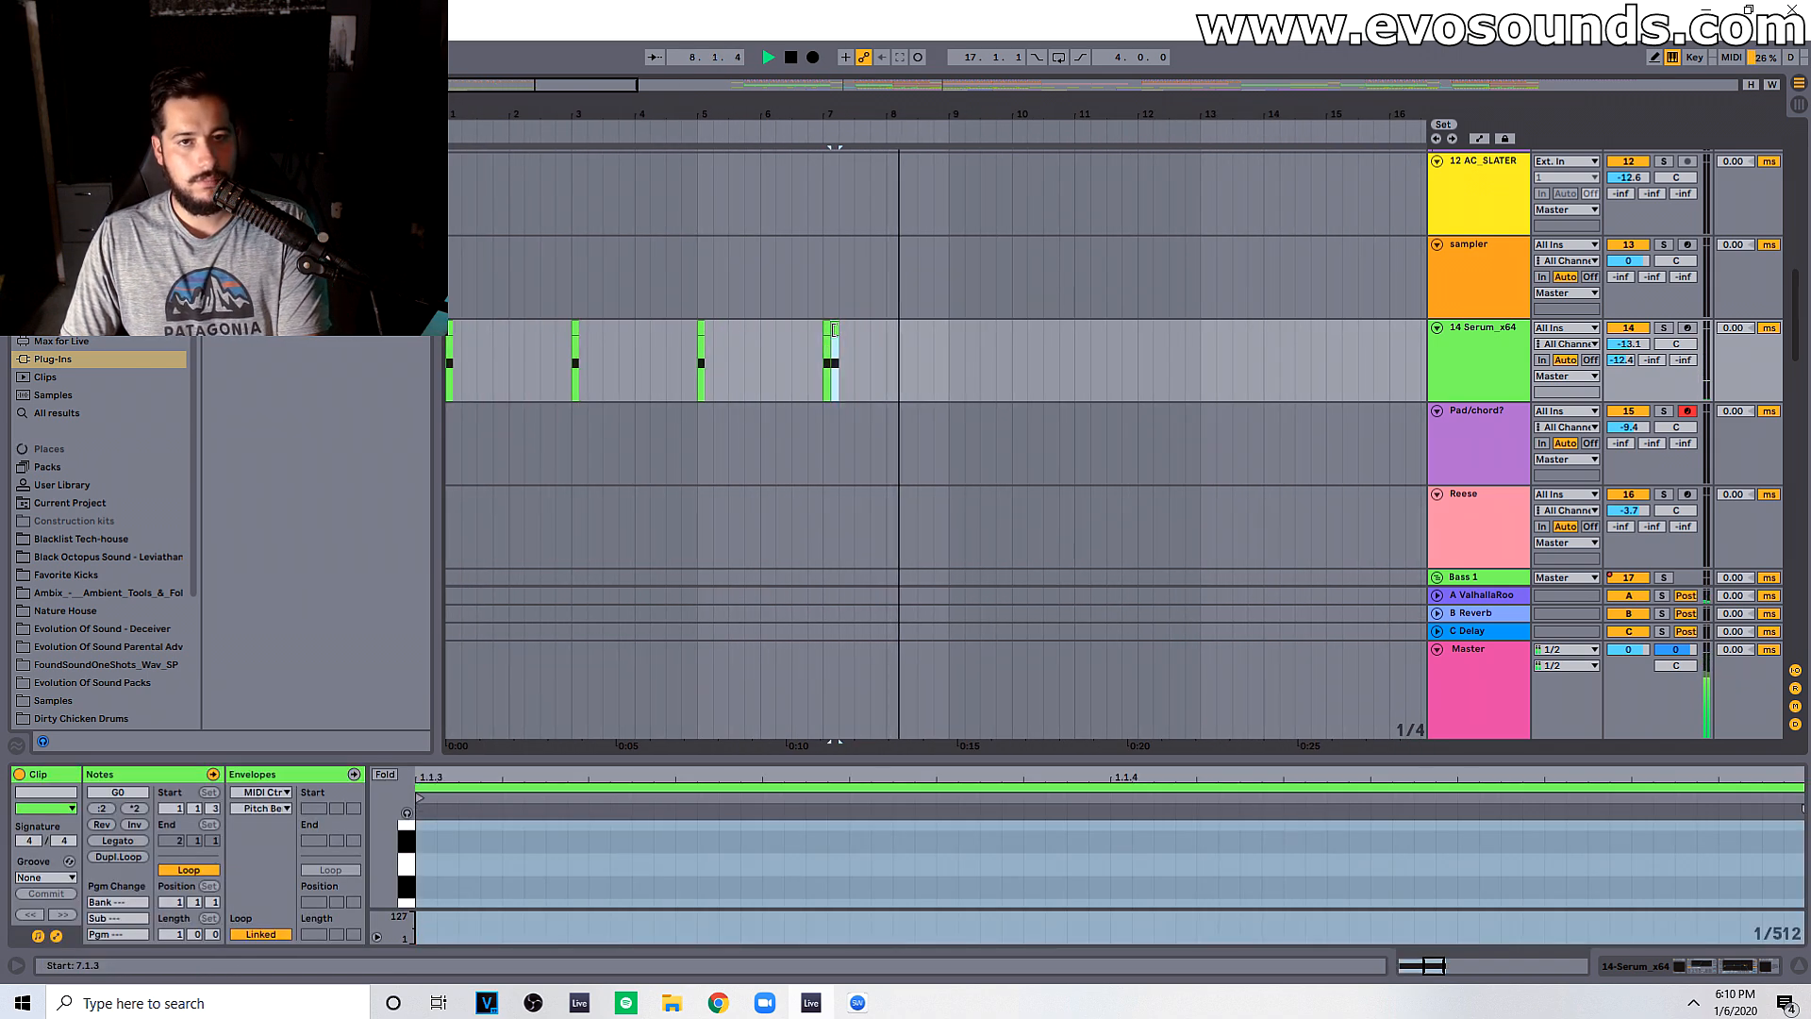
pyautogui.press('Delete')
pyautogui.scroll(-1, 818, 385)
pyautogui.press('space')
# Step: Duplicate the clap and other intro drum clips from bars 1–9 into bars 9–17
pyautogui.scroll(1, 818, 385)
pyautogui.scroll(8, 816, 434)
pyautogui.moveTo(804, 497); pyautogui.dragTo(447, 283)
pyautogui.hotkey('ctrl', 'd')
pyautogui.scroll(-1, 841, 238)
pyautogui.scroll(3, 1131, 244)
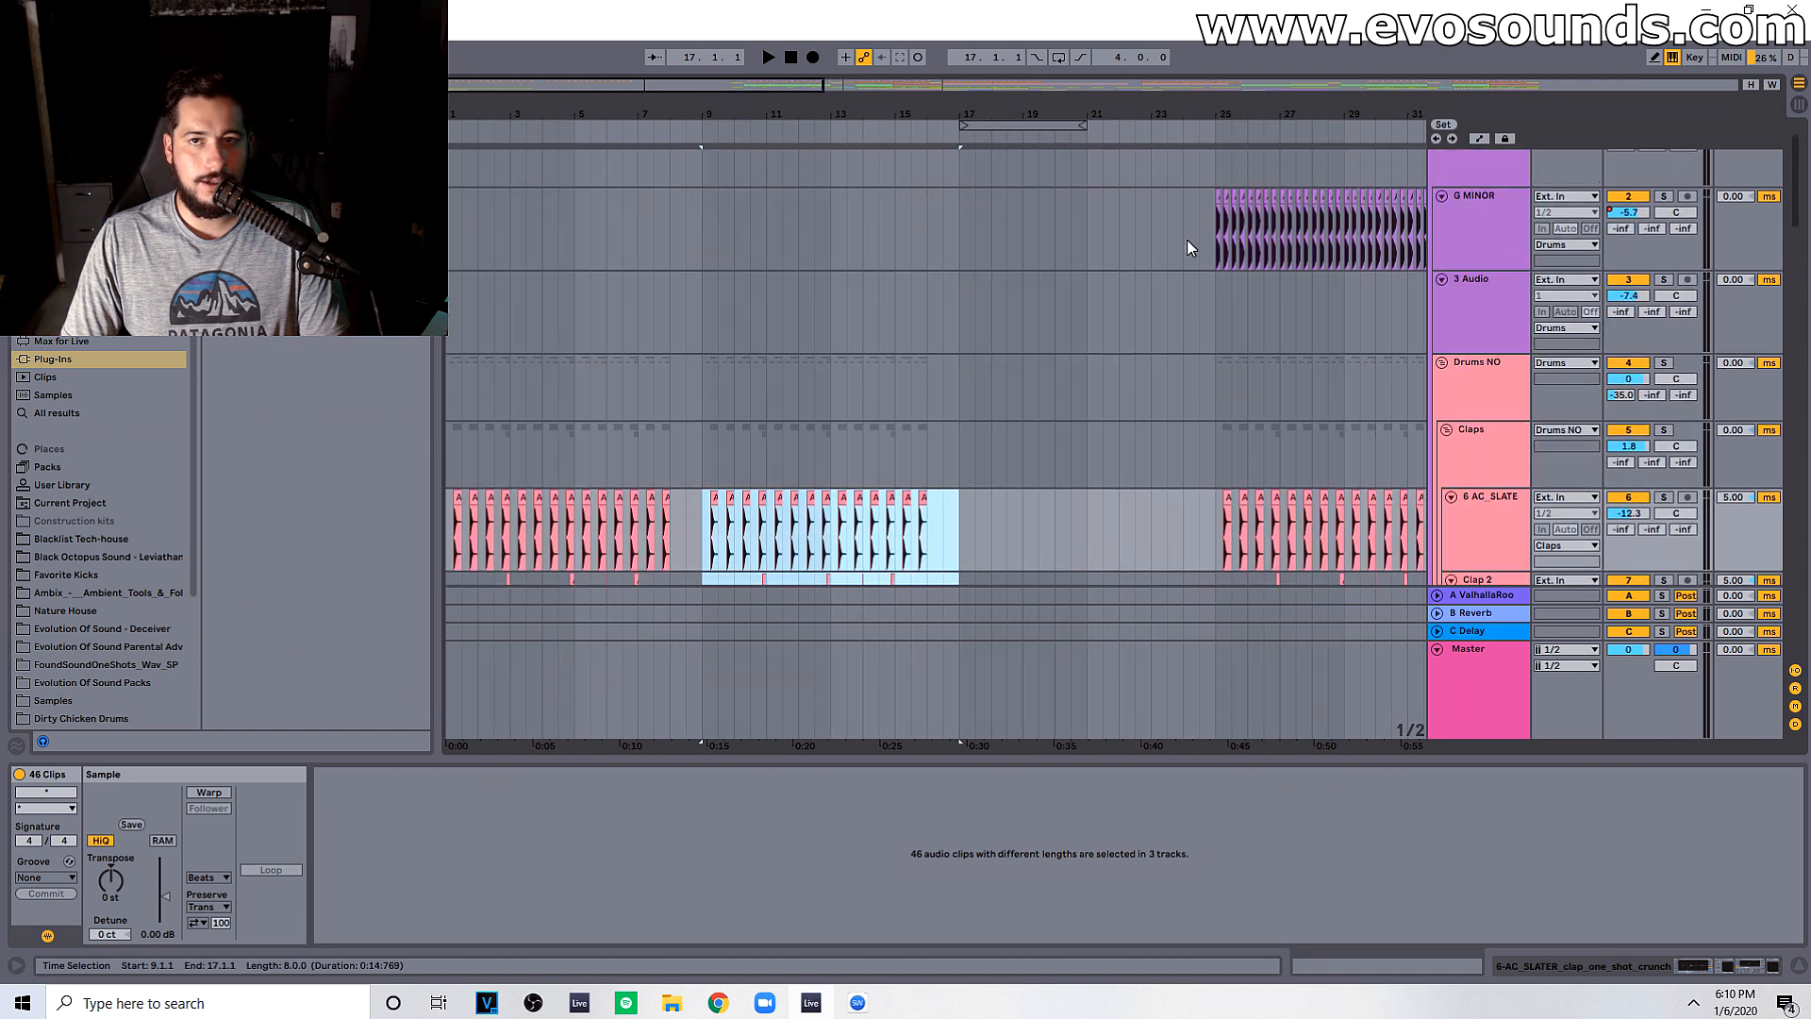
# Step: Copy the kick clips from bars 25–29 on the G MINOR track to bar 9 and duplicate them into bars 13–17
pyautogui.moveTo(1215, 217); pyautogui.dragTo(1342, 215)
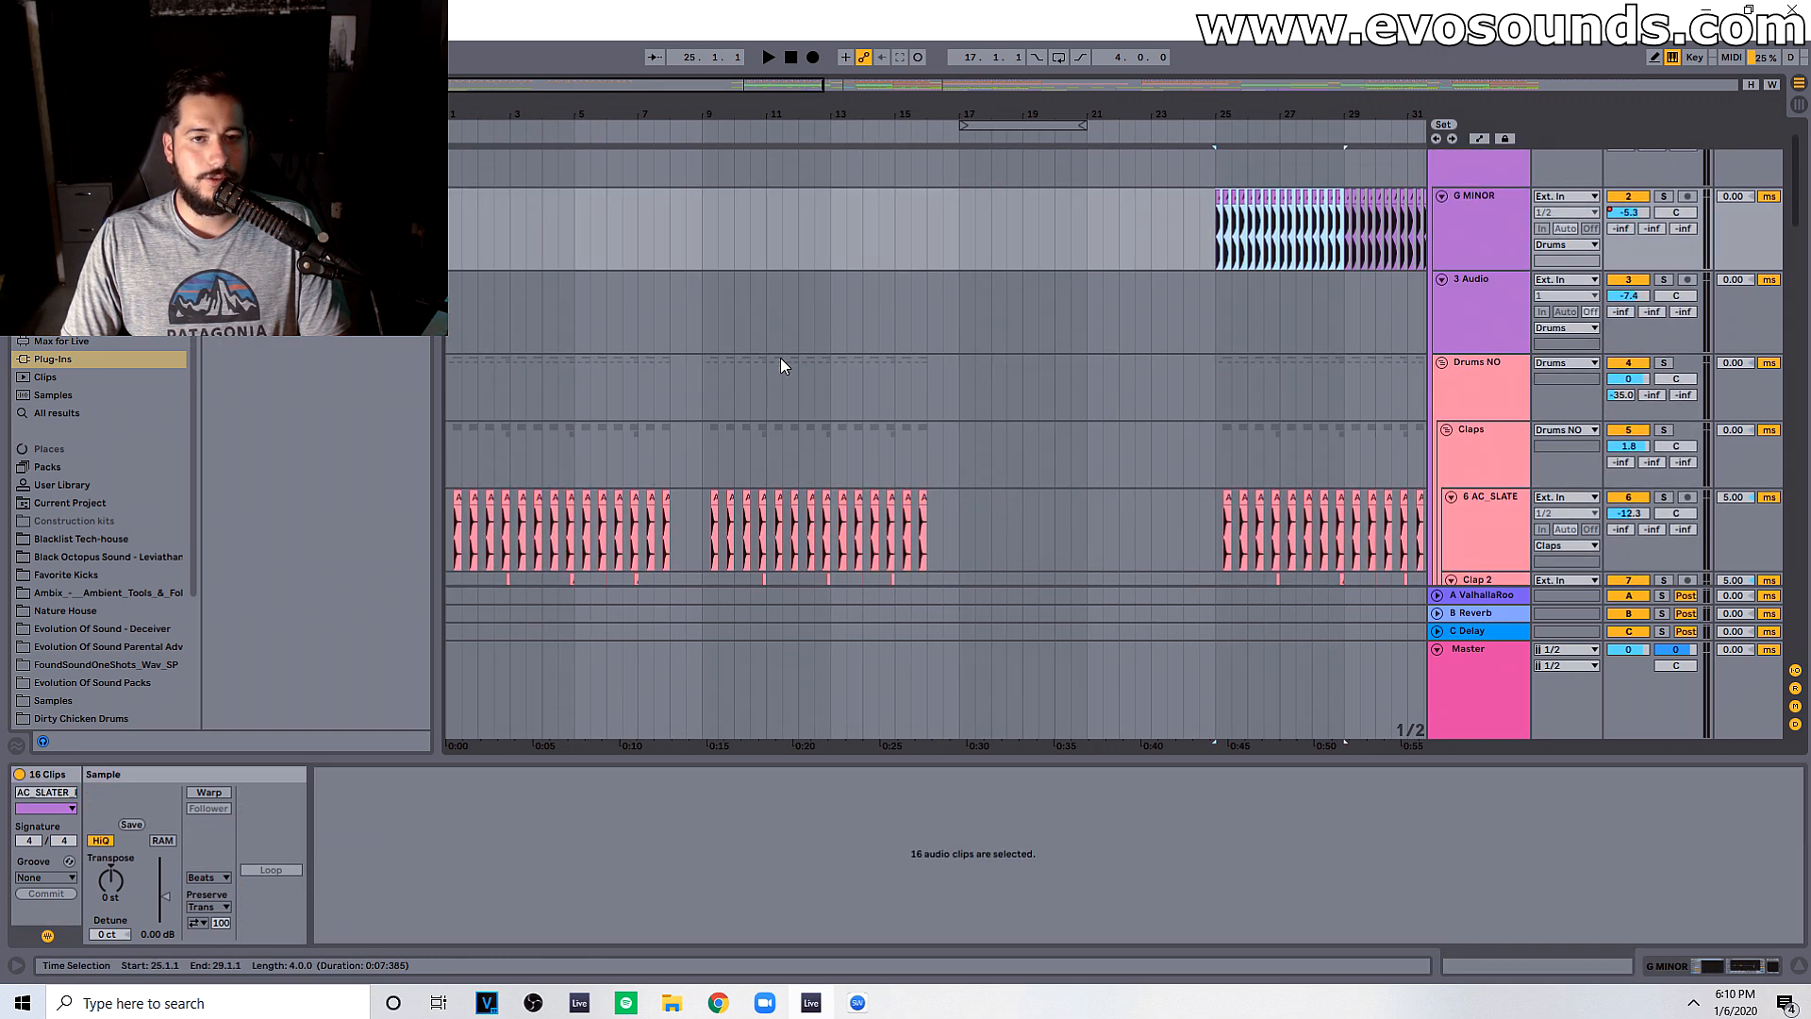
pyautogui.click(700, 234)
pyautogui.hotkey('ctrl', 'v')
pyautogui.press('space')
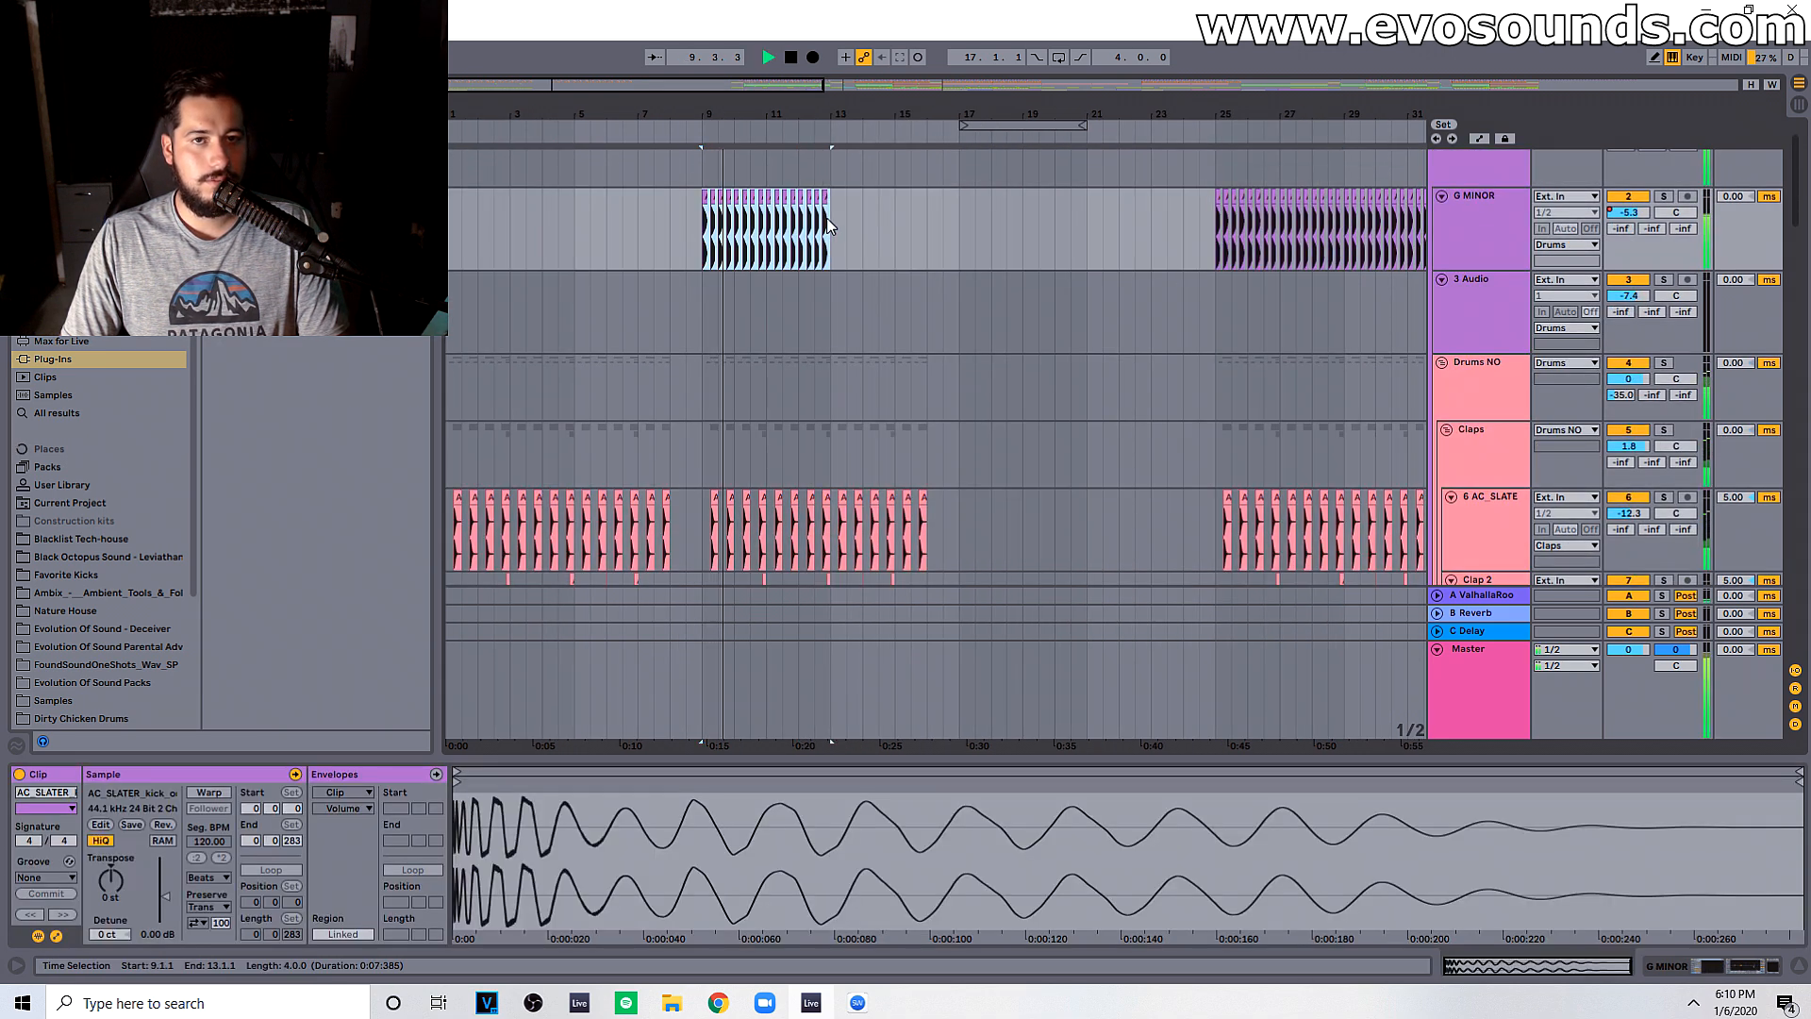
pyautogui.hotkey('ctrl', 'd')
pyautogui.press('space')
# Step: Extend the atmo level vocal chops up to bar 9, then duplicate them into bars 9–17 and play the result
pyautogui.scroll(-15, 615, 540)
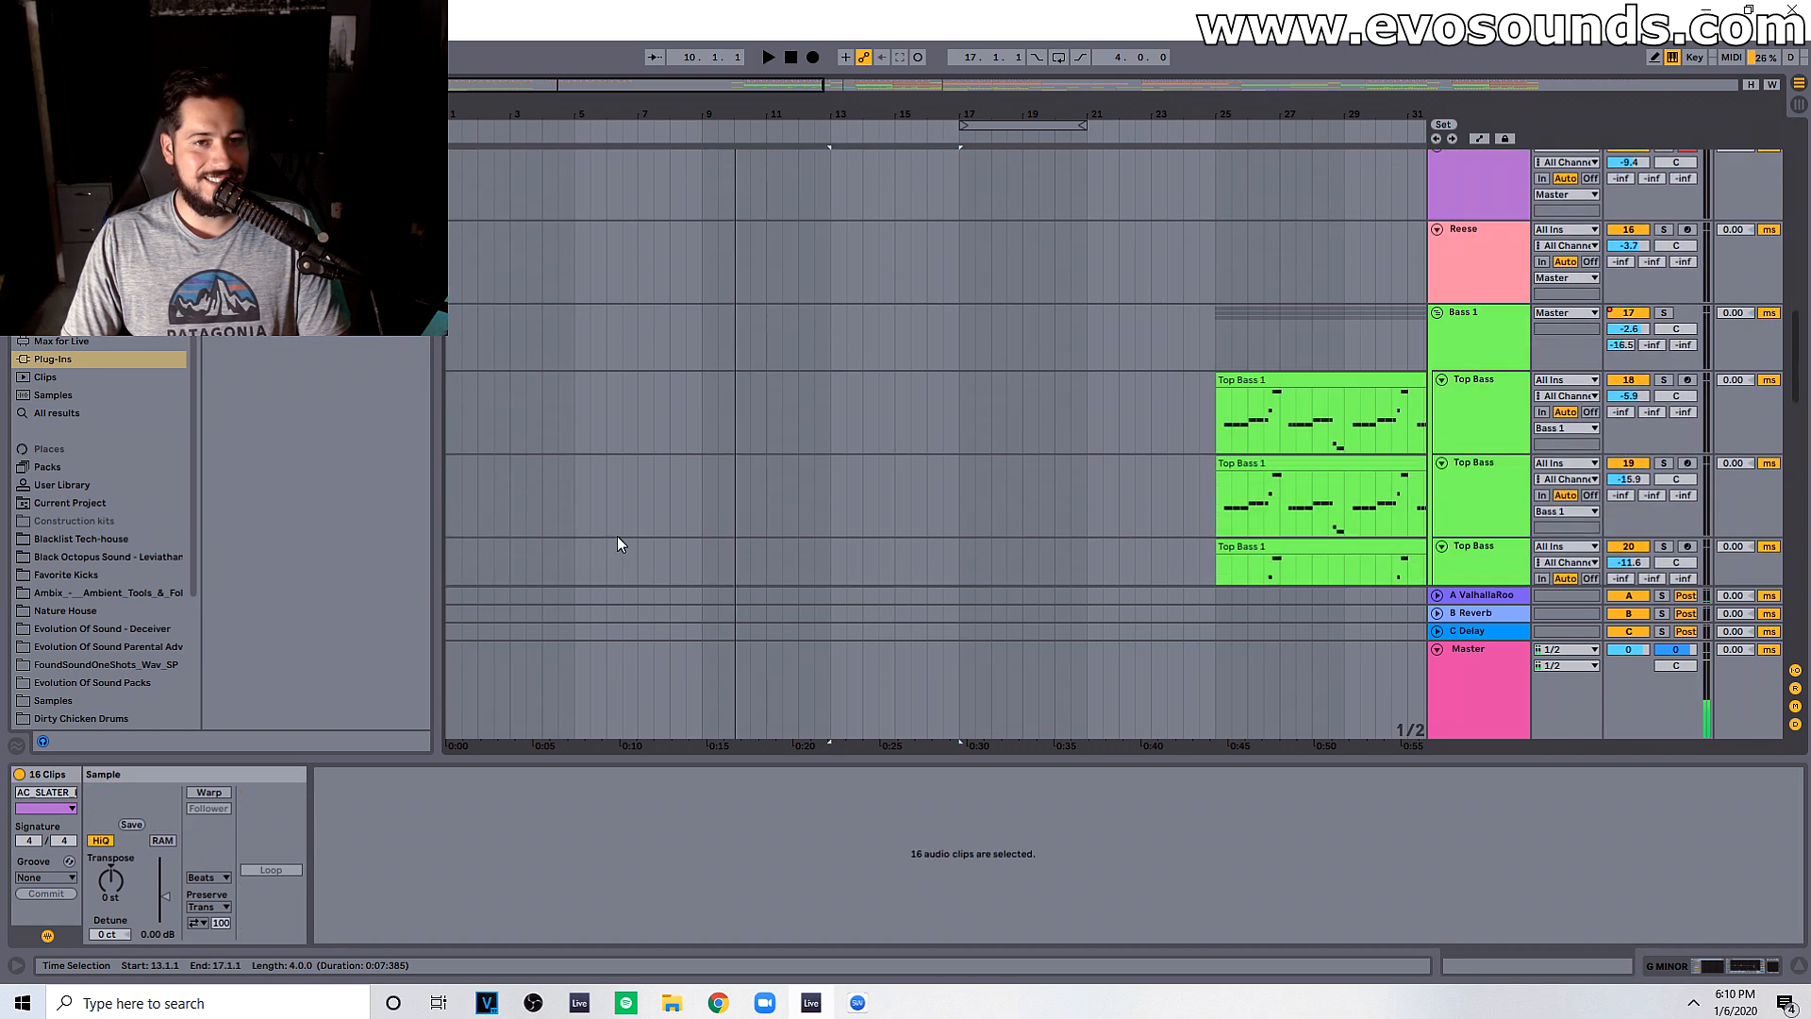
pyautogui.scroll(-10, 619, 535)
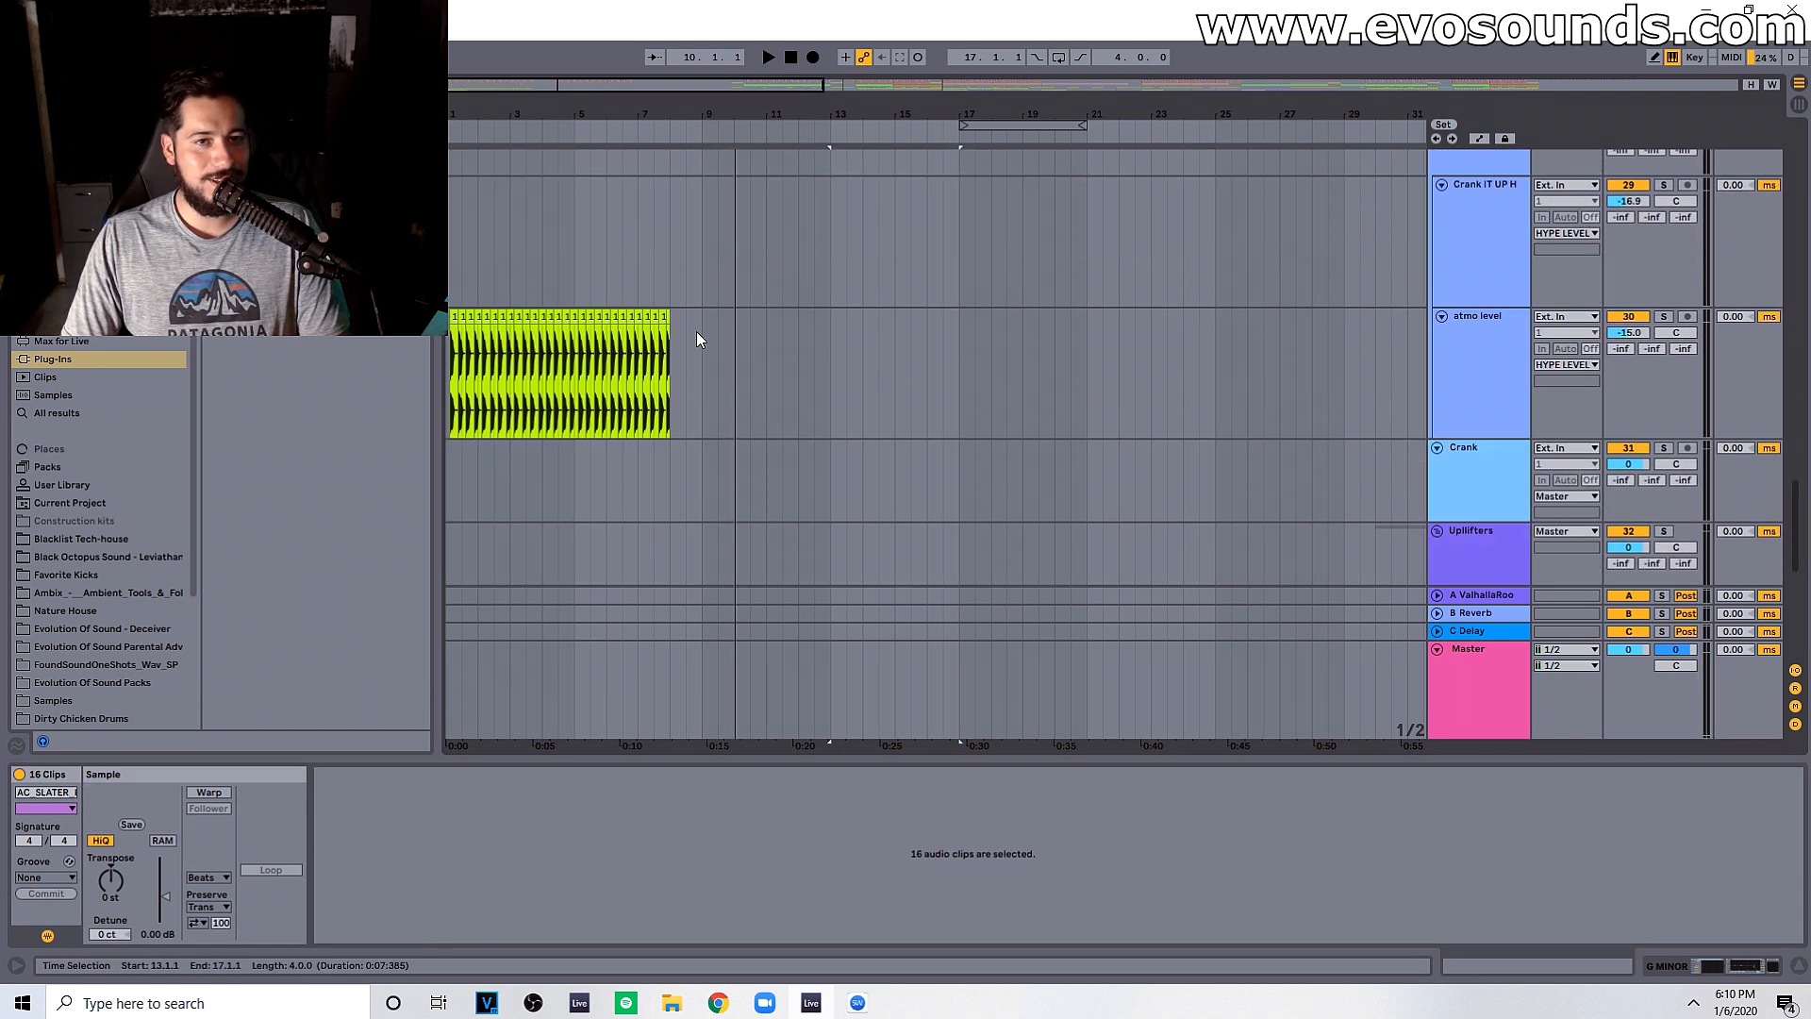
pyautogui.click(698, 331)
pyautogui.moveTo(673, 331); pyautogui.dragTo(459, 329)
pyautogui.hotkey('ctrl', 'd')
pyautogui.press('space')
pyautogui.hotkey('ctrl', 'd')
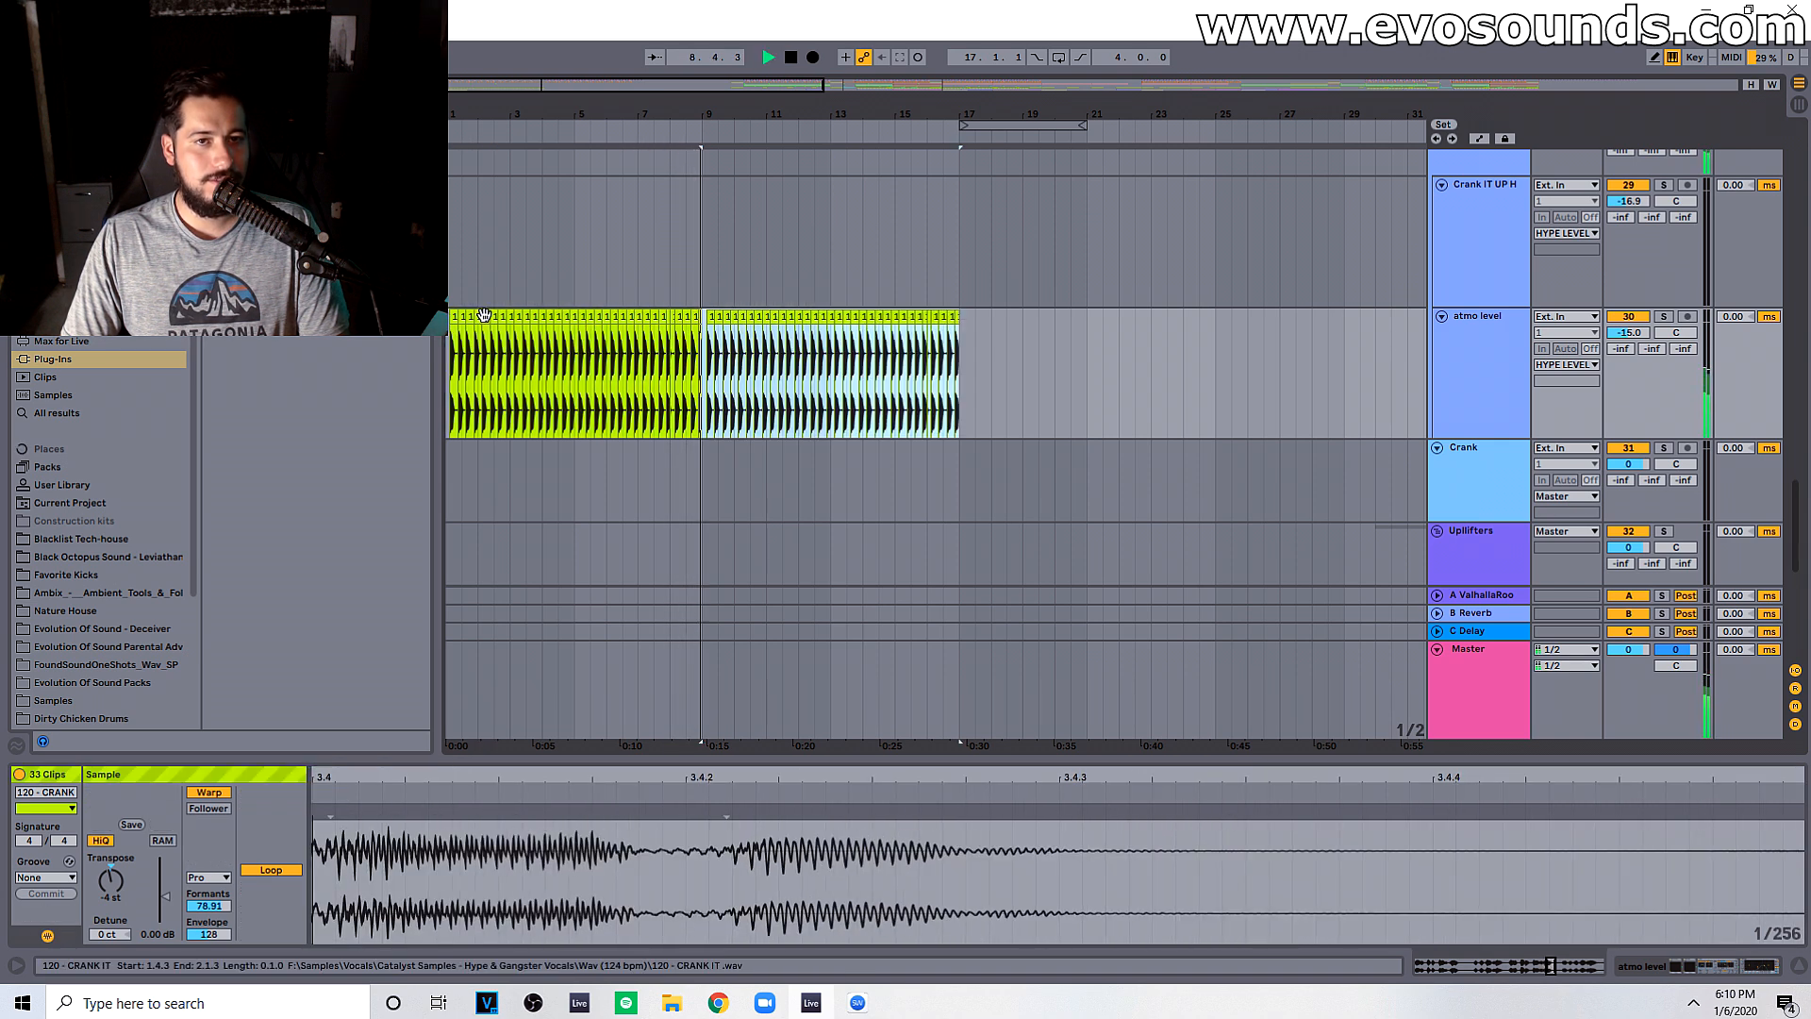
pyautogui.scroll(-2, 622, 283)
pyautogui.scroll(2, 592, 466)
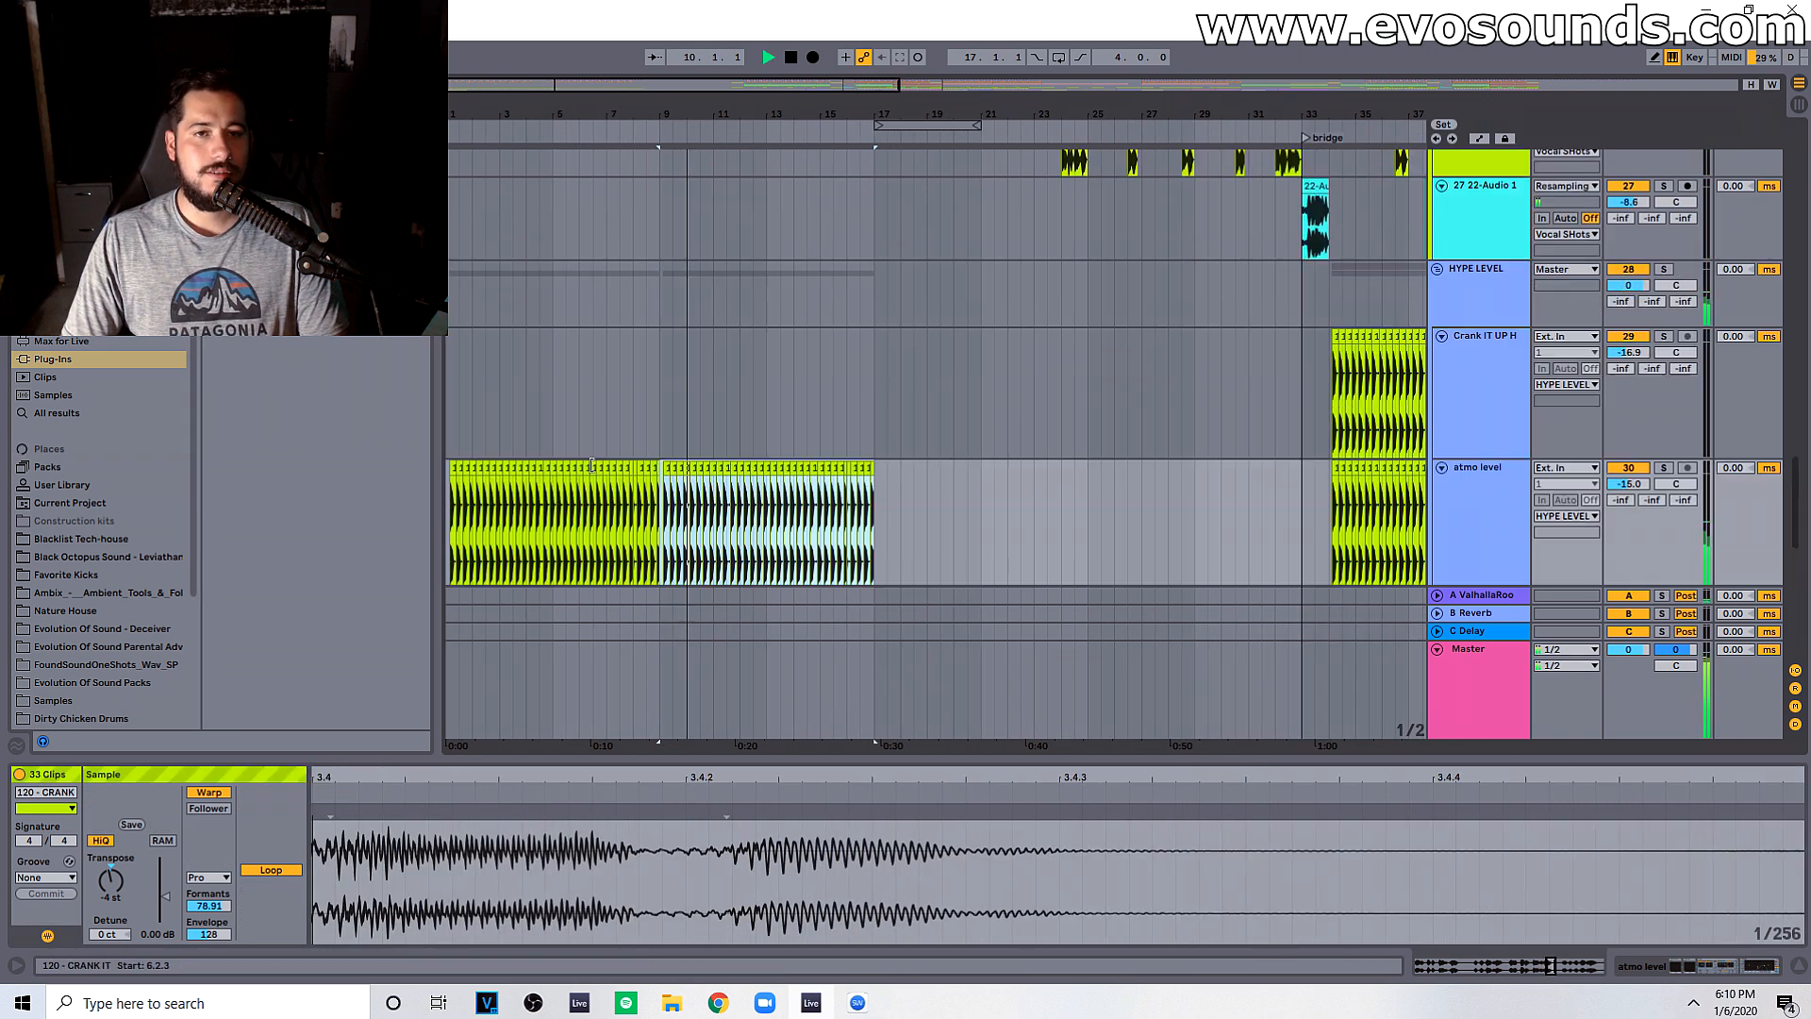
# Step: Duplicate the 14 Serum_x64 clips from bars 1–9 into bars 9–17 and play from bar 9
pyautogui.scroll(10, 641, 500)
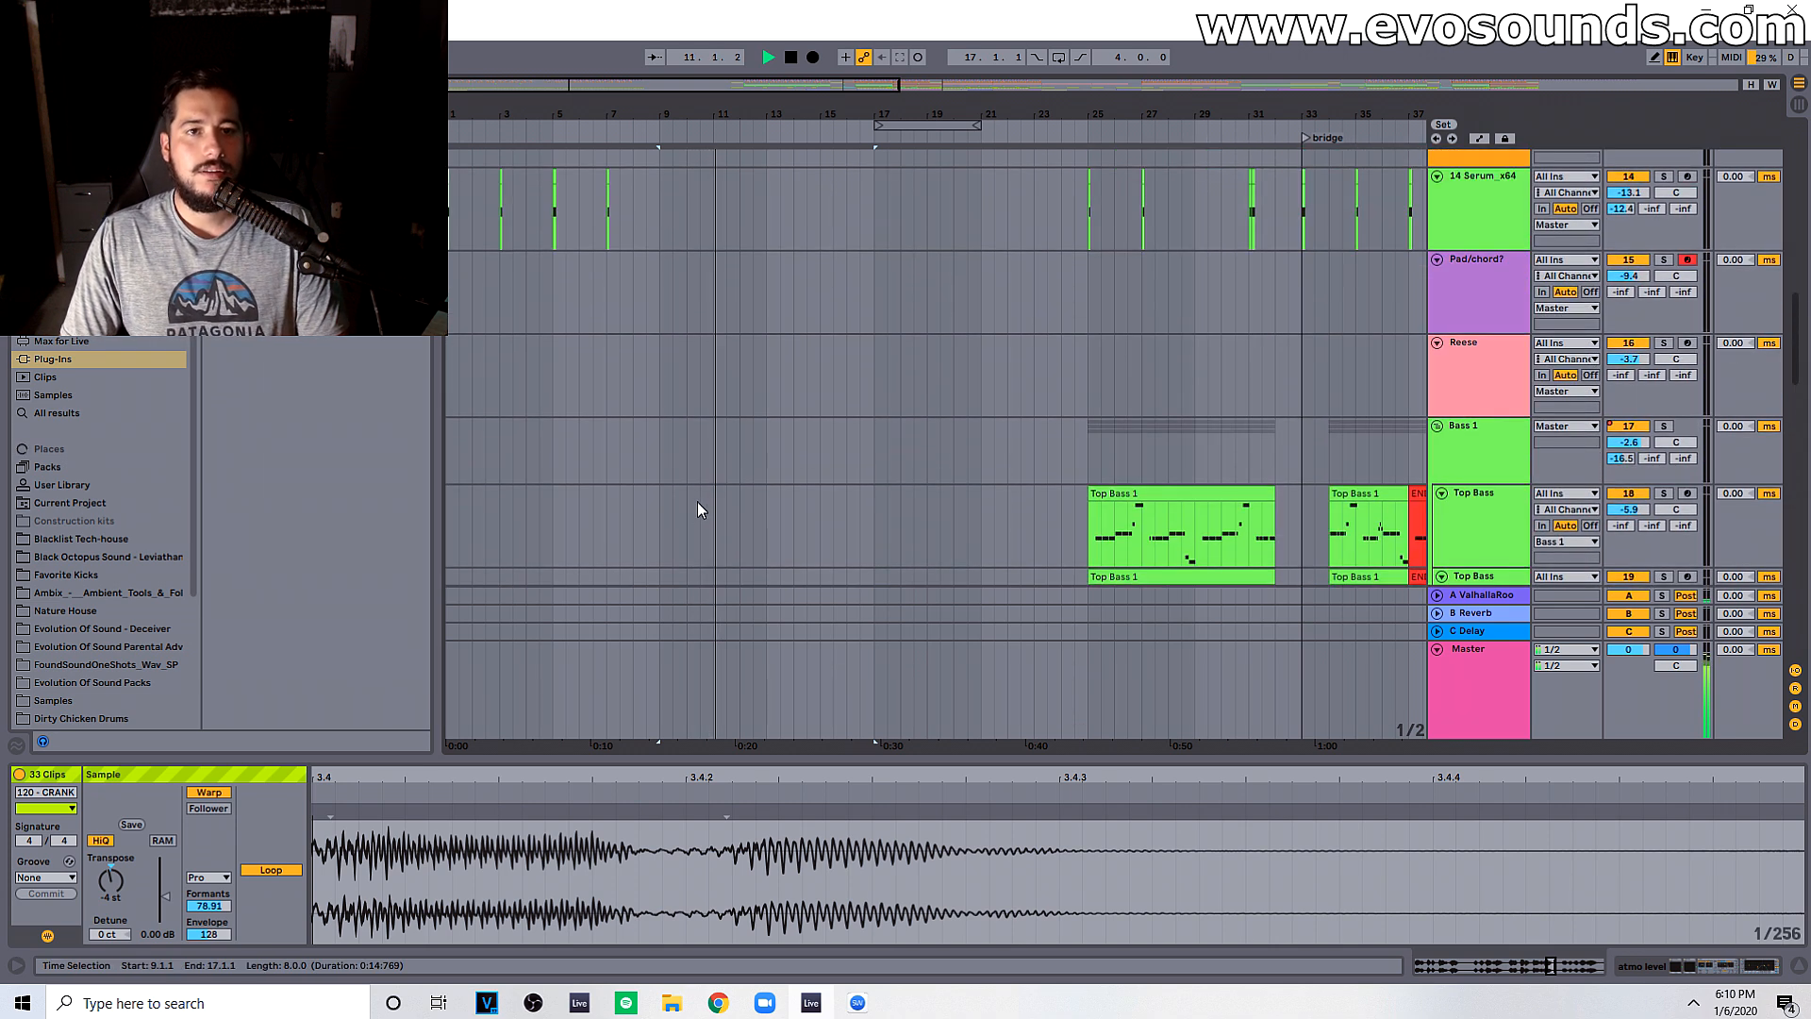
pyautogui.scroll(4, 702, 507)
pyautogui.scroll(-2, 703, 507)
pyautogui.press('space')
pyautogui.moveTo(654, 406); pyautogui.dragTo(440, 406)
pyautogui.hotkey('ctrl', 'd')
pyautogui.press('space')
# Step: Copy the bar 24 CRANK IT vocal shot to bar 8 on the same track and play it
pyautogui.scroll(-12, 807, 416)
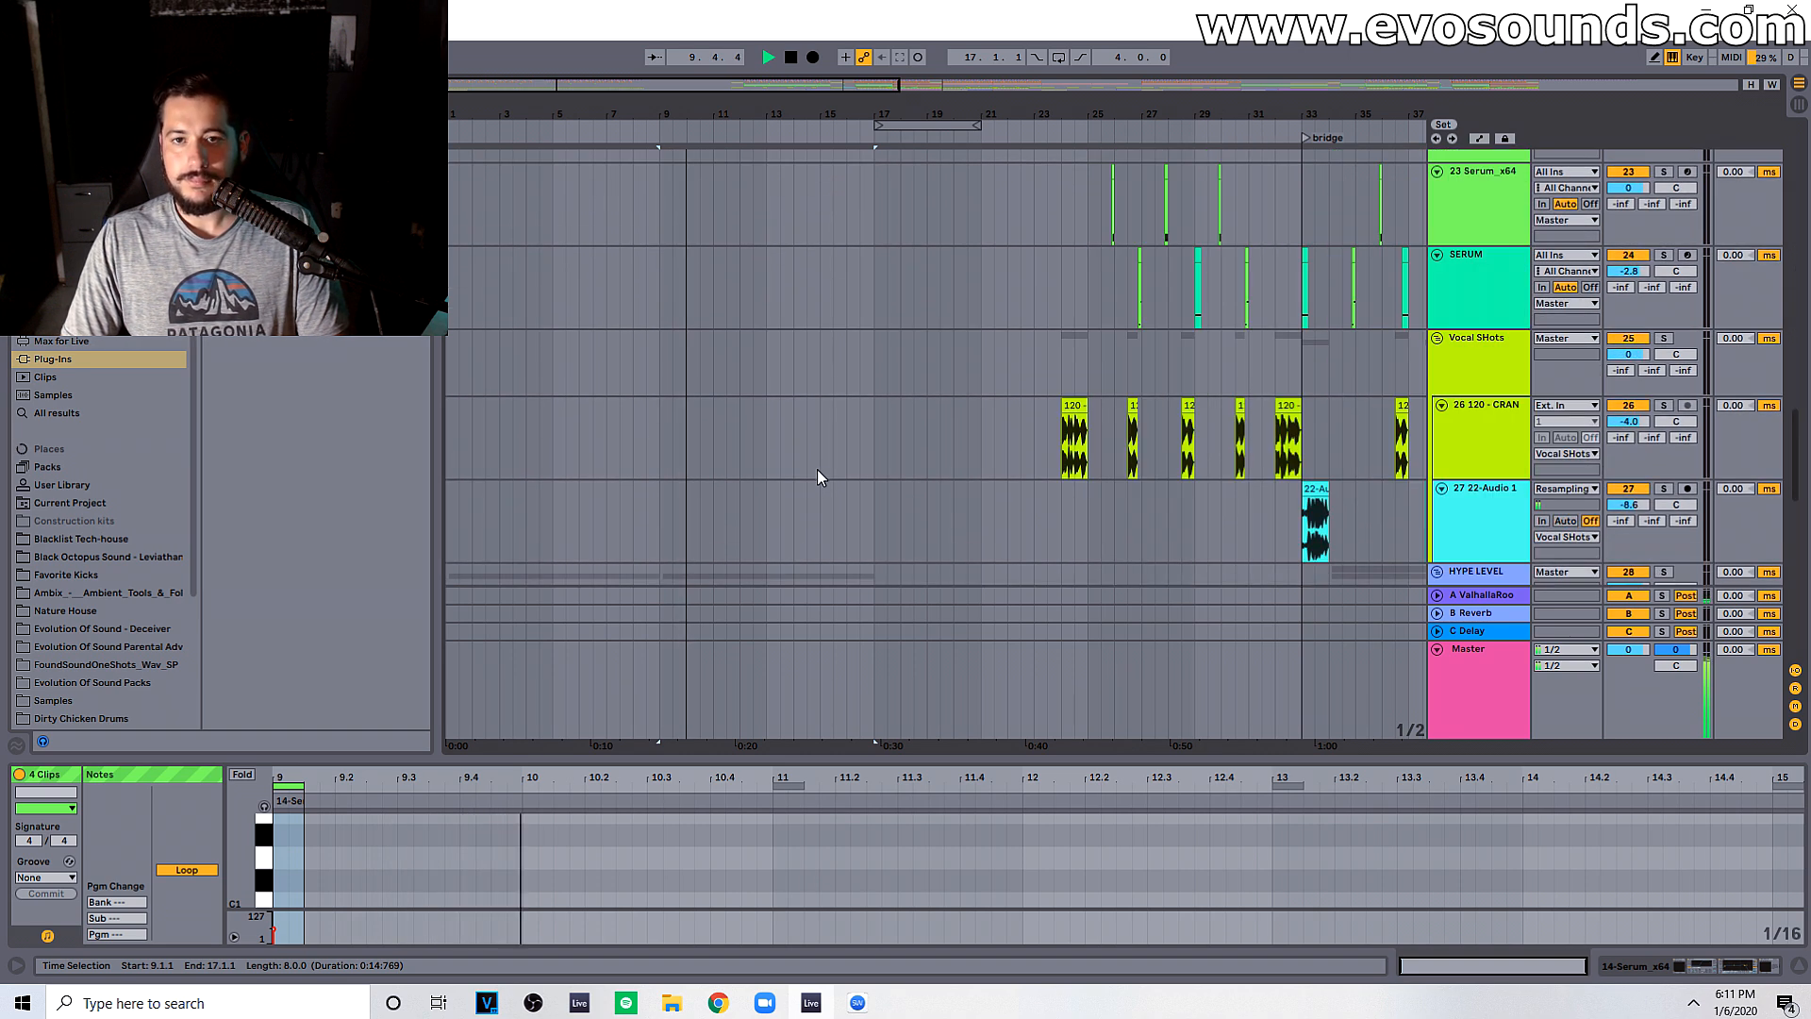
pyautogui.scroll(-4, 818, 468)
pyautogui.press('space')
pyautogui.click(1073, 220)
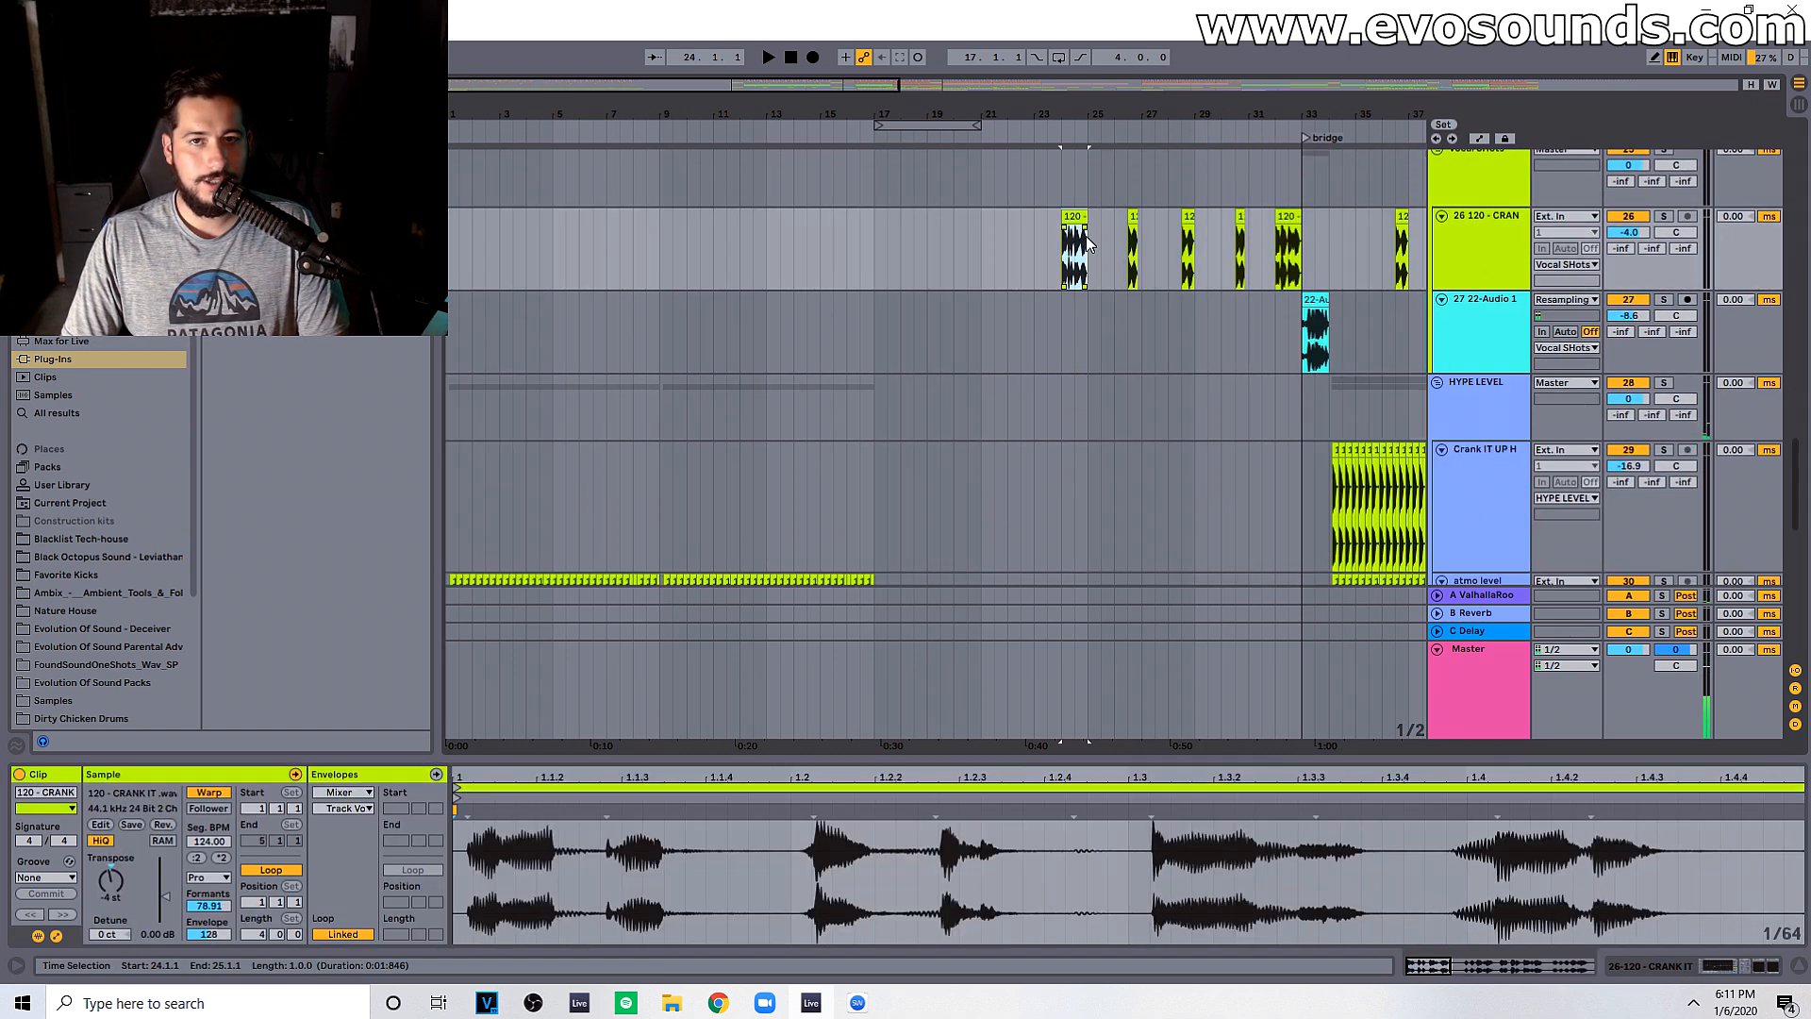
pyautogui.click(635, 239)
pyautogui.hotkey('ctrl', 'v')
pyautogui.press('space')
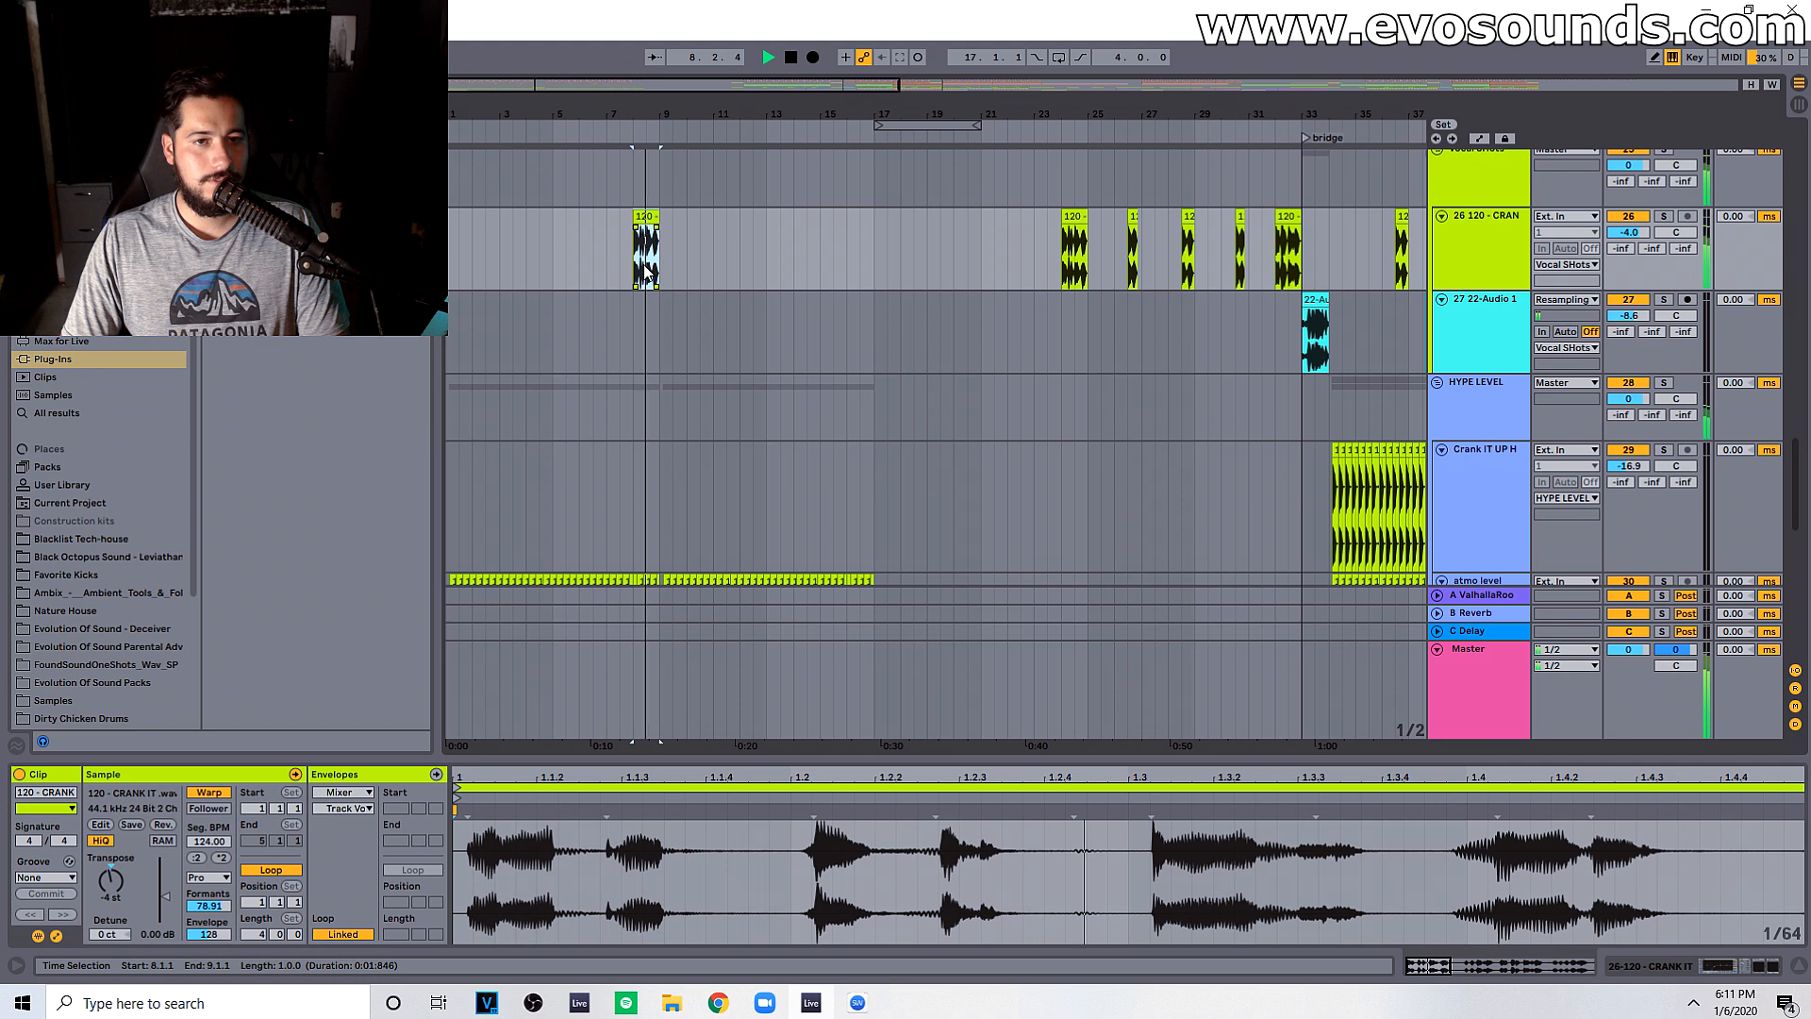
# Step: Delete the atmo level vocal chops in bar 8 to leave a one-bar gap for the vocal shot
pyautogui.scroll(-4, 650, 311)
pyautogui.click(637, 356)
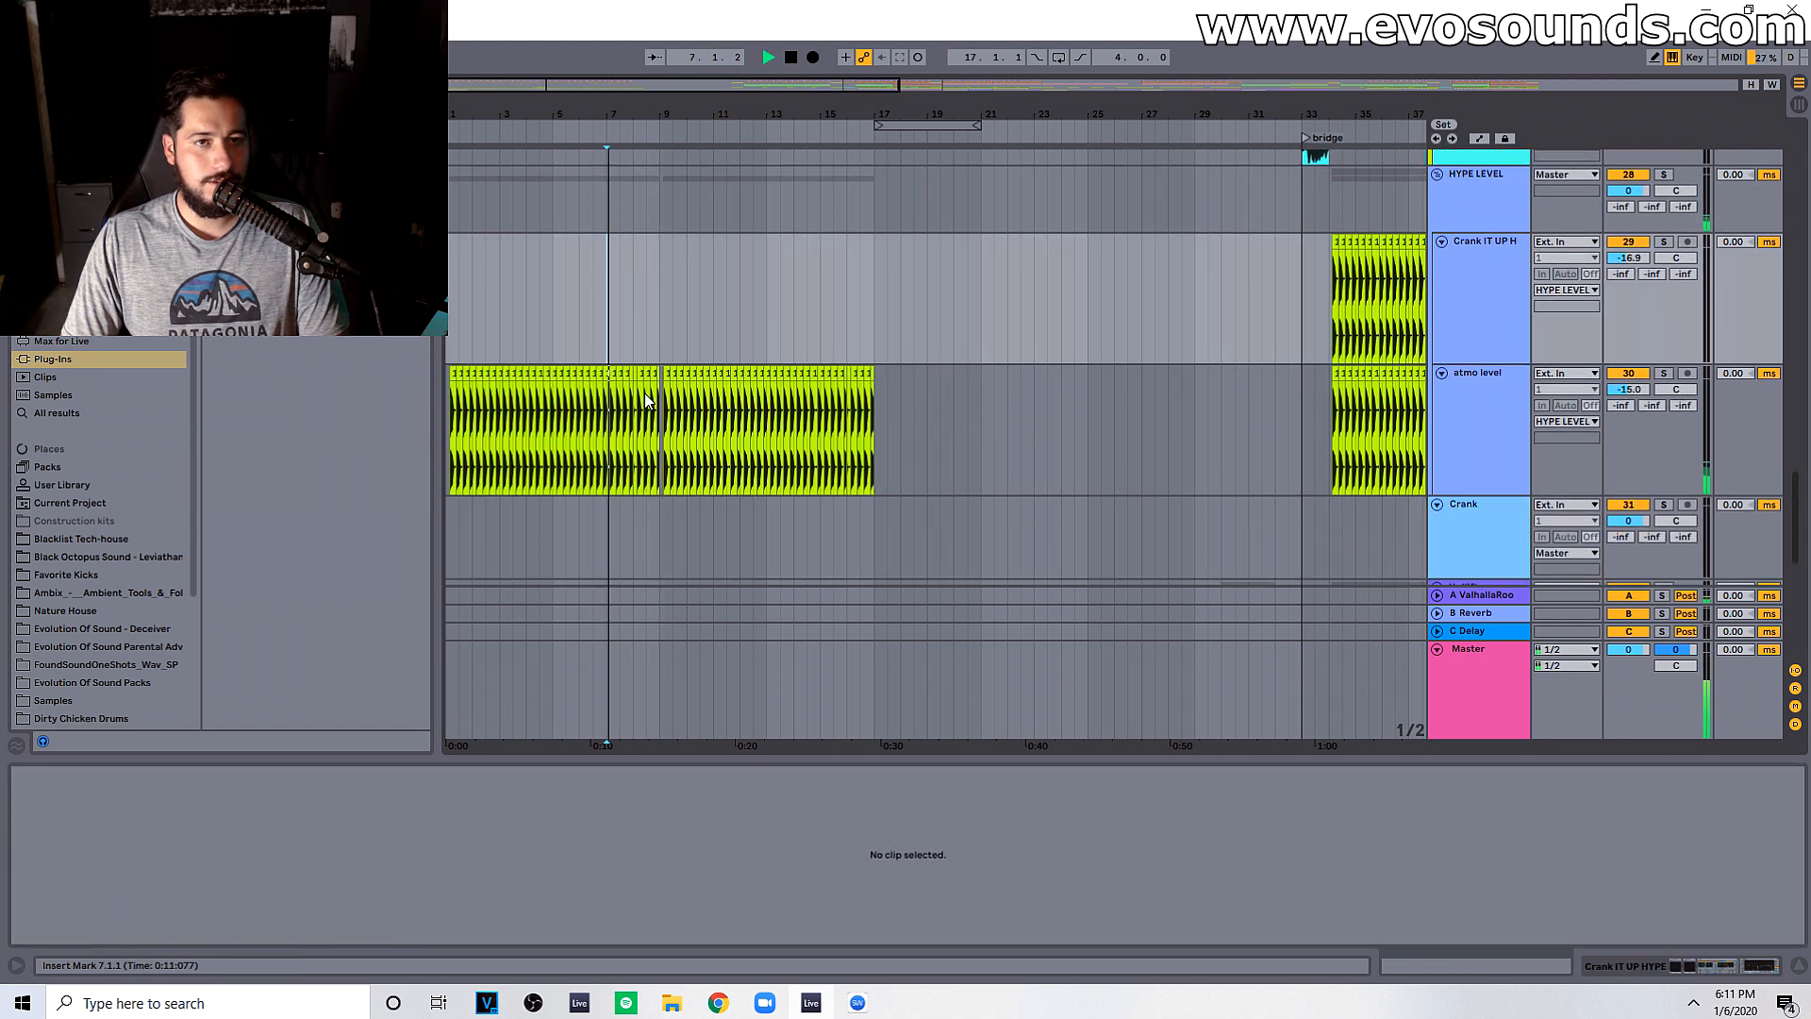
pyautogui.click(659, 382)
pyautogui.press('Delete')
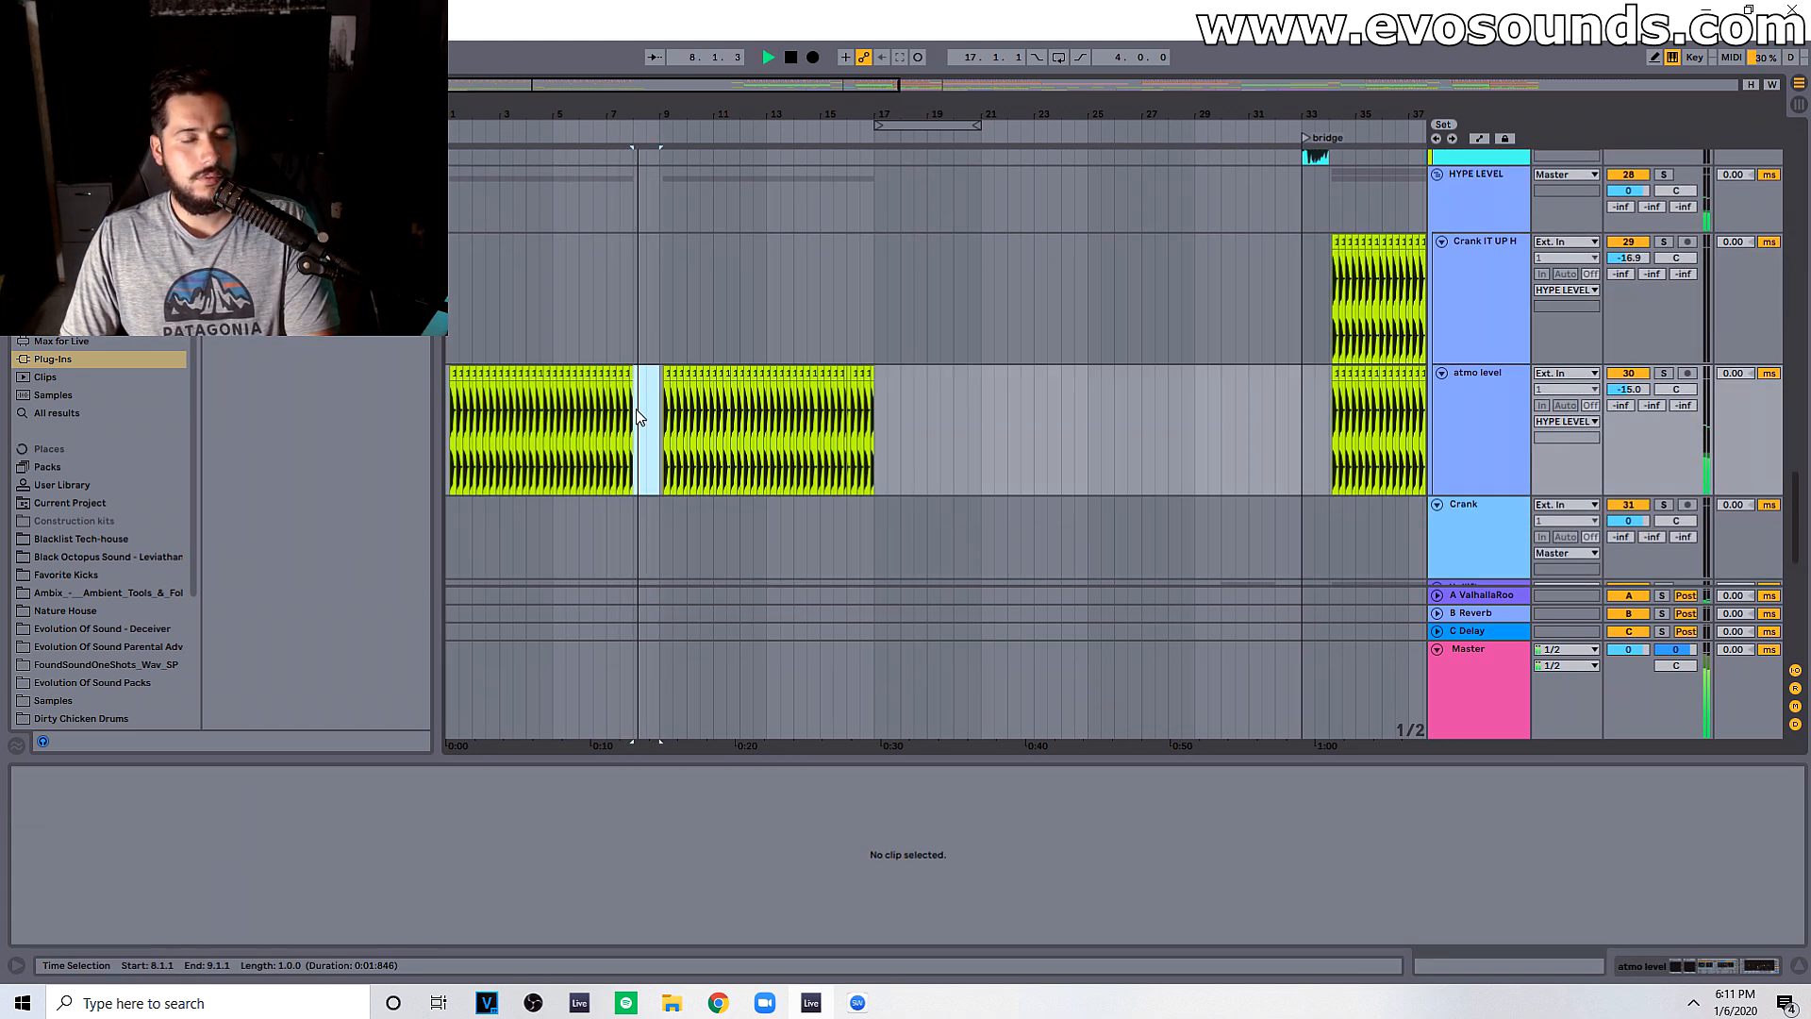
# Step: Copy the AC_SLATER snare drum fill from bar 24 to bar 8 on its track and play it
pyautogui.scroll(10, 664, 408)
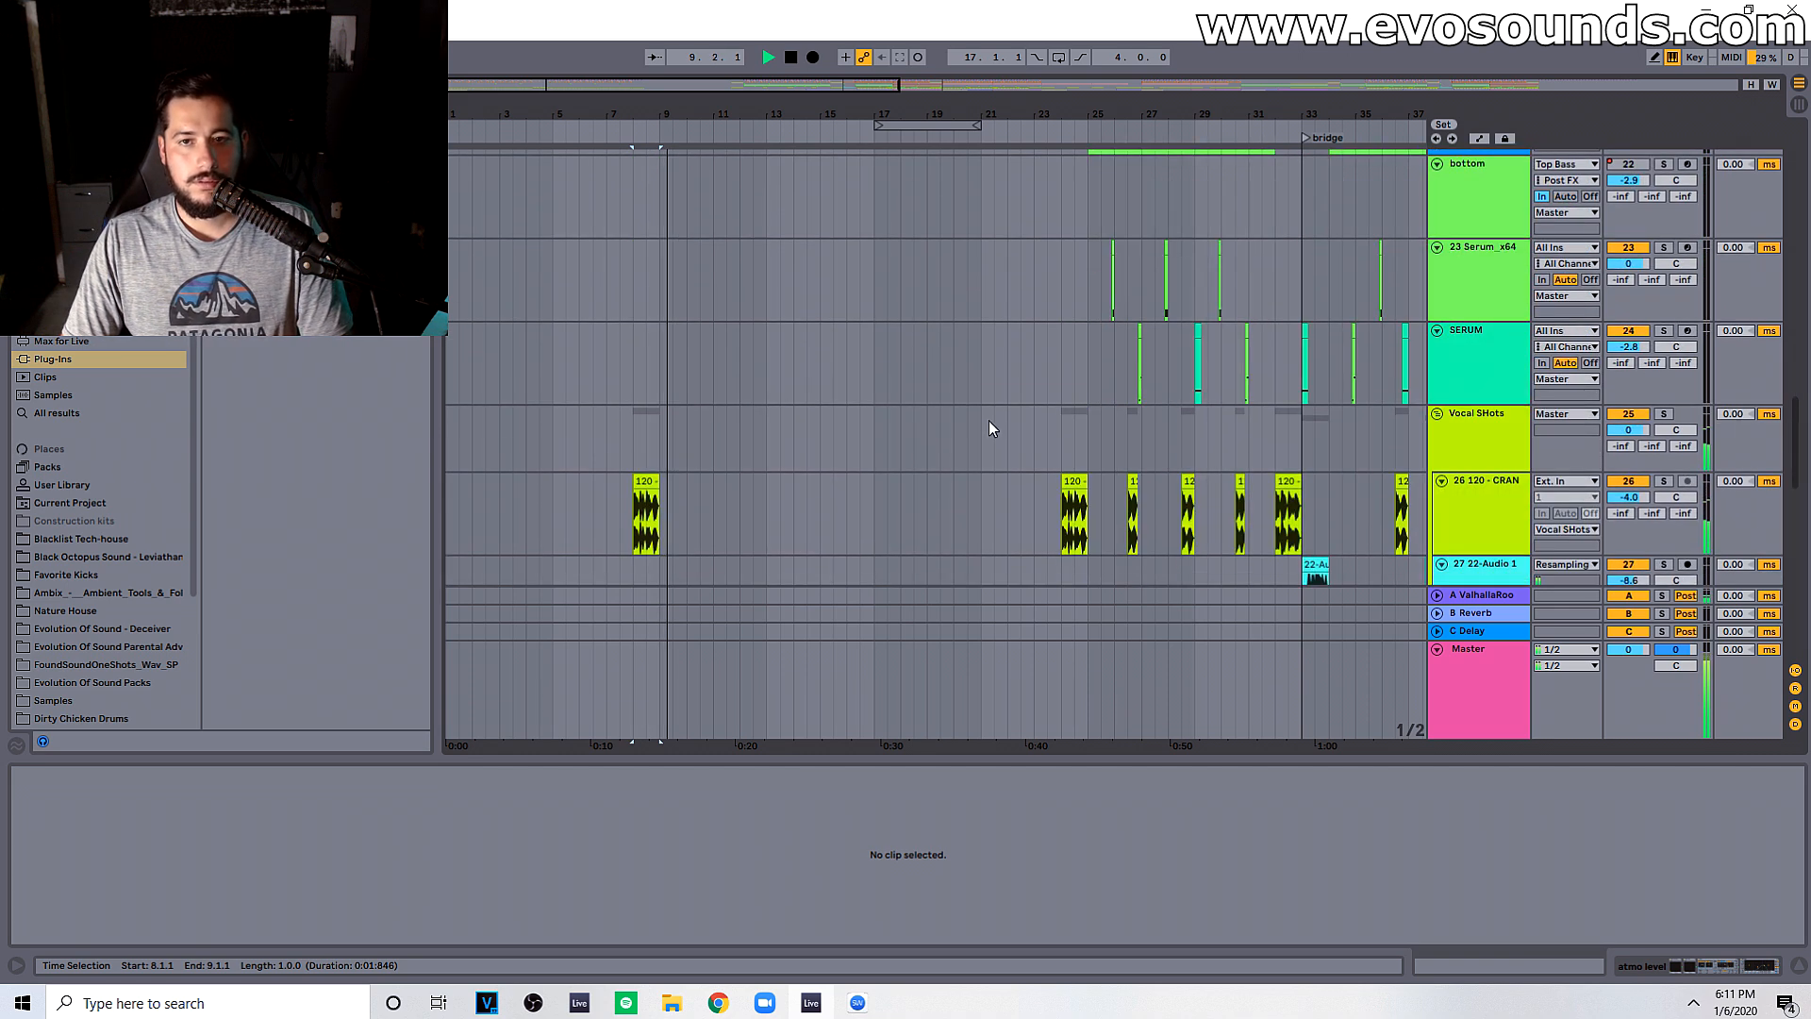
pyautogui.scroll(10, 1009, 442)
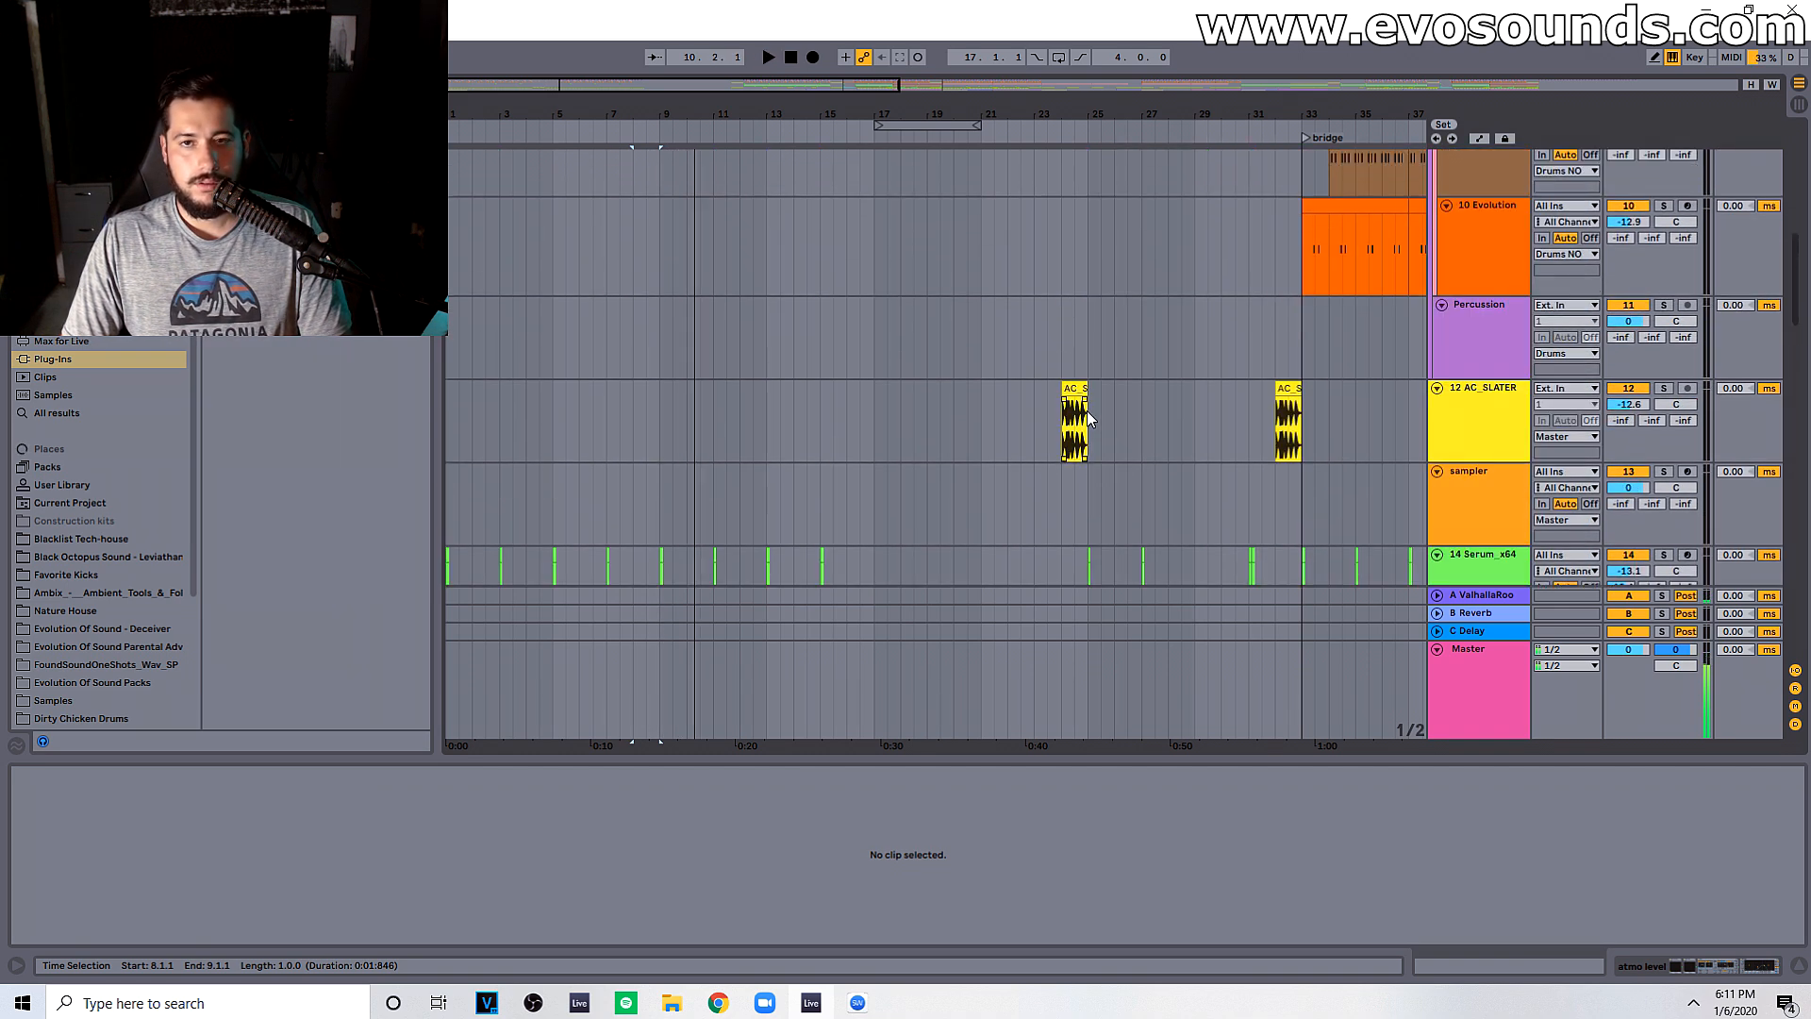
pyautogui.press('space')
pyautogui.click(1075, 390)
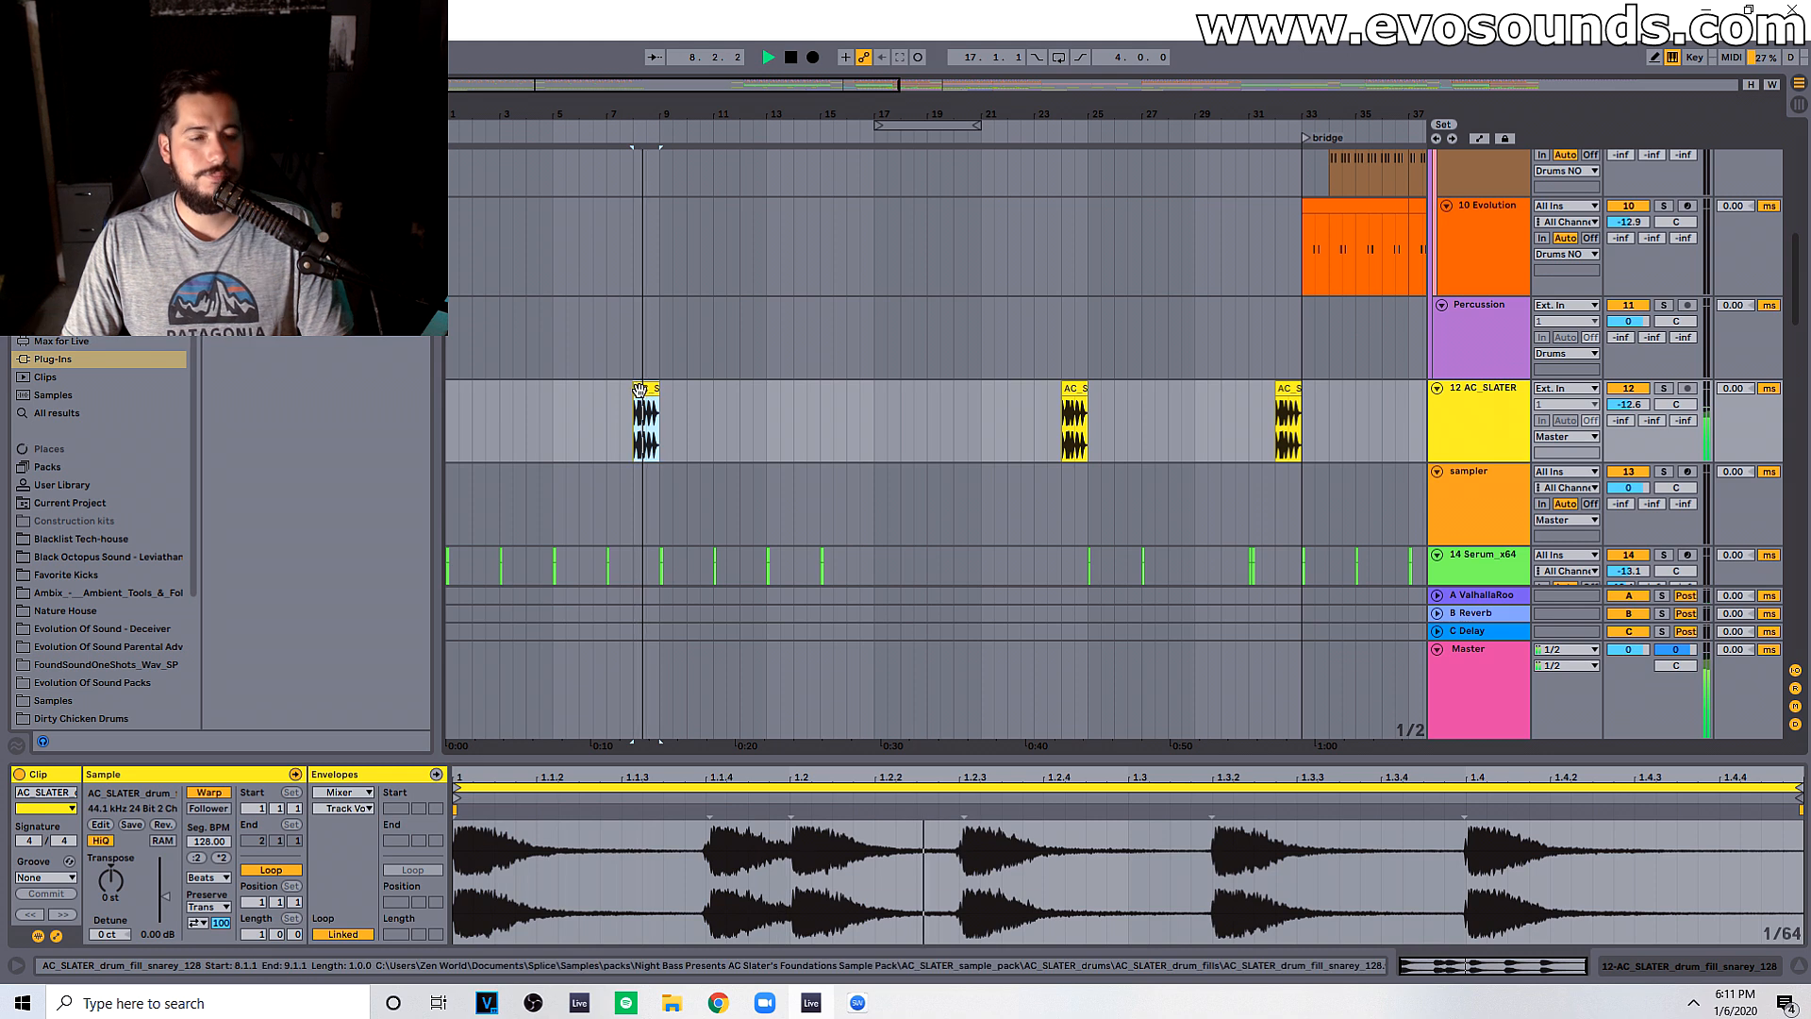
pyautogui.scroll(-3, 621, 396)
pyautogui.scroll(2, 620, 404)
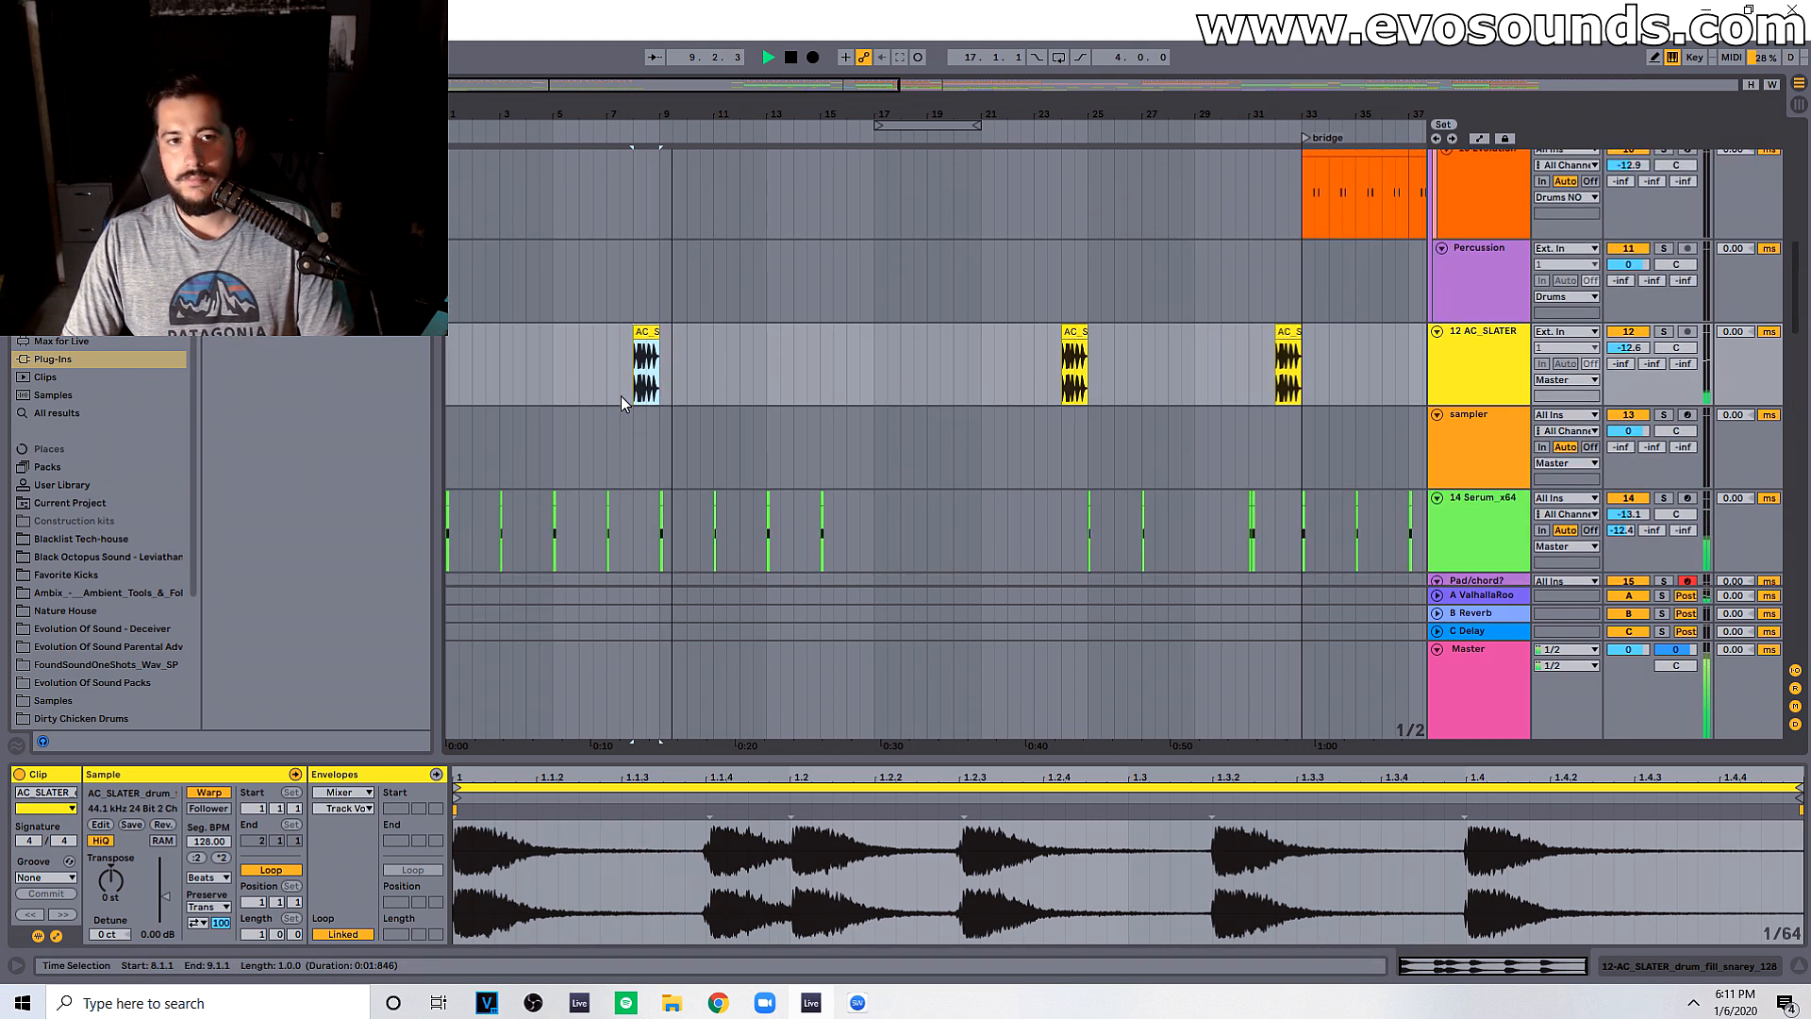
# Step: Play the intro from bar 1 and look through its tracks from the Serum stabs to the uplifters
pyautogui.click(450, 353)
pyautogui.scroll(-3, 546, 412)
pyautogui.scroll(-10, 545, 405)
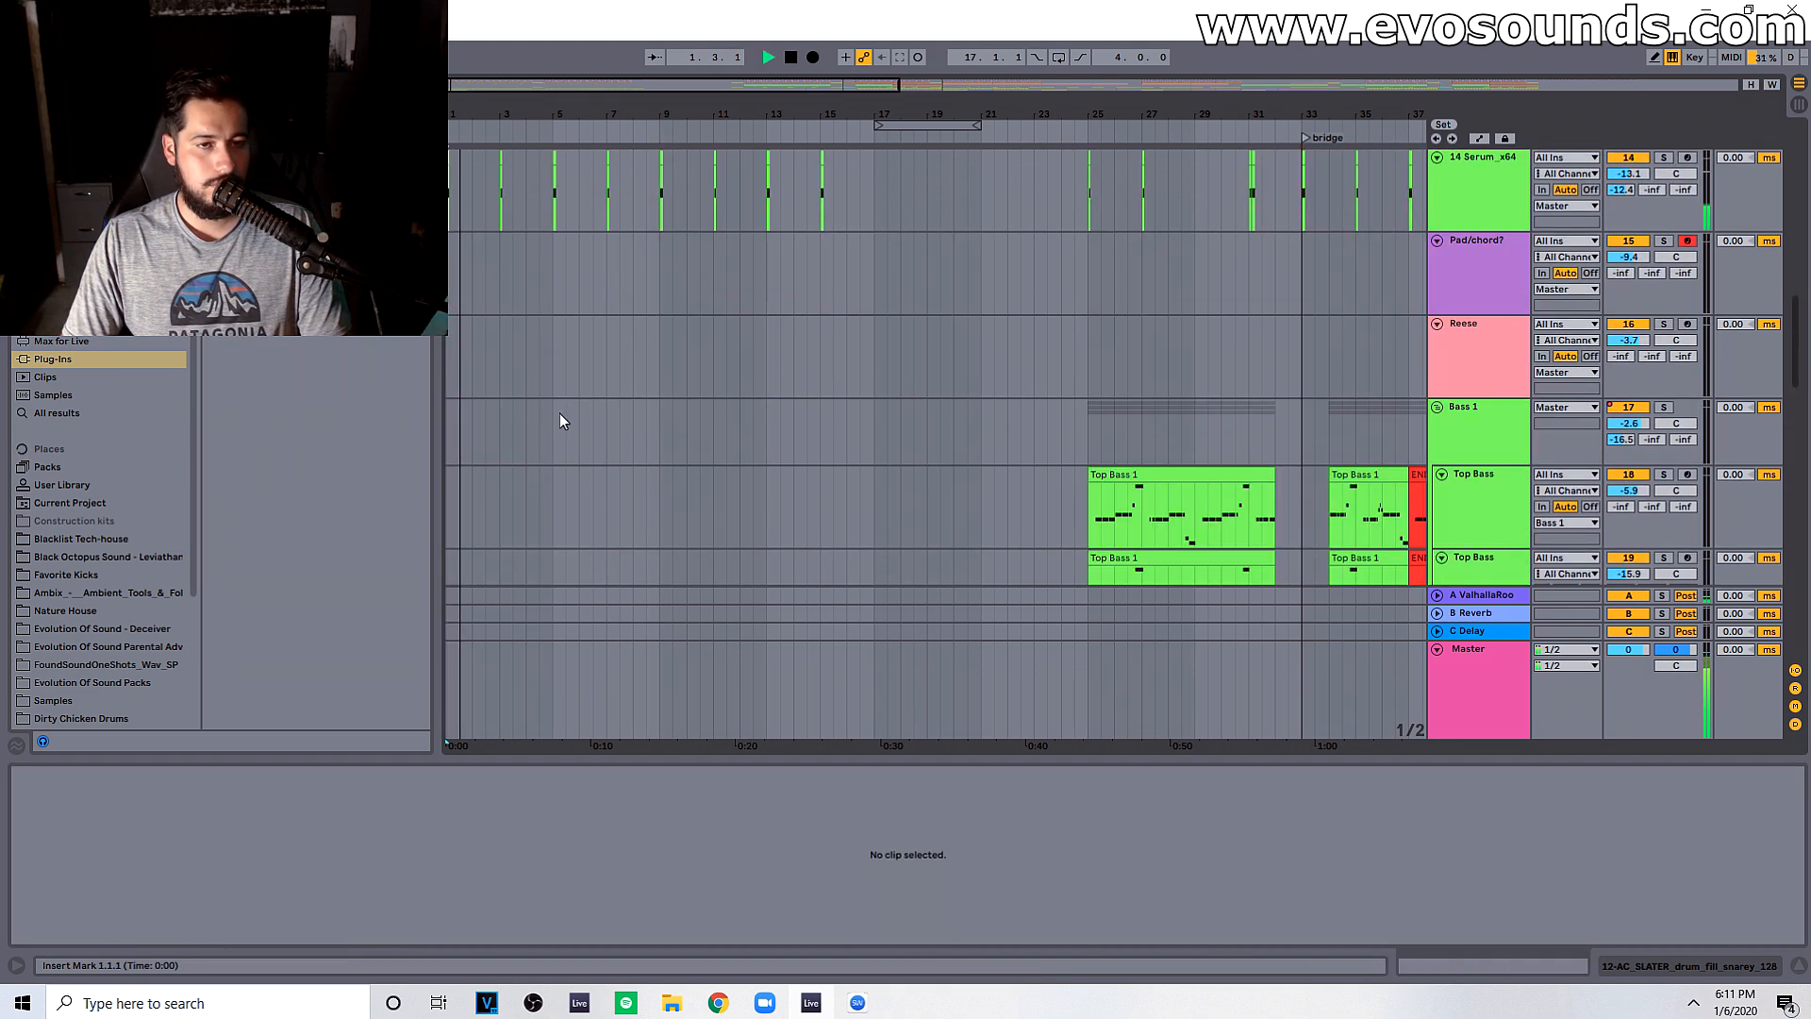
pyautogui.press('space')
pyautogui.scroll(-6, 579, 431)
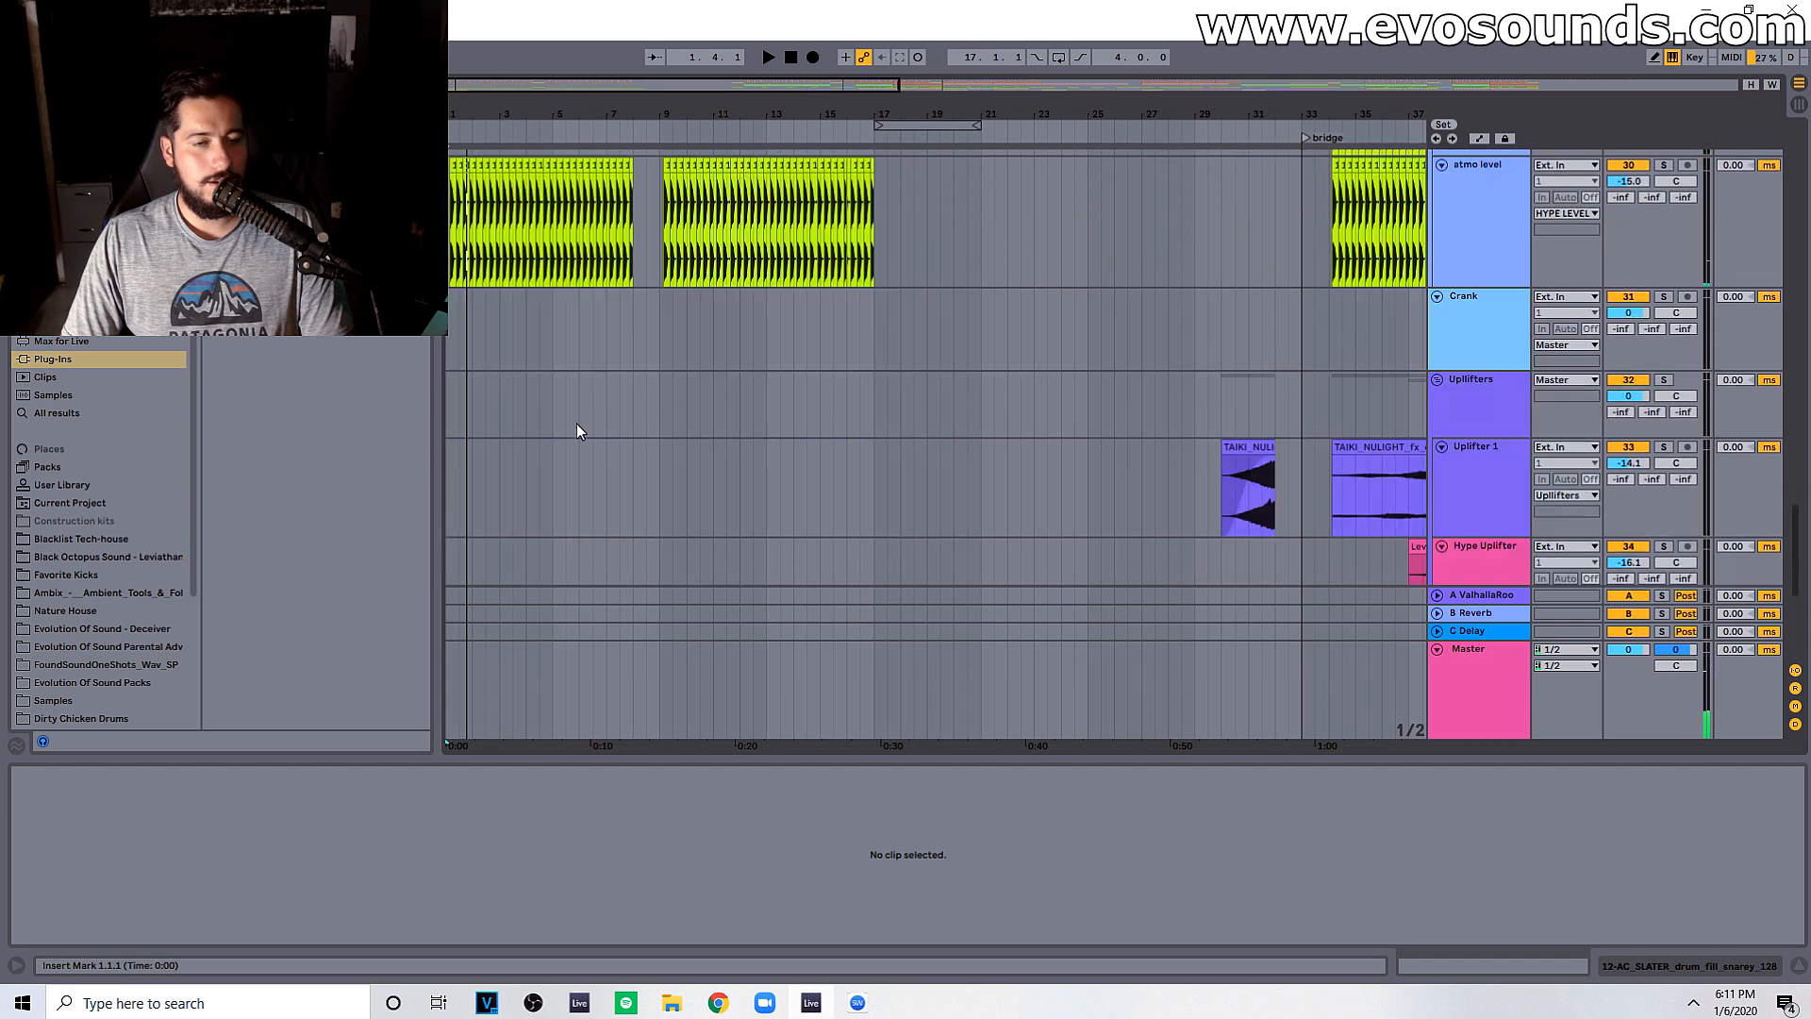
pyautogui.scroll(10, 579, 430)
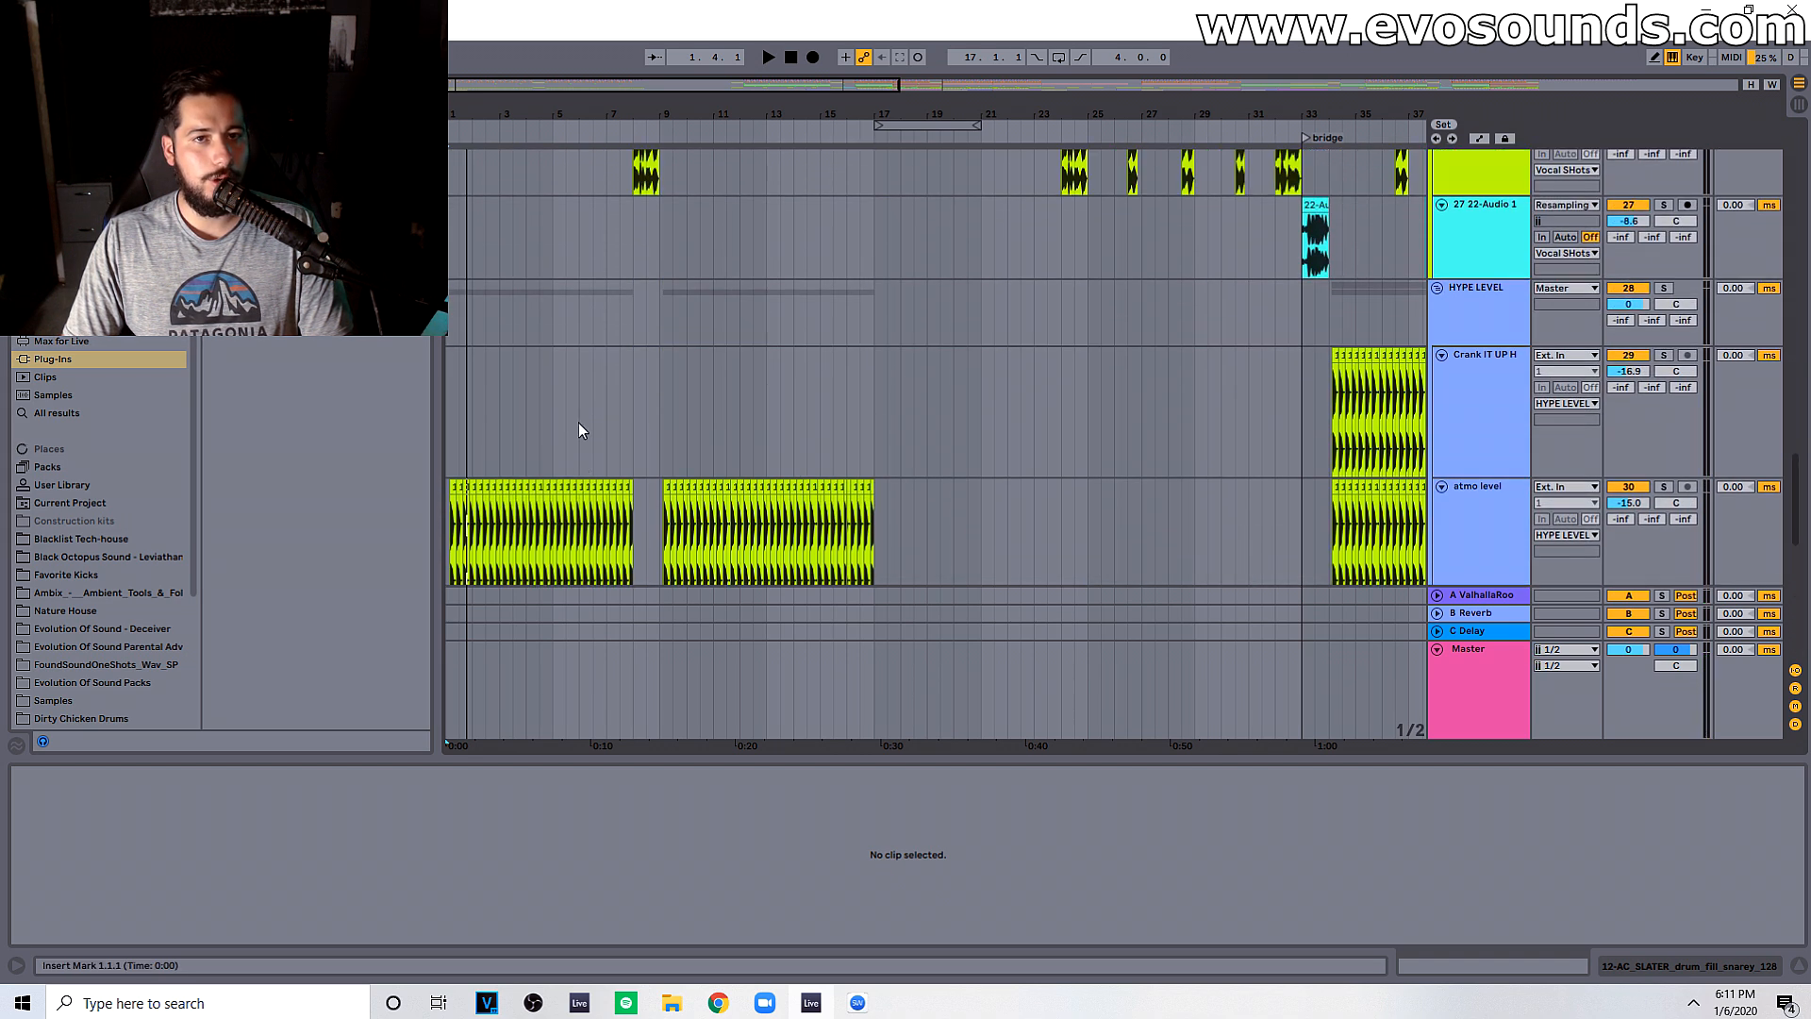
# Step: Insert an EQ Three at the start of the Master track's device chain
pyautogui.click(1496, 672)
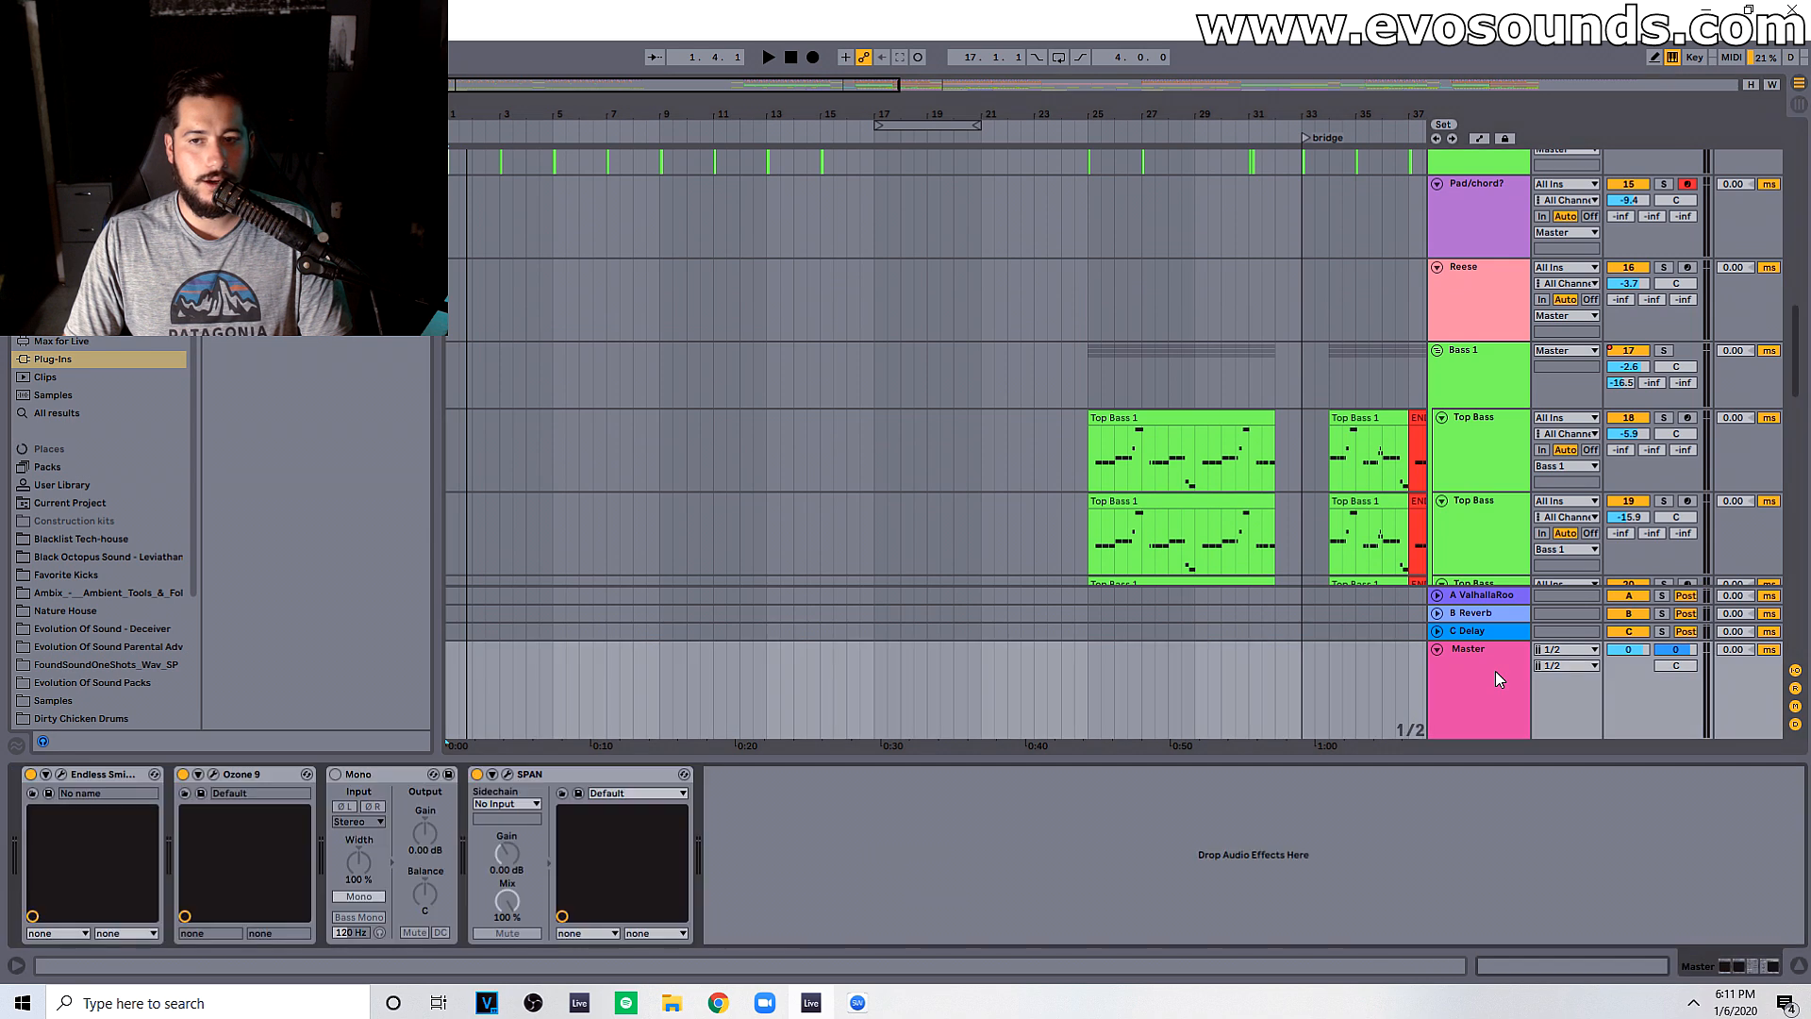
pyautogui.click(64, 304)
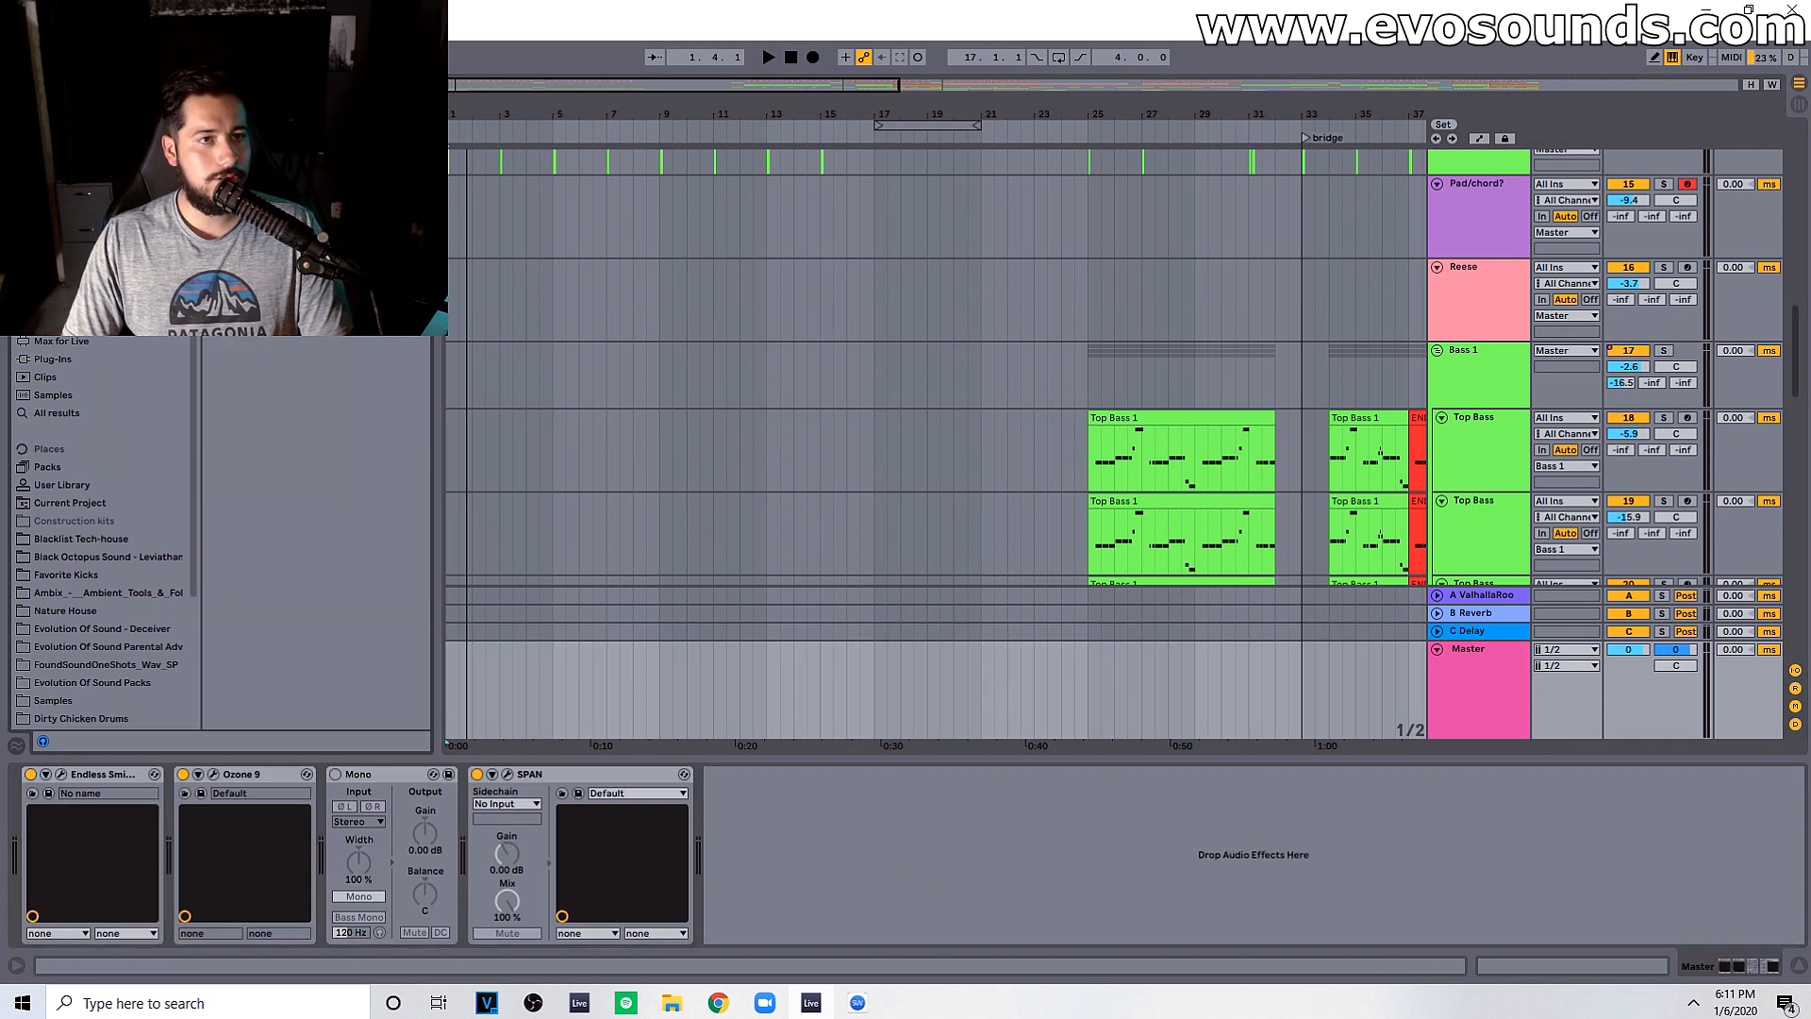
pyautogui.moveTo(264, 151); pyautogui.dragTo(46, 896)
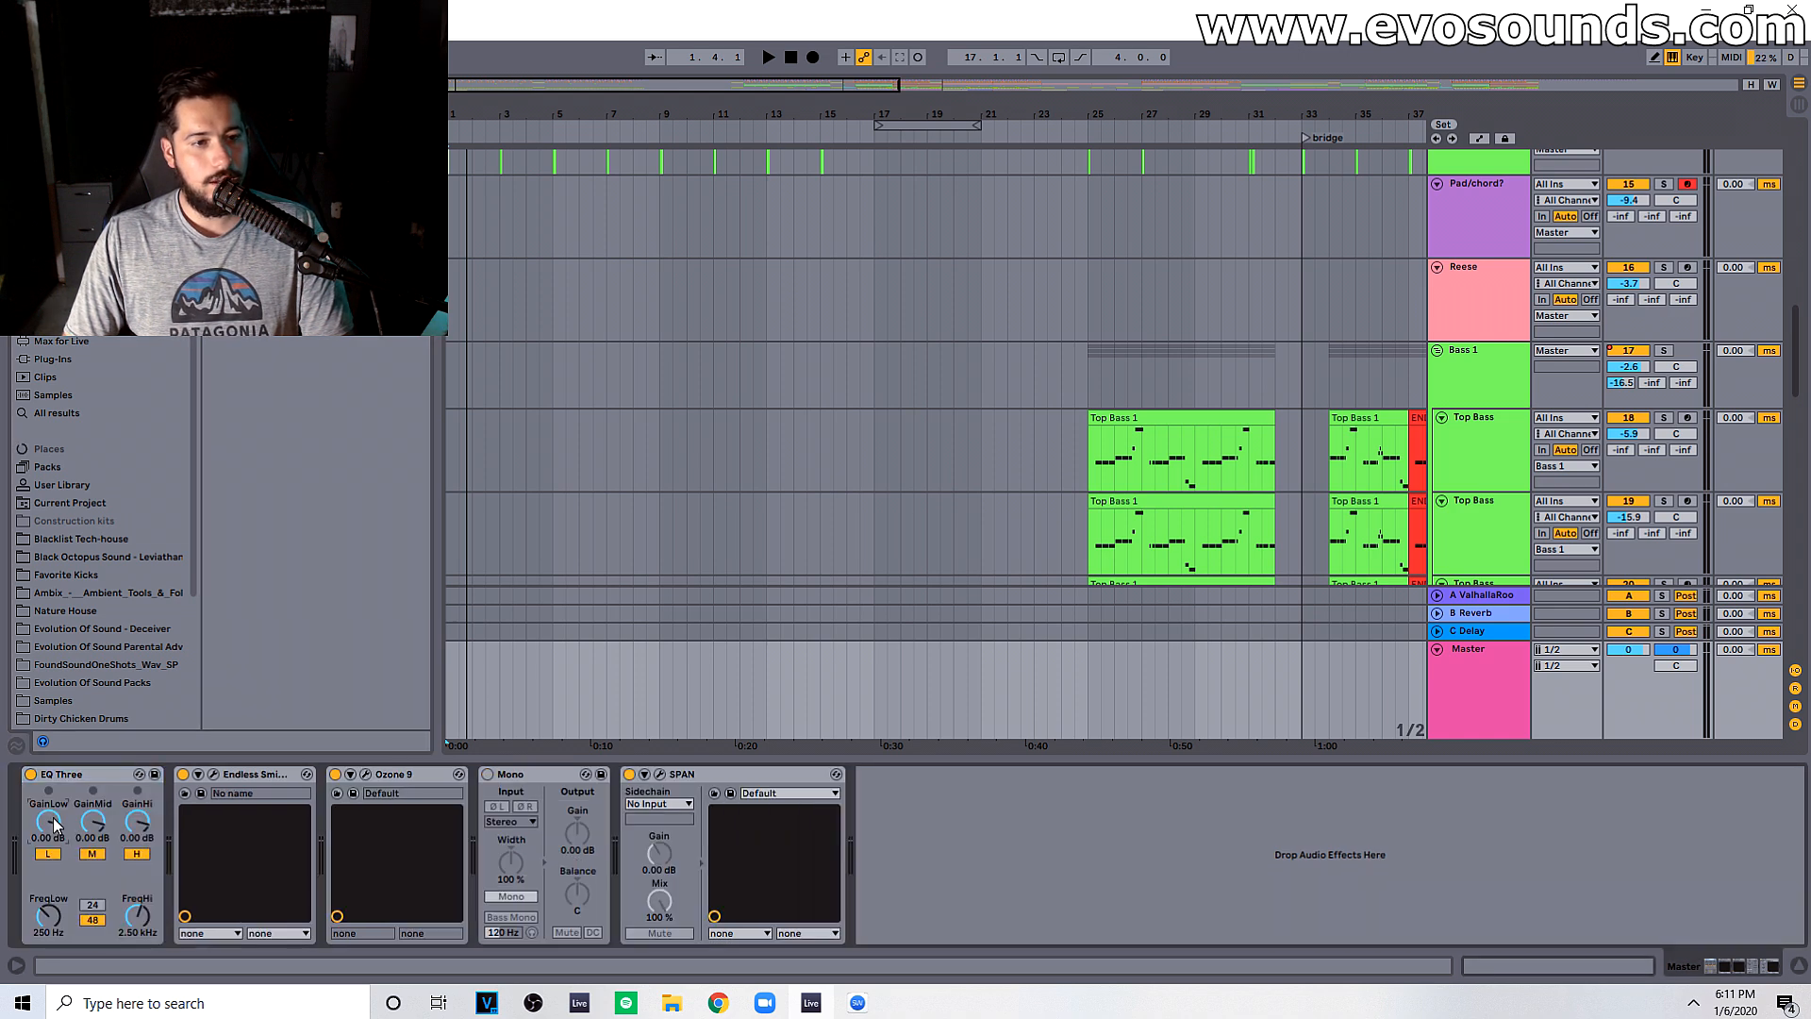
# Step: Show the automation lanes and lower the Master EQ Three's GainLow to -6.86 dB from bar 1, playing the result
pyautogui.click(1478, 138)
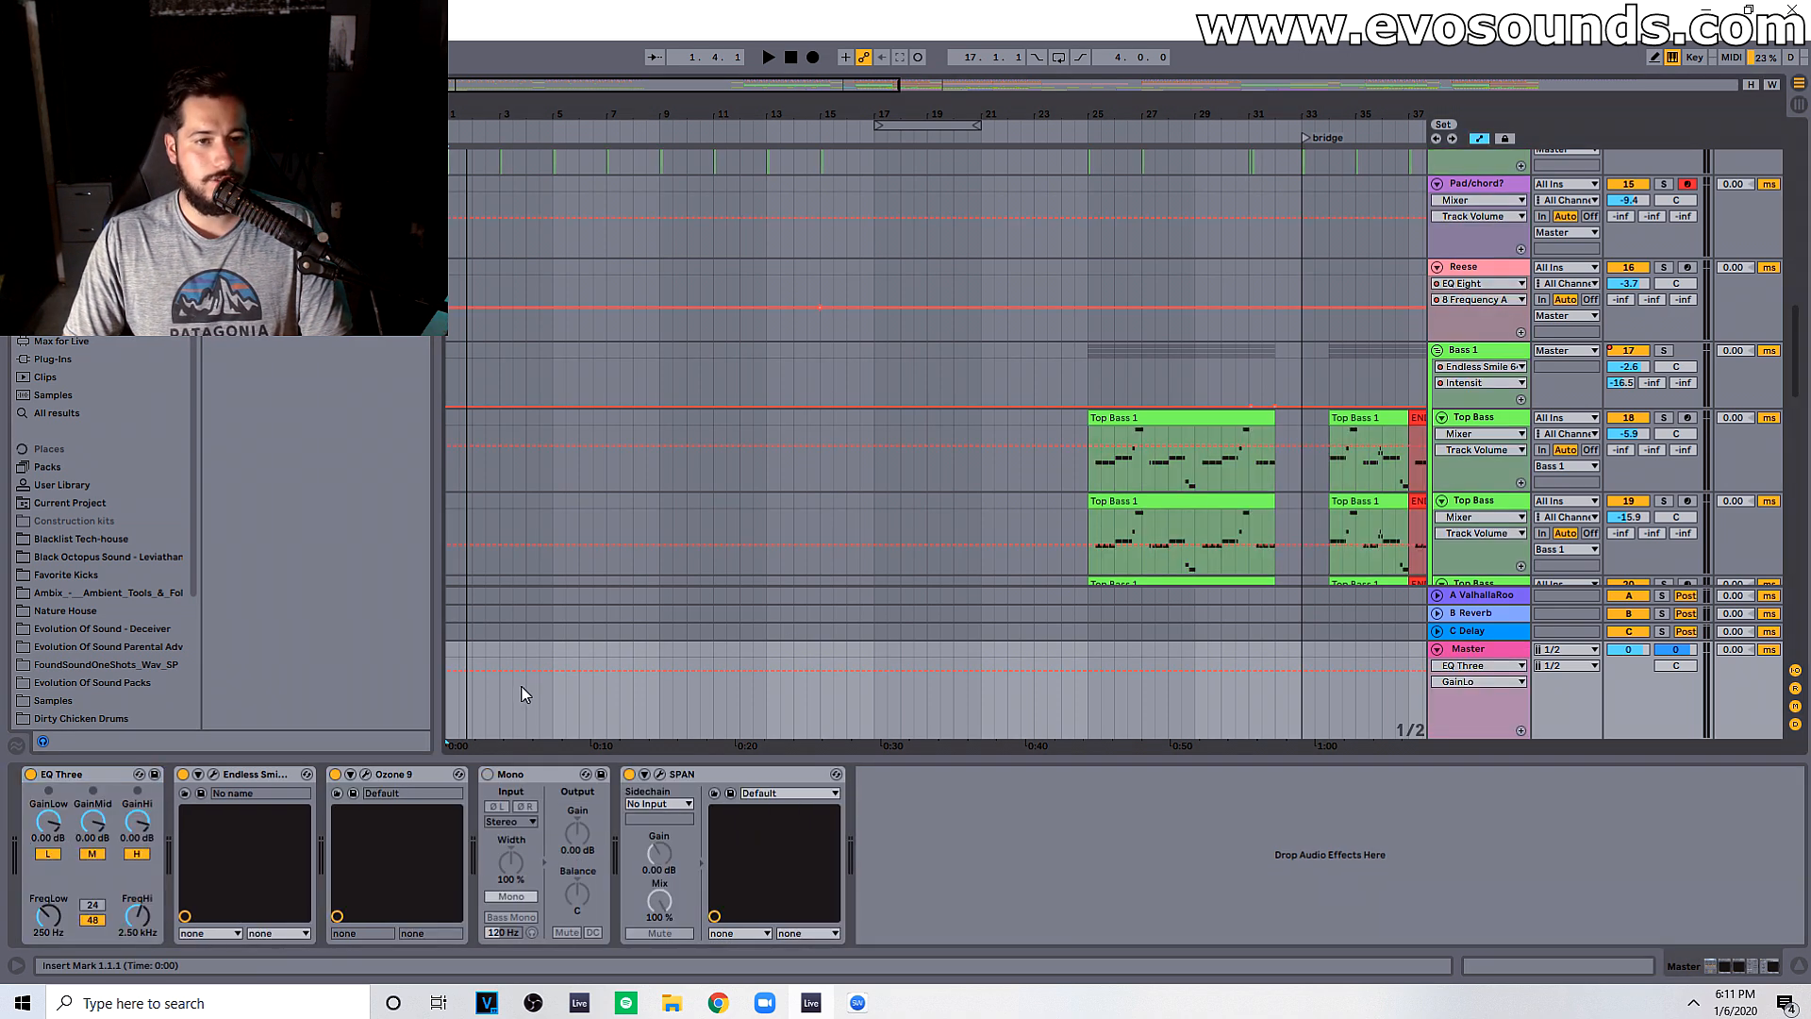
pyautogui.scroll(-3, 509, 651)
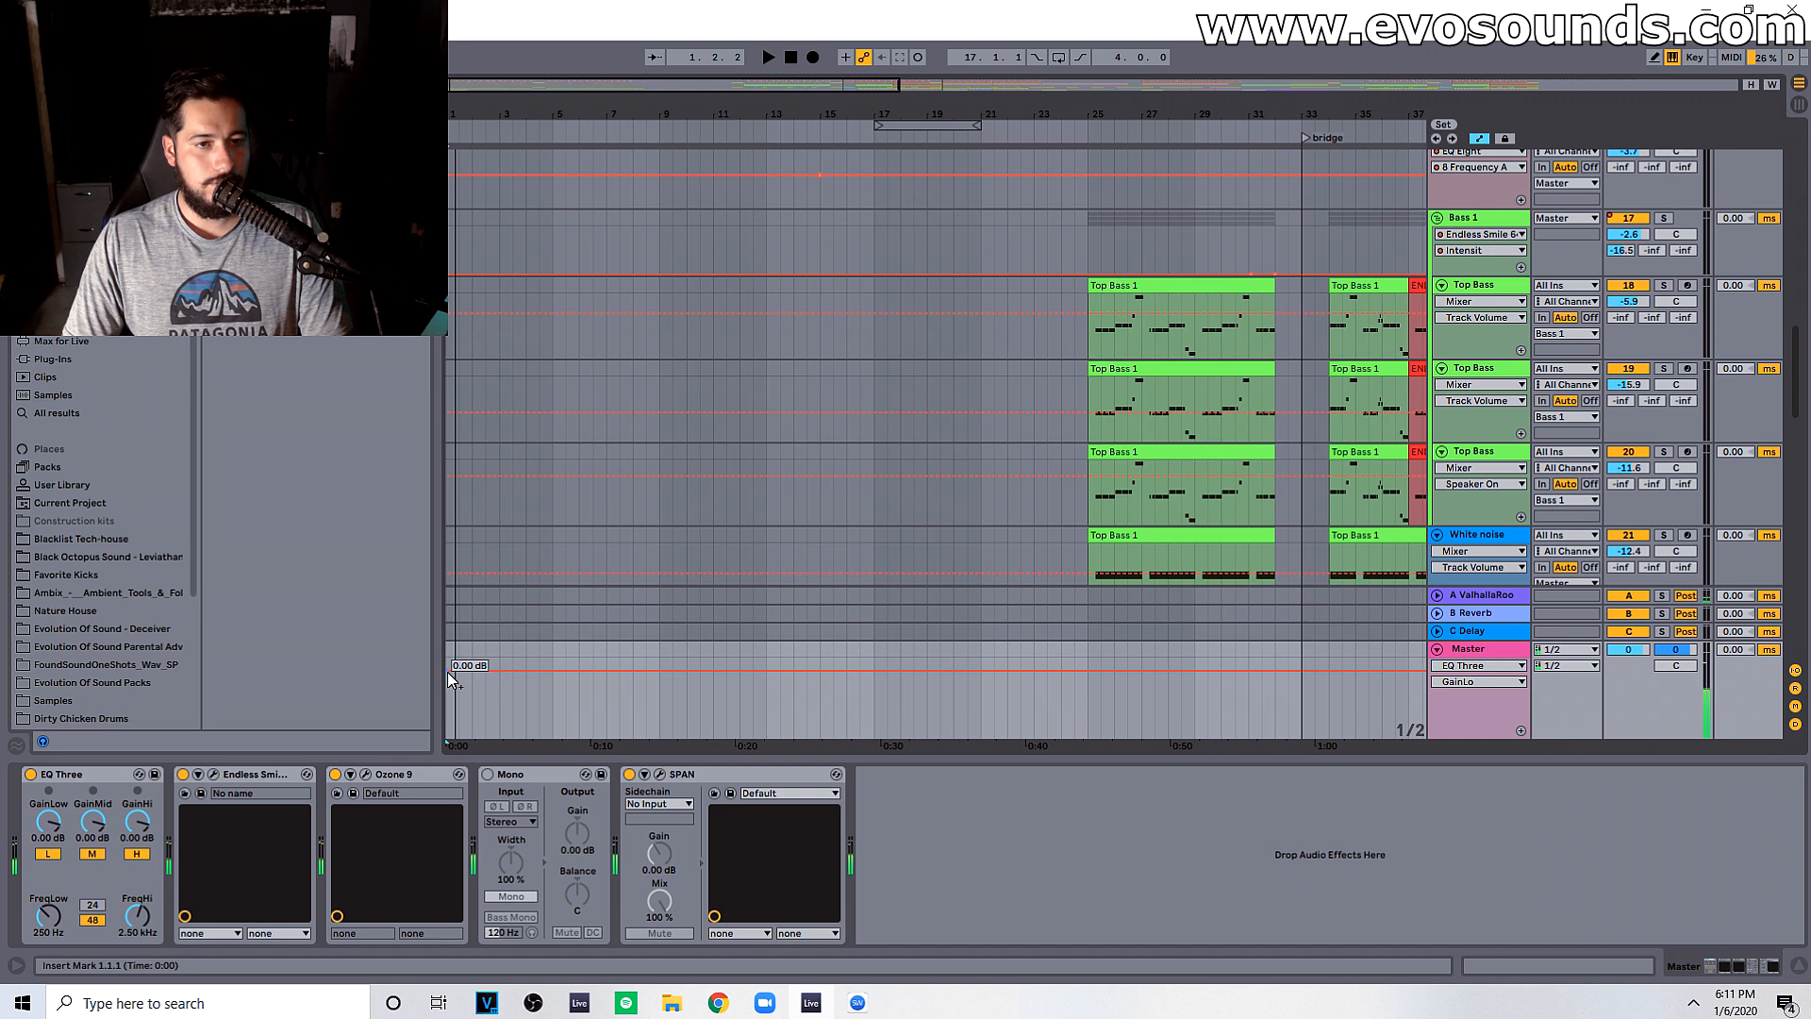
pyautogui.moveTo(447, 671); pyautogui.dragTo(473, 741)
pyautogui.press('space')
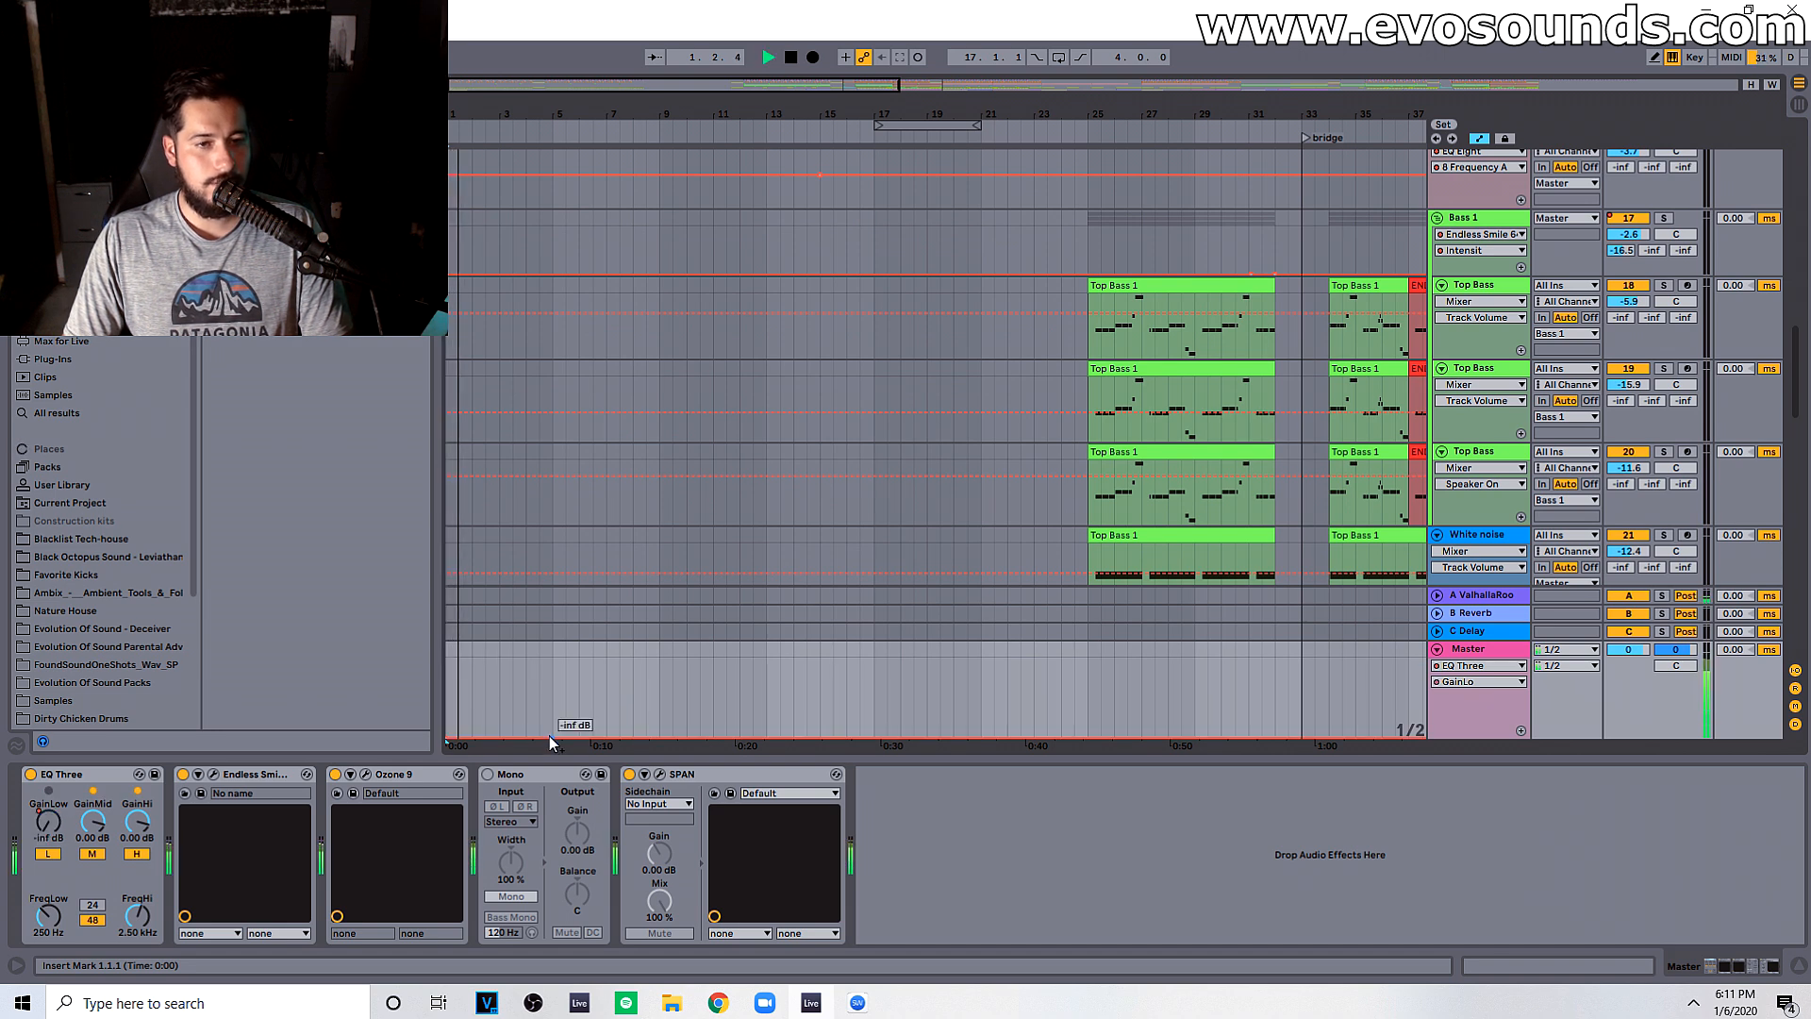
pyautogui.moveTo(452, 742); pyautogui.dragTo(453, 684)
pyautogui.press('space')
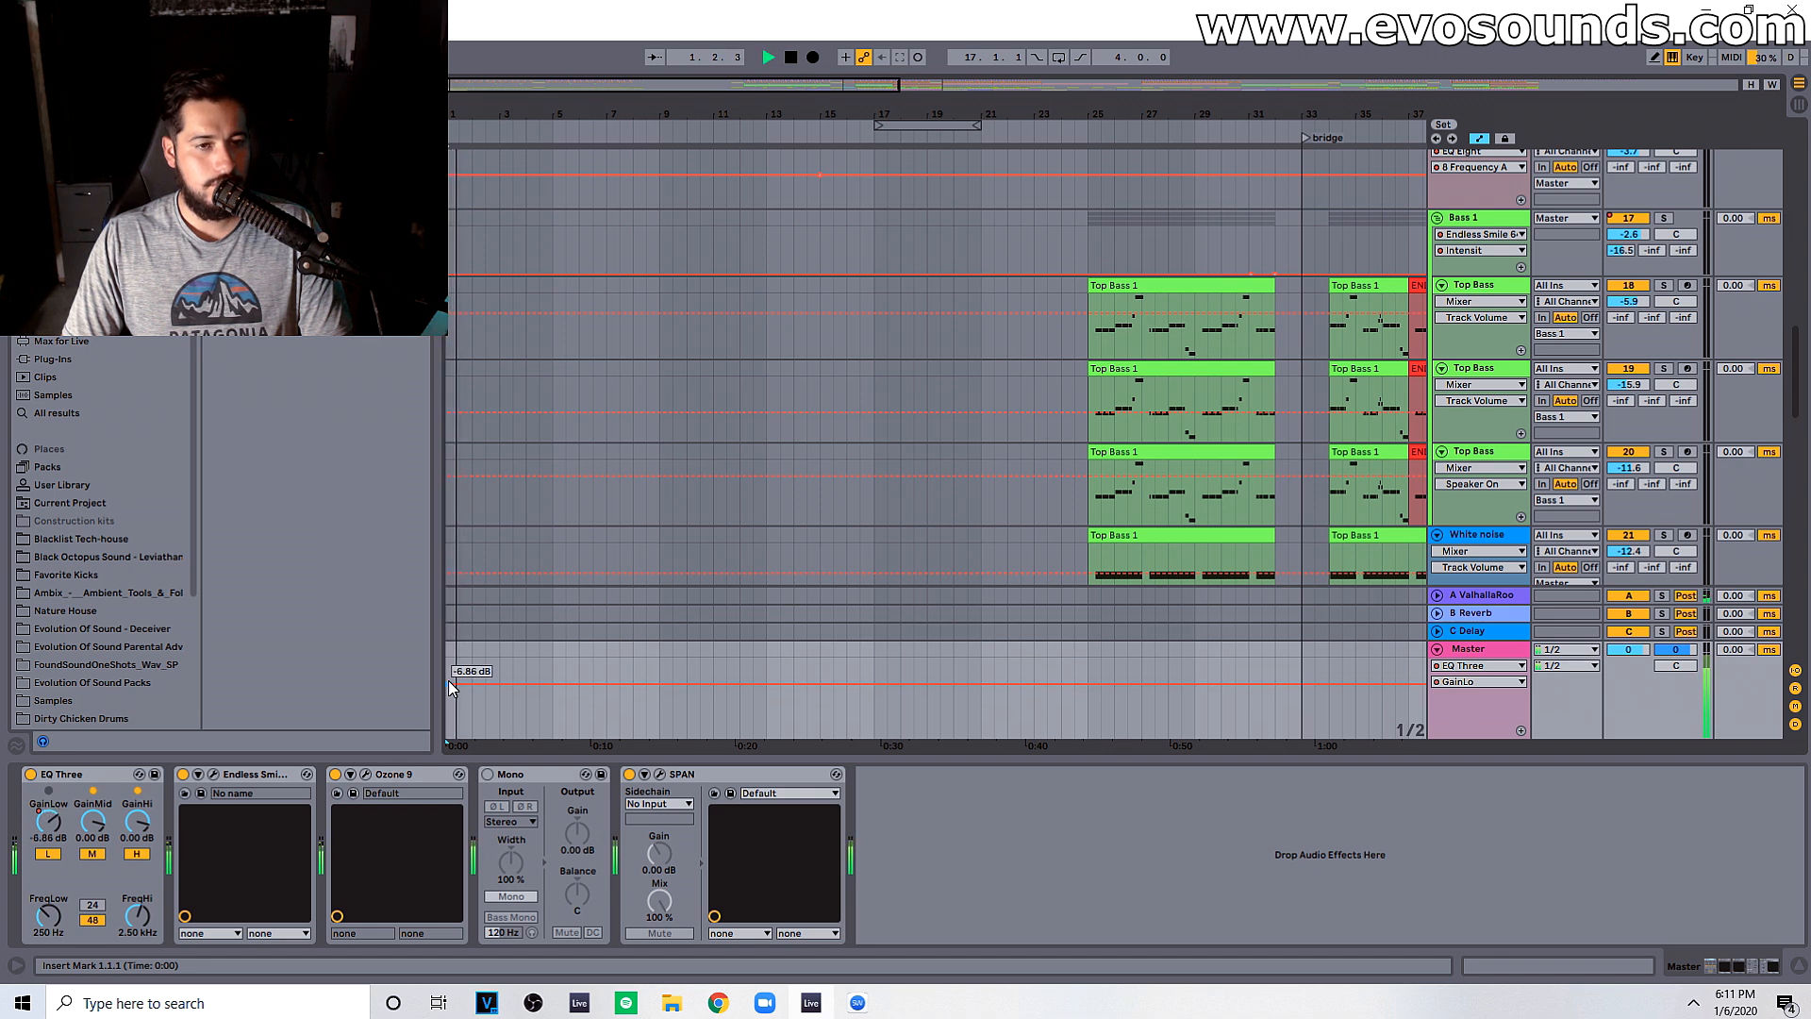
# Step: Step the Master's GainLow automation up to 0.00 dB at bar 9 and play the intro's opening
pyautogui.moveTo(500, 86); pyautogui.dragTo(505, 132)
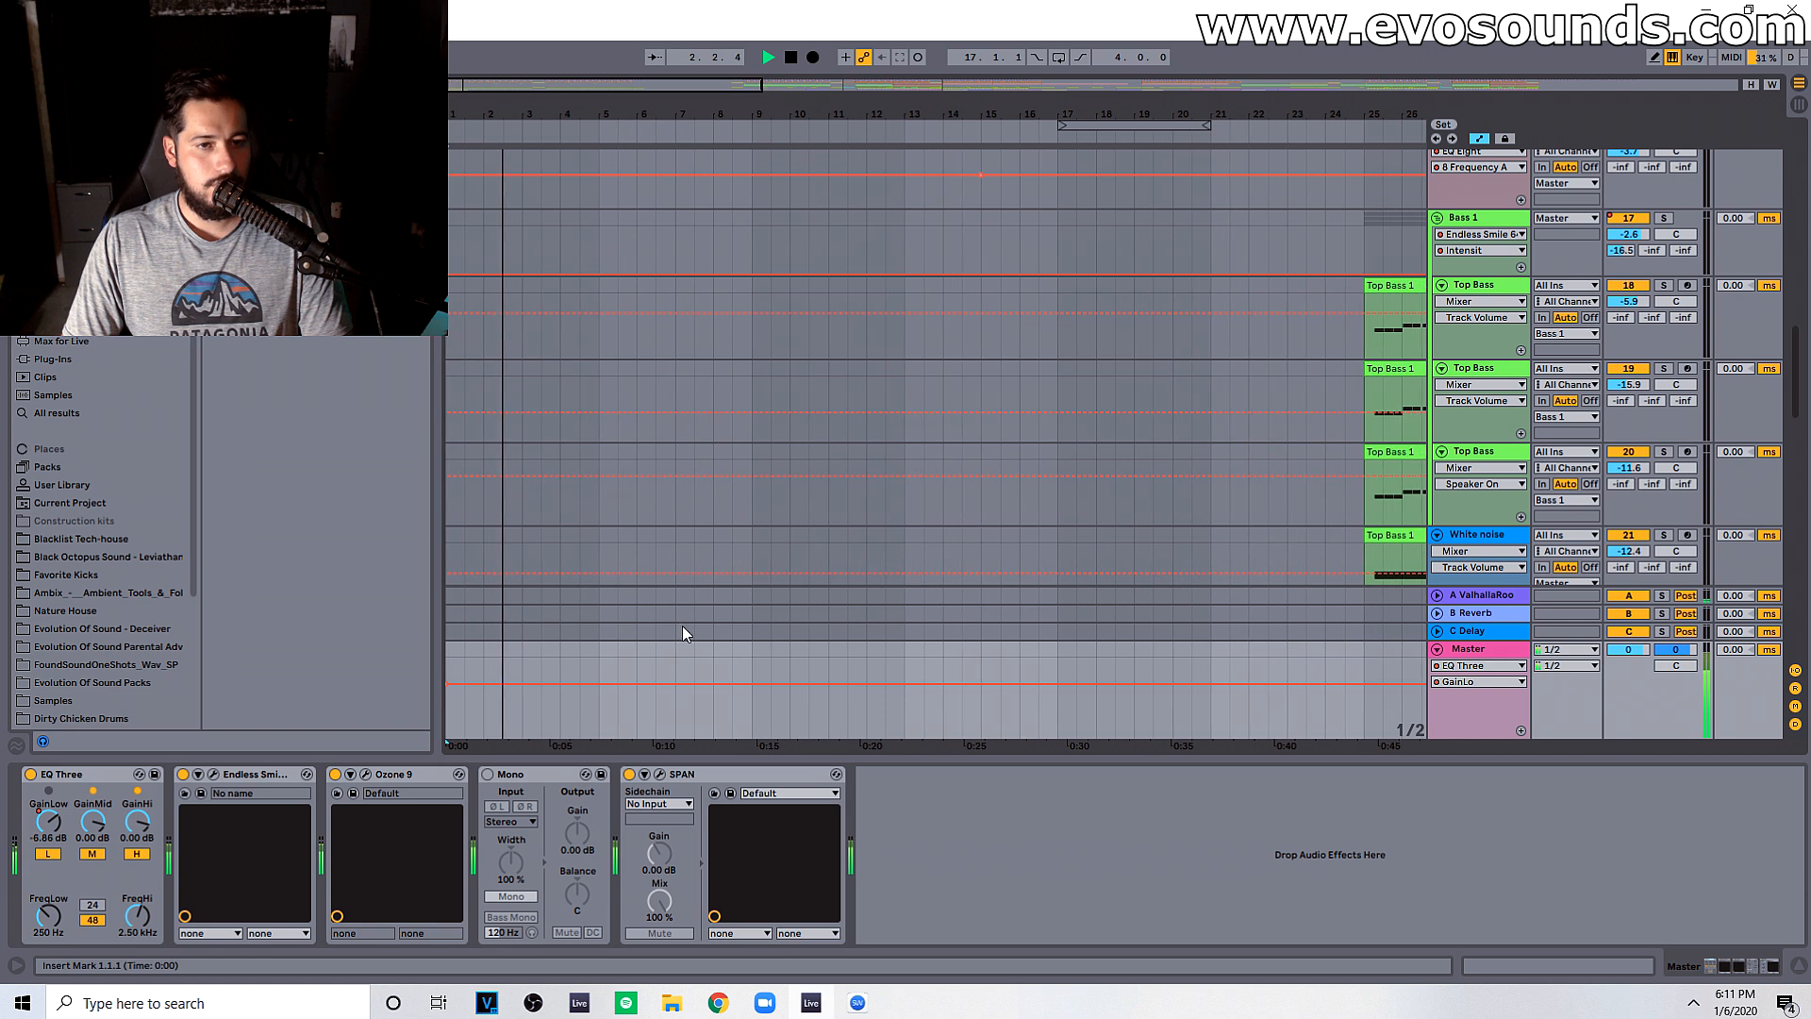
pyautogui.moveTo(754, 683); pyautogui.dragTo(755, 668)
pyautogui.hotkey('ctrl', 'z')
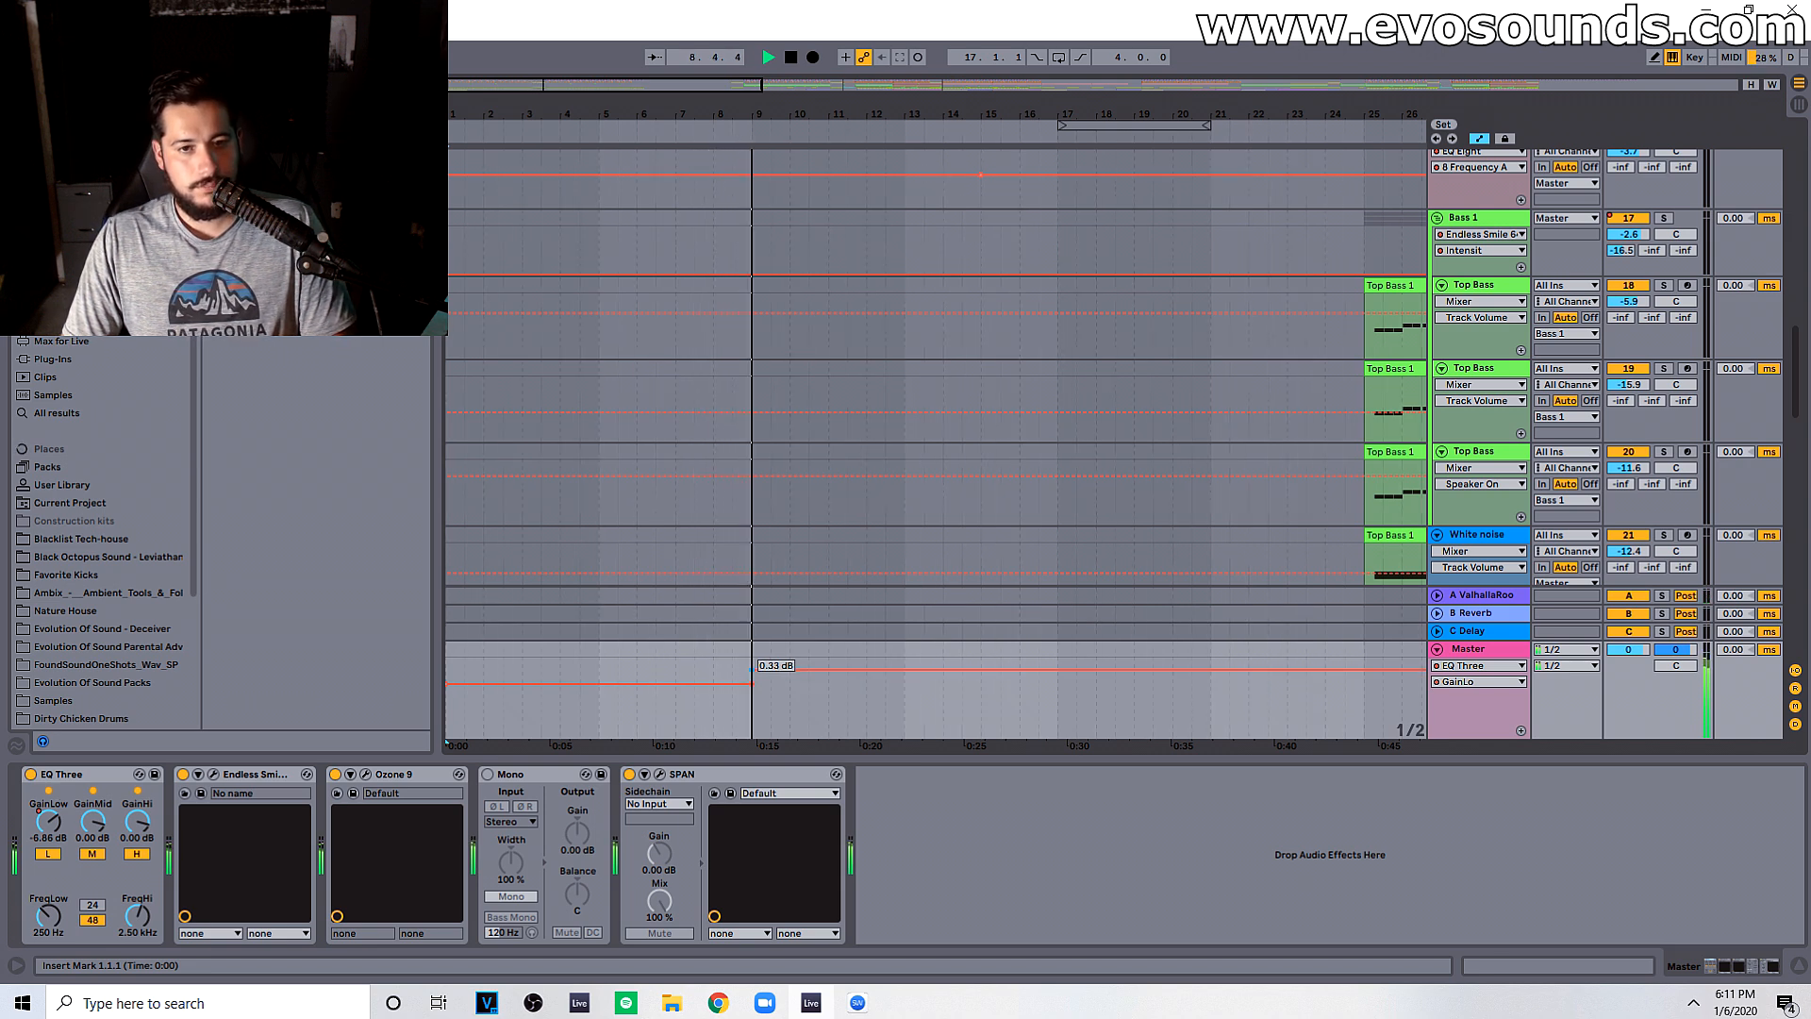
pyautogui.moveTo(755, 668); pyautogui.dragTo(754, 670)
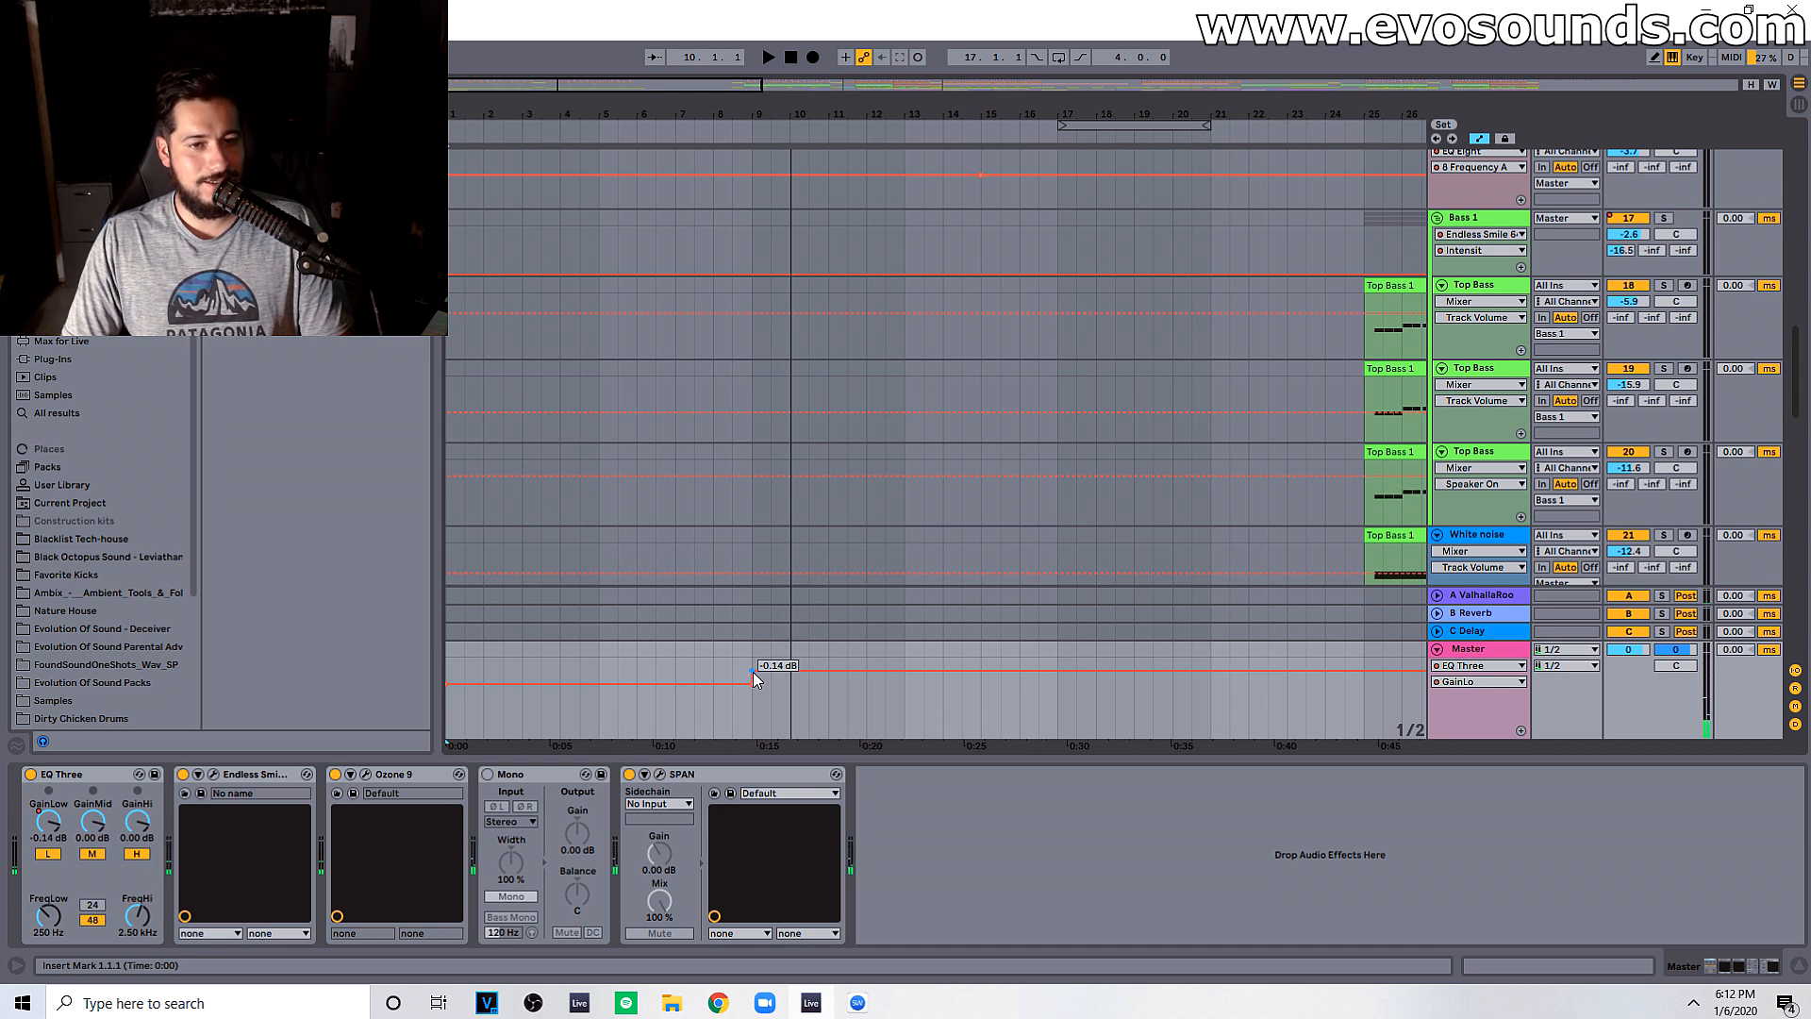
pyautogui.moveTo(753, 671); pyautogui.dragTo(752, 671)
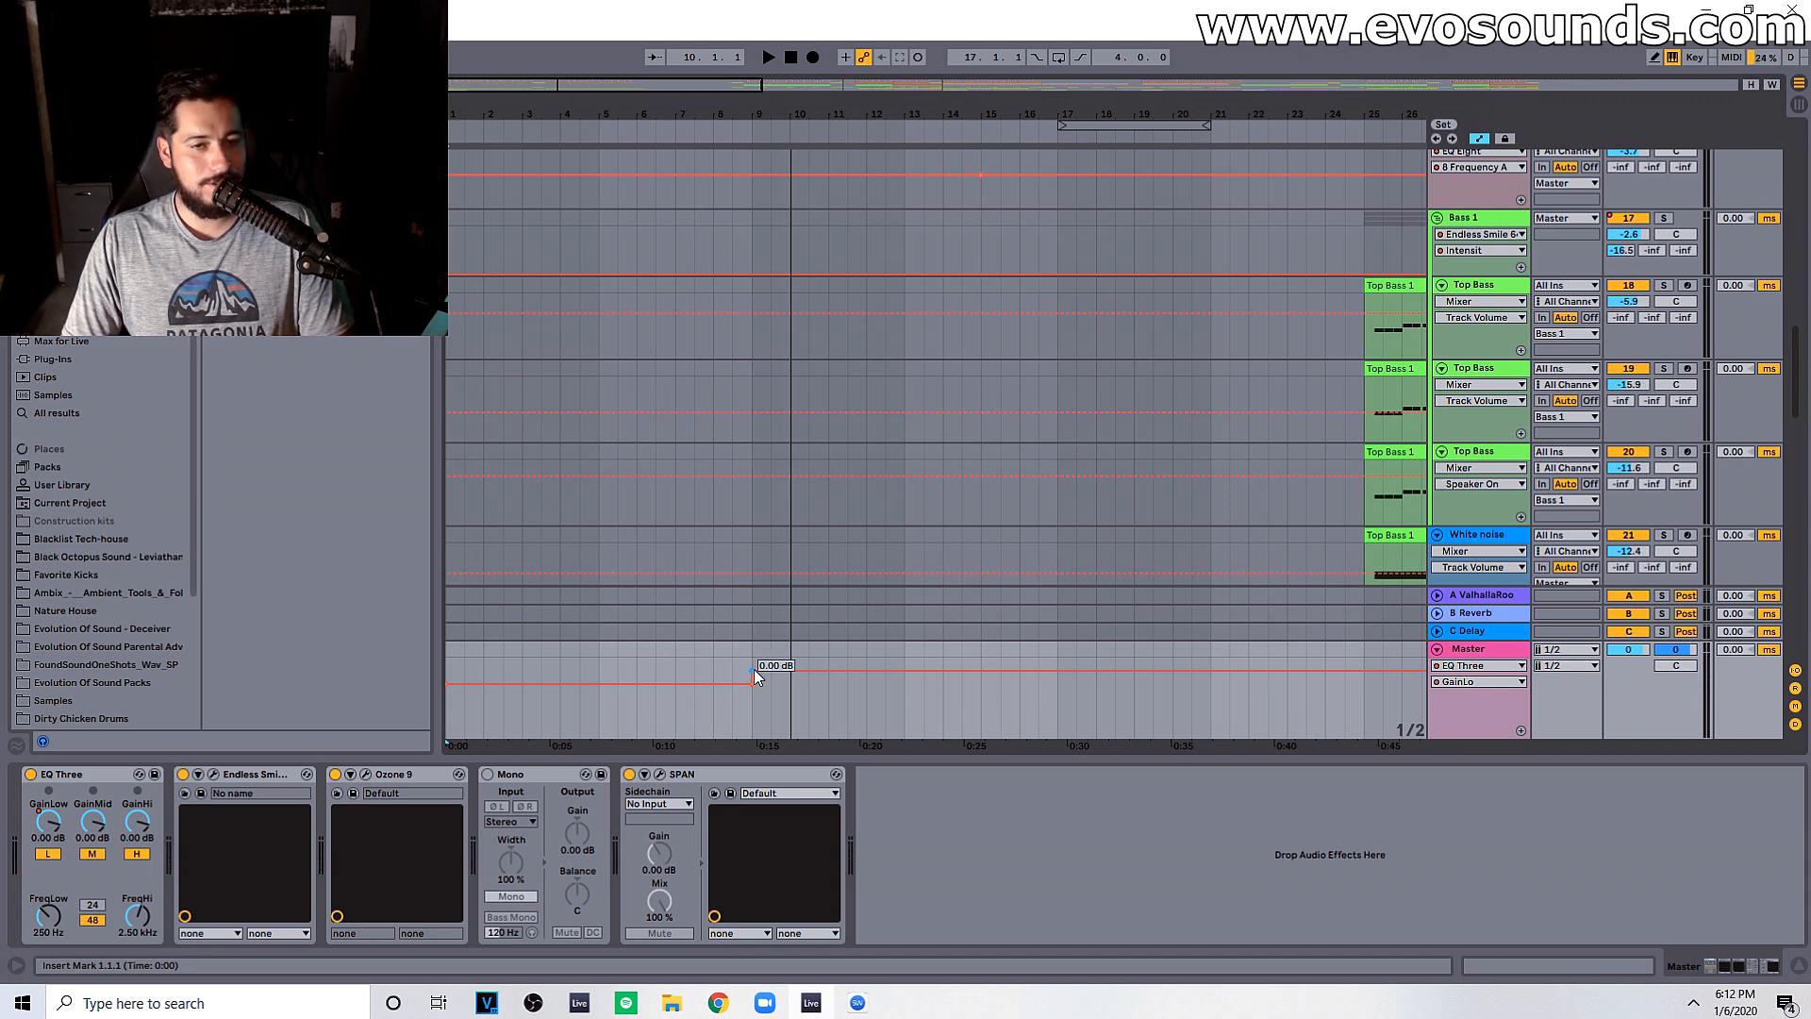
pyautogui.moveTo(566, 112); pyautogui.dragTo(528, 165)
pyautogui.press('space')
pyautogui.scroll(5, 658, 381)
pyautogui.scroll(3, 1179, 509)
pyautogui.press('space')
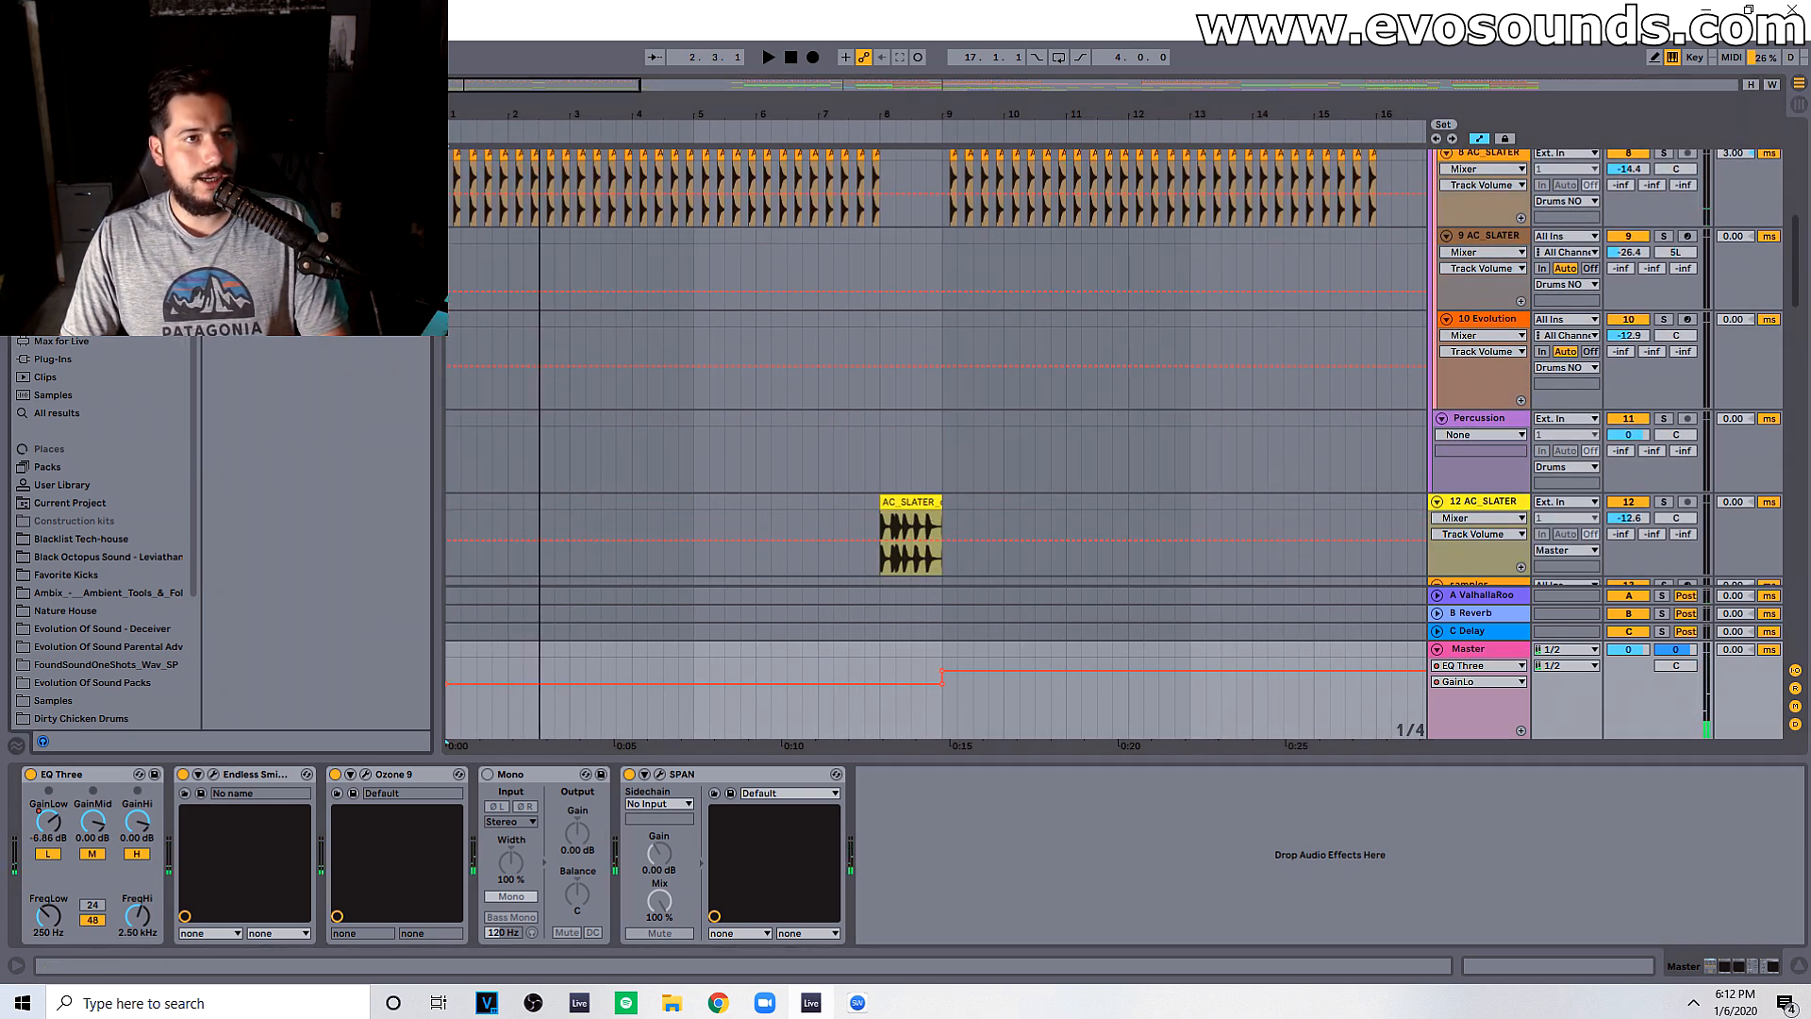
# Step: Insert a Reverb before the Master's EQ Three with Dry/Wet at 26% and Decay Time at 743 ms
pyautogui.moveTo(273, 160); pyautogui.dragTo(119, 849)
pyautogui.moveTo(464, 695); pyautogui.dragTo(464, 721)
pyautogui.press('space')
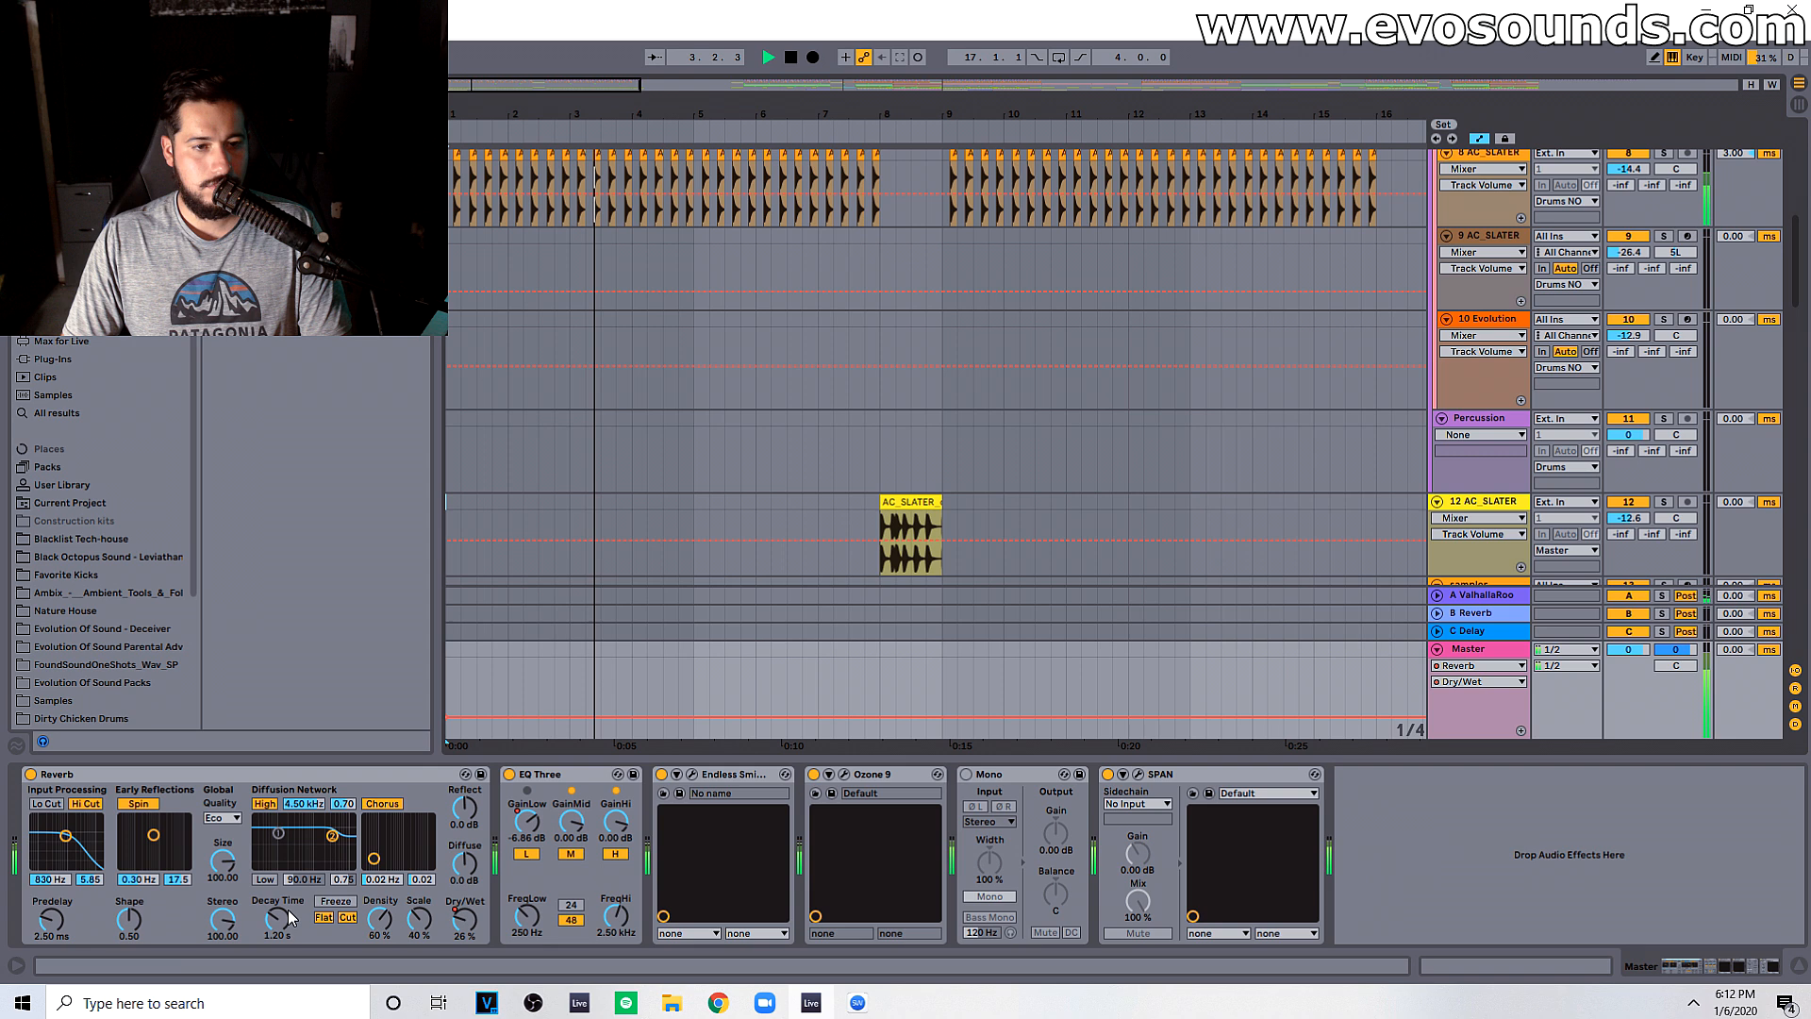
pyautogui.moveTo(291, 917); pyautogui.dragTo(291, 938)
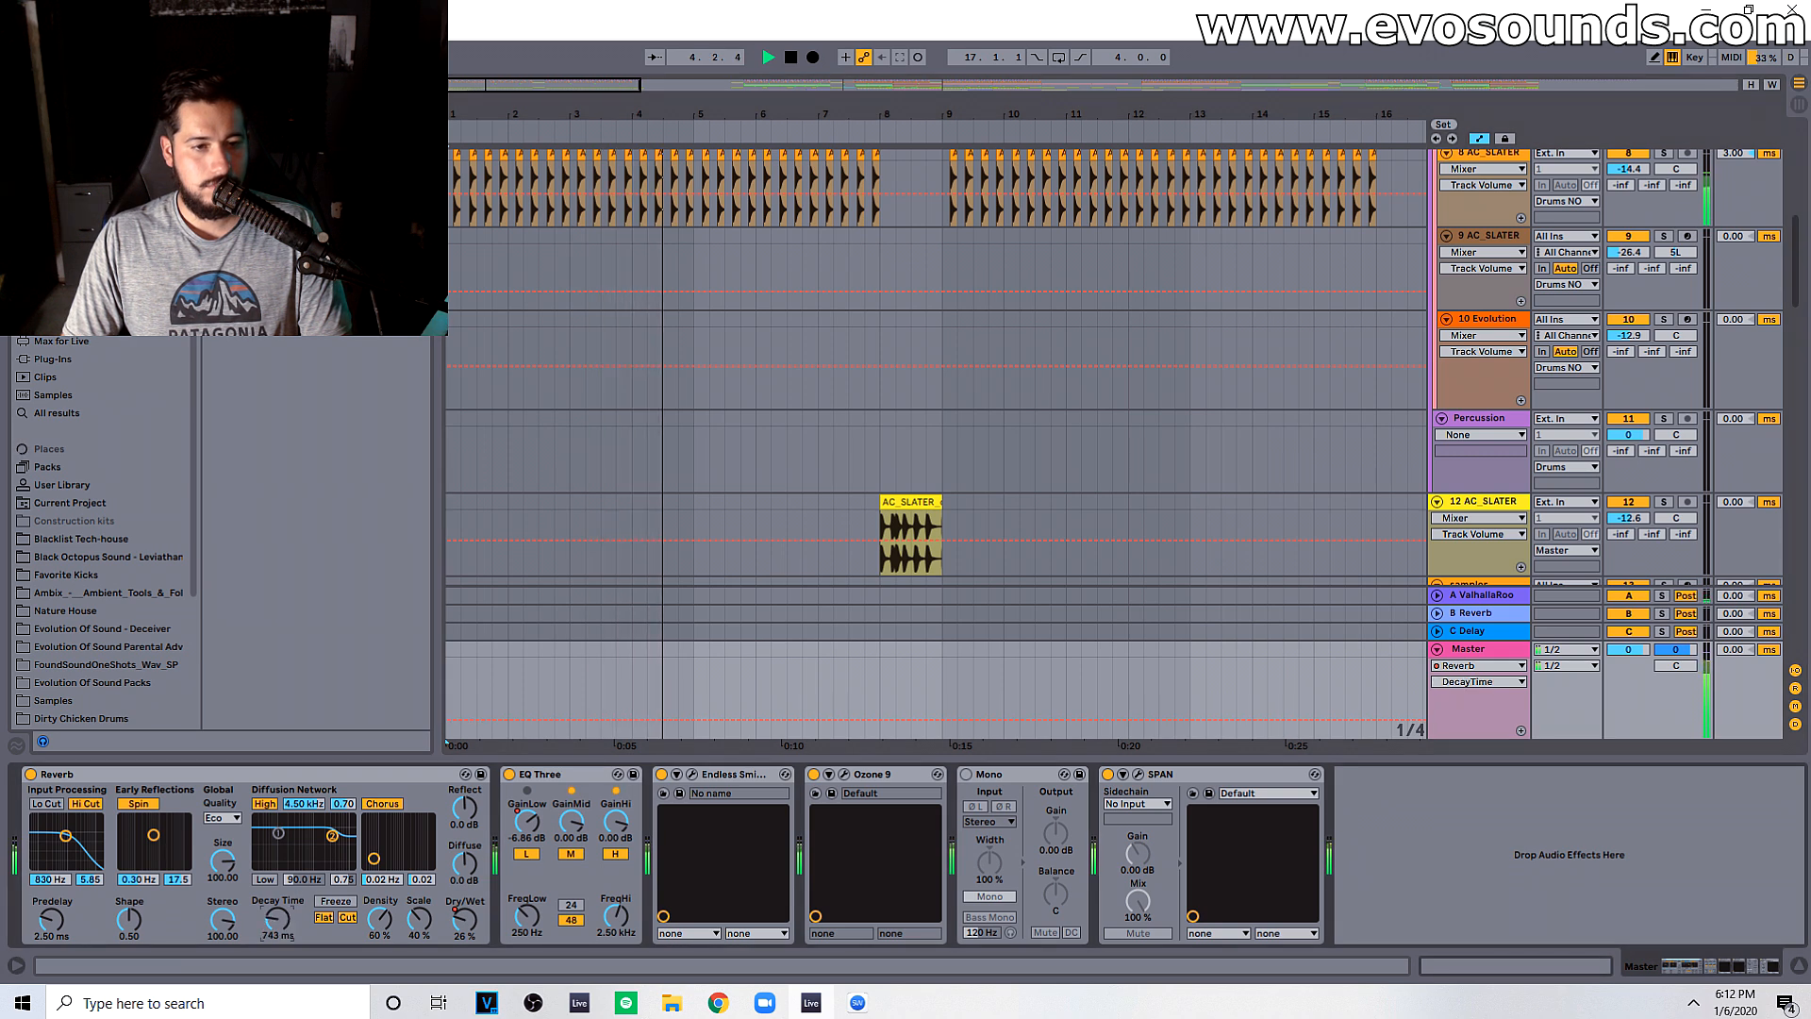
# Step: Automate the Master reverb's Dry/Wet to ramp down from 26% at bar 8 to about 1.4% at bar 9
pyautogui.click(880, 718)
pyautogui.click(464, 920)
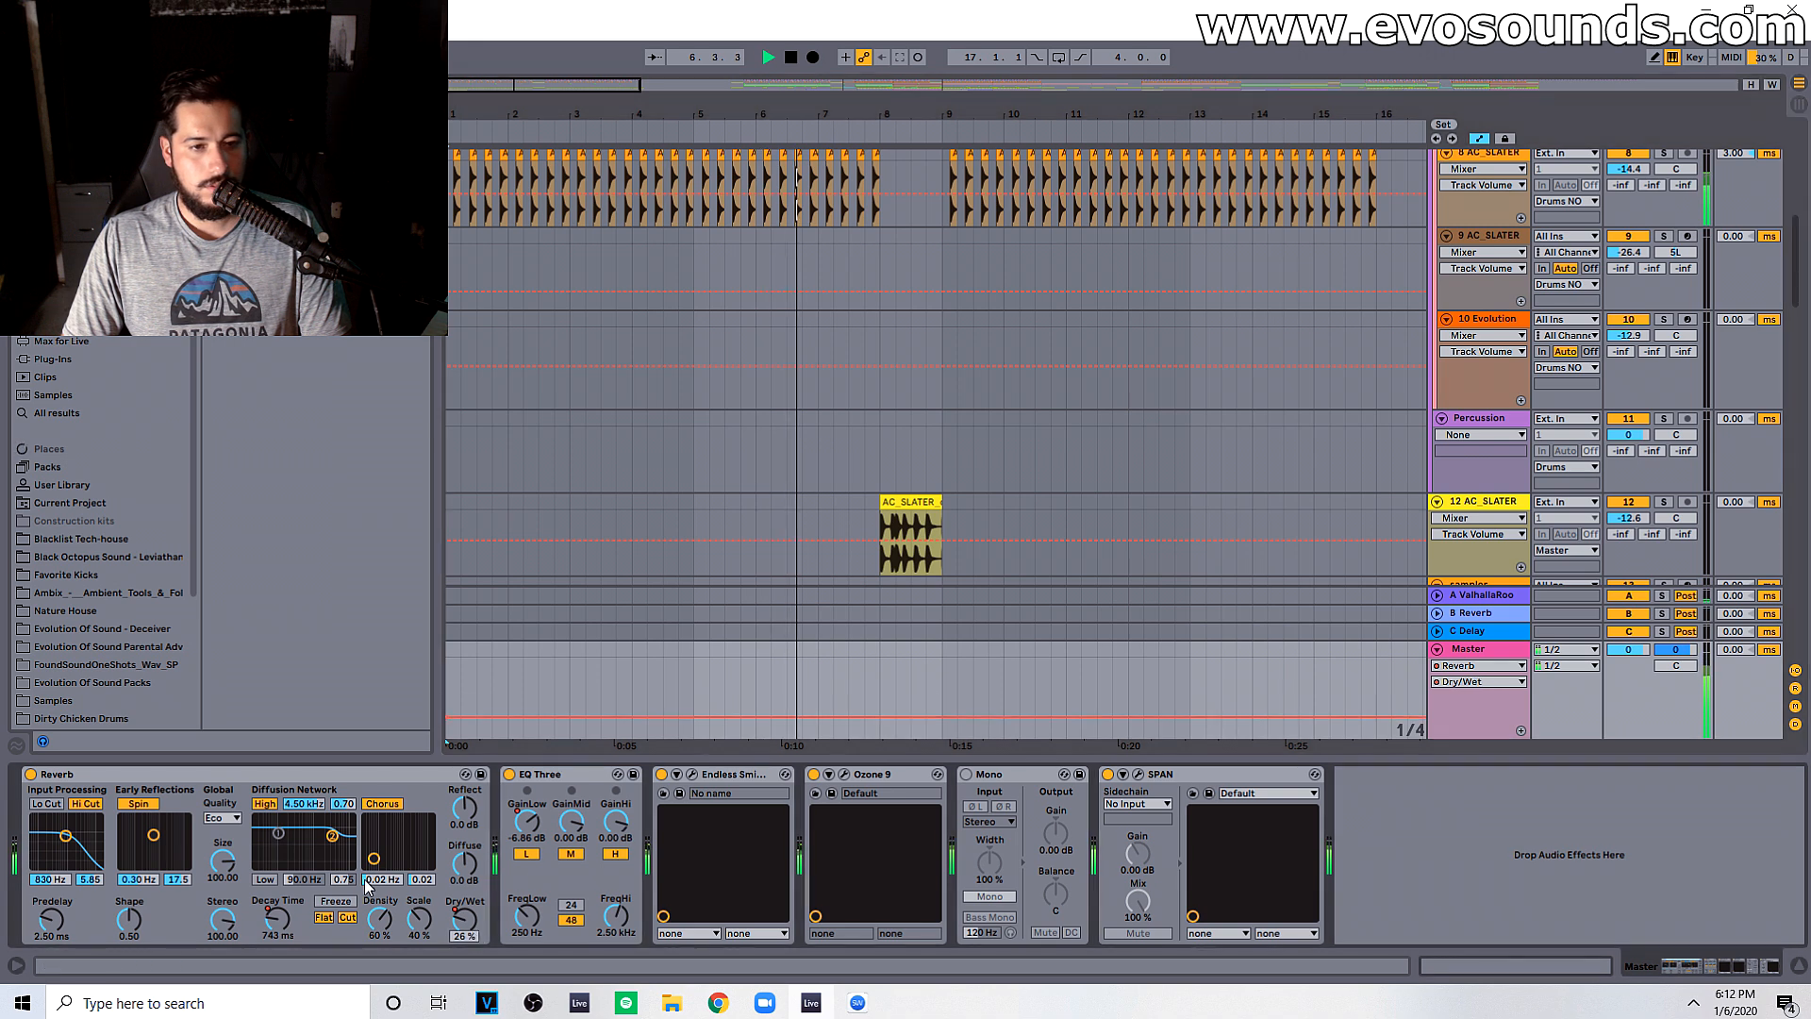
pyautogui.rightClick(289, 925)
pyautogui.click(362, 872)
pyautogui.click(459, 926)
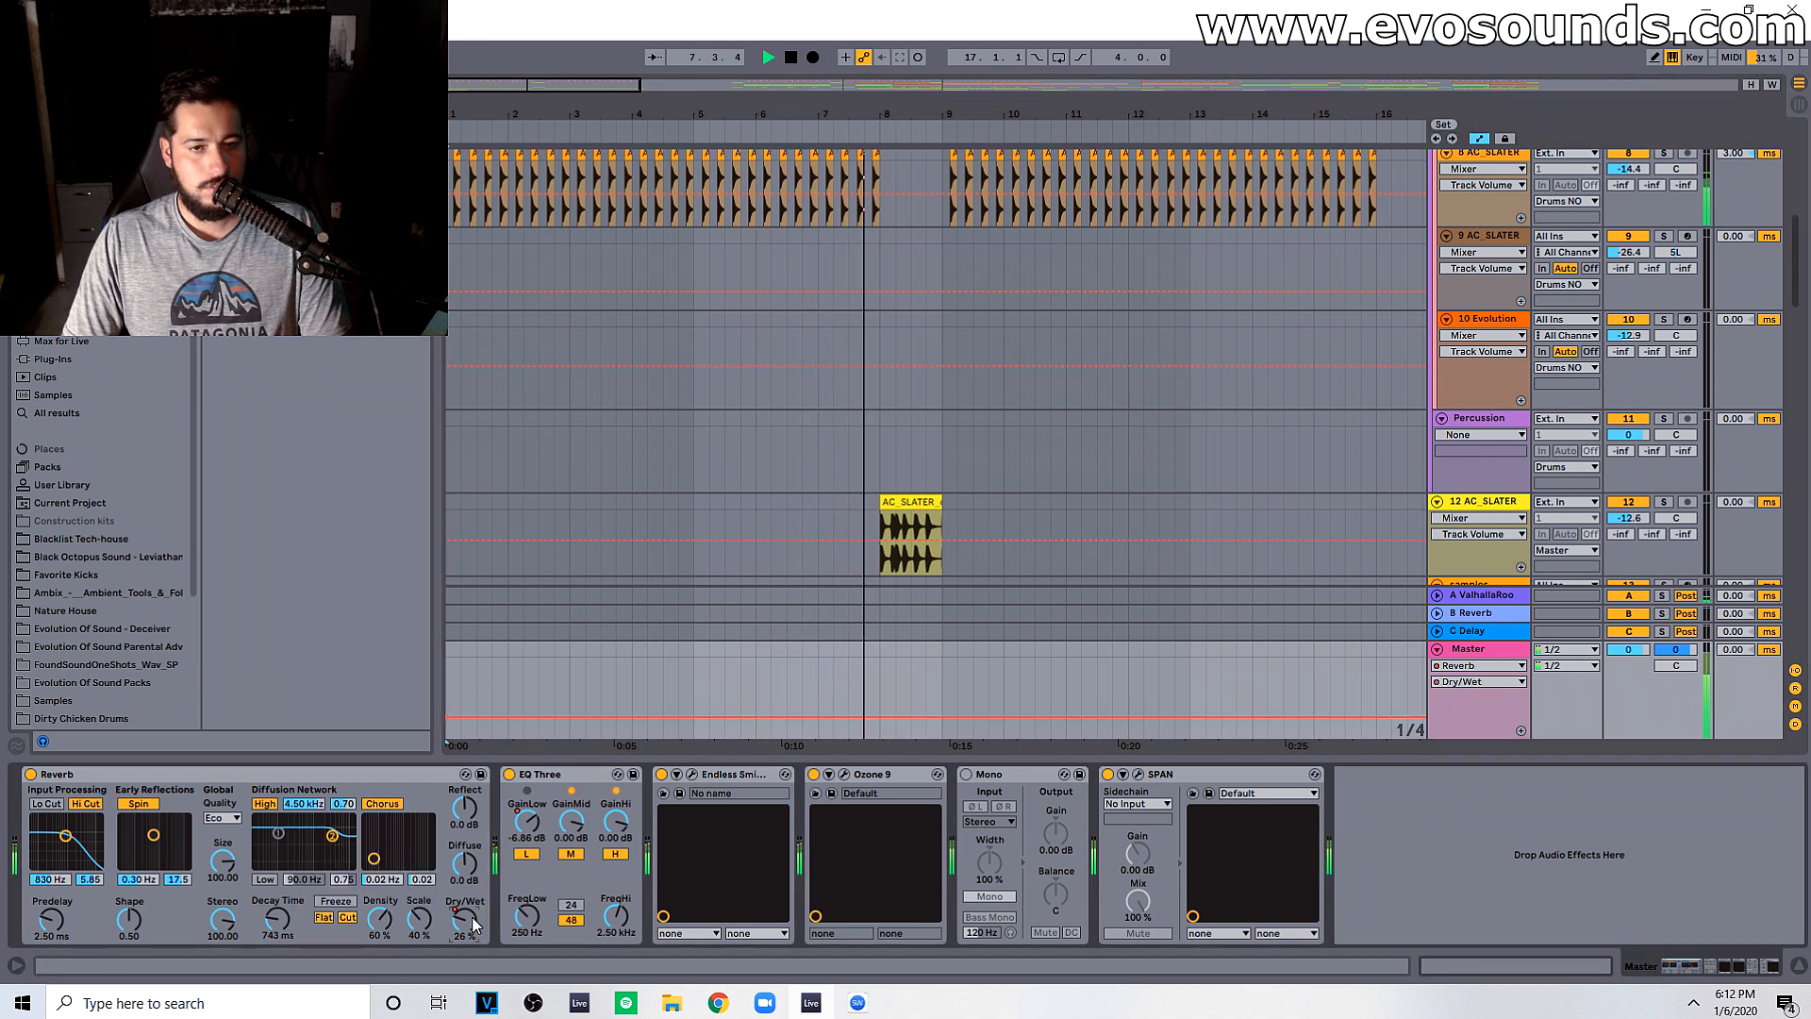
pyautogui.click(877, 718)
pyautogui.moveTo(936, 718)
pyautogui.mouseDown()
pyautogui.moveTo(961, 739)
pyautogui.moveTo(945, 740)
pyautogui.mouseUp()
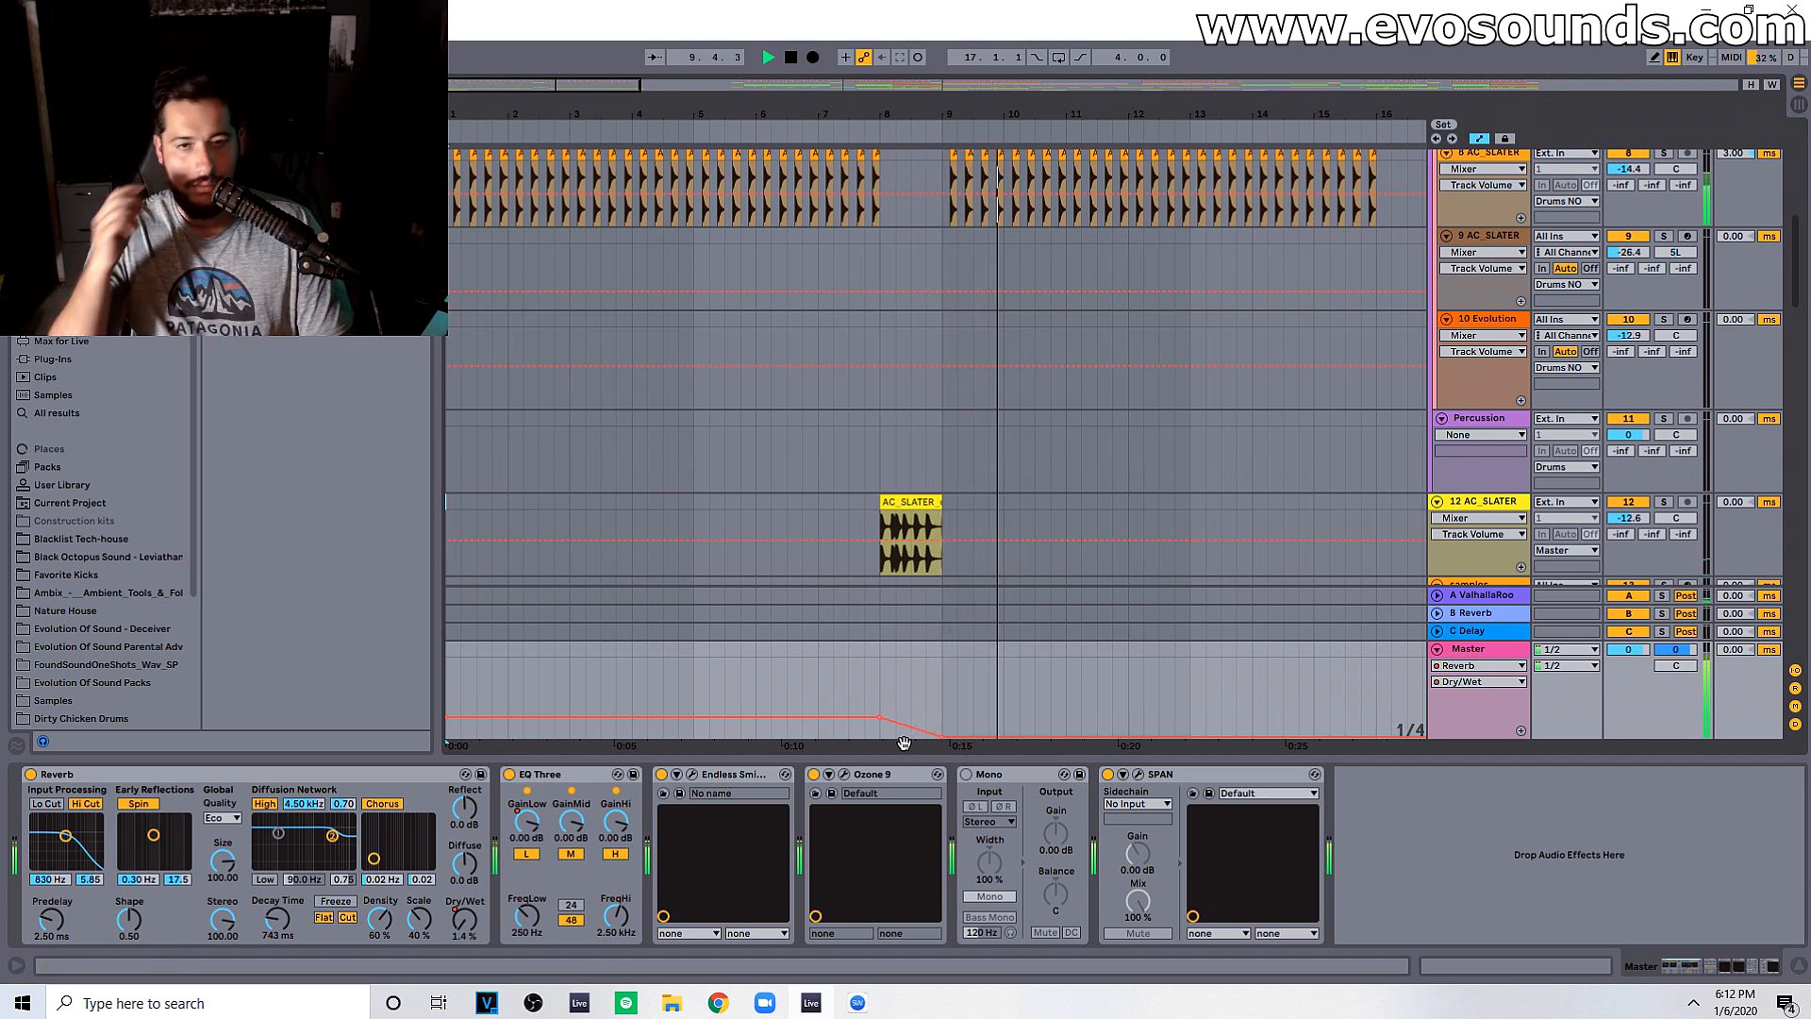
# Step: Collapse the device view and copy the four-bar Evolution uplifter from bar 45 to bar 6 on its track
pyautogui.moveTo(931, 754); pyautogui.dragTo(931, 943)
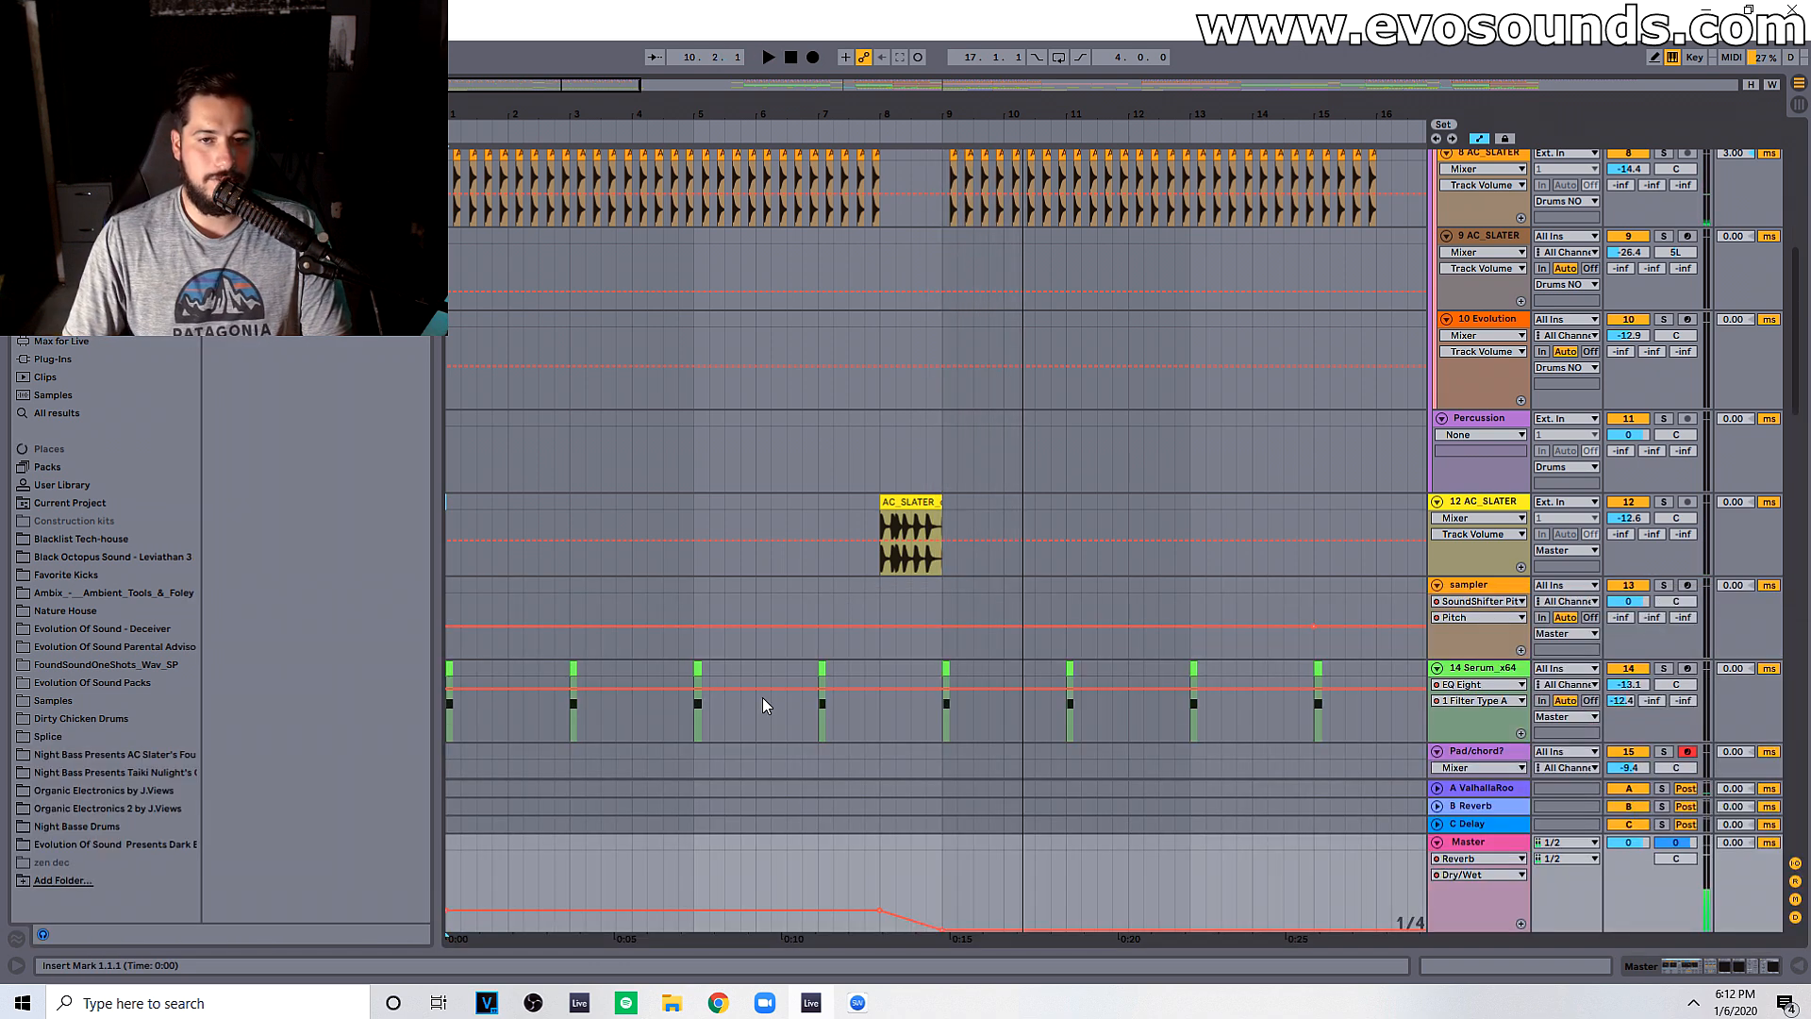
pyautogui.scroll(-10, 760, 728)
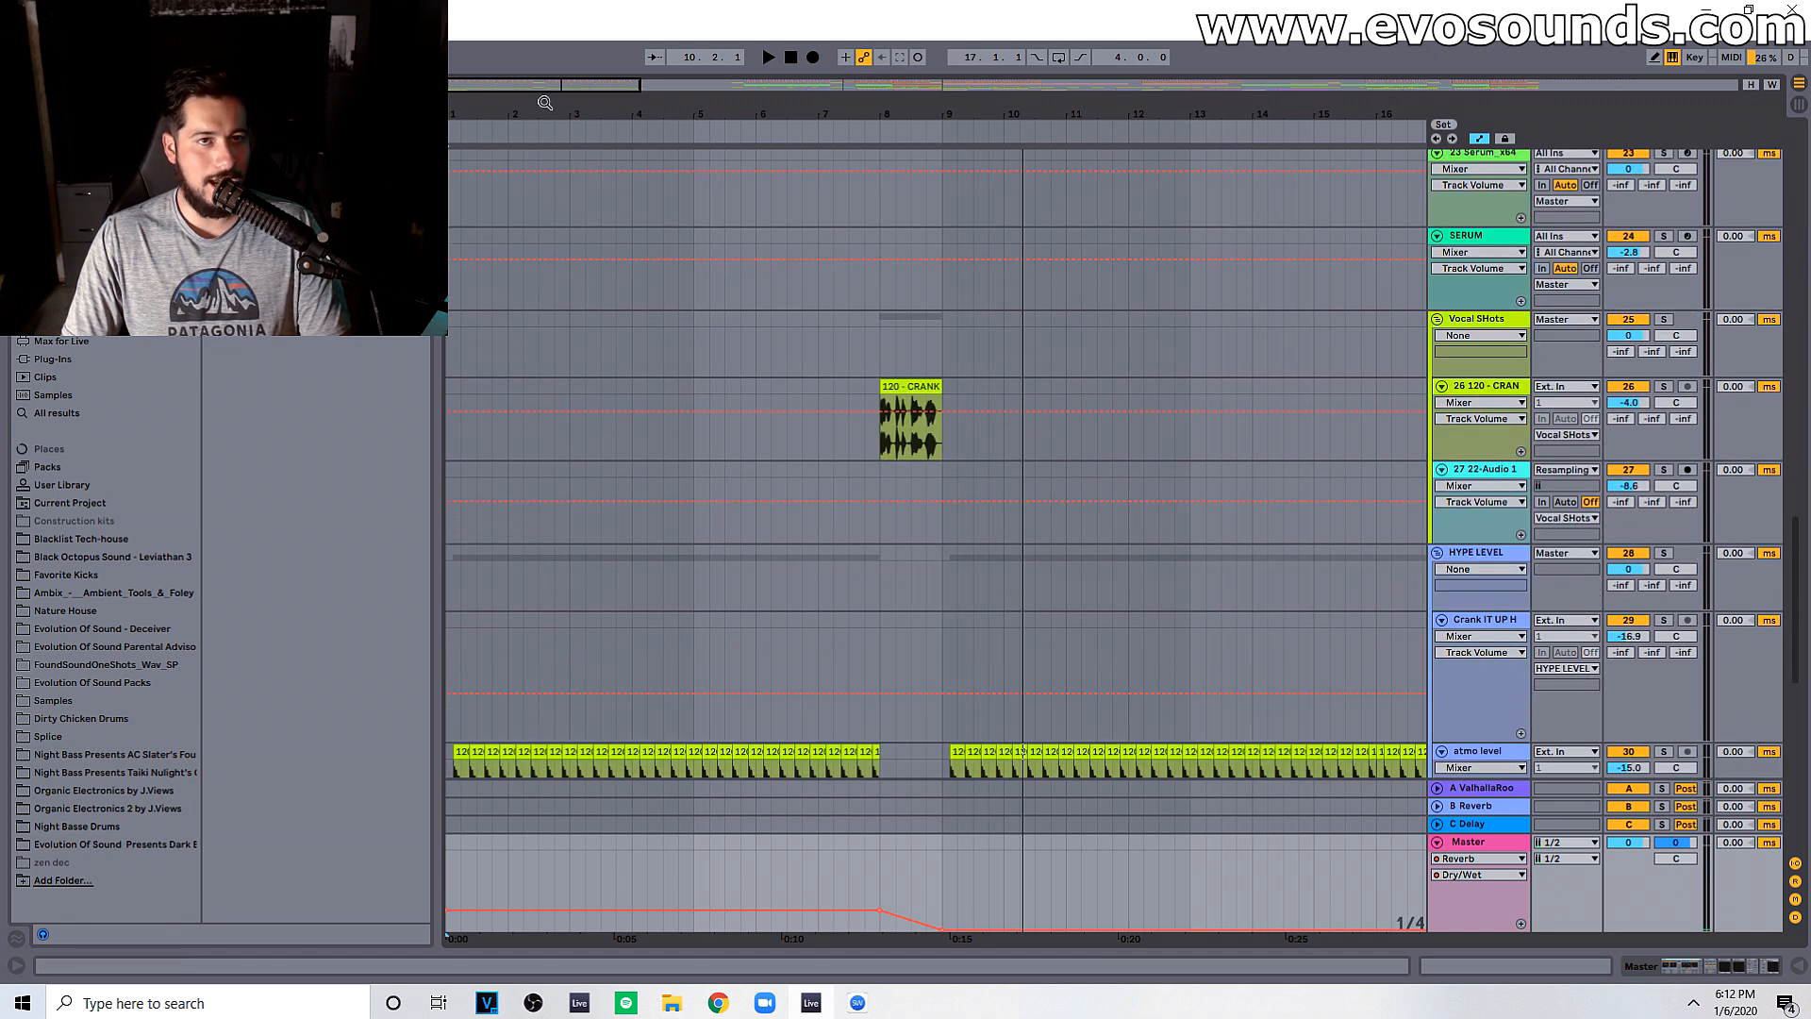
pyautogui.moveTo(543, 105); pyautogui.dragTo(545, 66)
pyautogui.scroll(-12, 783, 523)
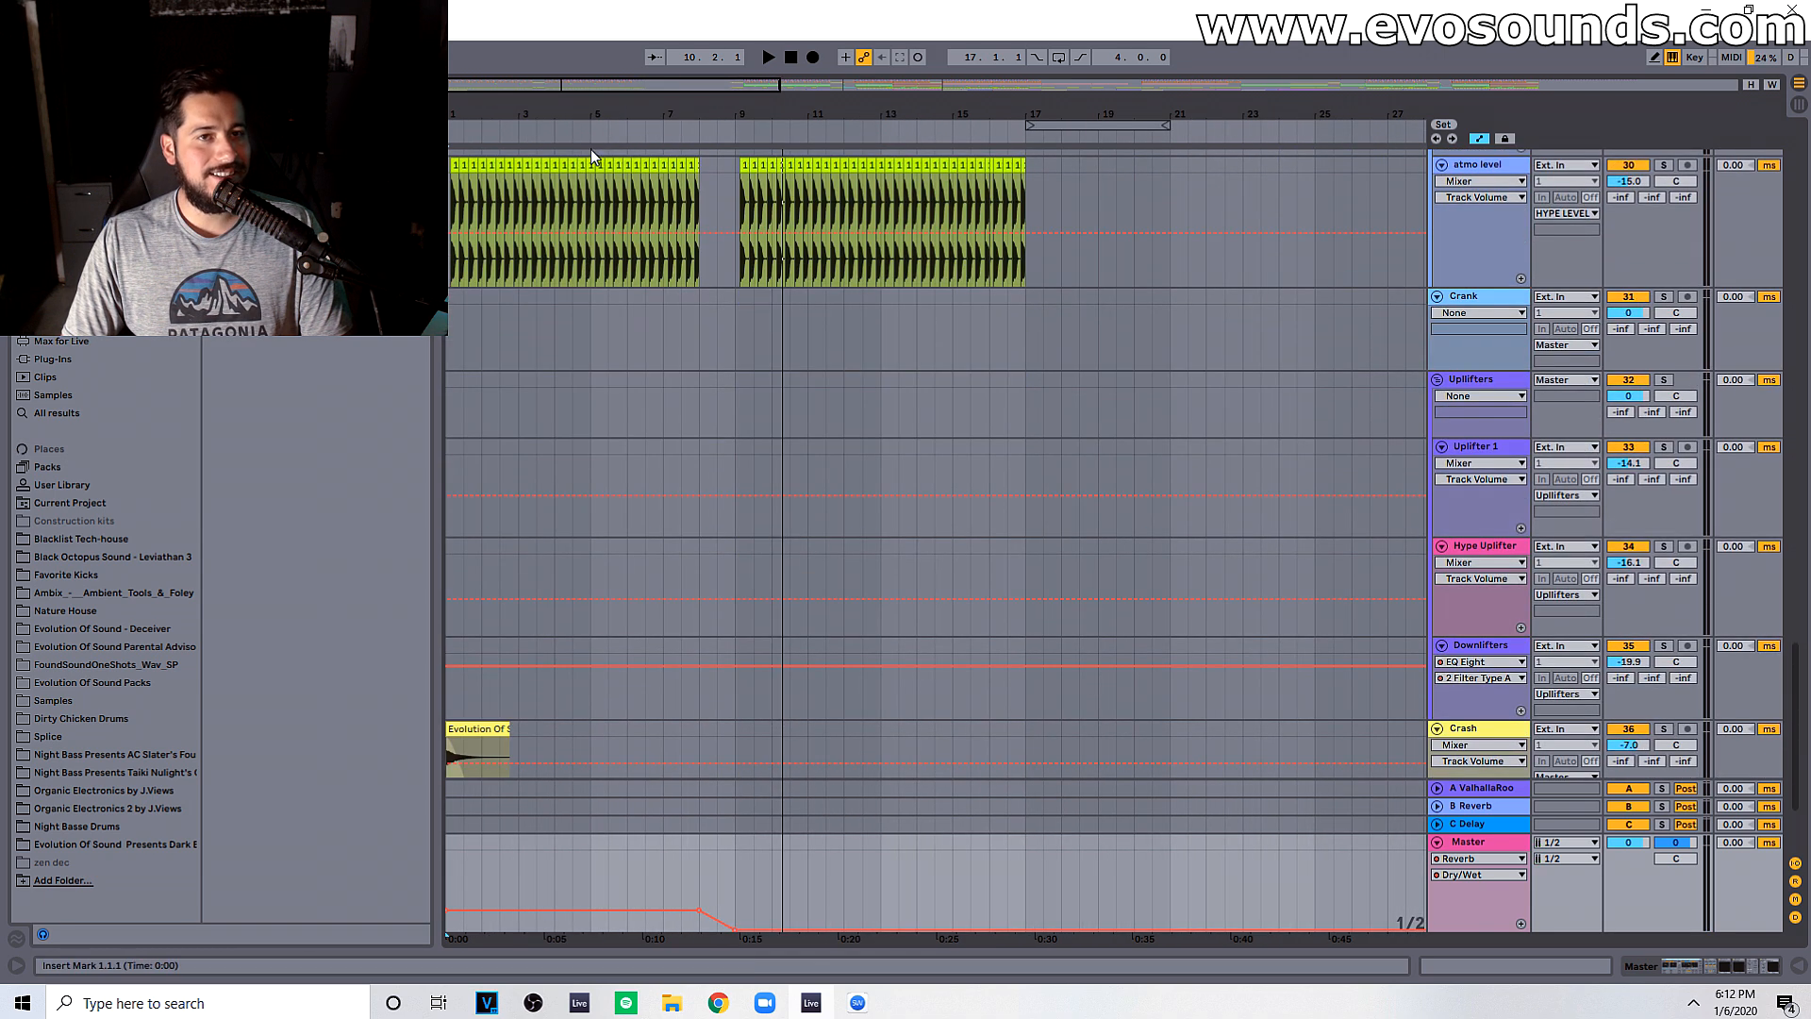
pyautogui.moveTo(567, 90); pyautogui.dragTo(568, 71)
pyautogui.scroll(-3, 1067, 505)
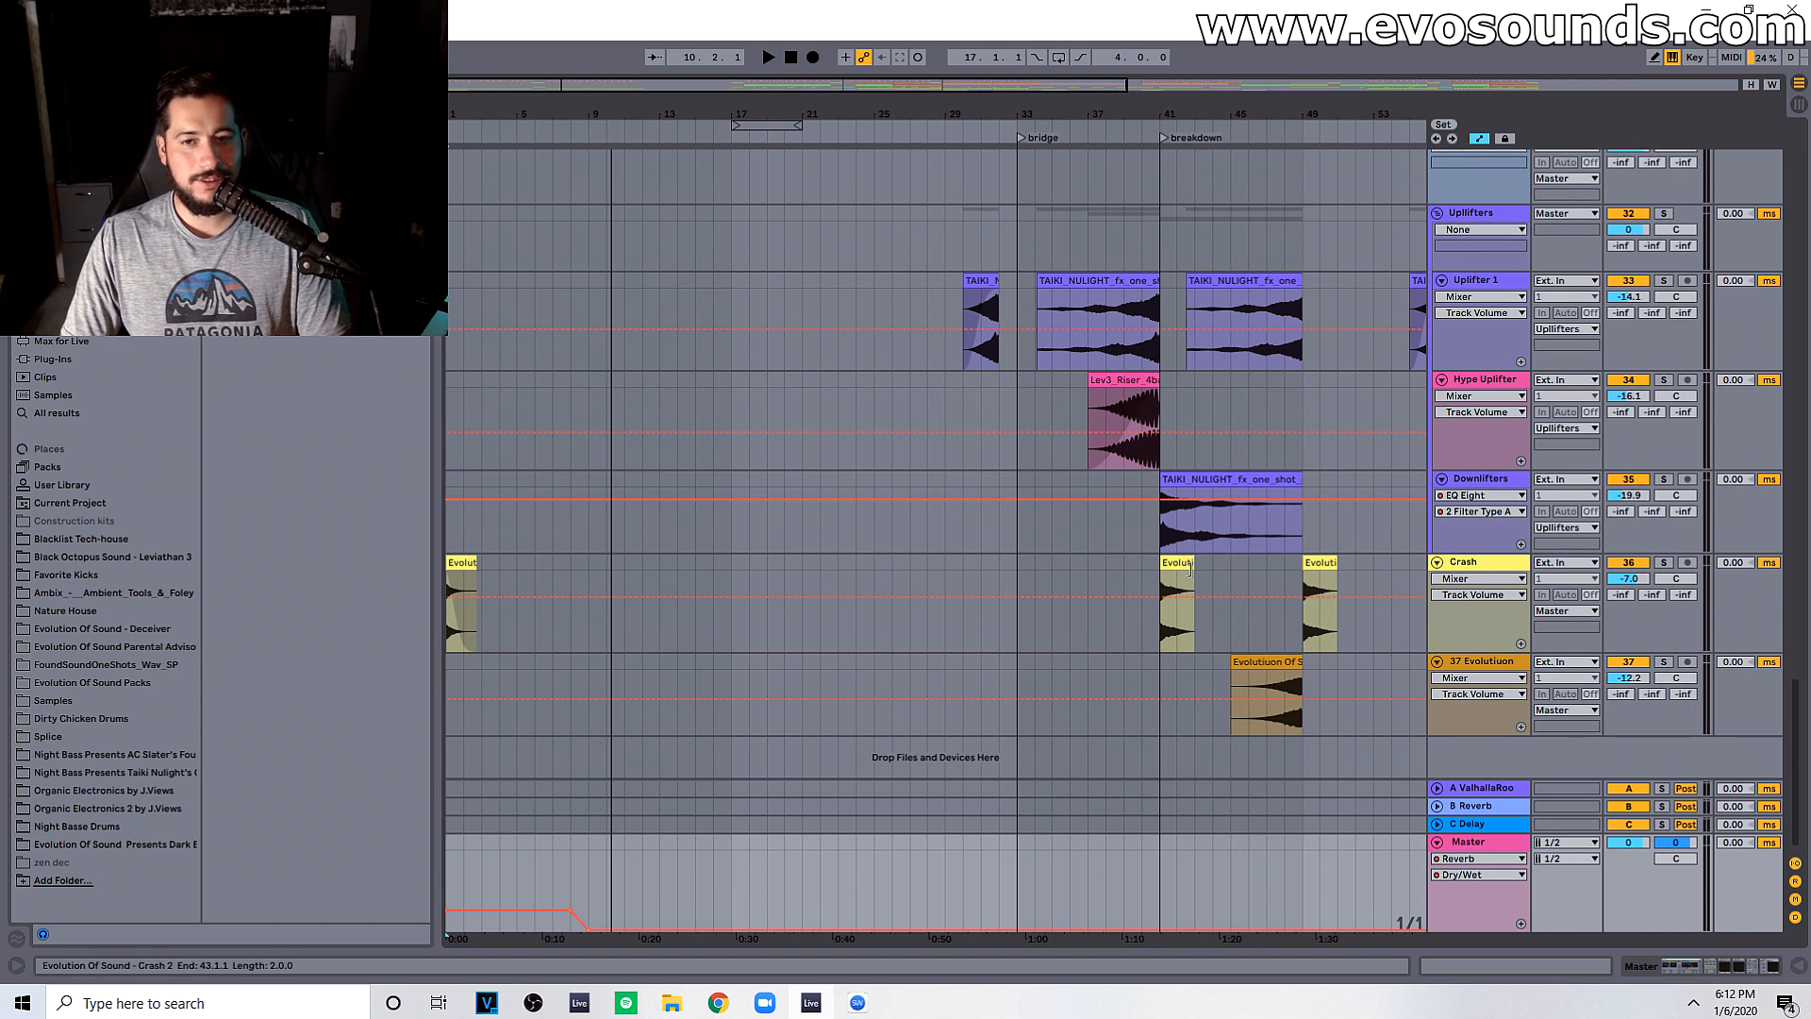
pyautogui.click(1187, 564)
pyautogui.moveTo(1254, 658); pyautogui.dragTo(566, 671)
pyautogui.click(536, 647)
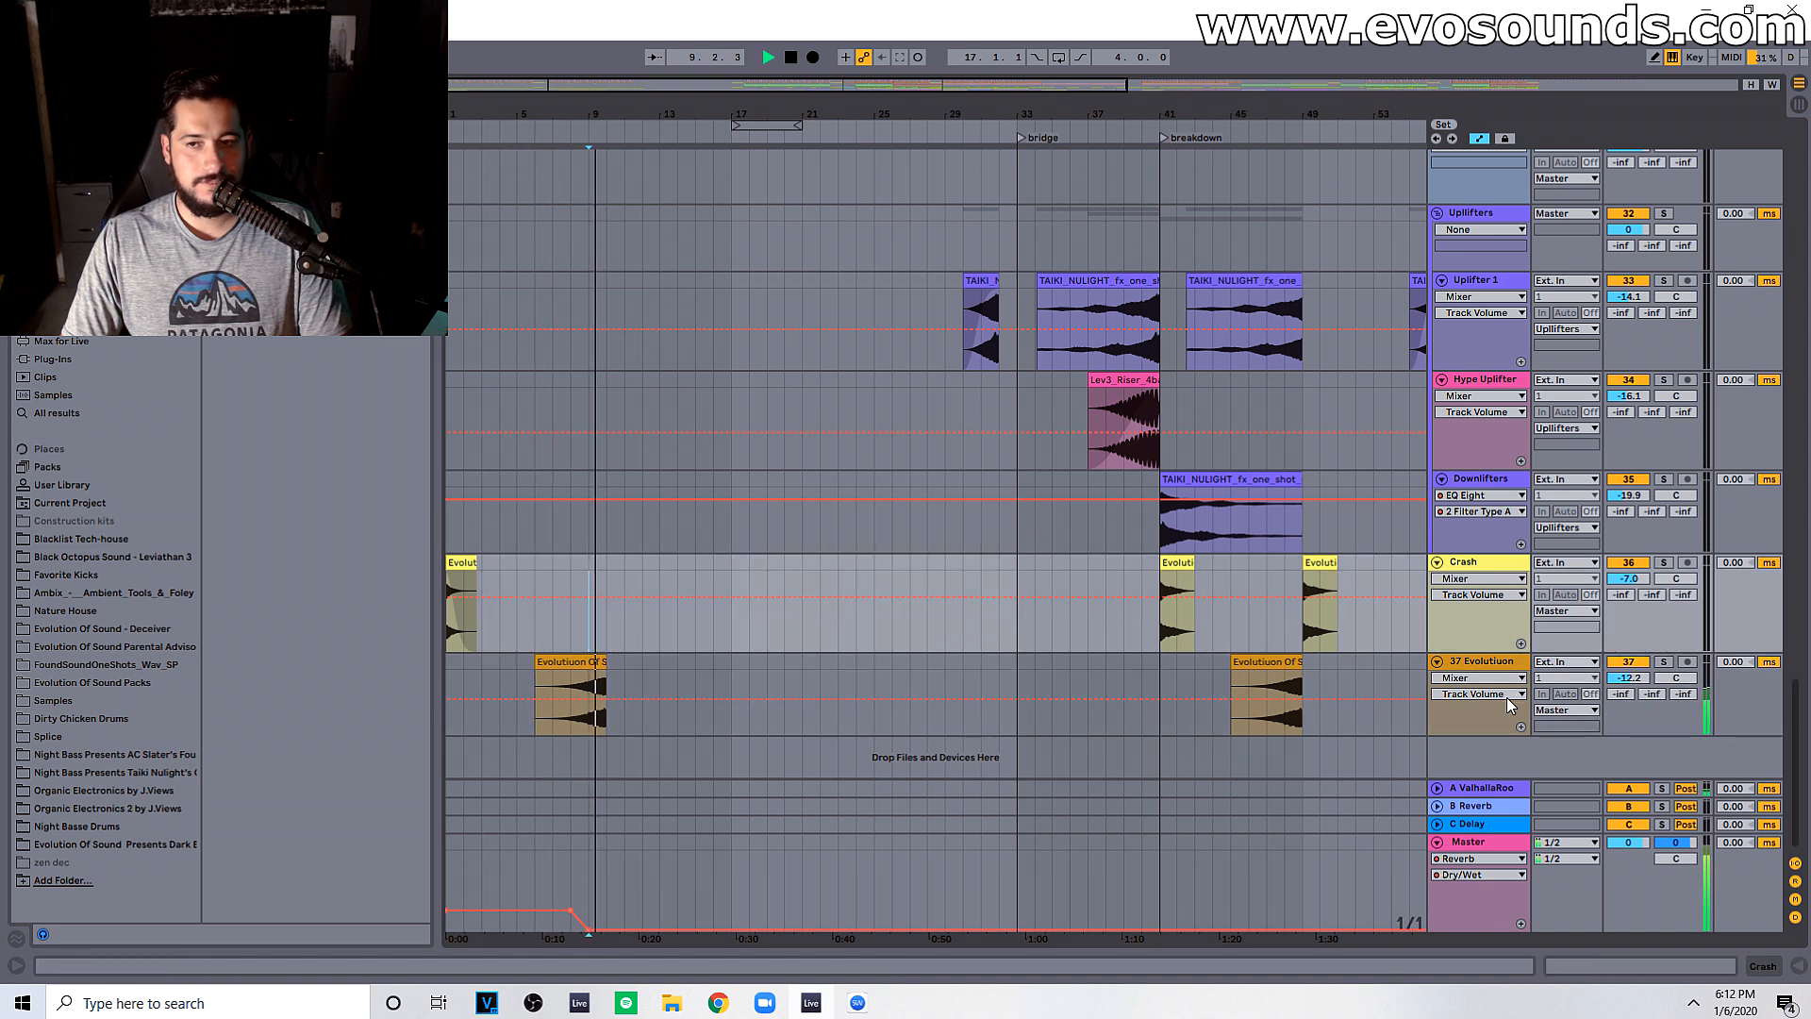
# Step: Move the copied uplifter one bar earlier to start at bar 5 and trim its end to bar 8
pyautogui.scroll(5, 584, 592)
pyautogui.scroll(-5, 585, 593)
pyautogui.click(593, 663)
pyautogui.press('space')
pyautogui.moveTo(592, 663); pyautogui.dragTo(574, 663)
pyautogui.press('space')
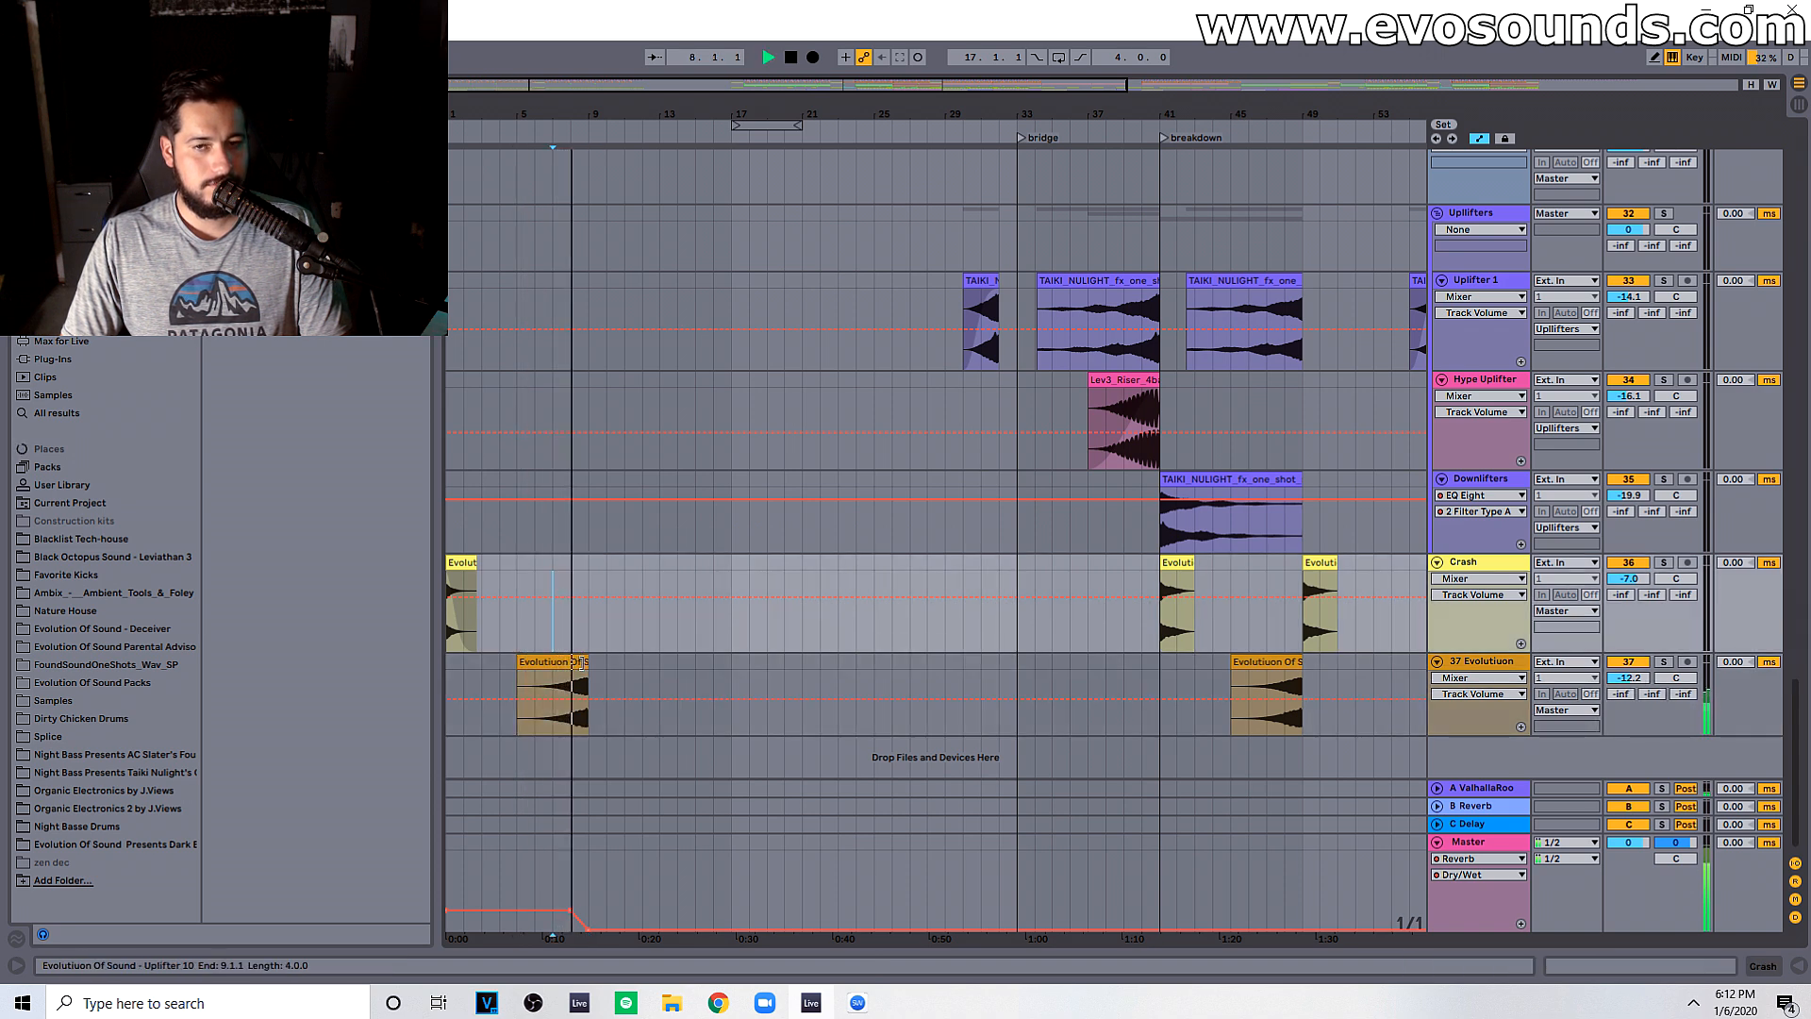
pyautogui.moveTo(580, 663); pyautogui.dragTo(569, 663)
pyautogui.click(558, 650)
# Step: Copy the crash clip from bar 41 to bar 9 on the Crash track and play it
pyautogui.click(1161, 563)
pyautogui.hotkey('ctrl', 'c')
pyautogui.click(582, 578)
pyautogui.hotkey('ctrl', 'v')
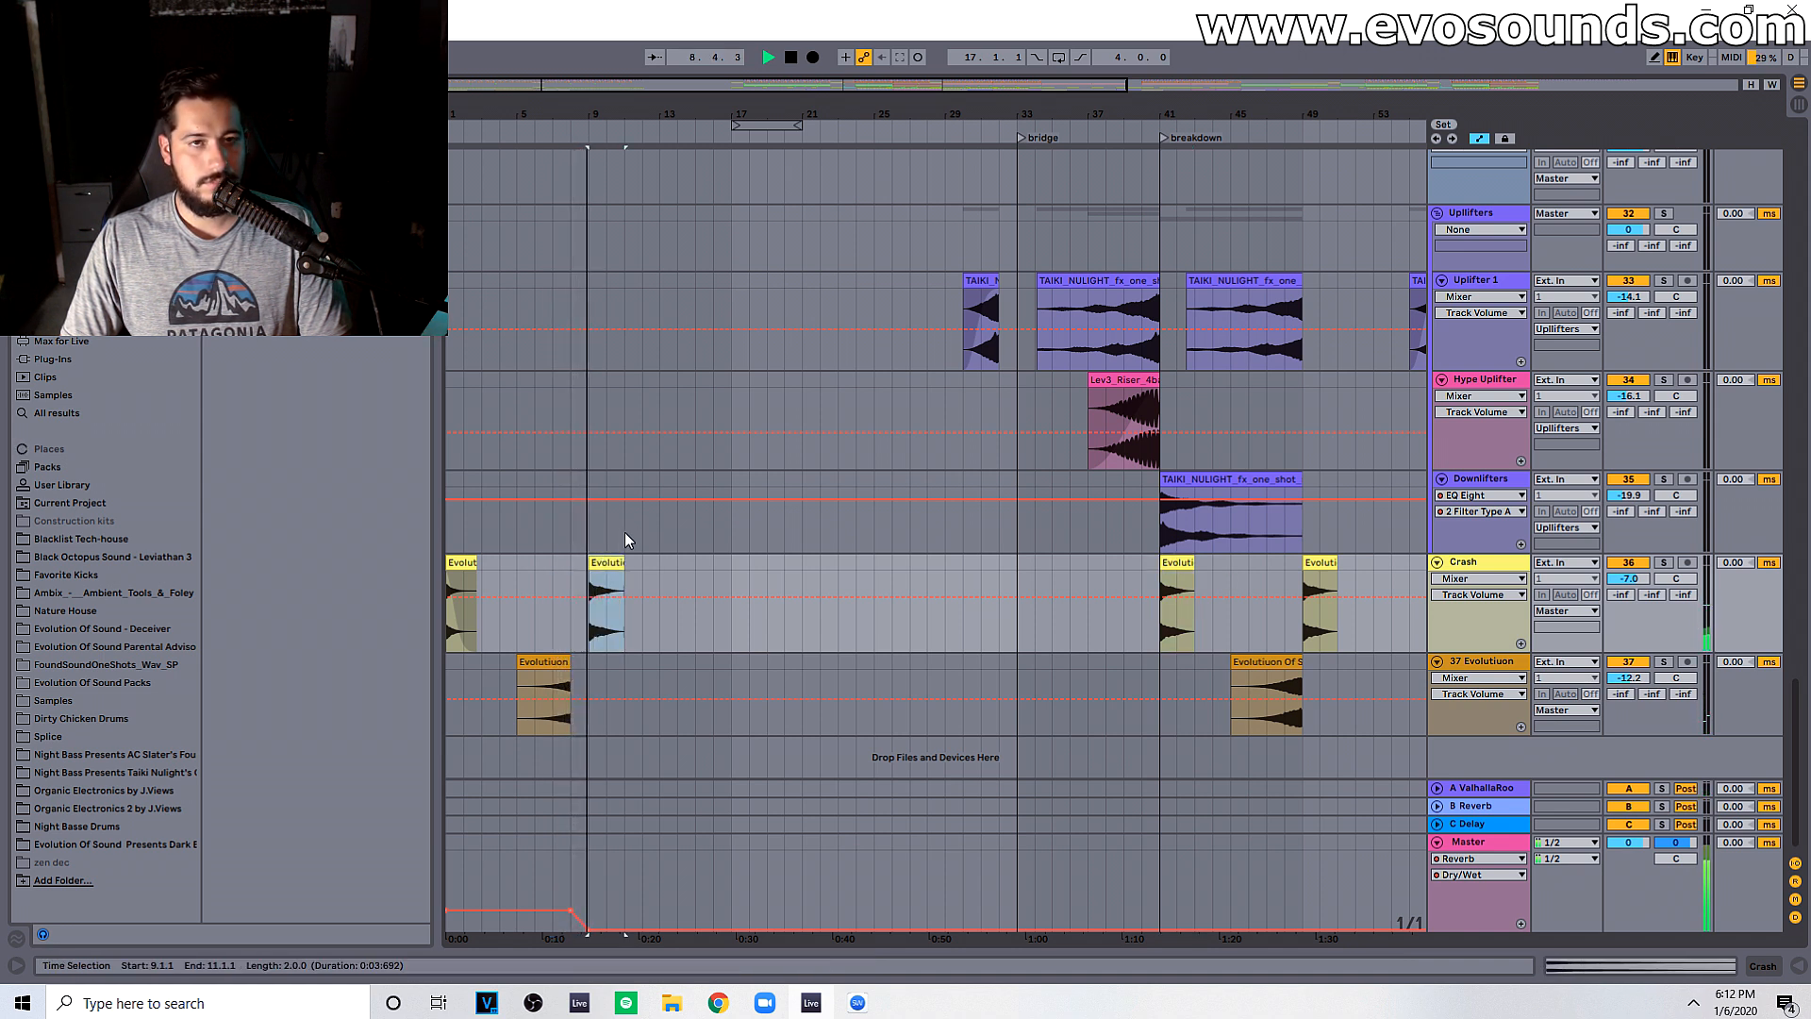
pyautogui.scroll(6, 872, 562)
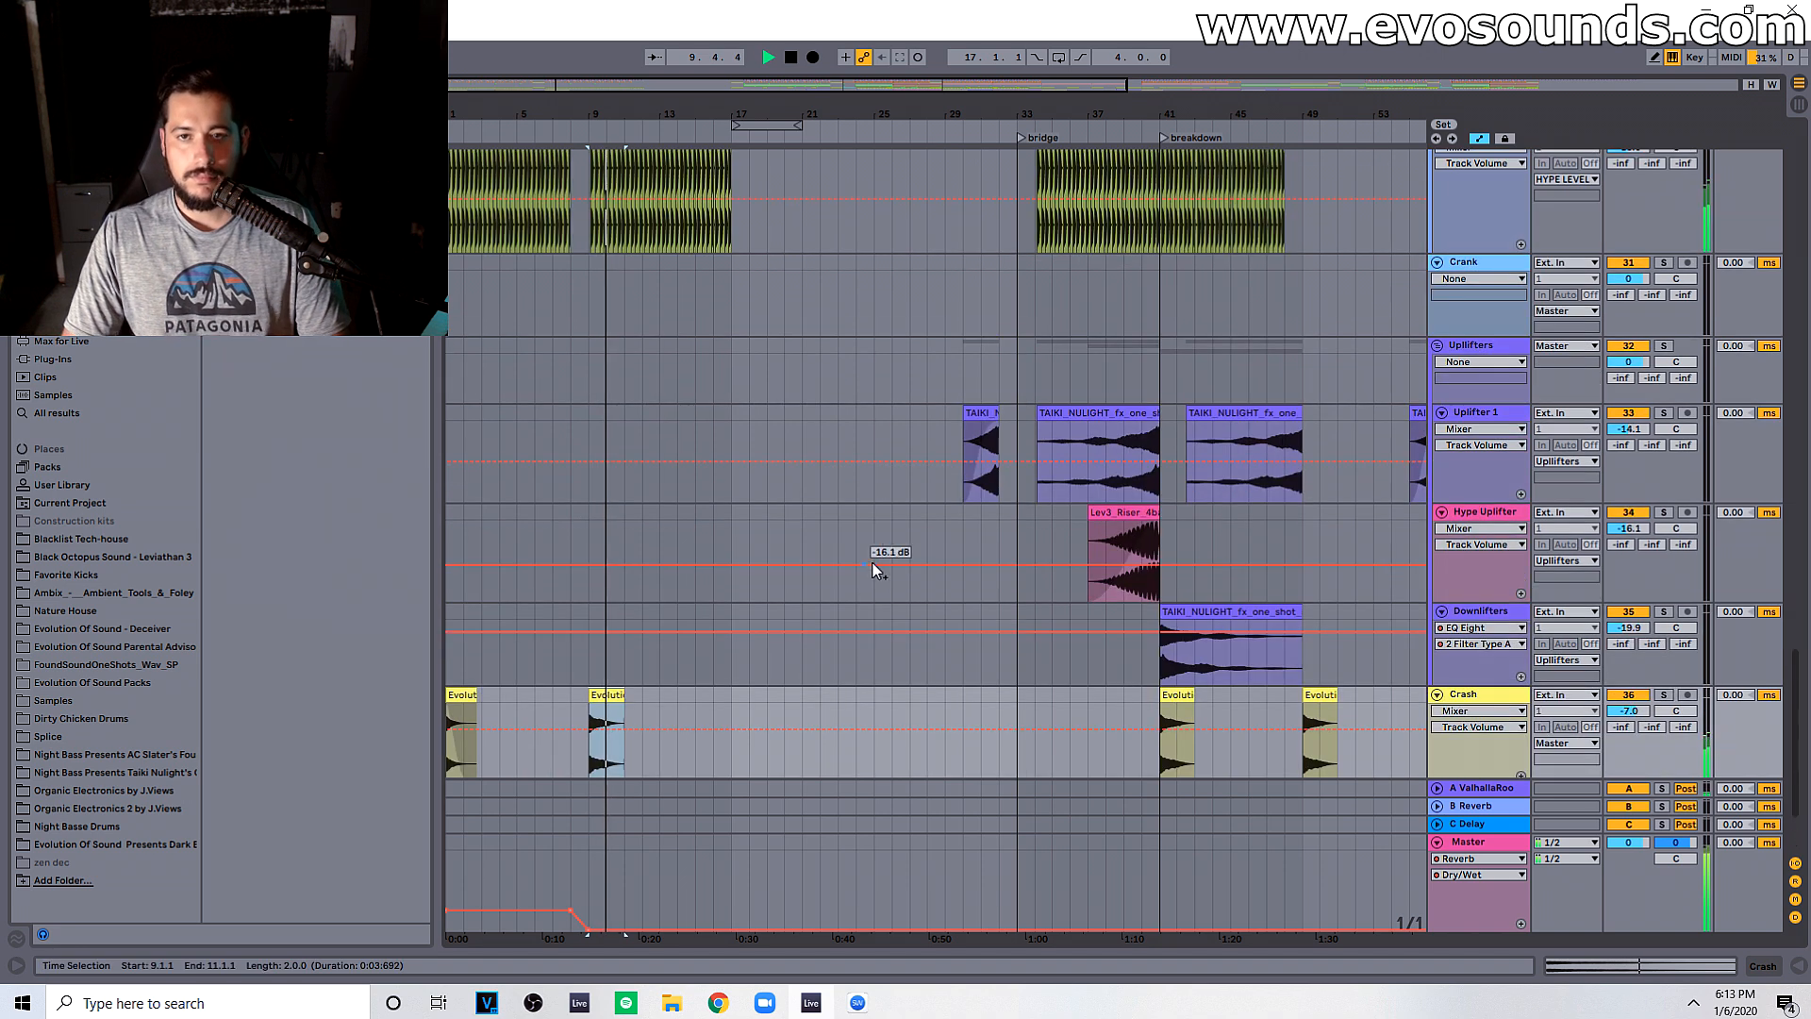
# Step: Copy bars 25 to 33 of the 23 Serum_x64 and SERUM tracks to bar 9 on the same tracks
pyautogui.scroll(8, 749, 571)
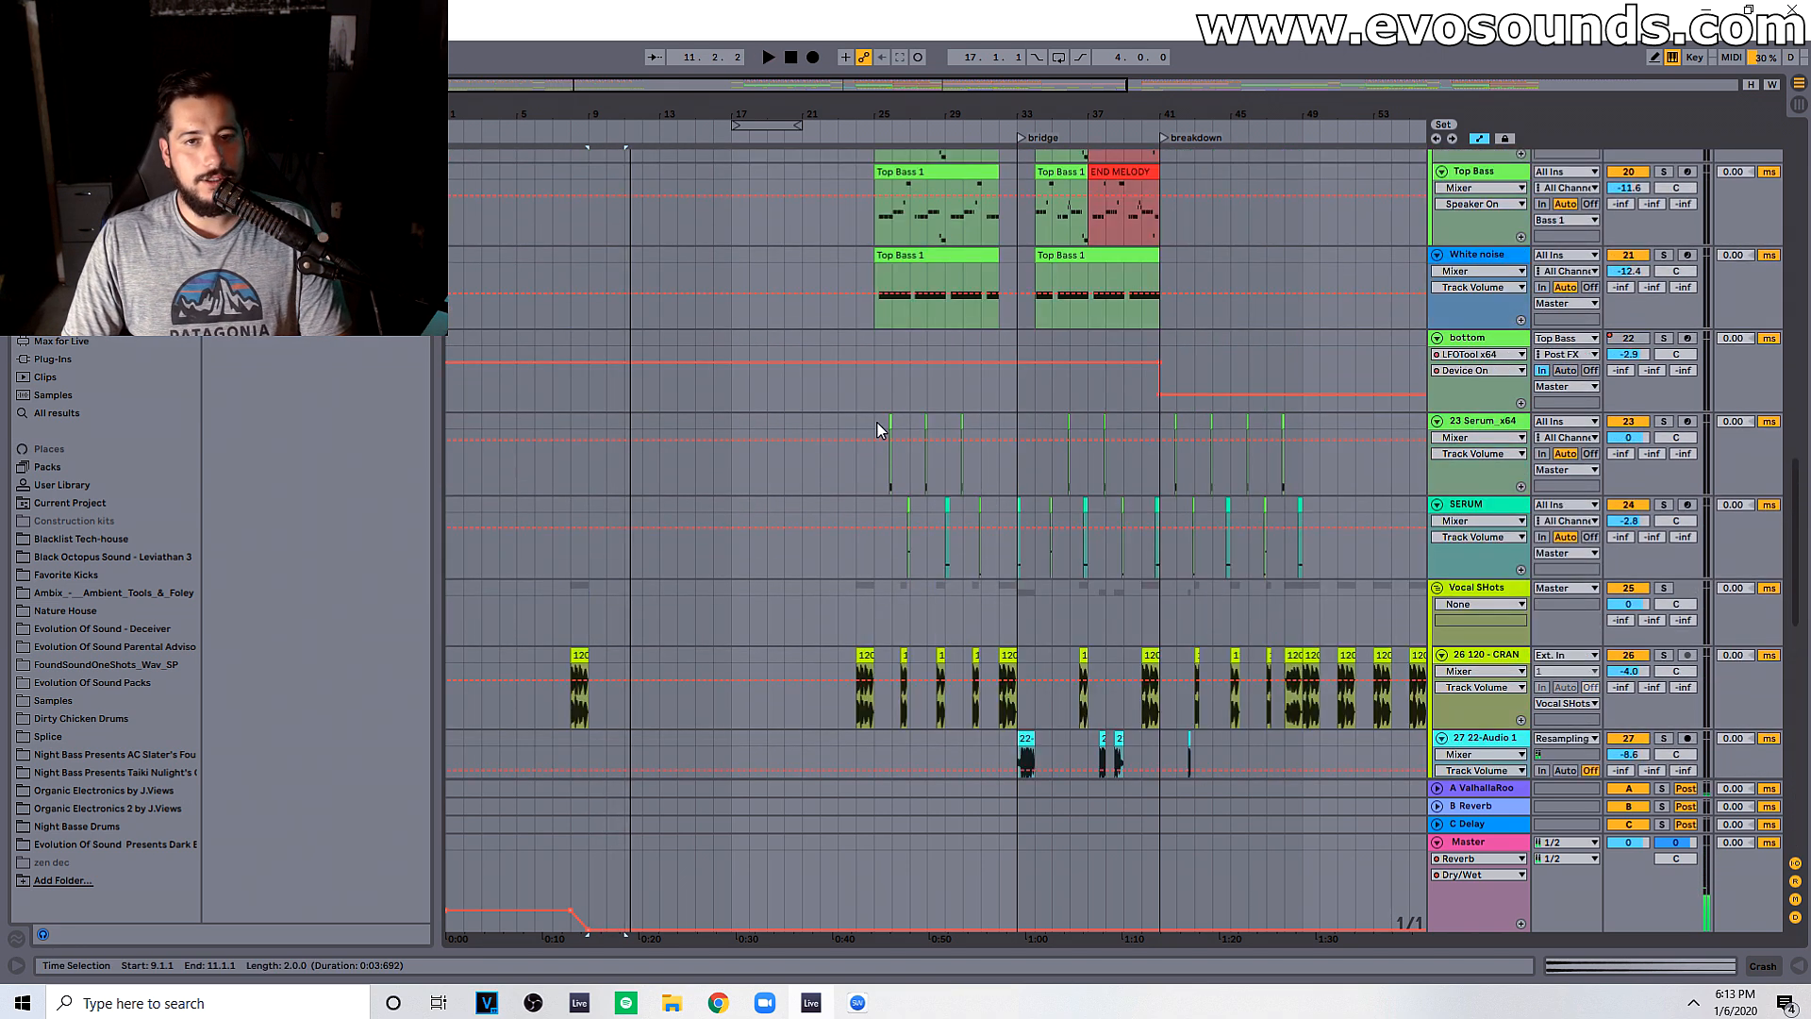
pyautogui.moveTo(879, 419); pyautogui.dragTo(1017, 528)
pyautogui.scroll(2, 615, 560)
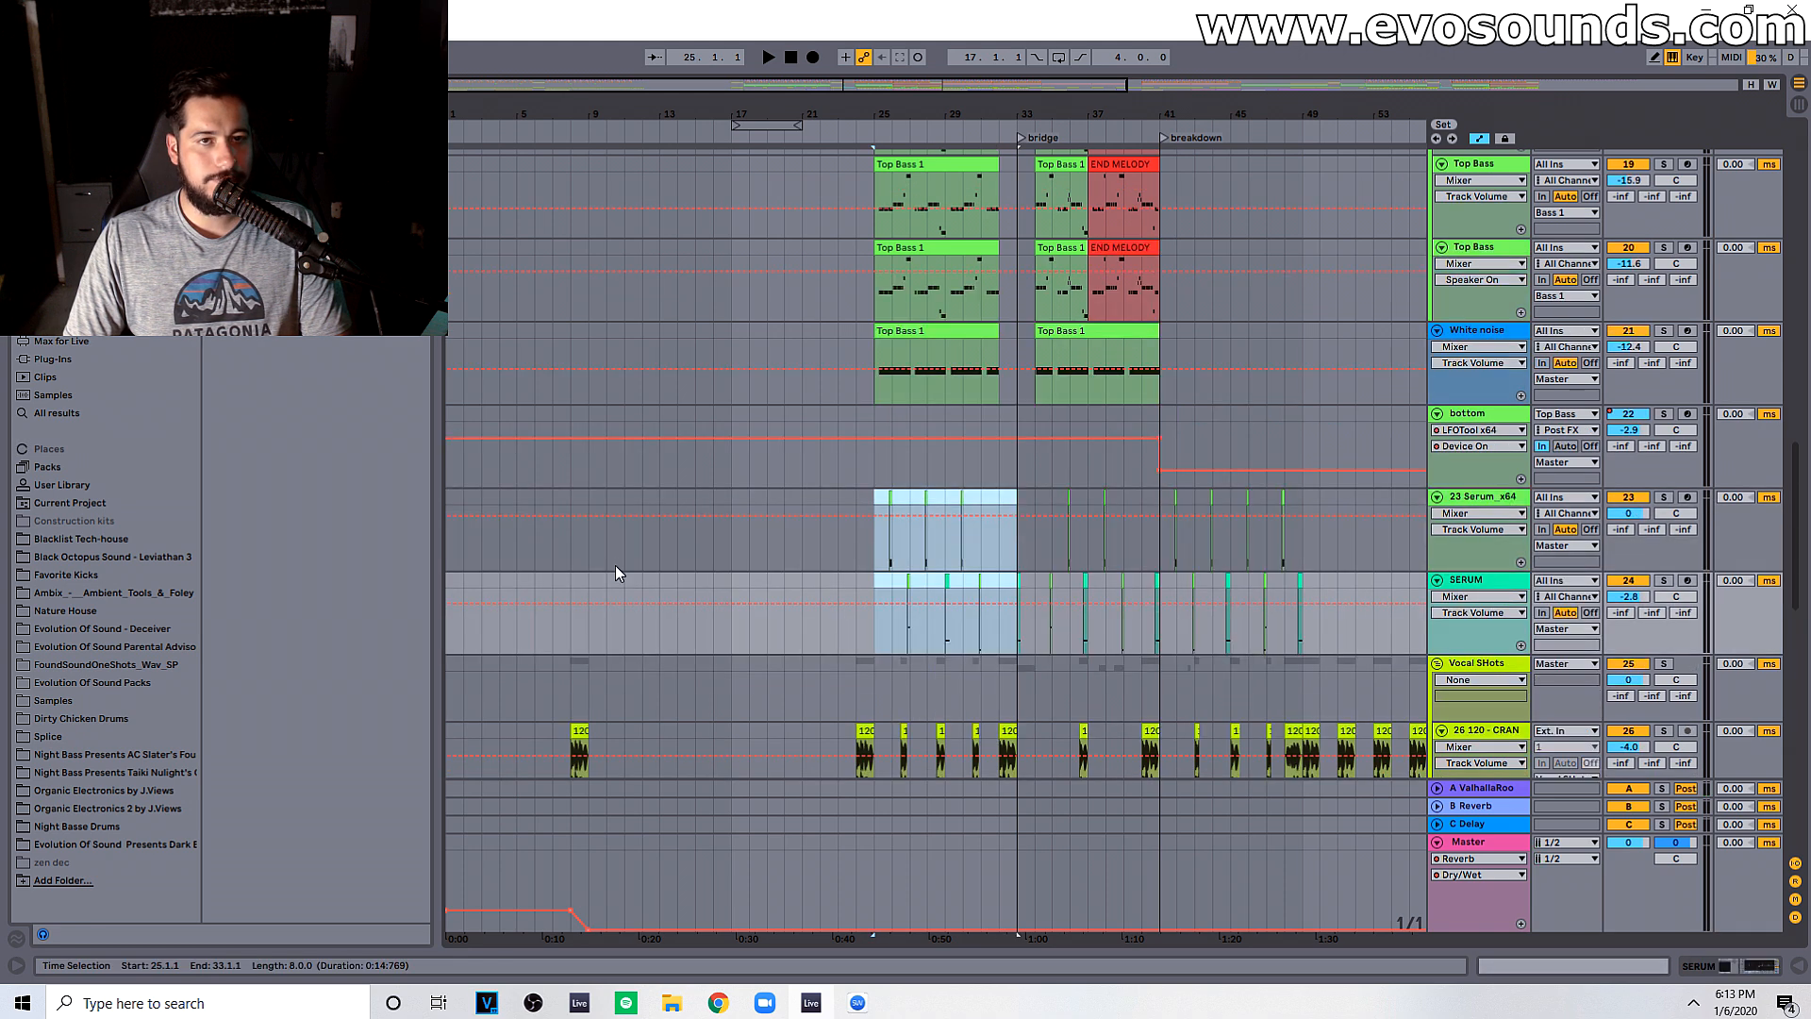
pyautogui.scroll(6, 615, 568)
pyautogui.scroll(-8, 649, 632)
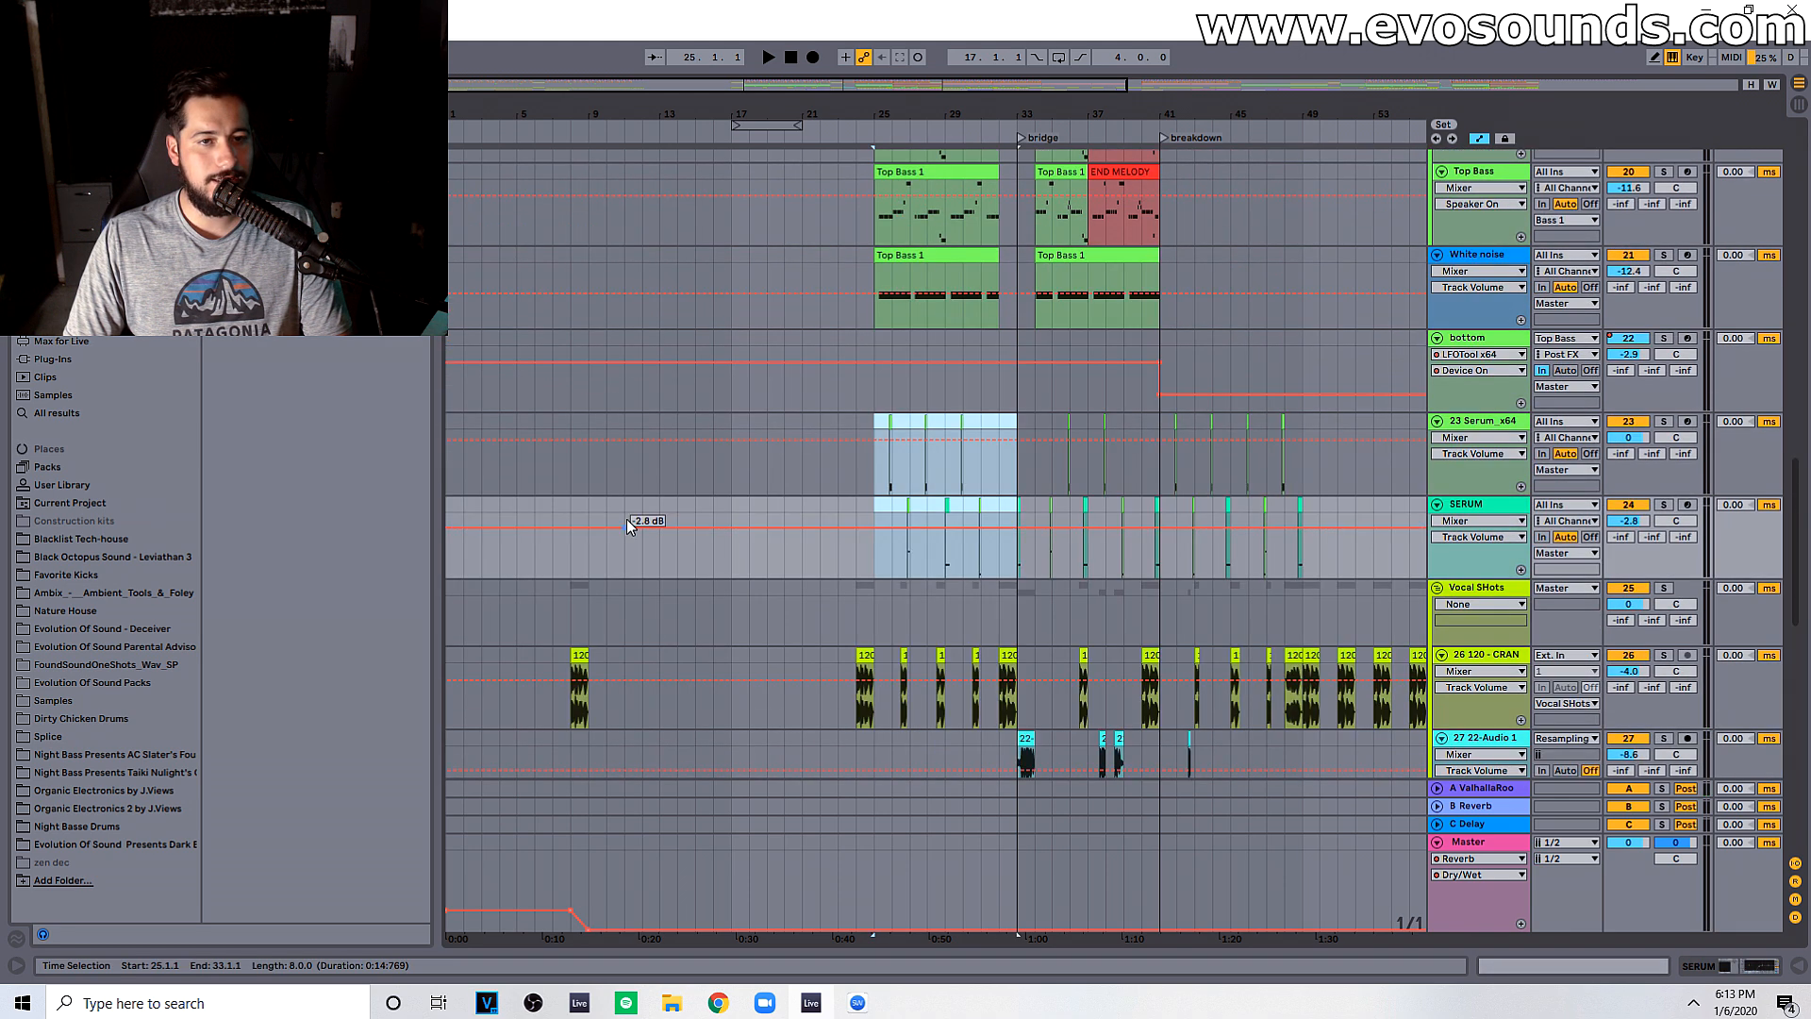
pyautogui.click(591, 424)
pyautogui.hotkey('ctrl', 'v')
# Step: Play the second half of the intro from bar 8 and look through the bass, Serum, vocal and level tracks
pyautogui.click(574, 462)
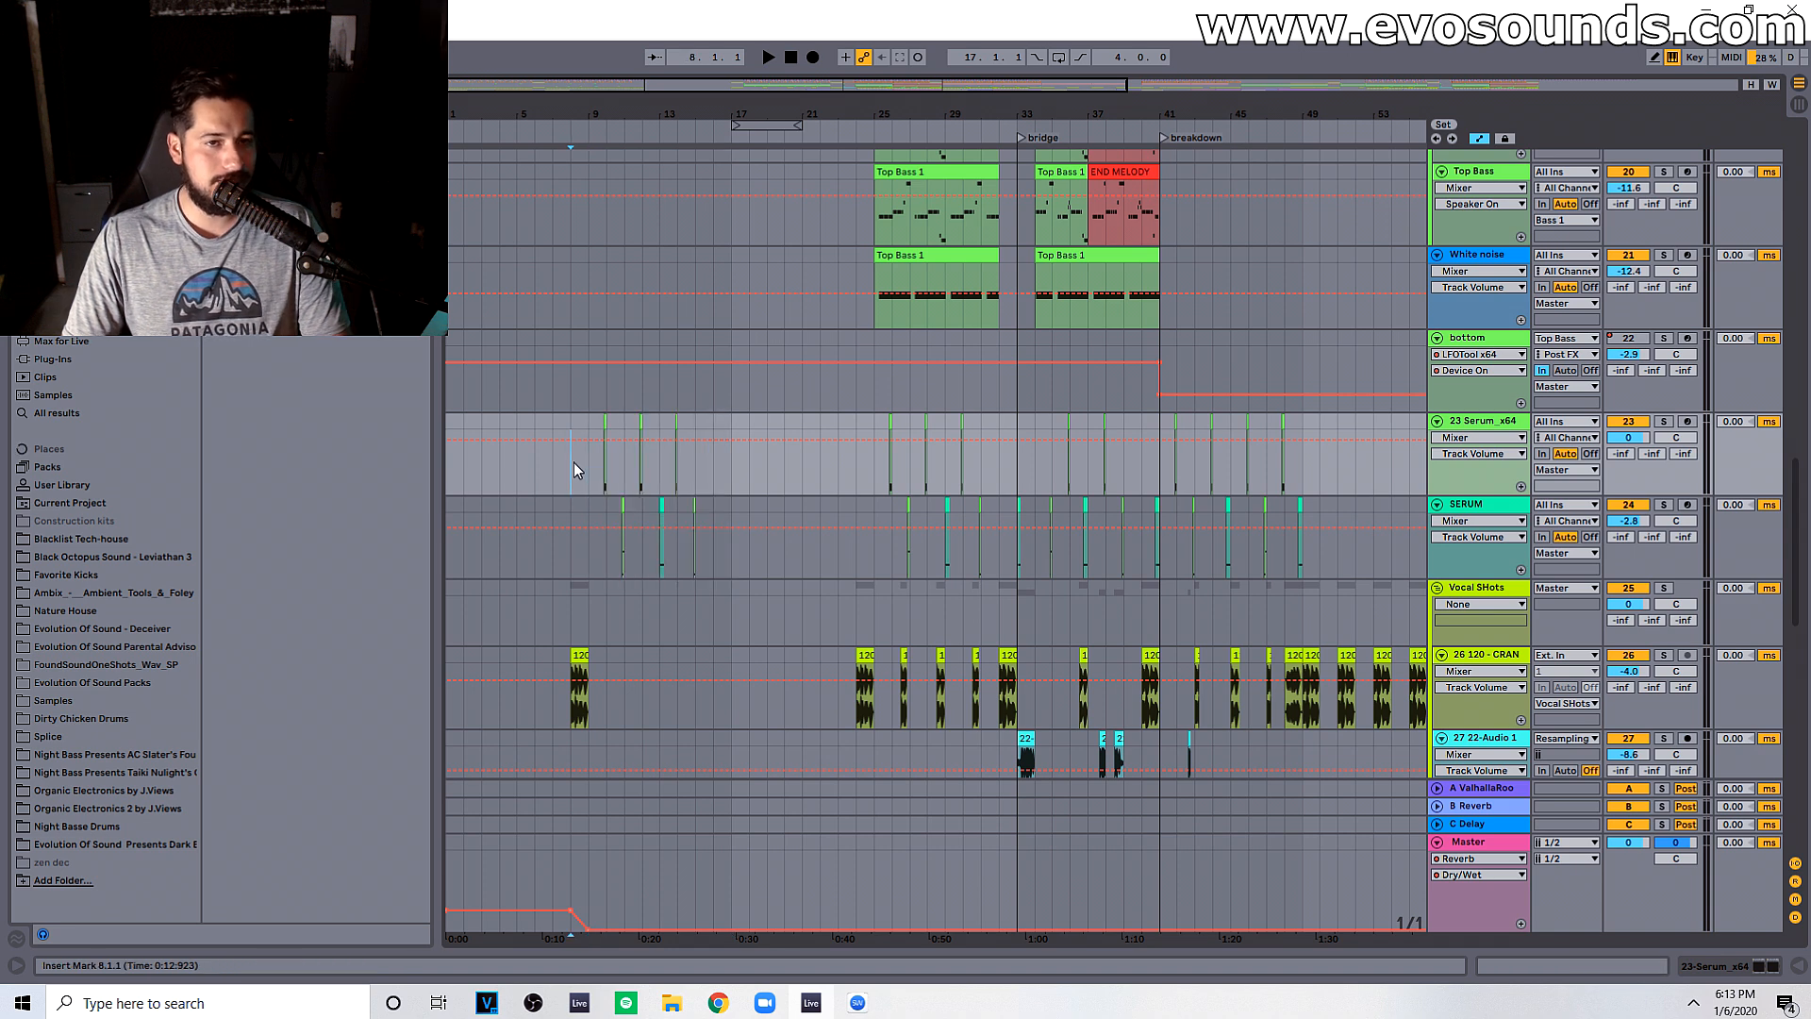
pyautogui.press('space')
pyautogui.moveTo(567, 115); pyautogui.dragTo(580, 247)
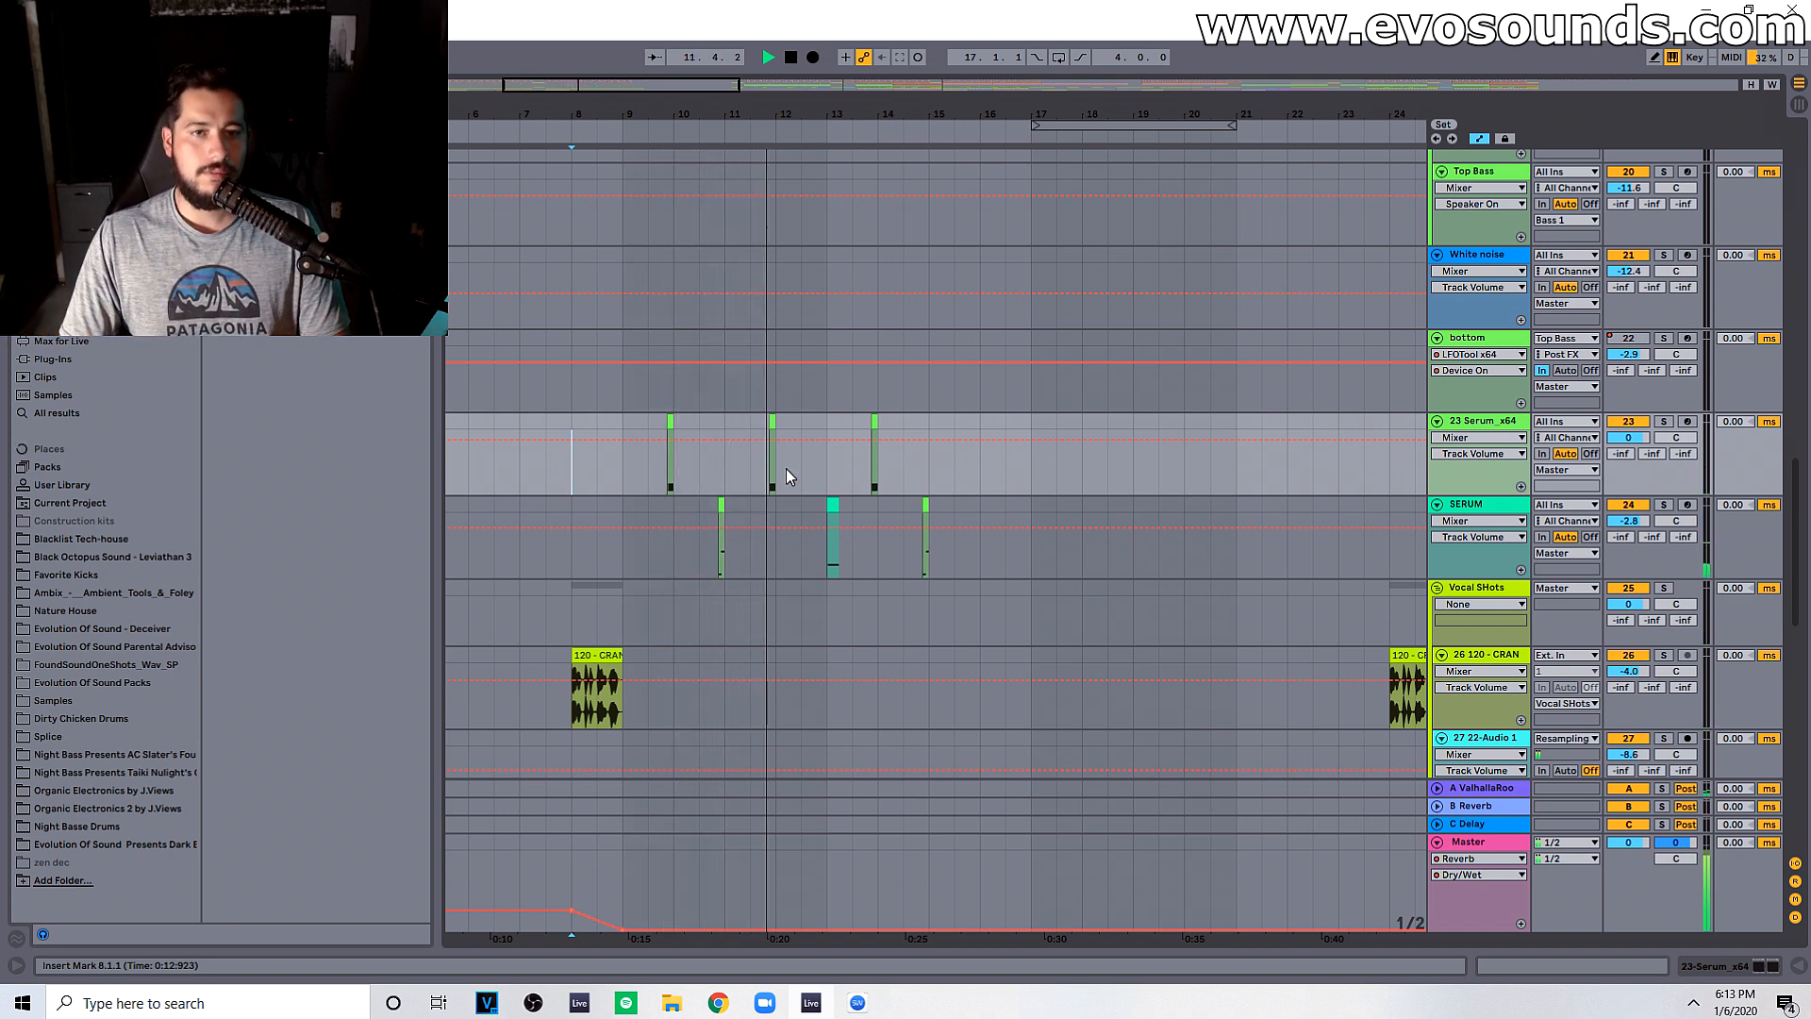
pyautogui.scroll(2, 829, 511)
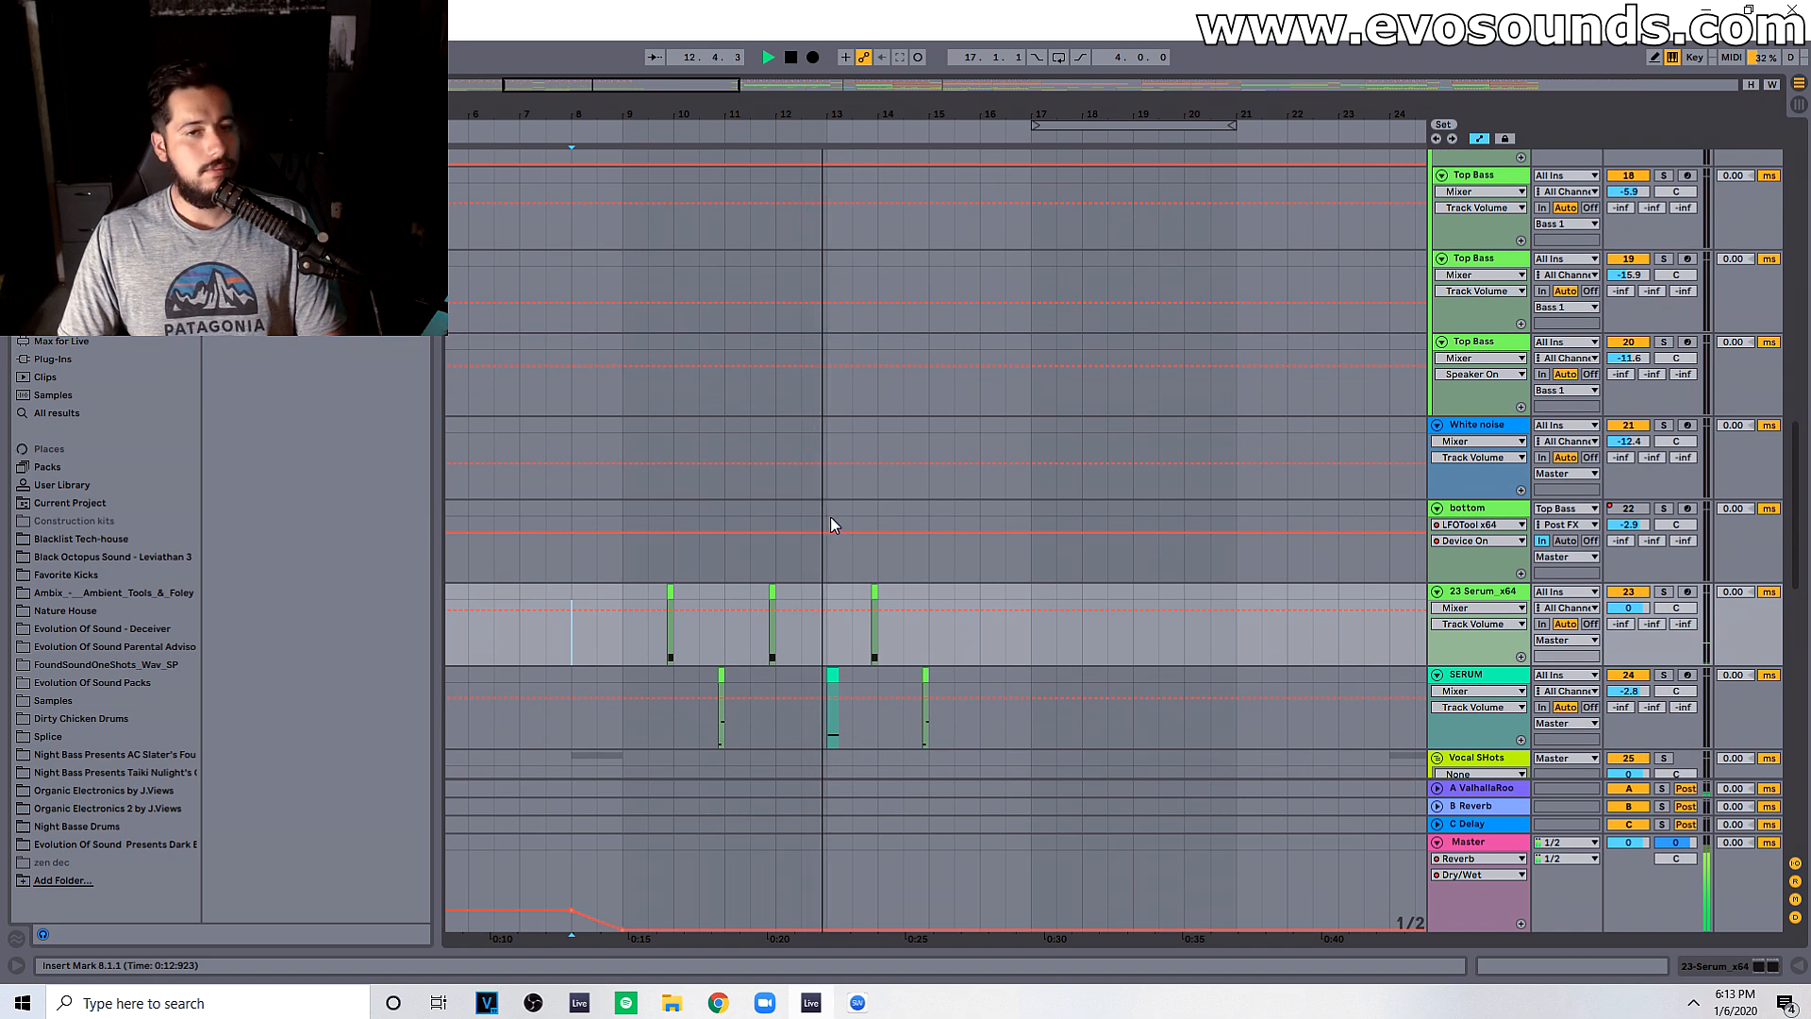
pyautogui.scroll(-4, 832, 499)
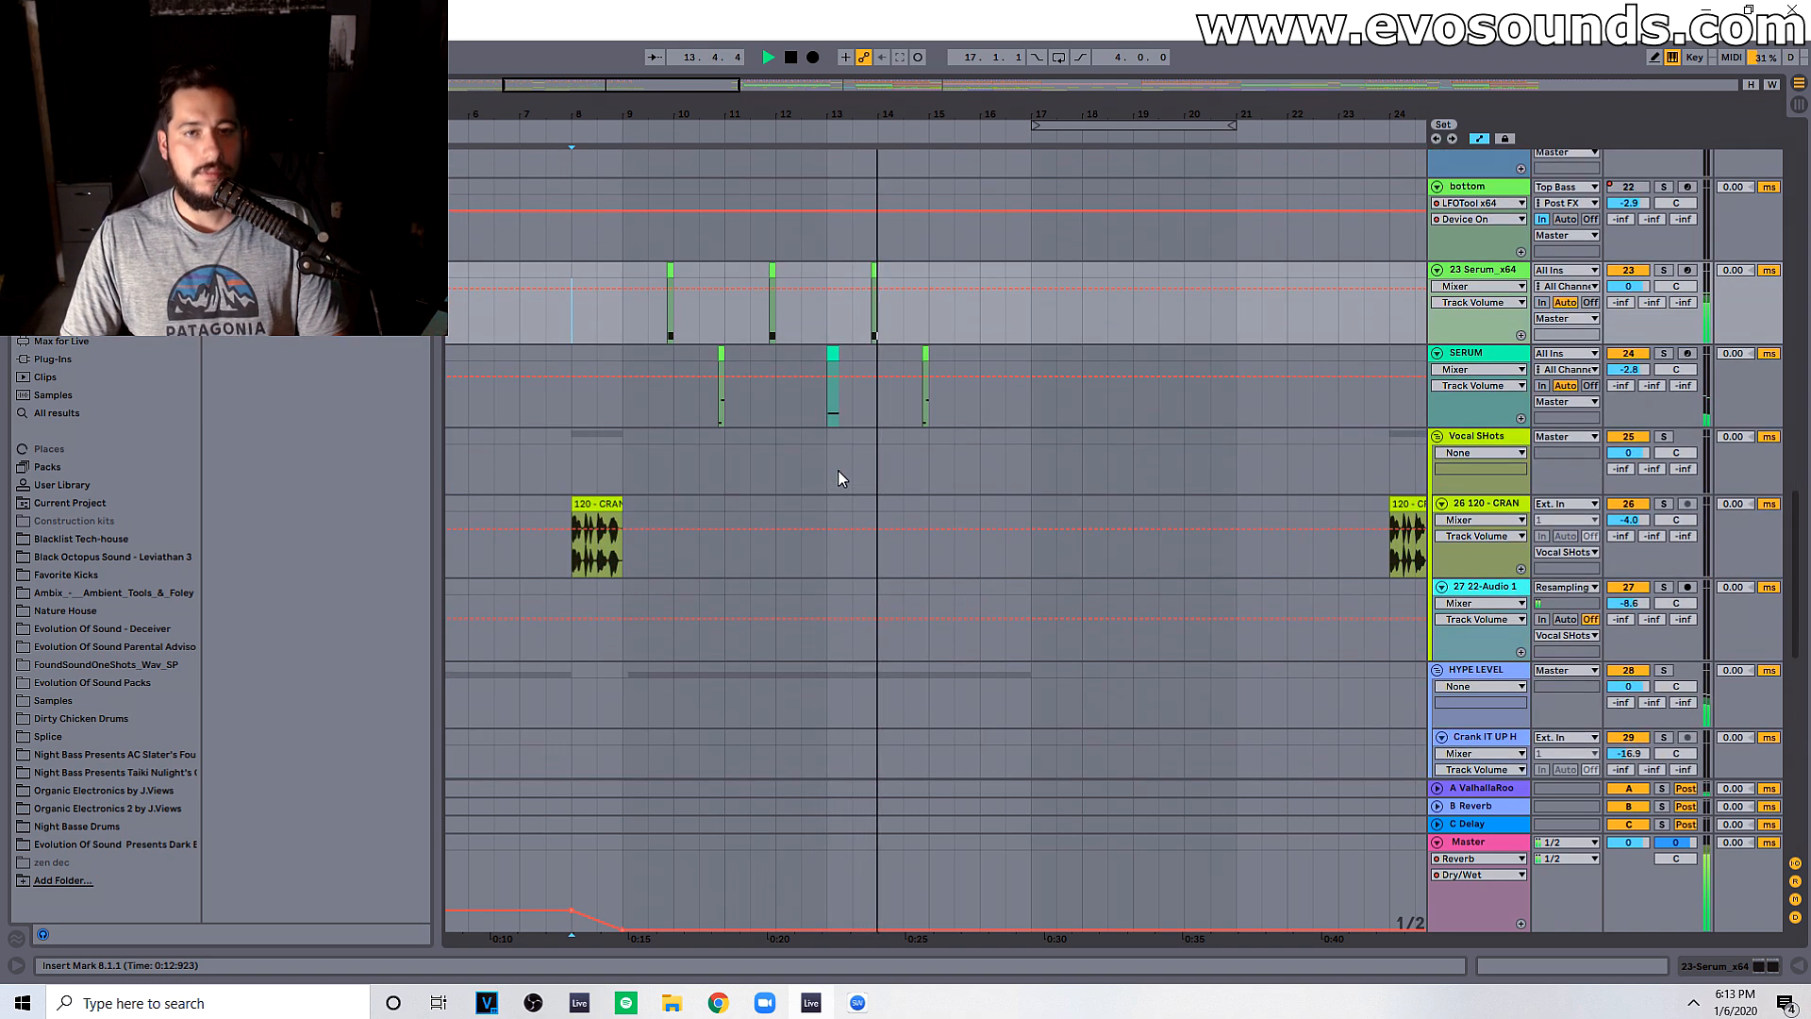
pyautogui.scroll(-3, 839, 473)
pyautogui.moveTo(645, 114); pyautogui.dragTo(730, 85)
pyautogui.scroll(-3, 730, 564)
pyautogui.scroll(-4, 735, 575)
pyautogui.scroll(5, 809, 568)
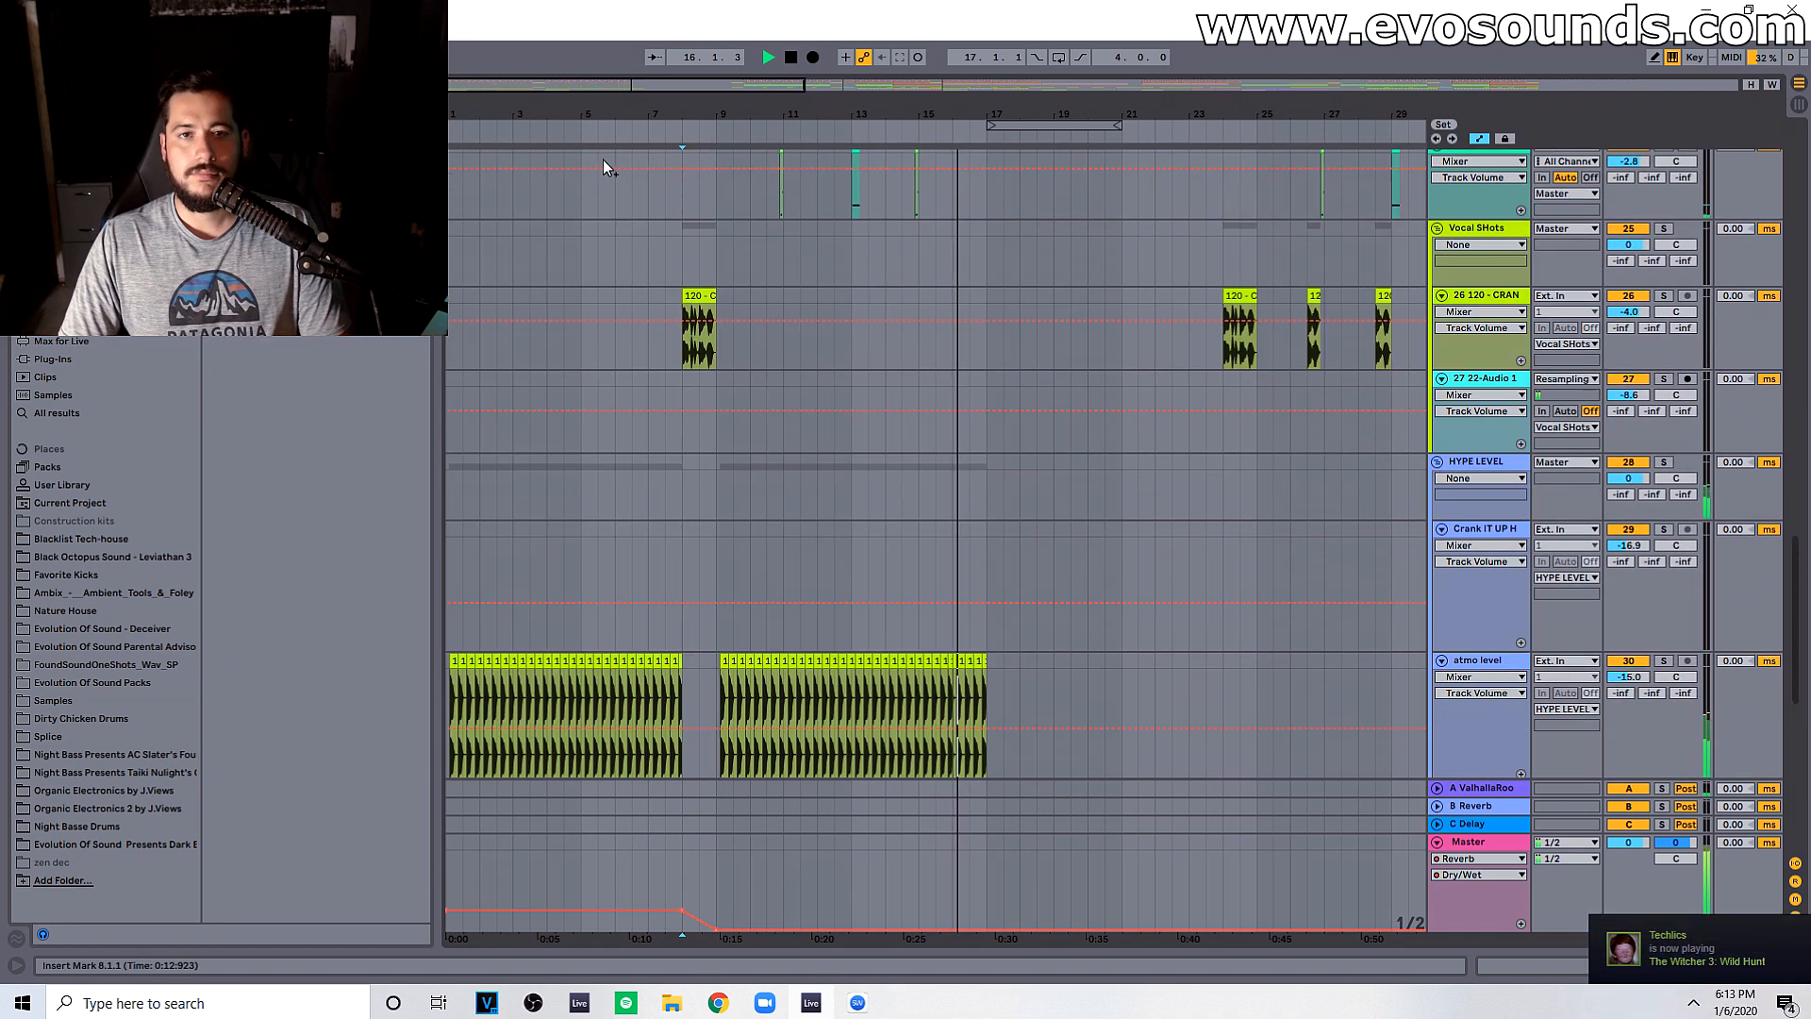
pyautogui.press('space')
pyautogui.moveTo(603, 86); pyautogui.dragTo(609, 58)
pyautogui.scroll(-6, 928, 392)
pyautogui.scroll(2, 931, 393)
pyautogui.scroll(8, 931, 393)
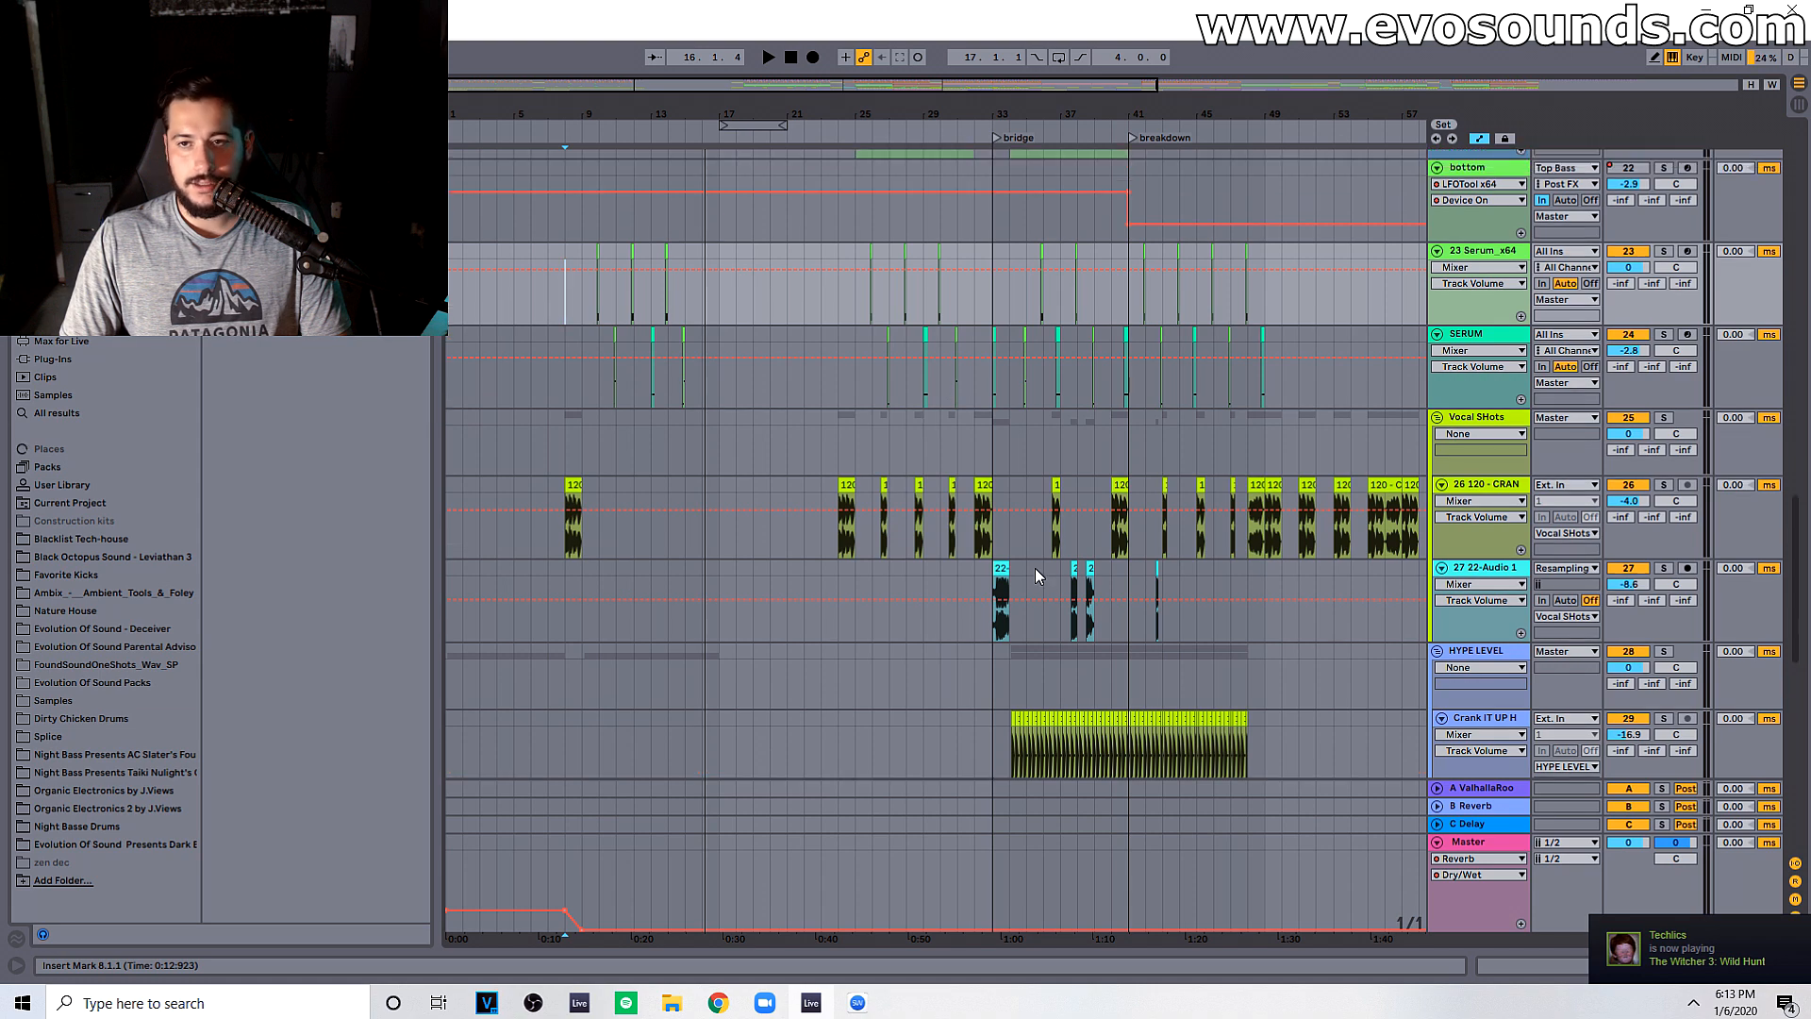
pyautogui.scroll(-3, 960, 502)
pyautogui.scroll(10, 960, 502)
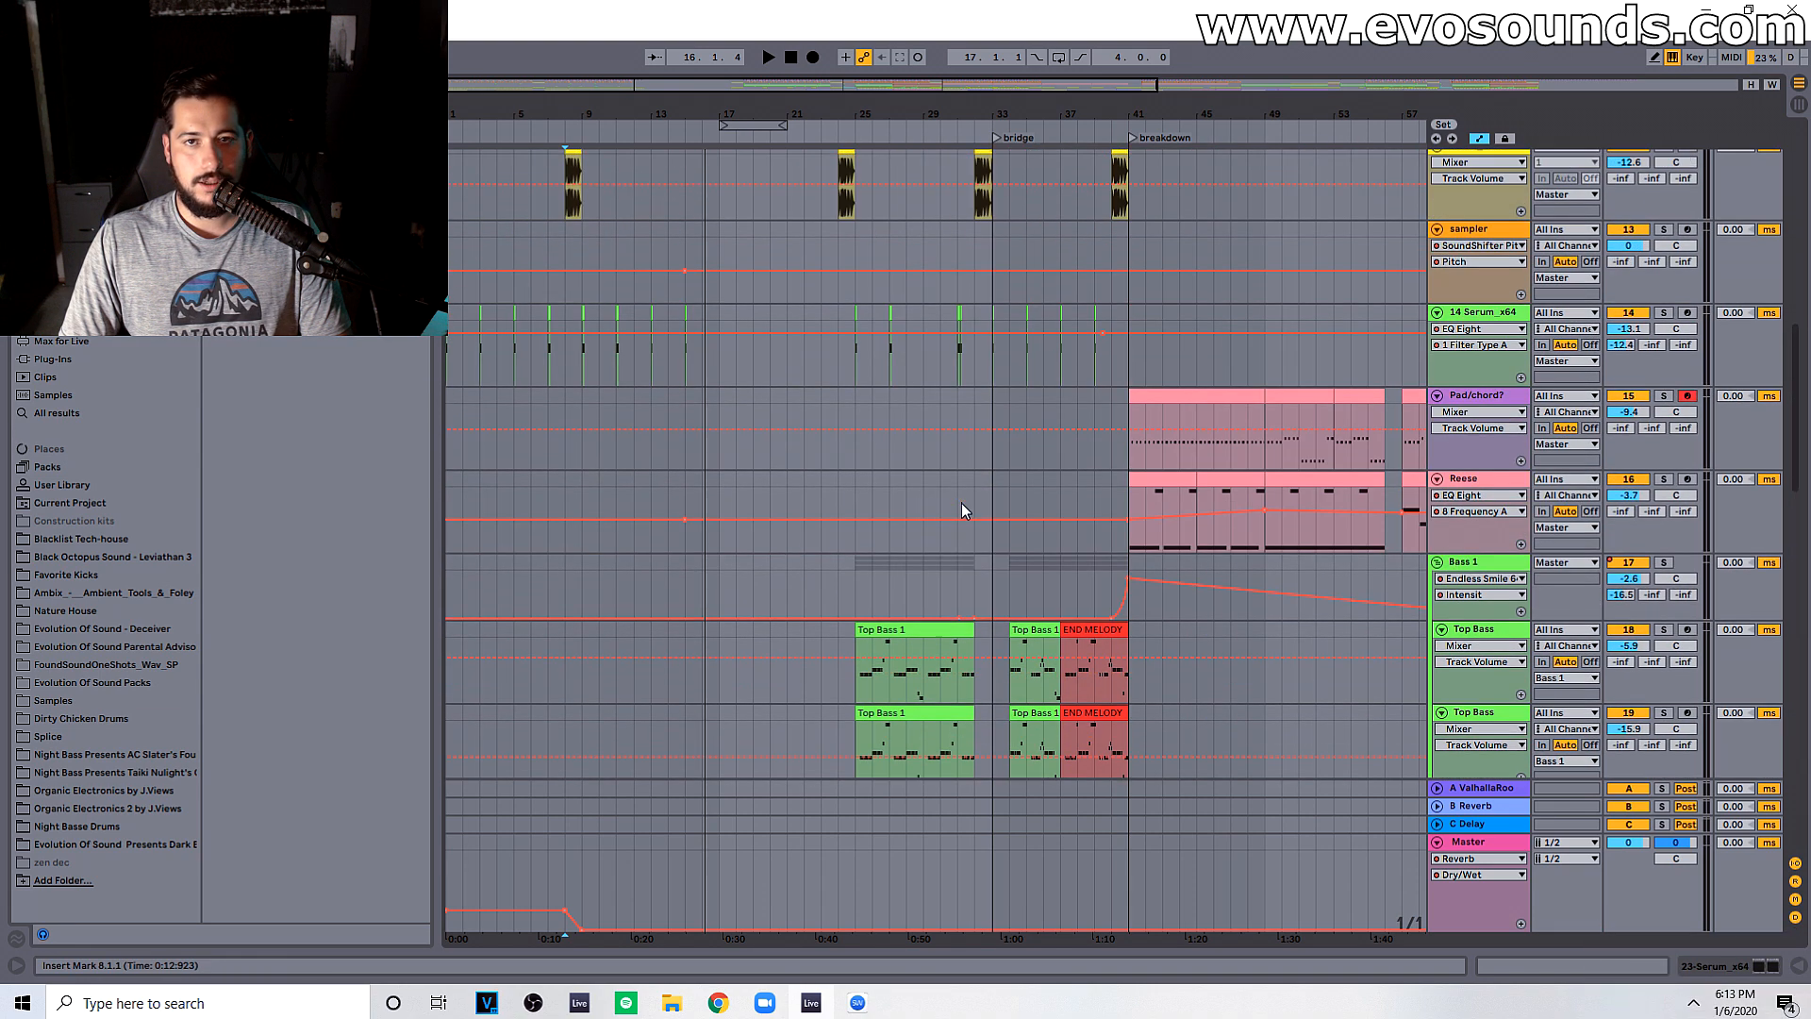
# Step: Copy the four-bar 10 Evolution clip from bar 33 to bar 9, then duplicate it to fill bars 13 to 17
pyautogui.scroll(5, 960, 502)
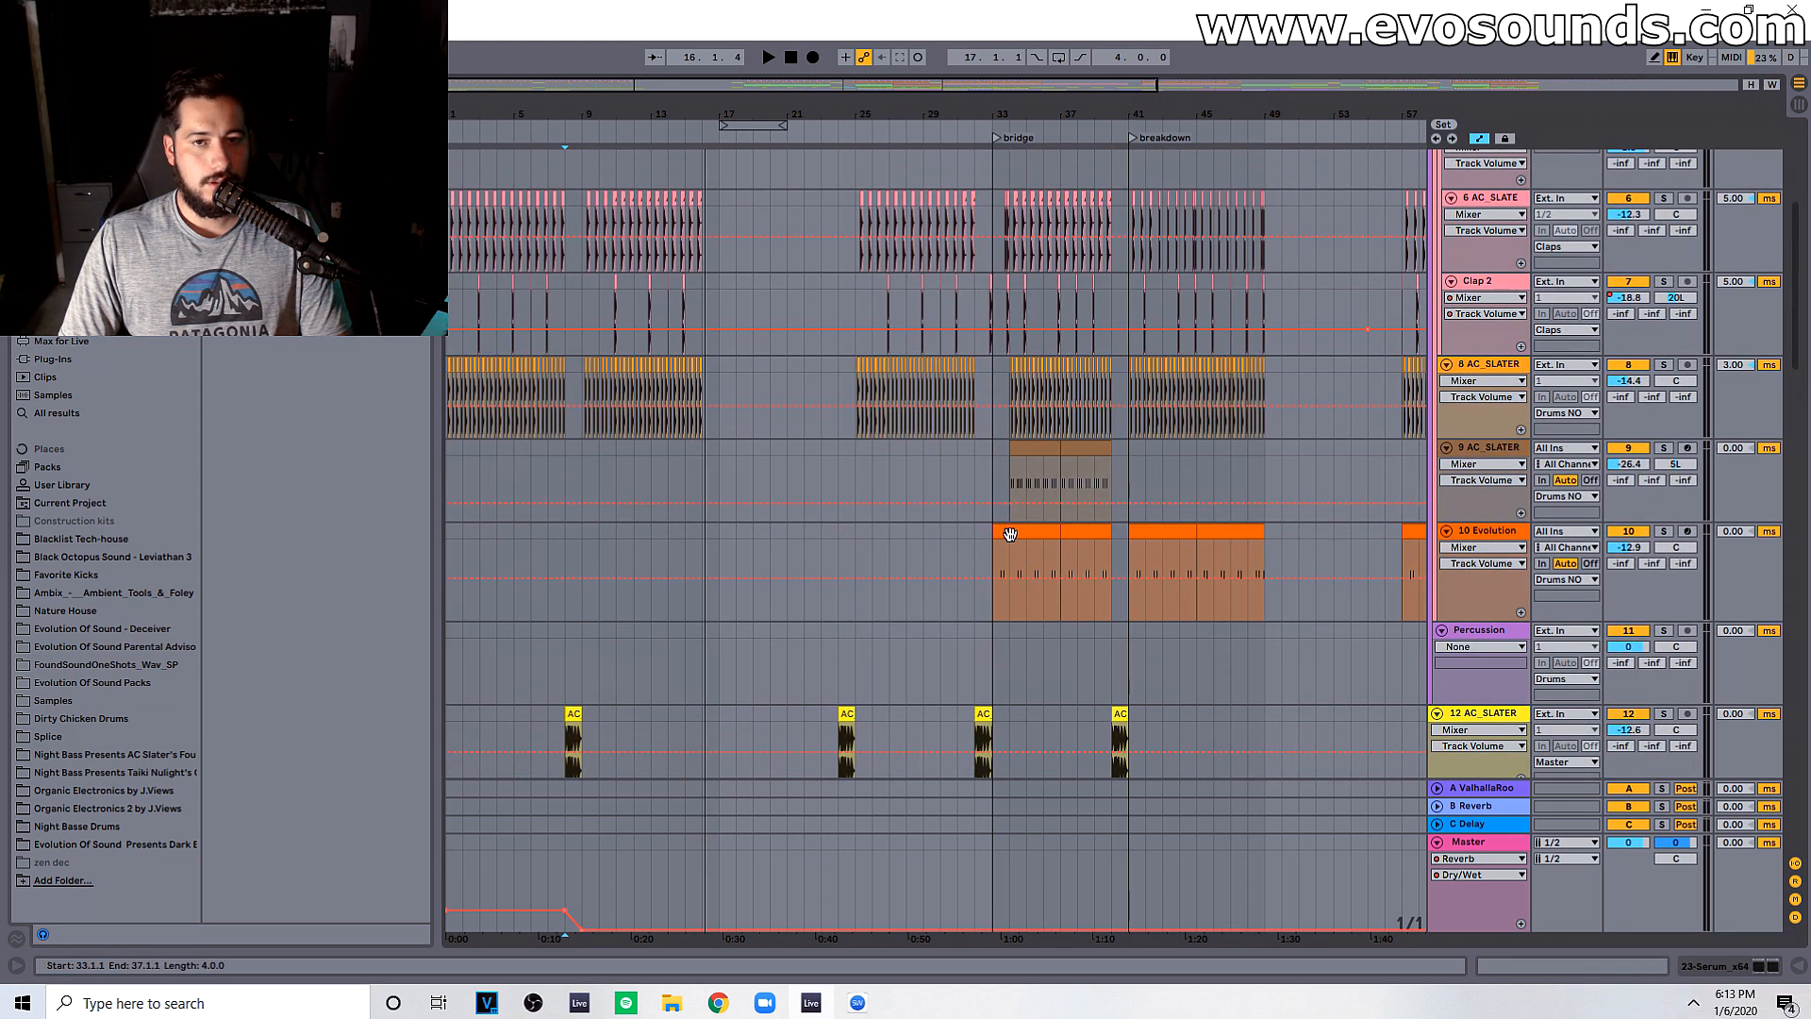
pyautogui.click(1006, 534)
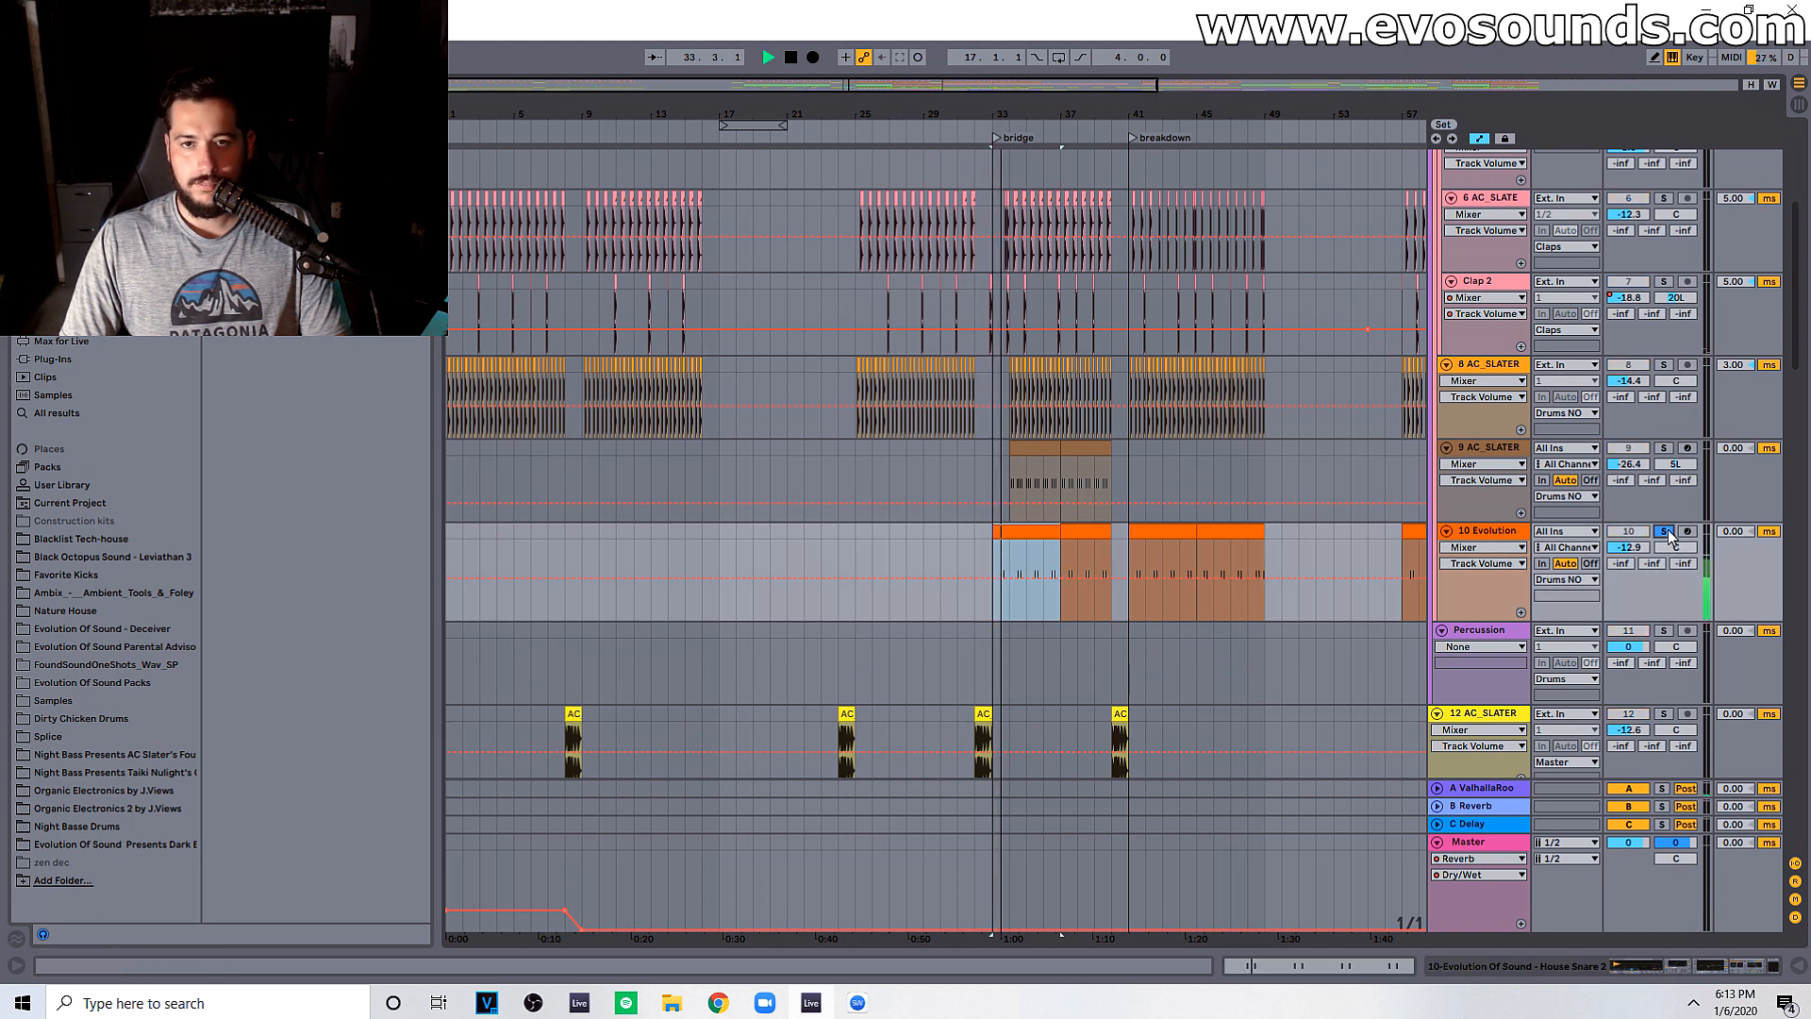
pyautogui.click(591, 533)
pyautogui.hotkey('ctrl', 'v')
pyautogui.click(581, 515)
pyautogui.press('space')
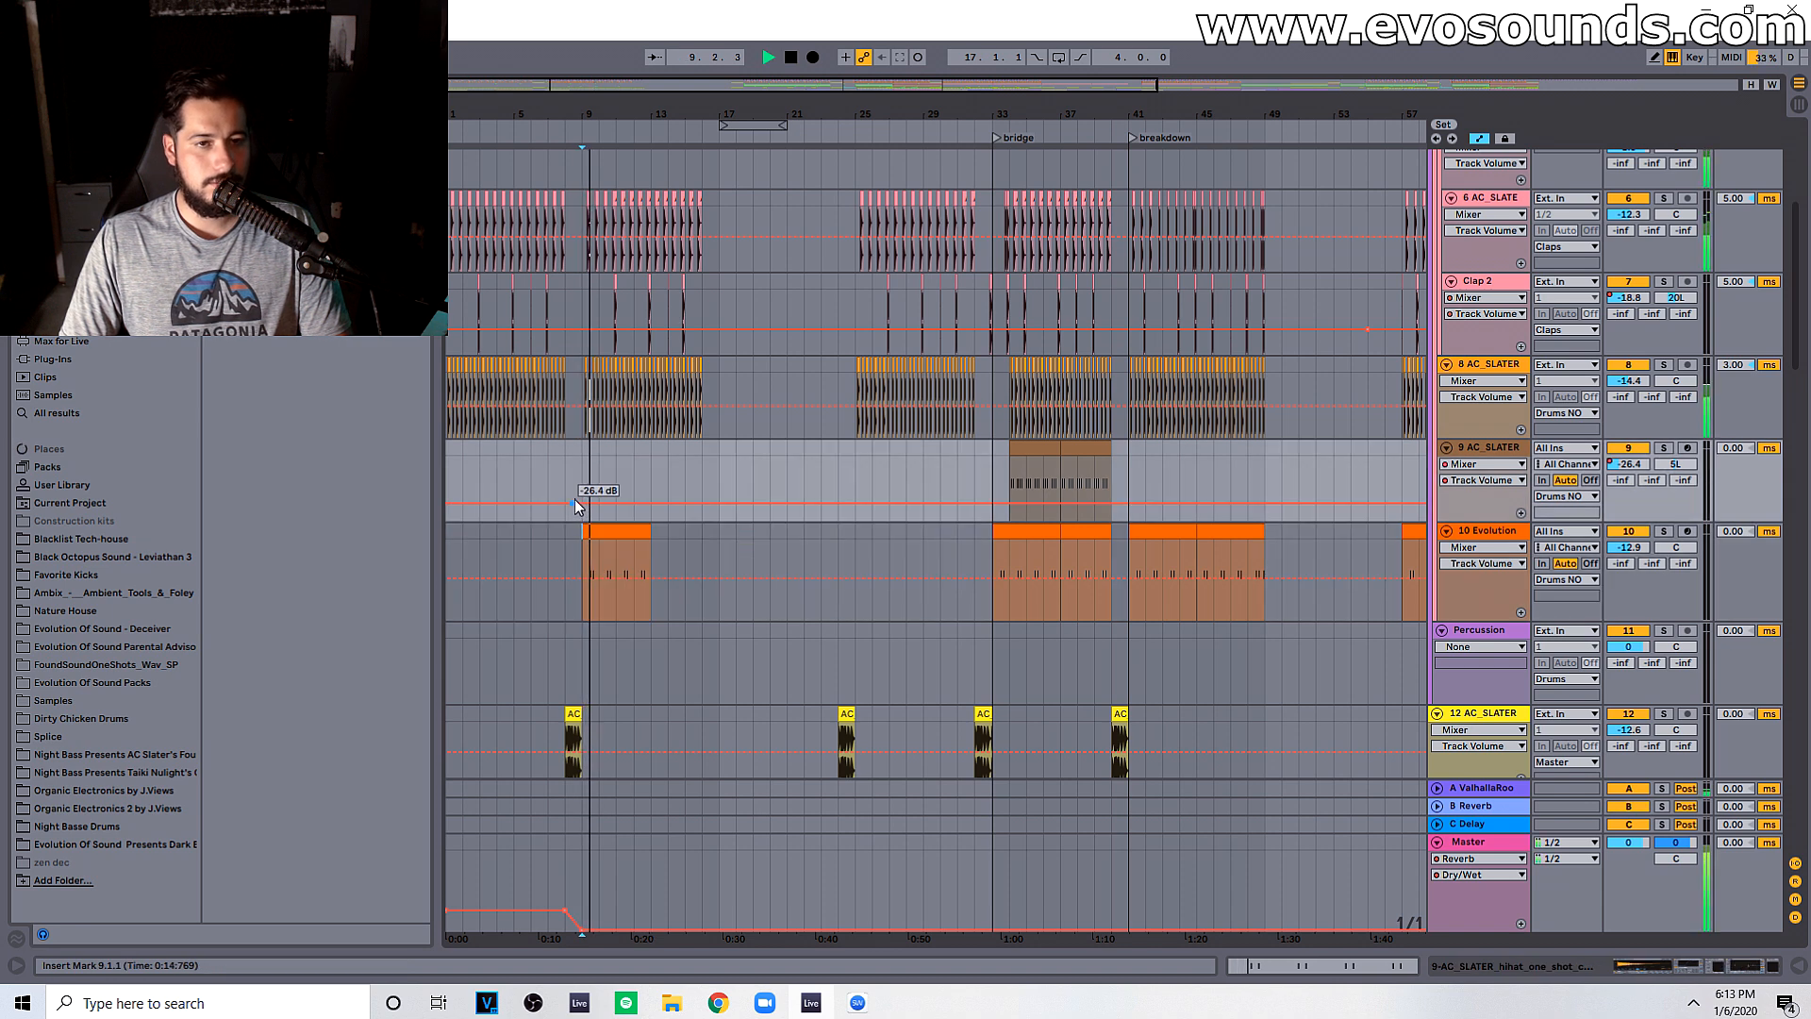
pyautogui.moveTo(556, 115); pyautogui.dragTo(709, 217)
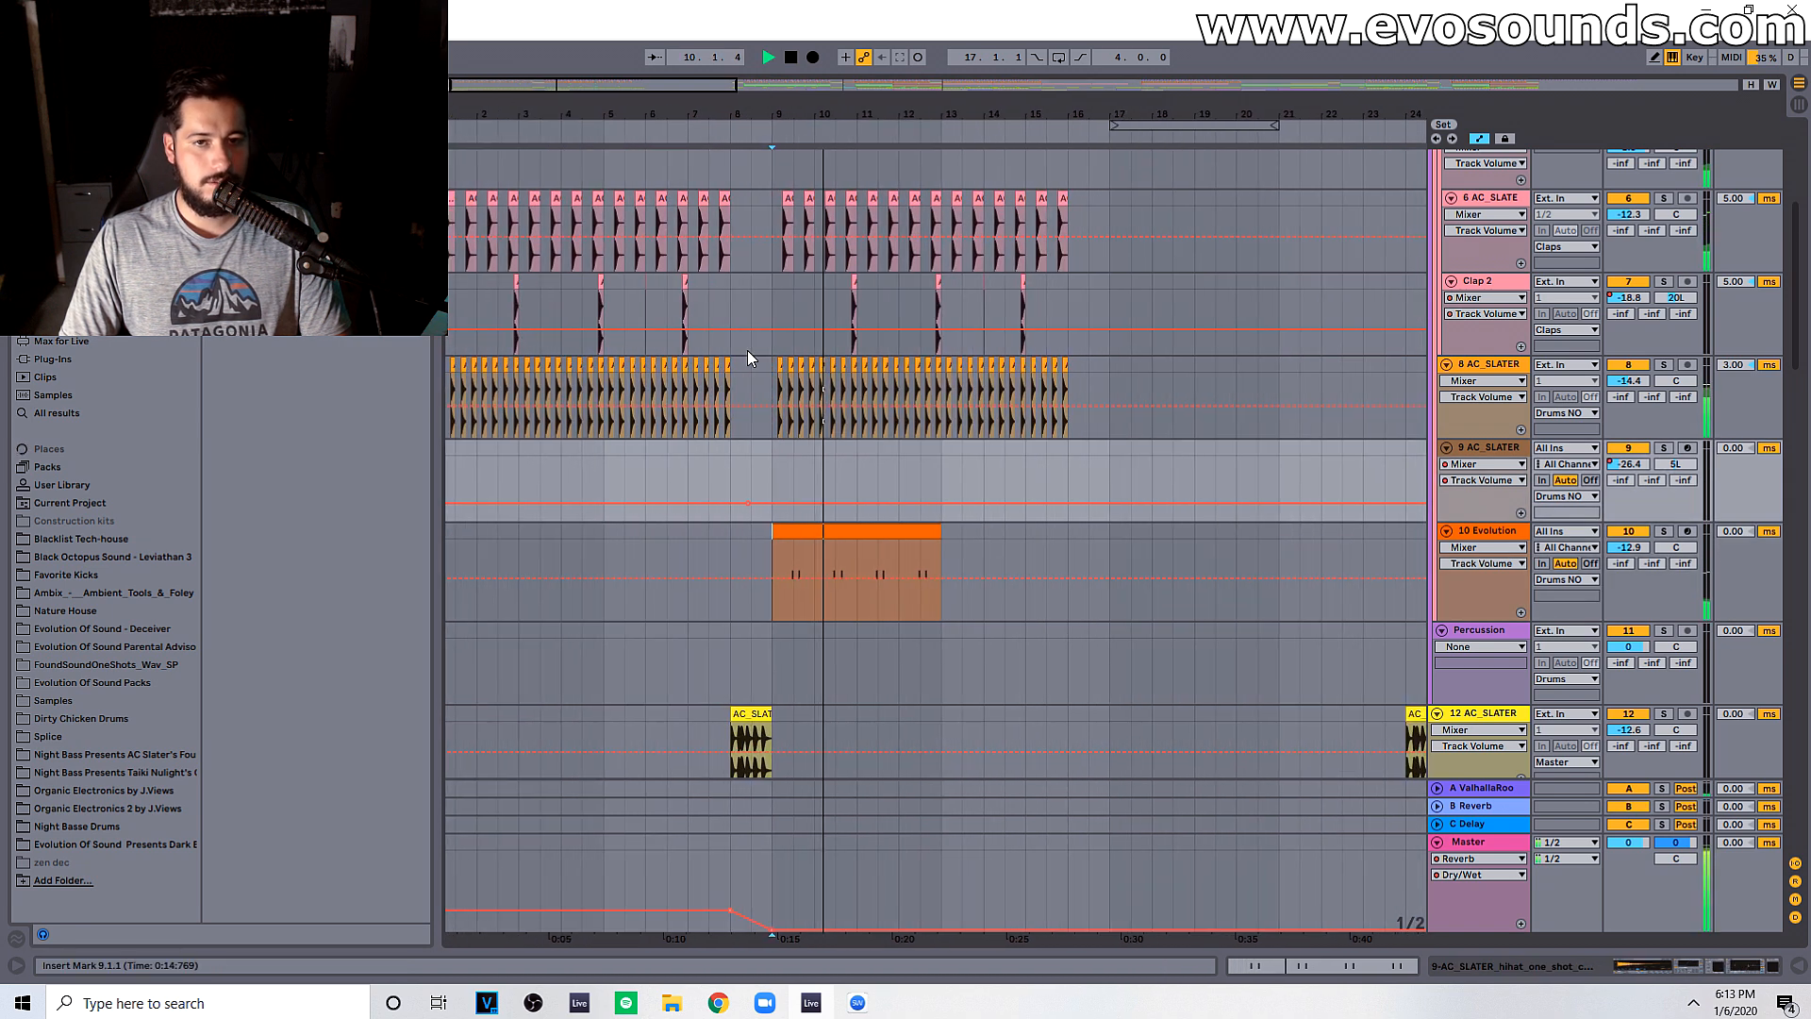
pyautogui.click(836, 536)
pyautogui.hotkey('ctrl', 'd')
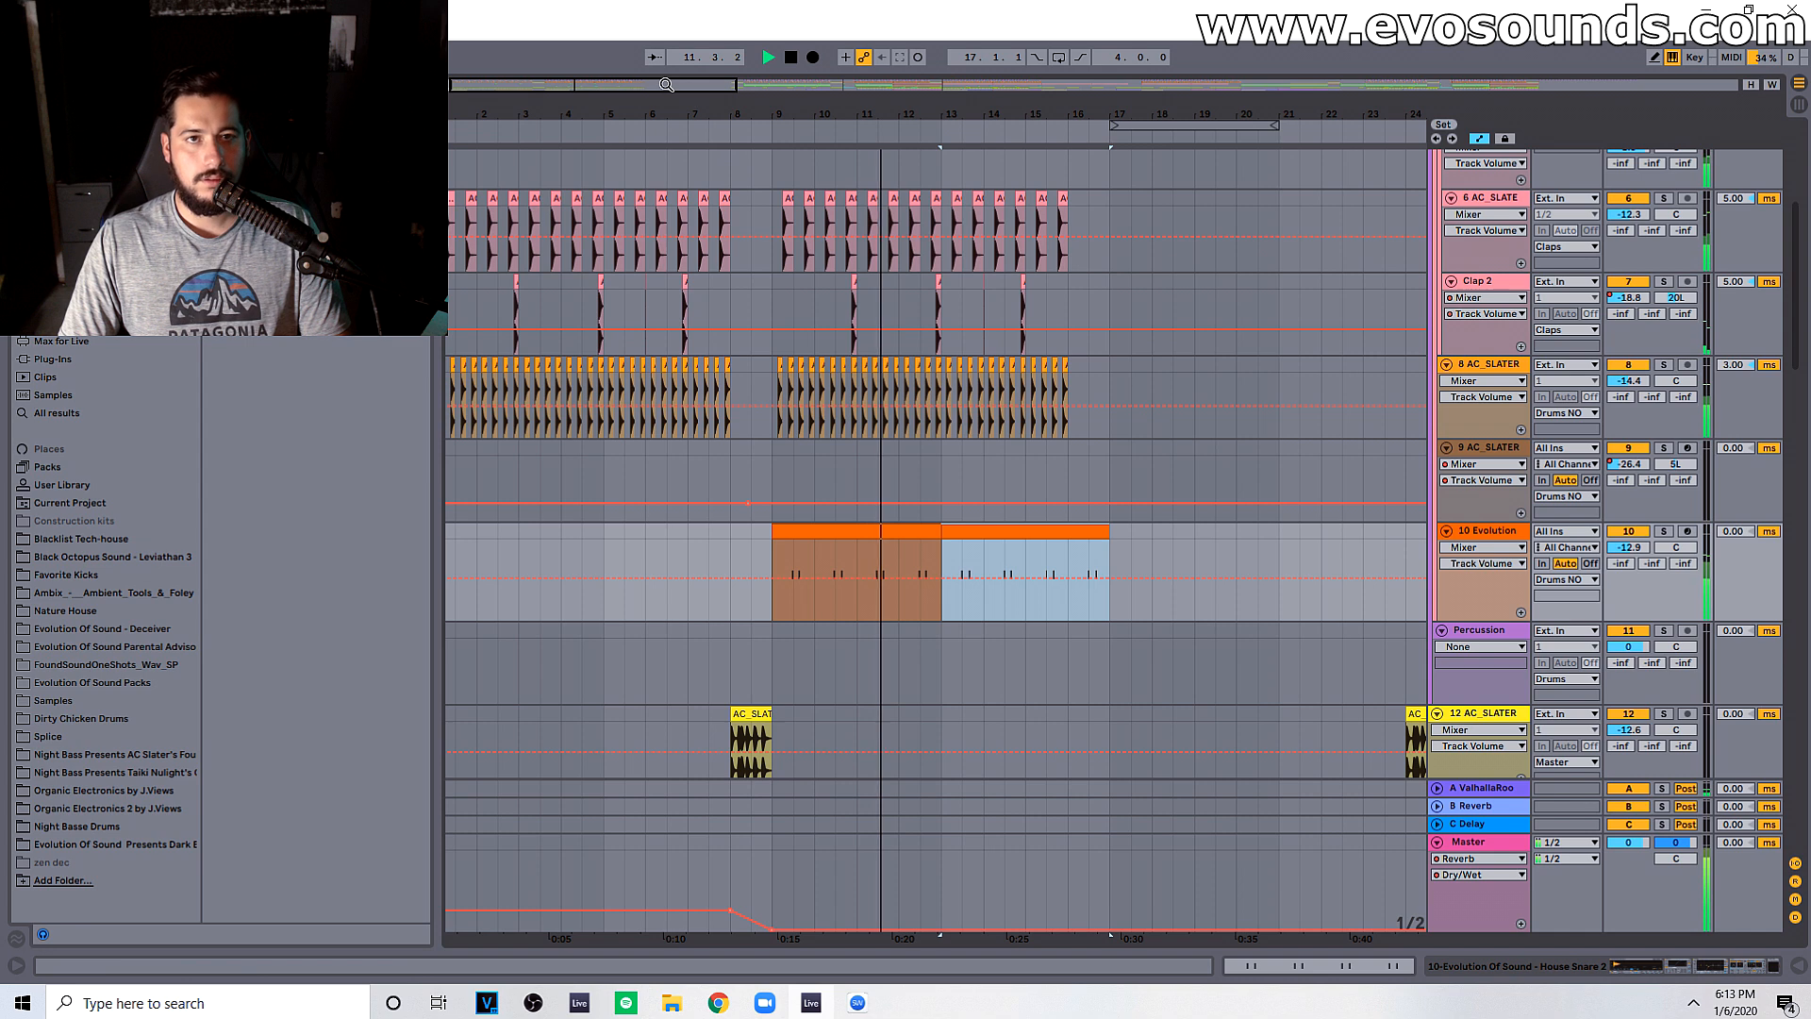
# Step: Copy the three-bar 9 AC_SLATER hi-hat clip from bar 34 to bar 9 and play it
pyautogui.moveTo(666, 85); pyautogui.dragTo(675, 47)
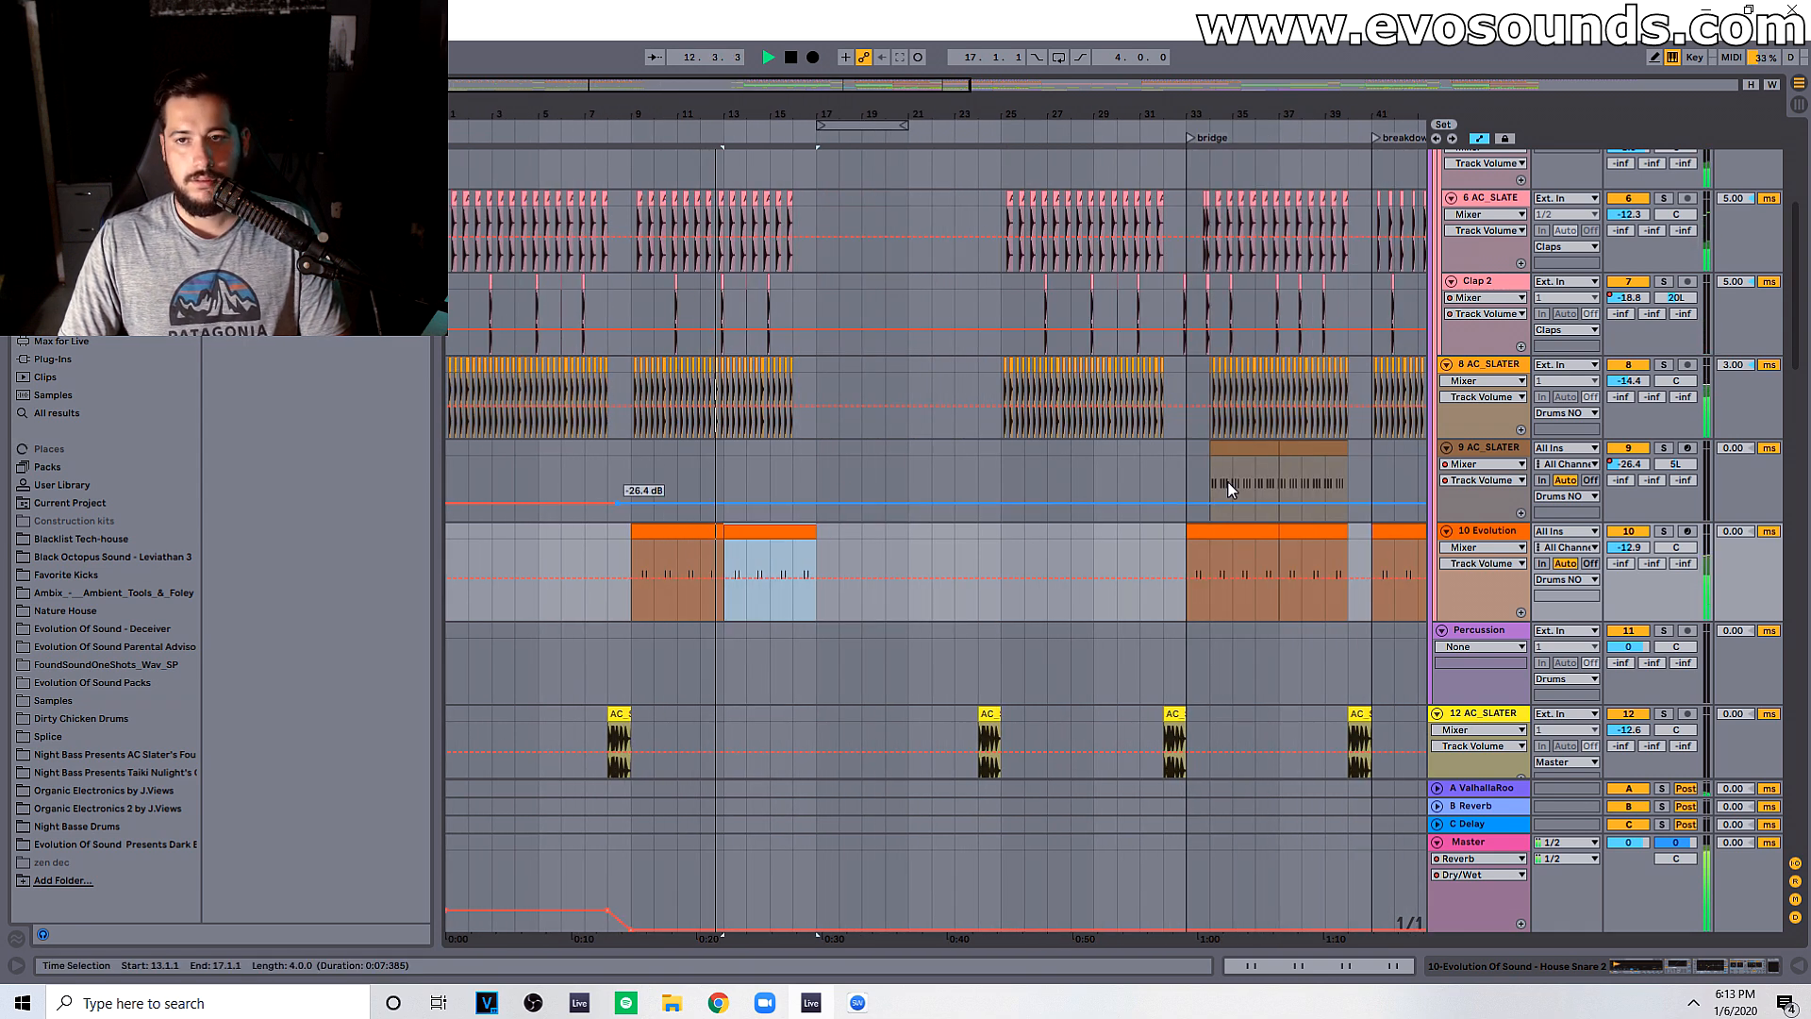
pyautogui.click(1252, 452)
pyautogui.press('space')
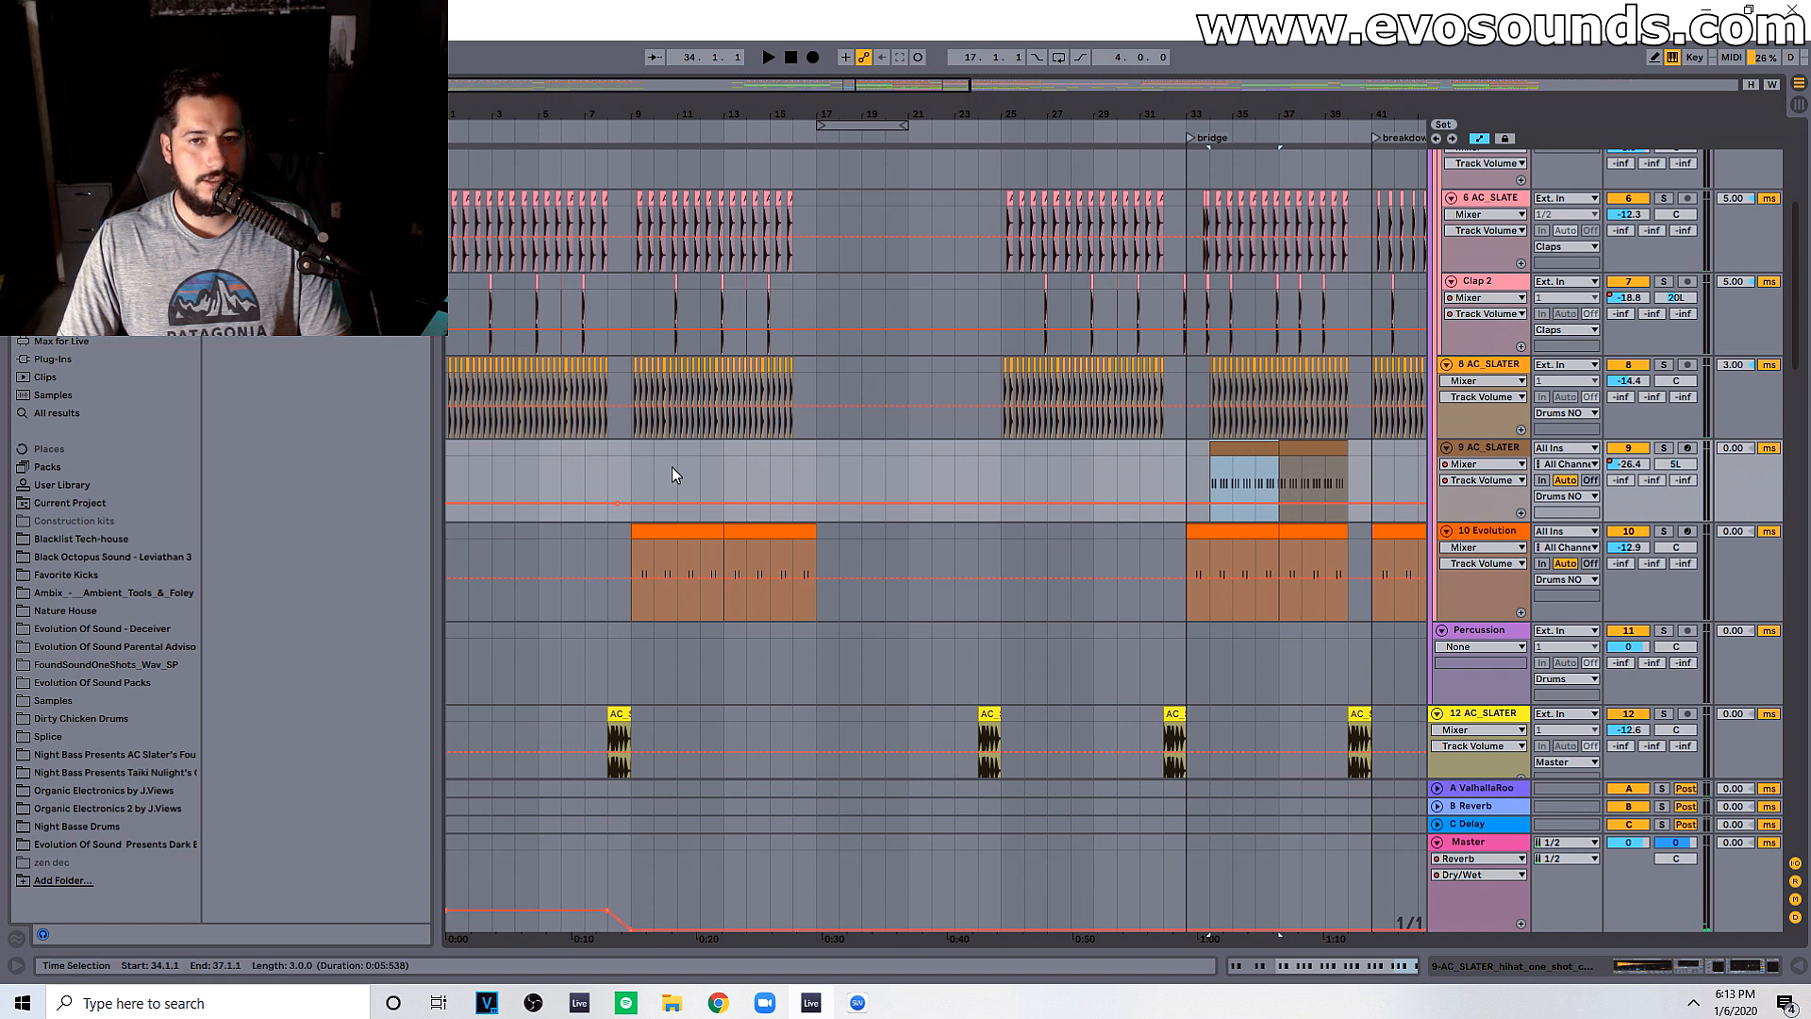
pyautogui.click(628, 457)
pyautogui.hotkey('ctrl', 'v')
pyautogui.press('space')
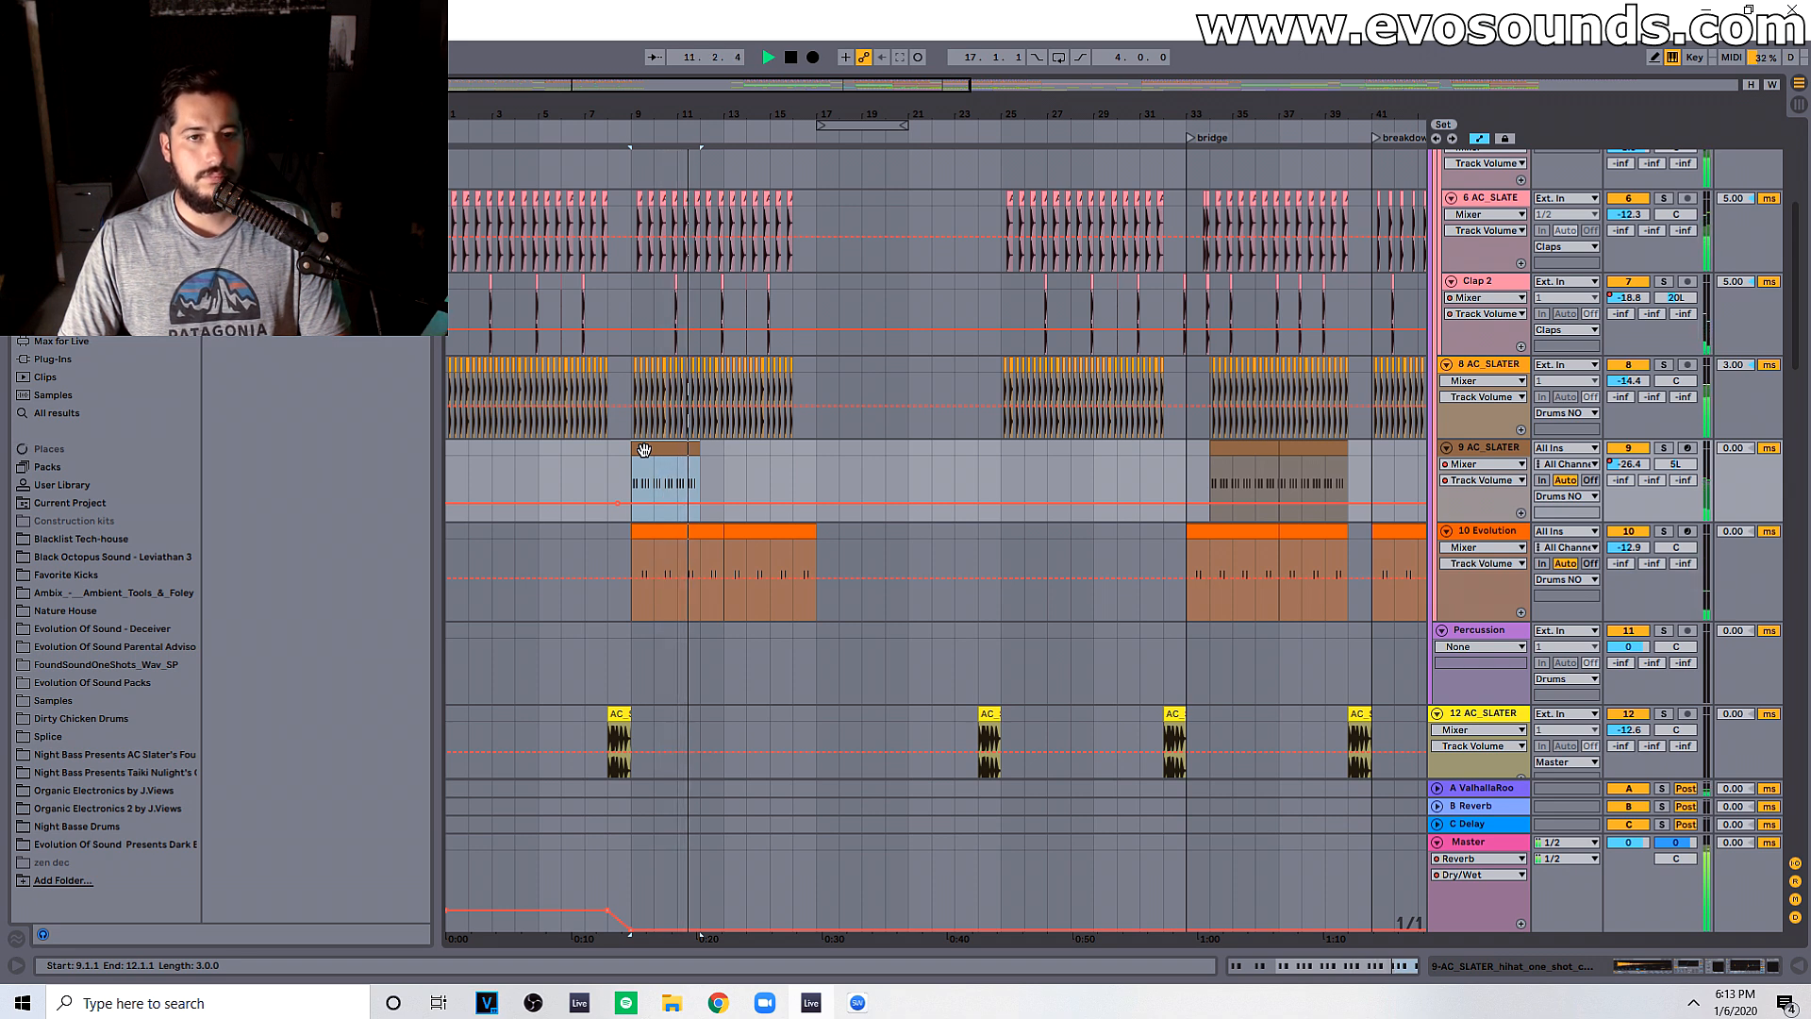
pyautogui.press('space')
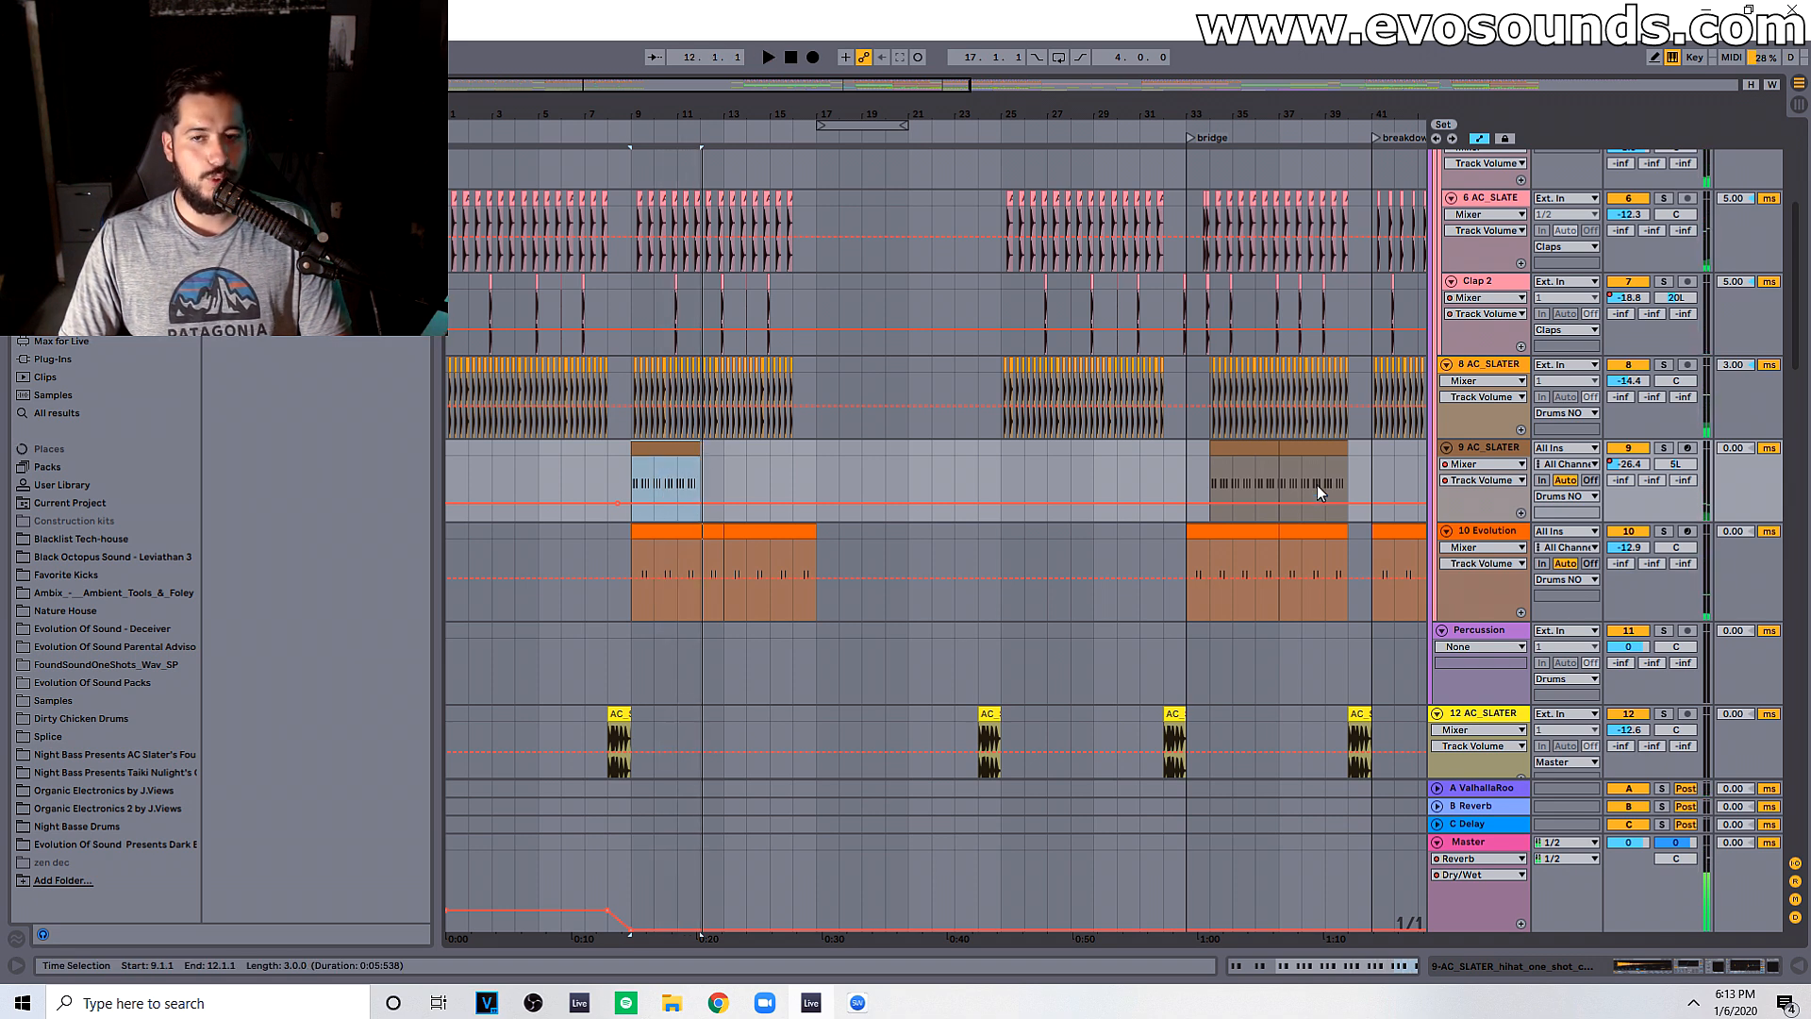
# Step: Extend the bridge's 9 AC_SLATER hi-hat clip back to bar 33 and copy the four-bar clip to bar 9
pyautogui.moveTo(1215, 453); pyautogui.dragTo(1192, 454)
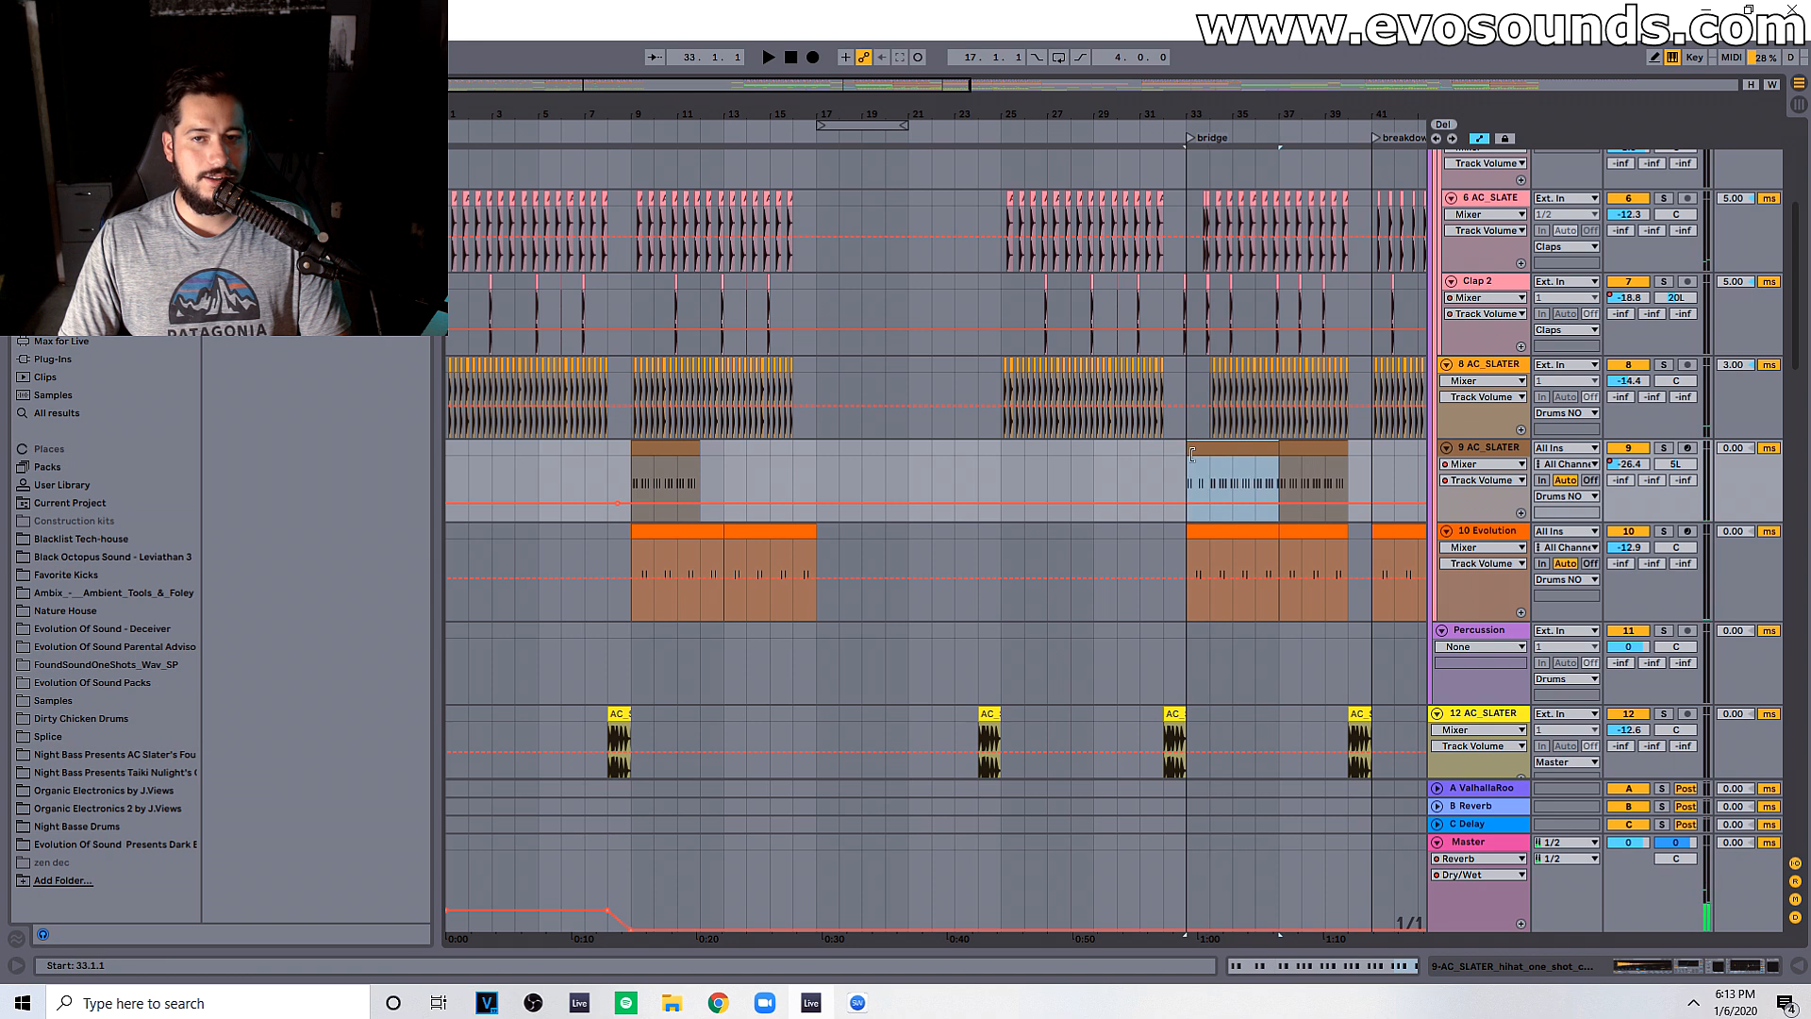
pyautogui.click(643, 442)
pyautogui.press('space')
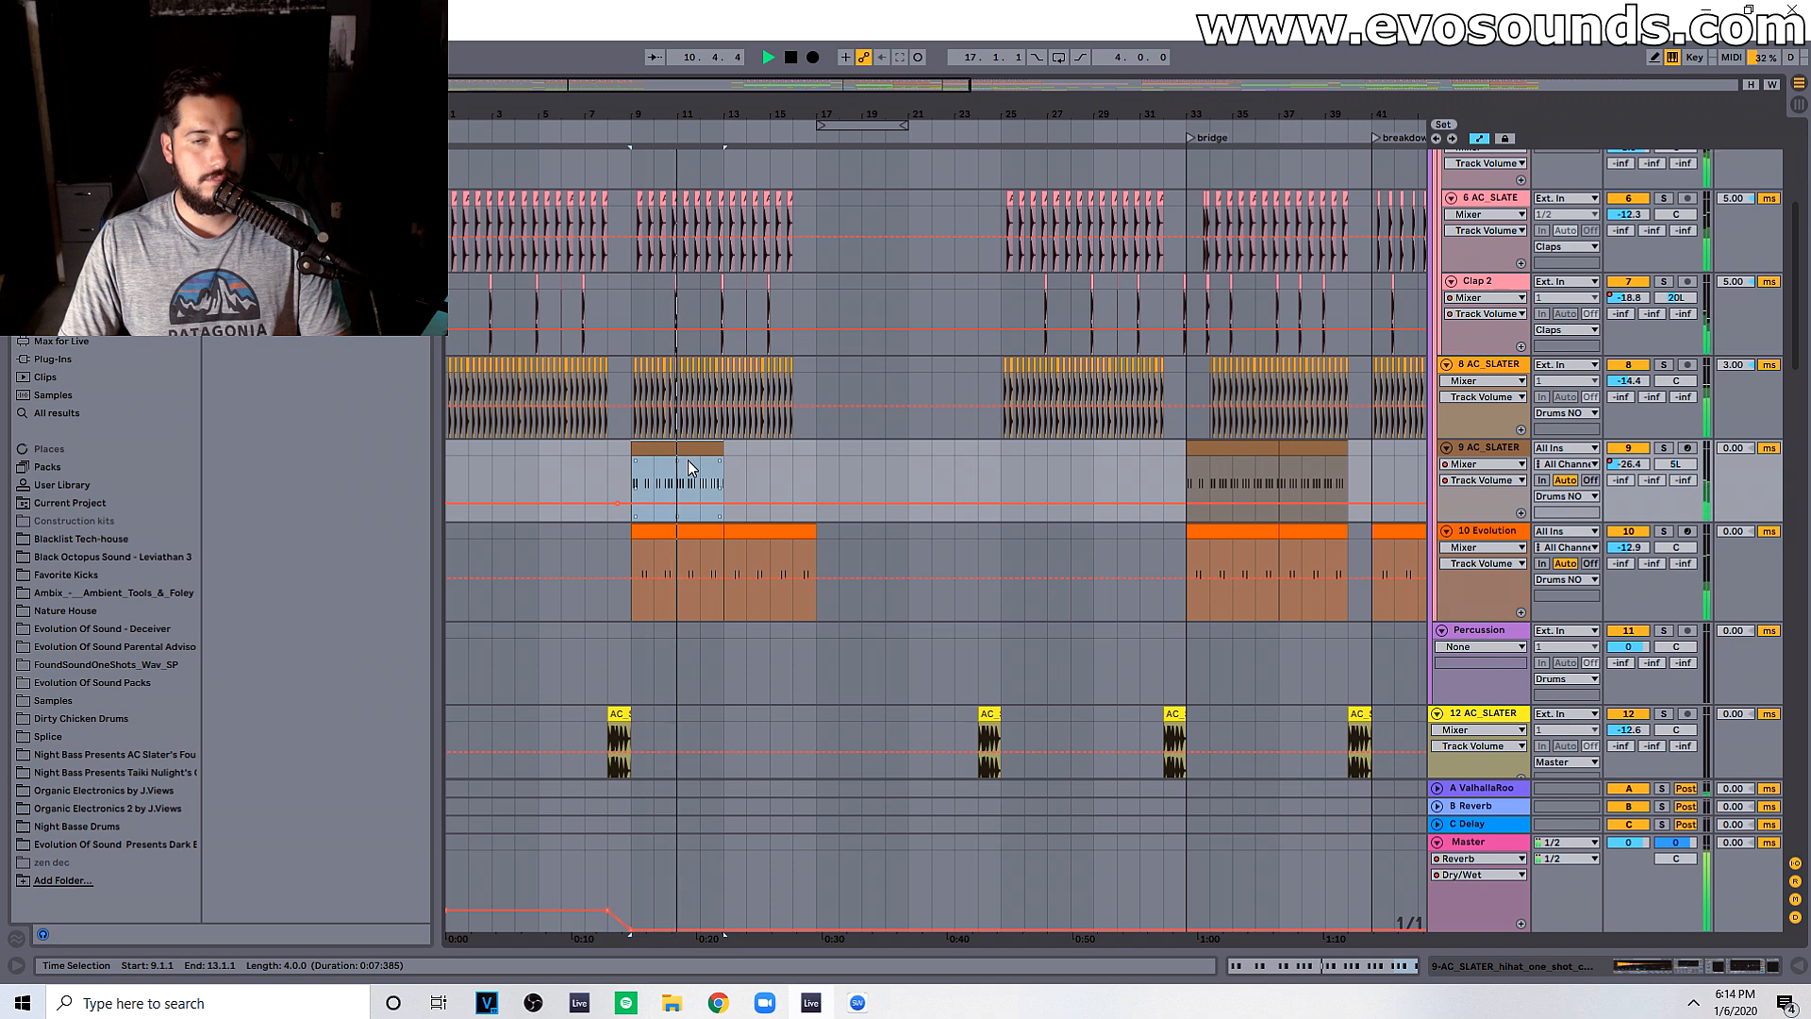
# Step: Duplicate the four-bar 9 AC_SLATER hi-hat clip from bar 9 to fill bars 13 to 17
pyautogui.doubleClick(1490, 448)
pyautogui.click(660, 447)
pyautogui.hotkey('ctrl', 'd')
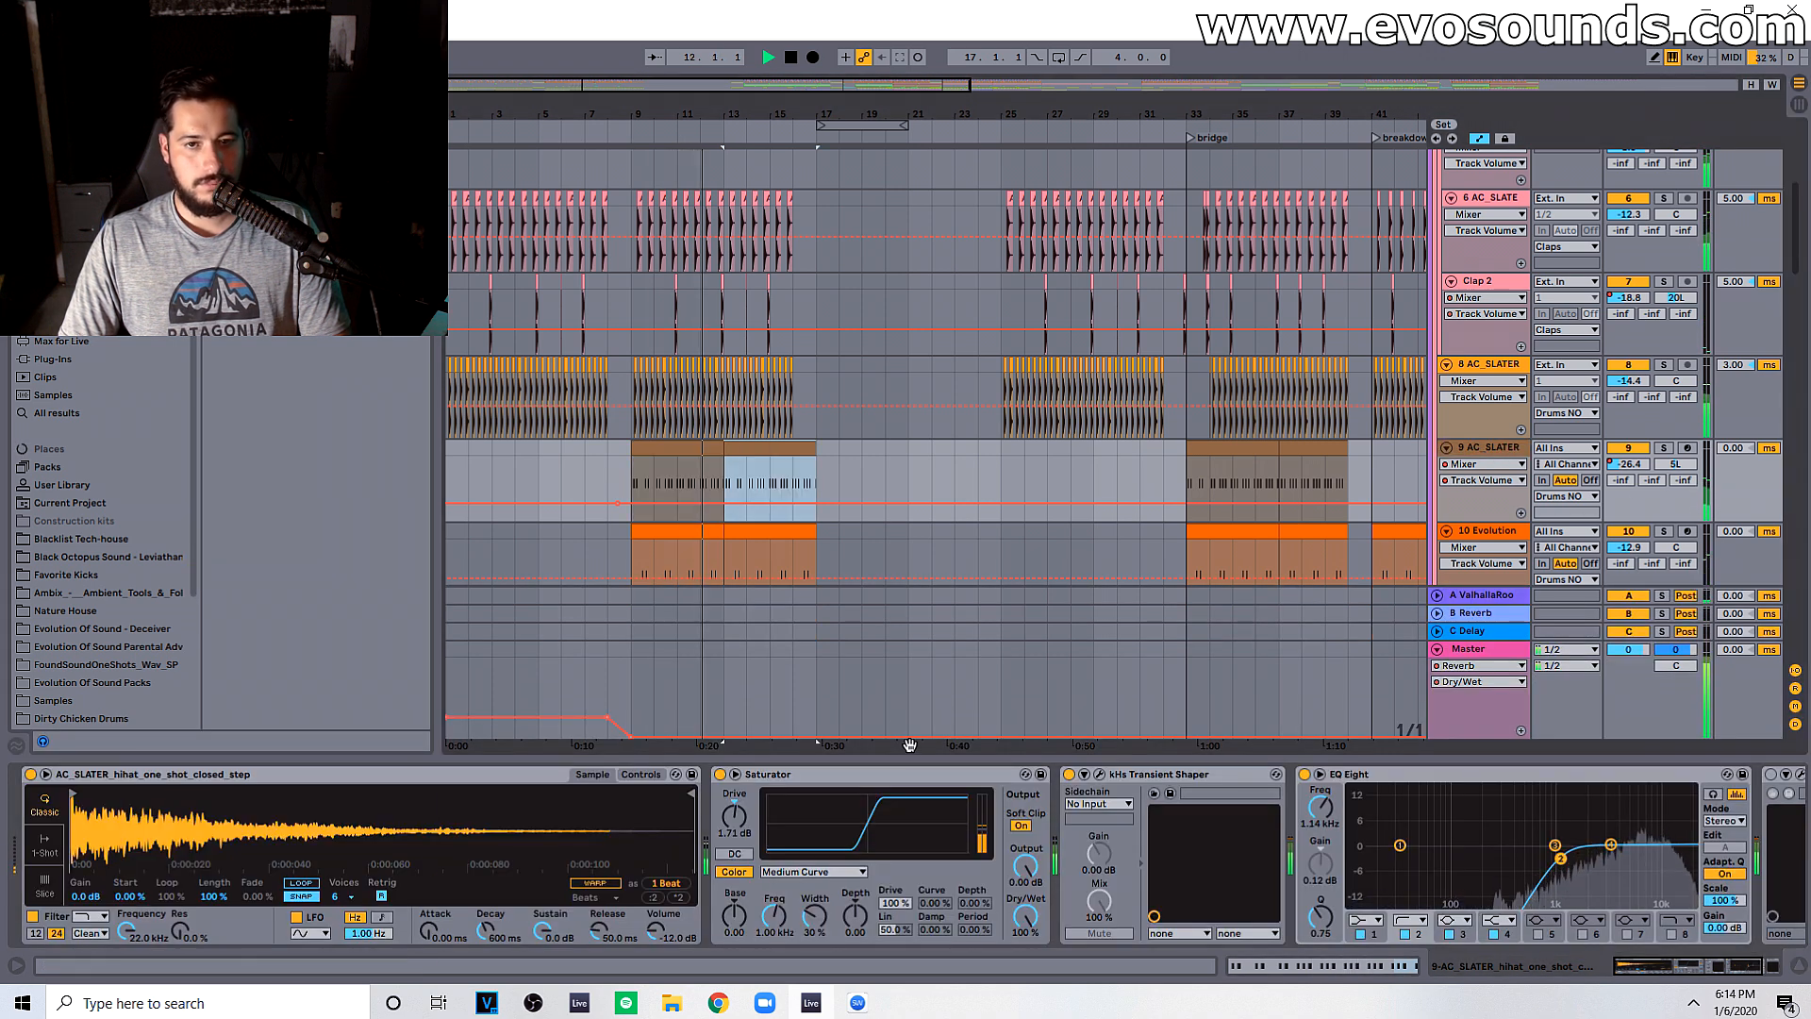
pyautogui.moveTo(943, 757); pyautogui.dragTo(934, 1009)
pyautogui.scroll(2, 704, 341)
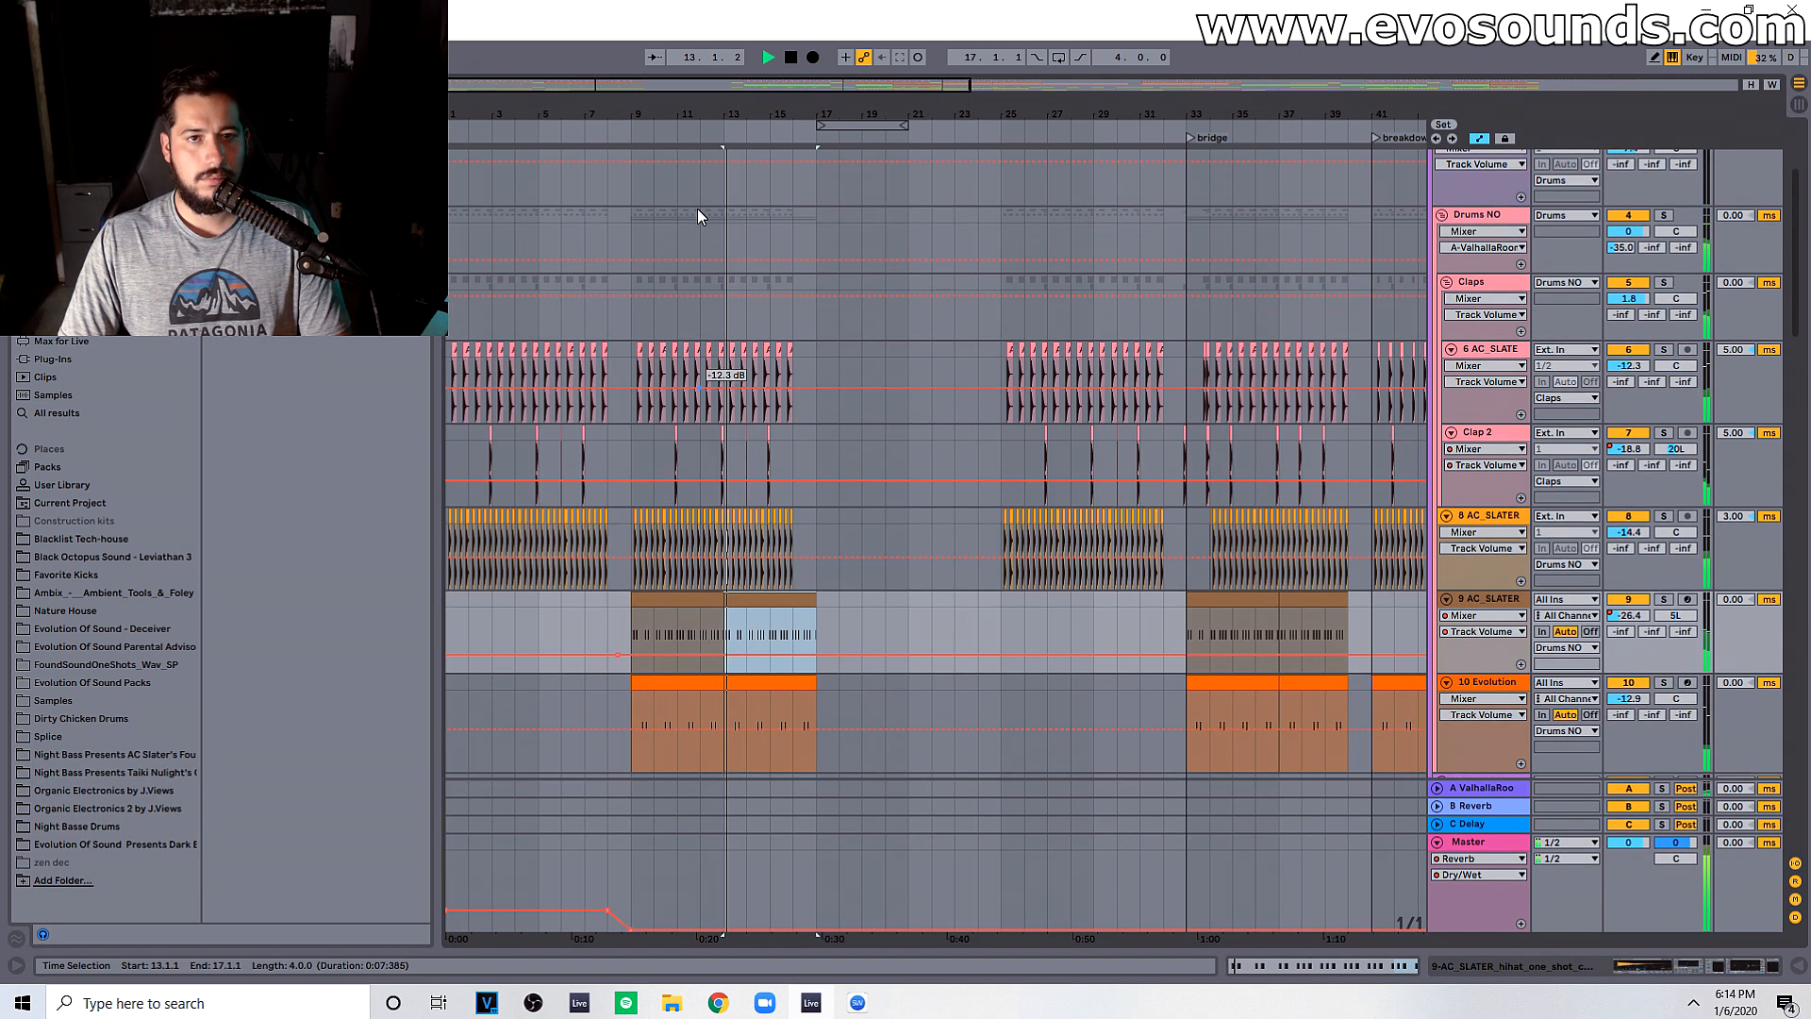
# Step: Look through the Serum, vocal, level, uplifter, crash and bass tracks for more elements to reuse in the intro
pyautogui.scroll(-3, 841, 538)
pyautogui.press('space')
pyautogui.scroll(-11, 841, 538)
pyautogui.scroll(-10, 843, 535)
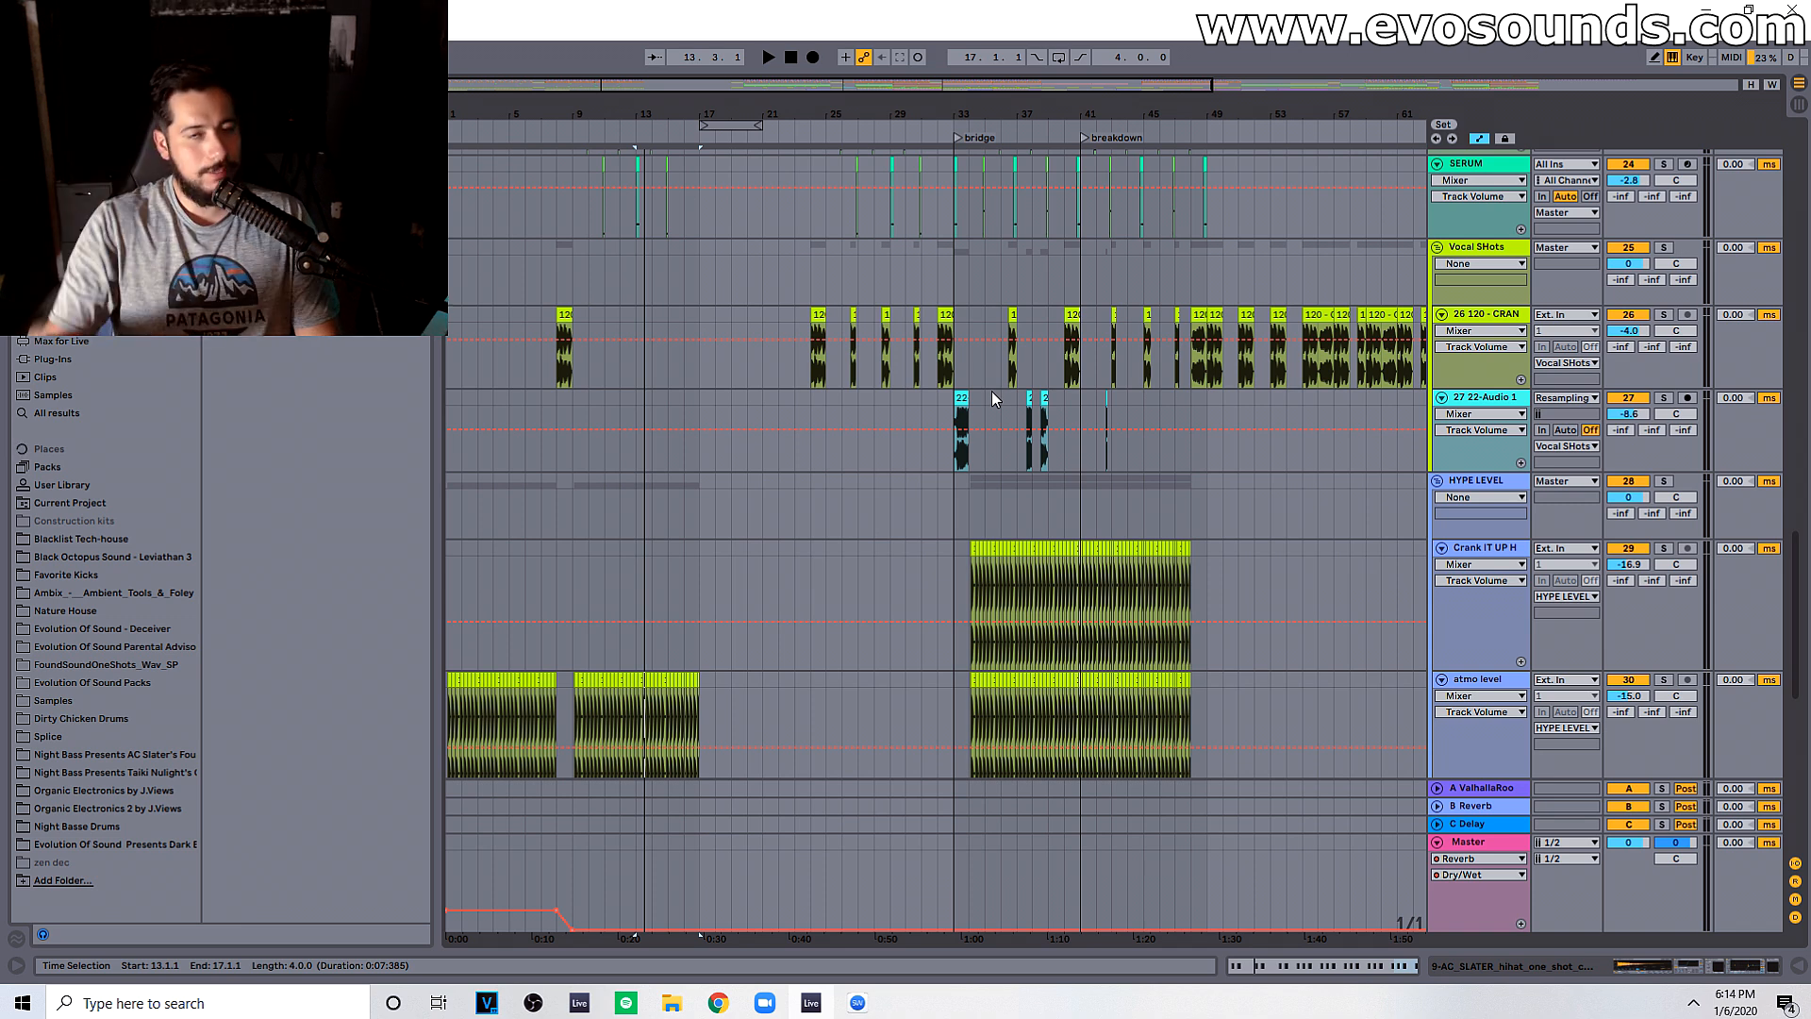
pyautogui.scroll(7, 1056, 397)
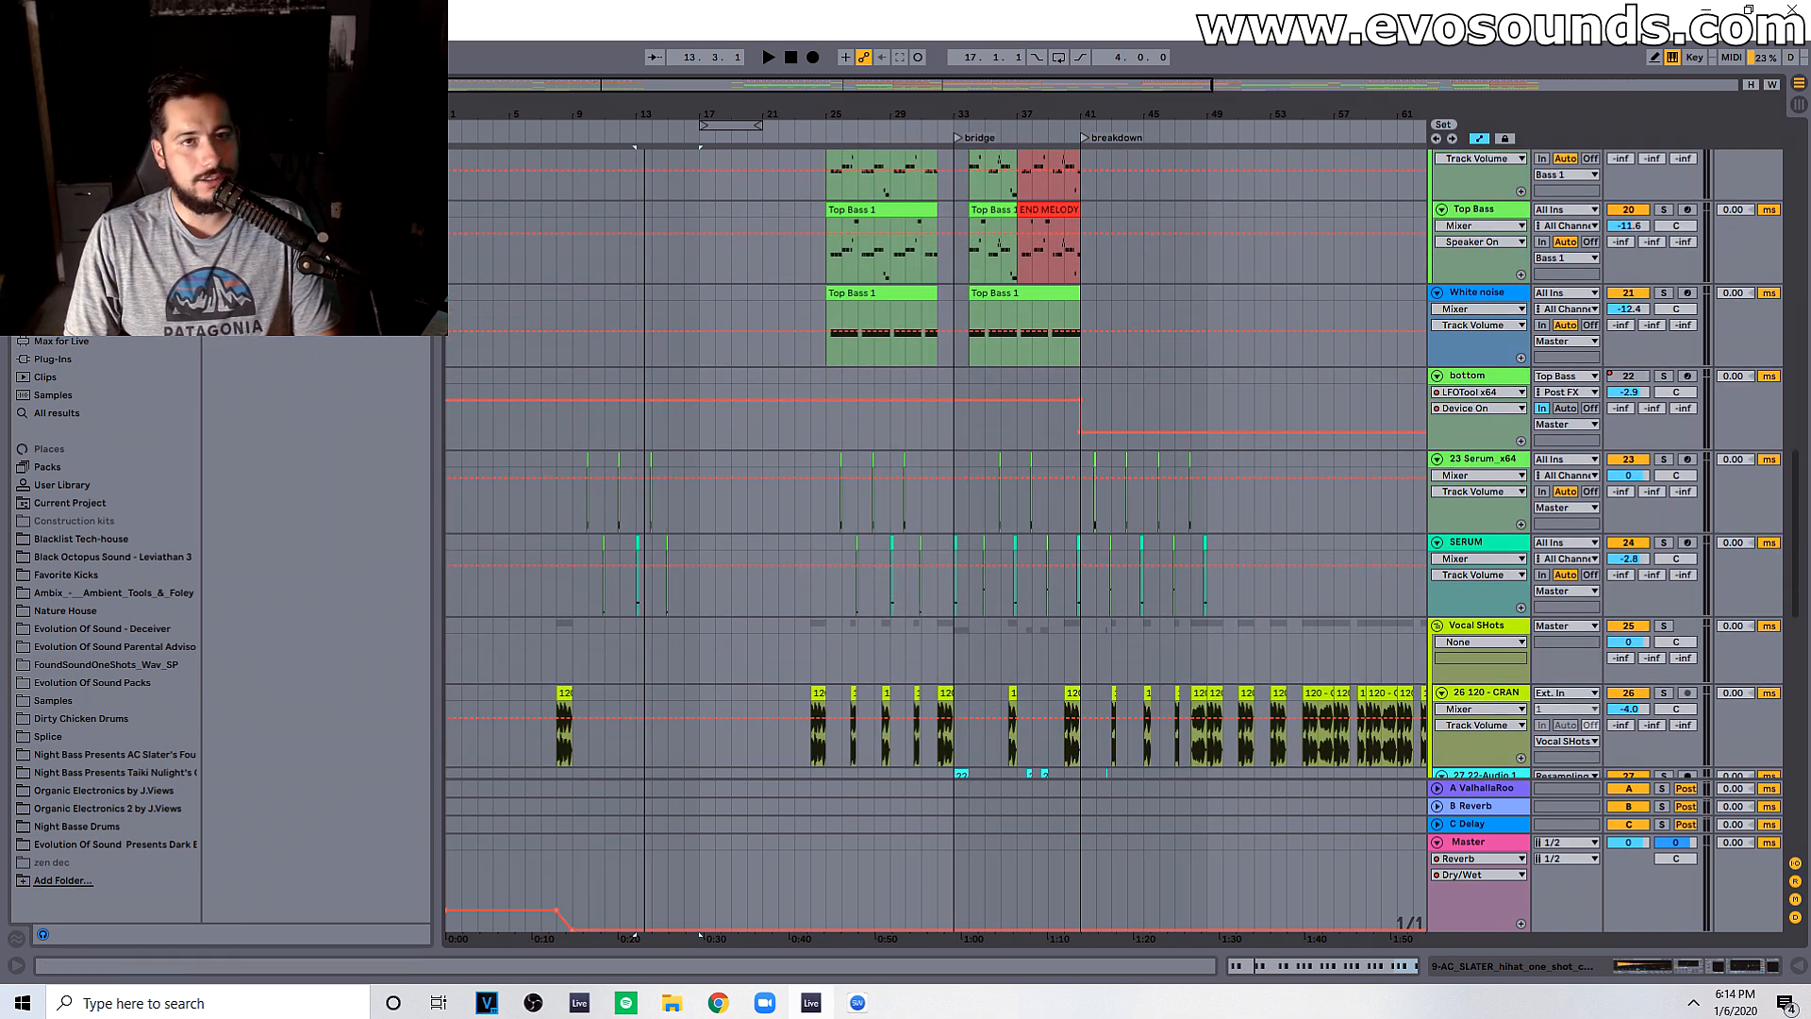
pyautogui.moveTo(612, 90); pyautogui.dragTo(615, 73)
pyautogui.scroll(-18, 999, 546)
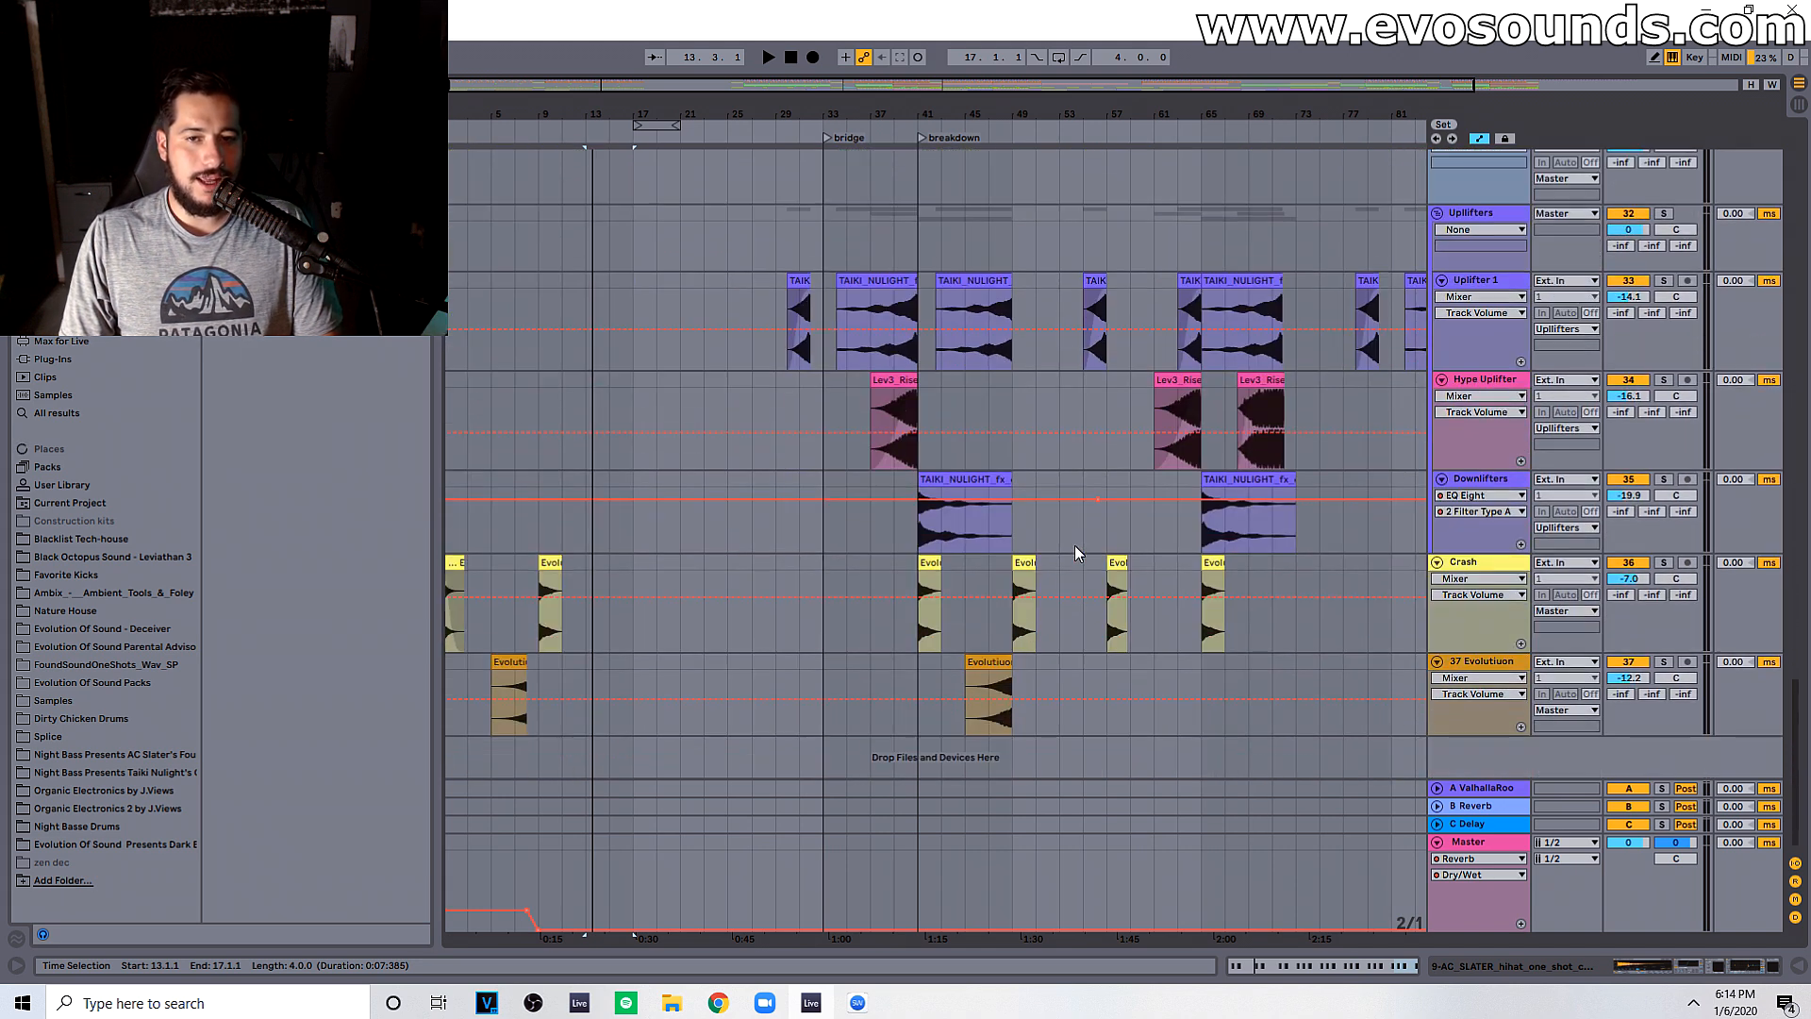
pyautogui.scroll(4, 1079, 547)
pyautogui.click(894, 603)
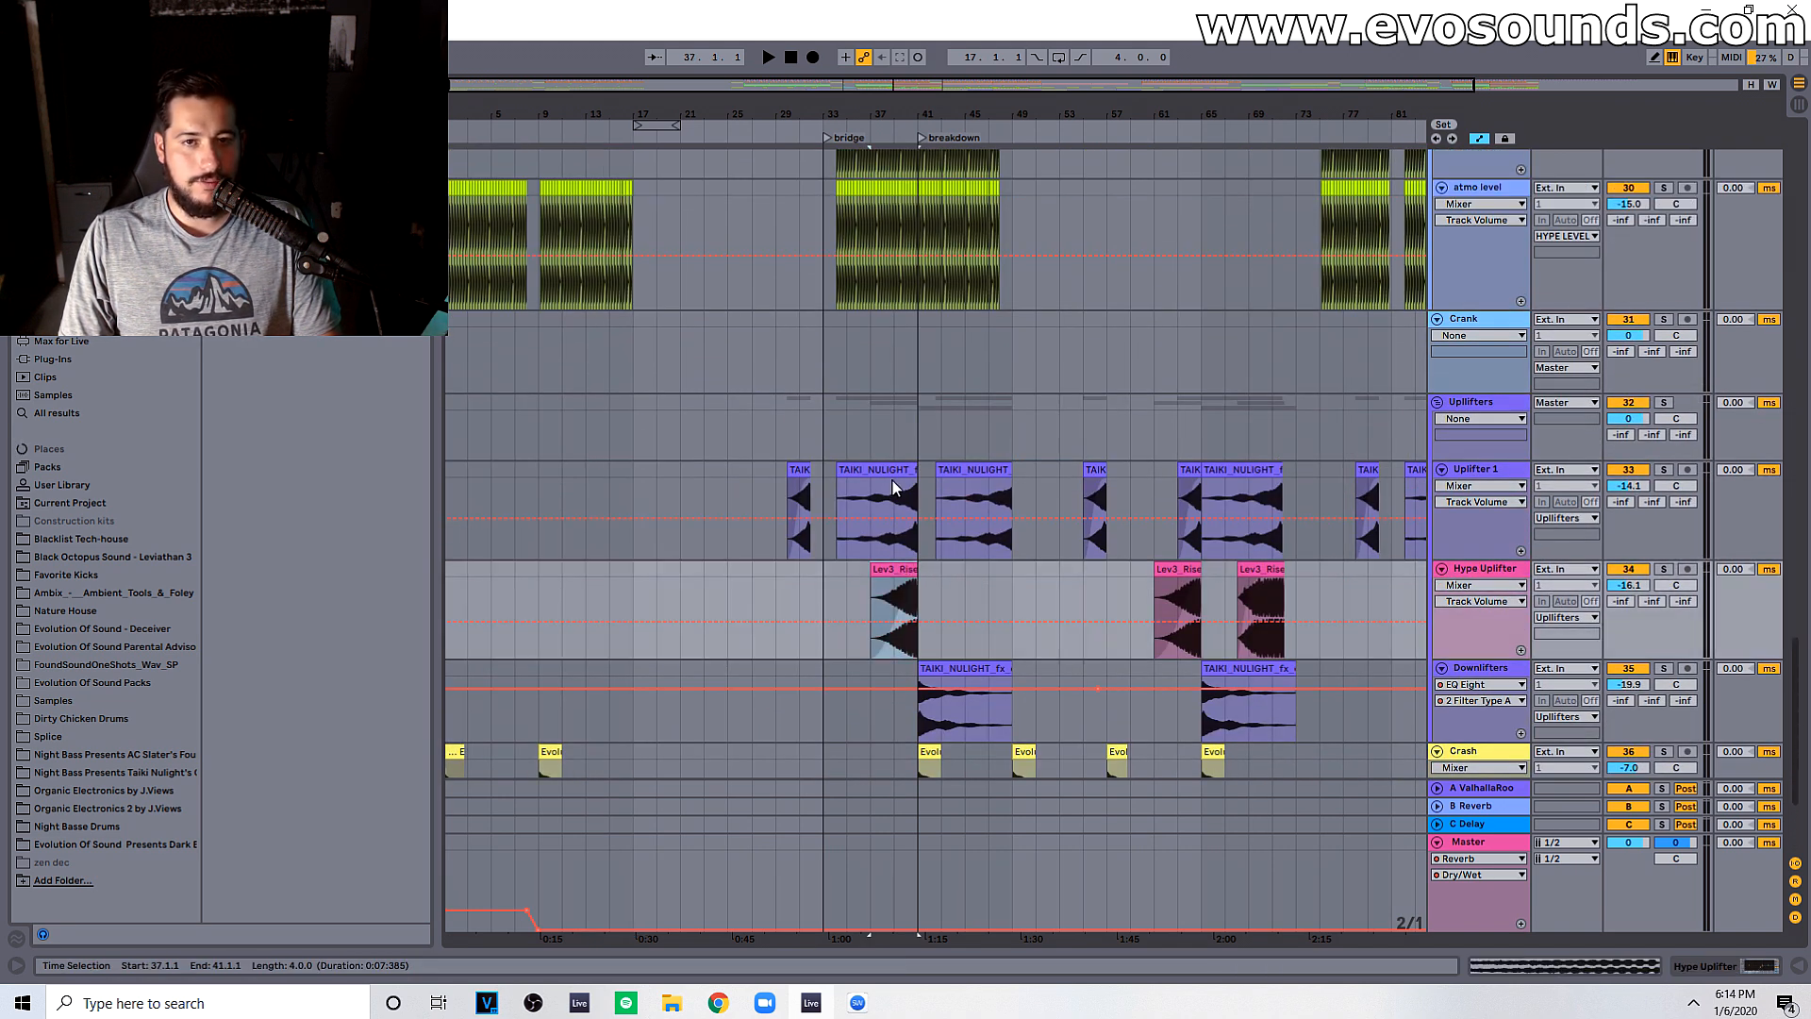
pyautogui.click(890, 472)
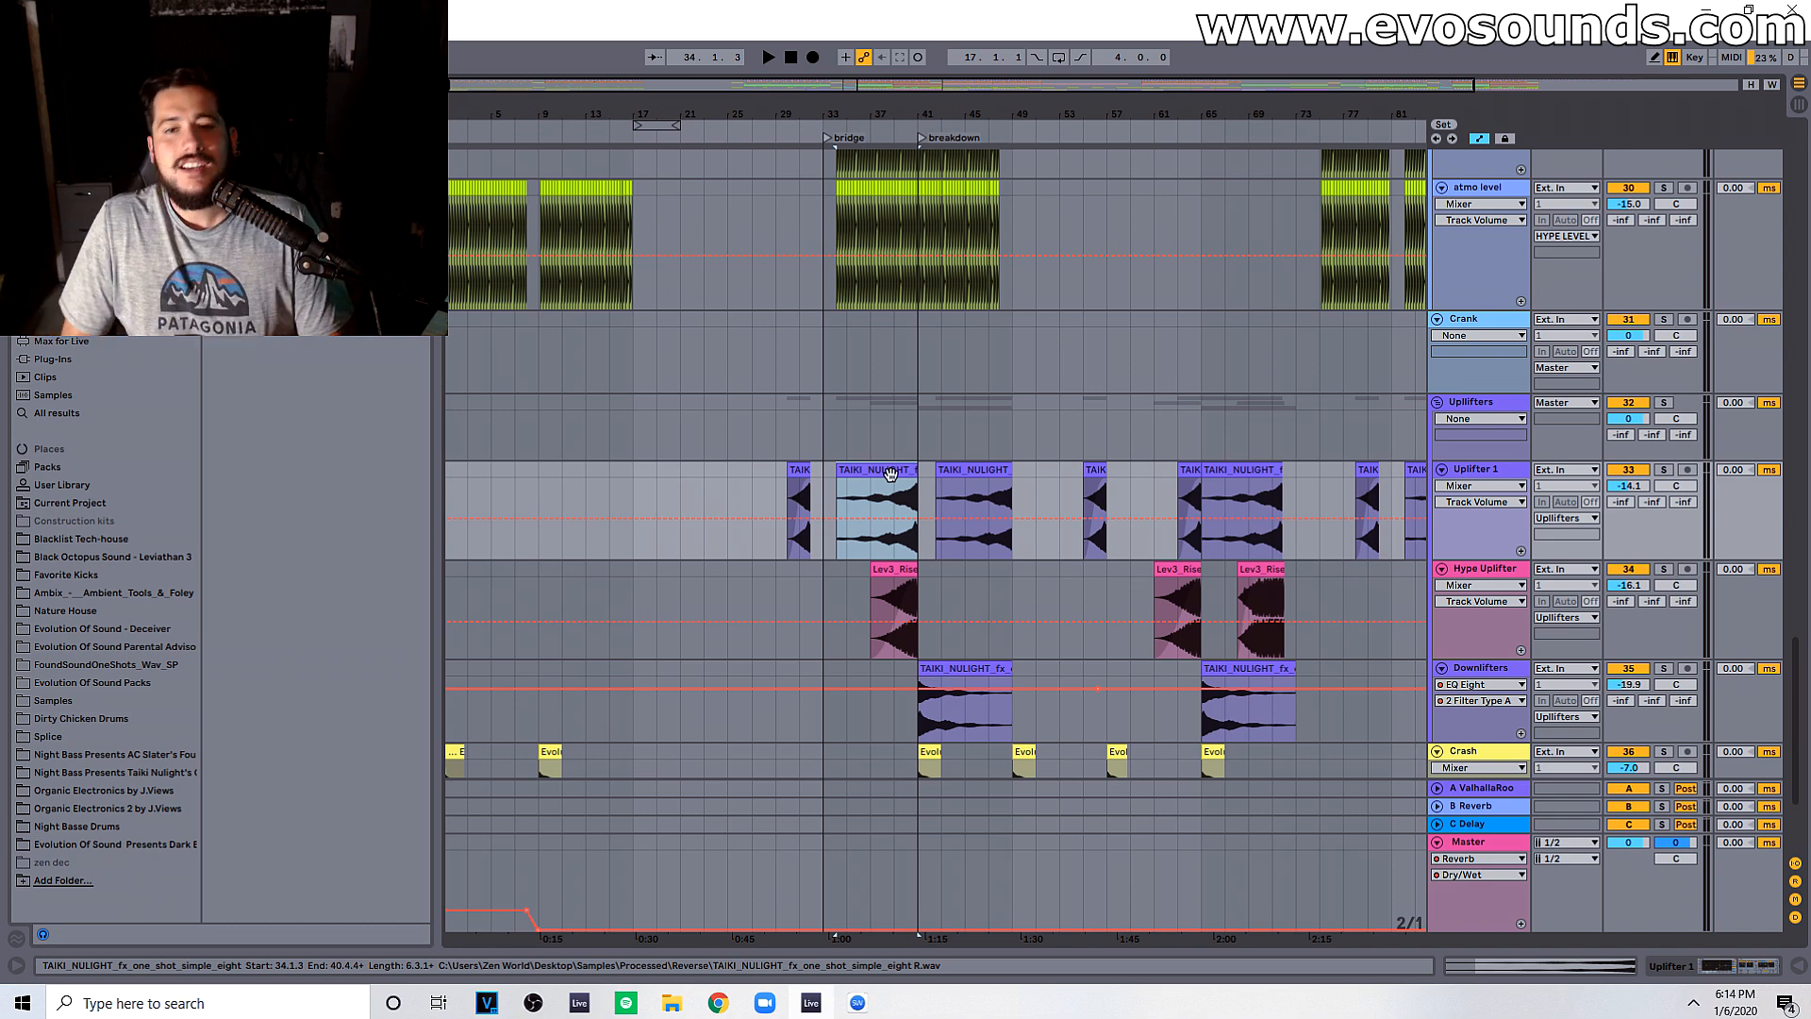
pyautogui.scroll(10, 1046, 634)
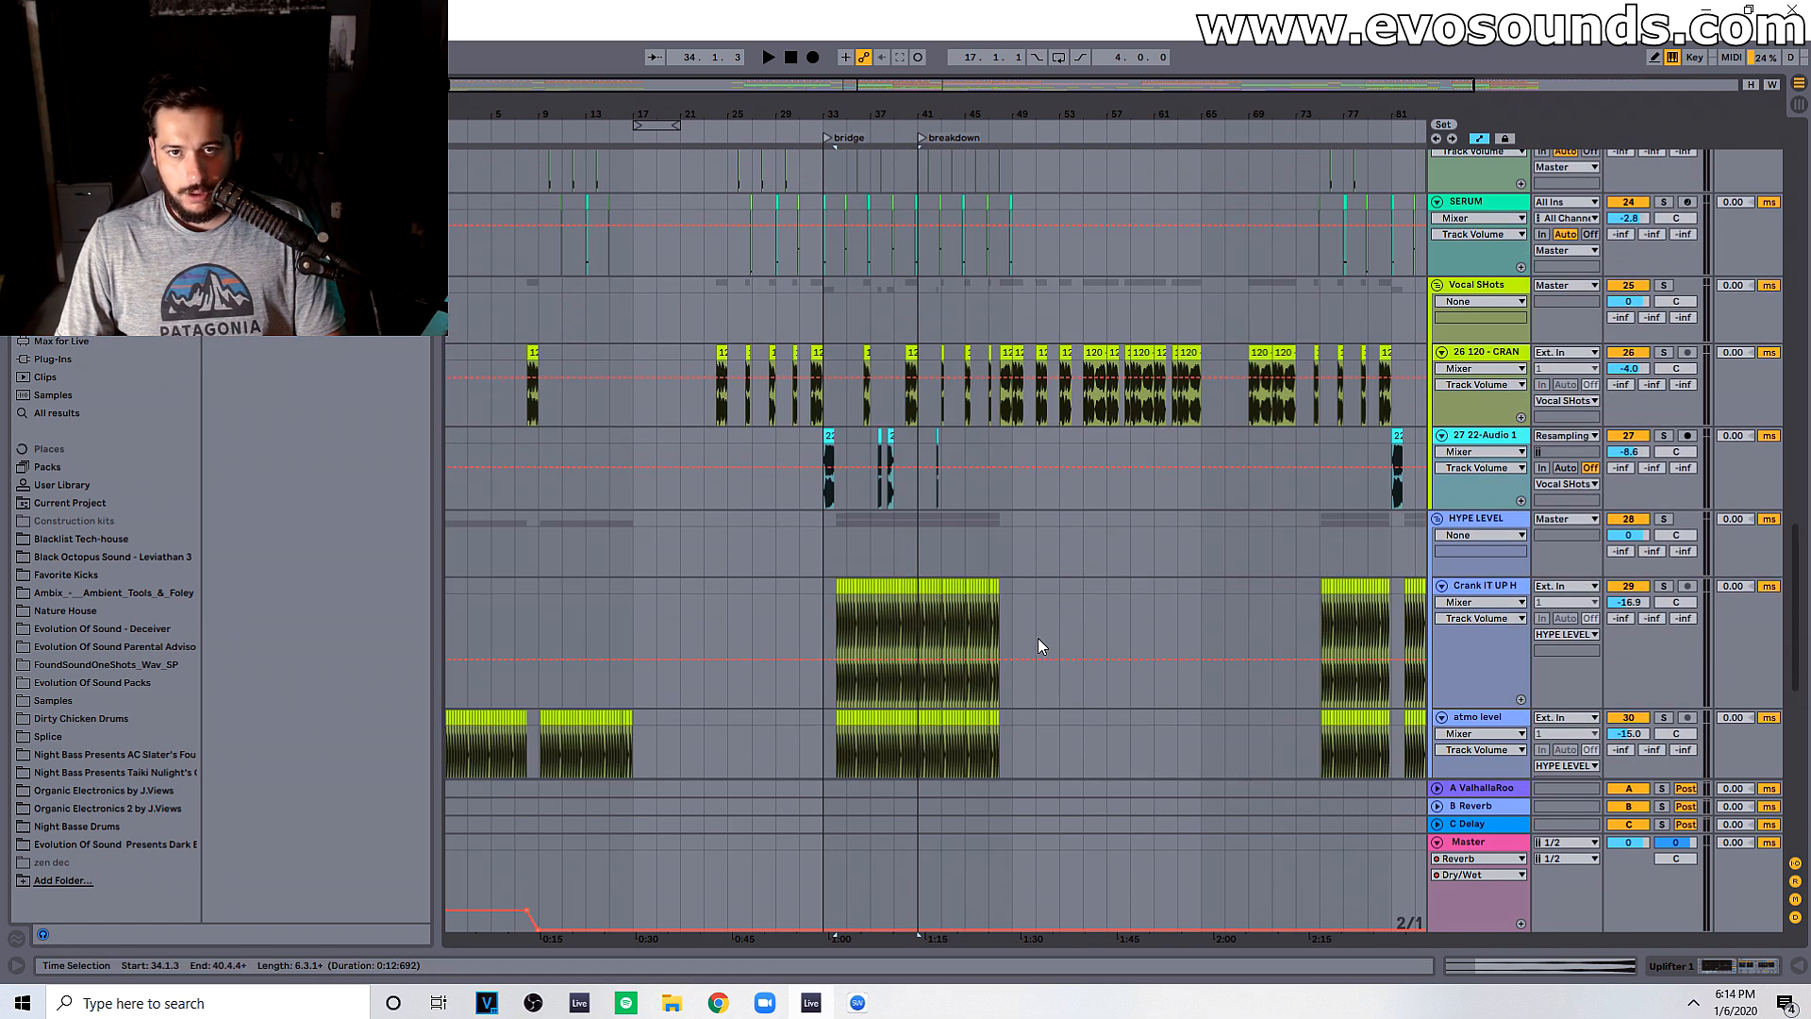
pyautogui.scroll(5, 1038, 637)
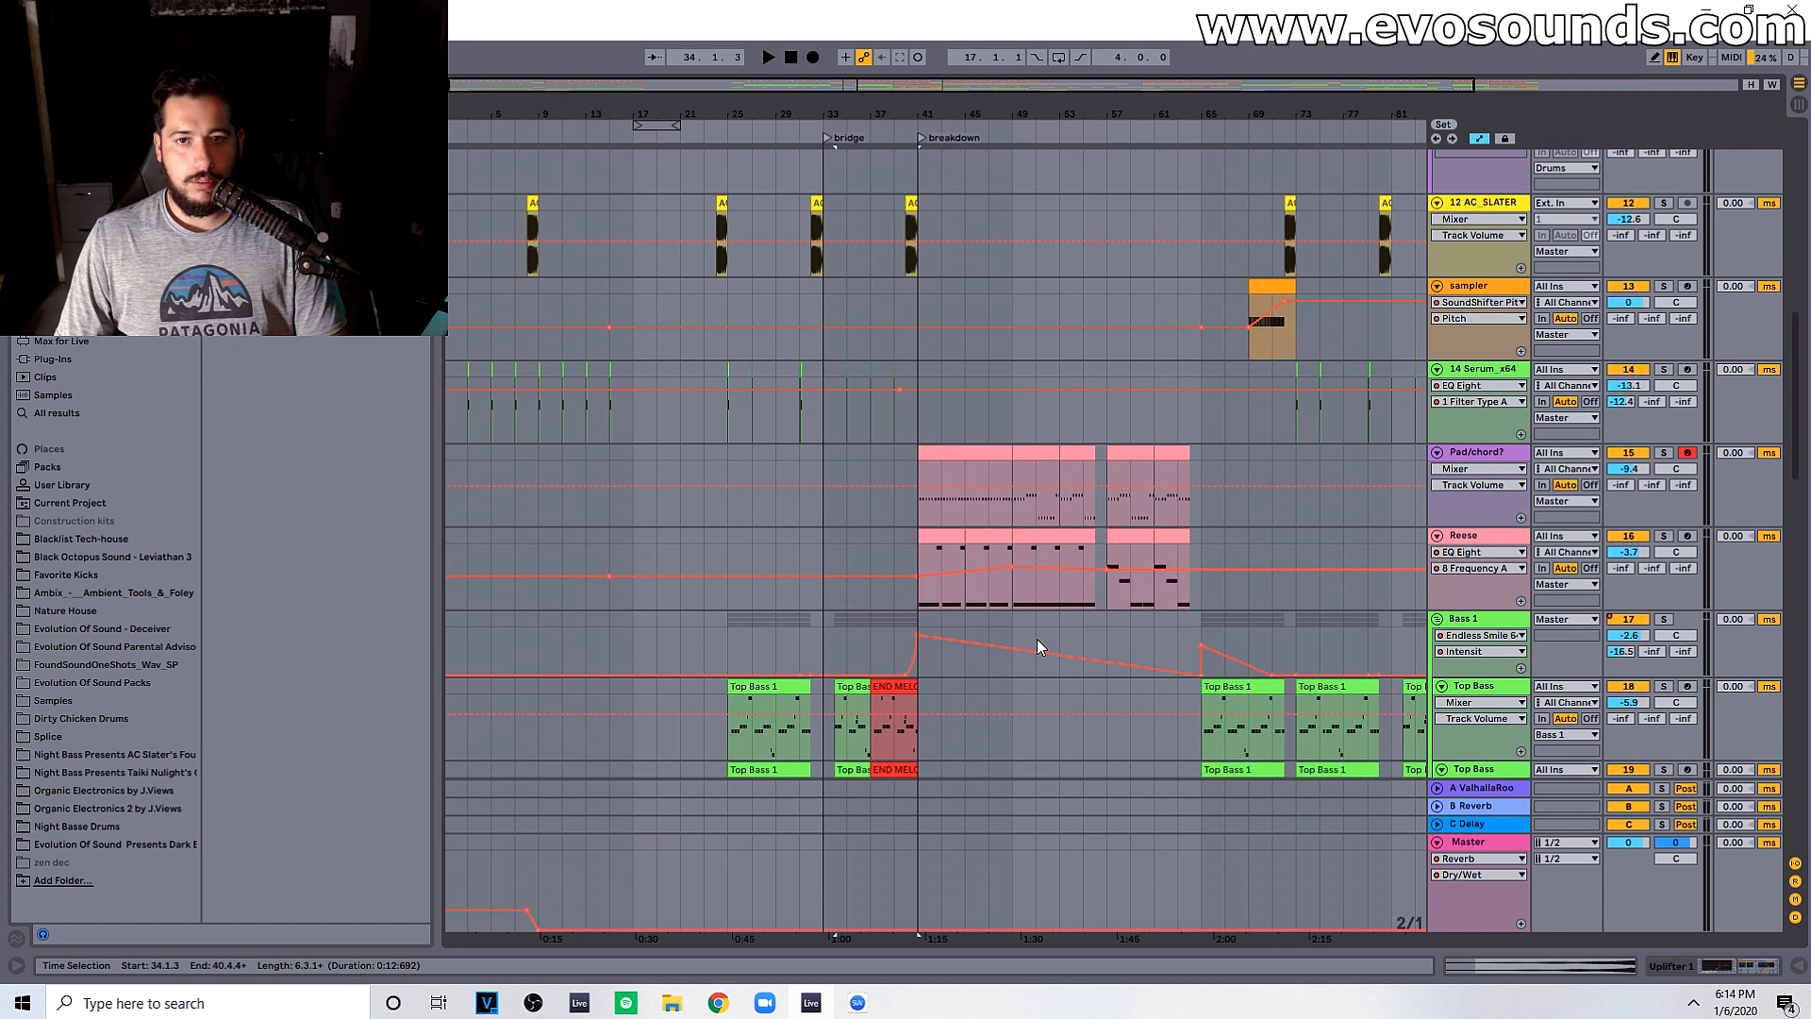
# Step: Copy bars 41 to 45 of the Reese track to bar 9 on the same track
pyautogui.click(981, 462)
pyautogui.click(955, 561)
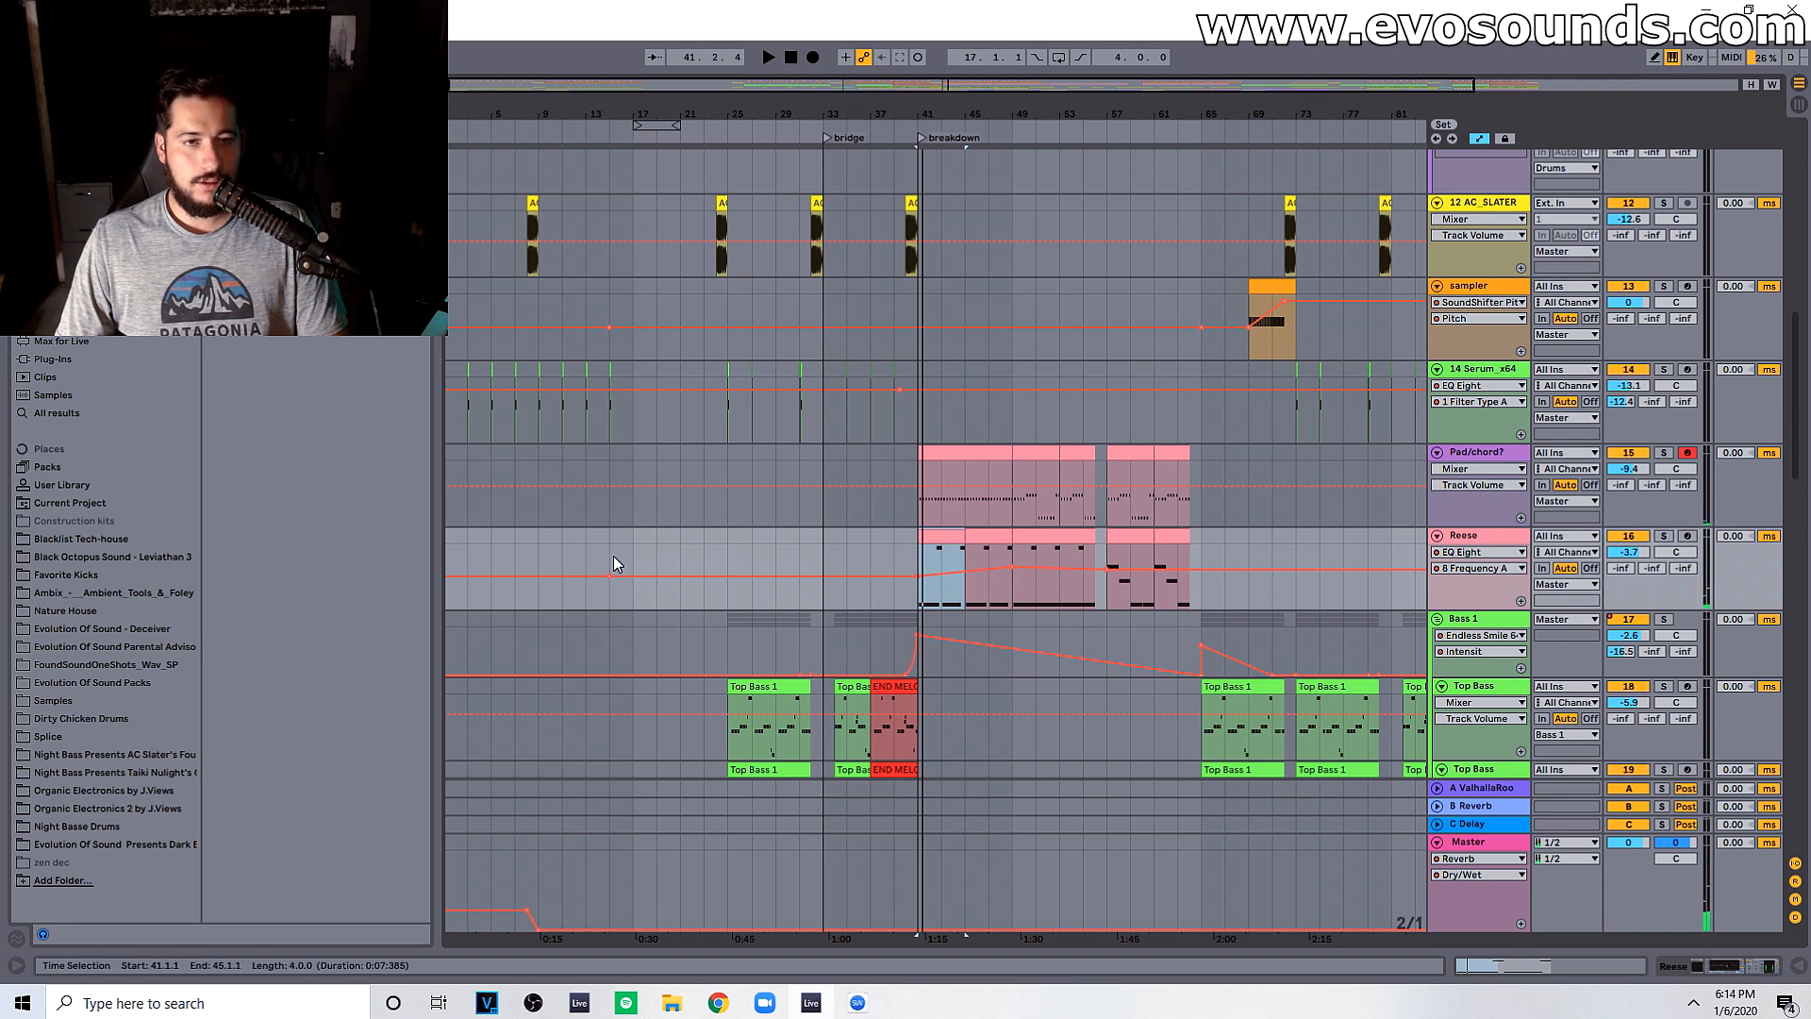
pyautogui.click(540, 545)
pyautogui.hotkey('ctrl', 'v')
pyautogui.click(531, 475)
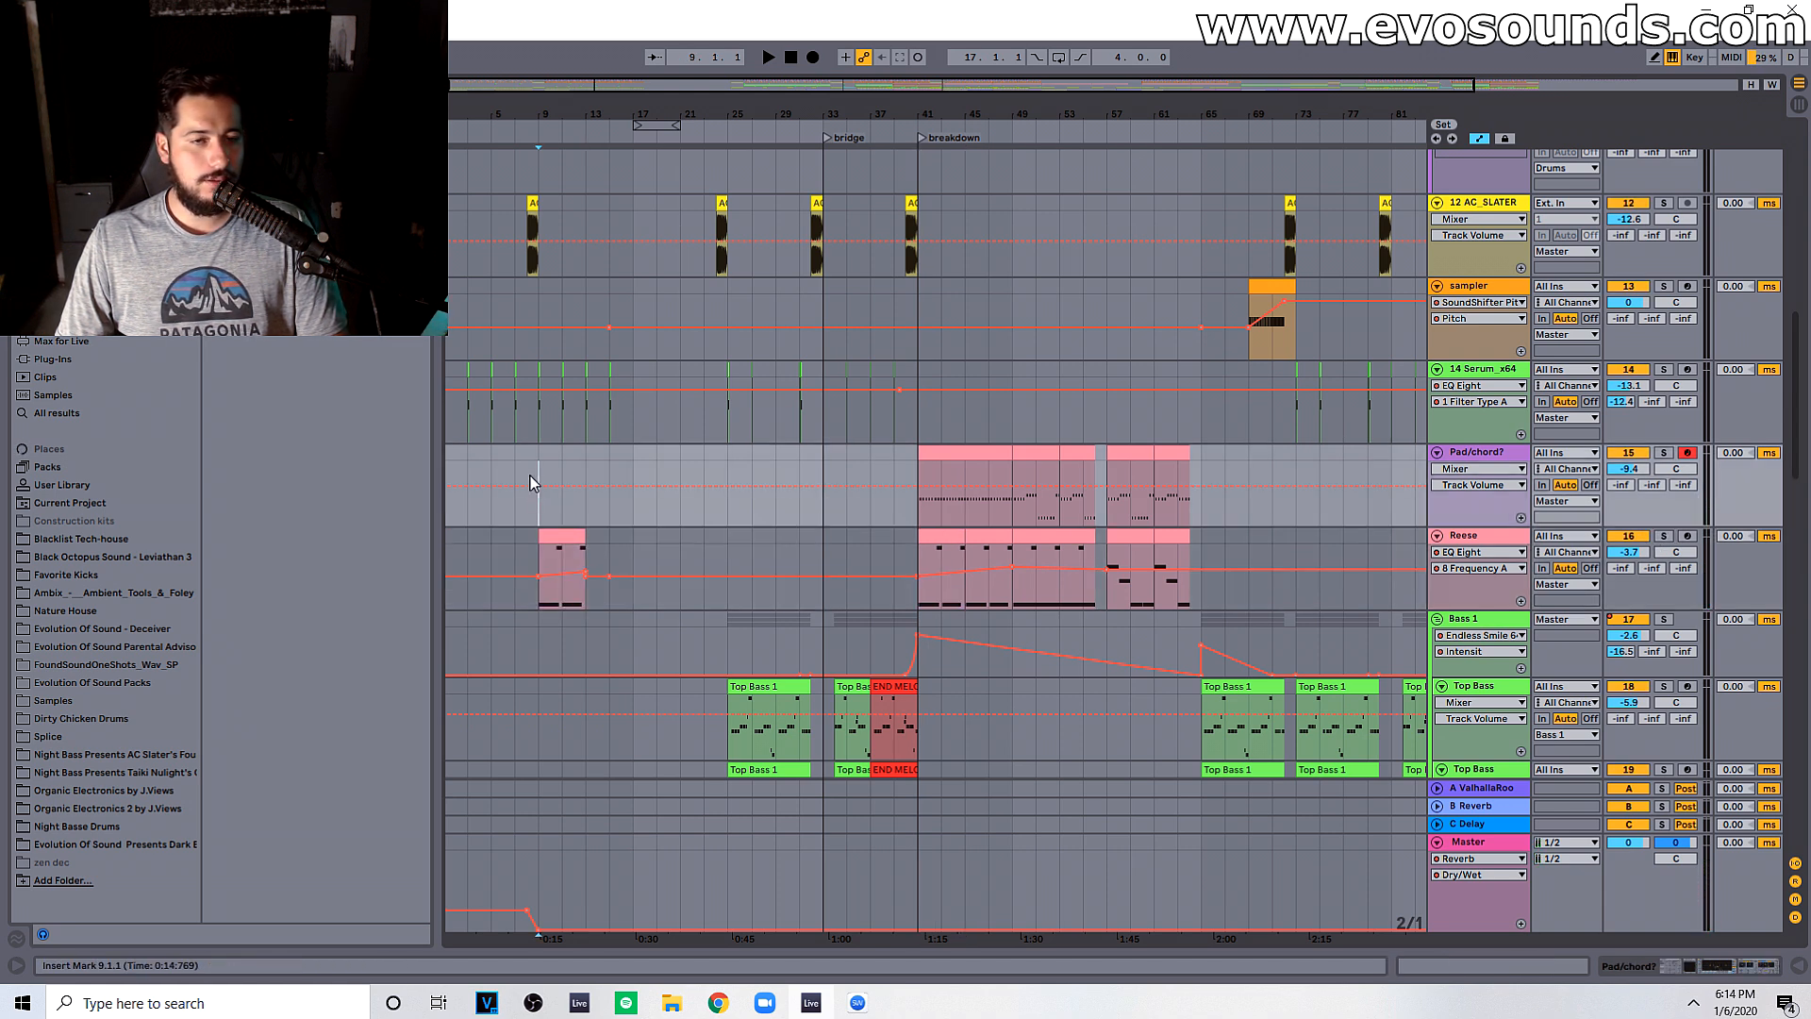
# Step: Play the intro from bar 8 with the copied Reese clip and view the Reese track's device chain
pyautogui.moveTo(471, 117); pyautogui.dragTo(479, 165)
pyautogui.click(580, 441)
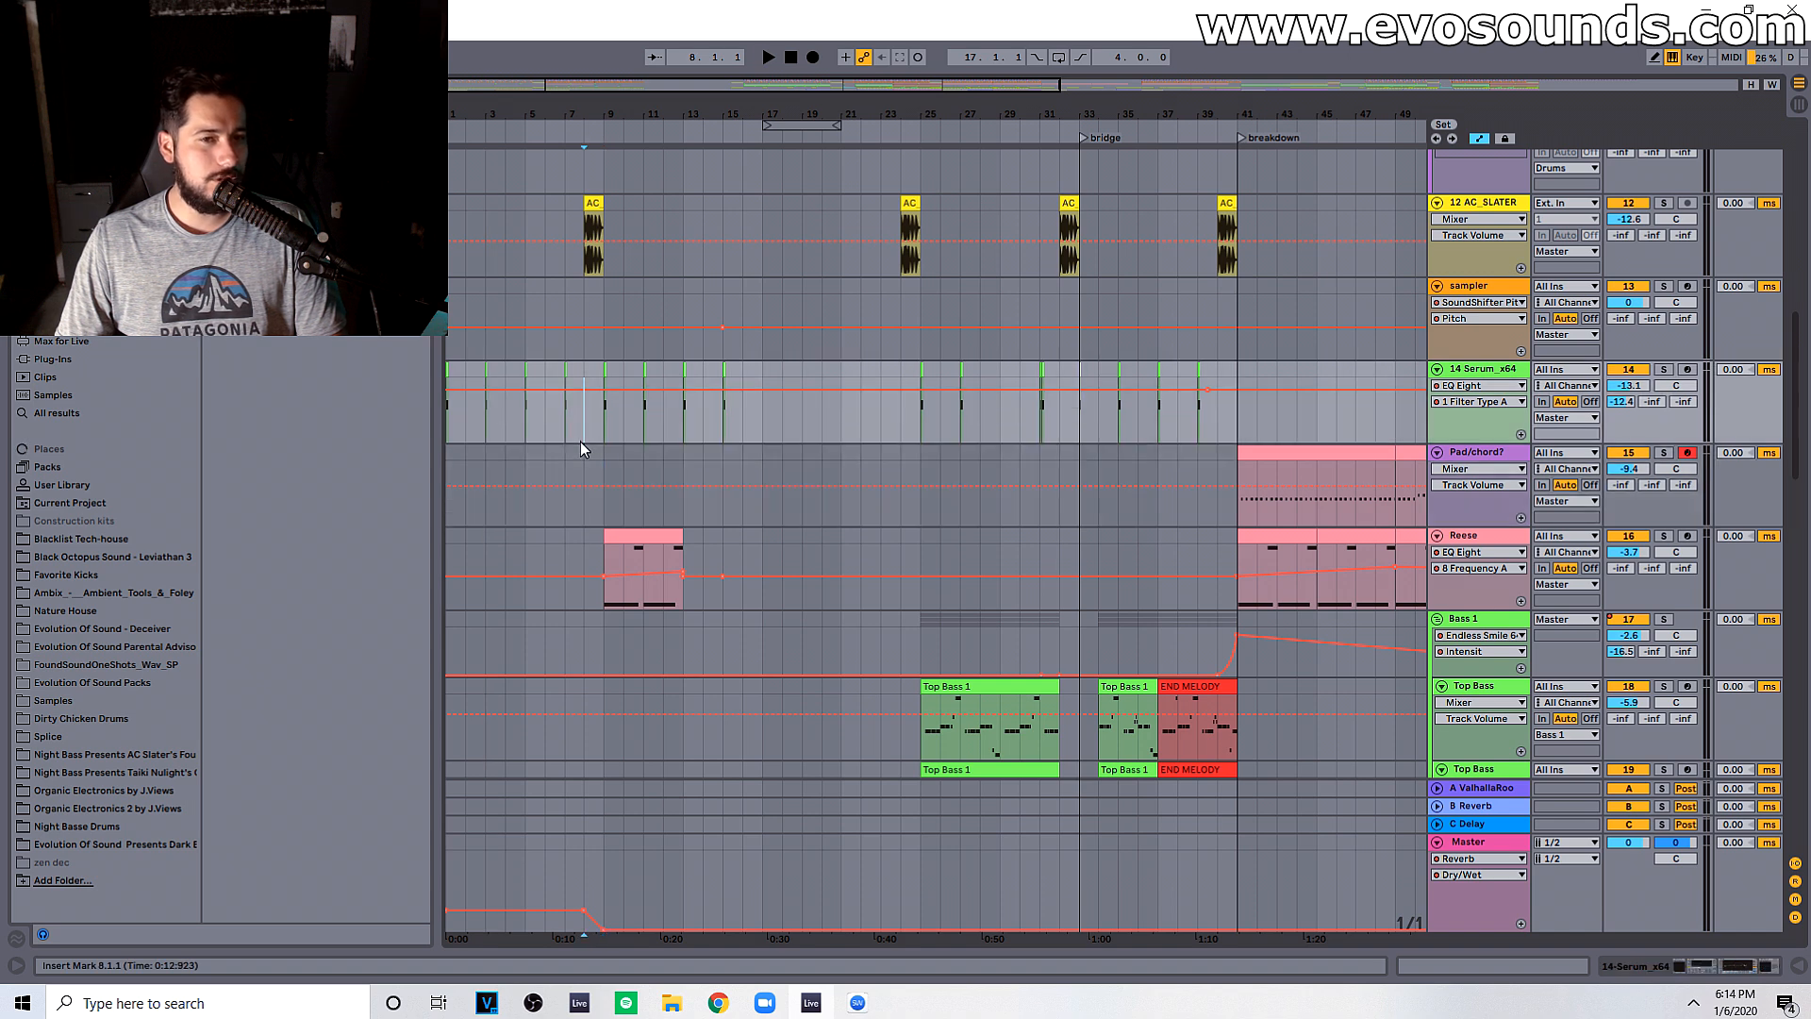
pyautogui.press('space')
pyautogui.scroll(-1, 703, 521)
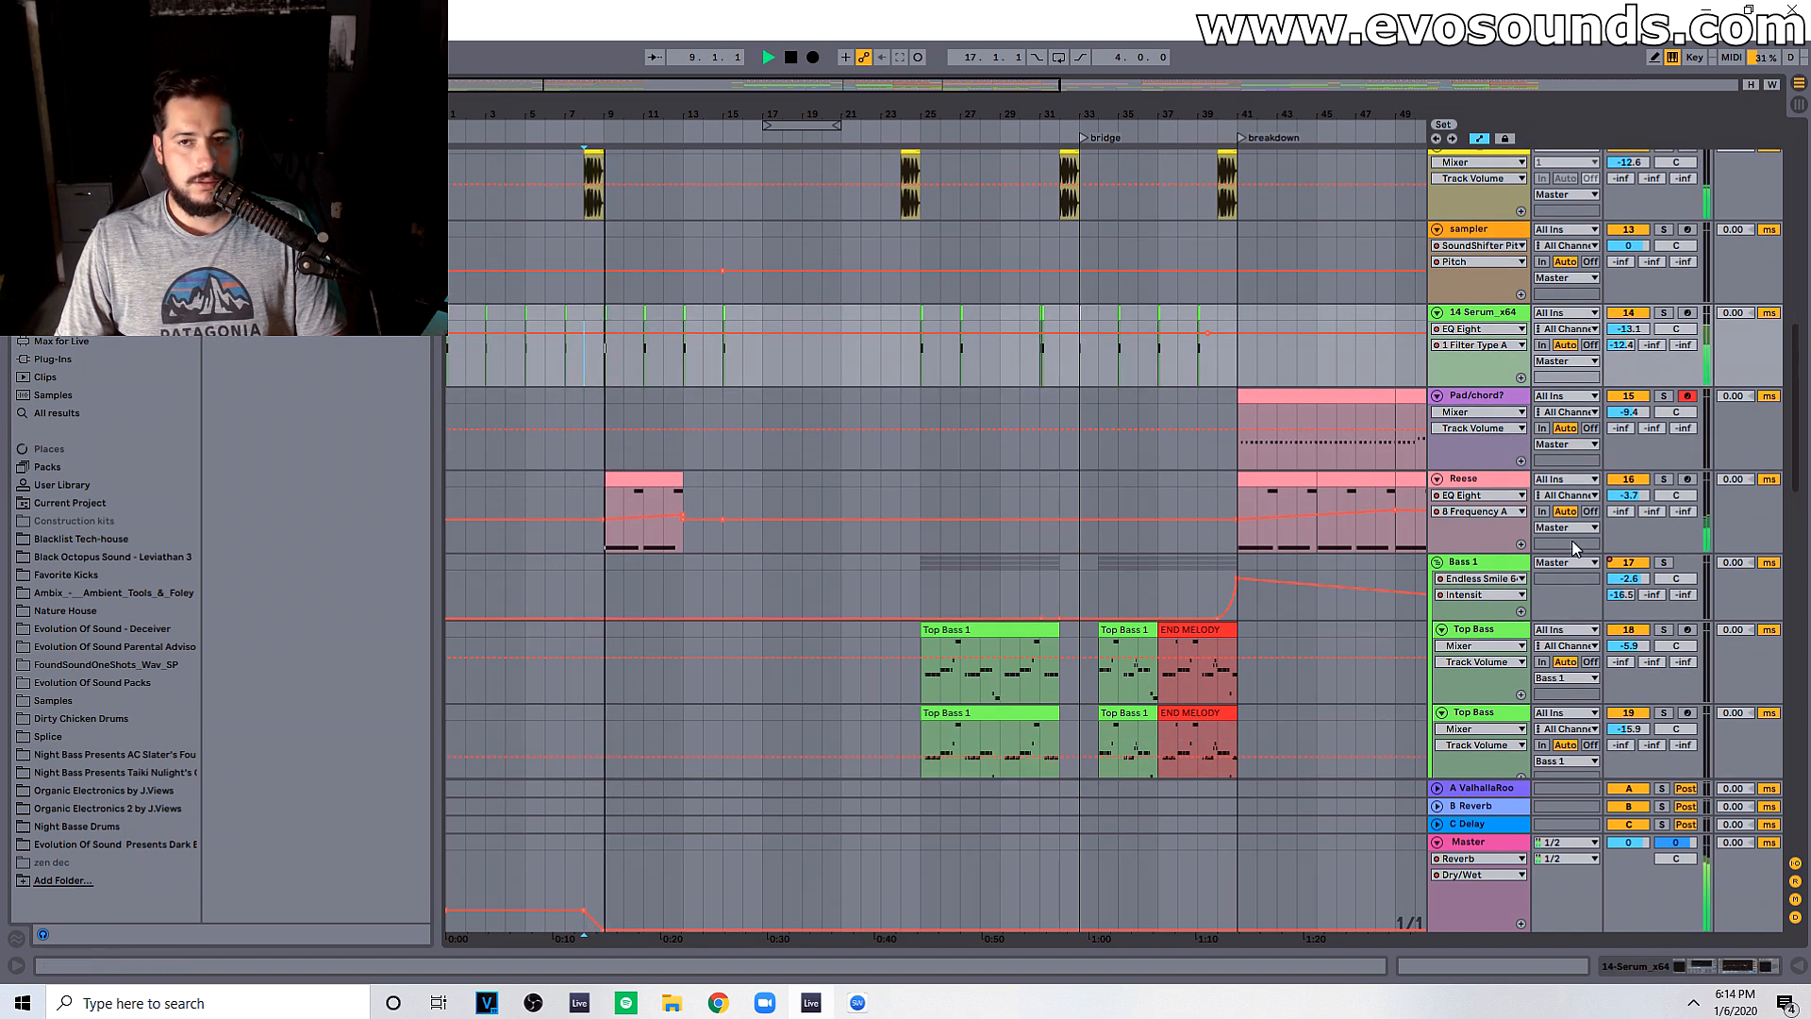
pyautogui.doubleClick(1479, 478)
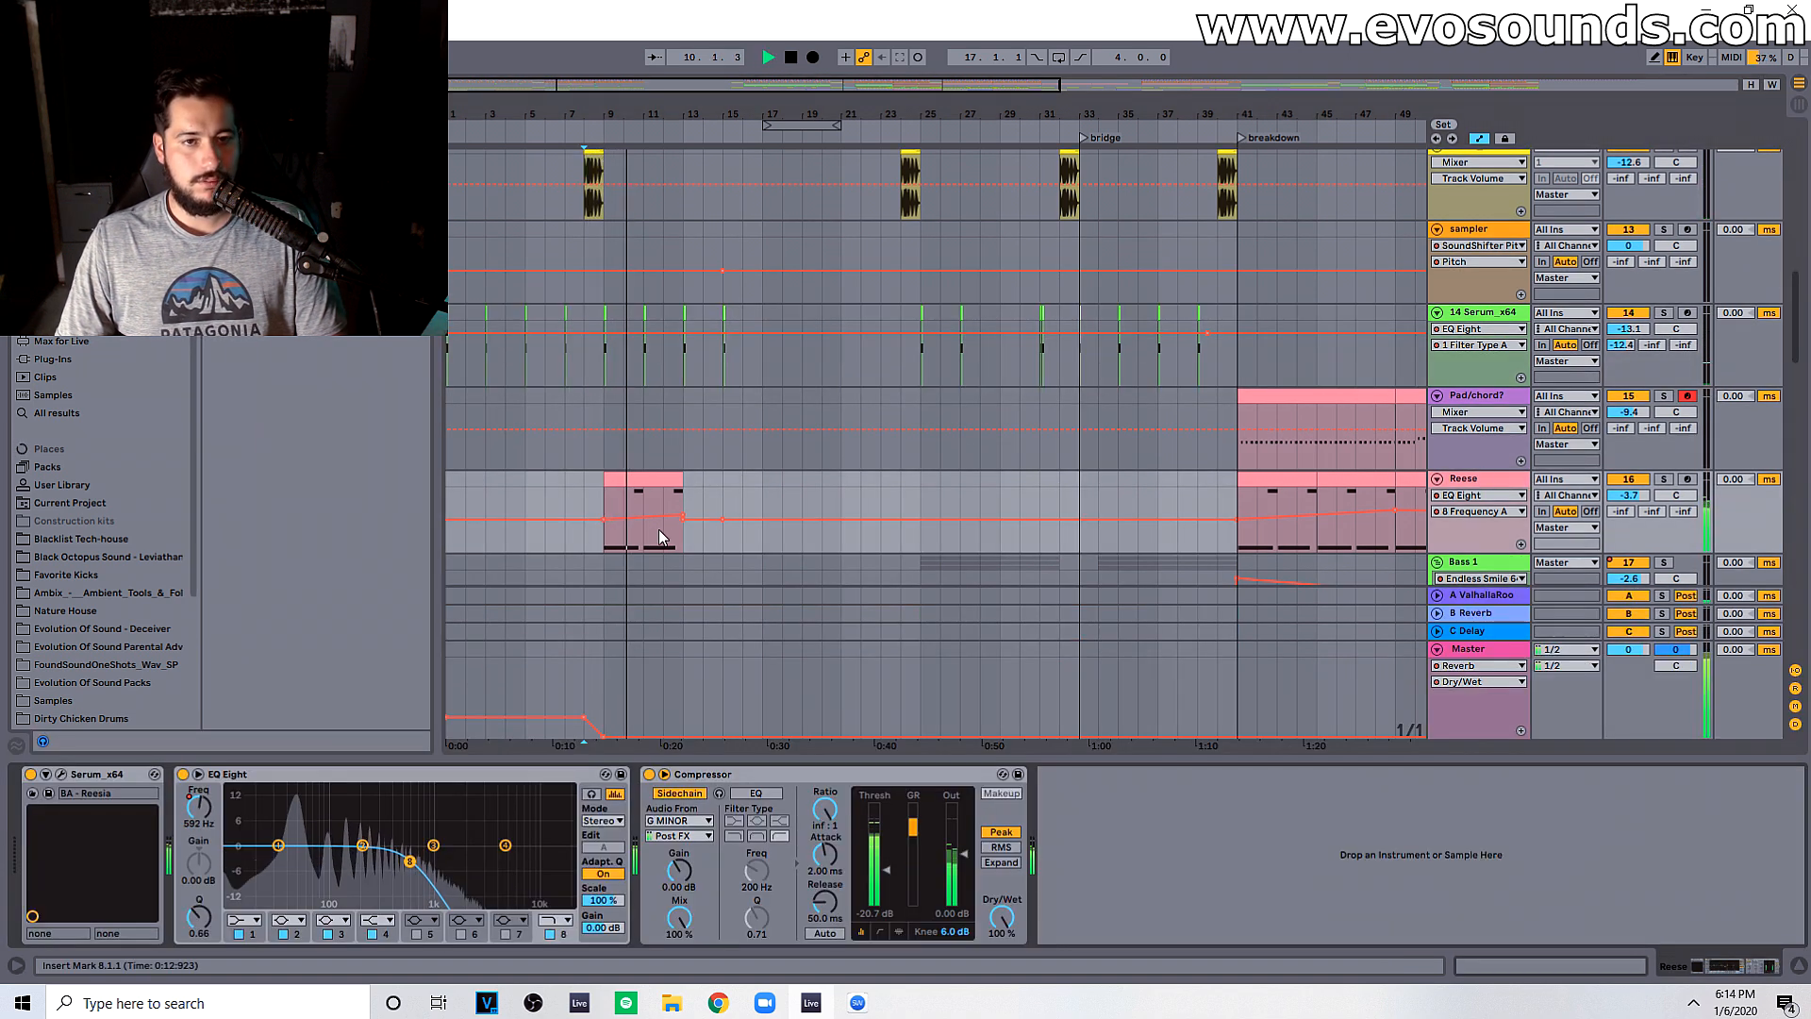
pyautogui.scroll(-1, 658, 526)
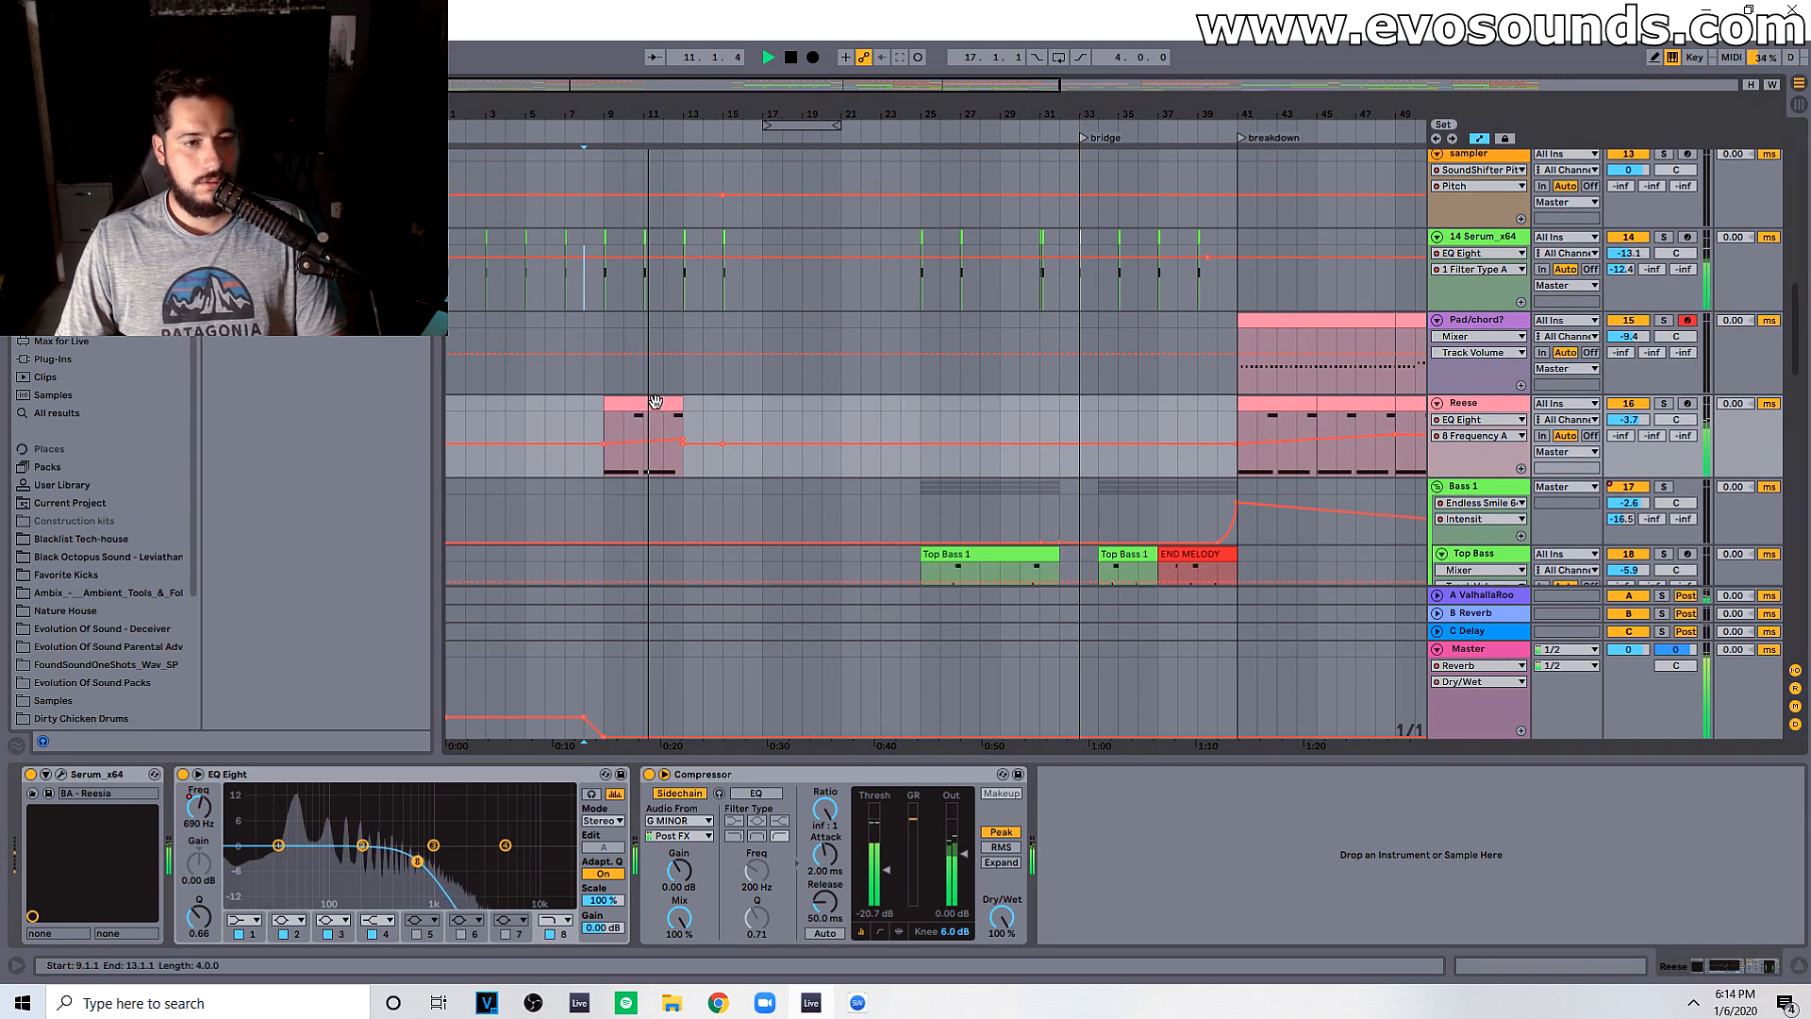
# Step: Duplicate the Reese clip to bar 13, then delete both Reese copies between bars 9 and 17
pyautogui.click(656, 404)
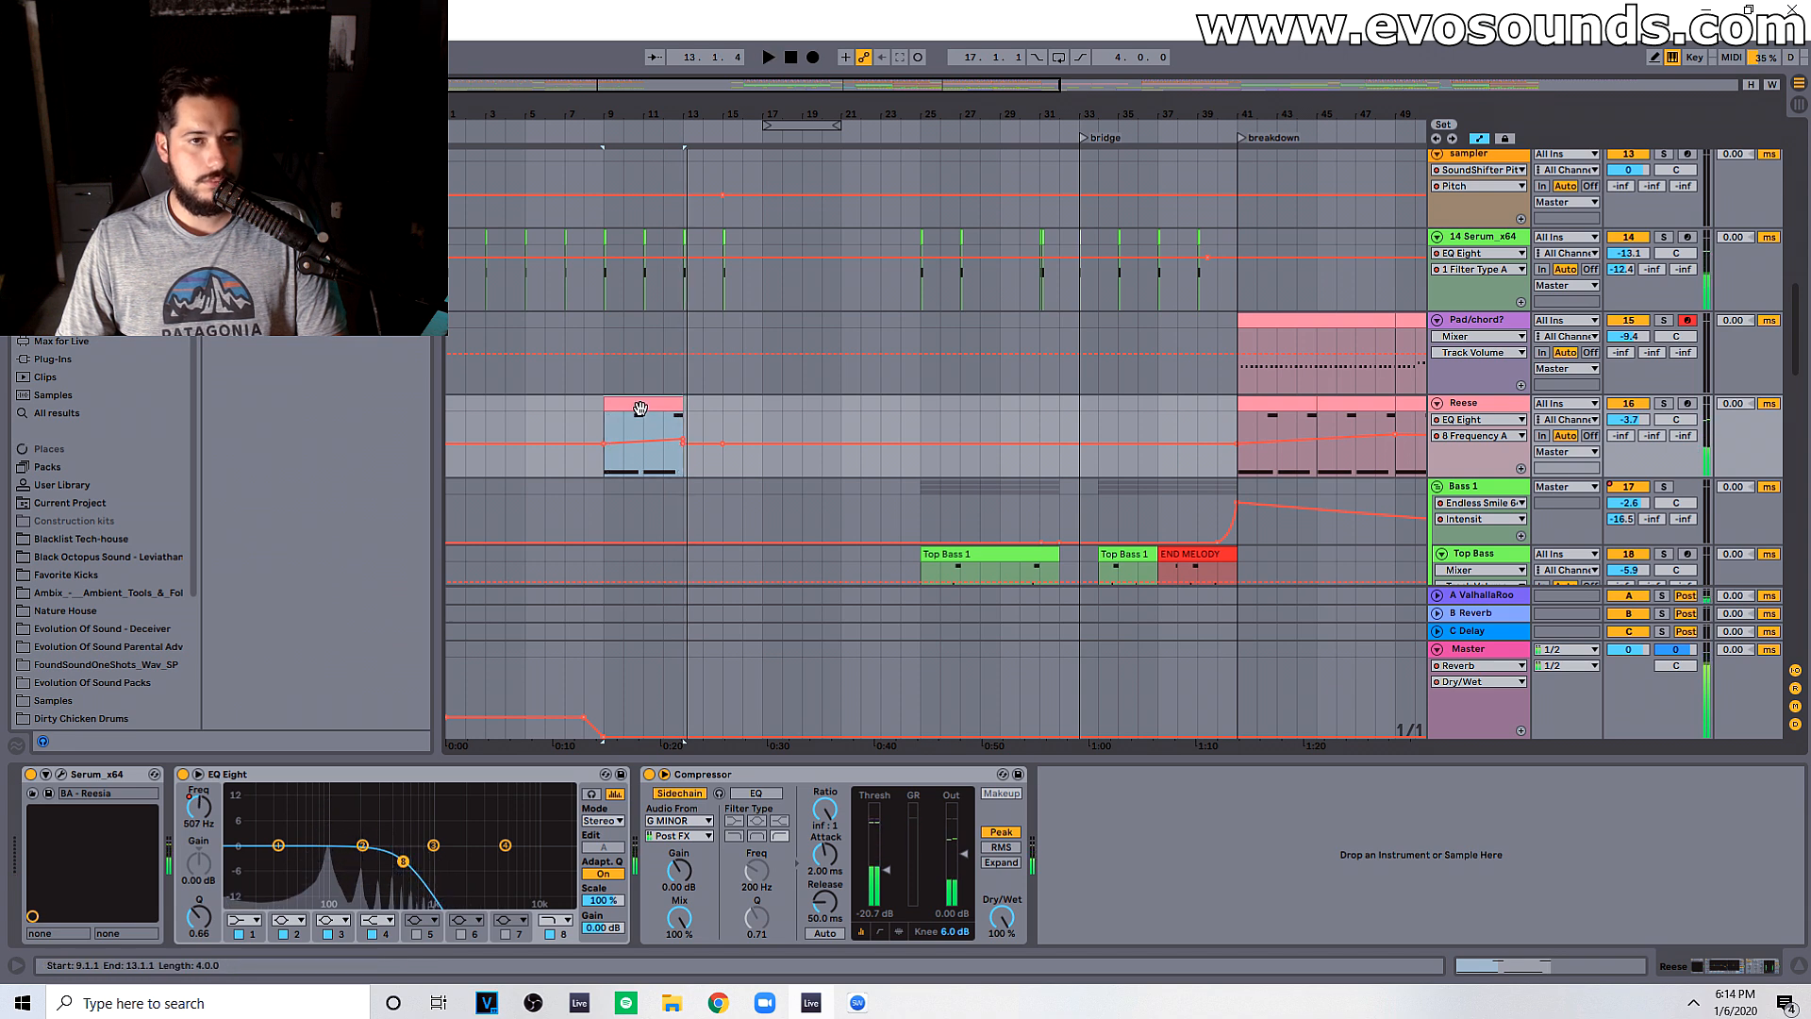
pyautogui.hotkey('ctrl', 'd')
pyautogui.press('space')
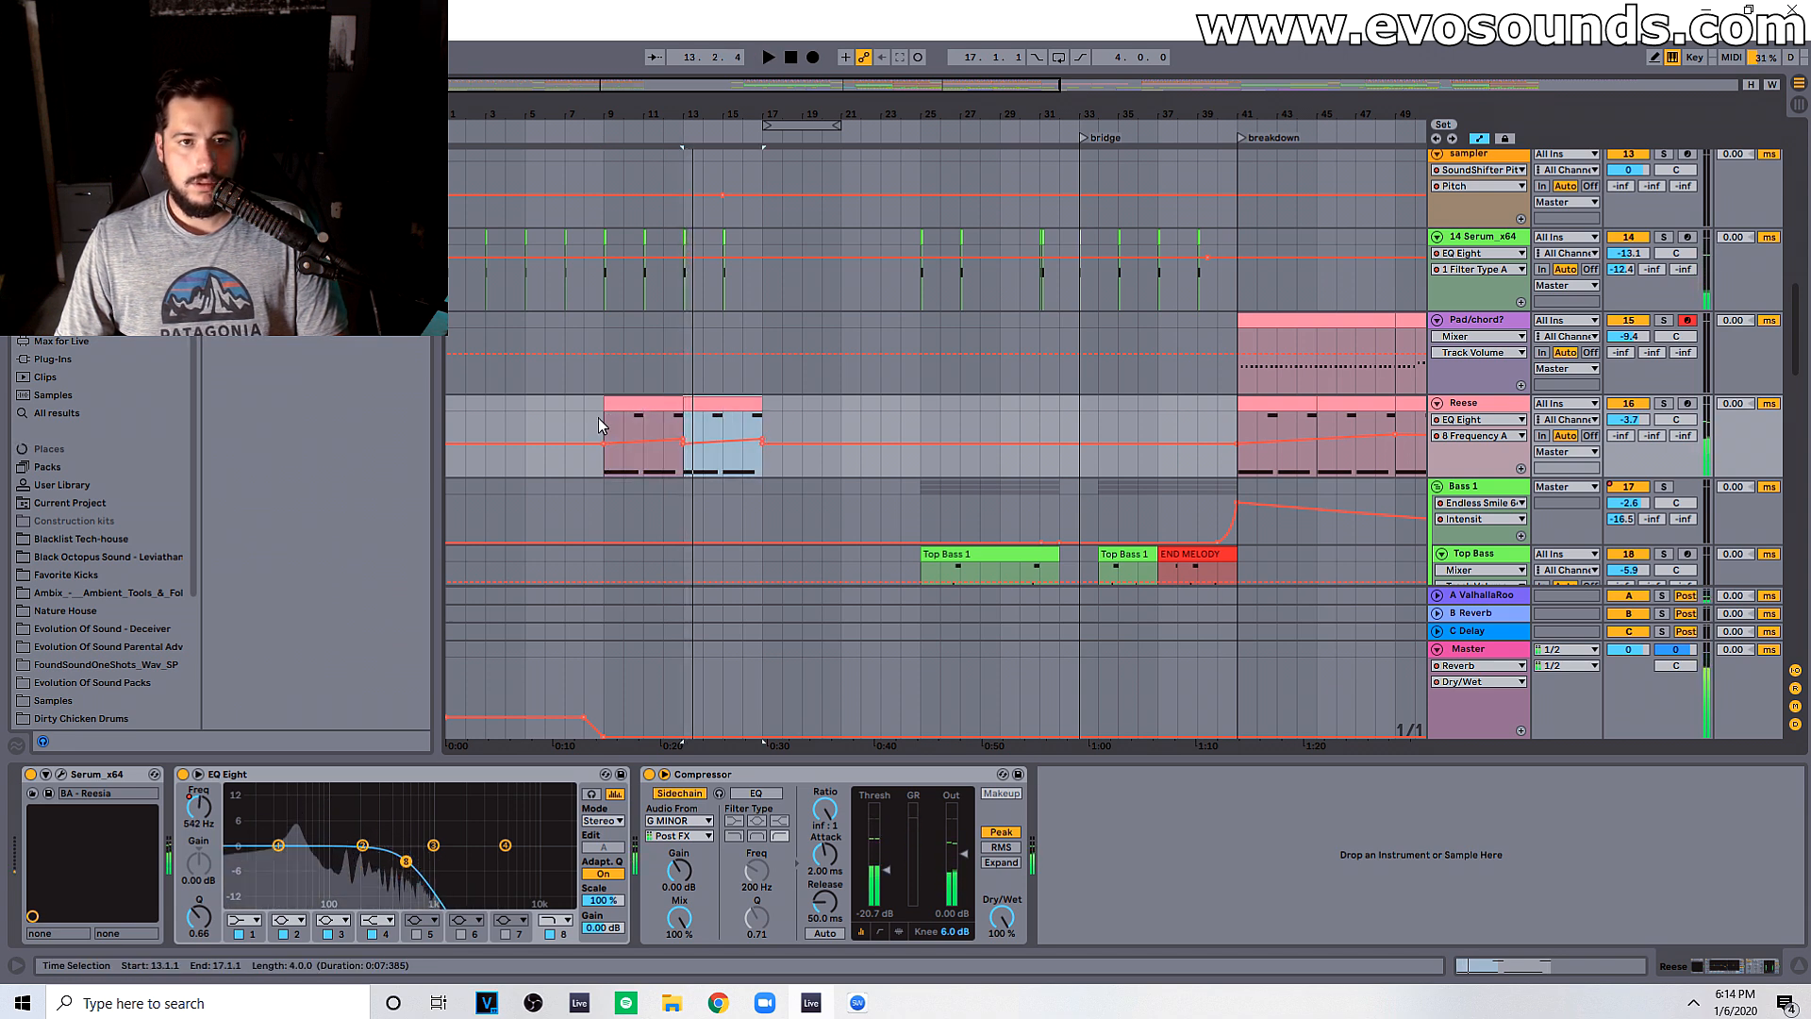
pyautogui.moveTo(599, 417); pyautogui.dragTo(794, 404)
pyautogui.press('Delete')
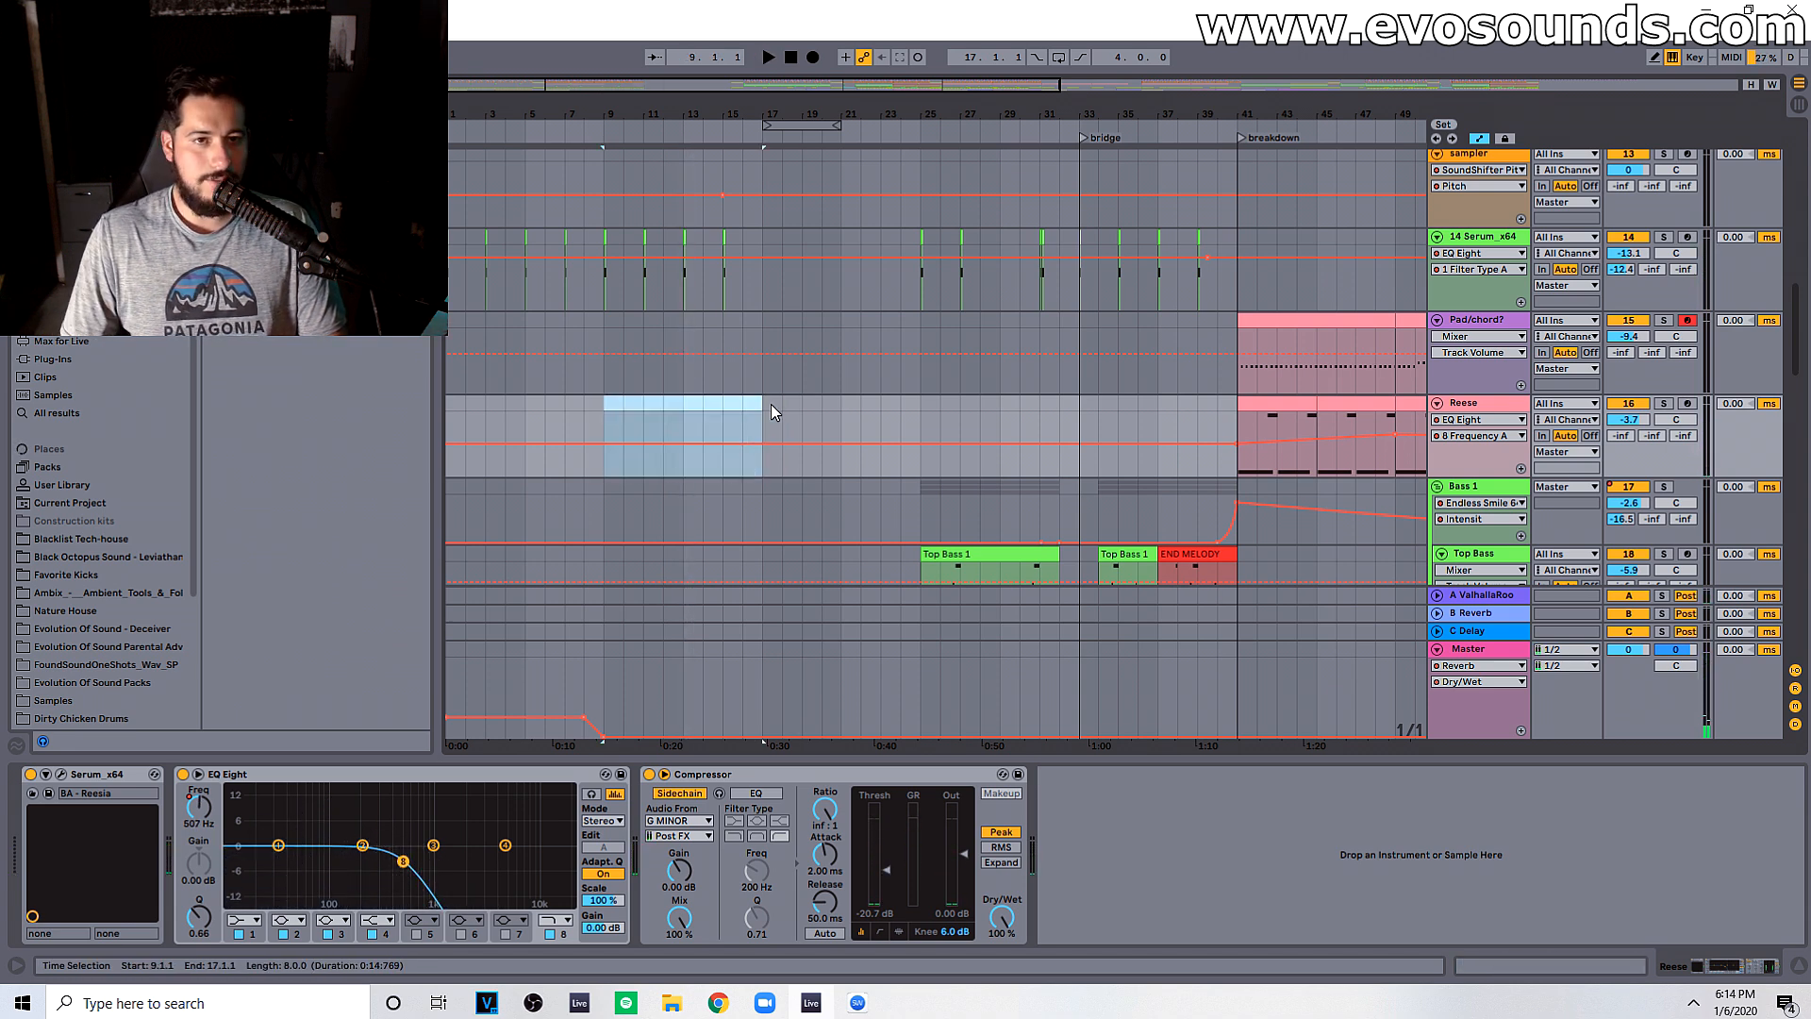
# Step: Copy the Top Bass 1 clip on the White noise track from bar 25 to bar 9
pyautogui.scroll(5, 772, 403)
pyautogui.scroll(-5, 1009, 491)
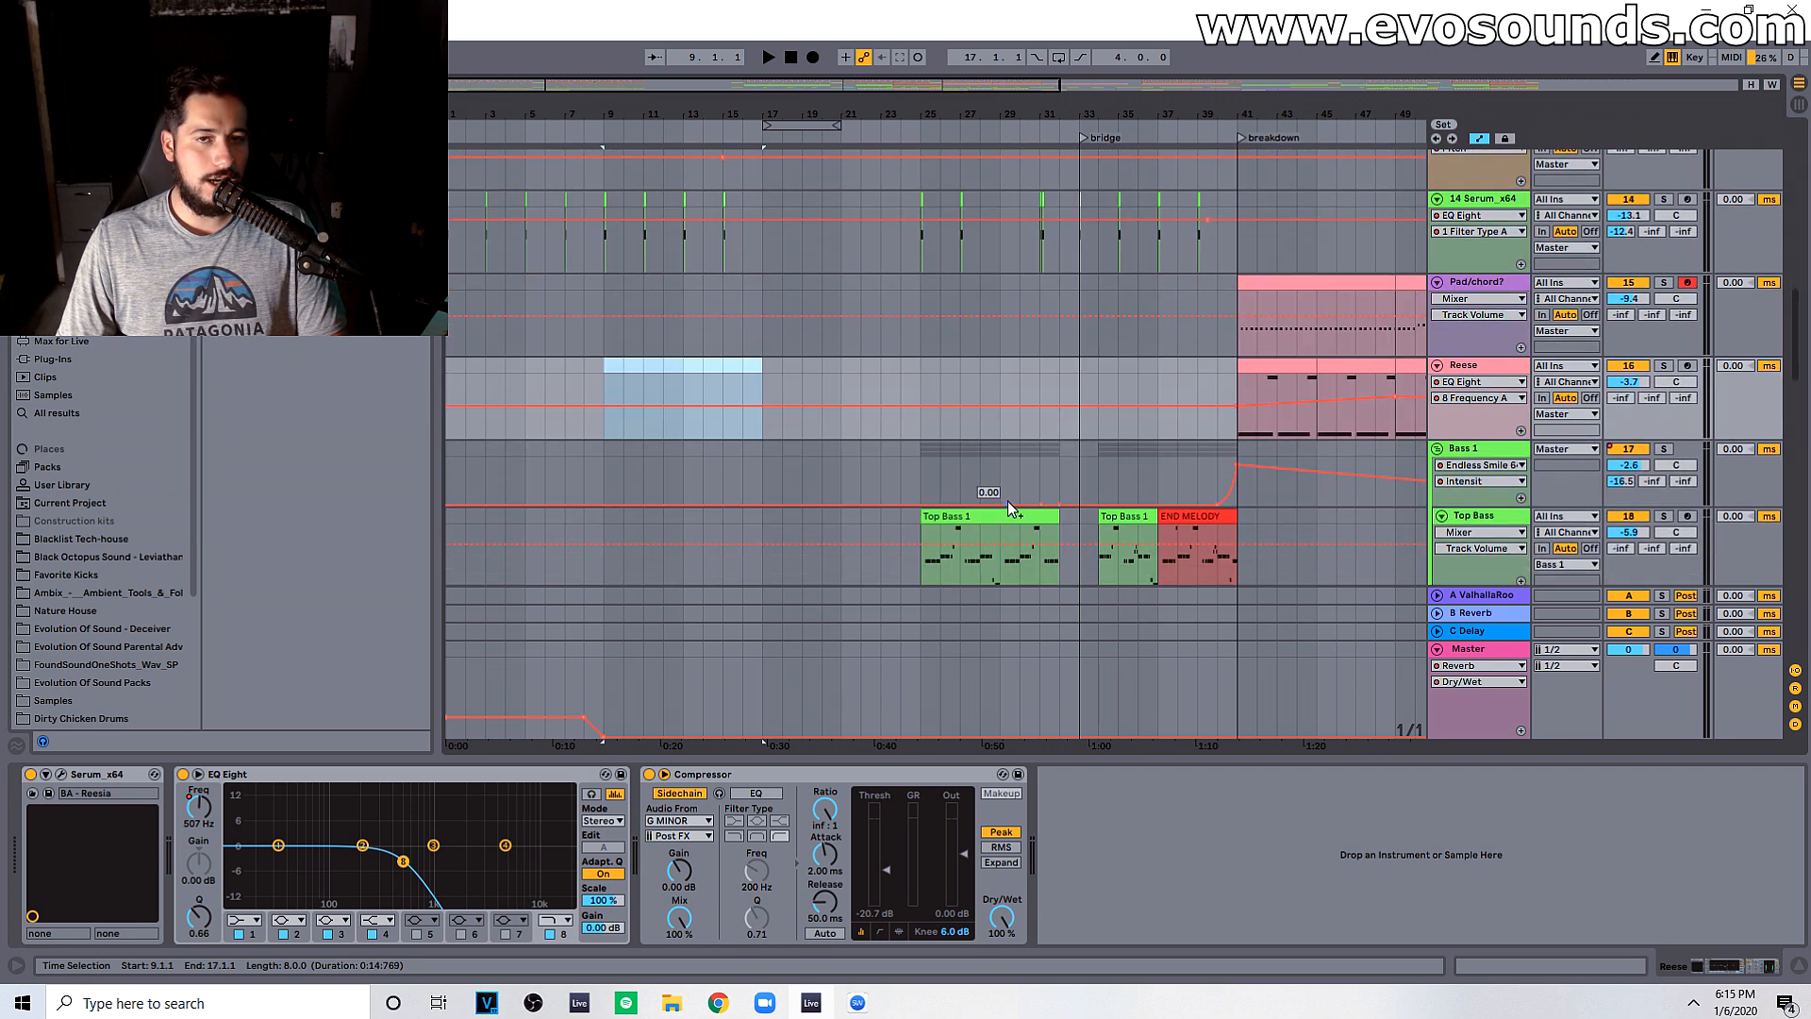
pyautogui.hotkey('ctrl', 'd')
pyautogui.hotkey('ctrl', 'd')
pyautogui.scroll(-5, 1009, 484)
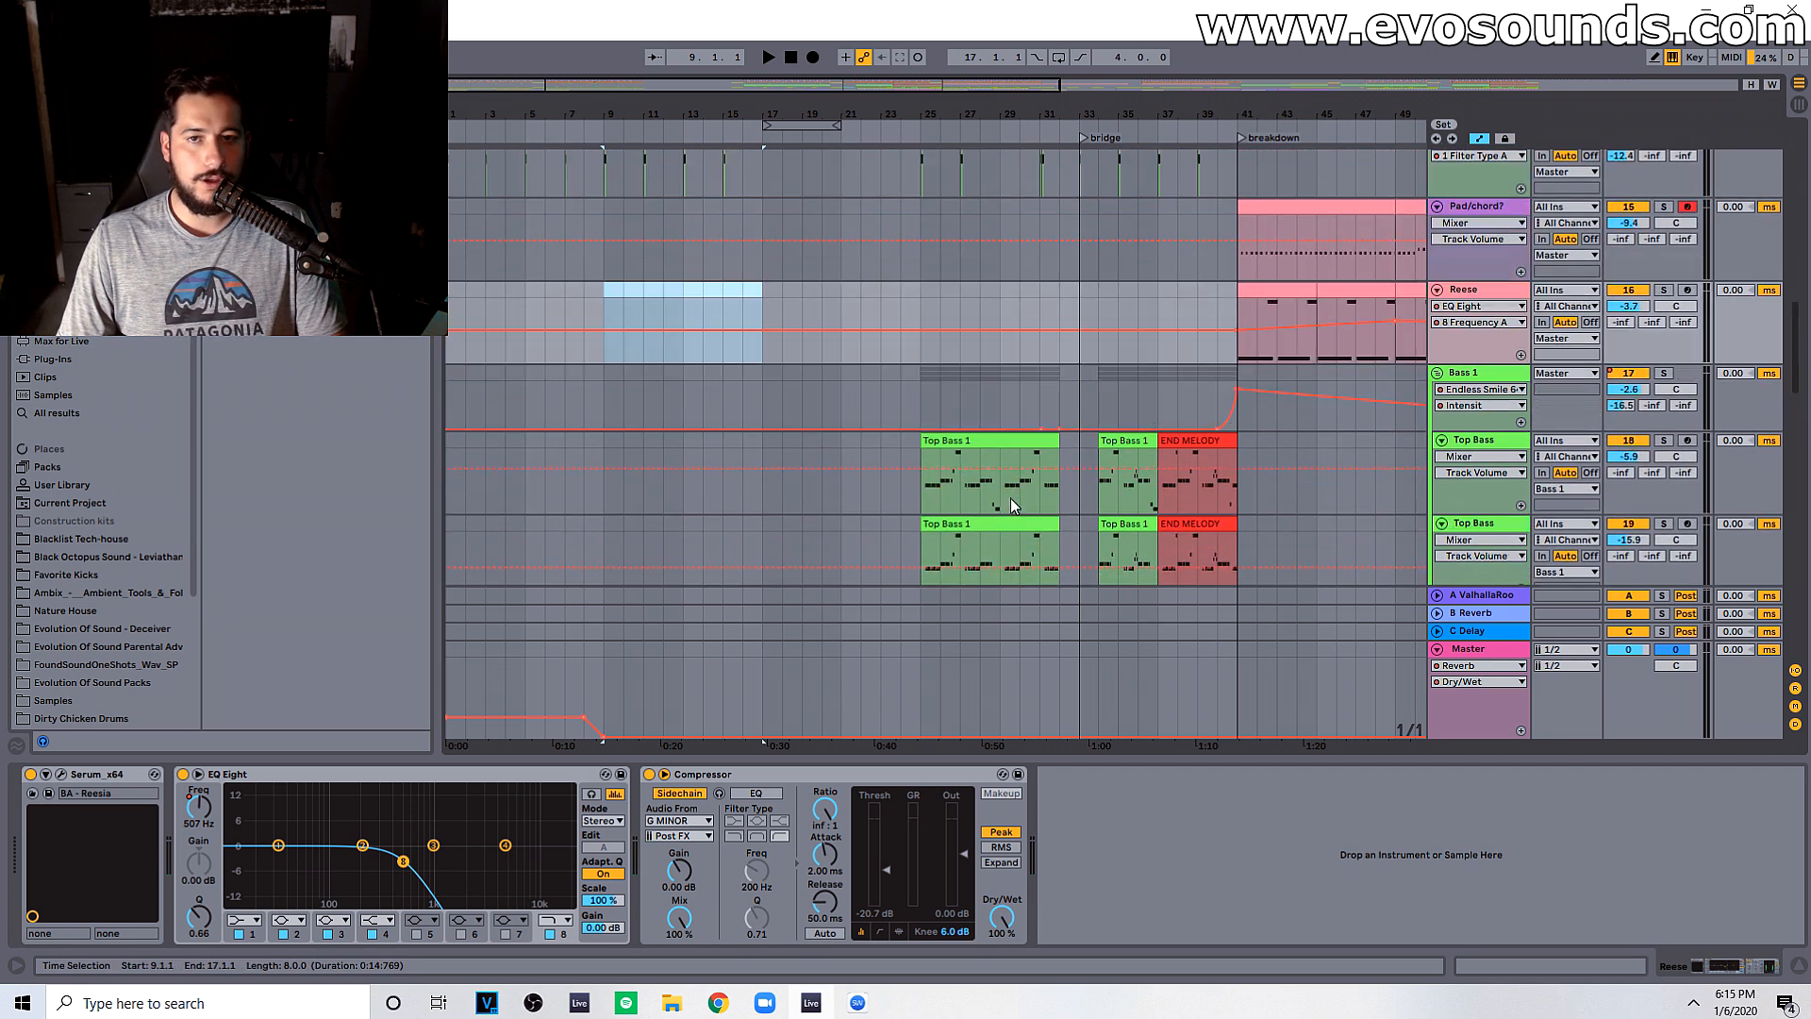
pyautogui.click(996, 312)
pyautogui.scroll(2, 1019, 415)
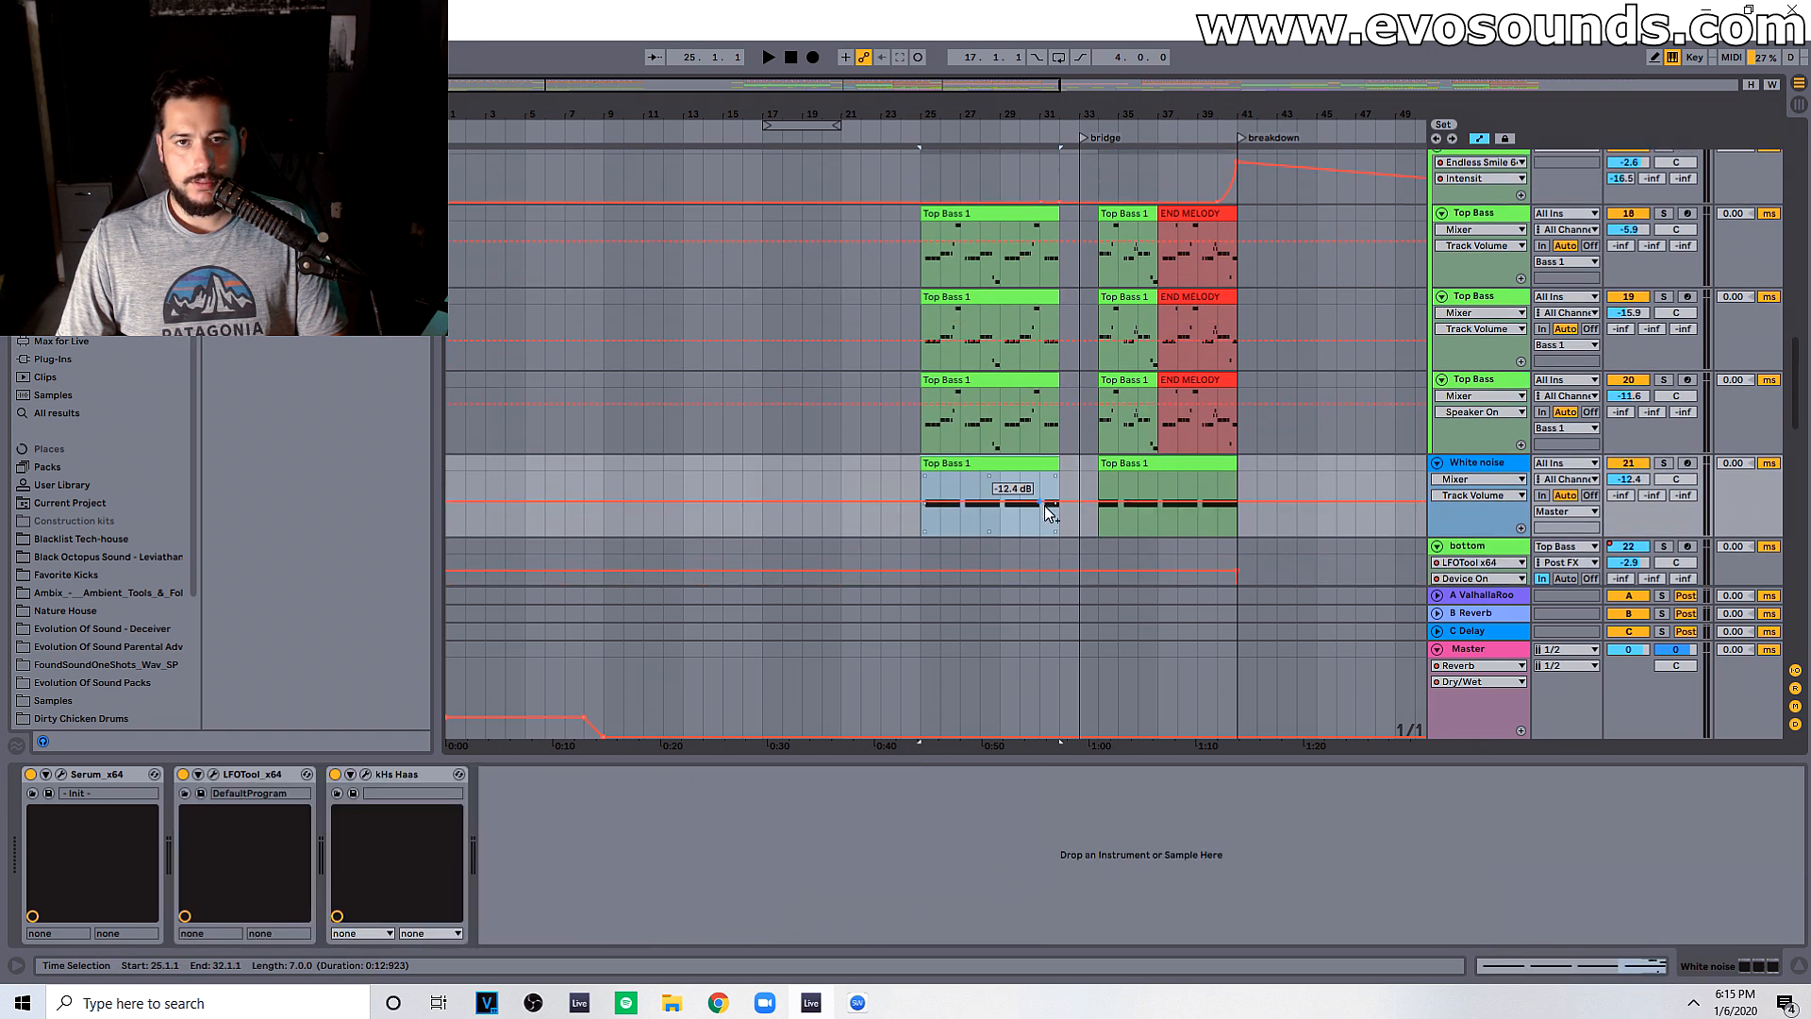
pyautogui.click(611, 486)
pyautogui.hotkey('ctrl', 'v')
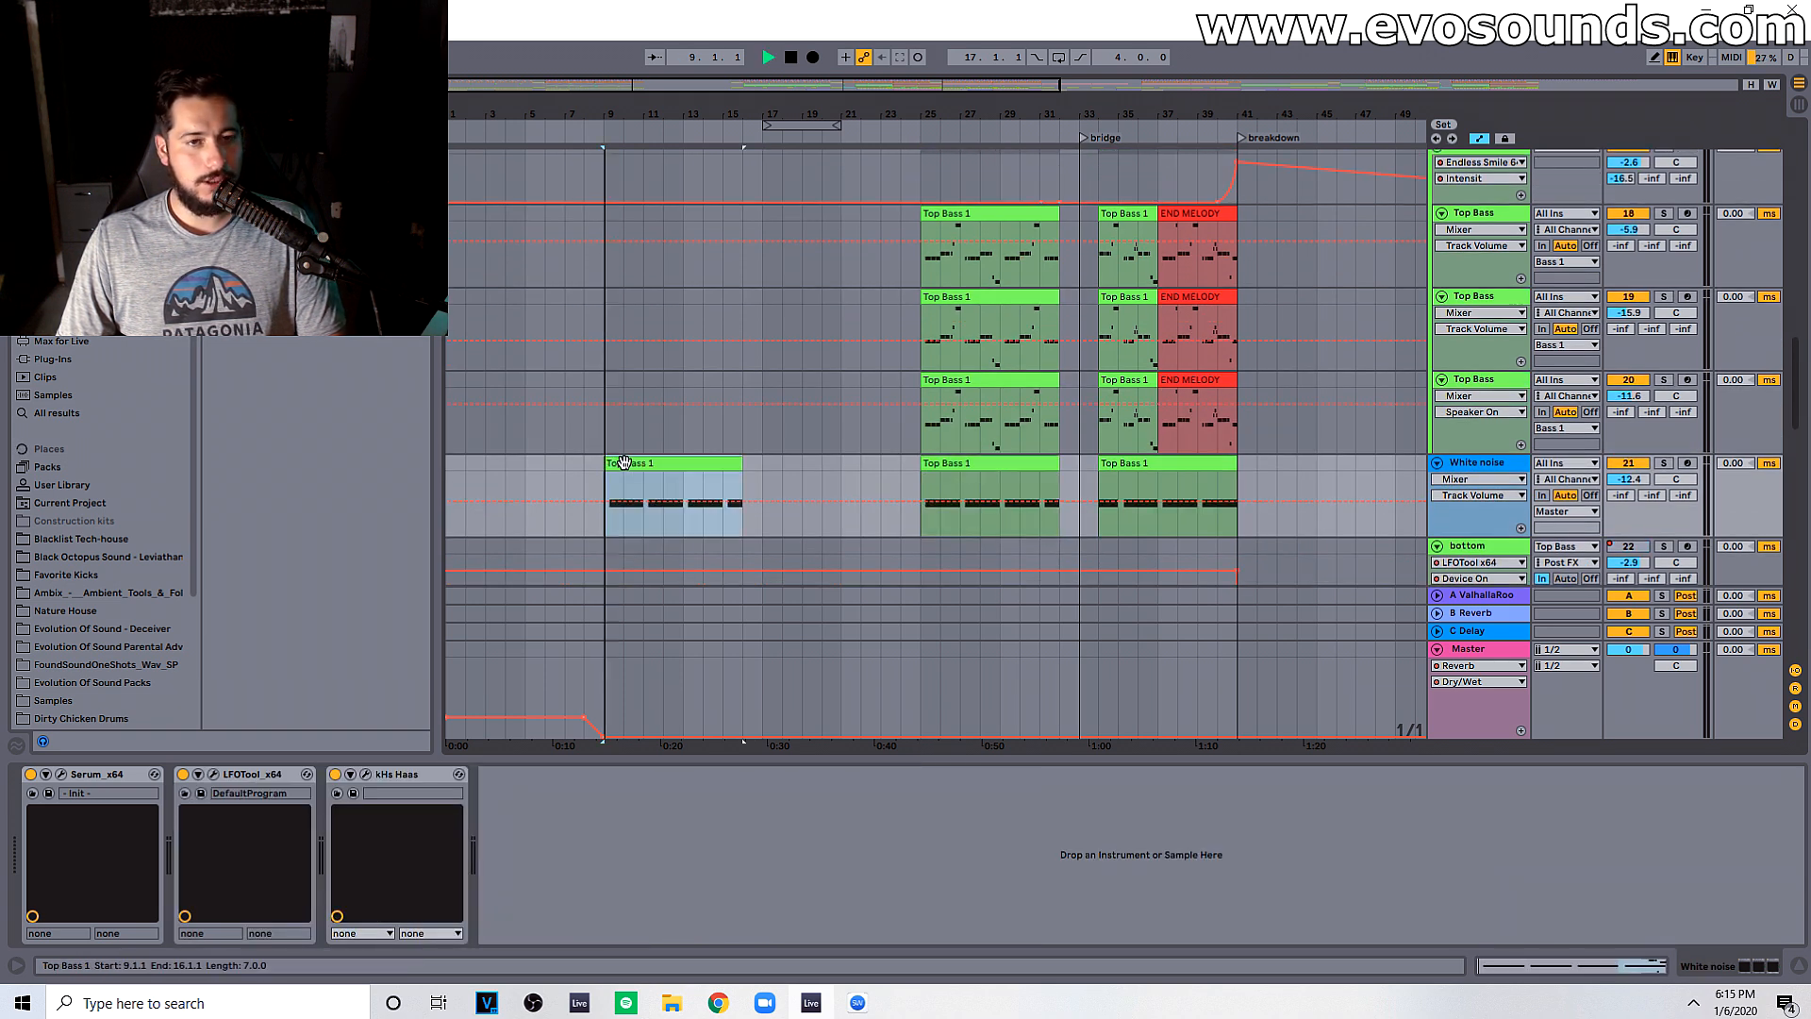
# Step: Extend the first F0 note of the White noise clip at bar 9 to the clip's end at 8.1.1
pyautogui.doubleClick(623, 462)
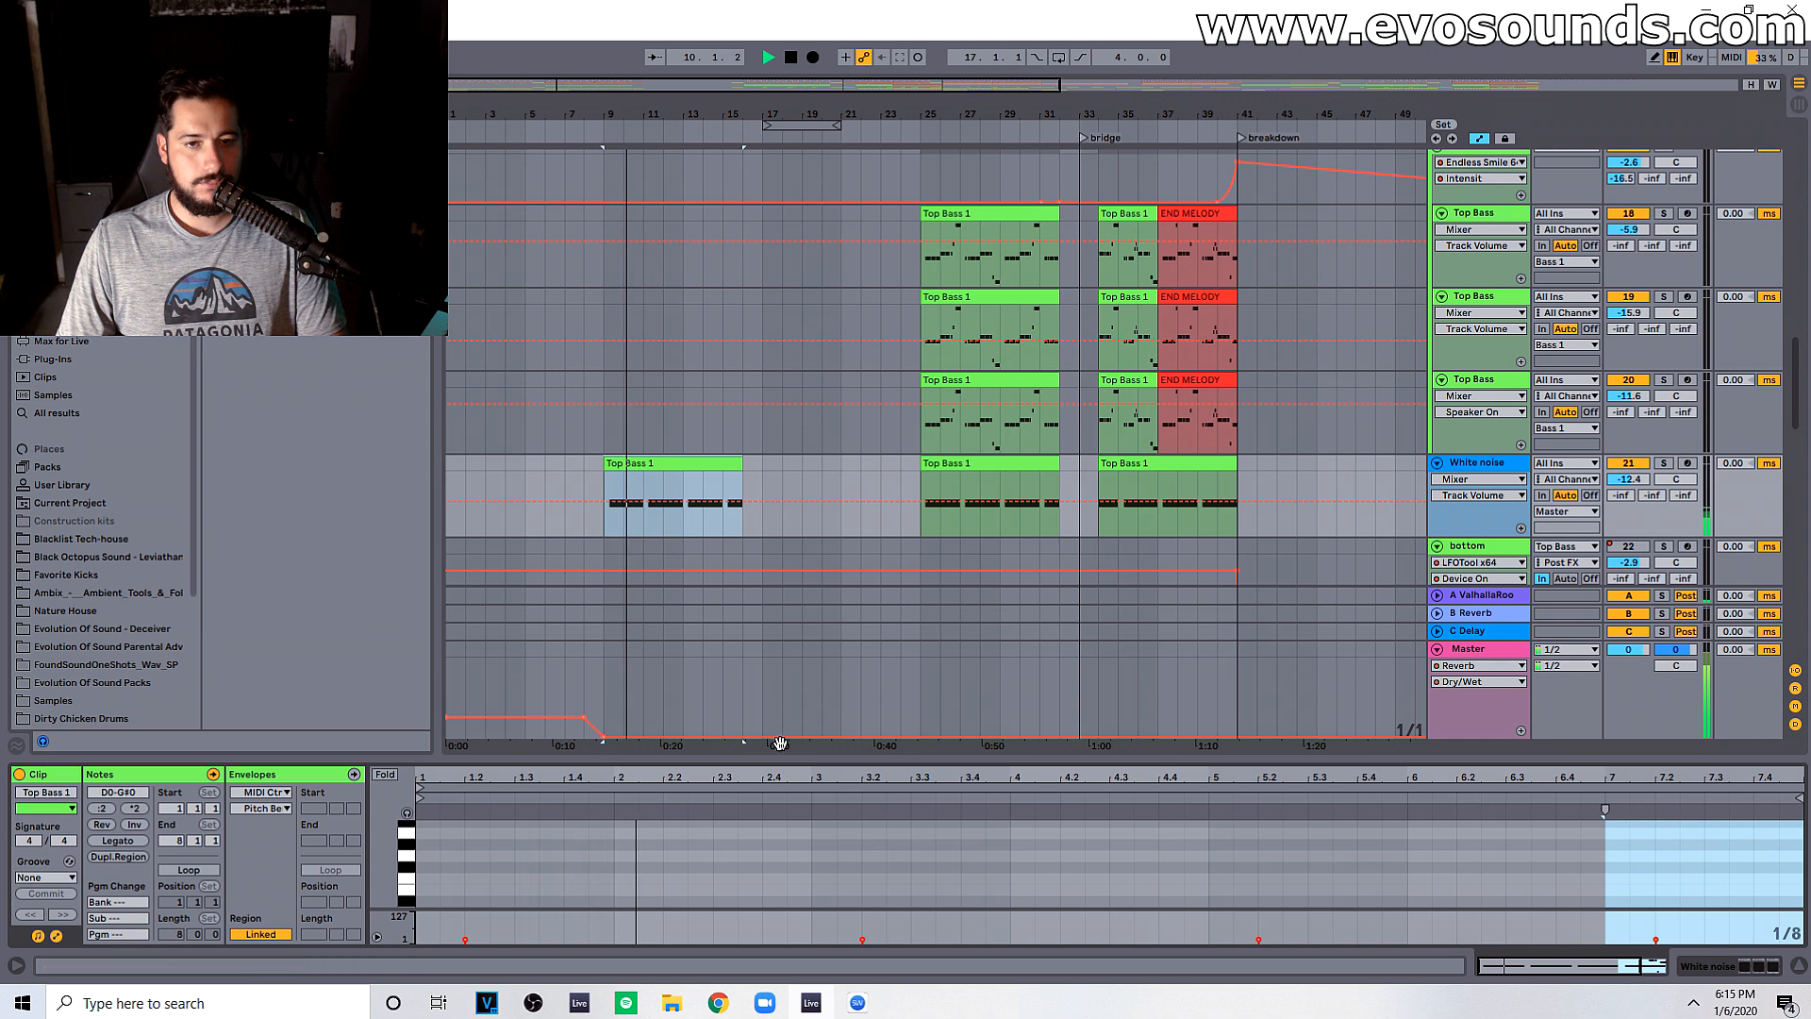
pyautogui.moveTo(779, 743); pyautogui.dragTo(779, 520)
pyautogui.press('space')
pyautogui.click(420, 791)
pyautogui.press('space')
pyautogui.moveTo(421, 792); pyautogui.dragTo(465, 792)
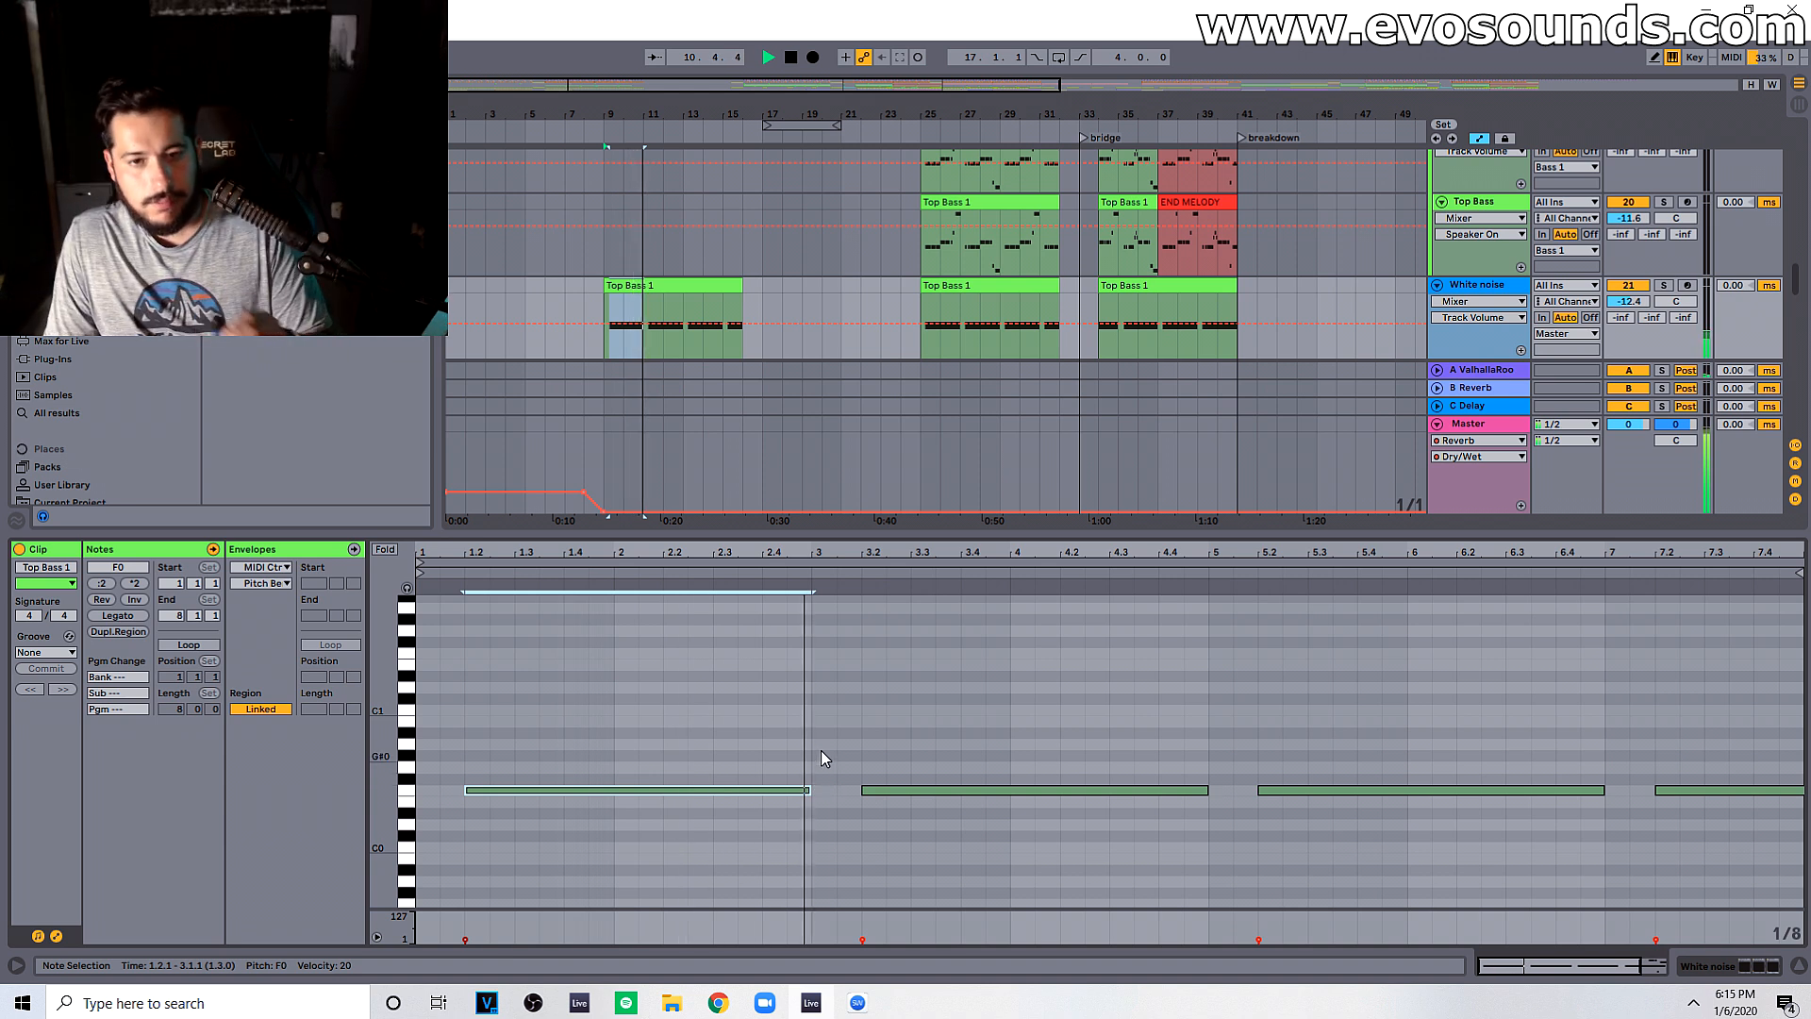
pyautogui.moveTo(828, 554); pyautogui.dragTo(787, 551)
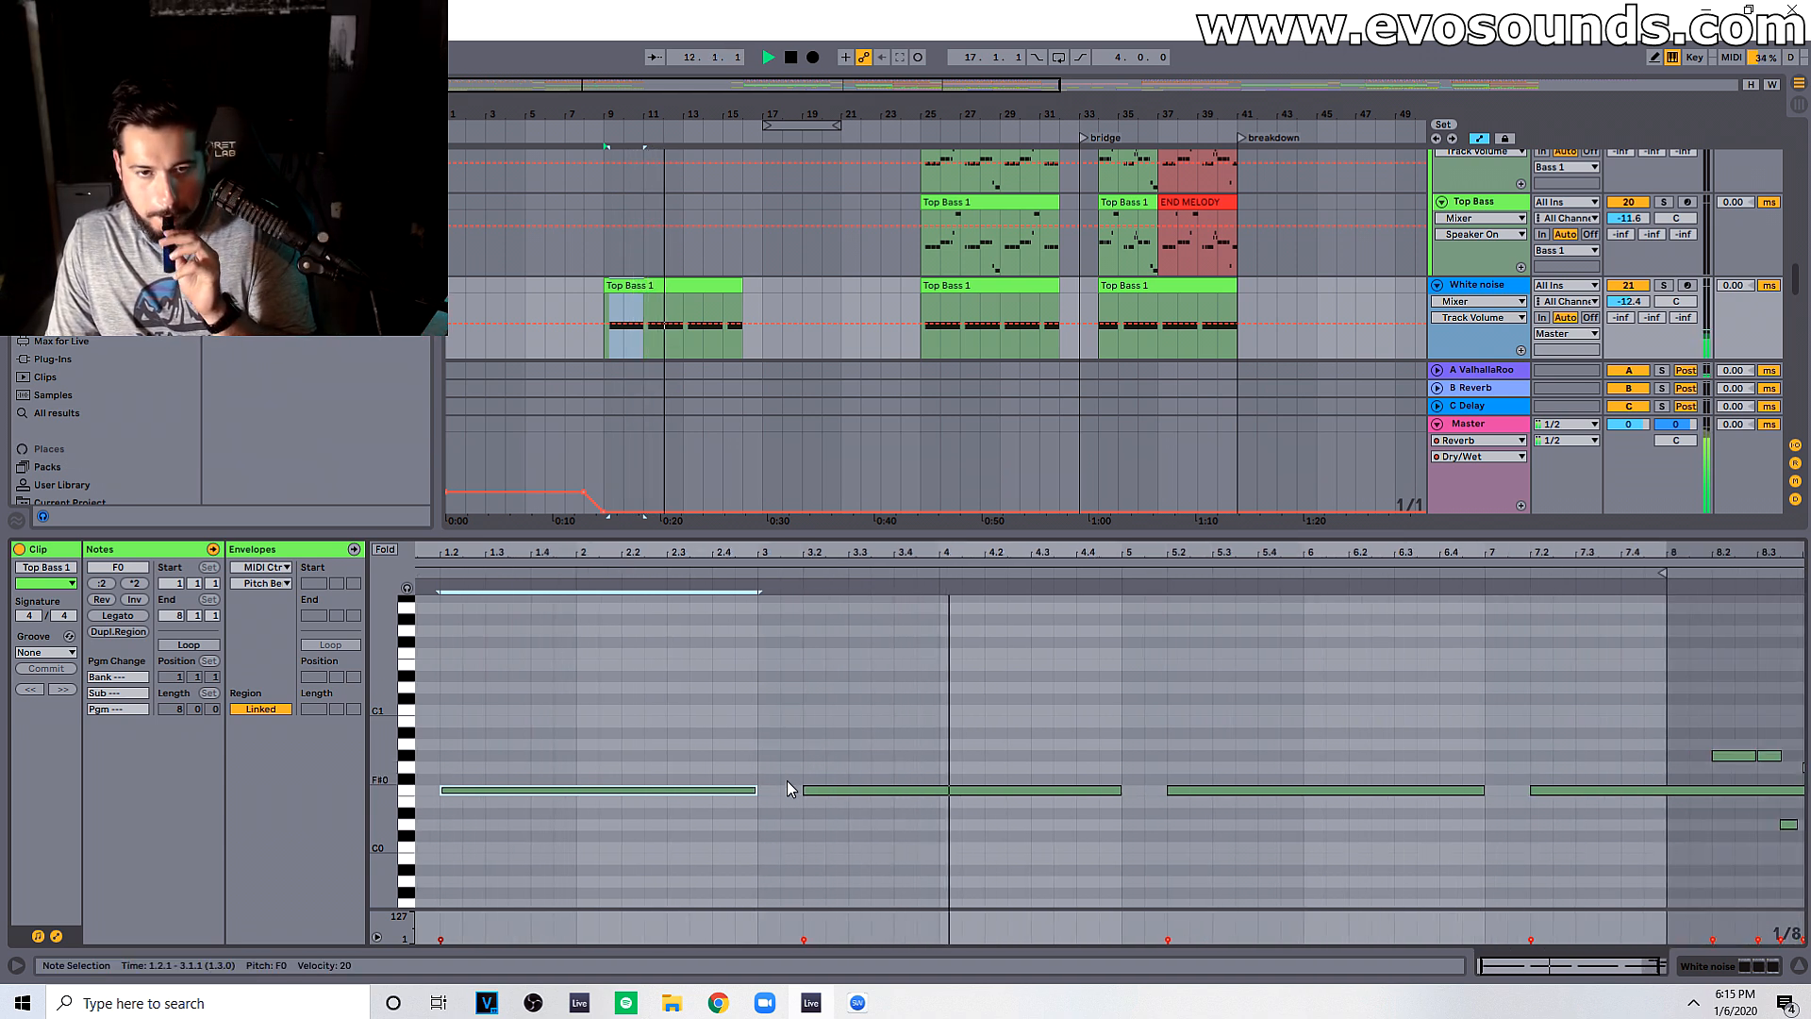
pyautogui.moveTo(756, 790); pyautogui.dragTo(1664, 789)
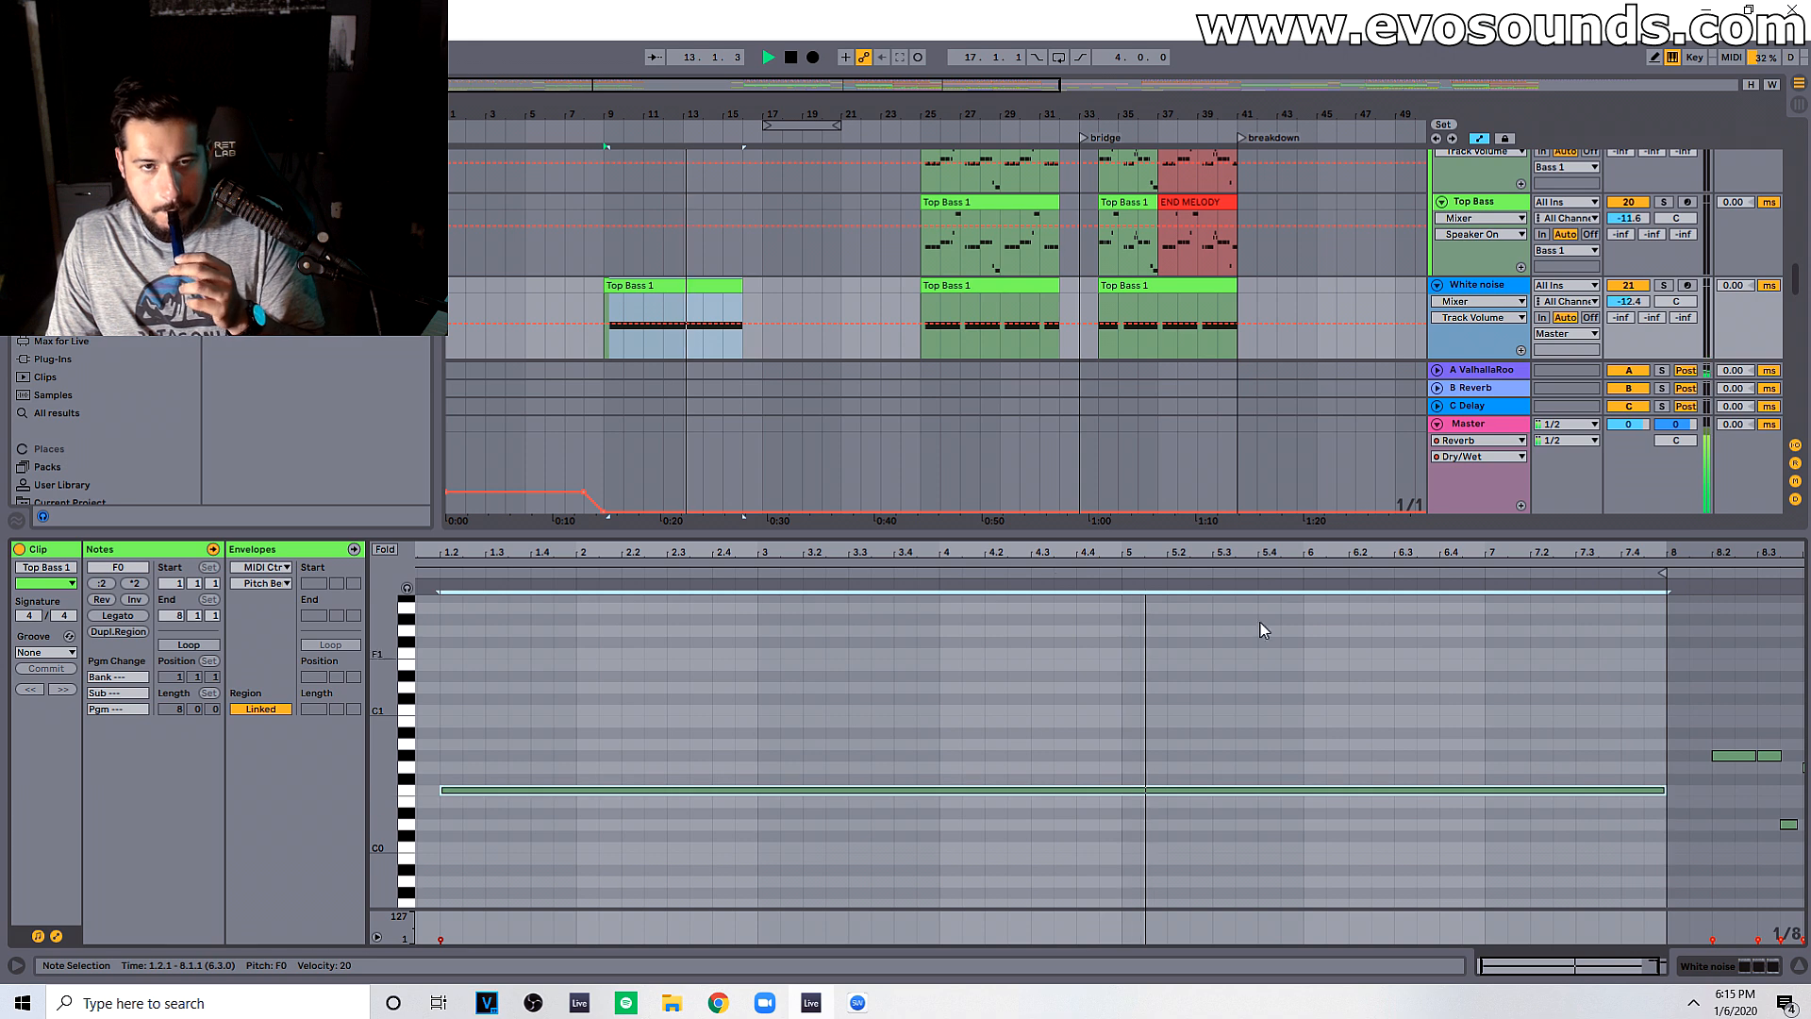
# Step: Play the intro from bar 8 with the sustained white noise and hide the clip's note editor
pyautogui.click(591, 288)
pyautogui.moveTo(740, 534); pyautogui.dragTo(660, 929)
pyautogui.moveTo(533, 1001)
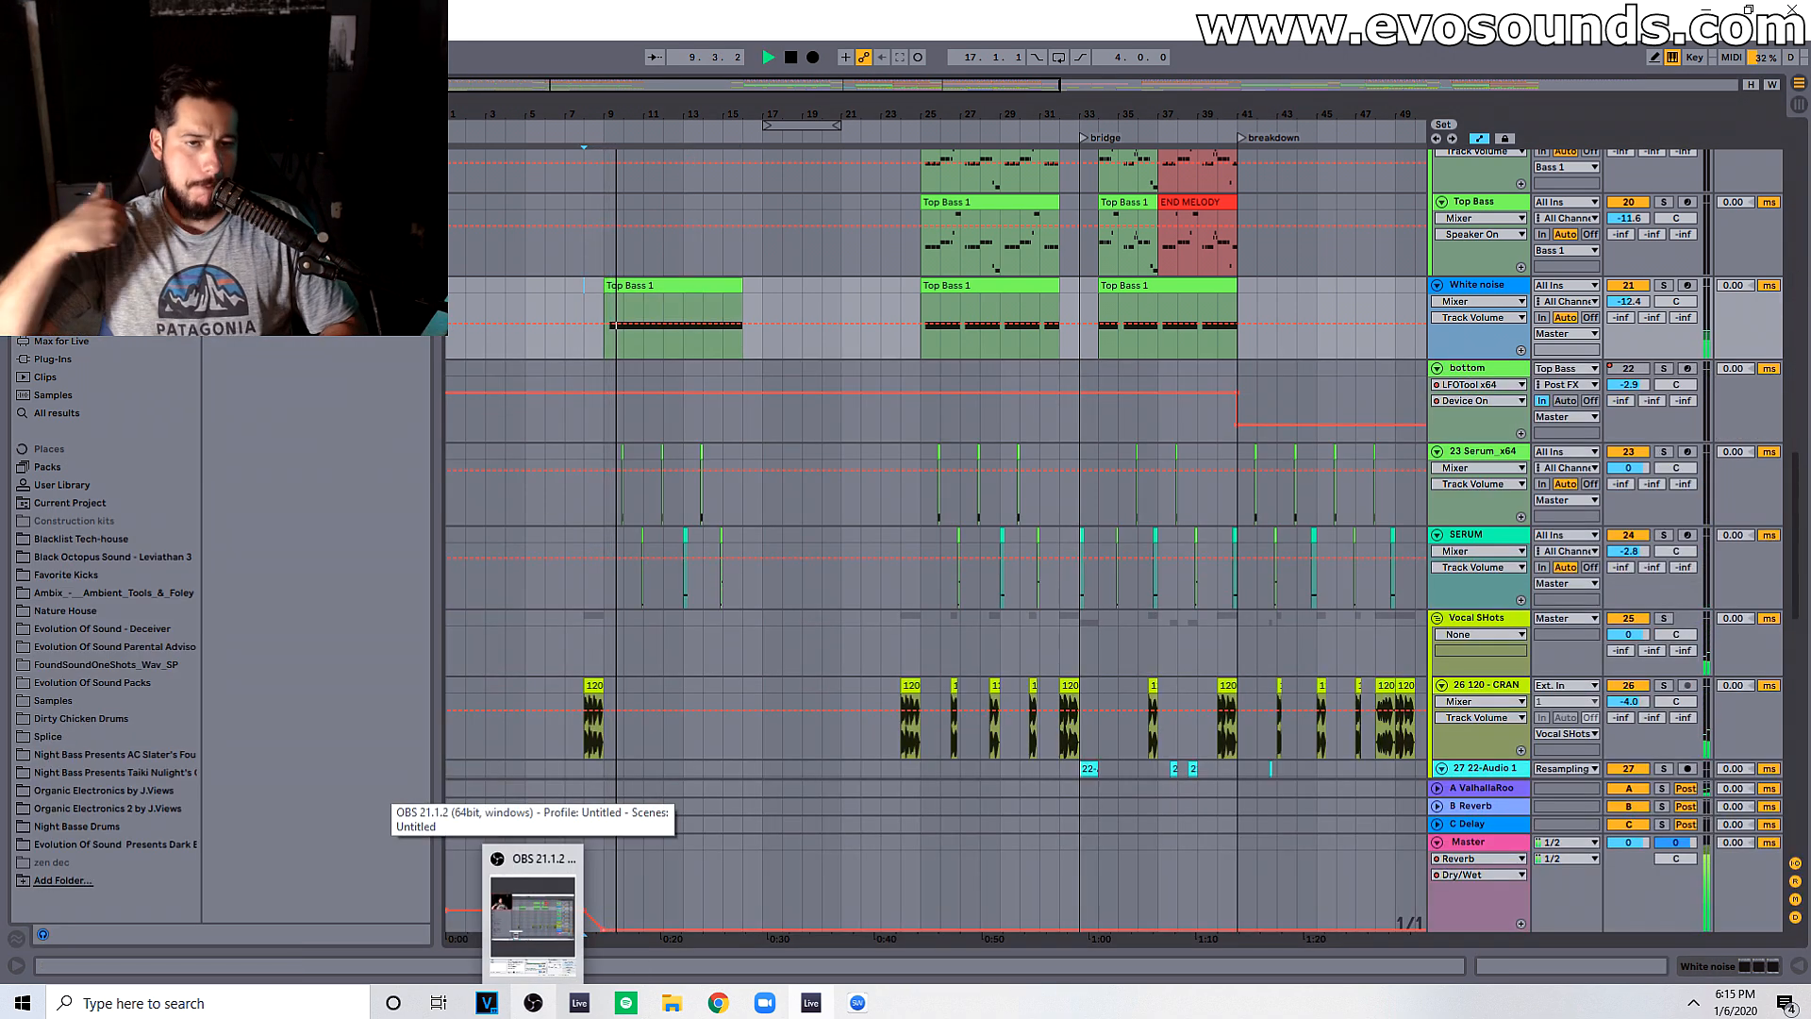
# Step: Delete the atmo level clips between bars 34 and 48
pyautogui.scroll(-3, 930, 349)
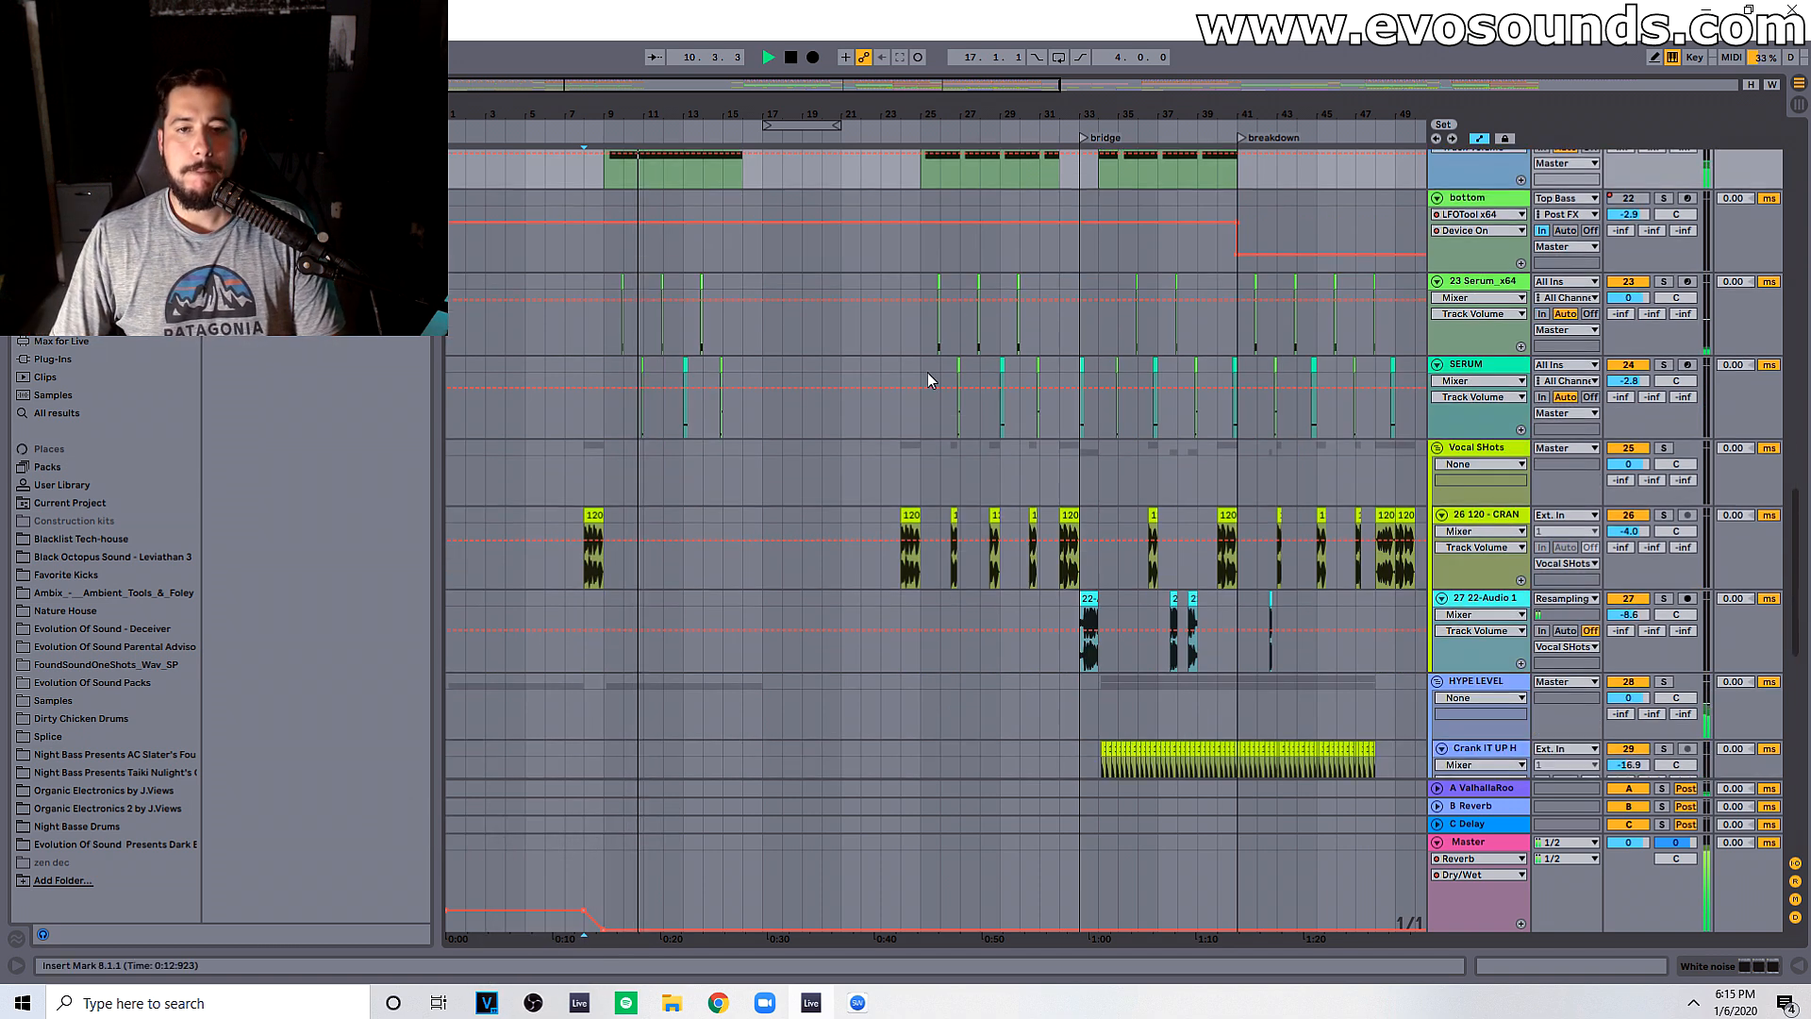
pyautogui.scroll(-6, 1056, 468)
pyautogui.scroll(-3, 1123, 475)
pyautogui.scroll(2, 1124, 494)
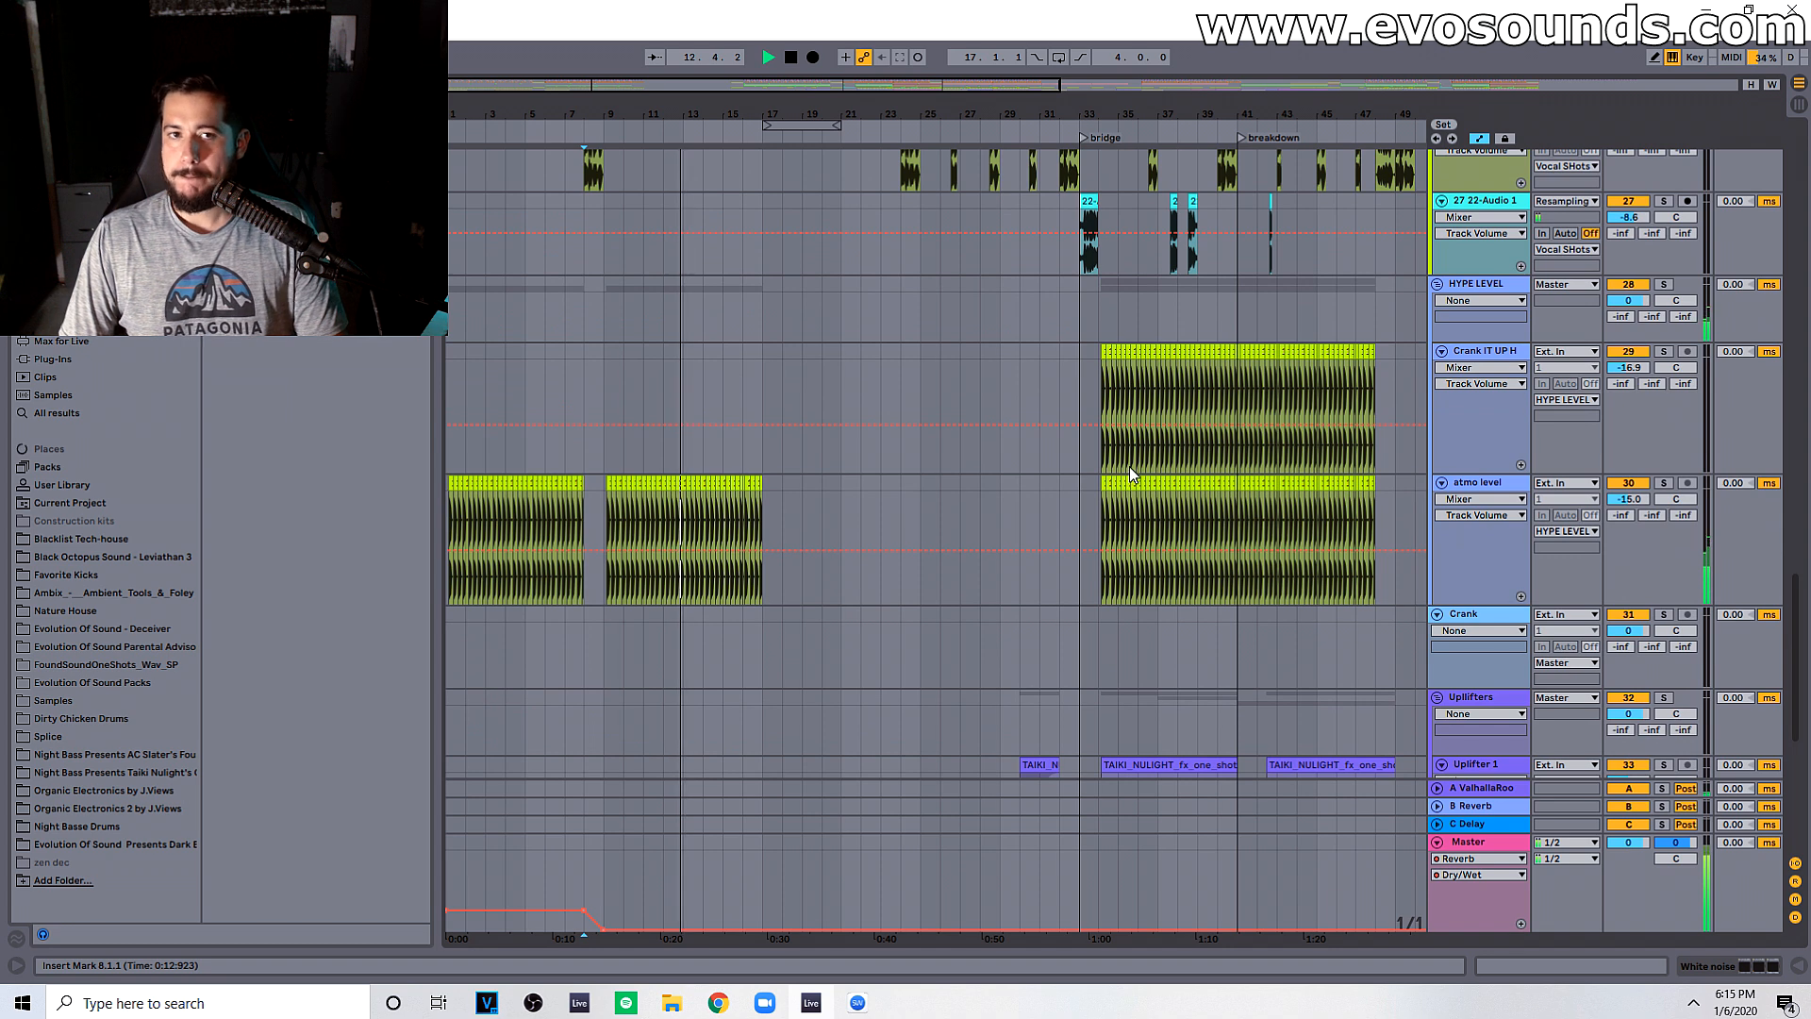
pyautogui.moveTo(1107, 501); pyautogui.dragTo(1373, 484)
pyautogui.press('Delete')
# Step: Copy the Uplifter 1 clip starting at bar 34 to bar 10, then play the transition from bar 16
pyautogui.scroll(-2, 1056, 542)
pyautogui.scroll(-5, 1055, 541)
pyautogui.scroll(2, 1062, 525)
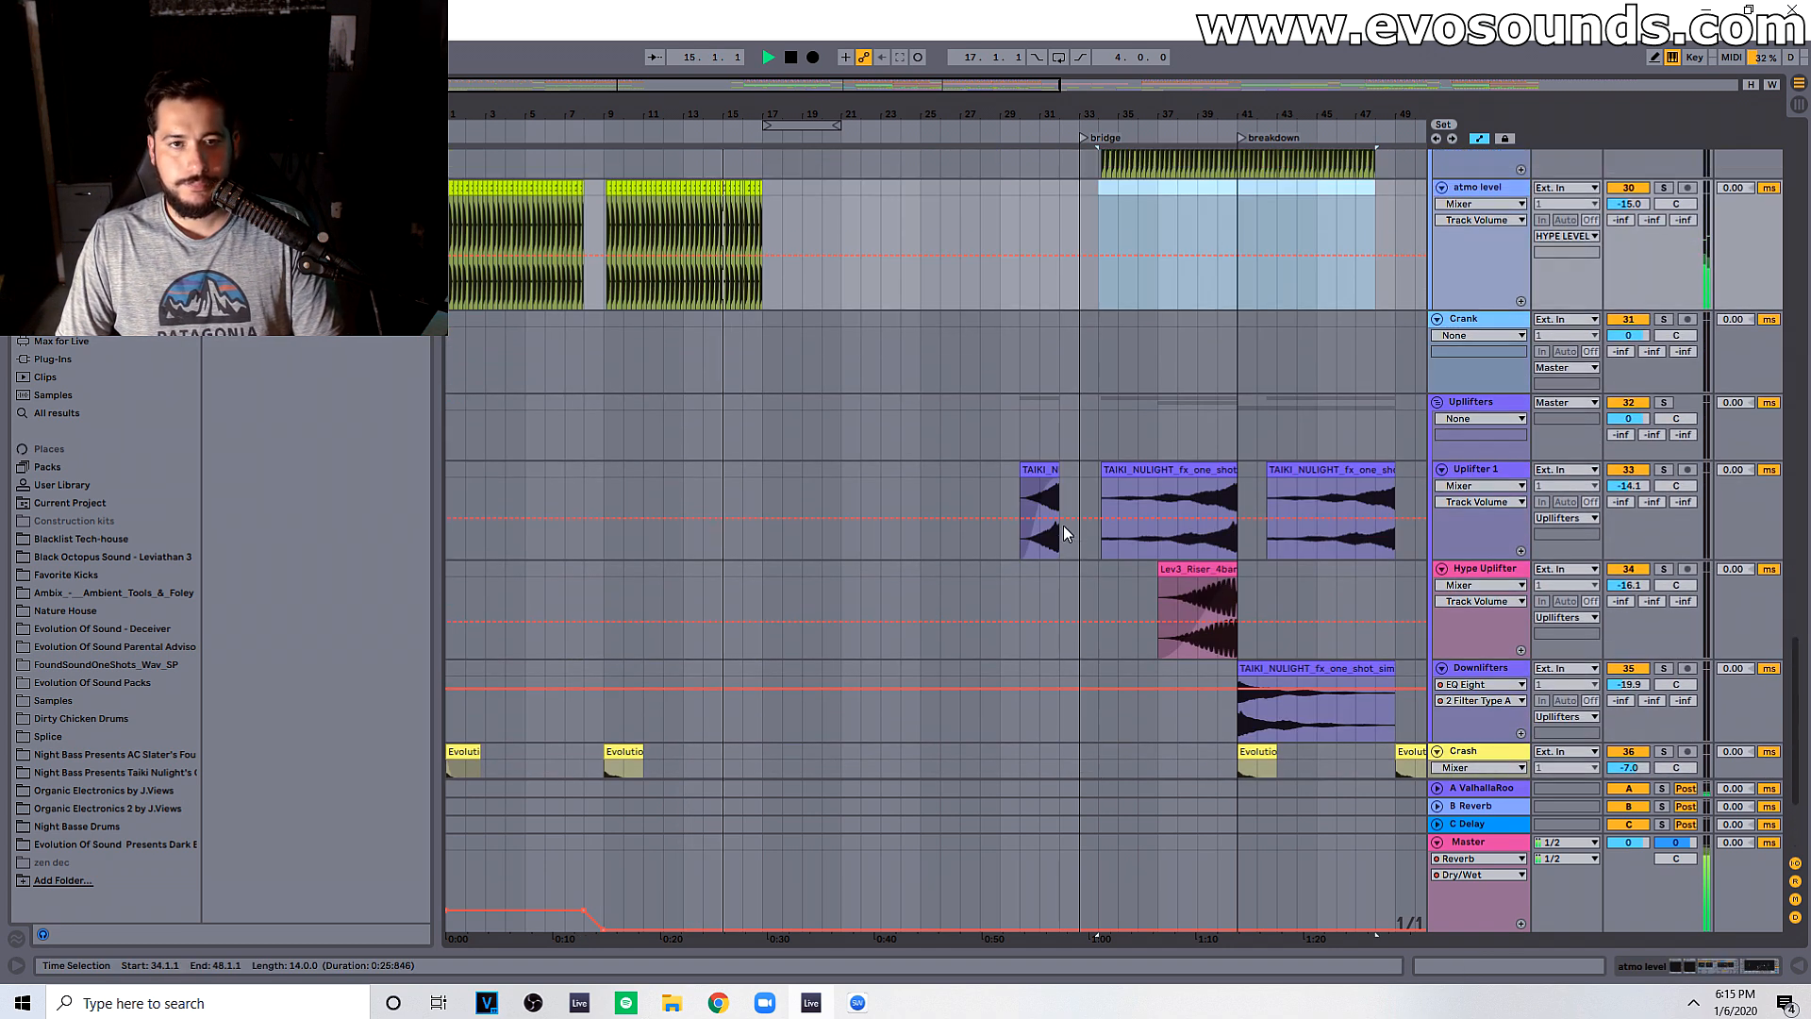
pyautogui.moveTo(1169, 469); pyautogui.dragTo(745, 470)
pyautogui.press('space')
pyautogui.click(749, 440)
pyautogui.press('space')
pyautogui.scroll(5, 981, 525)
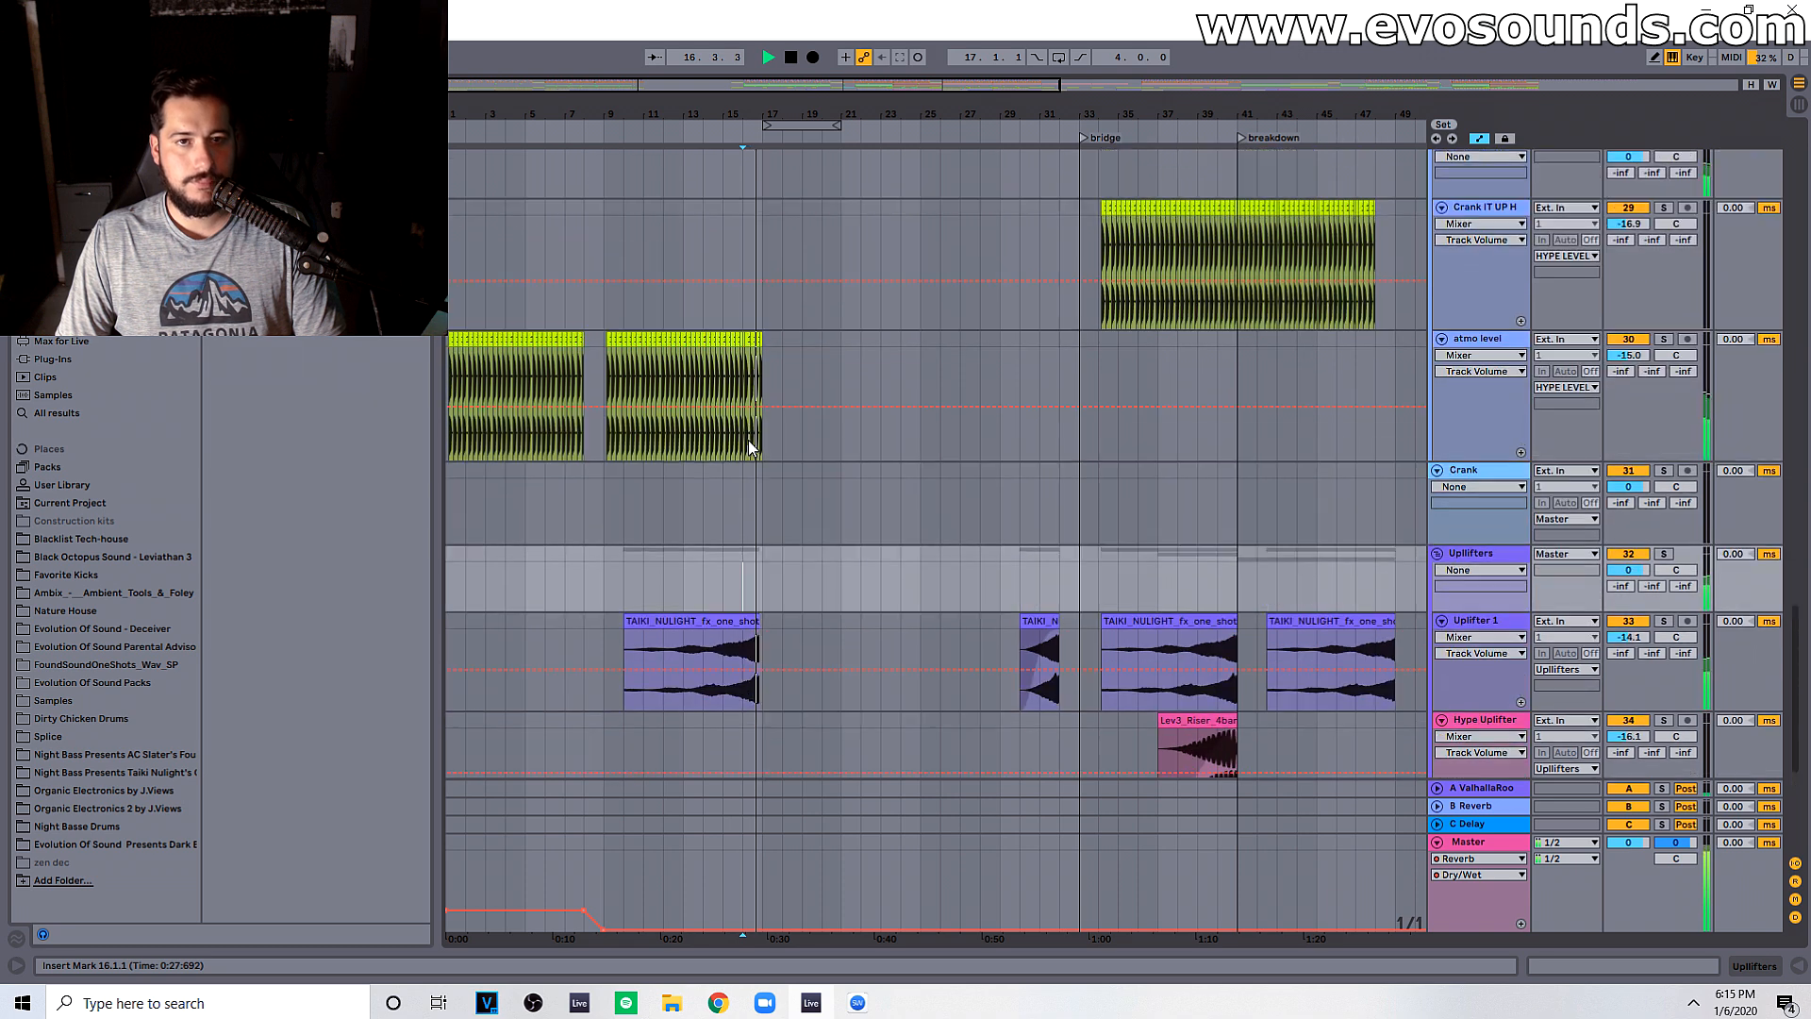
pyautogui.scroll(-8, 1033, 529)
pyautogui.press('space')
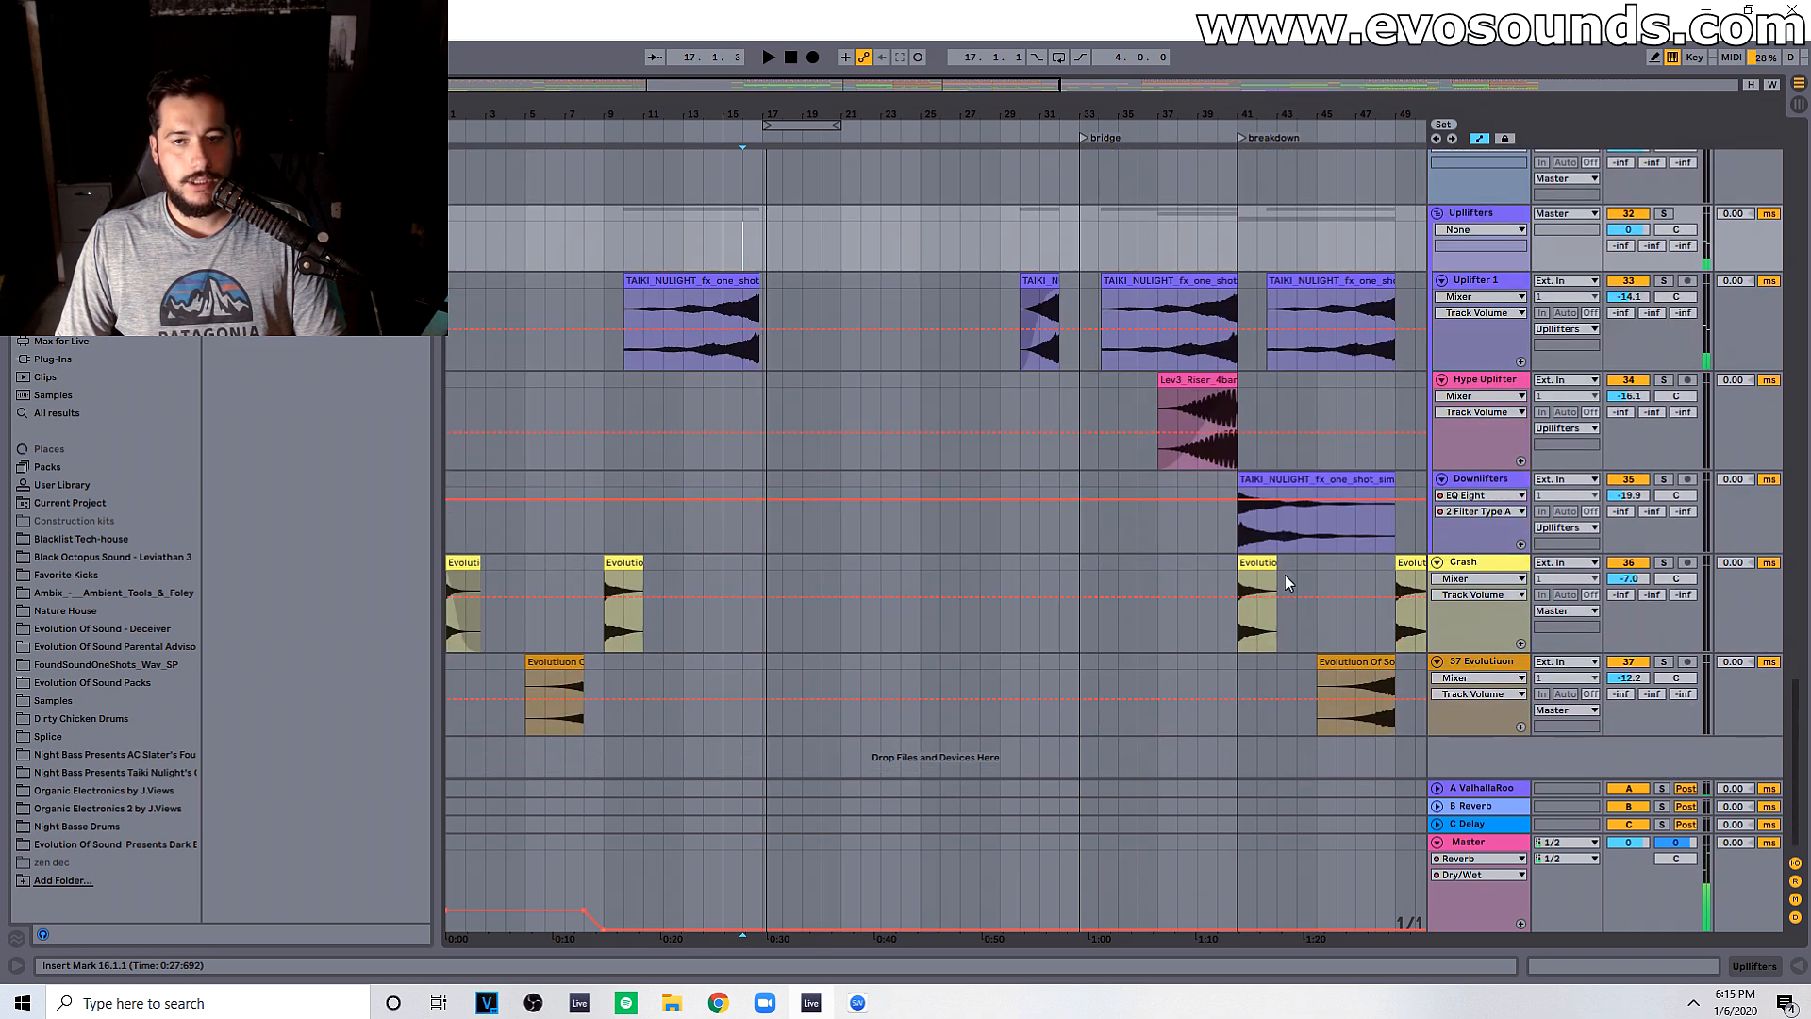
# Step: Copy the Downlifters clip from bar 41 to bar 17 on the same track
pyautogui.click(1282, 478)
pyautogui.click(761, 481)
pyautogui.hotkey('ctrl', 'v')
pyautogui.press('space')
pyautogui.scroll(3, 795, 483)
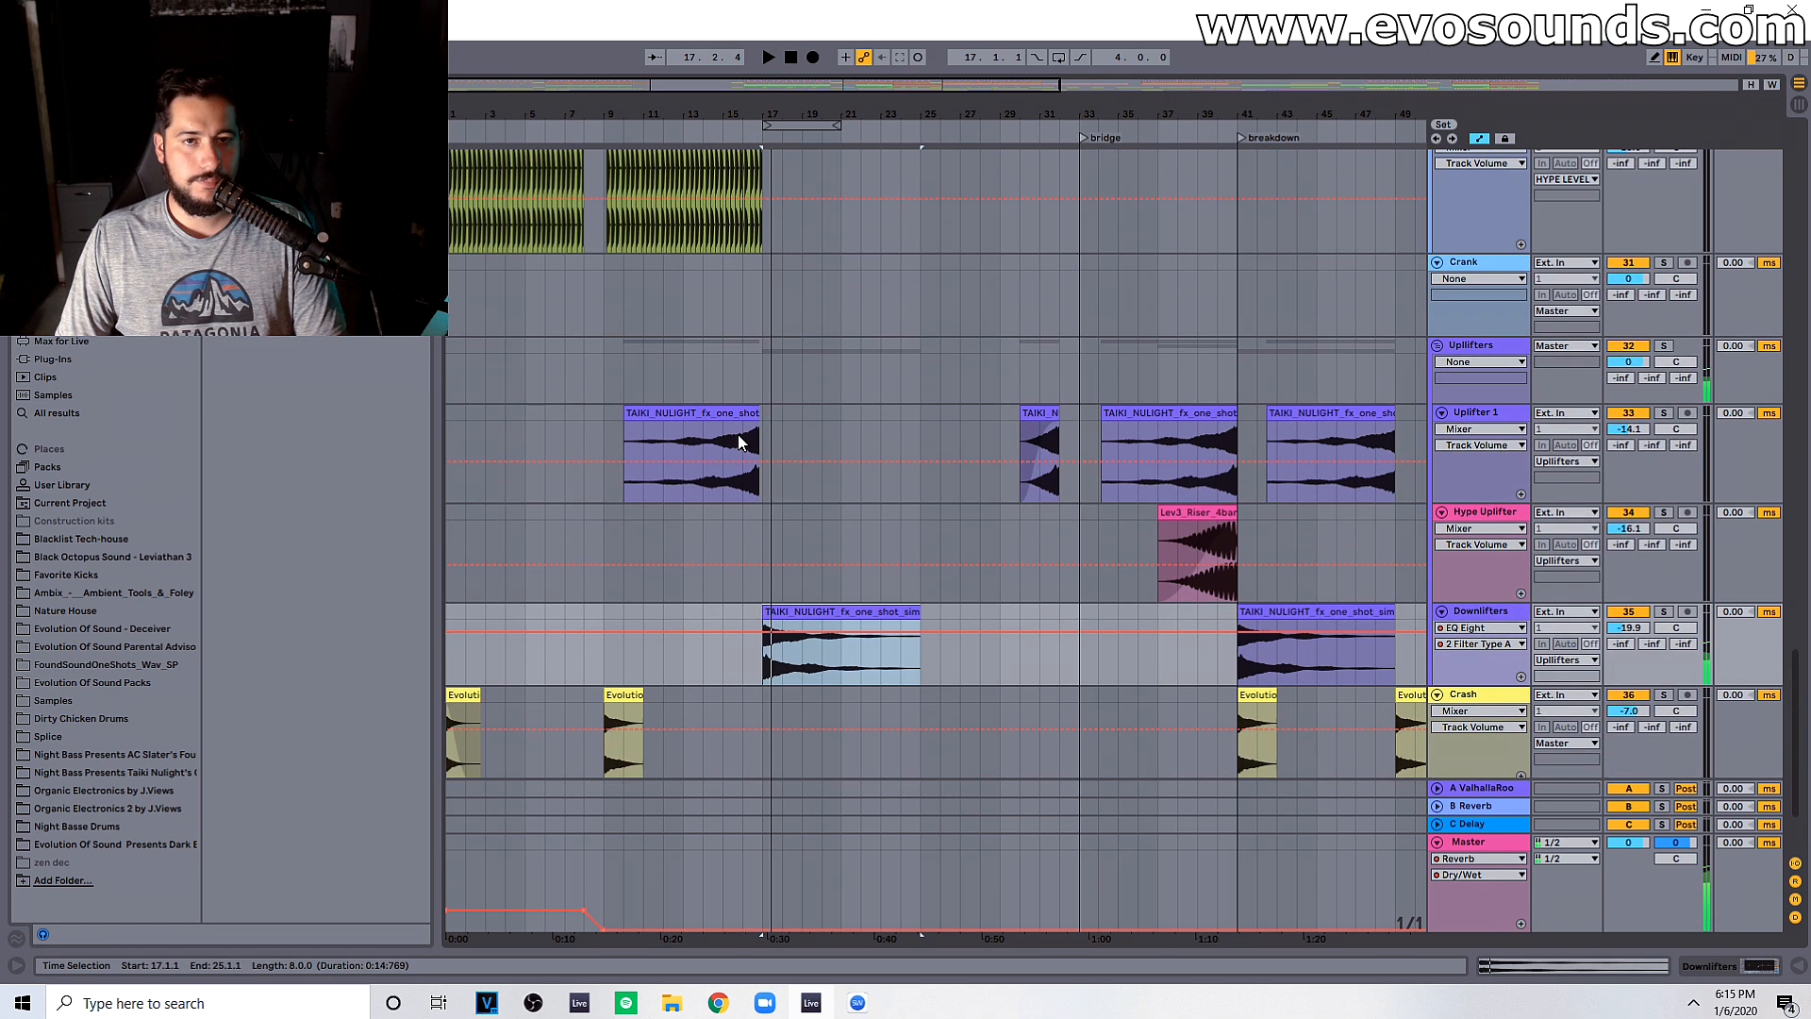
# Step: Play the transition from bar 16 into bar 17 and look over the vocal, Serum and effects tracks
pyautogui.click(742, 436)
pyautogui.press('space')
pyautogui.press('space')
pyautogui.scroll(10, 965, 596)
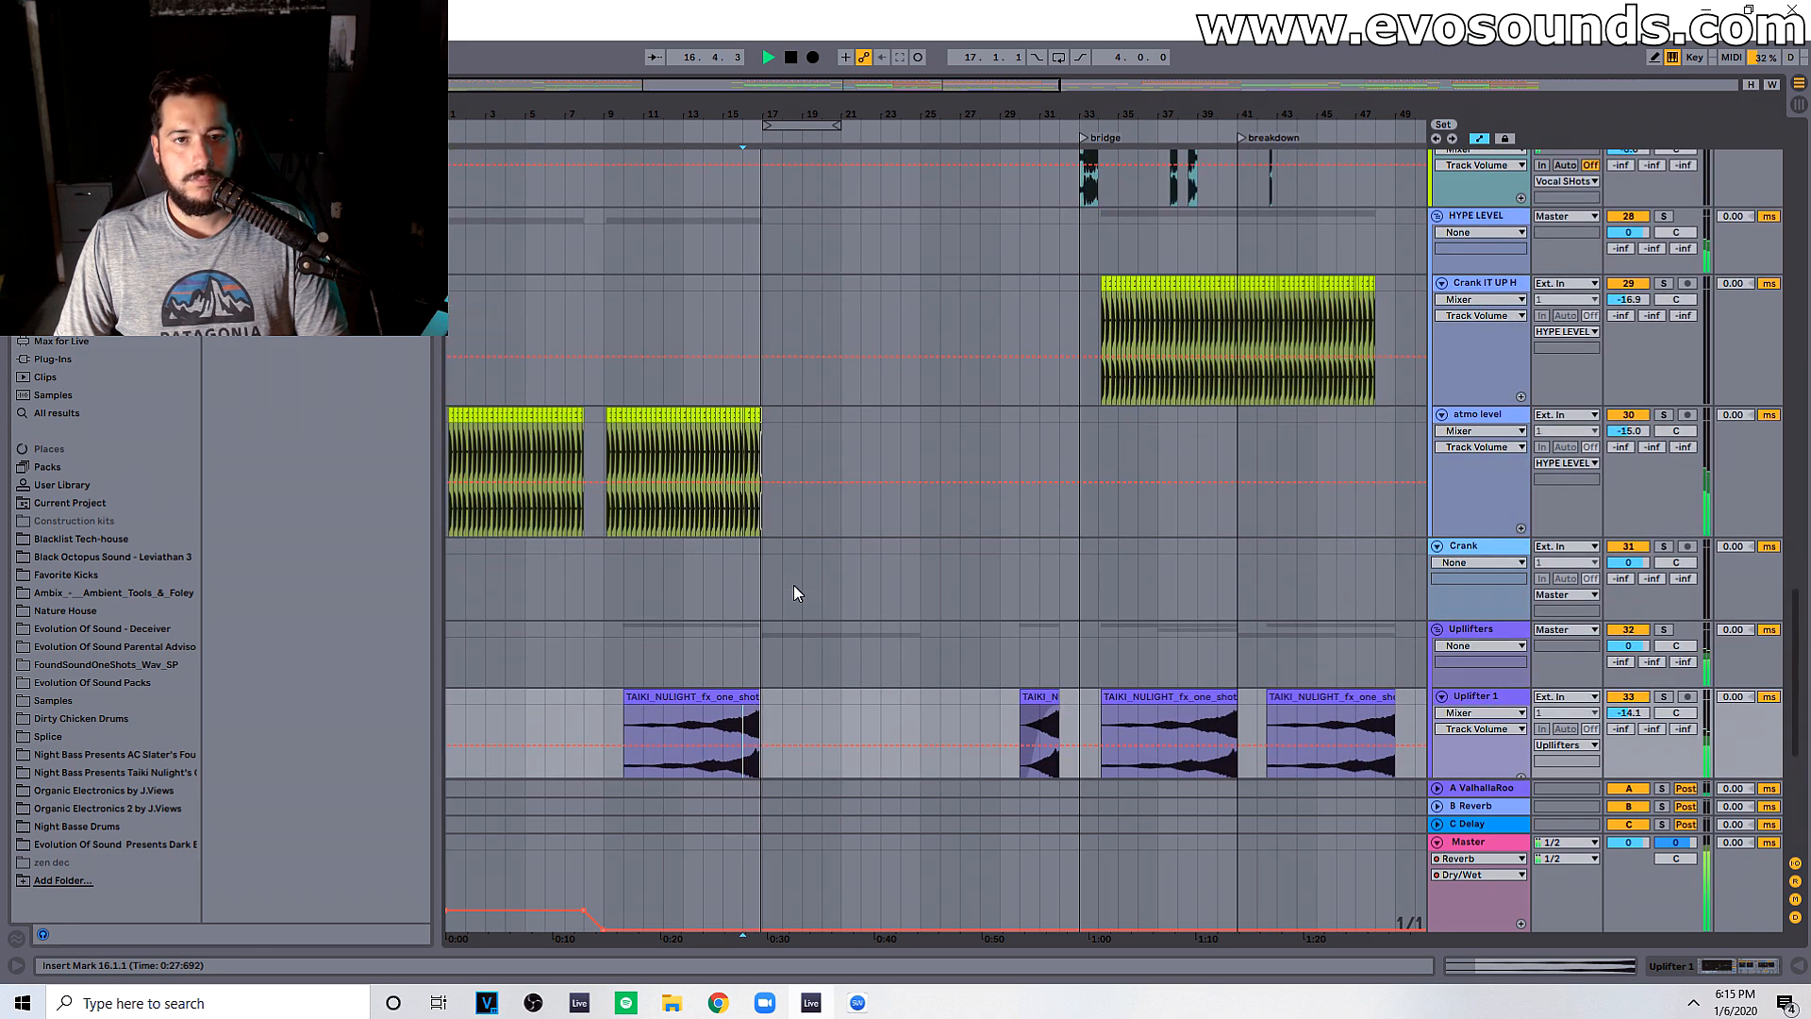
pyautogui.scroll(8, 948, 552)
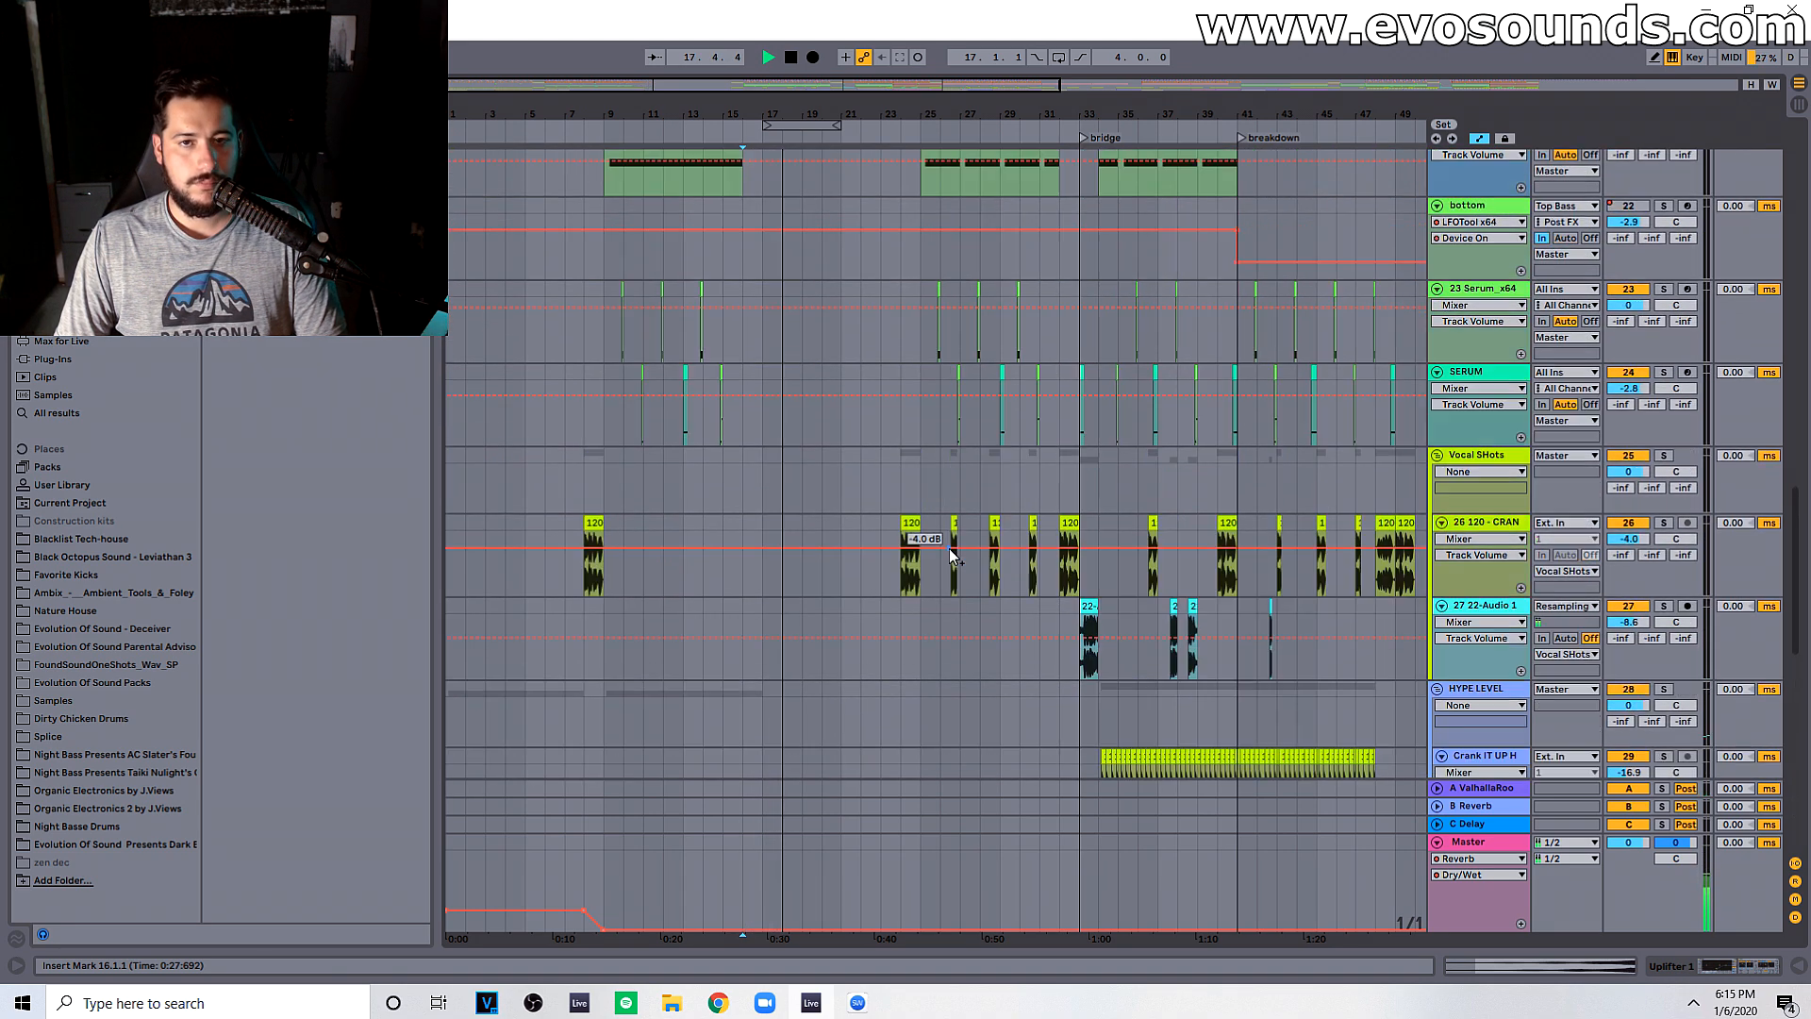
pyautogui.press('space')
# Step: Play the sampler track's snare build from bar 69 and examine its notes and the drop that follows
pyautogui.scroll(6, 958, 568)
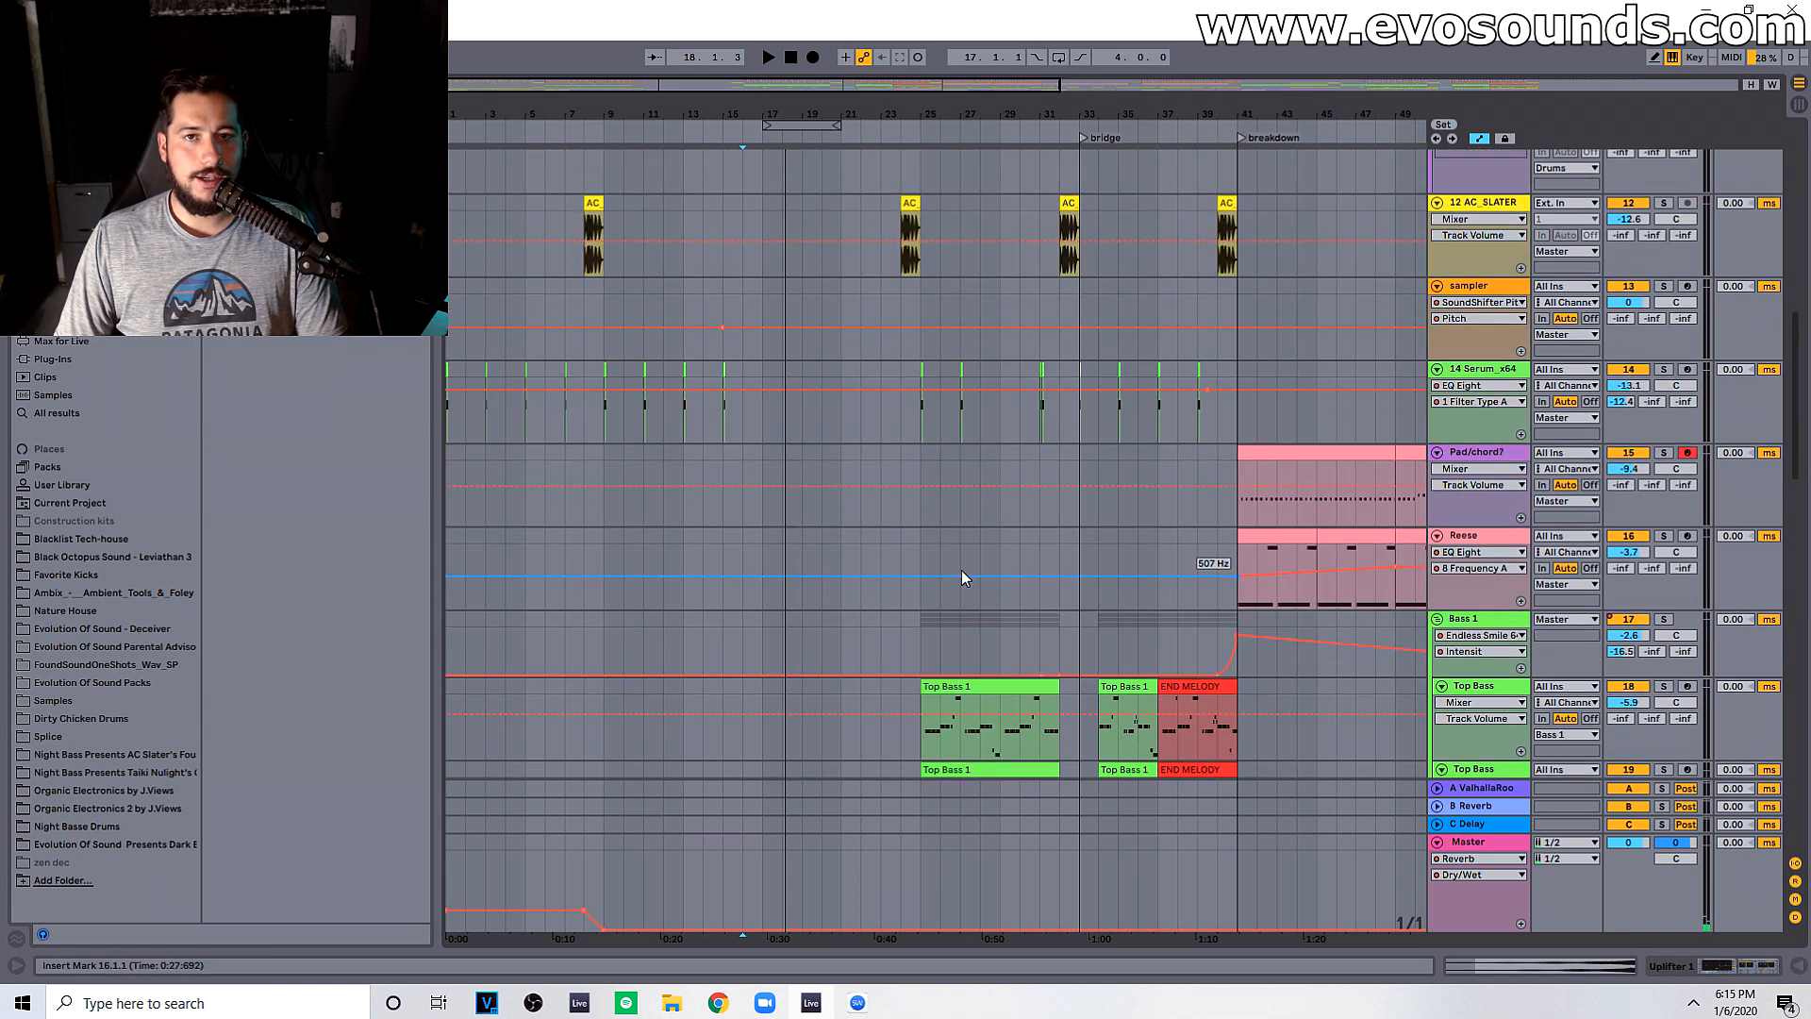
pyautogui.scroll(-1, 960, 570)
pyautogui.doubleClick(1318, 92)
pyautogui.scroll(-3, 1141, 621)
pyautogui.scroll(6, 1140, 620)
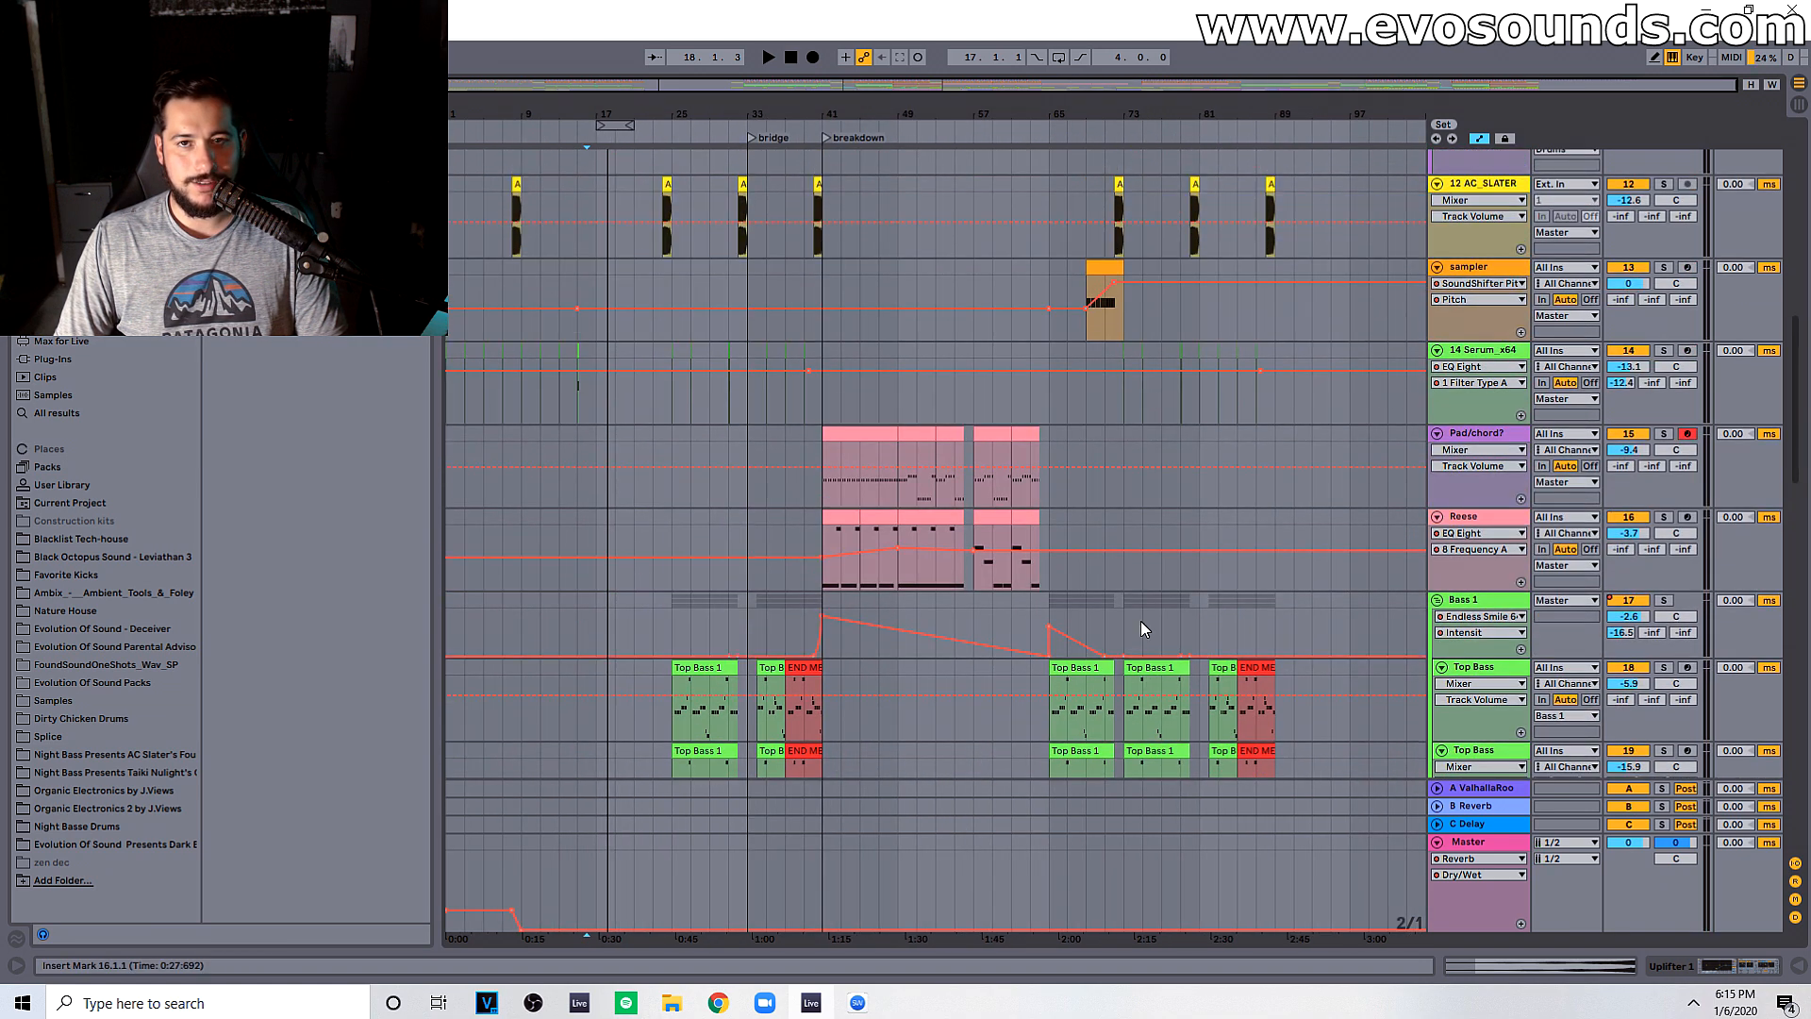
pyautogui.click(1088, 392)
pyautogui.press('space')
pyautogui.scroll(3, 1120, 417)
pyautogui.doubleClick(1114, 534)
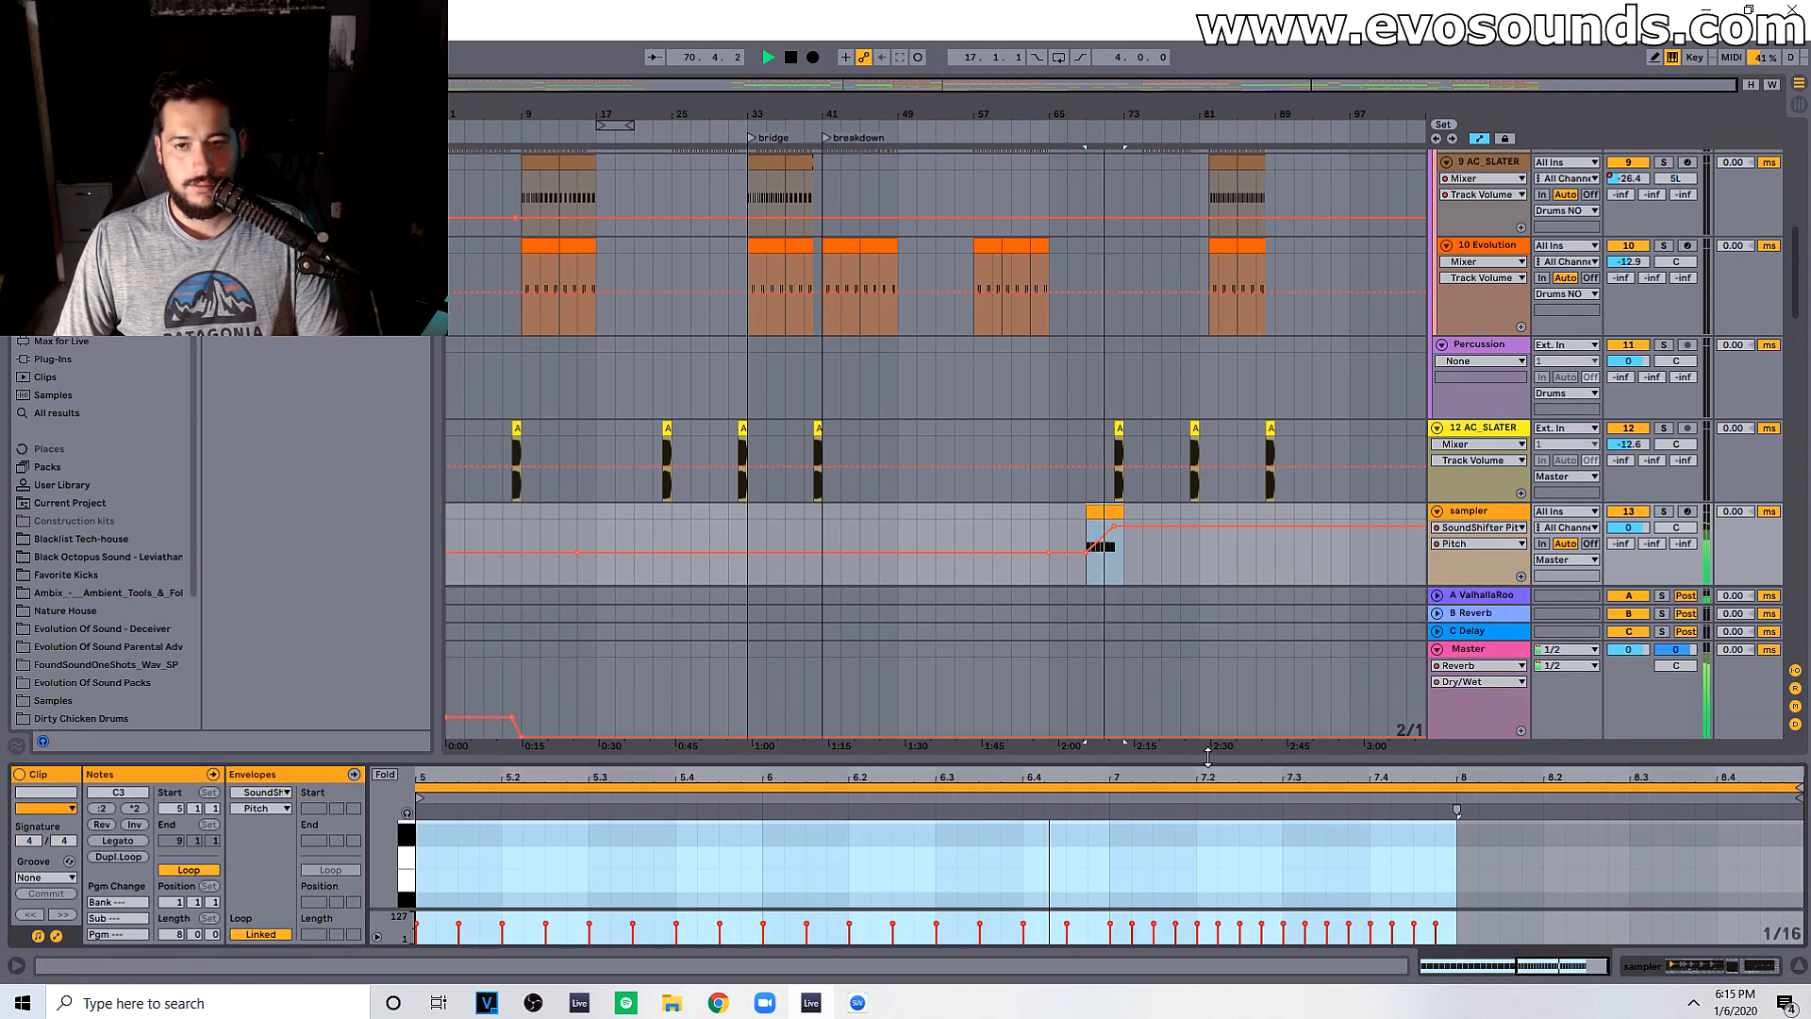
pyautogui.click(1799, 965)
pyautogui.moveTo(1310, 87); pyautogui.dragTo(1311, 161)
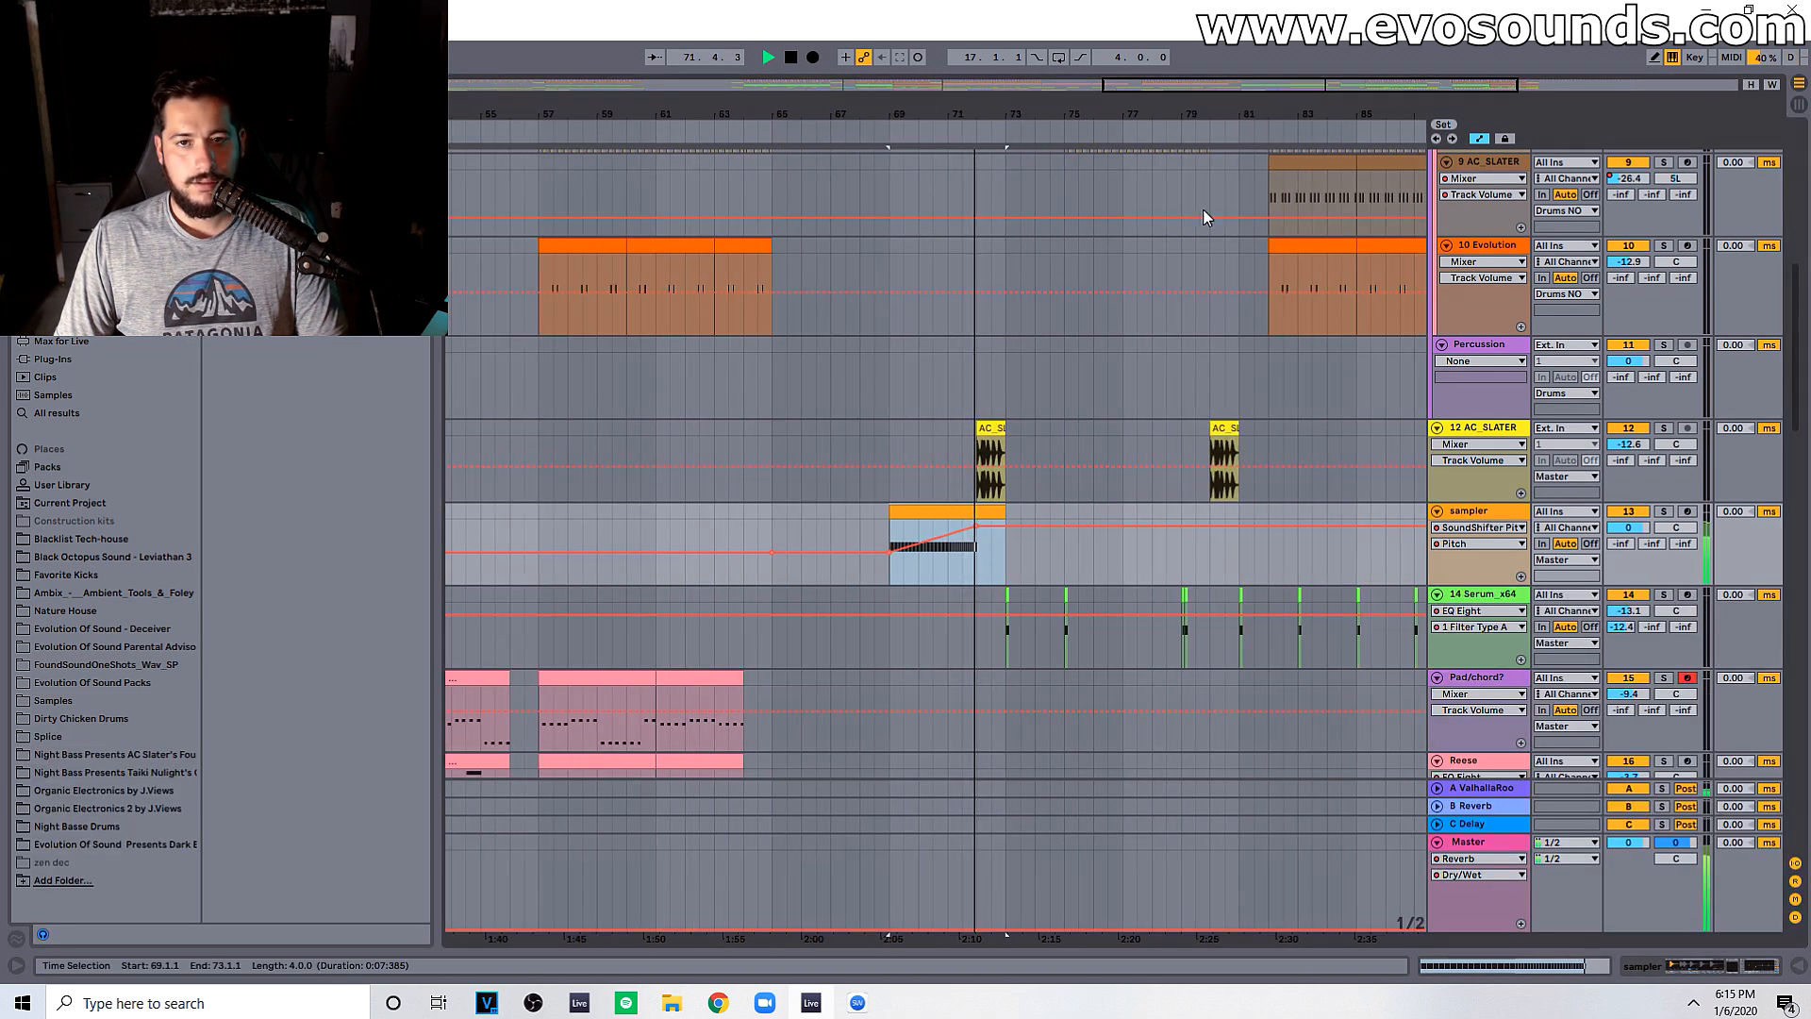
pyautogui.scroll(-4, 1054, 392)
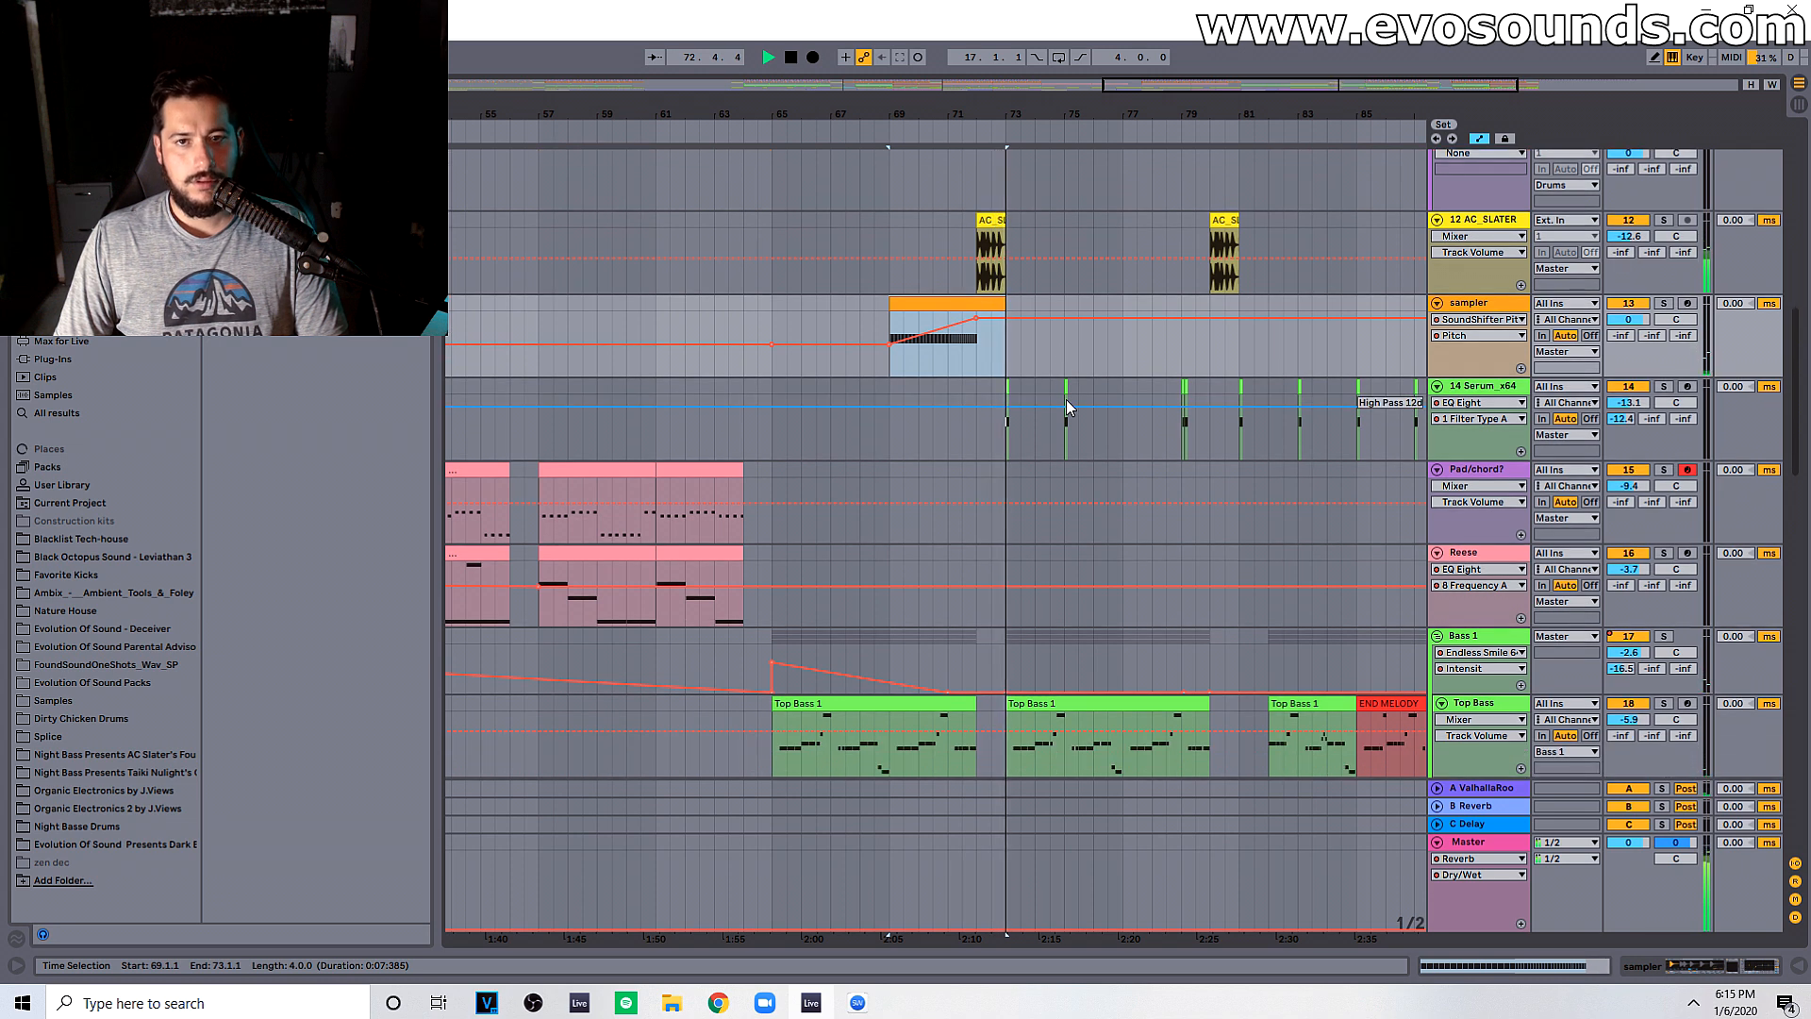
pyautogui.scroll(-3, 1070, 399)
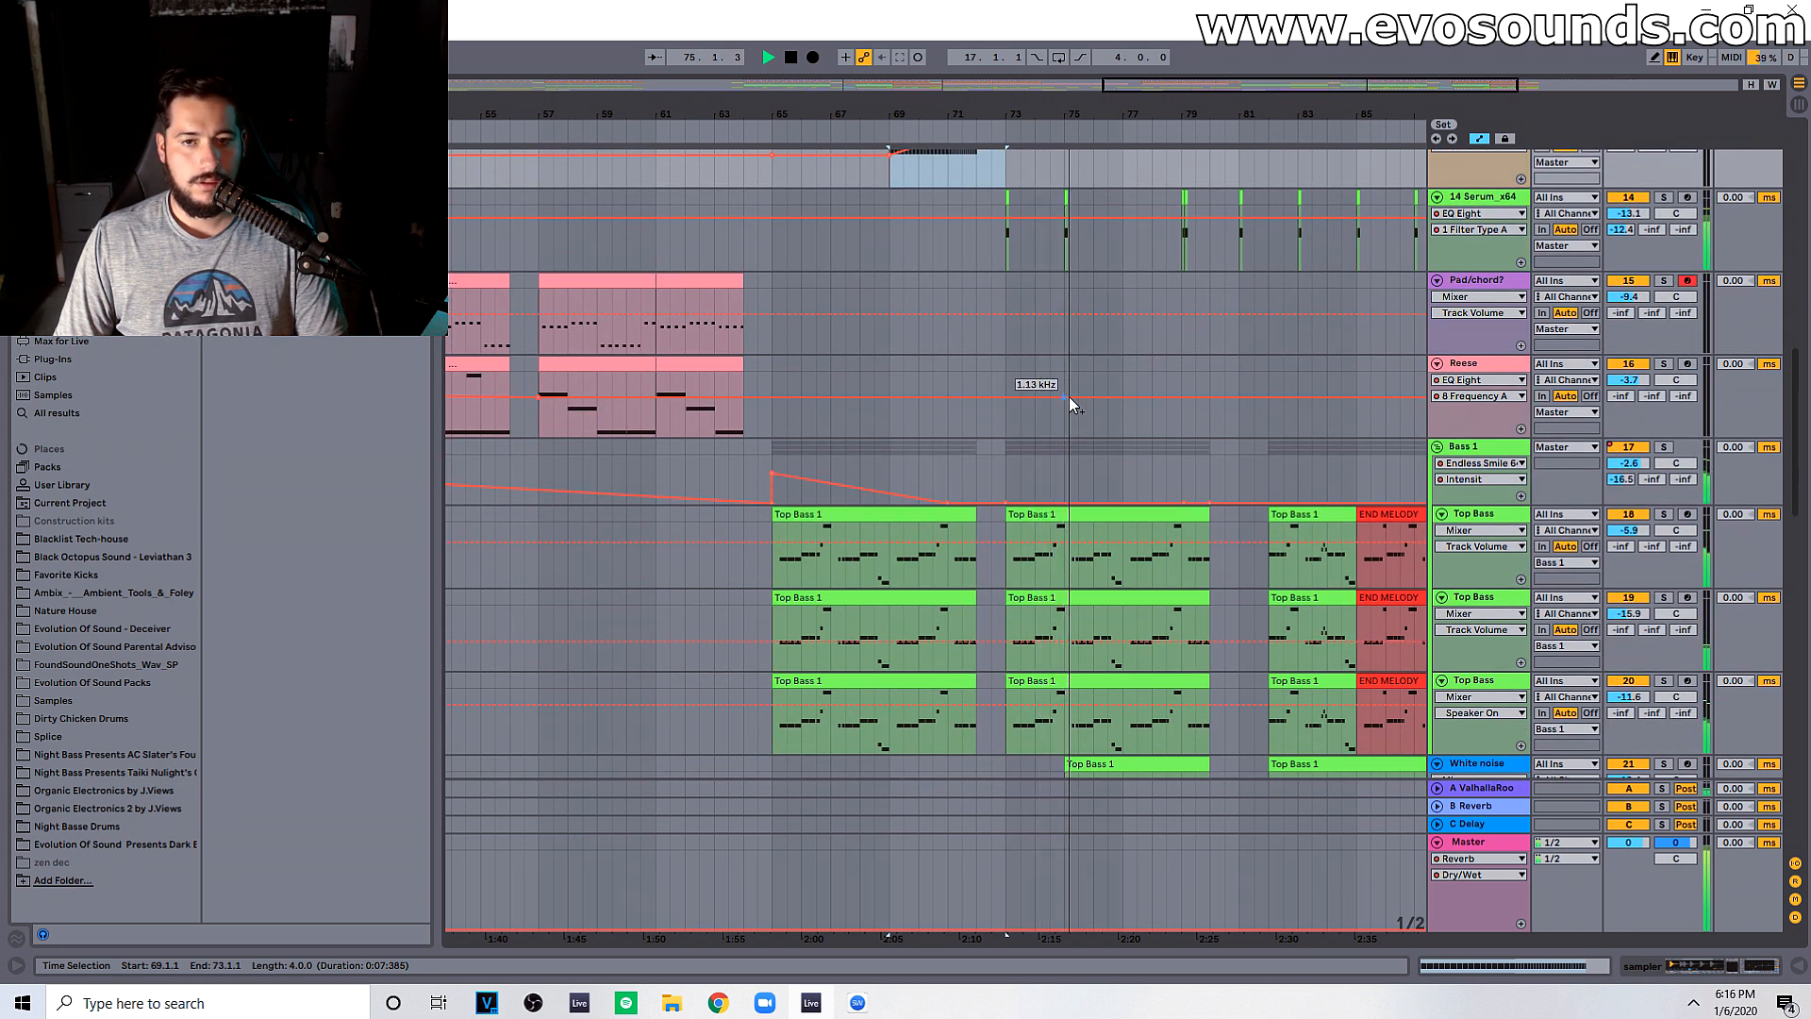
pyautogui.scroll(-3, 1069, 402)
pyautogui.scroll(4, 1069, 403)
pyautogui.scroll(4, 1069, 404)
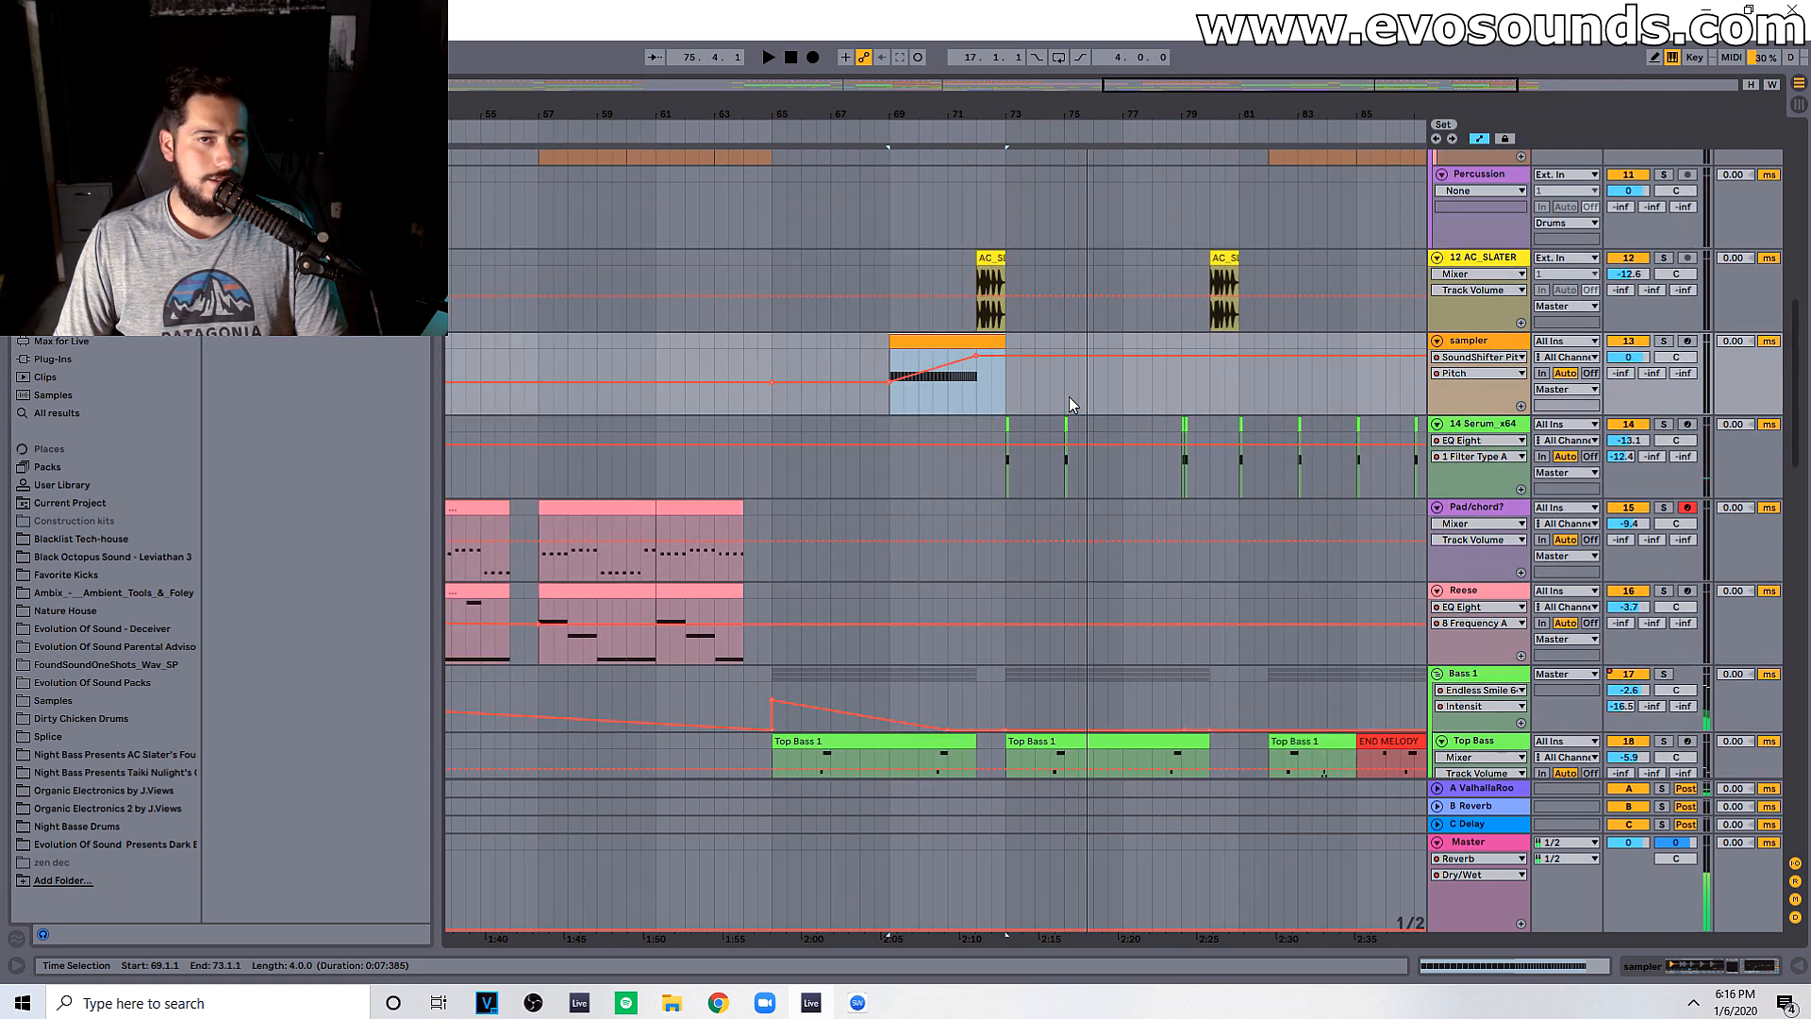
# Step: Copy the sampler clip at bars 69 to 73 to bar 21 on the same track and play it
pyautogui.moveTo(1127, 110); pyautogui.dragTo(1678, 58)
pyautogui.hotkey('ctrl', 'v')
pyautogui.moveTo(817, 360); pyautogui.dragTo(784, 361)
pyautogui.press('space')
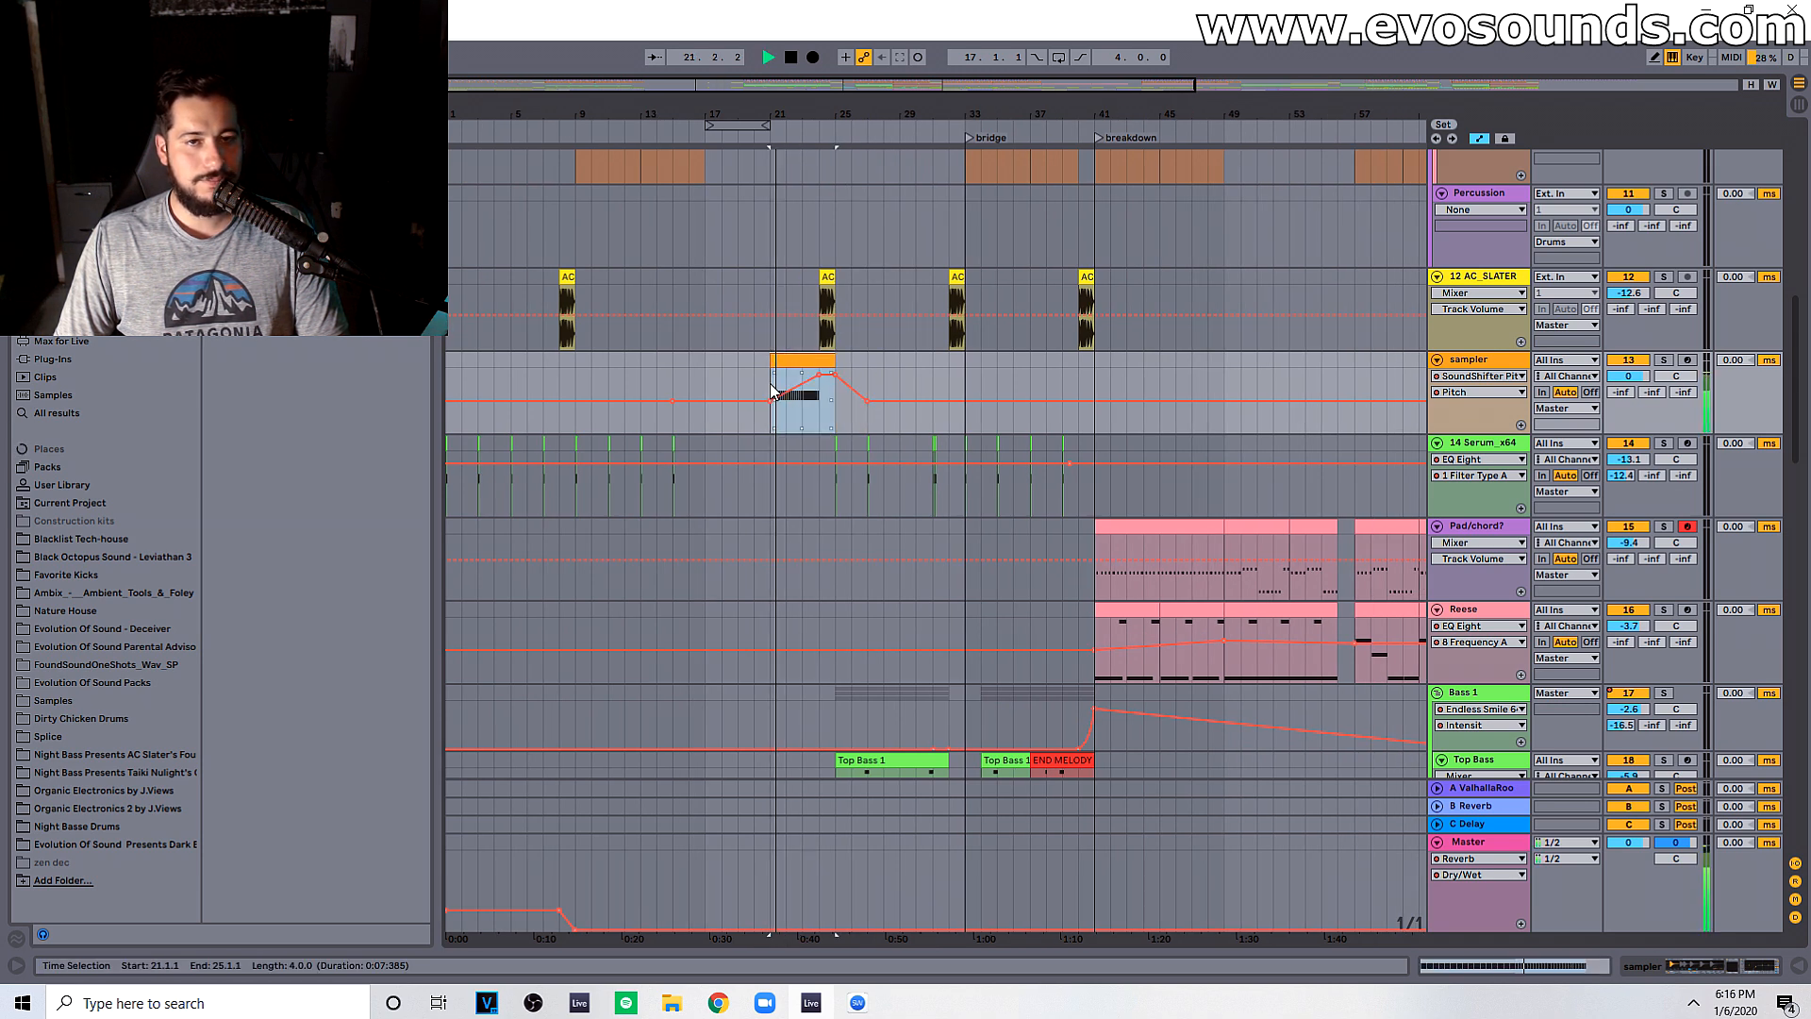
# Step: View the copied clip's notes and the sampler's device chain, and rename the sampler track as Snare
pyautogui.moveTo(762, 85); pyautogui.dragTo(762, 293)
pyautogui.doubleClick(719, 358)
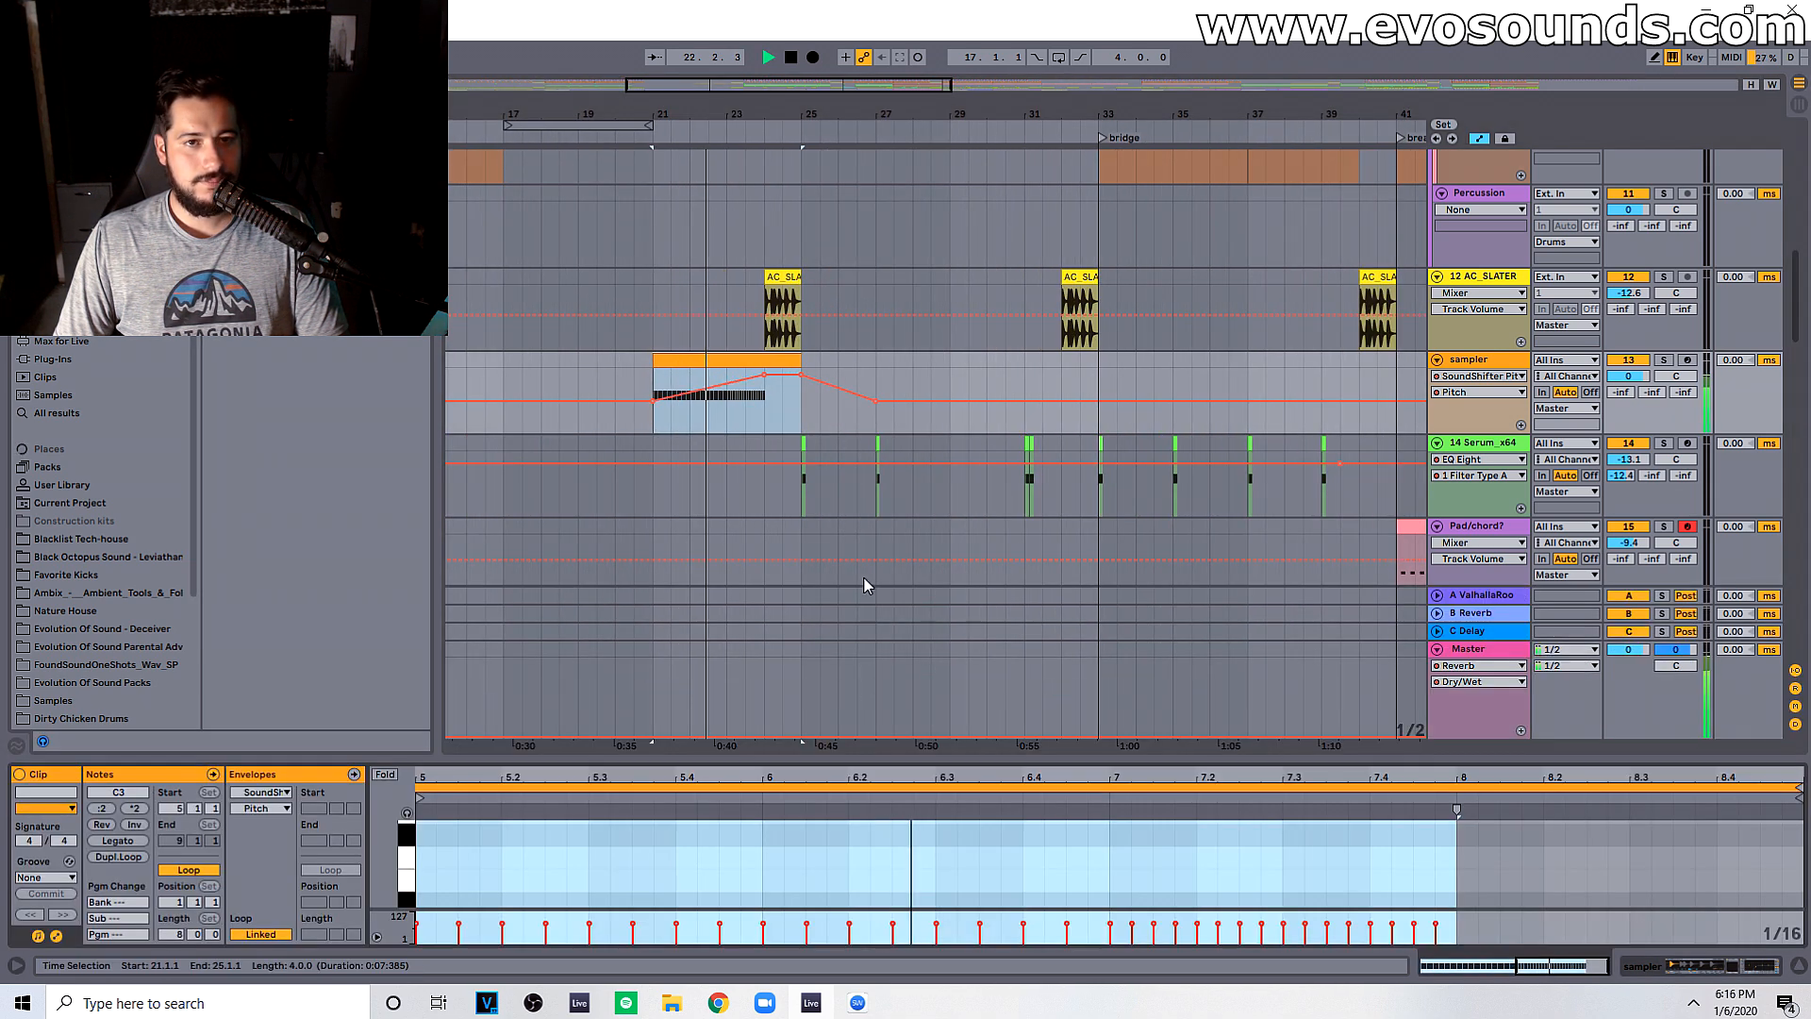
pyautogui.click(1455, 360)
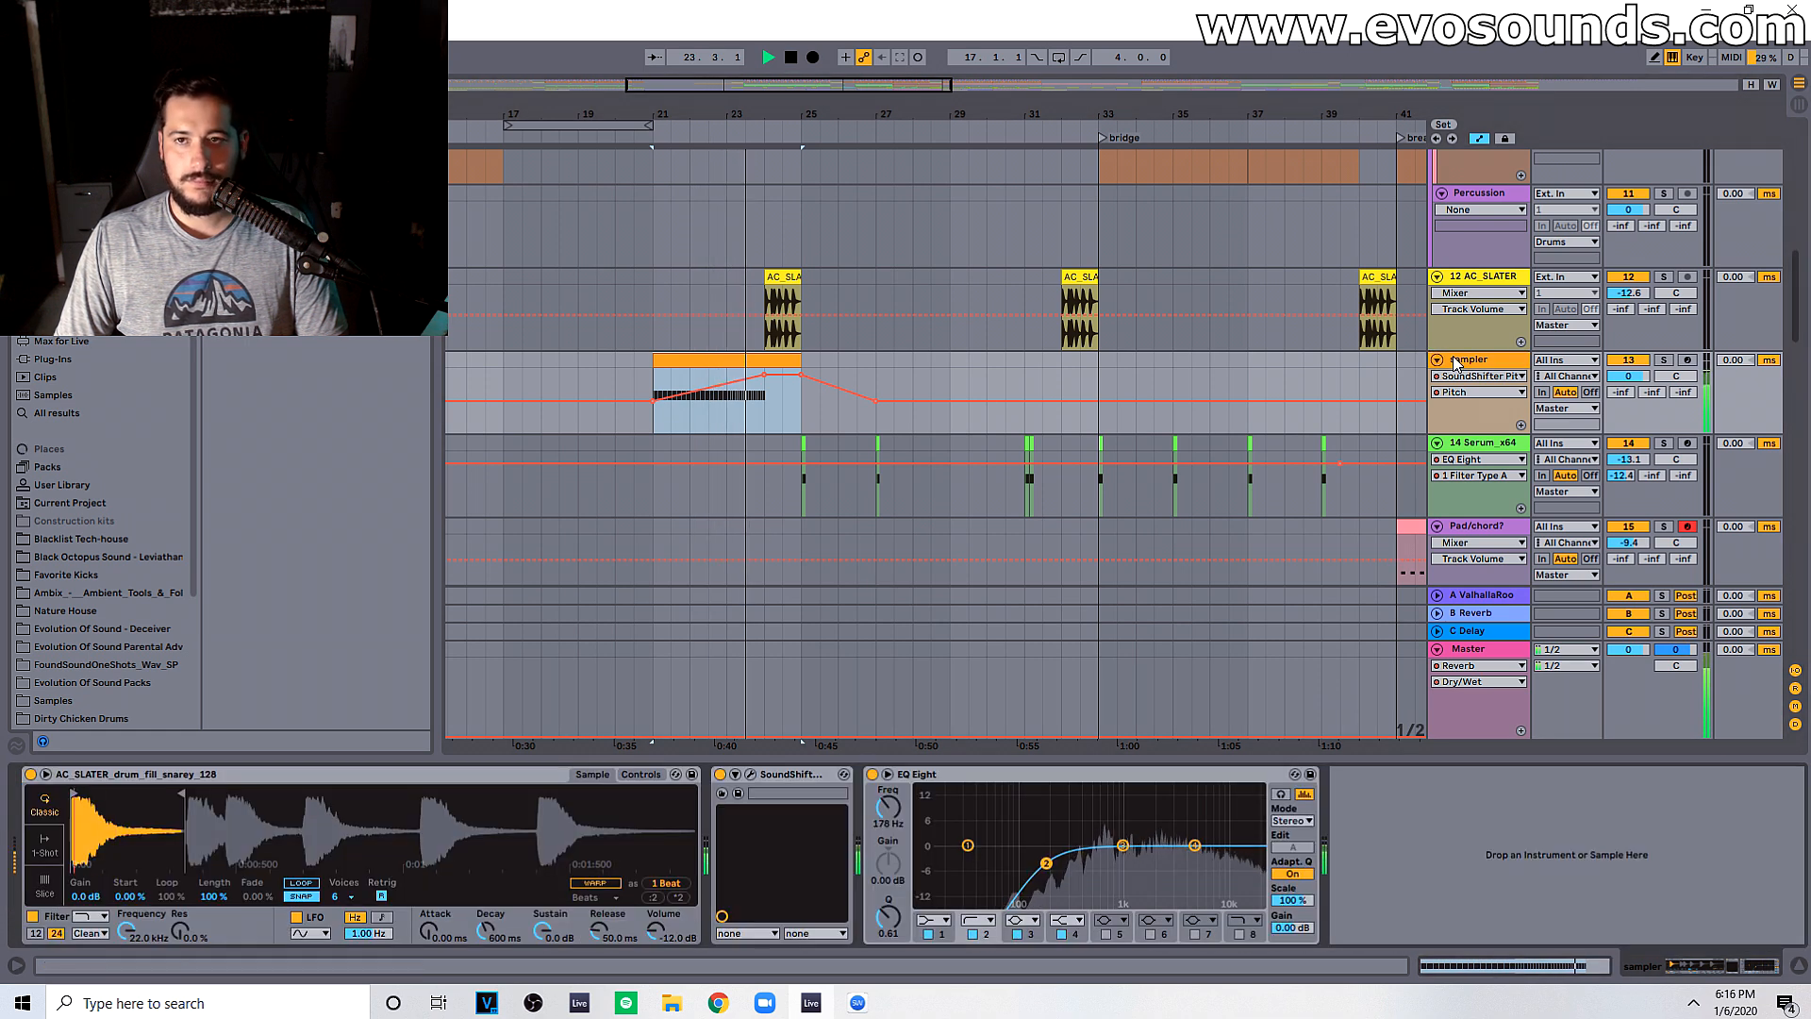
pyautogui.hotkey('ctrl', 'r')
pyautogui.write('Snare')
pyautogui.press('Return')
# Step: Try to copy the three Top Bass 1 clips from bar 25 to bar 17, and undo the paste
pyautogui.press('-')
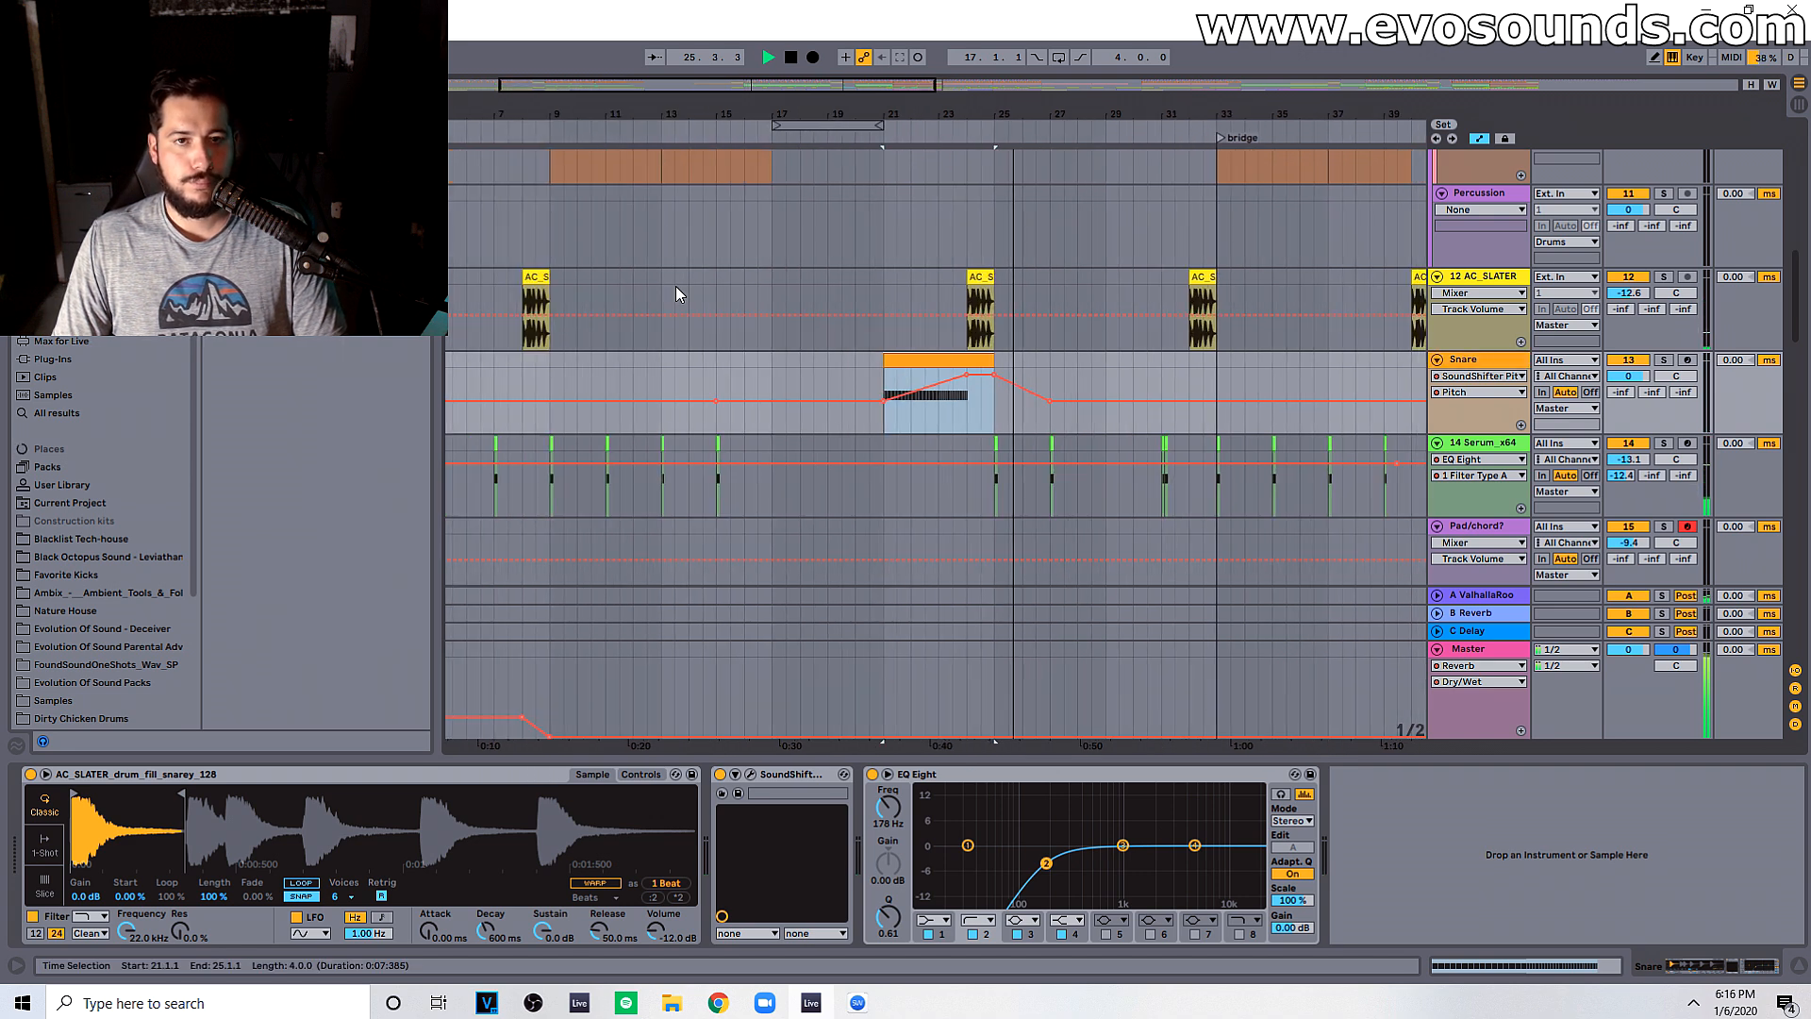
pyautogui.scroll(5, 777, 403)
pyautogui.scroll(-10, 822, 410)
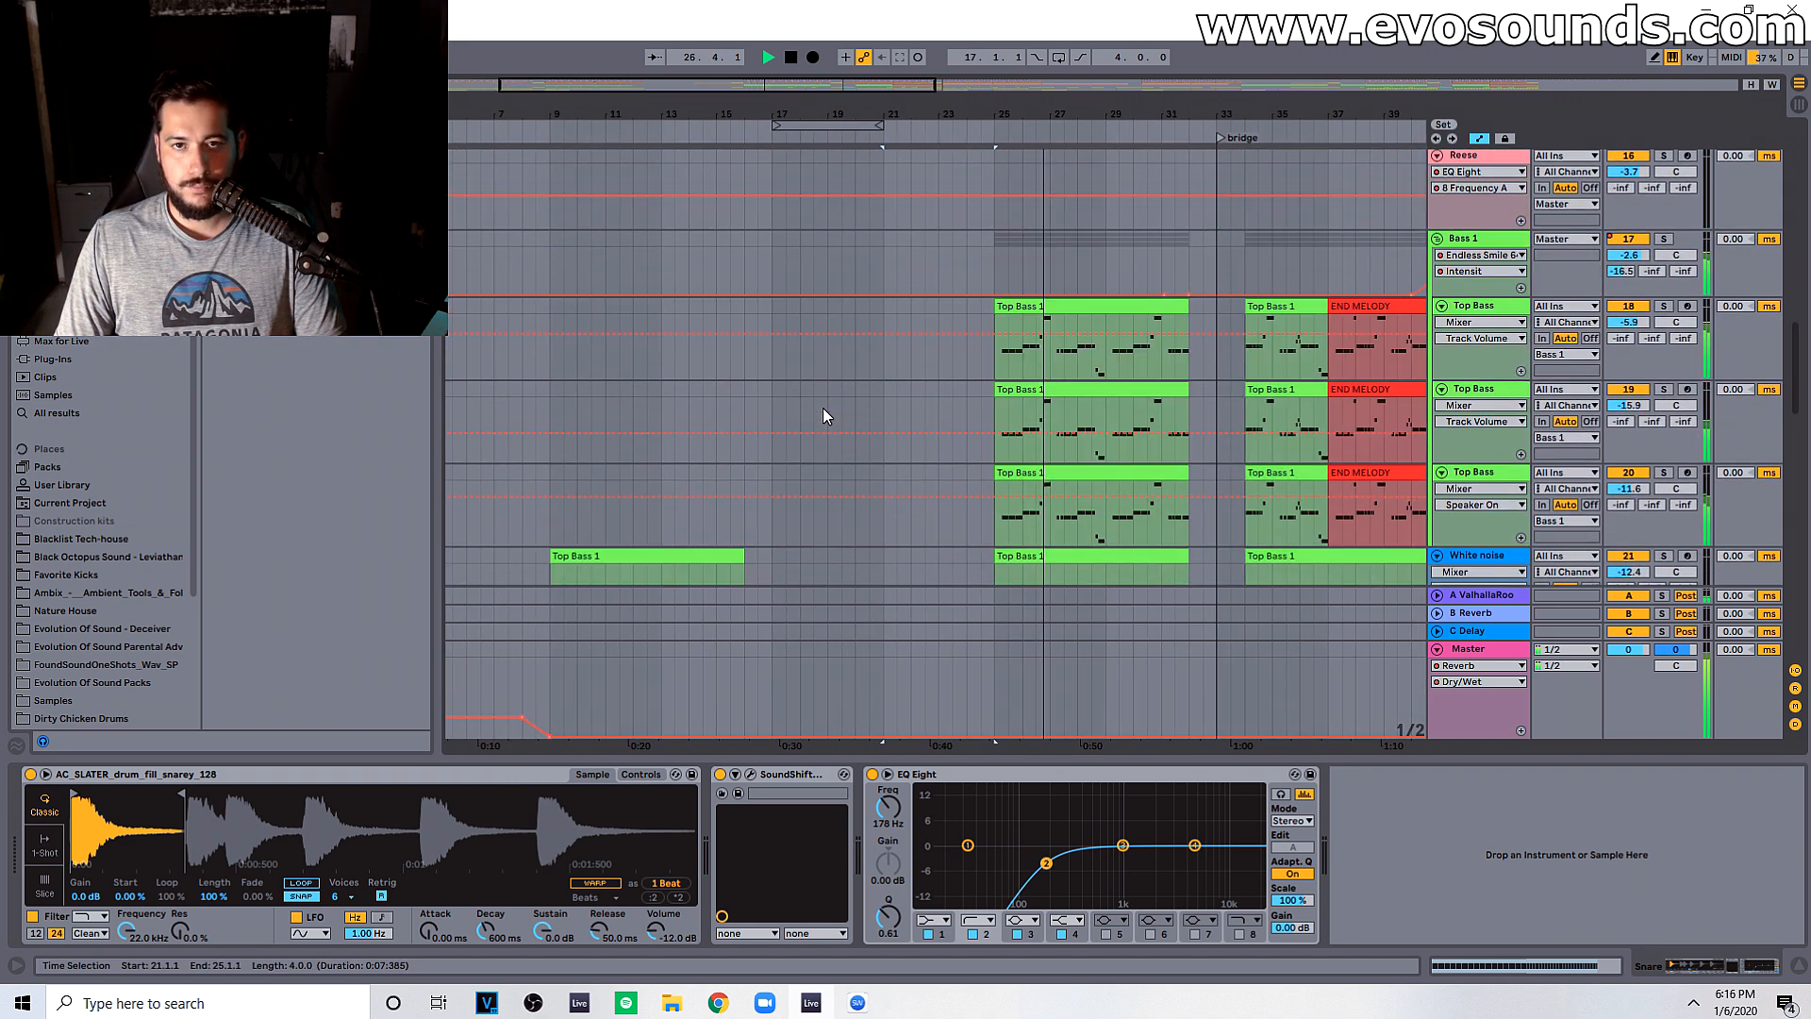
pyautogui.click(1053, 383)
pyautogui.scroll(3, 1045, 420)
pyautogui.scroll(4, 1042, 418)
pyautogui.scroll(2, 830, 394)
pyautogui.scroll(-5, 960, 530)
pyautogui.click(1045, 327)
pyautogui.moveTo(1004, 344); pyautogui.dragTo(1185, 515)
pyautogui.click(766, 327)
pyautogui.hotkey('ctrl', 'v')
pyautogui.click(802, 325)
pyautogui.hotkey('ctrl', 'z')
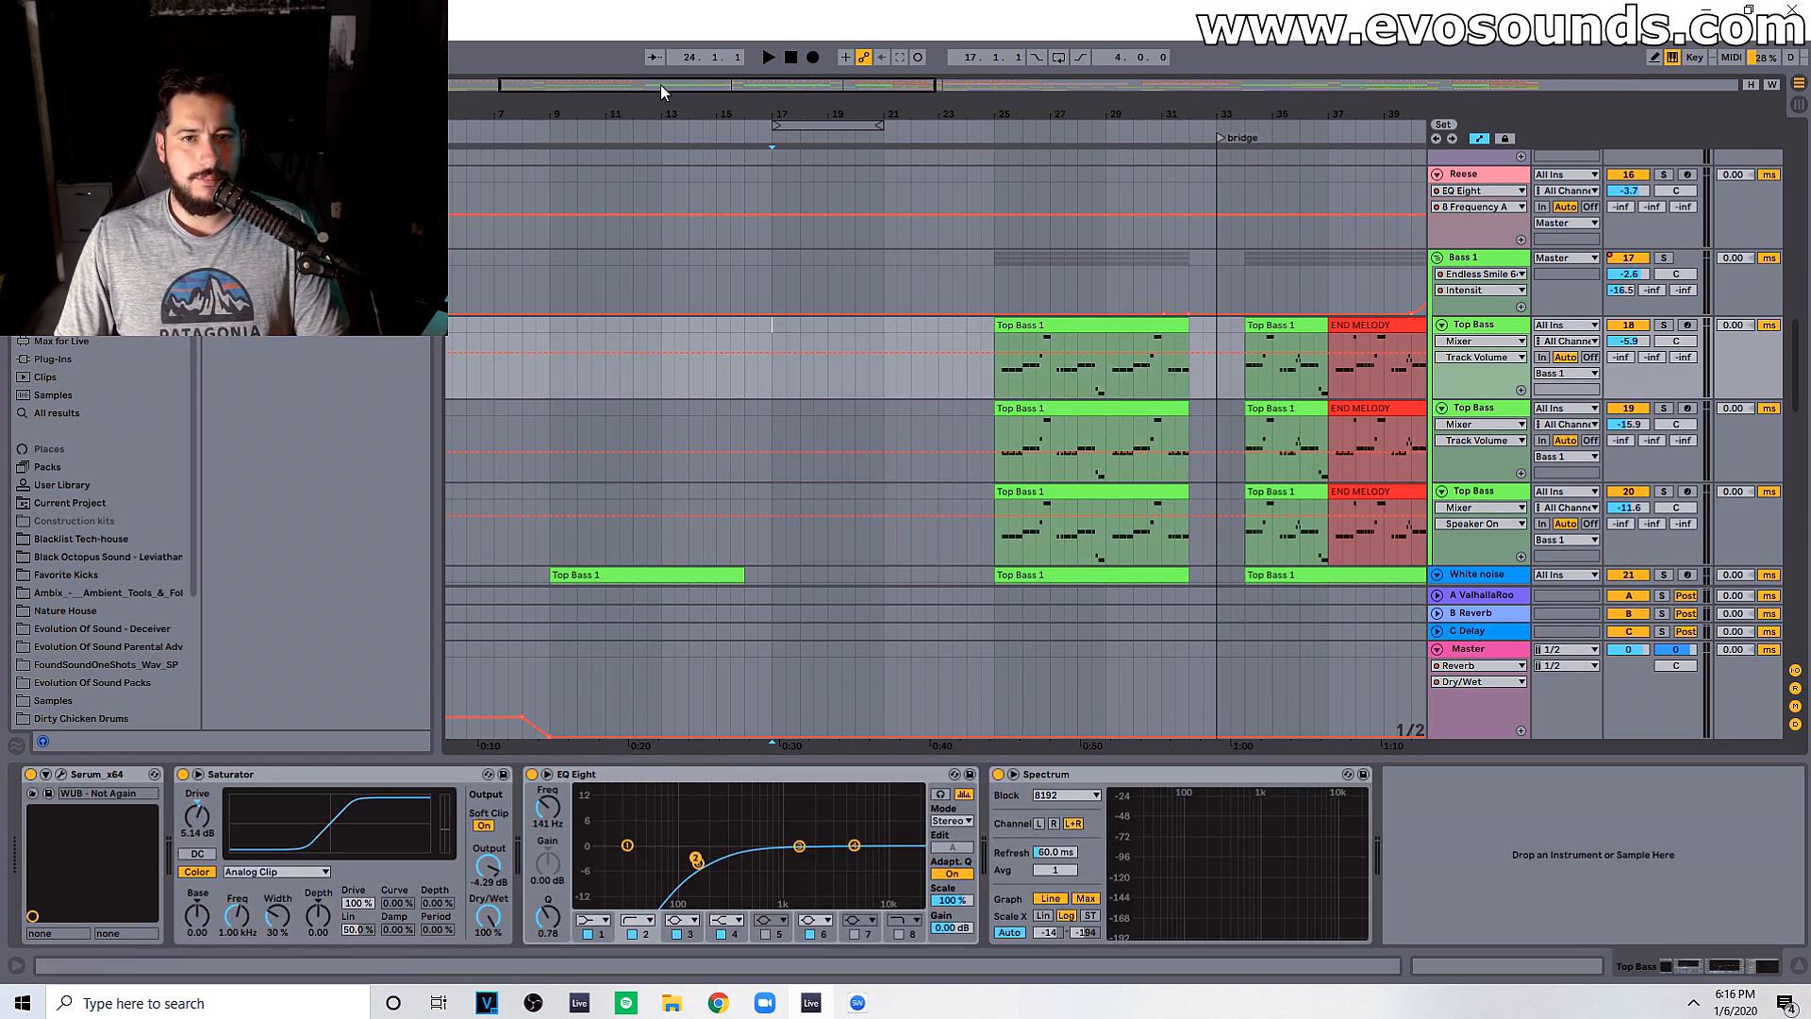
# Step: Play the end of the breakdown from bar 57 and bar 63 and examine the tracks at the bar 65 drop
pyautogui.scroll(-5, 982, 393)
pyautogui.scroll(5, 982, 392)
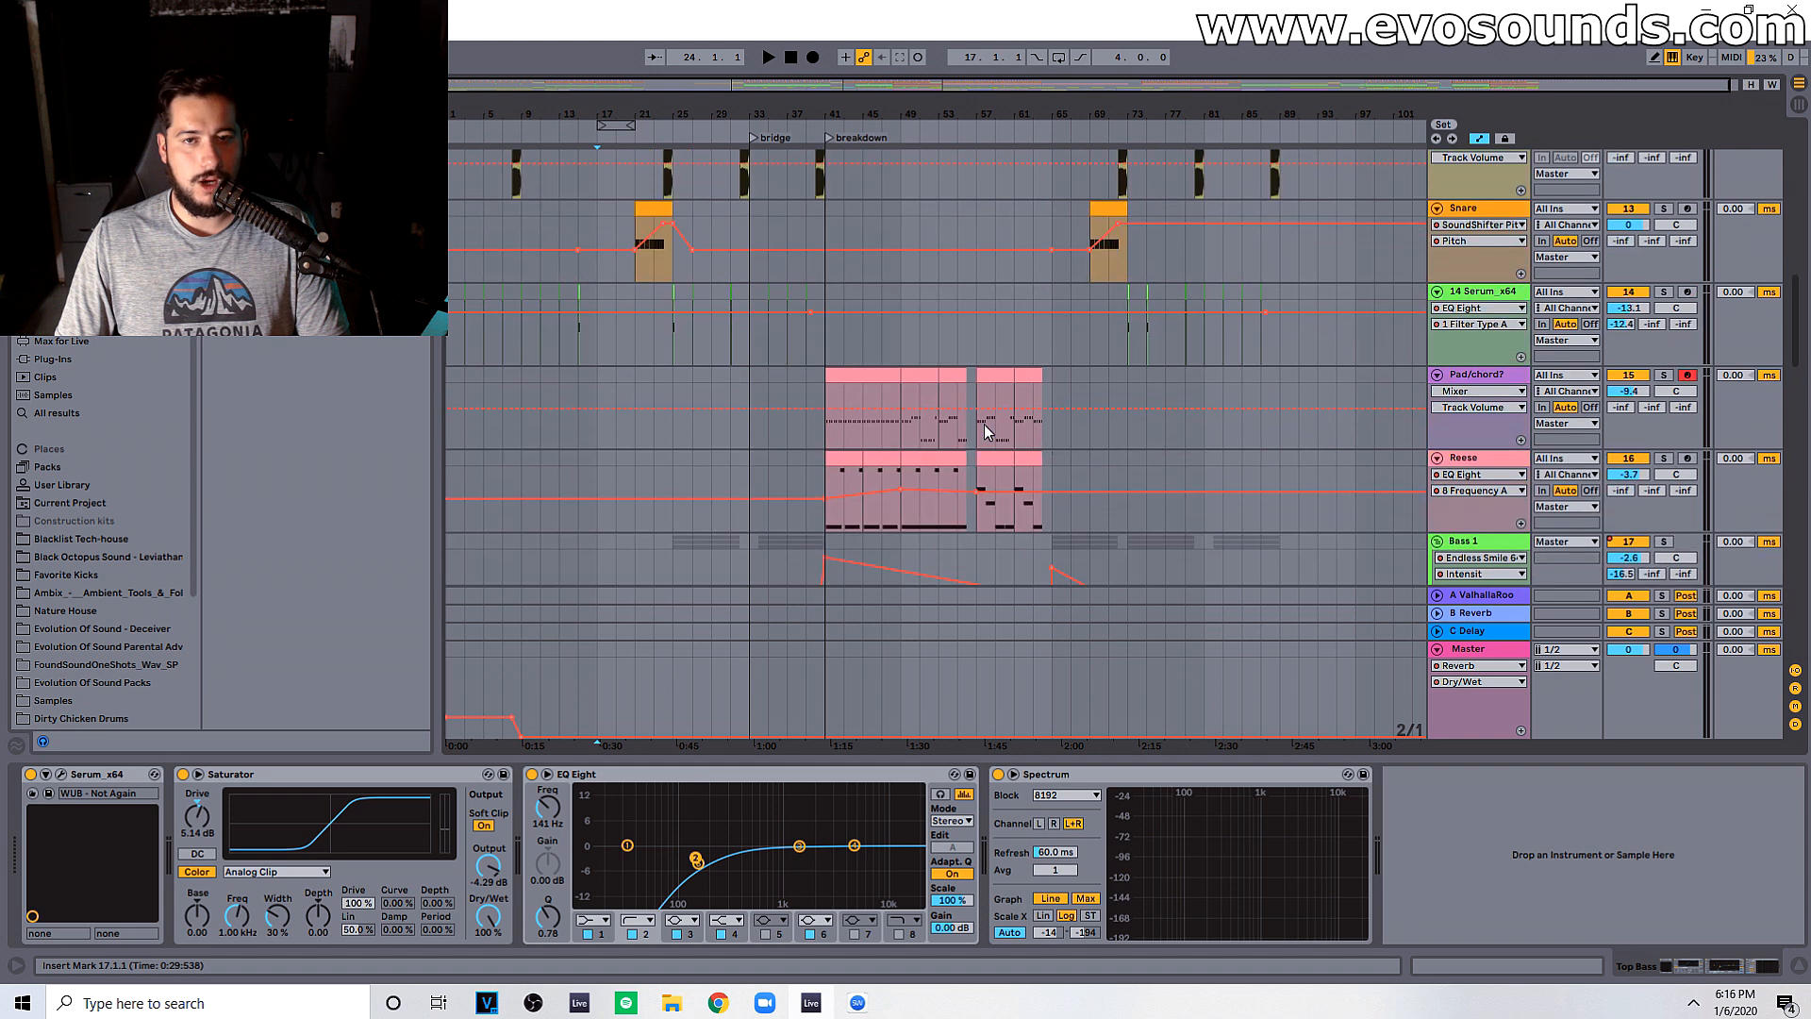
pyautogui.click(978, 410)
pyautogui.press('space')
pyautogui.scroll(-3, 1036, 410)
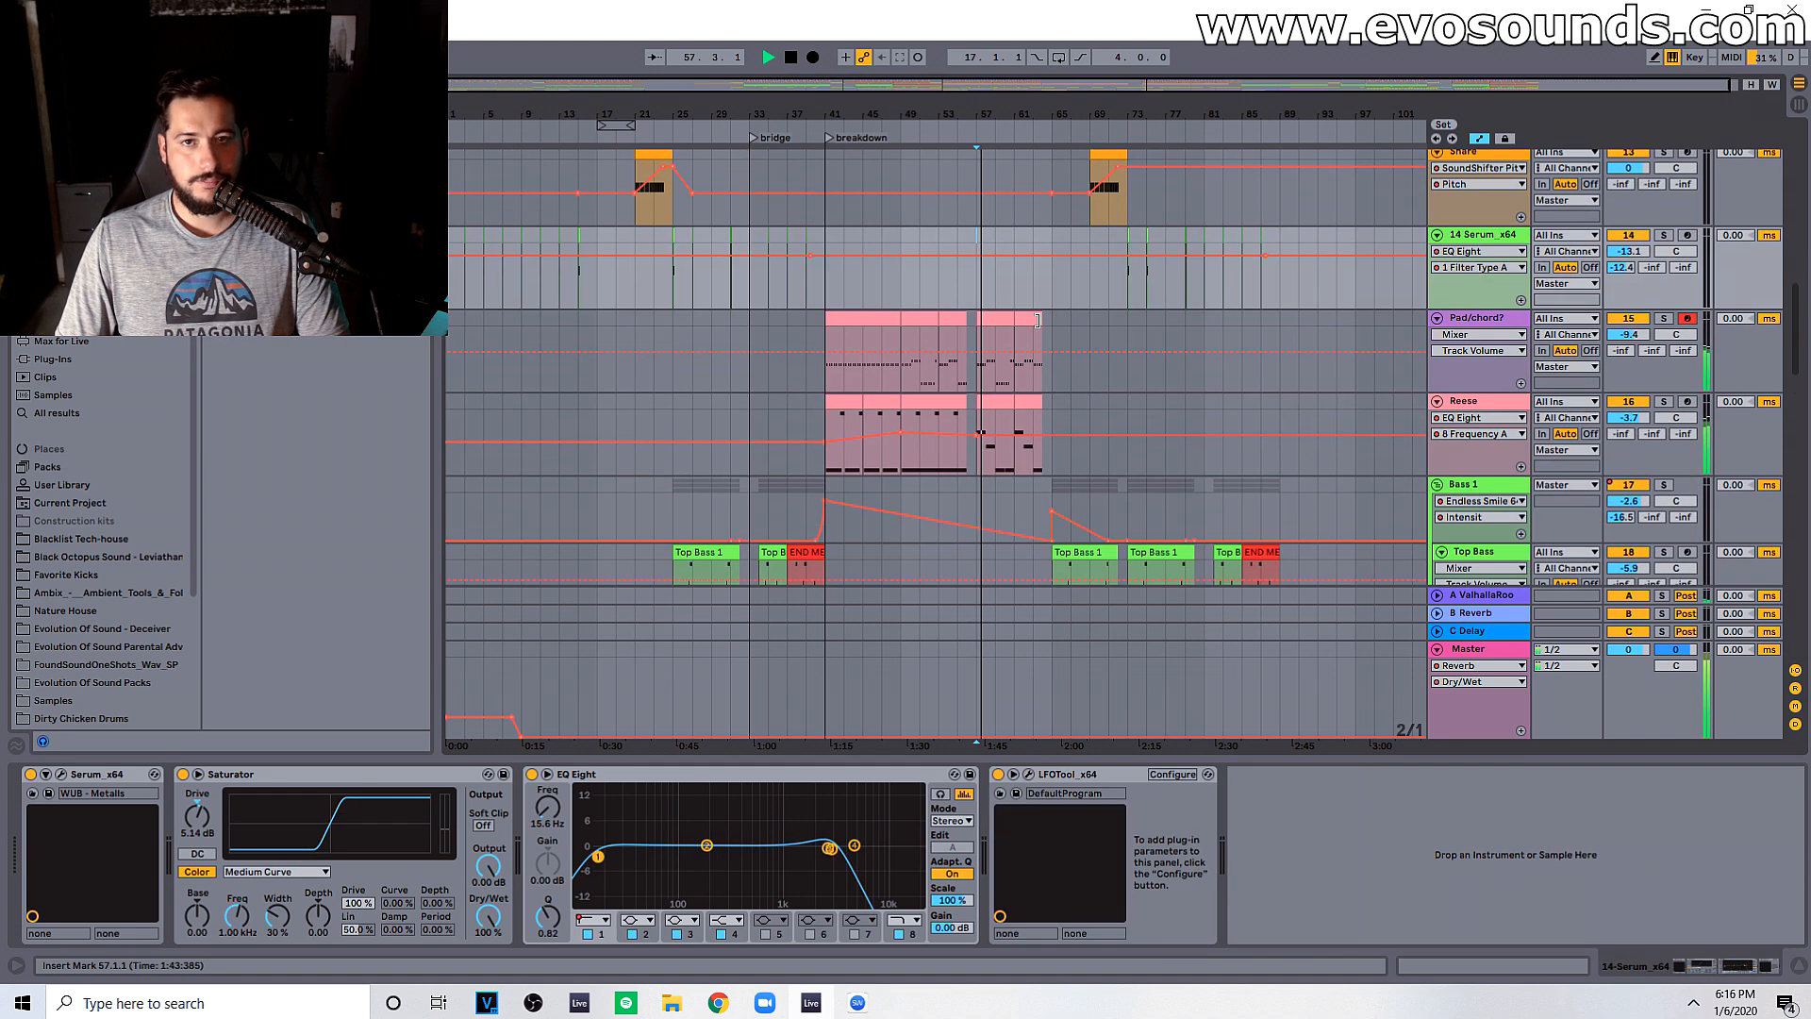
pyautogui.moveTo(1237, 86); pyautogui.dragTo(1168, 178)
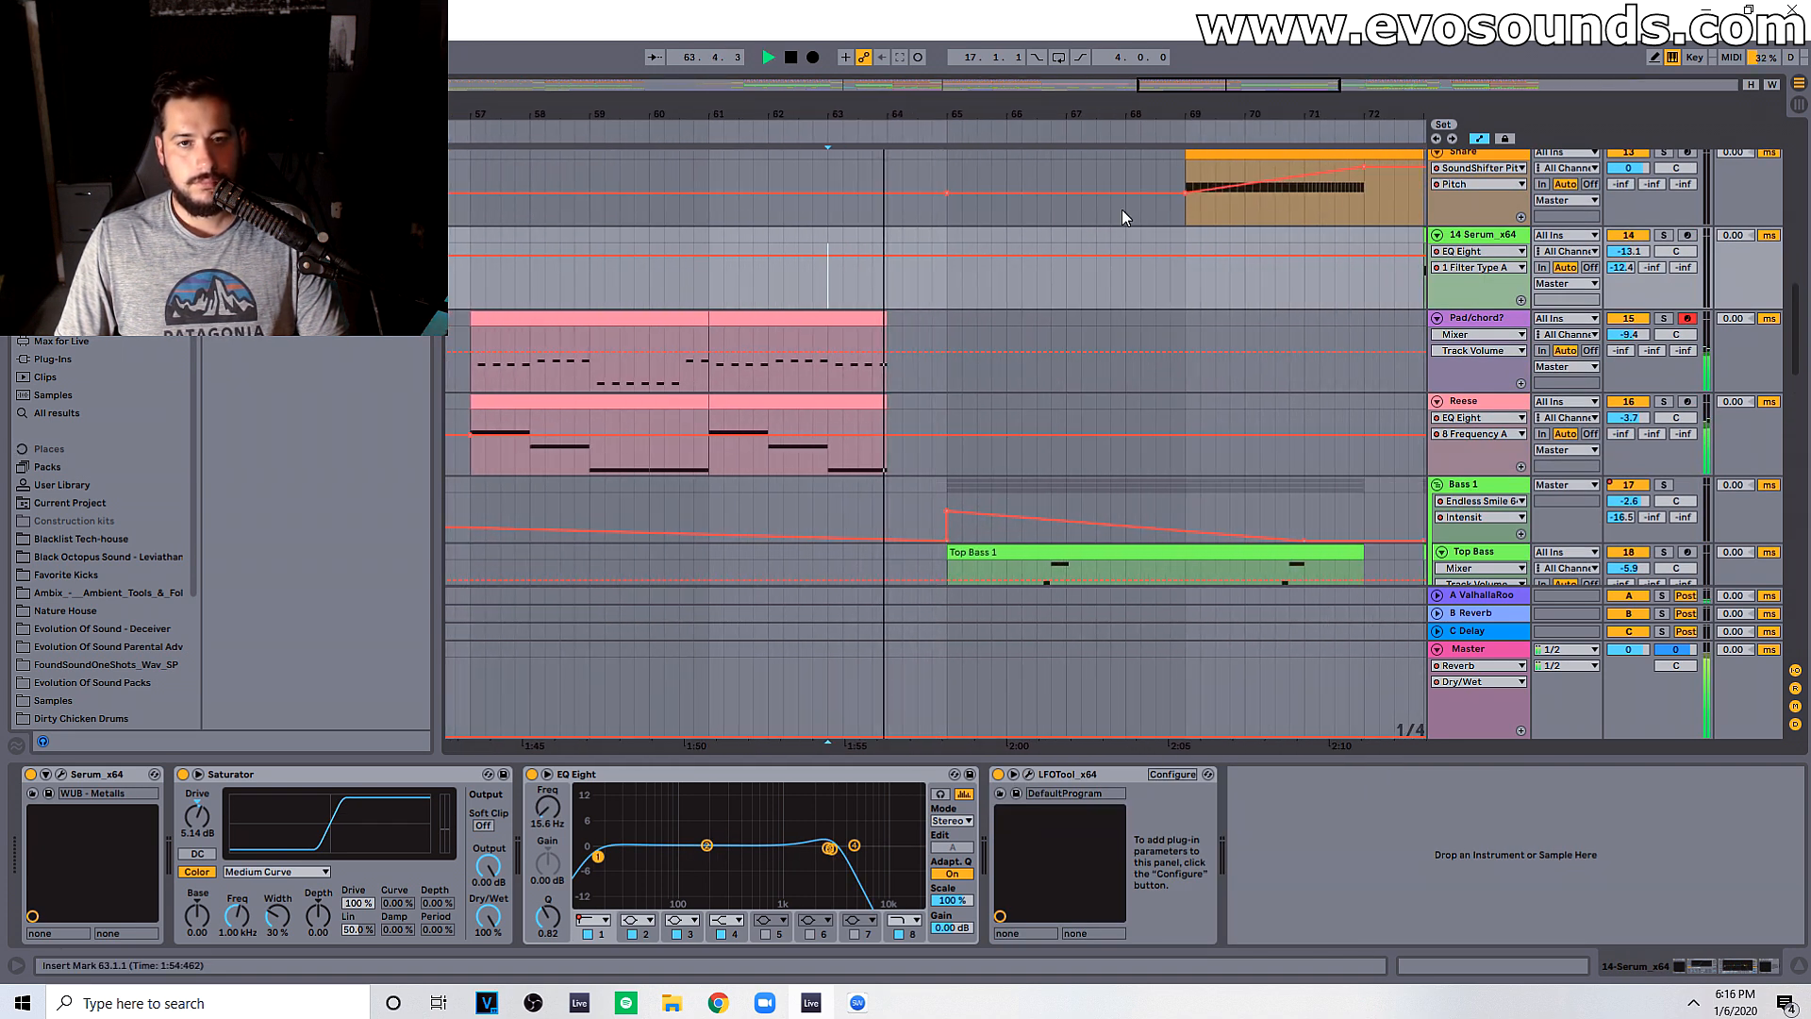
pyautogui.scroll(2, 1009, 321)
pyautogui.scroll(6, 1009, 614)
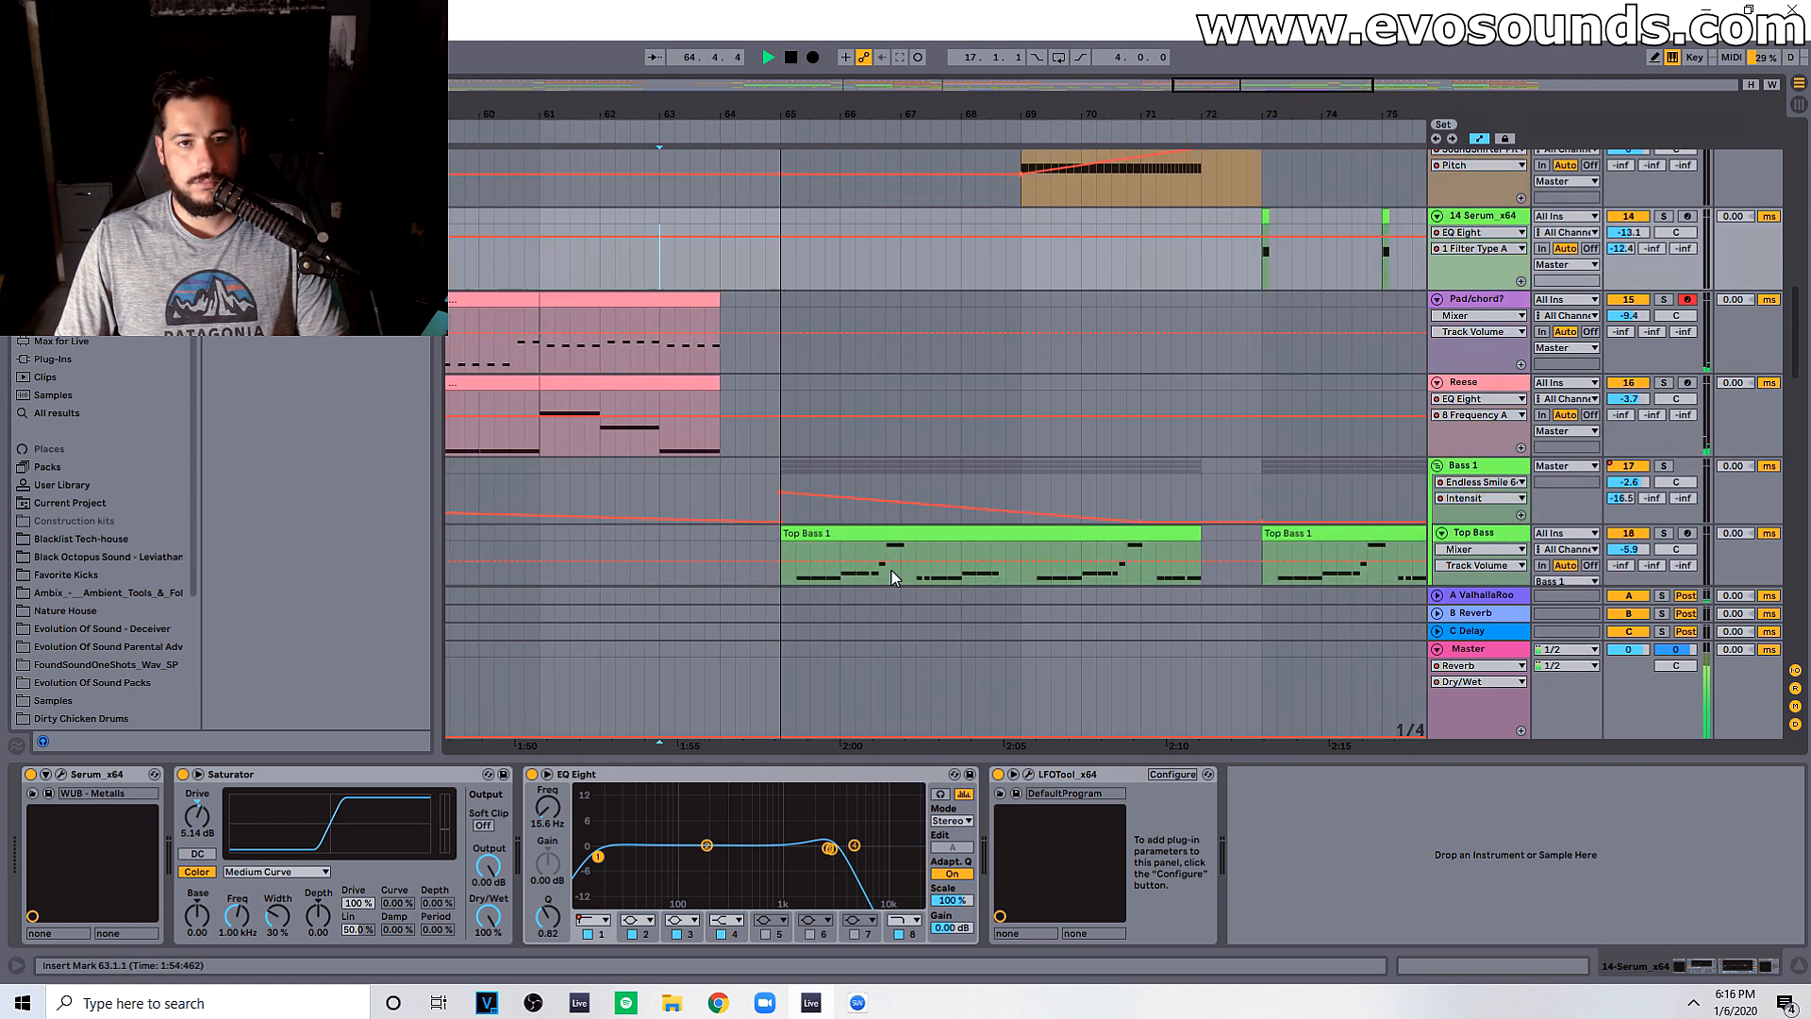
pyautogui.scroll(5, 873, 561)
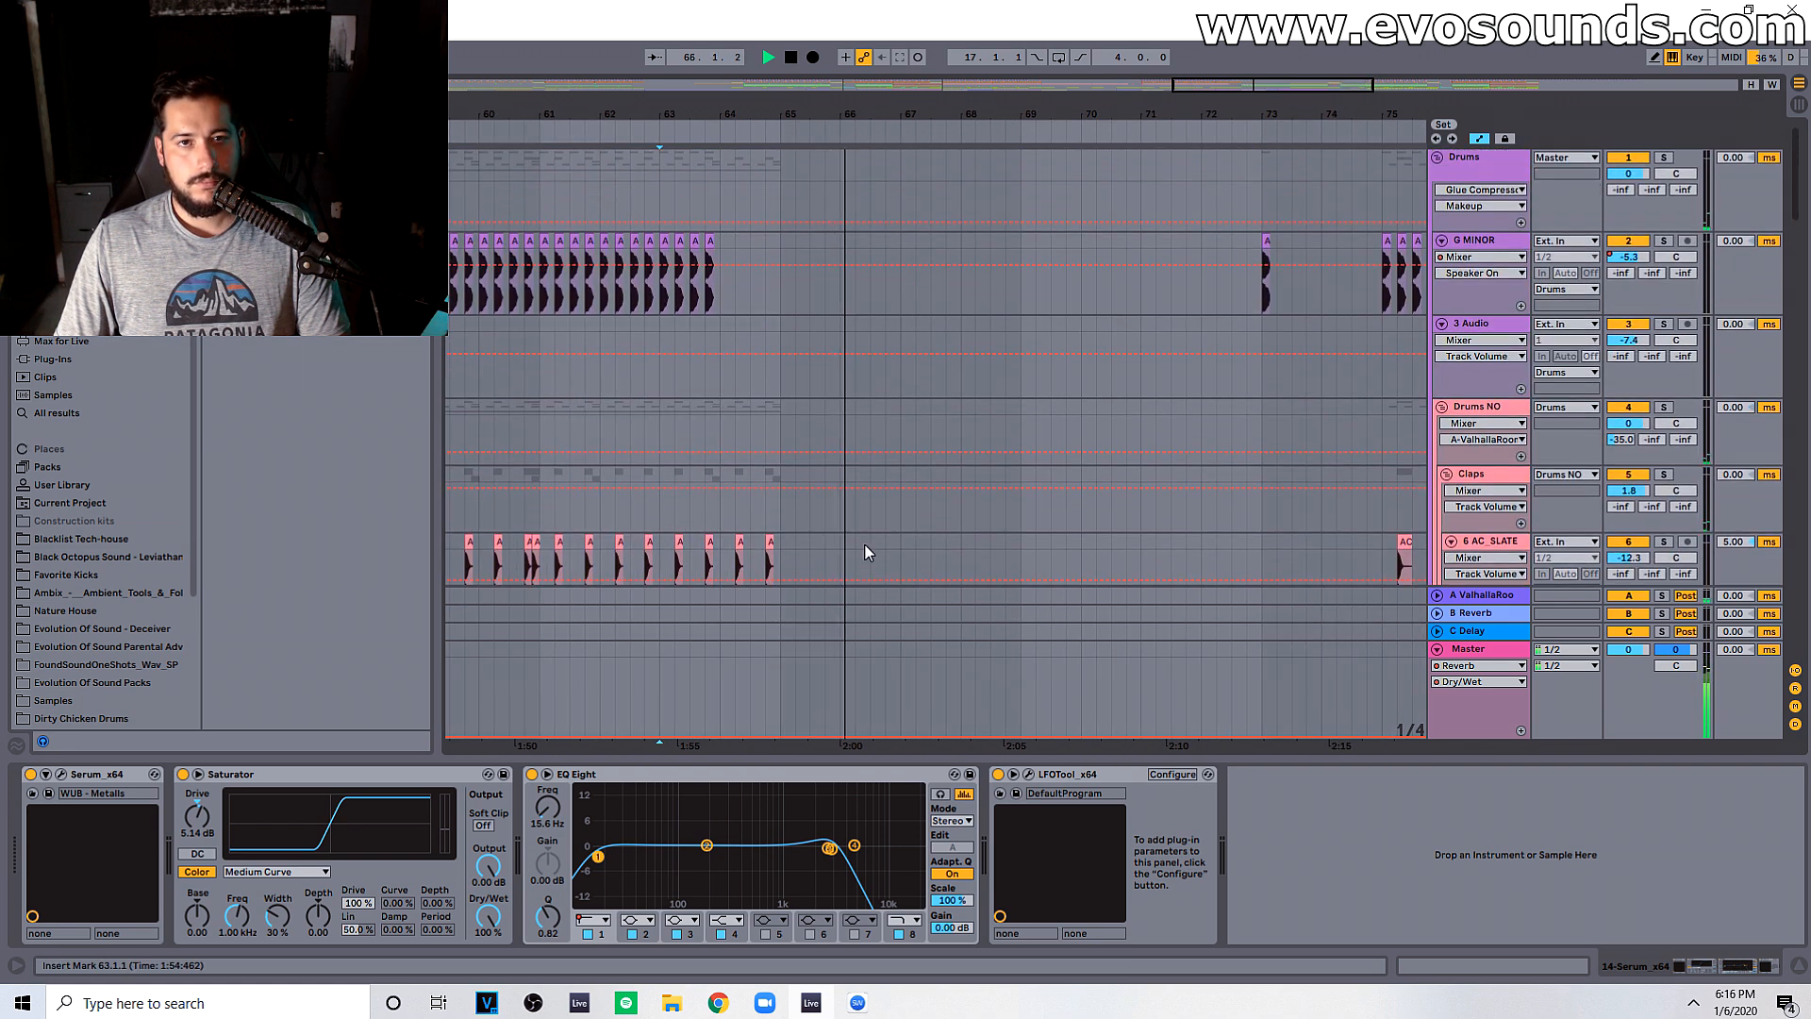
# Step: Copy bars 65 to 73 across all tracks to bar 17
pyautogui.moveTo(785, 172); pyautogui.dragTo(1258, 766)
pyautogui.moveTo(929, 115); pyautogui.dragTo(1353, 34)
pyautogui.press('space')
pyautogui.scroll(1, 681, 181)
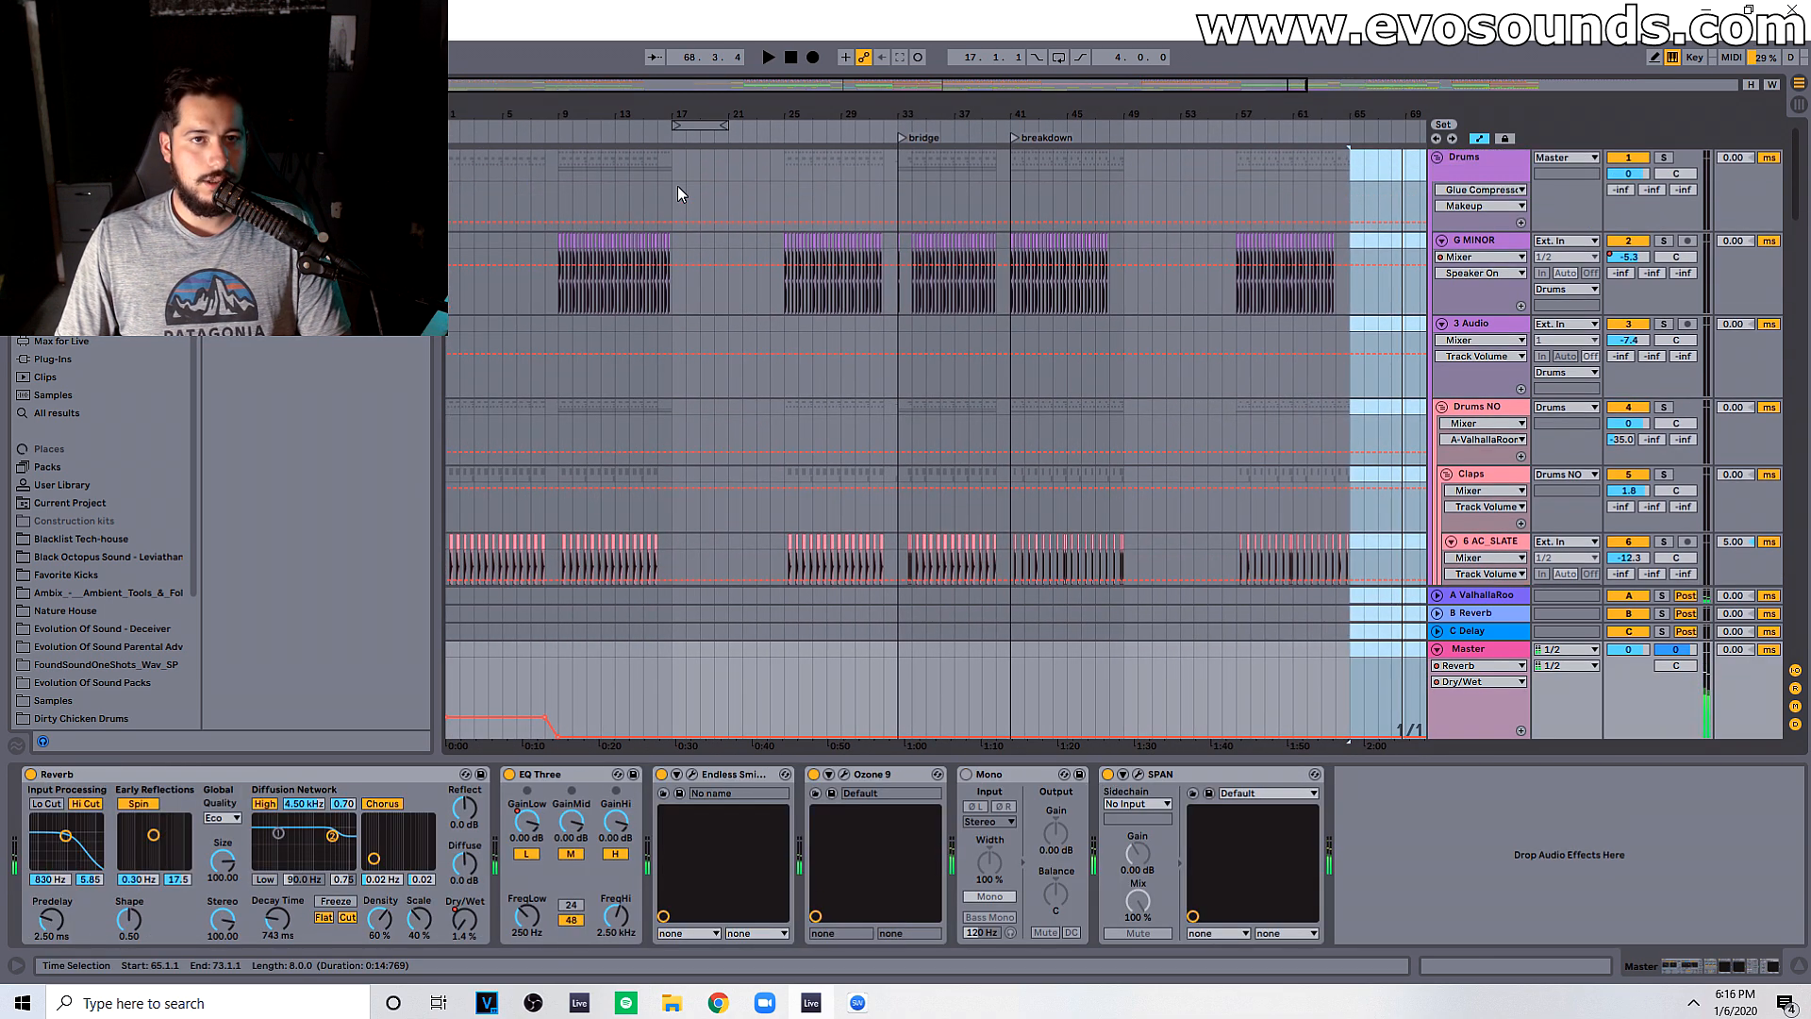
pyautogui.click(675, 164)
pyautogui.hotkey('ctrl', 'v')
# Step: Play the new section from bar 17 and again from bar 16, checking the tracks around the transition
pyautogui.press('space')
pyautogui.scroll(-5, 671, 472)
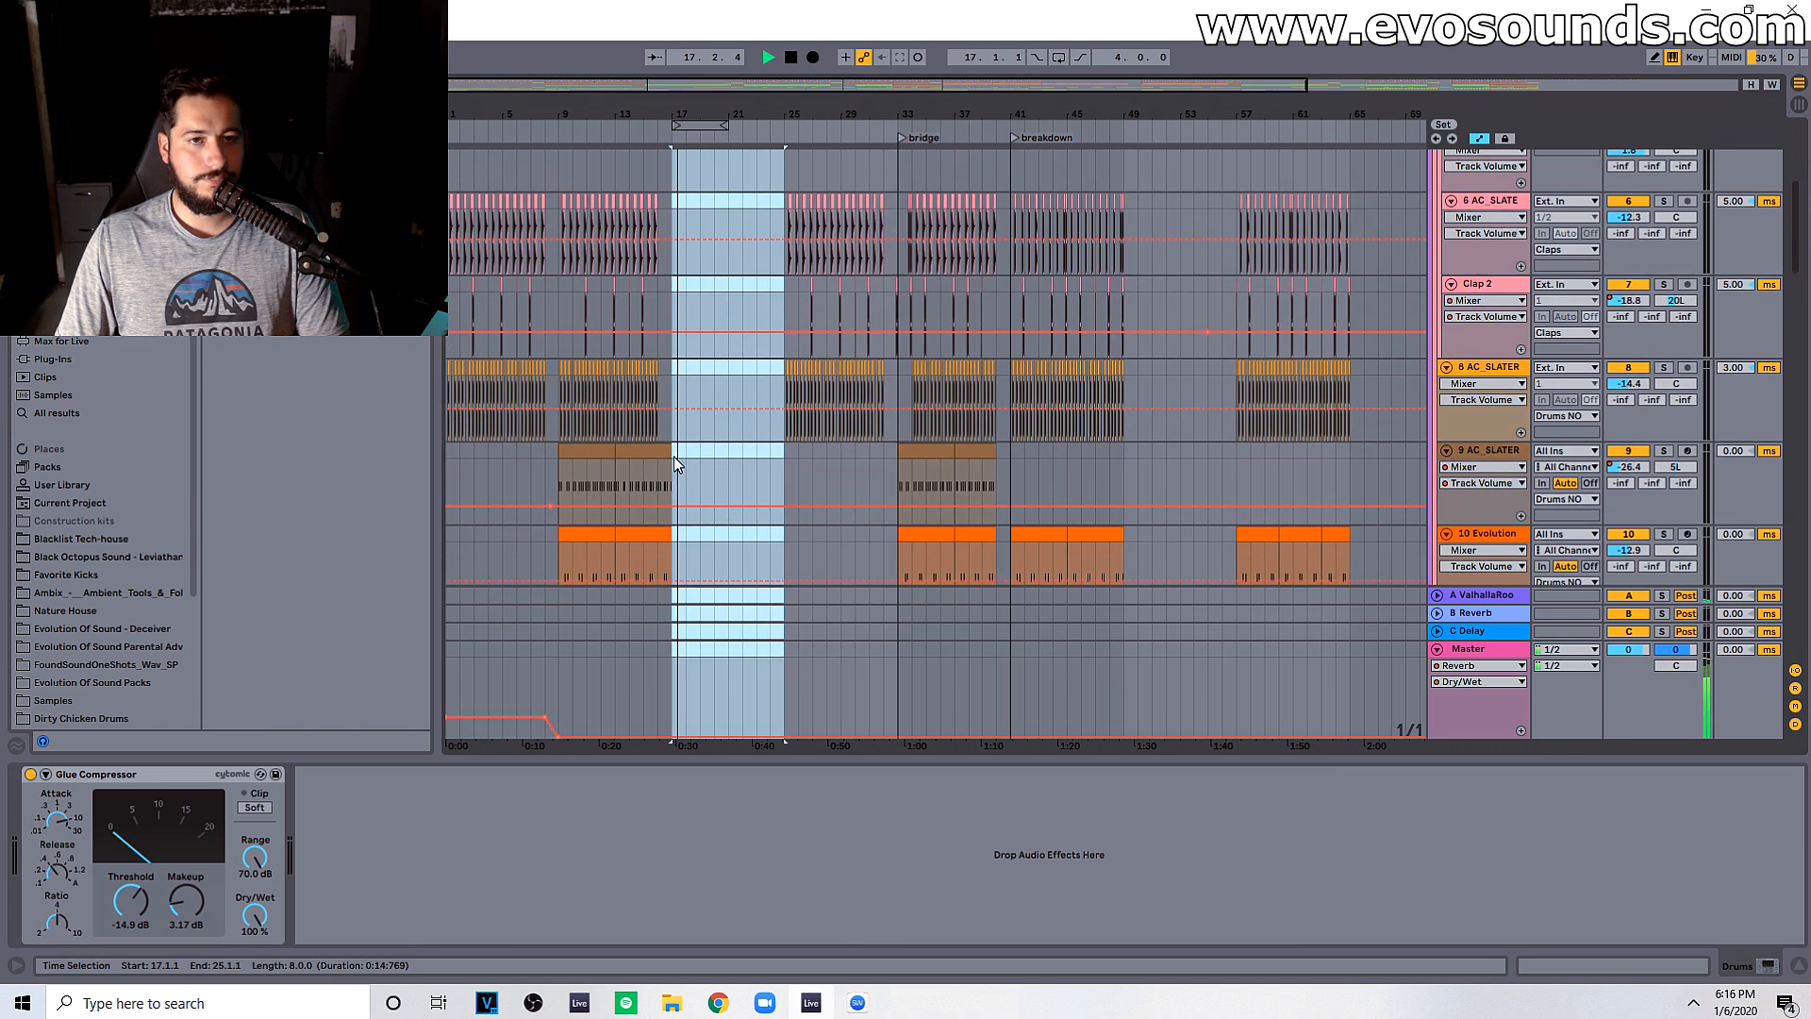
pyautogui.click(664, 418)
pyautogui.press('space')
pyautogui.press('space')
pyautogui.scroll(-10, 664, 417)
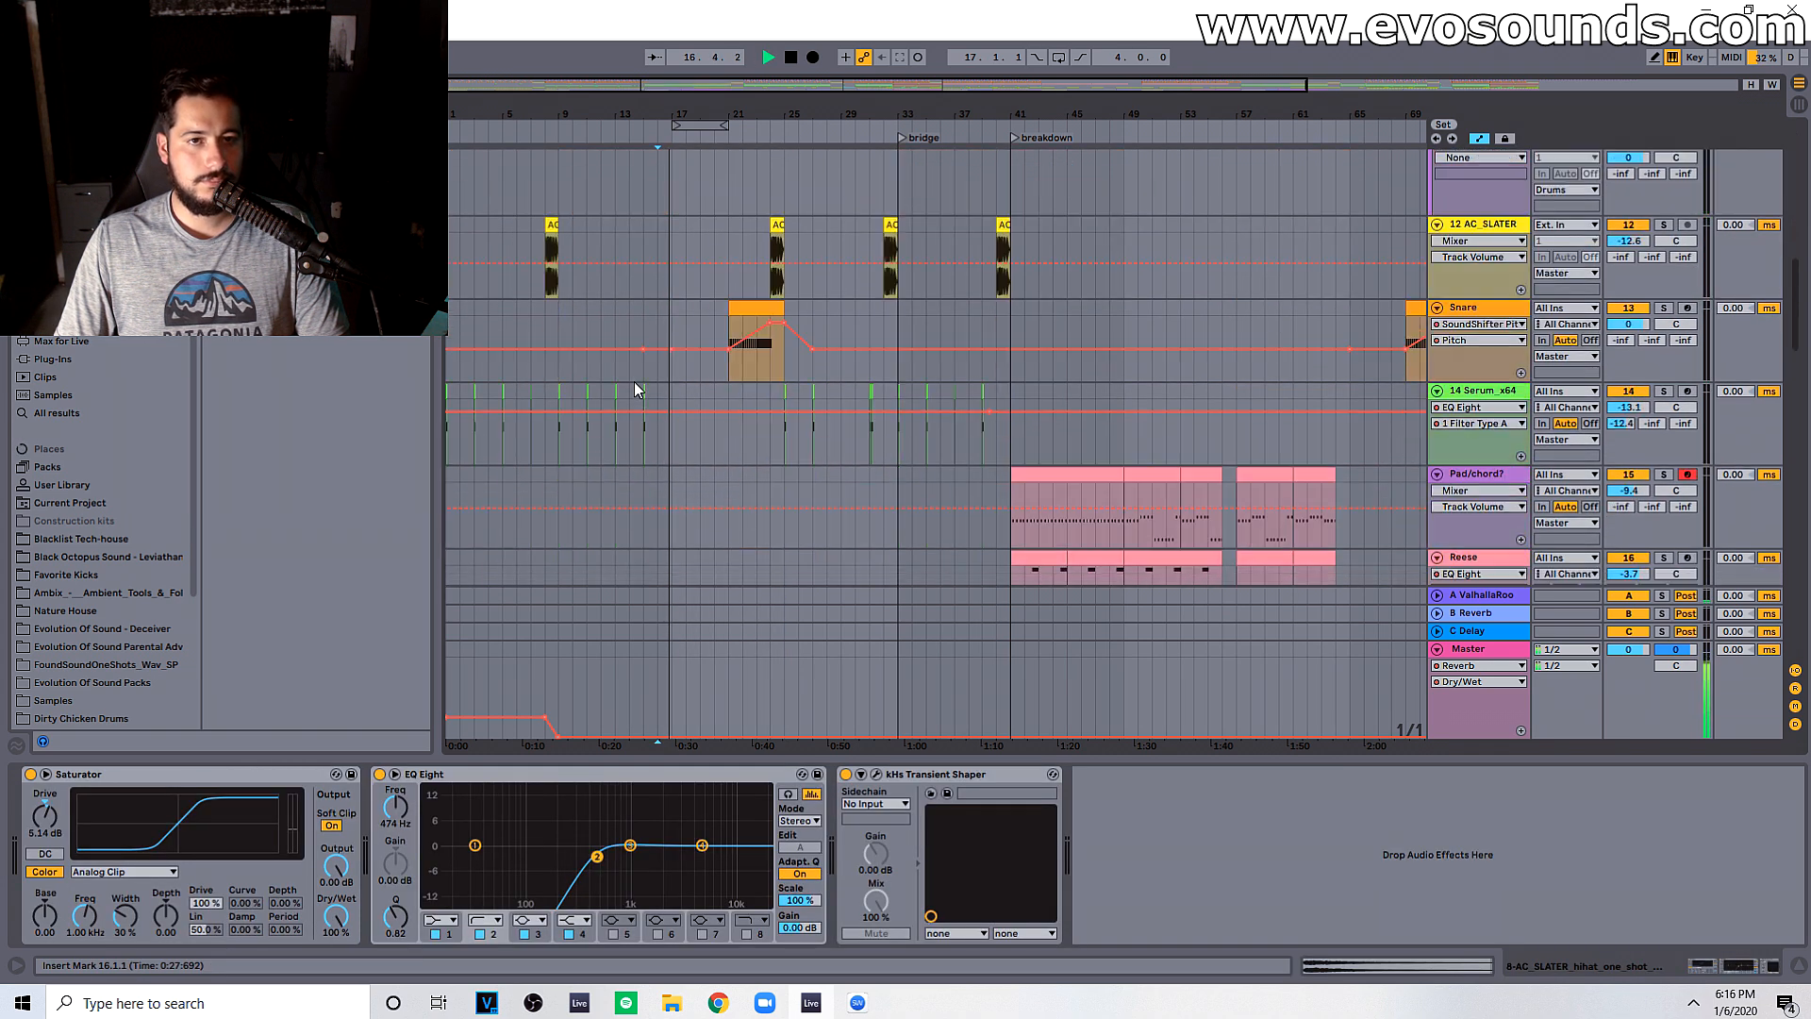
pyautogui.scroll(-8, 634, 381)
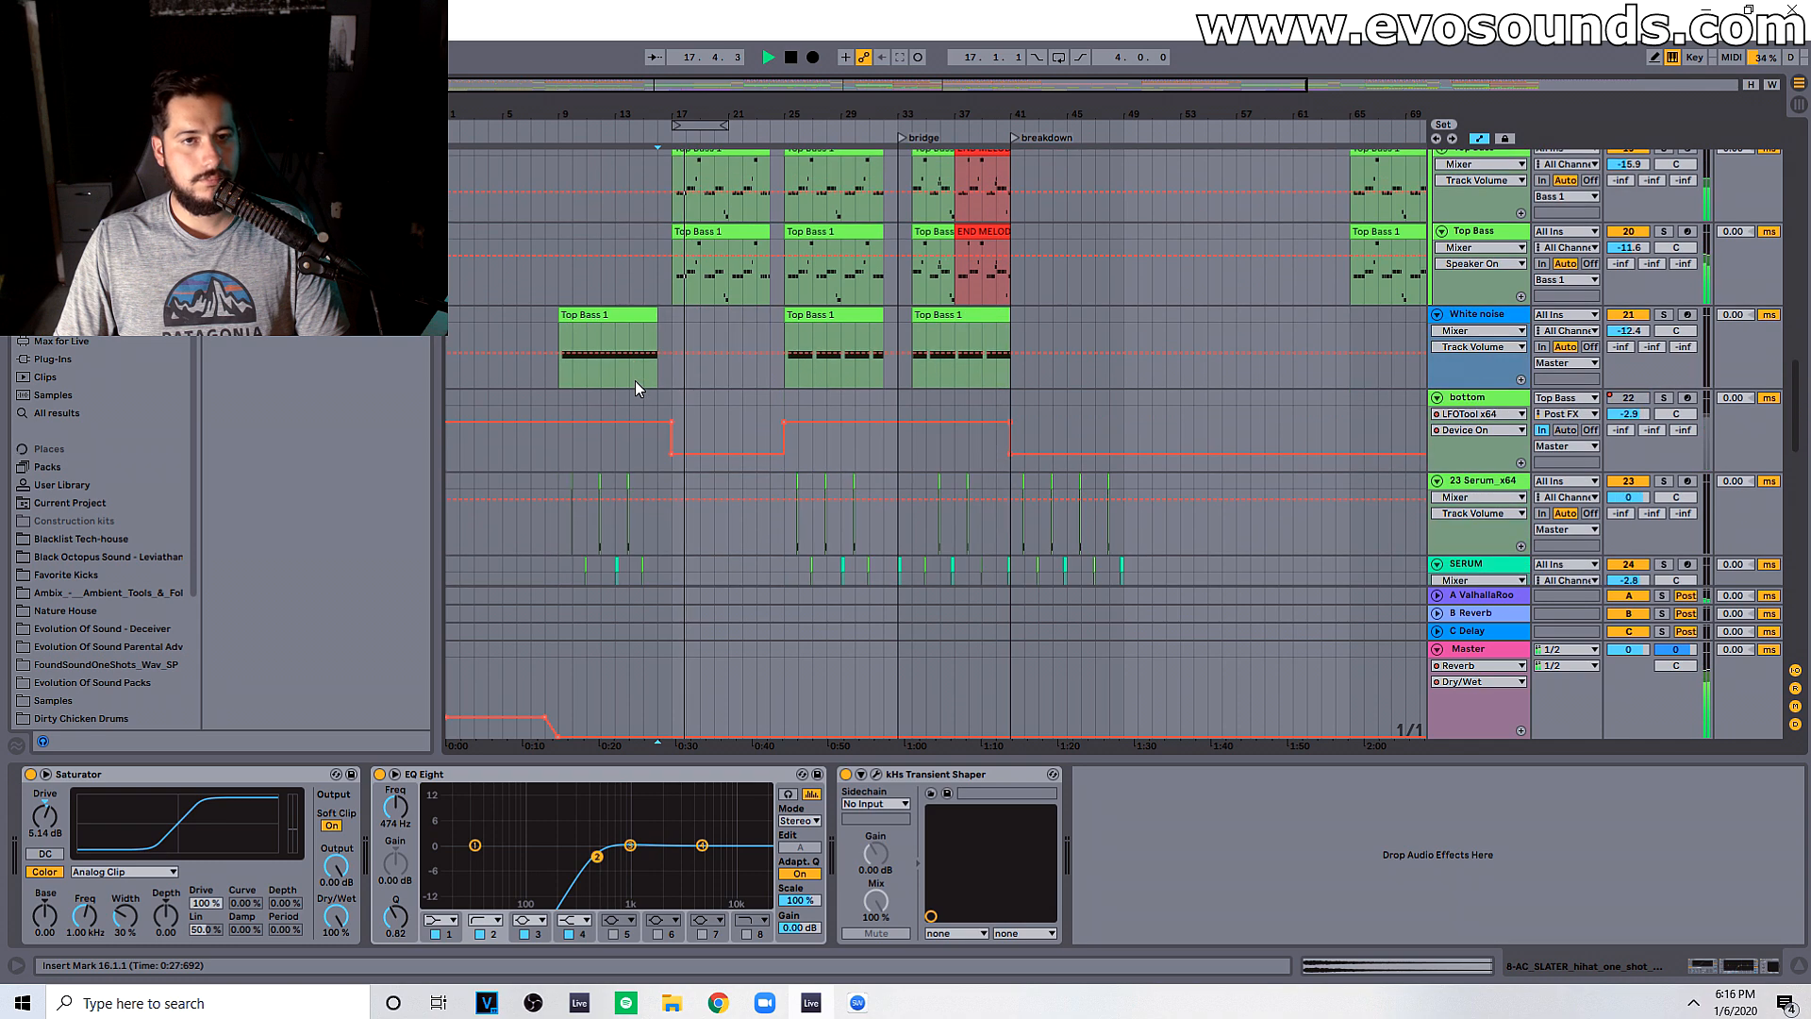
# Step: Examine the bass, snare build and vocal tracks during playback from bar 17 to the drop at bar 25
pyautogui.moveTo(677, 92); pyautogui.dragTo(722, 184)
pyautogui.scroll(8, 811, 430)
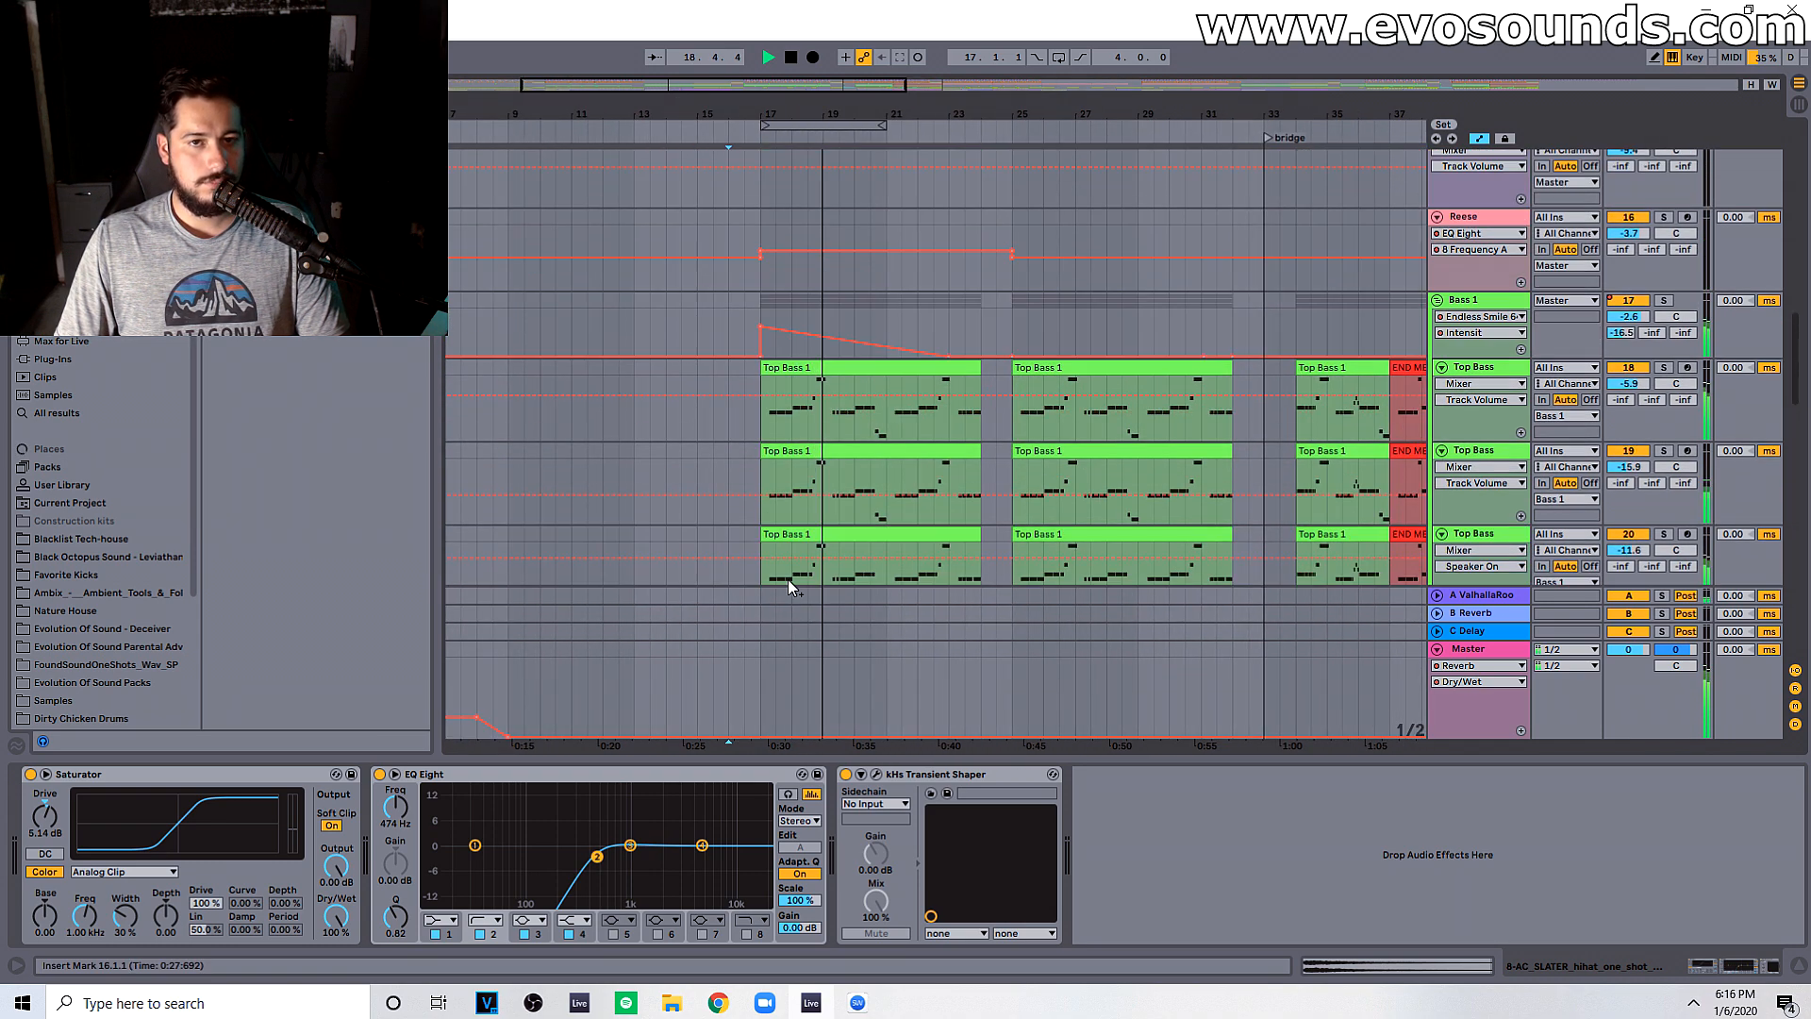
pyautogui.scroll(-5, 793, 571)
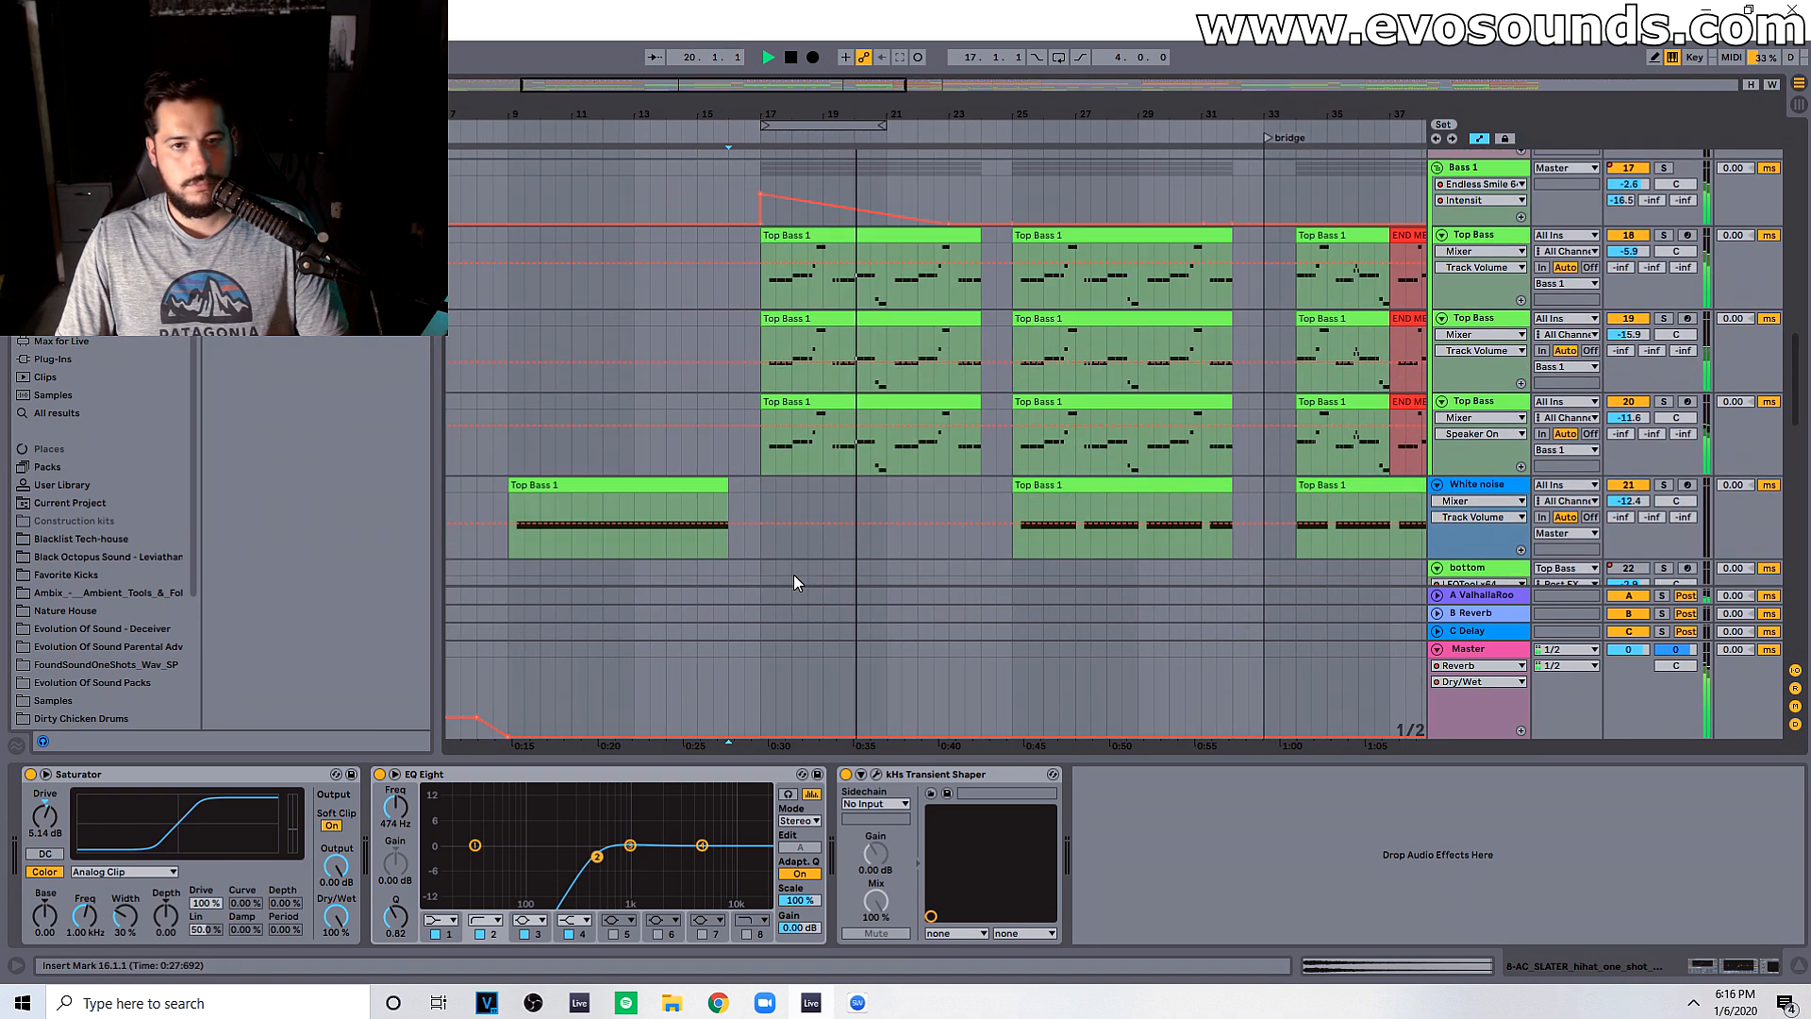
pyautogui.scroll(8, 798, 578)
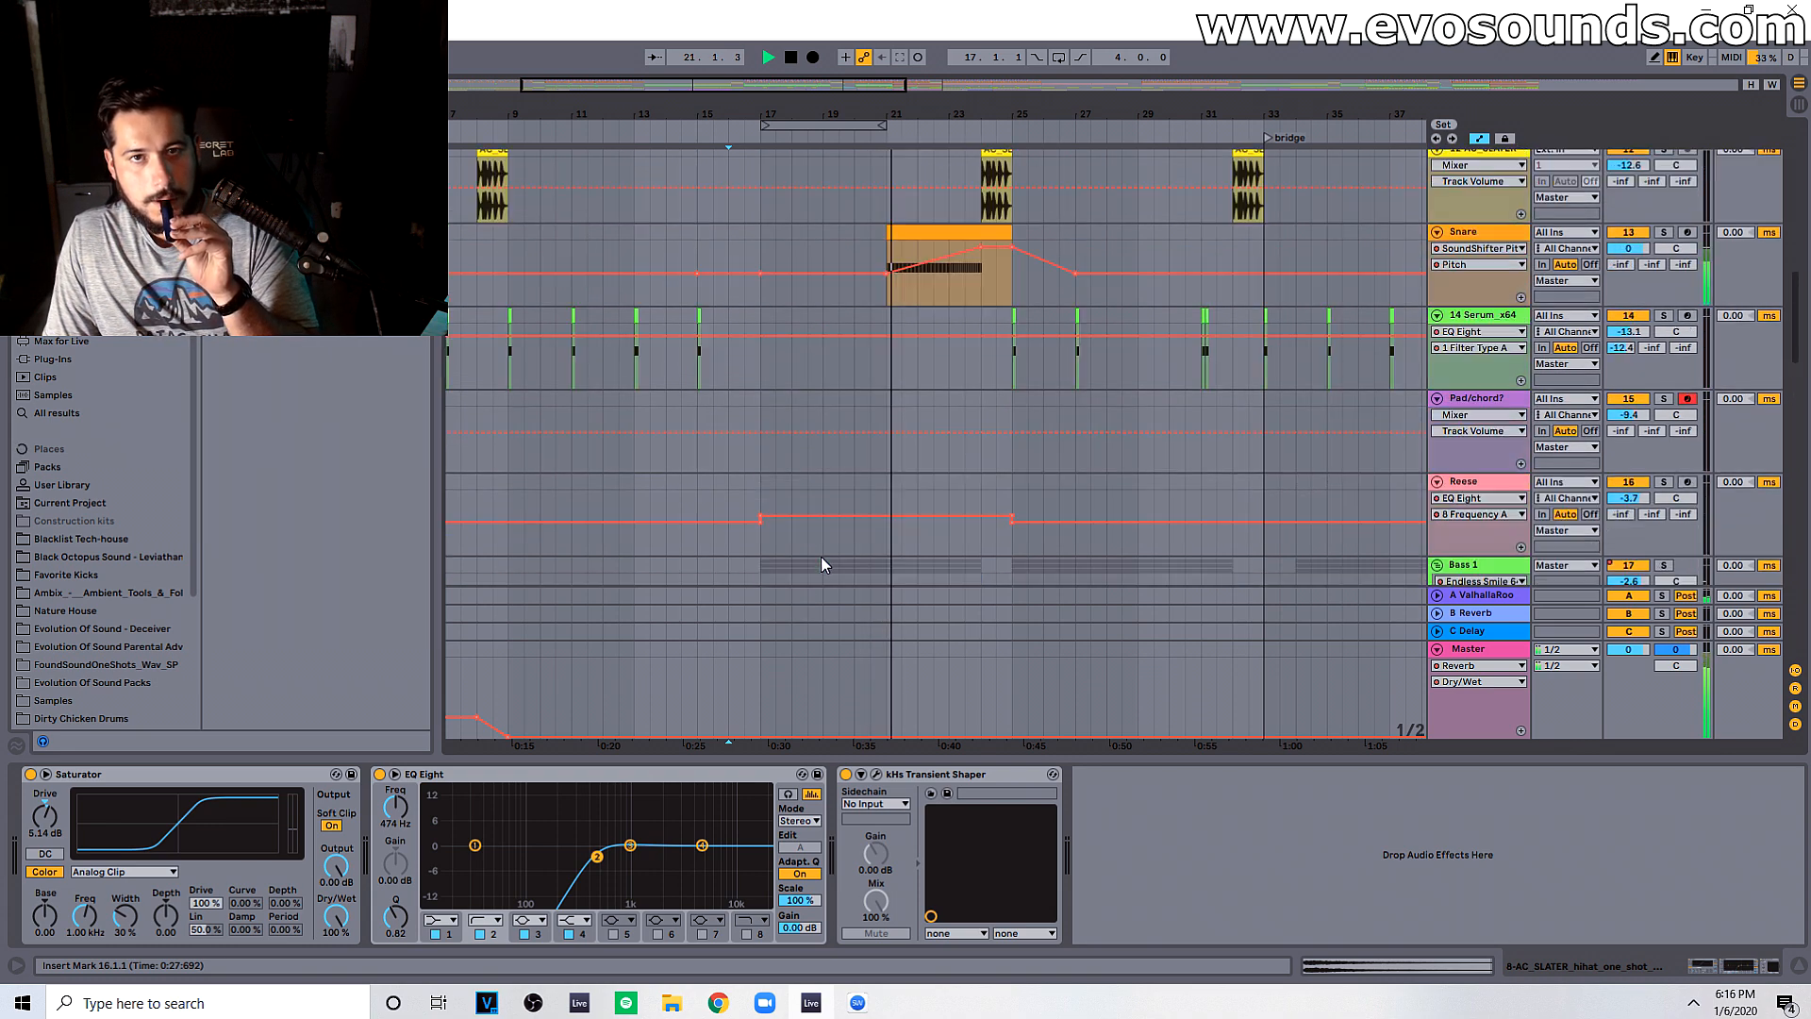
pyautogui.scroll(5, 1050, 445)
pyautogui.scroll(-8, 1050, 446)
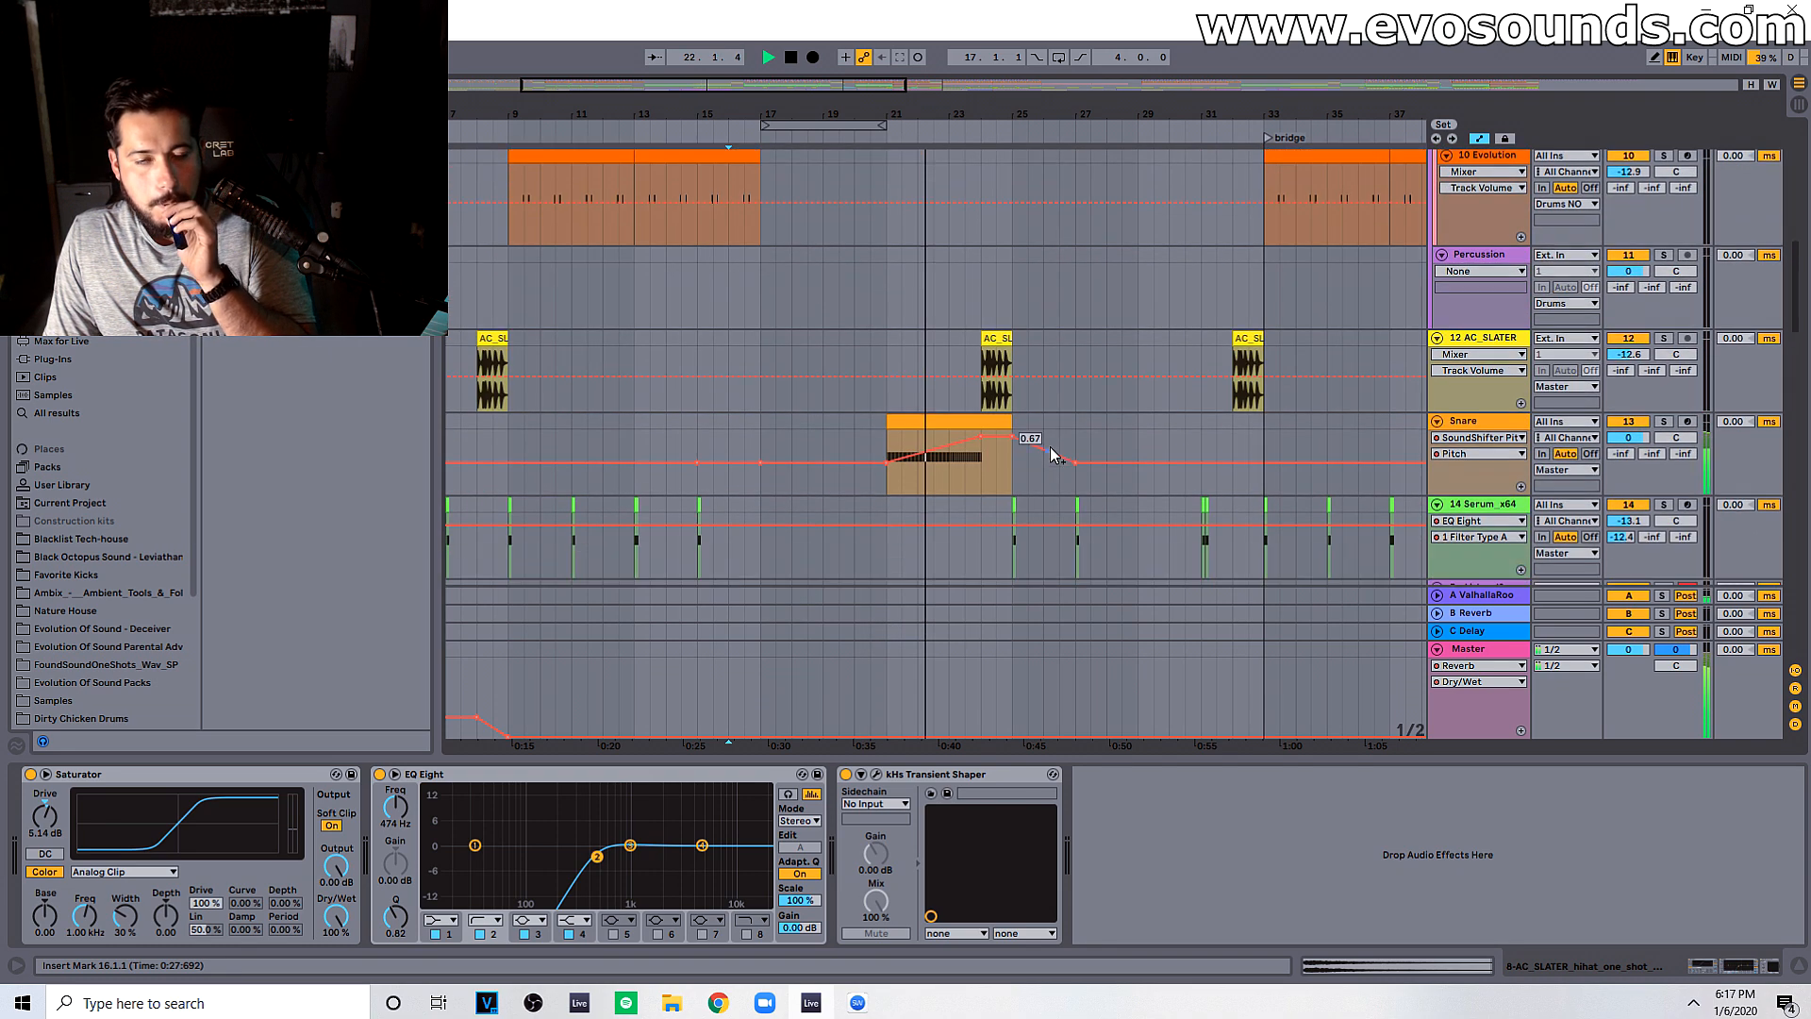
pyautogui.scroll(-12, 1050, 444)
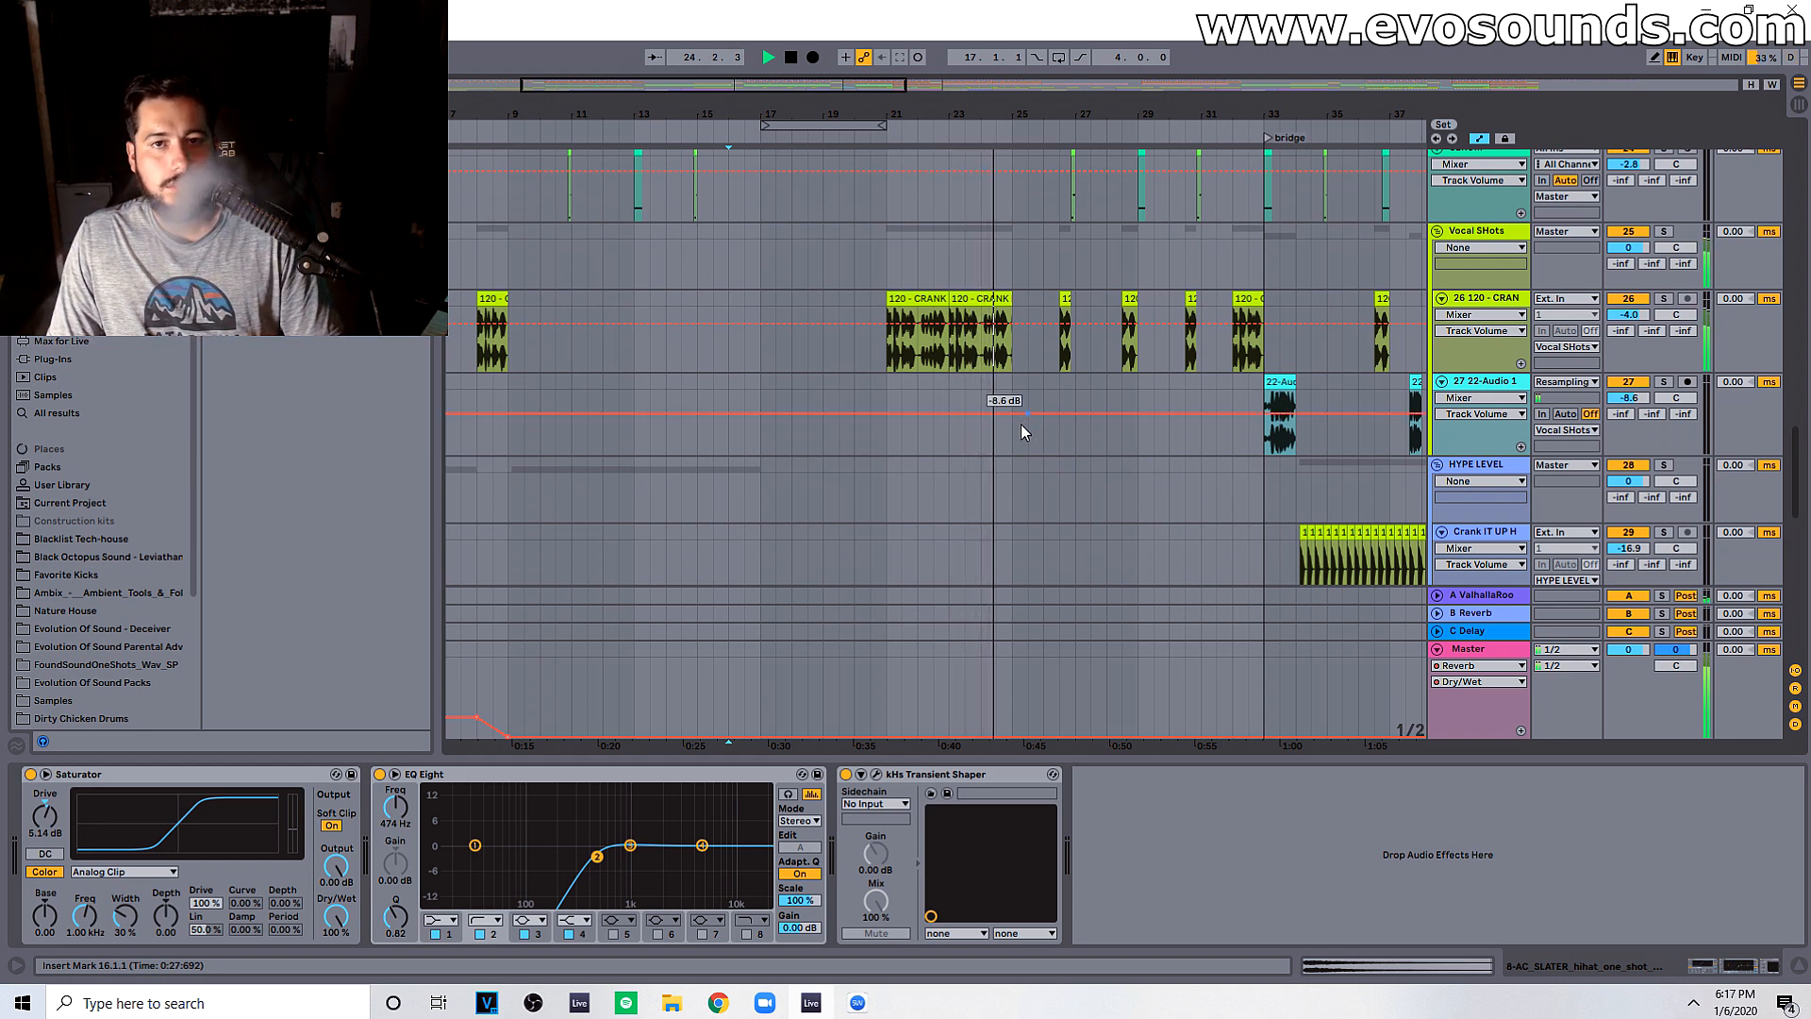
pyautogui.scroll(3, 1014, 436)
pyautogui.click(1009, 449)
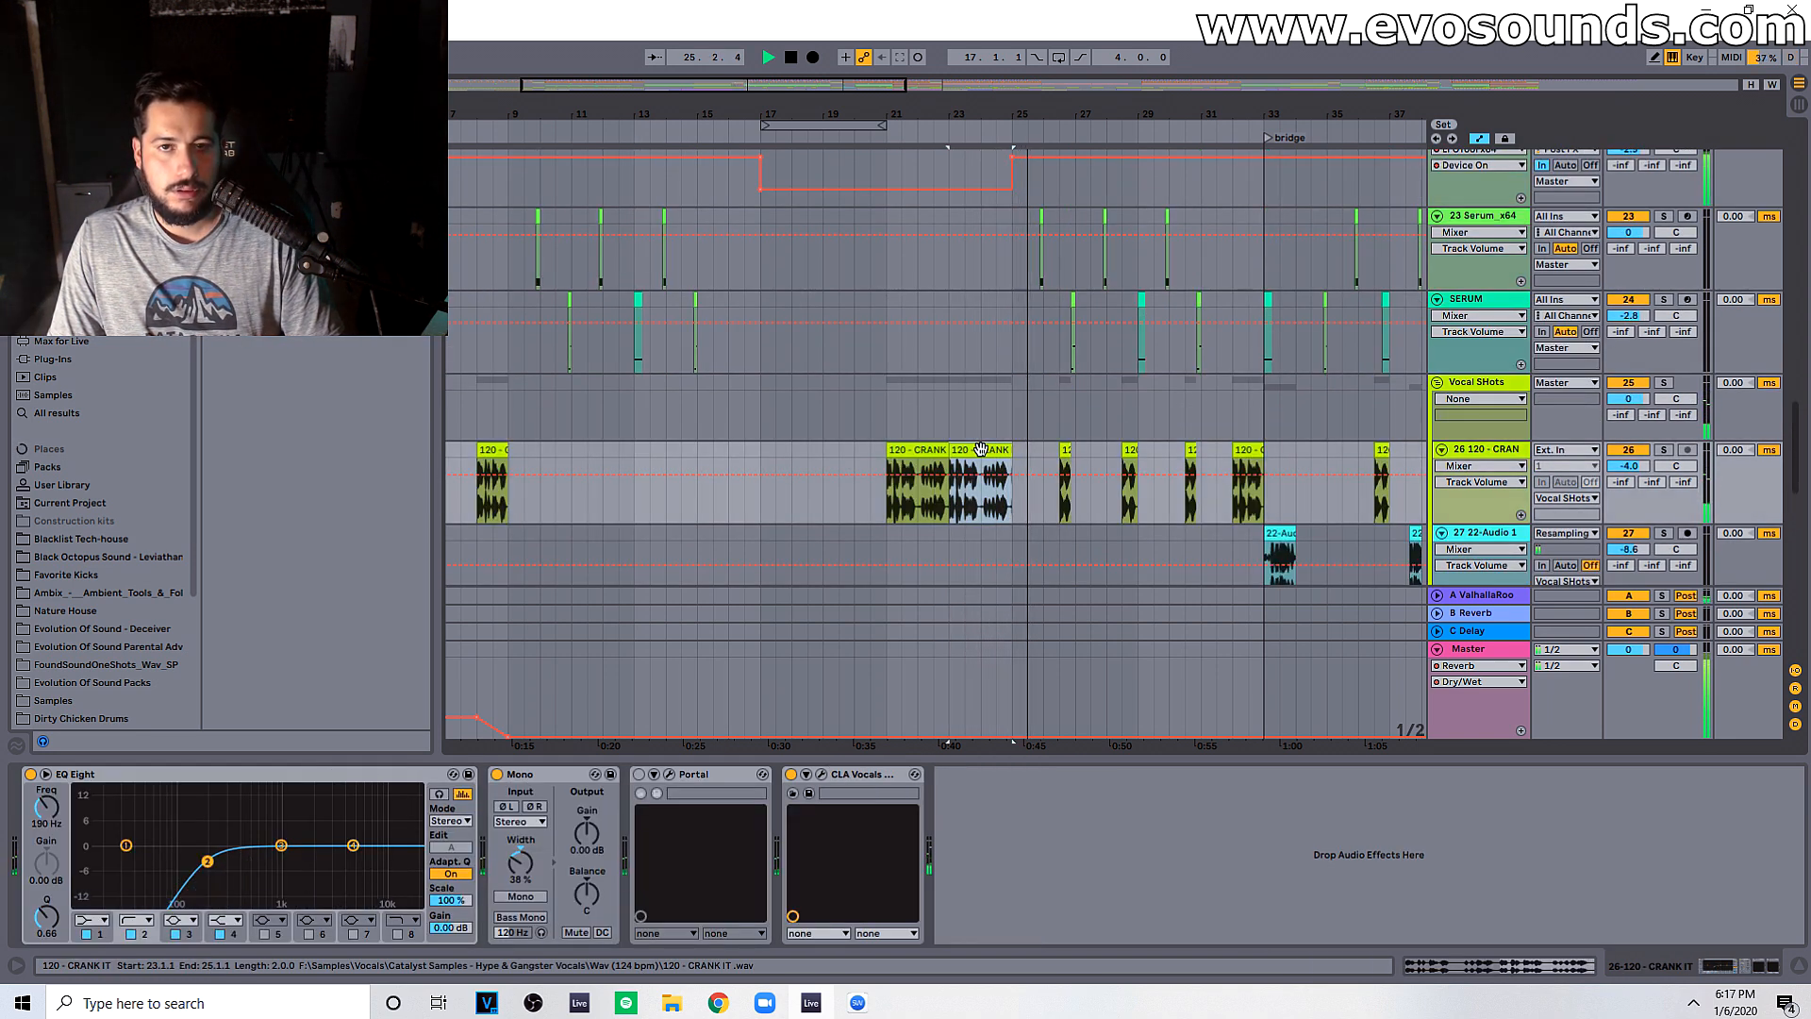
# Step: Check the snare build and drum tracks around bar 25, selecting the 8 AC_SLATER hi-hat clips after it
pyautogui.scroll(3, 995, 438)
pyautogui.scroll(15, 994, 434)
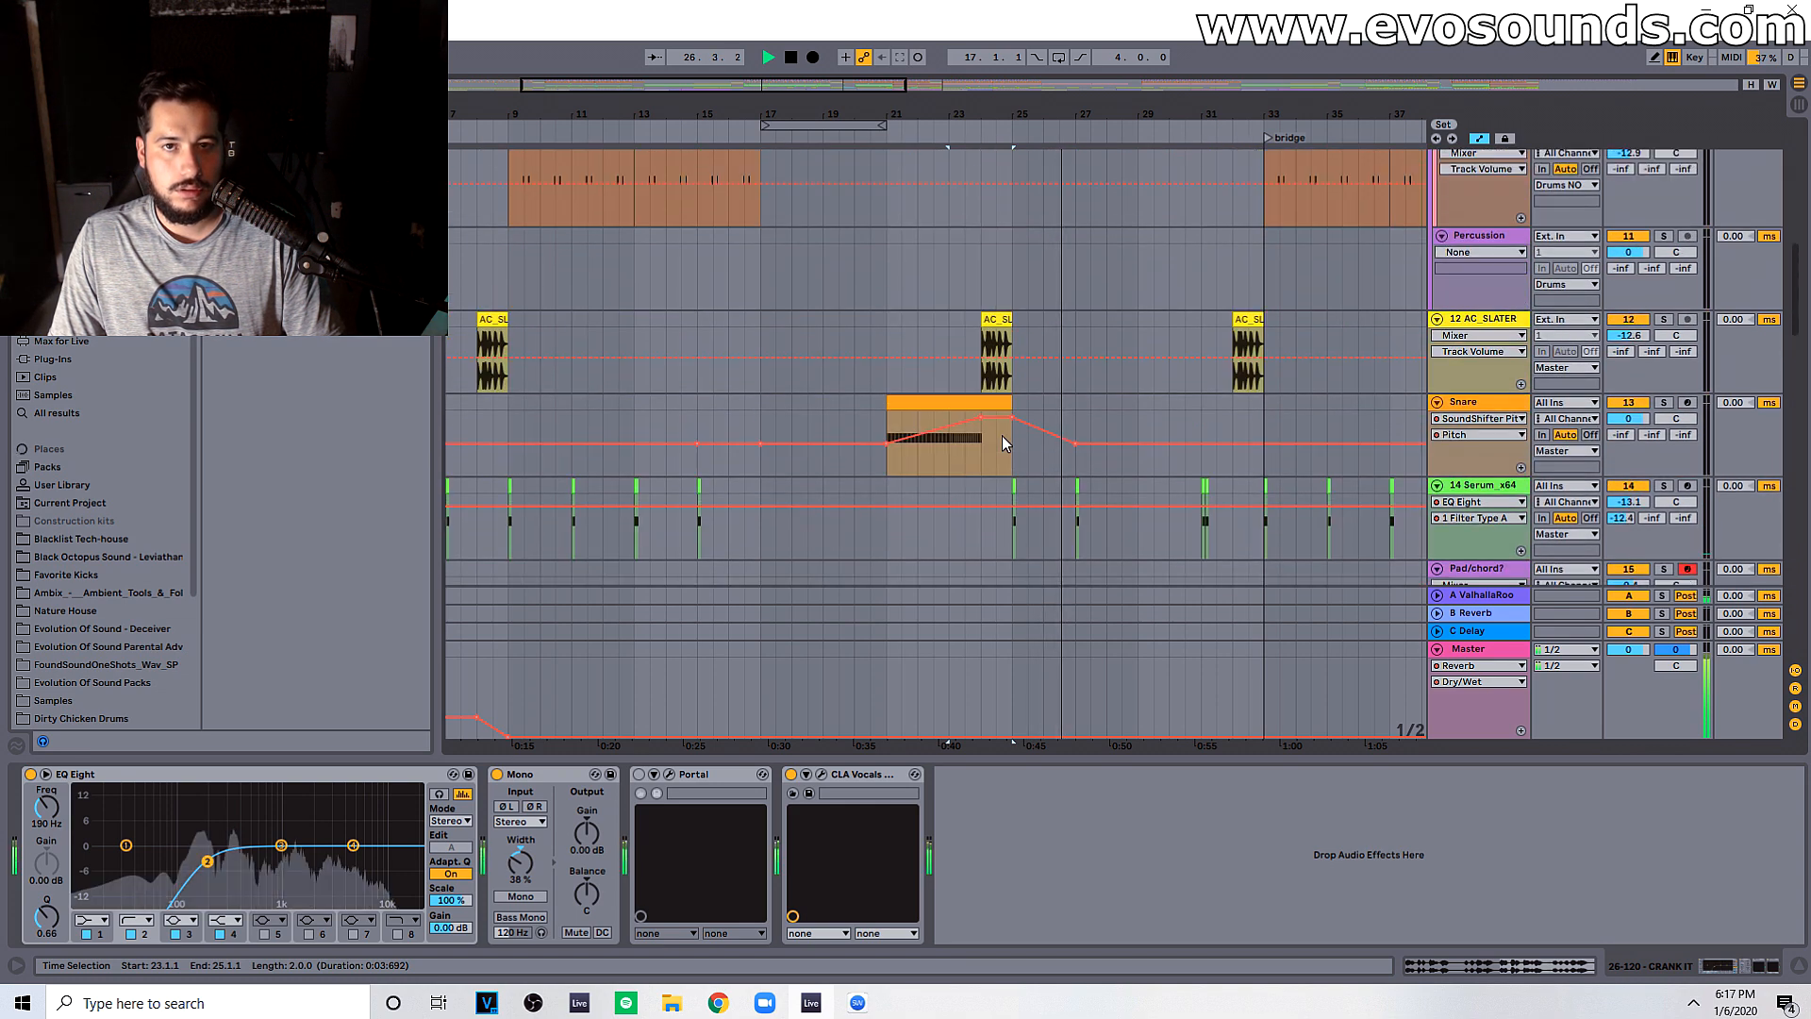
pyautogui.scroll(6, 1014, 440)
pyautogui.scroll(-3, 1041, 435)
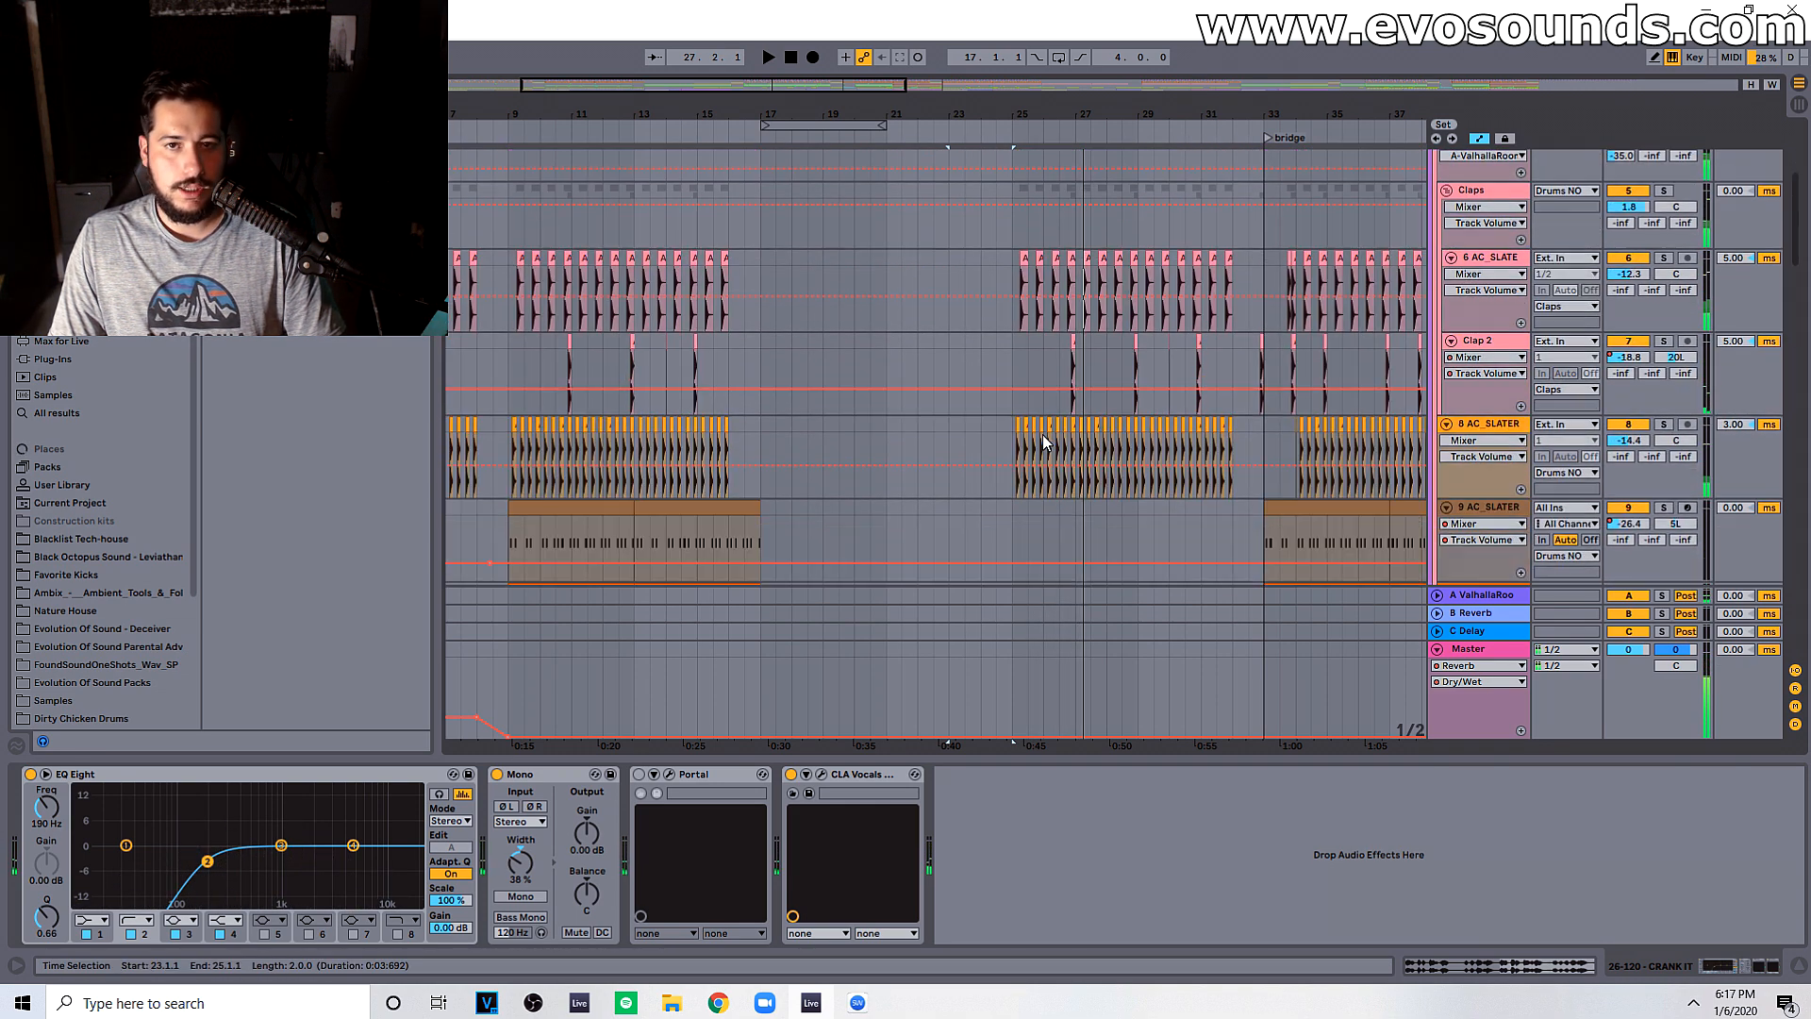
pyautogui.moveTo(1010, 434); pyautogui.dragTo(1232, 422)
pyautogui.moveTo(860, 105); pyautogui.dragTo(1047, 106)
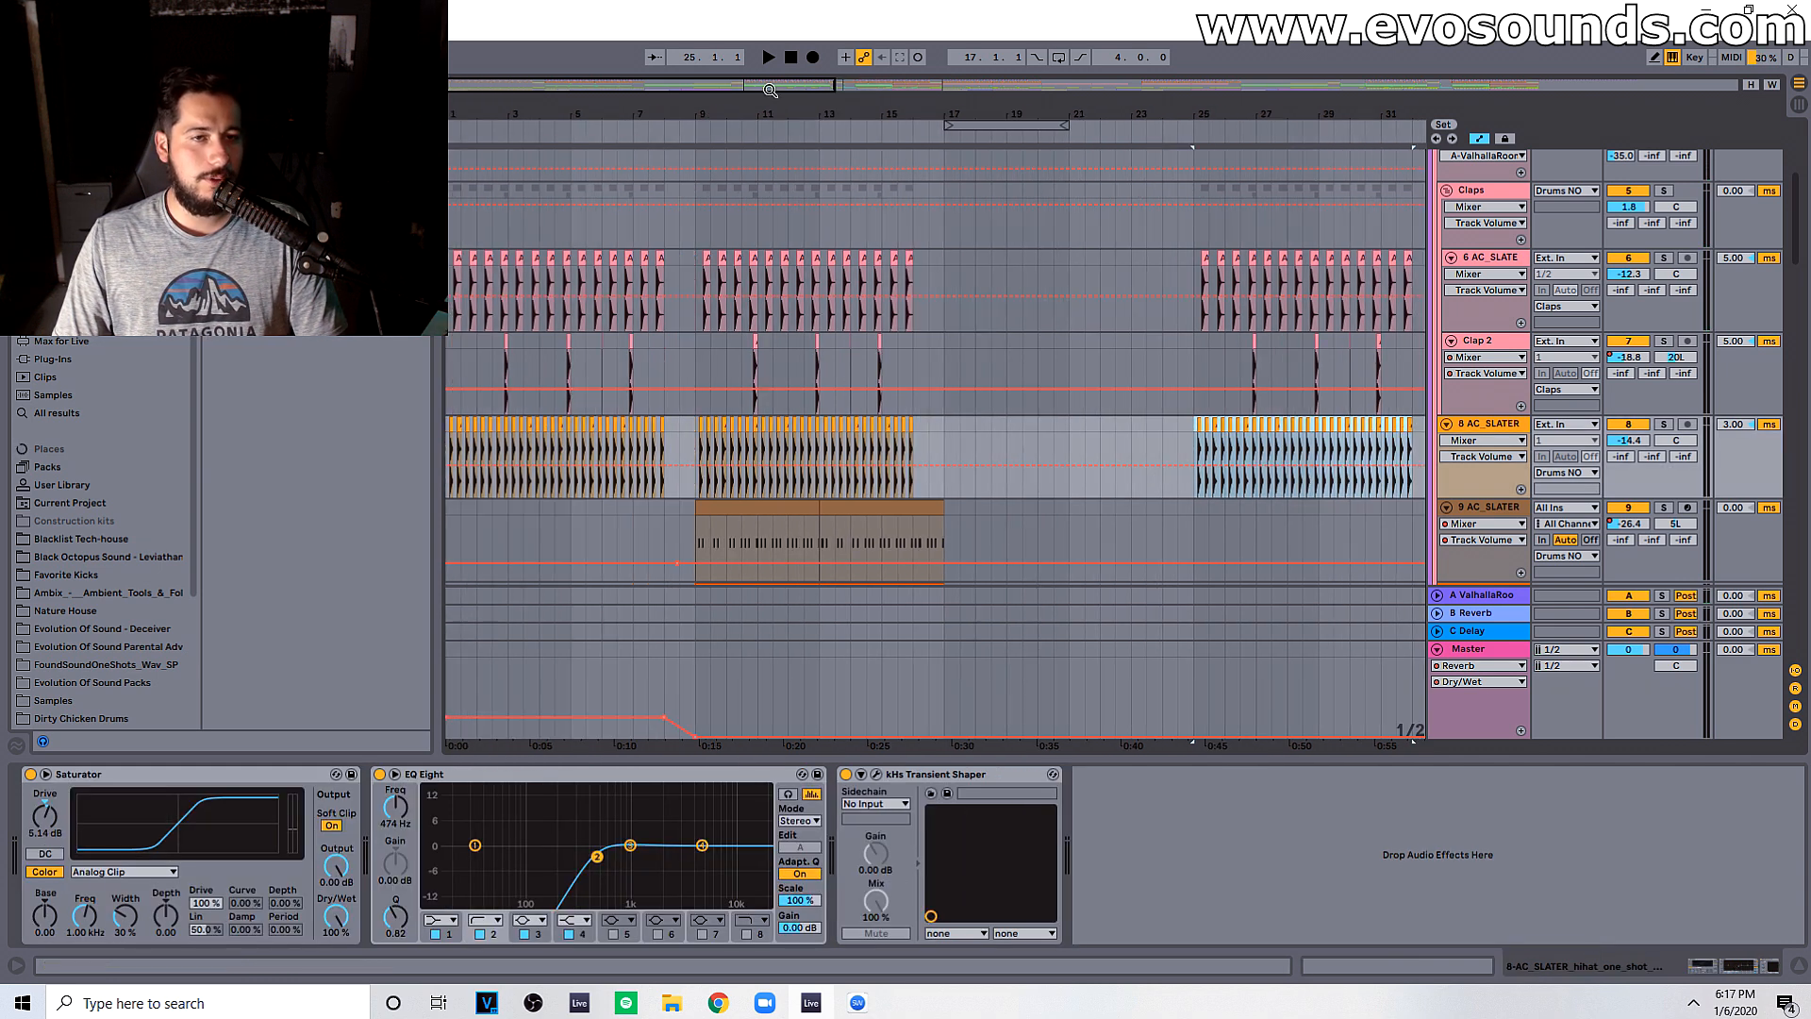
# Step: Lower the 14 Serum_x64 track's EQ Eight 4 Frequency A automation to 399 Hz and play it from bar 1
pyautogui.click(451, 230)
pyautogui.press('space')
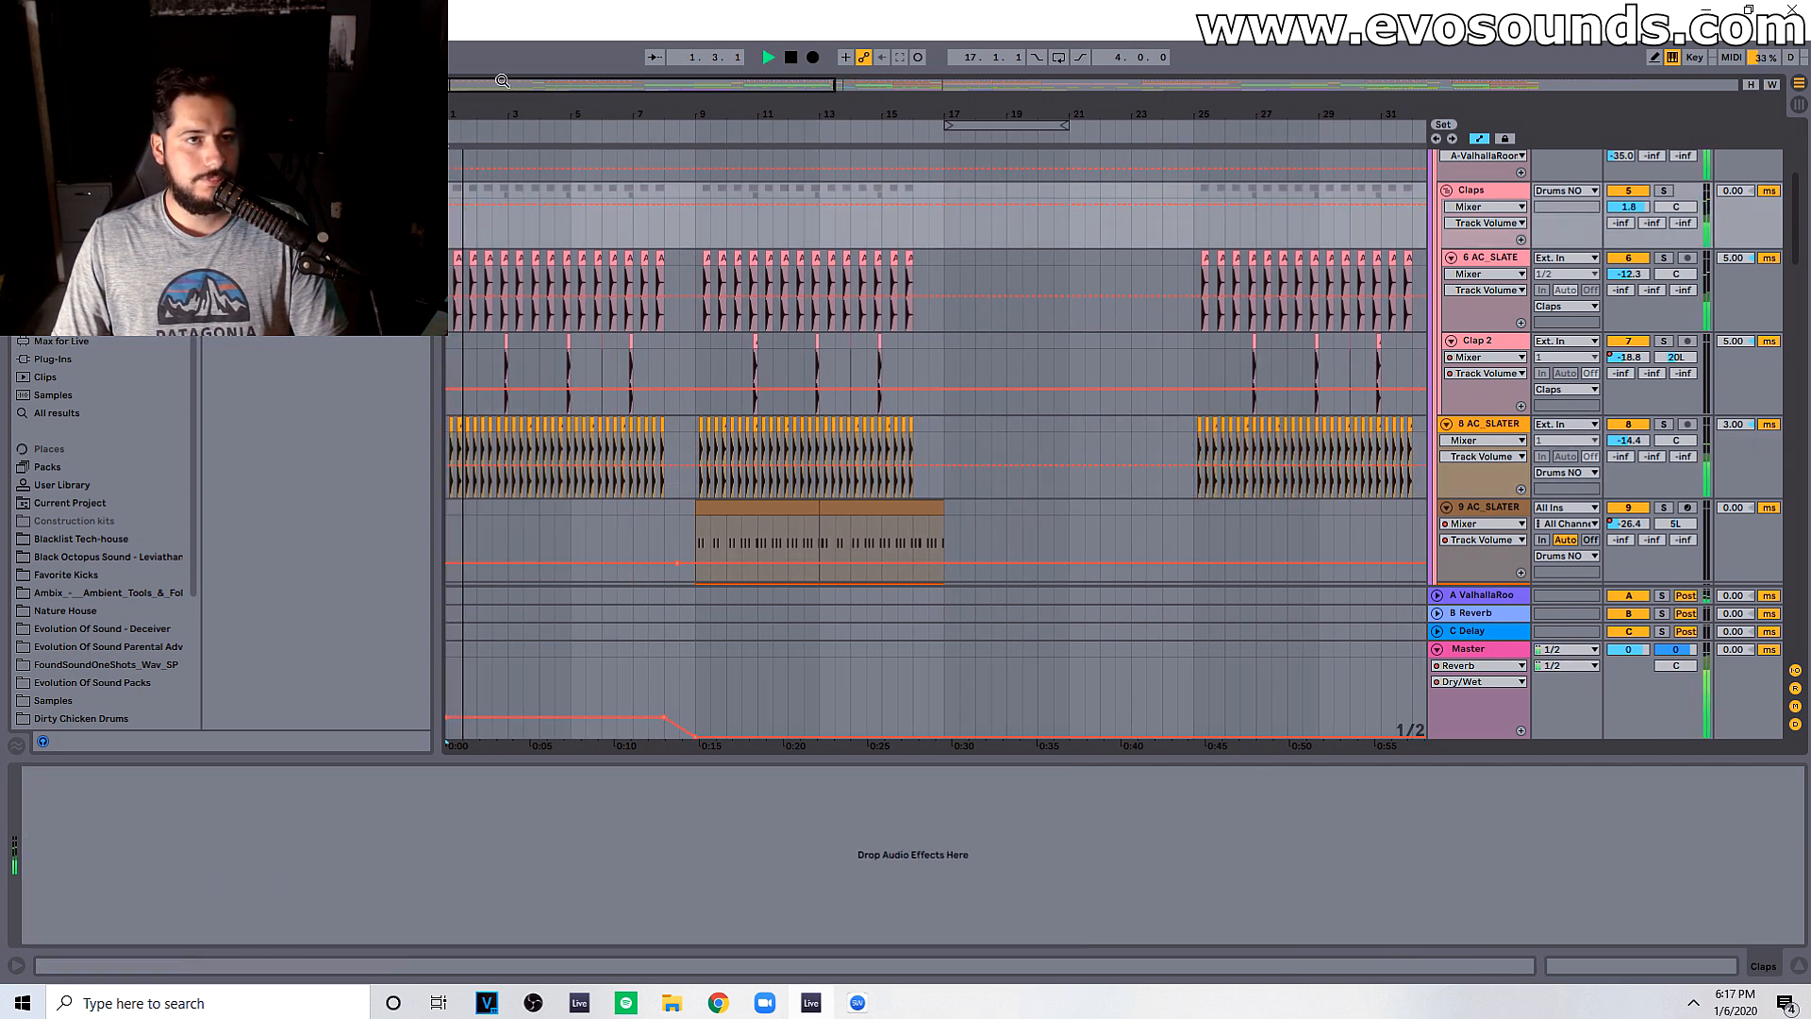
pyautogui.keyDown('ctrl'); pyautogui.scroll(2, 552, 505); pyautogui.keyUp('ctrl')
pyautogui.scroll(-8, 559, 499)
pyautogui.click(913, 377)
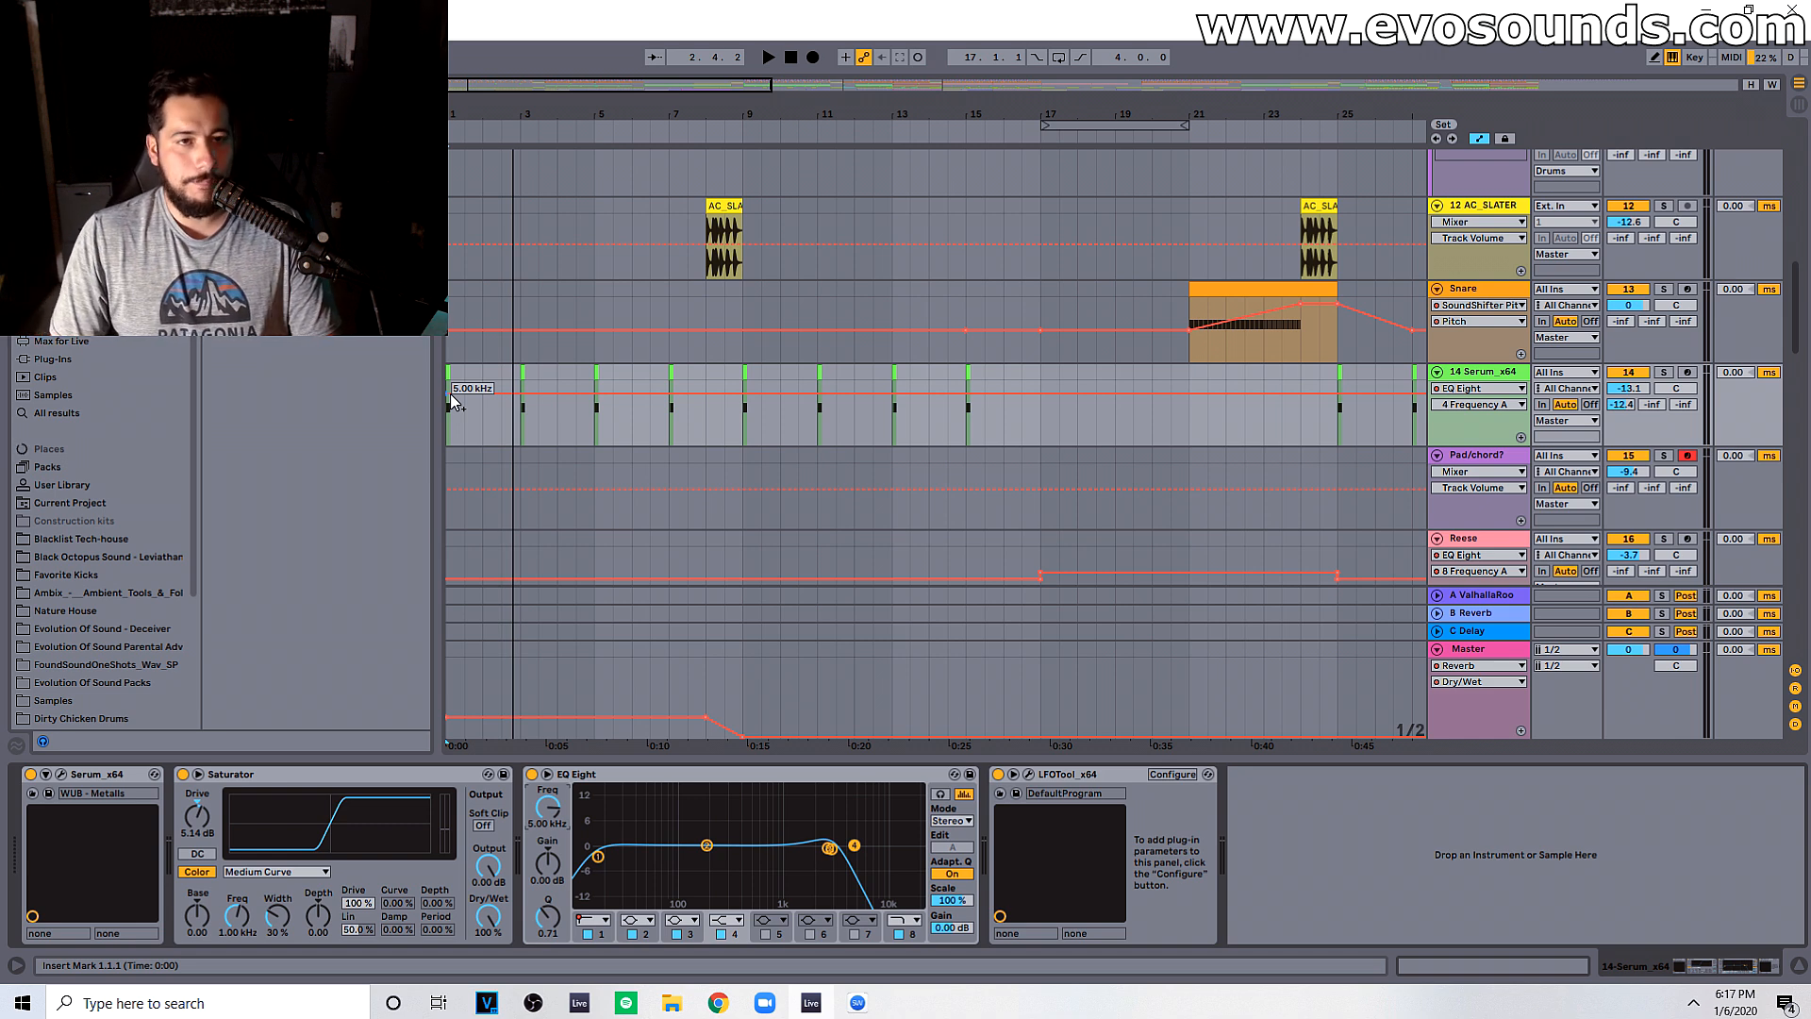
pyautogui.moveTo(450, 401); pyautogui.dragTo(449, 416)
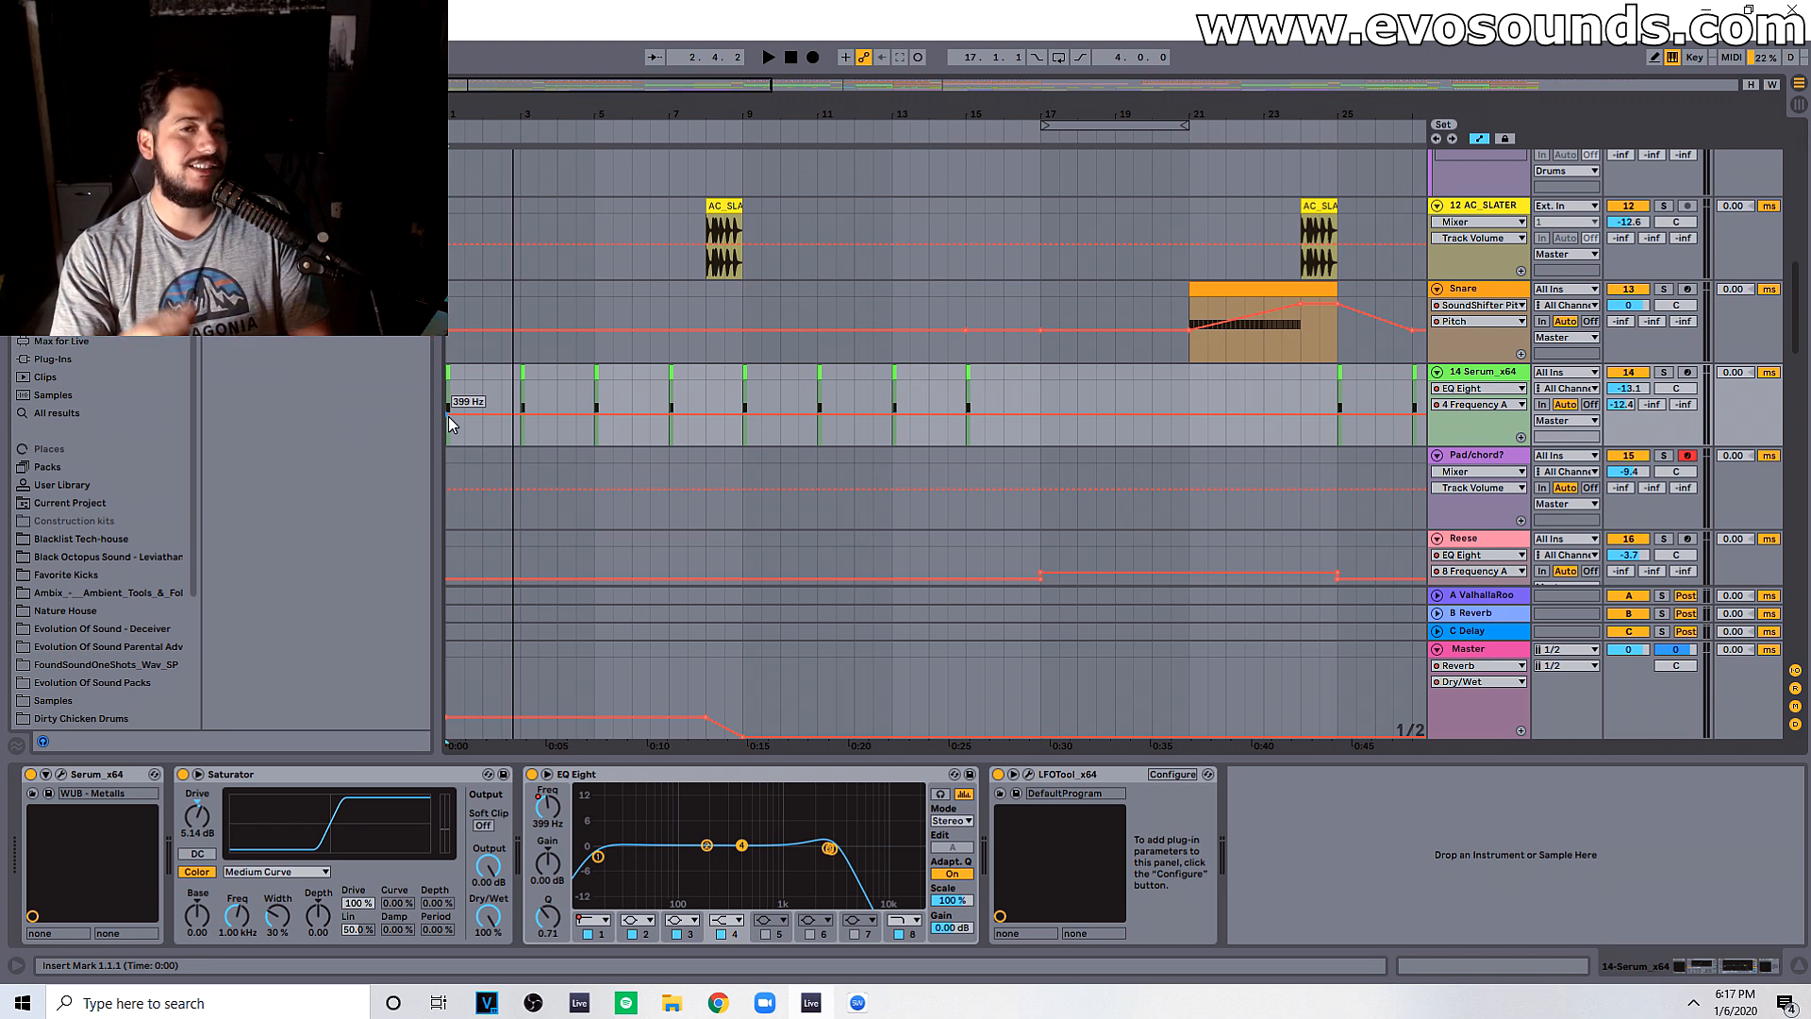
pyautogui.press('space')
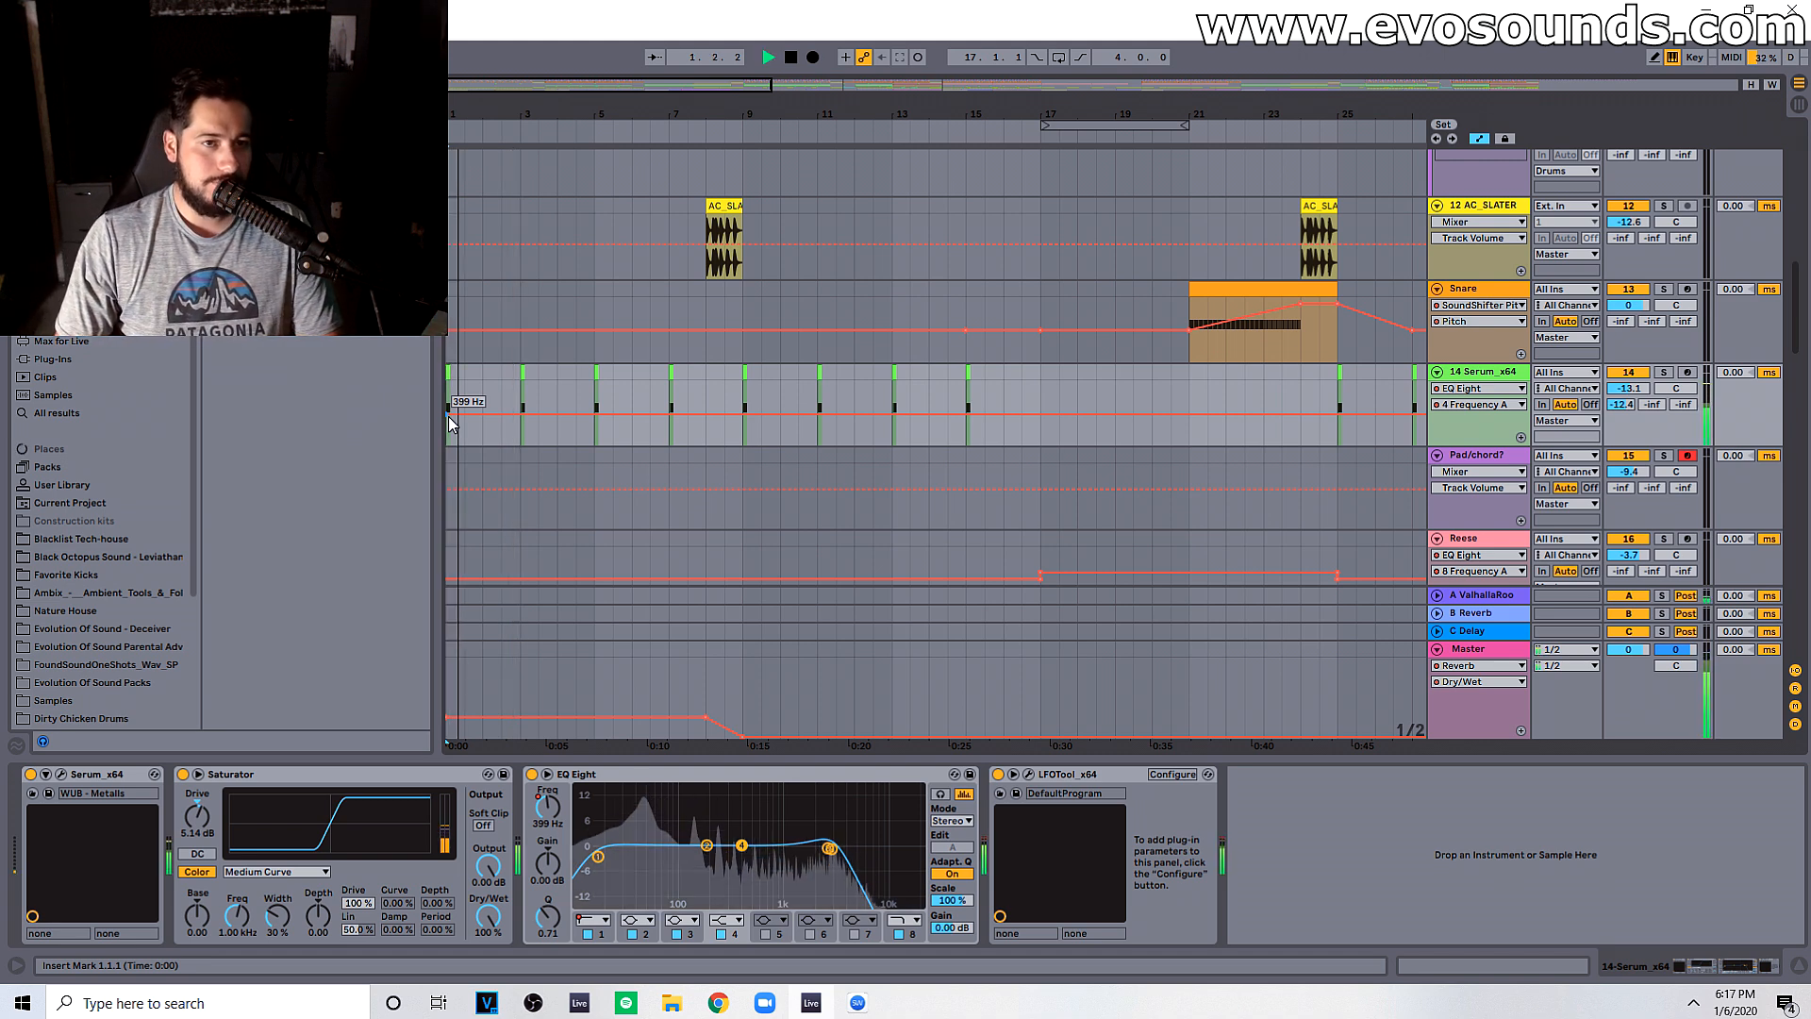
pyautogui.press('space')
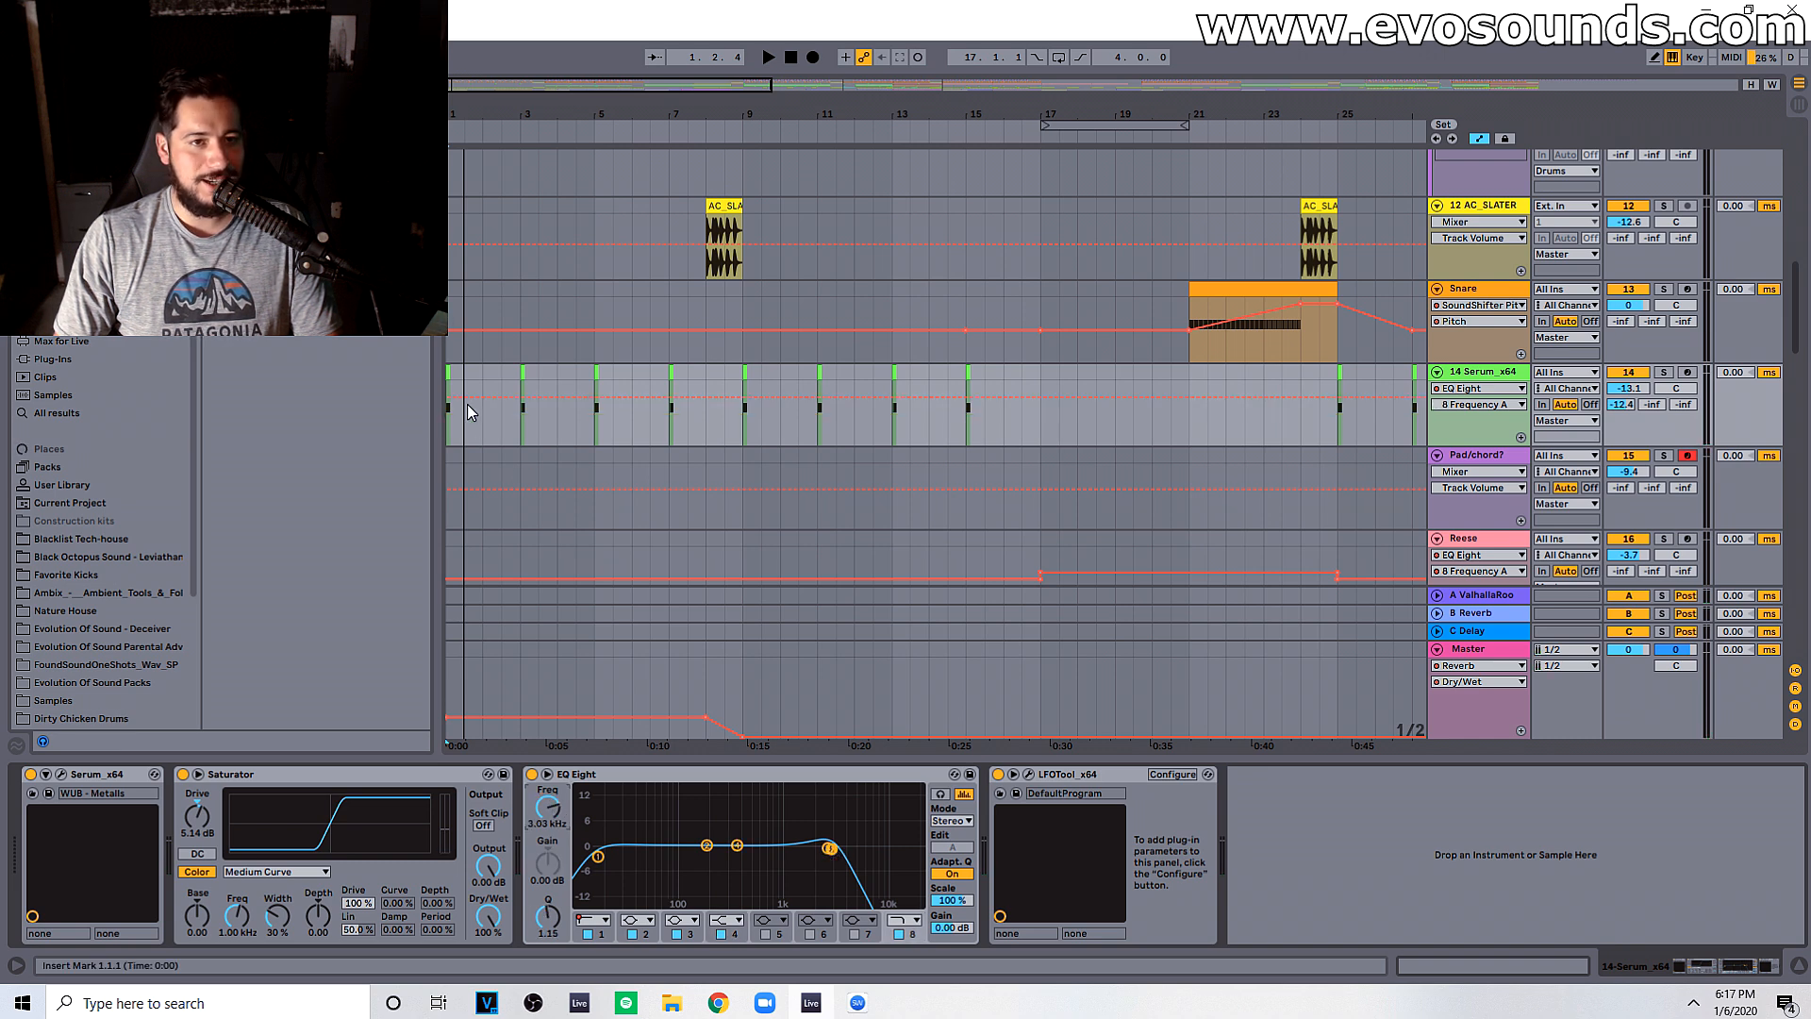
# Step: Automate EQ Eight's 8 Frequency A on 14 Serum_x64 to rise from 271 Hz at bar 1 to about 9.55 kHz at bar 9
pyautogui.moveTo(450, 400); pyautogui.dragTo(450, 419)
pyautogui.press('space')
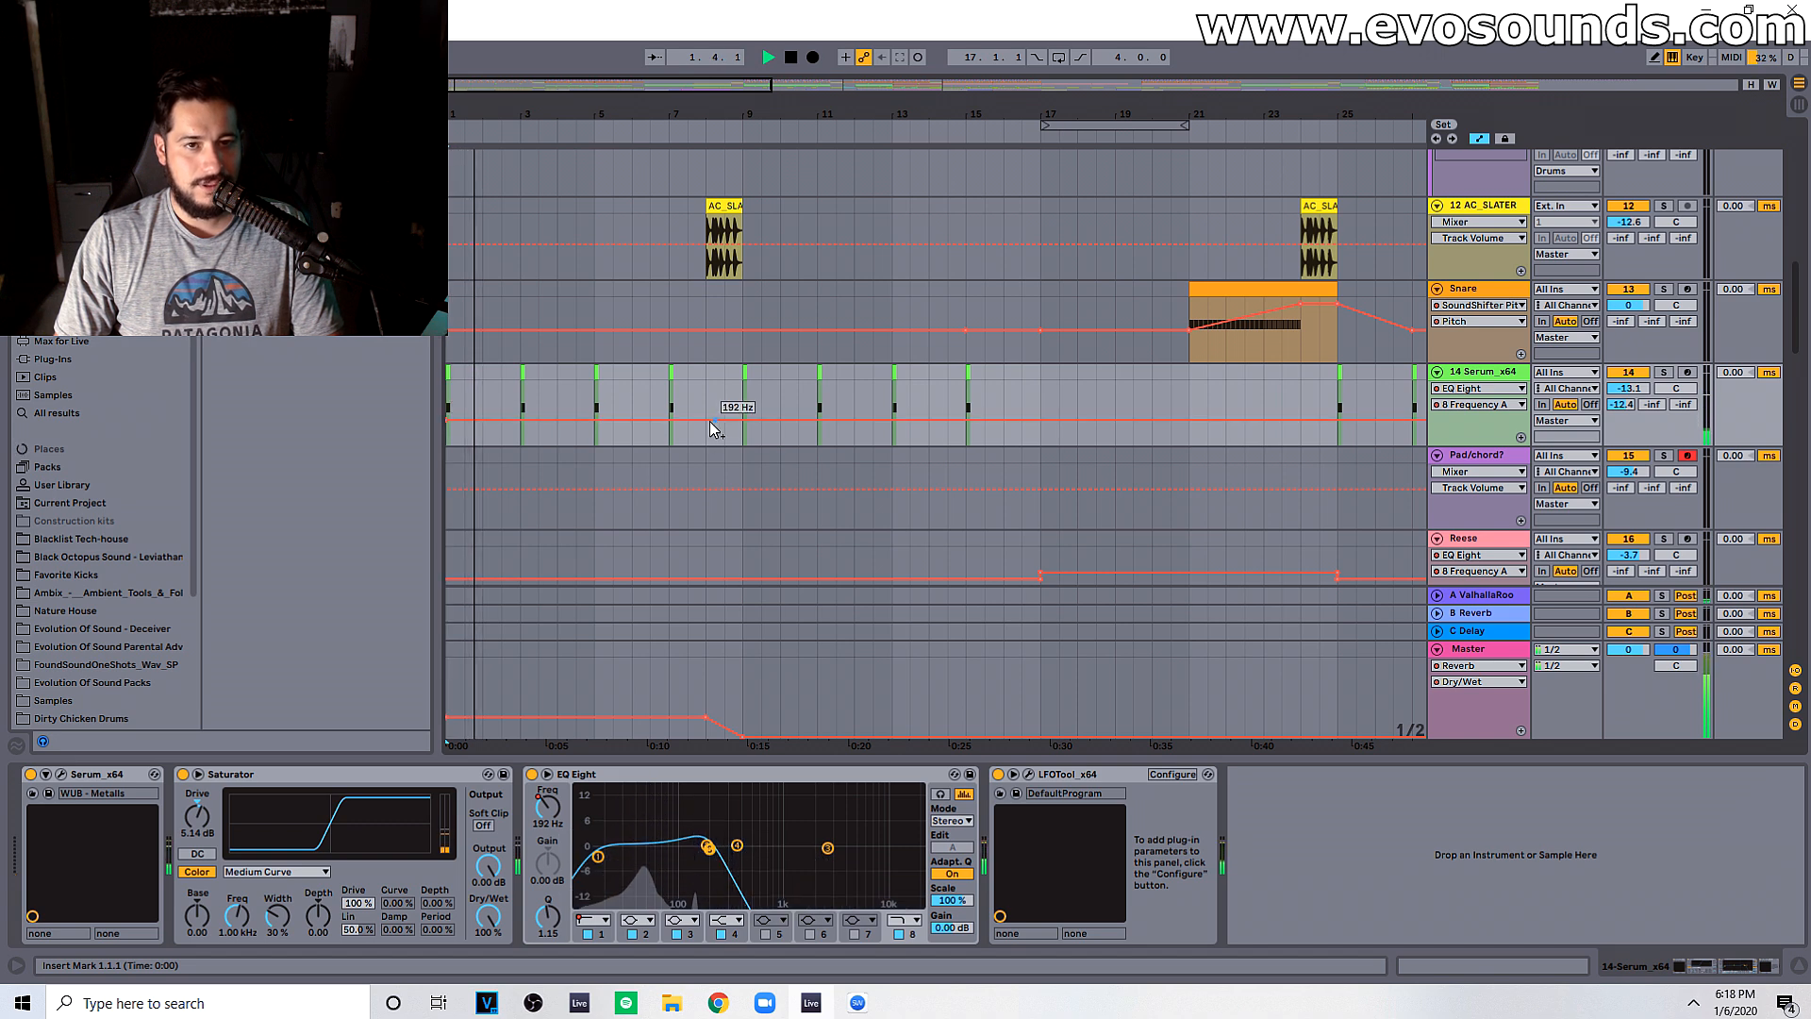
pyautogui.moveTo(453, 420)
pyautogui.mouseDown()
pyautogui.moveTo(555, 442)
pyautogui.moveTo(712, 432)
pyautogui.moveTo(462, 426)
pyautogui.mouseUp()
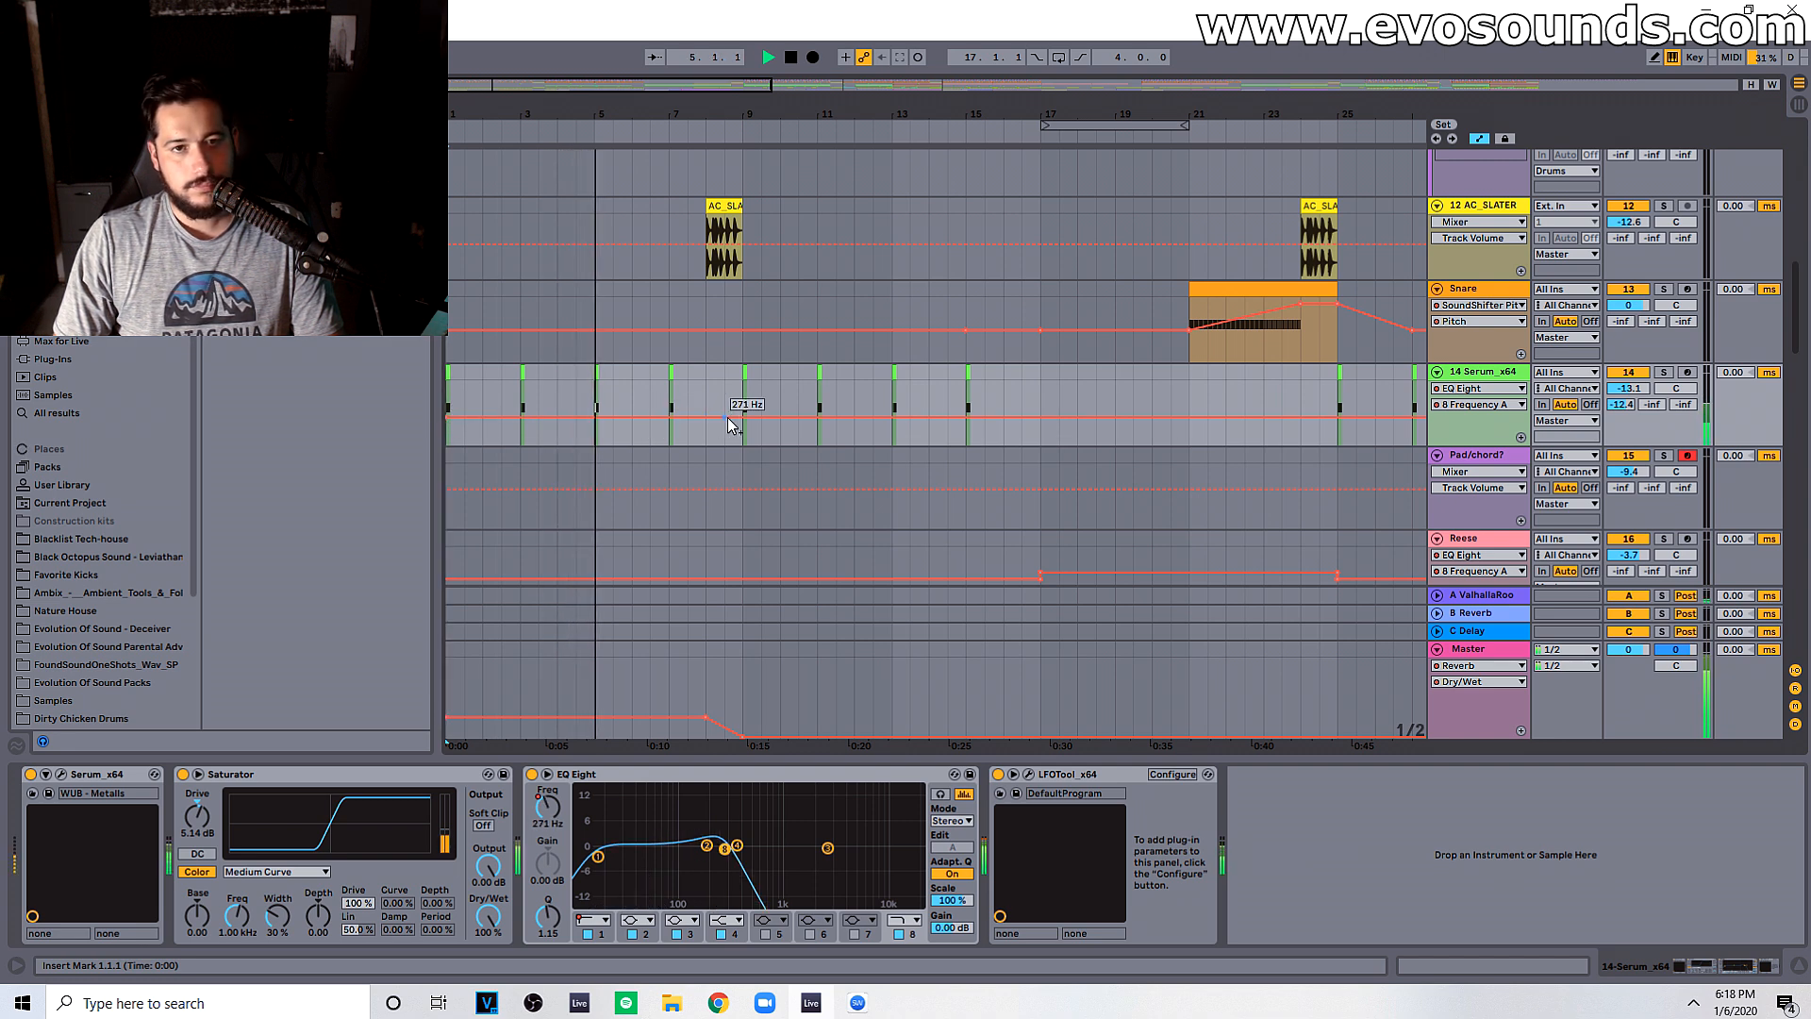
pyautogui.moveTo(738, 417); pyautogui.dragTo(740, 388)
# Step: Group the 23 Serum_x64 and SERUM tracks and name the group EAR CANDY
pyautogui.scroll(-12, 628, 500)
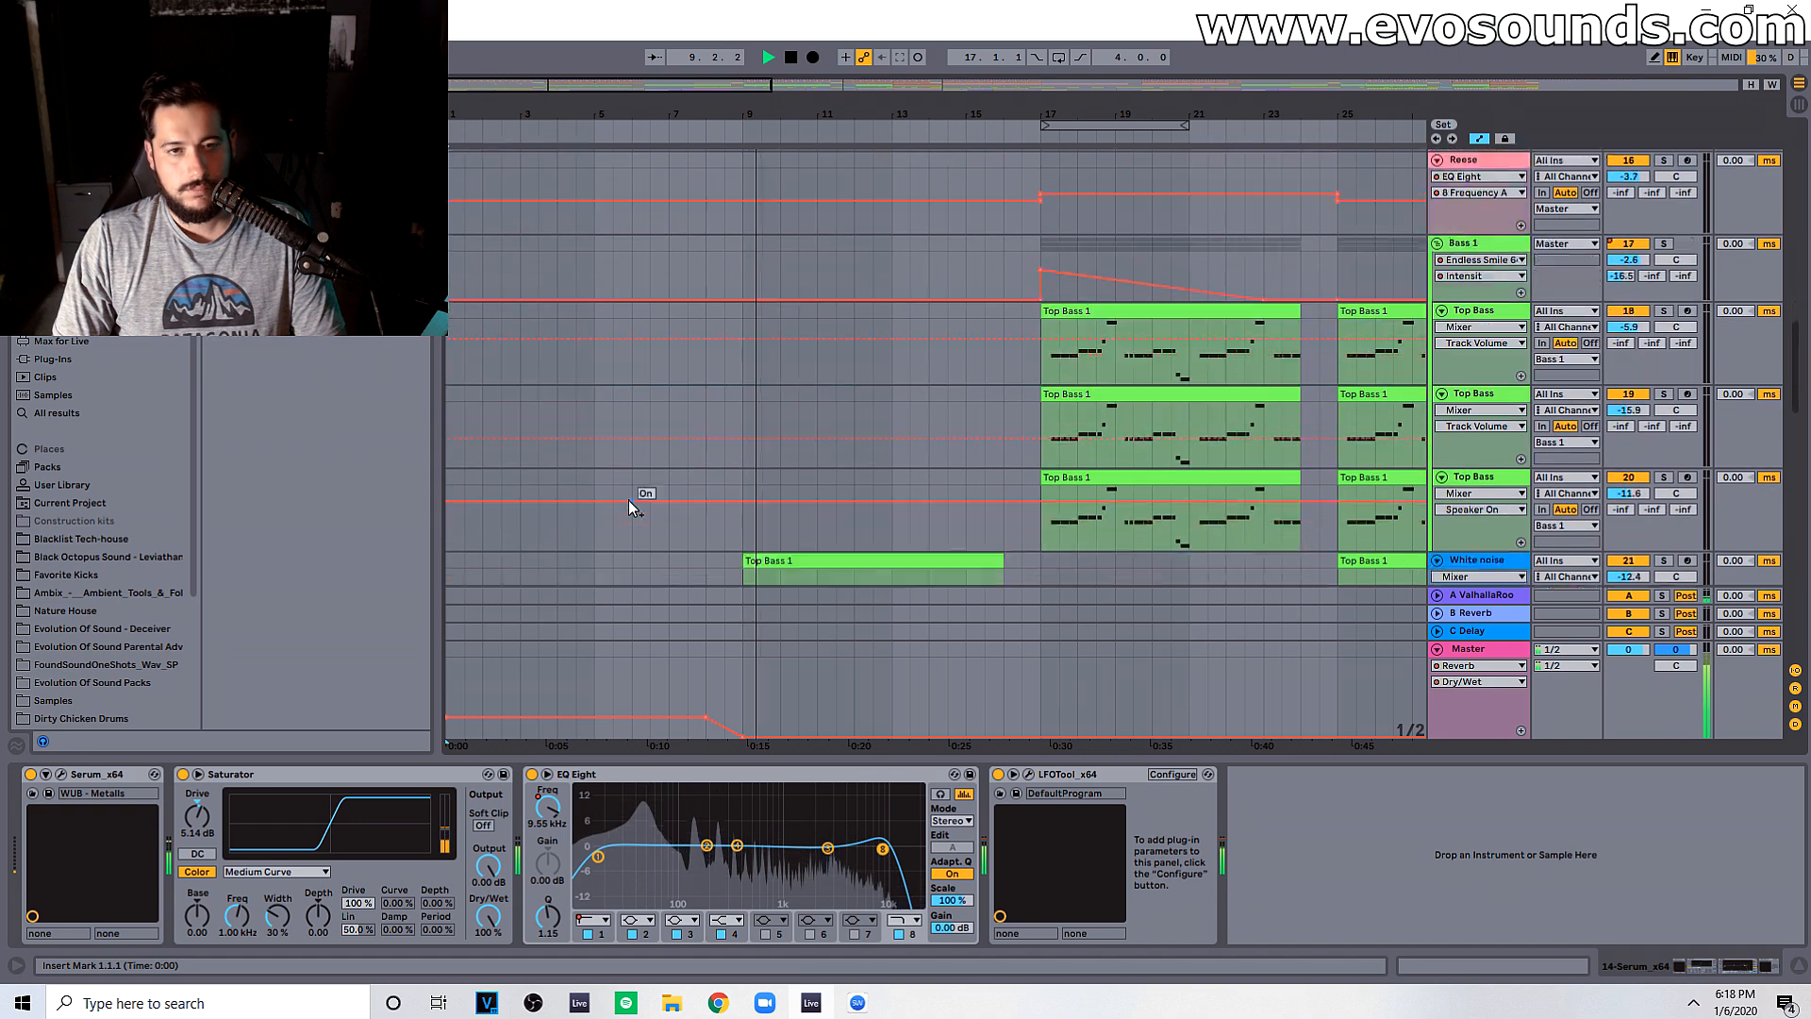
pyautogui.scroll(-15, 630, 495)
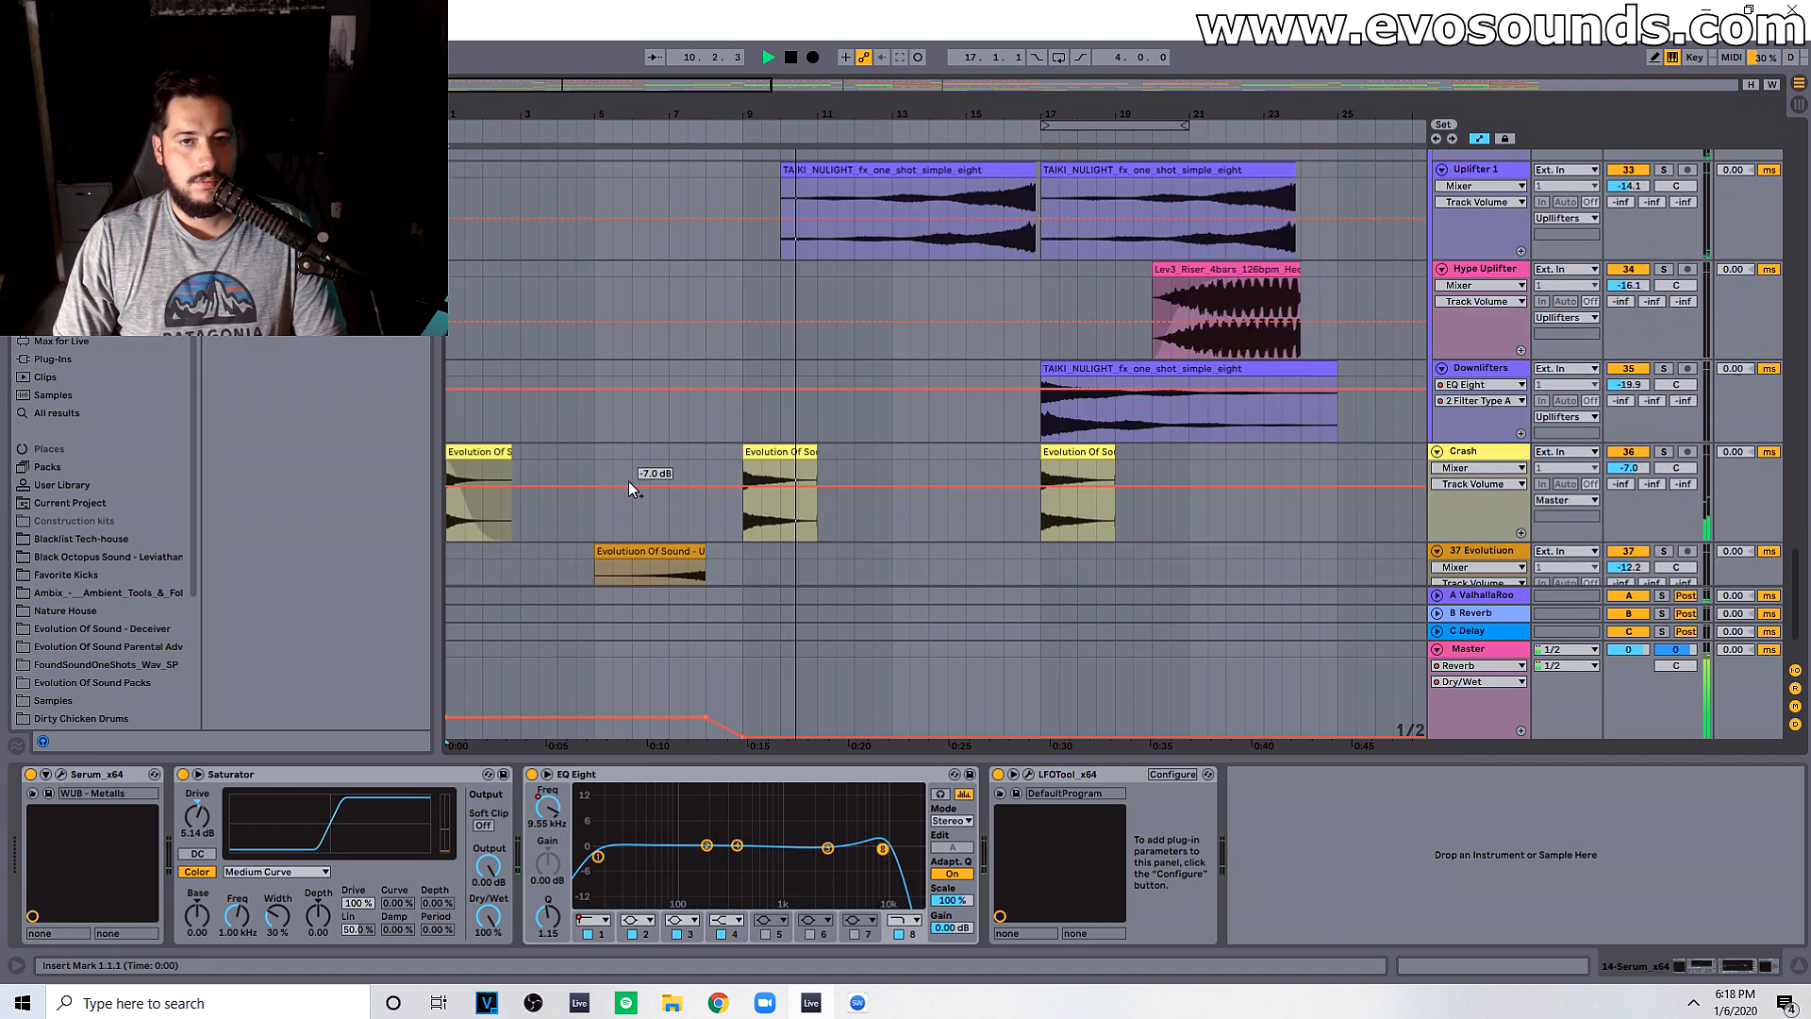
pyautogui.moveTo(1007, 757); pyautogui.dragTo(1009, 830)
pyautogui.scroll(6, 1014, 683)
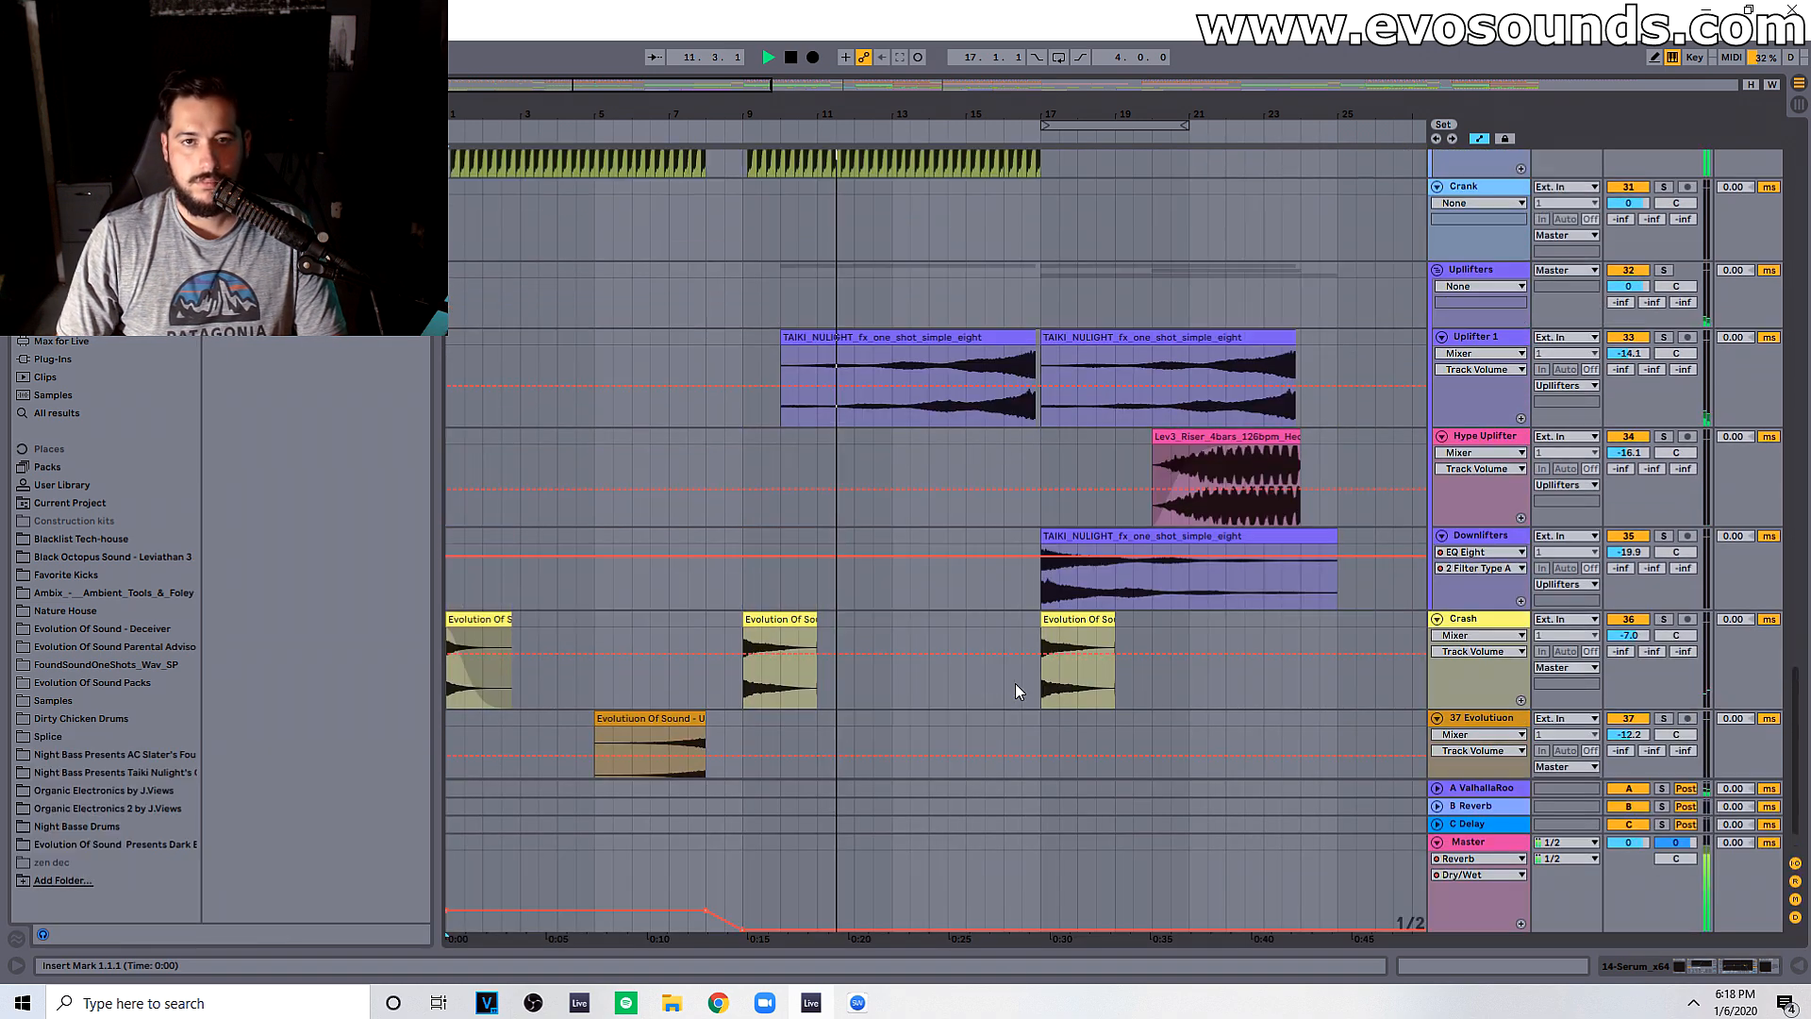
pyautogui.scroll(10, 988, 652)
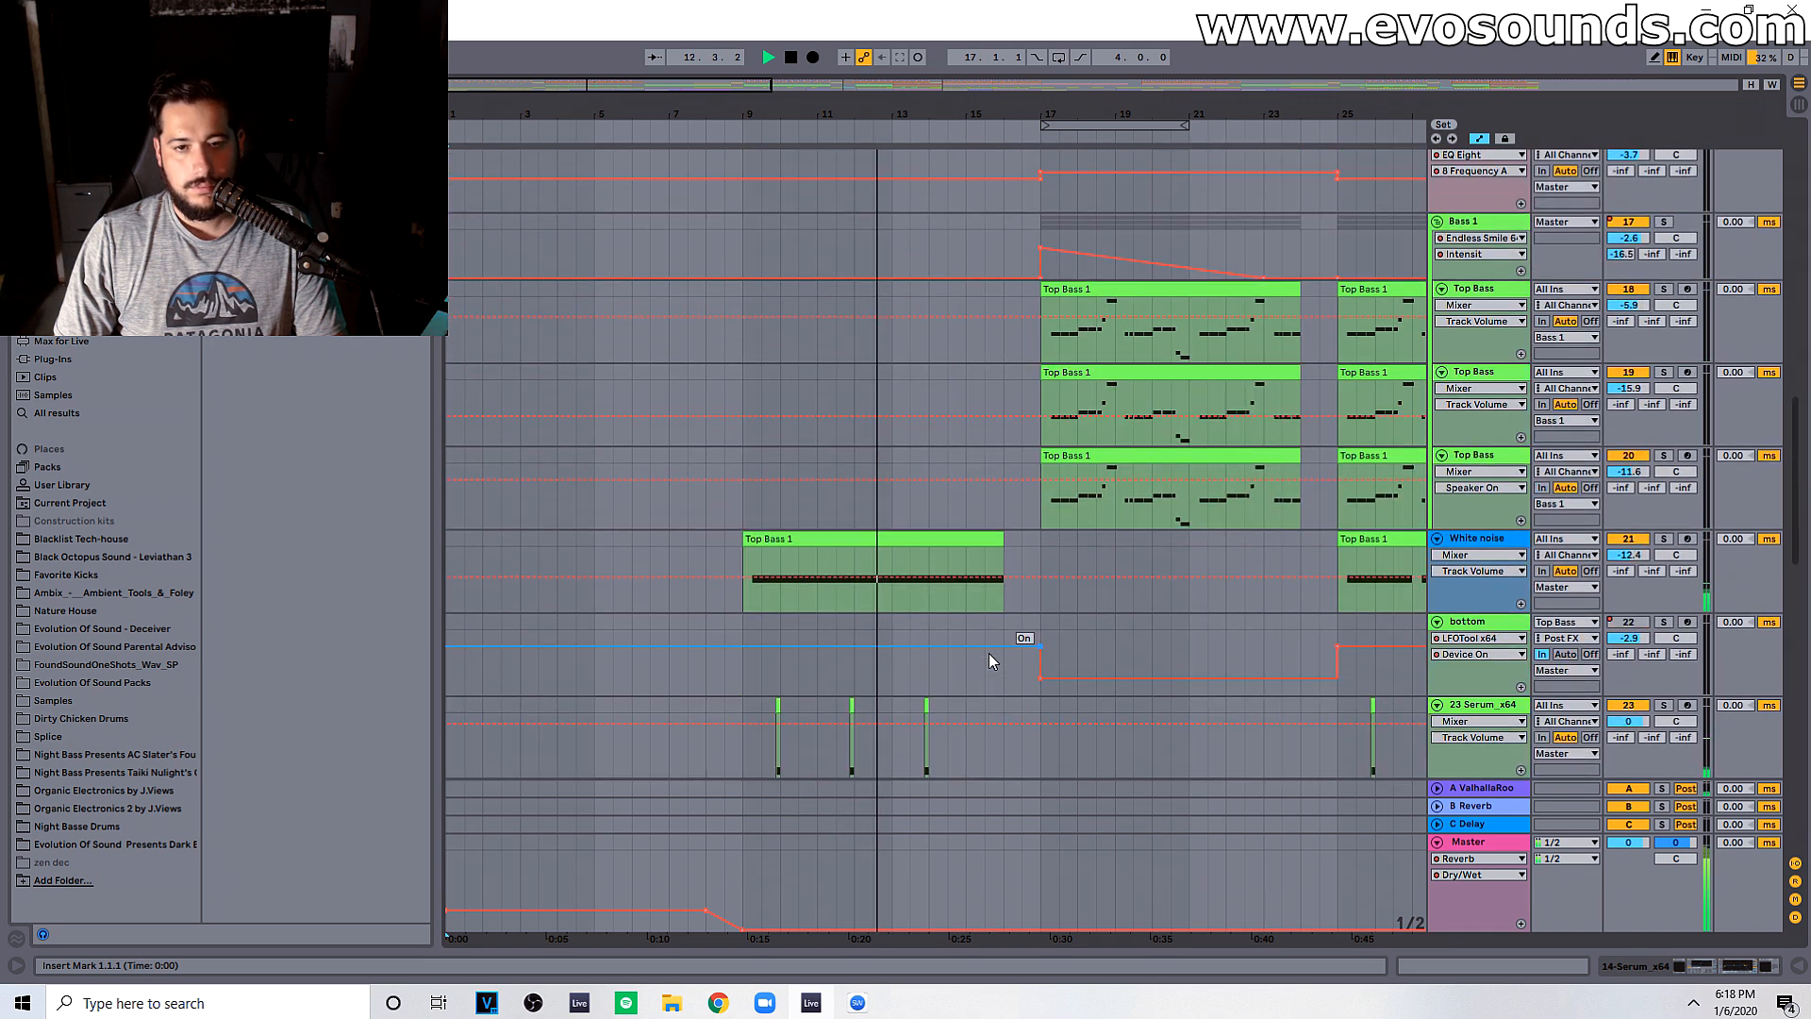
pyautogui.click(1492, 502)
pyautogui.press('space')
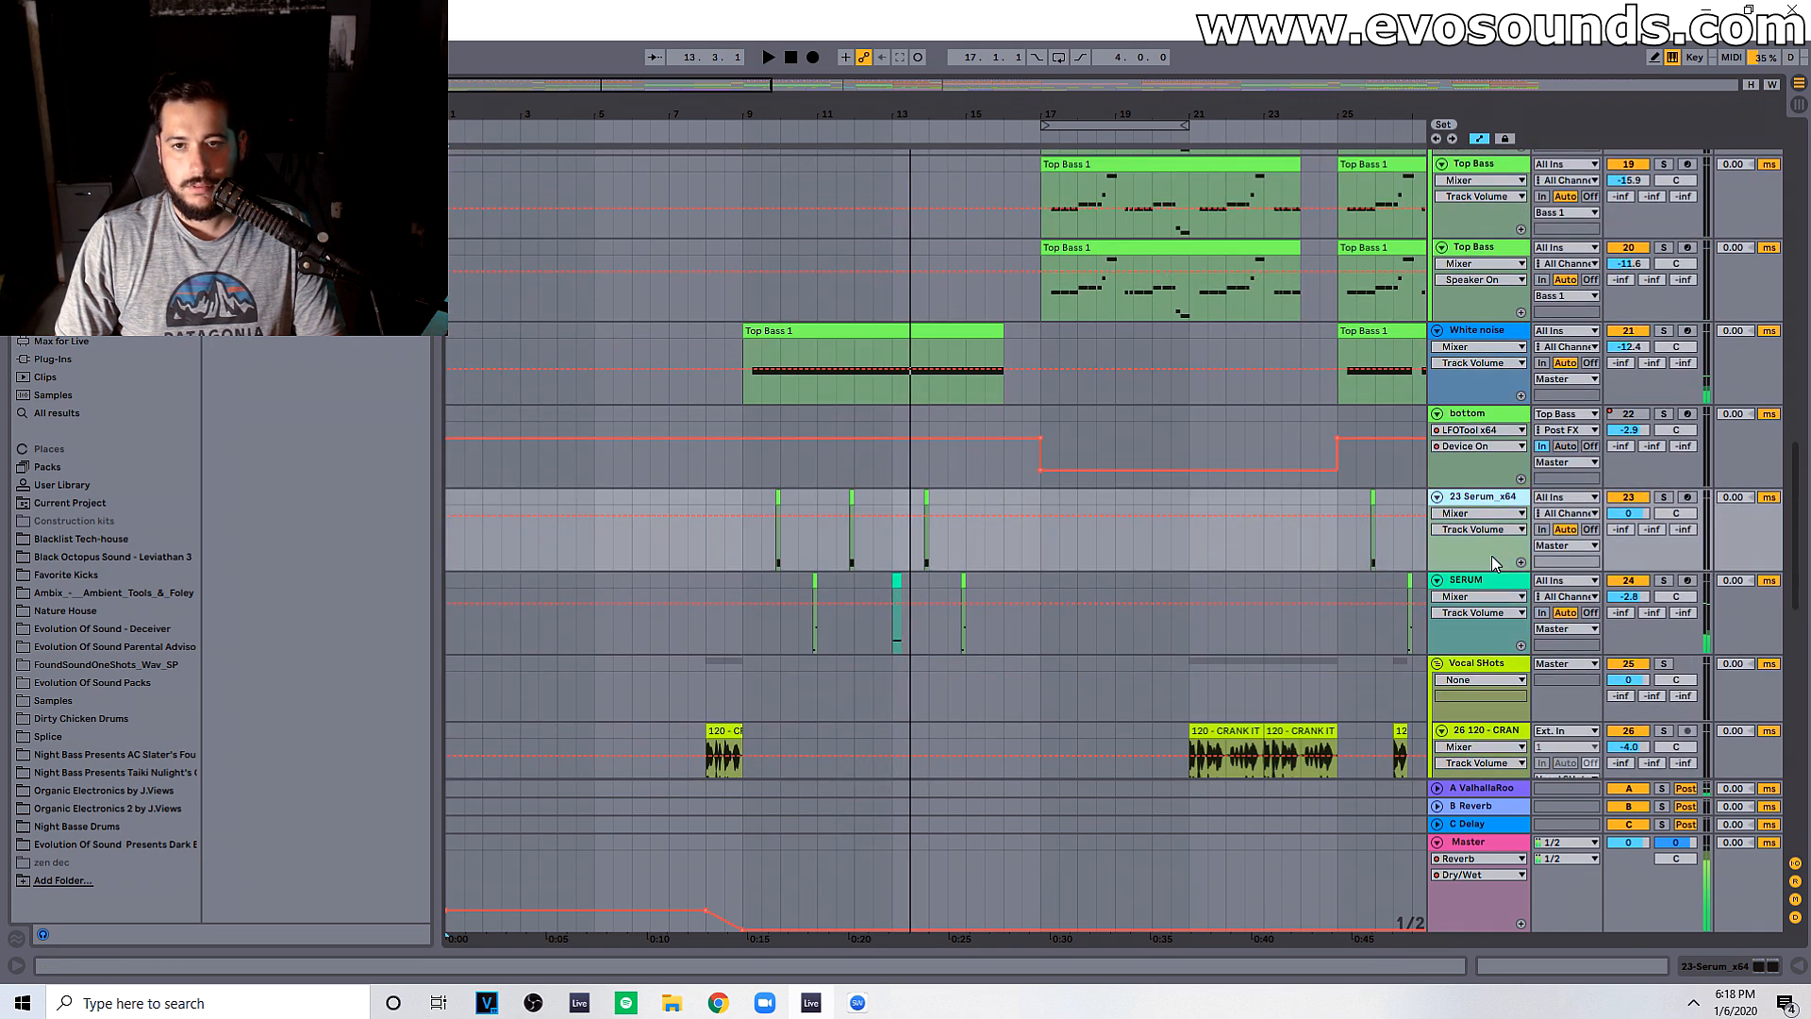
pyautogui.click(1493, 585)
pyautogui.hotkey('ctrl', 'g')
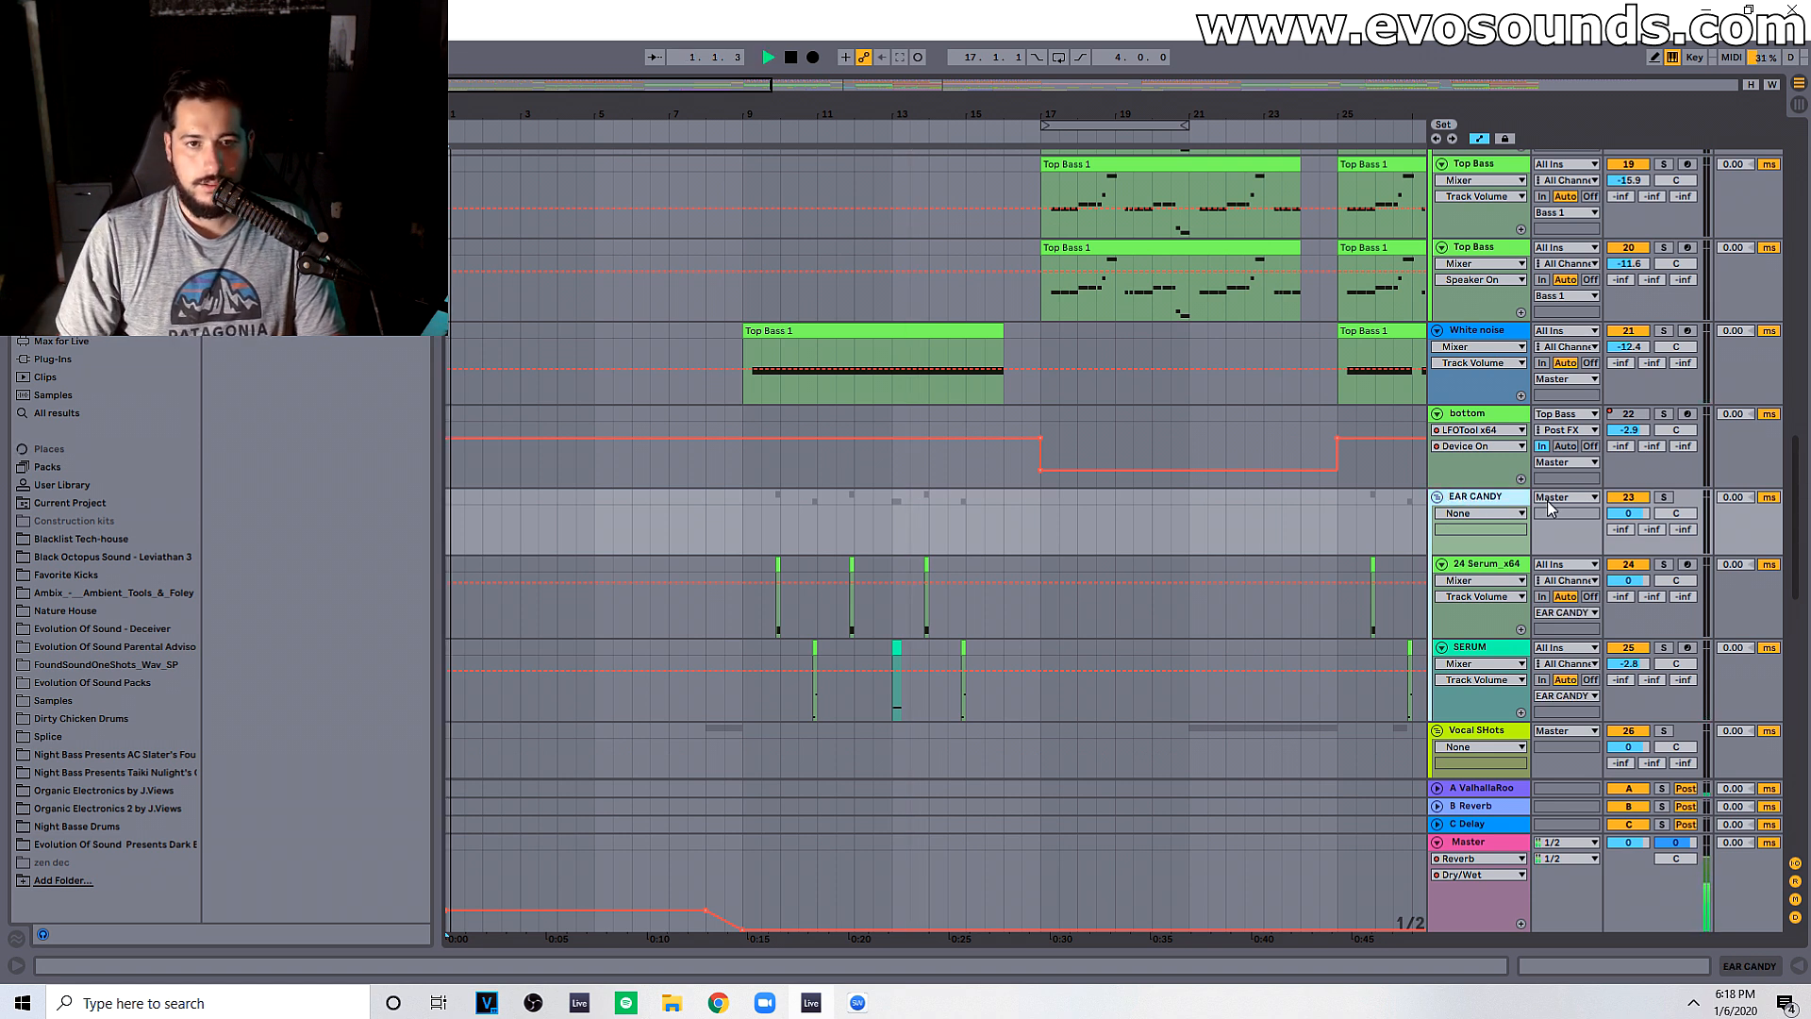
# Step: Play from bar 9 with the EAR CANDY tracks soloed and inspect the devices on both Serum tracks
pyautogui.click(743, 499)
pyautogui.press('space')
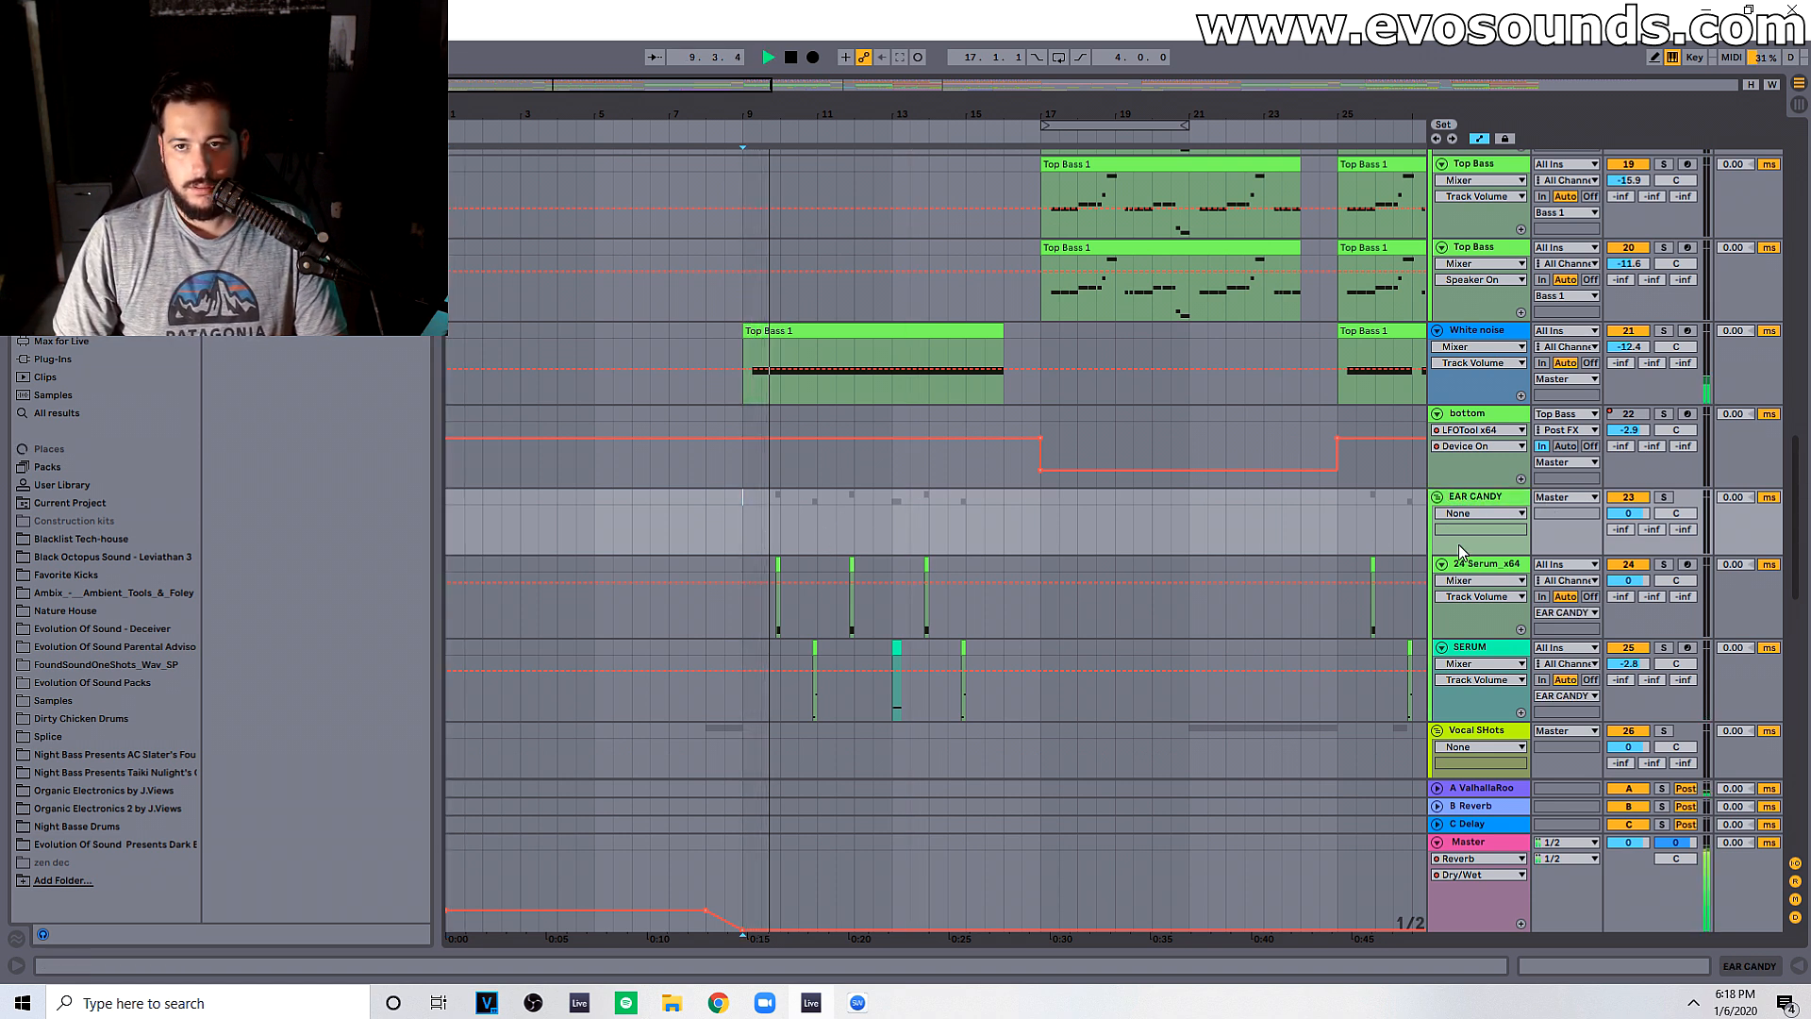
pyautogui.click(1491, 573)
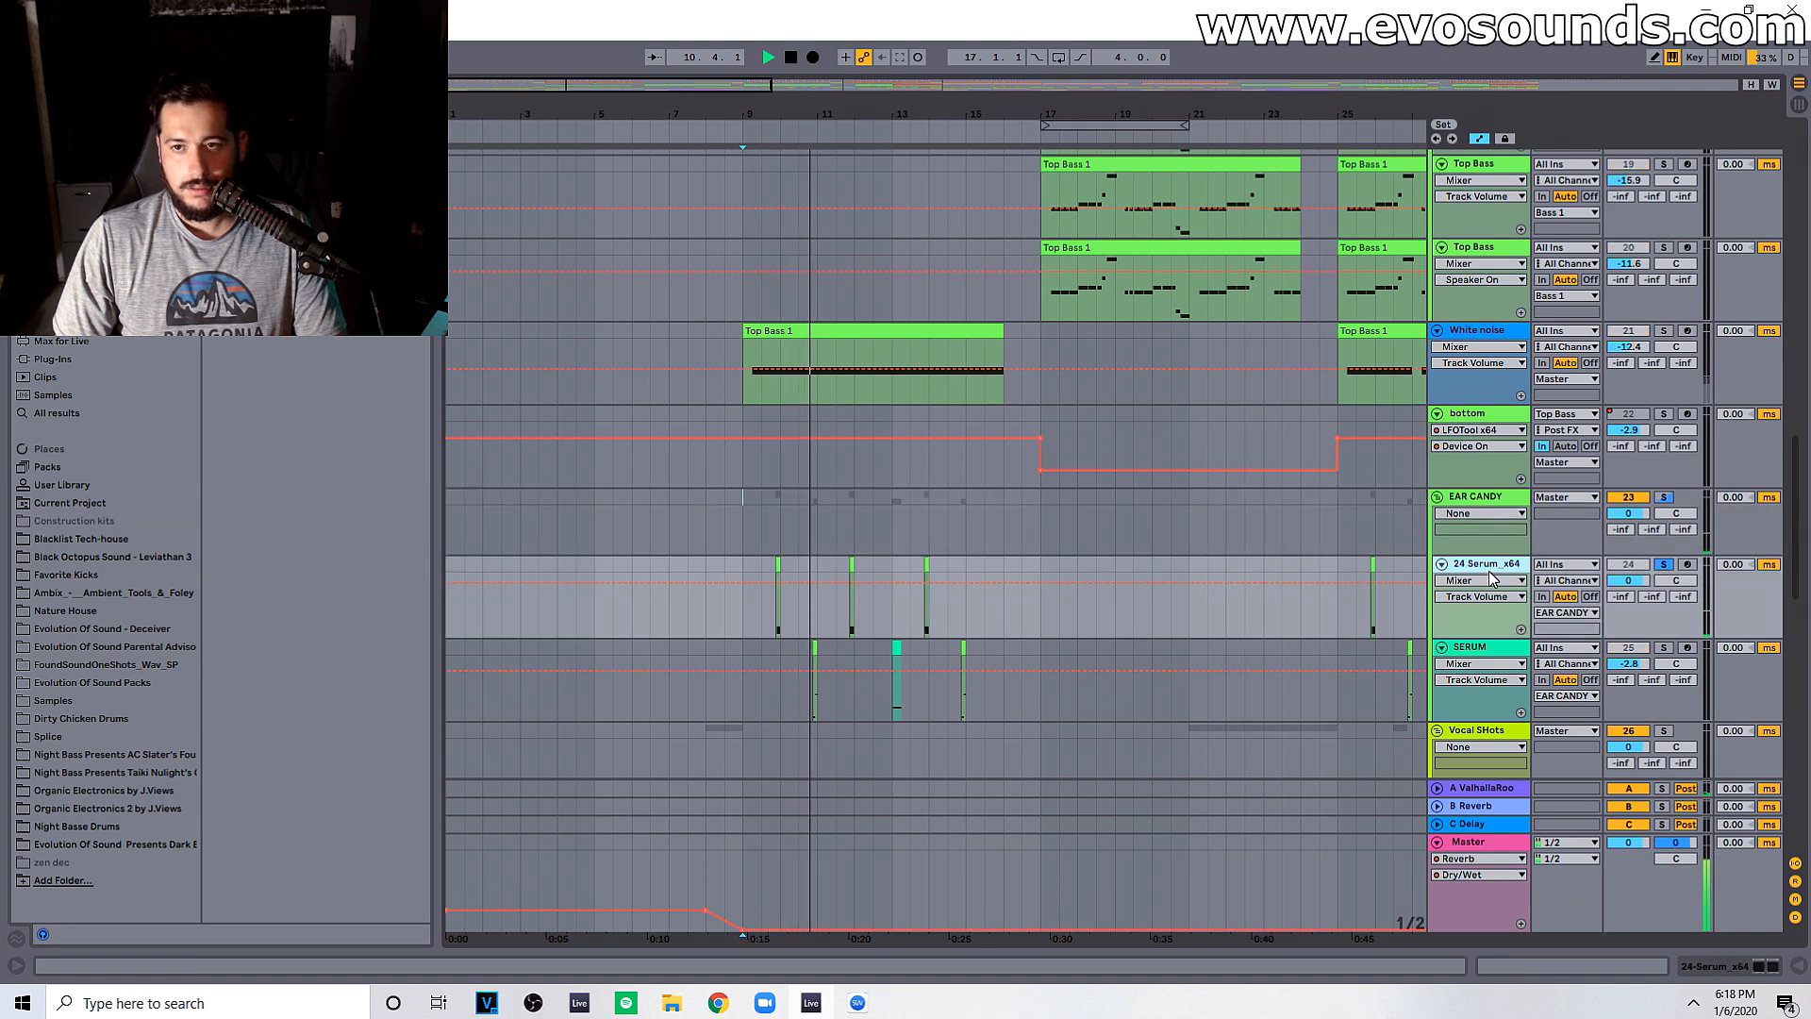
pyautogui.doubleClick(1482, 500)
pyautogui.click(1486, 564)
pyautogui.scroll(-2, 1472, 565)
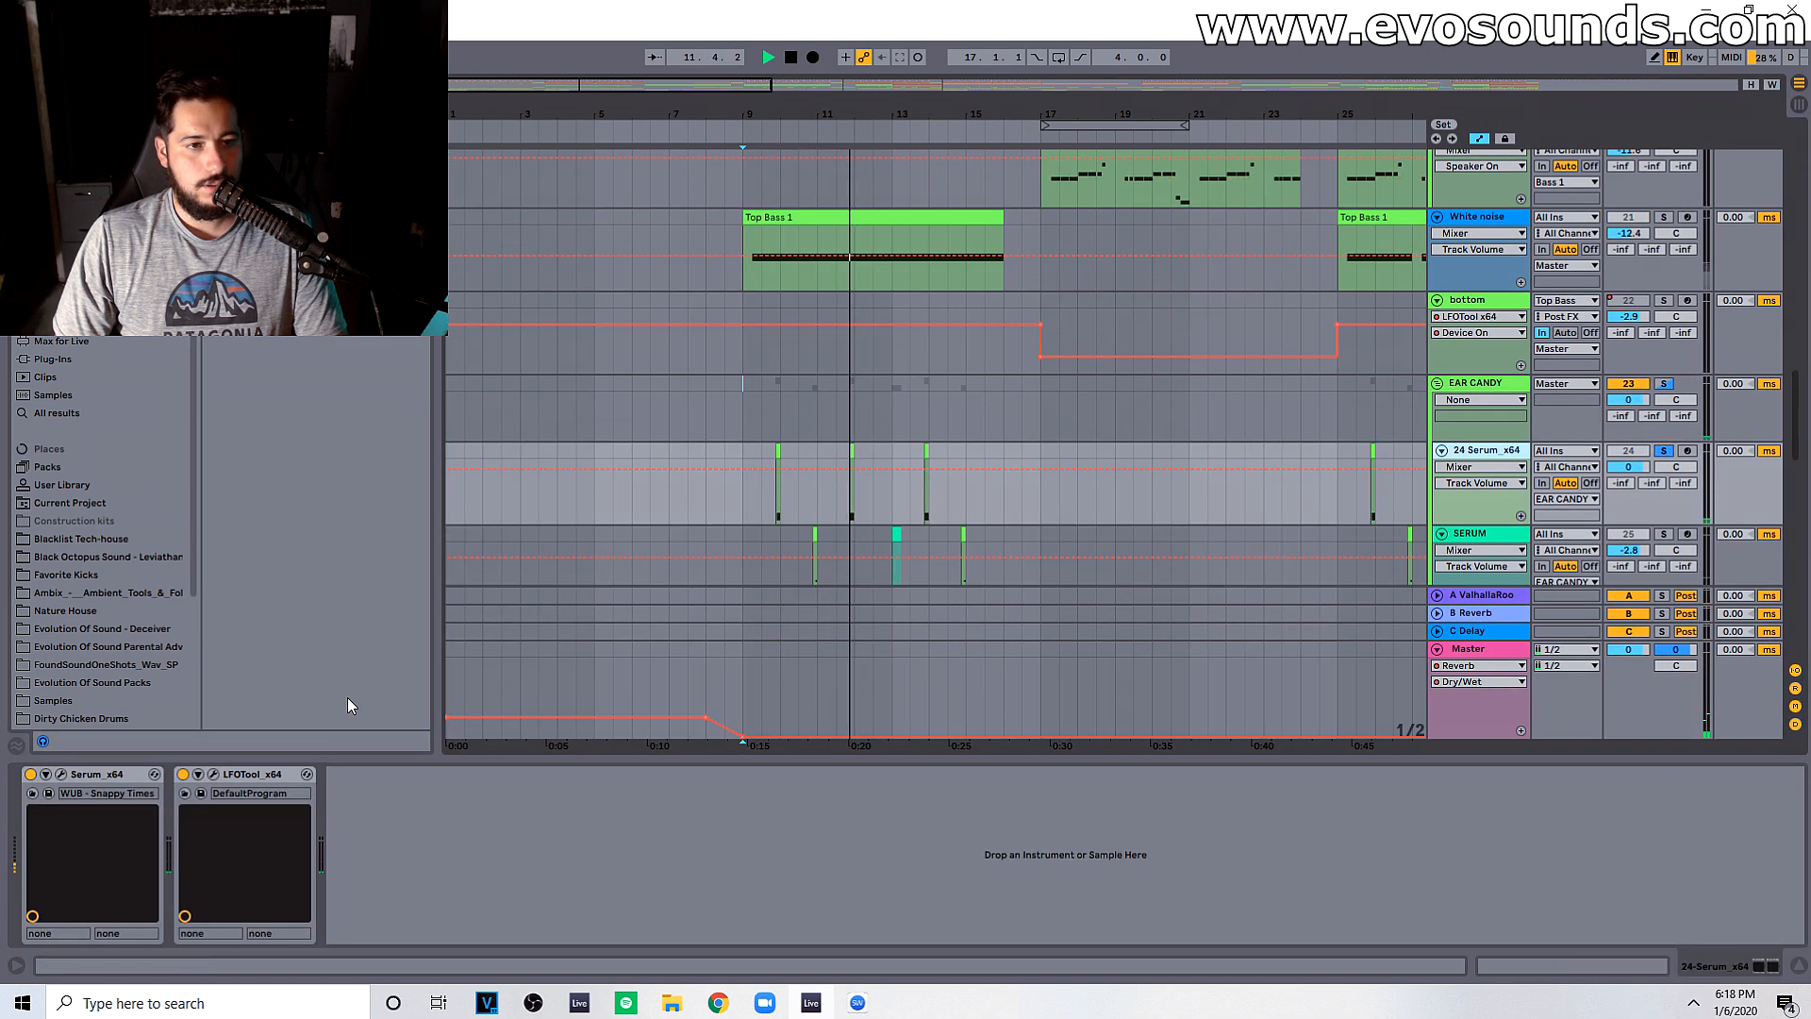
pyautogui.scroll(-2, 1452, 494)
pyautogui.click(1452, 495)
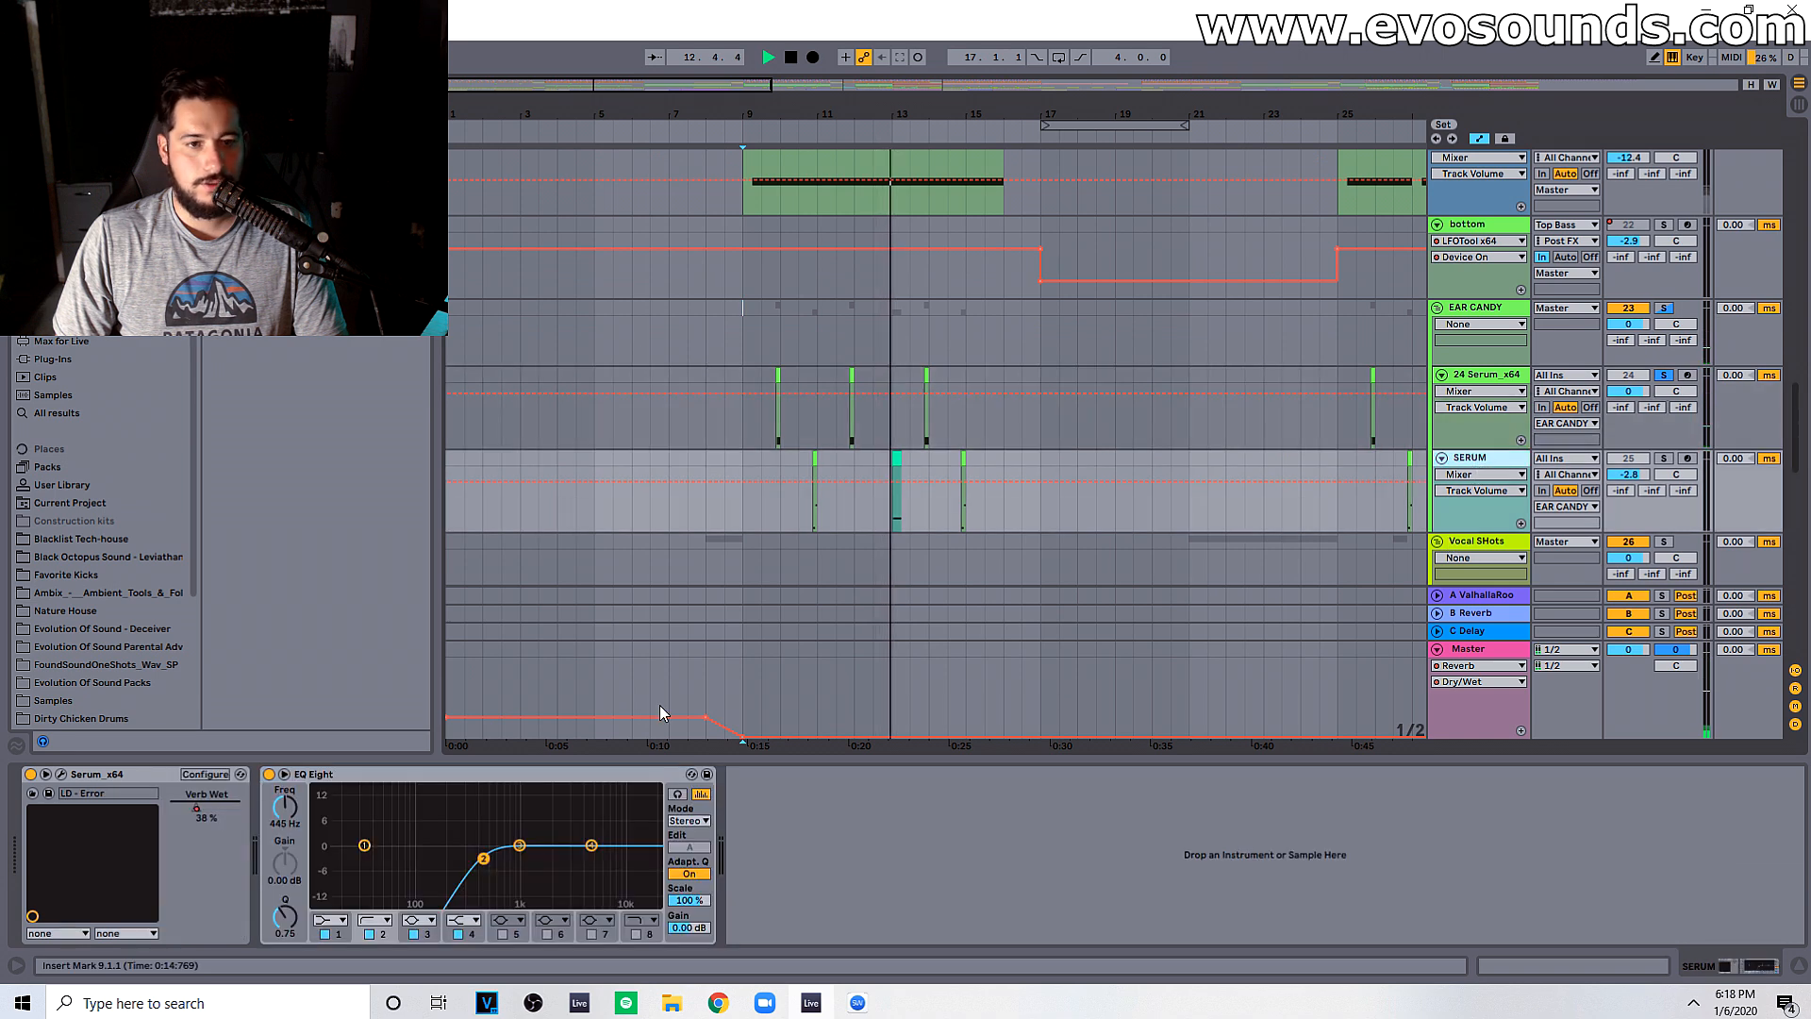
pyautogui.press('space')
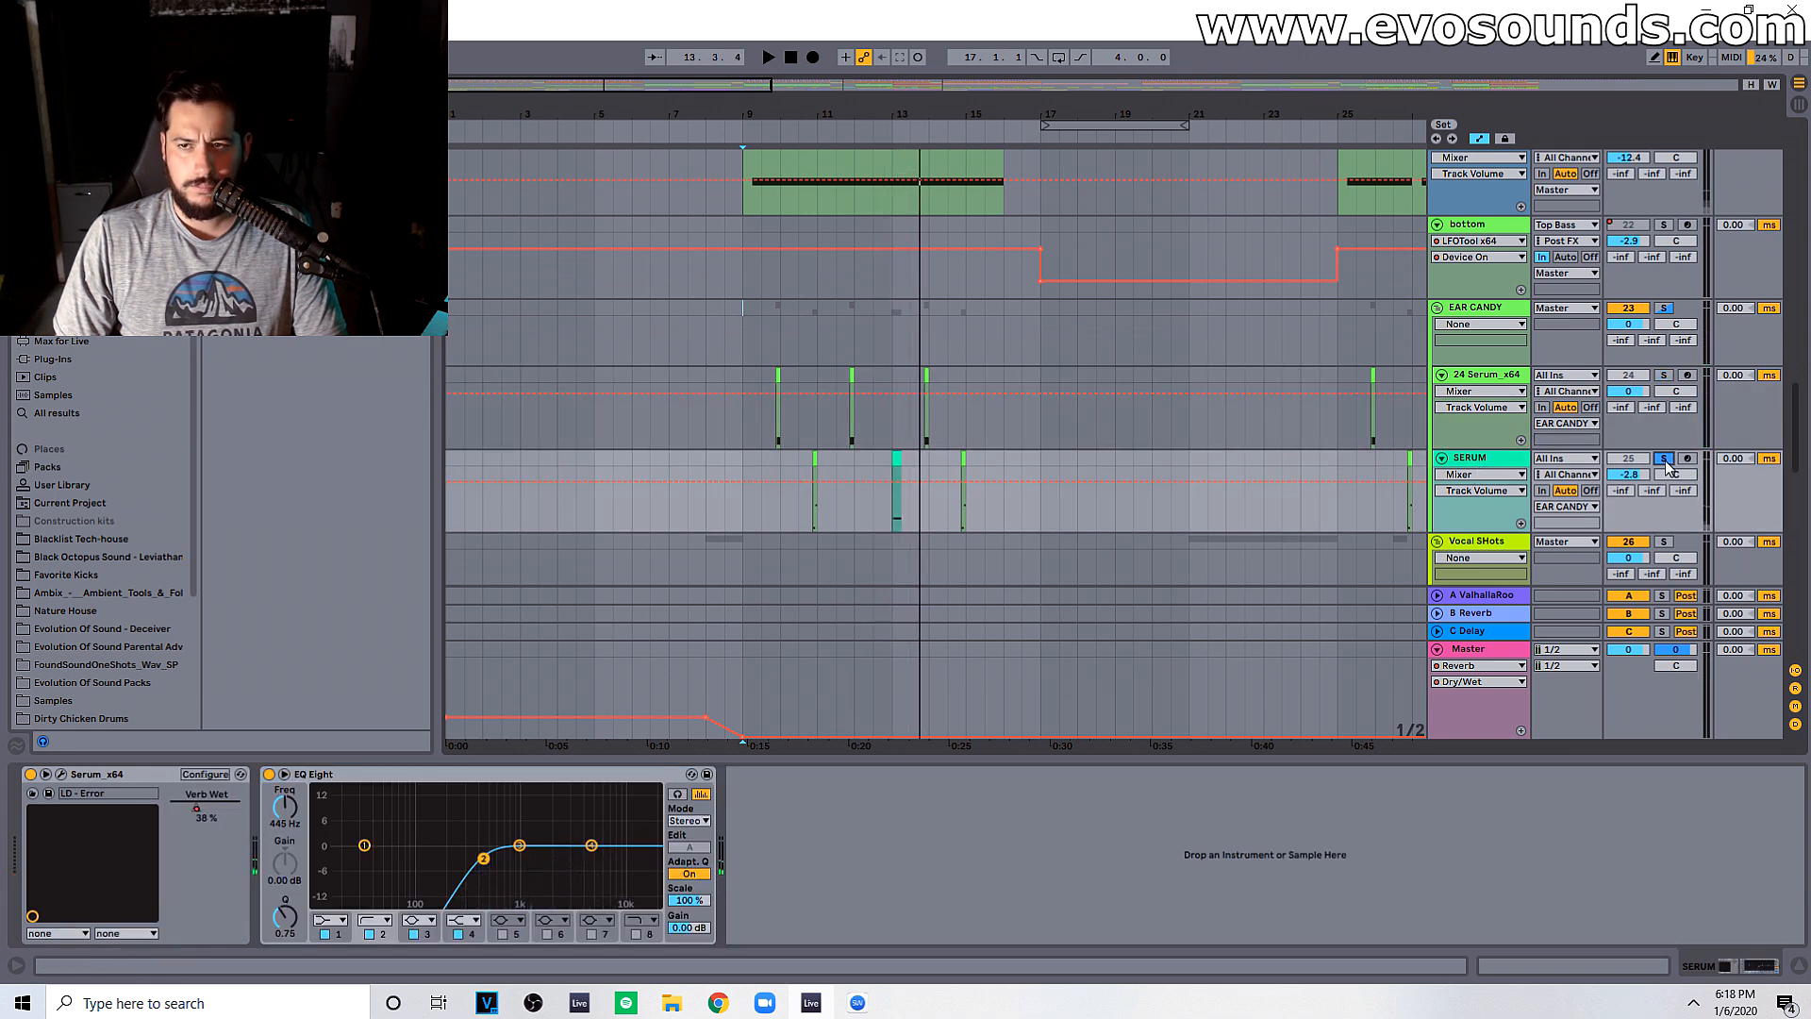
# Step: Play the full mix from bar 9 and examine the percussion, 10 Evolution, white noise and ear candy tracks up to bar 17
pyautogui.press('space')
pyautogui.scroll(5, 1000, 483)
pyautogui.scroll(10, 973, 472)
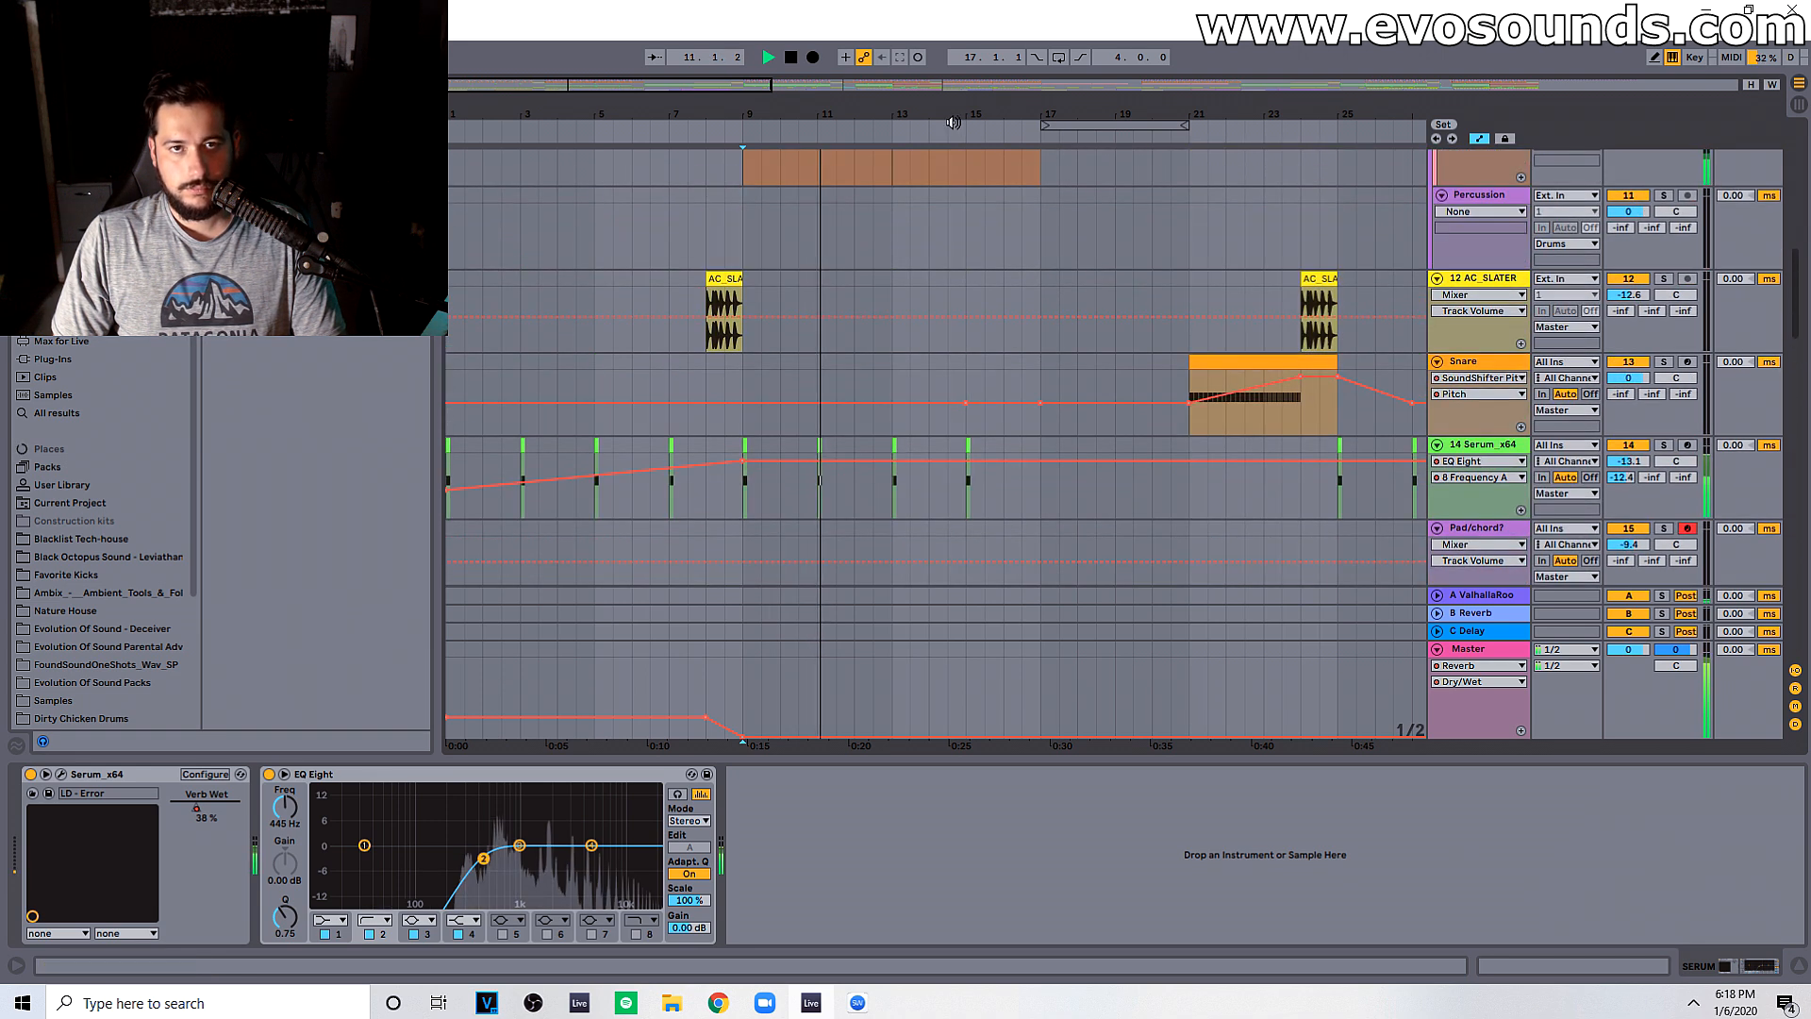
pyautogui.scroll(3, 893, 230)
pyautogui.scroll(6, 840, 456)
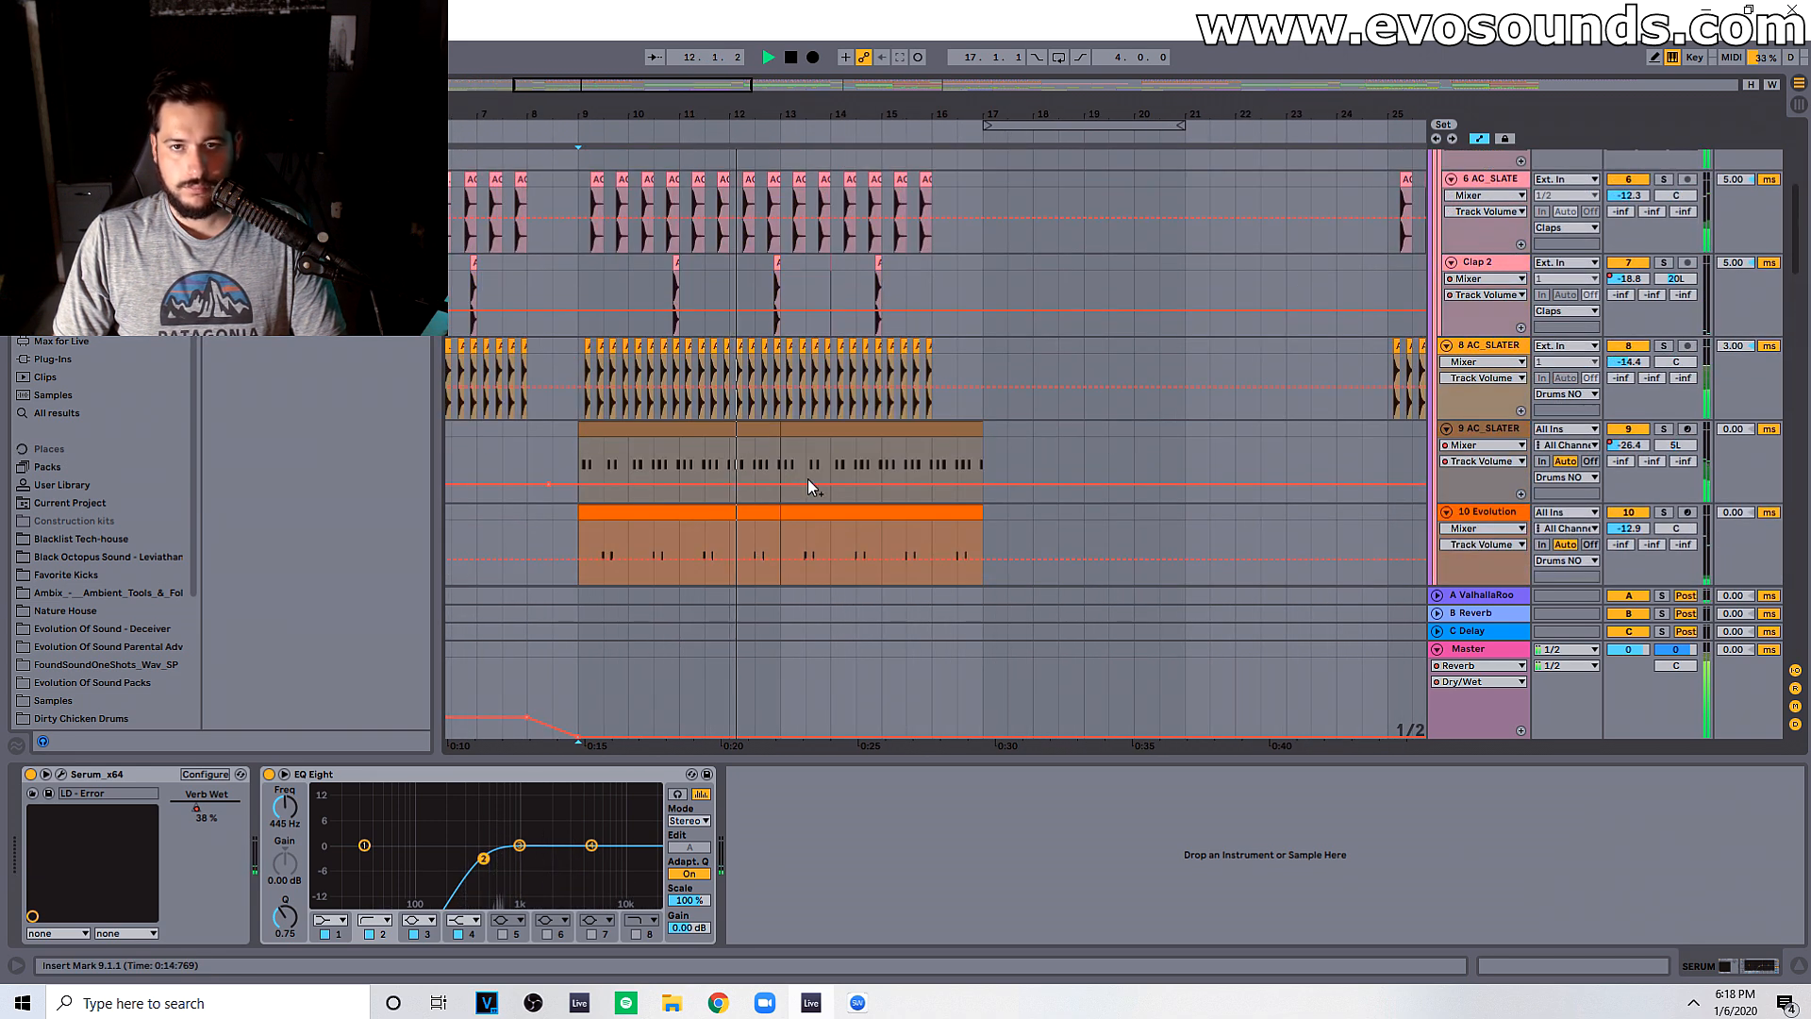
pyautogui.scroll(-4, 764, 469)
pyautogui.click(1226, 377)
pyautogui.scroll(3, 937, 364)
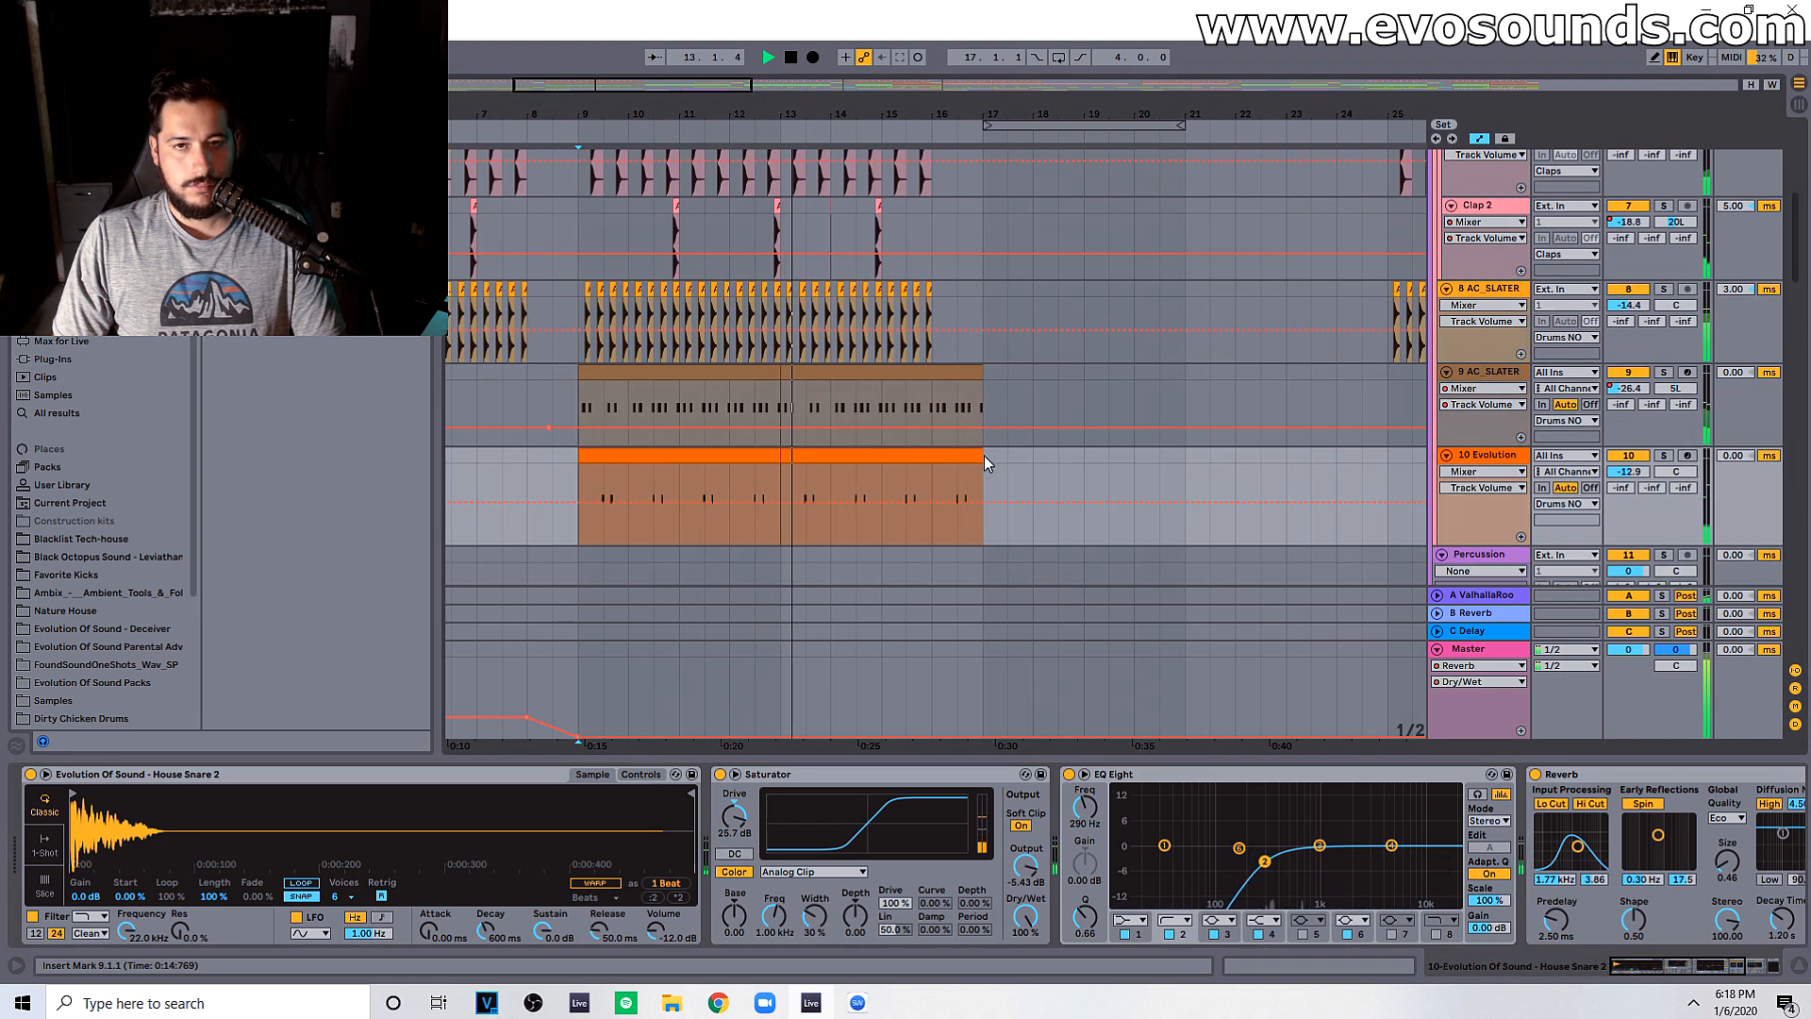
pyautogui.scroll(3, 983, 460)
pyautogui.moveTo(766, 114); pyautogui.dragTo(764, 91)
pyautogui.scroll(-4, 817, 448)
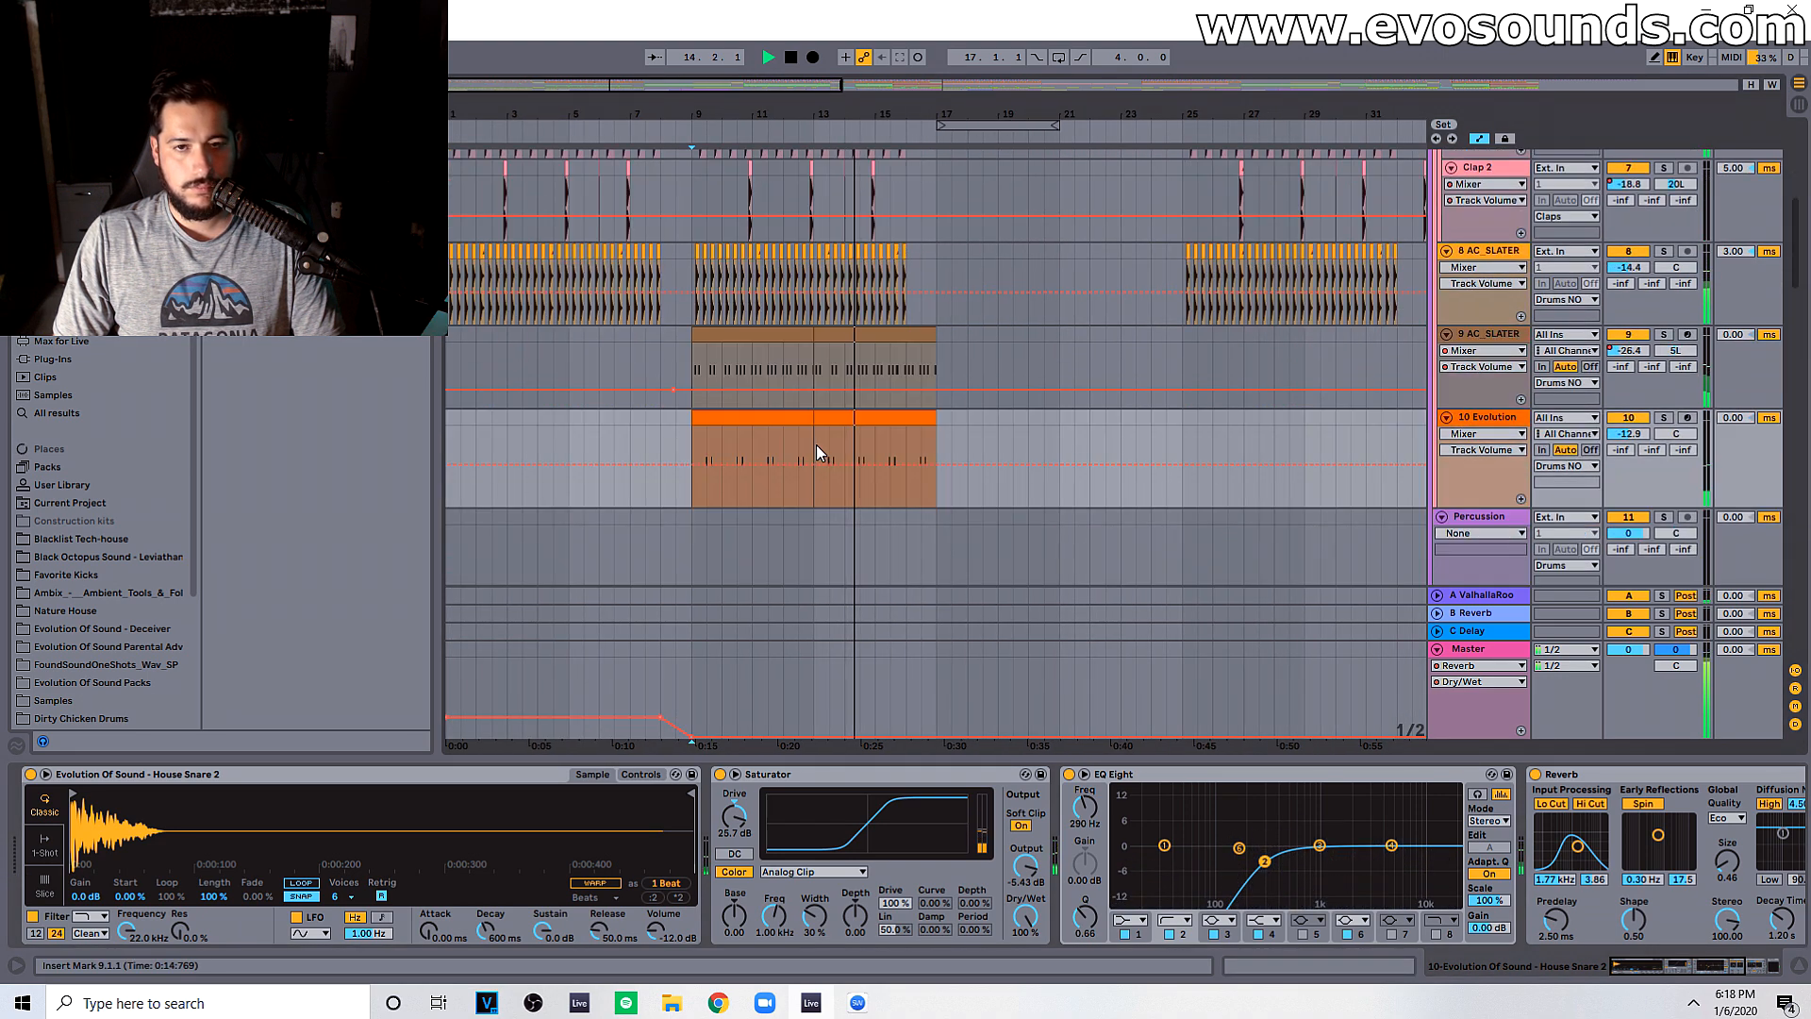
pyautogui.scroll(-10, 847, 433)
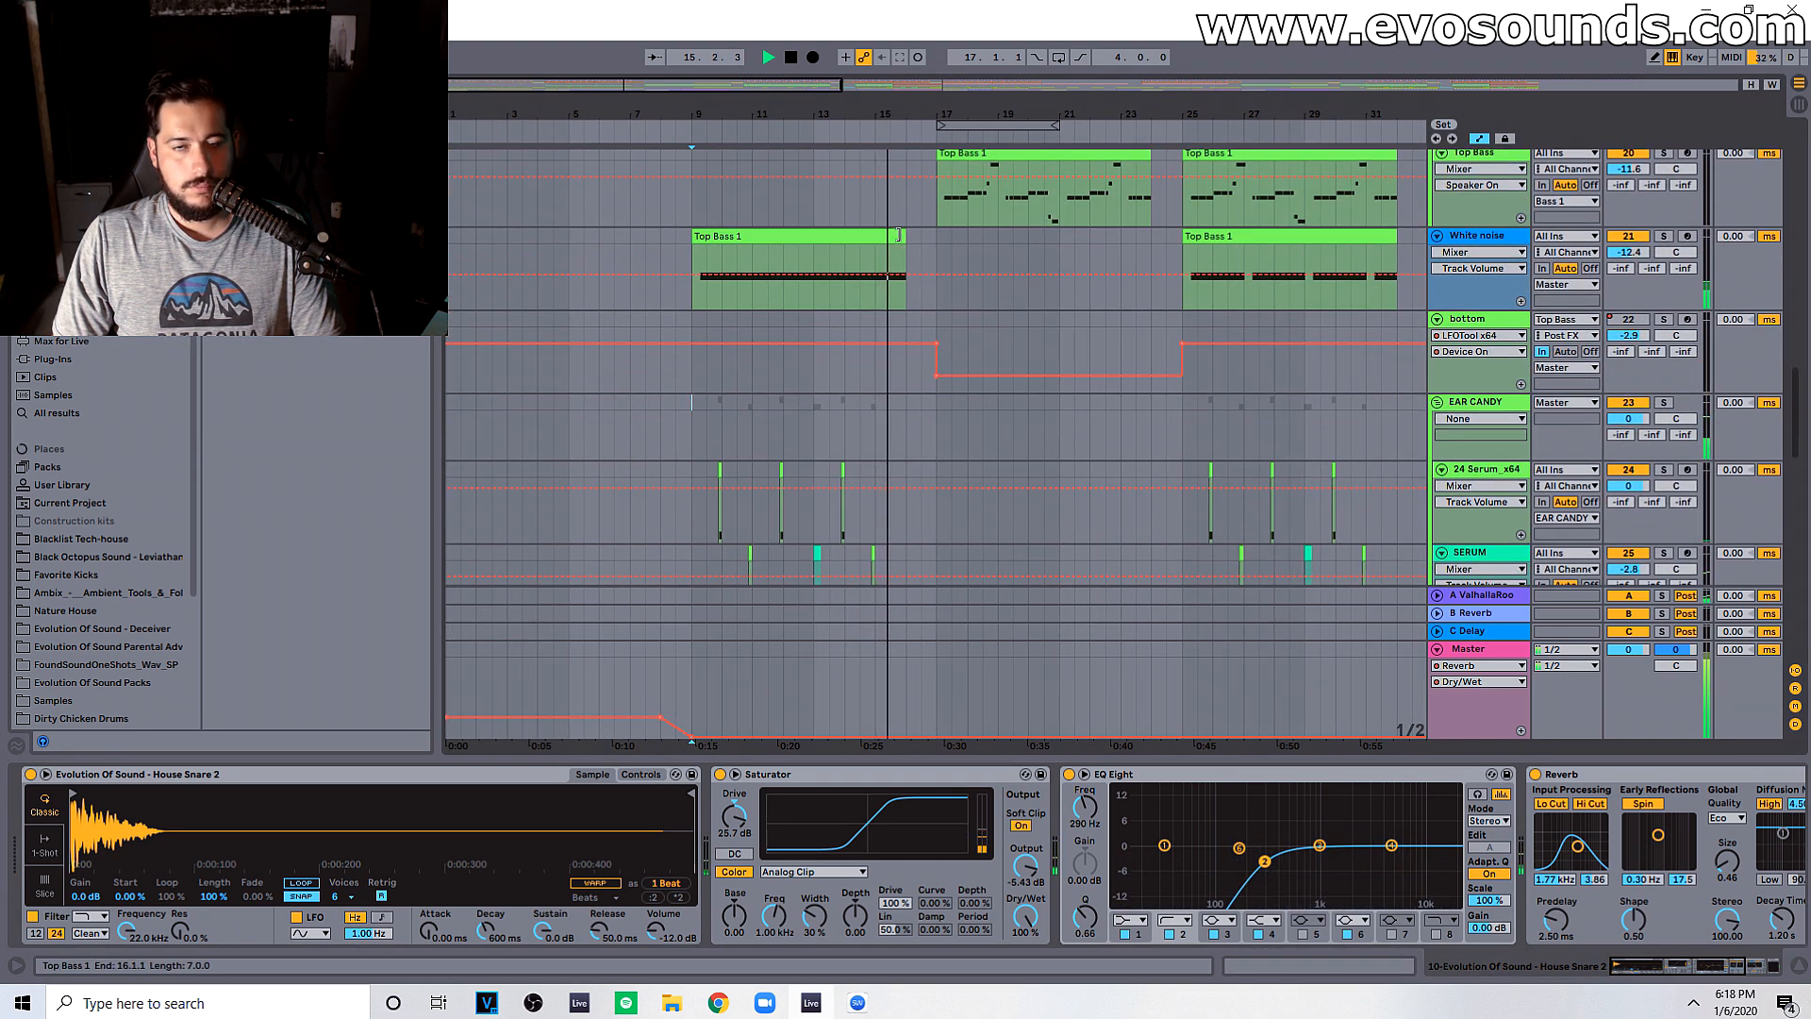
# Step: Delete the White noise clip between bars 9 and 16 and replay the section from bar 8.3
pyautogui.press('space')
pyautogui.click(873, 236)
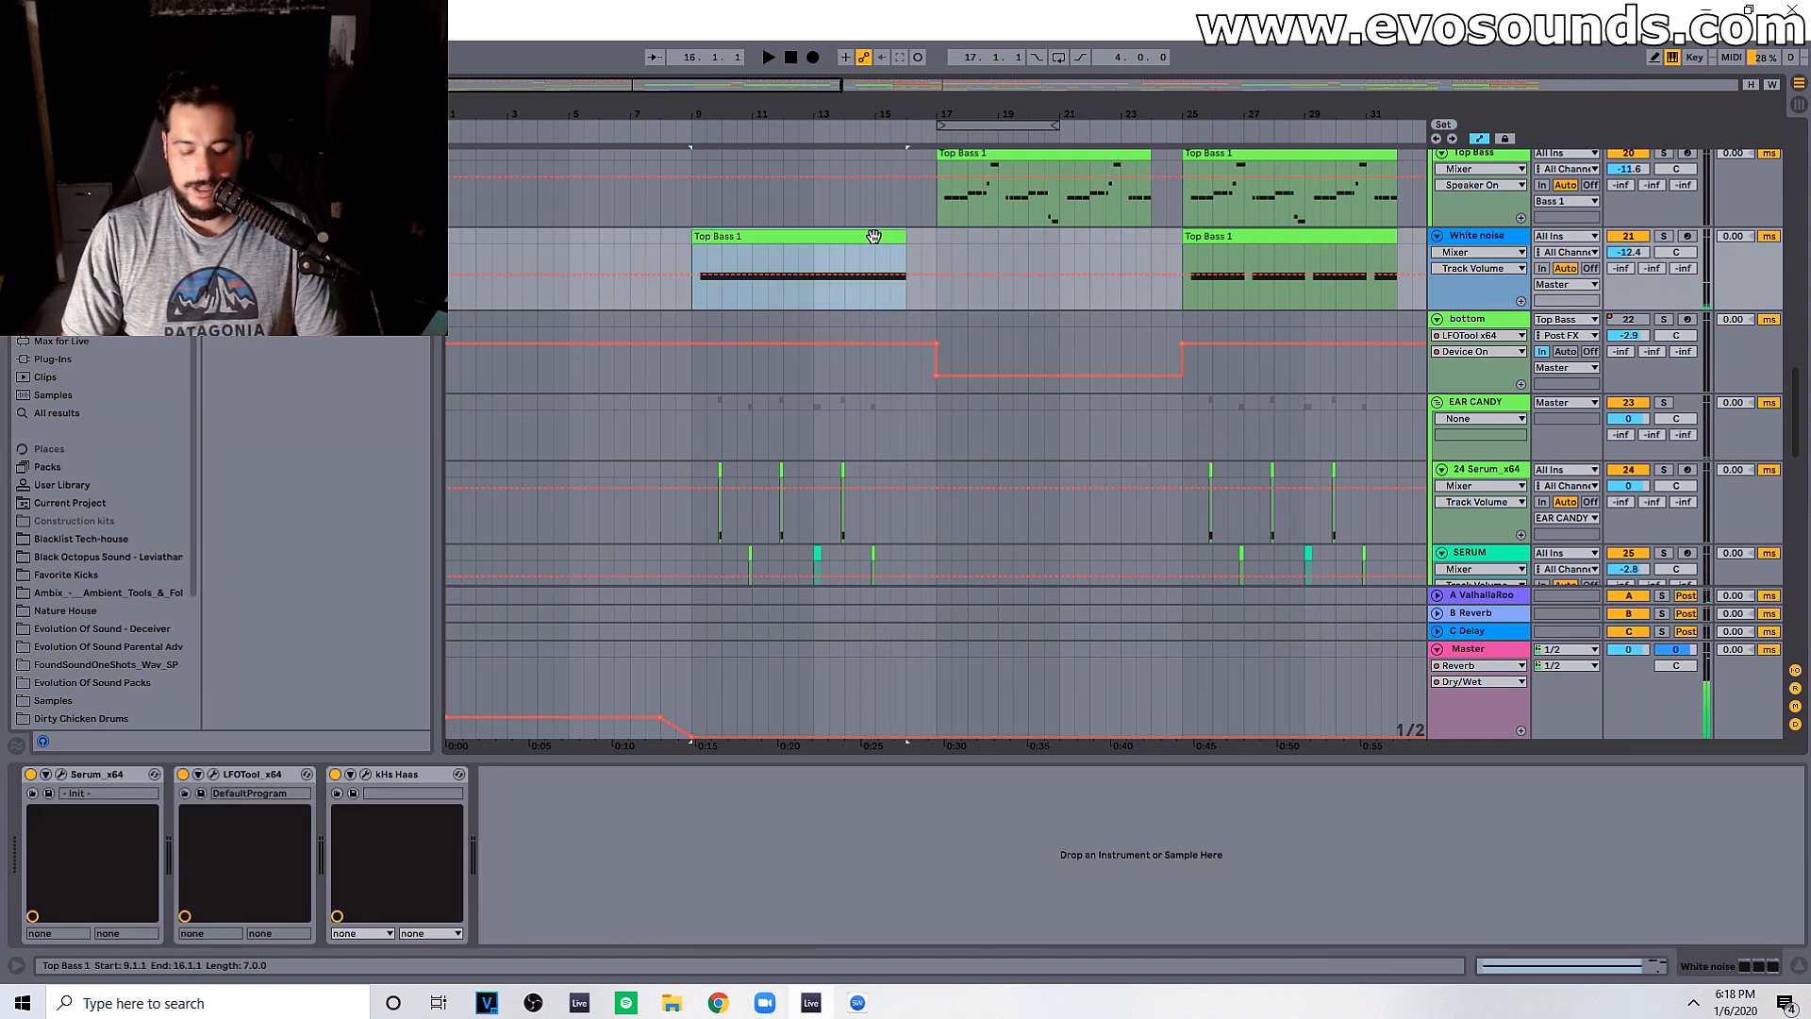
pyautogui.click(675, 241)
pyautogui.press('space')
# Step: During playback from bar 8.3, examine the Vocal SHots, HYPE LEVEL, Uplifters, Downlifters and Crash tracks
pyautogui.scroll(-2, 741, 344)
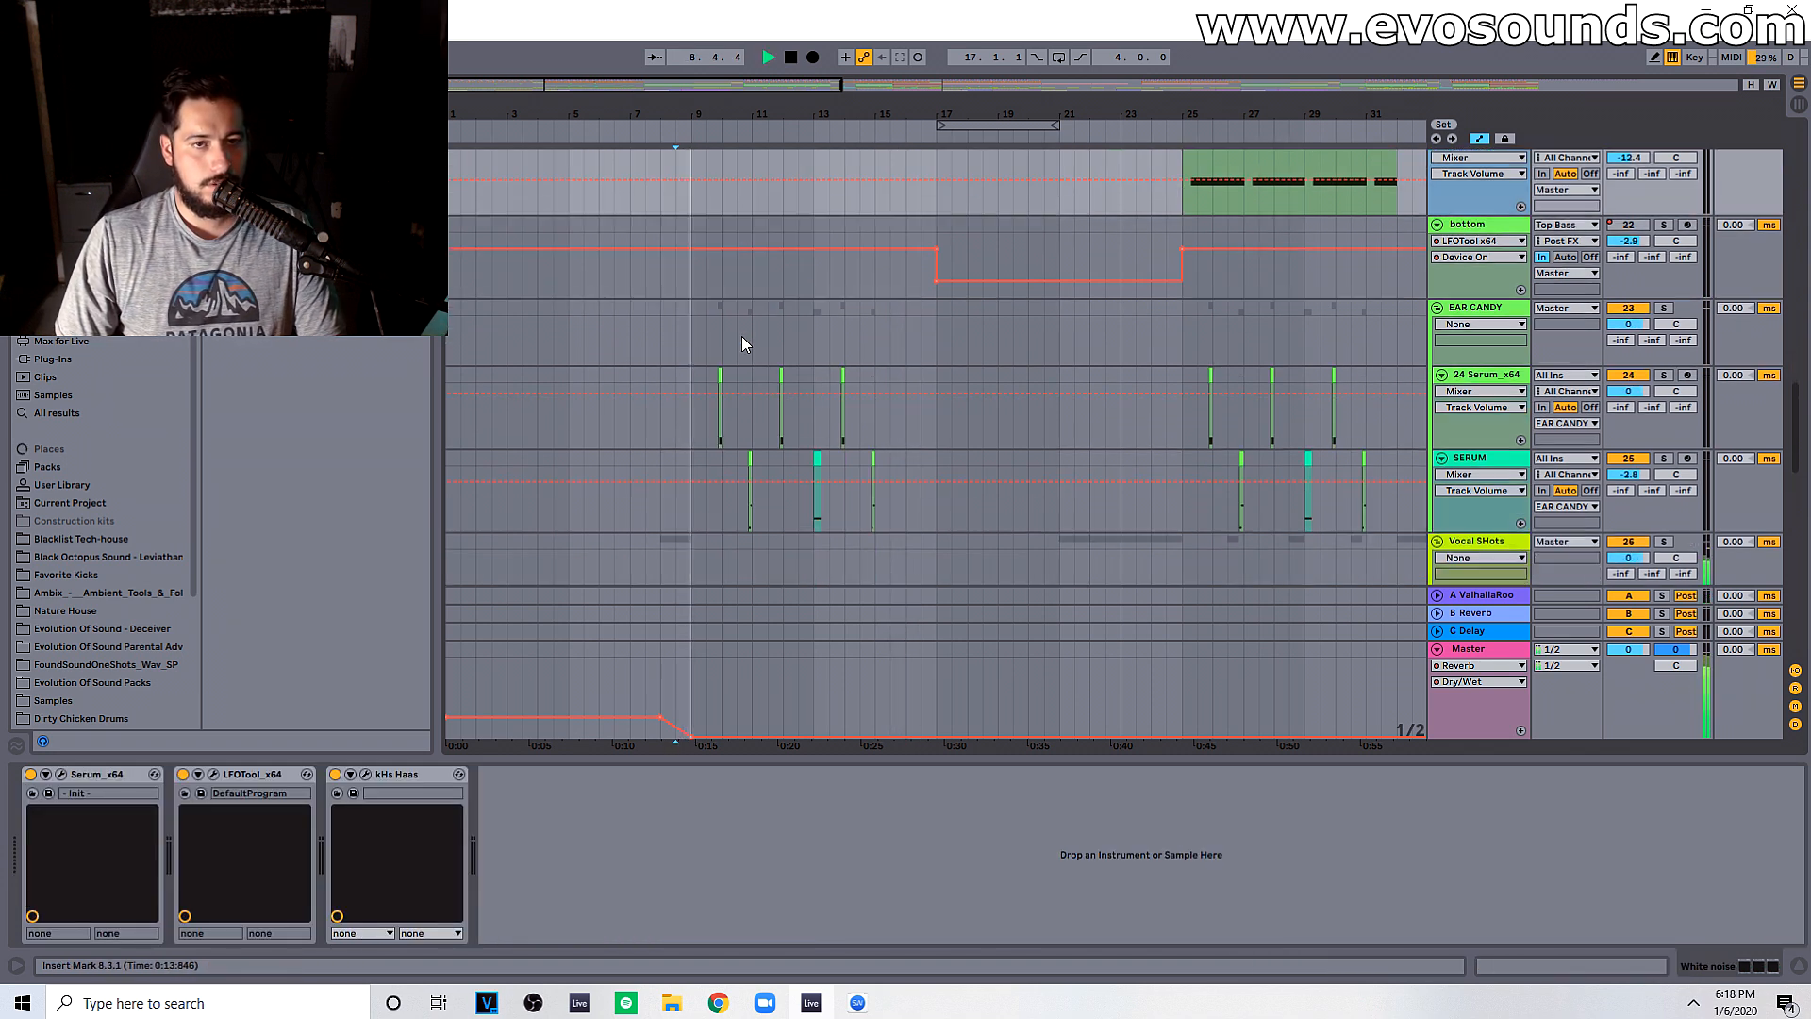
pyautogui.scroll(-5, 773, 368)
pyautogui.moveTo(918, 762); pyautogui.dragTo(886, 1010)
pyautogui.scroll(-7, 931, 617)
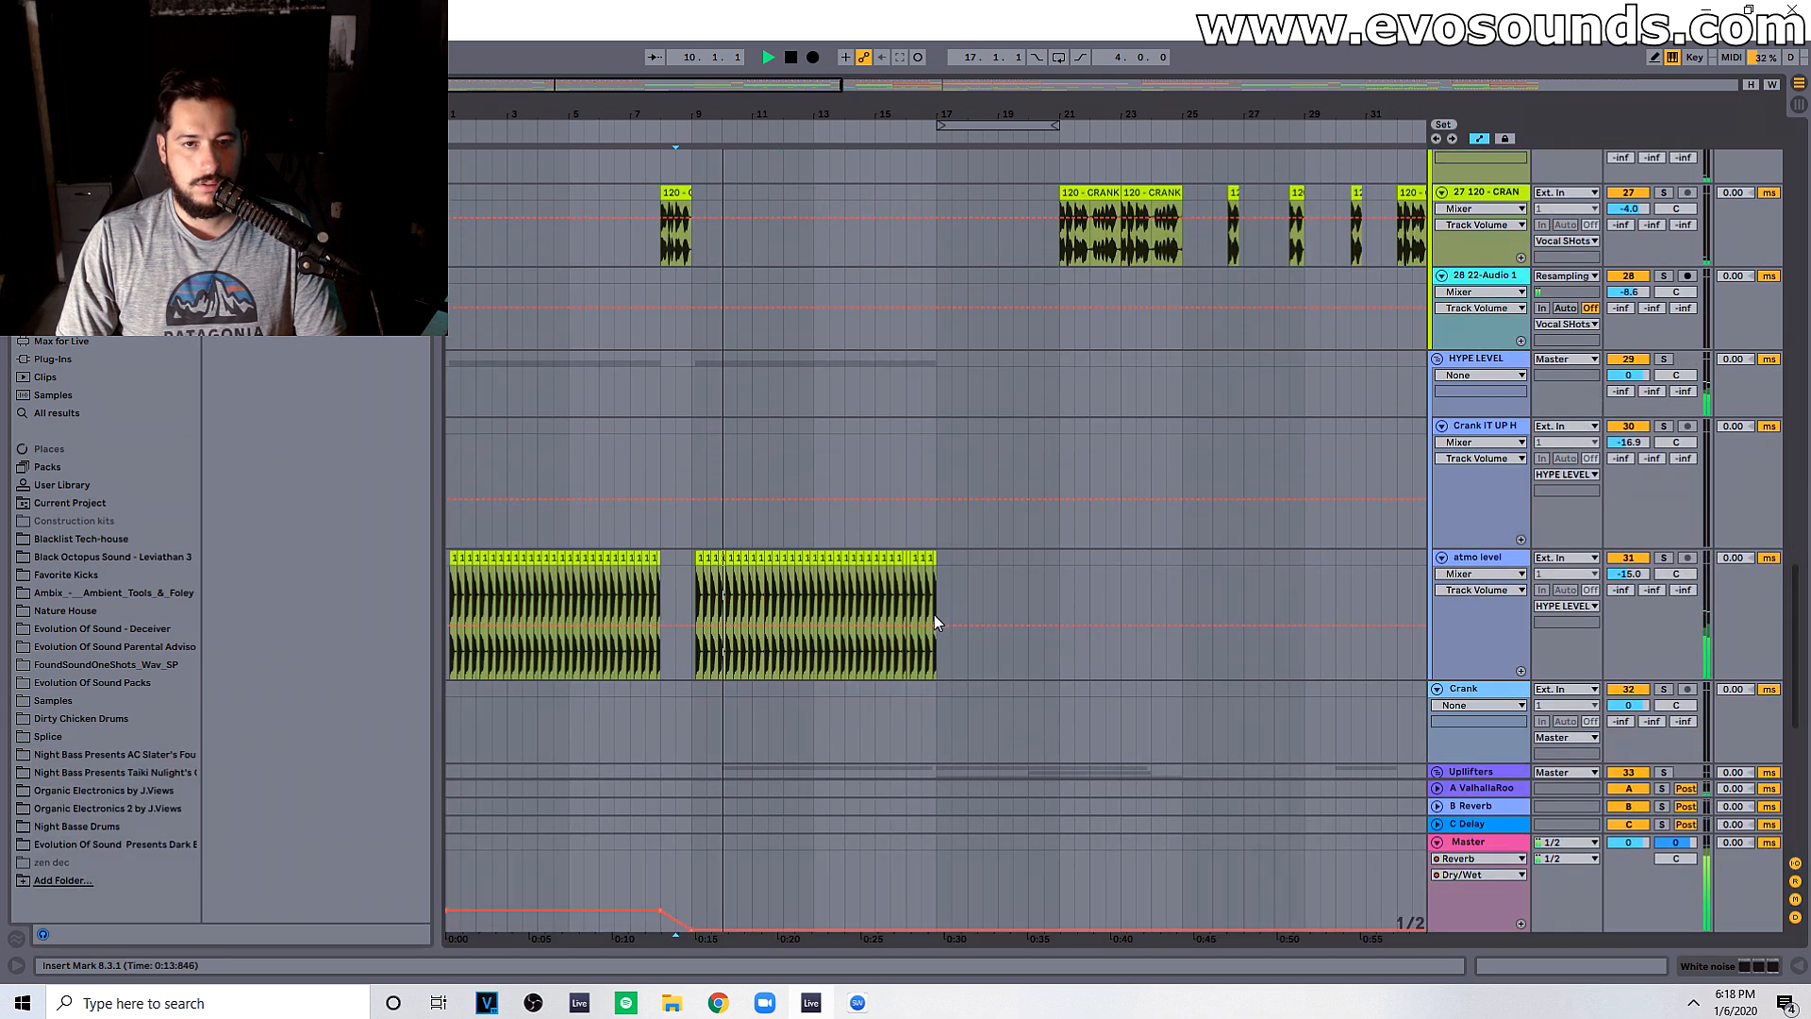
pyautogui.scroll(3, 1259, 543)
pyautogui.scroll(-4, 1264, 543)
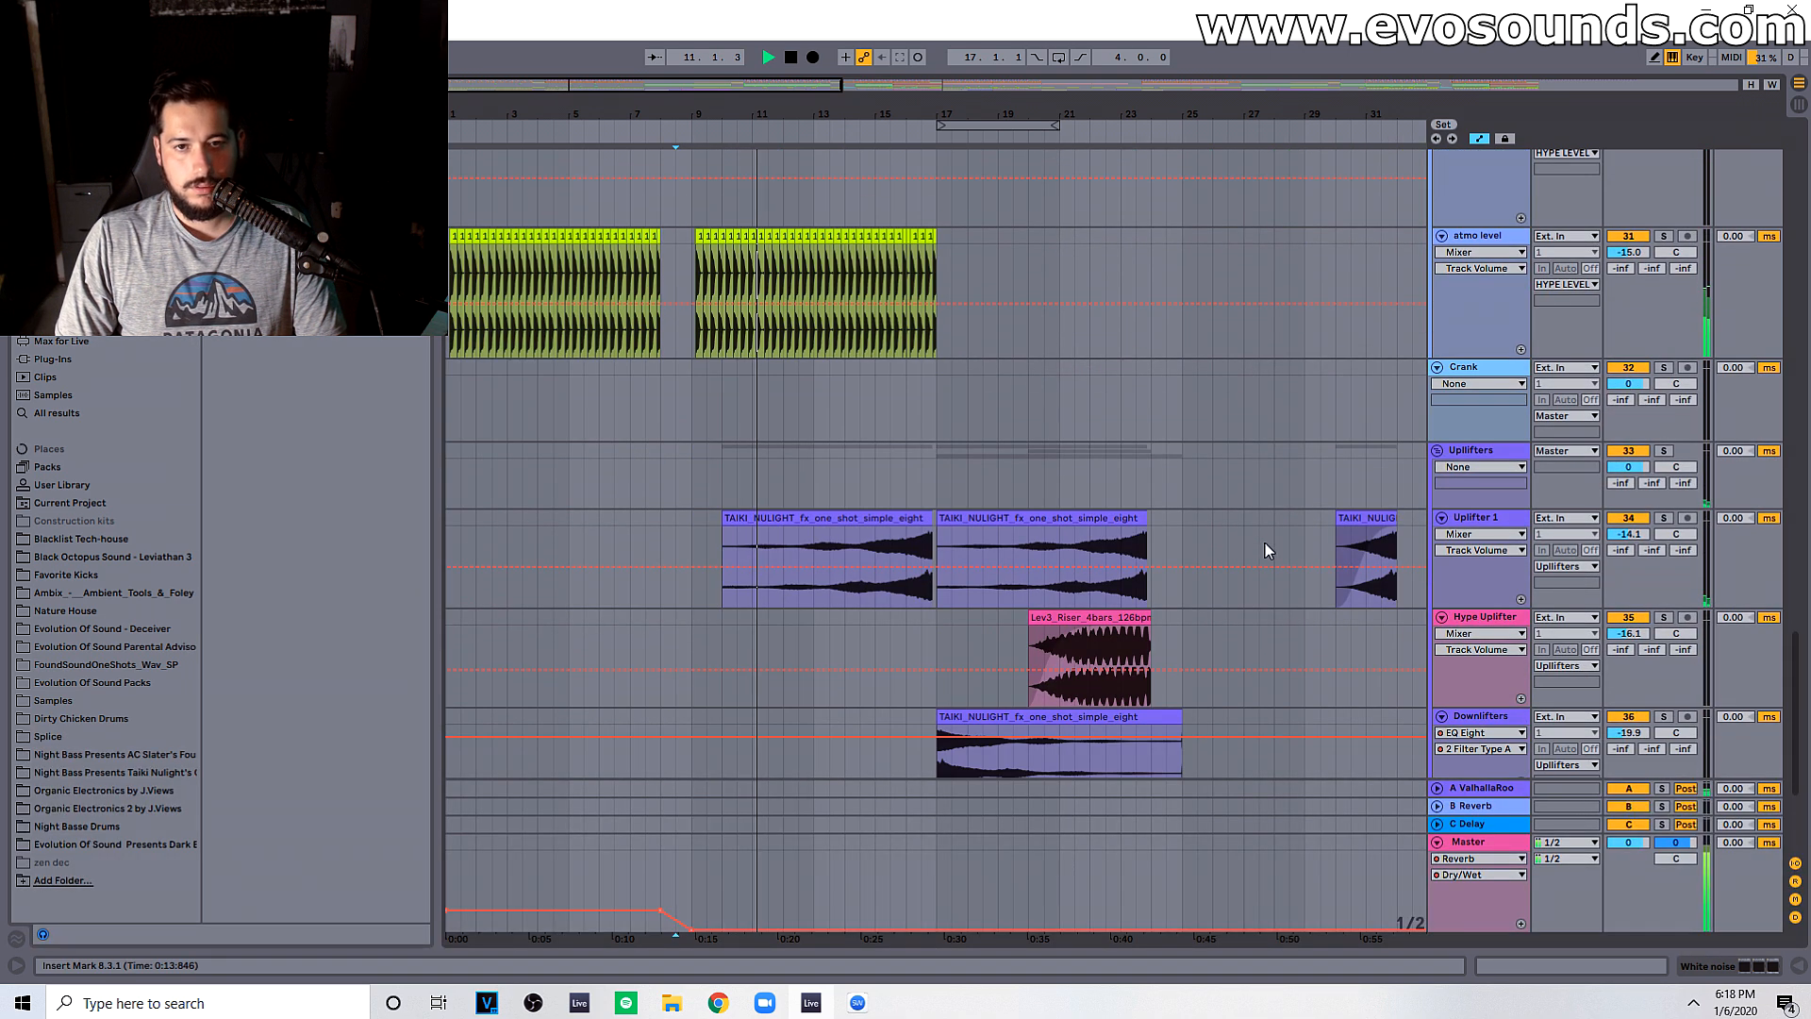
pyautogui.scroll(3, 913, 518)
pyautogui.scroll(-6, 915, 581)
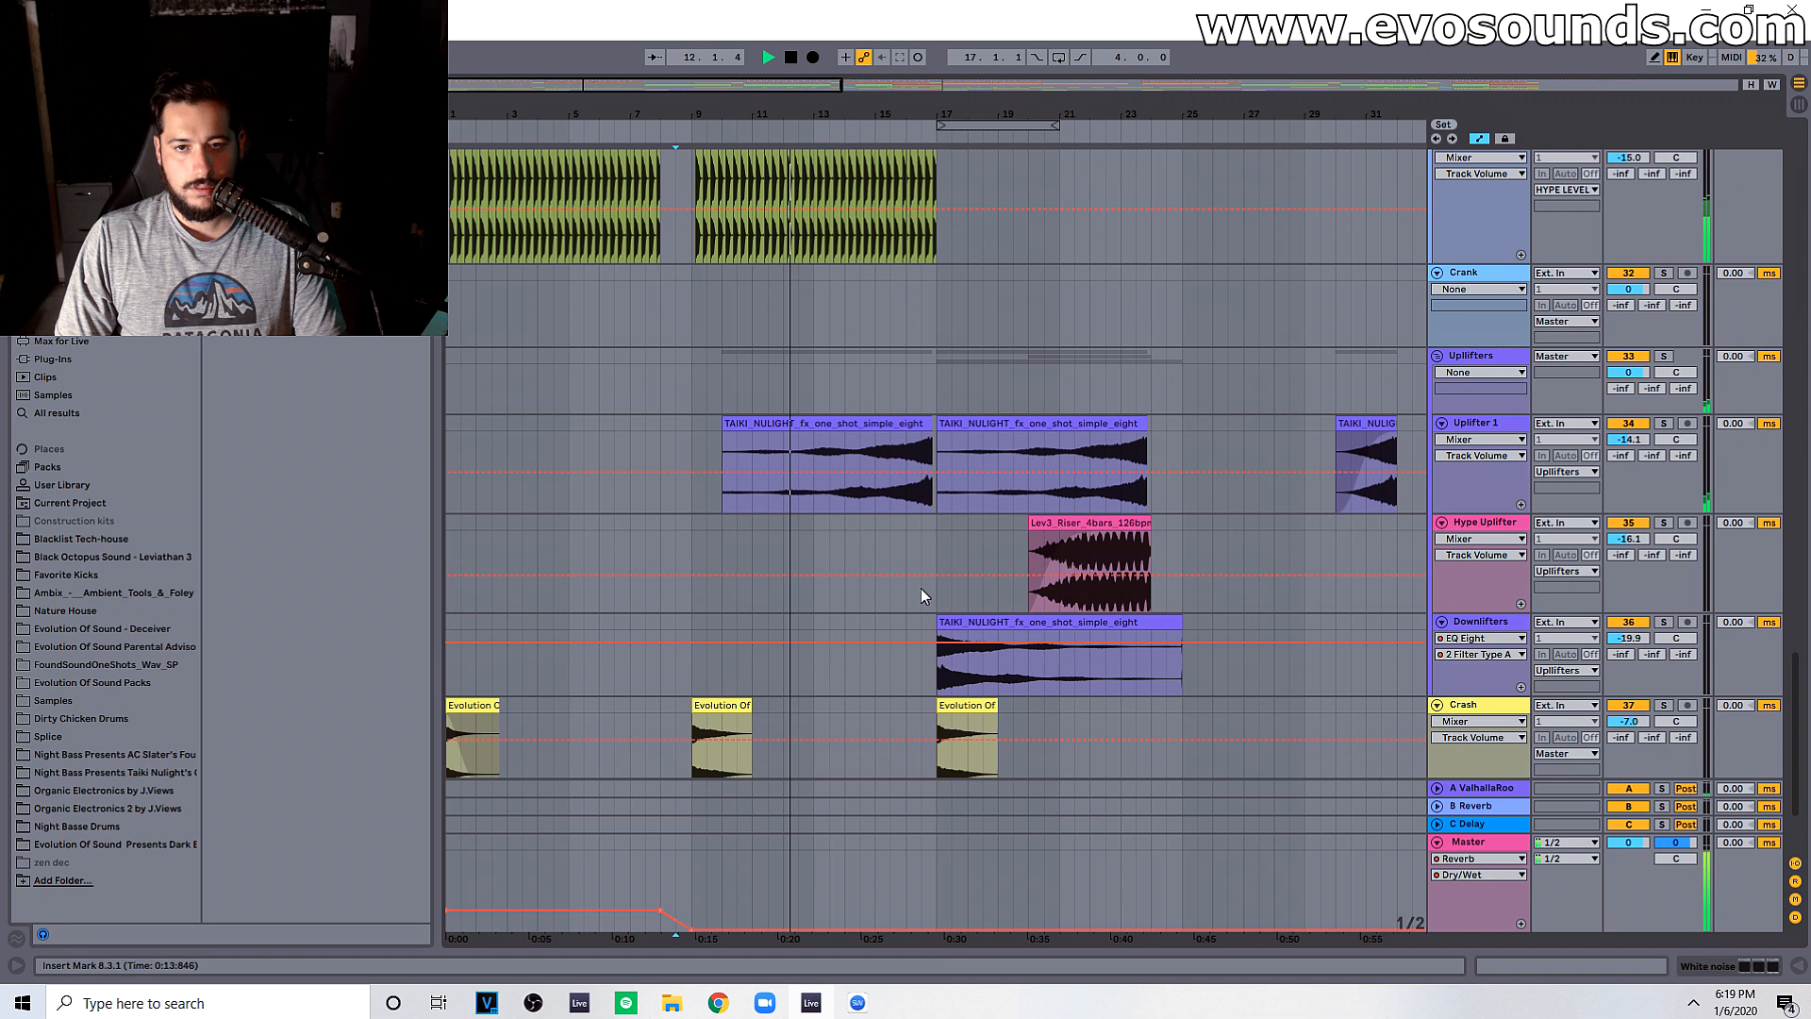
# Step: Play the breakdown from bar 48 and examine its uplifter, bass, Reese and Pad/chord? tracks
pyautogui.moveTo(748, 110); pyautogui.dragTo(747, 55)
pyautogui.press('space')
pyautogui.click(1193, 433)
pyautogui.press('space')
pyautogui.press('space')
pyautogui.click(1196, 385)
pyautogui.press('space')
pyautogui.moveTo(1122, 113); pyautogui.dragTo(943, 141)
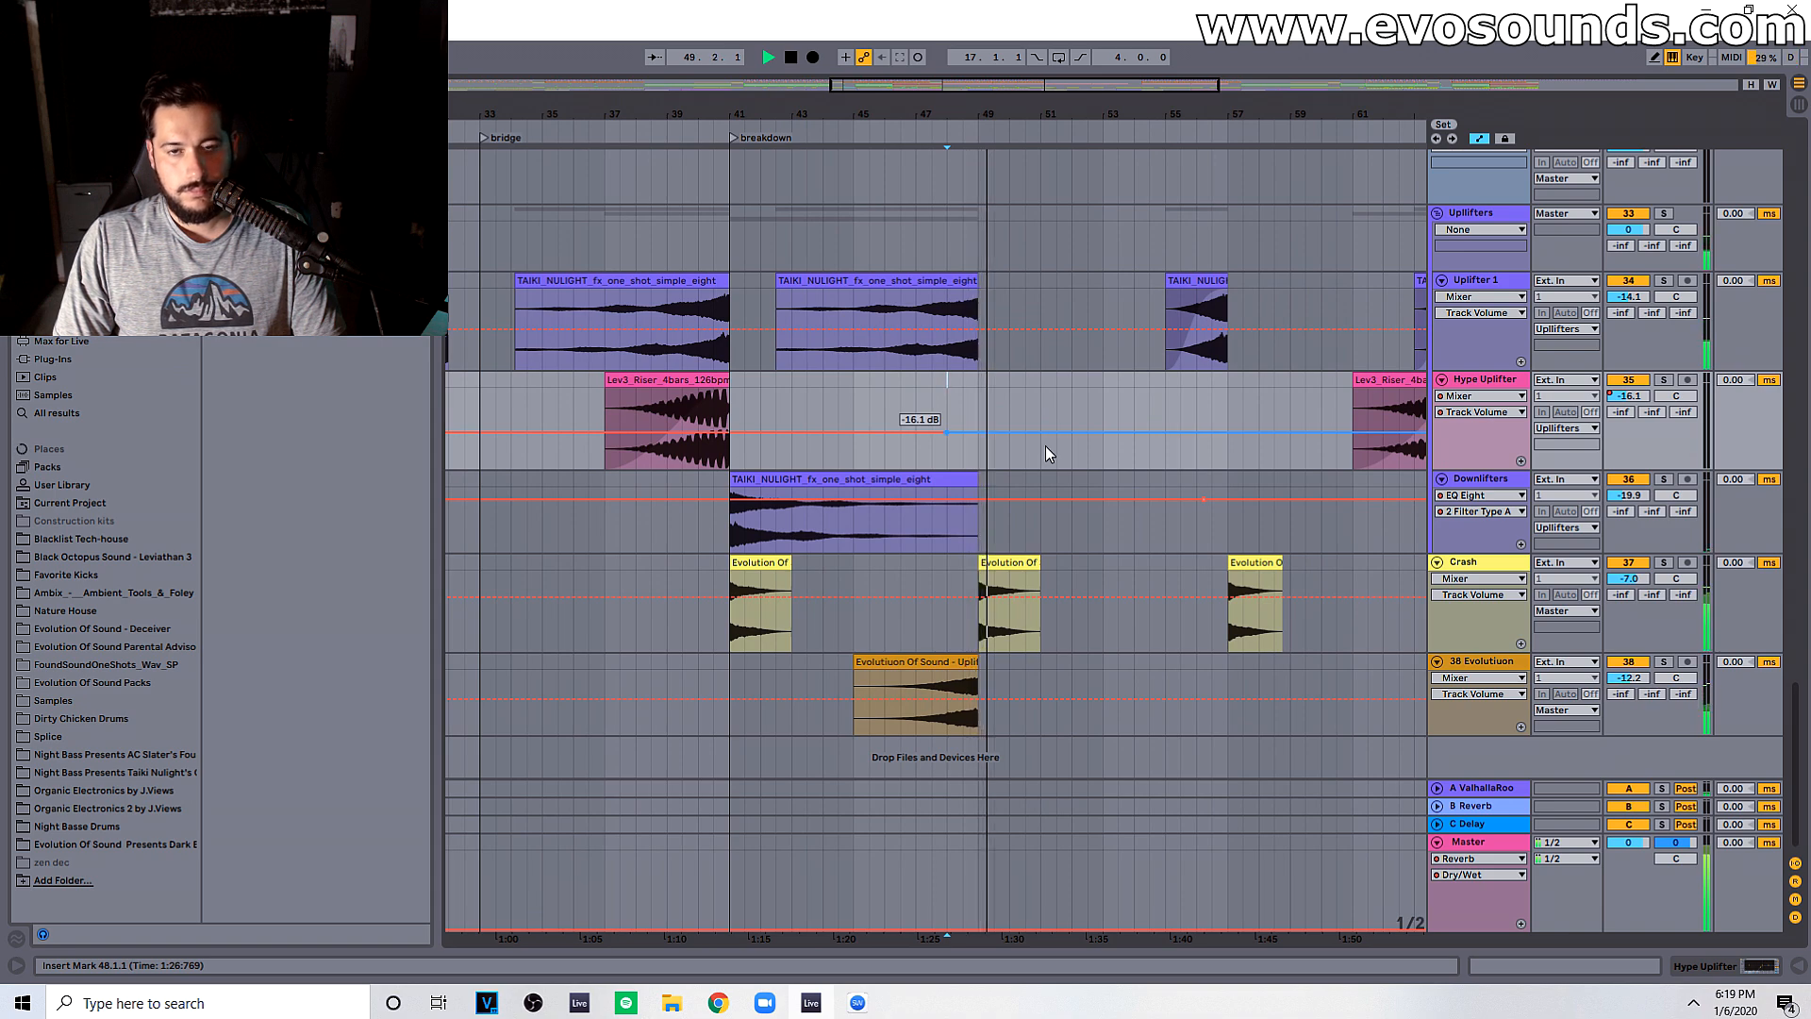
pyautogui.scroll(2, 1048, 462)
pyautogui.scroll(12, 1075, 538)
pyautogui.press('space')
pyautogui.scroll(4, 1103, 564)
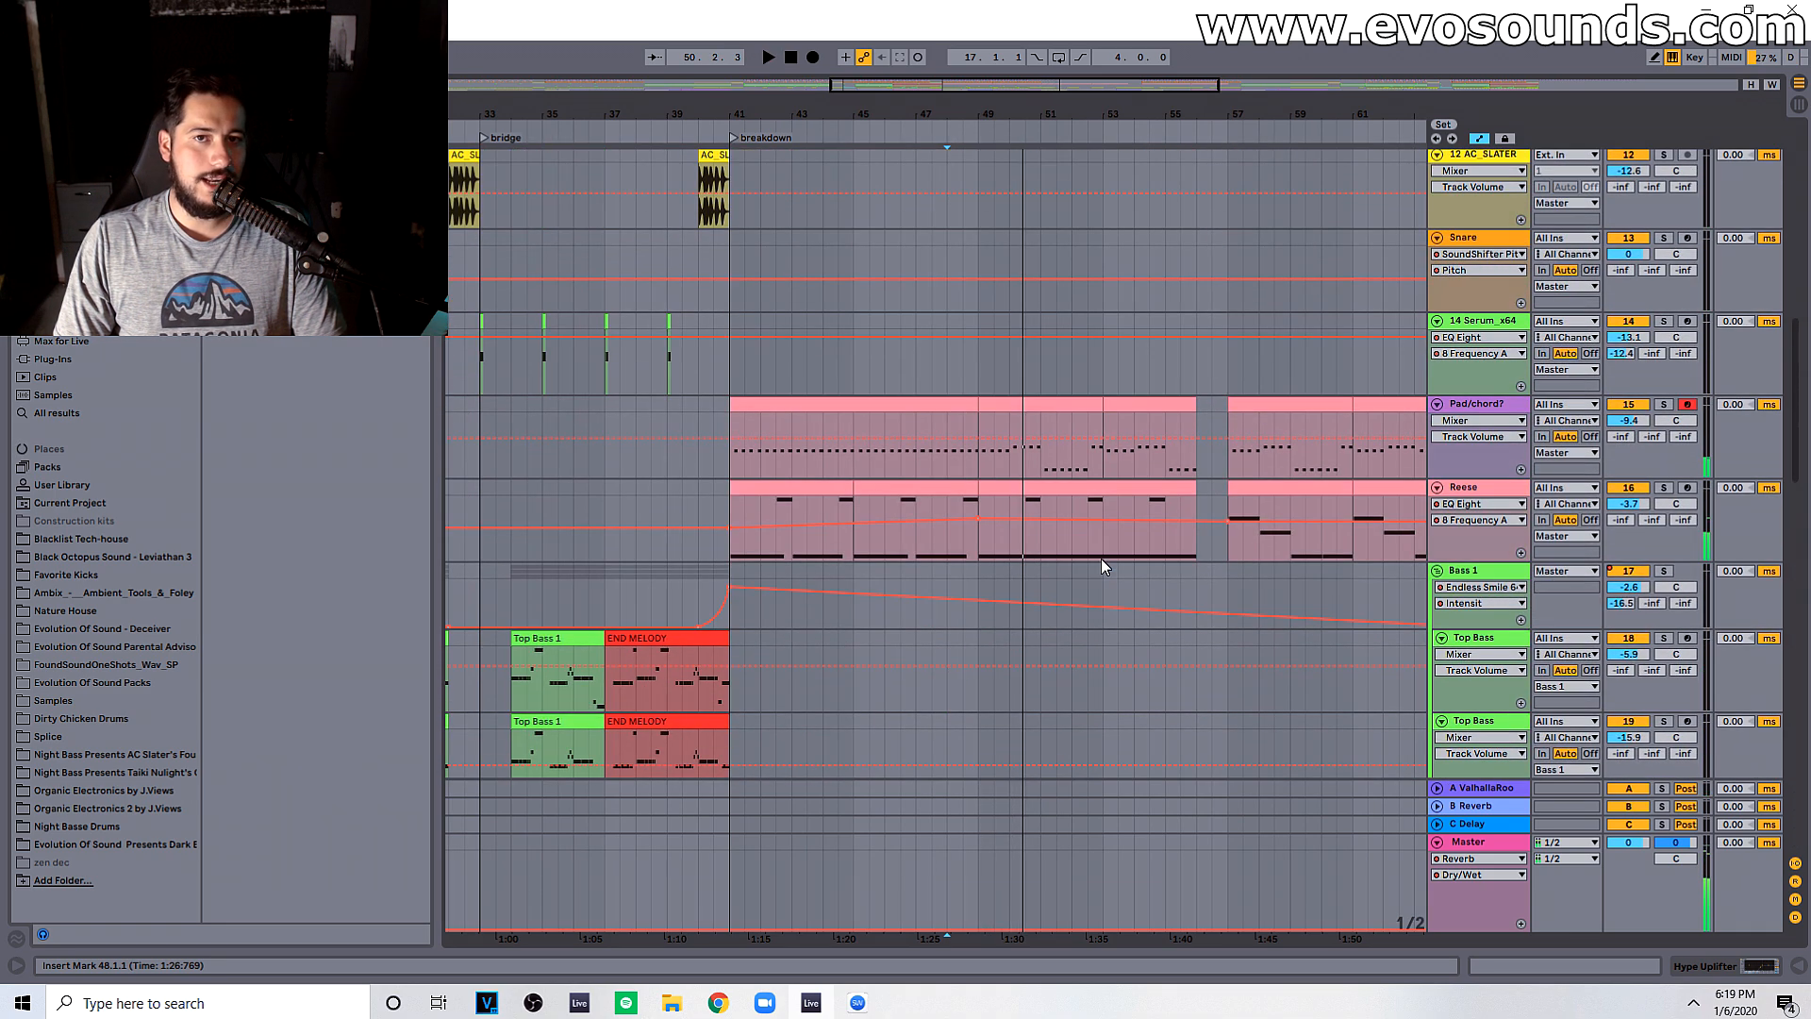
# Step: Copy one bar of the breakdown's Pad/chord? clip to bar 1 and repeat it at bar 5
pyautogui.click(1005, 400)
pyautogui.moveTo(902, 84); pyautogui.dragTo(514, 66)
pyautogui.hotkey('ctrl', 'v')
pyautogui.press('space')
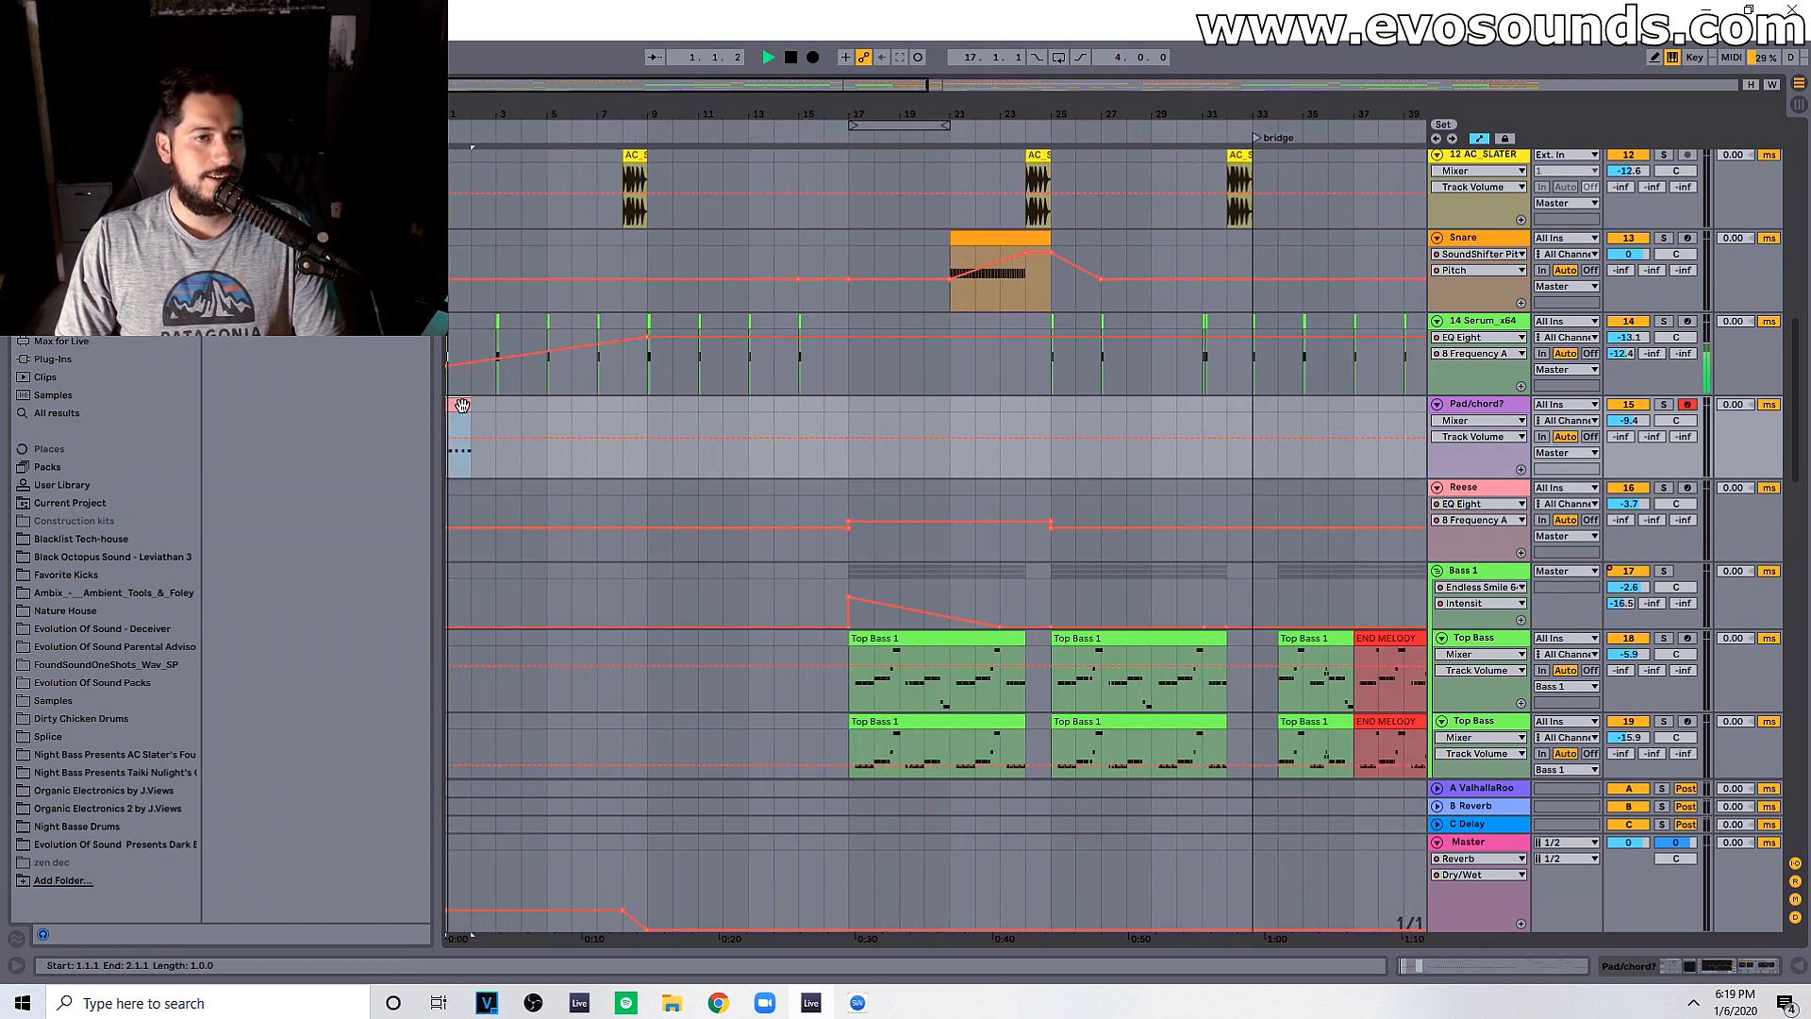
pyautogui.press('+')
pyautogui.moveTo(585, 419); pyautogui.dragTo(443, 452)
pyautogui.hotkey('ctrl', 'd')
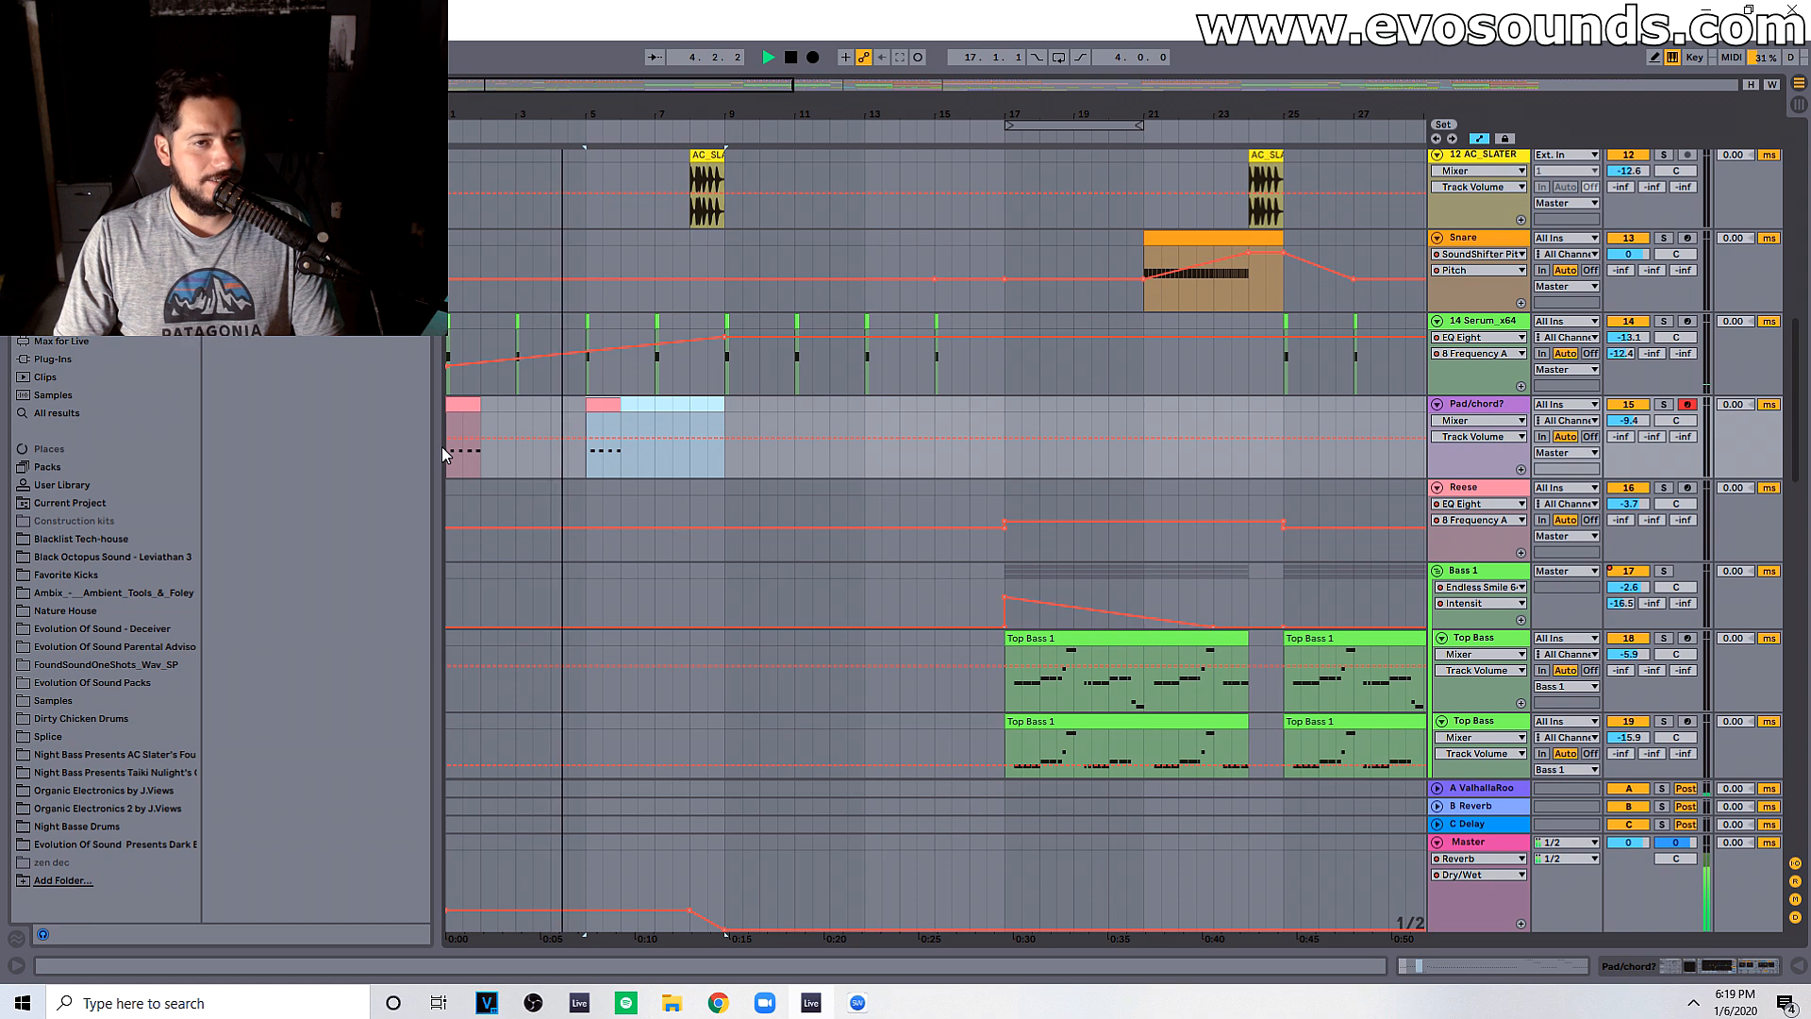
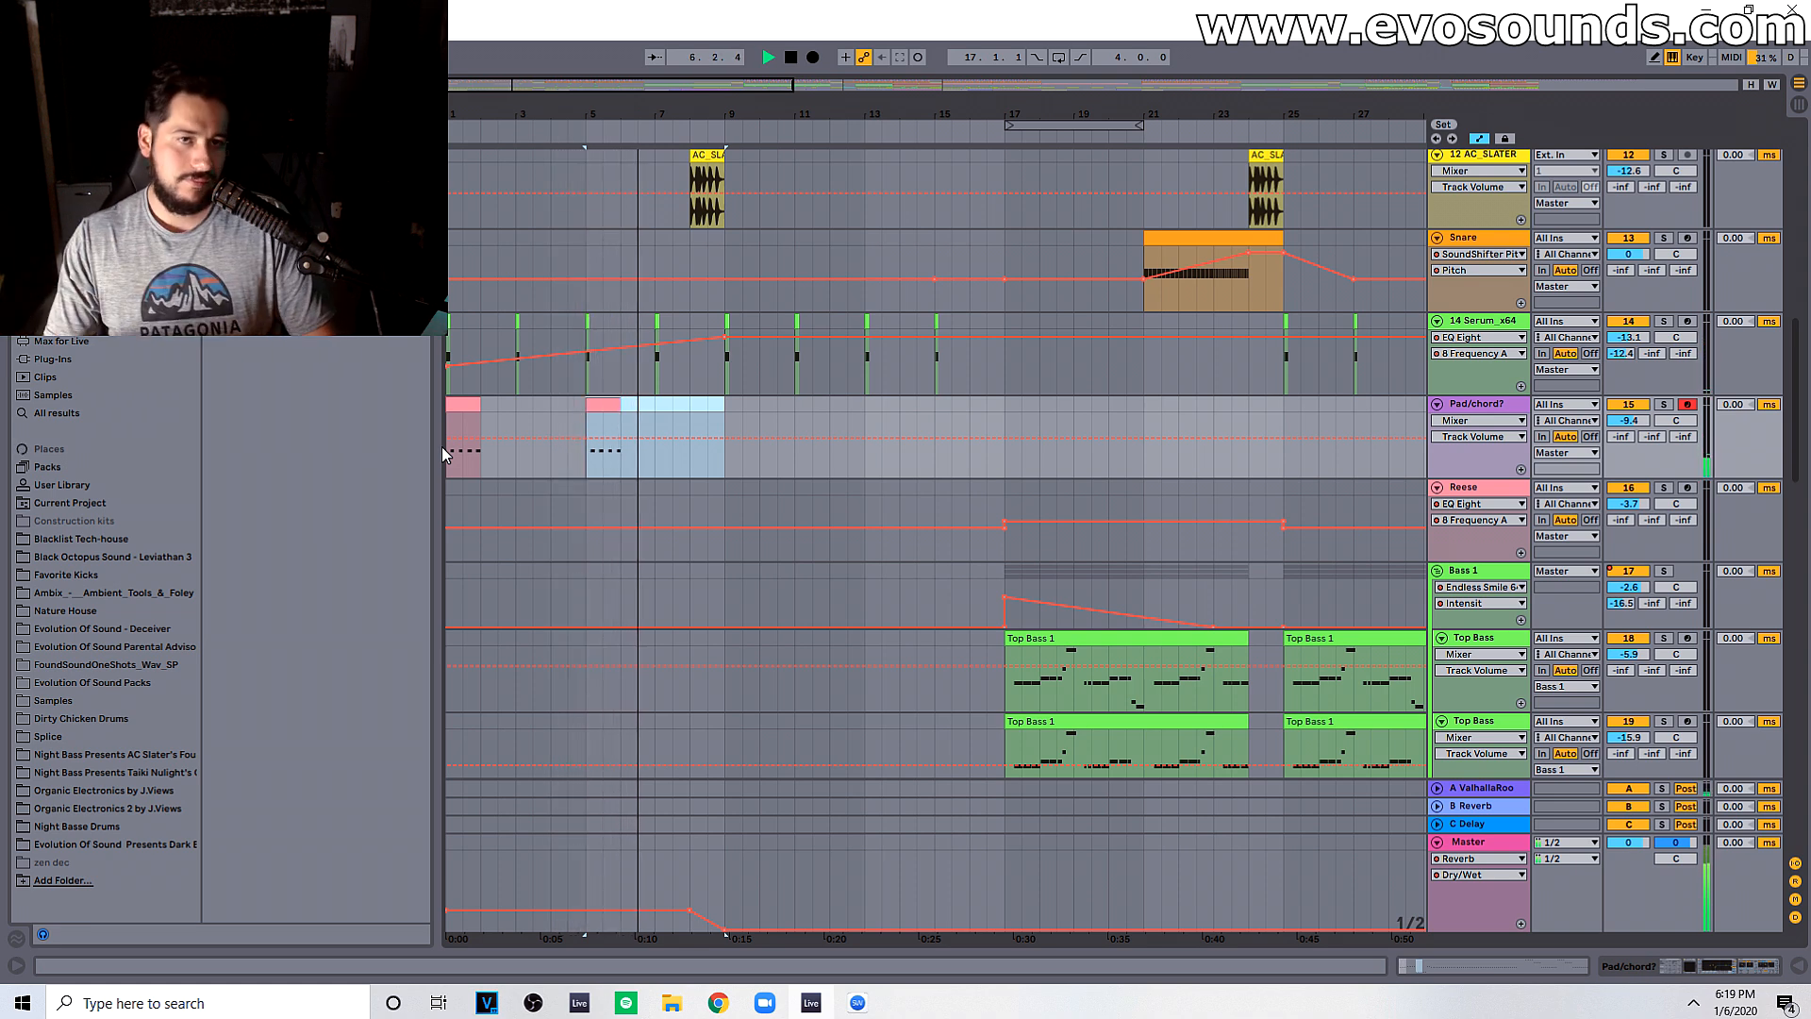
# Step: Copy the one-bar Pad/chord? clip to bar 9 and duplicate it back to back up to bar 17
pyautogui.click(607, 404)
pyautogui.click(722, 412)
pyautogui.hotkey('ctrl', 'v')
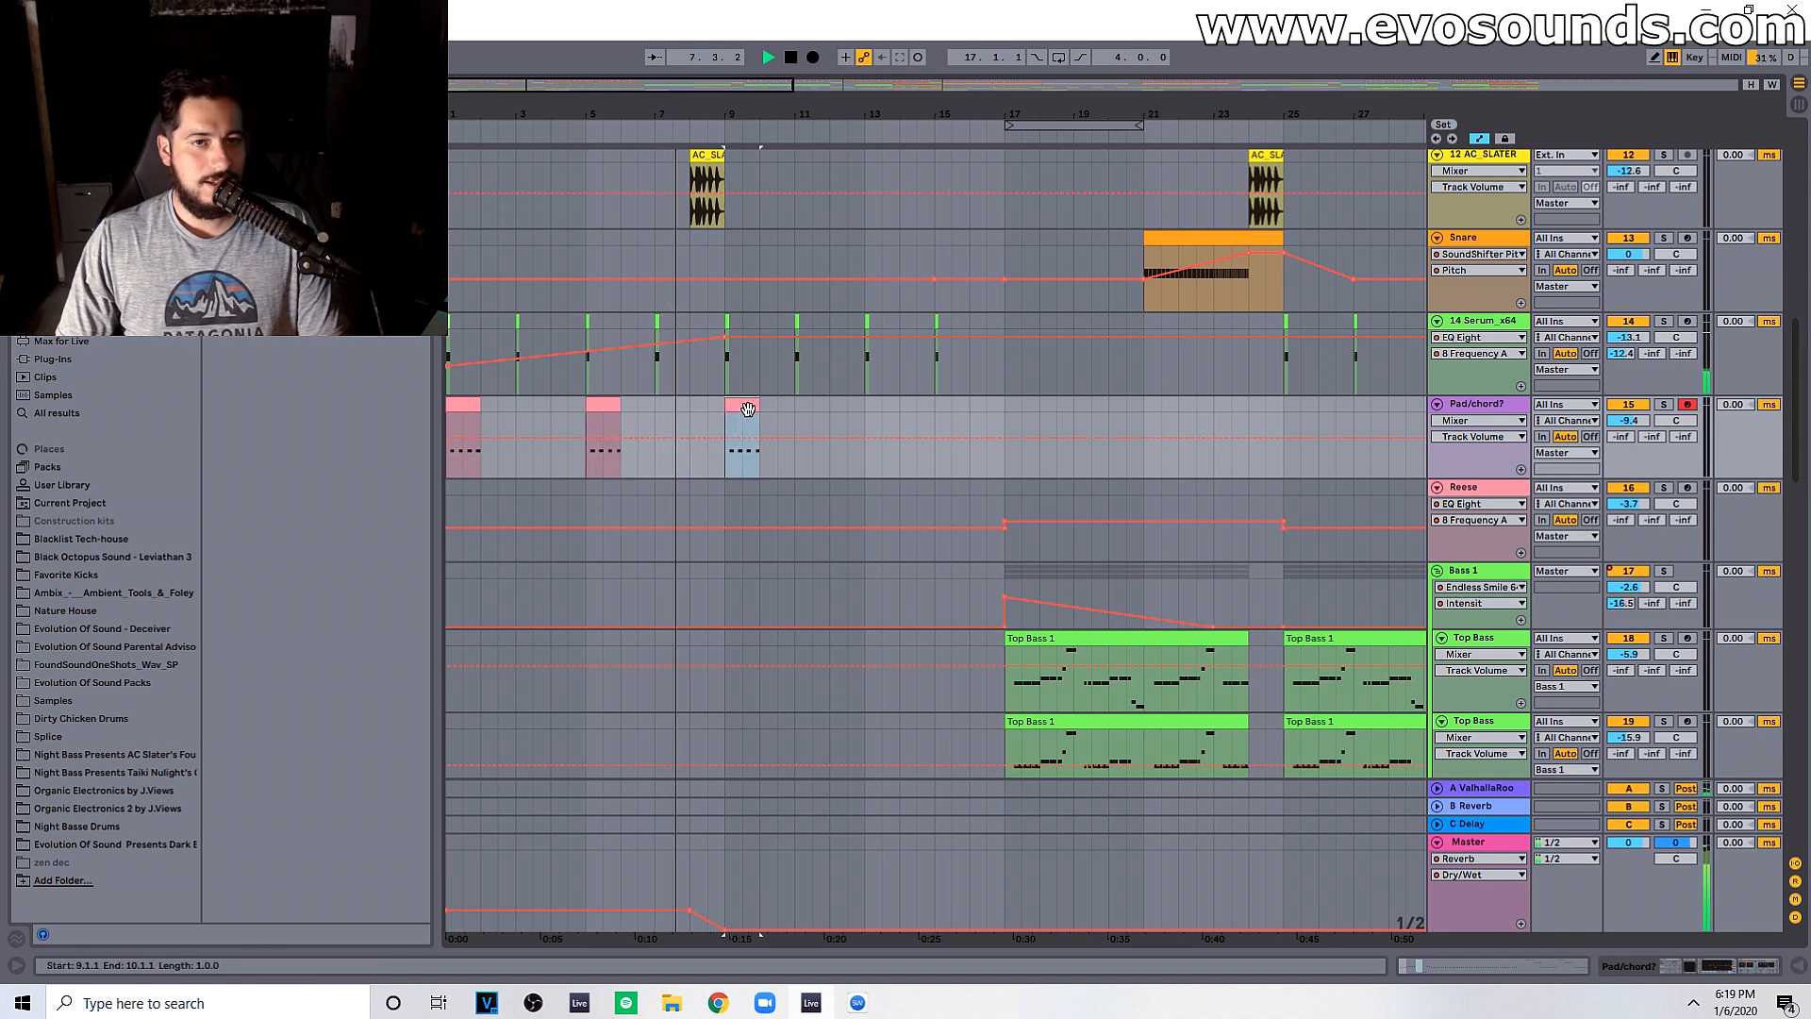
pyautogui.moveTo(760, 415)
pyautogui.mouseDown()
pyautogui.moveTo(883, 420)
pyautogui.moveTo(760, 415)
pyautogui.mouseUp()
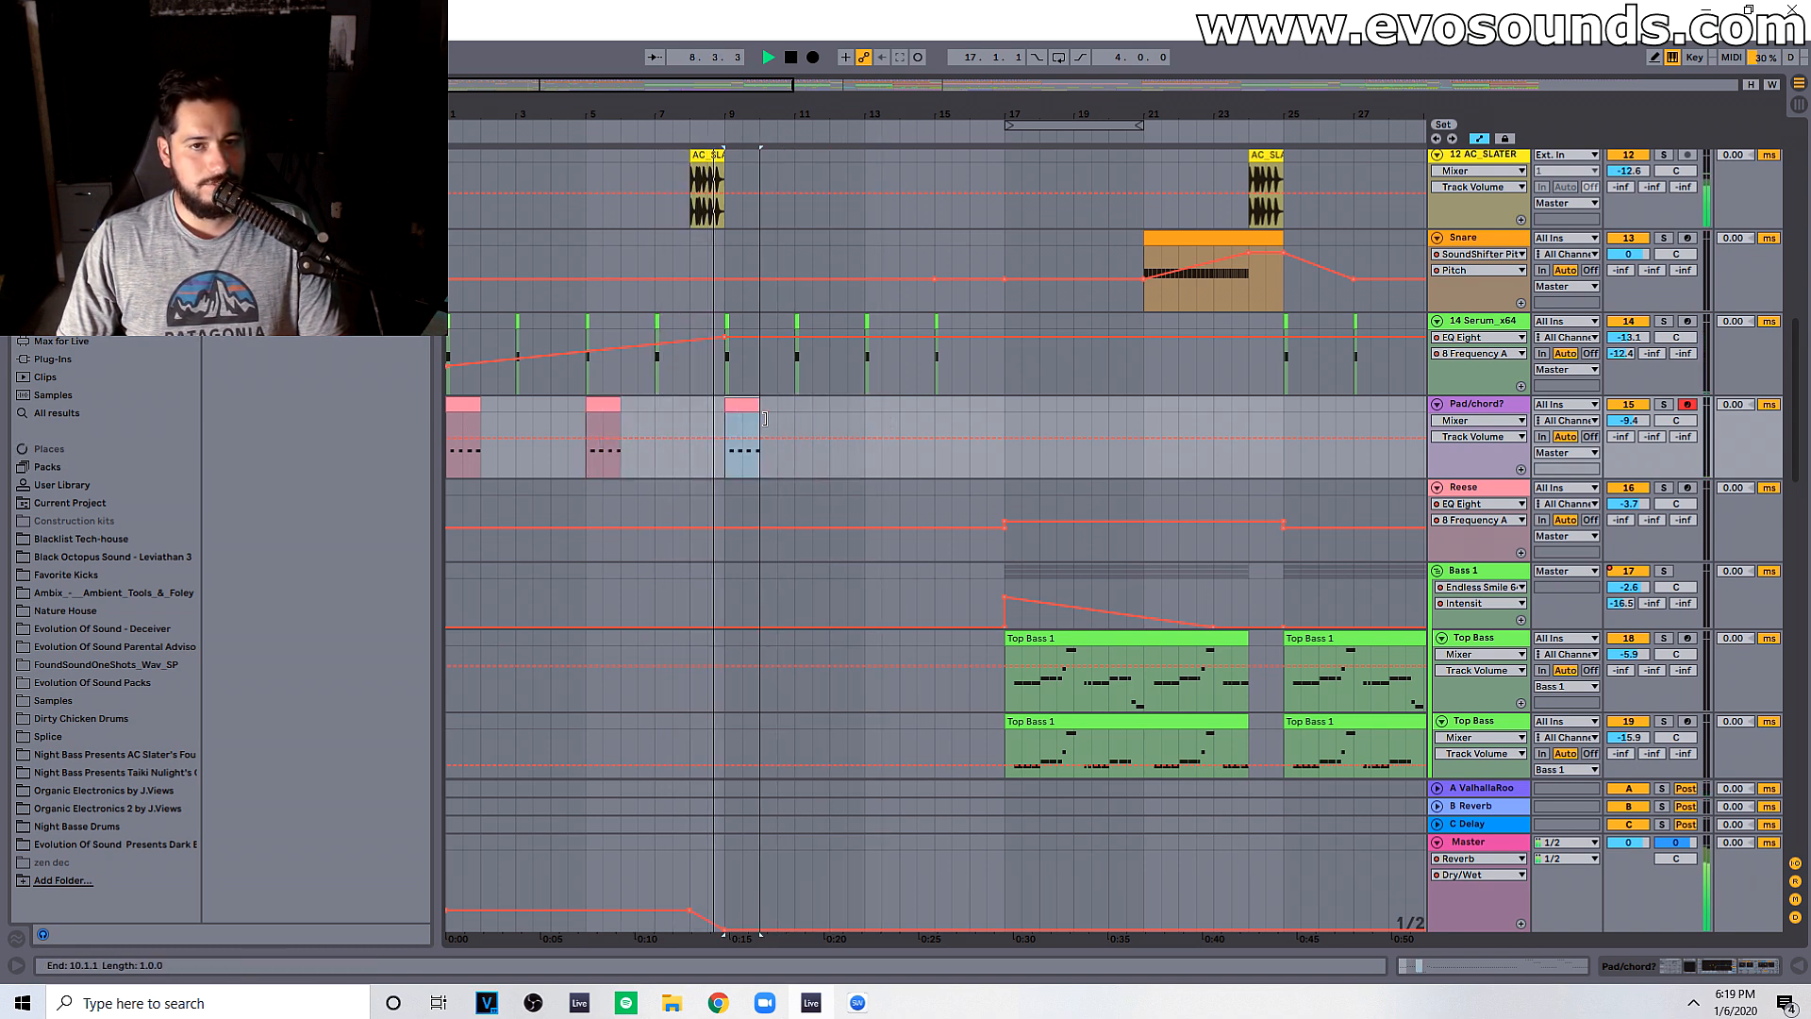
pyautogui.hotkey('ctrl', 'd')
pyautogui.hotkey('ctrl', 'd')
pyautogui.hotkey('ctrl', 'd')
pyautogui.hotkey('ctrl', 'd')
pyautogui.hotkey('ctrl', 'd')
pyautogui.hotkey('ctrl', 'd')
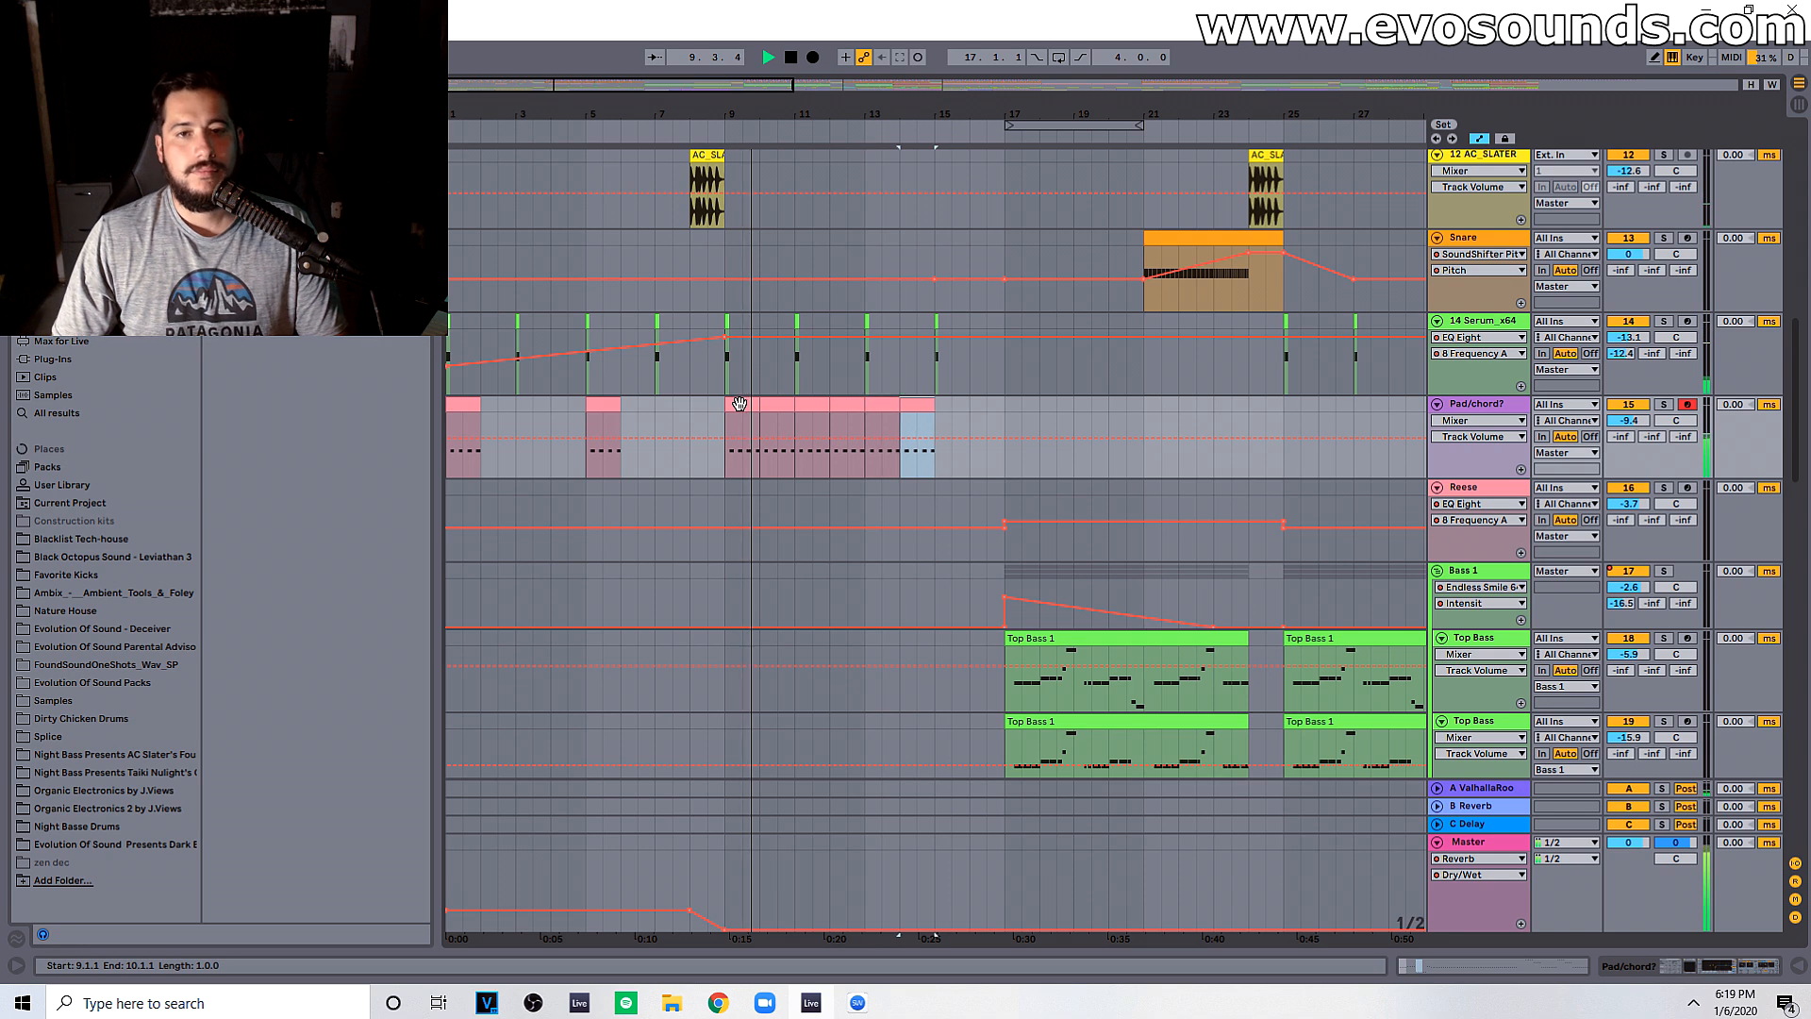
pyautogui.hotkey('ctrl', 'd')
# Step: Try removing the Pad/chord? clip at bar 16 during playback, and restore it
pyautogui.click(953, 405)
pyautogui.click(991, 409)
pyautogui.press('Delete')
pyautogui.scroll(6, 987, 509)
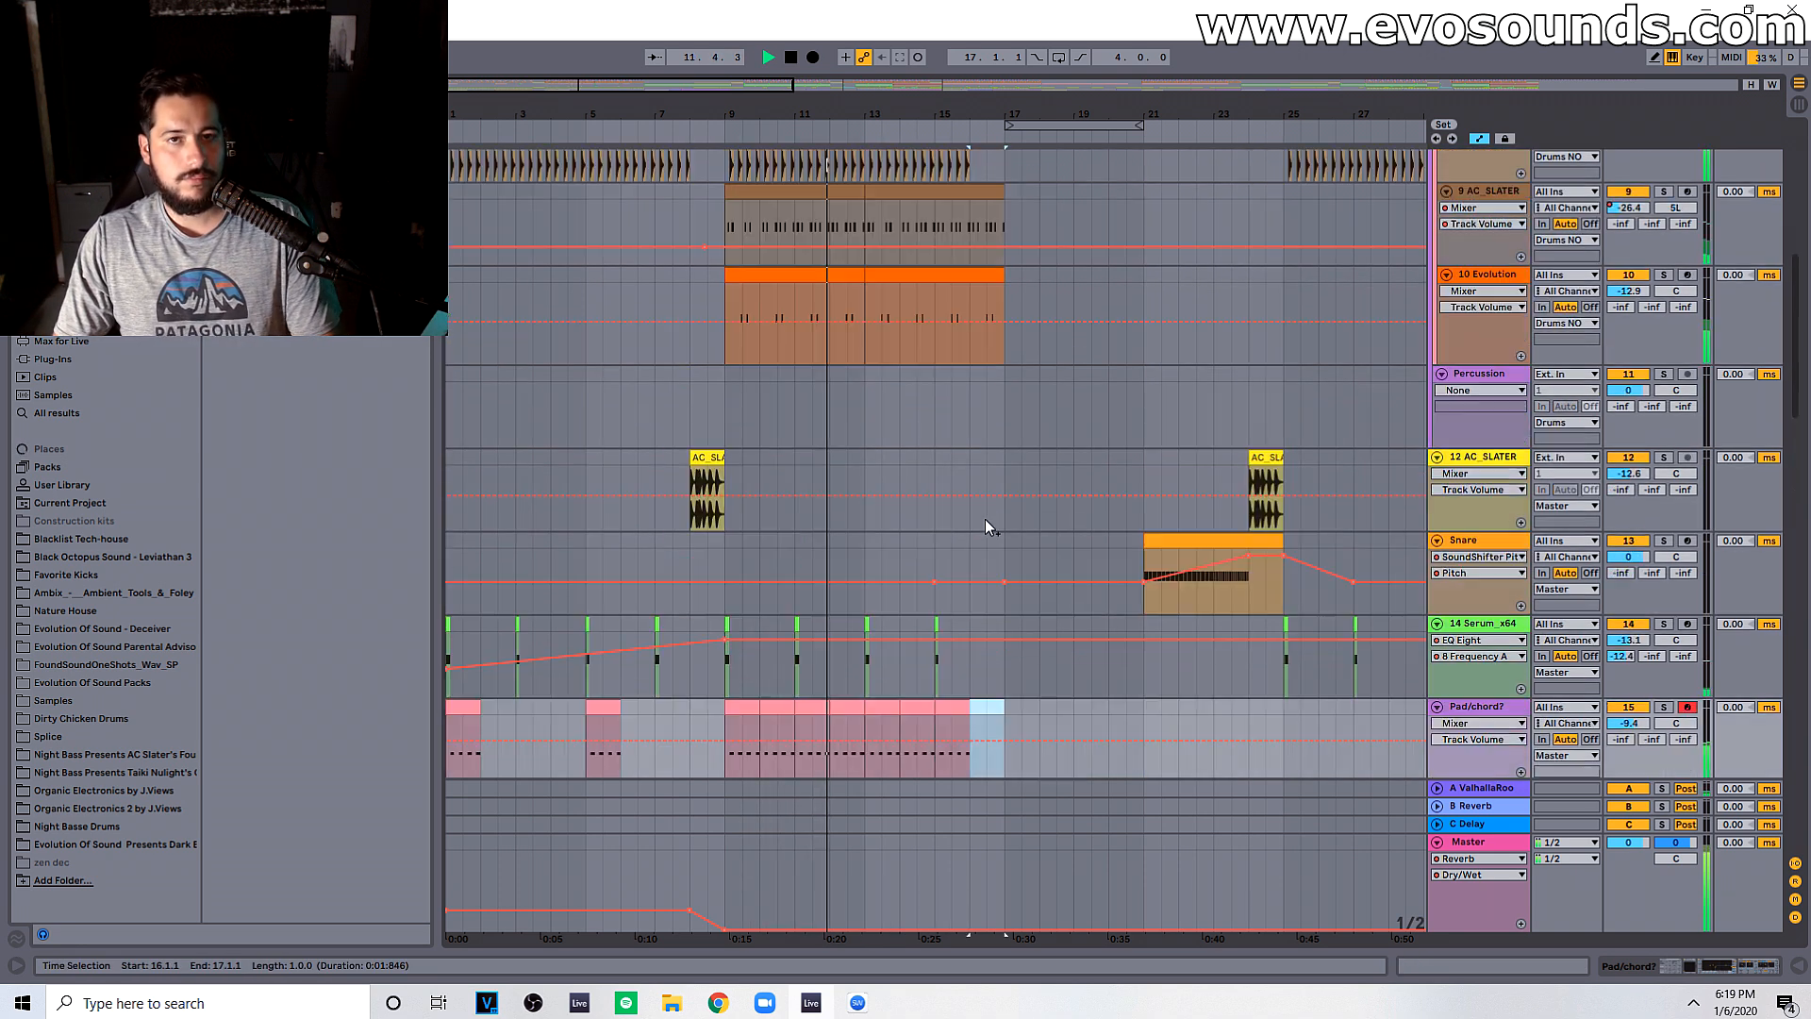
pyautogui.scroll(-8, 990, 523)
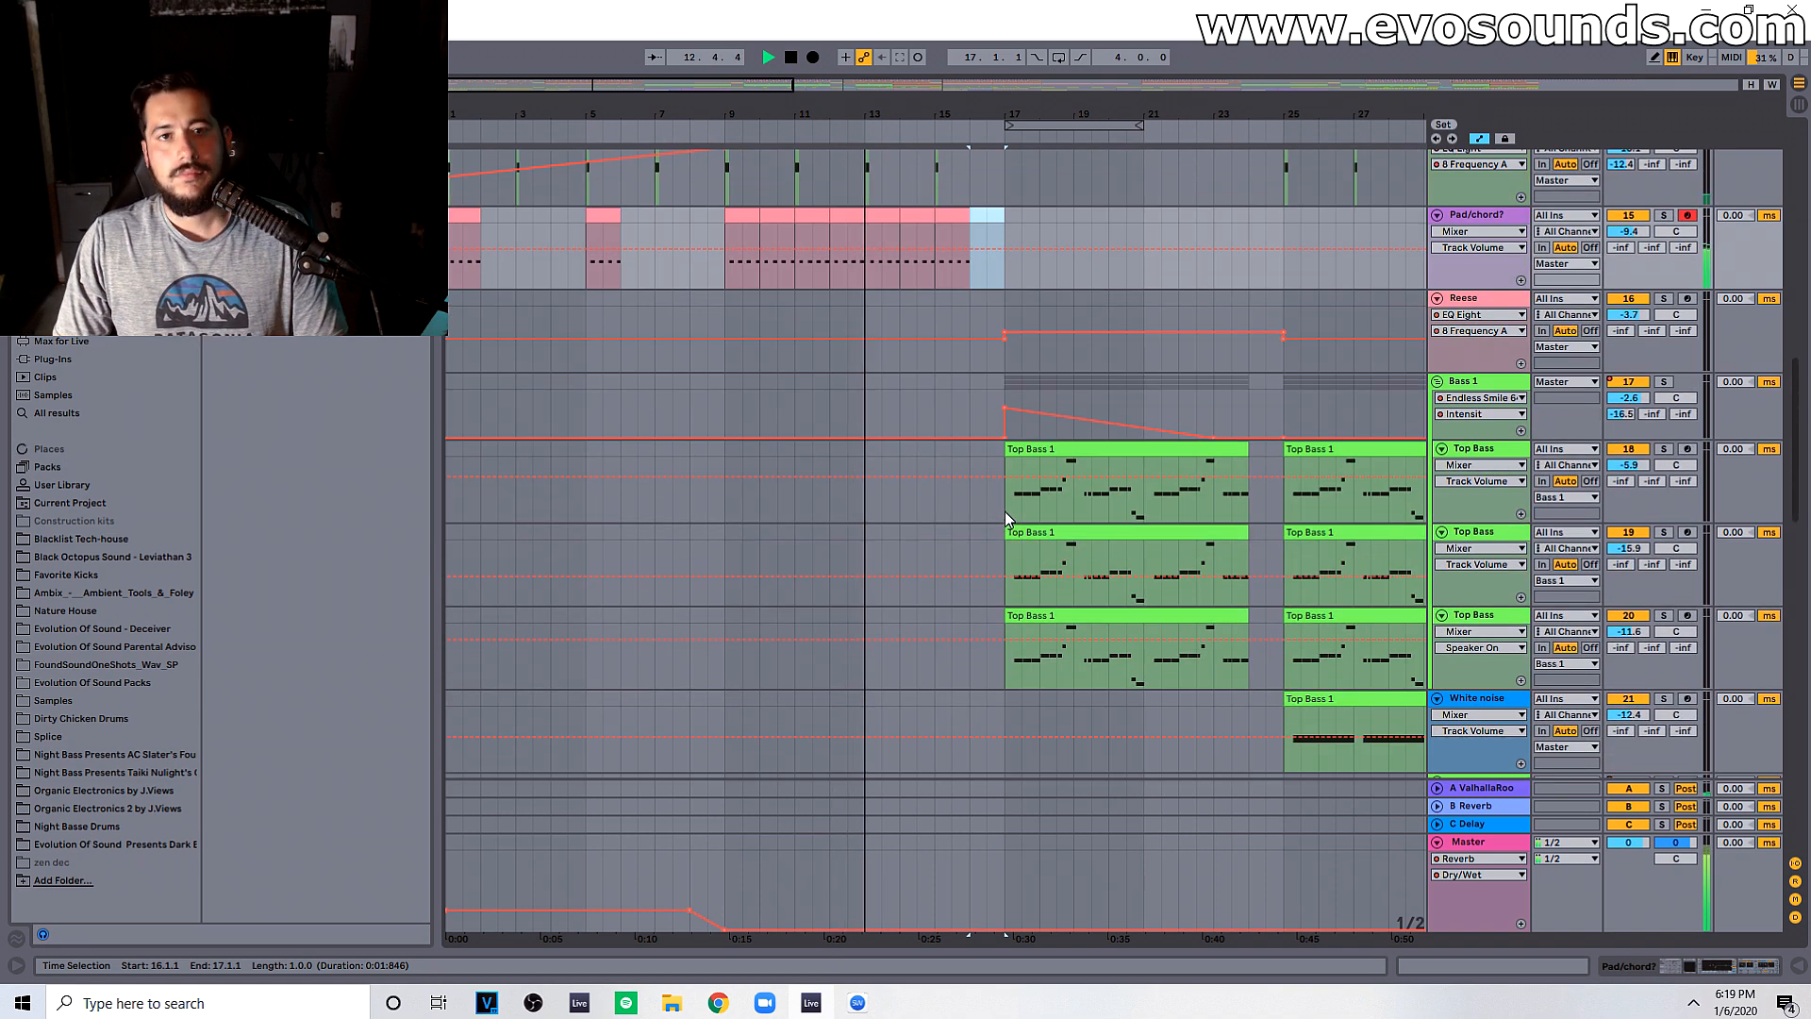
pyautogui.scroll(-8, 1004, 509)
pyautogui.scroll(8, 1148, 731)
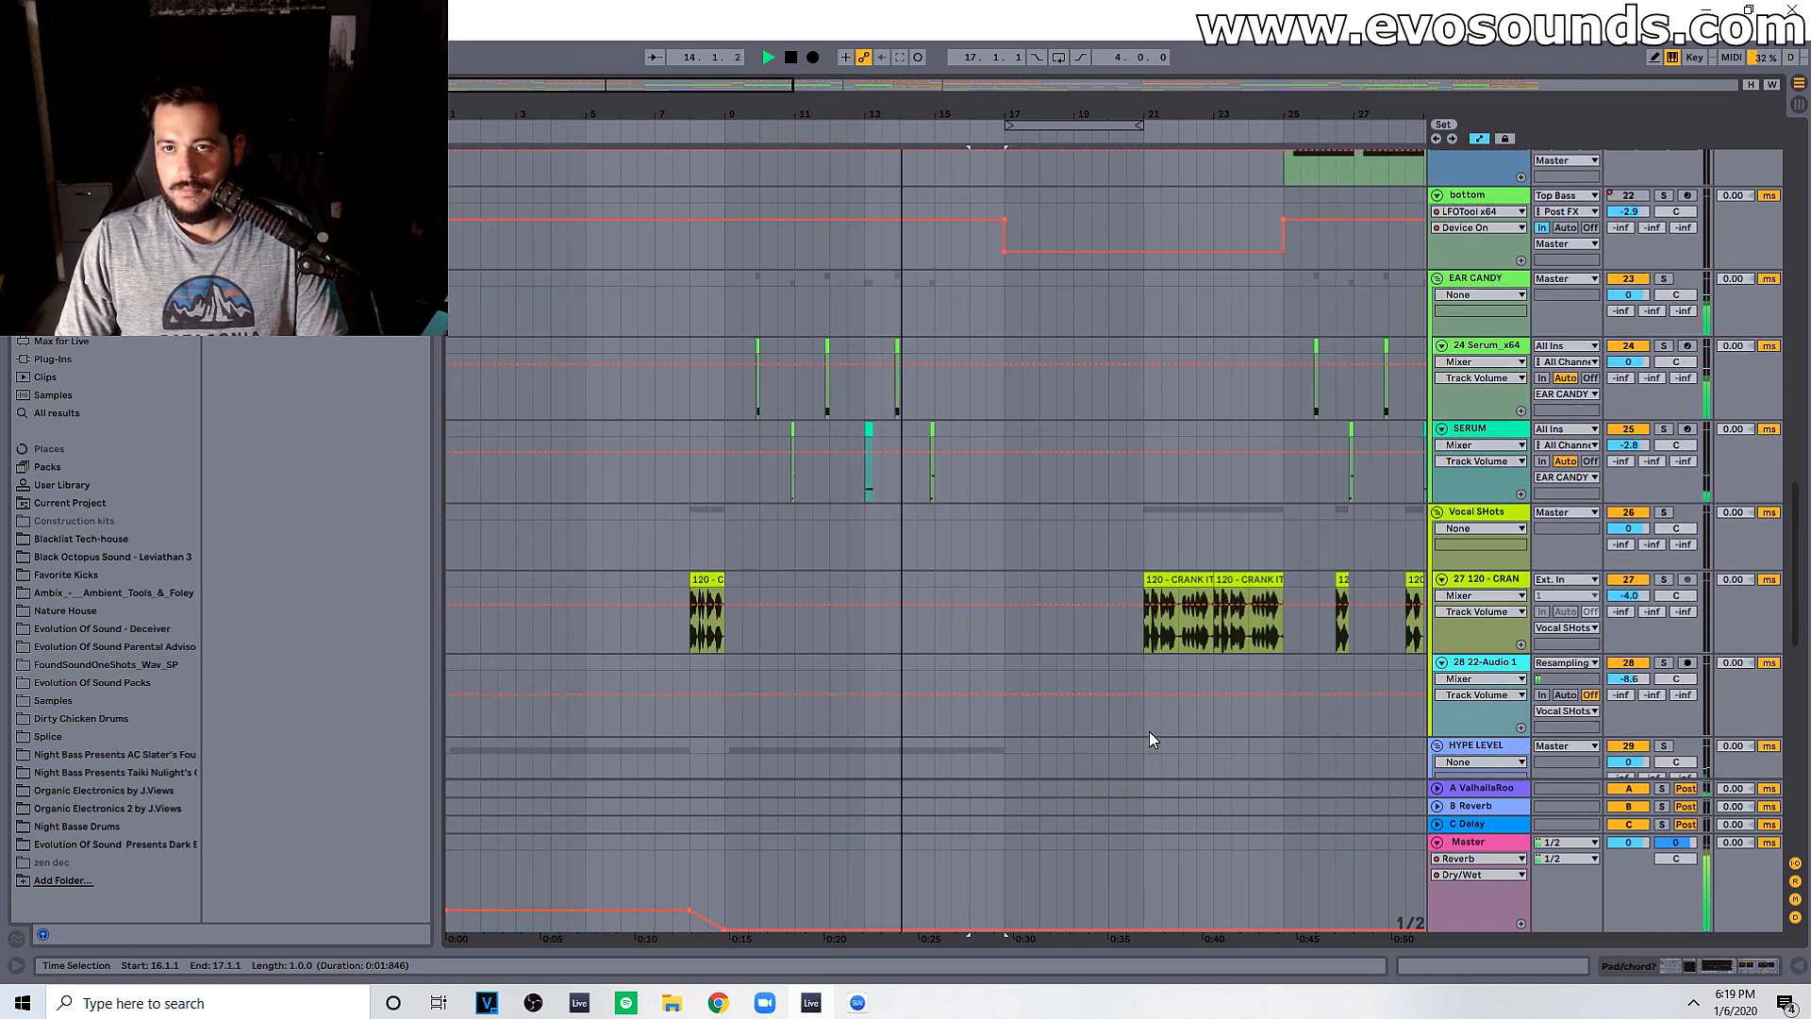
pyautogui.press('Left')
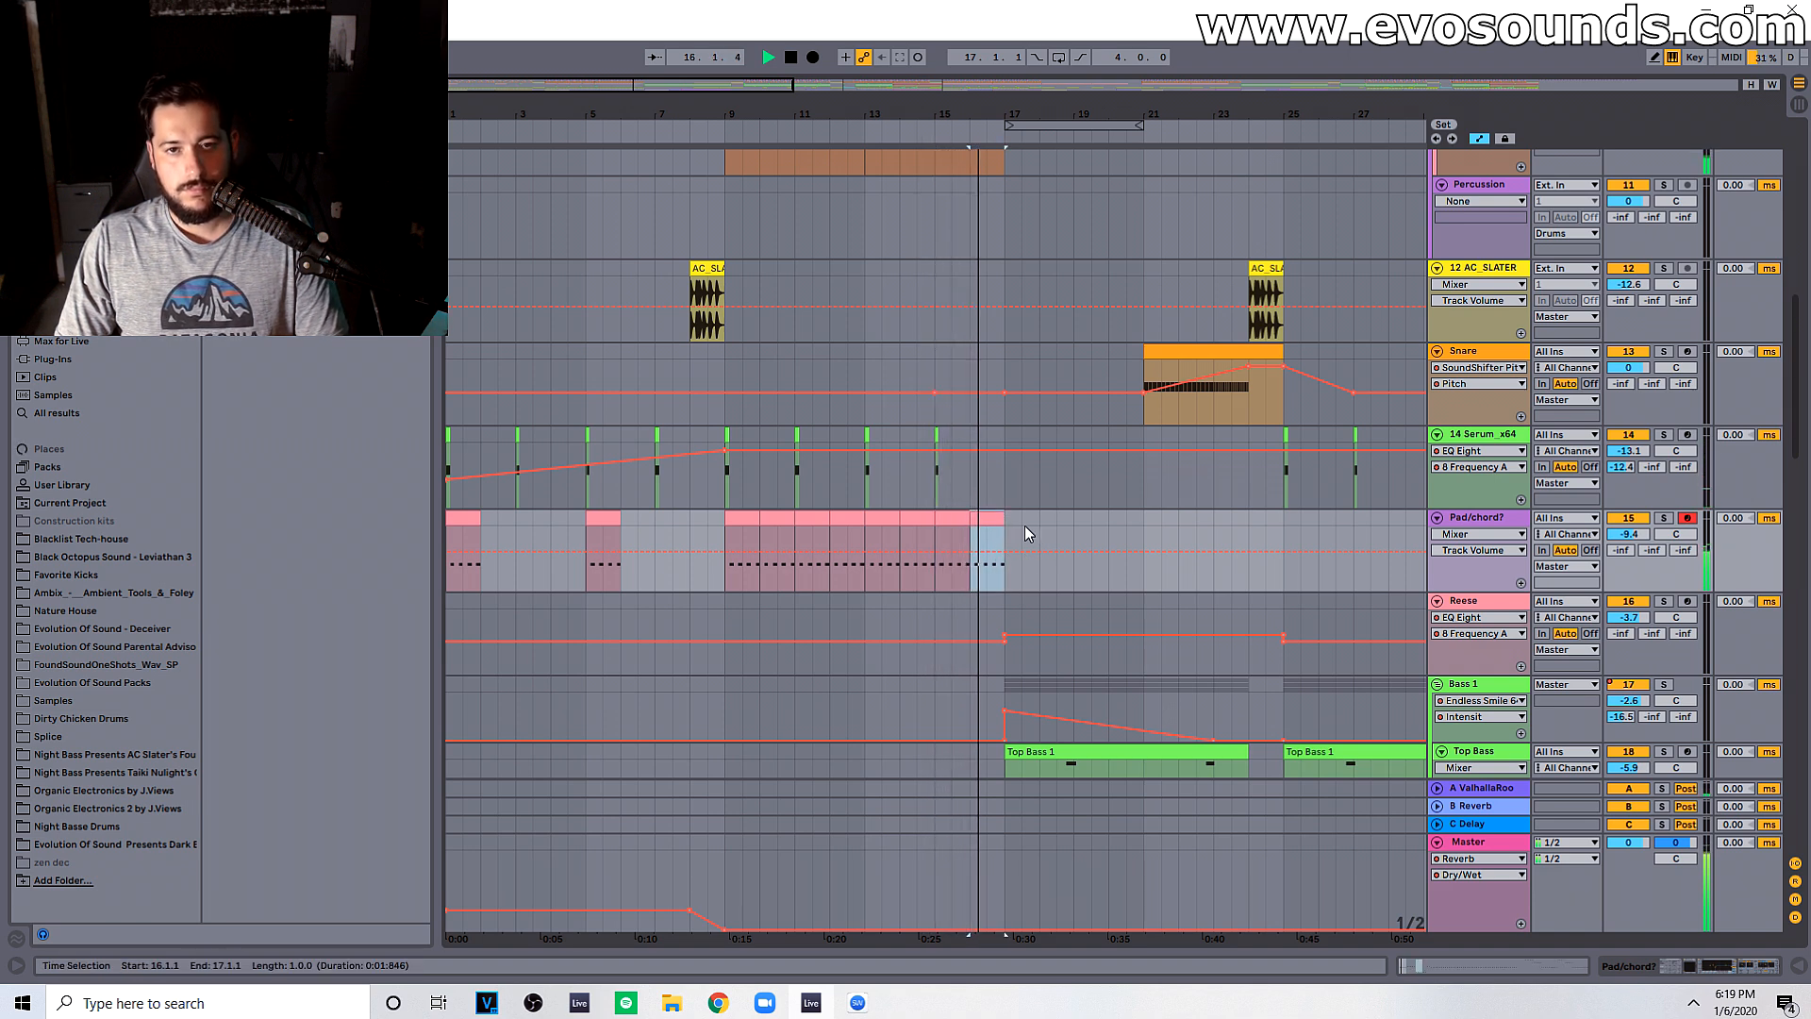
# Step: Duplicate bar 15 of the 6 AC_SLATE claps into bar 16 and play it back
pyautogui.scroll(8, 1010, 585)
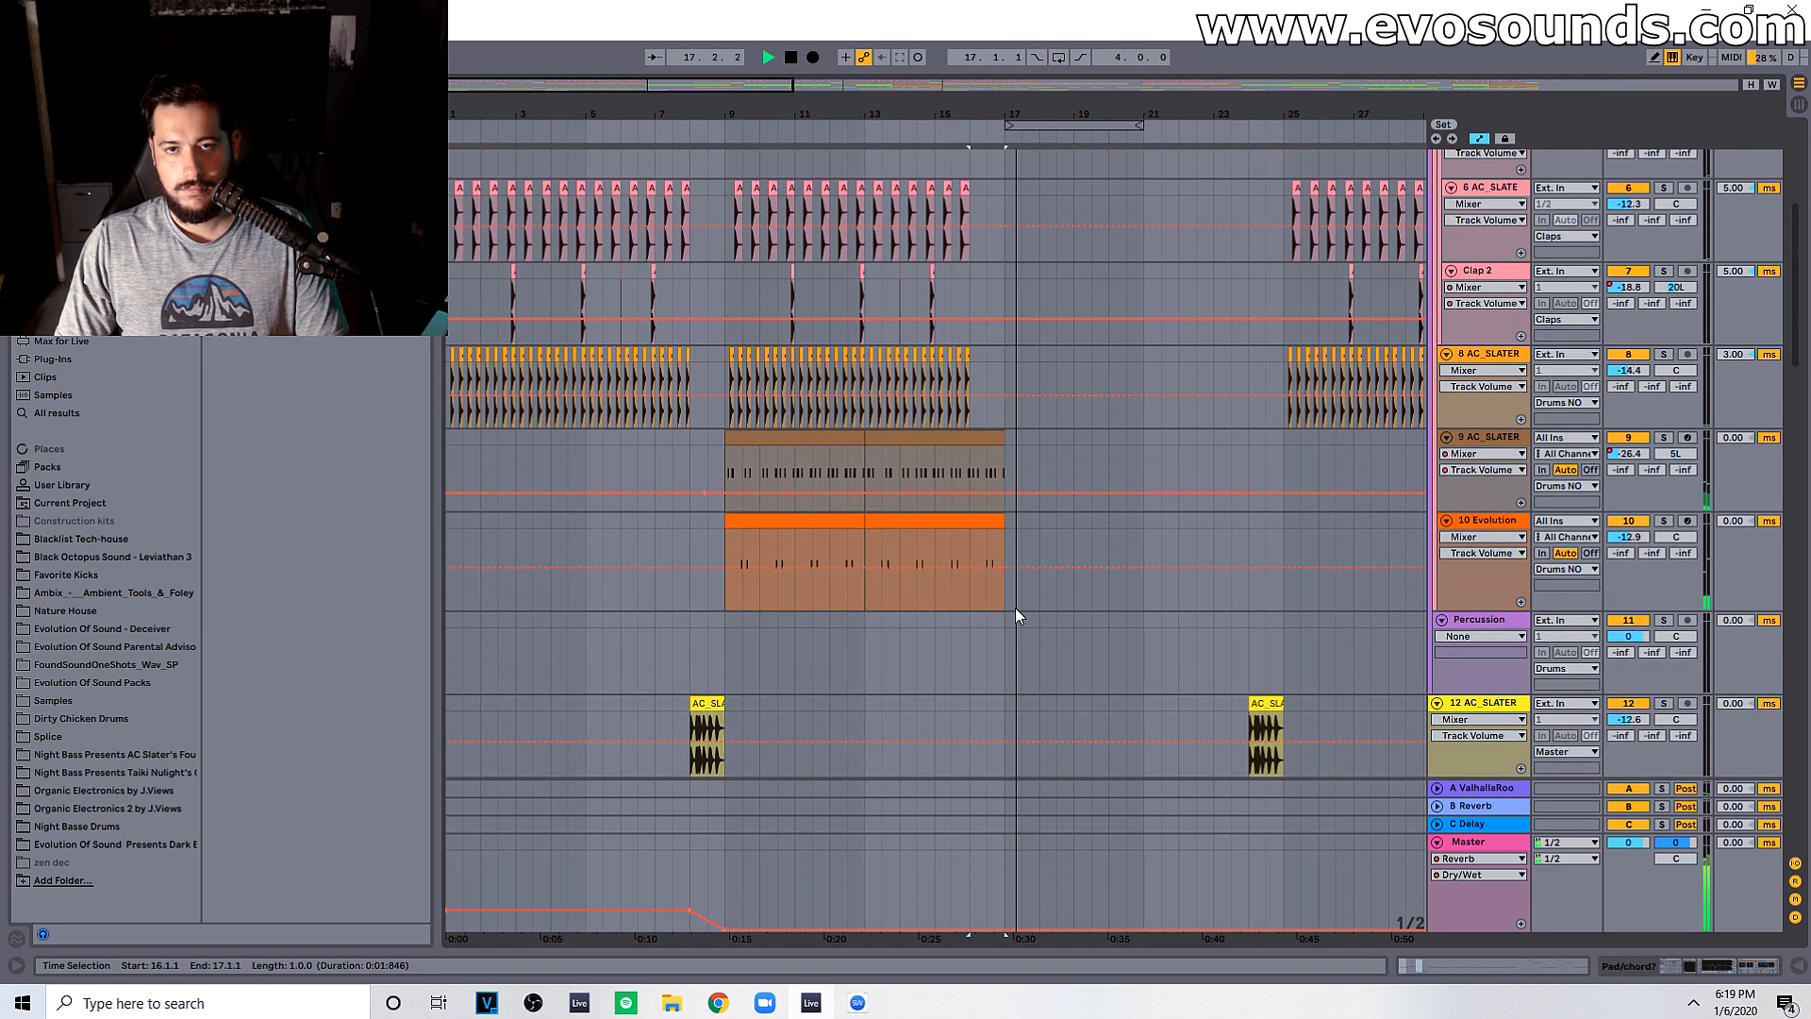
pyautogui.press('space')
pyautogui.moveTo(976, 342); pyautogui.dragTo(935, 340)
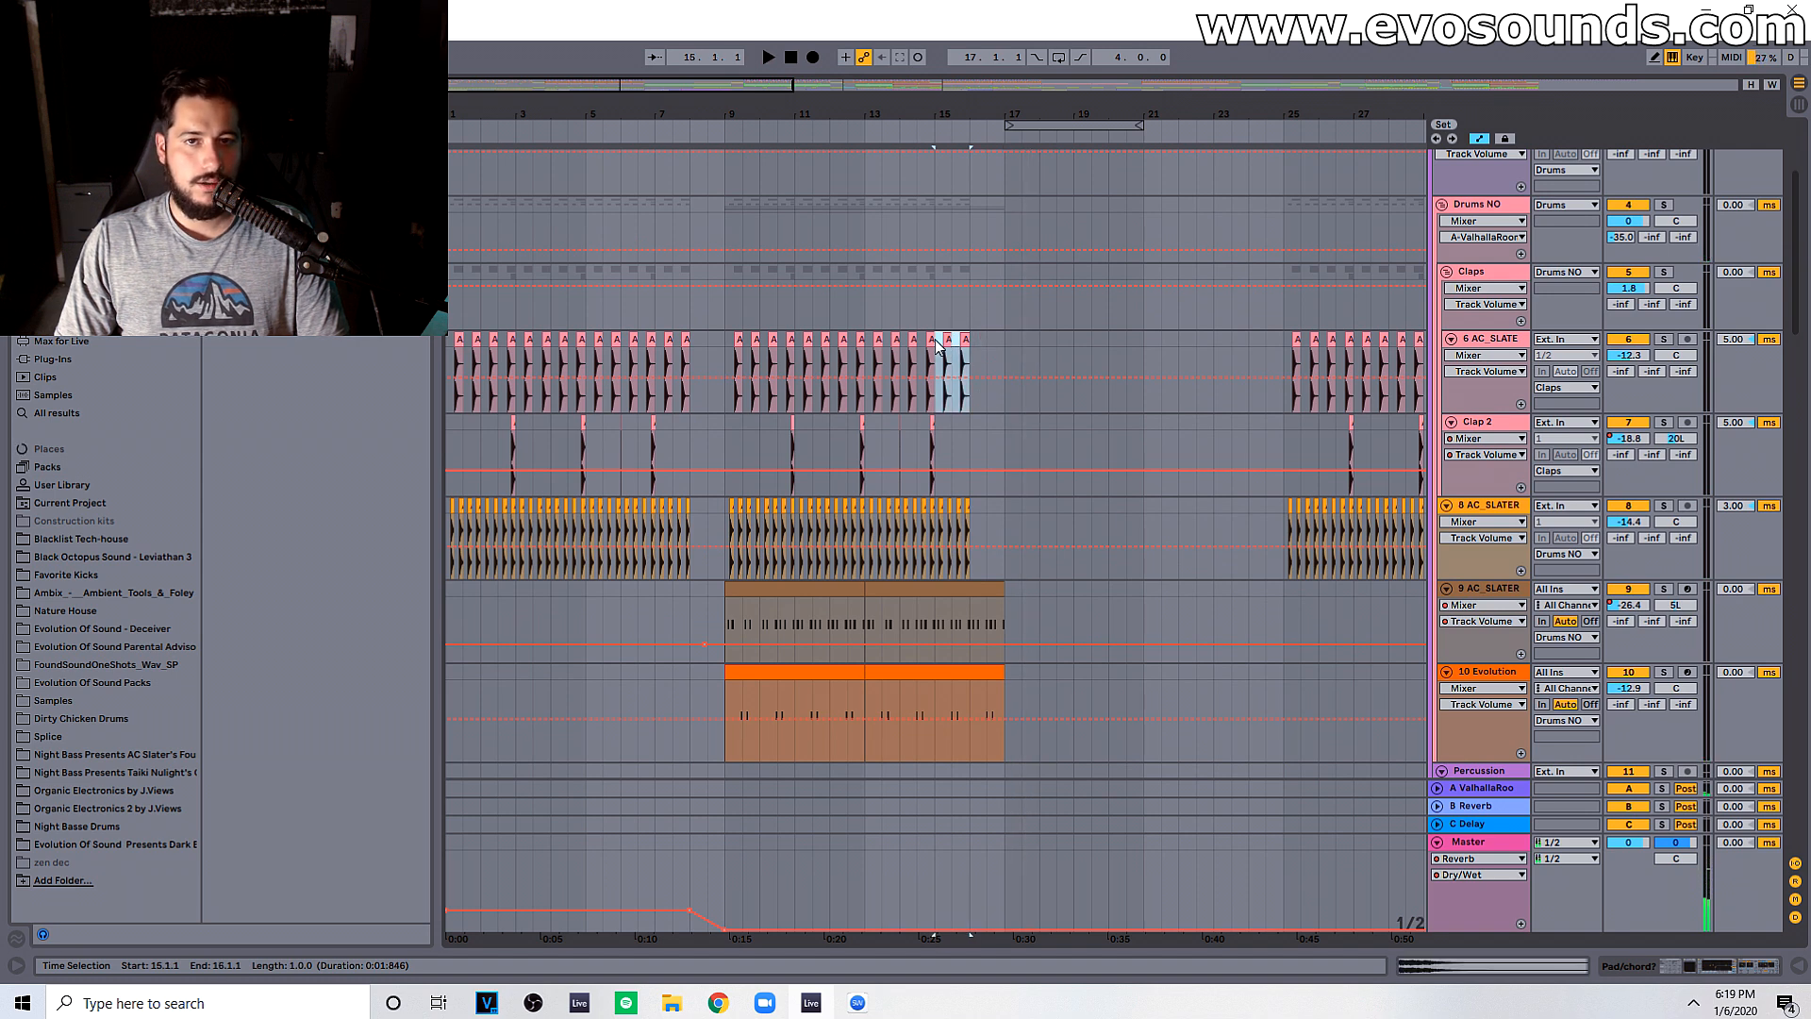
pyautogui.hotkey('ctrl', 'd')
pyautogui.press('space')
pyautogui.scroll(3, 1022, 457)
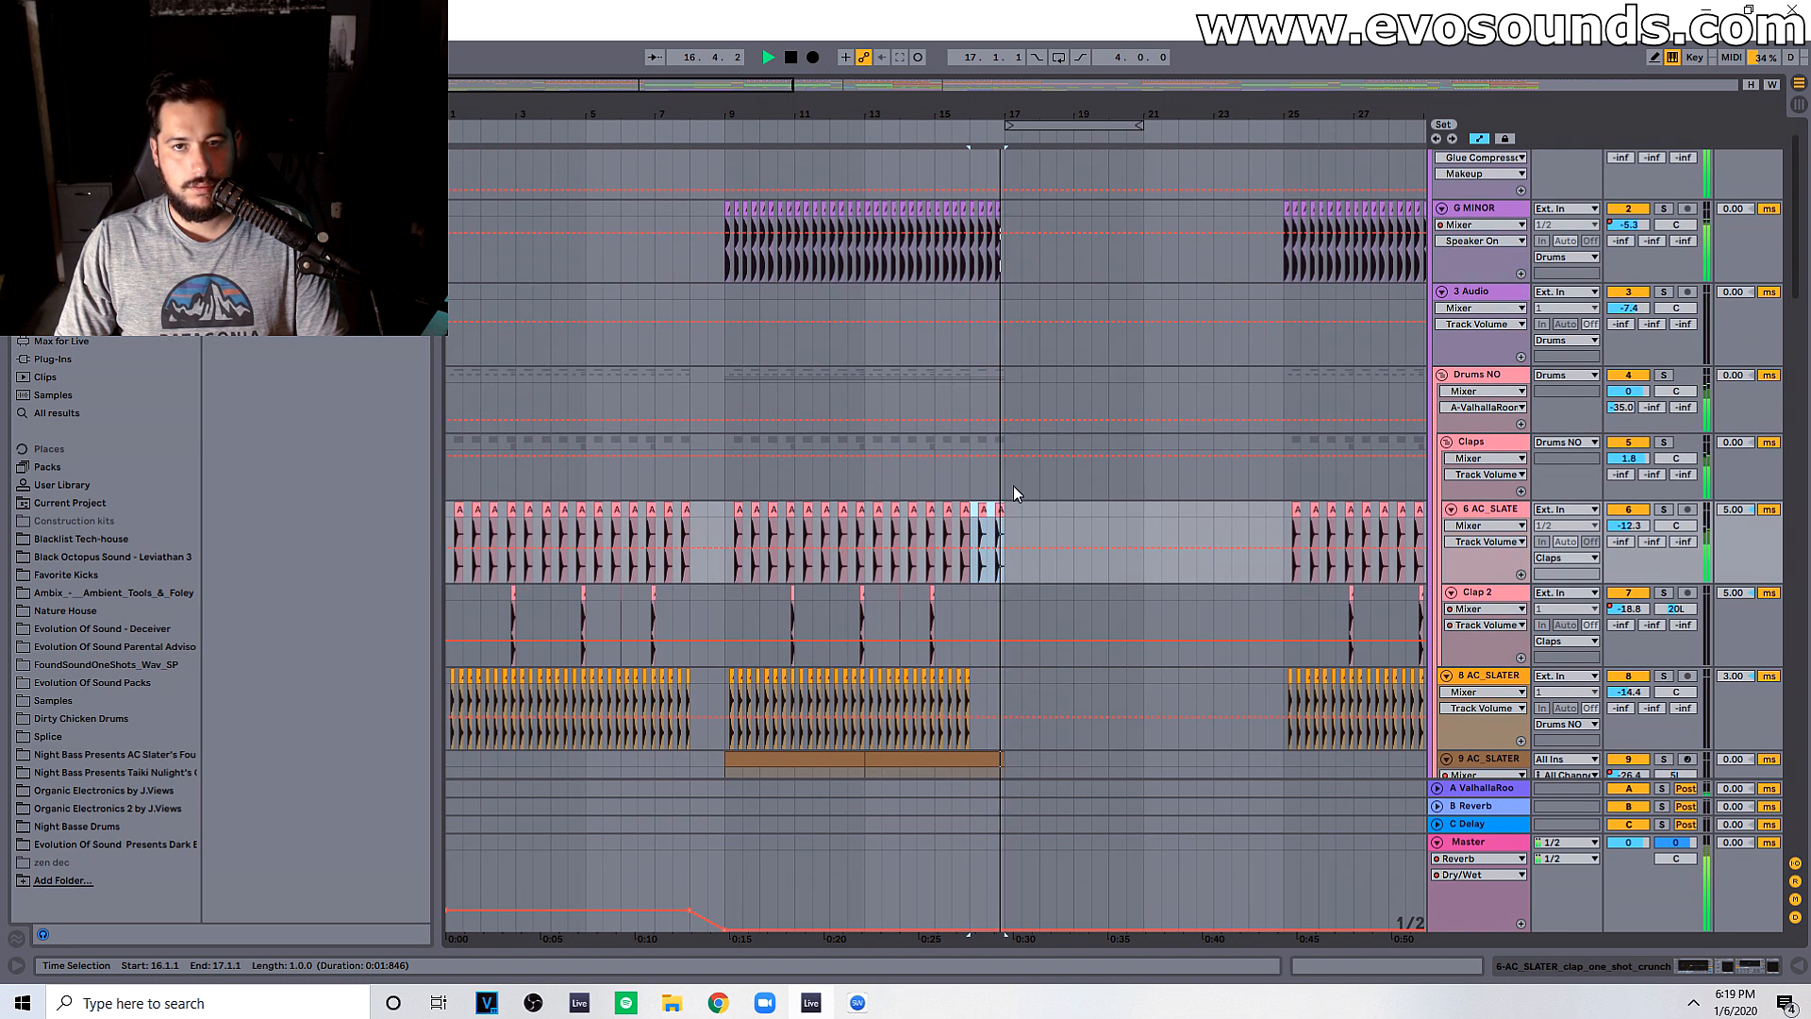
pyautogui.scroll(-3, 999, 504)
# Step: Duplicate bar 15 of the 8 AC_SLATER hi-hats into bar 16 and play it back
pyautogui.press('space')
pyautogui.moveTo(967, 529); pyautogui.dragTo(933, 534)
pyautogui.hotkey('ctrl', 'd')
pyautogui.press('space')
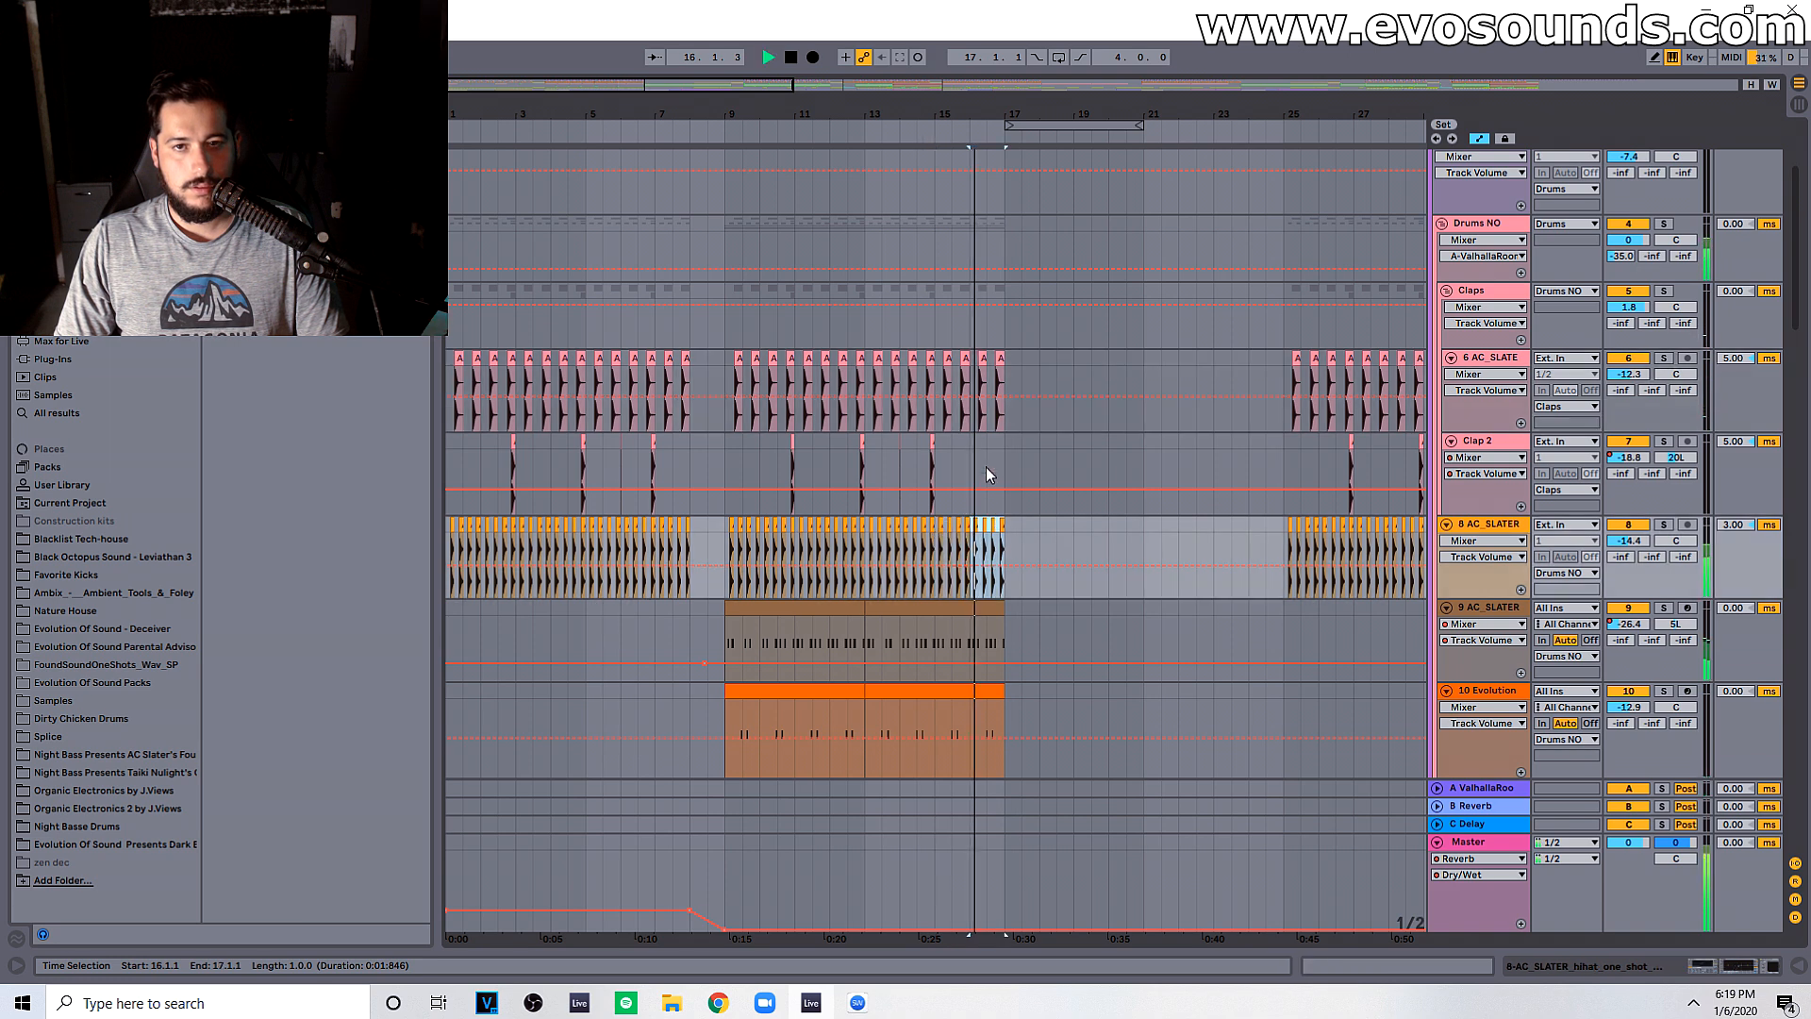
pyautogui.press('space')
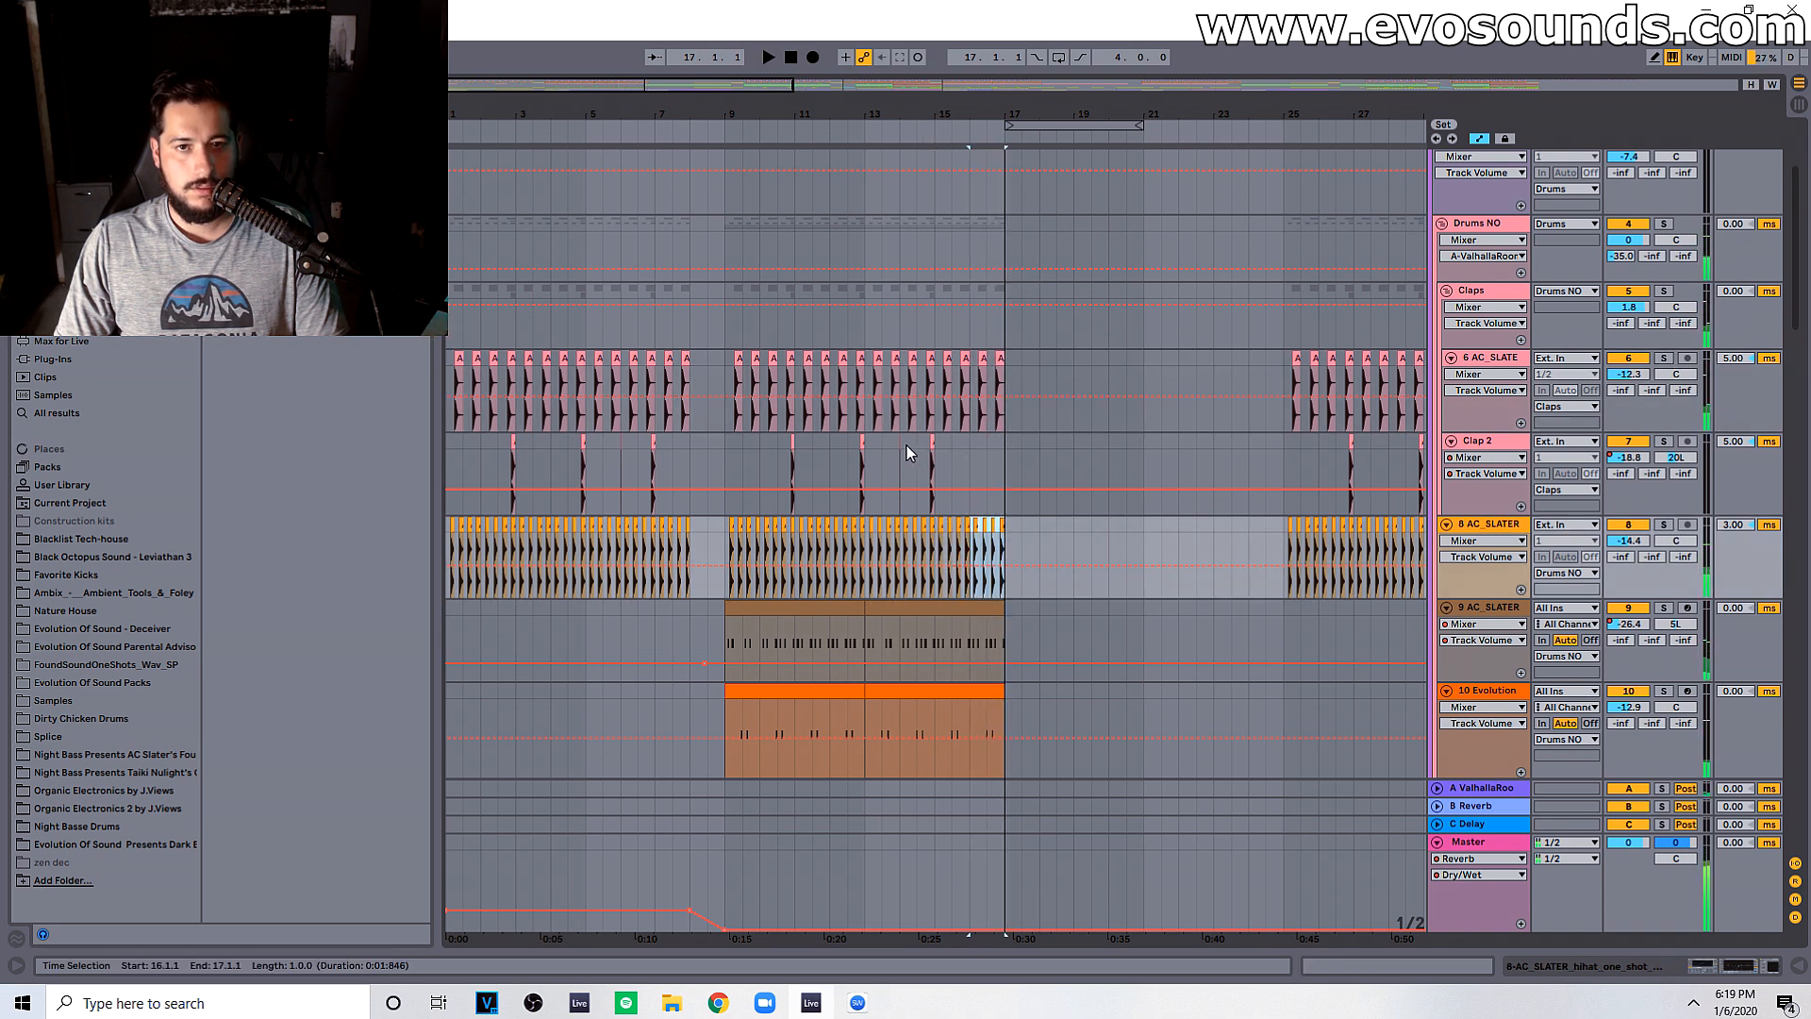
# Step: Duplicate bars 9 to 11 of the Clap 2 track three times, filling it up to bar 17
pyautogui.moveTo(731, 449); pyautogui.dragTo(790, 451)
pyautogui.hotkey('ctrl', 'd')
pyautogui.hotkey('ctrl', 'd')
pyautogui.hotkey('ctrl', 'd')
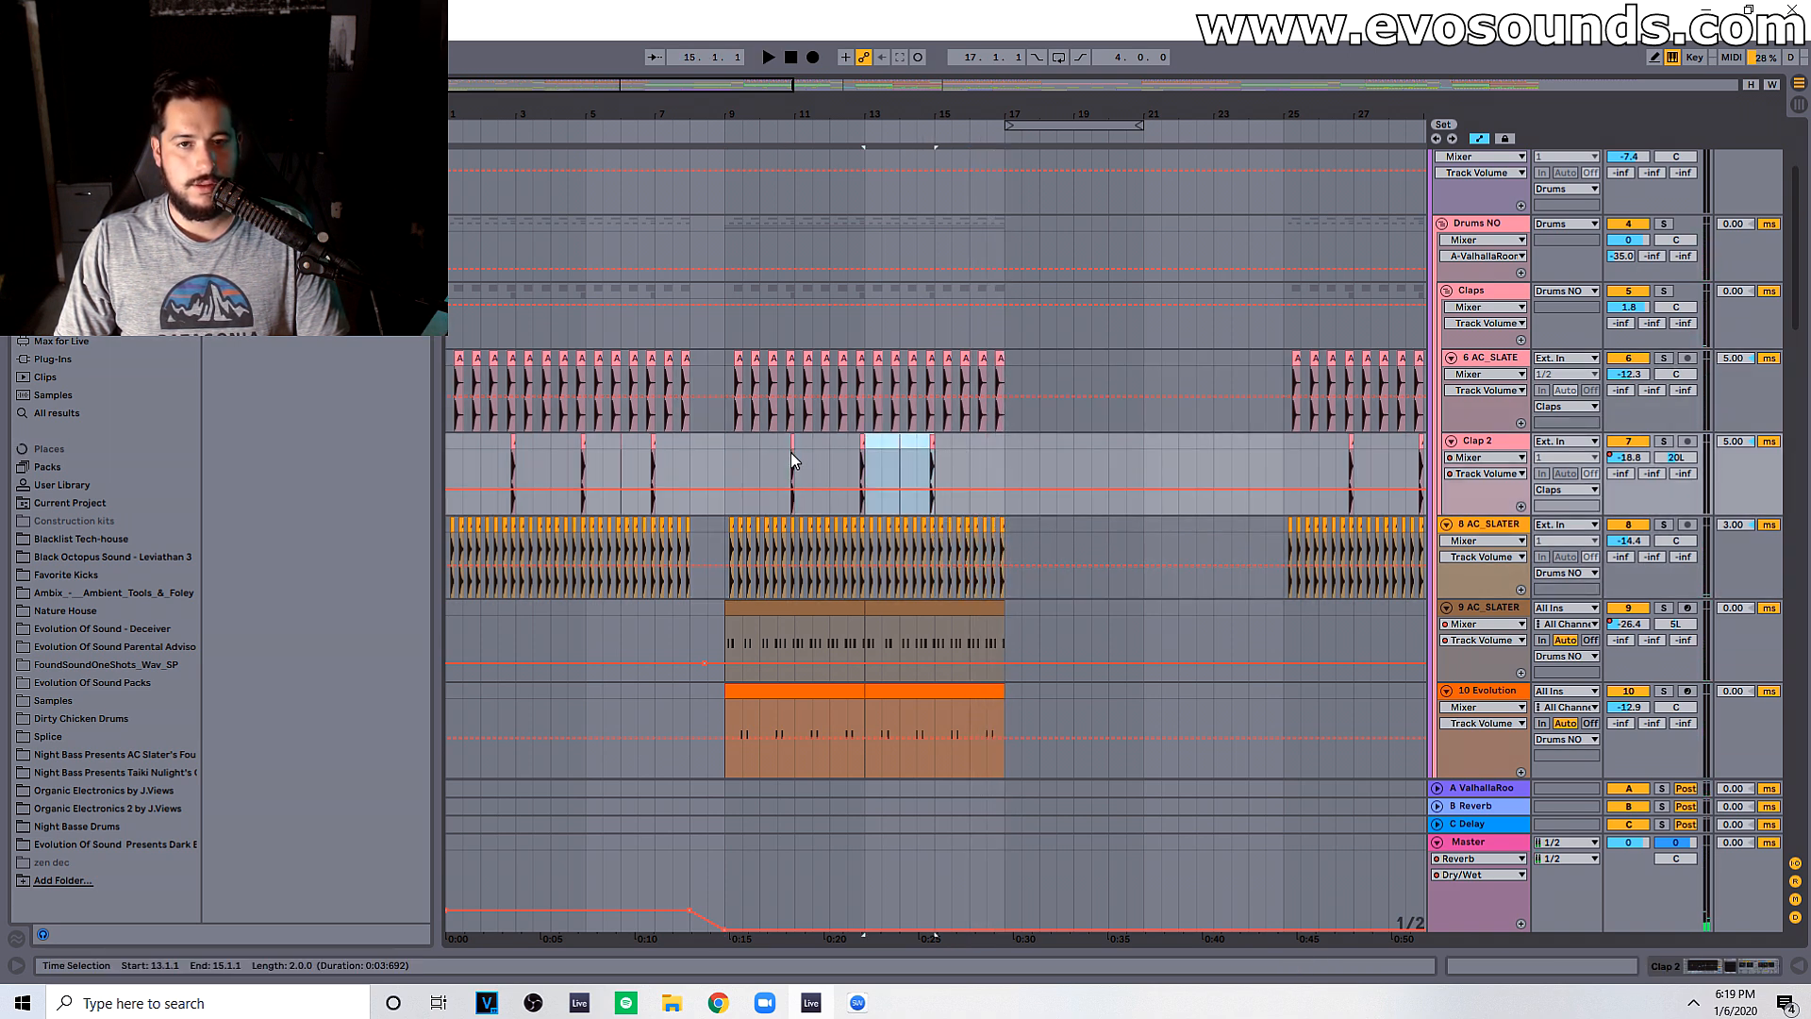
# Step: Play from bar 16.3 and review the drum tracks across the transition at bar 17
pyautogui.press('space')
pyautogui.click(987, 451)
pyautogui.moveTo(999, 115)
pyautogui.mouseDown()
pyautogui.moveTo(823, 170)
pyautogui.moveTo(773, 153)
pyautogui.mouseUp()
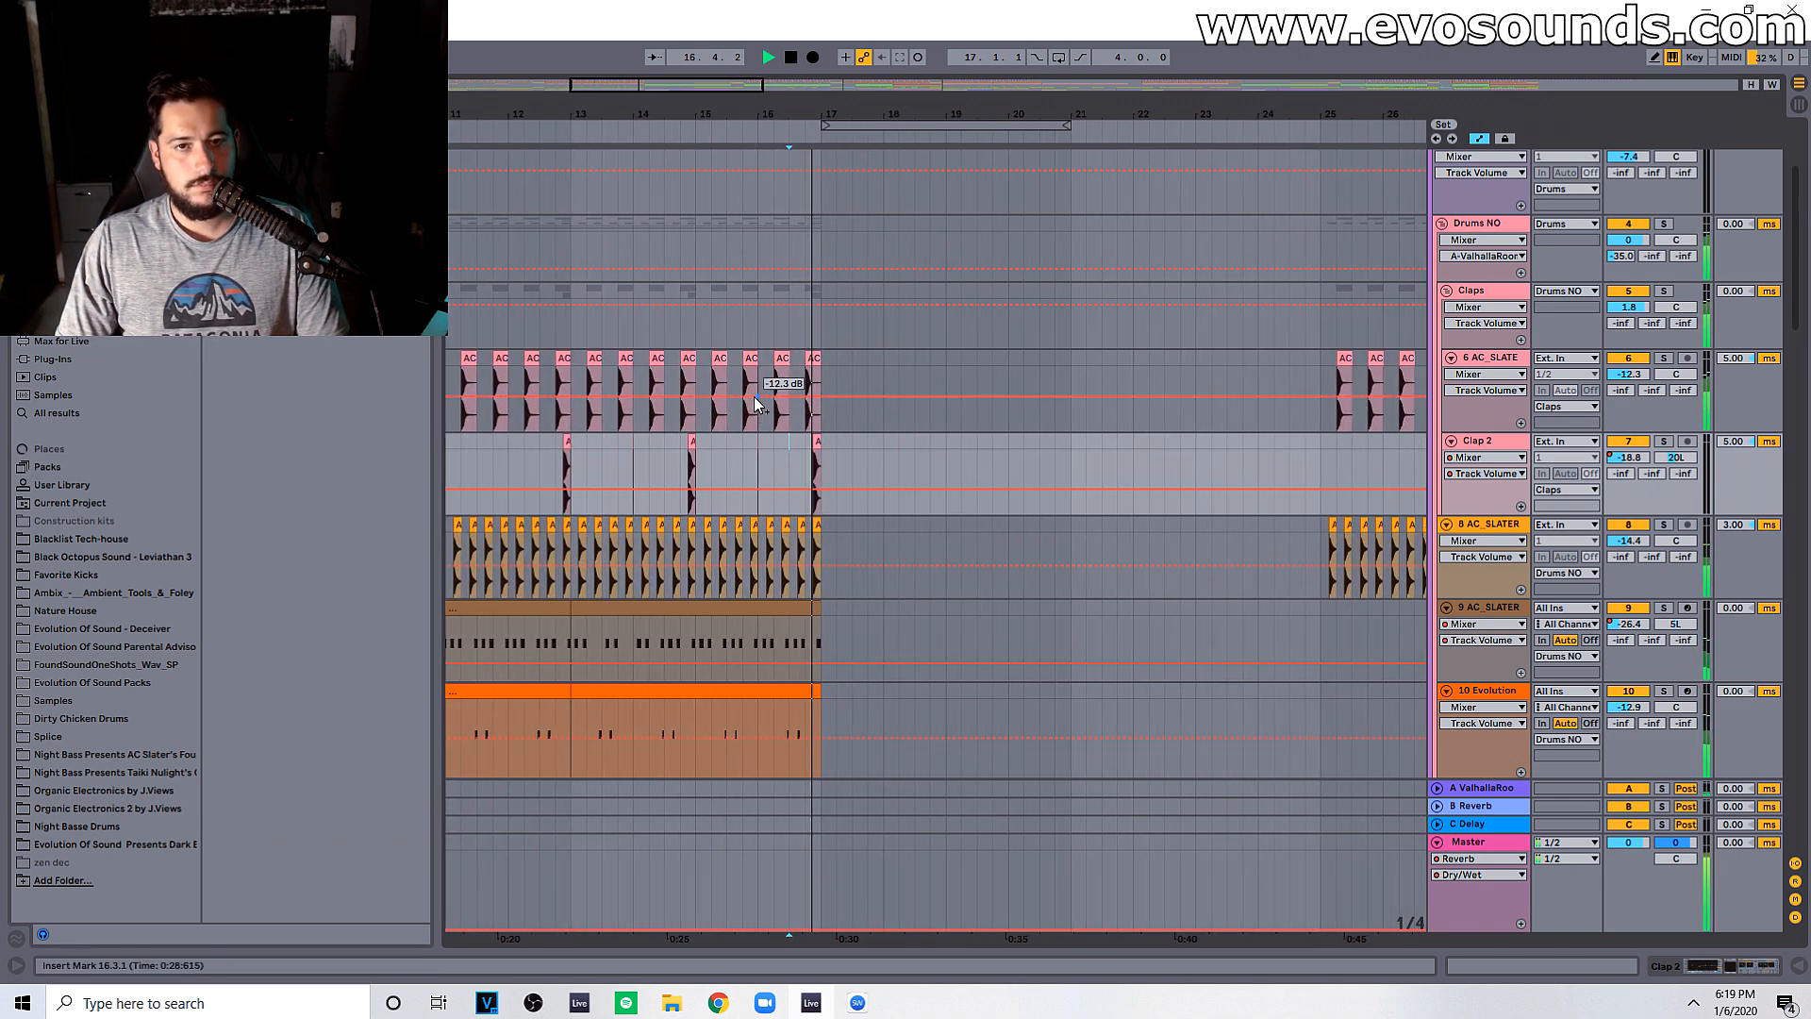
pyautogui.scroll(-8, 791, 660)
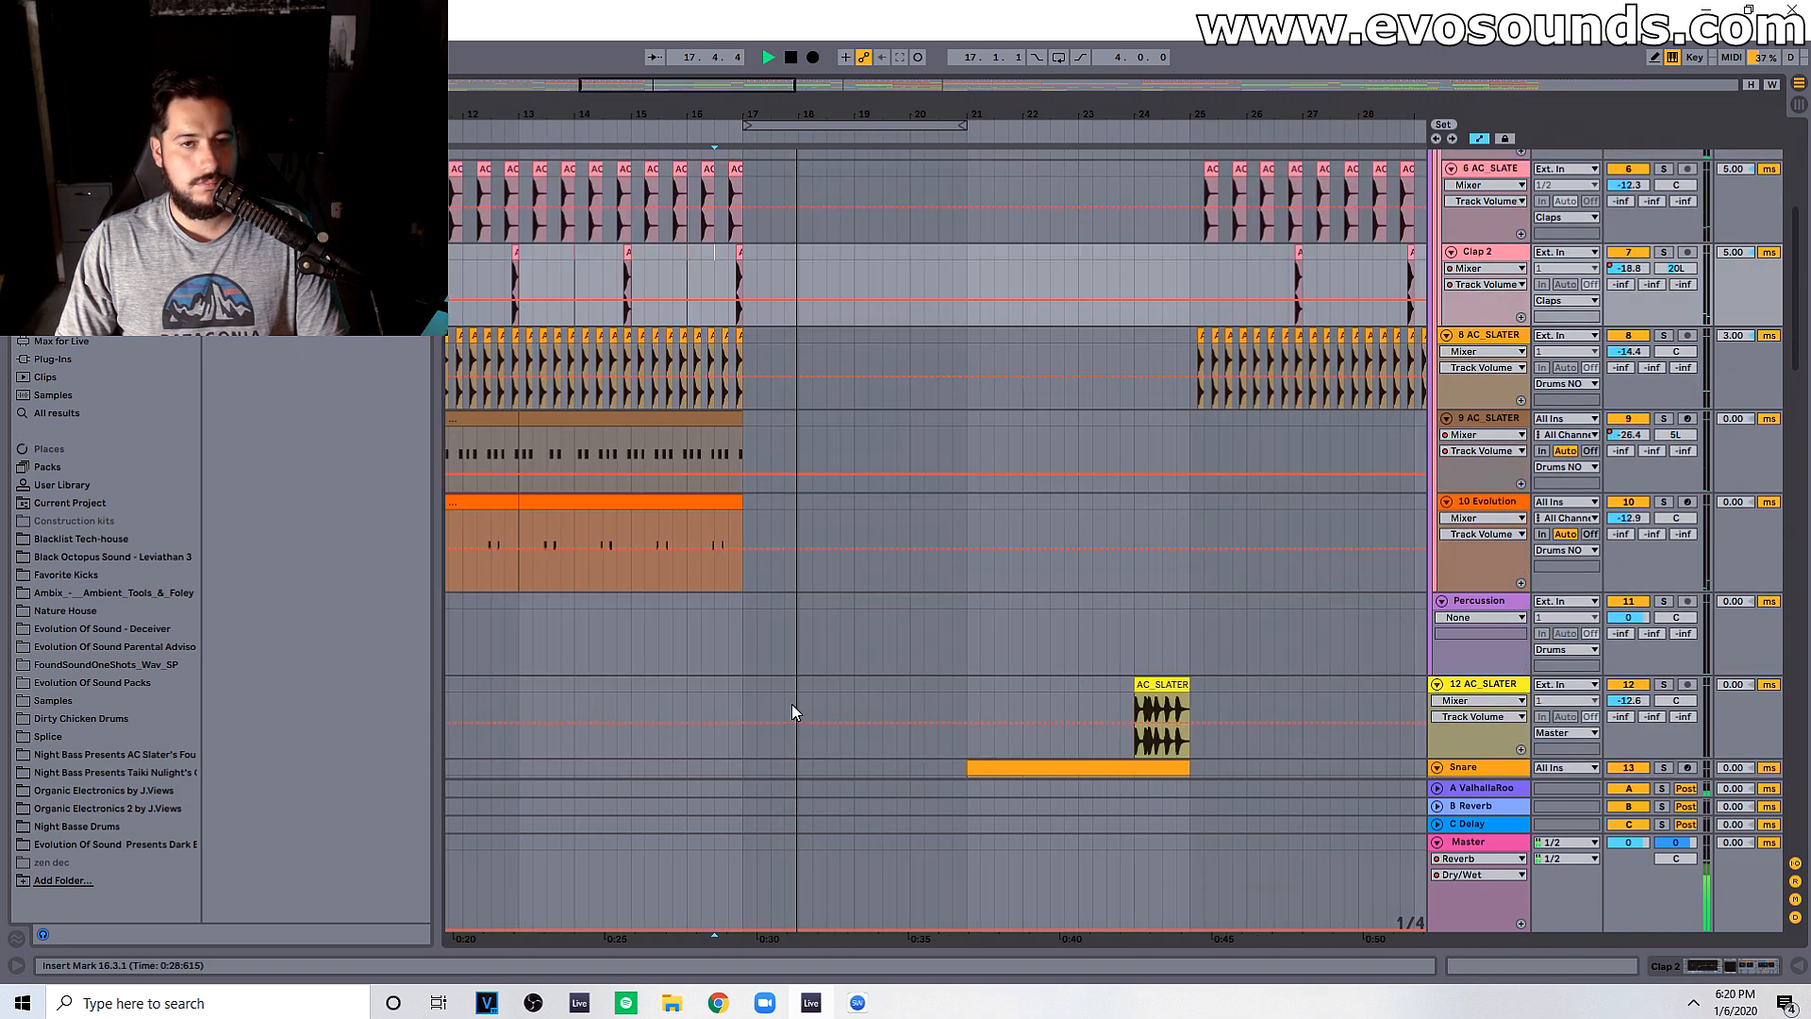
# Step: Set Bass 1's EQ Eight frequency automation point at bar 17 to about 282 Hz and switch off its Endless Smile effect
pyautogui.scroll(-5, 807, 651)
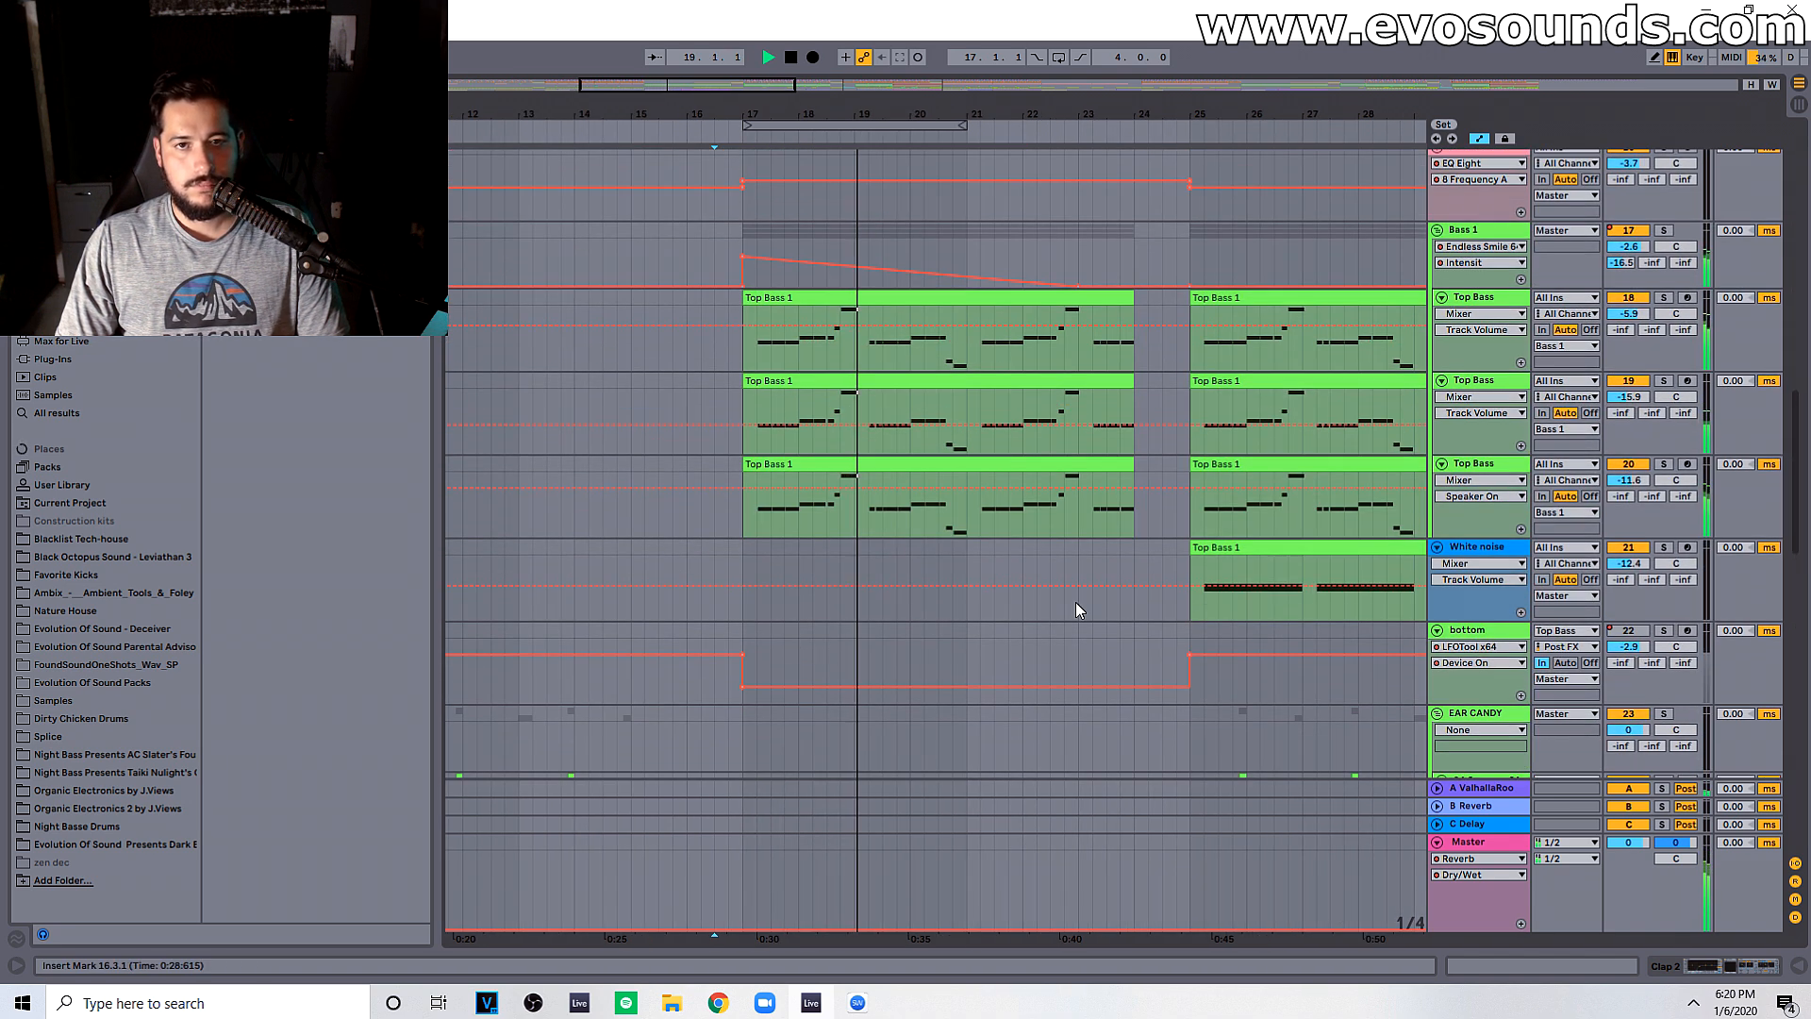
pyautogui.doubleClick(1478, 357)
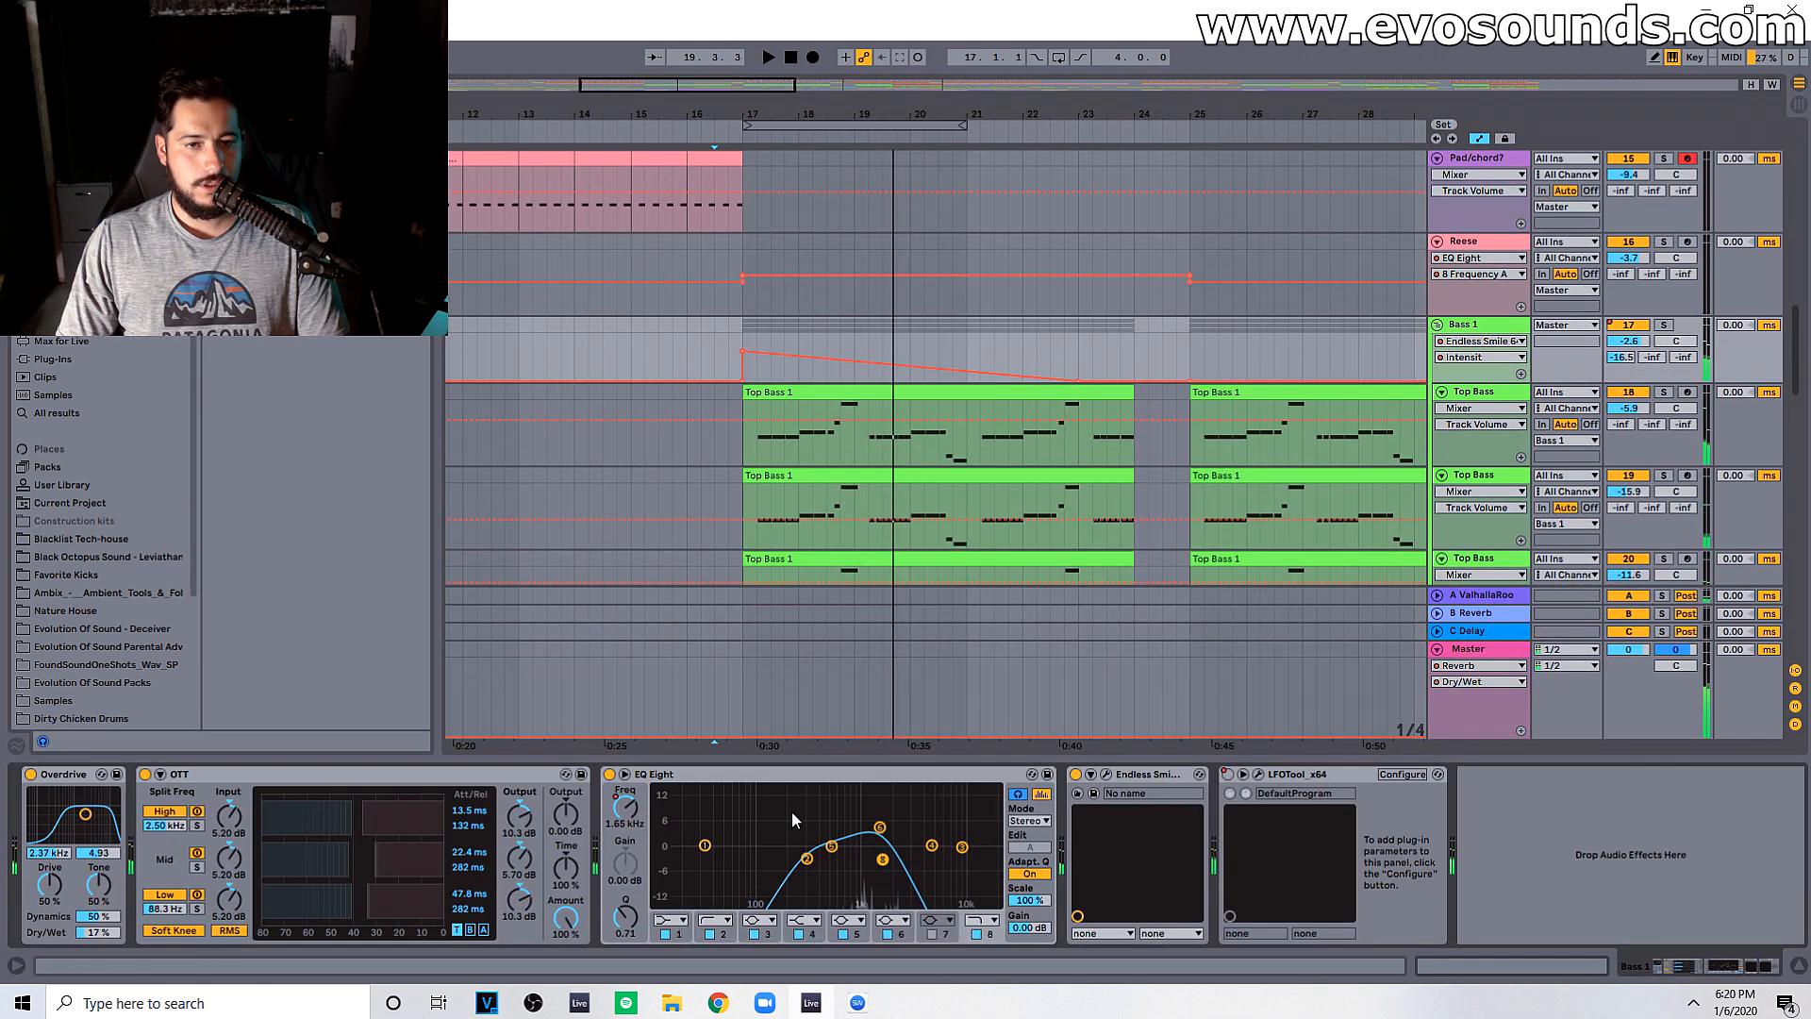
pyautogui.moveTo(747, 363); pyautogui.dragTo(747, 366)
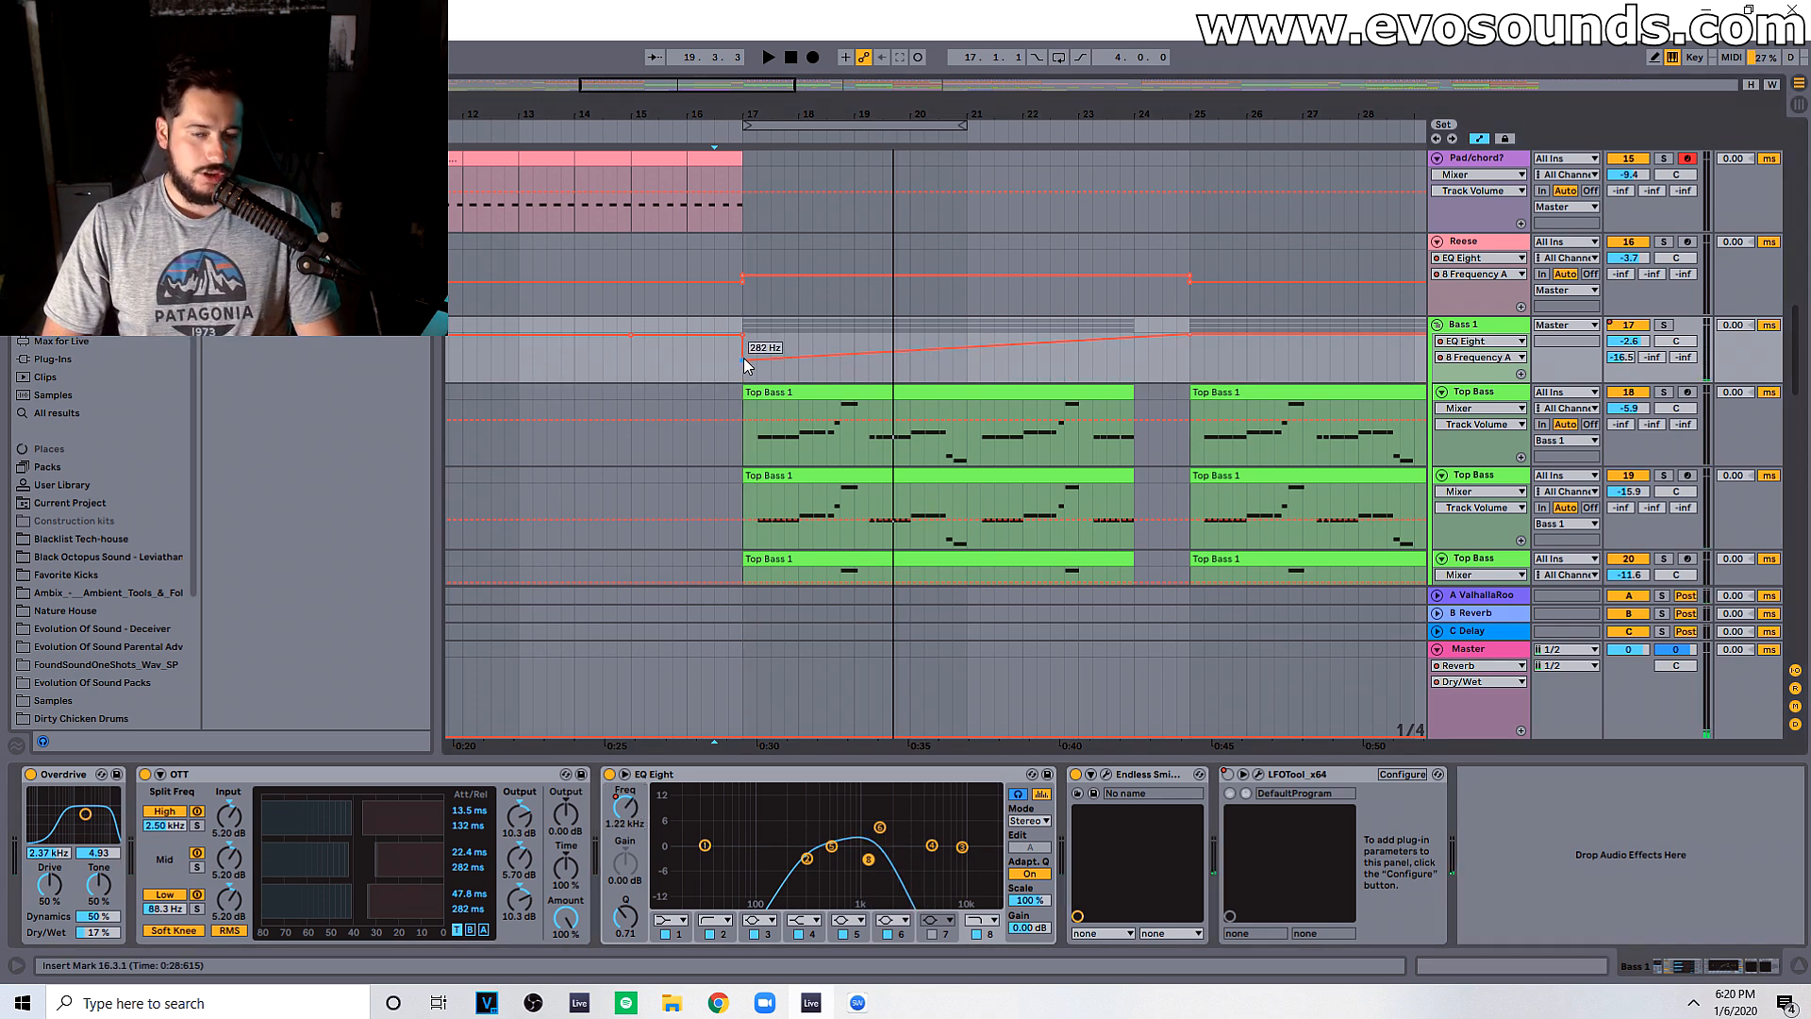
pyautogui.click(1077, 774)
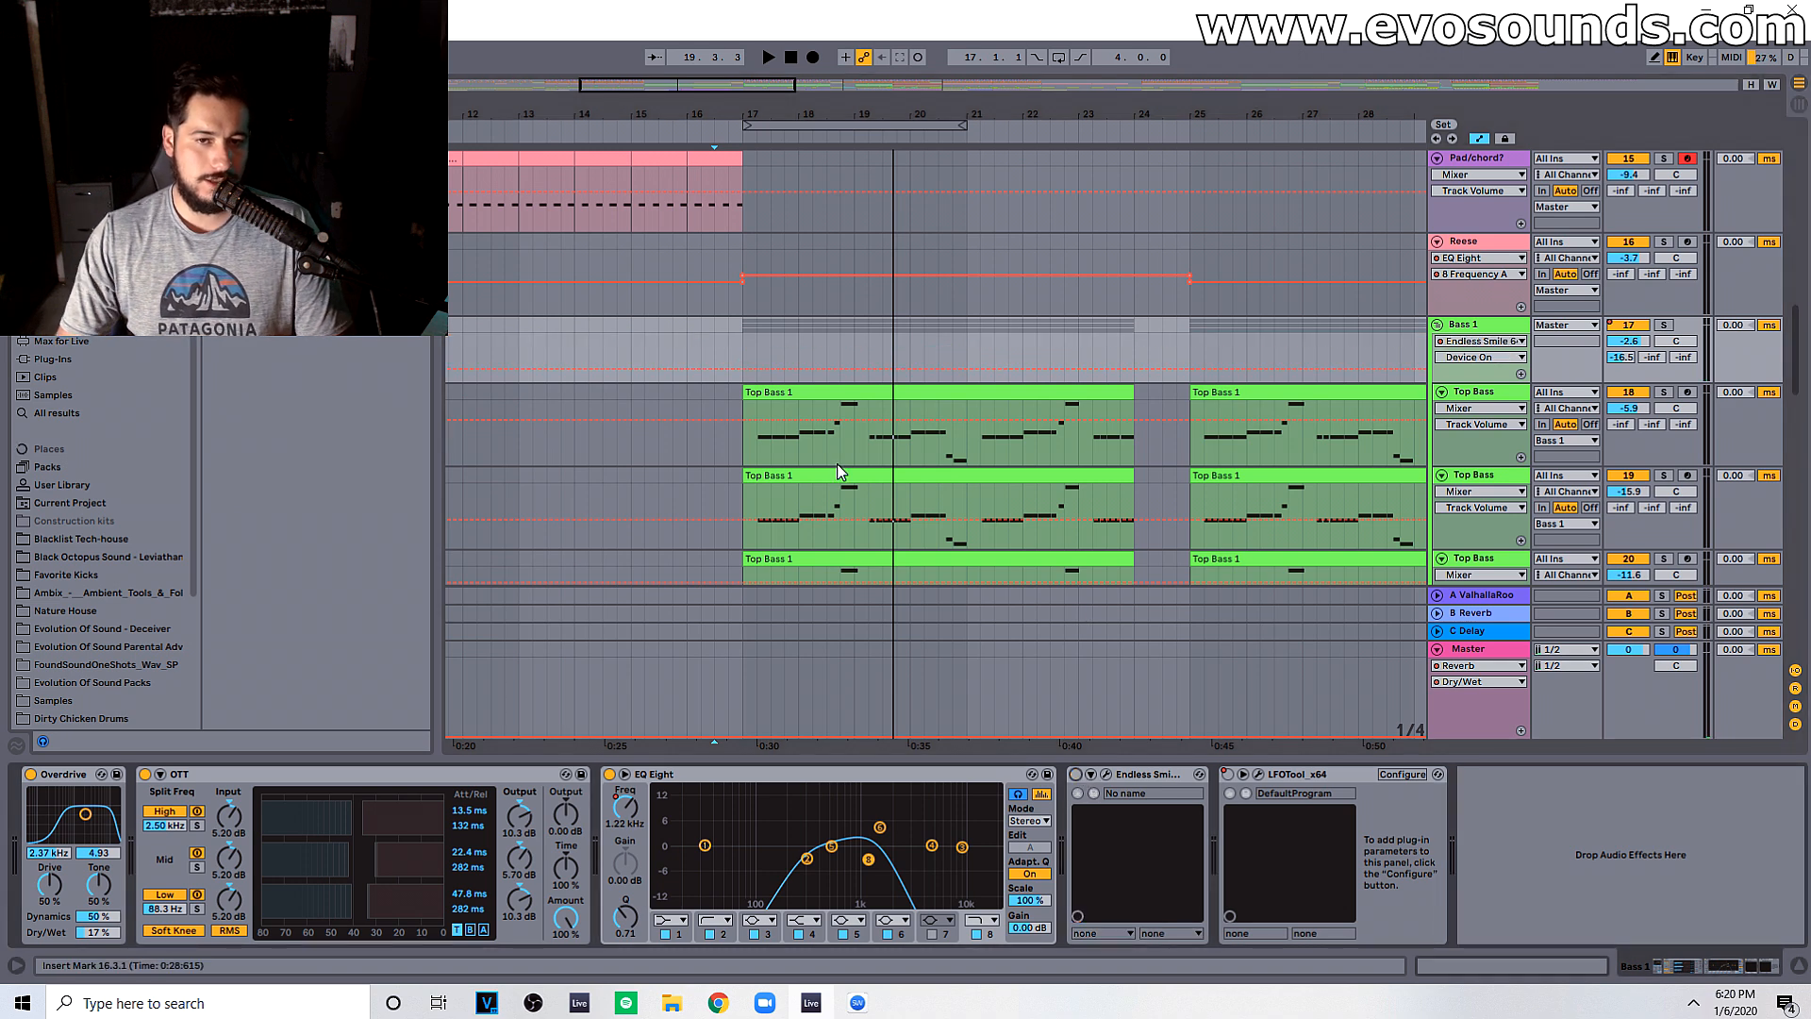
# Step: Play into the drop from bar 16 and end Bass 1's rising EQ Eight frequency ramp at bar 24
pyautogui.click(714, 307)
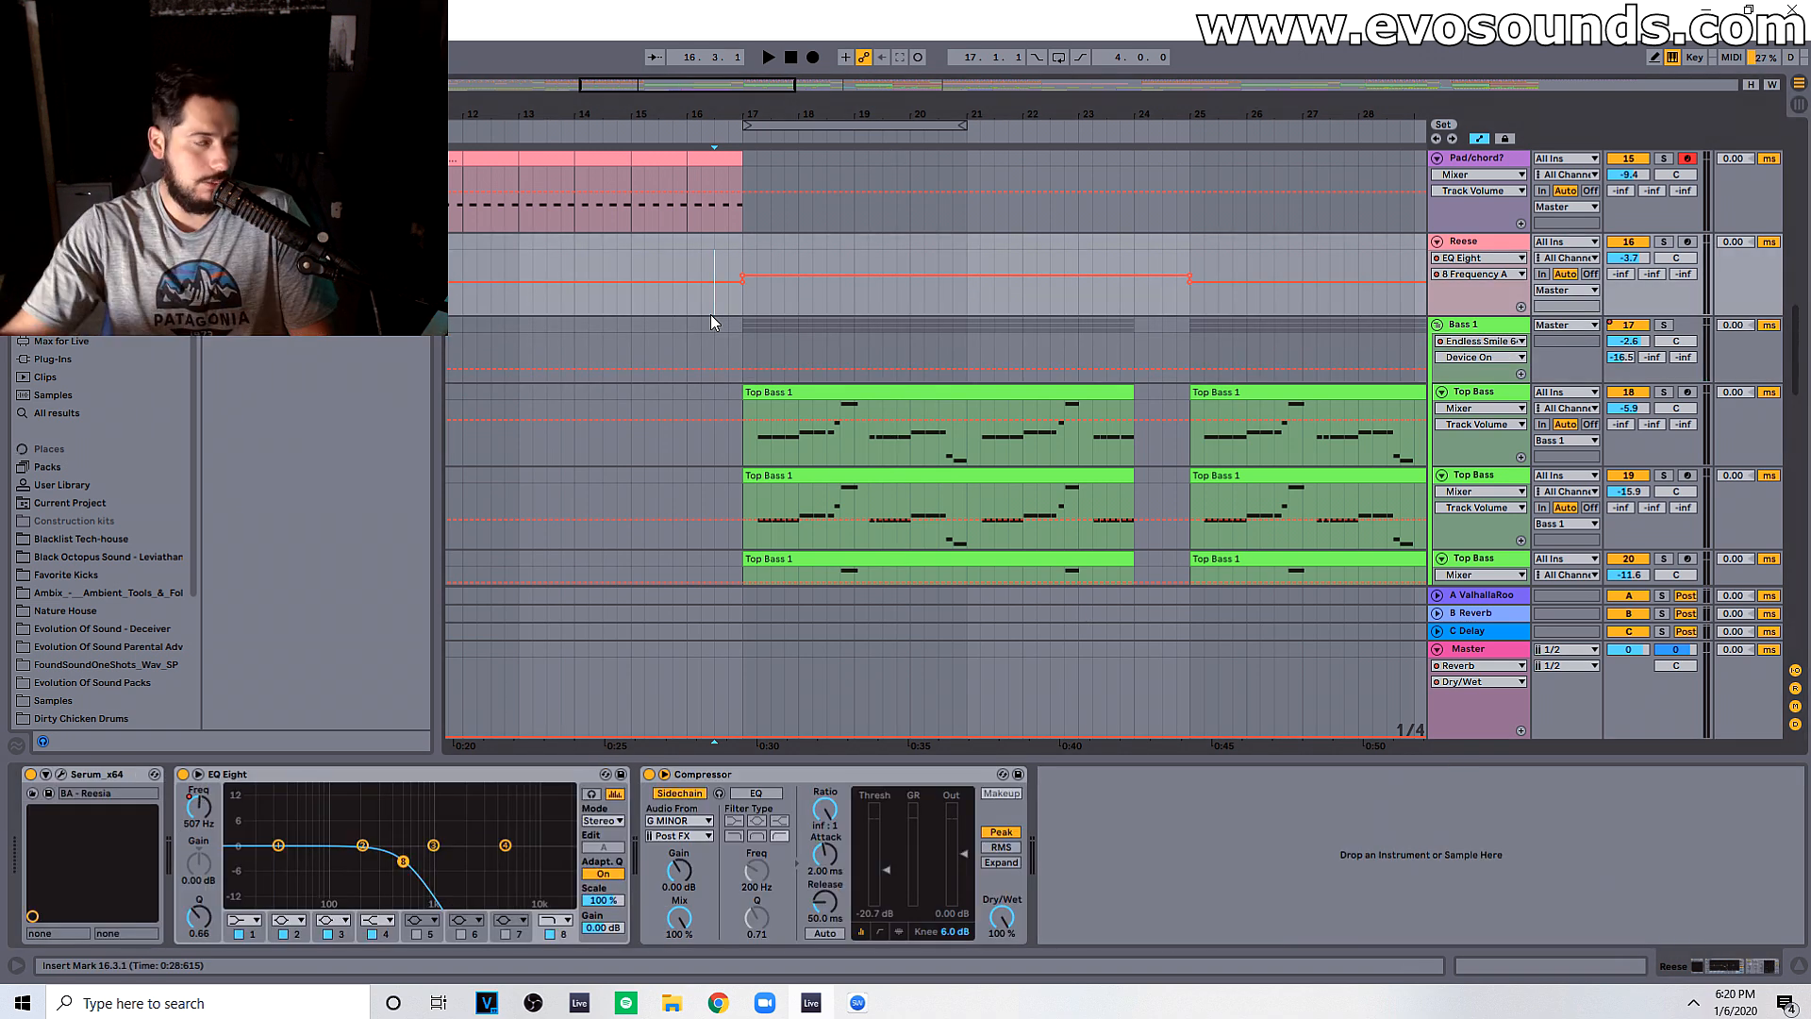
pyautogui.press('space')
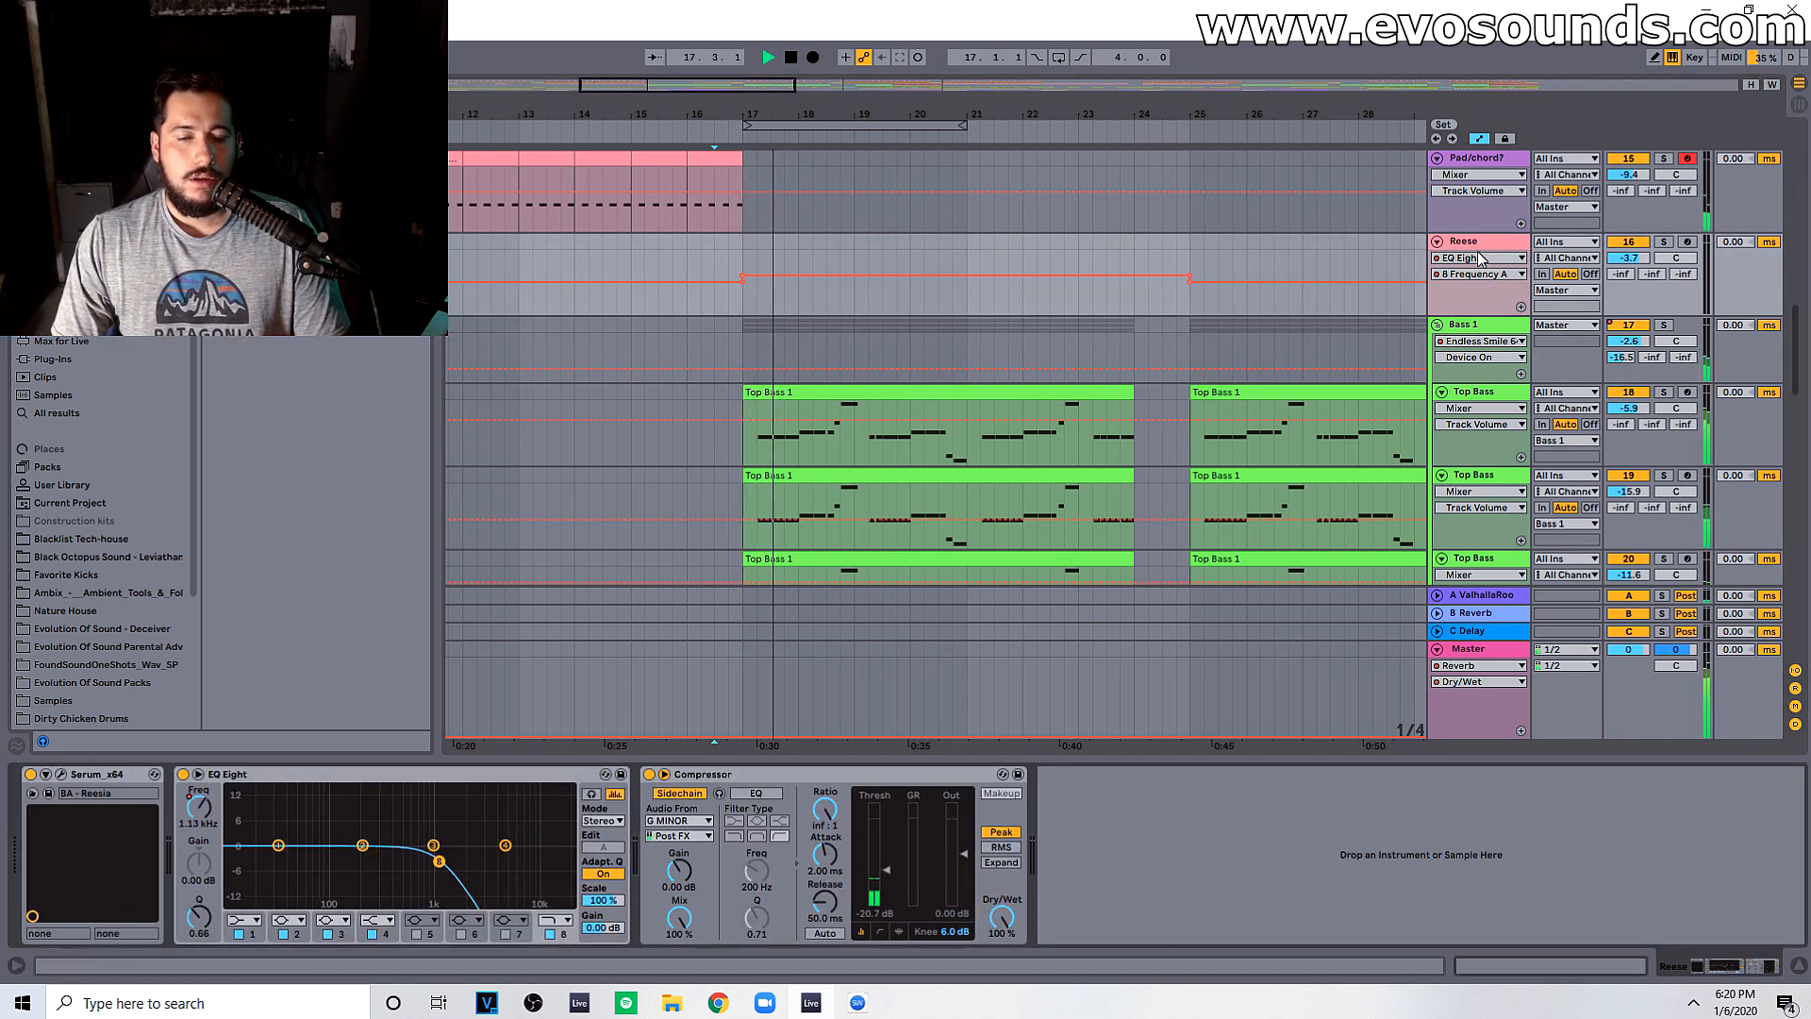
pyautogui.click(1467, 326)
pyautogui.click(839, 857)
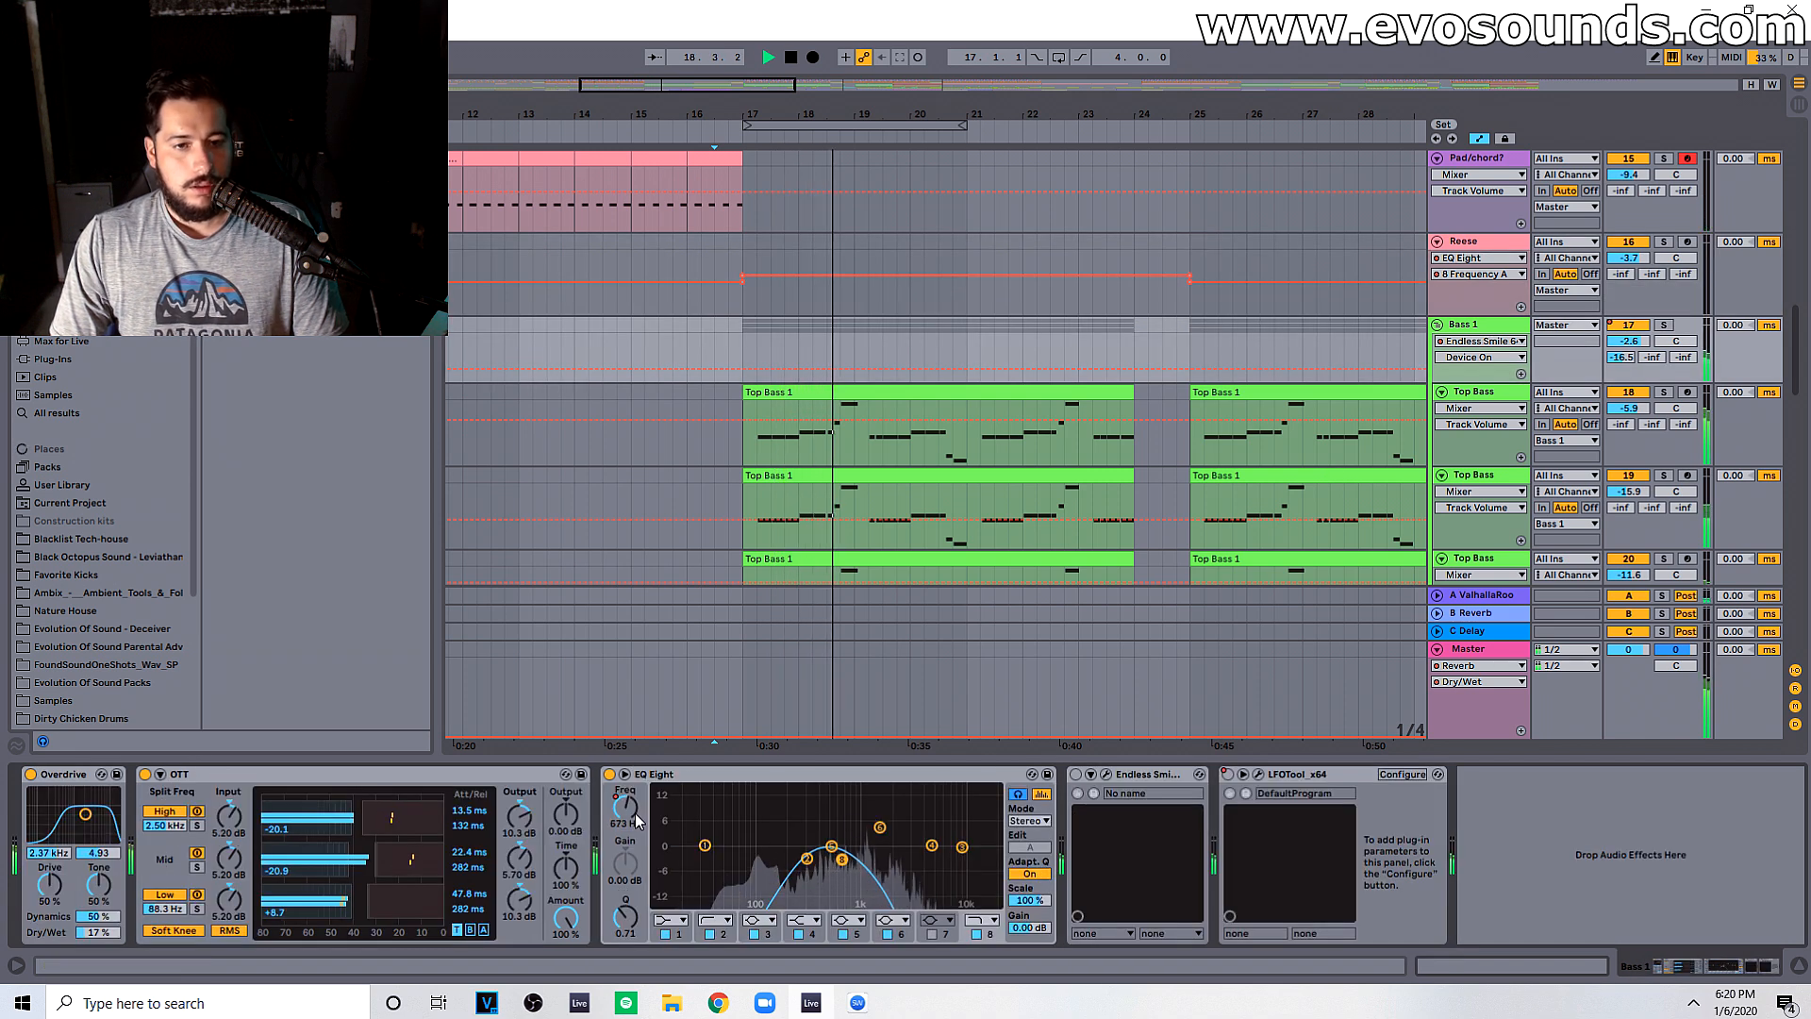
pyautogui.moveTo(1135, 337); pyautogui.dragTo(1135, 334)
pyautogui.scroll(-5, 952, 424)
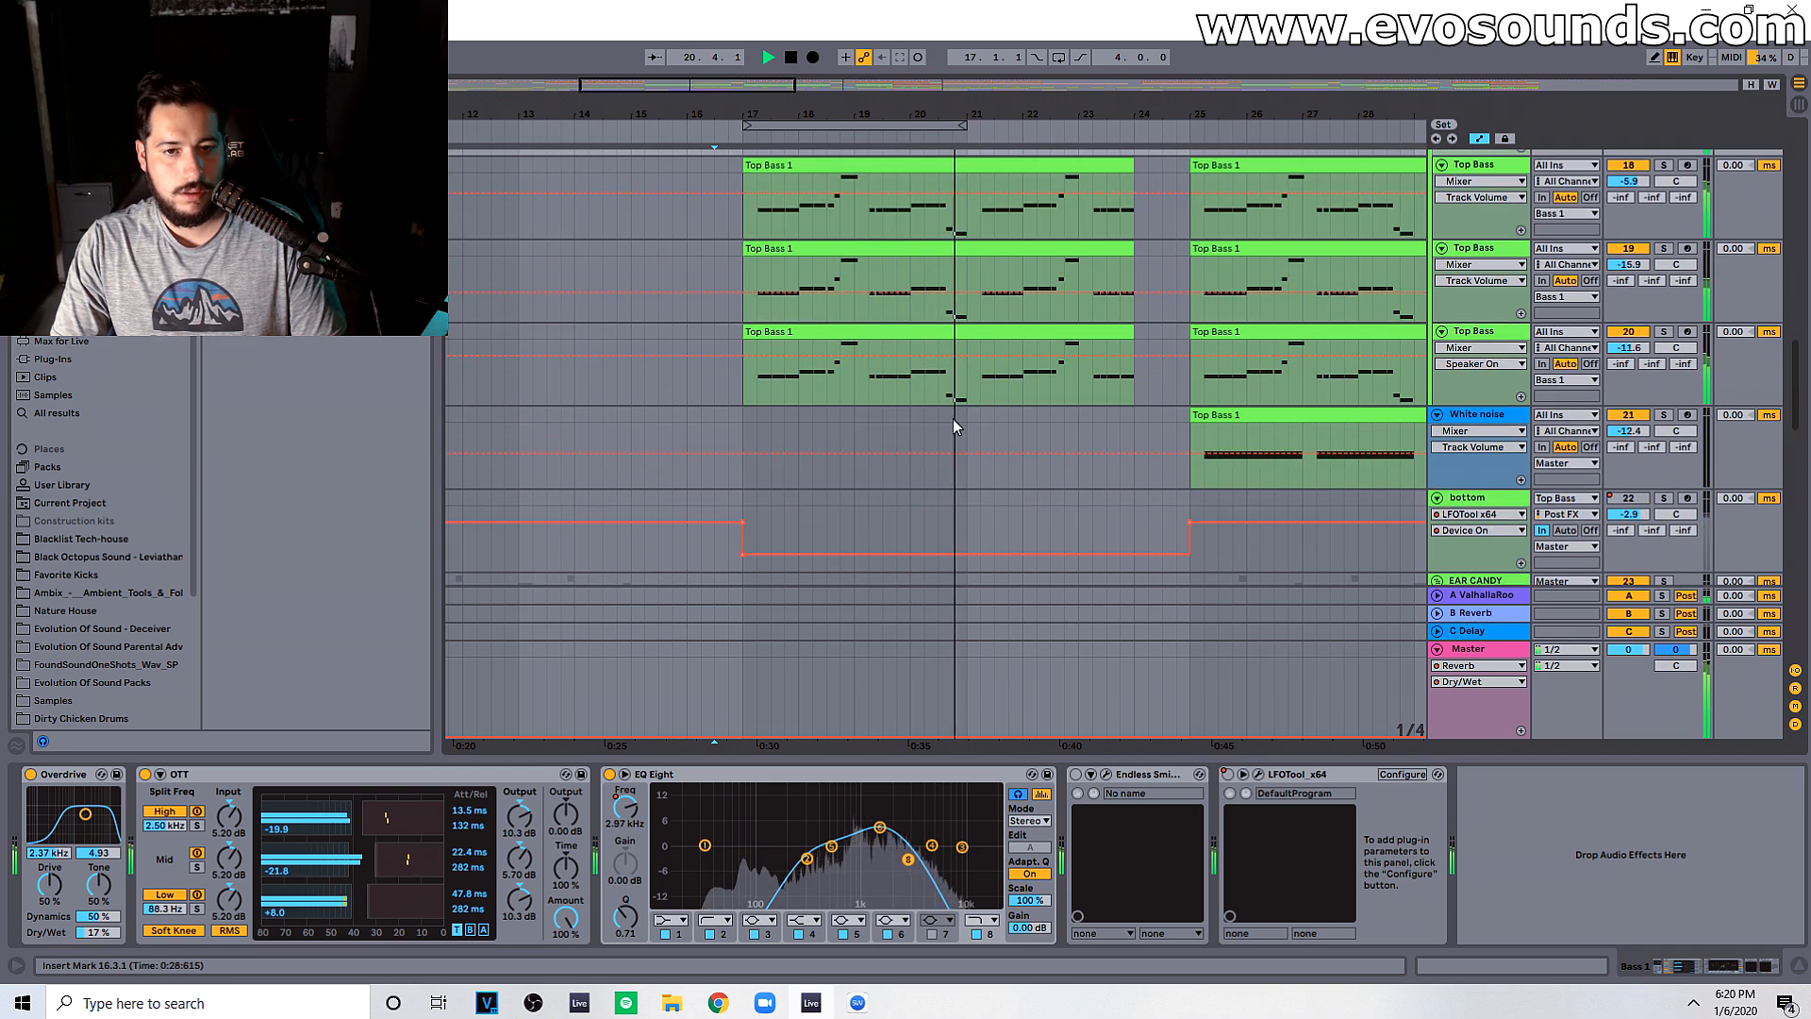
pyautogui.scroll(5, 473, 296)
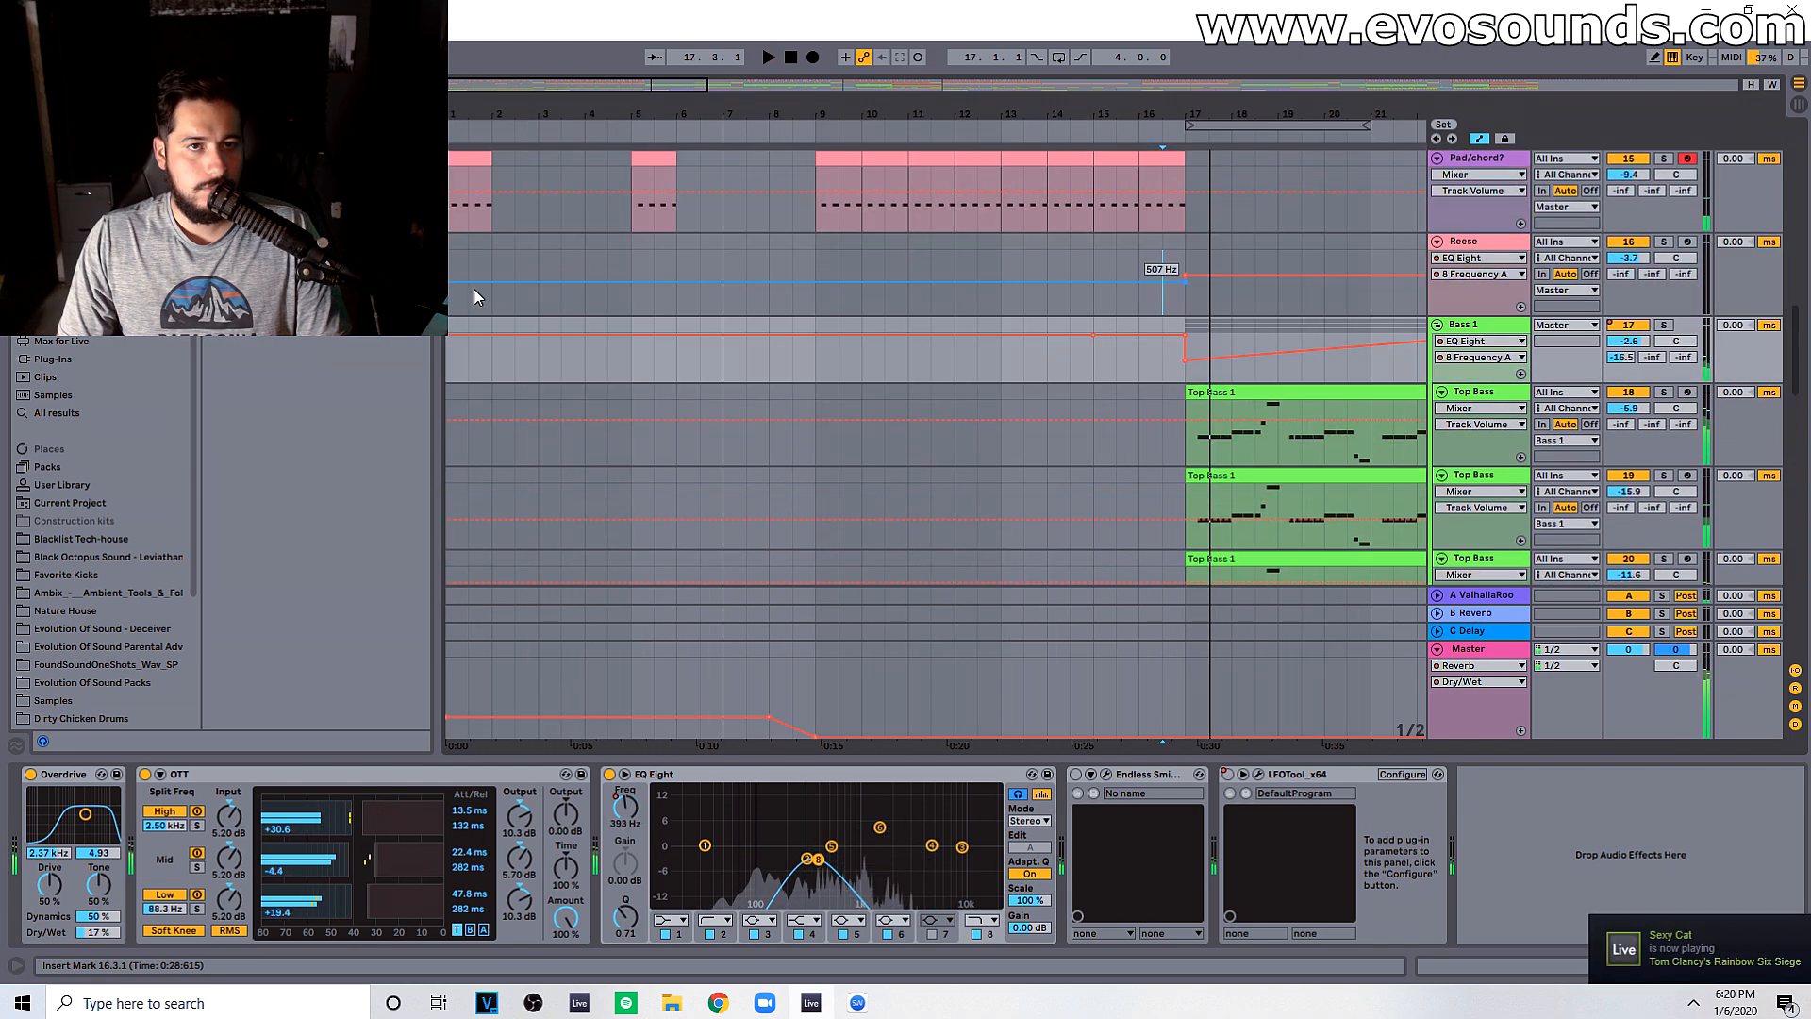
pyautogui.press('space')
# Step: Audition the intro from bar 1 and the short CRANK IT vocal clip at bar 26
pyautogui.click(469, 311)
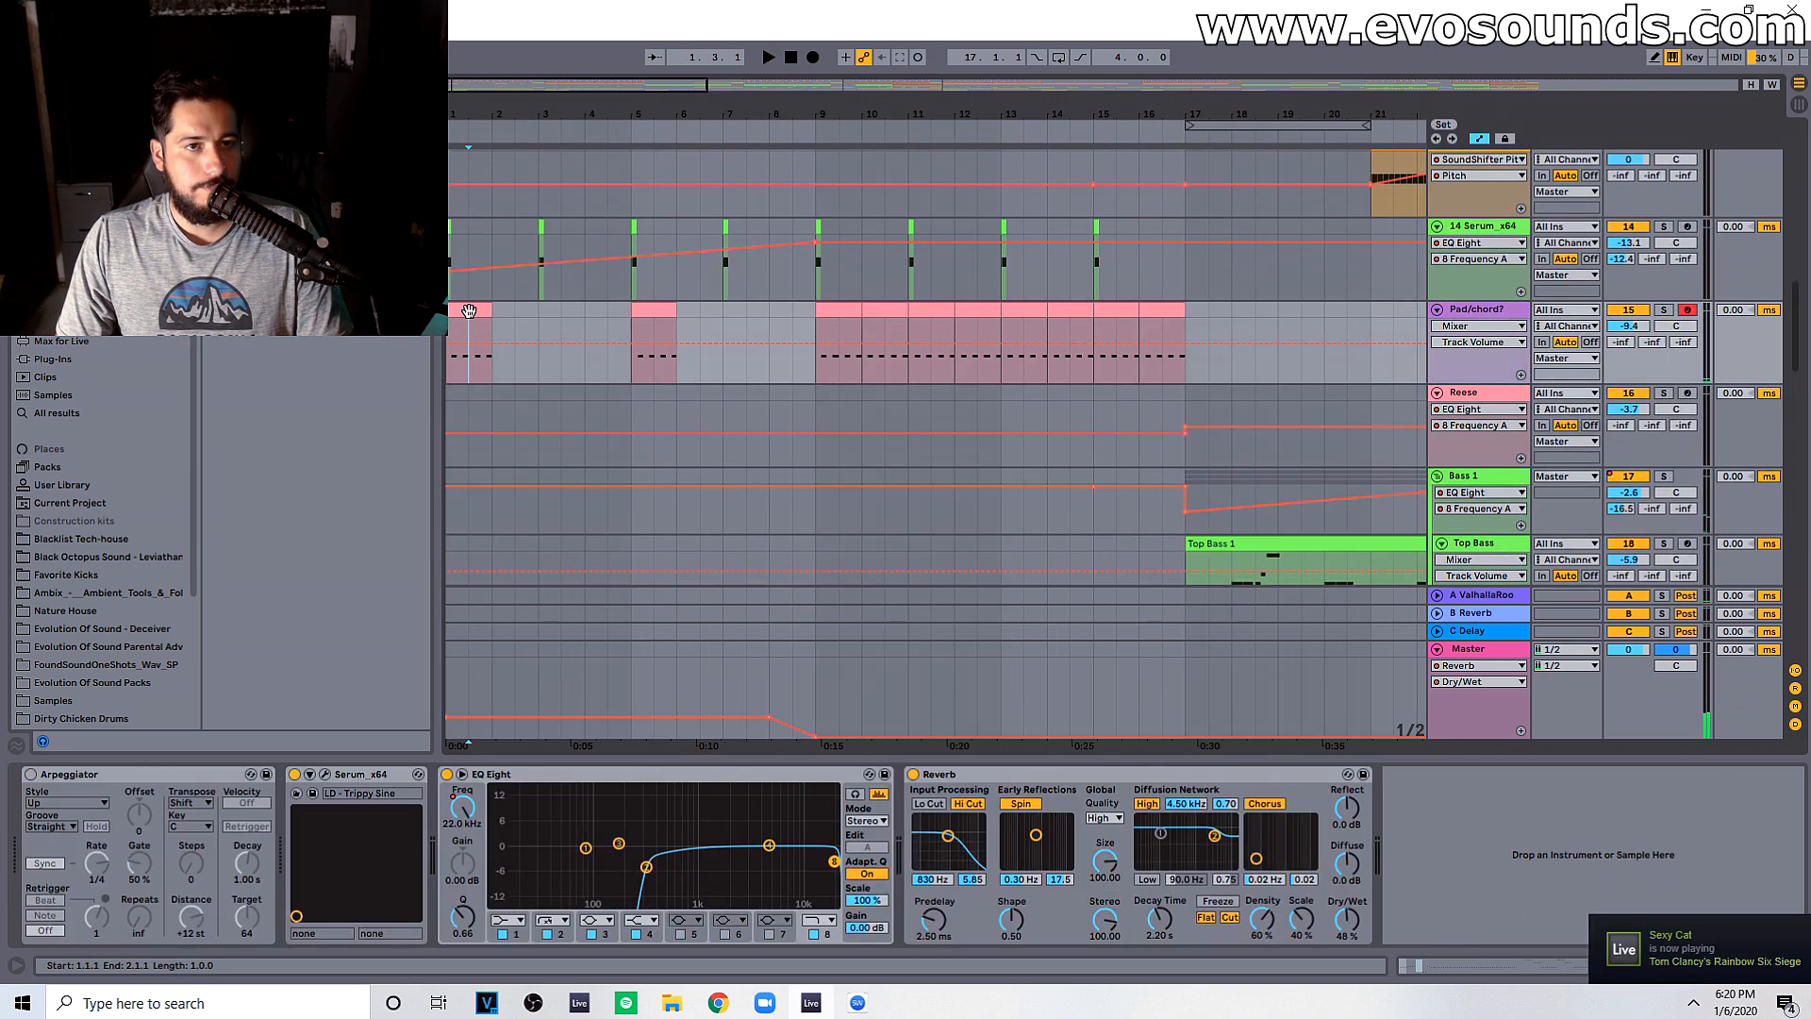
pyautogui.scroll(-18, 693, 503)
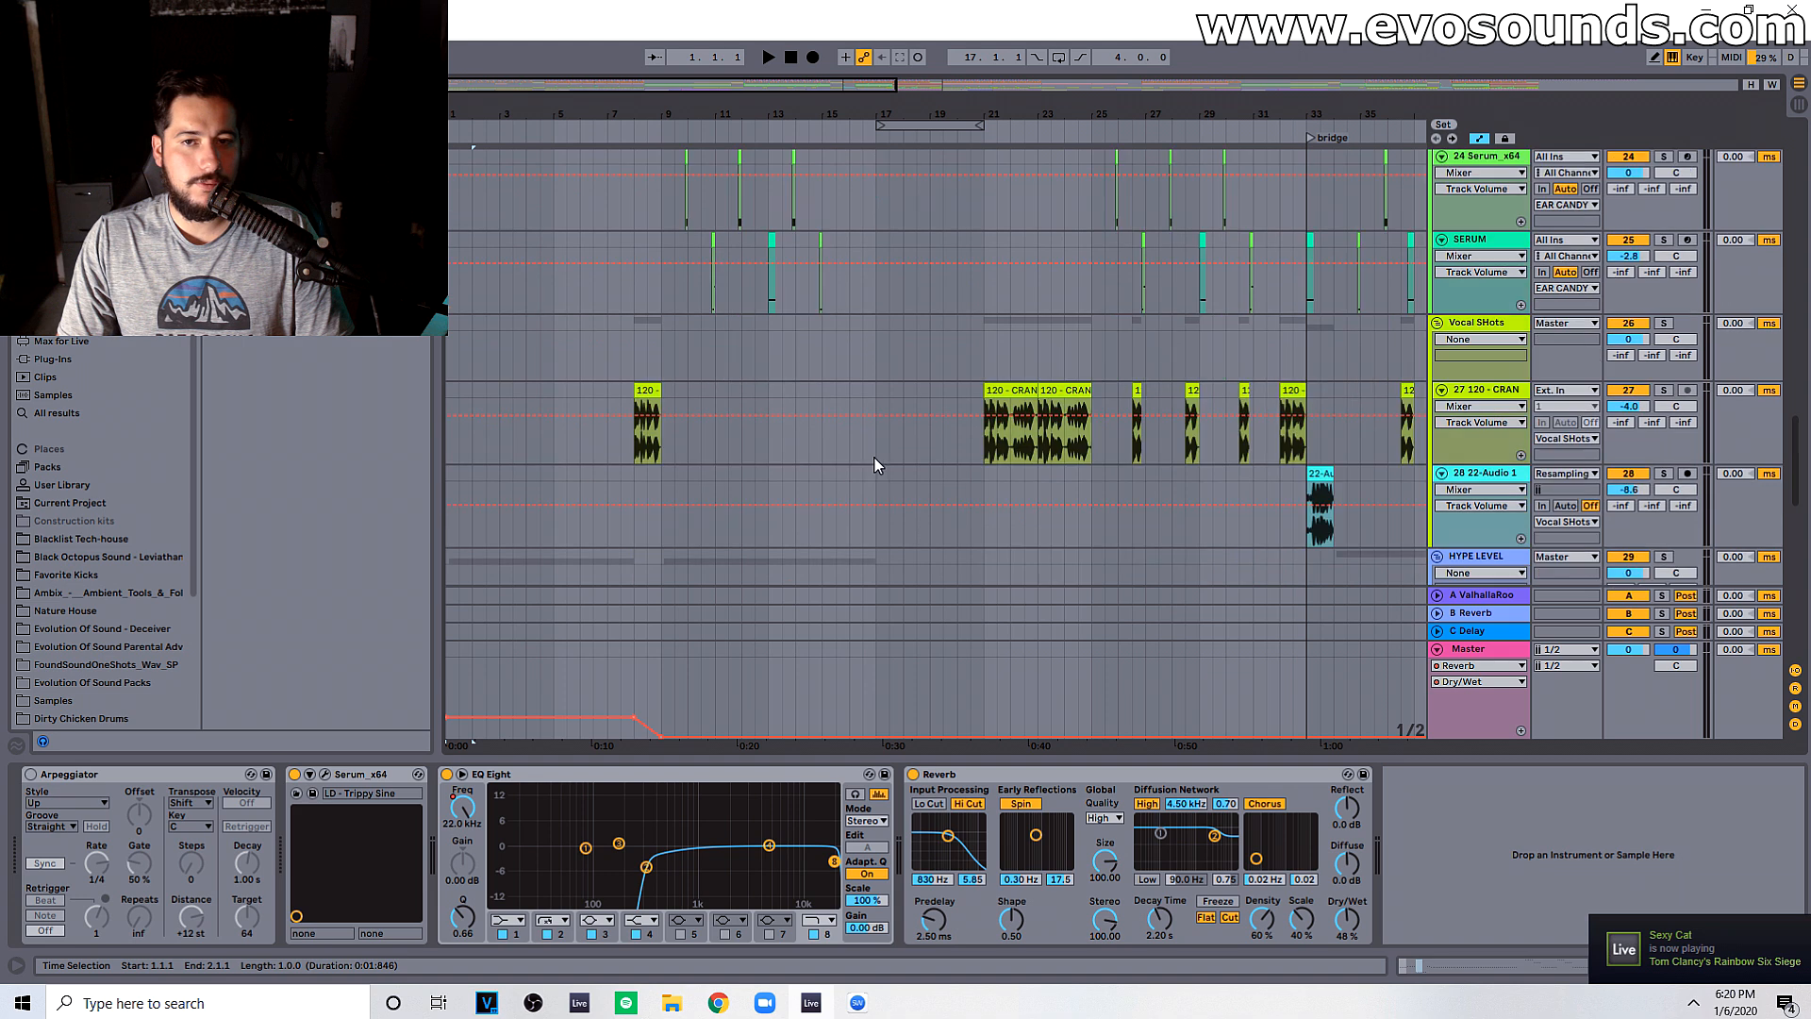
pyautogui.click(1028, 236)
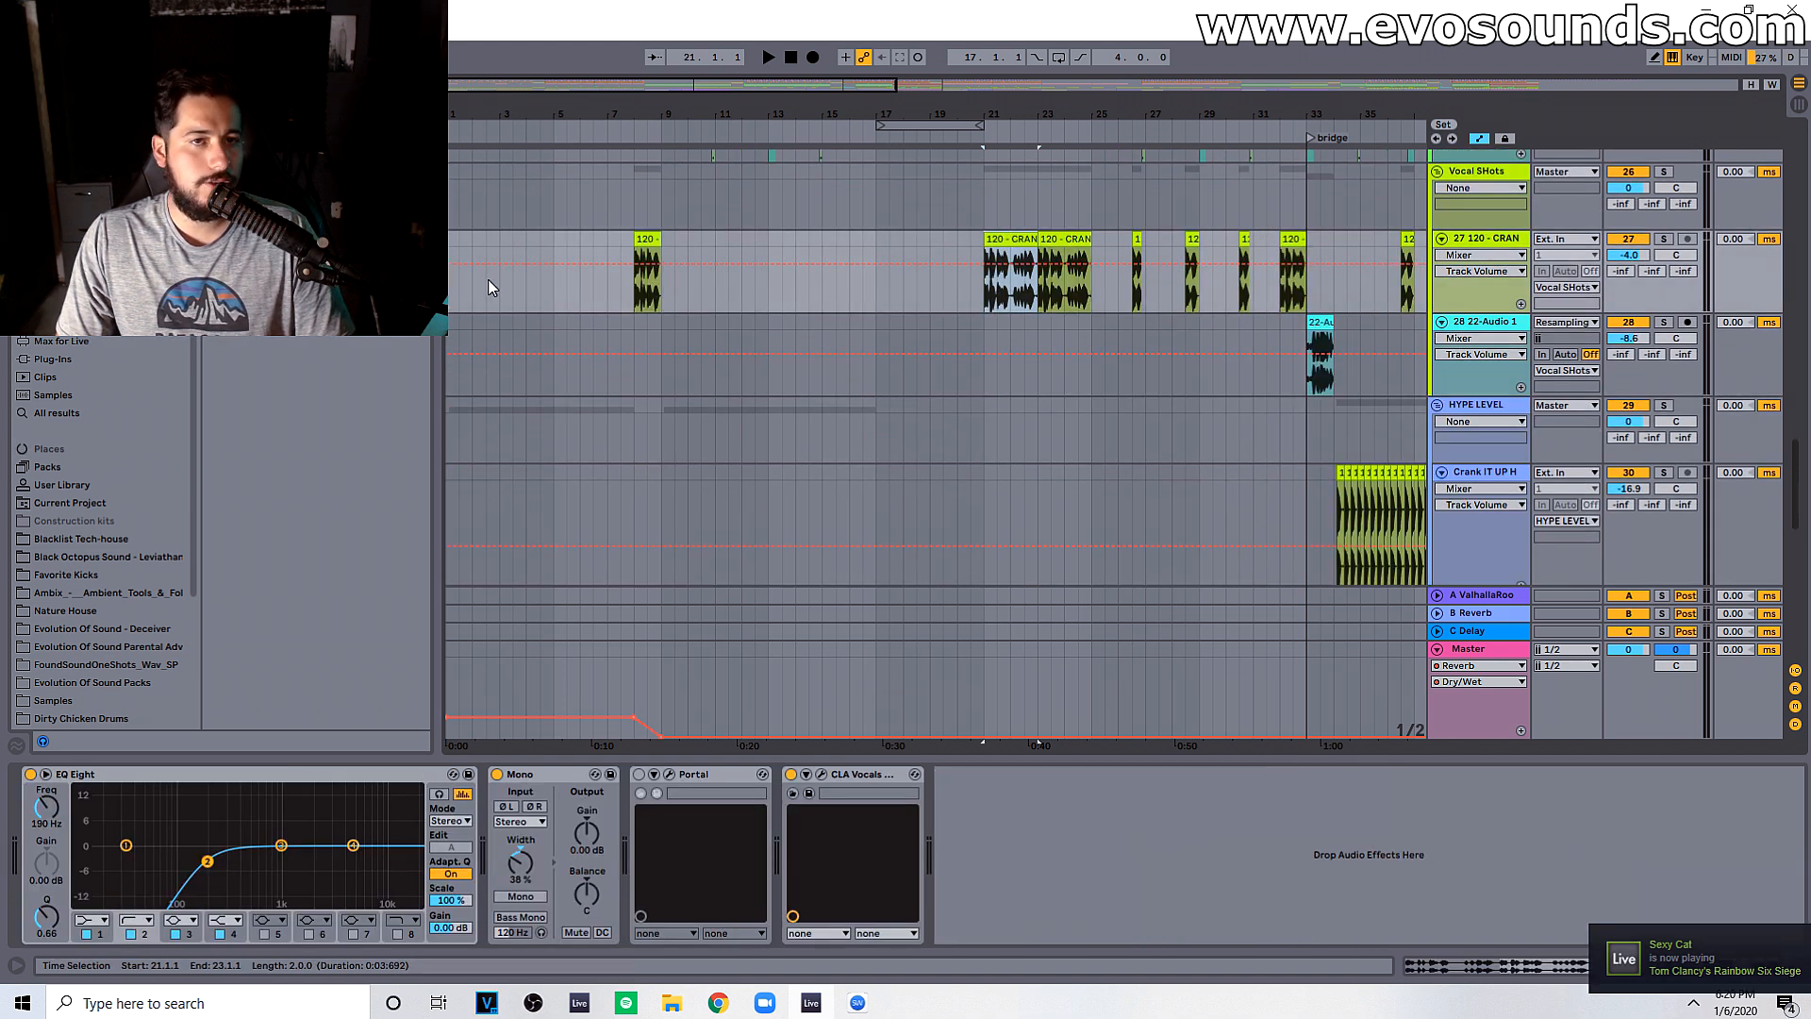
pyautogui.click(449, 303)
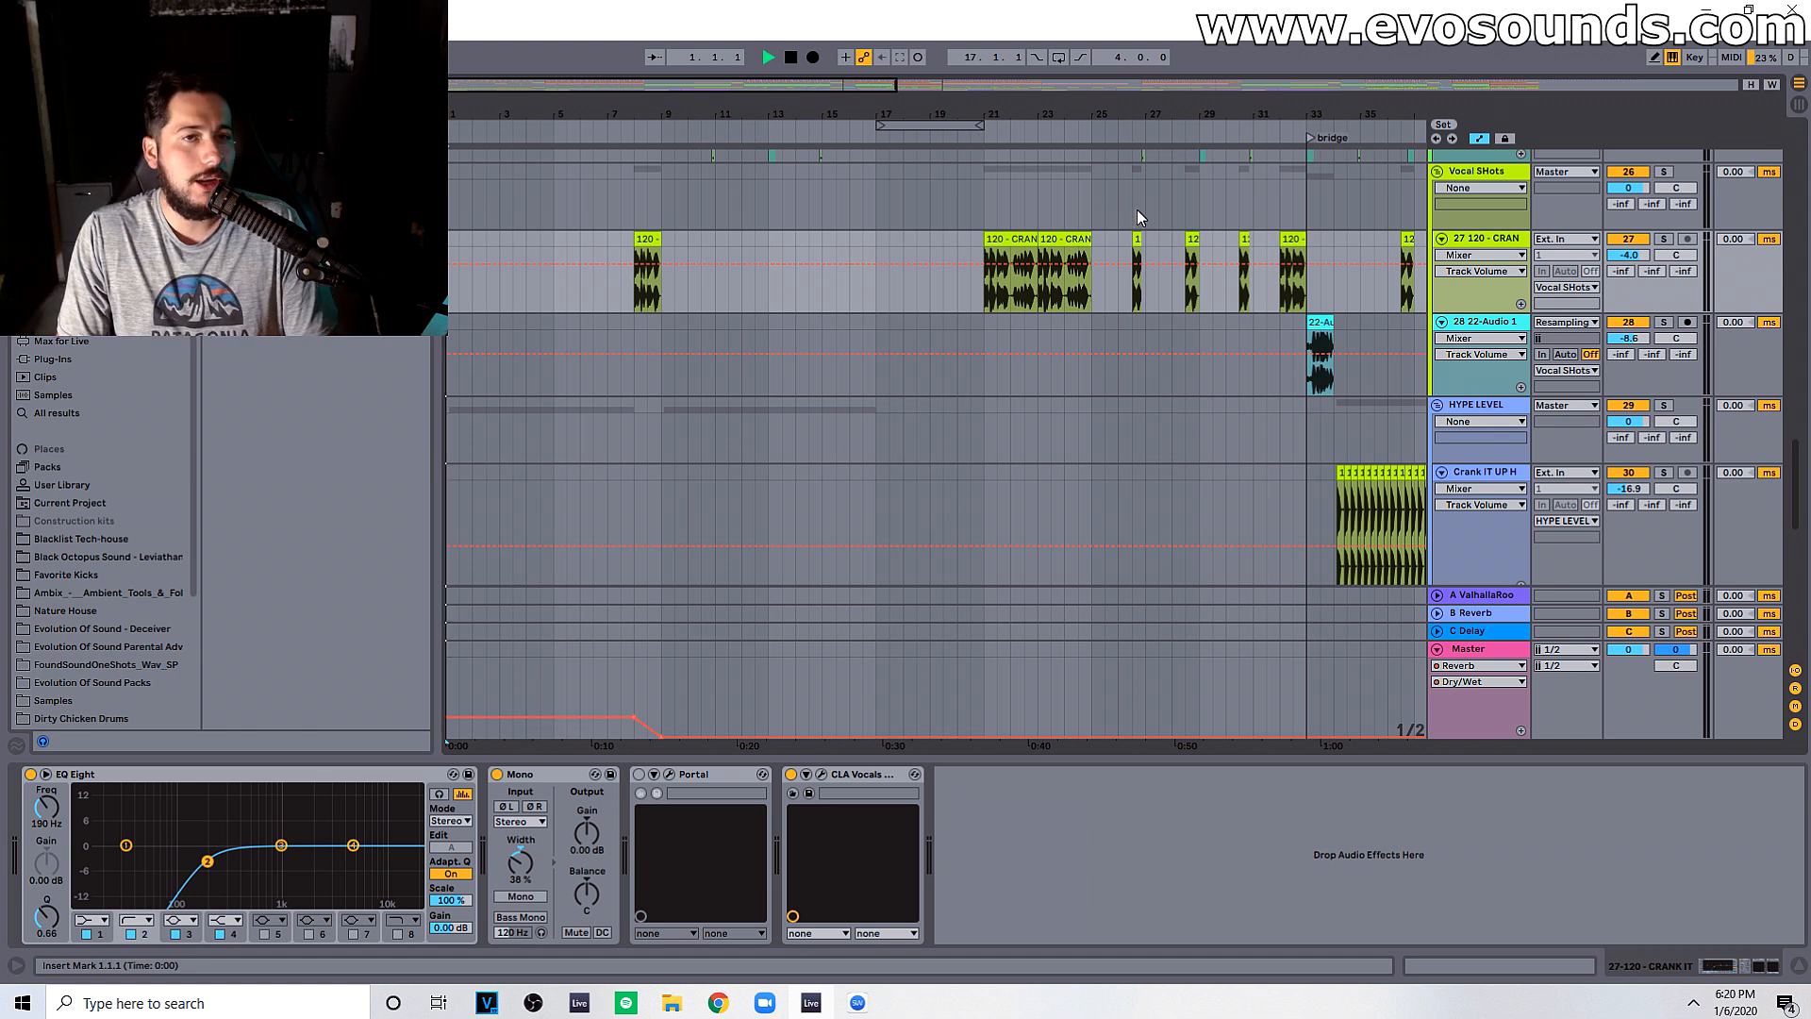
pyautogui.click(1137, 278)
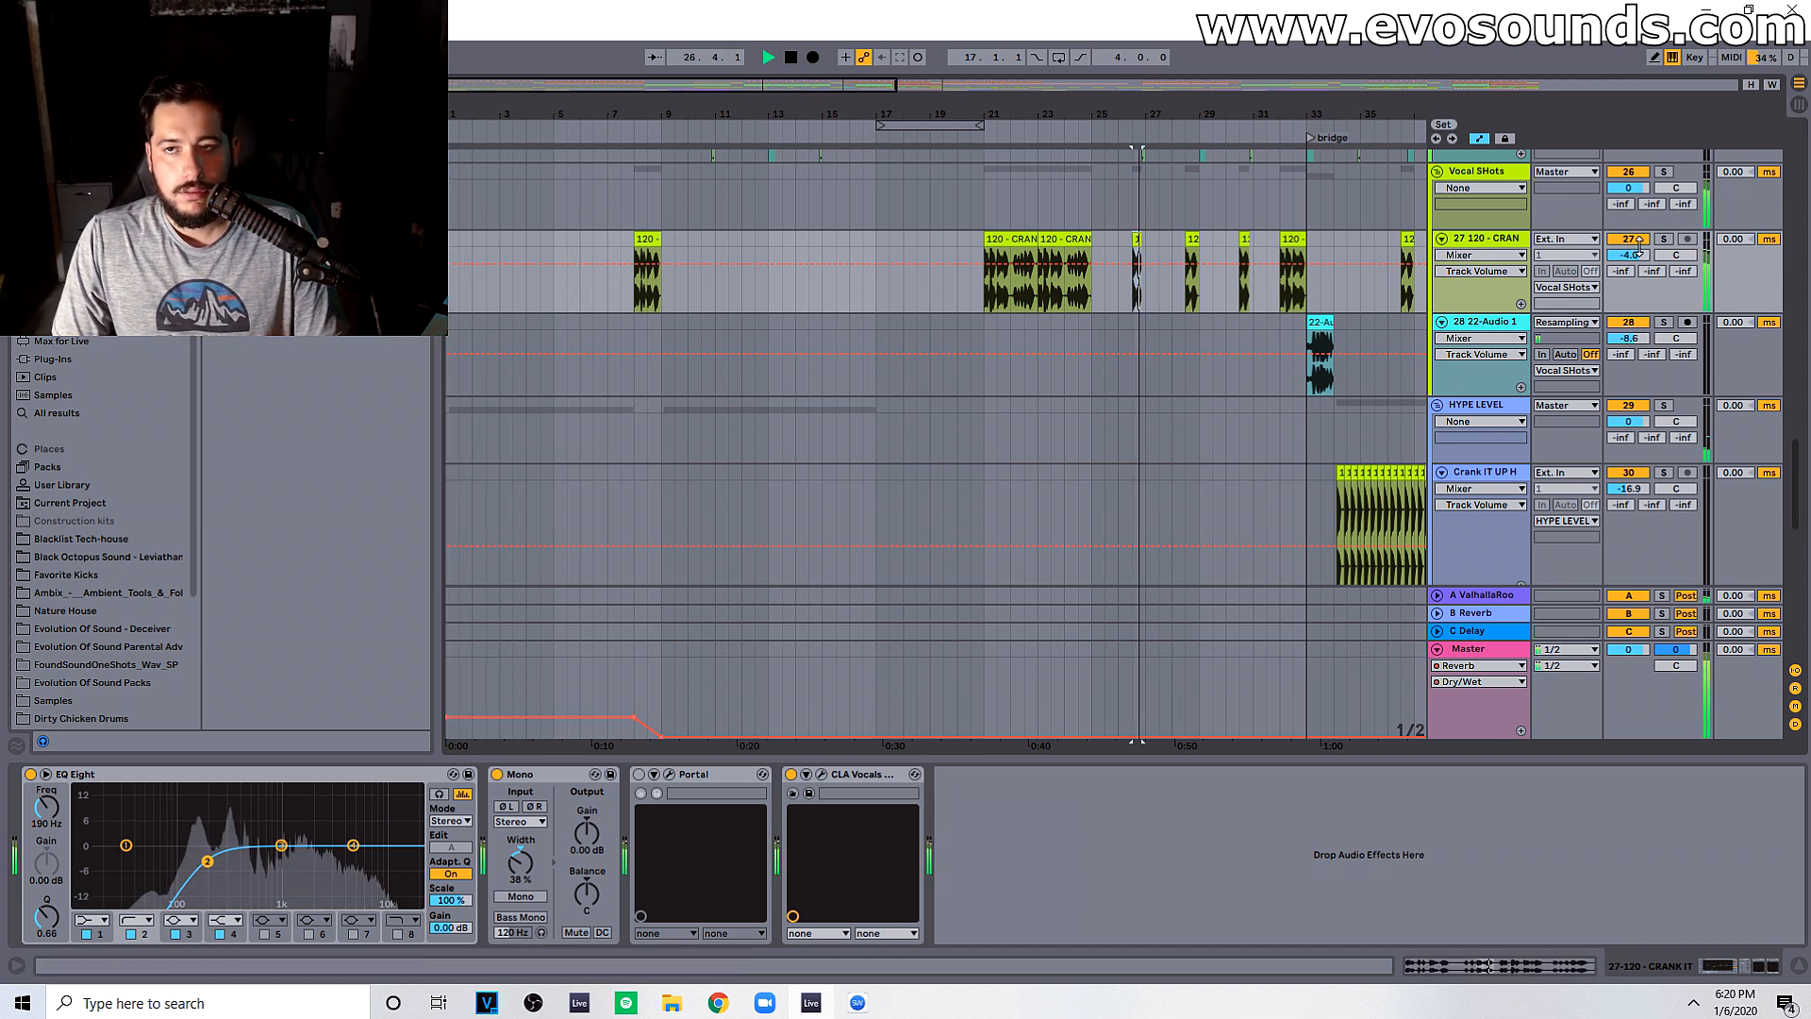
pyautogui.press('space')
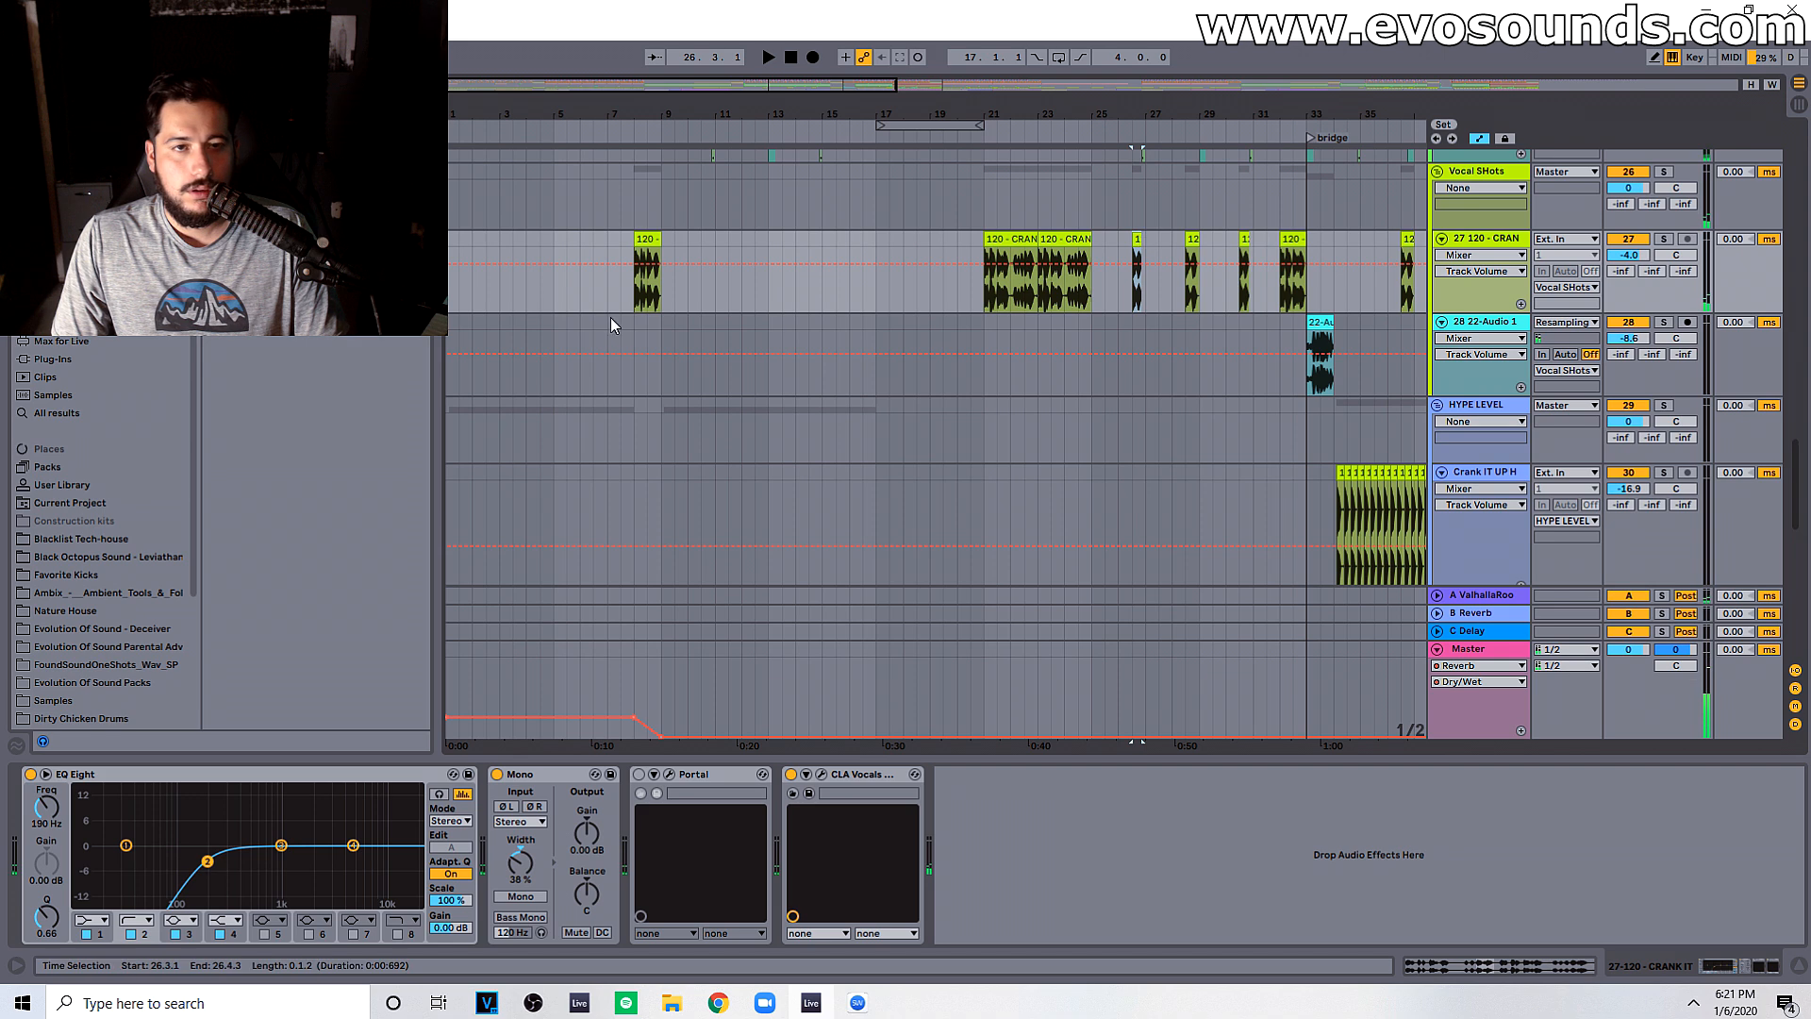
# Step: Copy the short CRANK IT vocal clip from bar 26 to position 4.3.1 on the same track
pyautogui.moveTo(483, 115); pyautogui.dragTo(510, 158)
pyautogui.click(1148, 240)
pyautogui.scroll(3, 581, 292)
pyautogui.click(660, 377)
pyautogui.hotkey('ctrl', 'v')
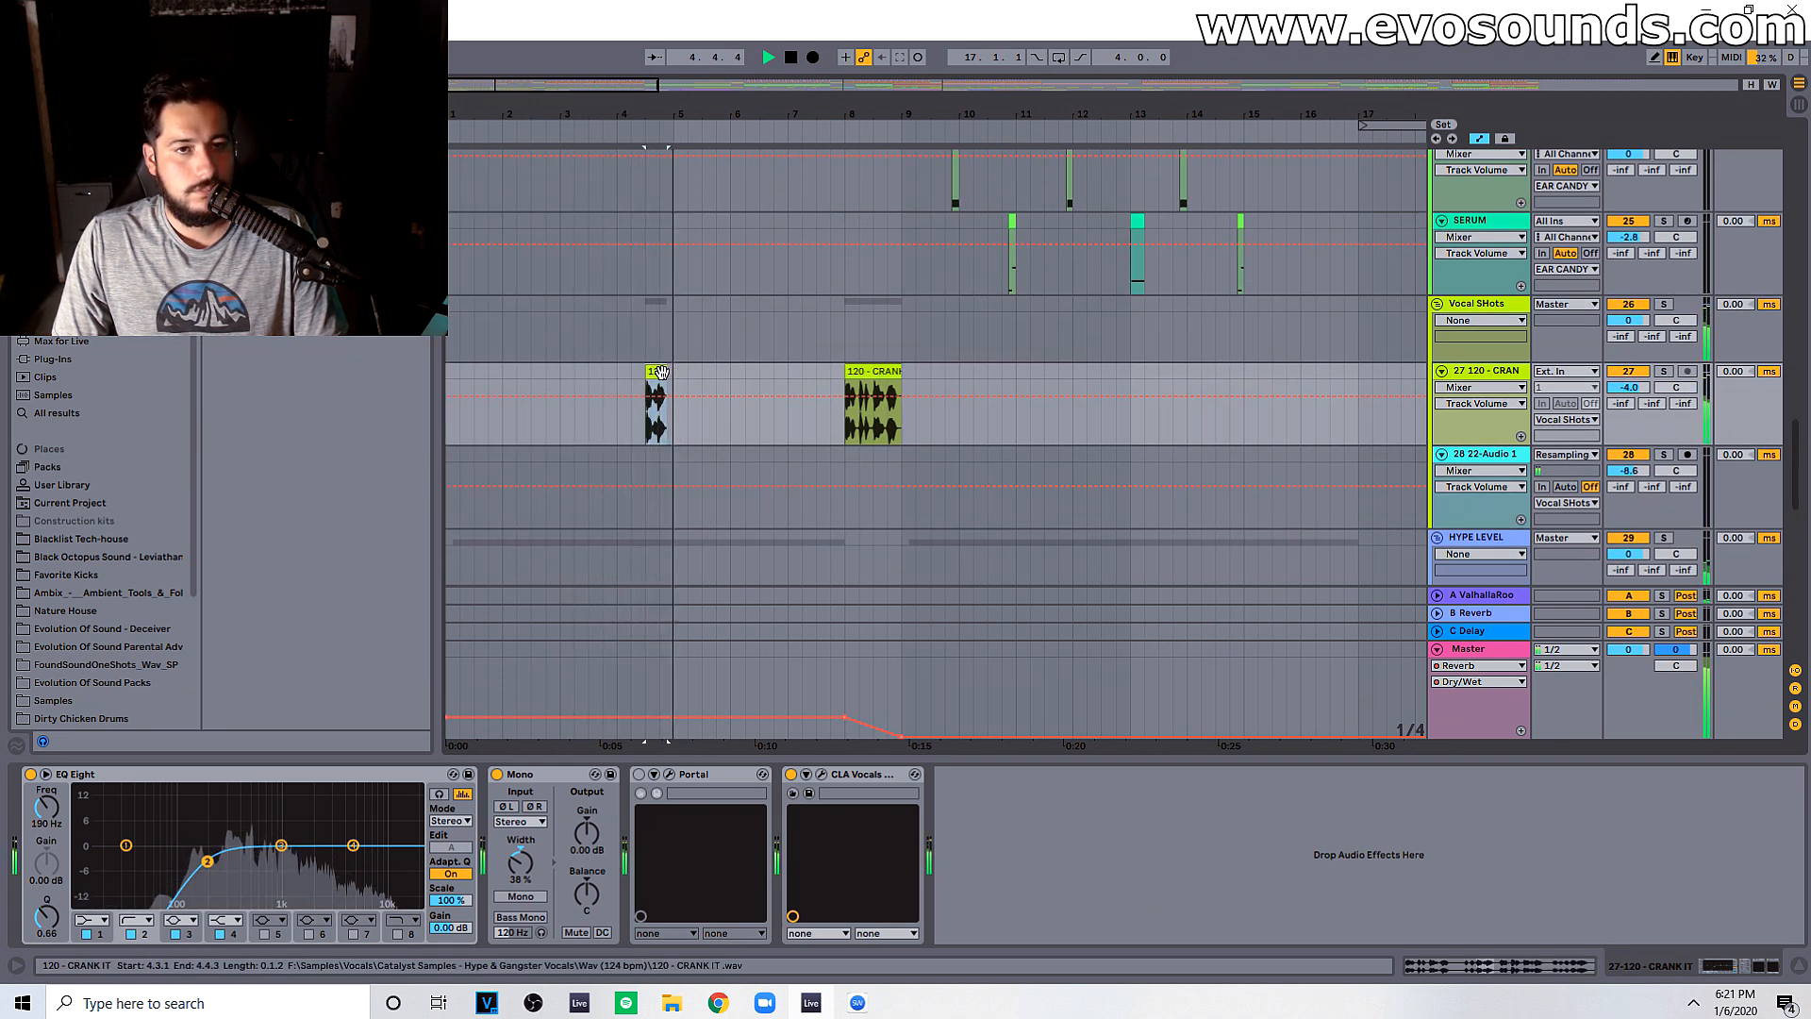
# Step: Try the pasted vocal clip one beat further on at 4.4.1 during playback, and remove it again
pyautogui.press('space')
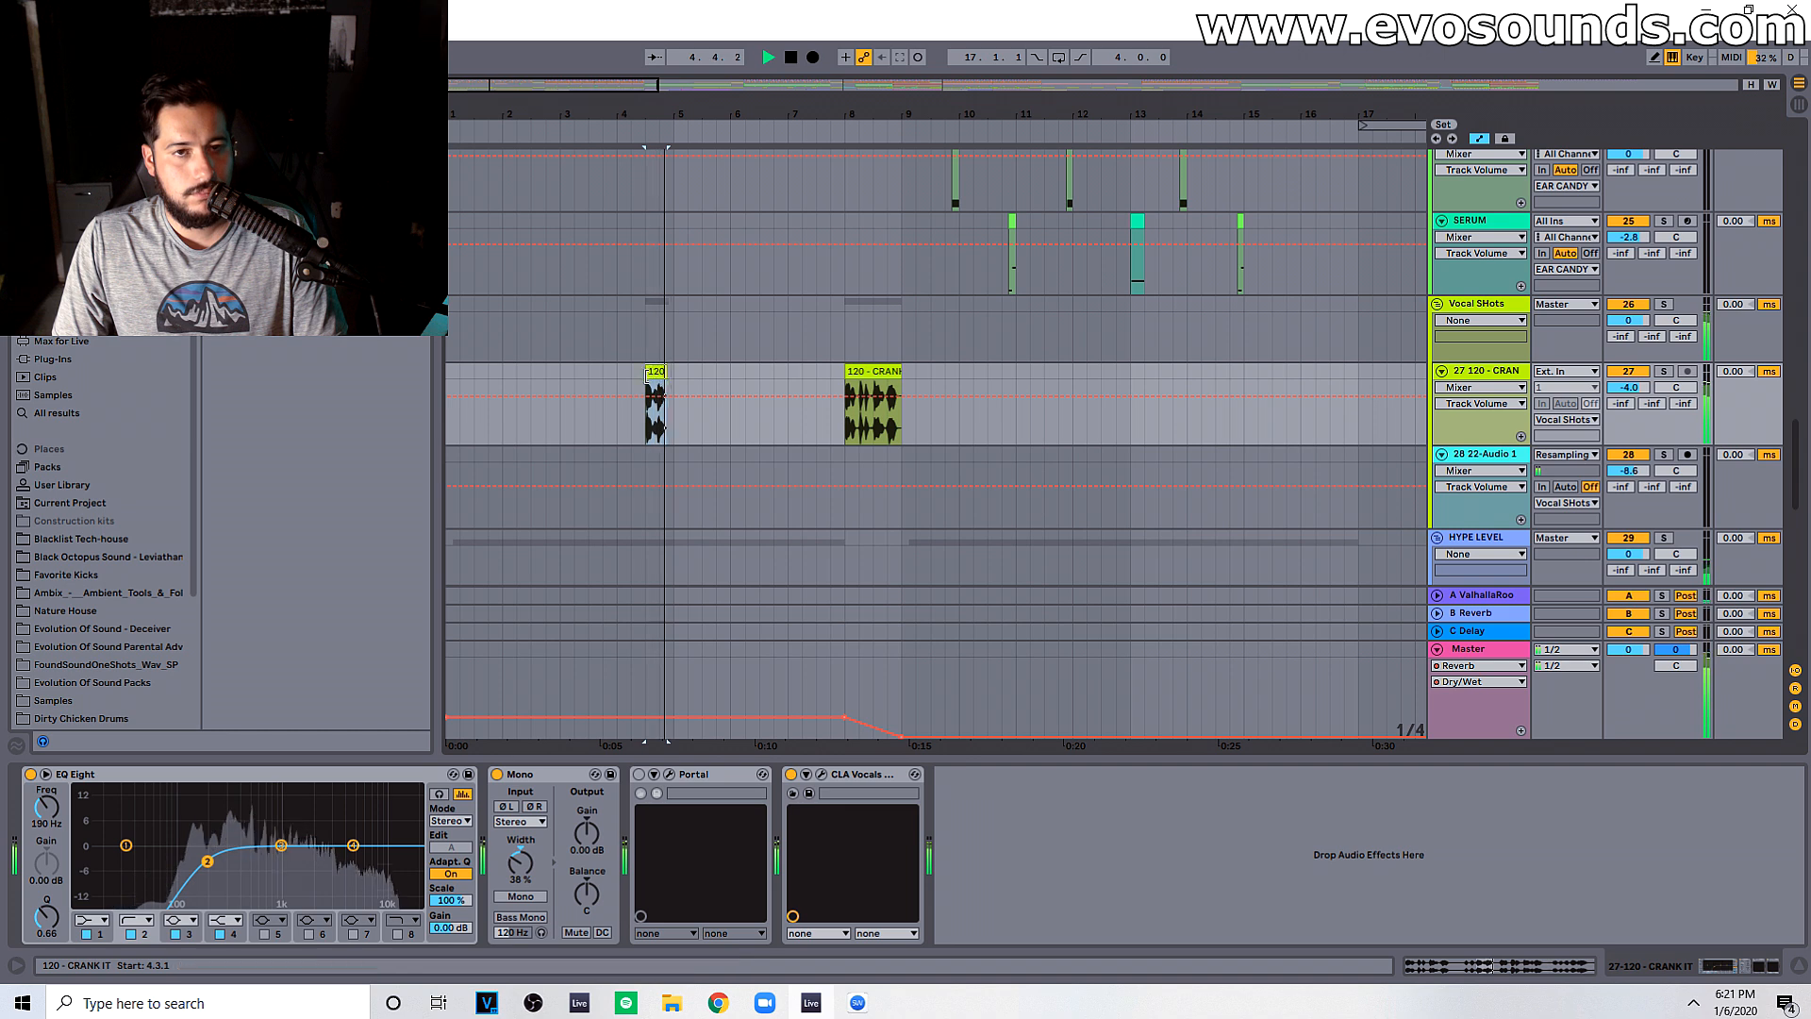
pyautogui.click(615, 370)
pyautogui.press('space')
pyautogui.moveTo(656, 374); pyautogui.dragTo(669, 374)
pyautogui.press('space')
pyautogui.press('space')
pyautogui.click(630, 361)
pyautogui.press('space')
pyautogui.scroll(3, 628, 359)
pyautogui.scroll(-3, 630, 359)
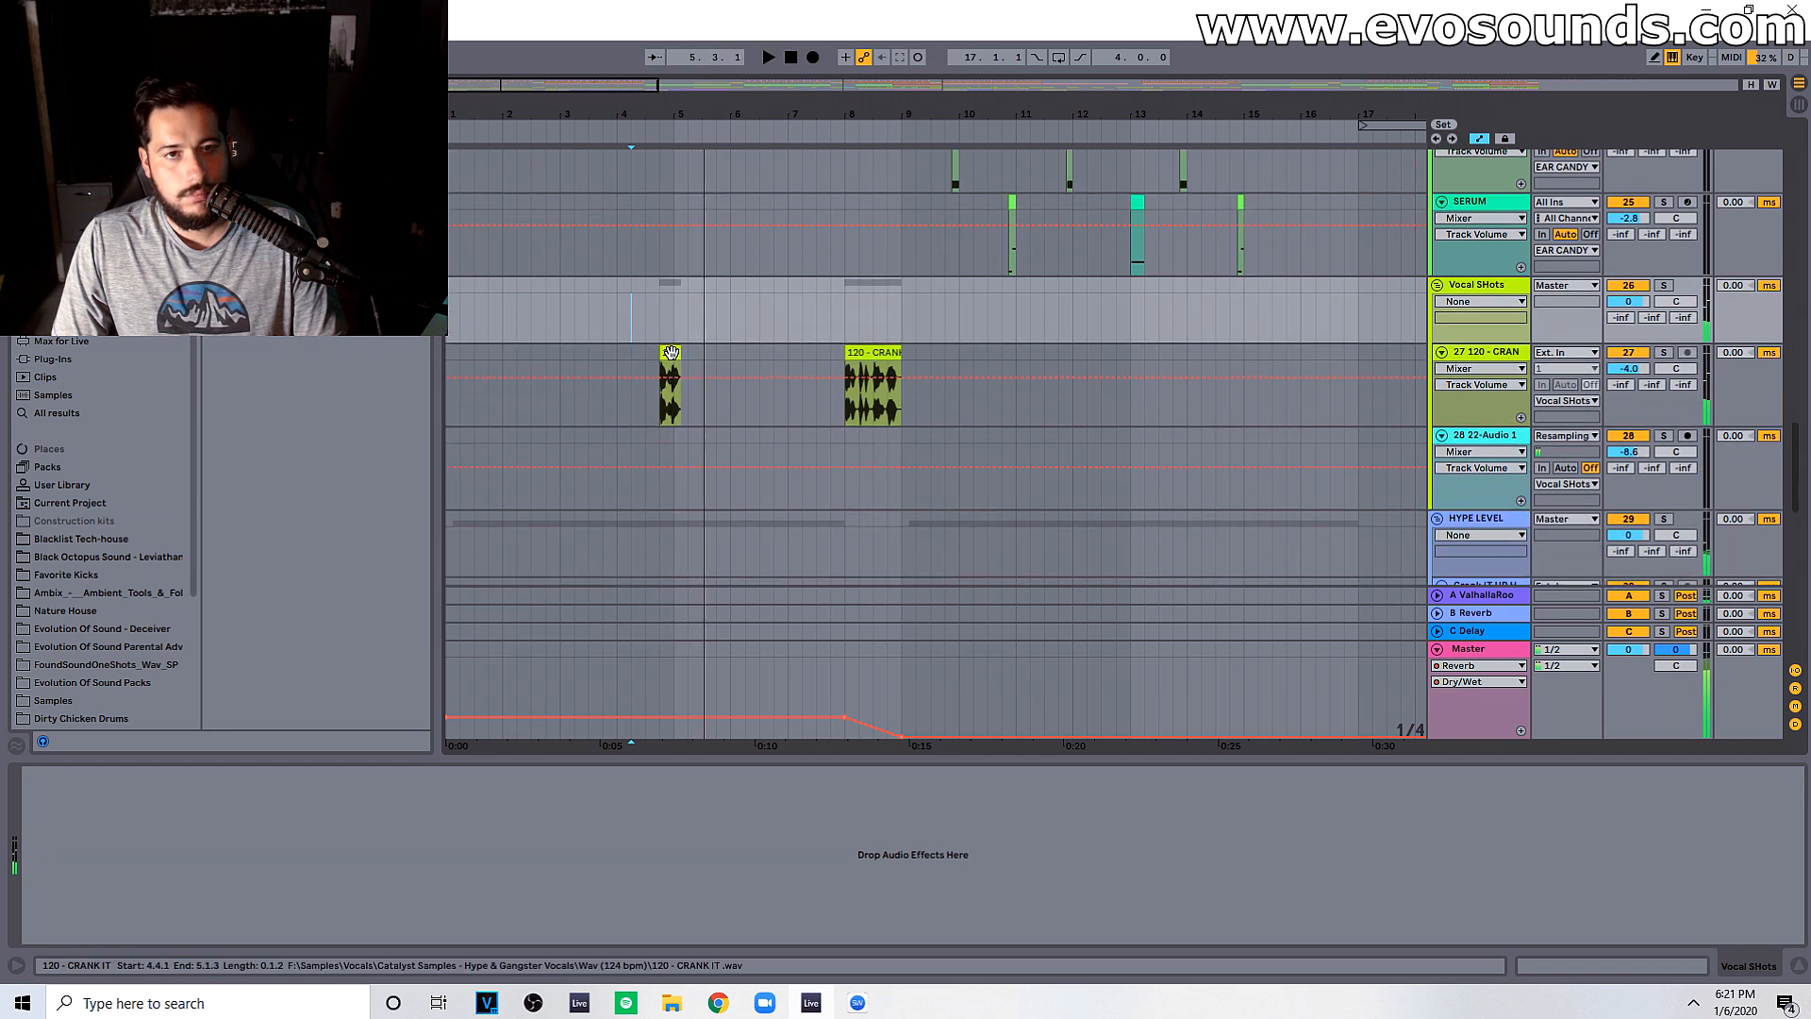
pyautogui.click(665, 353)
# Step: Audition the intro from bar 1 and around the bar 8 CRANK IT clip, reviewing the ear candy, pad and bass tracks
pyautogui.moveTo(540, 93); pyautogui.dragTo(538, 72)
pyautogui.click(456, 349)
pyautogui.press('space')
pyautogui.press('space')
pyautogui.click(450, 351)
pyautogui.press('space')
pyautogui.press('space')
pyautogui.click(742, 353)
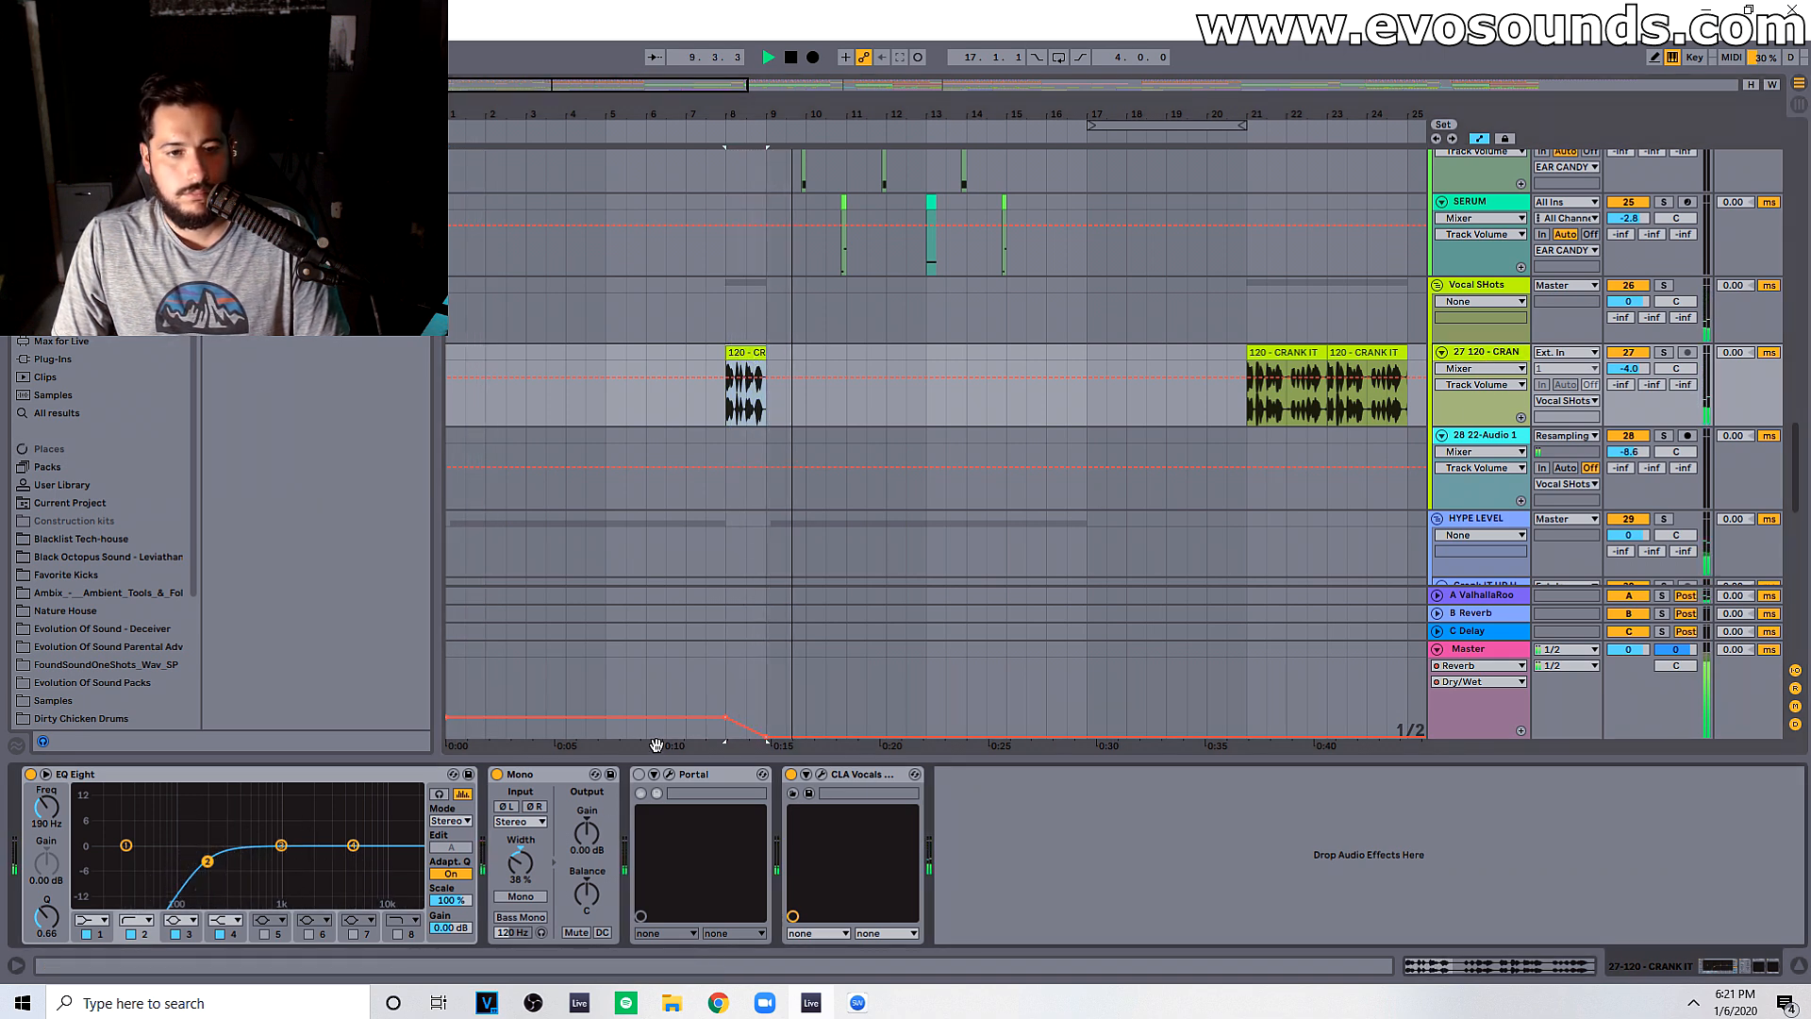
pyautogui.scroll(-2, 587, 255)
pyautogui.scroll(3, 708, 302)
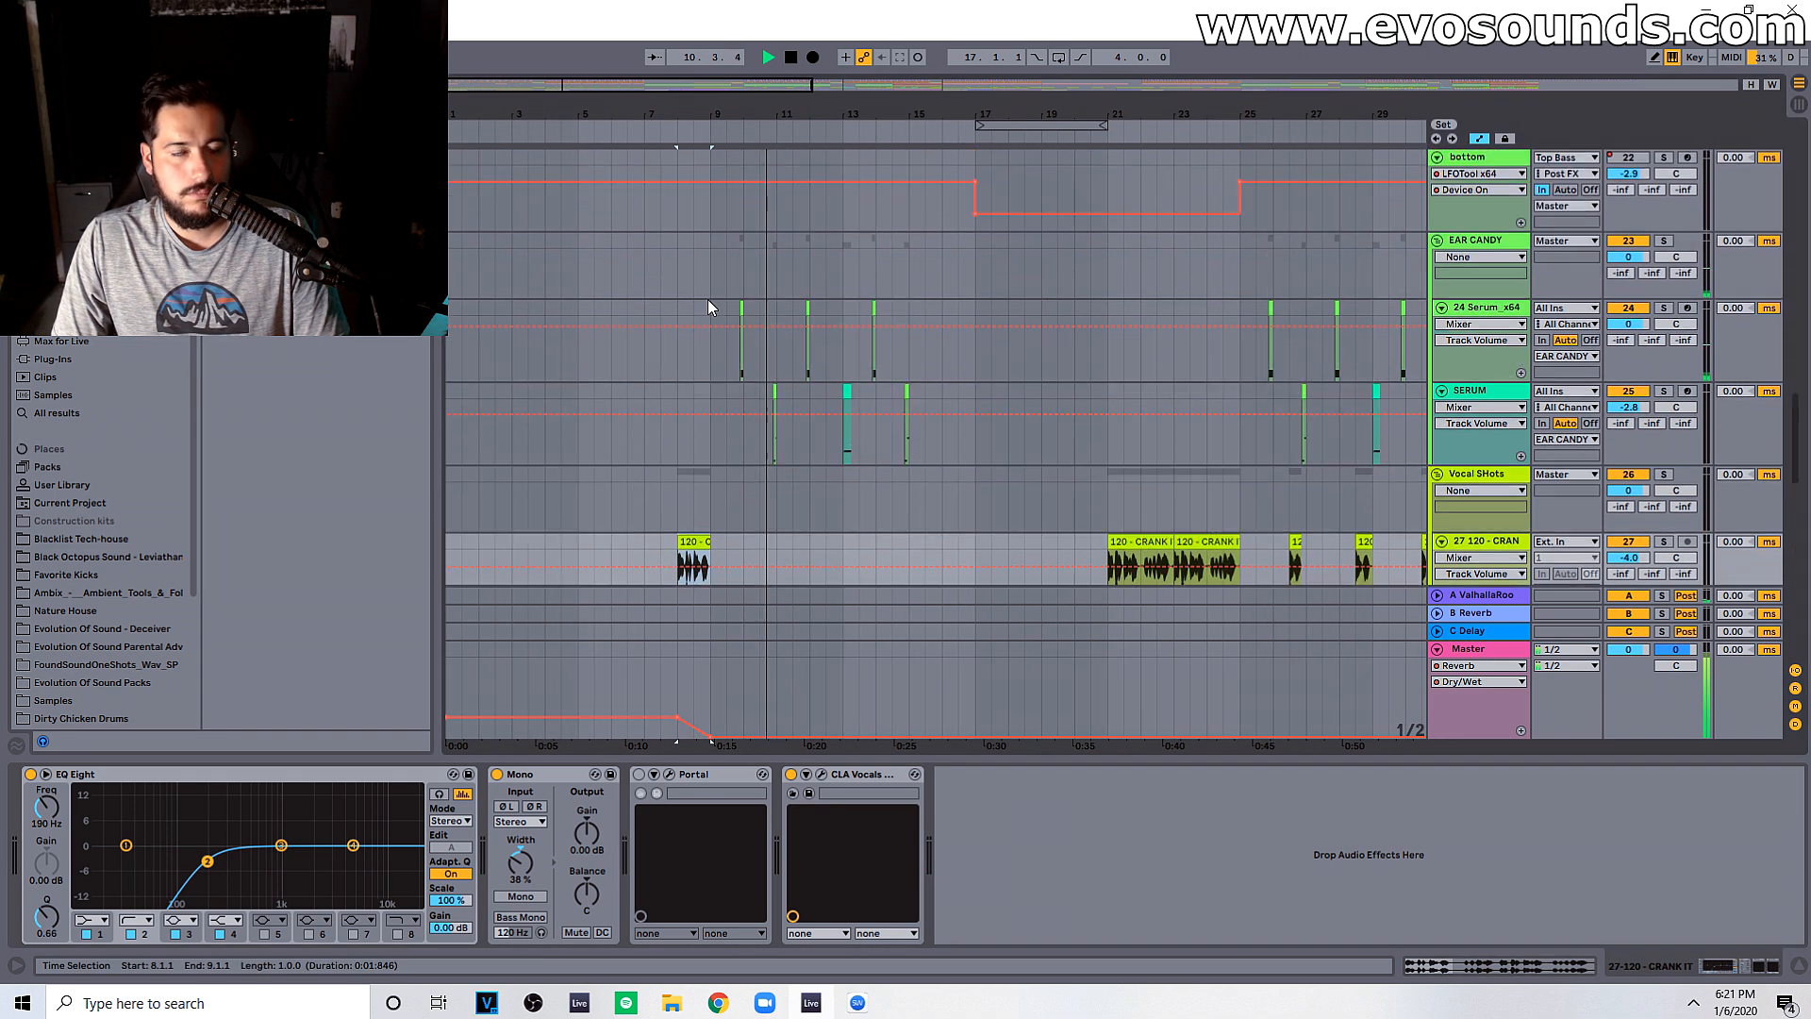
pyautogui.scroll(10, 792, 325)
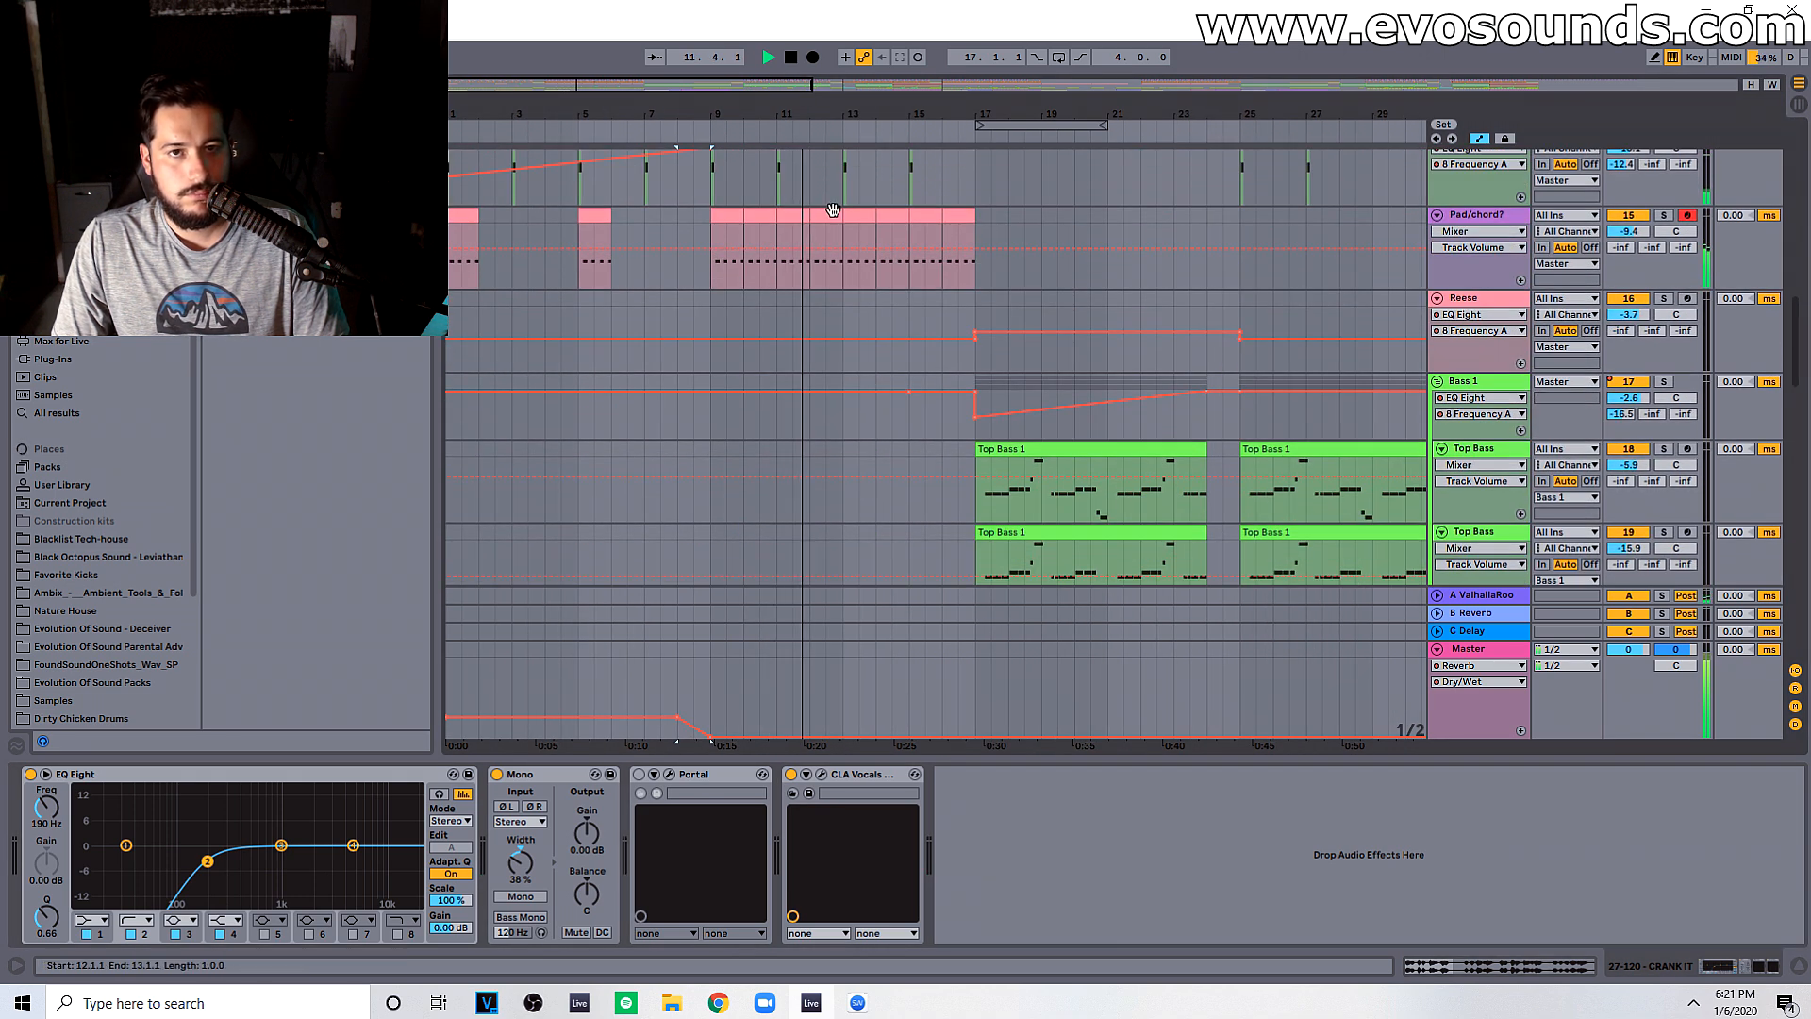
pyautogui.scroll(-12, 764, 509)
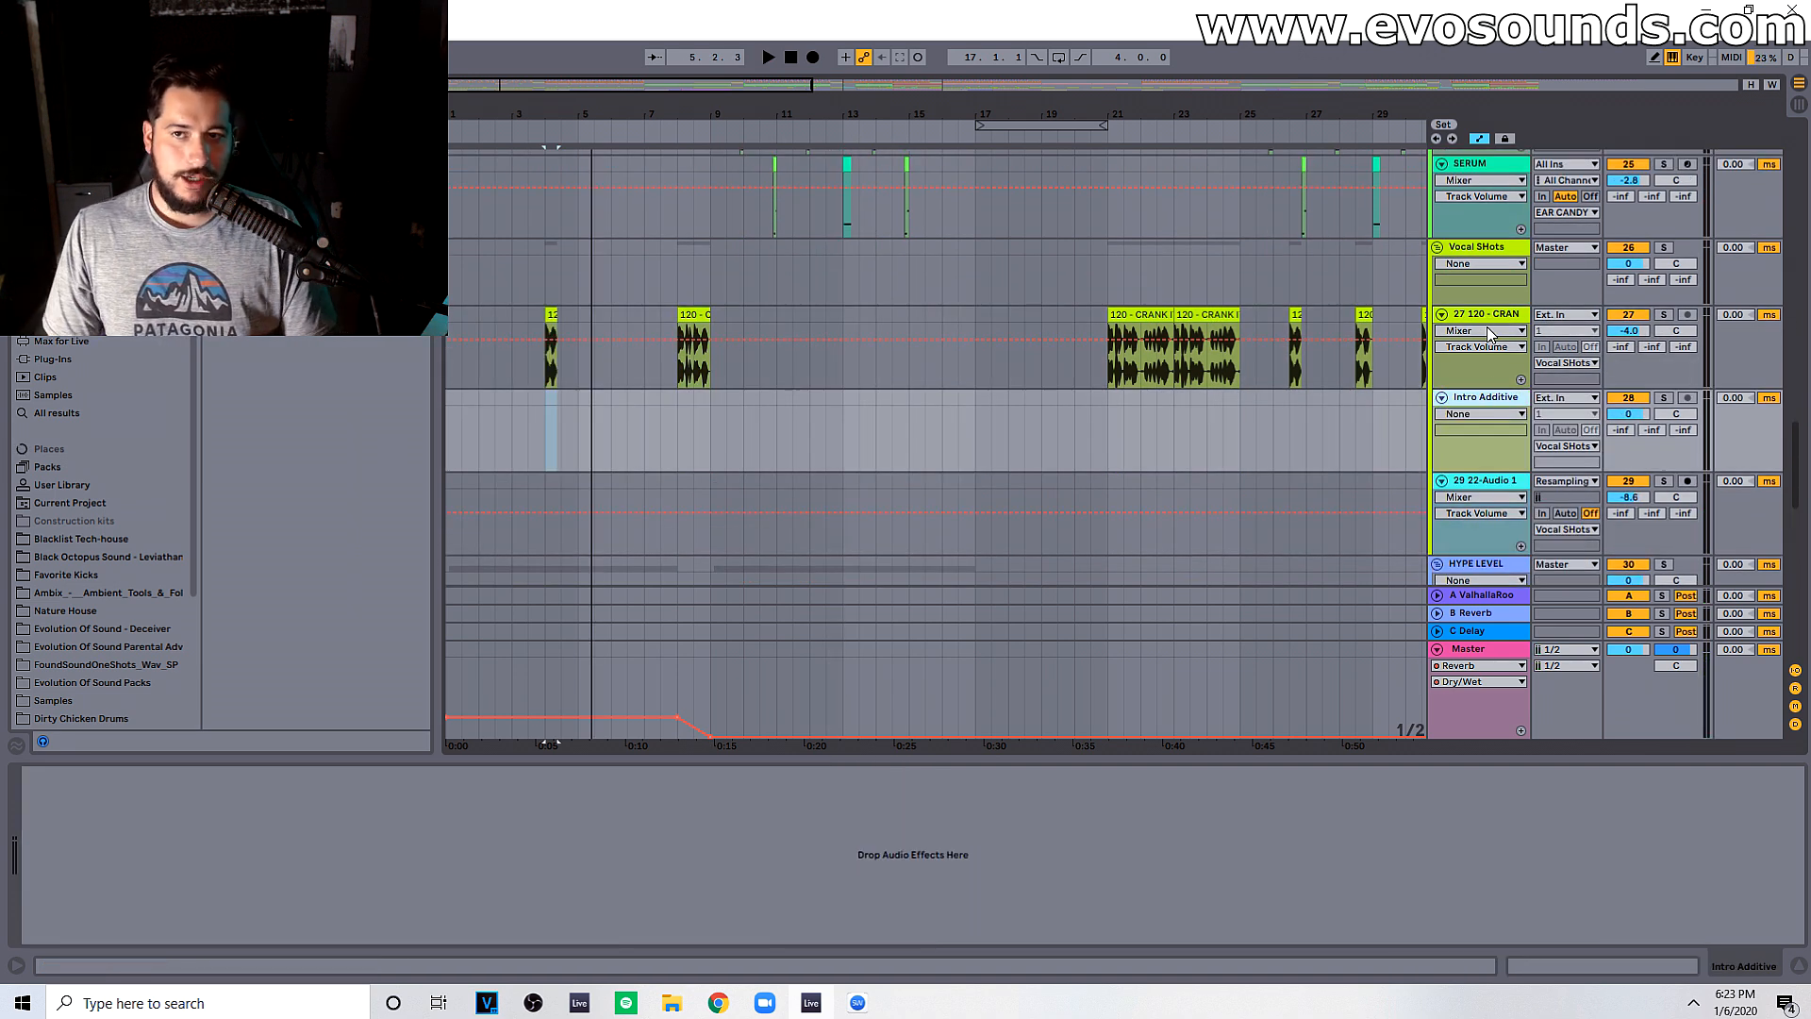
# Step: Copy the EQ Eight from the 120 - CRANK IT vocal track to the Intro Additive track
pyautogui.click(1488, 330)
pyautogui.click(271, 777)
pyautogui.hotkey('ctrl', 'c')
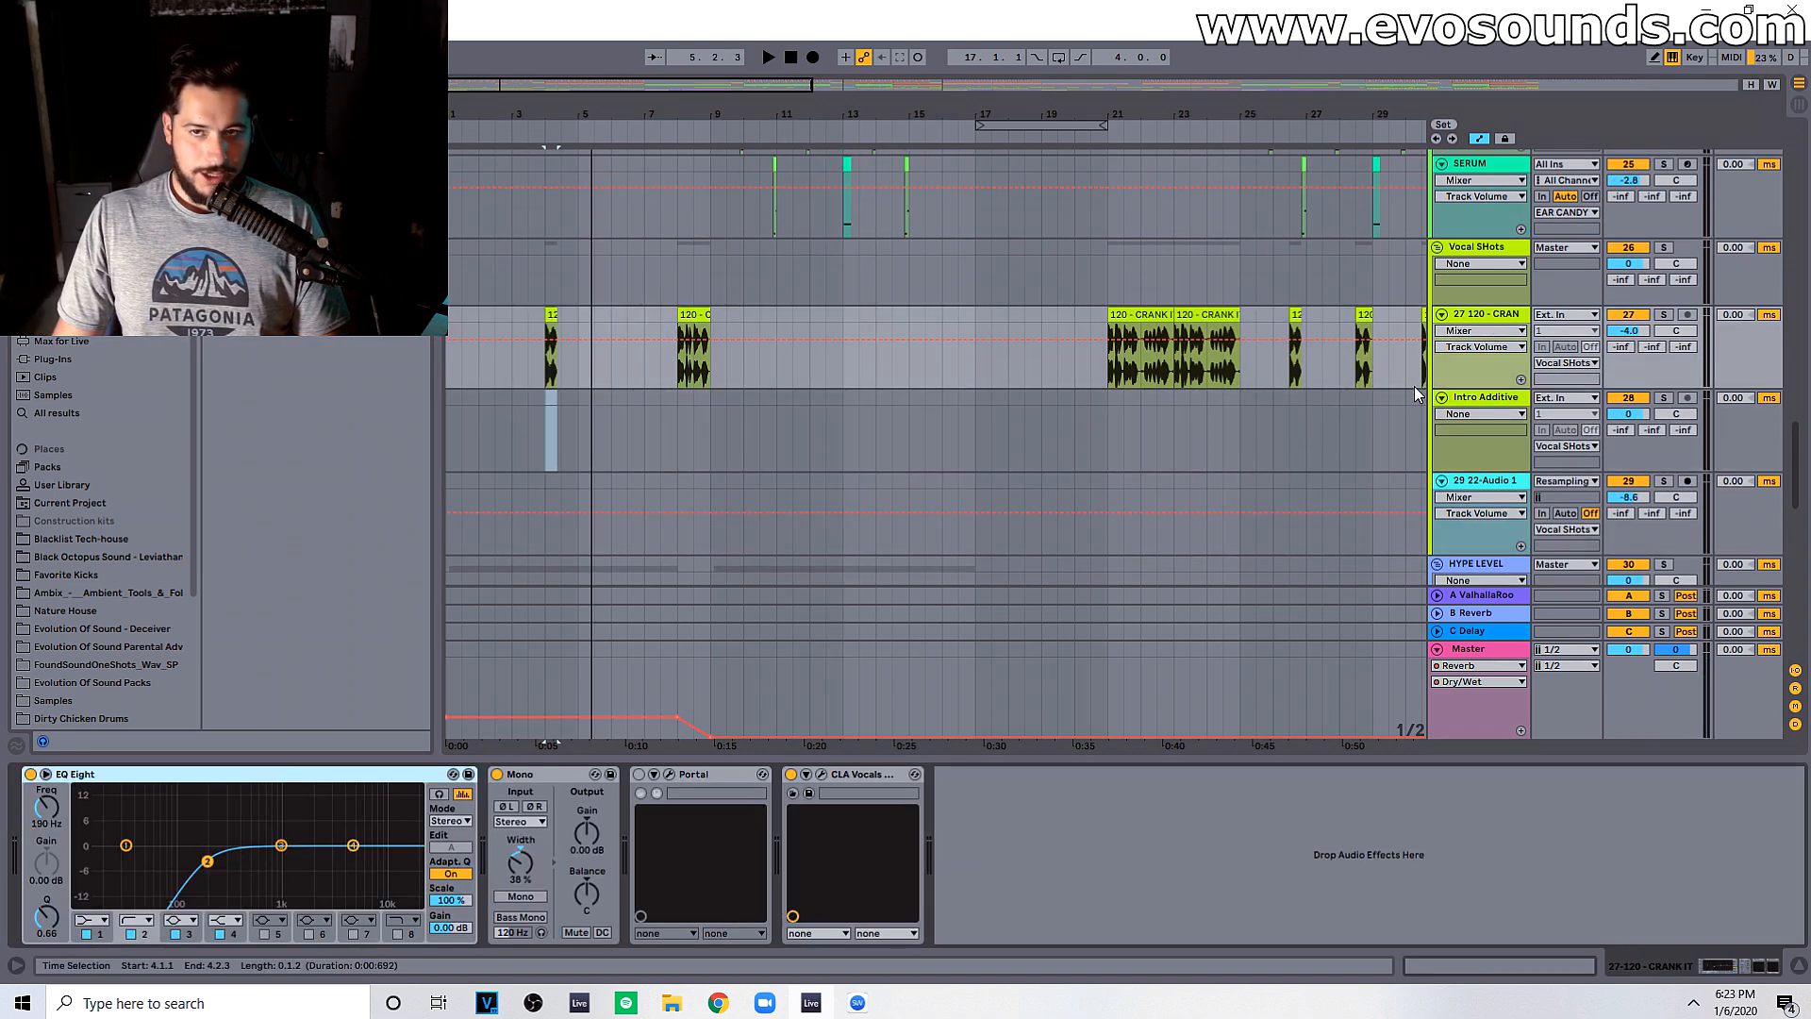
pyautogui.click(1483, 400)
pyautogui.rightClick(586, 827)
pyautogui.click(615, 838)
# Step: Copy the Mono and CLA Vocals effects from the CRANK IT vocal track to the Intro Additive track, leaving out Portal
pyautogui.click(1474, 321)
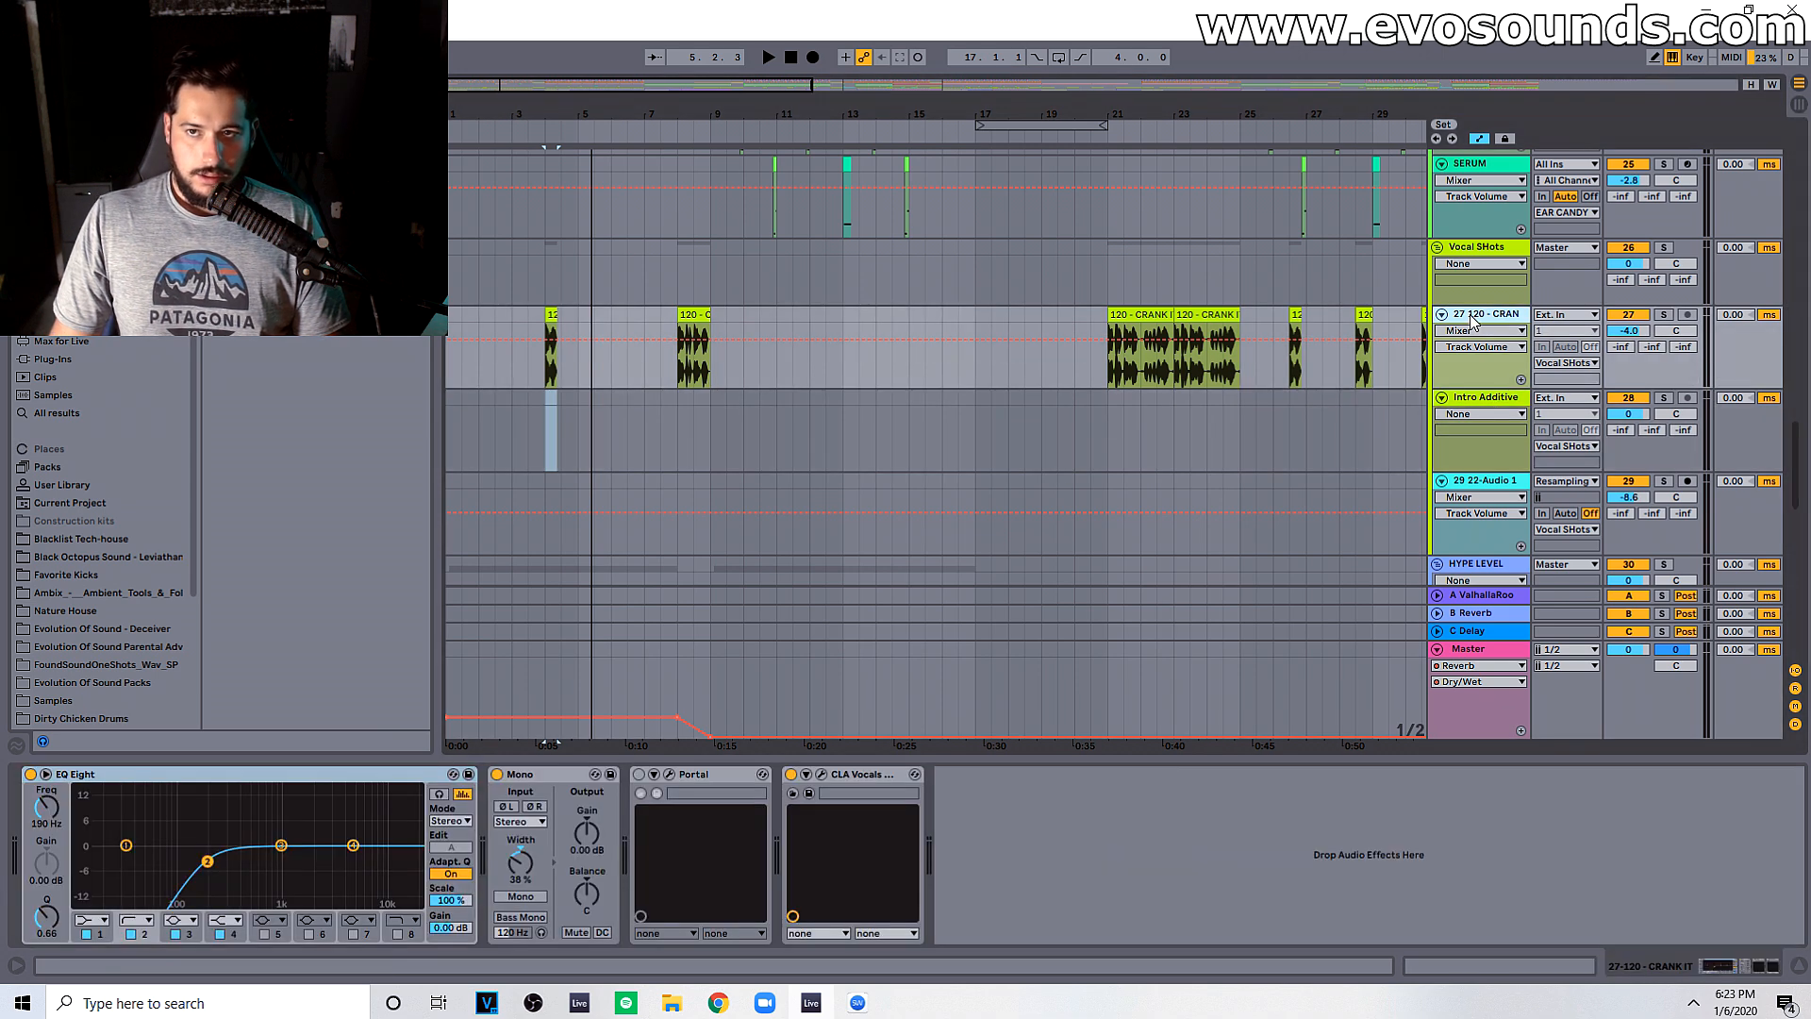
pyautogui.click(586, 777)
pyautogui.click(1481, 400)
pyautogui.rightClick(735, 876)
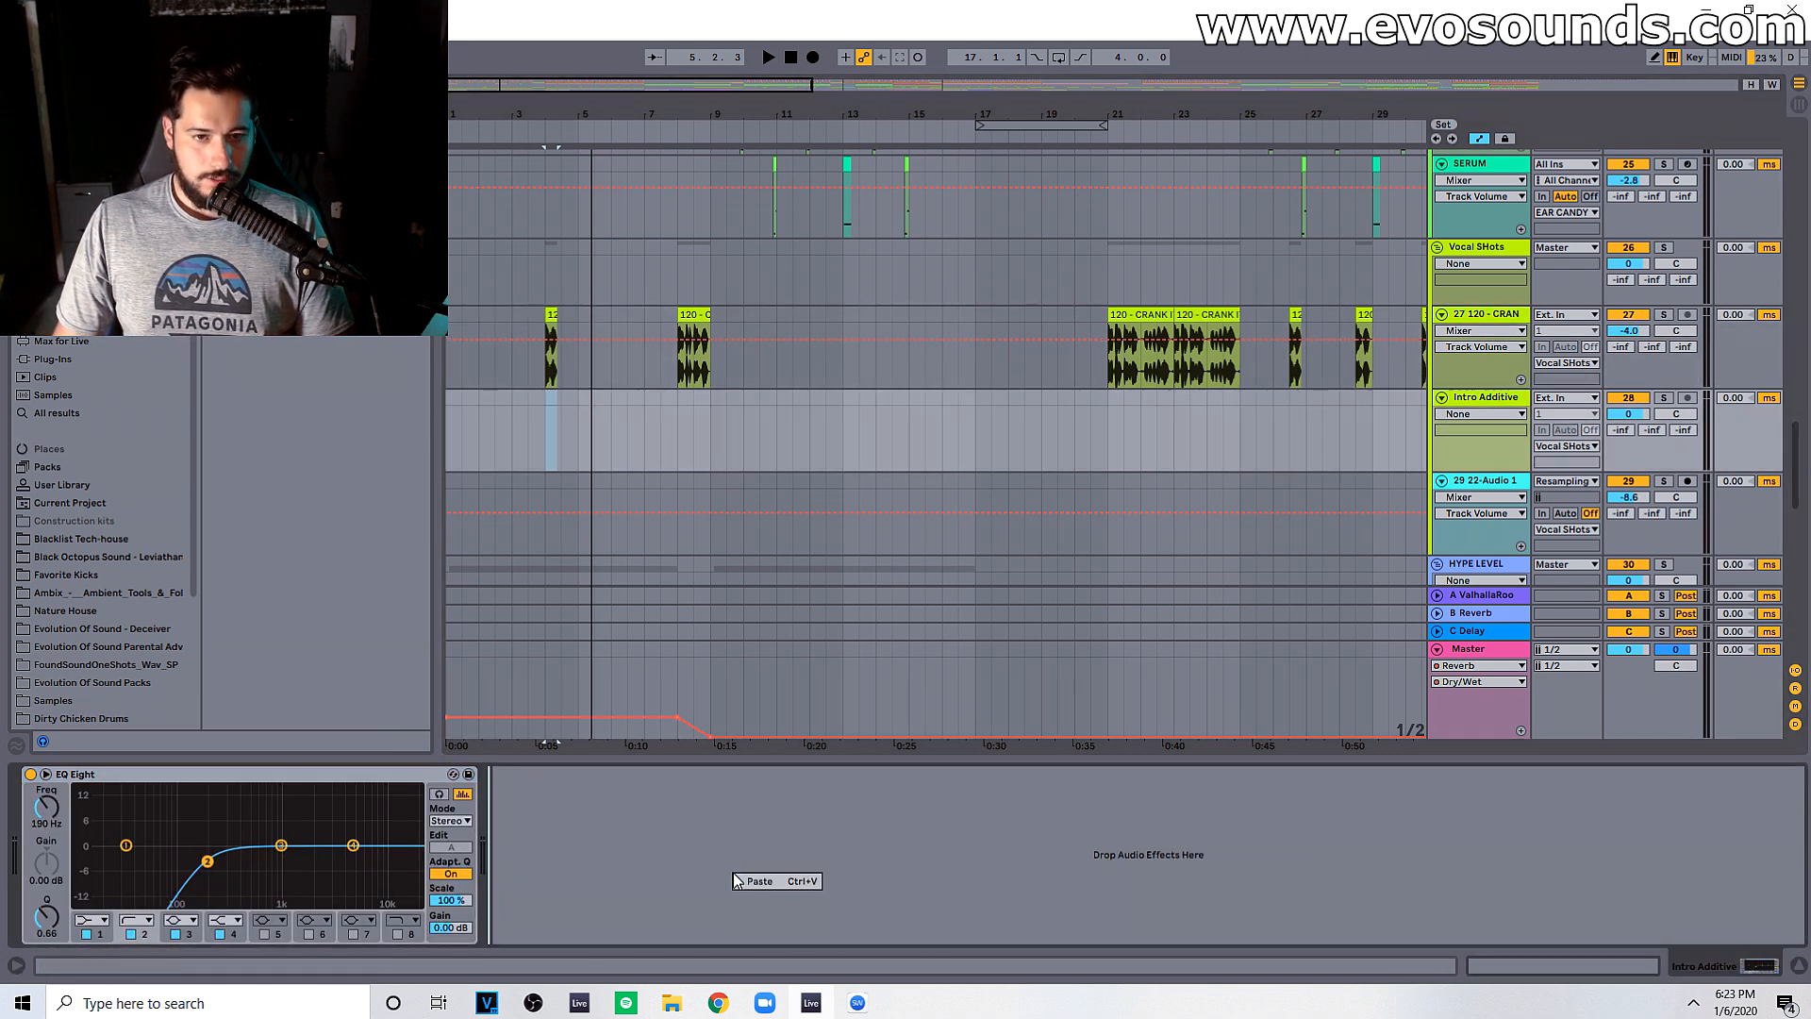
pyautogui.click(1440, 354)
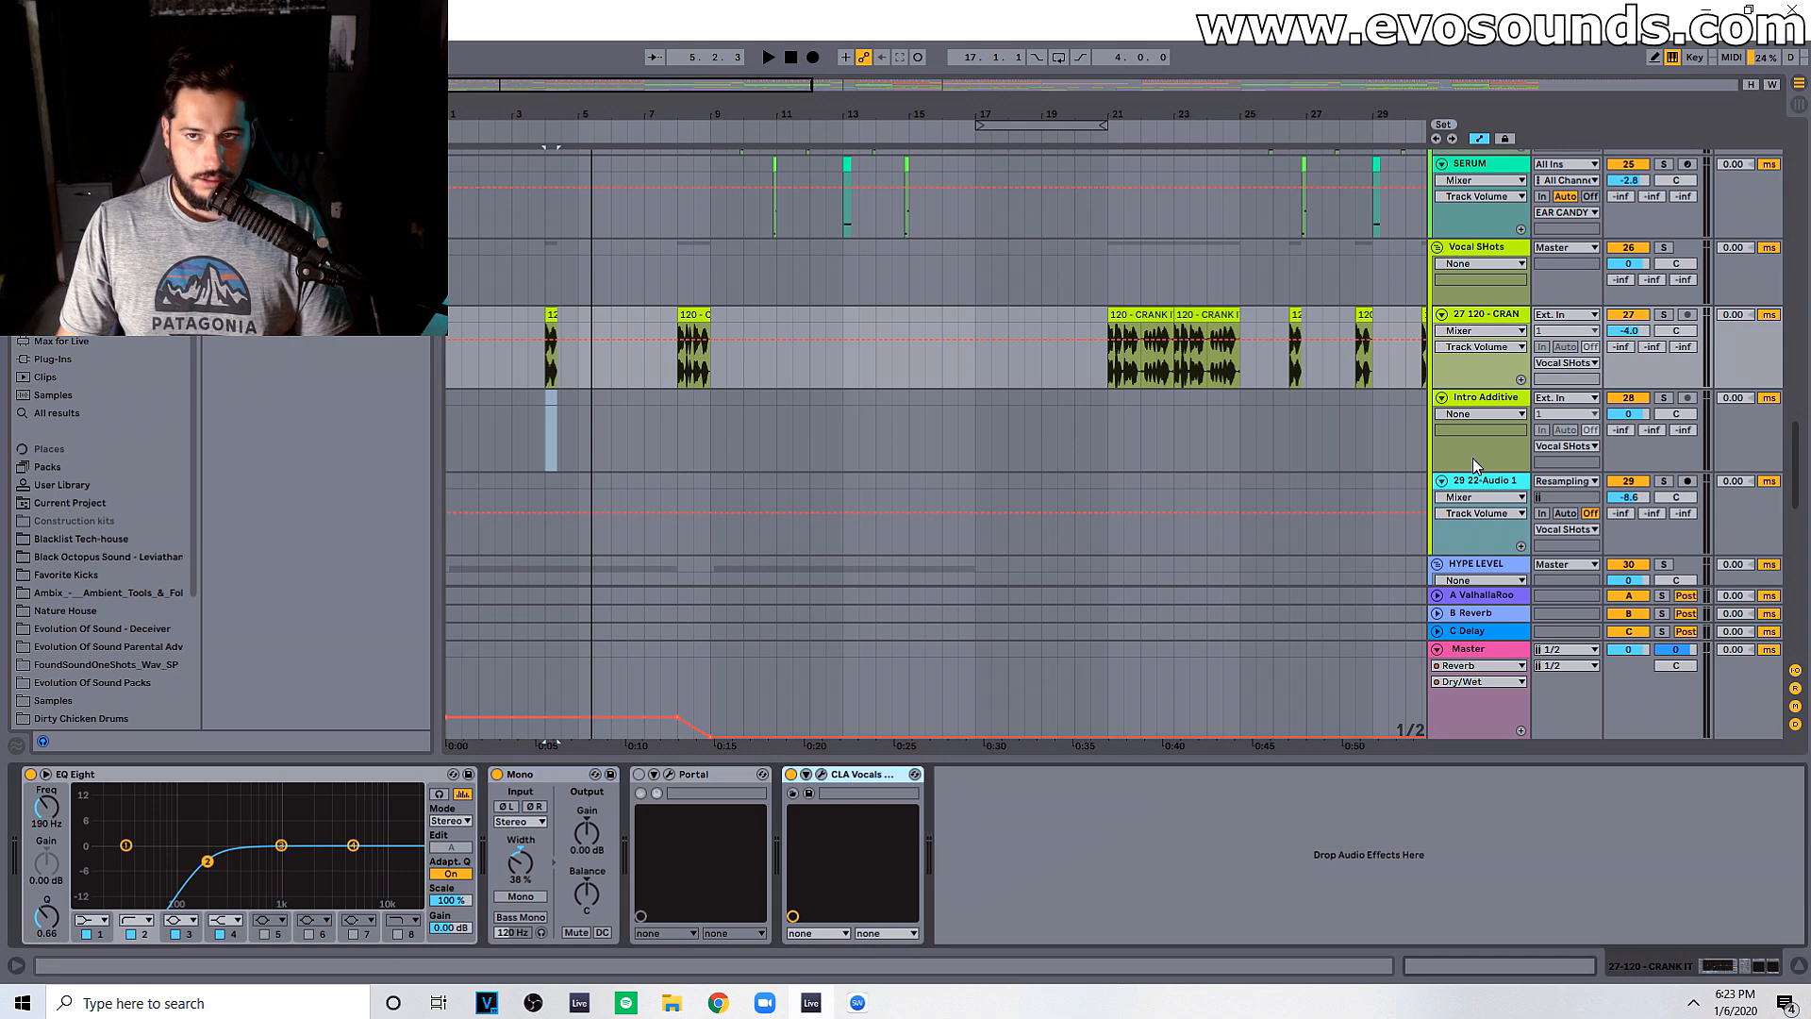
pyautogui.click(1482, 398)
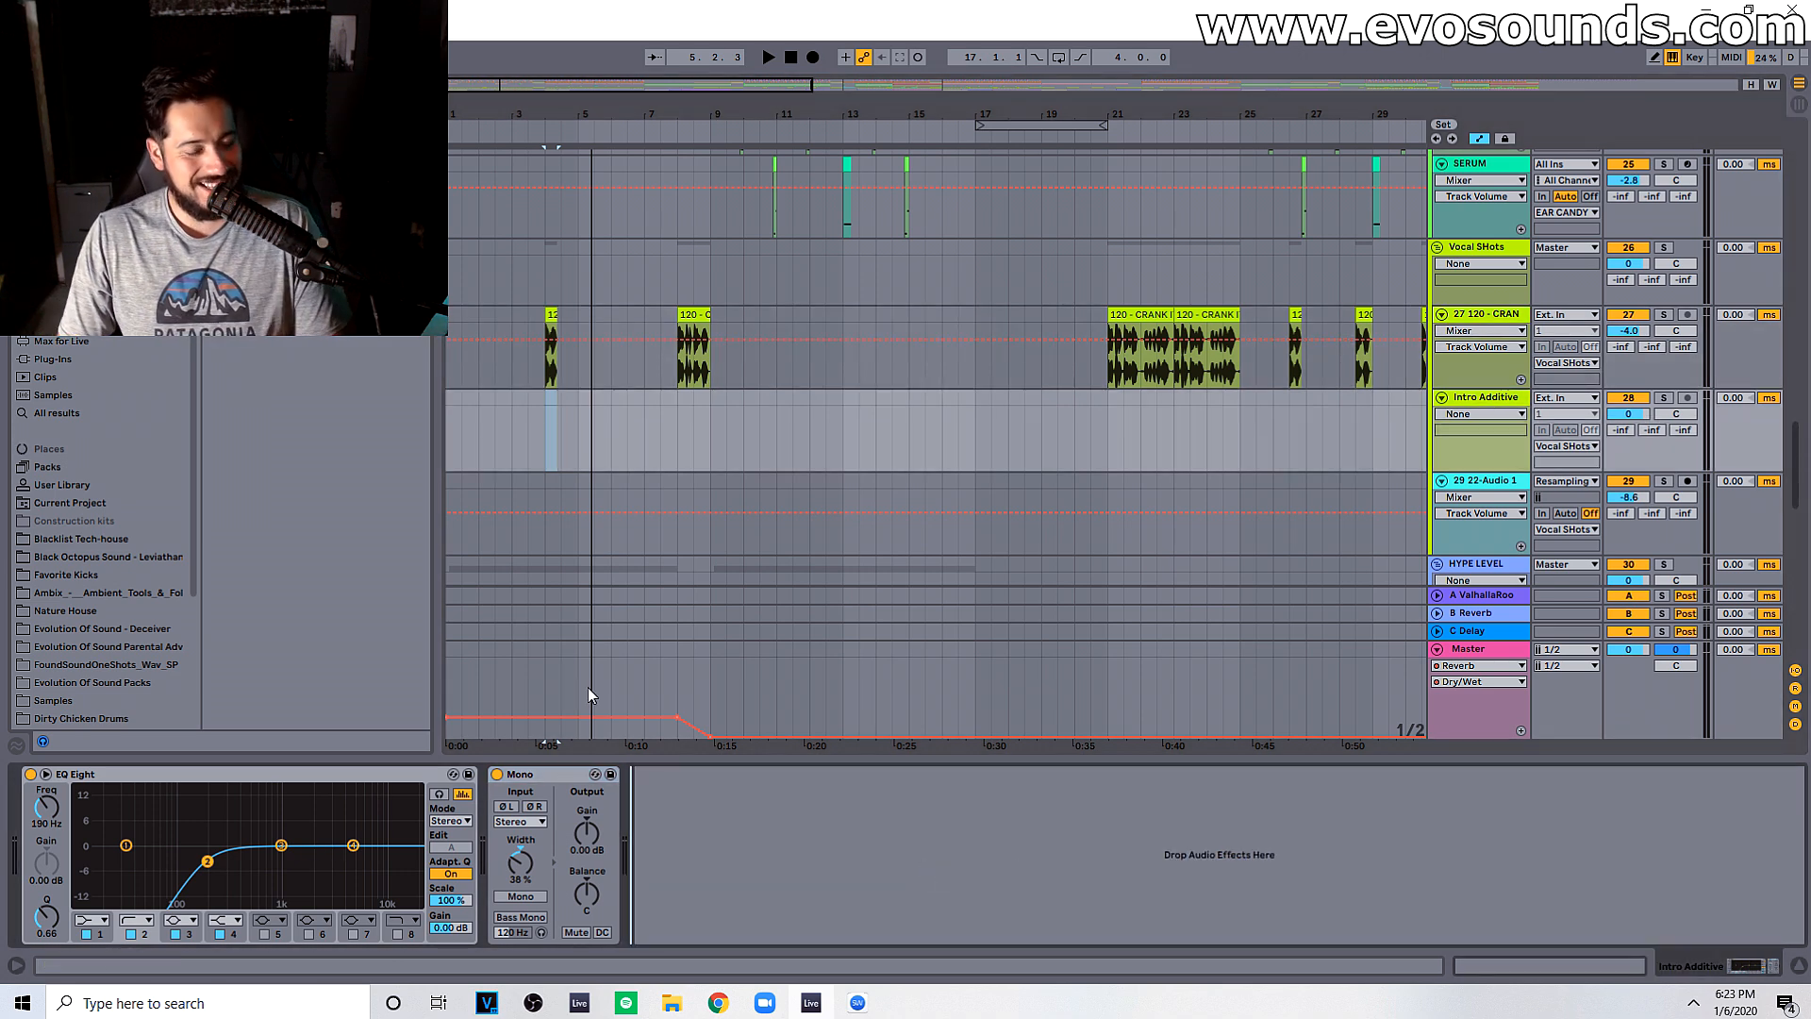
pyautogui.hotkey('ctrl', 'v')
# Step: Move the short CRANK IT clip at bar 4 down to the Intro Additive track at the same position
pyautogui.click(558, 311)
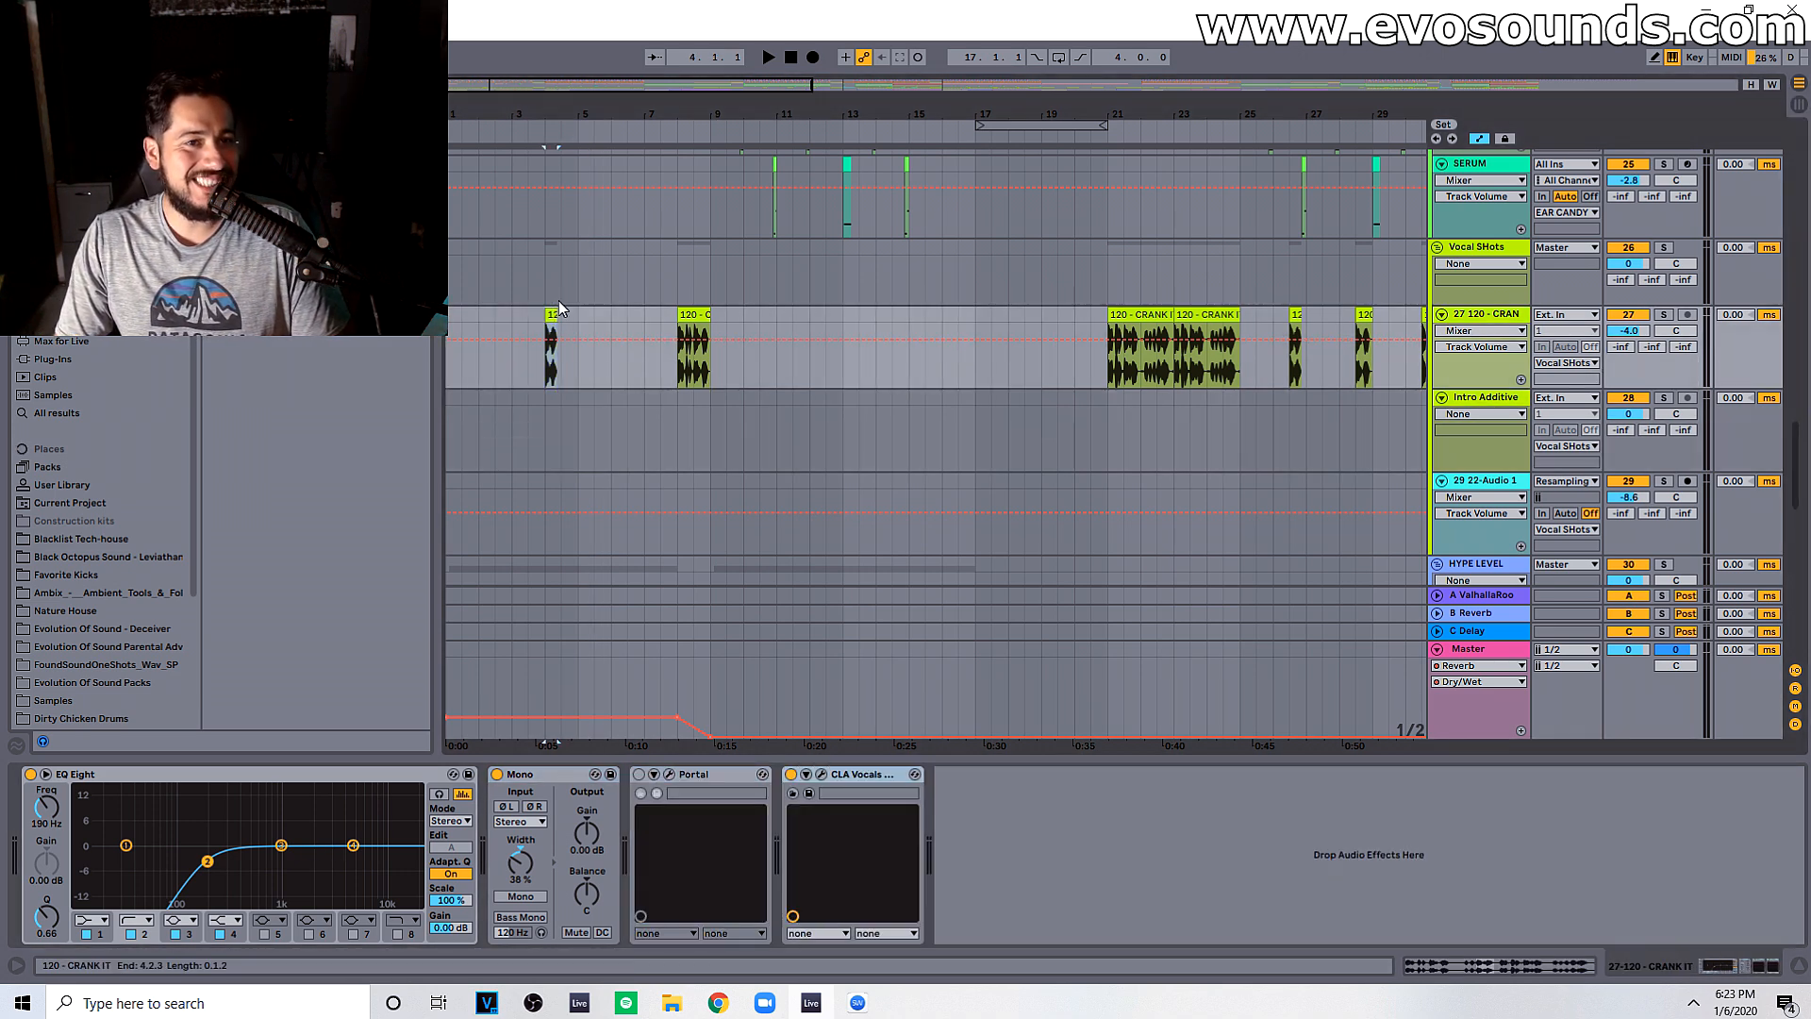
pyautogui.moveTo(497, 86); pyautogui.dragTo(507, 101)
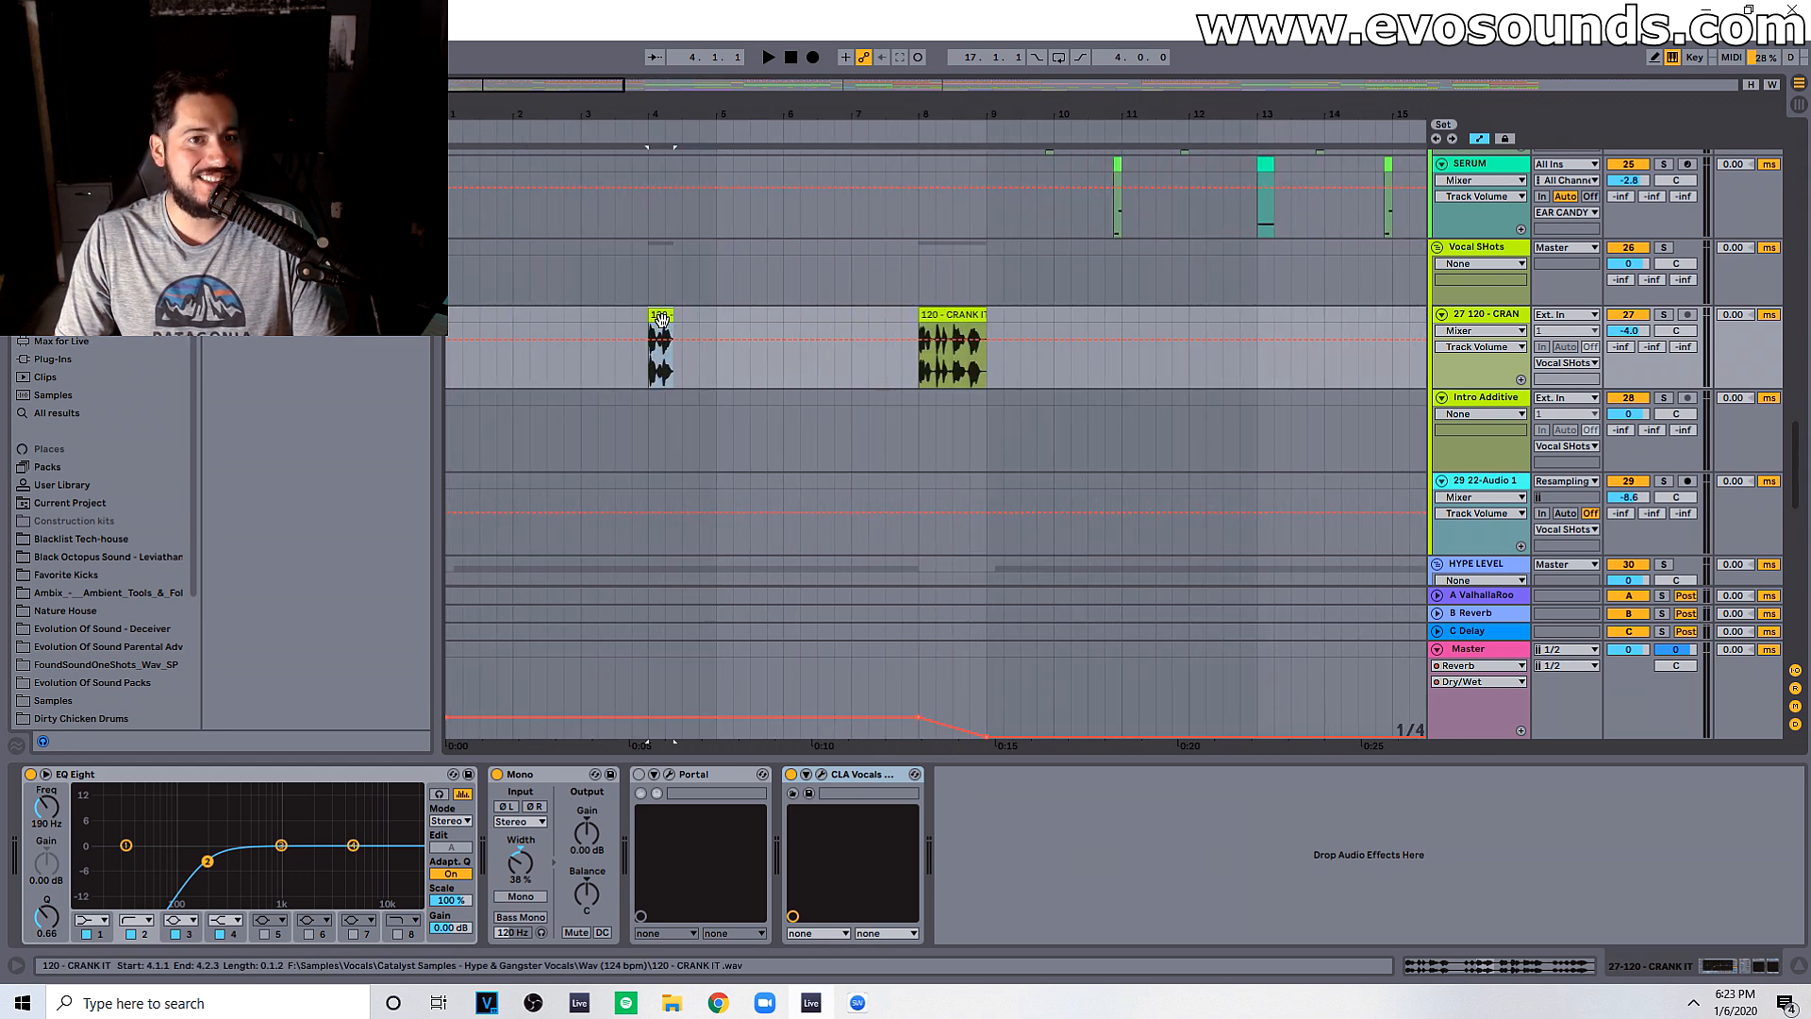
pyautogui.press('space')
pyautogui.moveTo(660, 319); pyautogui.dragTo(660, 401)
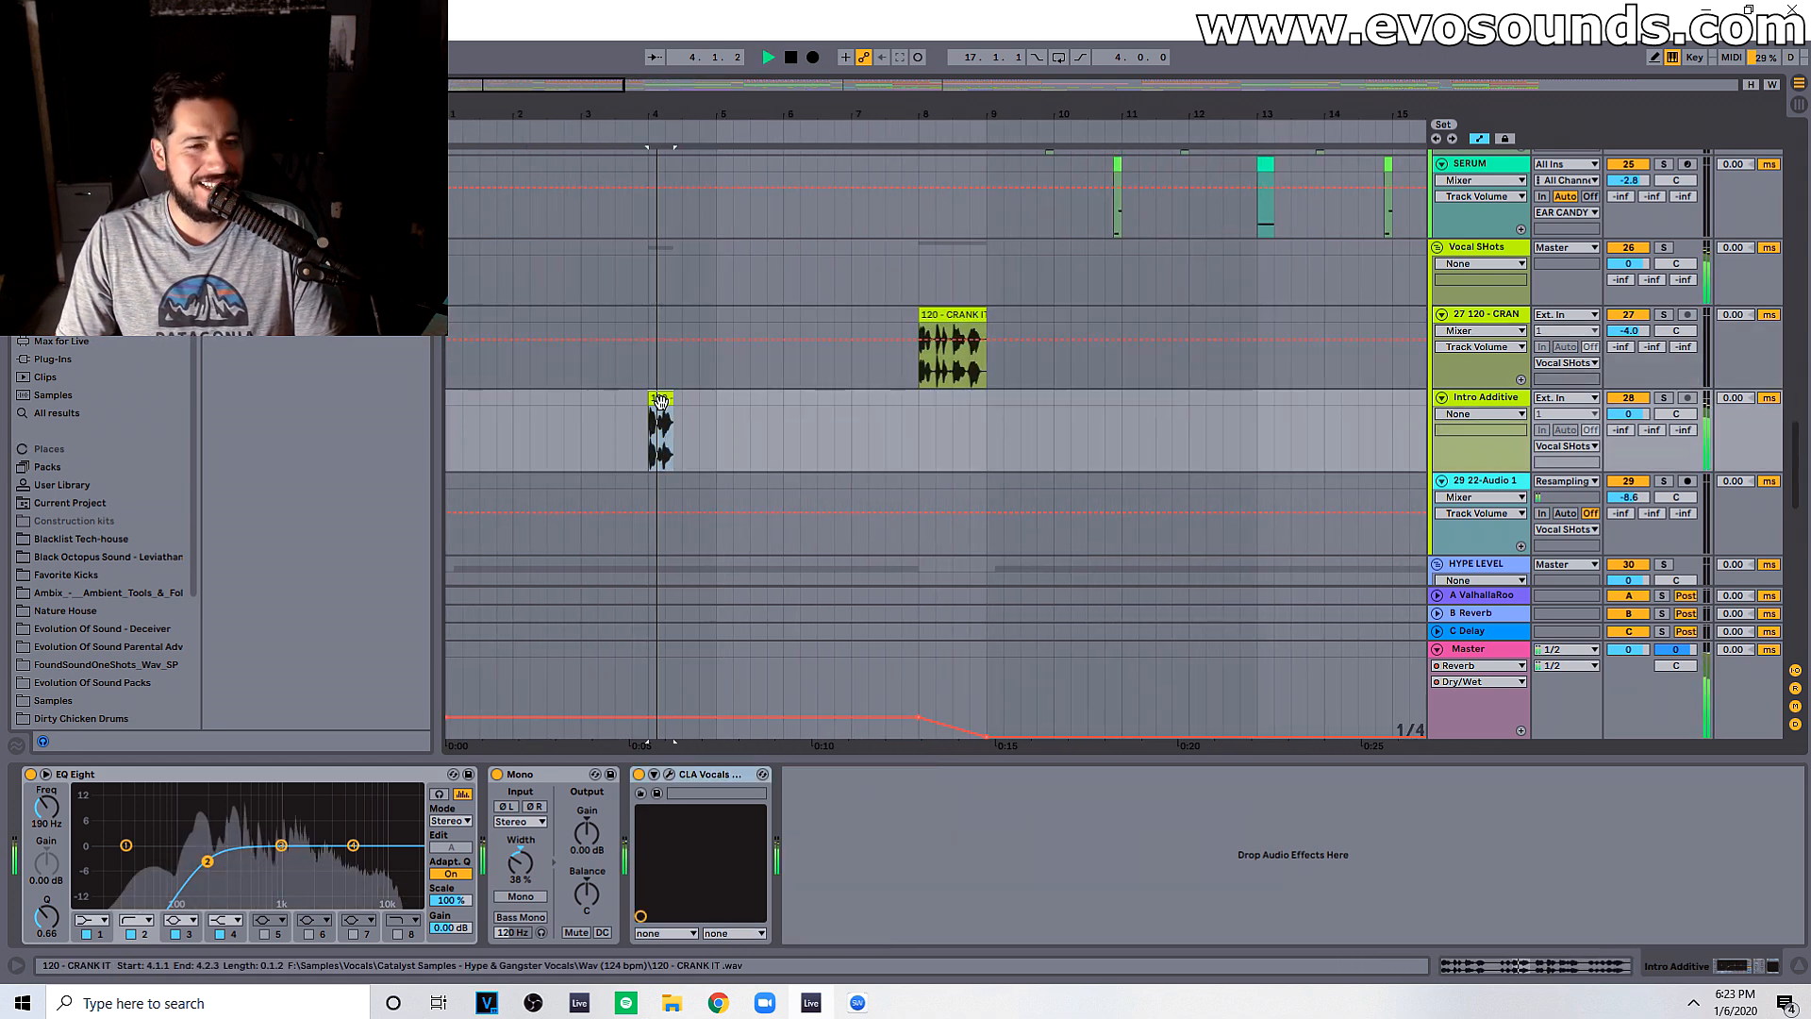
# Step: Band-limit Intro Additive's EQ Eight: enable the band 8 low-pass at 3.03 kHz and raise the band 2 high-pass to about 1 kHz
pyautogui.click(397, 933)
pyautogui.press('space')
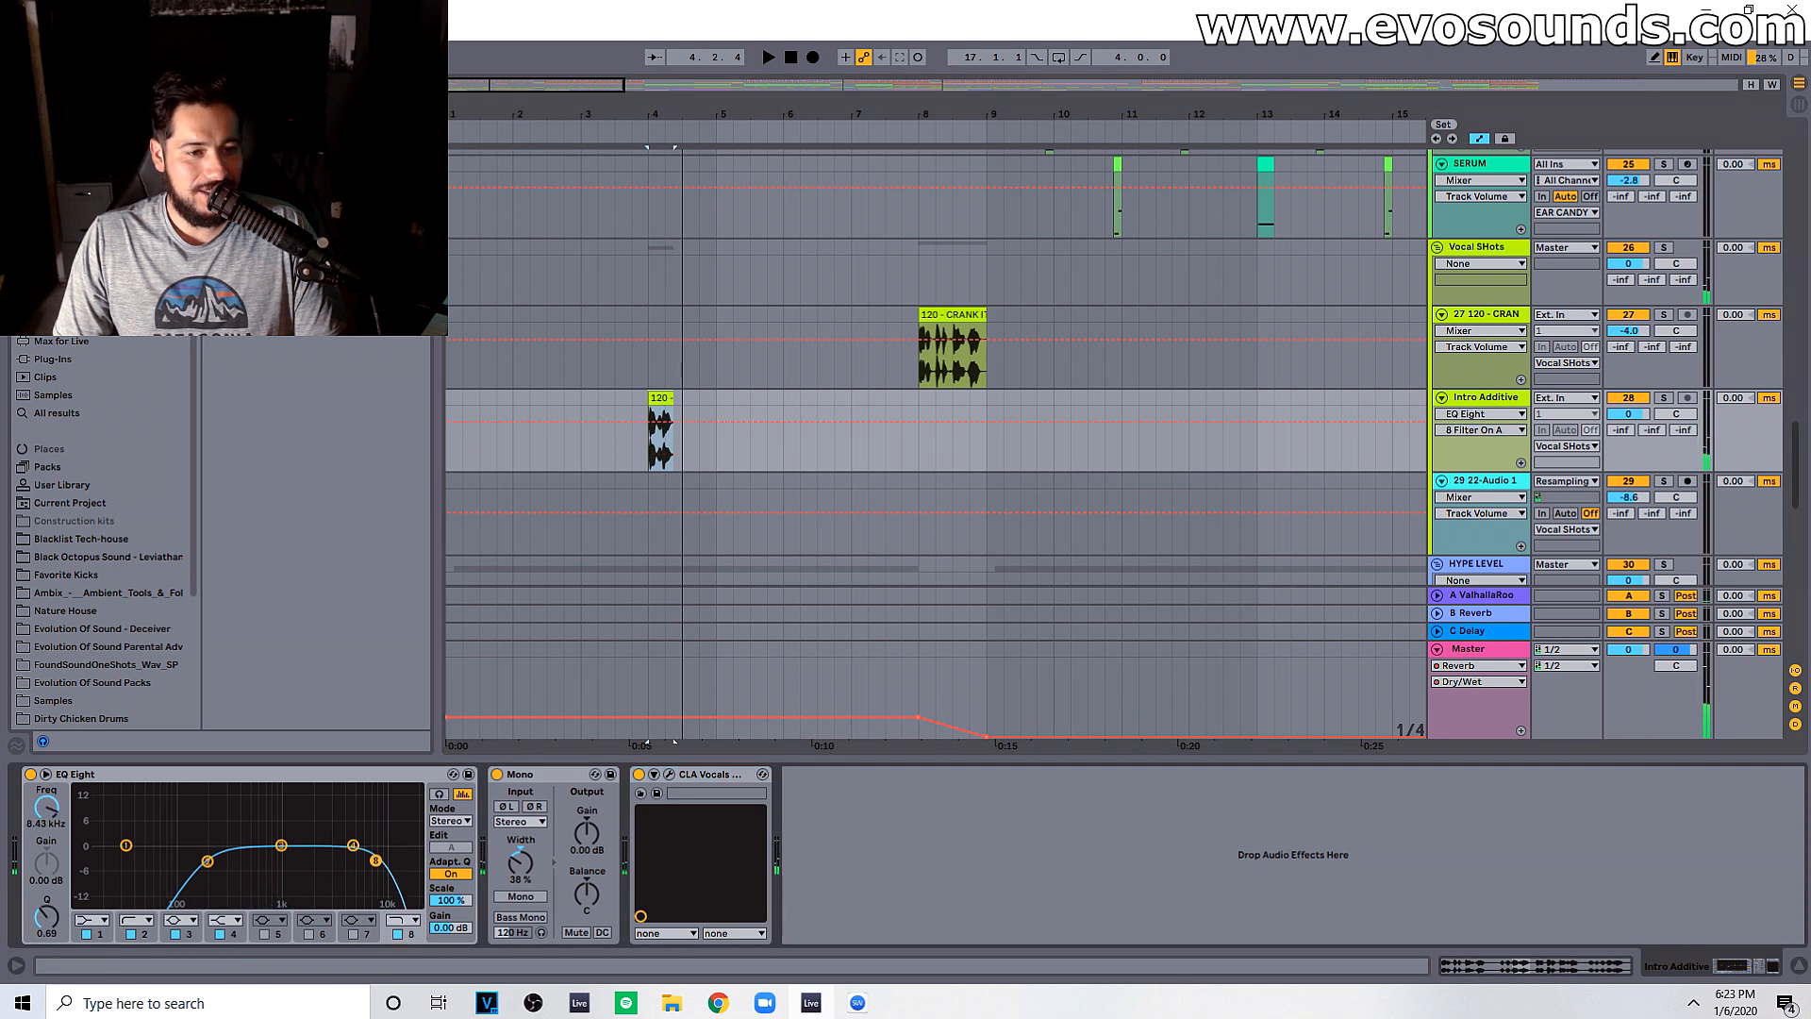
pyautogui.moveTo(375, 860); pyautogui.dragTo(283, 857)
pyautogui.press('space')
pyautogui.press('space')
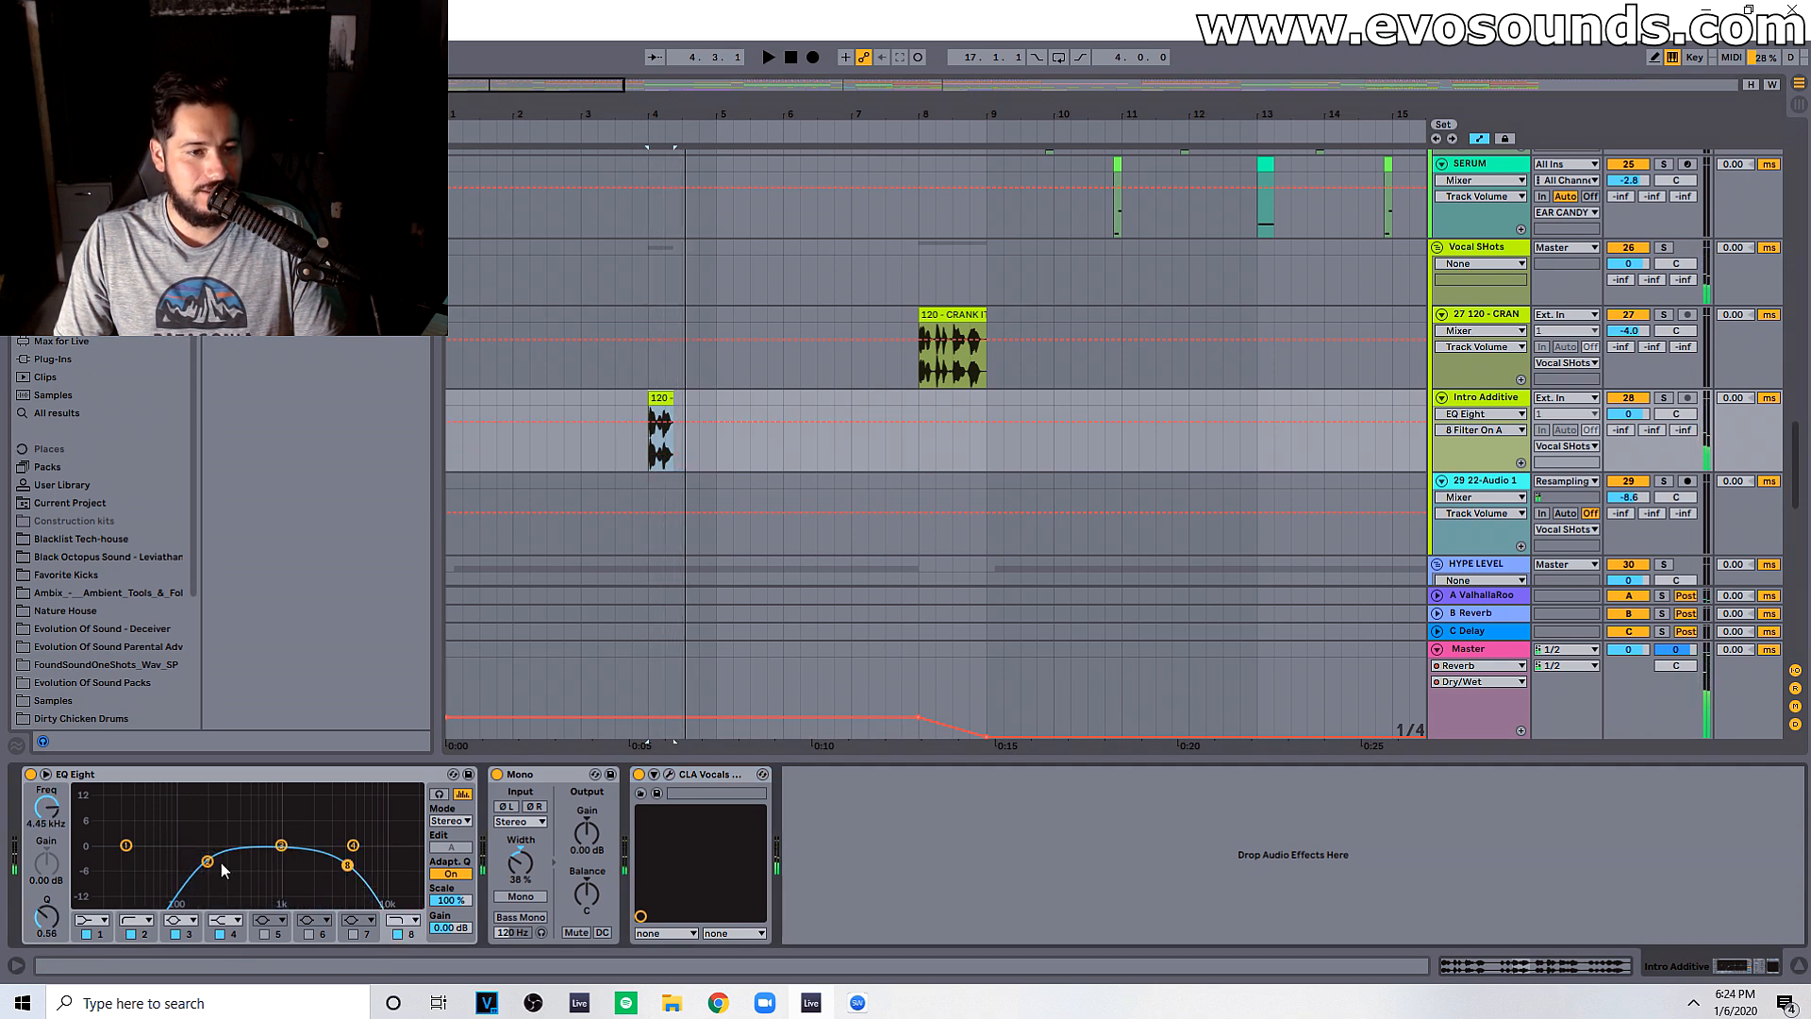
pyautogui.press('space')
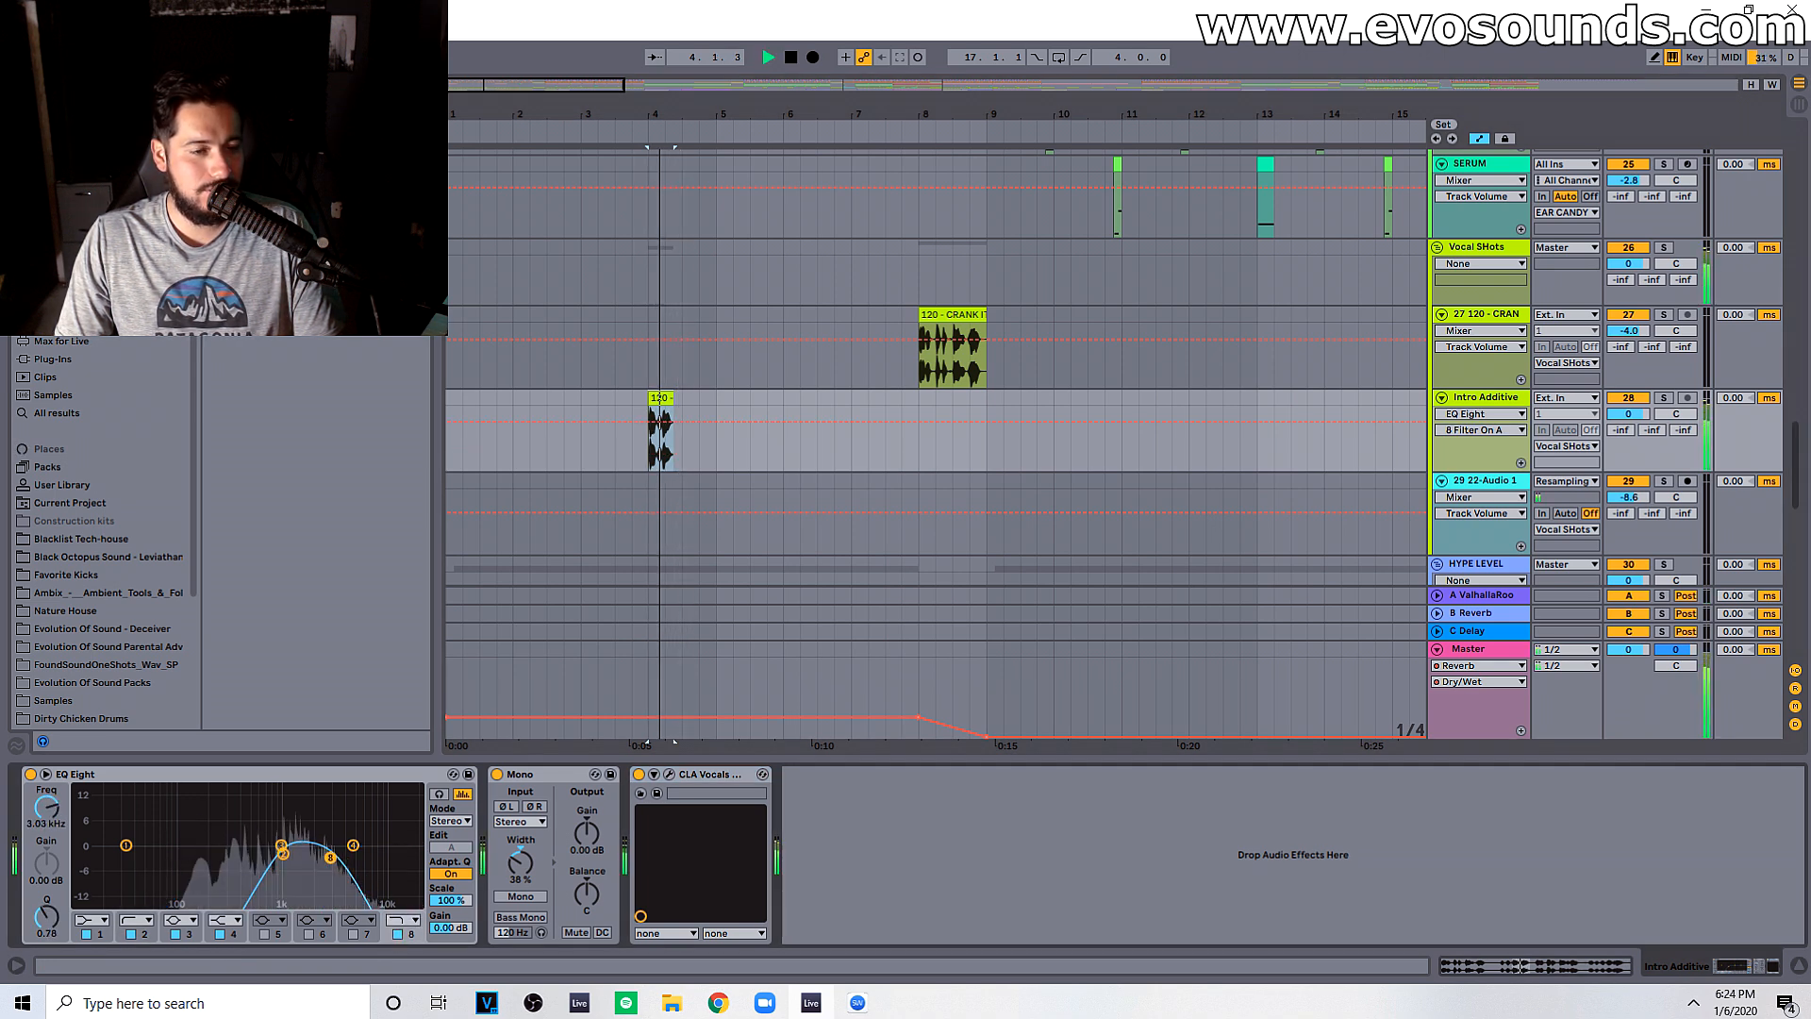
# Step: Play the intro from bar 1 and lower the Intro Additive track volume to -5.9 dB
pyautogui.click(453, 418)
pyautogui.press('space')
pyautogui.press('space')
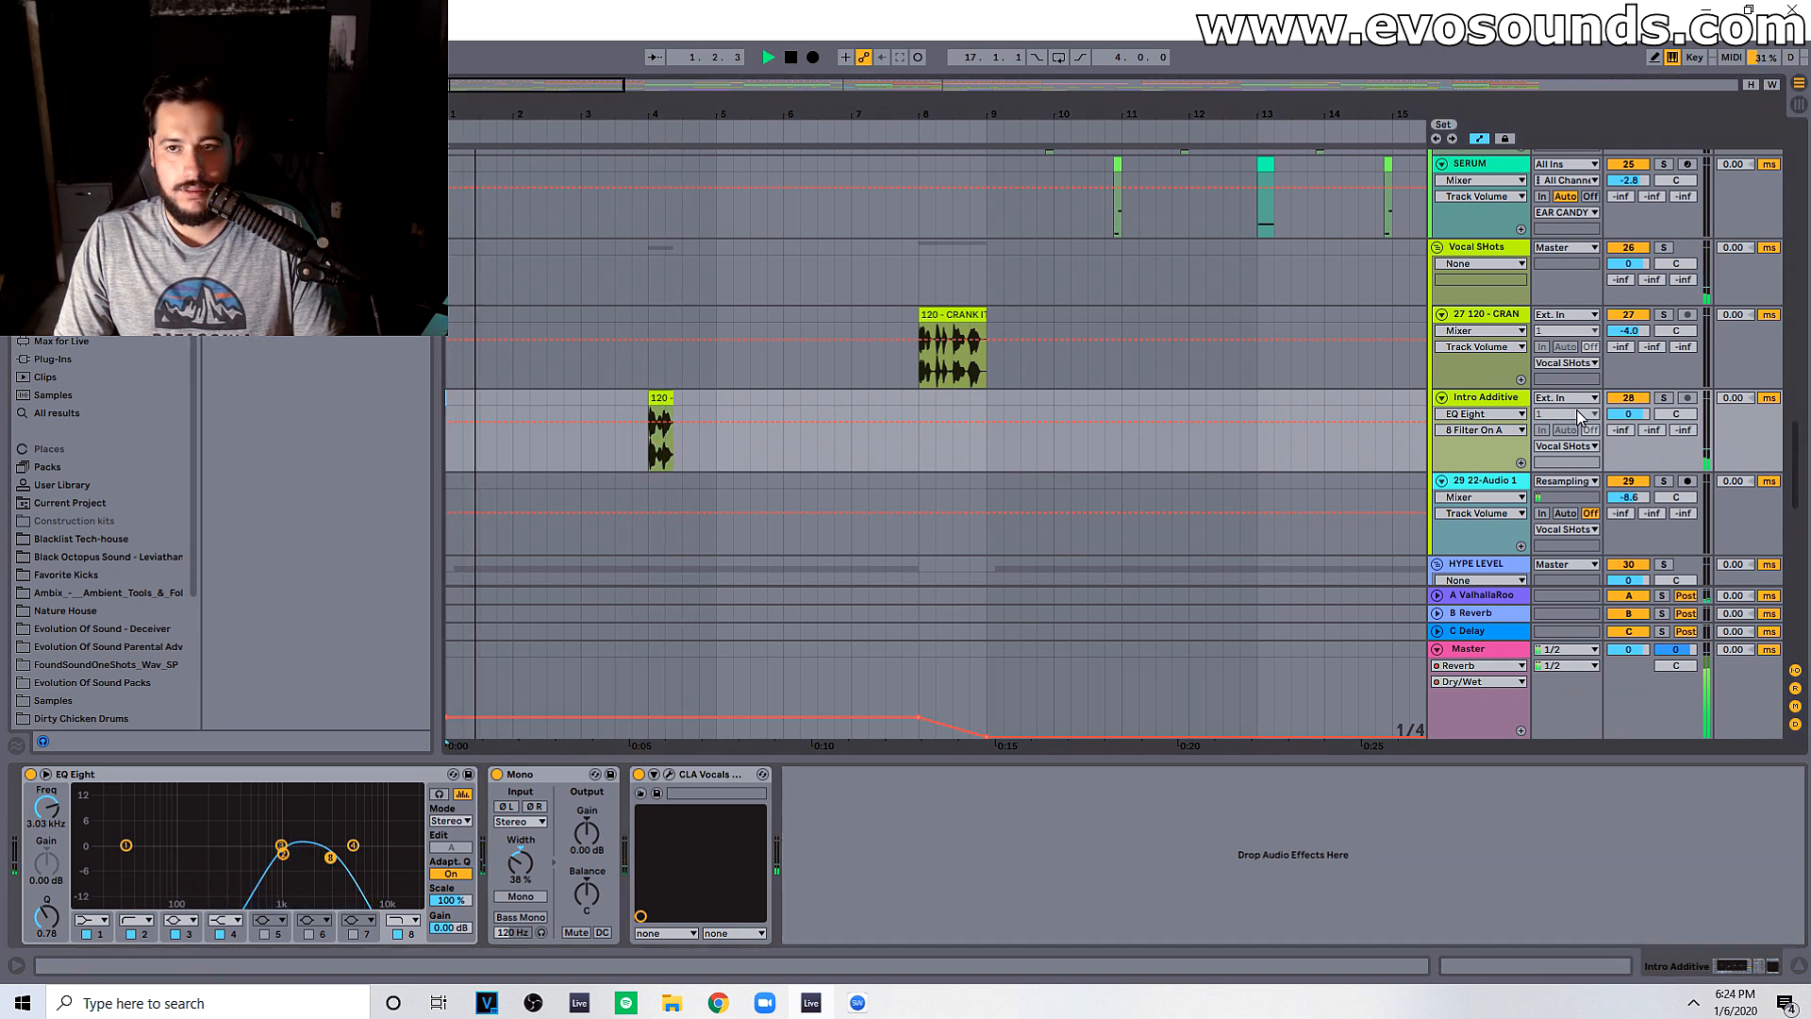
pyautogui.moveTo(1628, 413); pyautogui.dragTo(1628, 441)
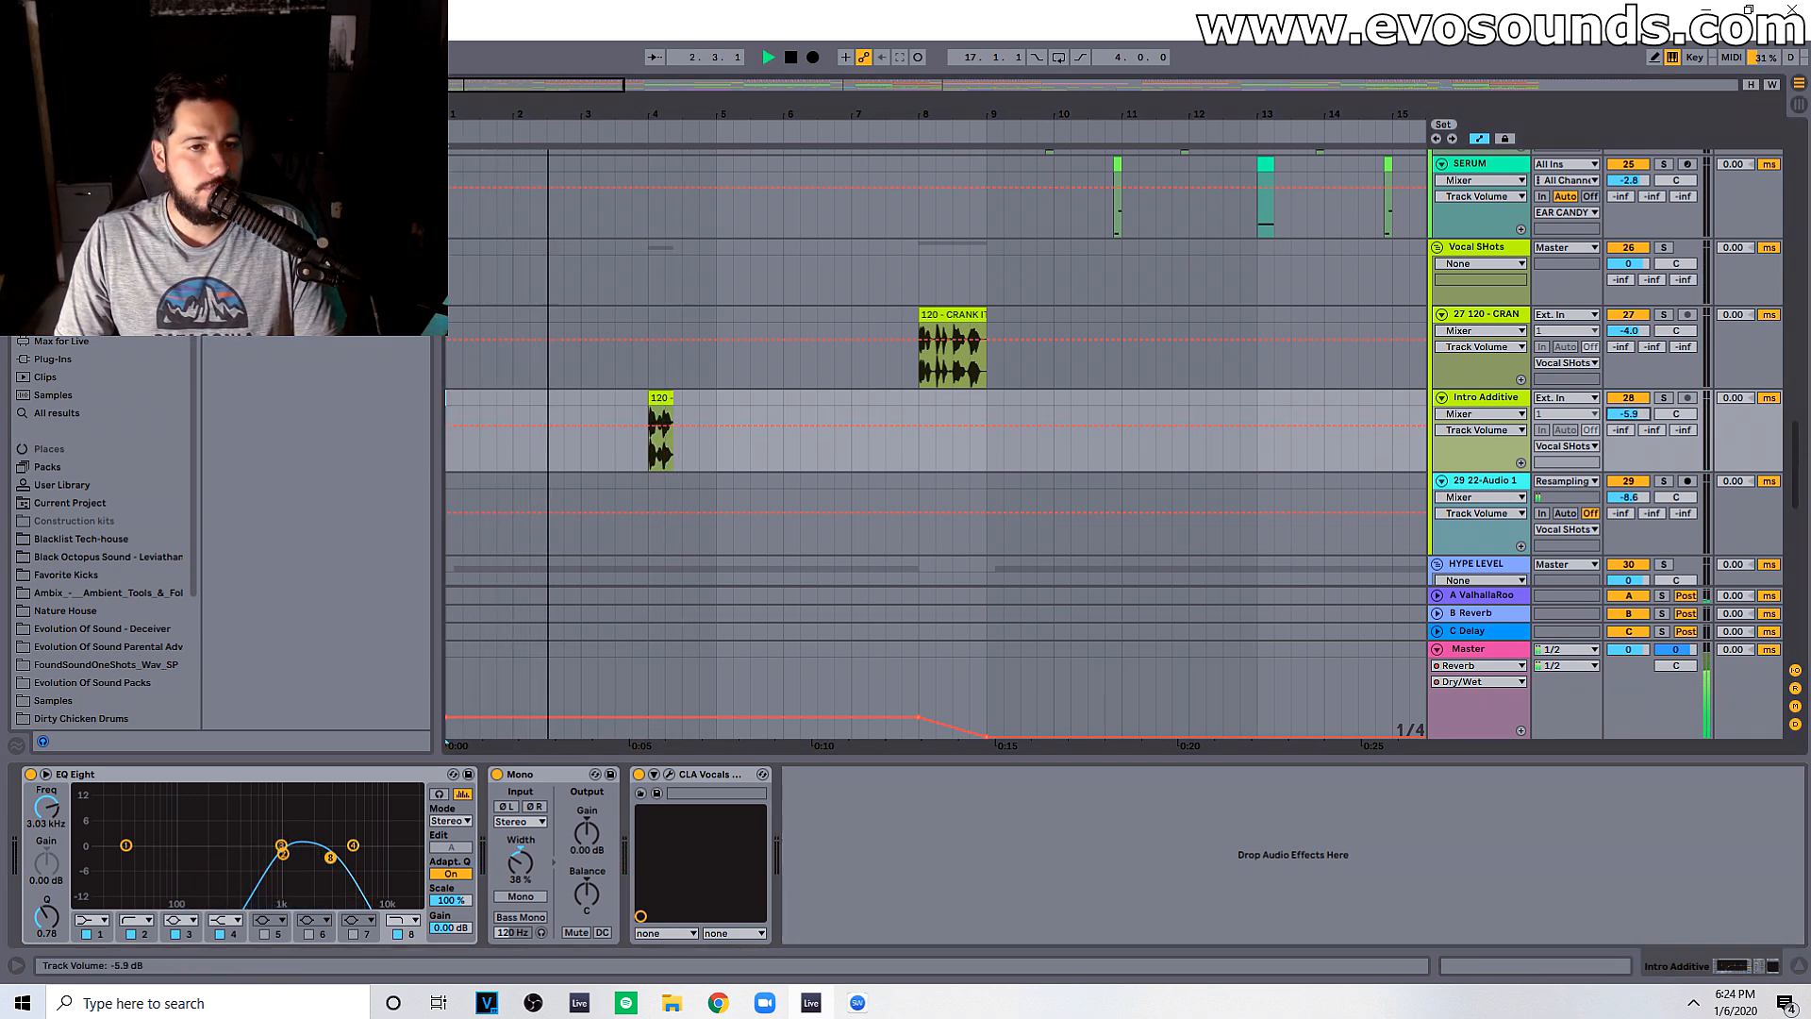
# Step: Switch the CLA Vocals delay on Intro Additive to quarter and play the vocal shot at bar 4
pyautogui.click(662, 407)
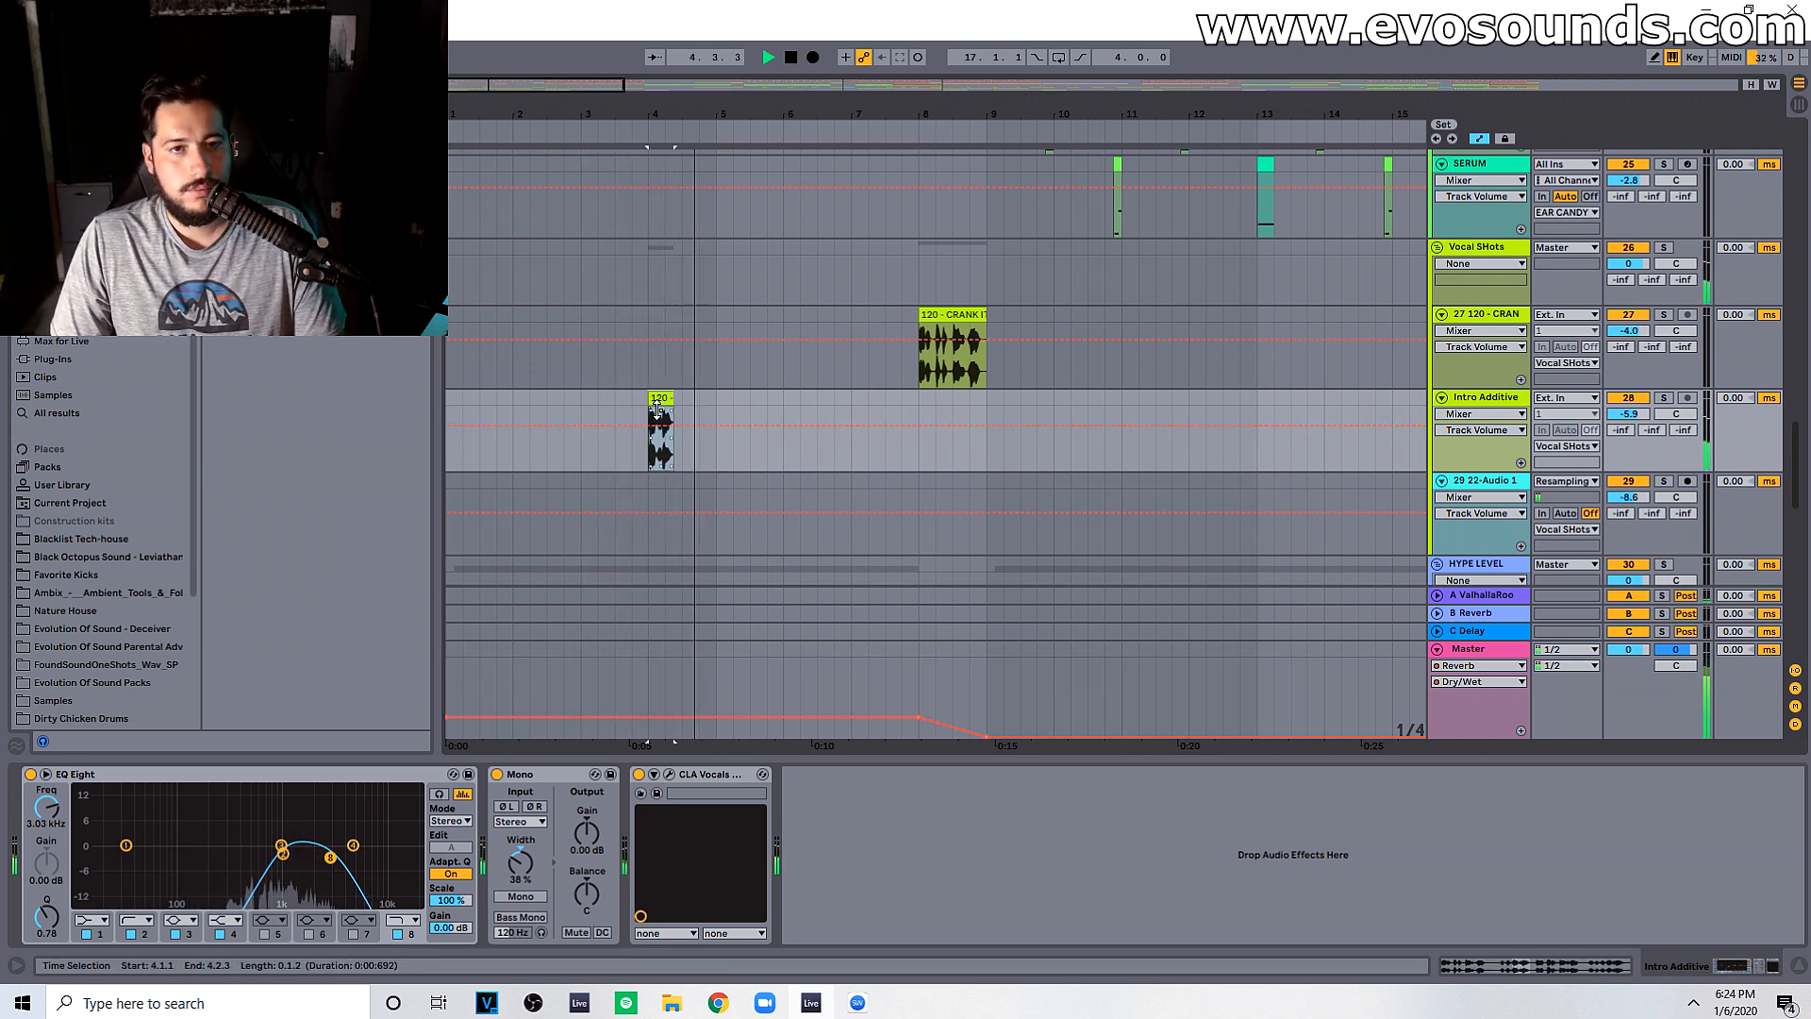
pyautogui.click(668, 774)
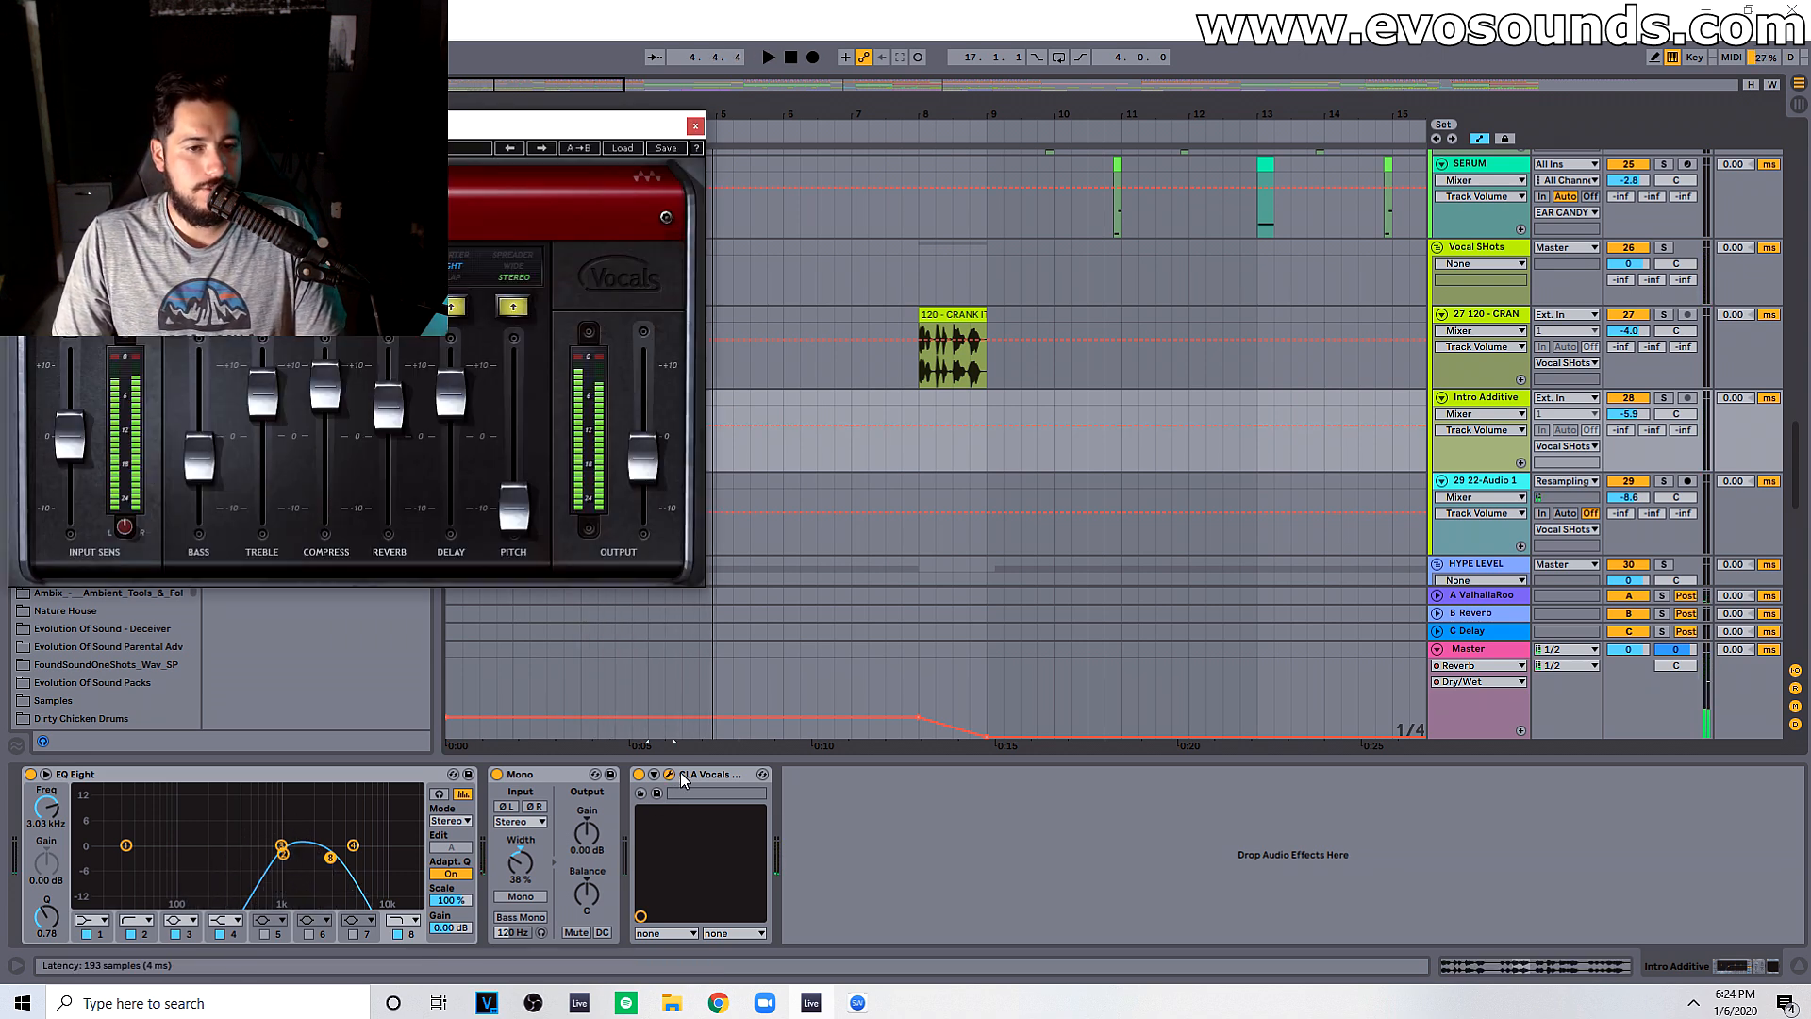
pyautogui.click(457, 309)
pyautogui.press('space')
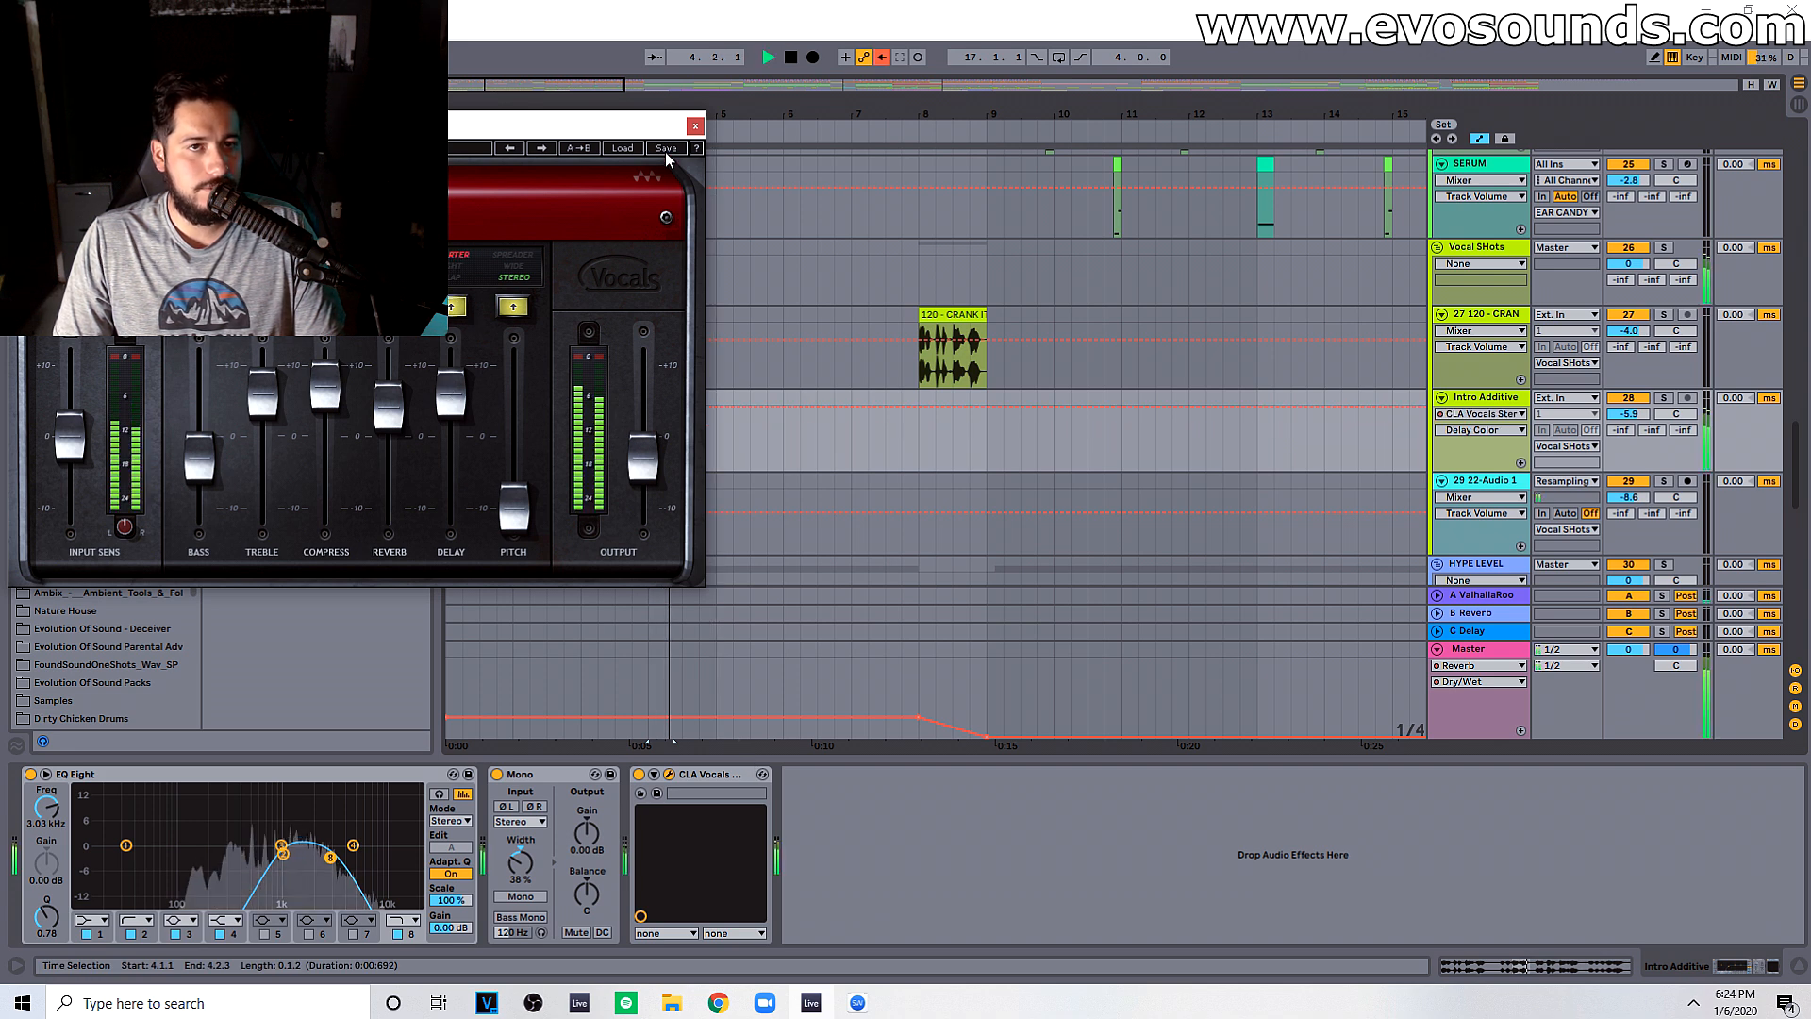
pyautogui.click(695, 127)
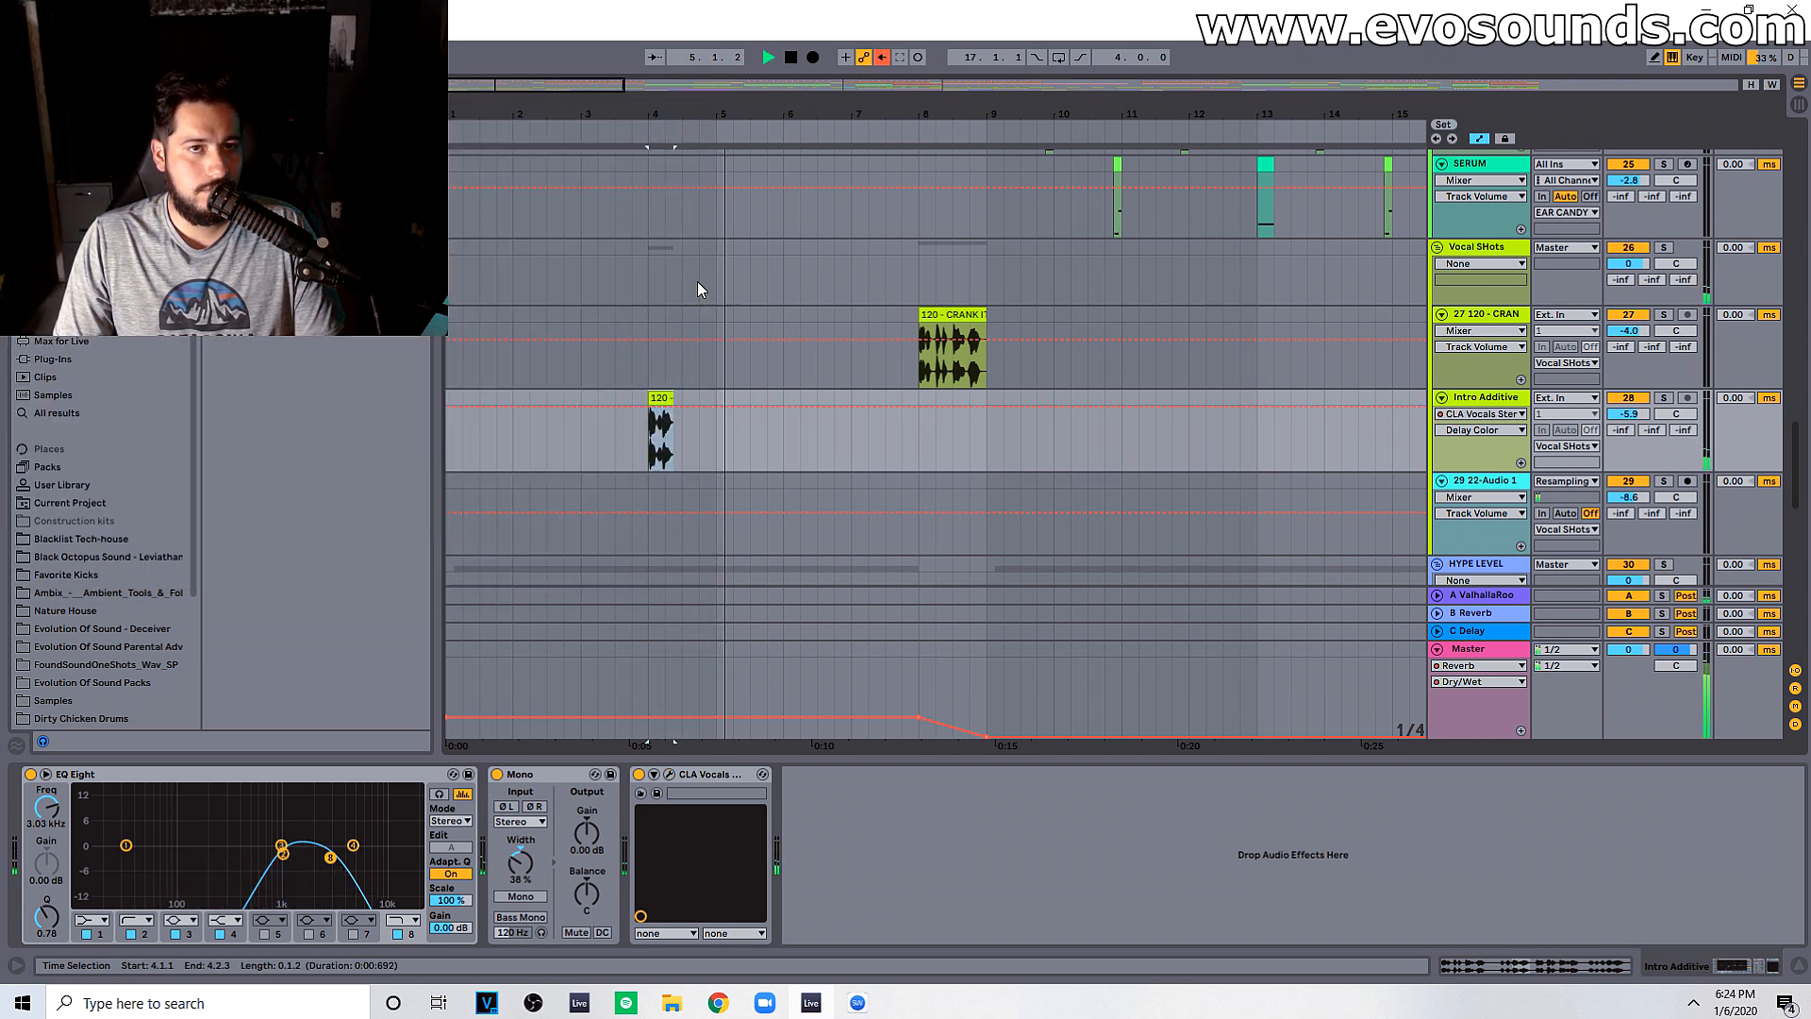
# Step: Hide the device chain and play the intro from bar 1 through the bar 4 vocal shot
pyautogui.click(447, 406)
pyautogui.moveTo(761, 756); pyautogui.dragTo(761, 840)
pyautogui.scroll(3, 681, 672)
pyautogui.scroll(-3, 680, 672)
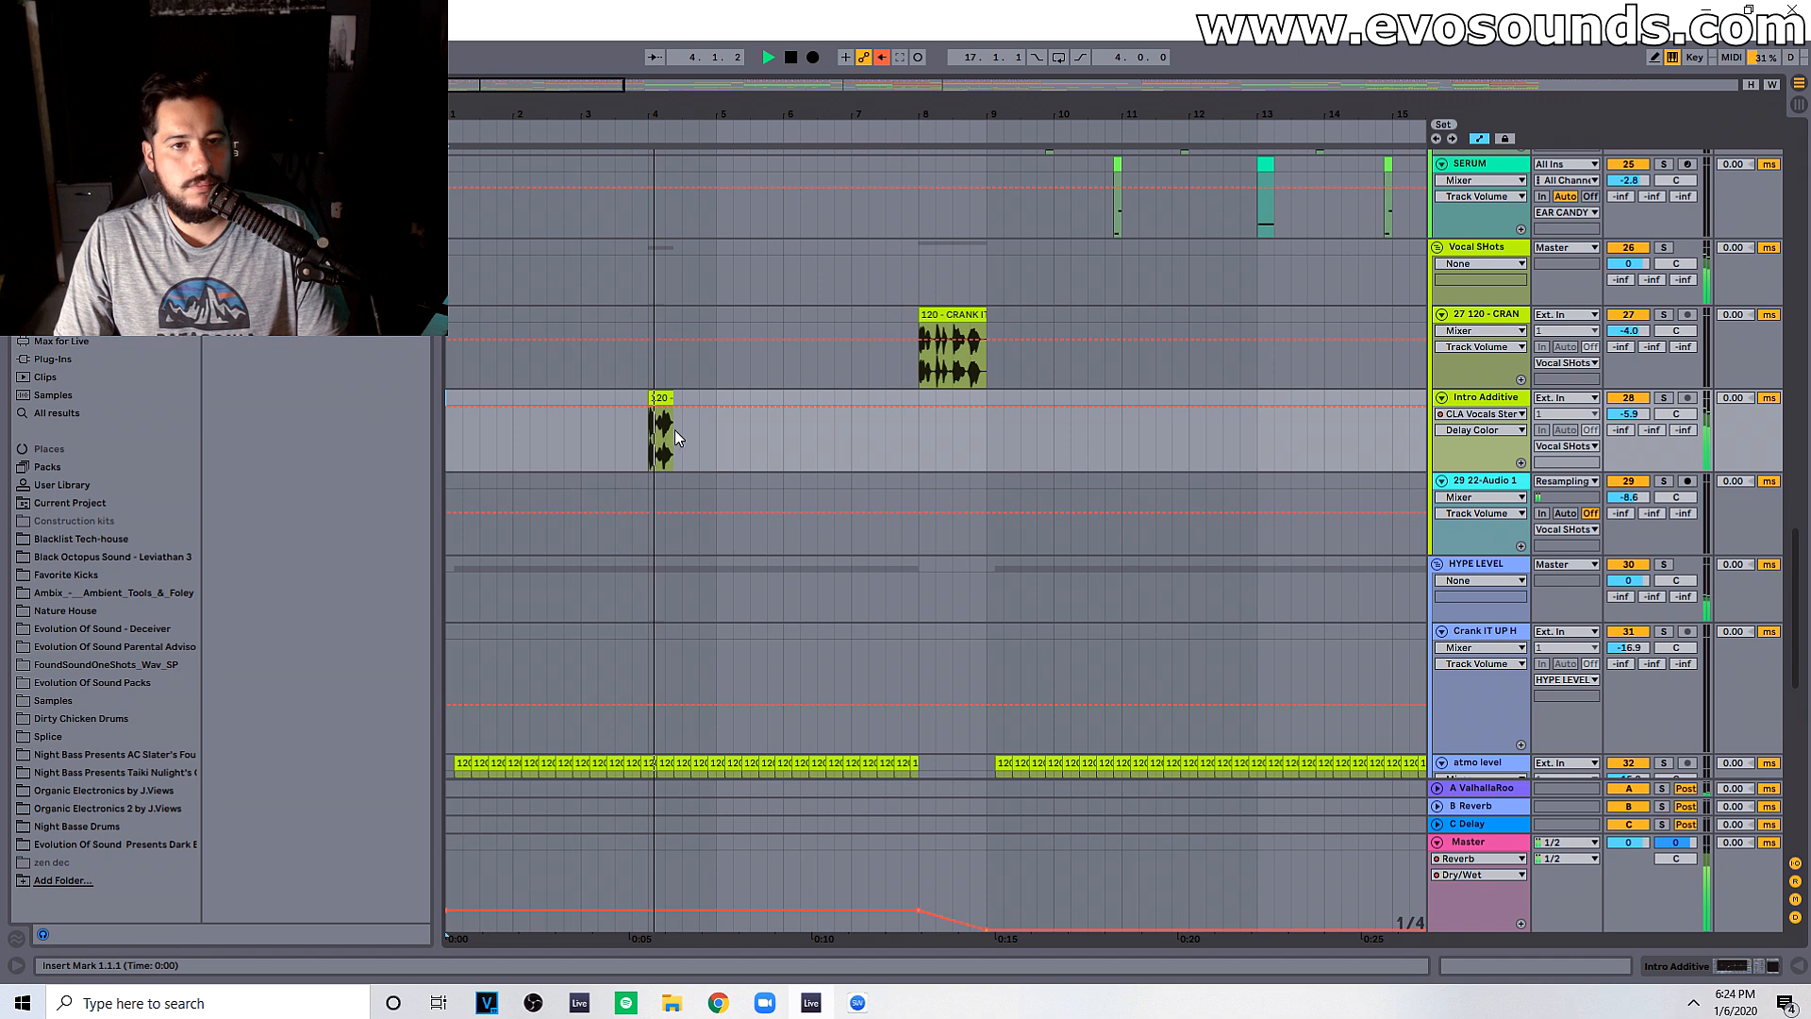
pyautogui.scroll(2, 660, 424)
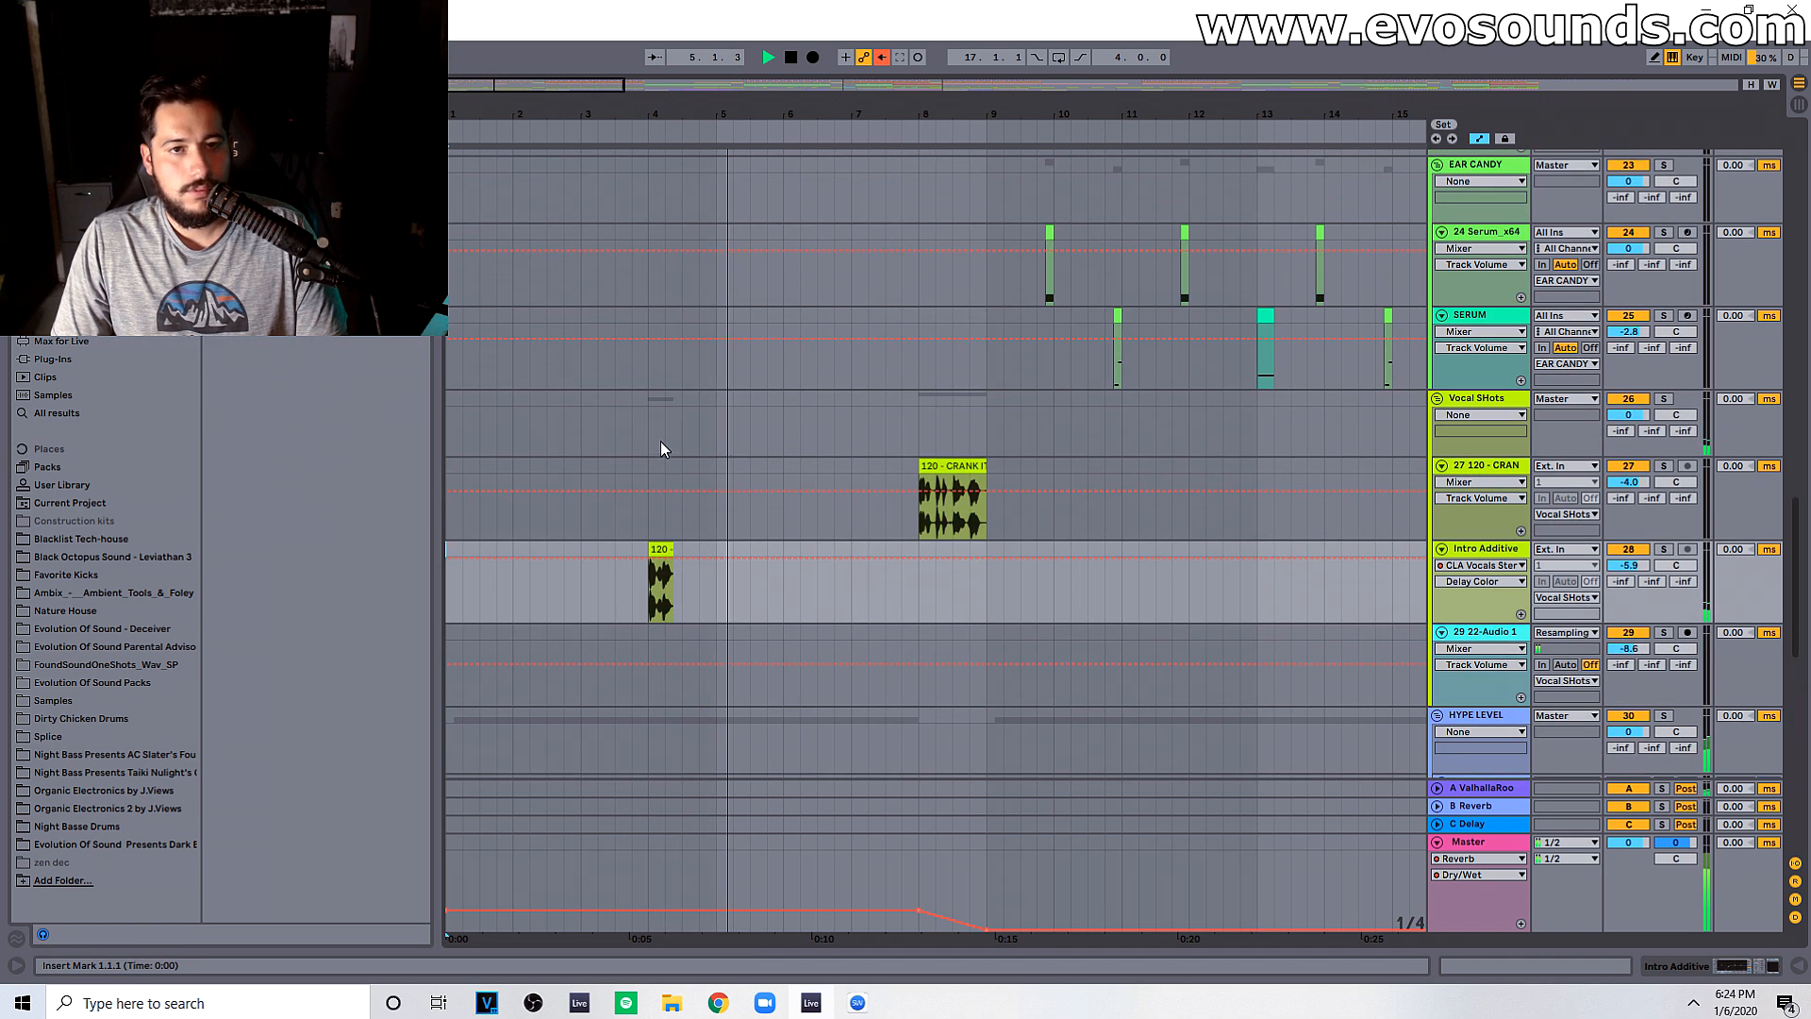
# Step: Copy the short CRANK IT clip at bar 28.3 onto the Intro Additive track at bar 7
pyautogui.moveTo(877, 114); pyautogui.dragTo(877, 47)
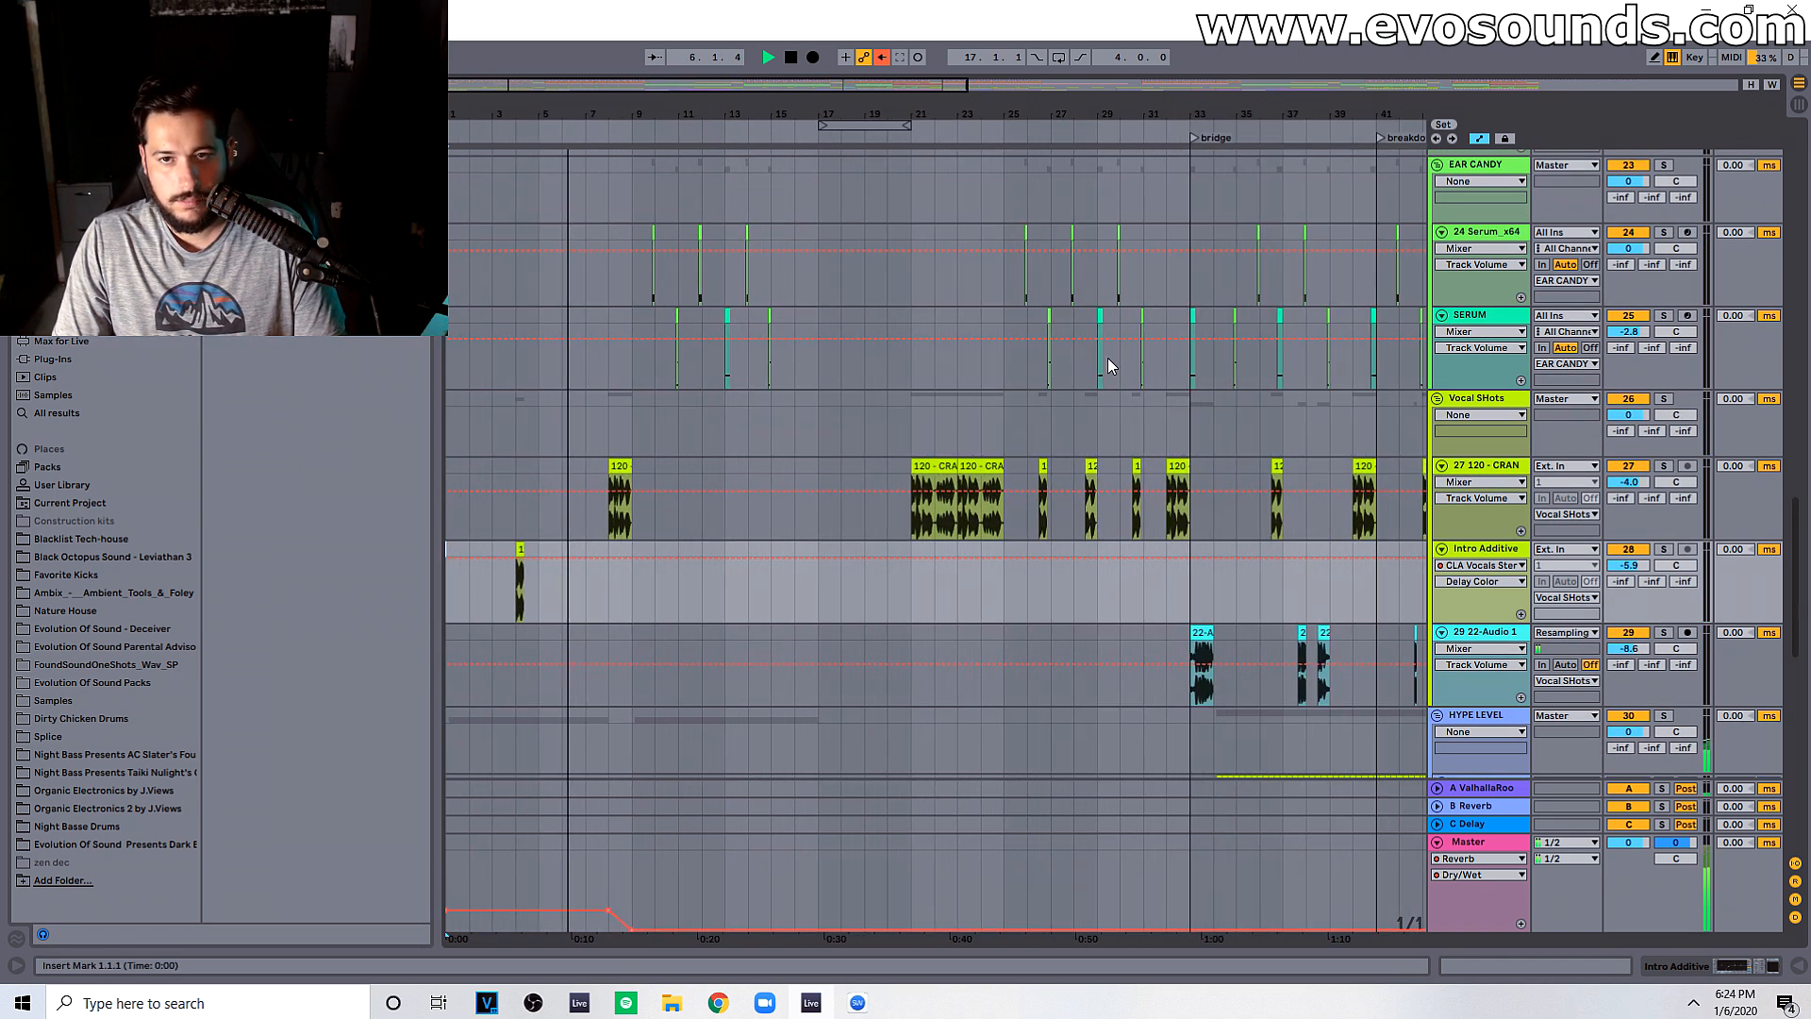
pyautogui.click(1138, 462)
pyautogui.press('space')
pyautogui.moveTo(596, 114); pyautogui.dragTo(591, 170)
pyautogui.click(1404, 467)
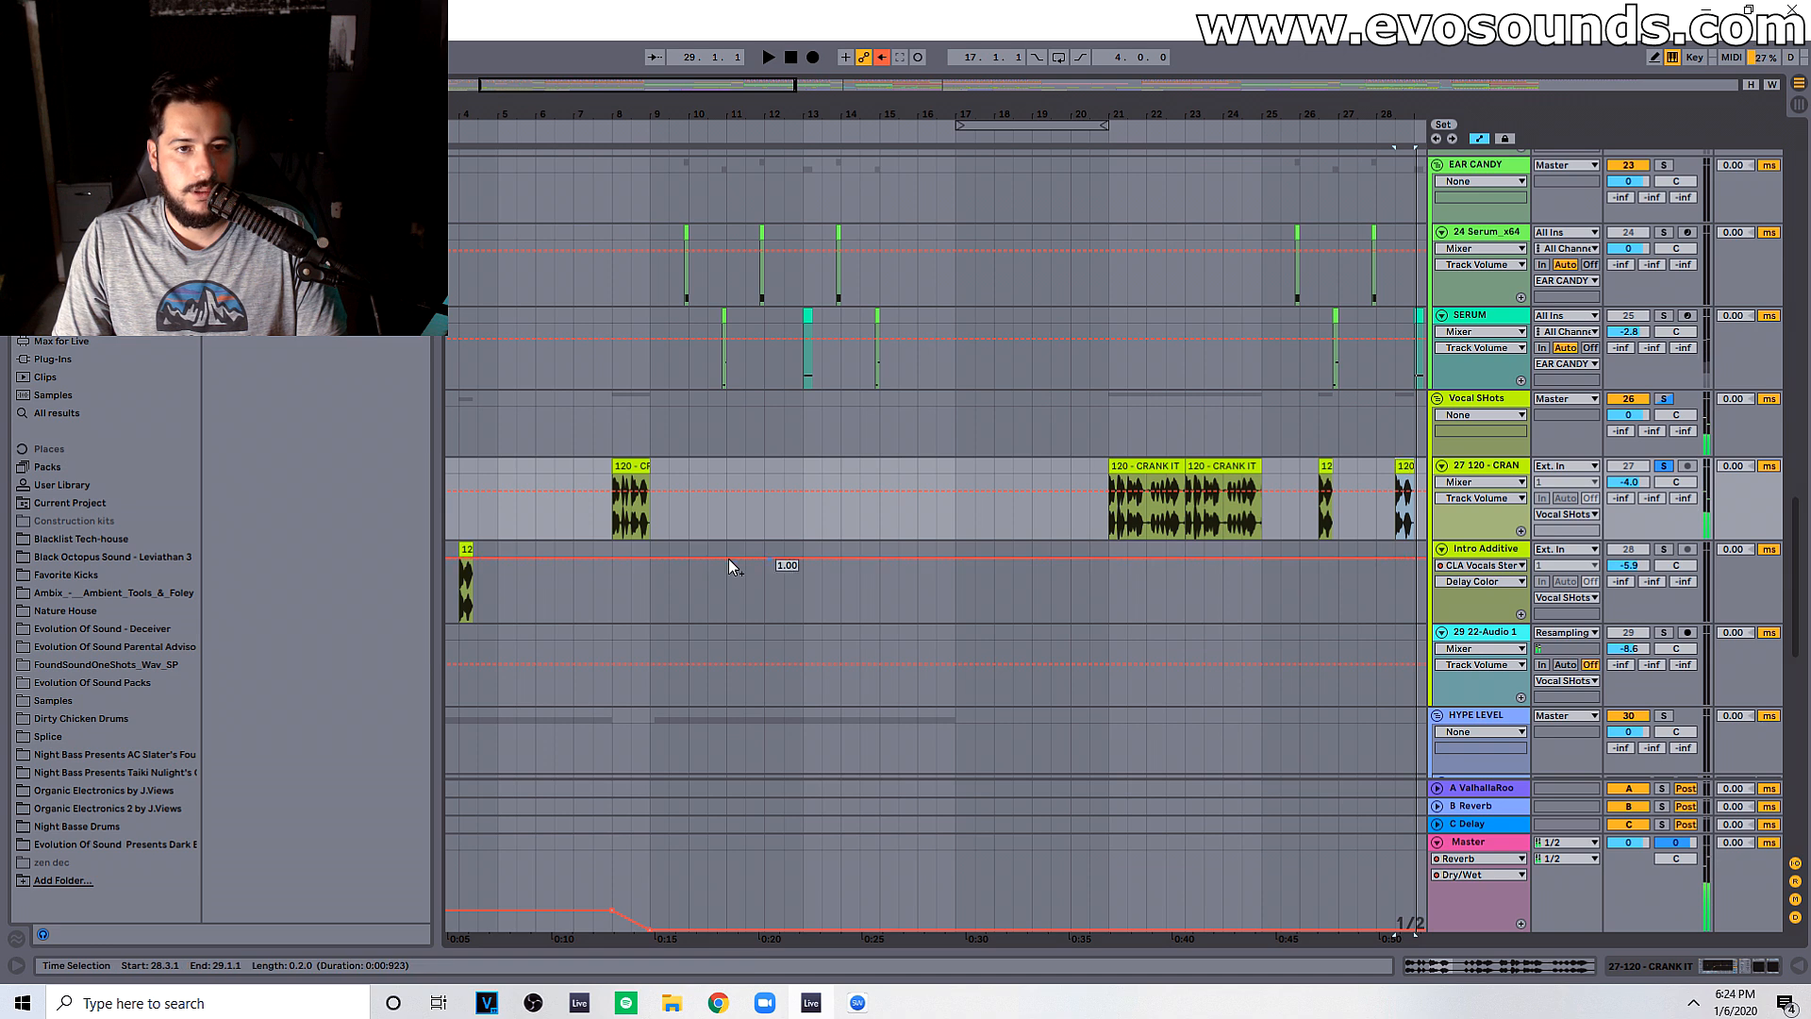
pyautogui.click(576, 557)
pyautogui.hotkey('ctrl', 'v')
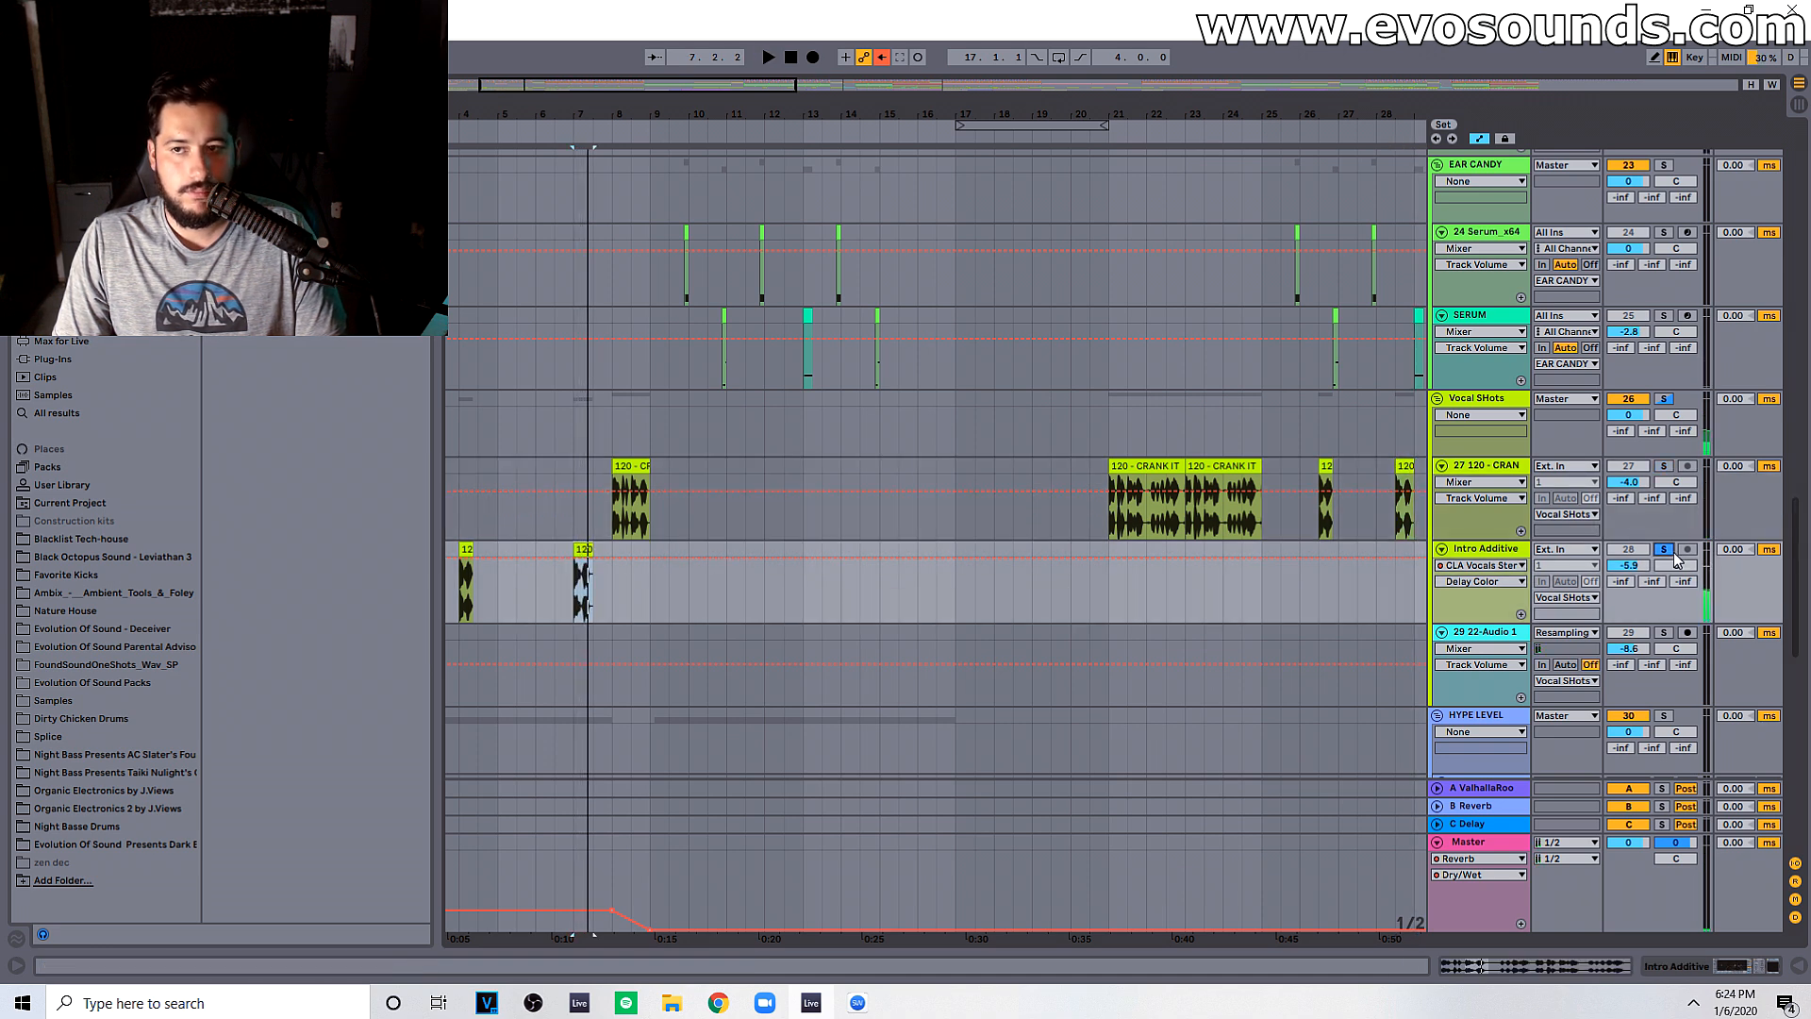
# Step: Take Intro Additive out of solo and play the intro from bar 1 to check both vocal shots
pyautogui.click(1669, 551)
pyautogui.press('space')
pyautogui.moveTo(502, 111); pyautogui.dragTo(551, 144)
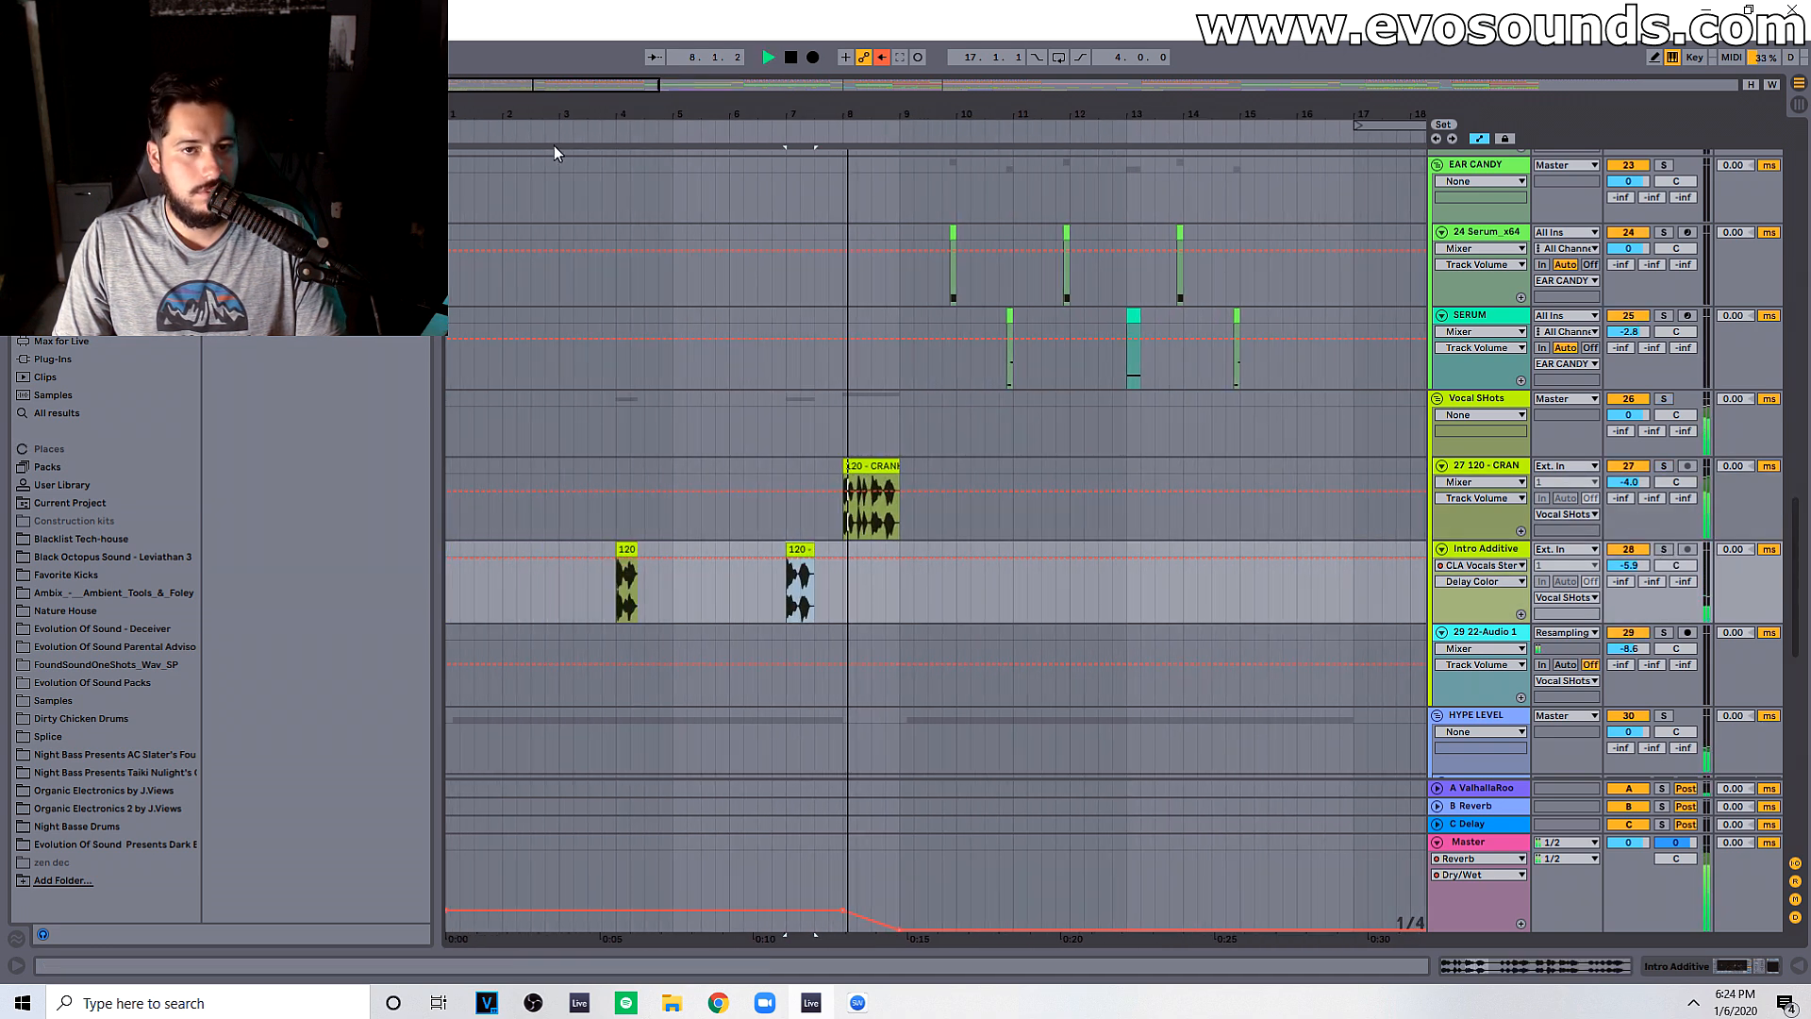
pyautogui.click(801, 547)
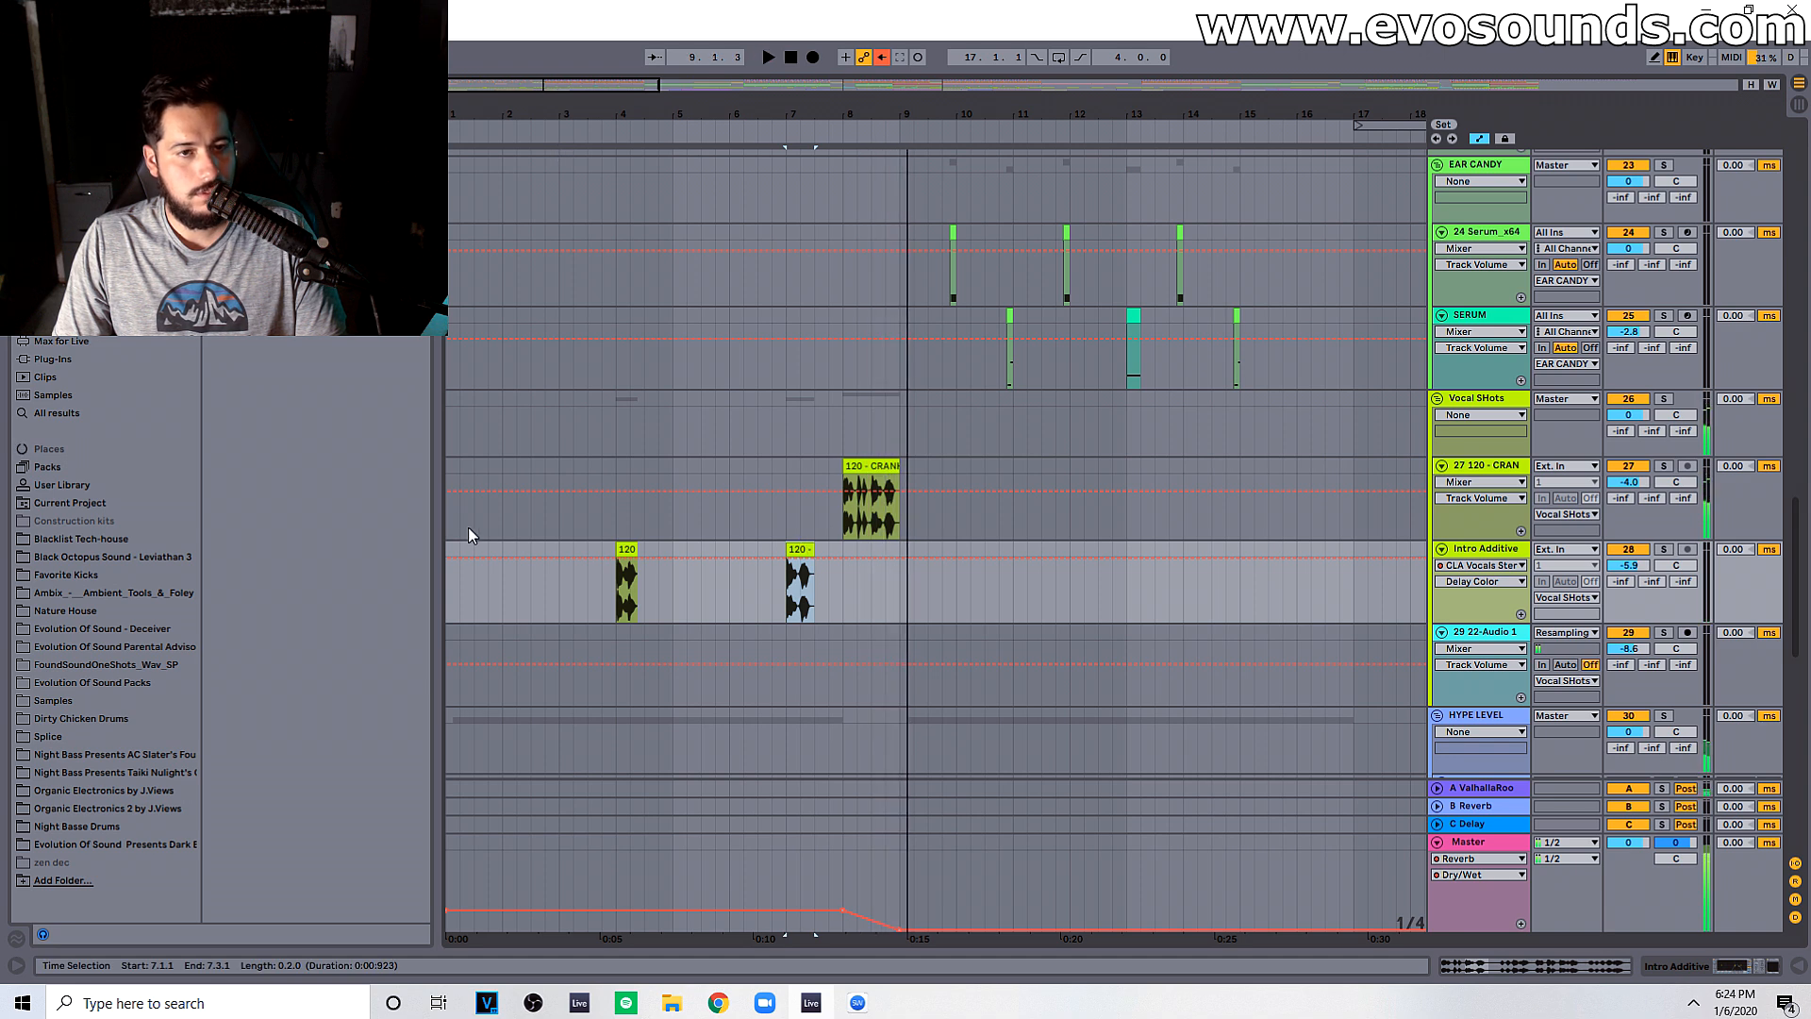
pyautogui.click(445, 513)
pyautogui.press('space')
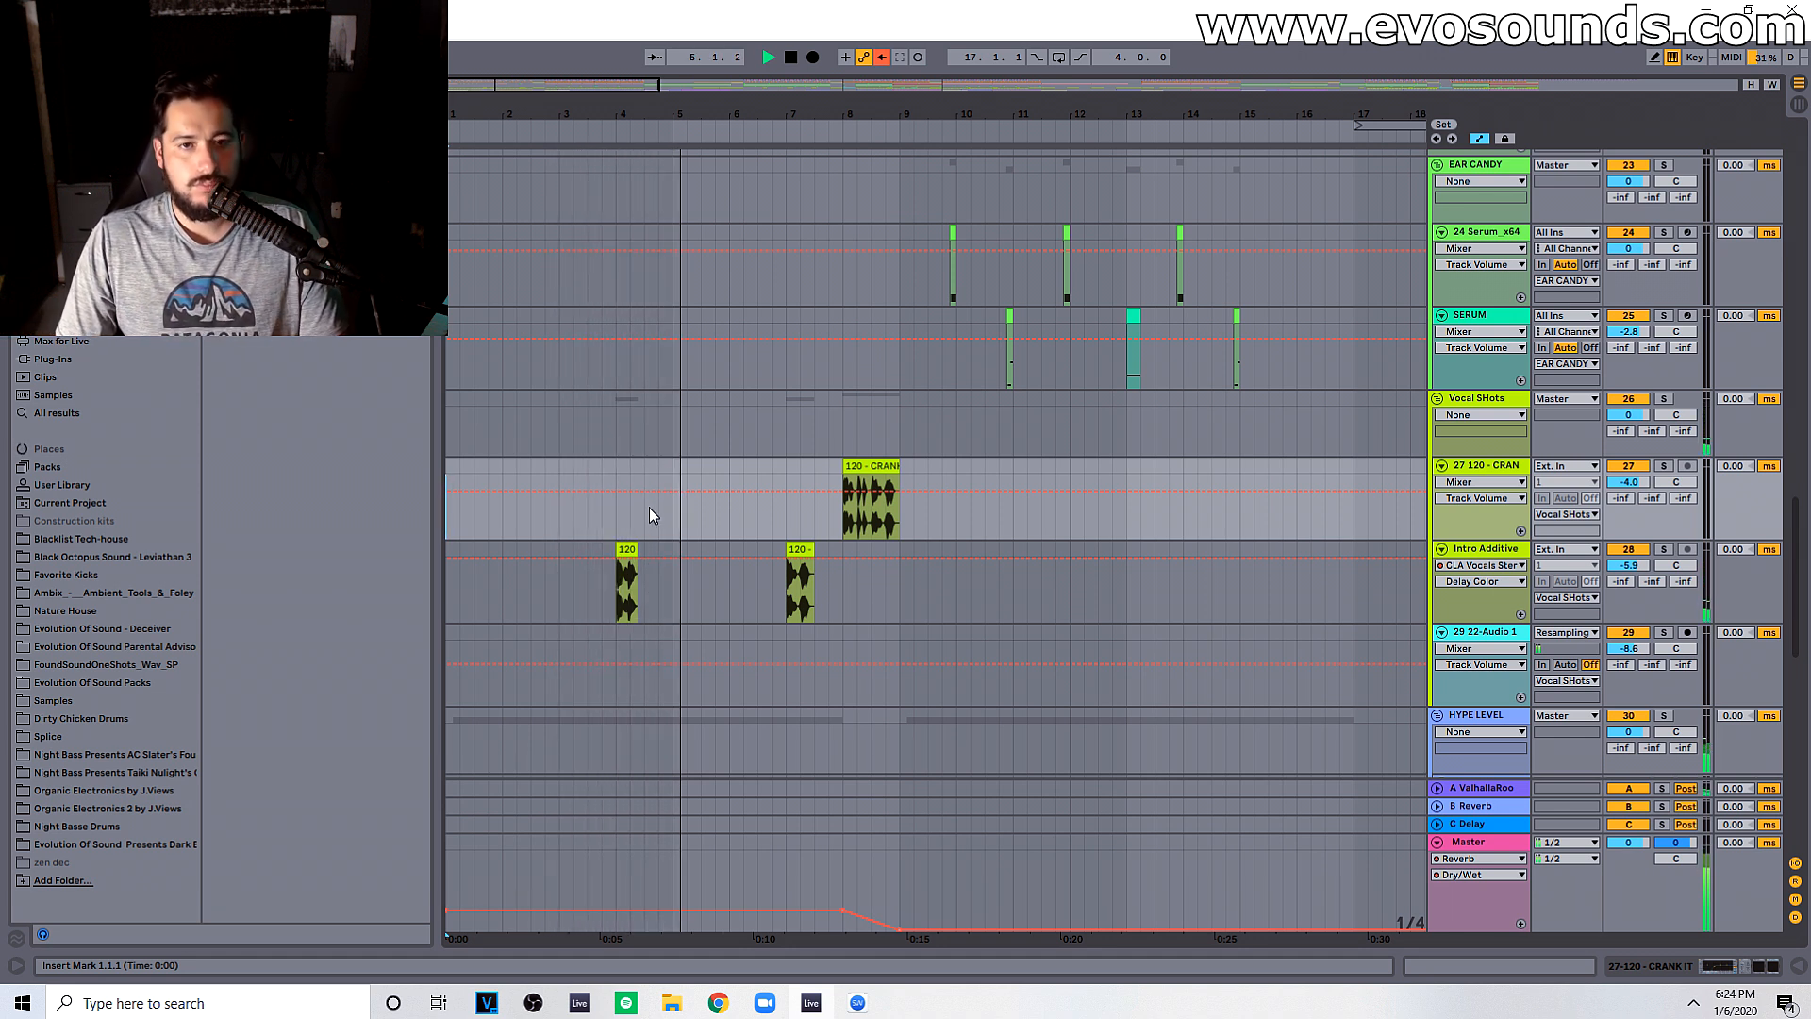
pyautogui.click(1354, 566)
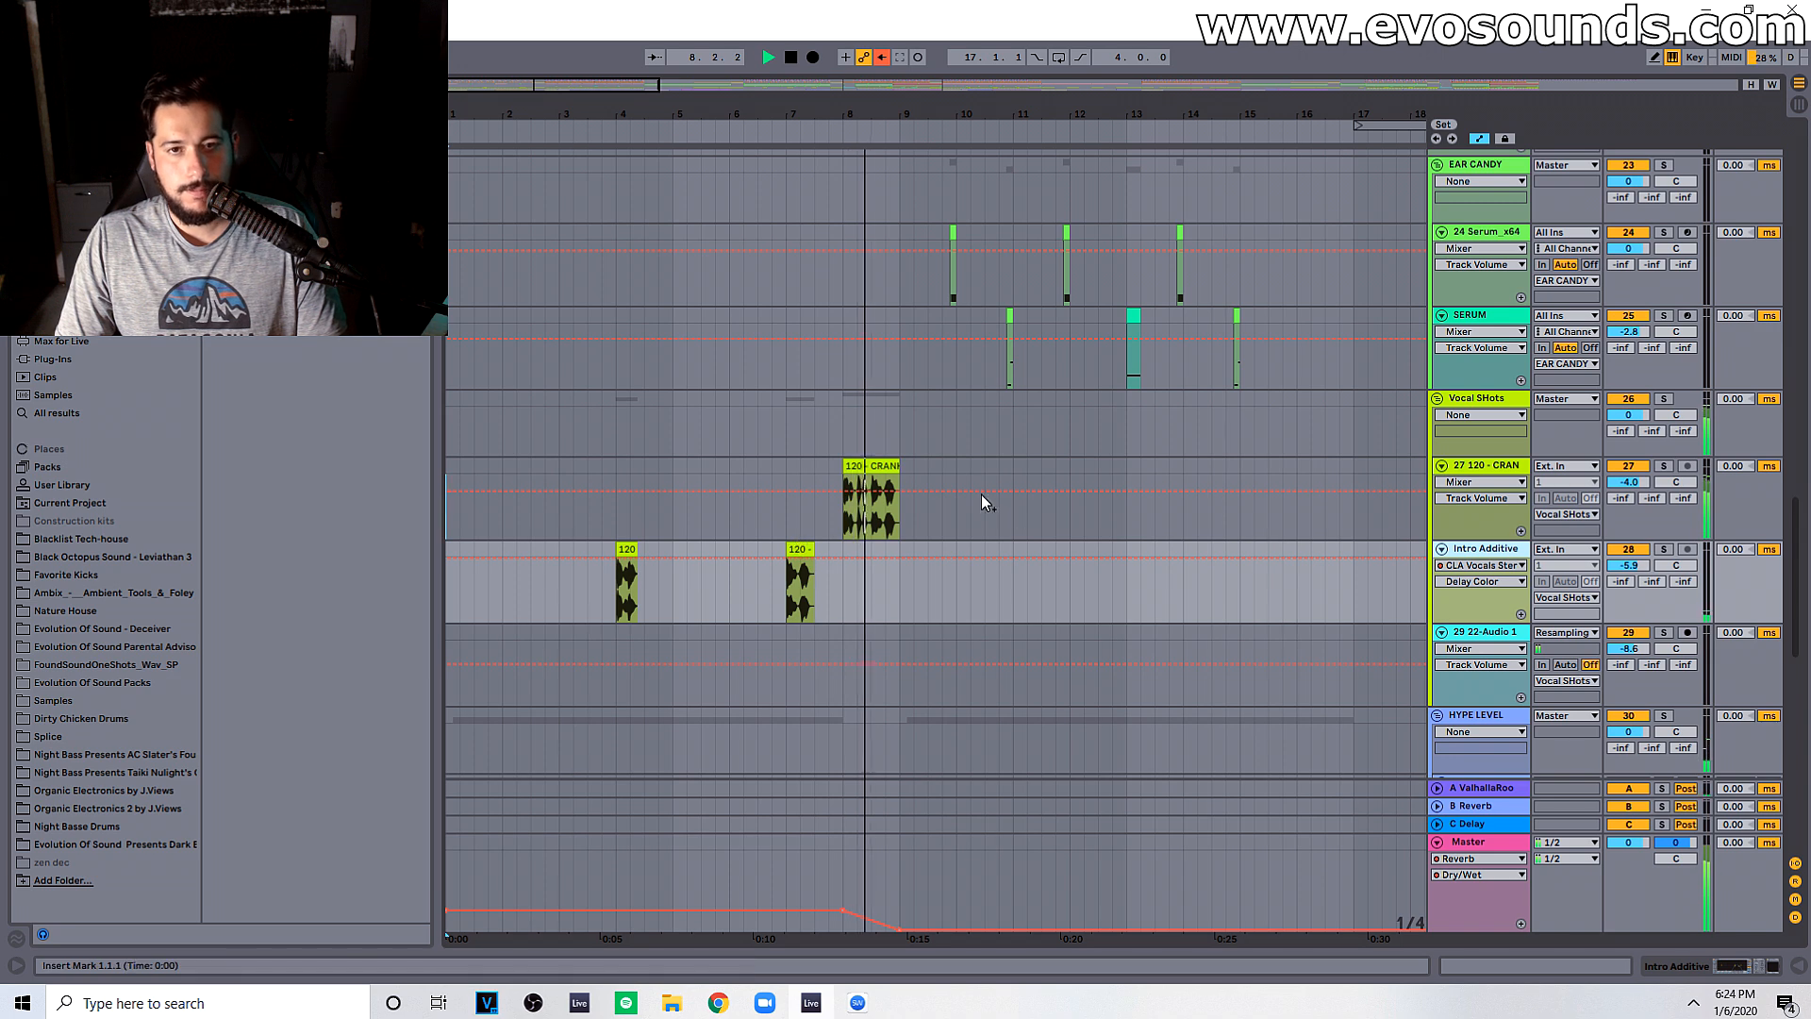
# Step: On the Pad/chord? track's Reverb, set Dry/Wet to 29% and enable the input low cut at 949 Hz
pyautogui.click(880, 465)
pyautogui.scroll(-4, 716, 495)
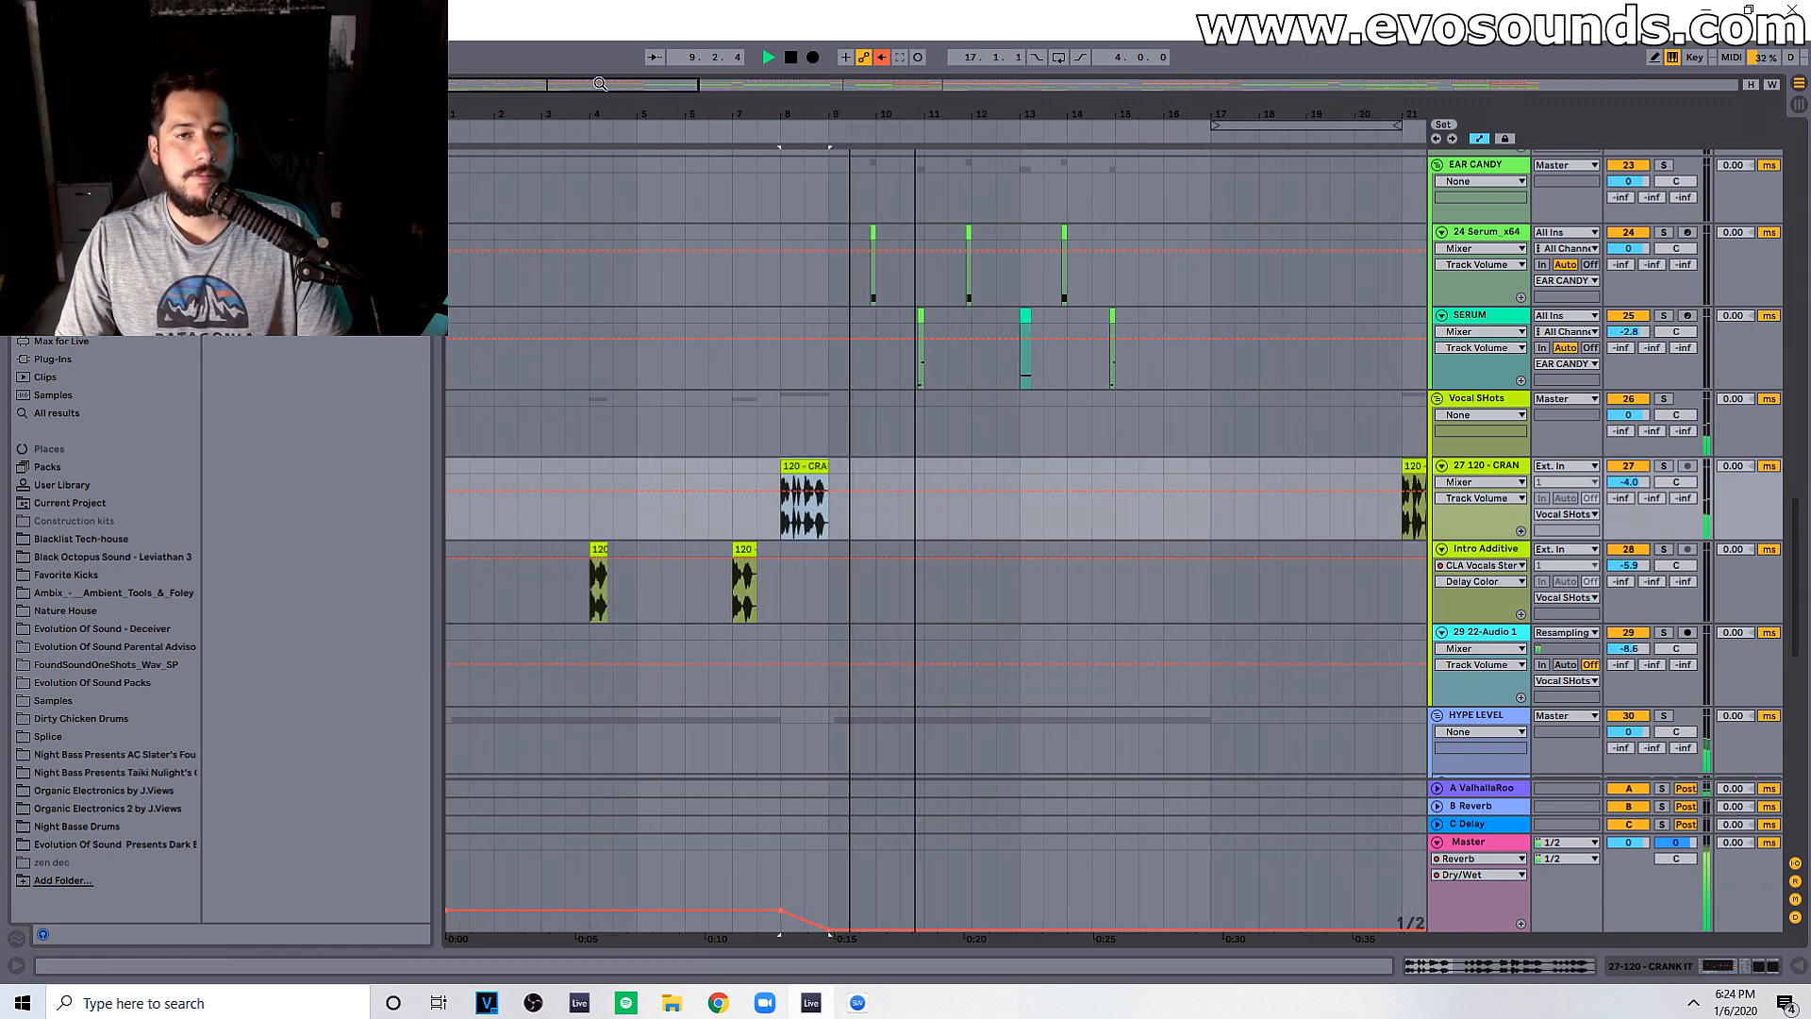
pyautogui.scroll(8, 711, 498)
pyautogui.scroll(10, 796, 536)
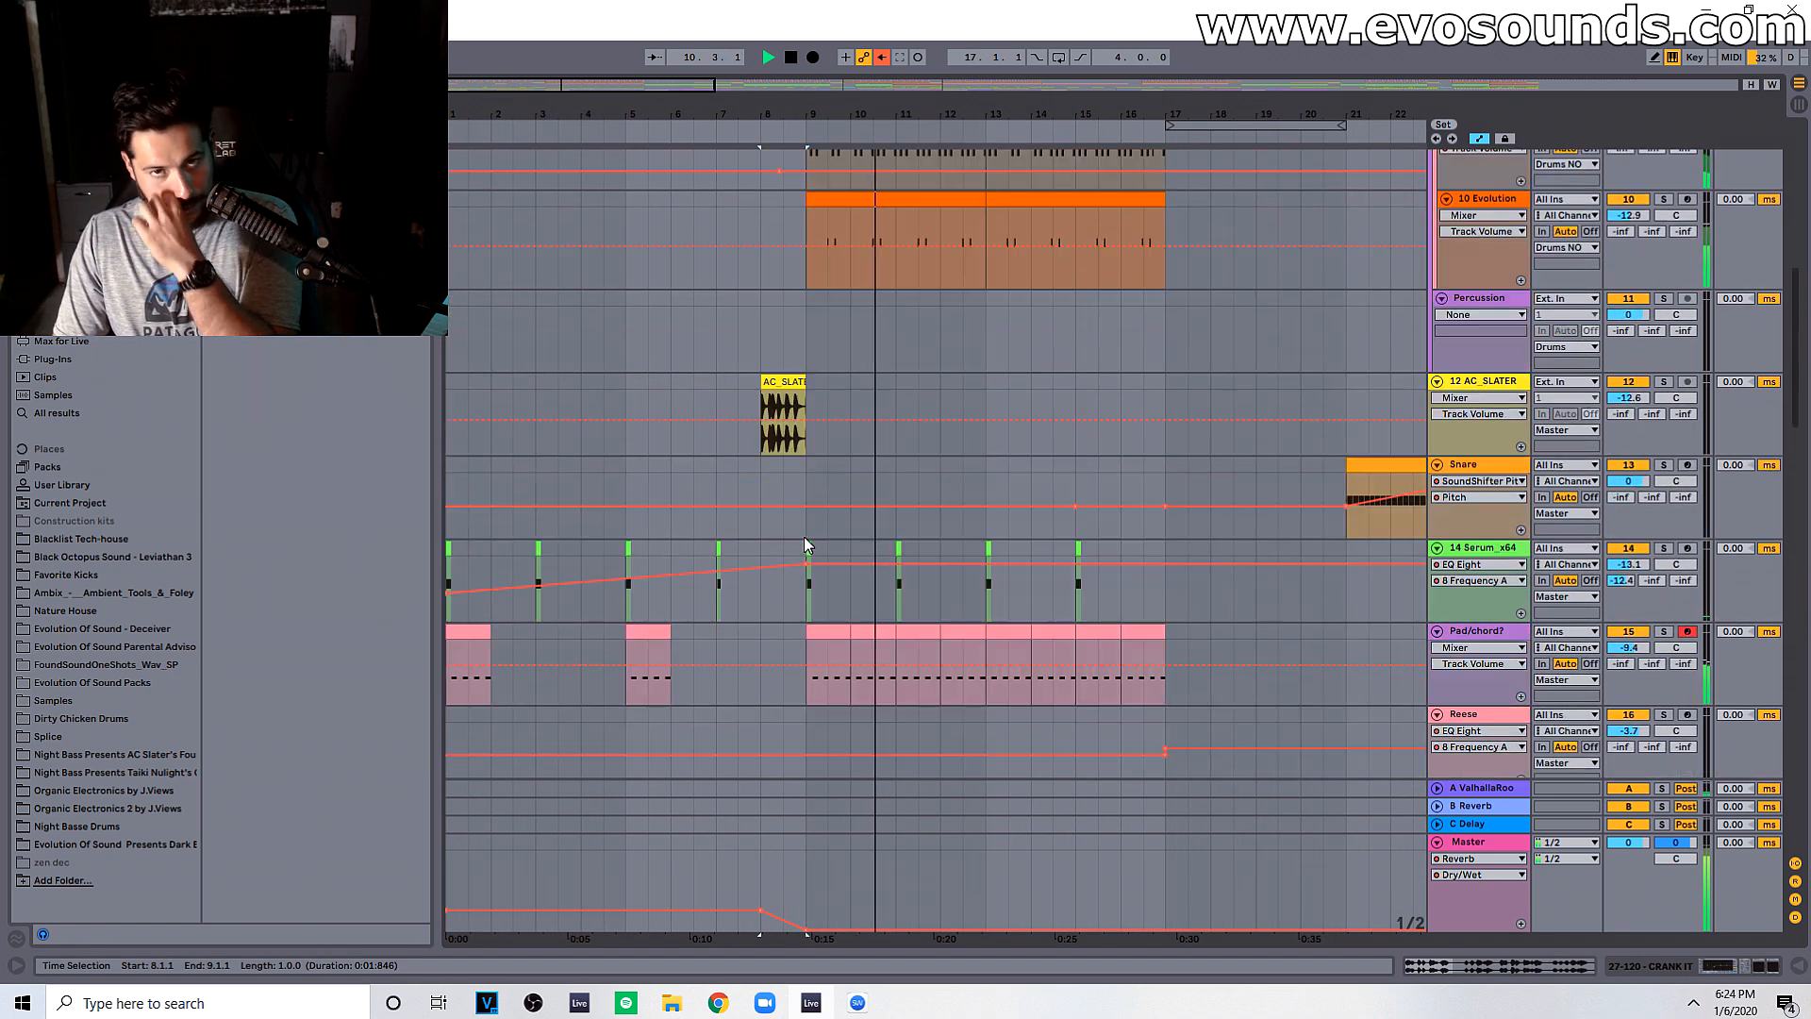
pyautogui.scroll(-7, 1189, 500)
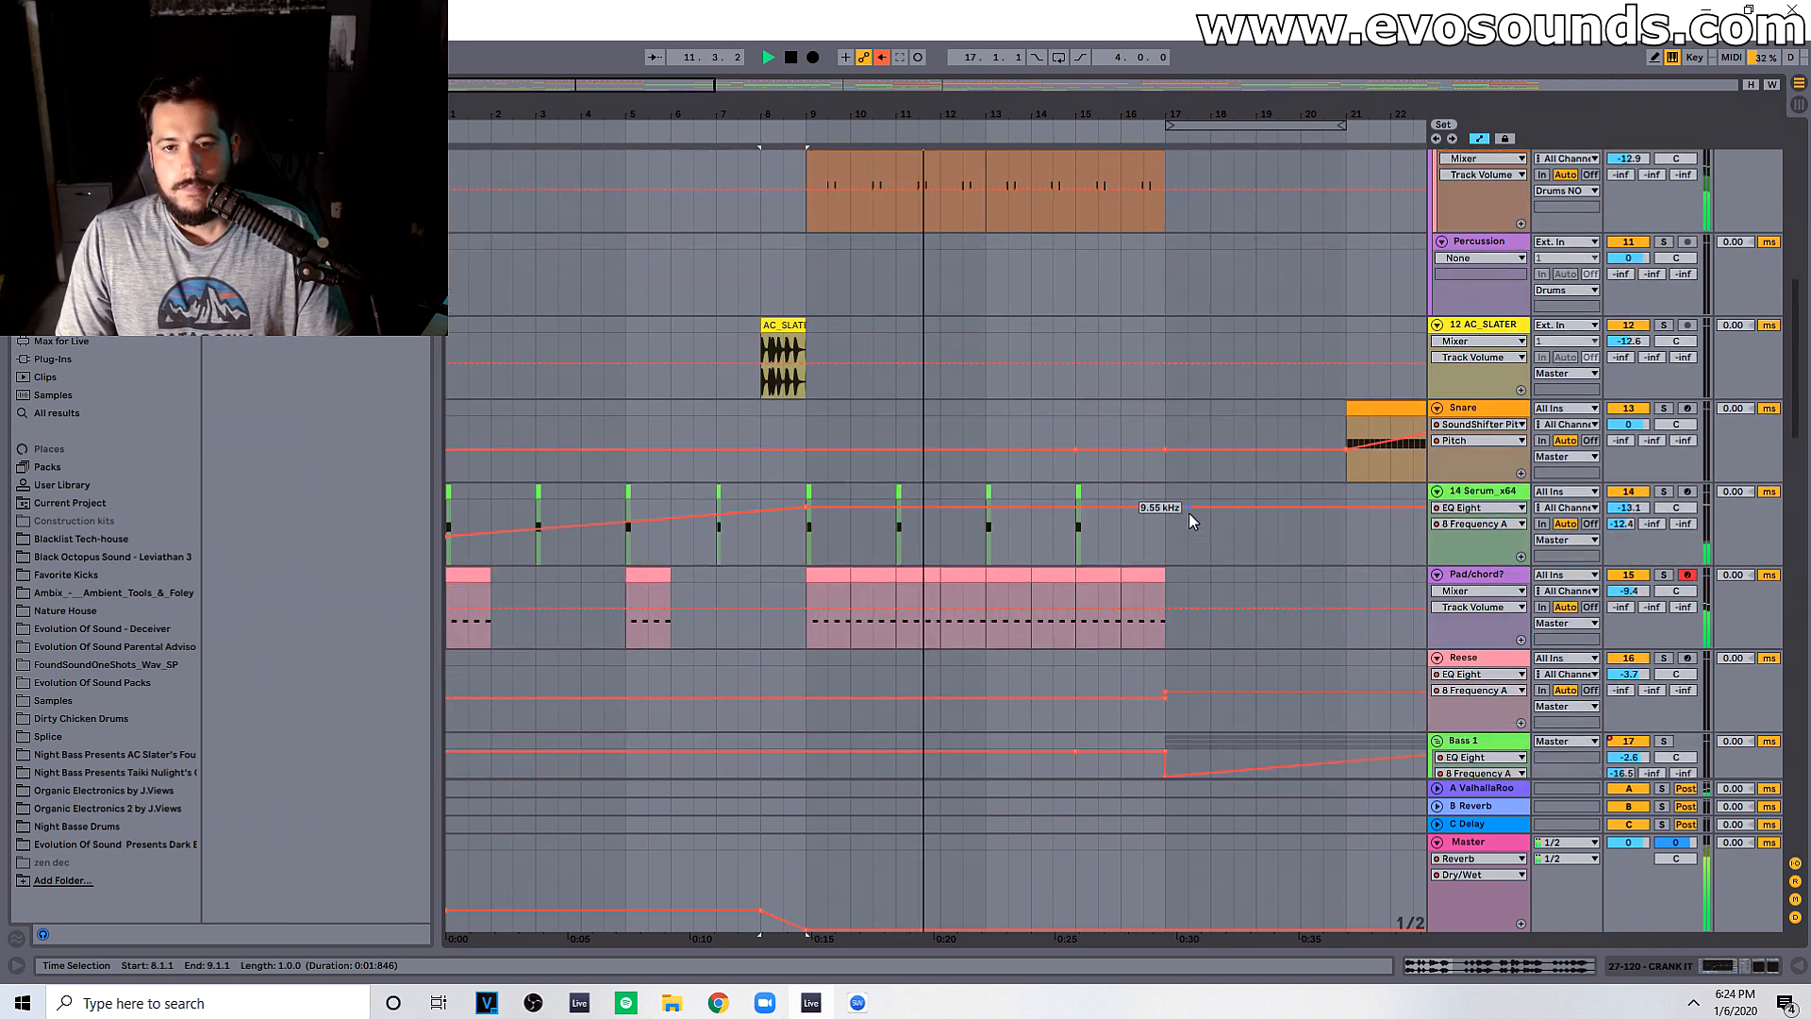
pyautogui.doubleClick(1495, 461)
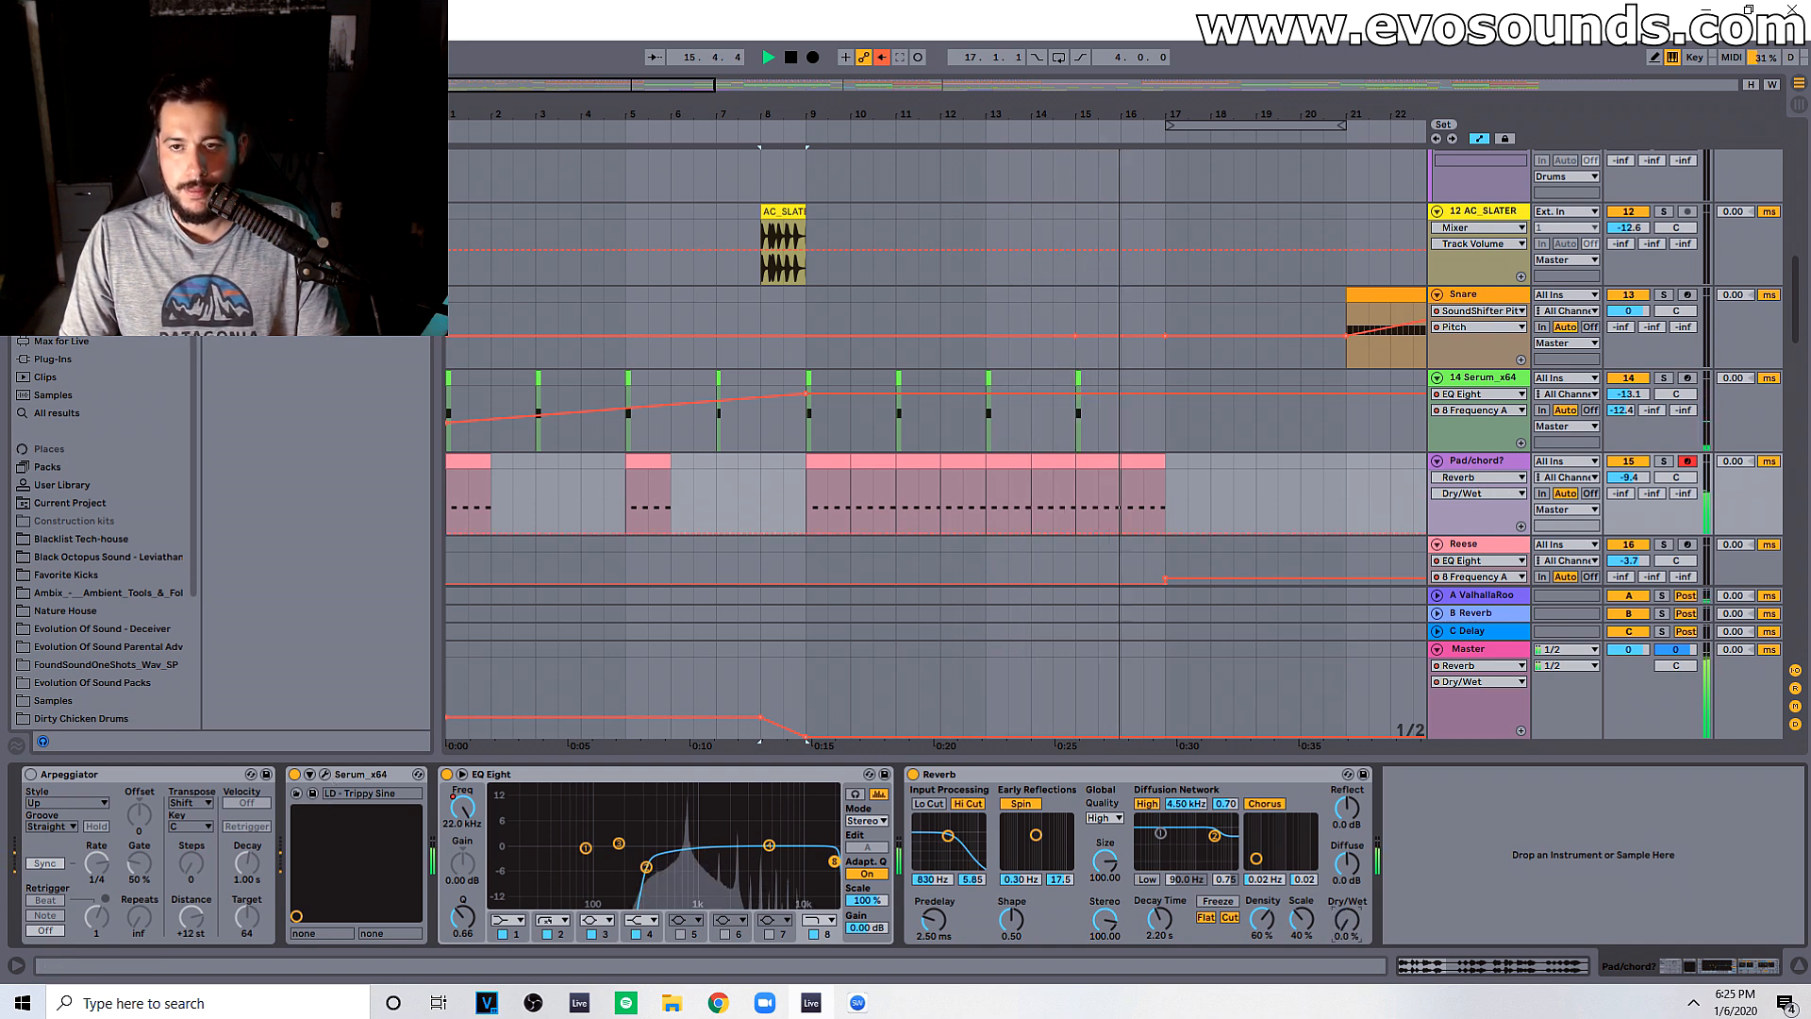
pyautogui.press('space')
pyautogui.click(830, 461)
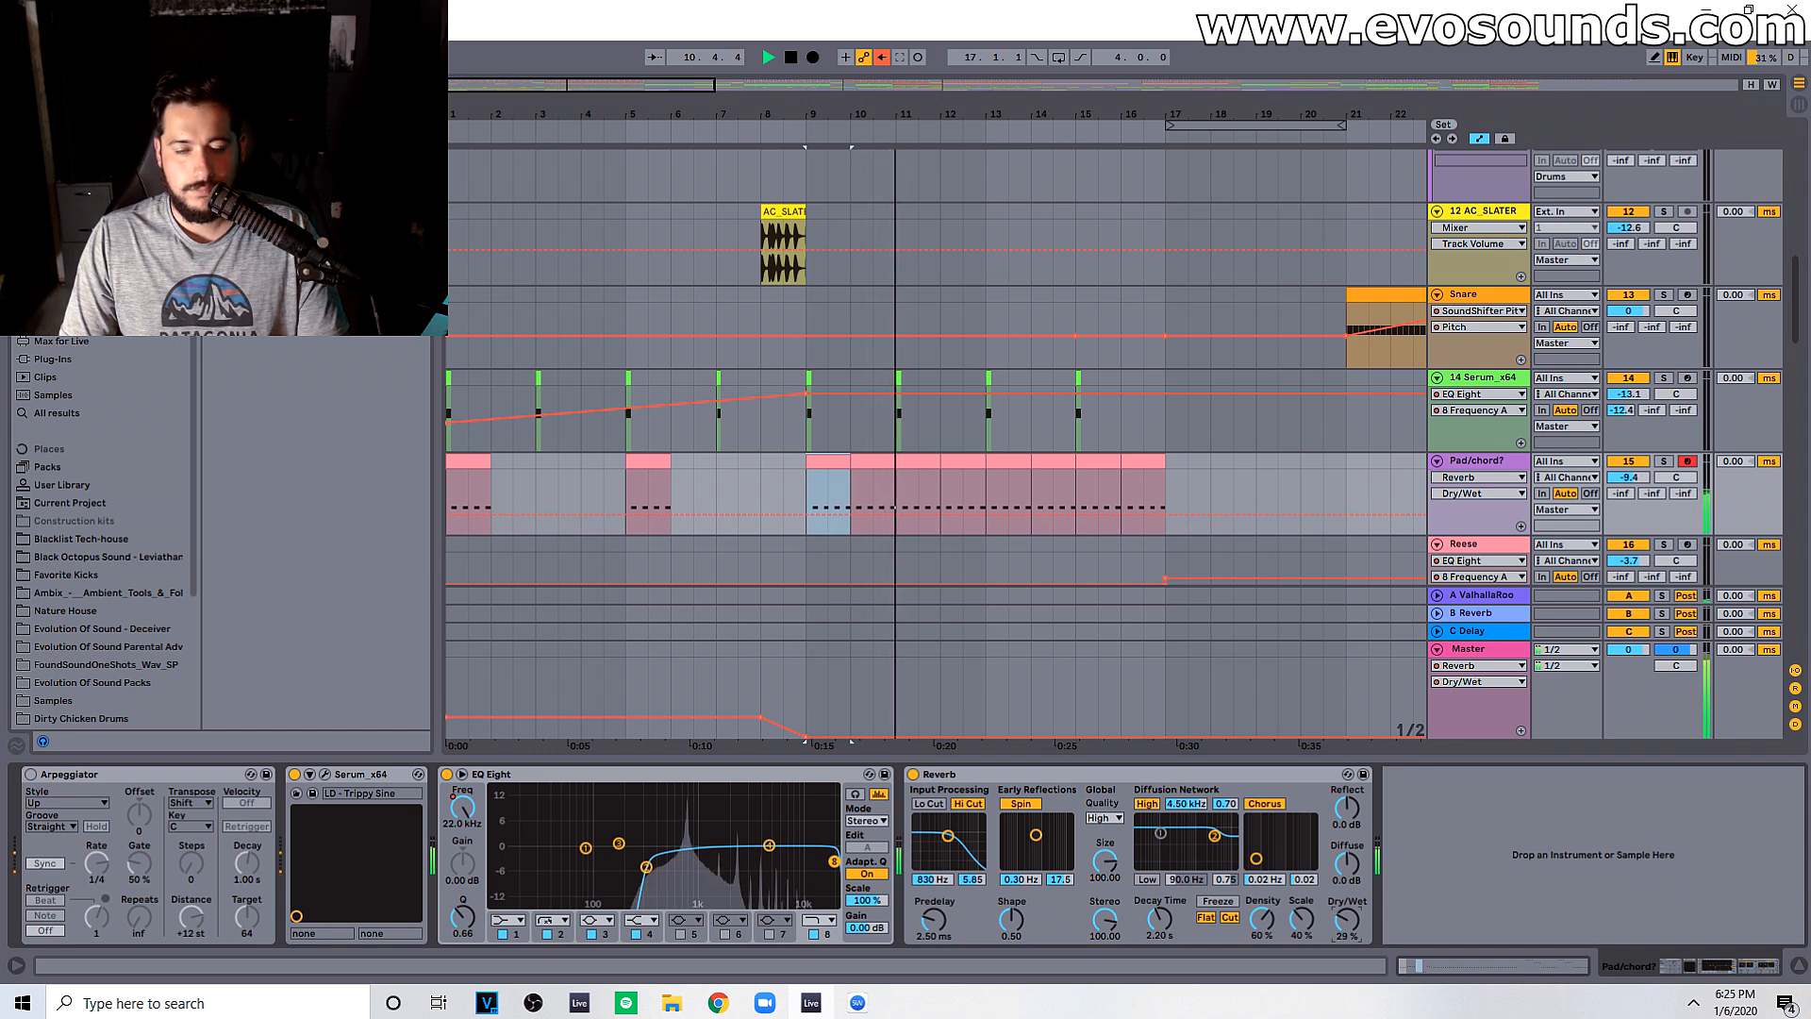
pyautogui.click(928, 804)
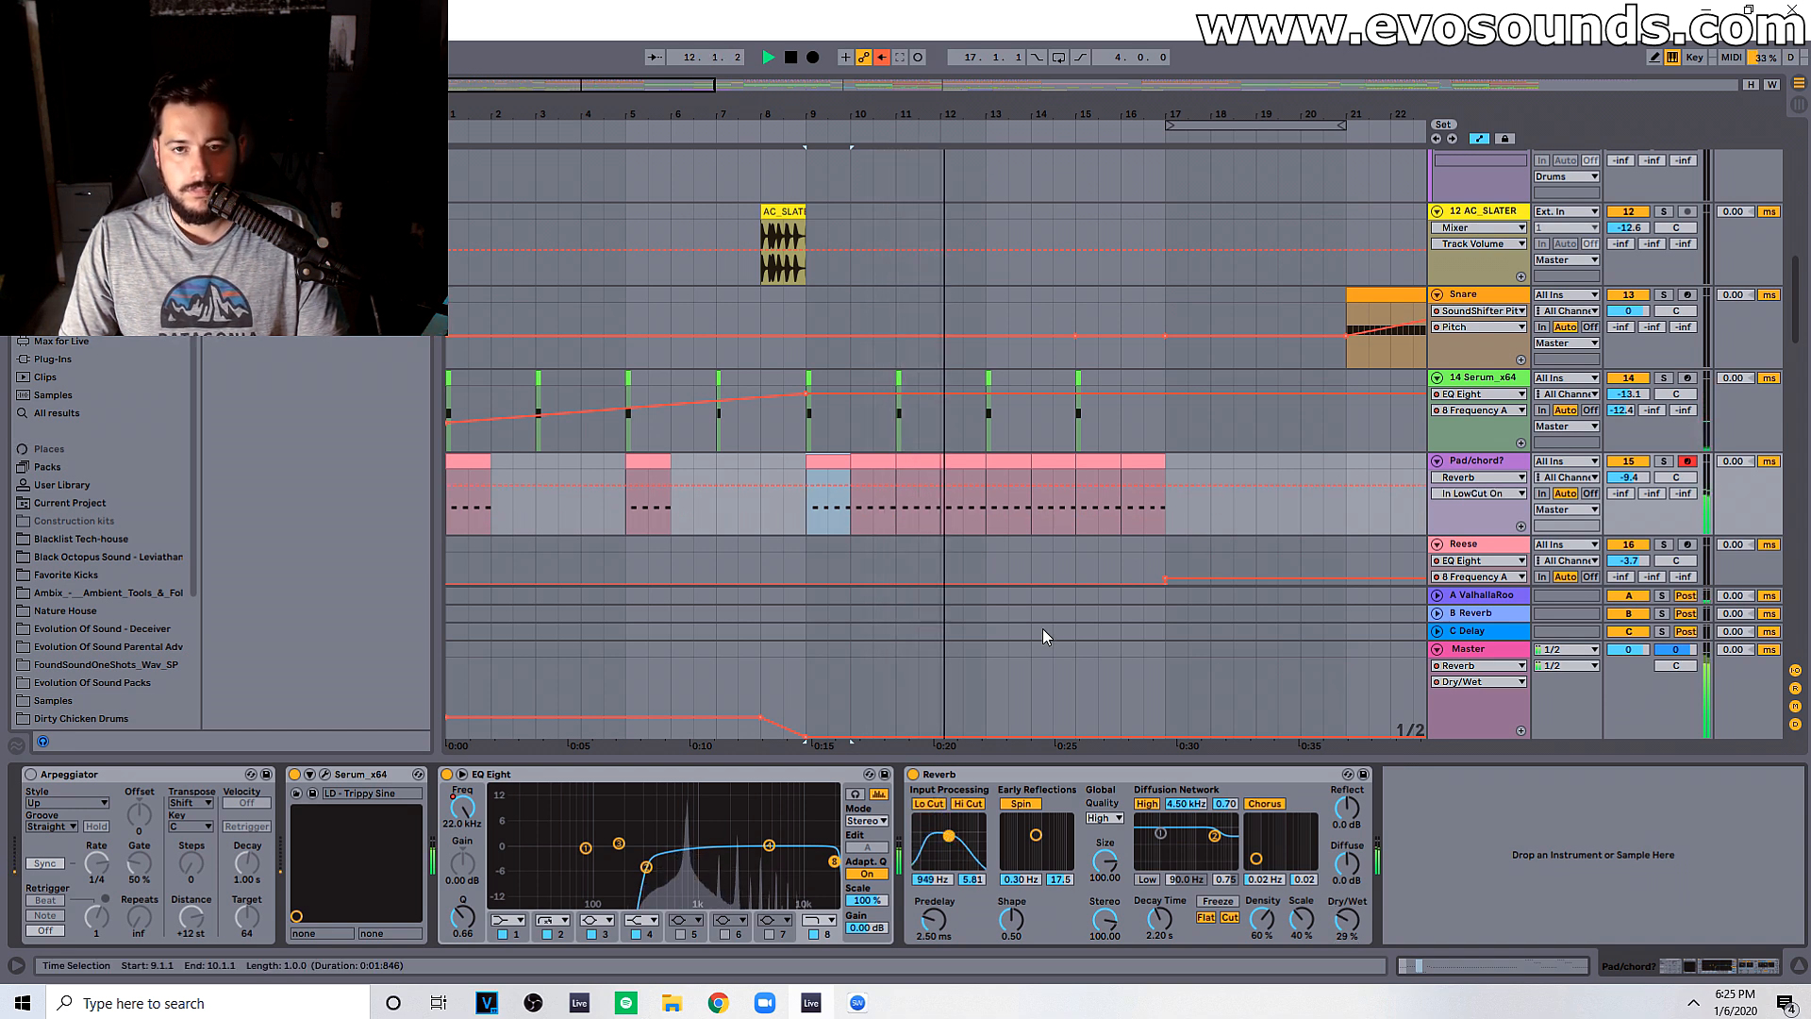
pyautogui.scroll(-3, 1043, 636)
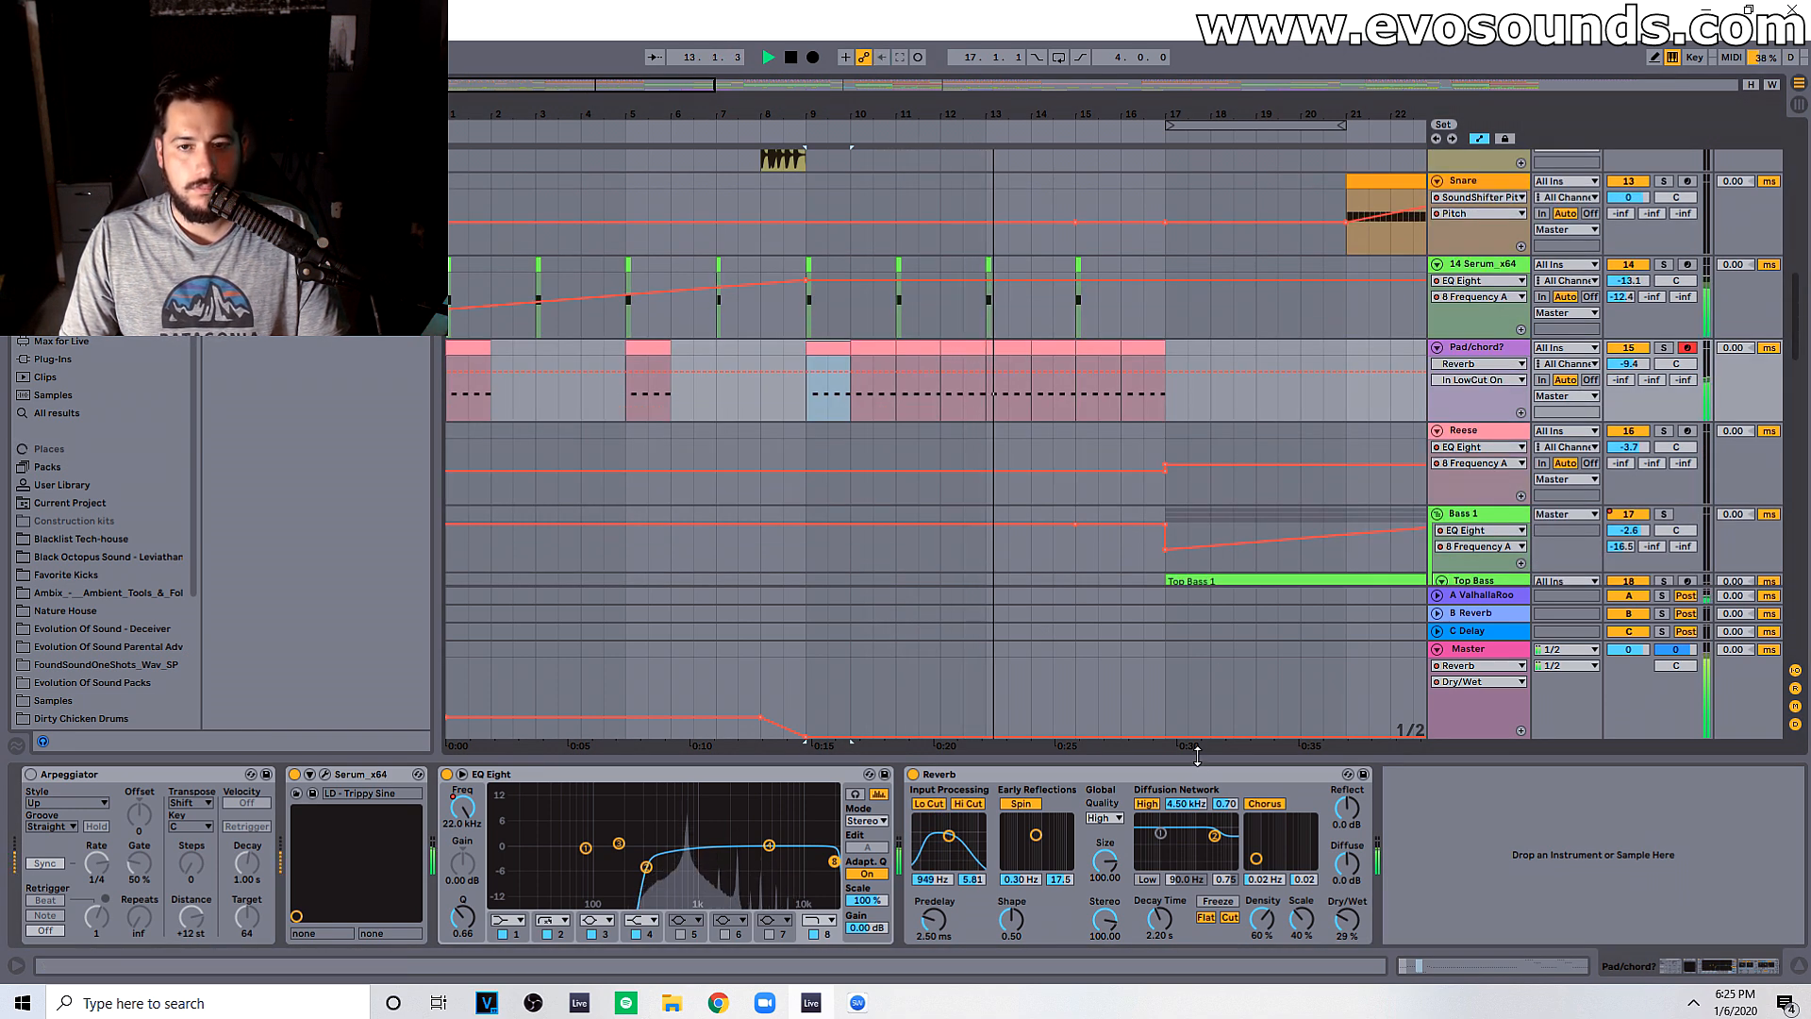
pyautogui.click(1193, 765)
# Step: Review the drum, pad and bass tracks across bars 9 to 25 of the arrangement
pyautogui.scroll(10, 1249, 742)
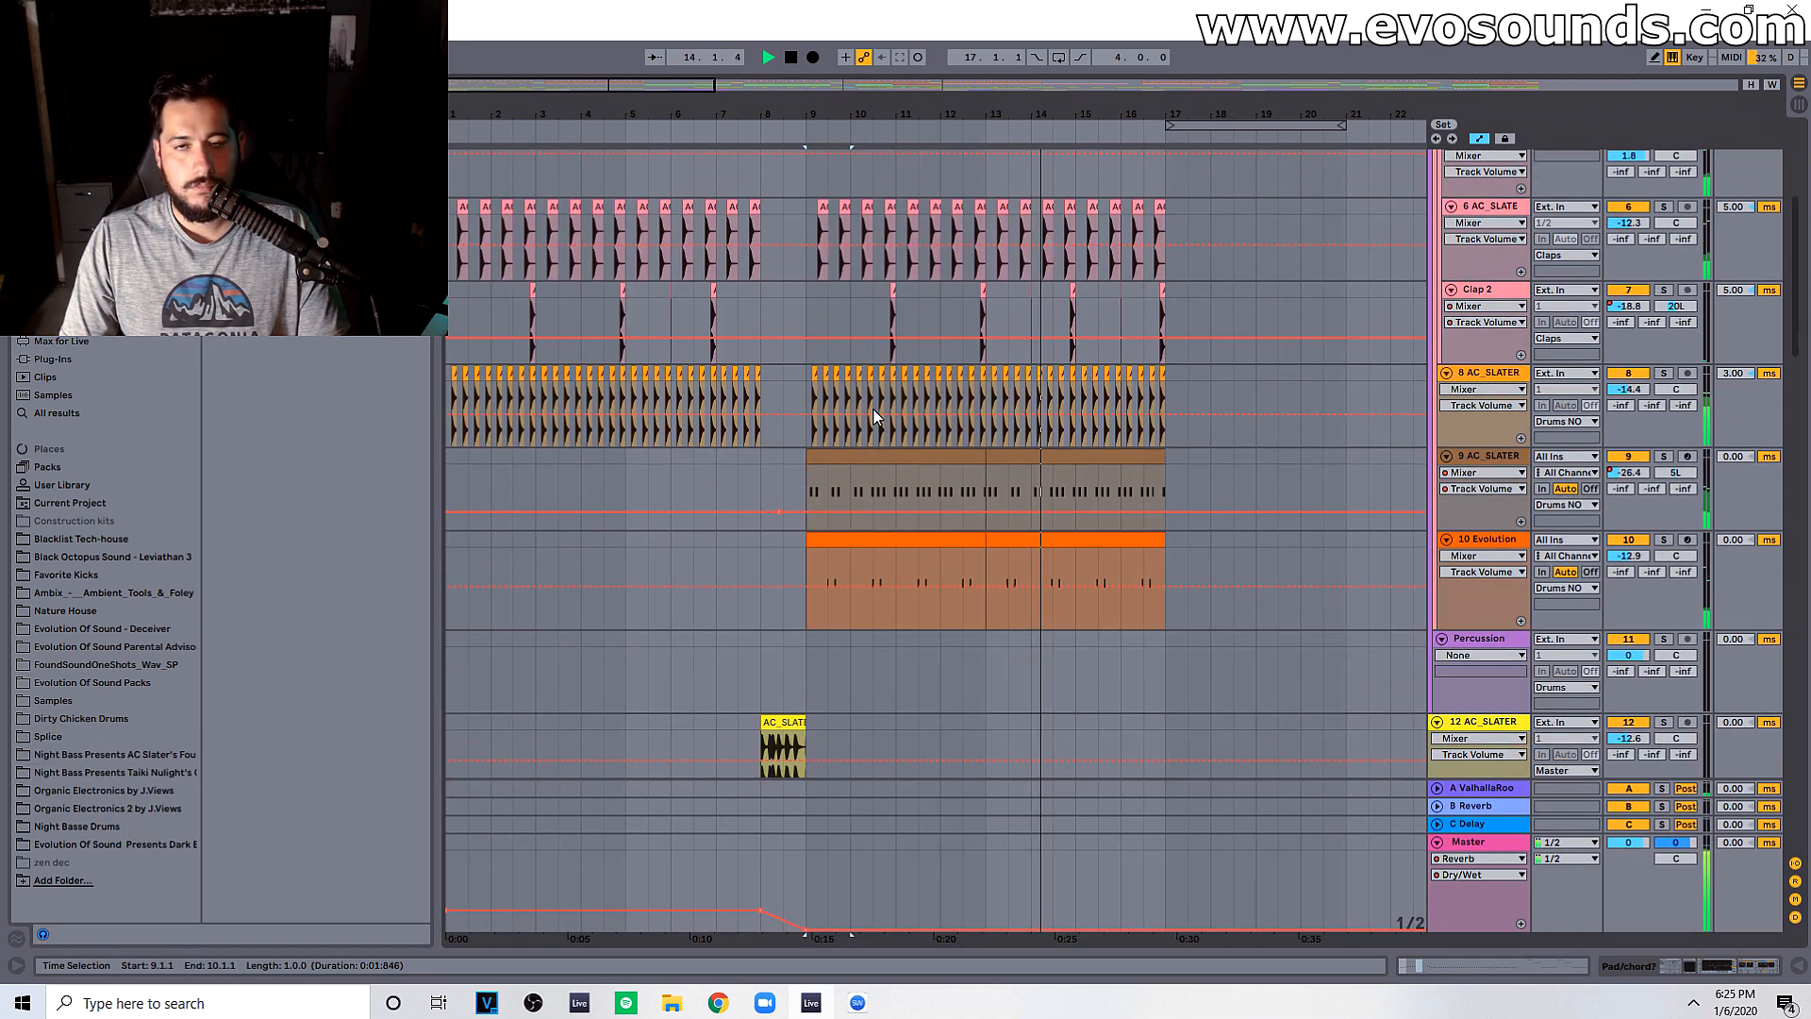
pyautogui.moveTo(572, 116); pyautogui.dragTo(568, 95)
pyautogui.scroll(-8, 647, 545)
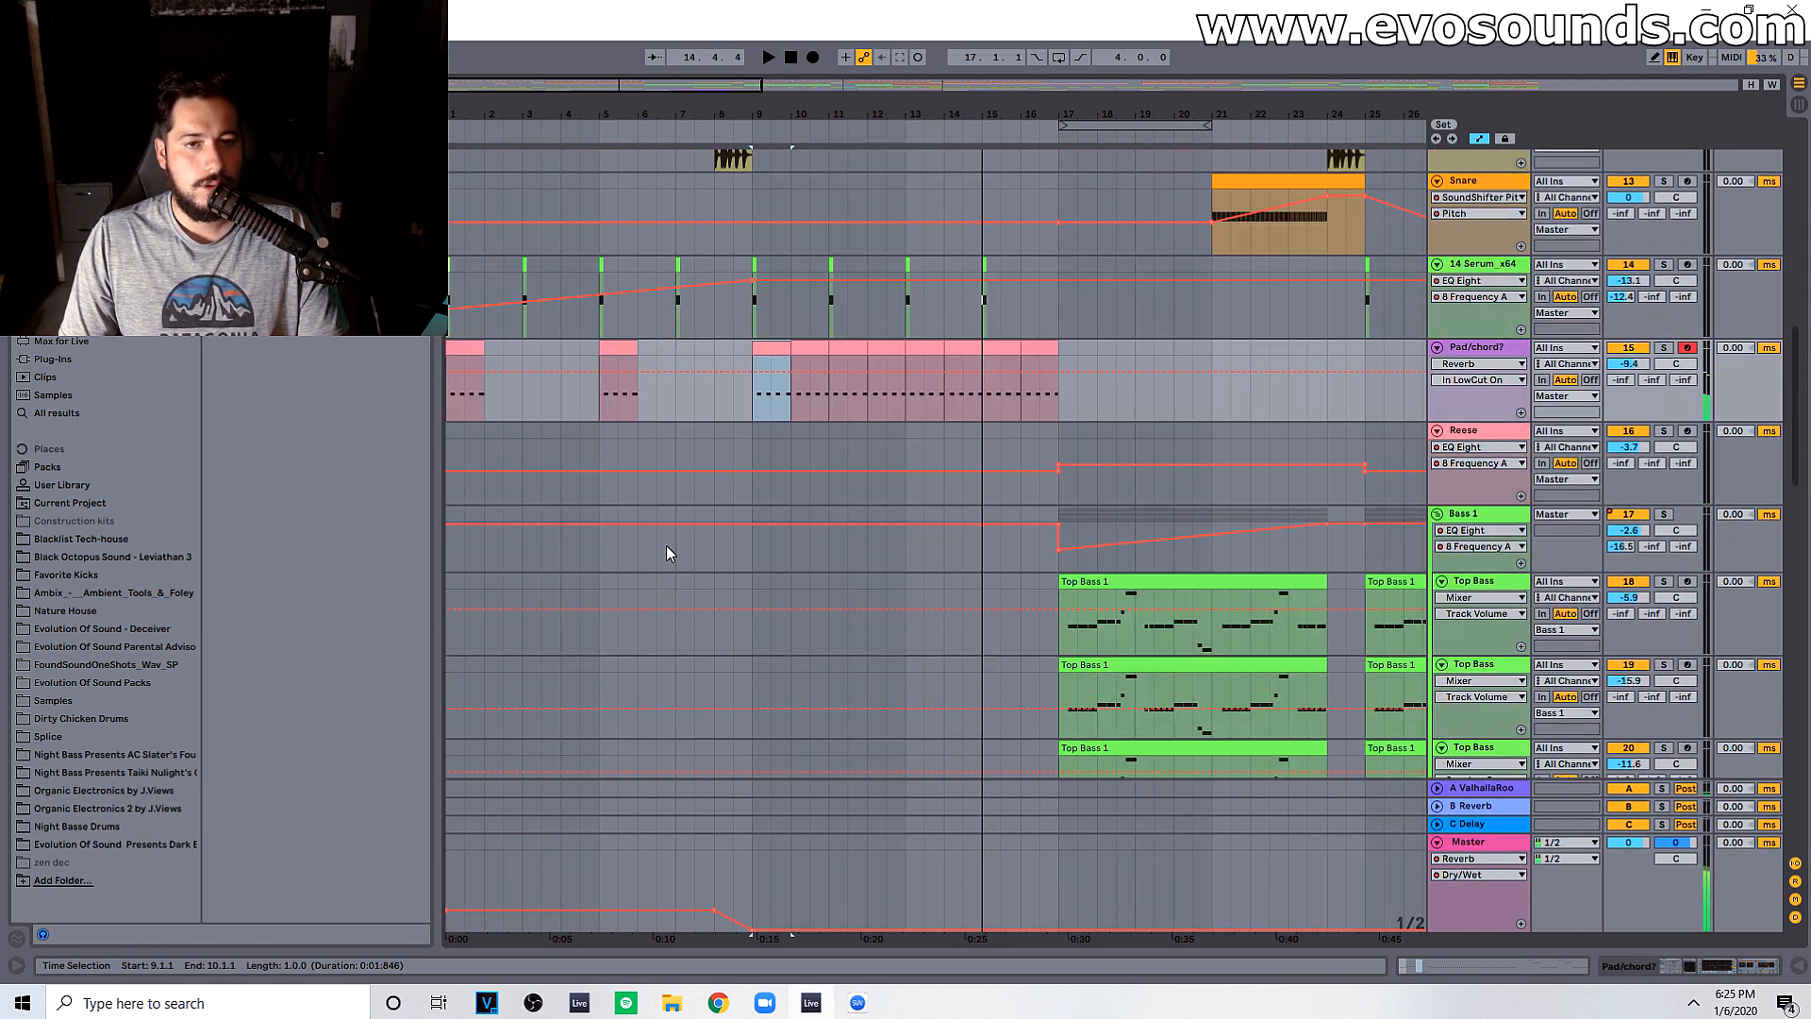
pyautogui.click(1365, 539)
pyautogui.press('space')
pyautogui.scroll(2, 896, 495)
pyautogui.scroll(8, 906, 500)
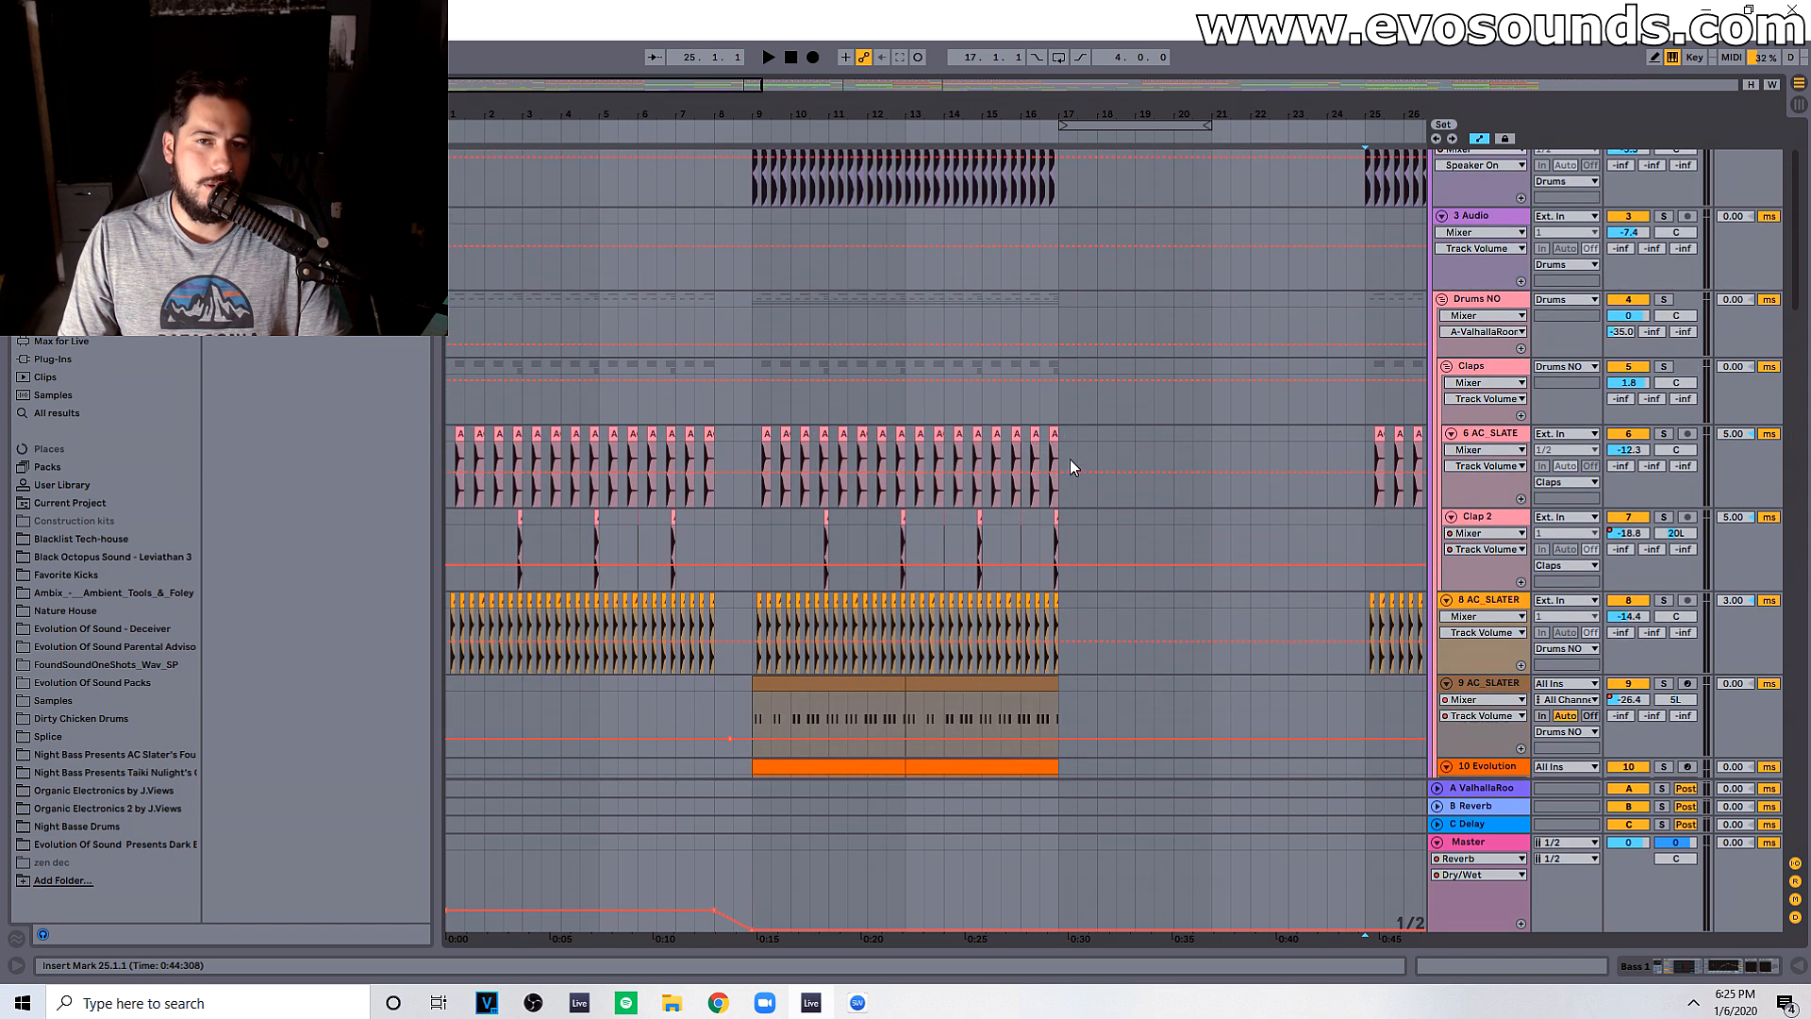
# Step: Play the transition into bar 17 from bar 16.3 and examine which tracks carry bars 17 to 25
pyautogui.click(1058, 395)
pyautogui.click(1037, 294)
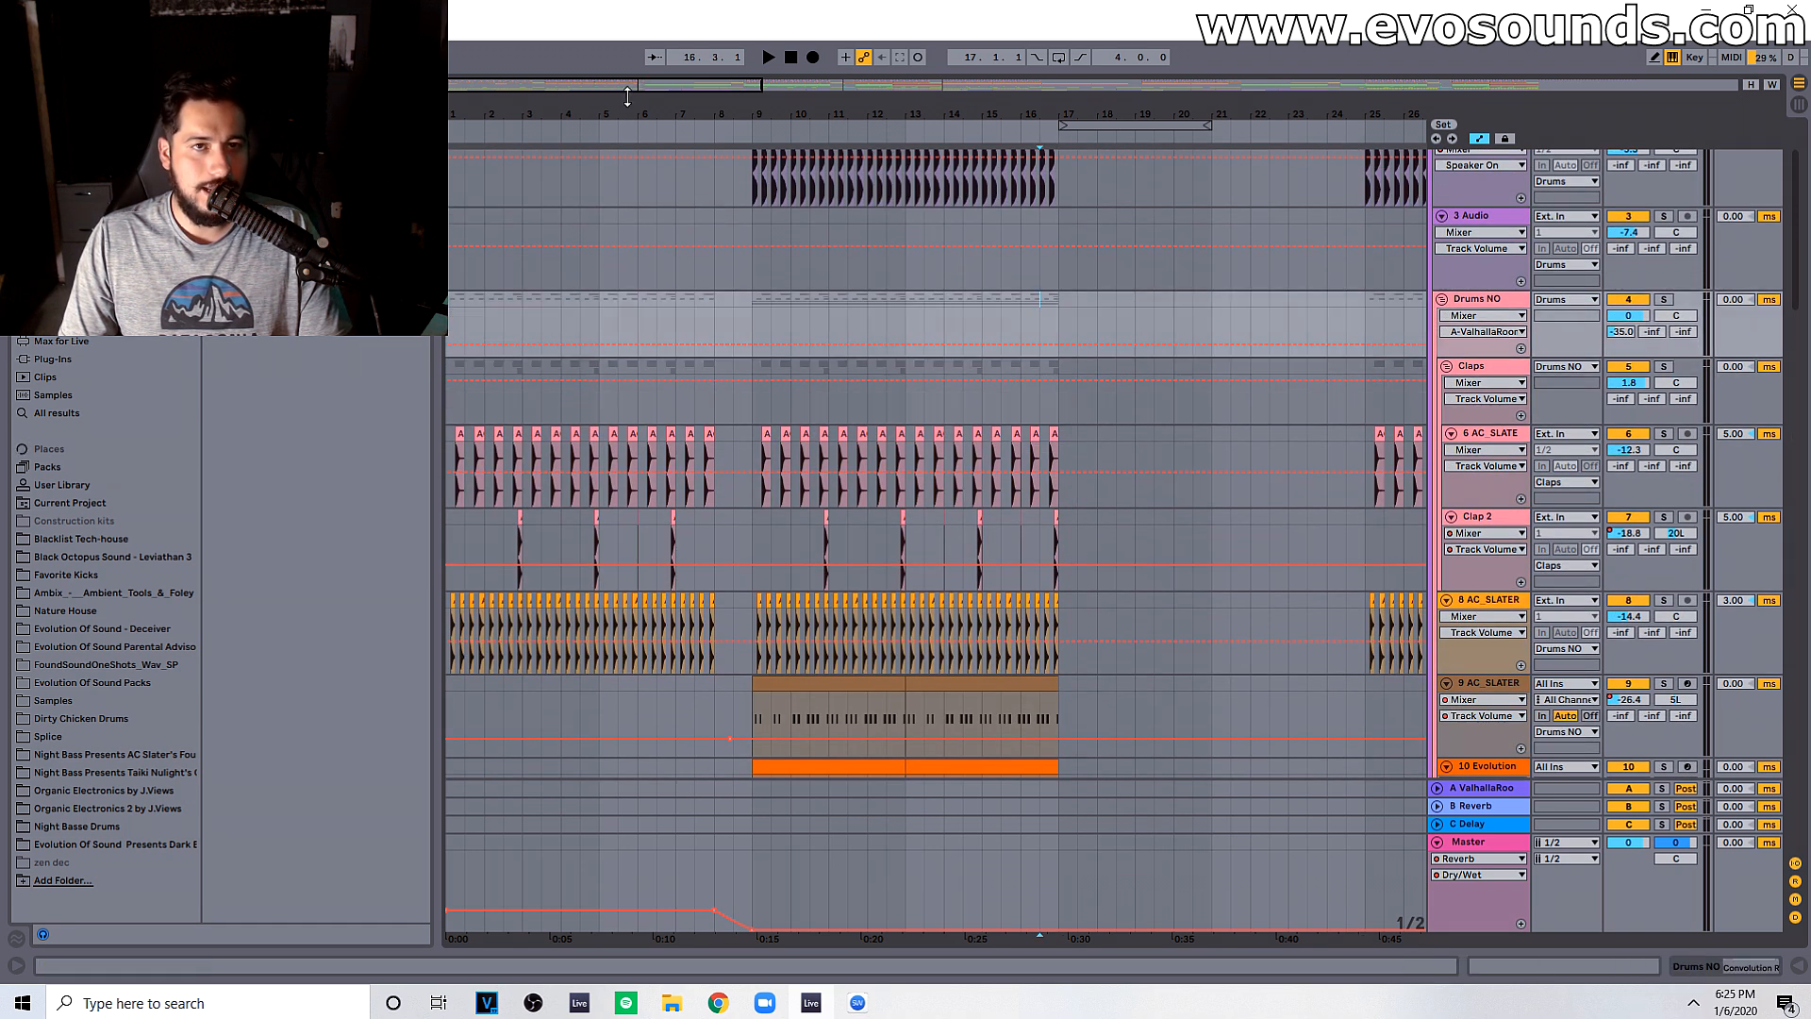
pyautogui.moveTo(587, 83); pyautogui.dragTo(658, 78)
pyautogui.scroll(3, 819, 406)
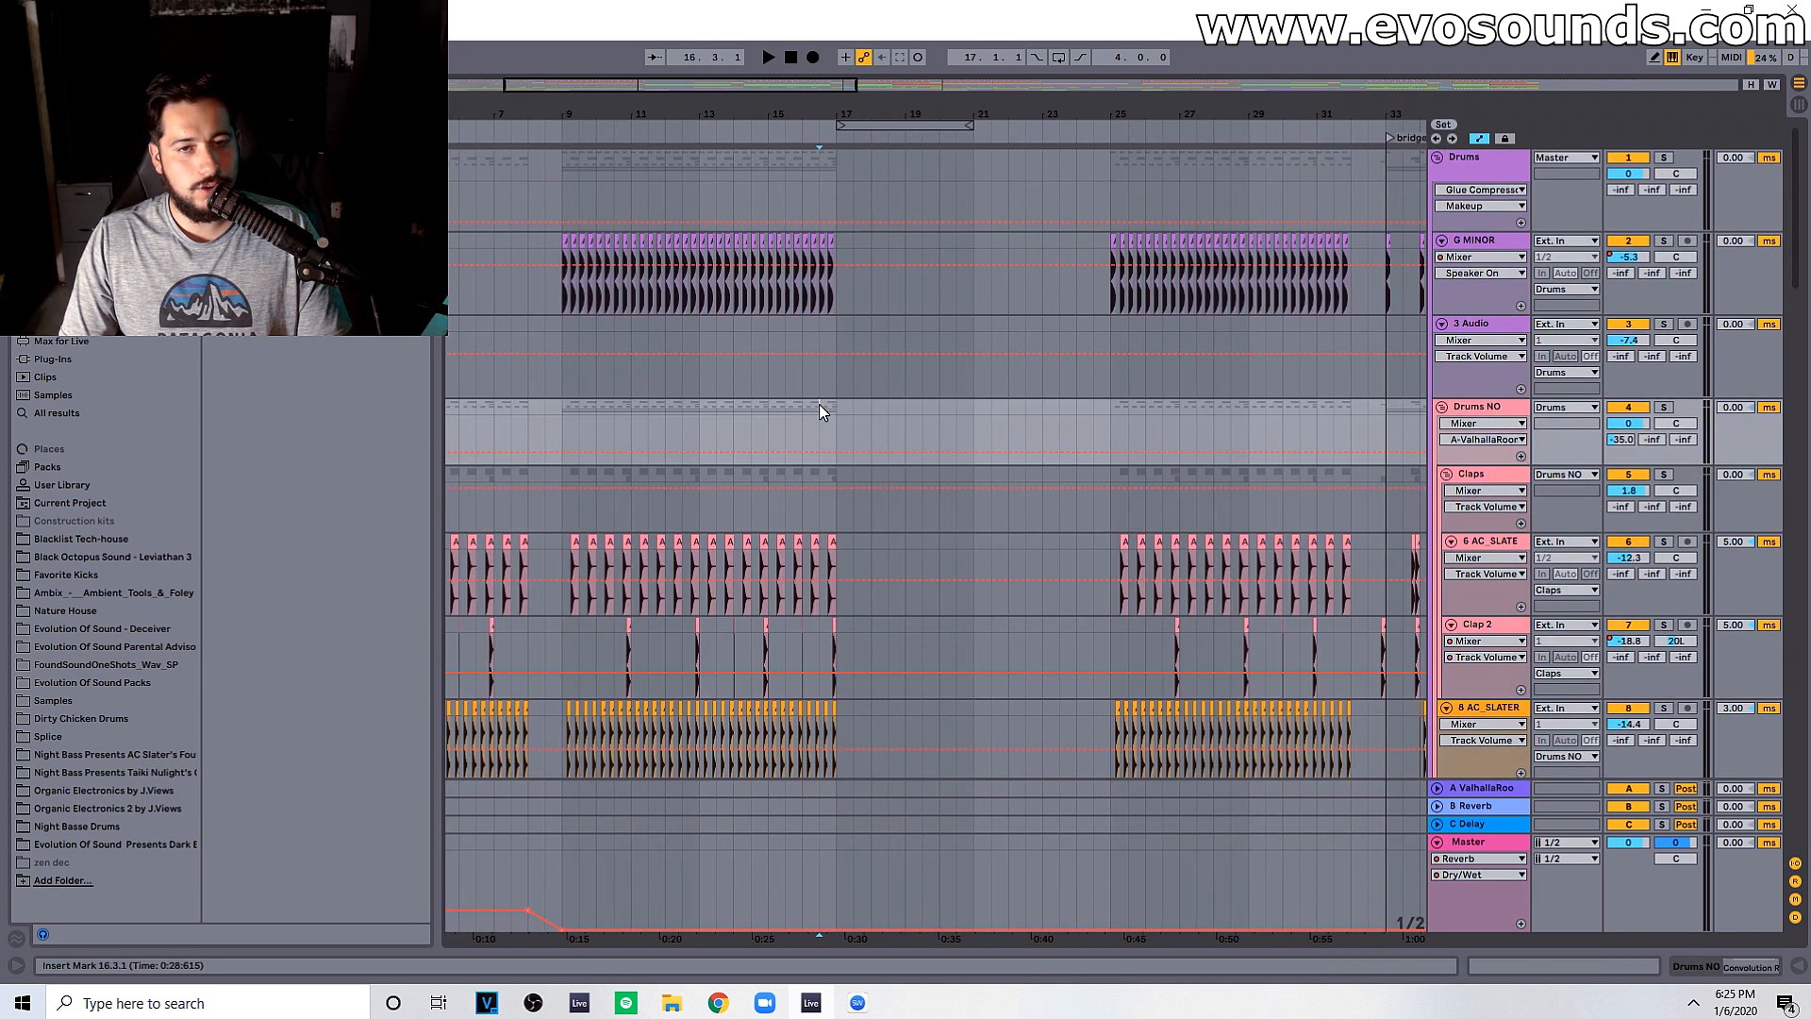
pyautogui.scroll(-5, 842, 441)
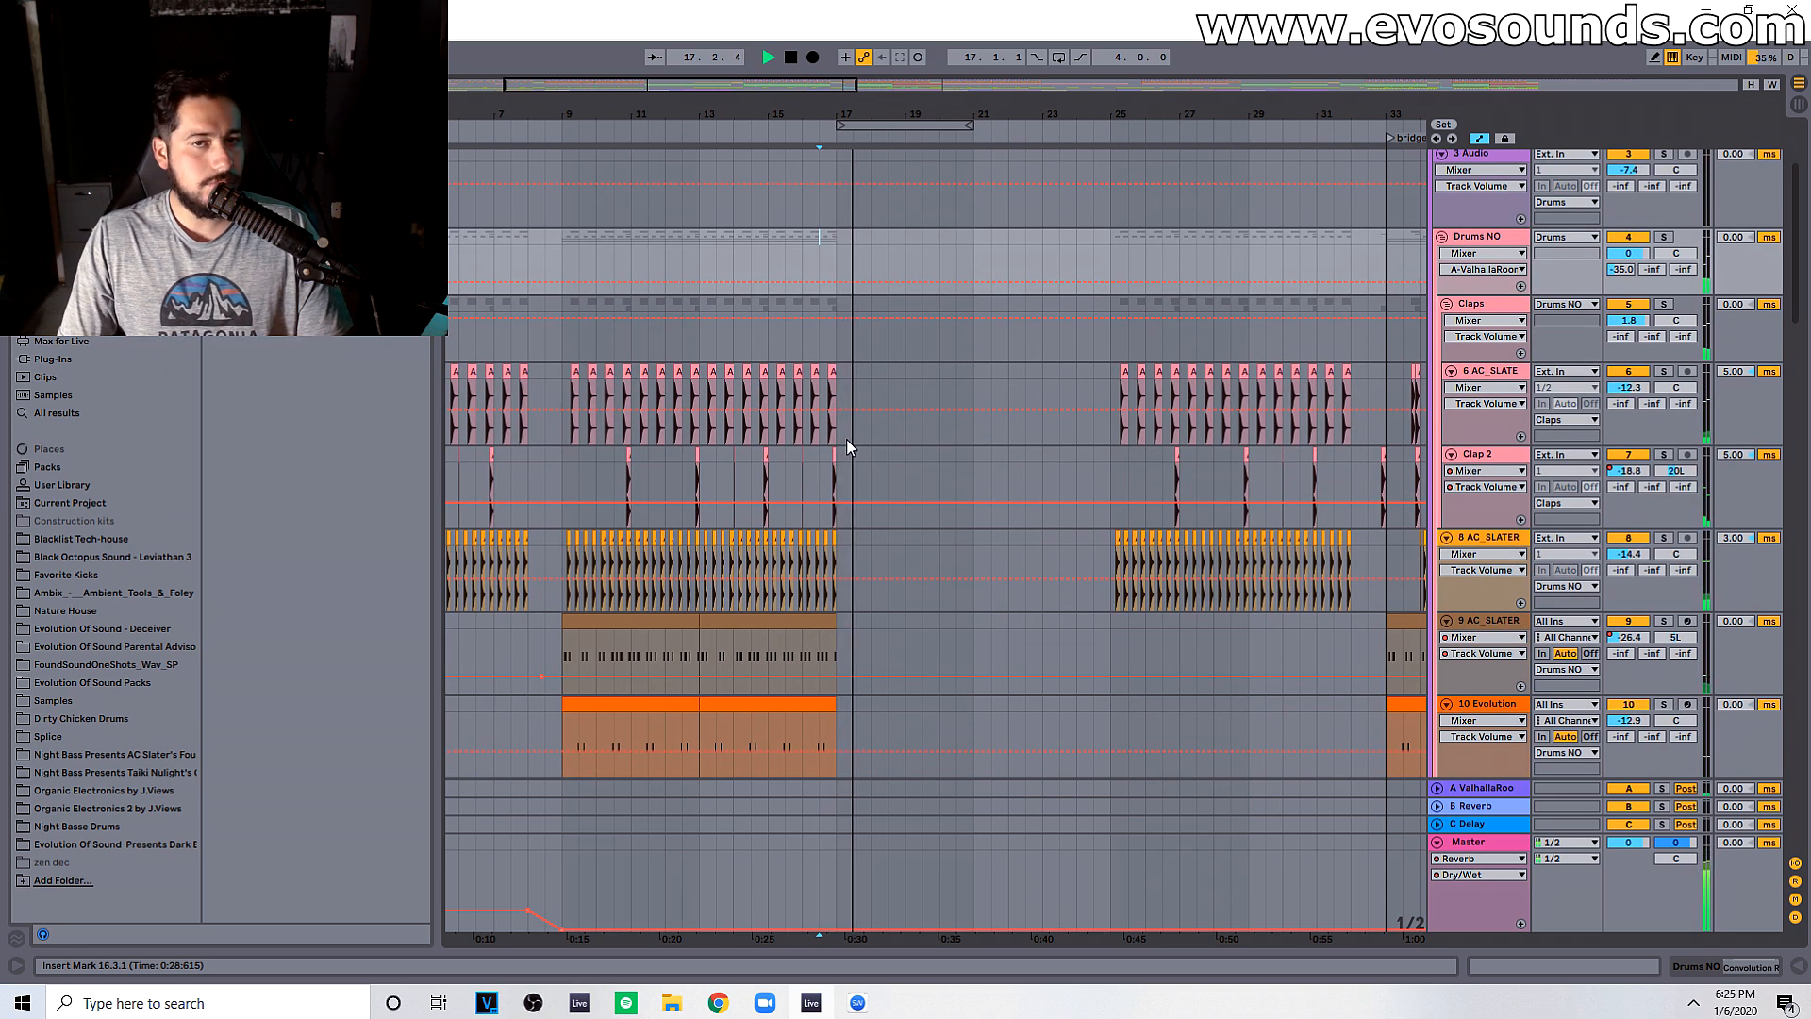
pyautogui.scroll(-3, 924, 491)
pyautogui.scroll(-6, 935, 498)
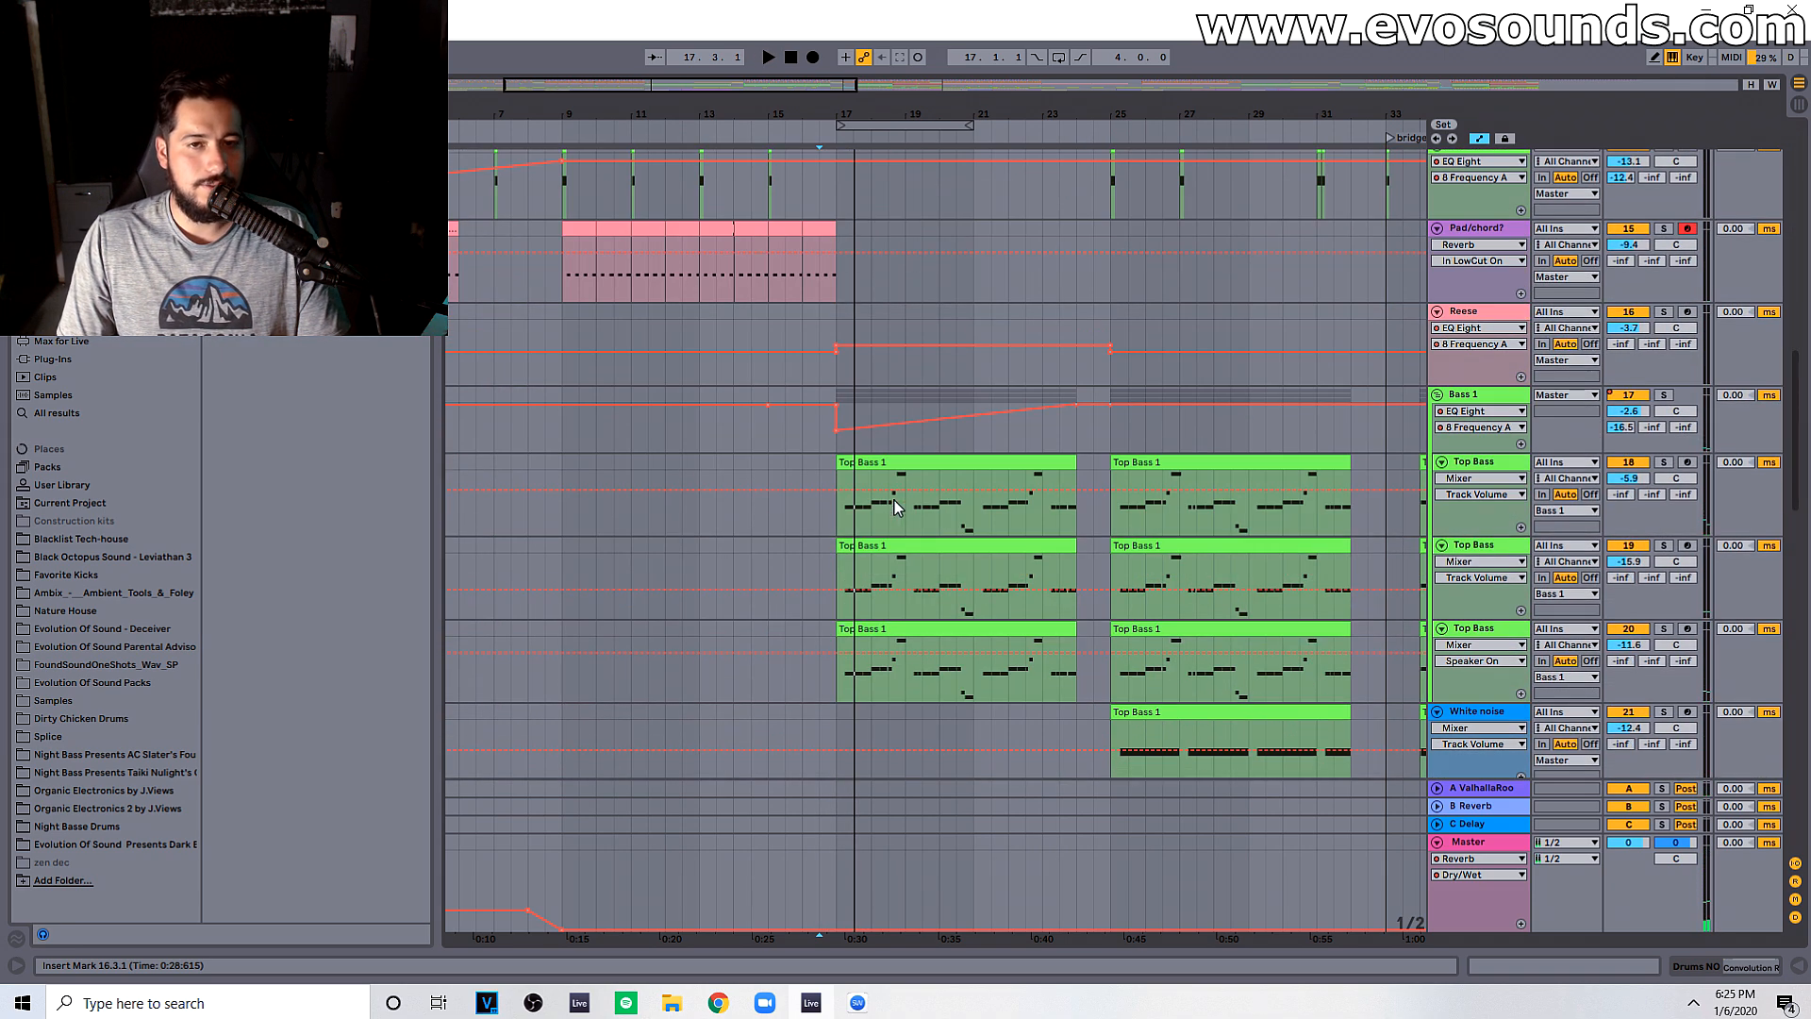
pyautogui.moveTo(721, 97); pyautogui.dragTo(729, 89)
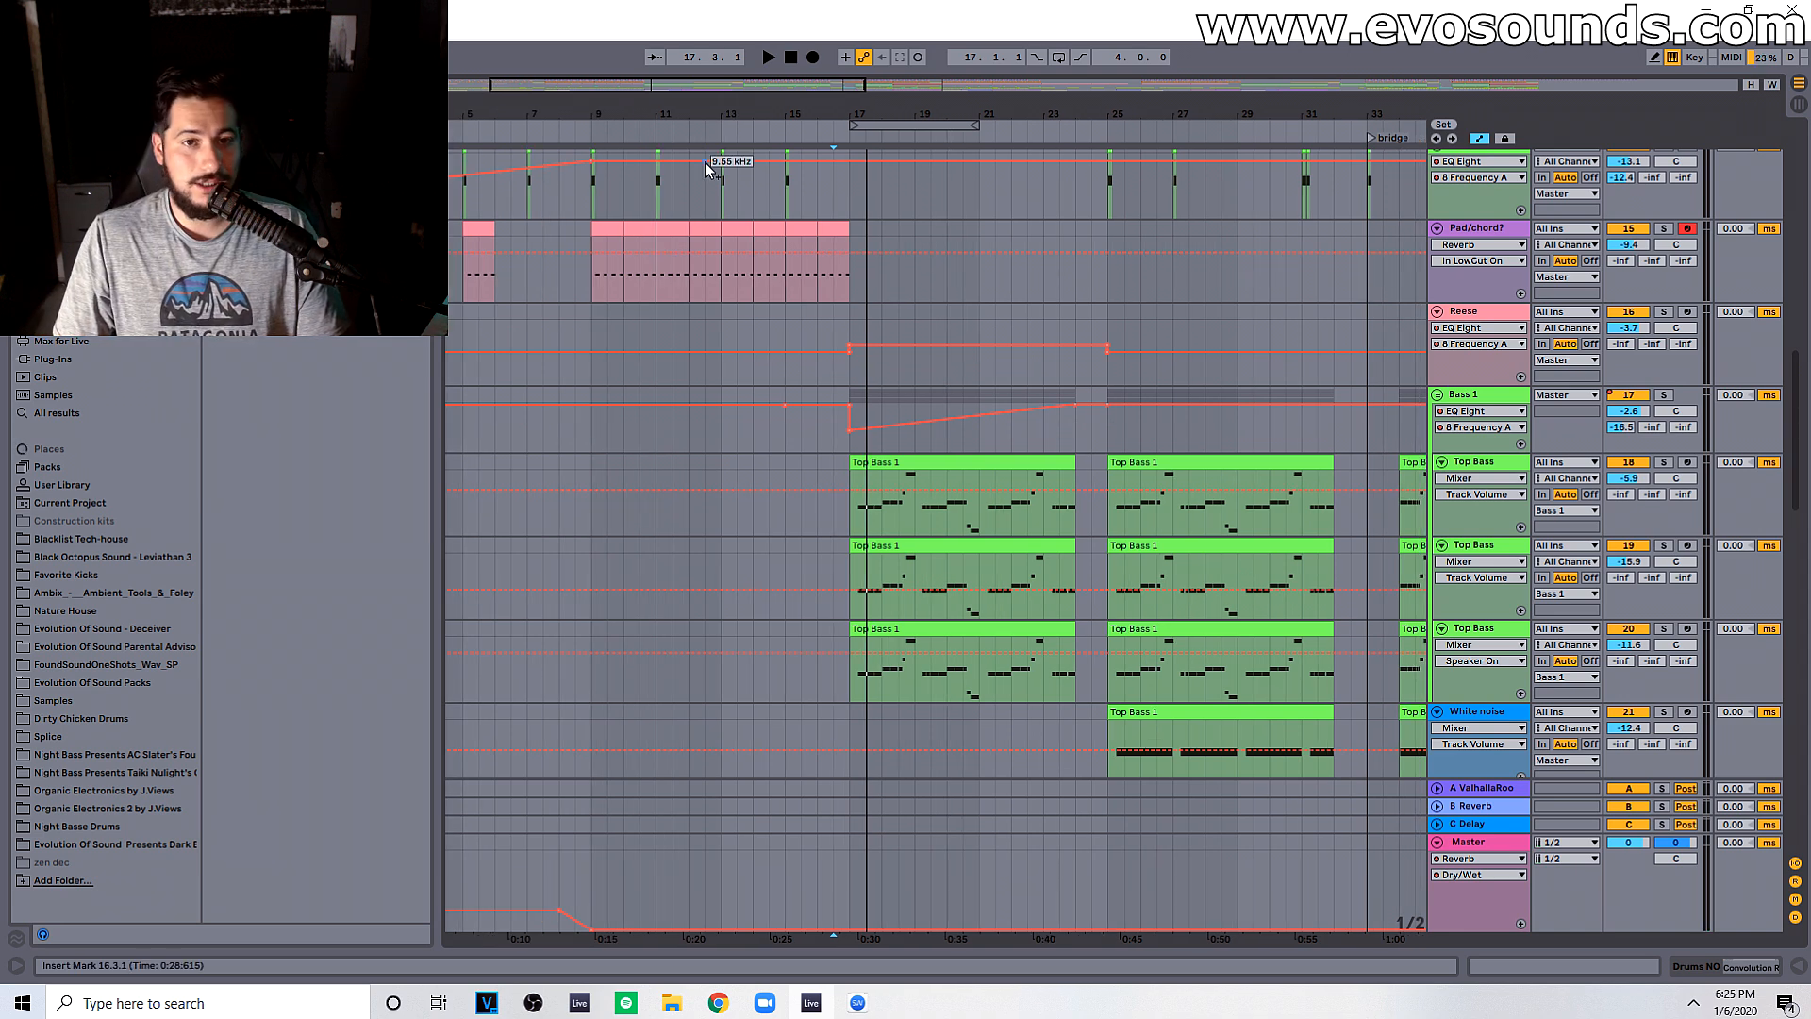
# Step: Delete the Top Bass 1 clips on all three Top Bass tracks from bar 17 to bar 25
pyautogui.click(850, 463)
pyautogui.moveTo(846, 464); pyautogui.dragTo(1104, 673)
pyautogui.press('Delete')
pyautogui.scroll(1, 1104, 674)
pyautogui.scroll(5, 1104, 673)
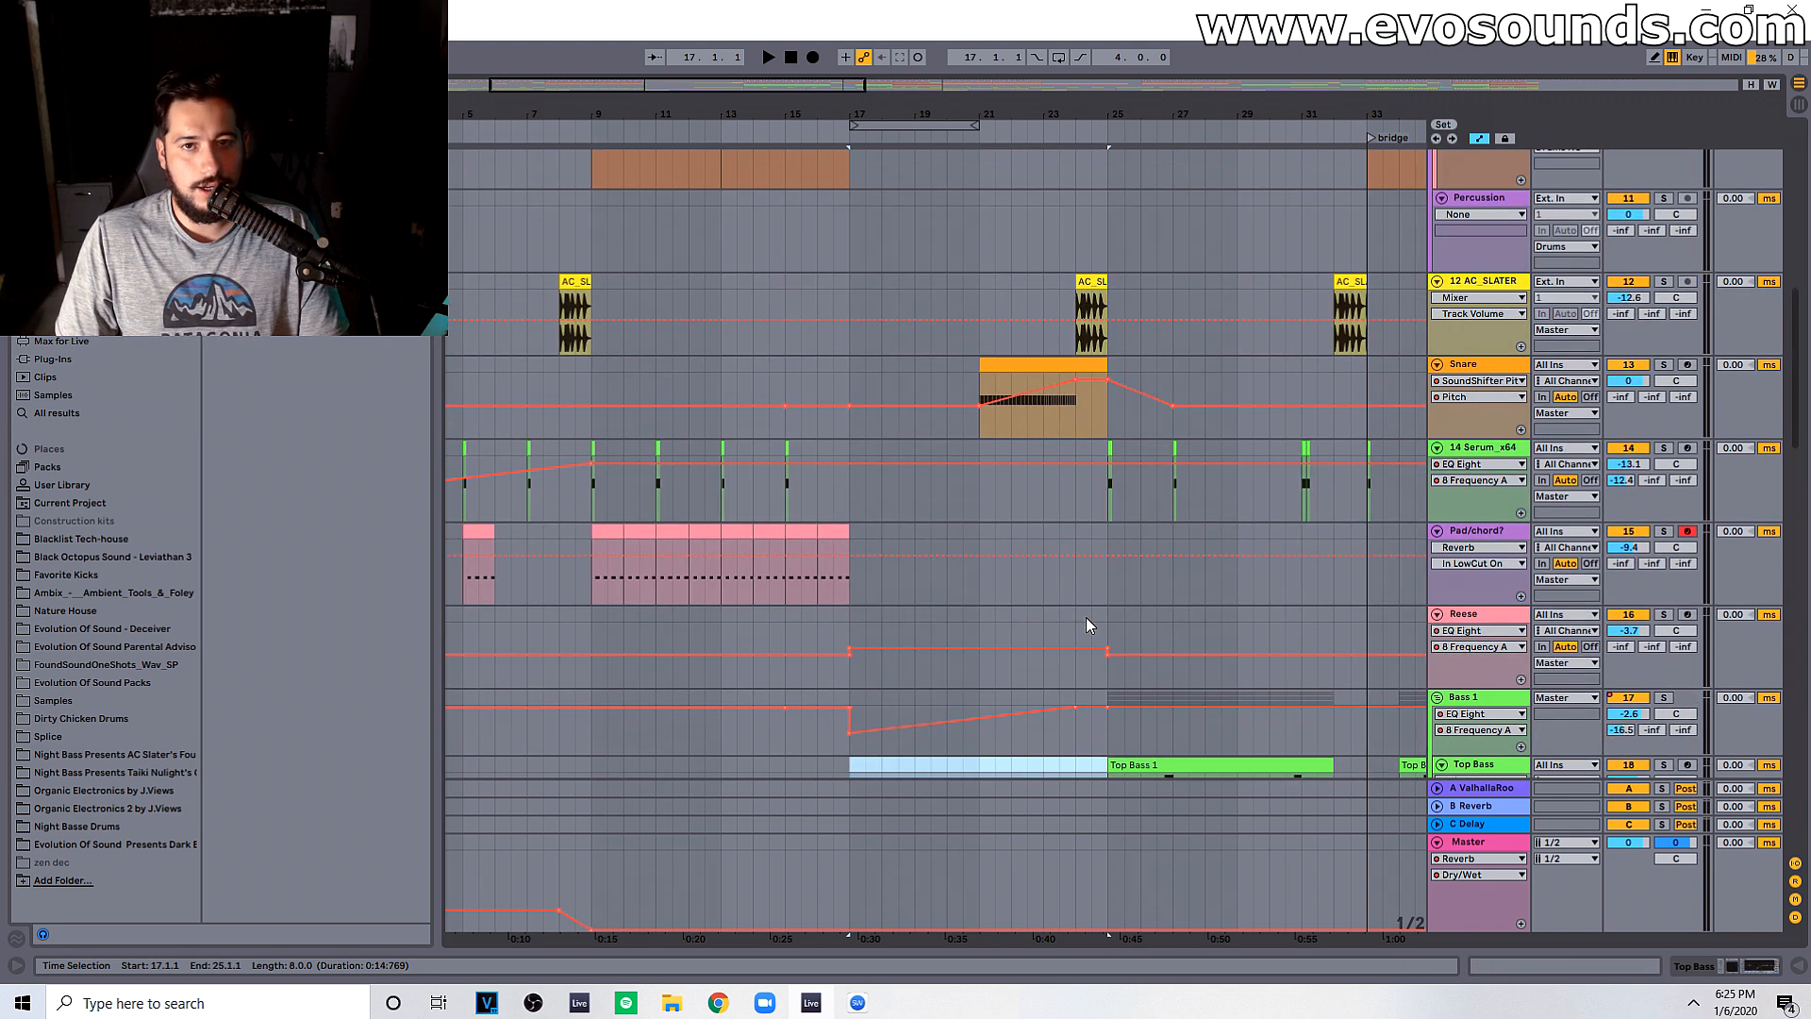
# Step: Play the transition from bar 16 to hear bar 17 without the Top Bass clips
pyautogui.click(816, 439)
pyautogui.press('space')
pyautogui.scroll(5, 853, 460)
pyautogui.scroll(-12, 862, 478)
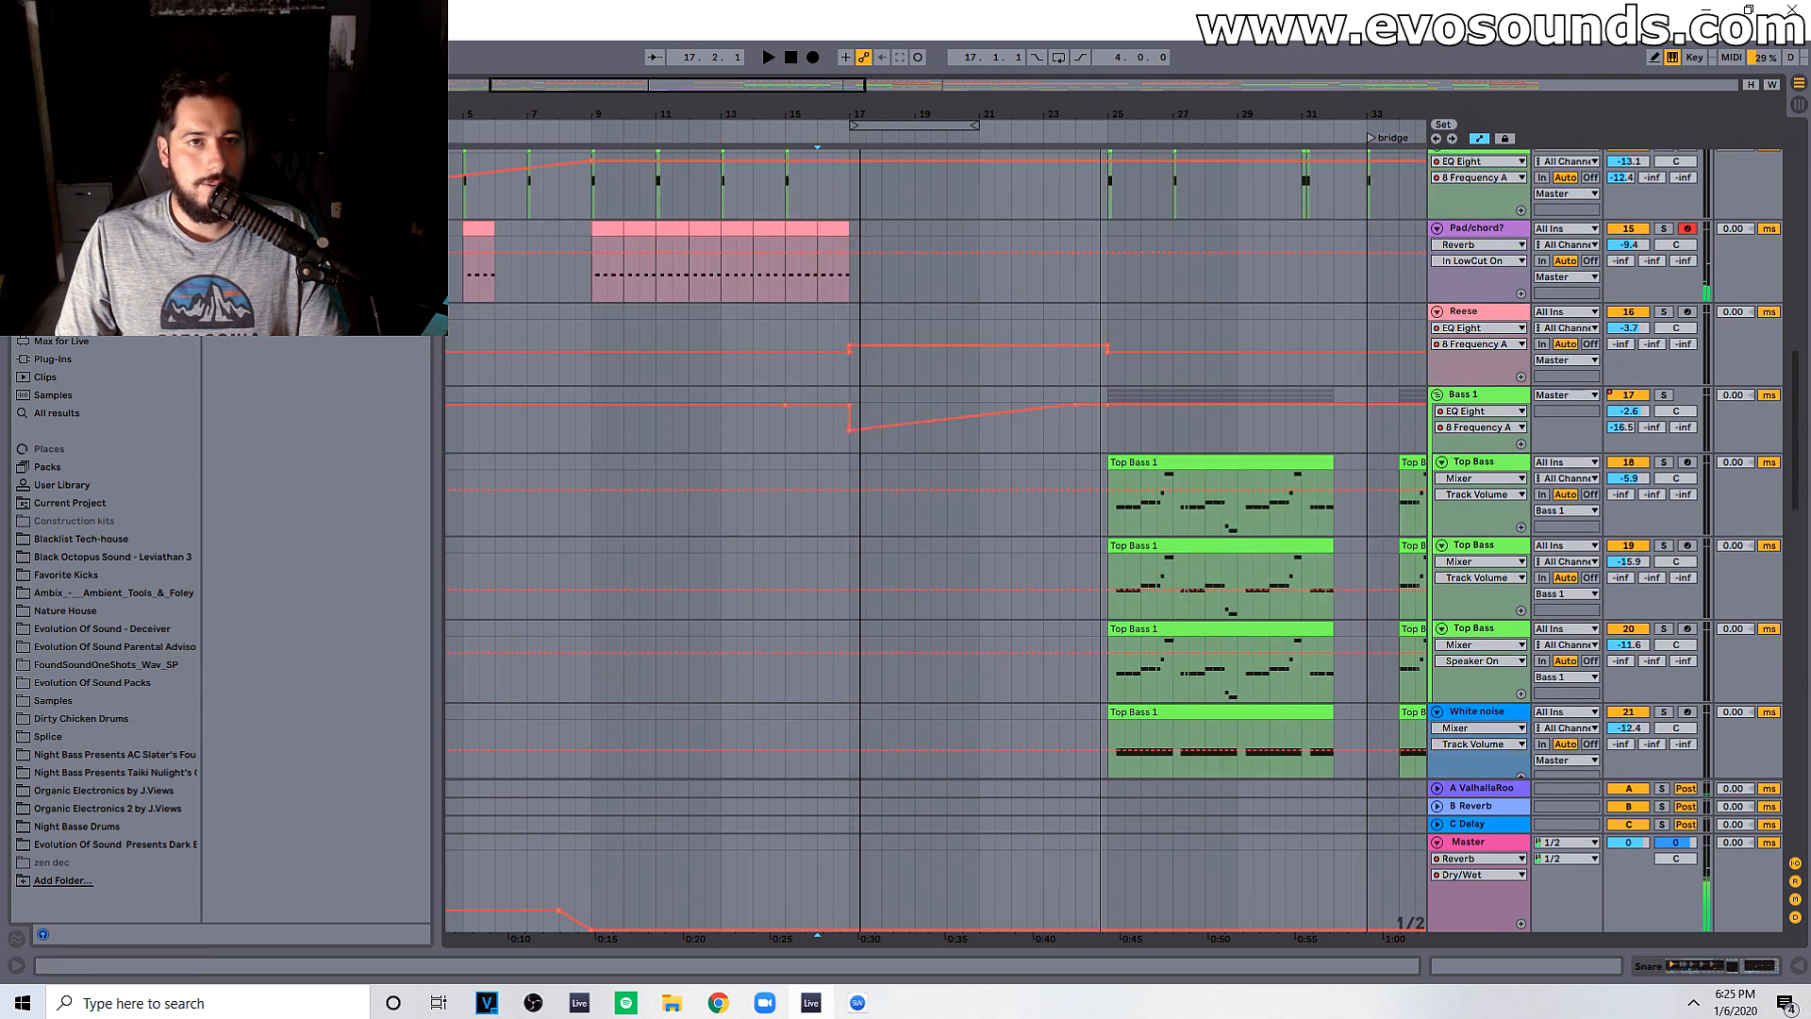
# Step: Copy the Reese clip from the breakdown at bar 41 to bar 17 on the Reese track
pyautogui.scroll(-9, 1021, 501)
pyautogui.scroll(9, 1132, 547)
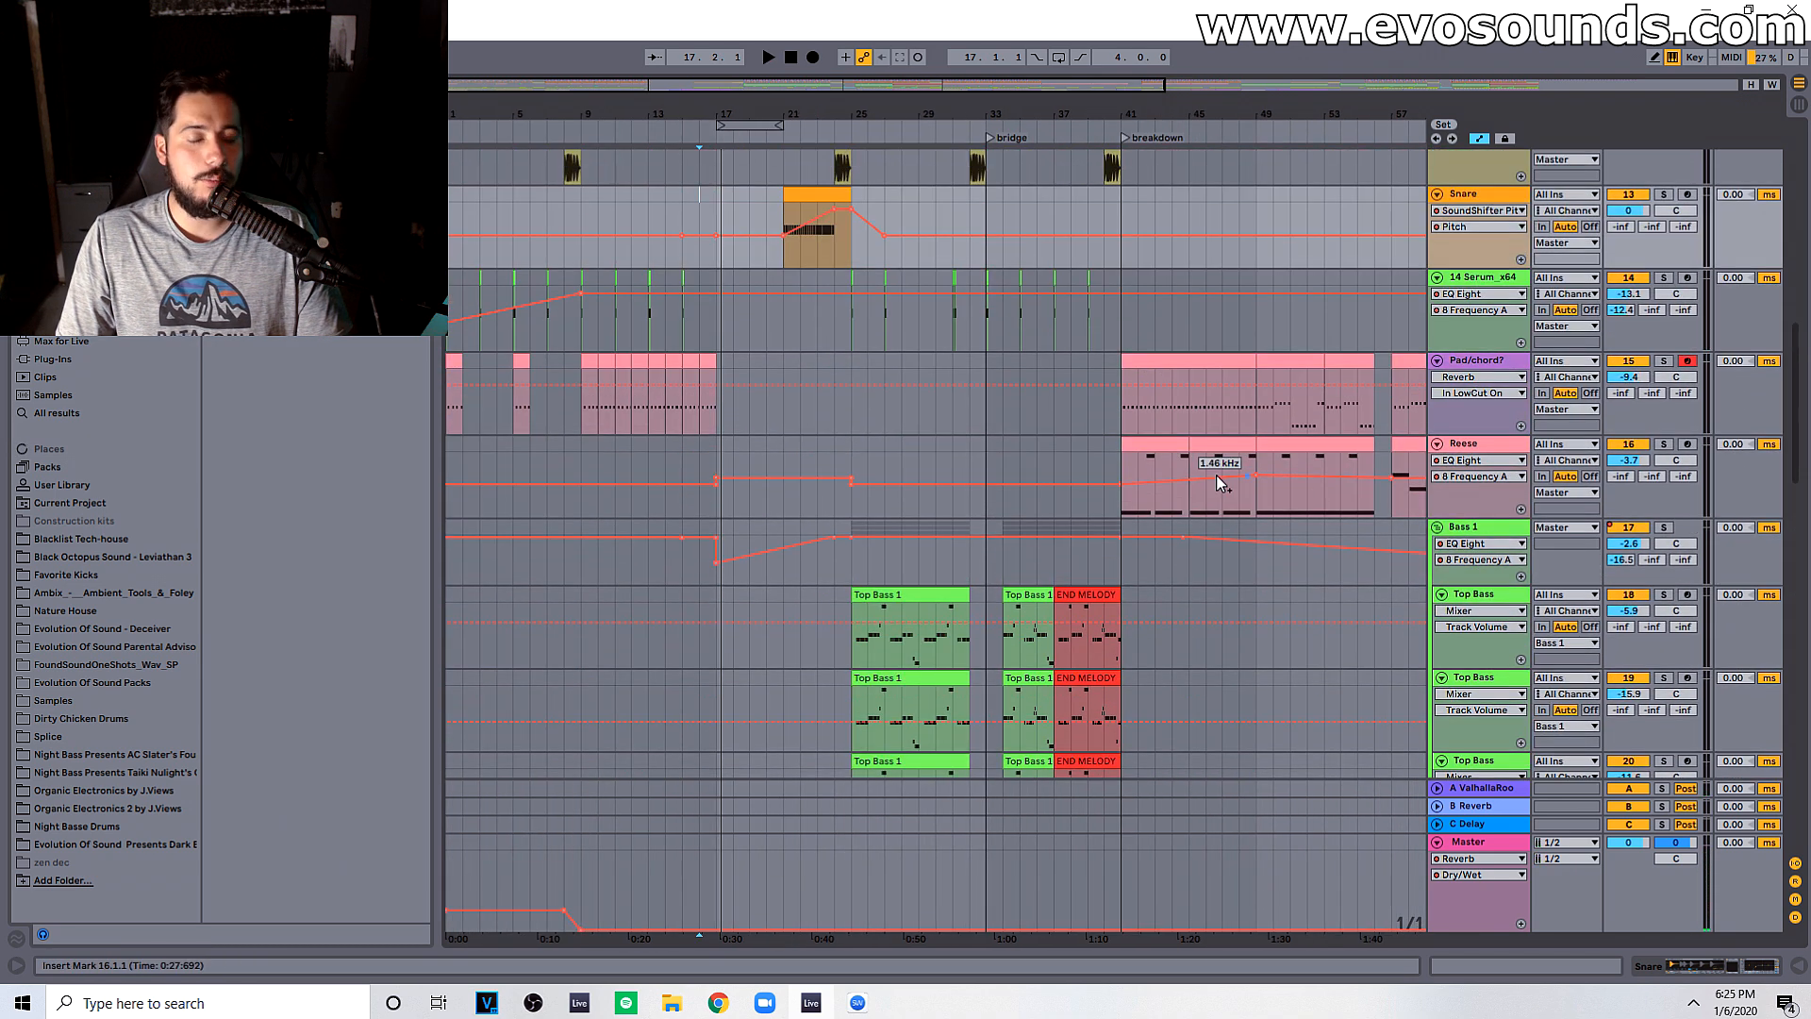
pyautogui.click(1155, 442)
pyautogui.click(721, 445)
pyautogui.hotkey('ctrl', 'v')
# Step: Play into bar 17 with the Reese and extend the Pad/chord? clips to bar 21
pyautogui.press('space')
pyautogui.click(696, 416)
pyautogui.press('space')
pyautogui.press('space')
pyautogui.moveTo(705, 357); pyautogui.dragTo(762, 337)
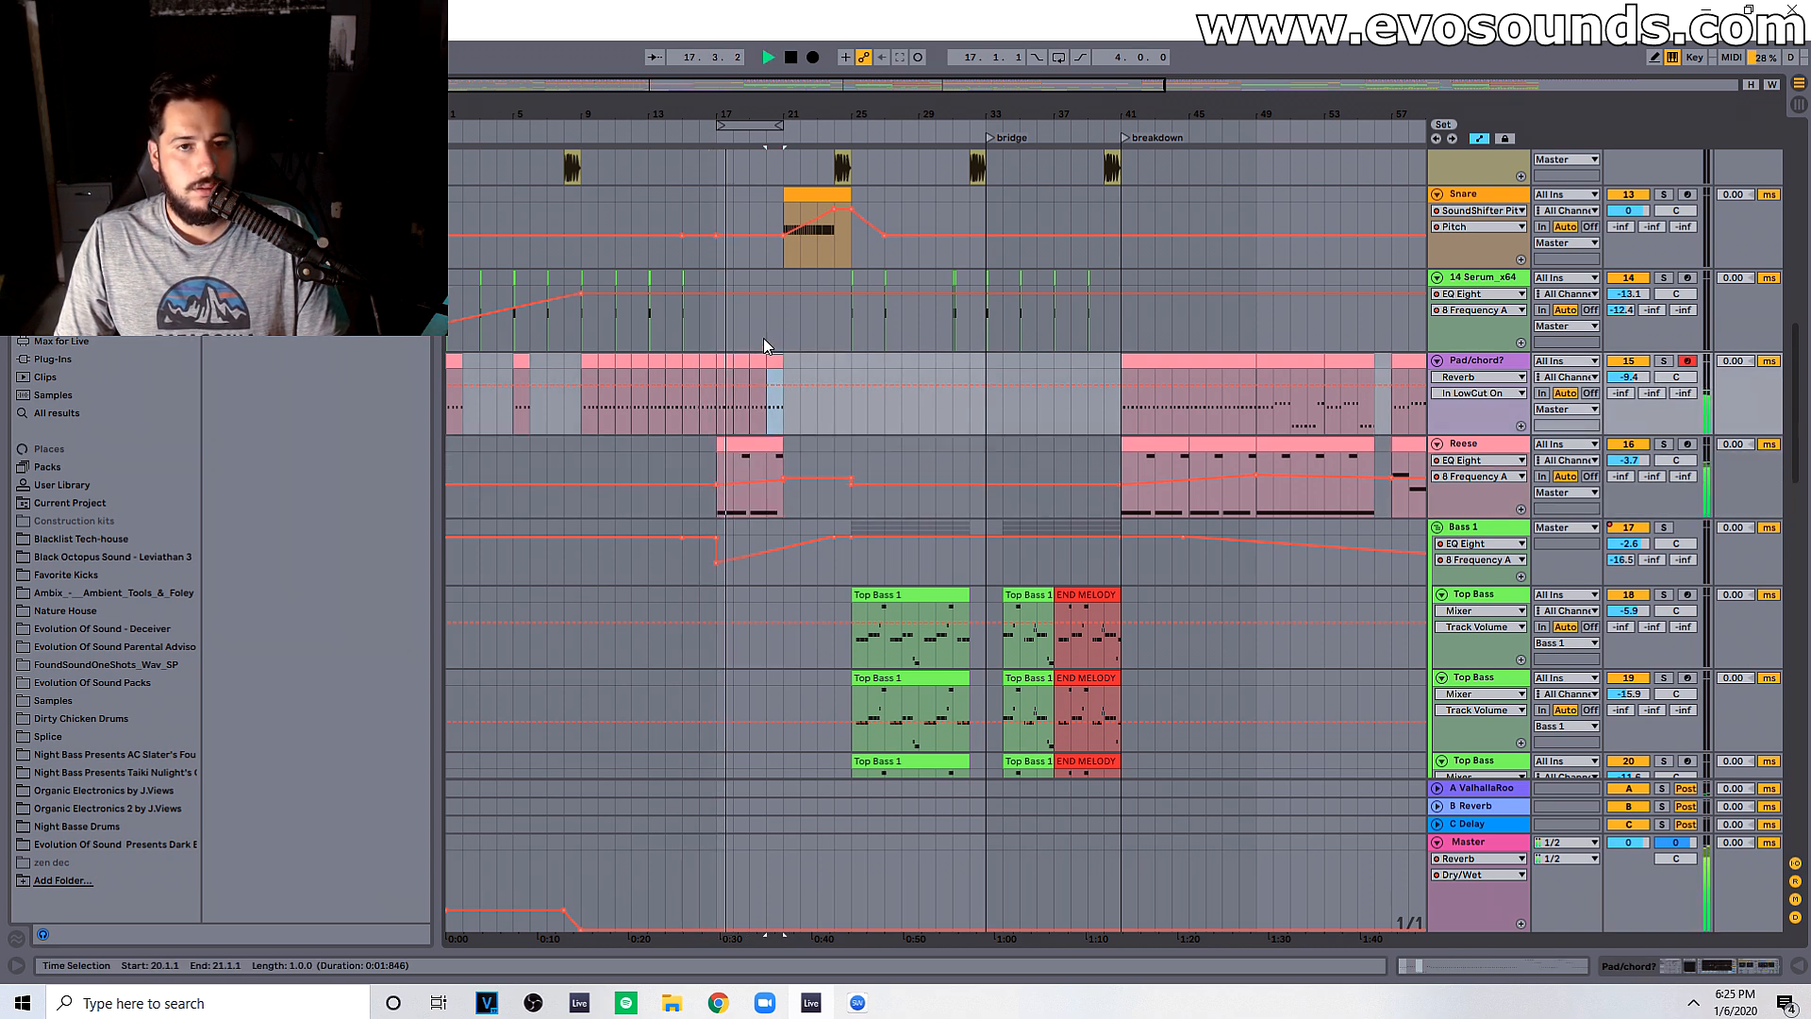
# Step: Duplicate the bar 17 Reese clip so a second copy covers bars 21 to 25
pyautogui.moveTo(728, 115); pyautogui.dragTo(732, 189)
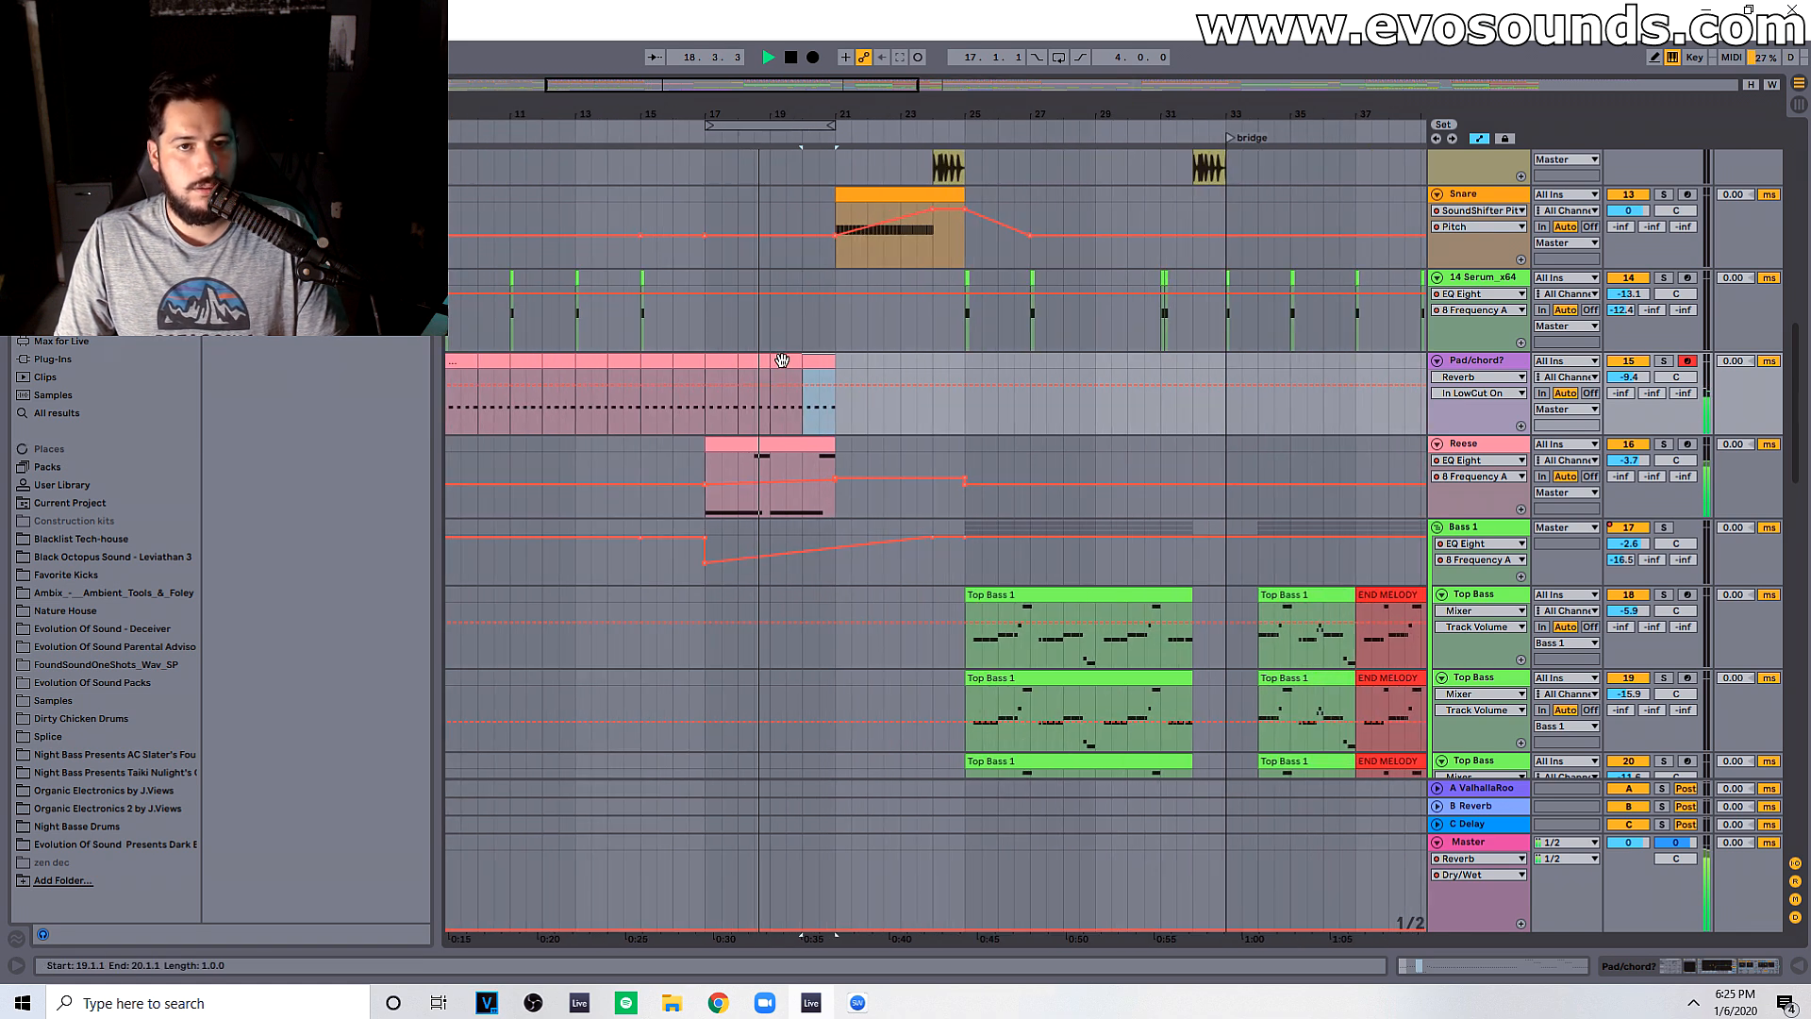
pyautogui.click(782, 360)
pyautogui.click(799, 441)
pyautogui.hotkey('ctrl', 'd')
pyautogui.click(899, 437)
pyautogui.click(898, 441)
pyautogui.scroll(1, 893, 433)
# Step: Duplicate the one-bar Pad/chord? clip three more times to carry the pad up to bar 24
pyautogui.click(817, 383)
pyautogui.hotkey('ctrl', 'd')
pyautogui.hotkey('ctrl', 'd')
pyautogui.hotkey('ctrl', 'd')
# Step: Trim the second Reese clip to end at bar 24 and stop playback
pyautogui.moveTo(963, 465)
pyautogui.mouseDown()
pyautogui.moveTo(934, 466)
pyautogui.moveTo(957, 468)
pyautogui.mouseUp()
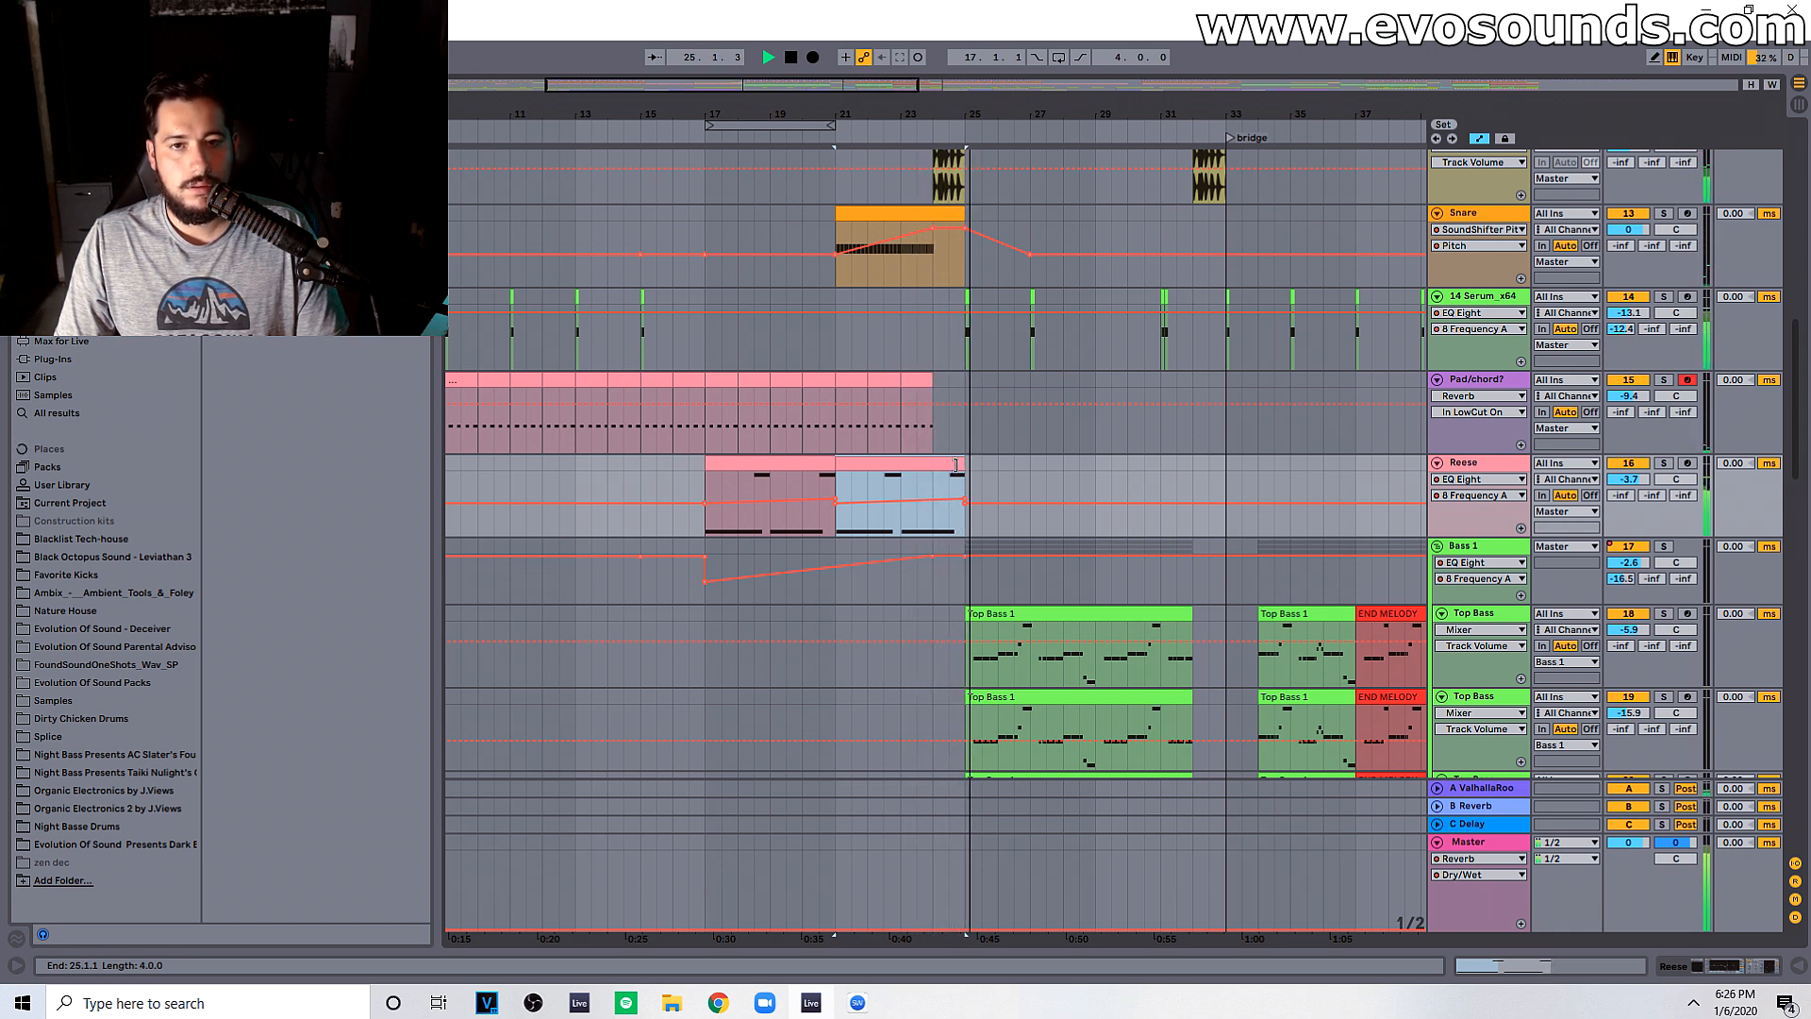
pyautogui.moveTo(955, 464); pyautogui.dragTo(938, 463)
pyautogui.press('space')
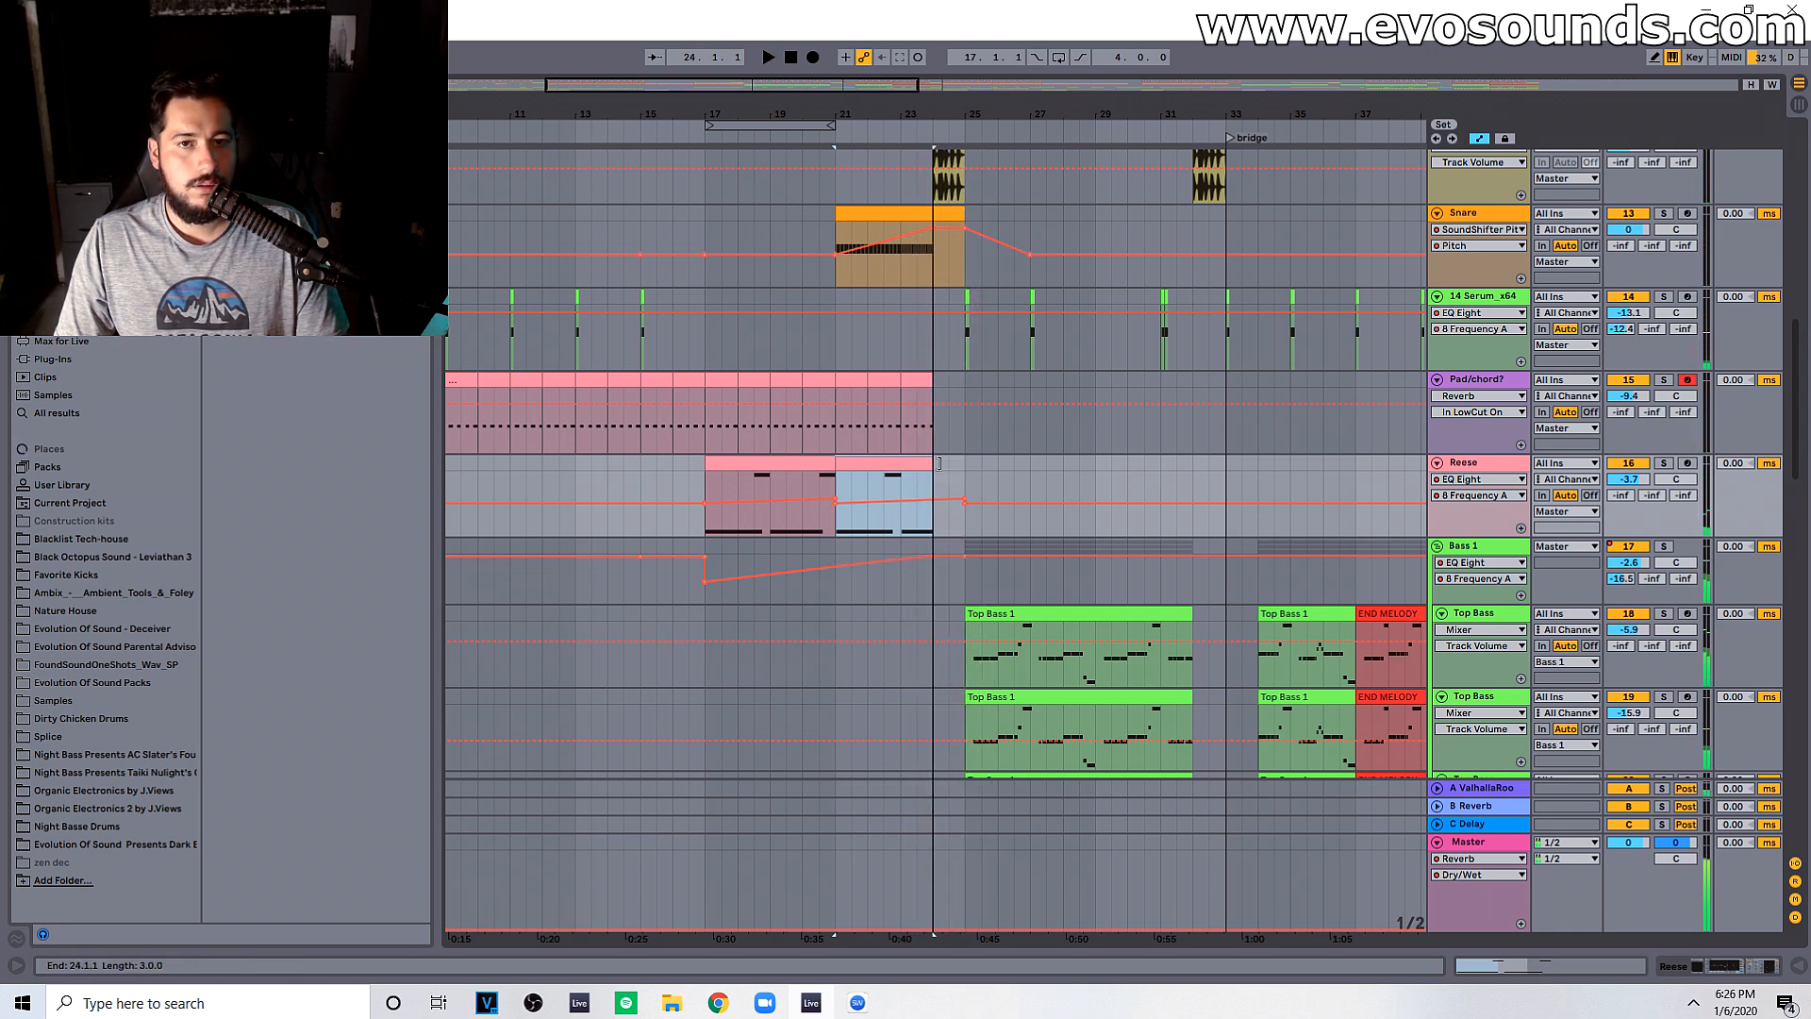
# Step: Extend and consolidate the second Reese clip to cover bars 21 to 25, and open its notes
pyautogui.click(831, 441)
pyautogui.press('space')
pyautogui.moveTo(930, 462); pyautogui.dragTo(838, 466)
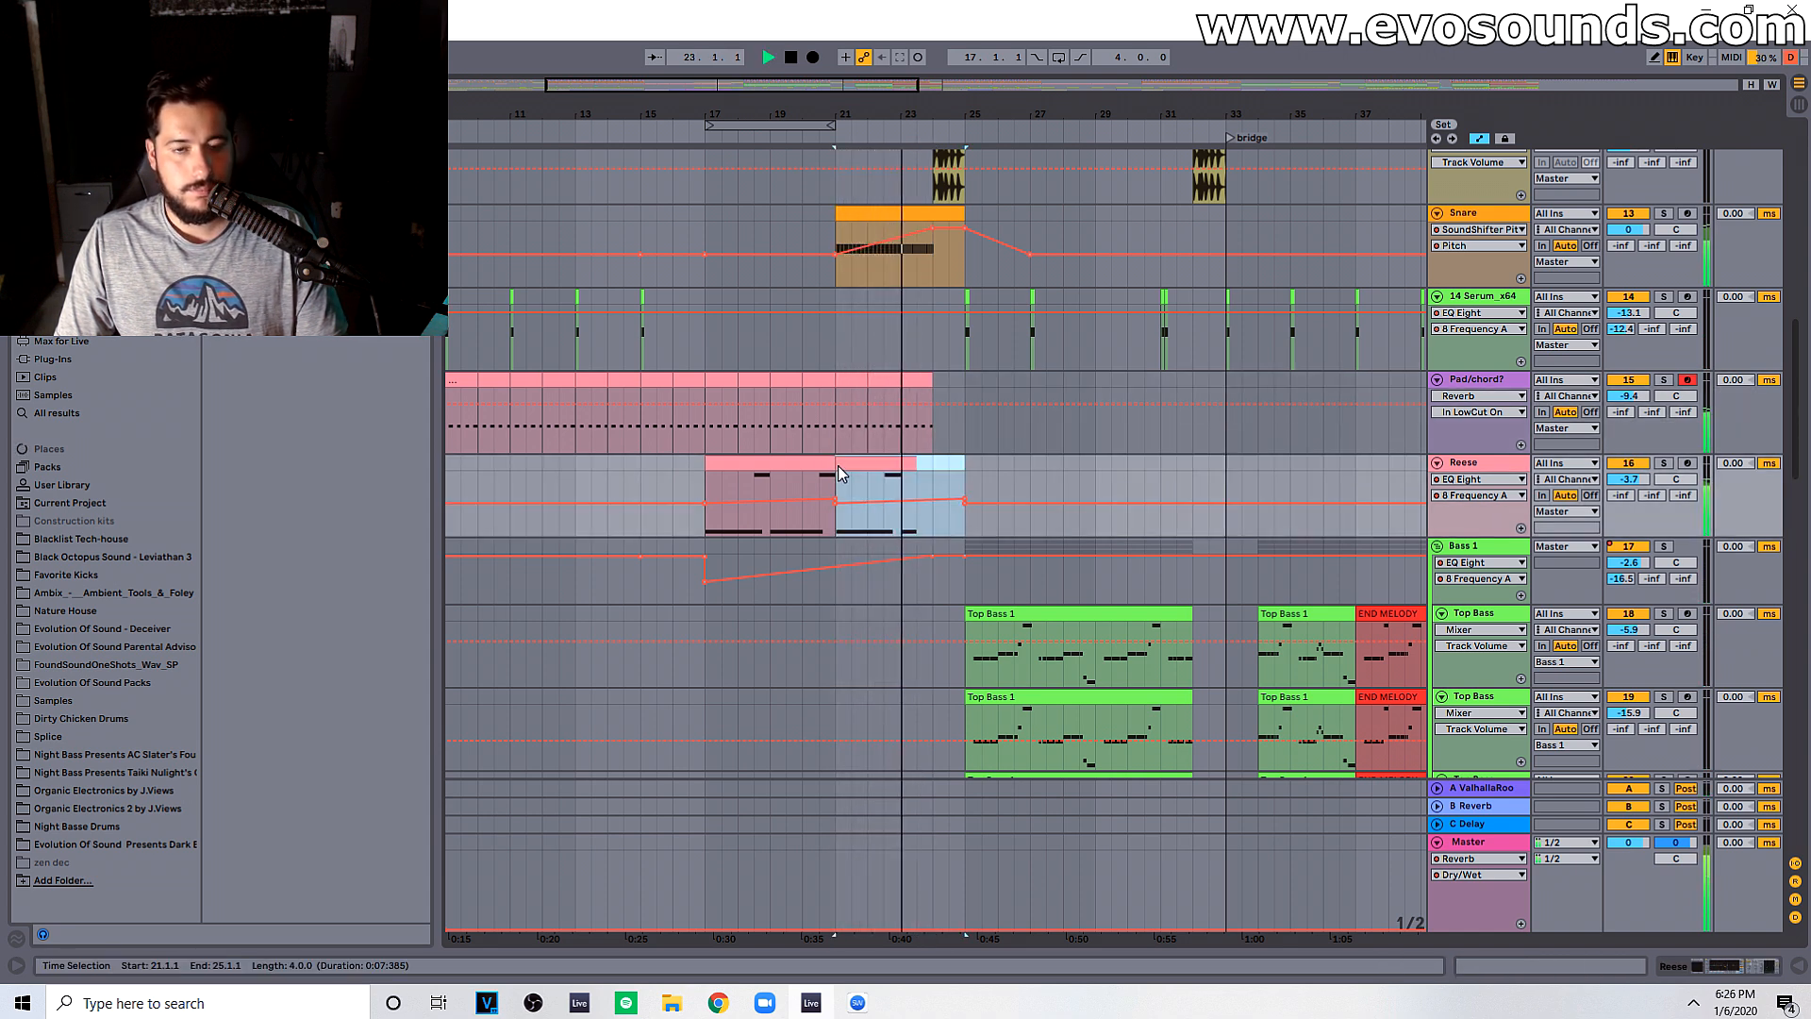
pyautogui.hotkey('ctrl', 'j')
pyautogui.press('space')
pyautogui.doubleClick(892, 462)
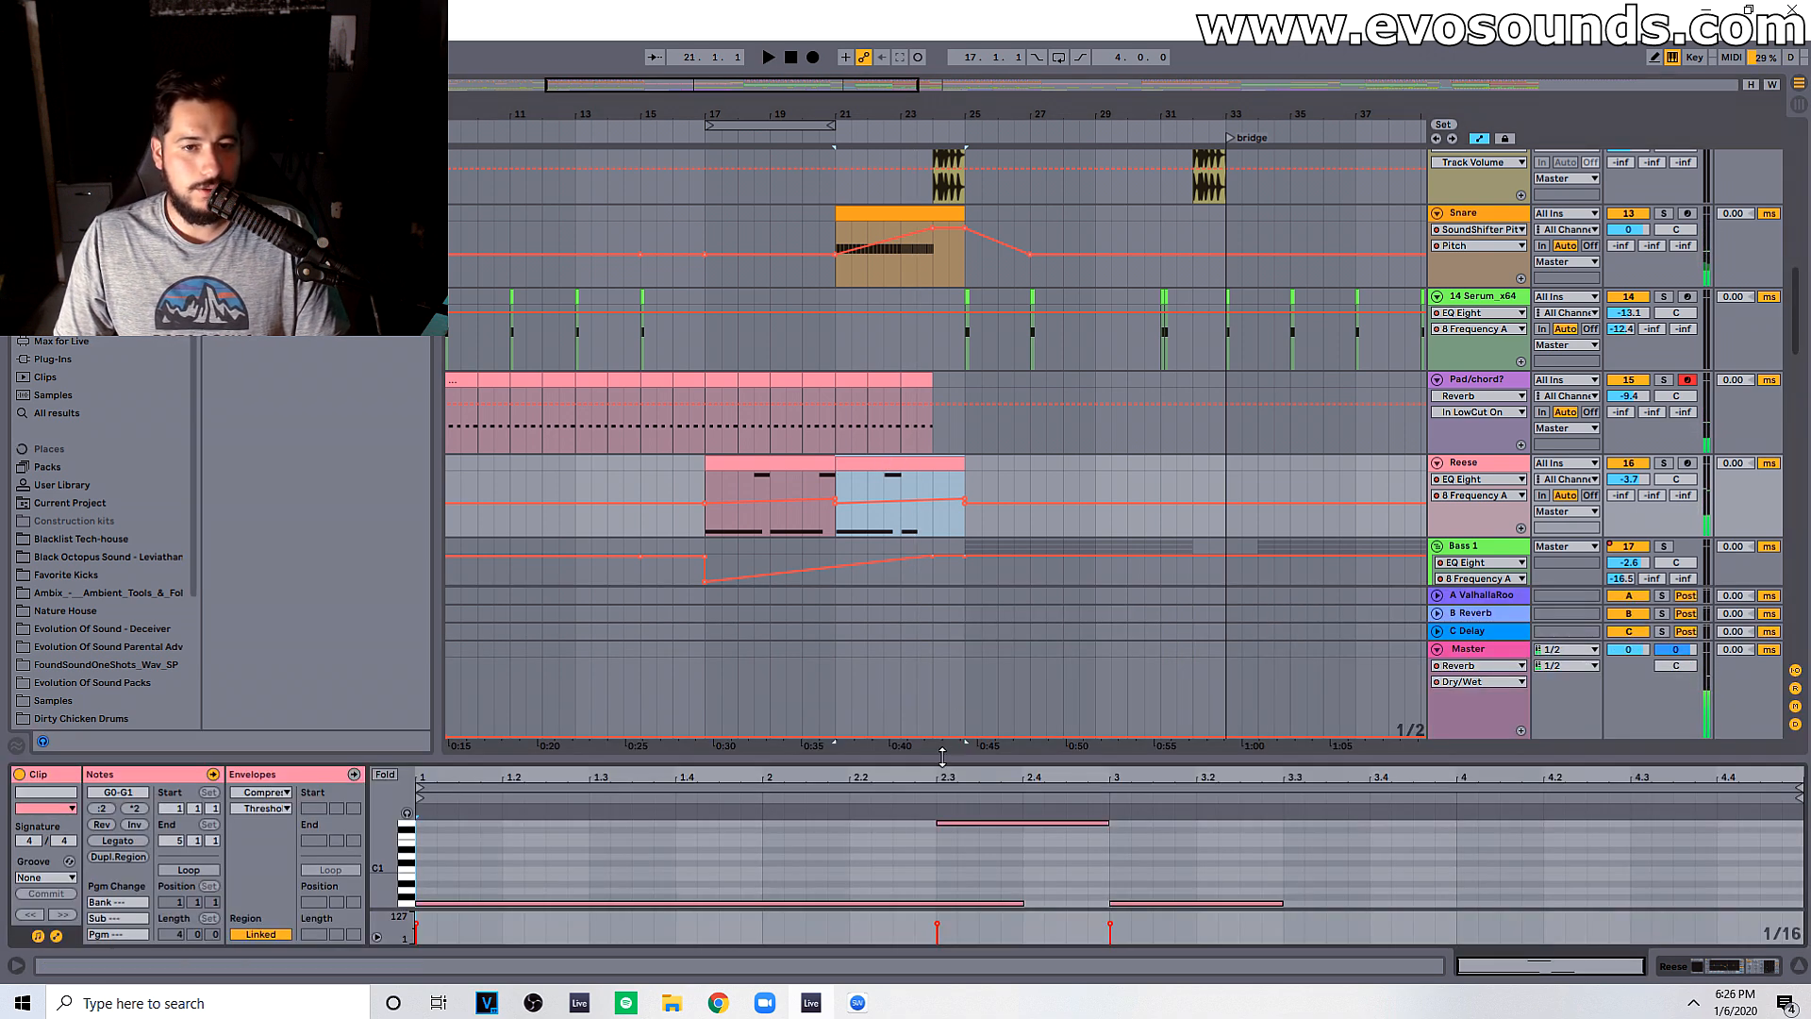
# Step: Delete the clip's last low note, lengthen the G1 note at 2.3 to the clip's end at 5.1.1, and play it
pyautogui.moveTo(942, 755); pyautogui.dragTo(943, 491)
pyautogui.moveTo(1164, 612); pyautogui.dragTo(1192, 757)
pyautogui.press('Delete')
pyautogui.moveTo(1109, 616); pyautogui.dragTo(1799, 651)
pyautogui.press('space')
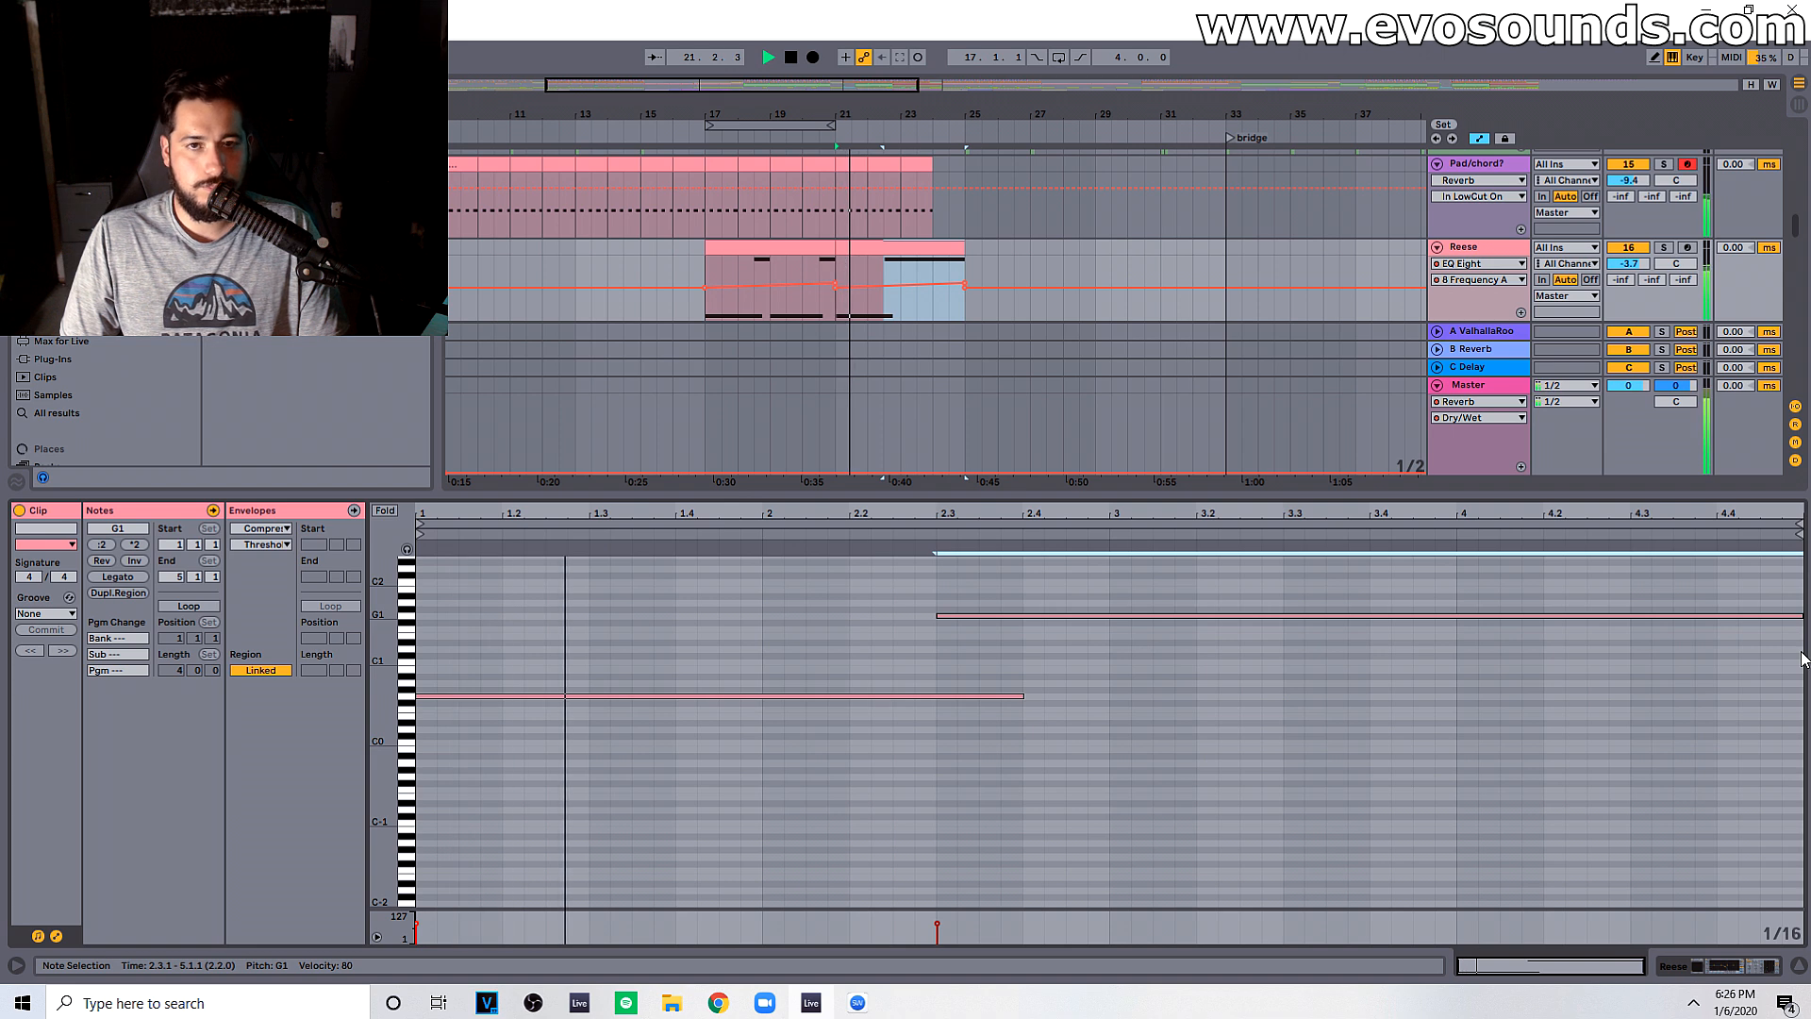
# Step: Show the second Reese clip's envelopes, trim the clip to end at bar 24 and replay it from bar 21
pyautogui.click(901, 247)
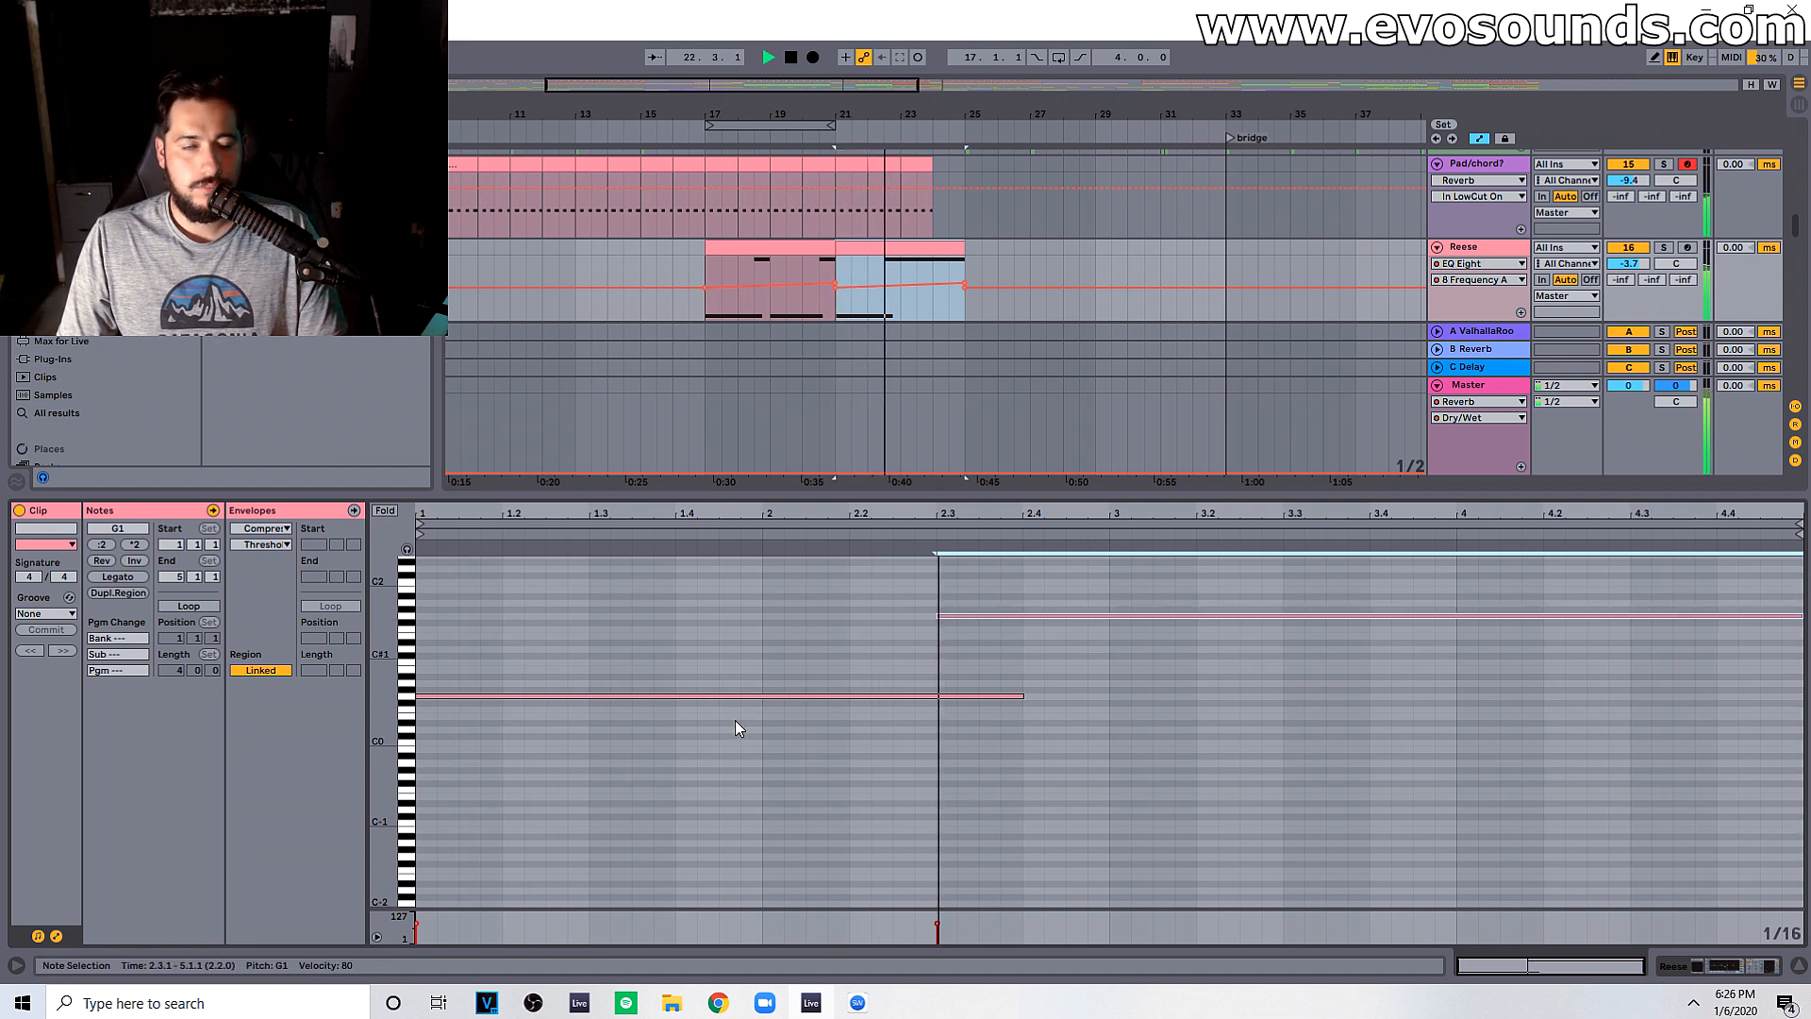
pyautogui.click(55, 935)
pyautogui.click(56, 936)
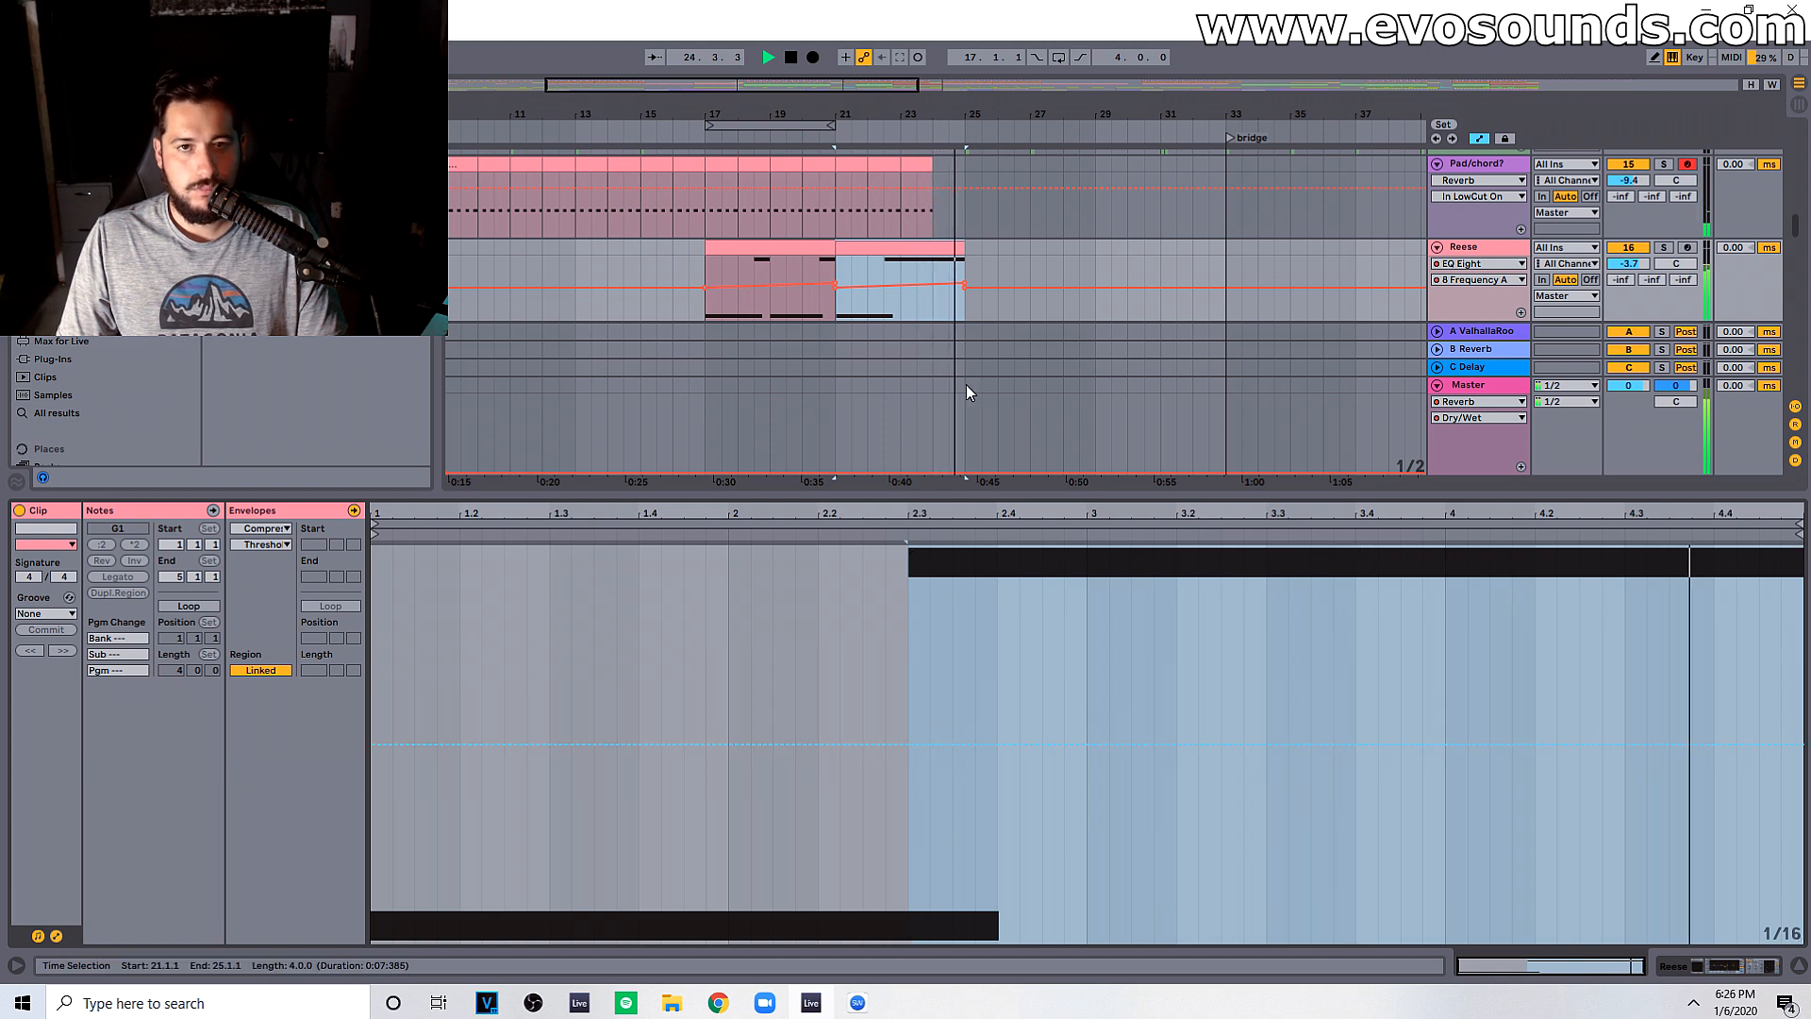
pyautogui.moveTo(957, 251); pyautogui.dragTo(932, 251)
pyautogui.press('space')
pyautogui.press('space')
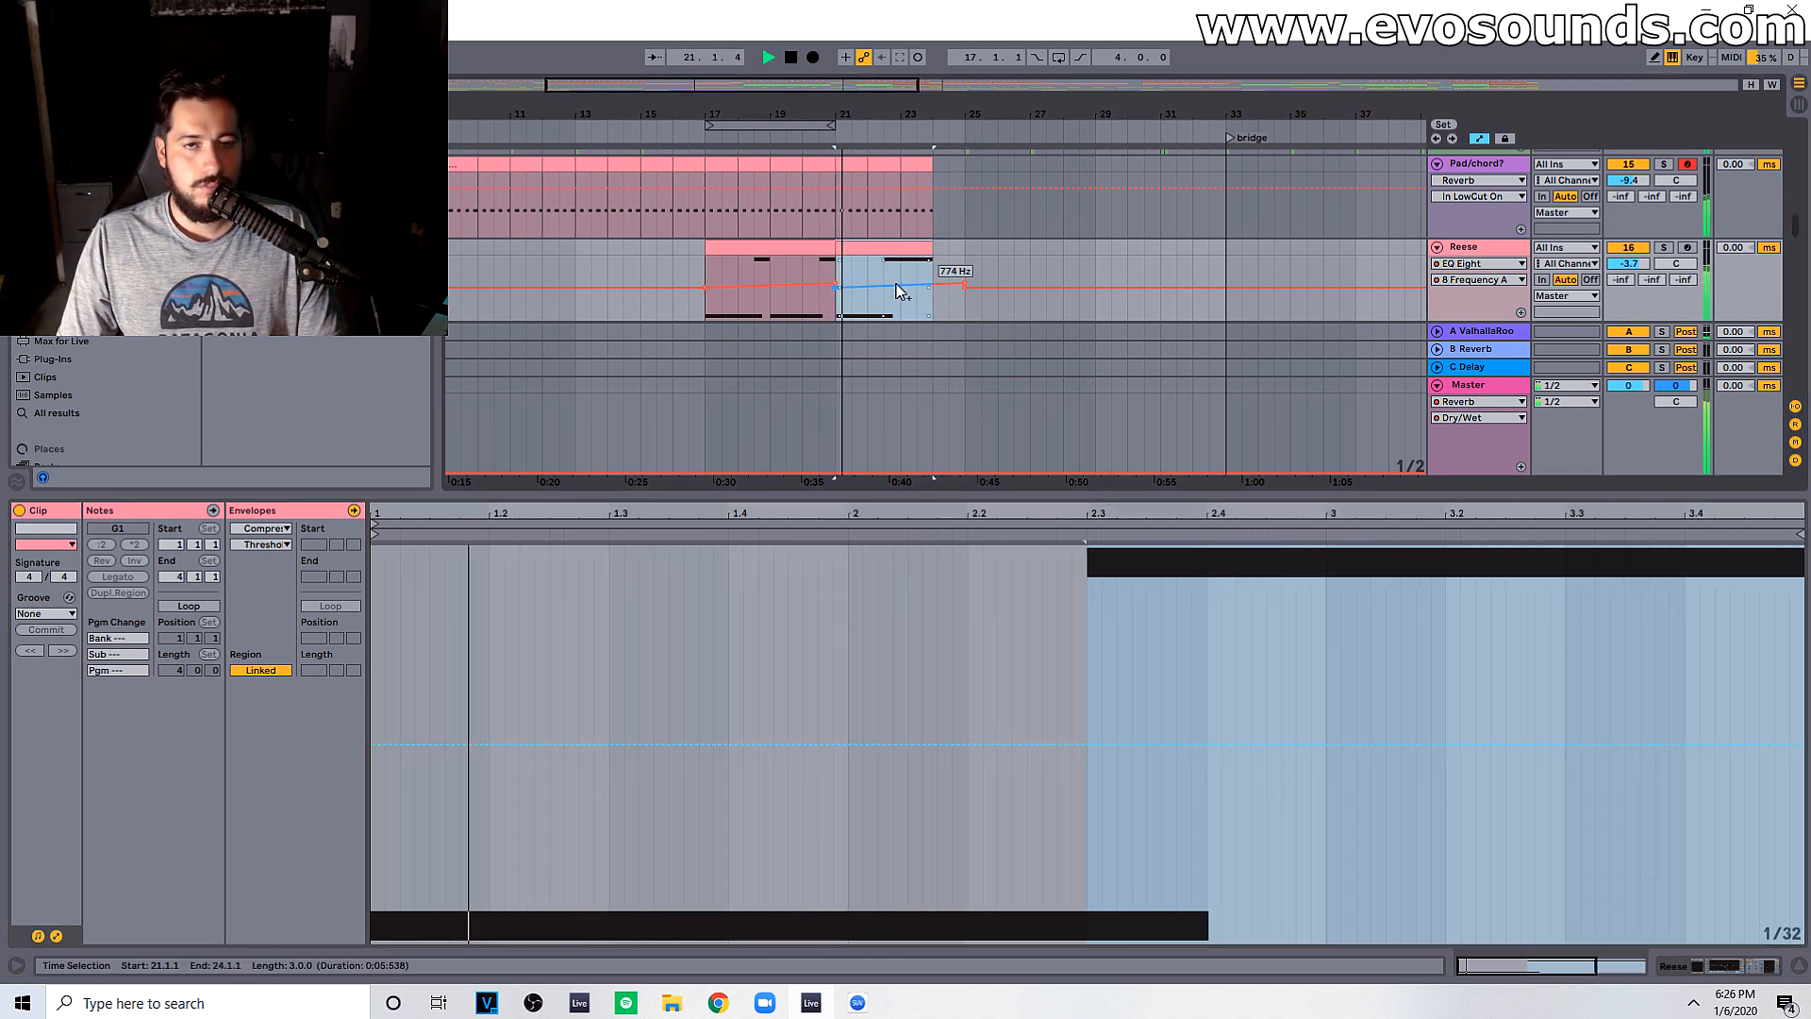
pyautogui.moveTo(1018, 496); pyautogui.dragTo(1017, 1017)
# Step: Show the Master track's Endless Smile Intensity automation and play the build from bar 21
pyautogui.doubleClick(1470, 841)
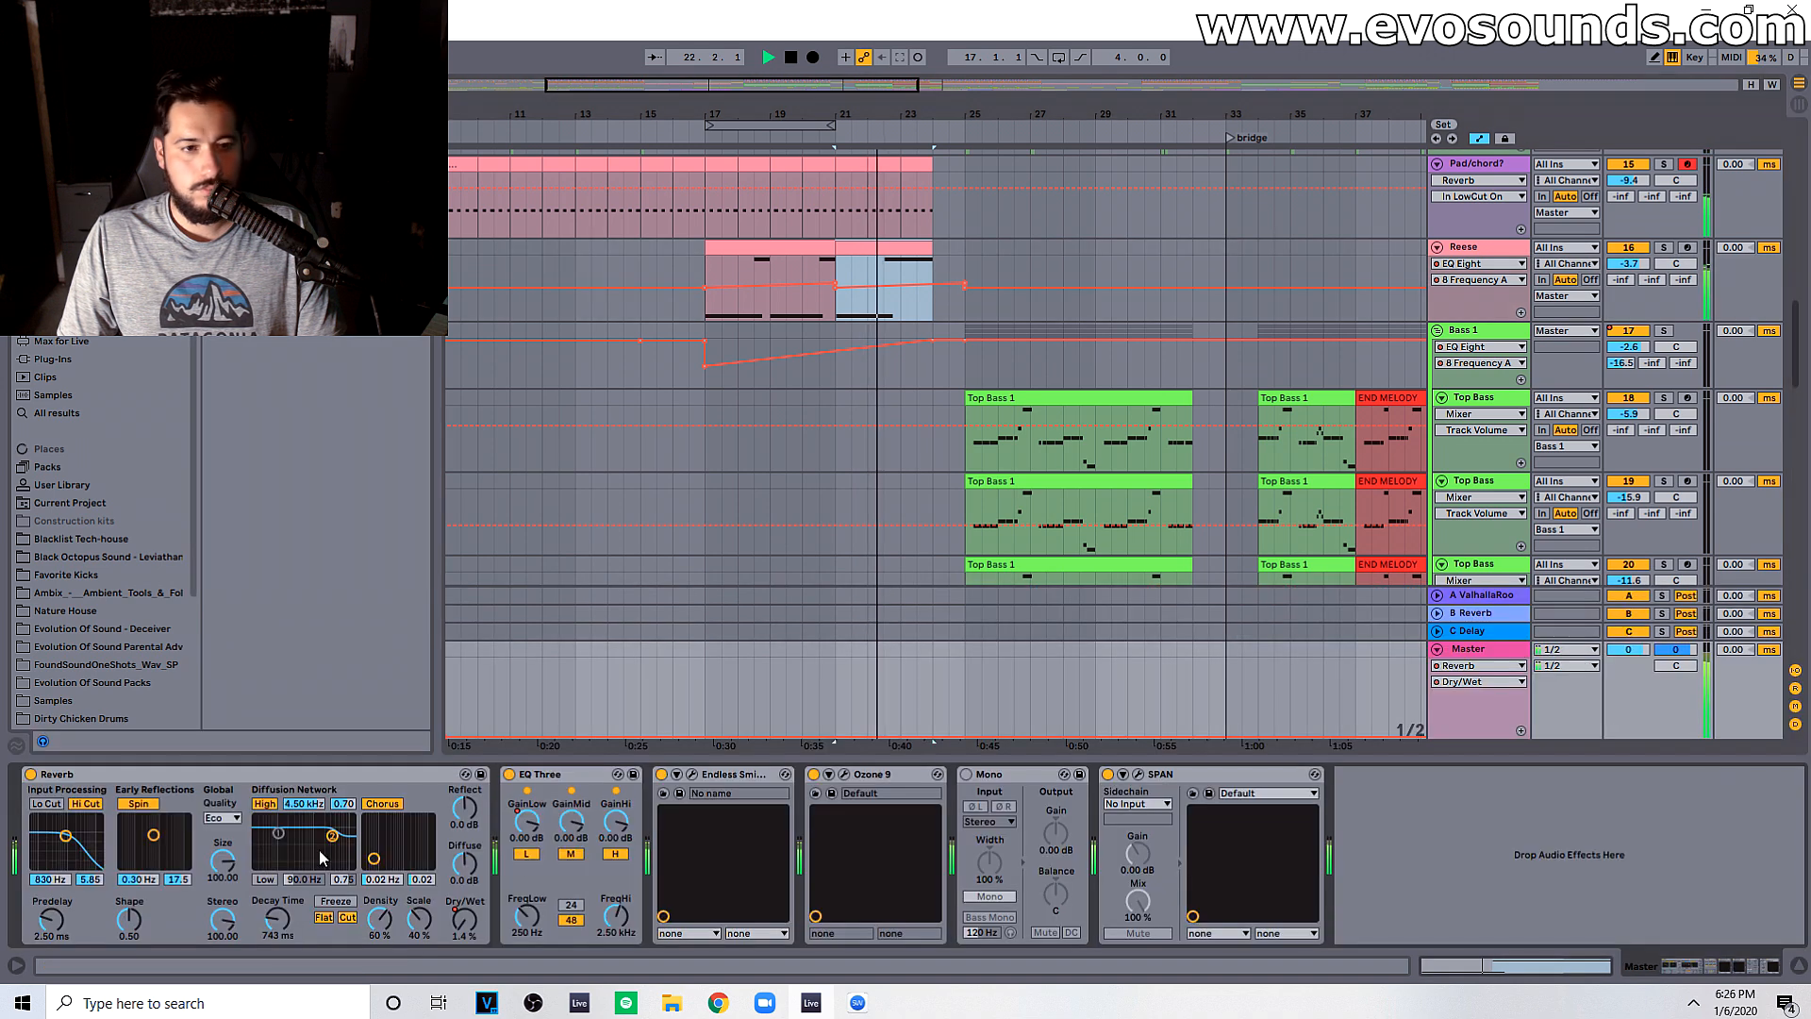
pyautogui.click(697, 775)
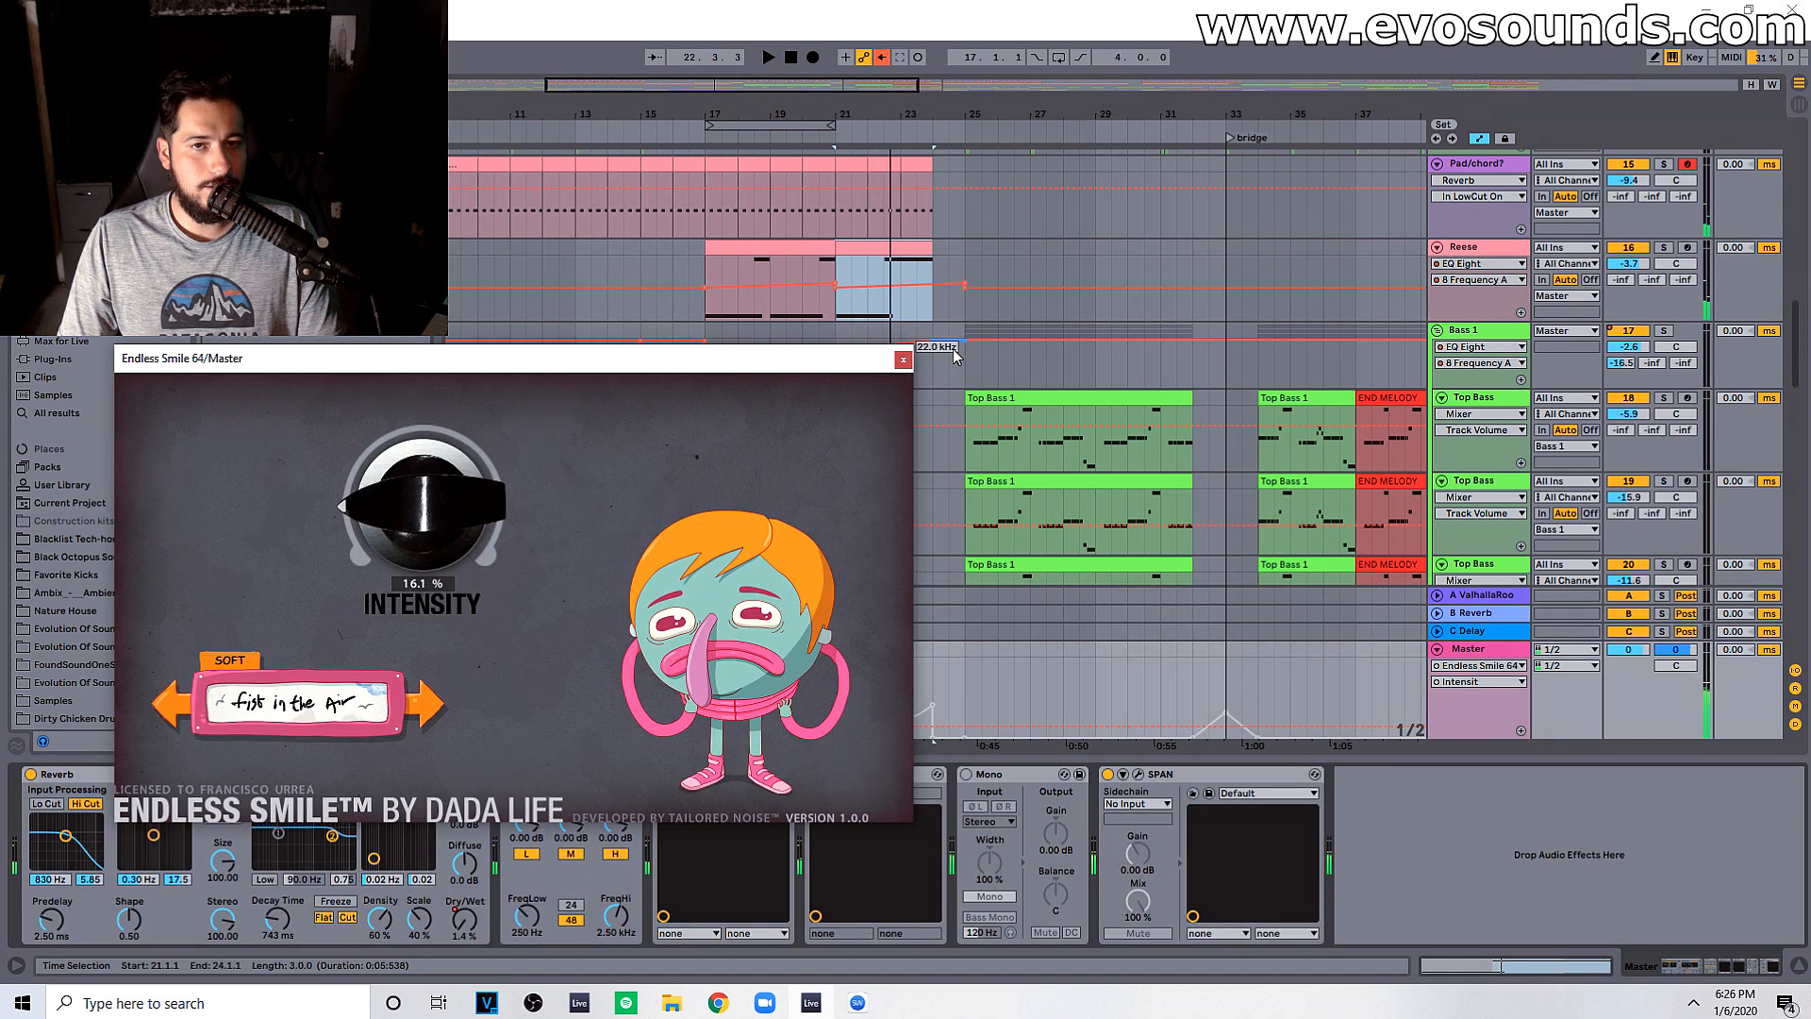
pyautogui.click(898, 359)
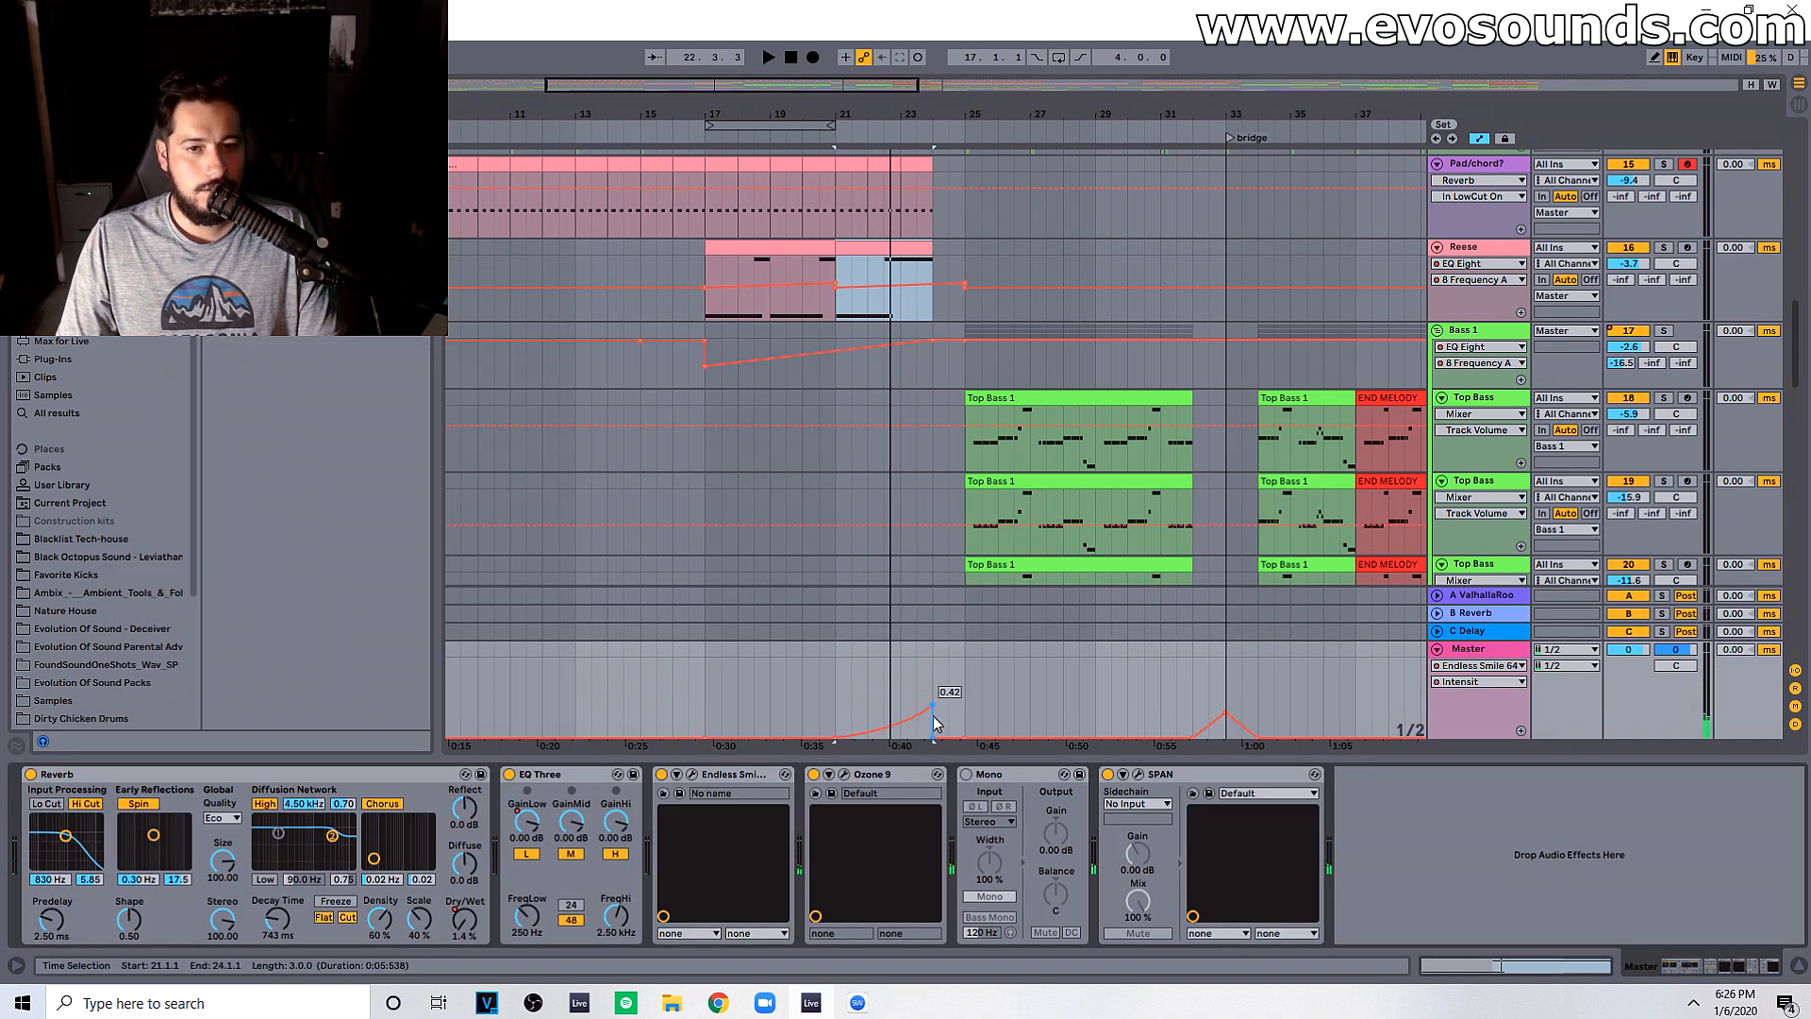
pyautogui.press('space')
pyautogui.press('space')
# Step: Automate the Master EQ Three GainLo from 0 dB at bar 21 down to about -22 dB at bar 24, jumping straight back to 0 dB
pyautogui.click(524, 823)
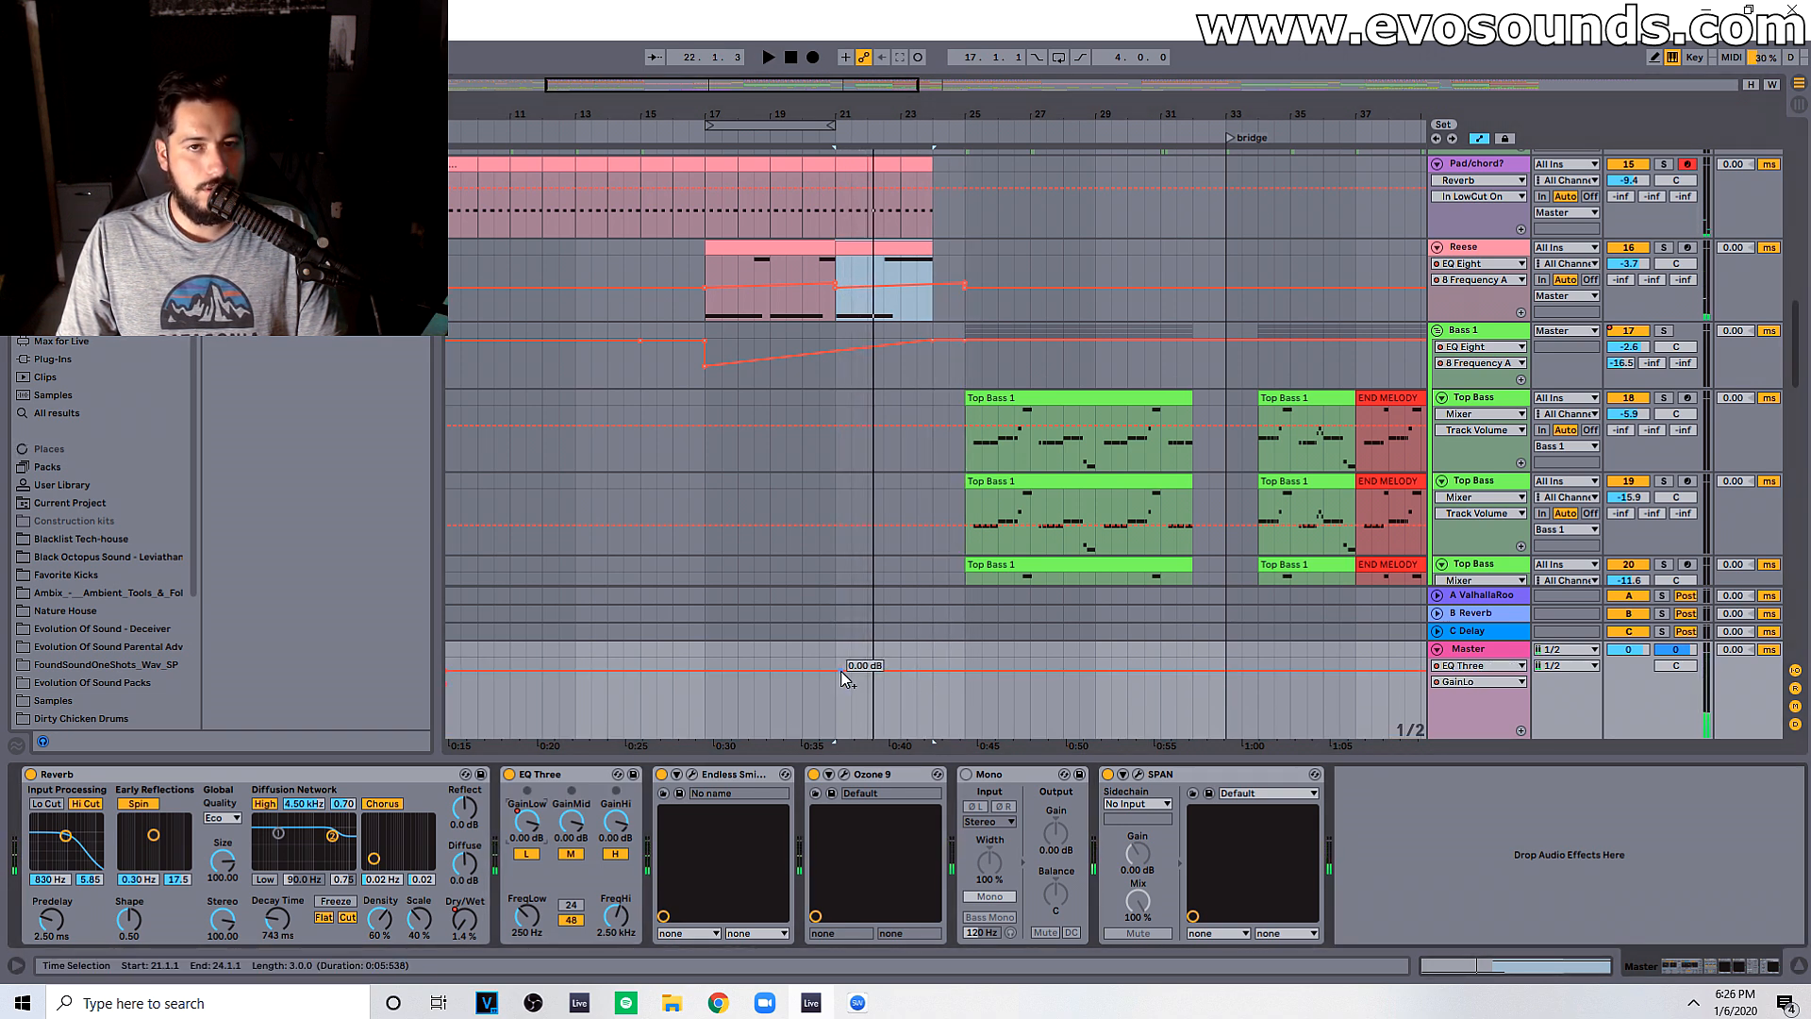
pyautogui.click(698, 306)
pyautogui.press('space')
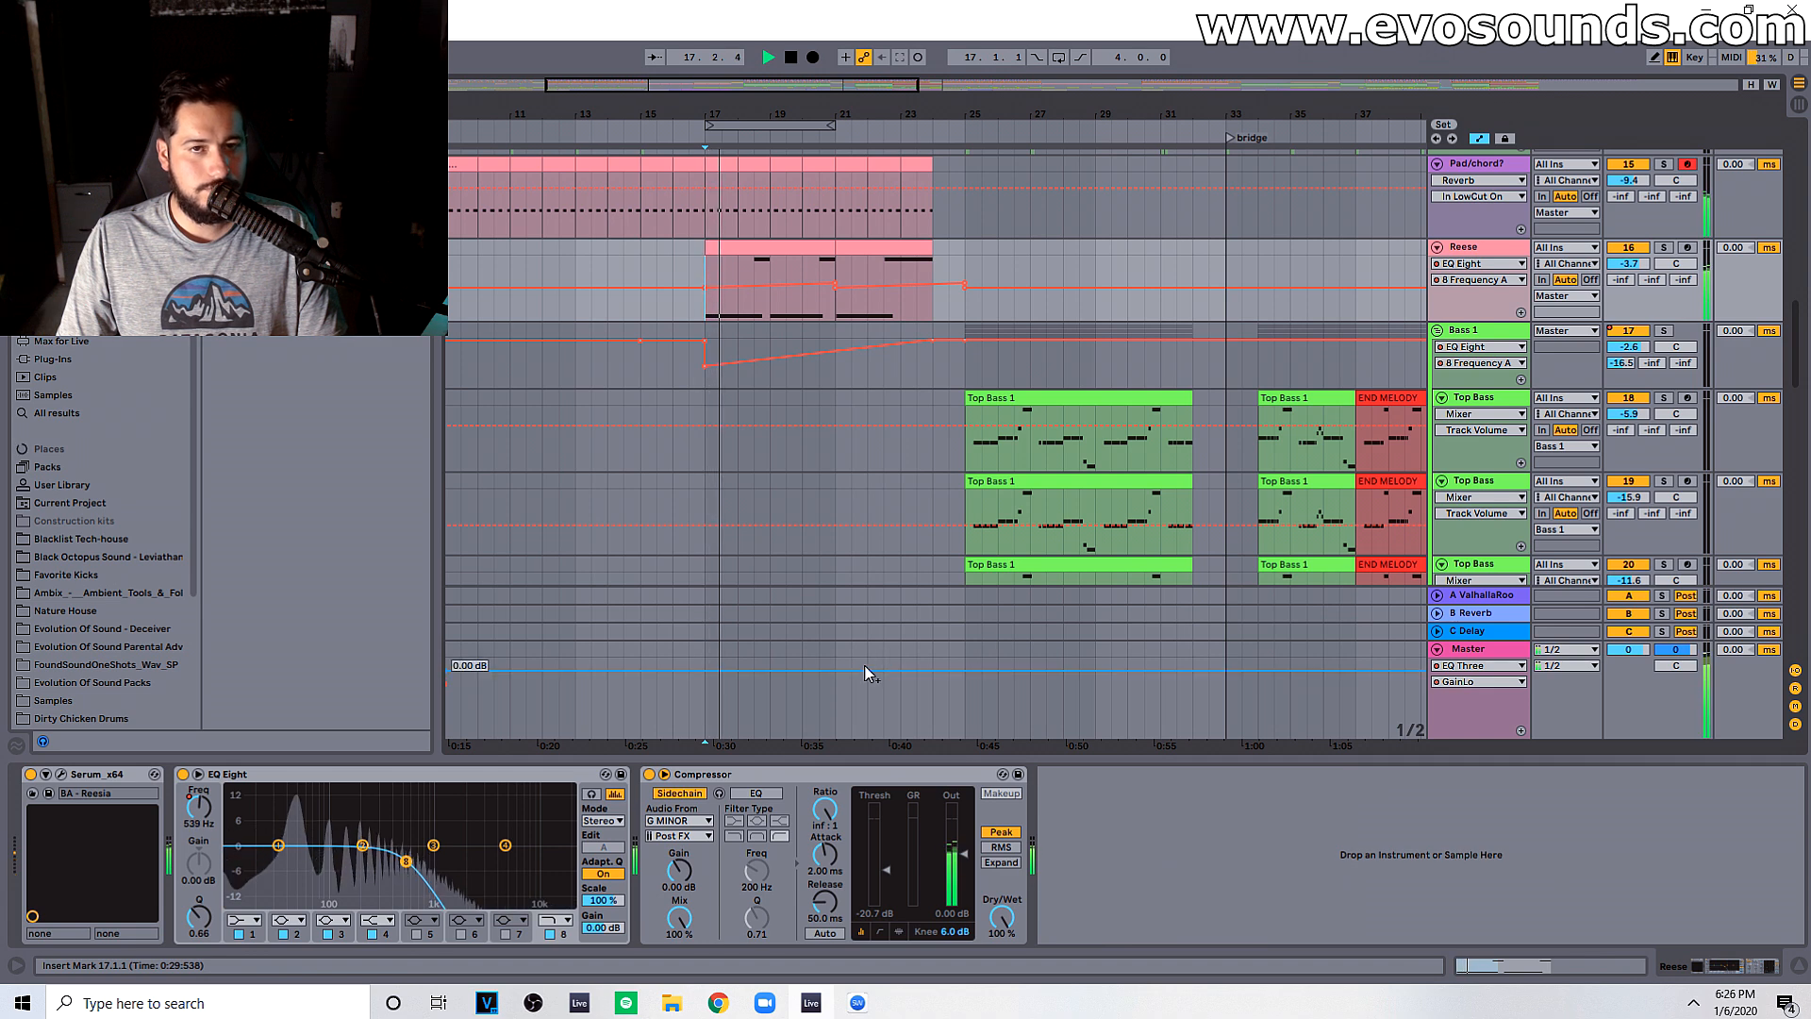
pyautogui.click(860, 675)
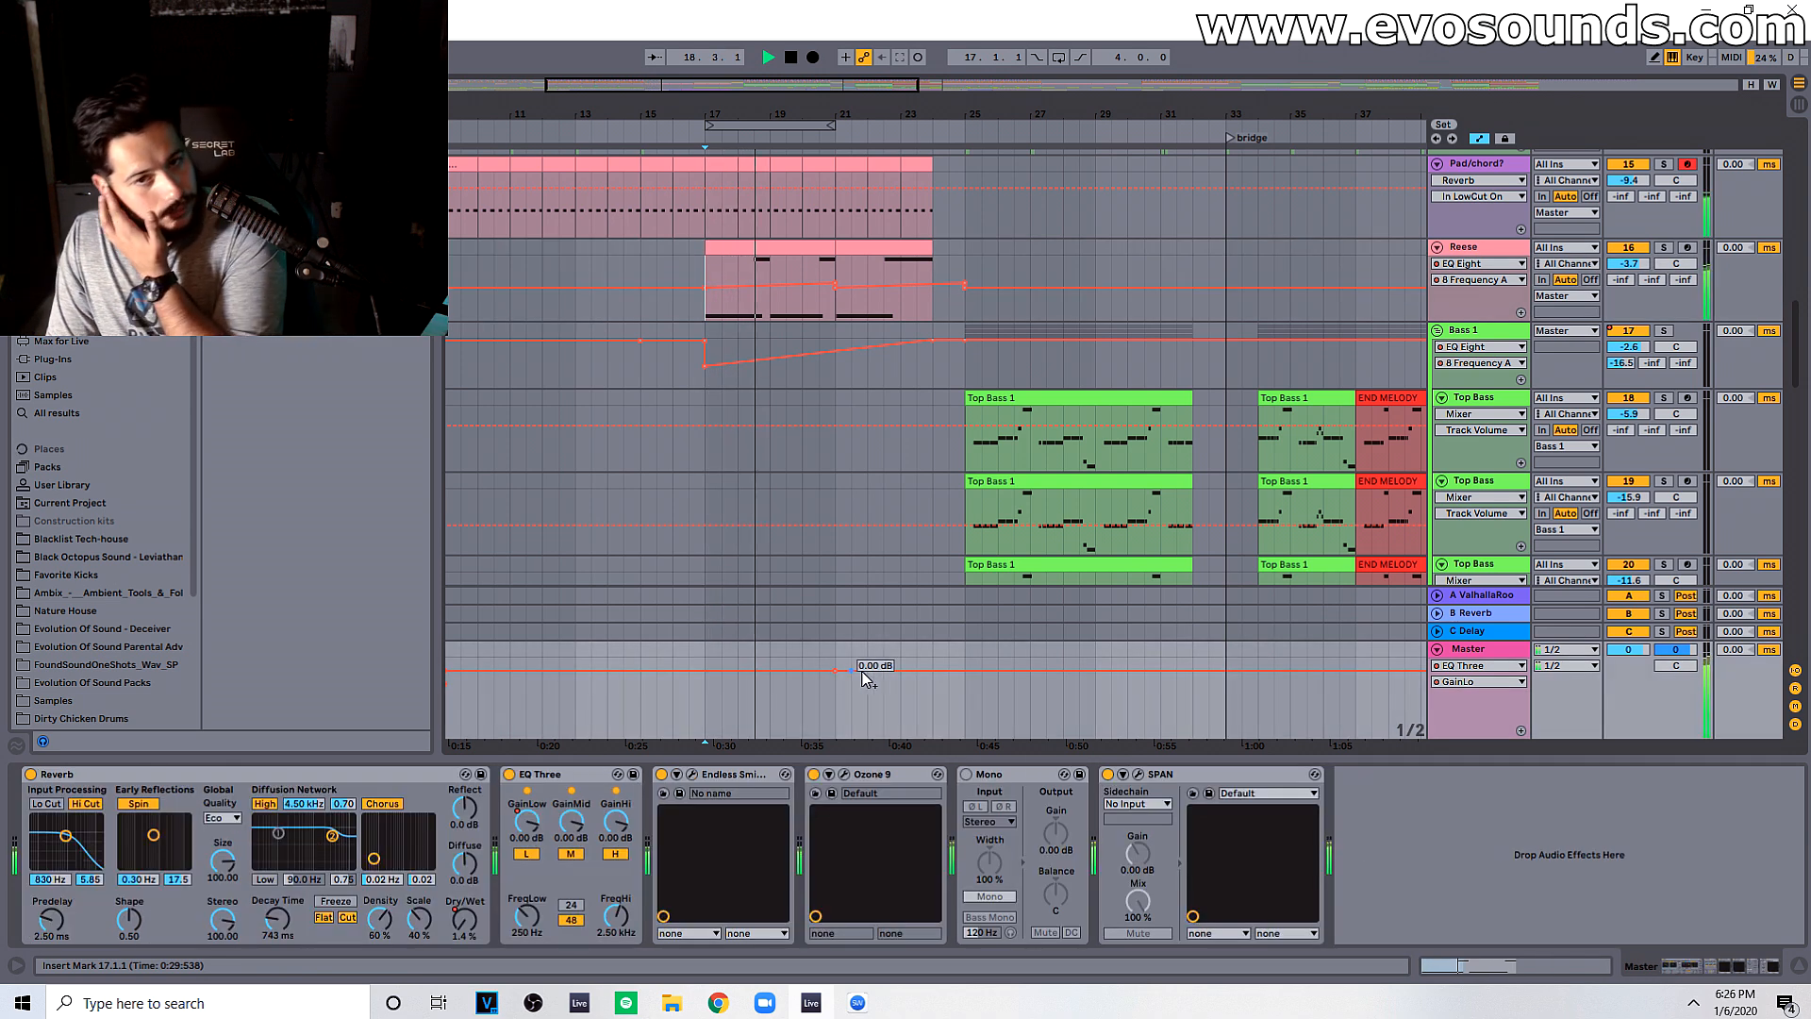
pyautogui.moveTo(915, 671); pyautogui.dragTo(932, 707)
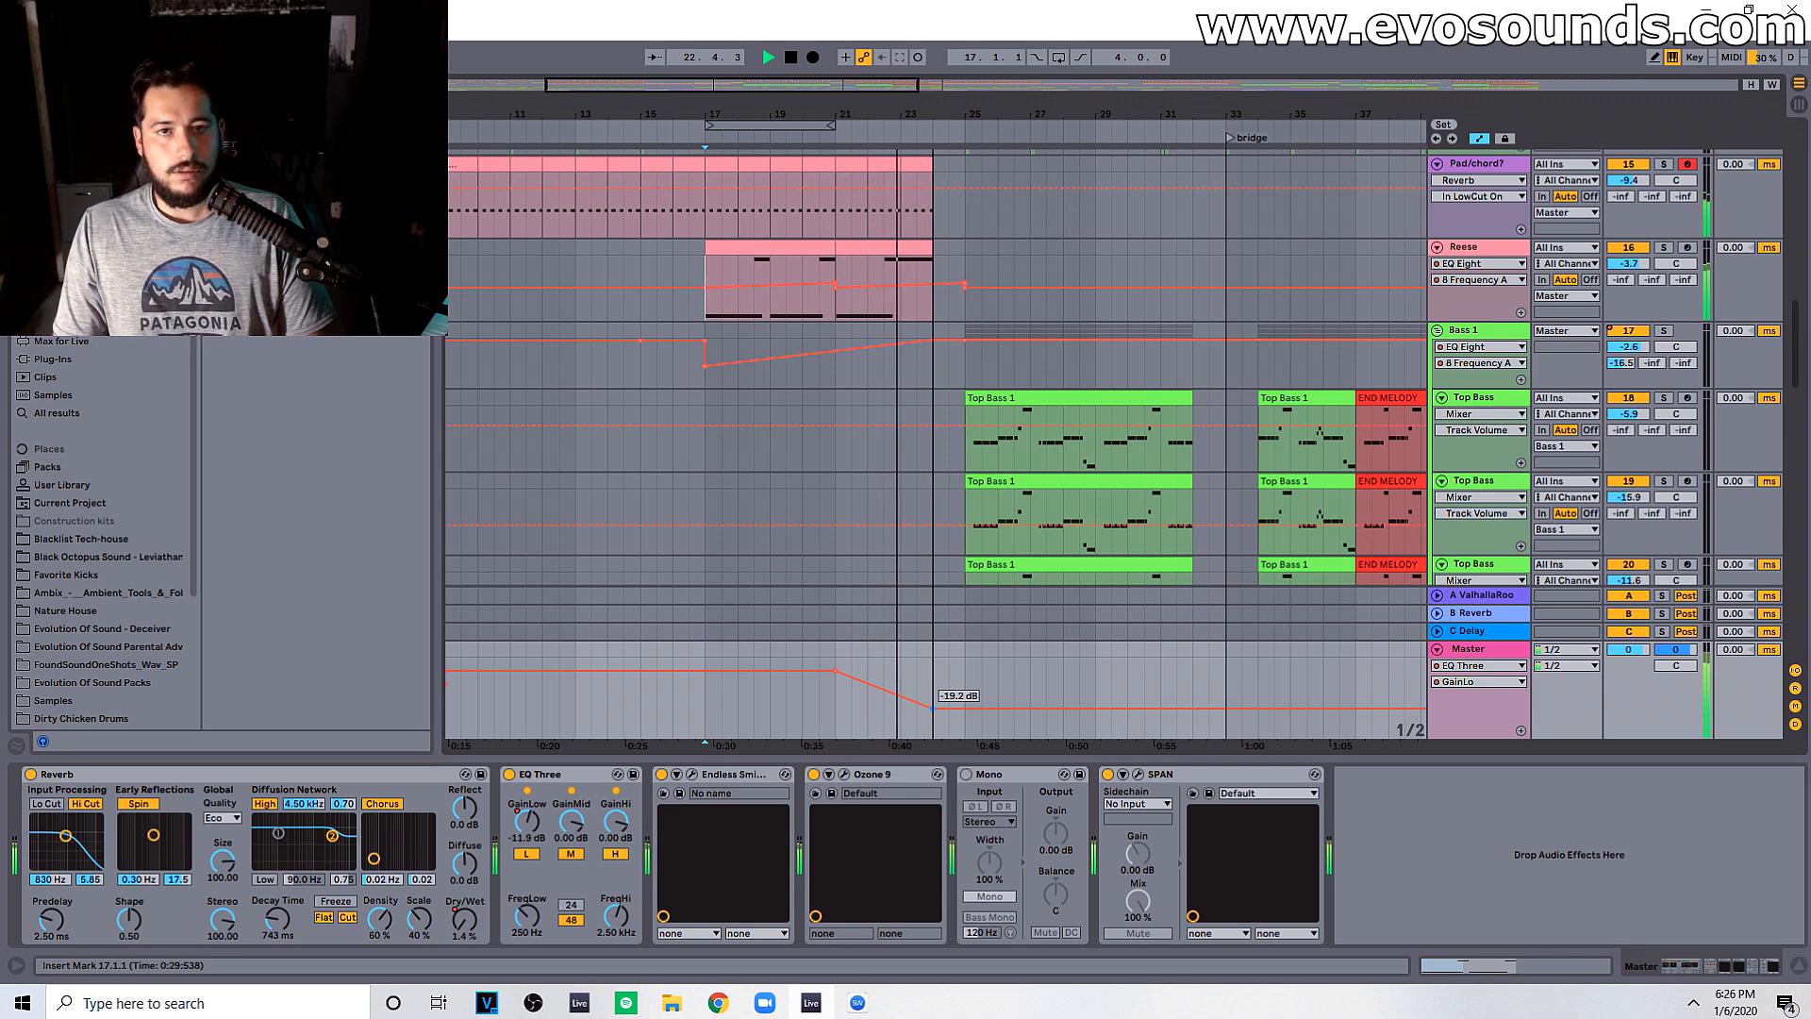
pyautogui.moveTo(932, 707); pyautogui.dragTo(965, 720)
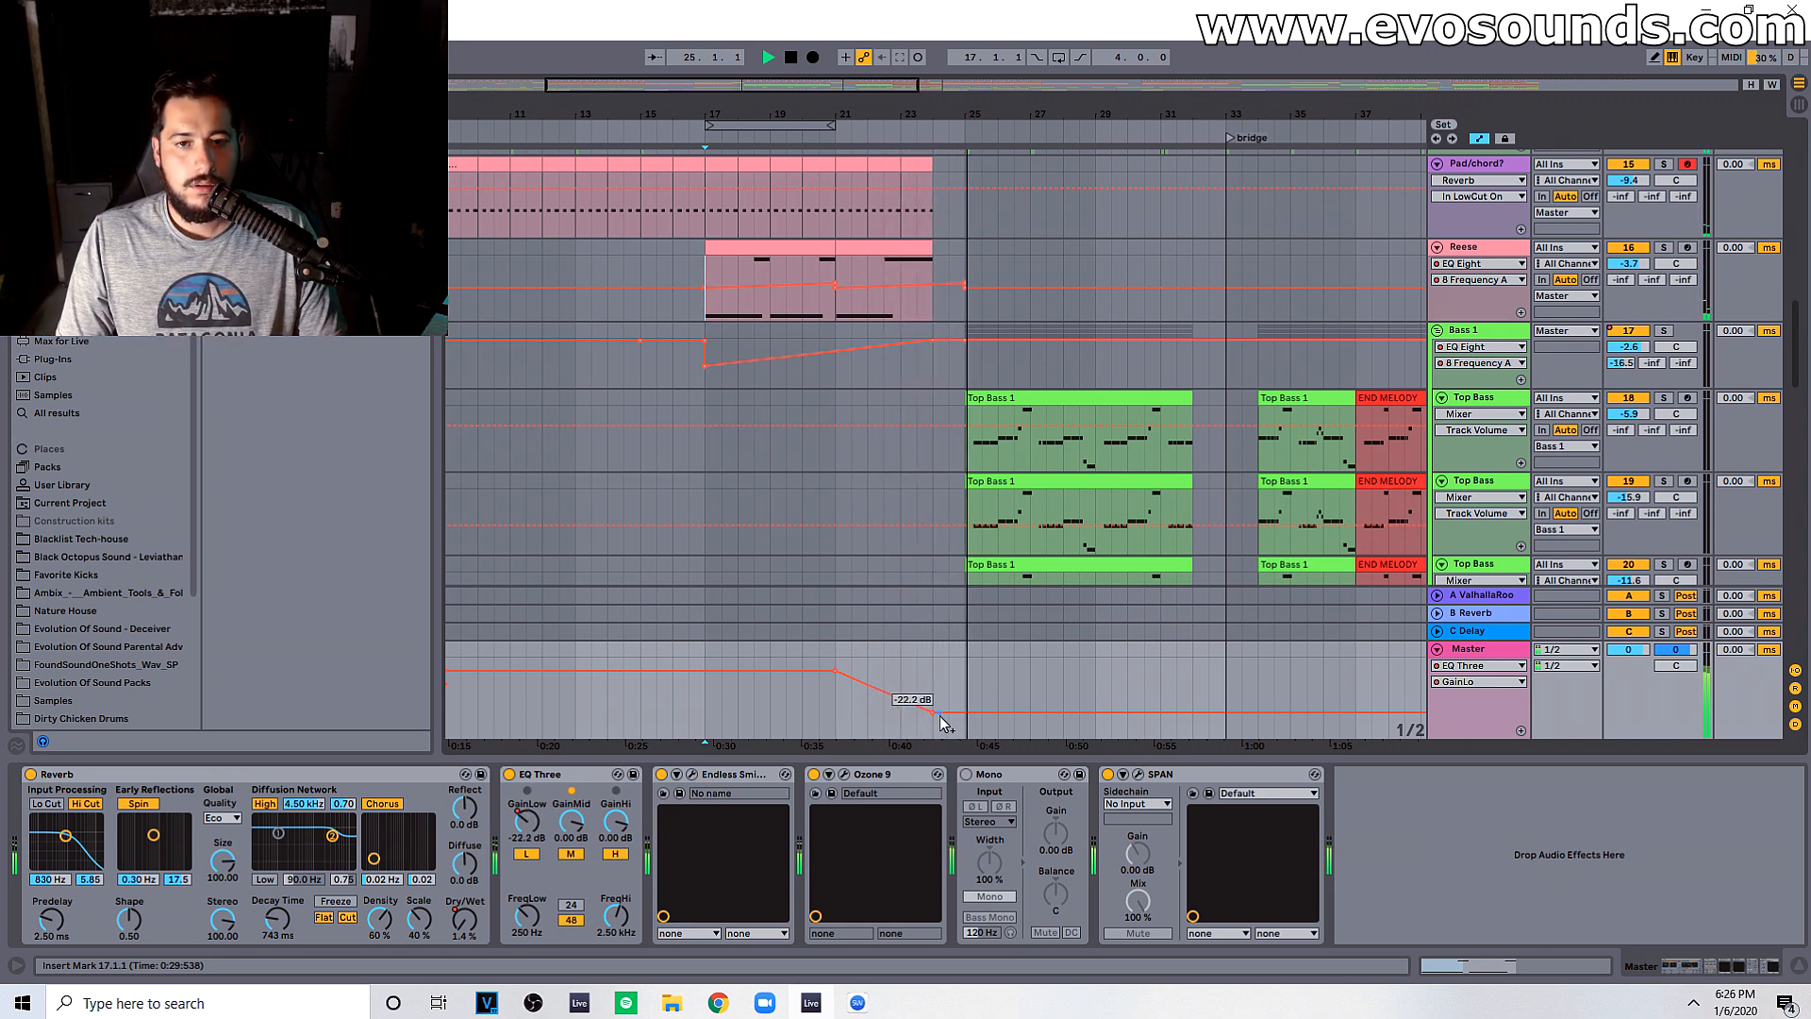
pyautogui.moveTo(942, 711); pyautogui.dragTo(942, 681)
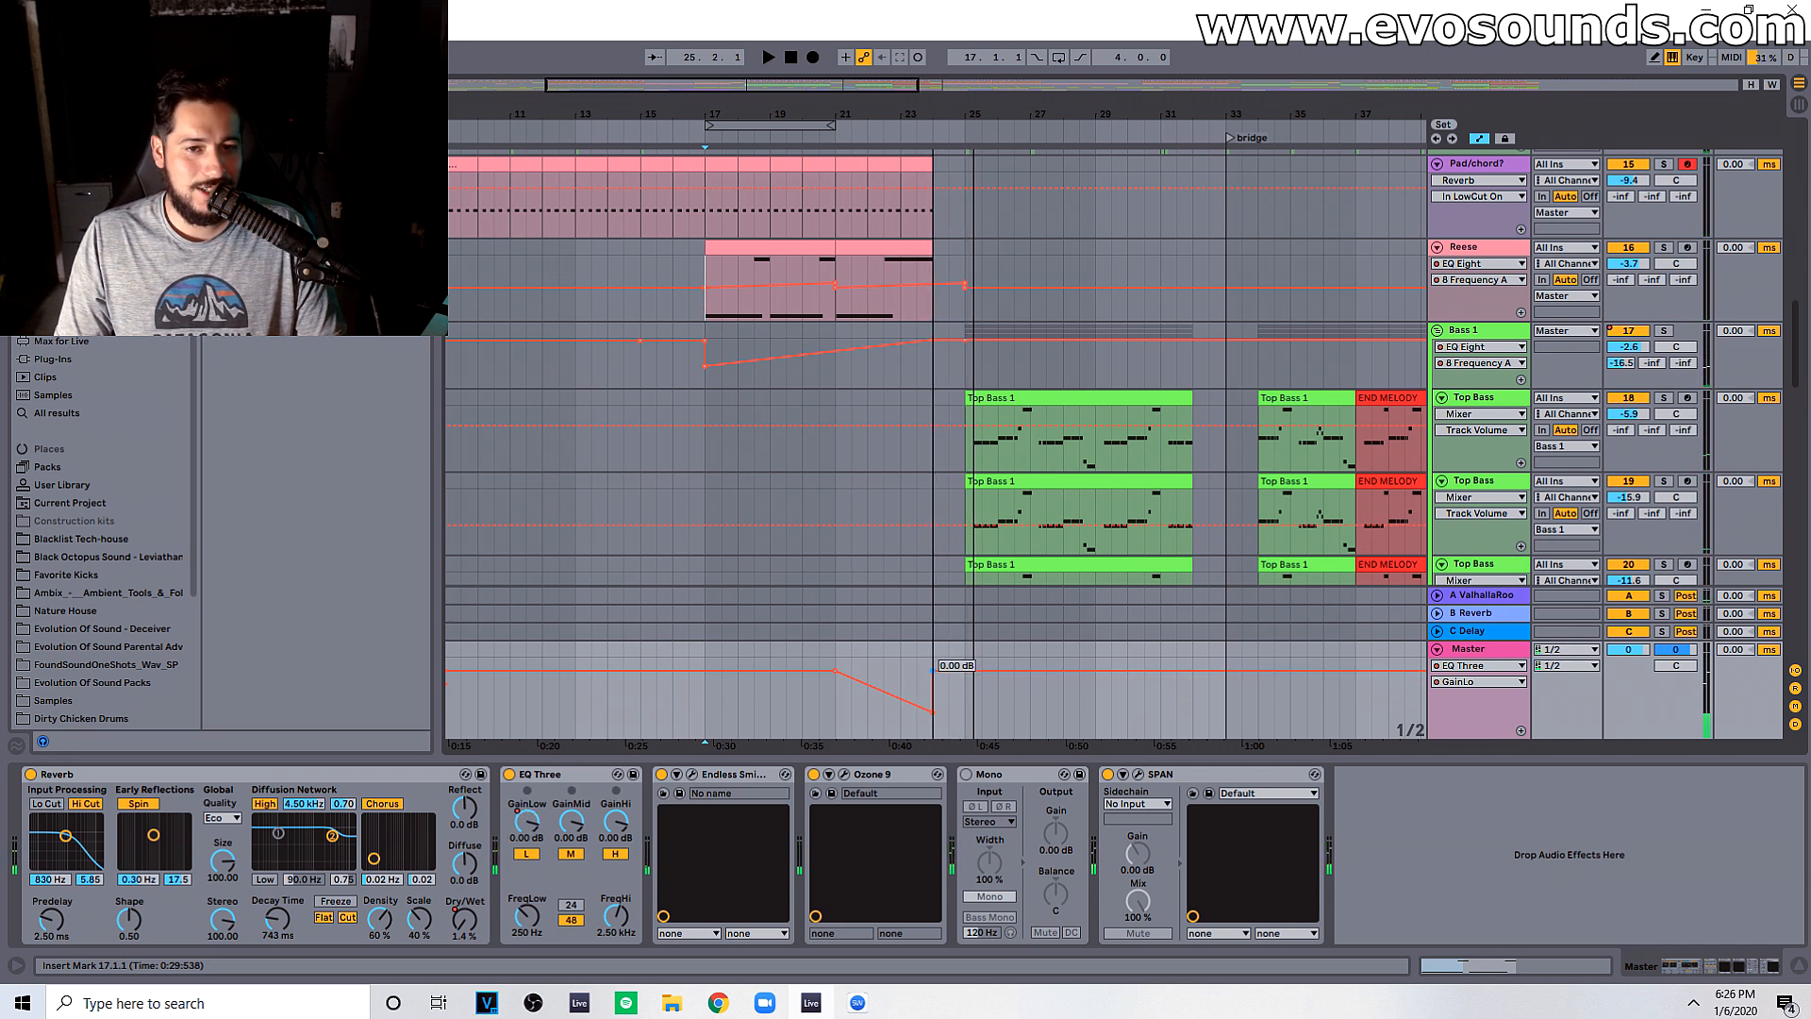
# Step: Play the build from bar 21 into the drop while reviewing the tracks down to the uplifters
pyautogui.click(837, 283)
pyautogui.press('space')
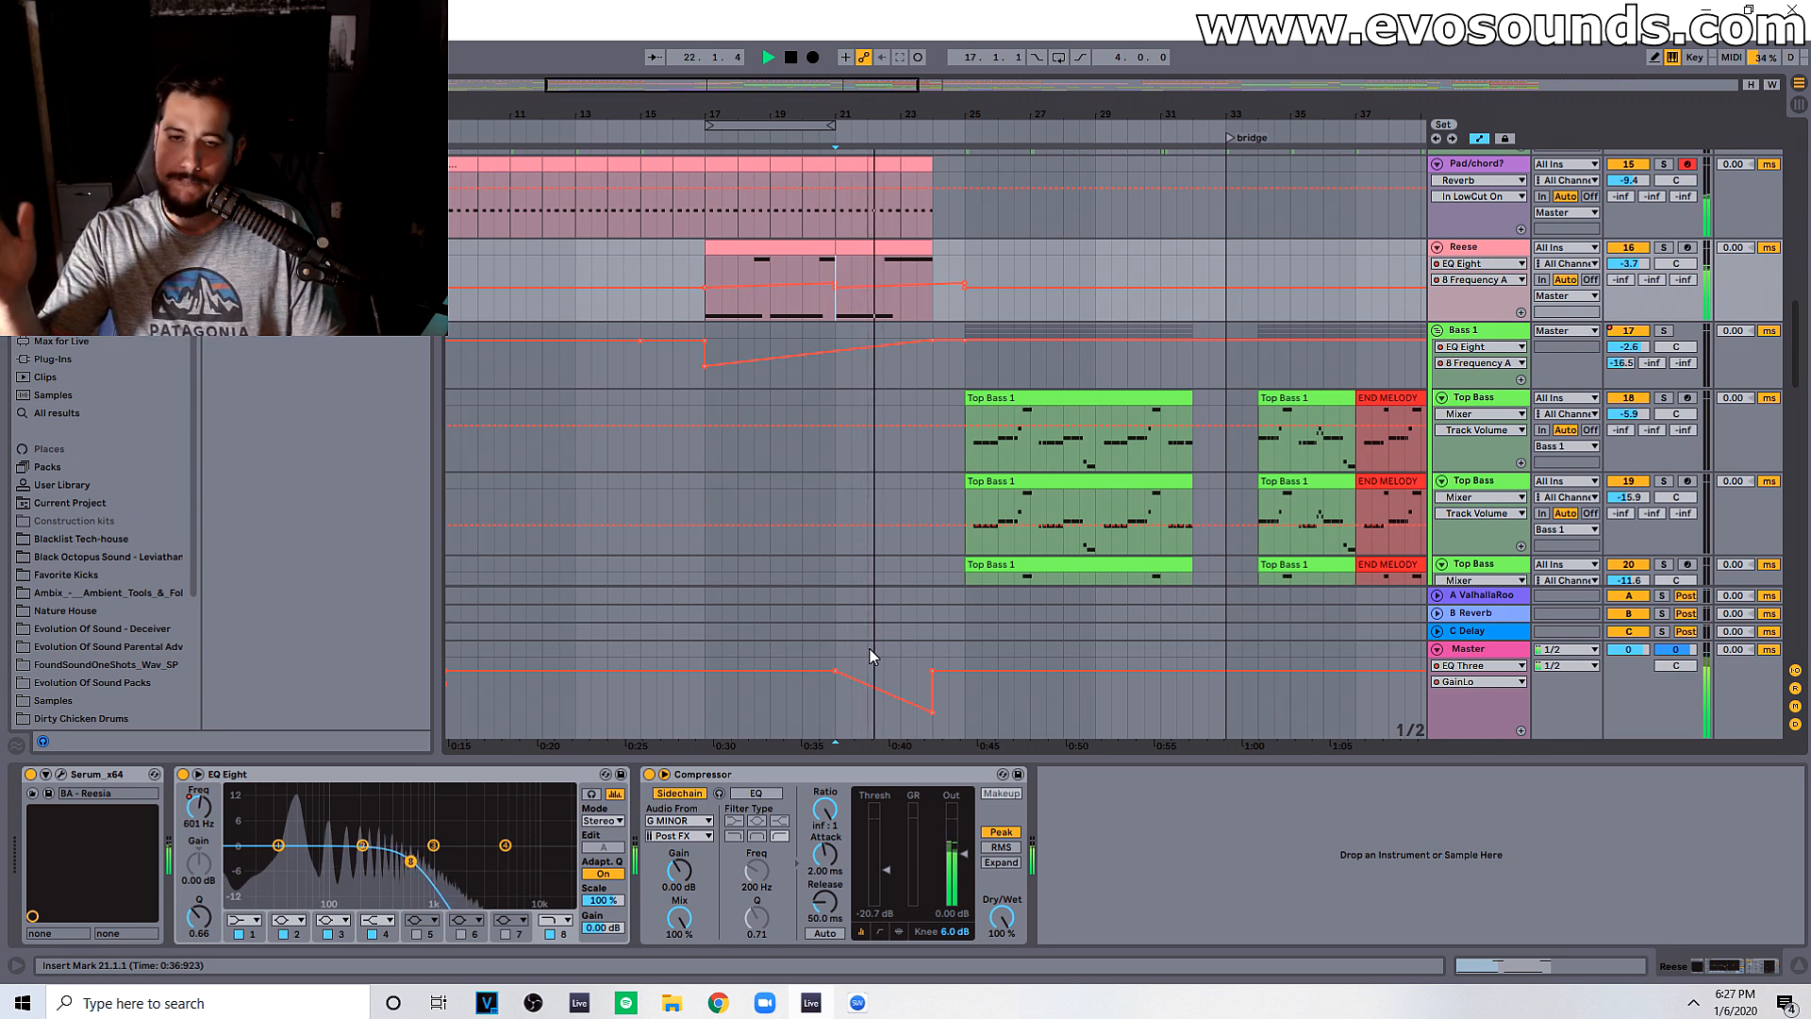
pyautogui.scroll(-10, 964, 517)
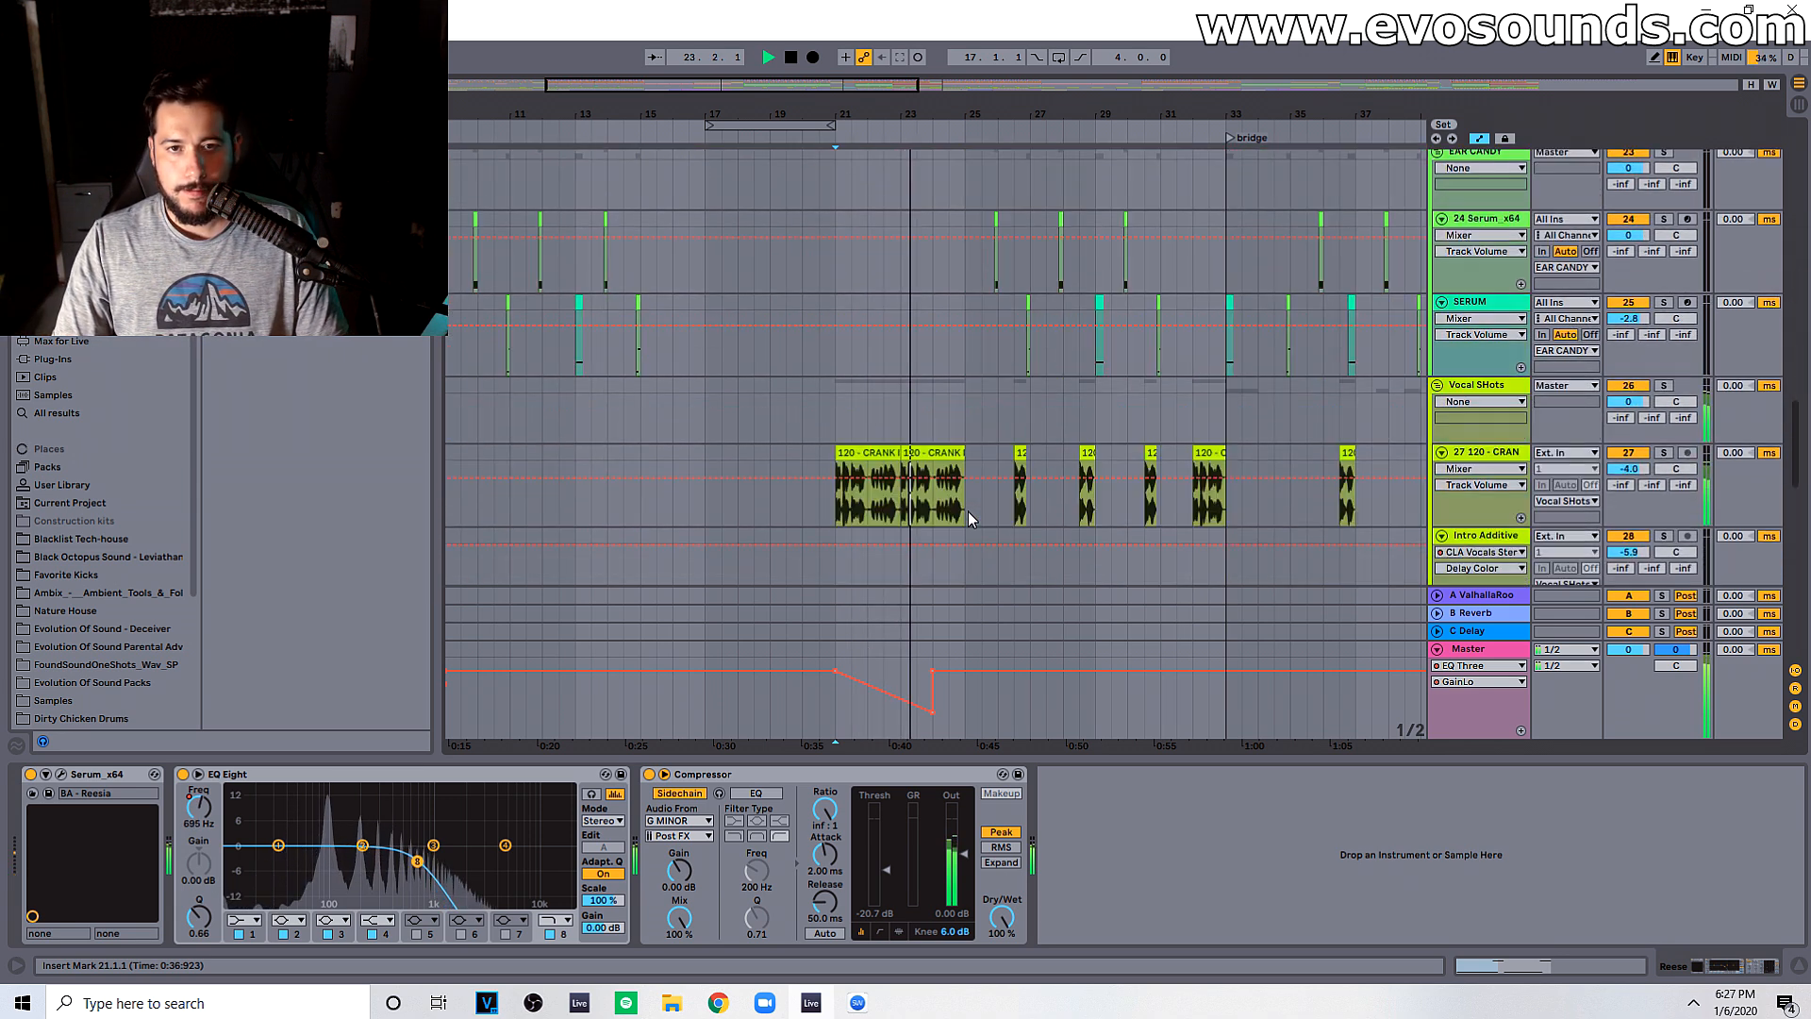
pyautogui.scroll(-5, 968, 511)
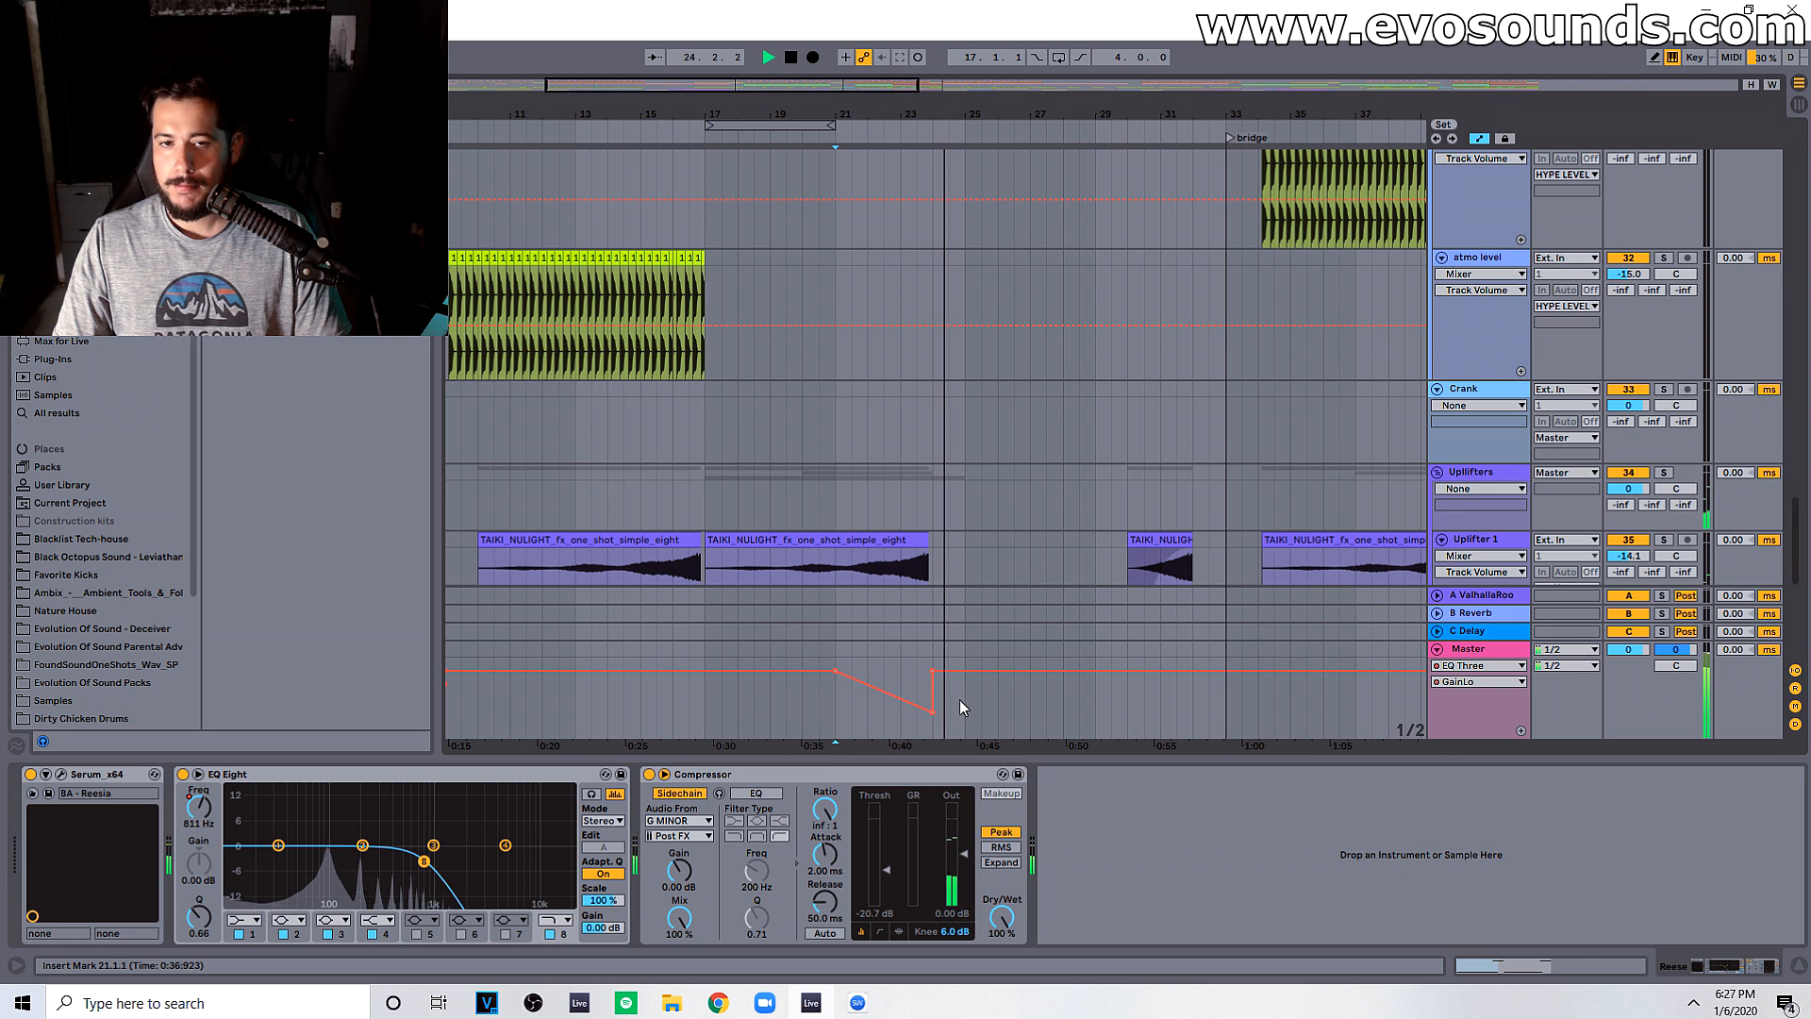
pyautogui.scroll(-3, 918, 483)
pyautogui.press('space')
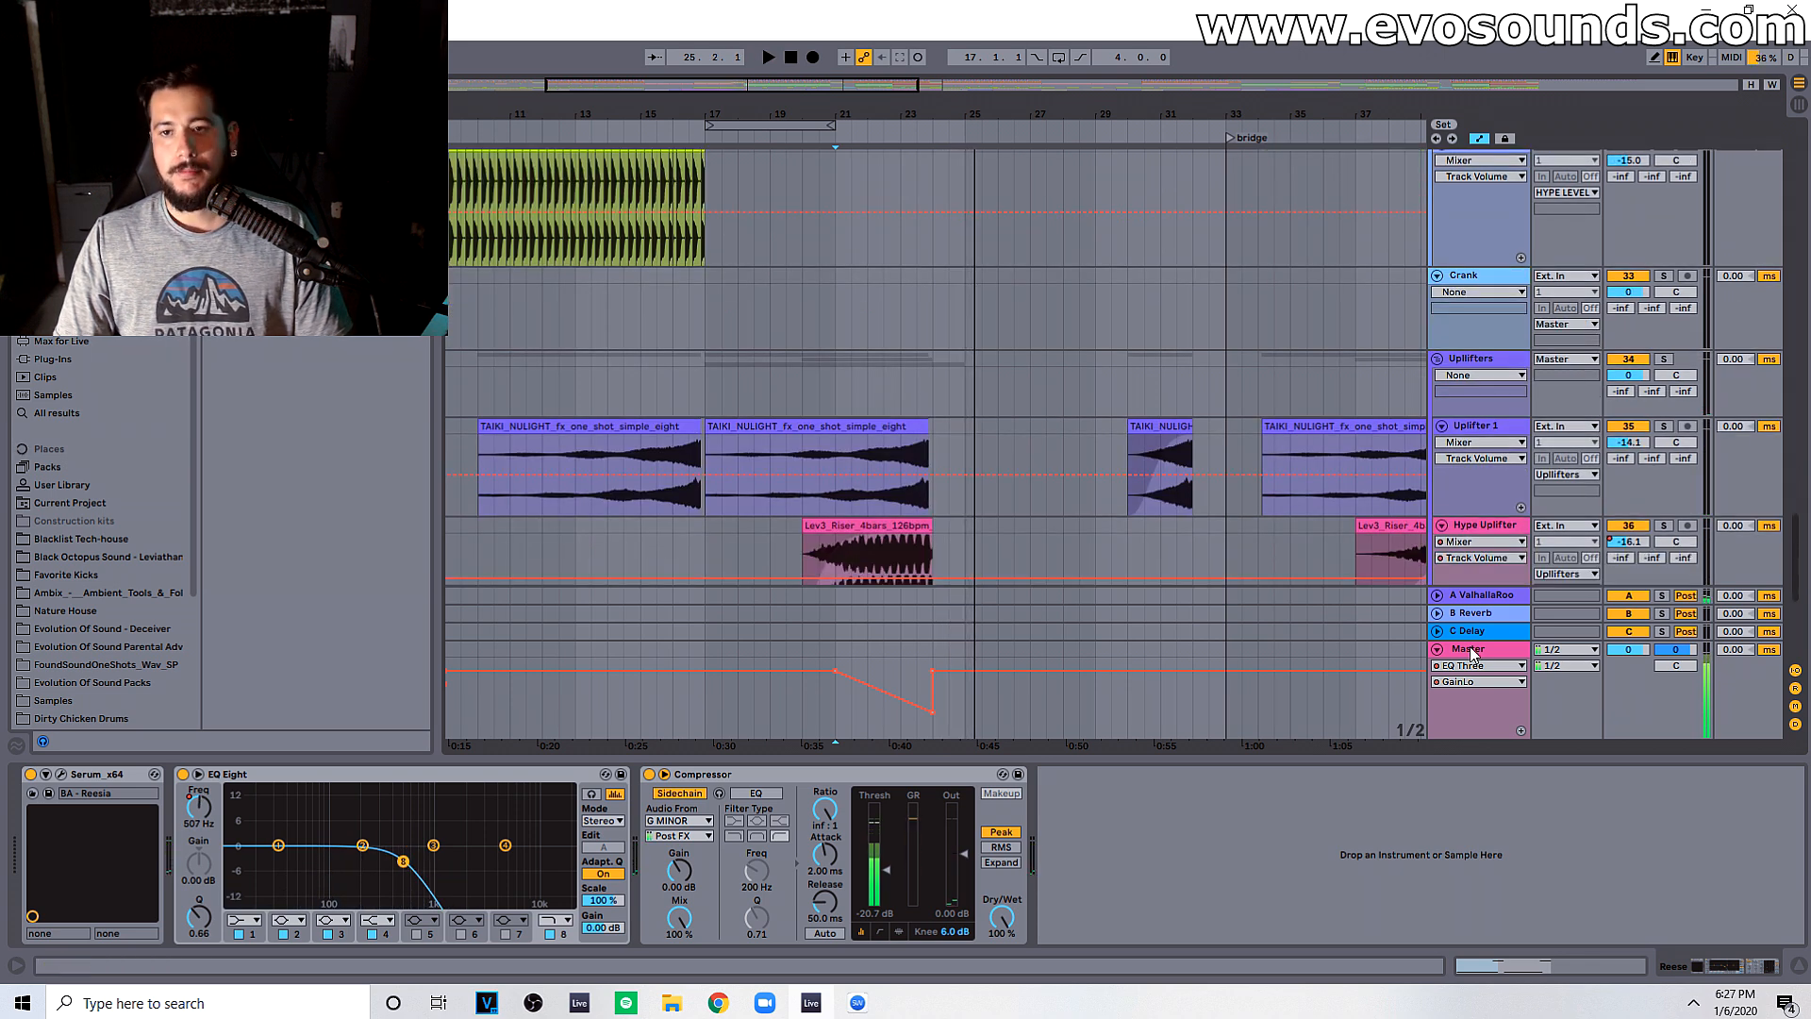
# Step: Lower the Master Reverb's Dry/Wet automation after the intro ramp to 0 % and play from bar 23
pyautogui.click(1467, 649)
pyautogui.click(458, 919)
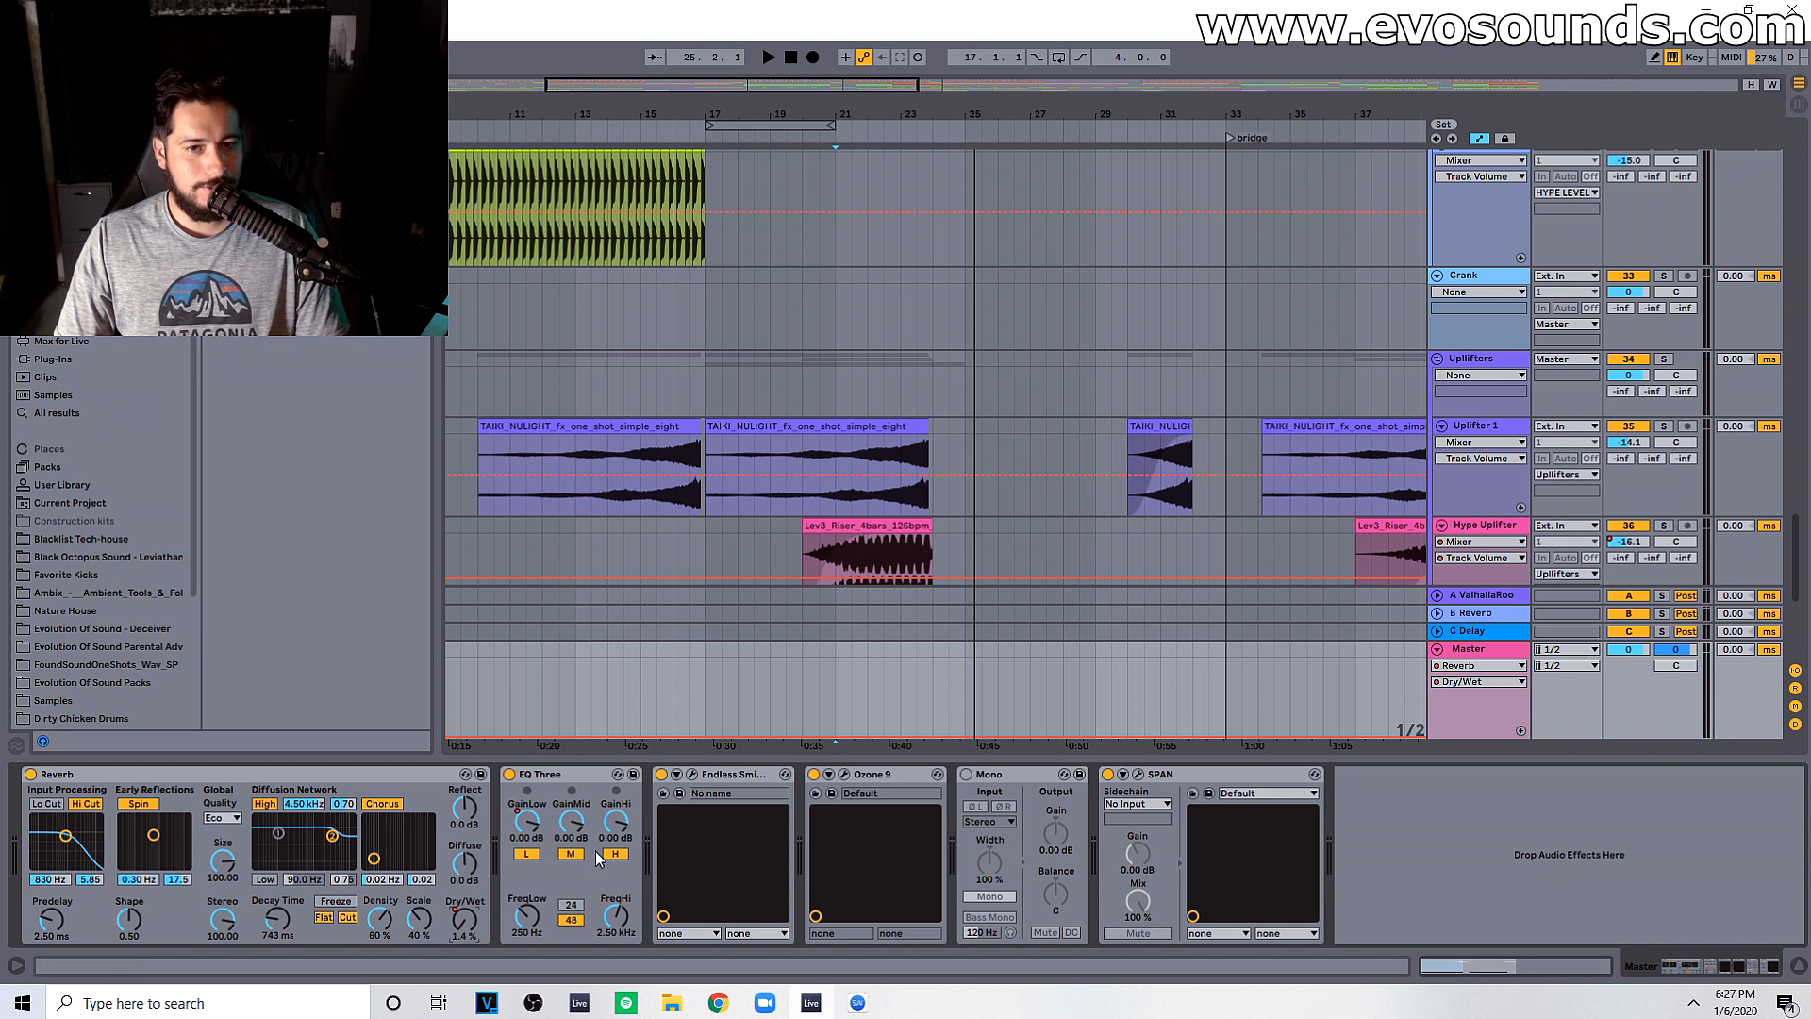
pyautogui.hscroll(-2, 608, 697)
pyautogui.scroll(-2, 609, 698)
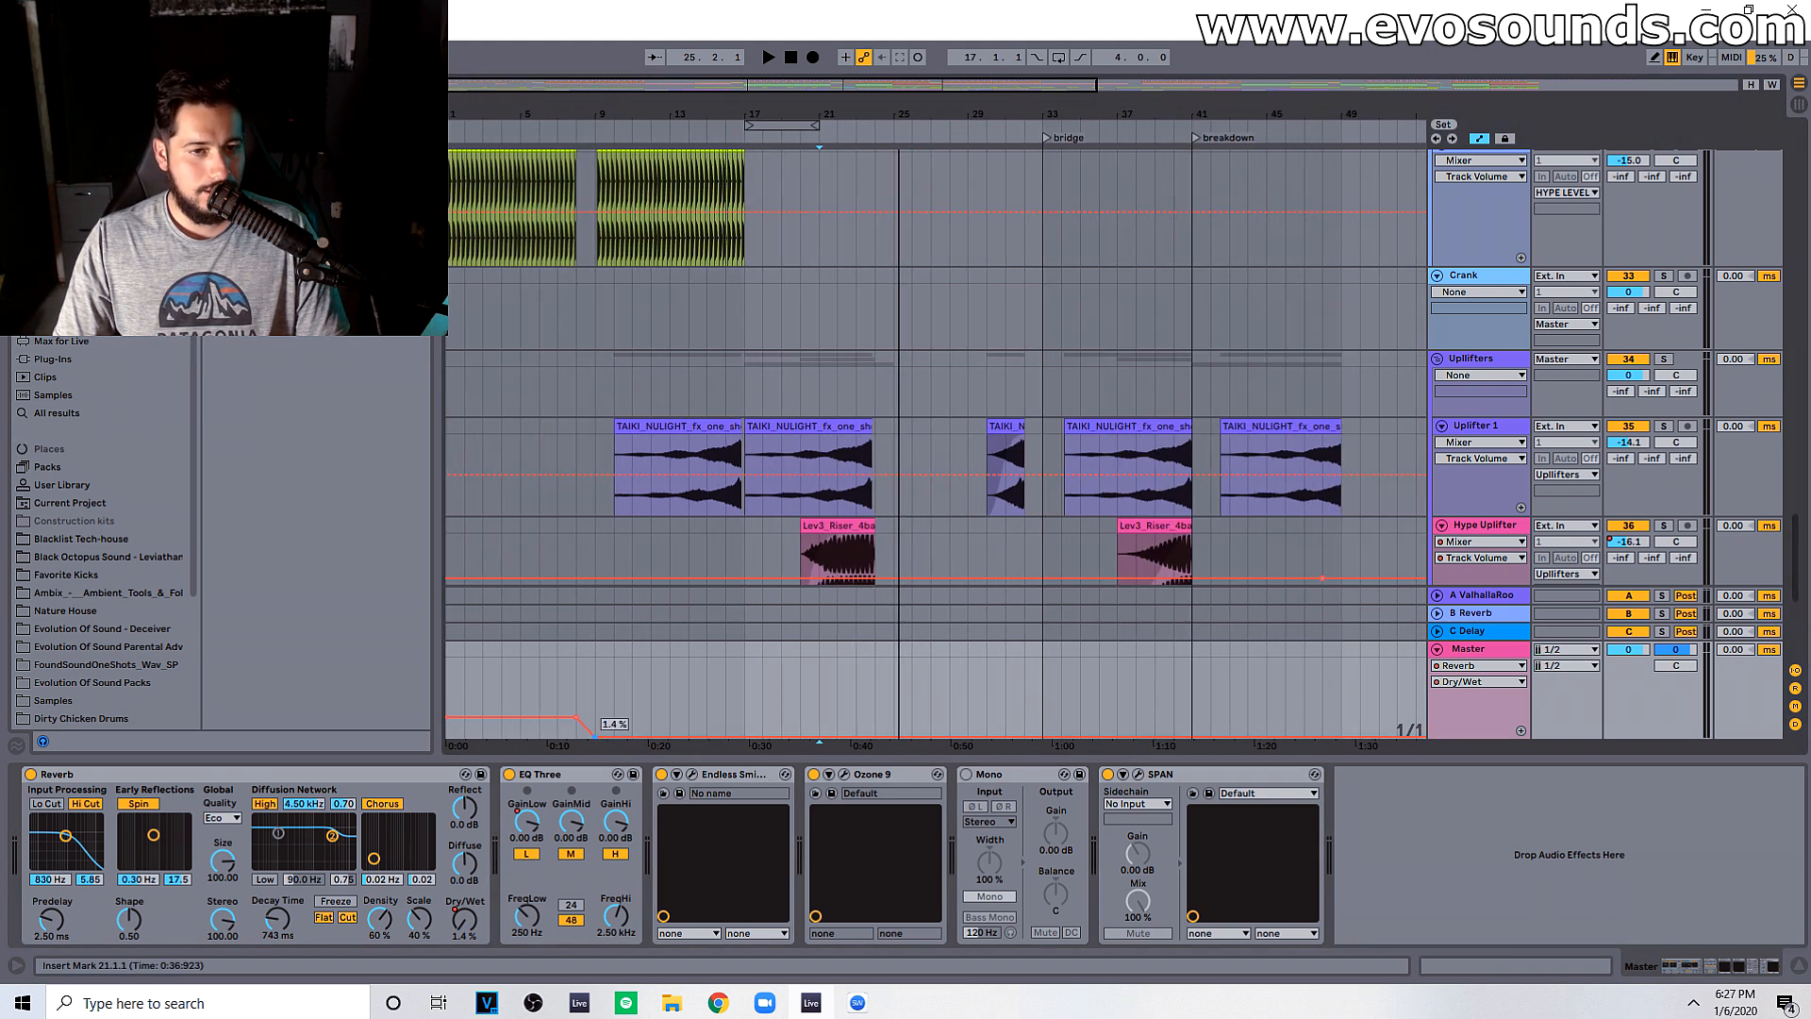
pyautogui.click(857, 683)
pyautogui.press('space')
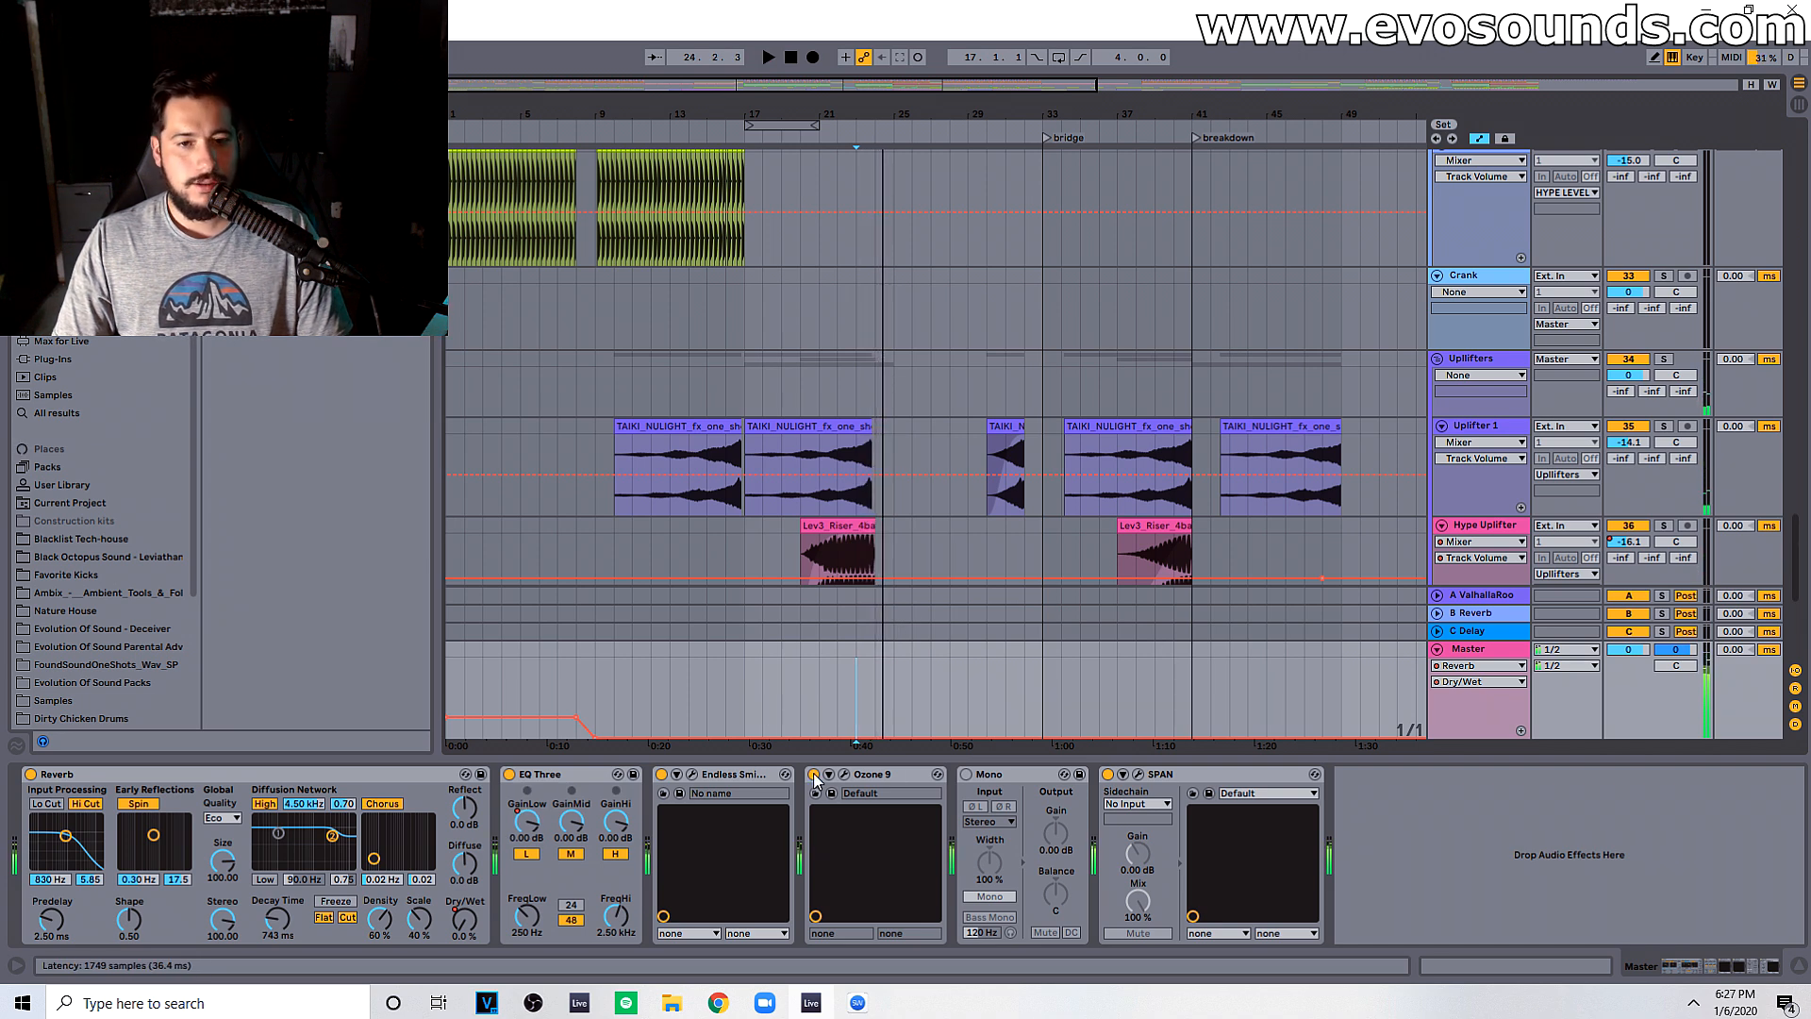
# Step: Make the Master's Endless Smile Intensity automation drop vertically at bar 24 and play from bar 23
pyautogui.click(693, 775)
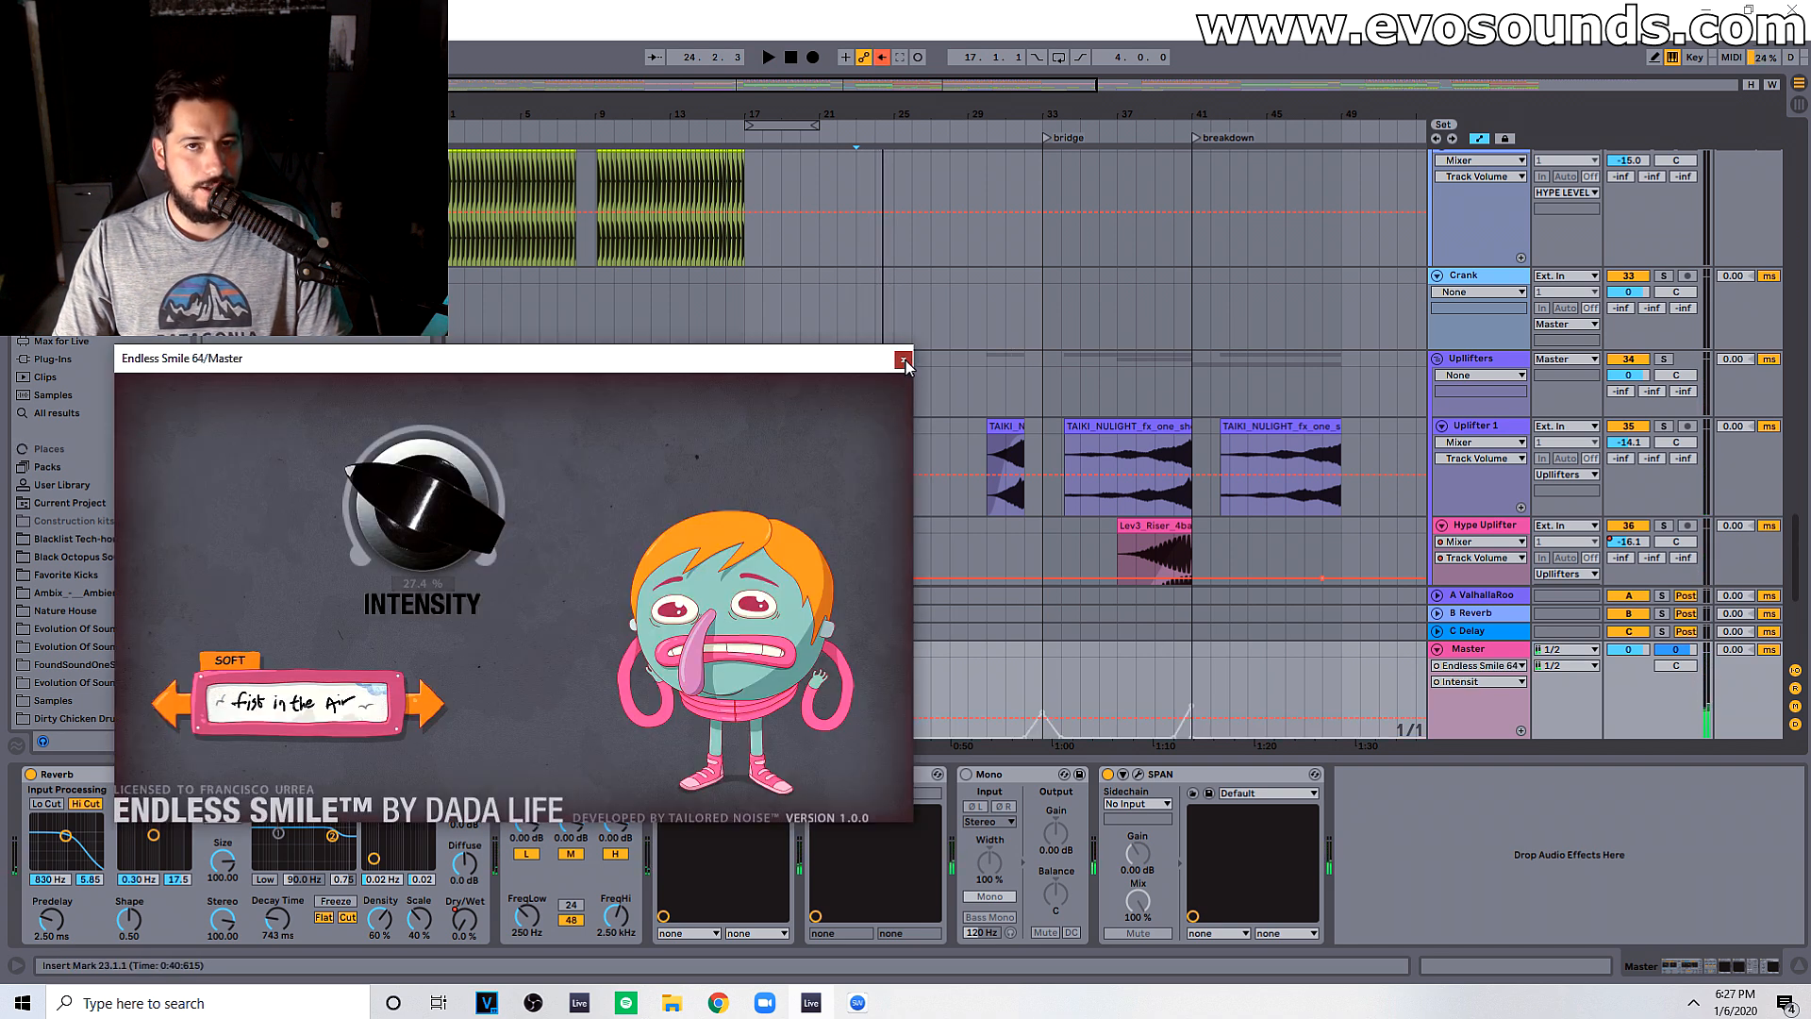
pyautogui.click(902, 359)
pyautogui.moveTo(838, 84); pyautogui.dragTo(781, 156)
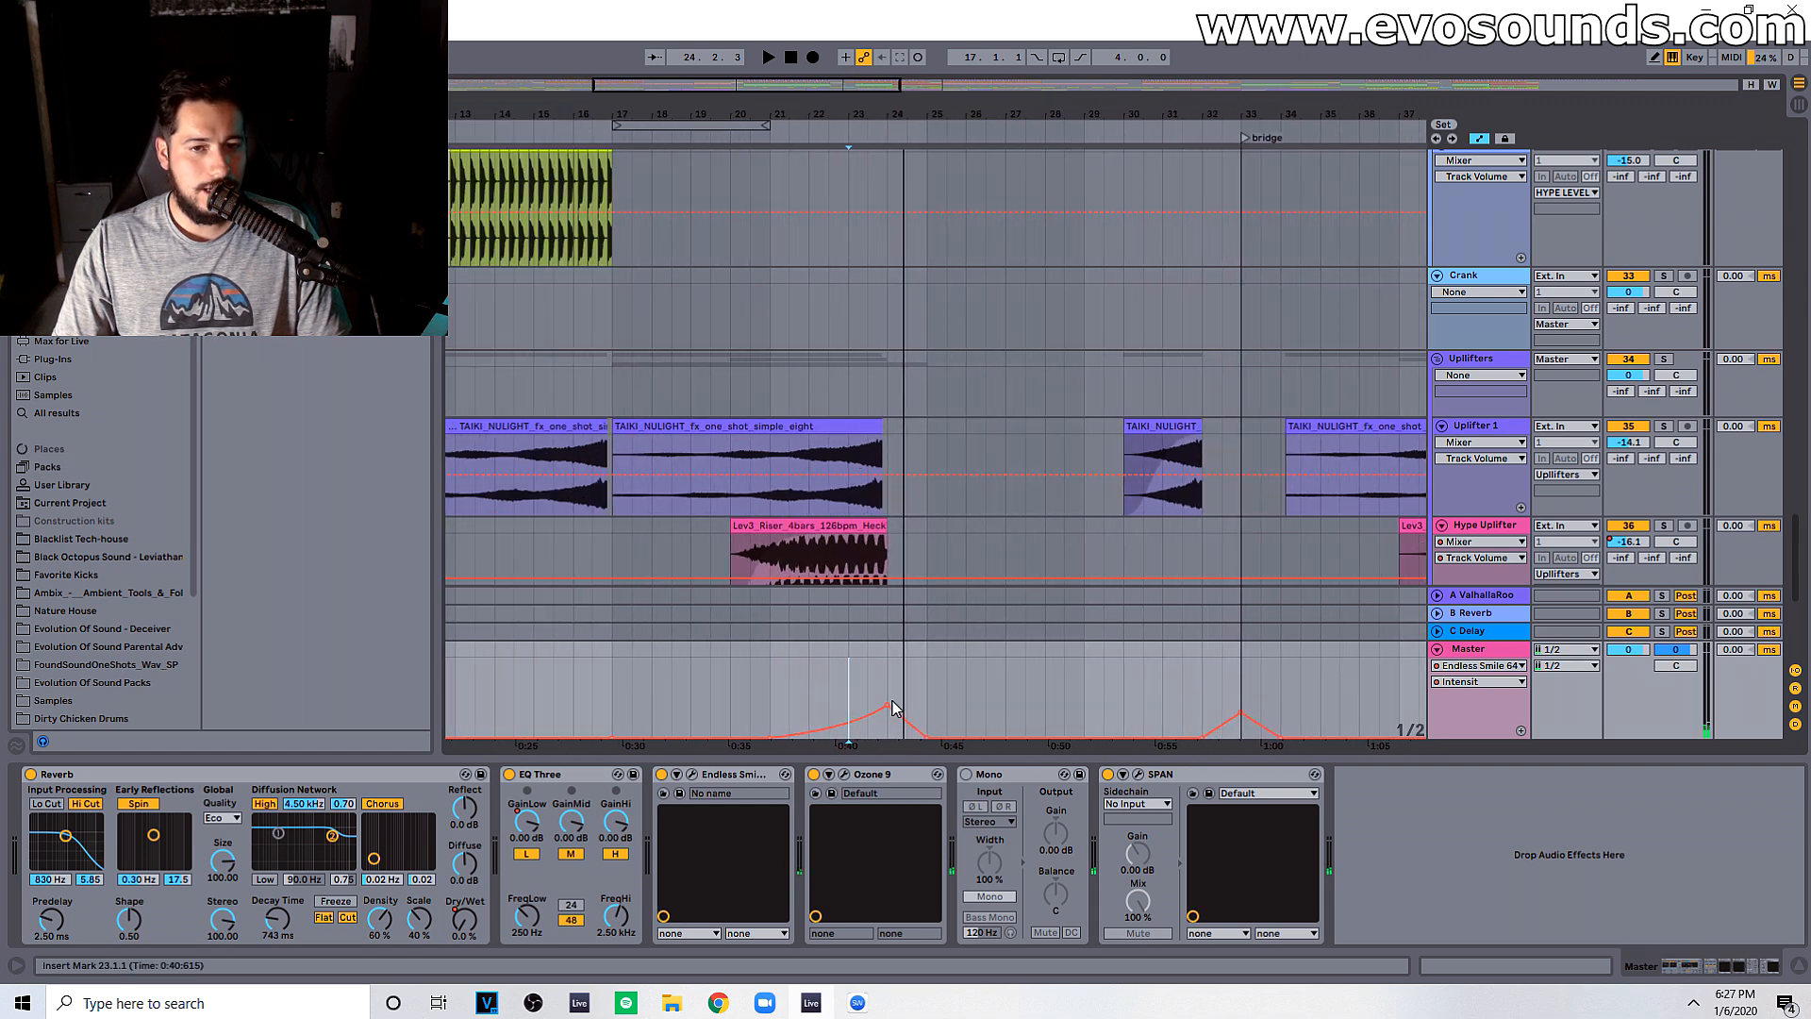
pyautogui.click(848, 596)
pyautogui.press('space')
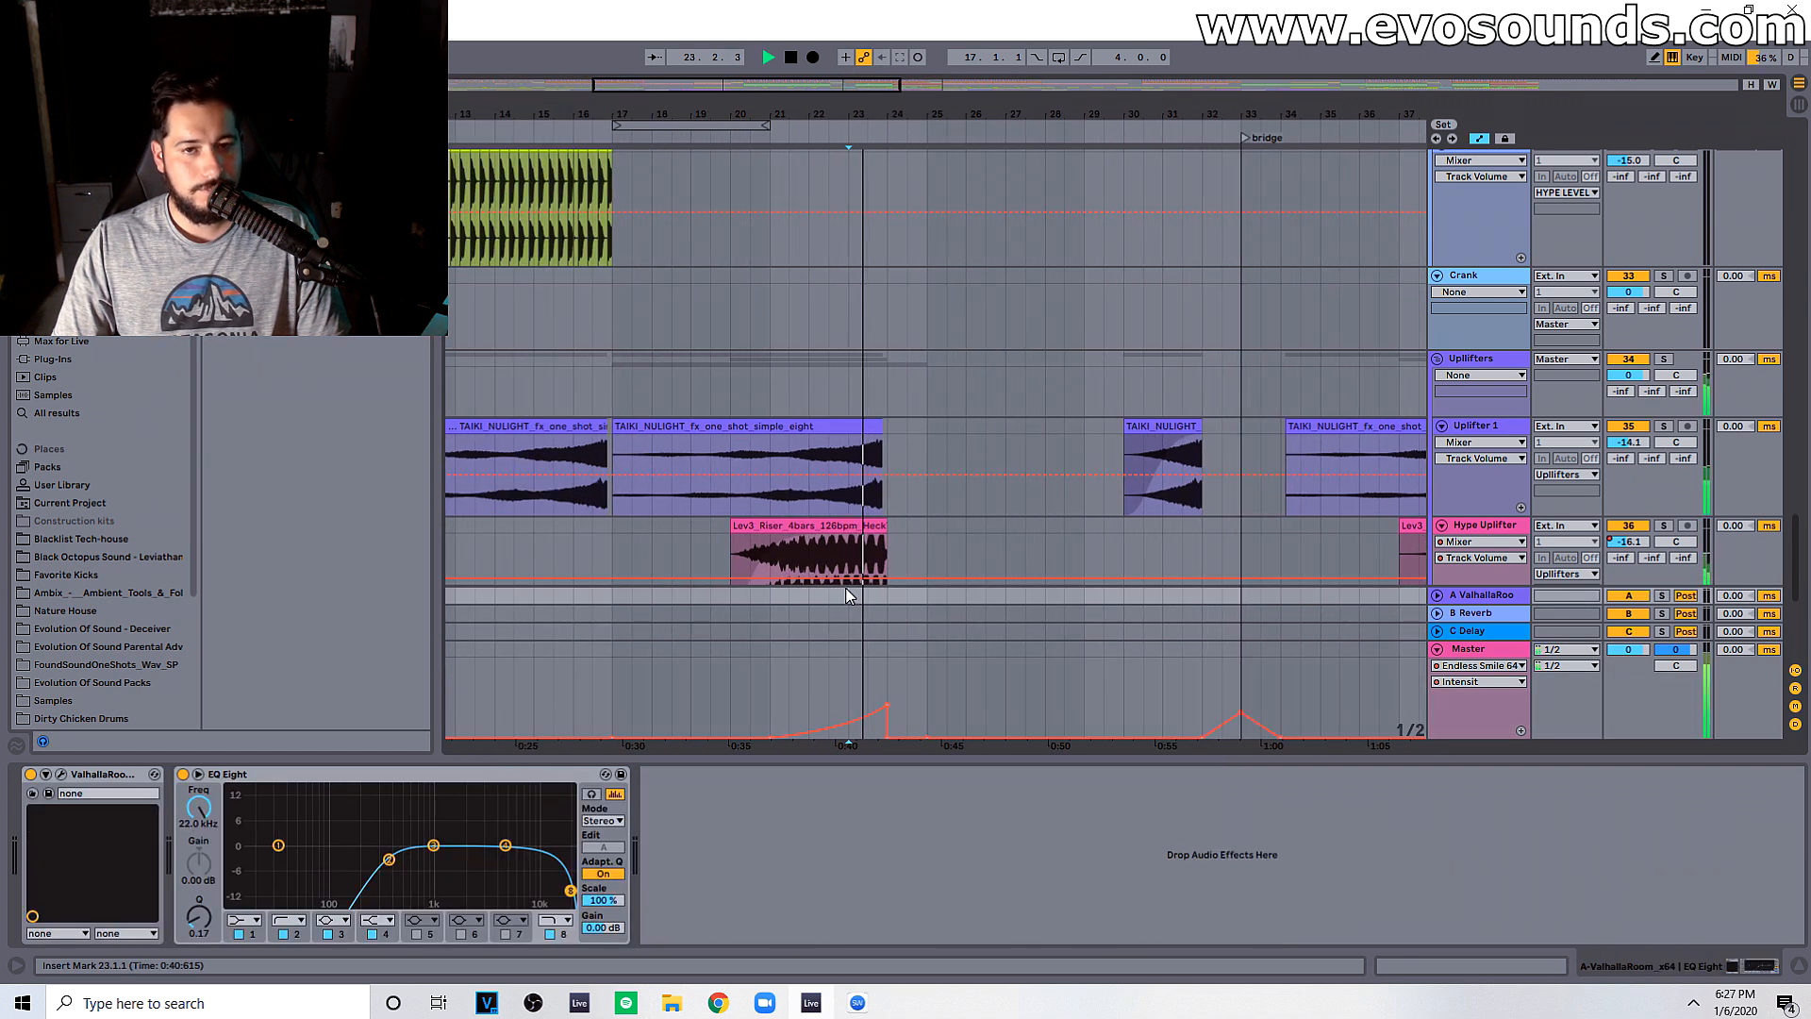
# Step: Move the second Uplifter 1 clip so it ends exactly at bar 24, and replay from bar 23
pyautogui.click(881, 435)
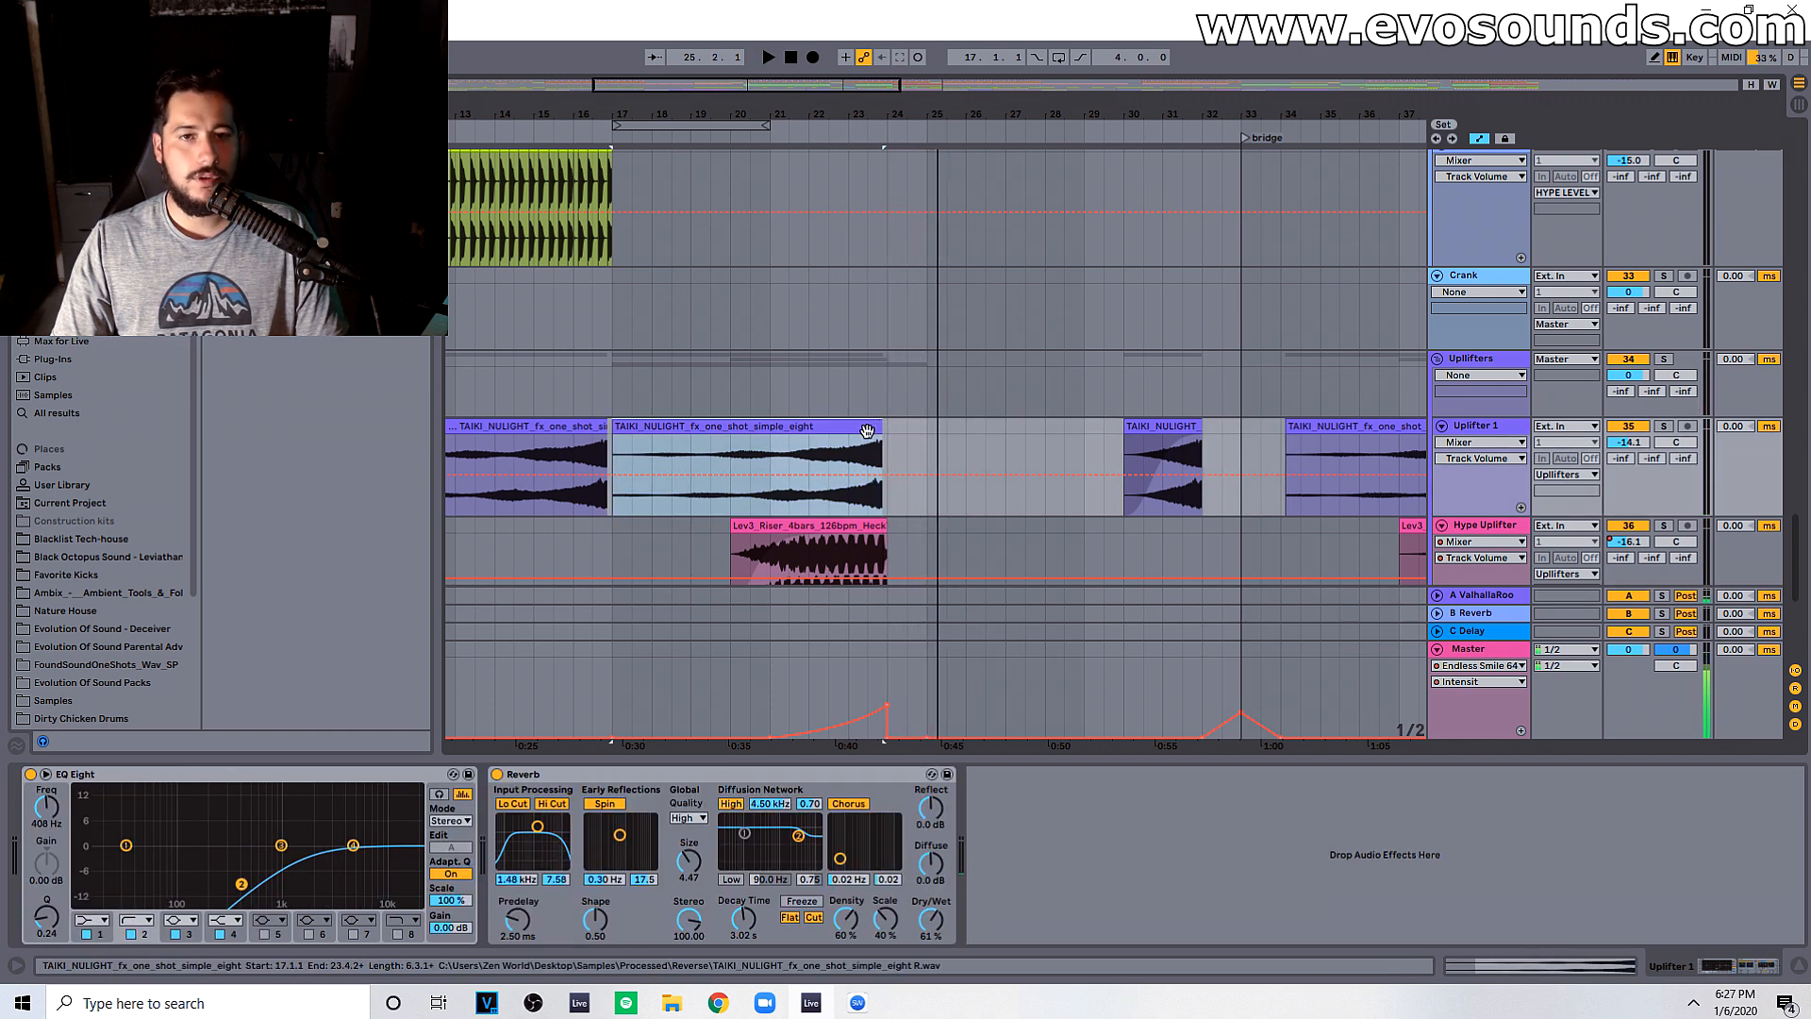
pyautogui.moveTo(848, 427); pyautogui.dragTo(887, 426)
pyautogui.click(853, 405)
pyautogui.press('space')
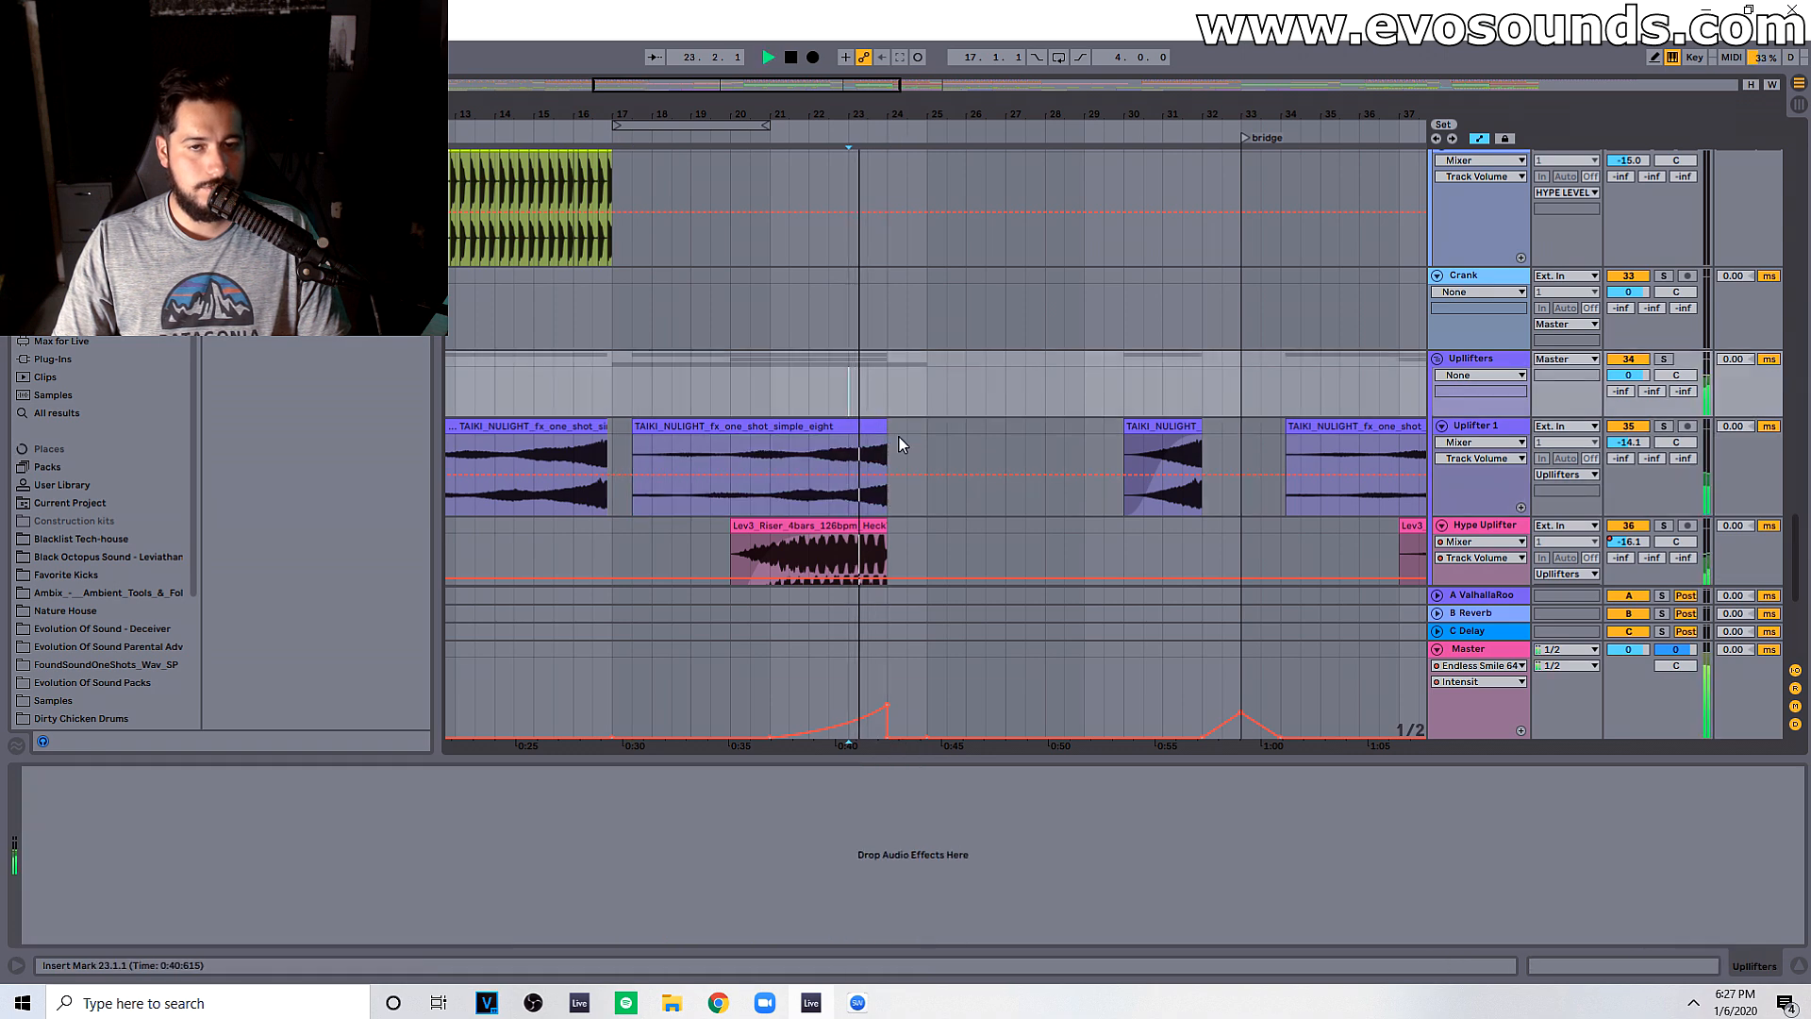
# Step: Hide the device view and listen into the drop while reviewing the tracks from the uplifters up to the percussion, stopping playback
pyautogui.click(957, 759)
pyautogui.scroll(10, 1026, 596)
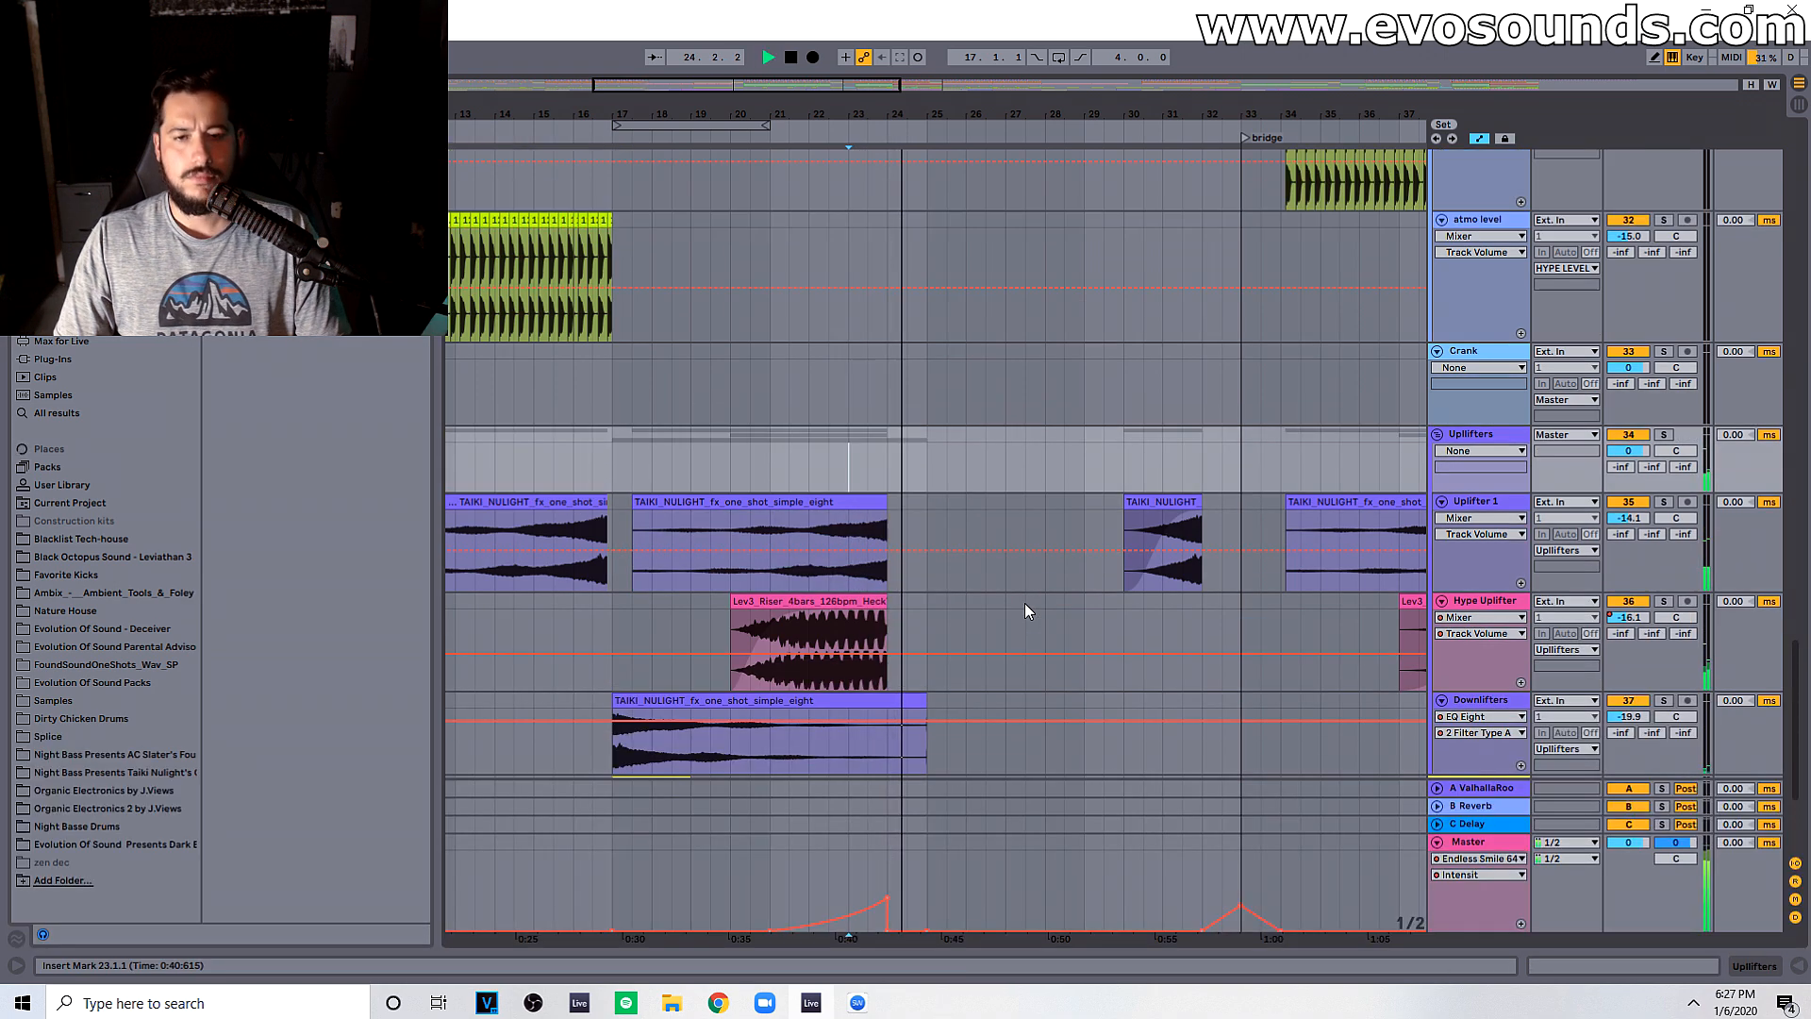
pyautogui.scroll(12, 1015, 615)
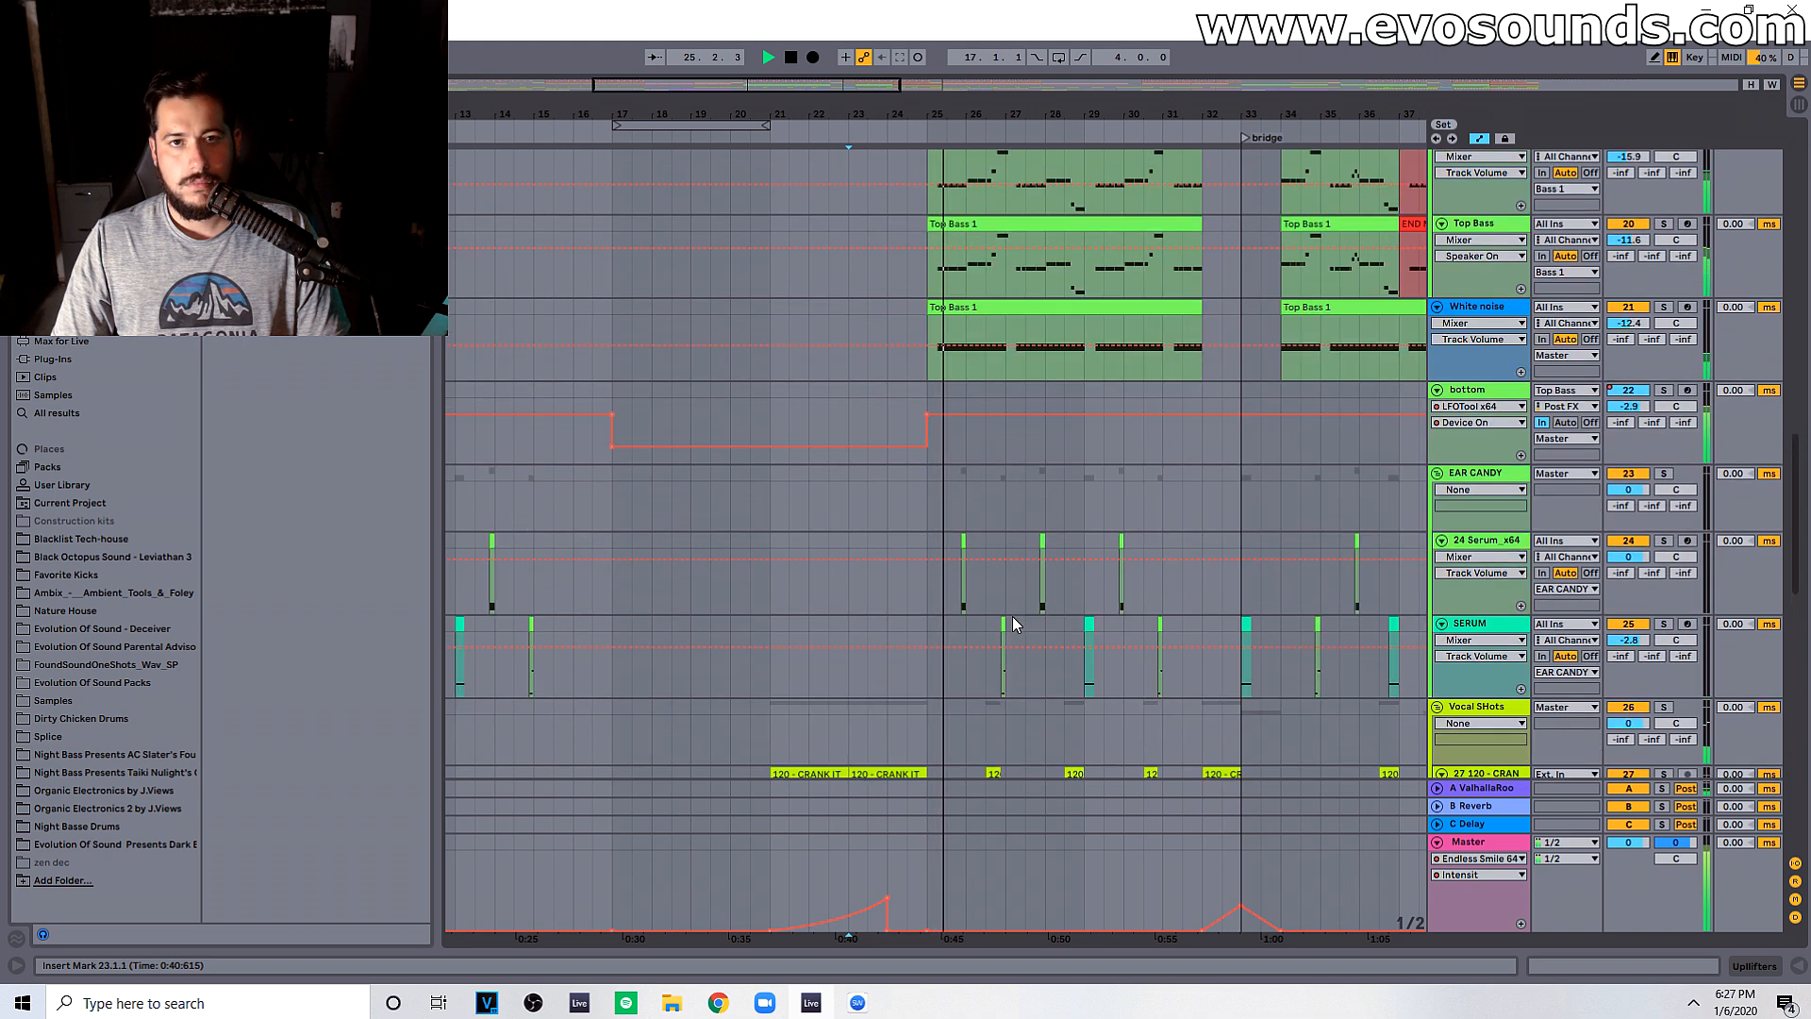
pyautogui.scroll(3, 1012, 621)
pyautogui.scroll(-3, 1012, 623)
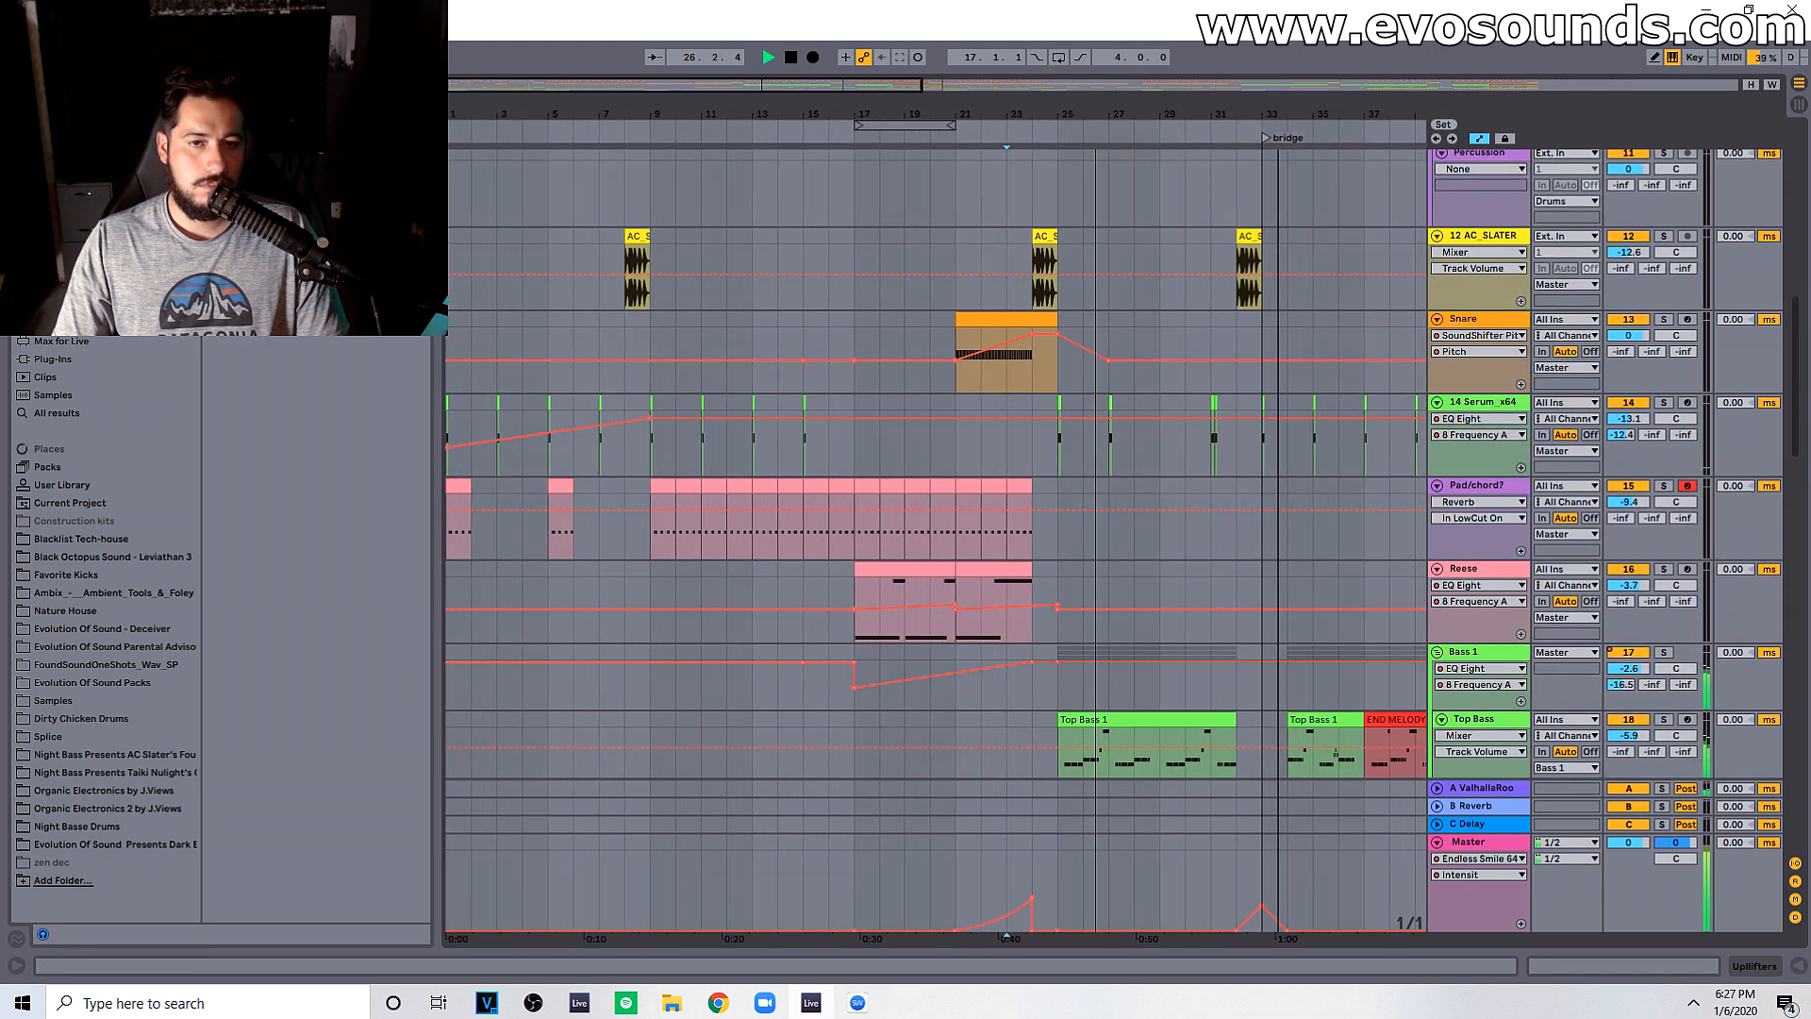
pyautogui.press('space')
# Step: Try a copy of the bar 25 Top Bass 1 clip from the upper Top Bass track at bar 17 and play it
pyautogui.scroll(-8, 1012, 644)
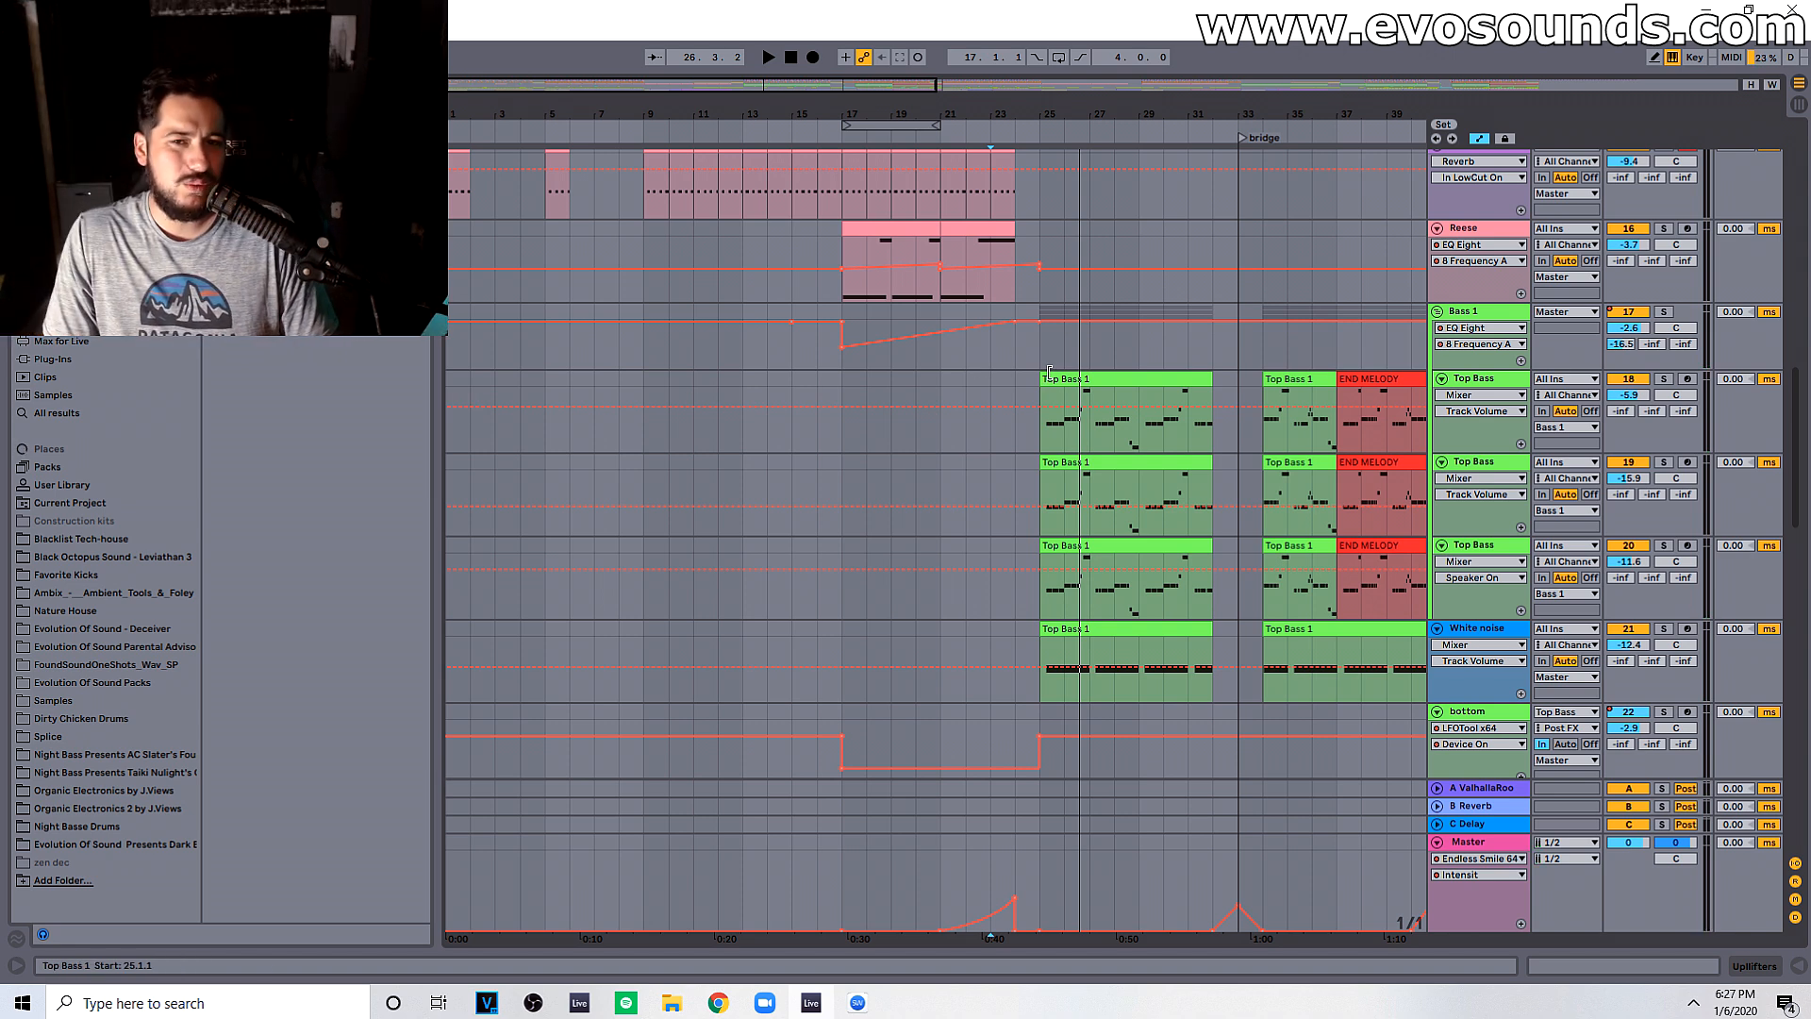
pyautogui.click(1058, 378)
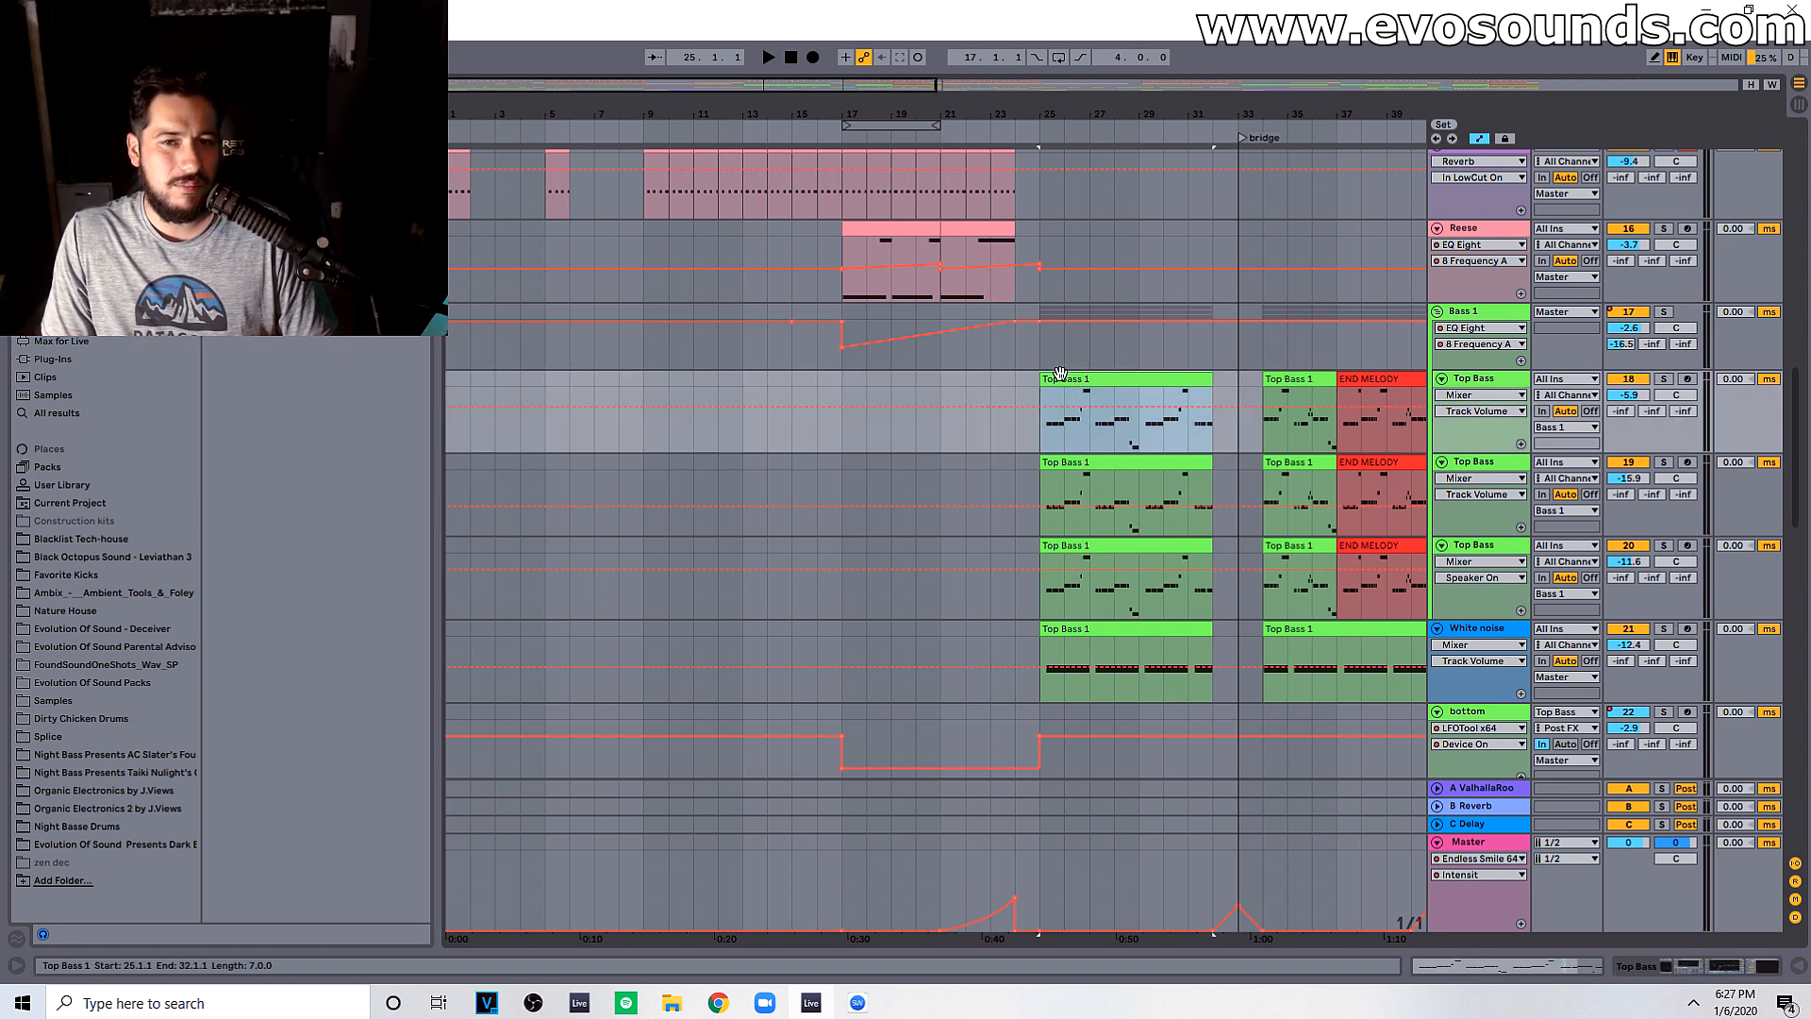
pyautogui.click(846, 383)
pyautogui.hotkey('ctrl', 'v')
pyautogui.press('space')
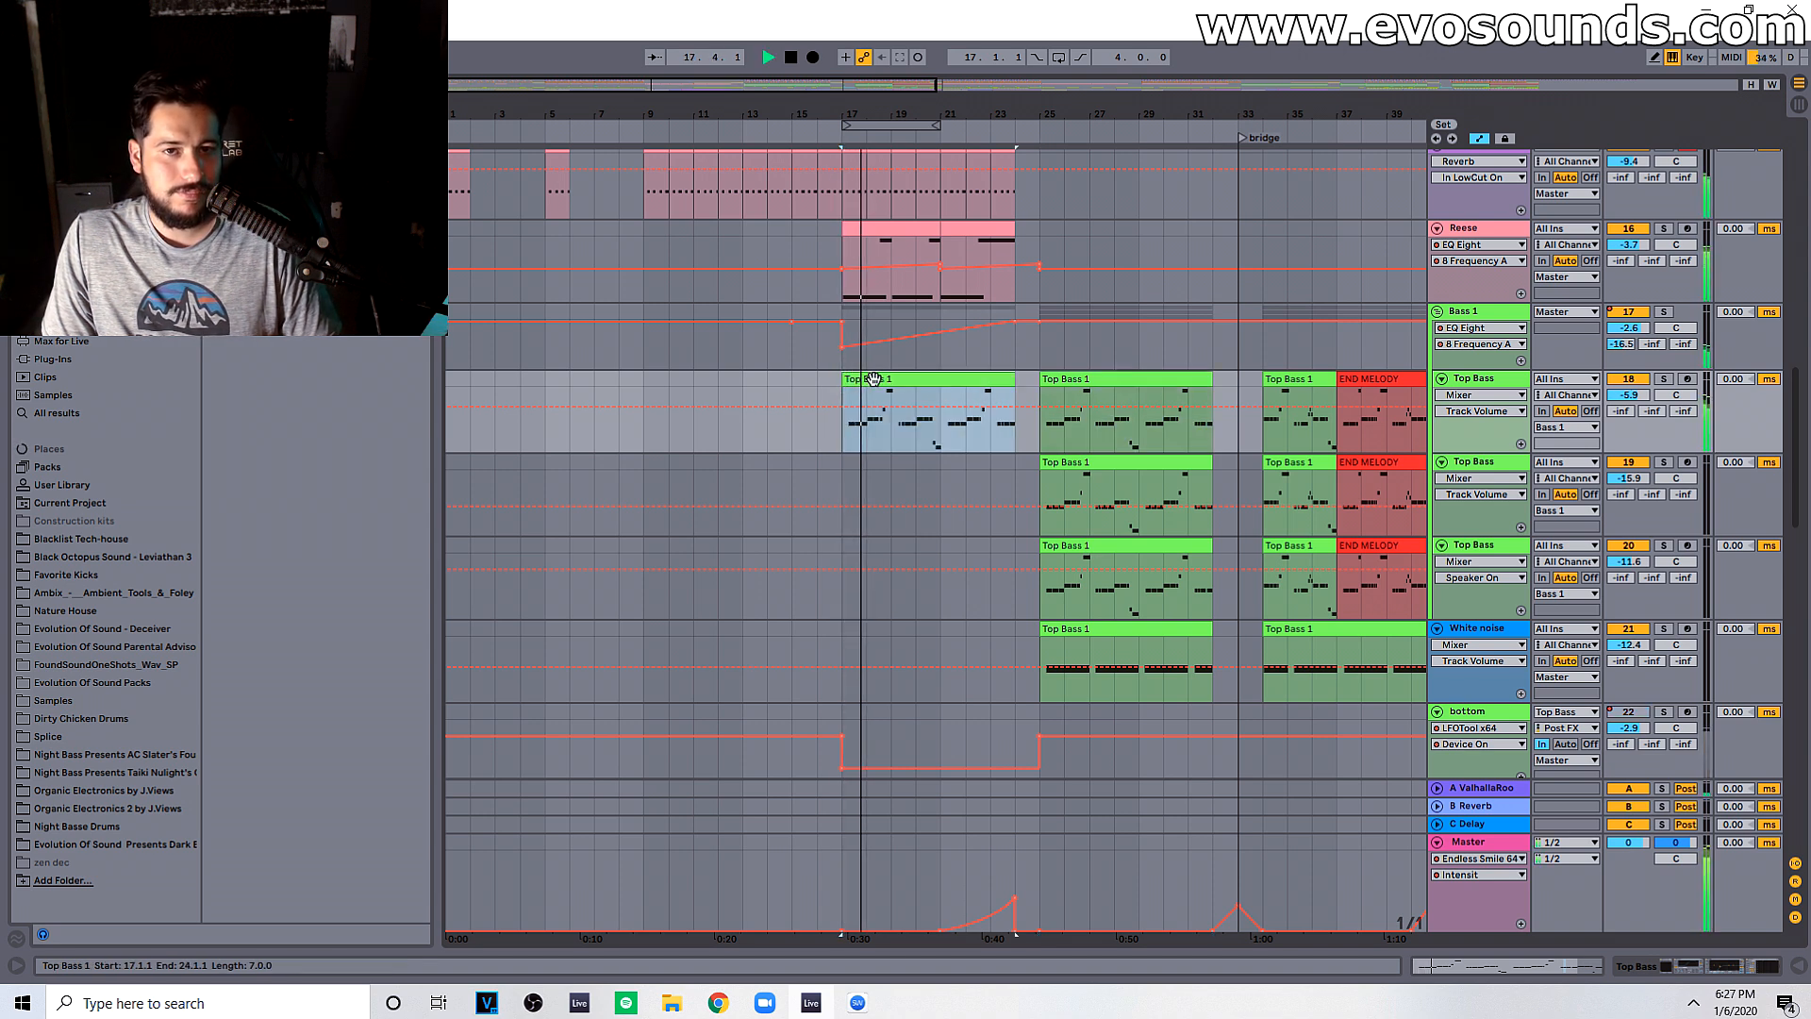
# Step: Delete the Top Bass 1 copy at bar 17 and stop playback
pyautogui.scroll(3, 930, 462)
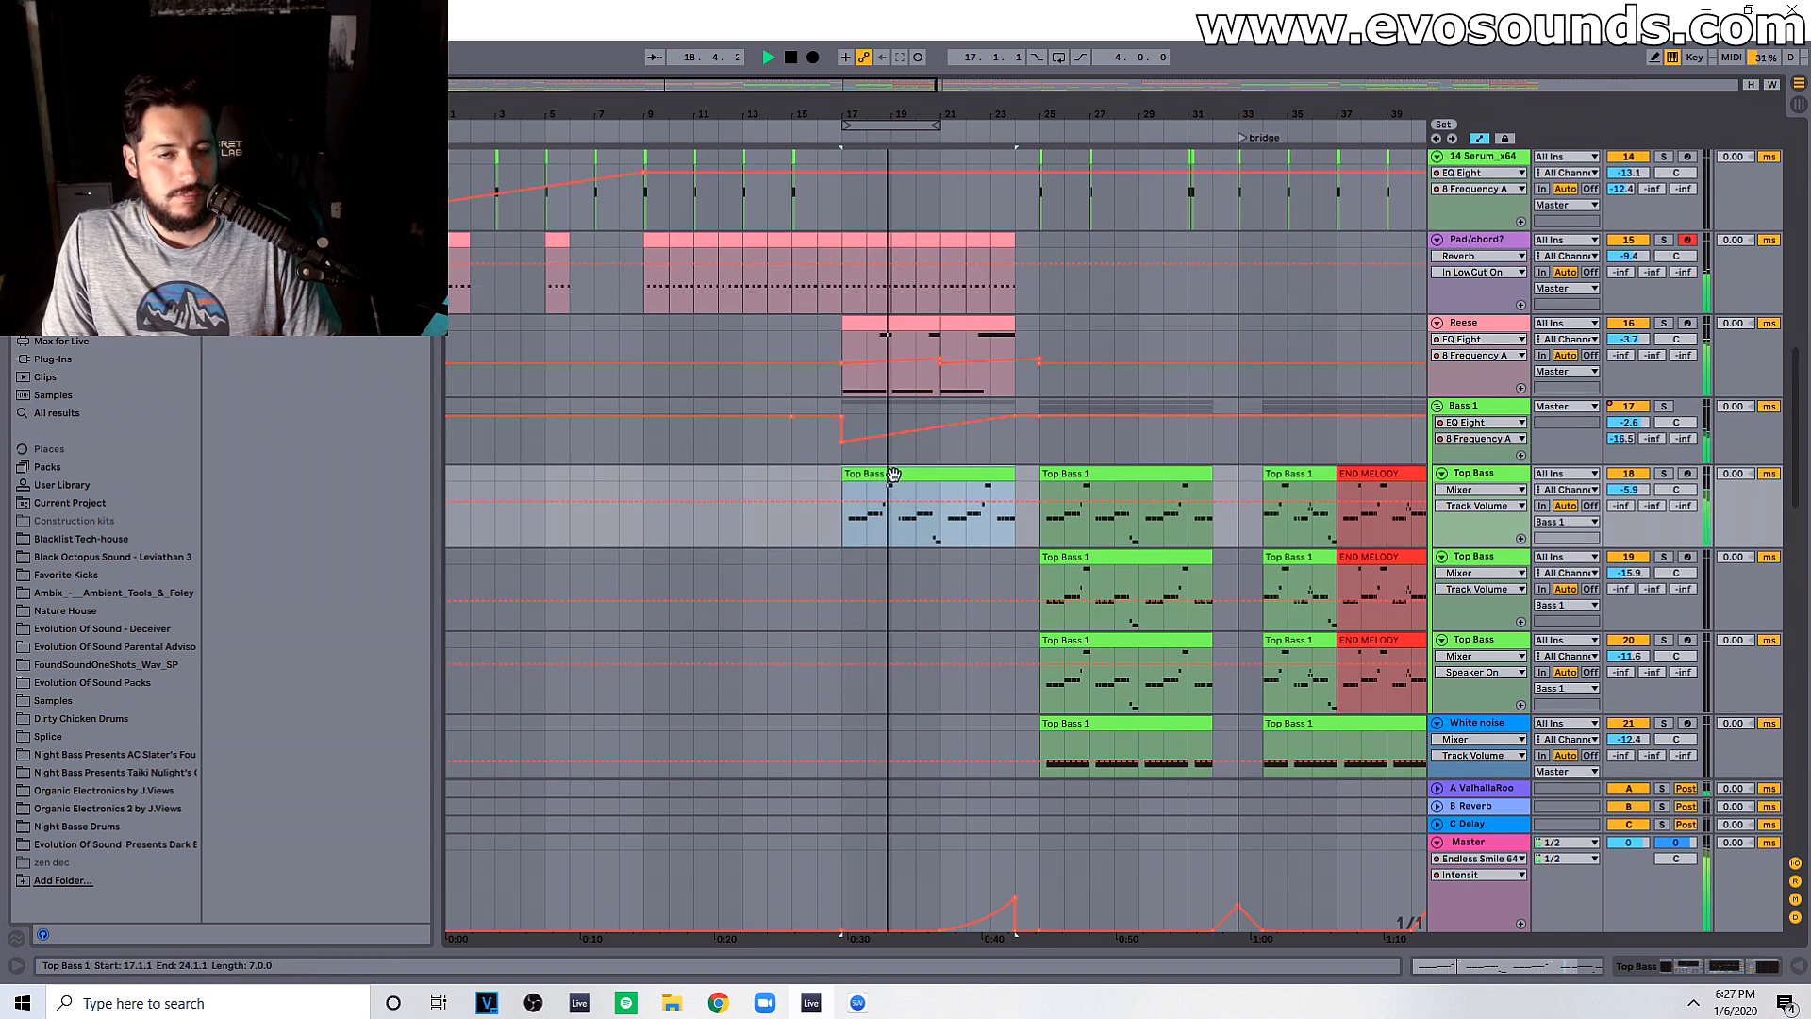
pyautogui.press('Delete')
pyautogui.press('space')
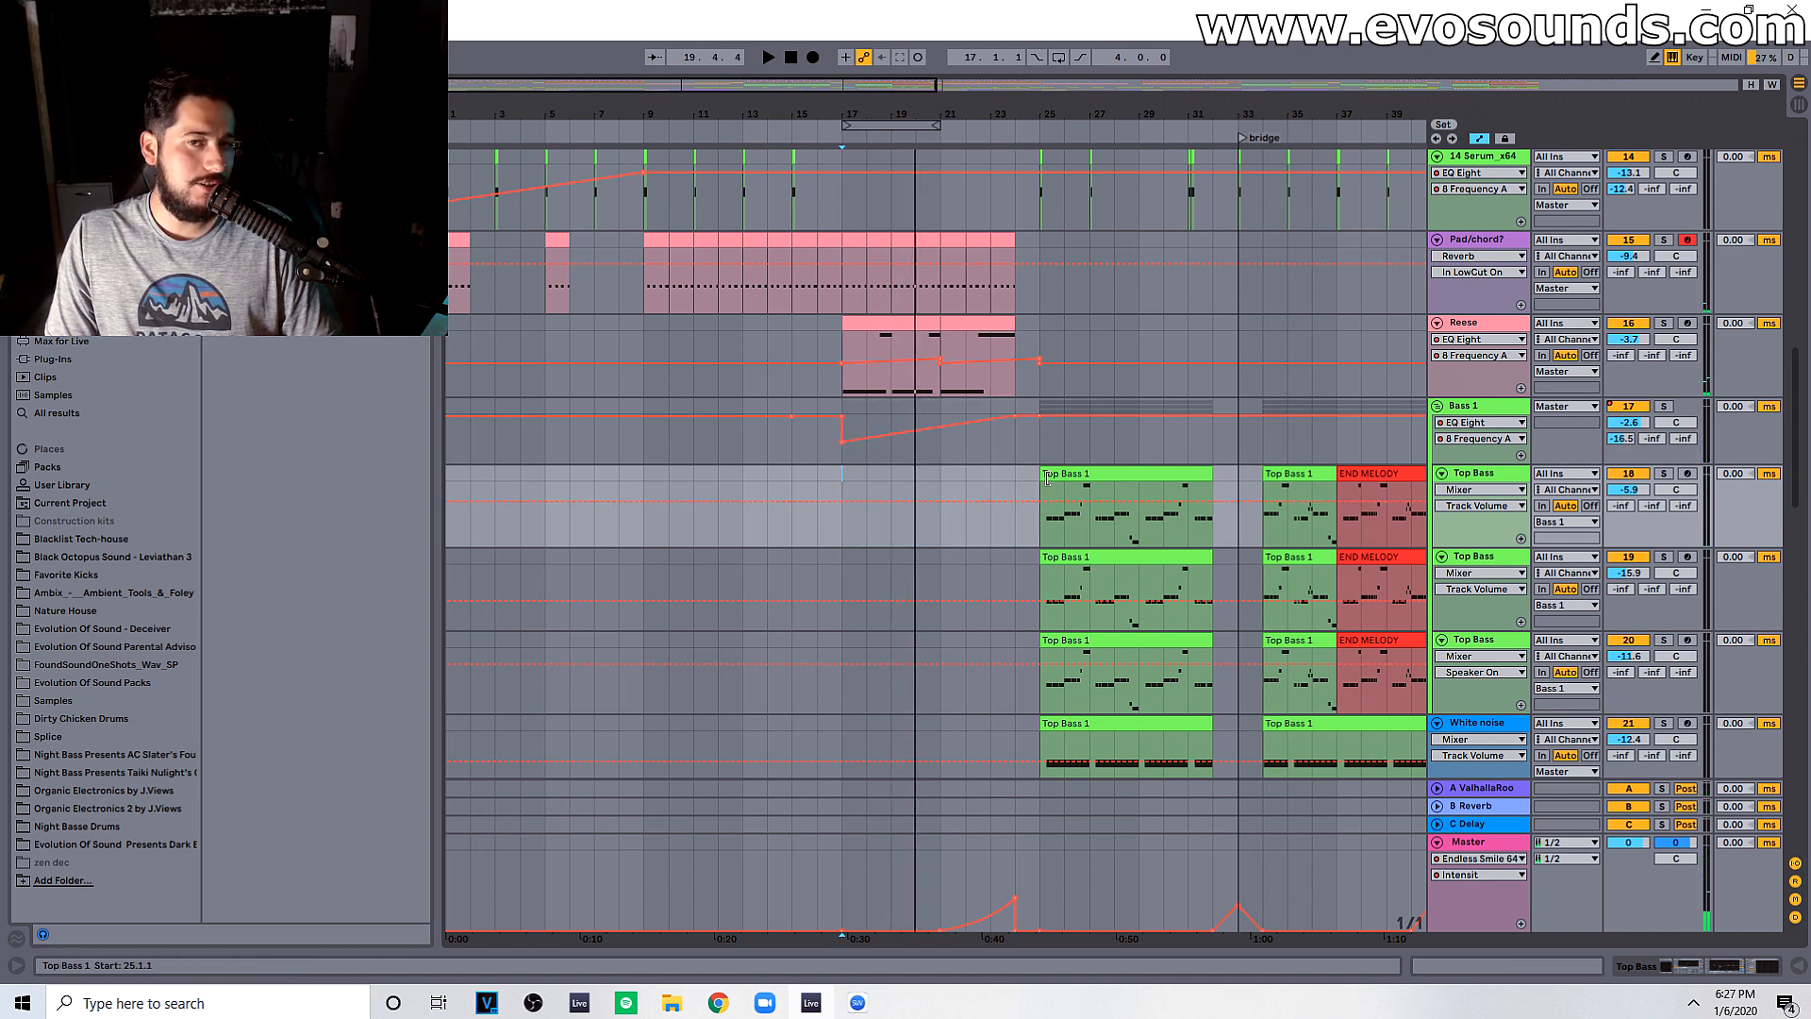
# Step: Play from bar 16 while reviewing the arrangement from the snare and bass tracks down to the vocal shots
pyautogui.scroll(4, 709, 485)
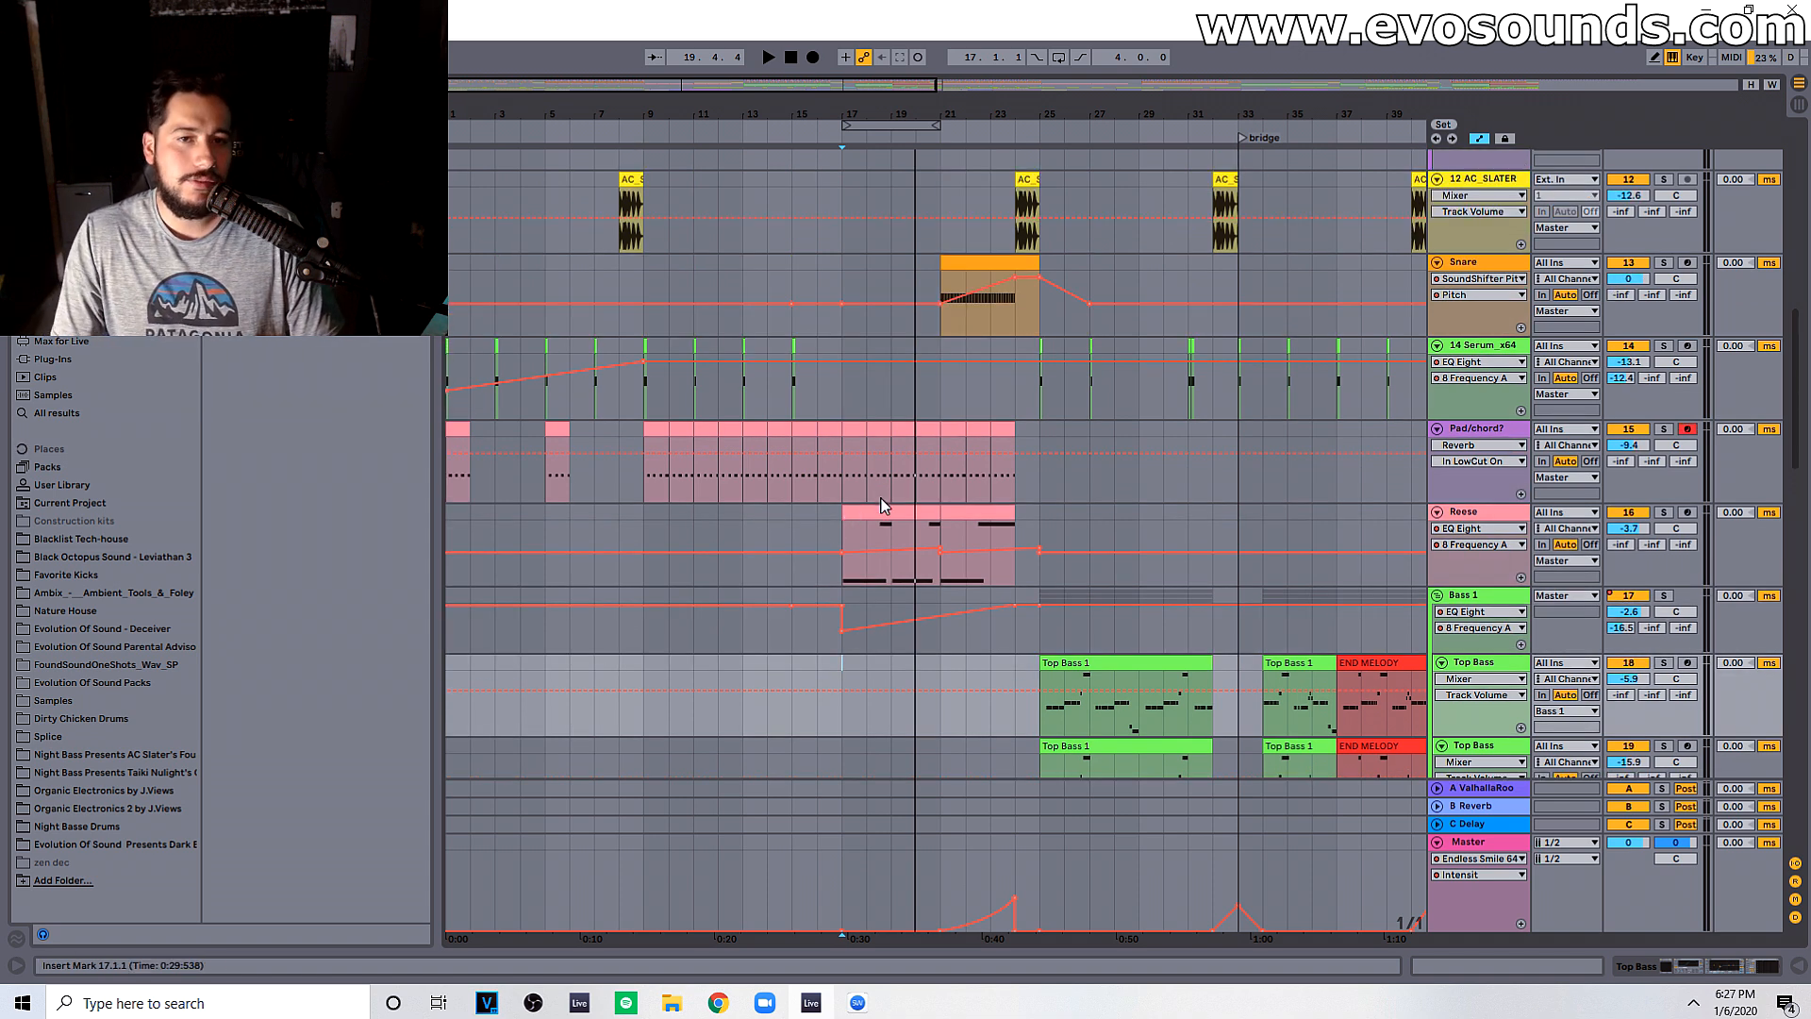
pyautogui.scroll(5, 880, 490)
pyautogui.scroll(-4, 802, 389)
pyautogui.press('space')
pyautogui.scroll(-11, 800, 439)
pyautogui.scroll(-7, 832, 462)
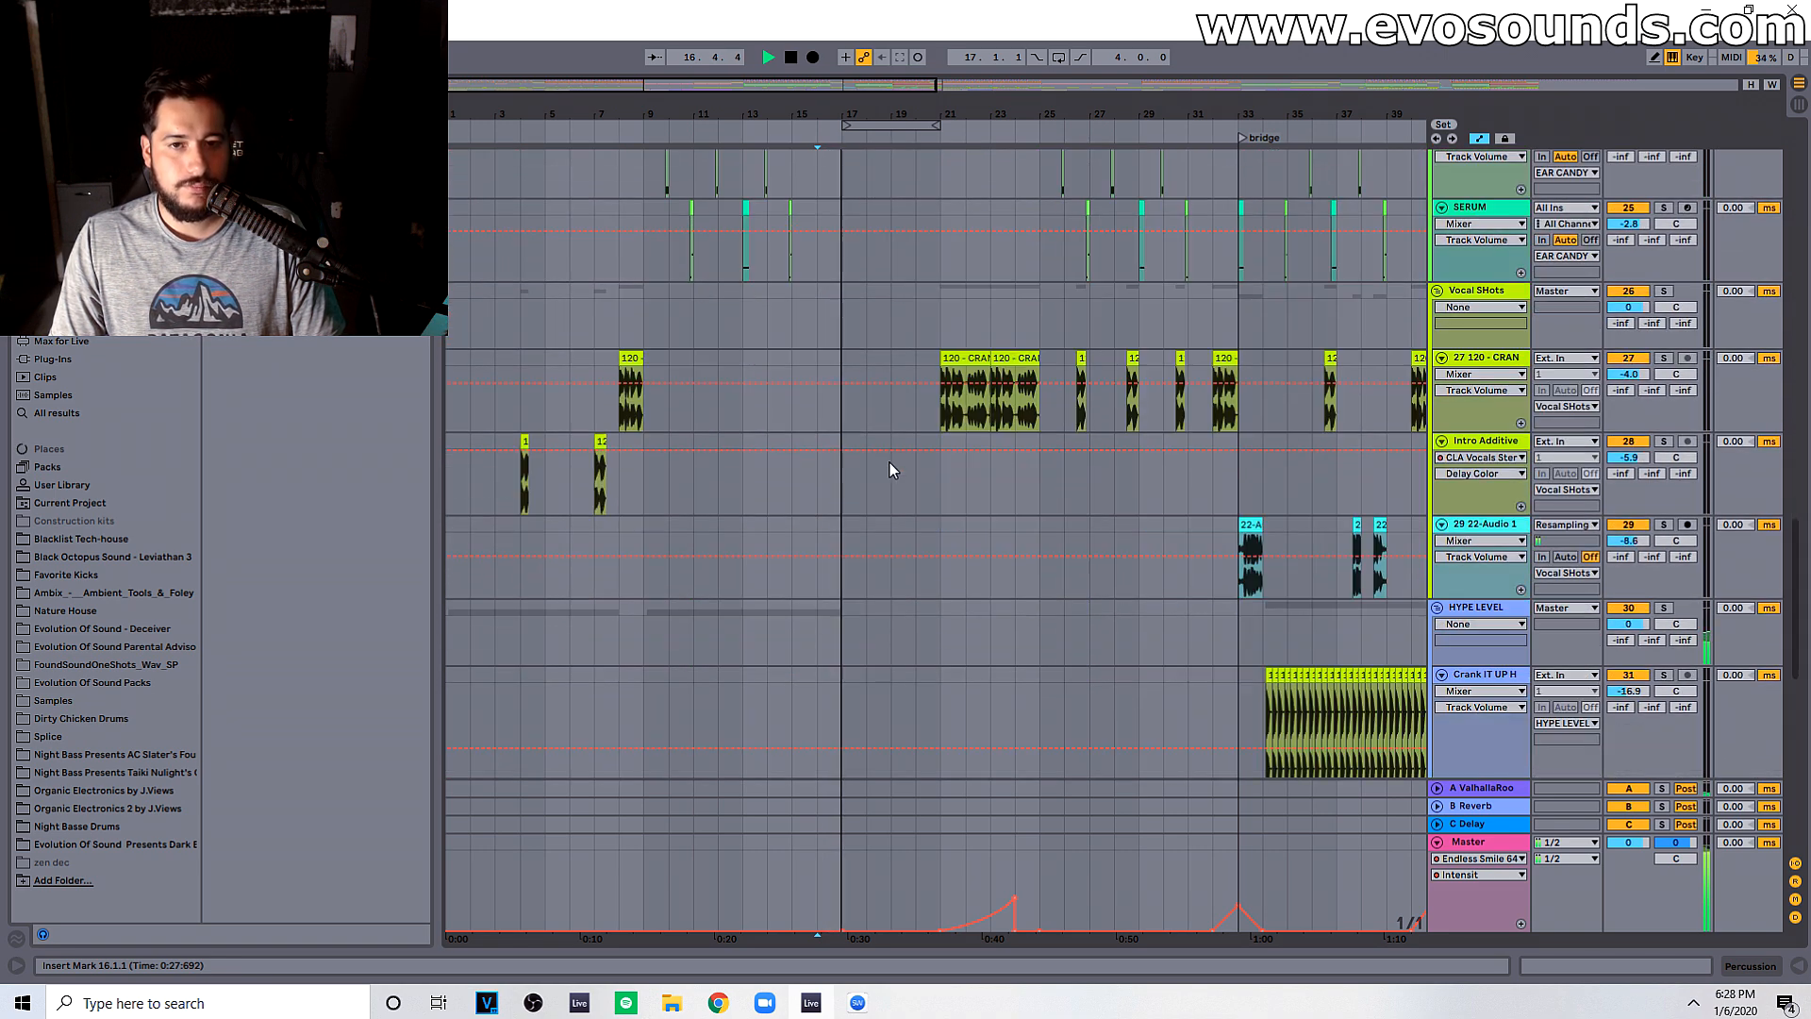
pyautogui.click(962, 358)
pyautogui.press('space')
pyautogui.moveTo(1023, 114); pyautogui.dragTo(1019, 66)
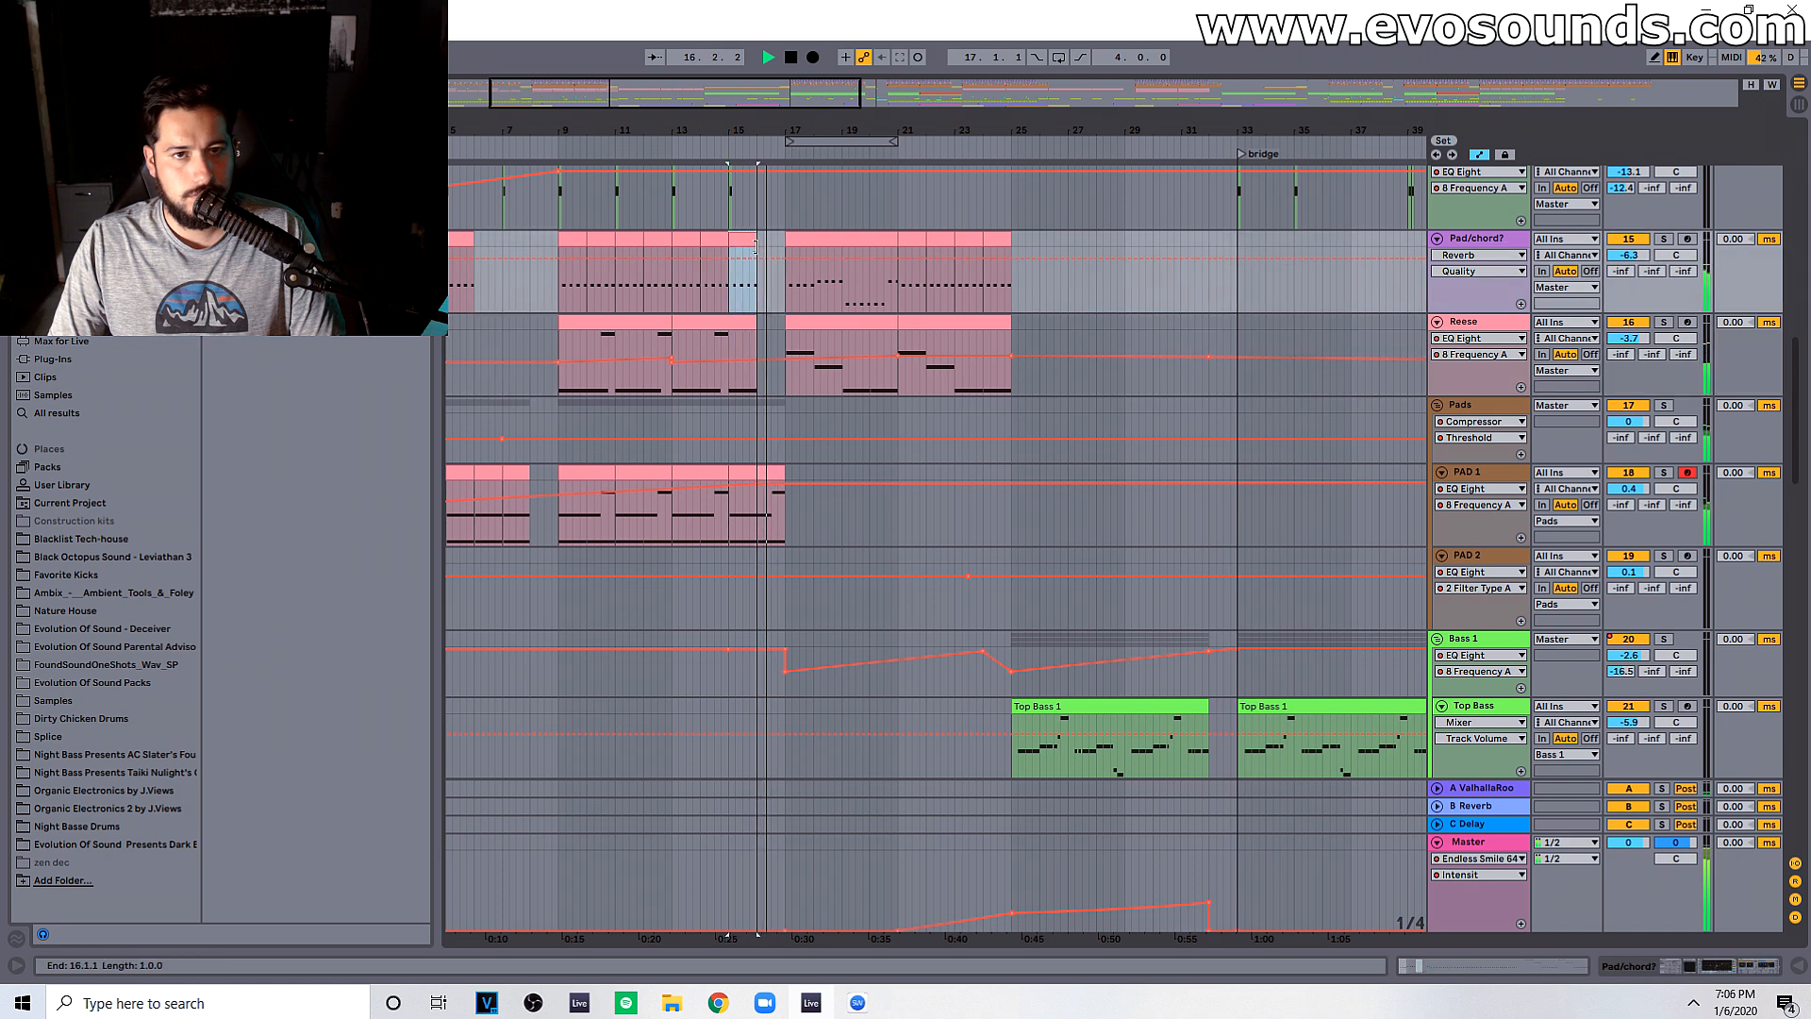
# Step: Shorten the PAD 1 clip before the buildup so it ends at bar 16, and replay from bar 15
pyautogui.moveTo(783, 471); pyautogui.dragTo(748, 471)
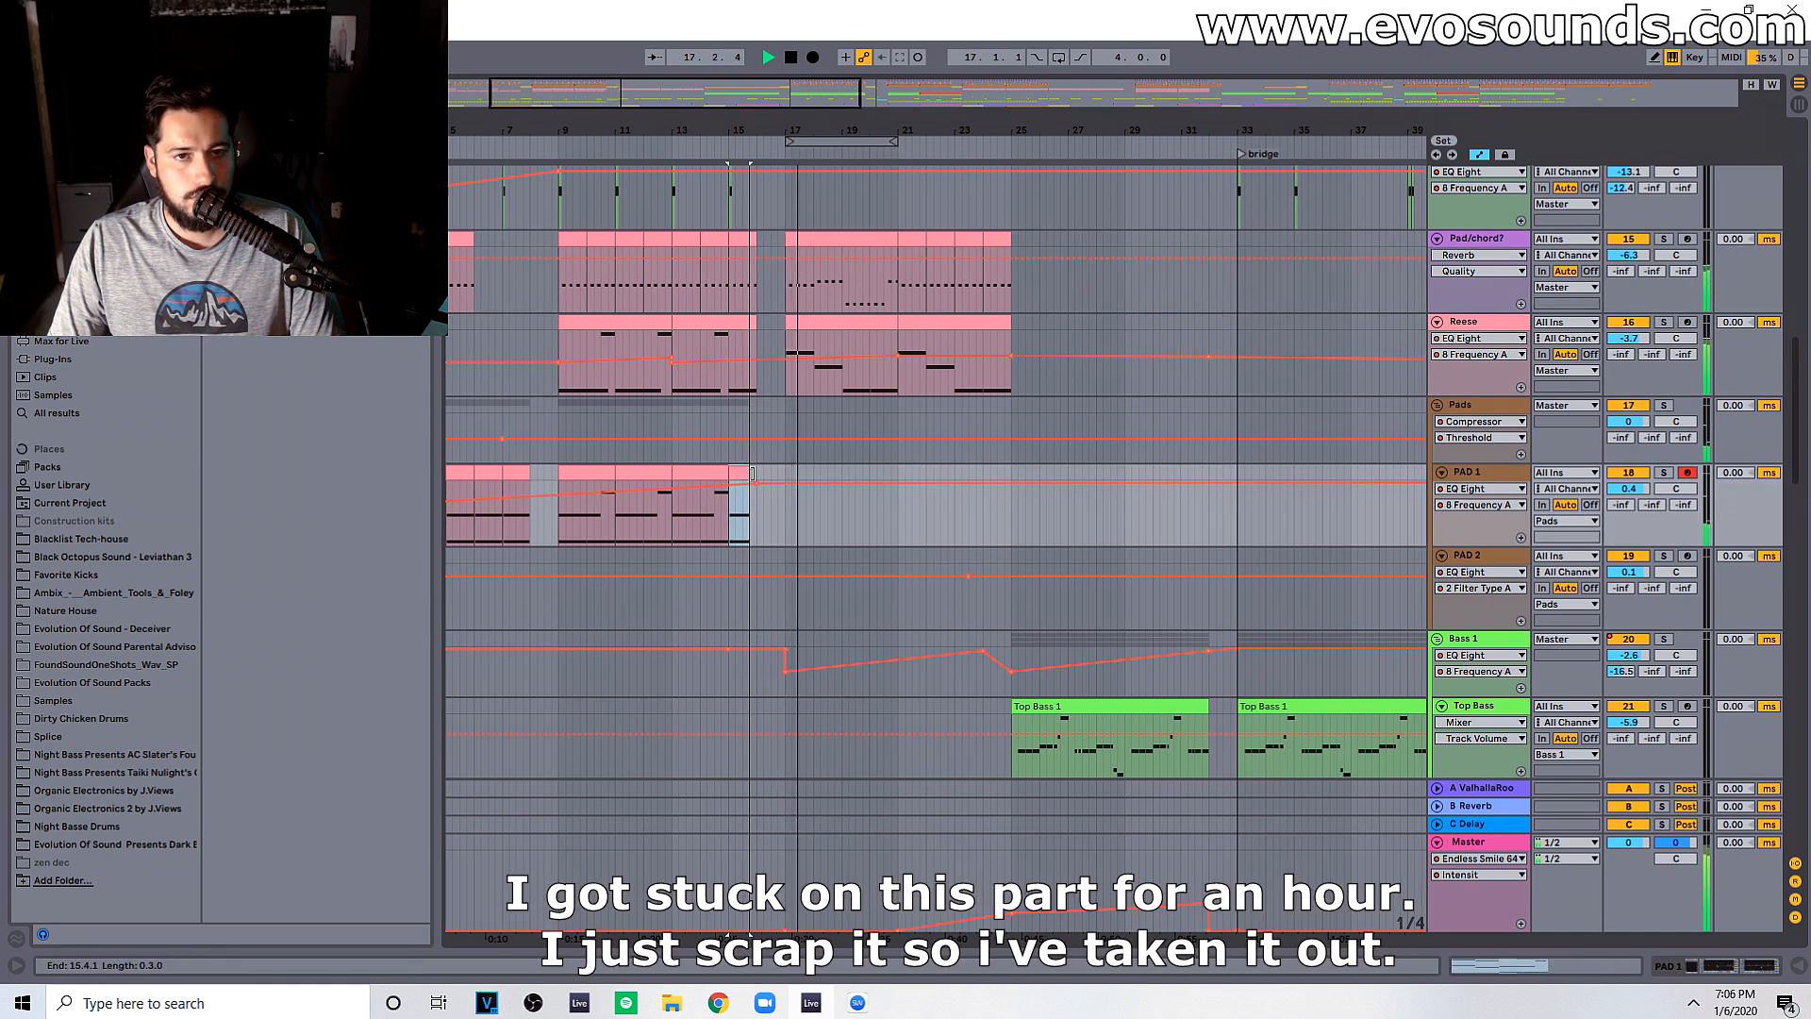
pyautogui.click(736, 404)
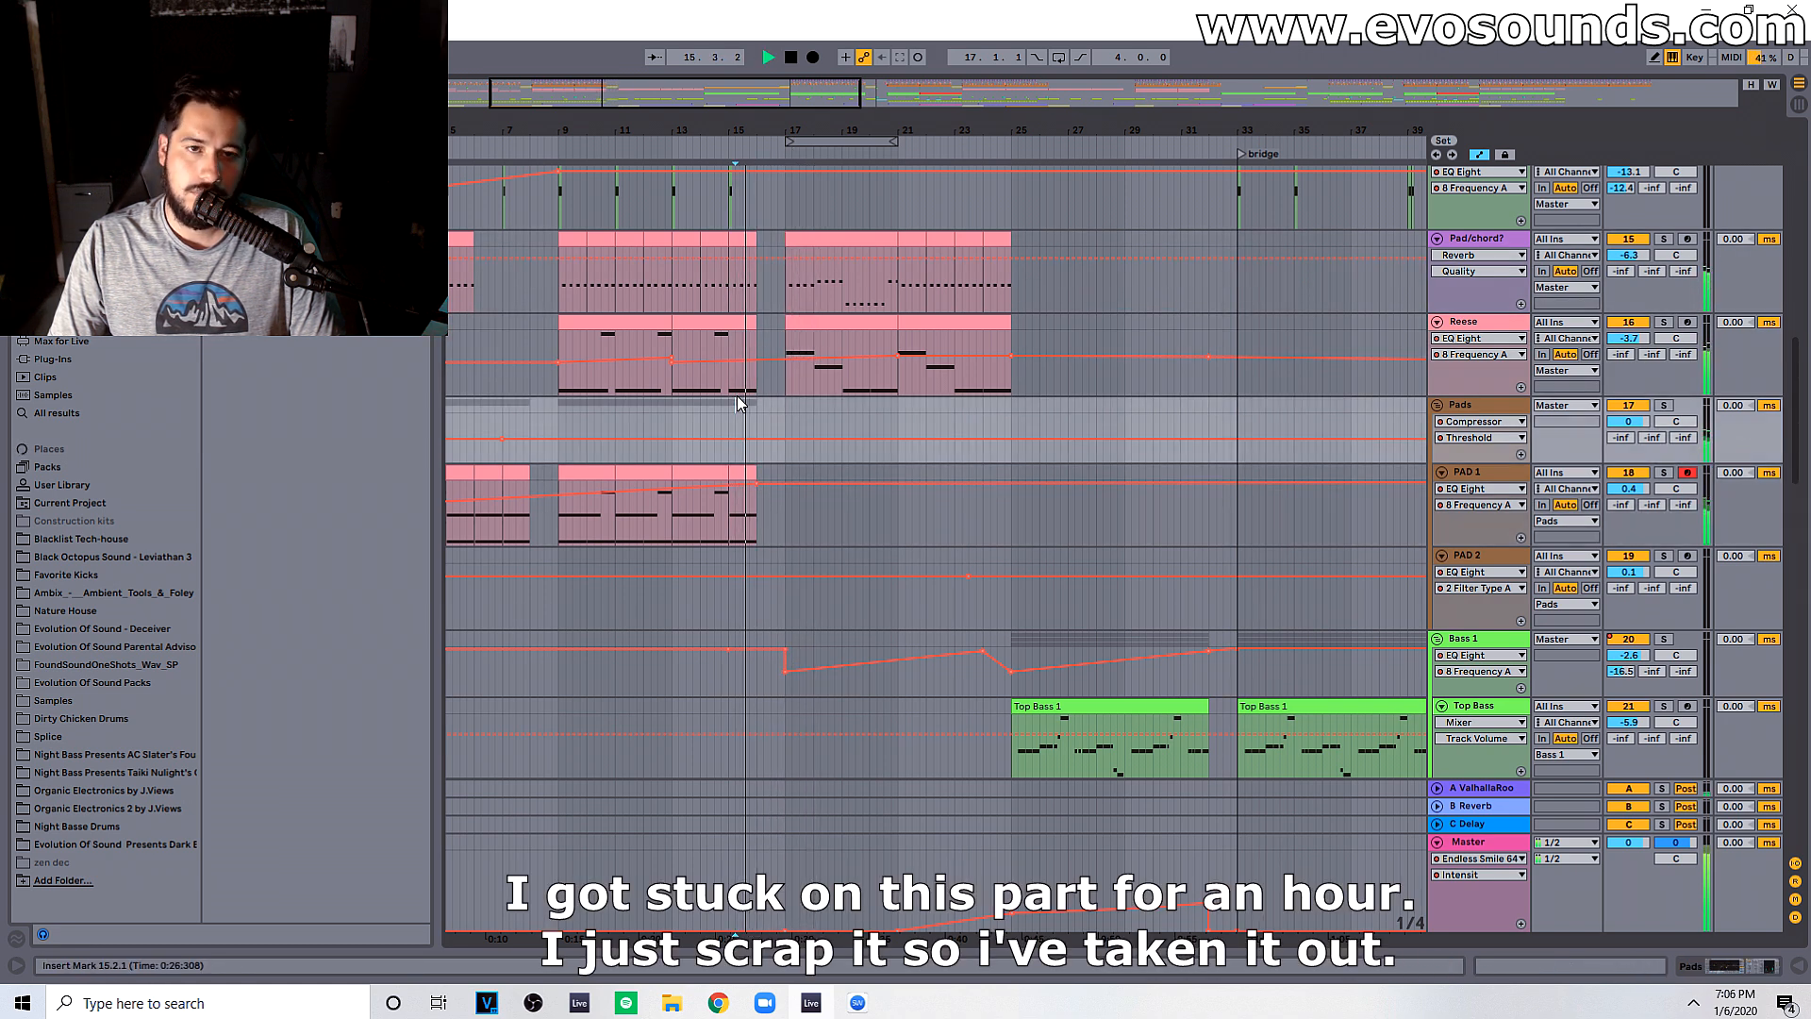
pyautogui.scroll(-5, 755, 402)
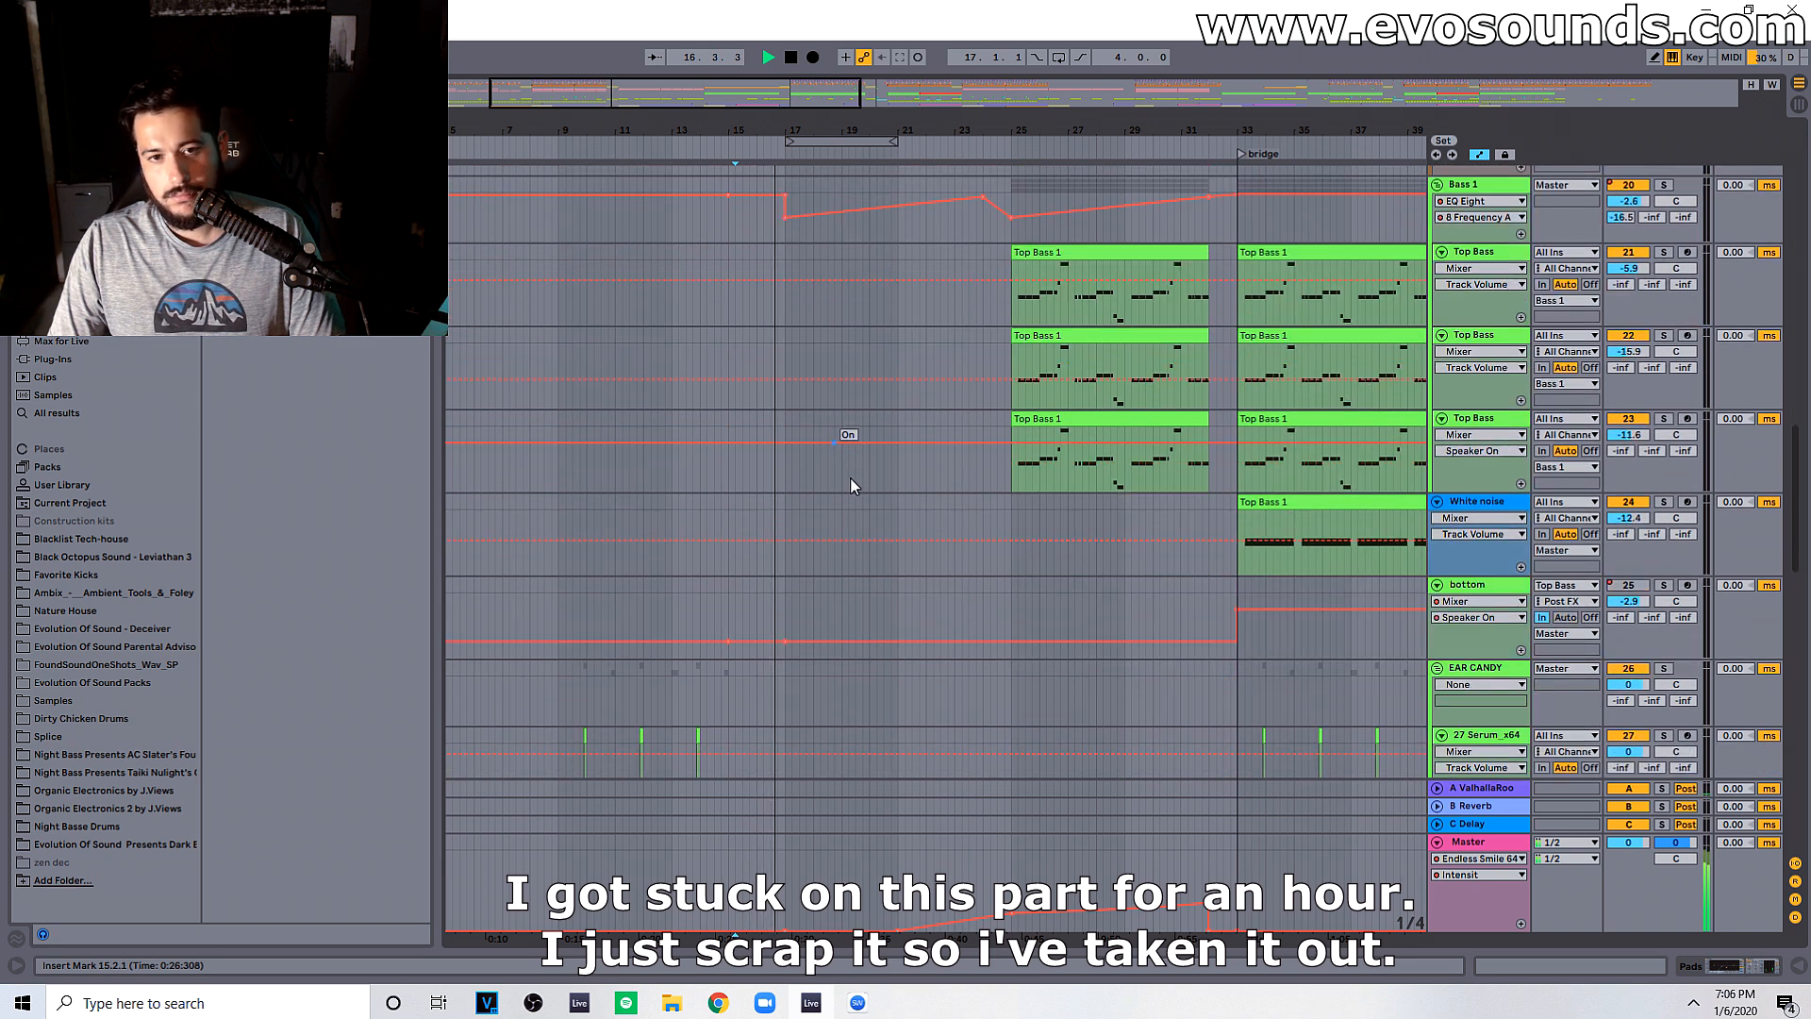
# Step: Listen from bar 17 into the drop while reviewing the vocal shot clips, the 120 - CRANK track's devices and the drum tracks
pyautogui.scroll(-5, 850, 477)
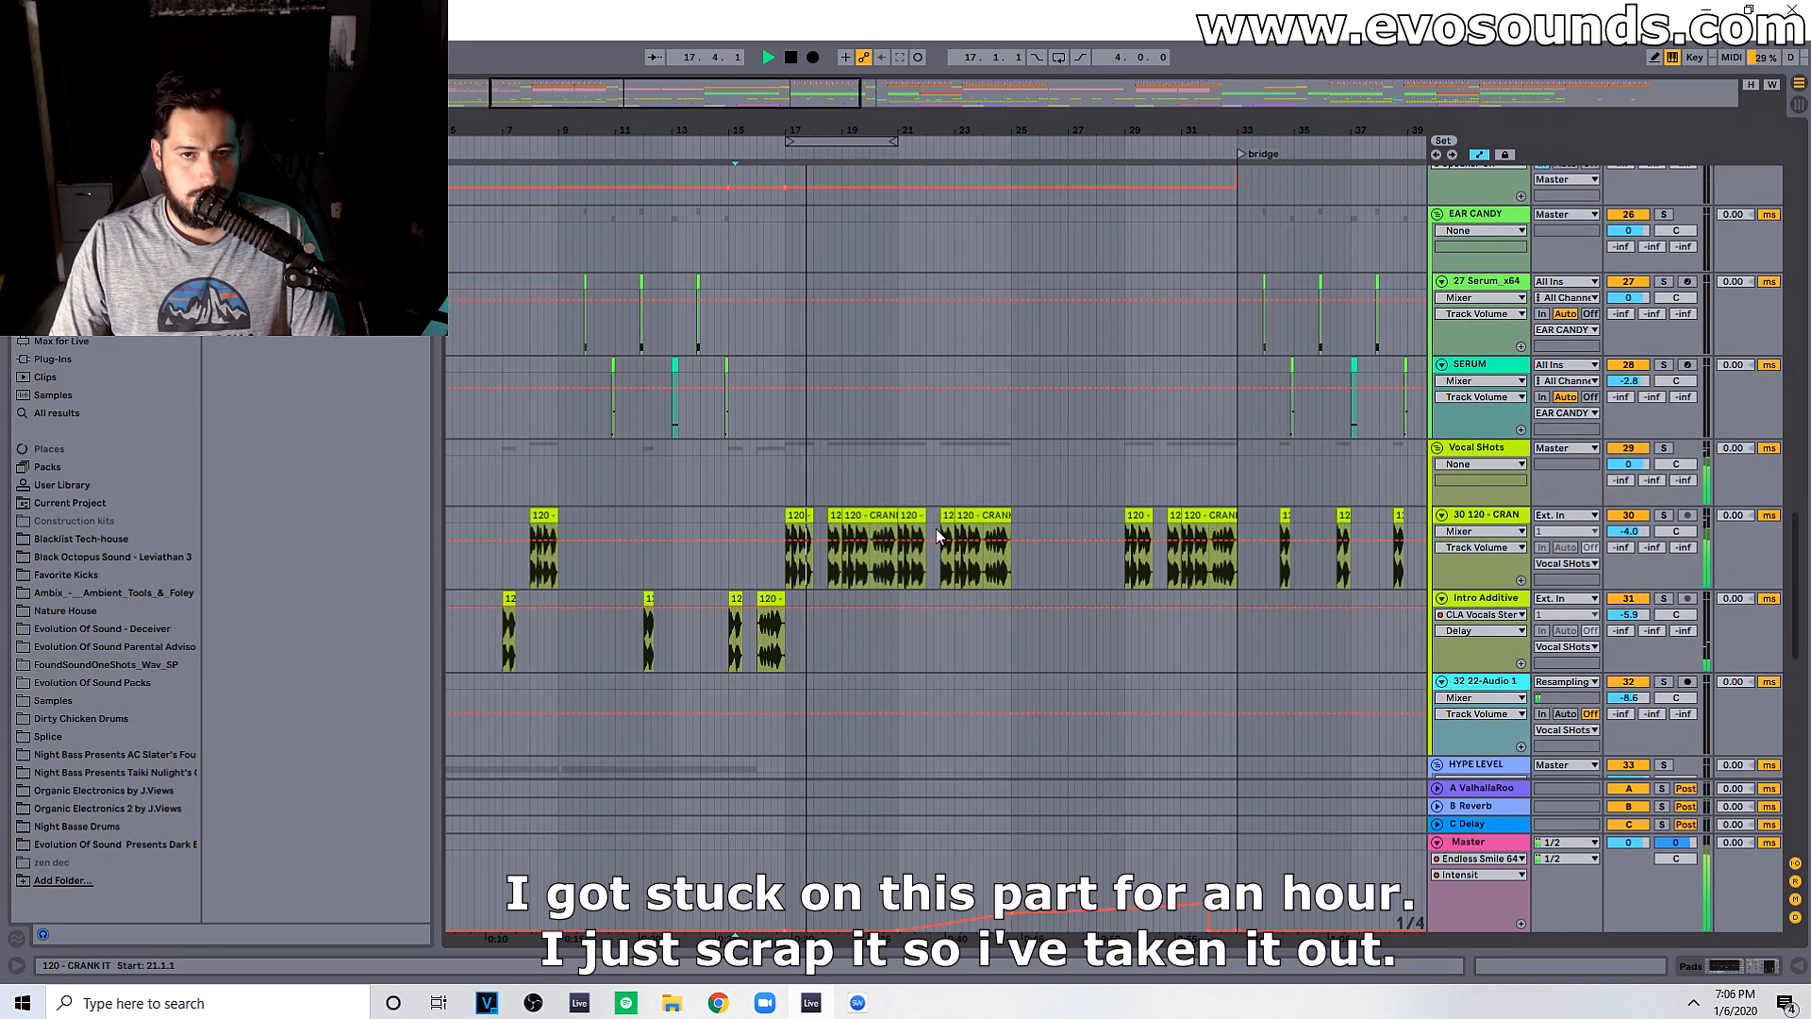
pyautogui.moveTo(993, 566); pyautogui.dragTo(1007, 566)
pyautogui.click(836, 521)
pyautogui.hotkey('ctrl', 'alt', 'l')
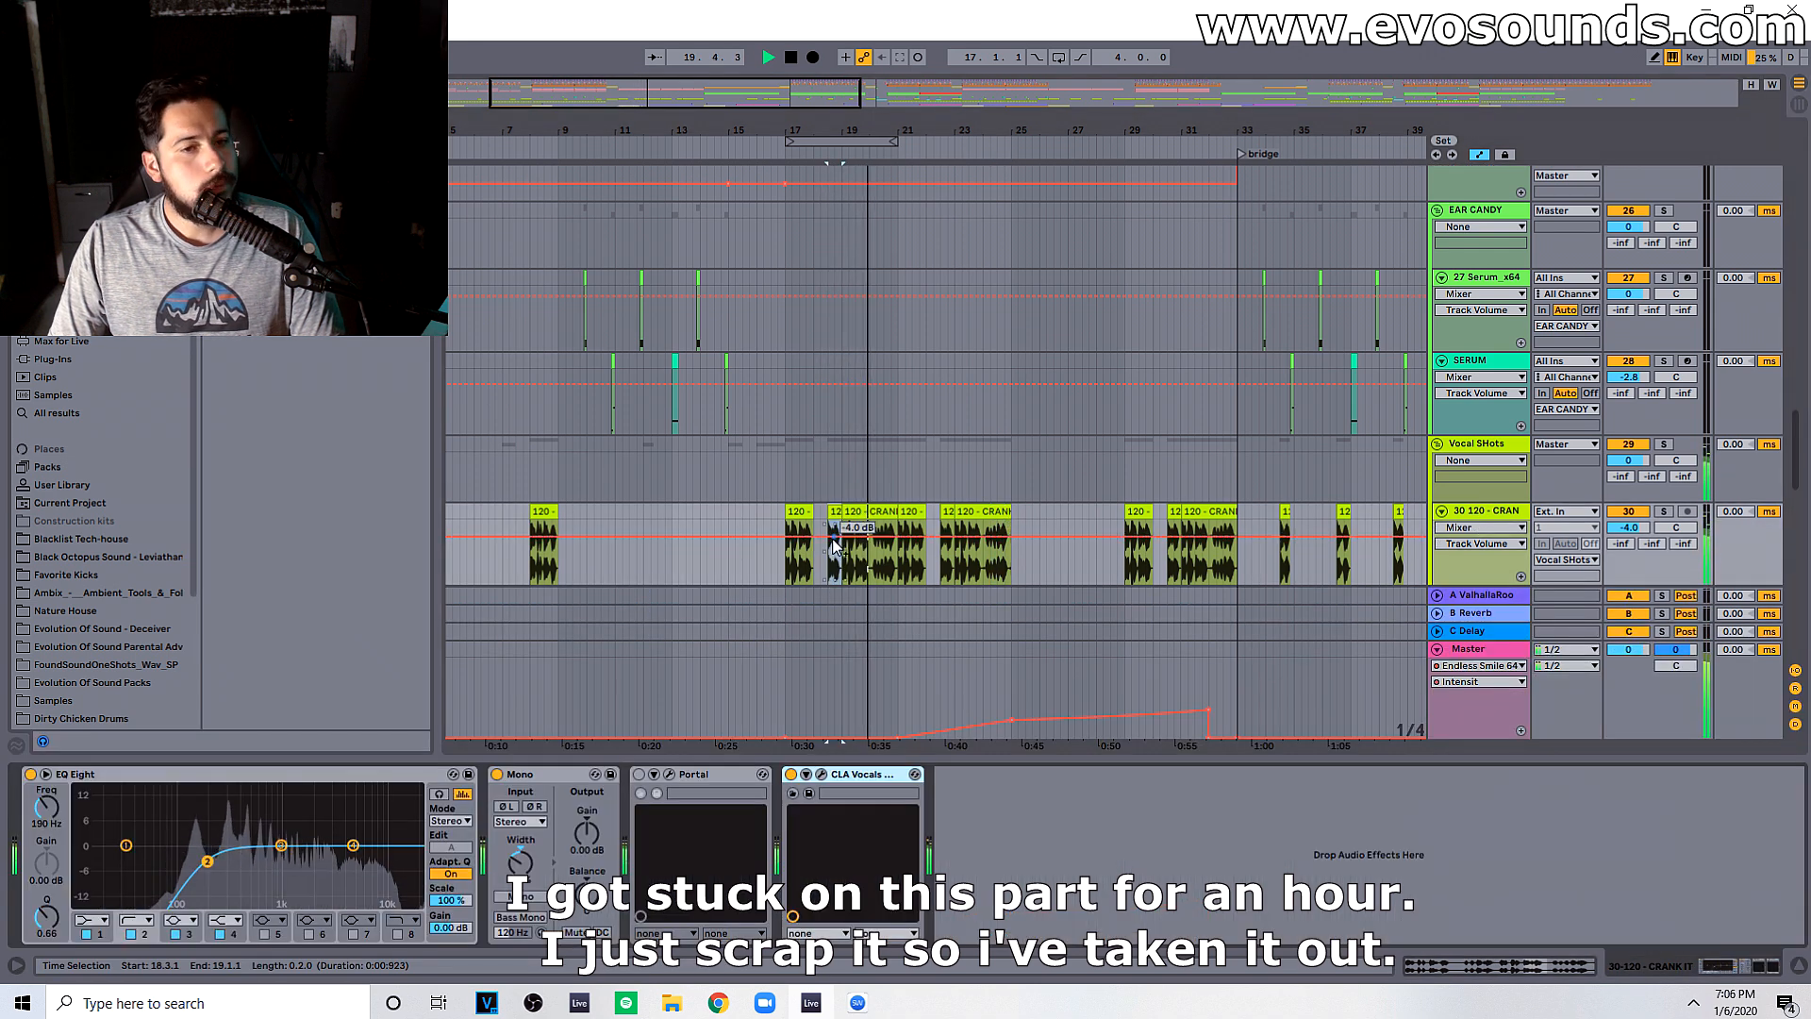
pyautogui.scroll(-2, 833, 545)
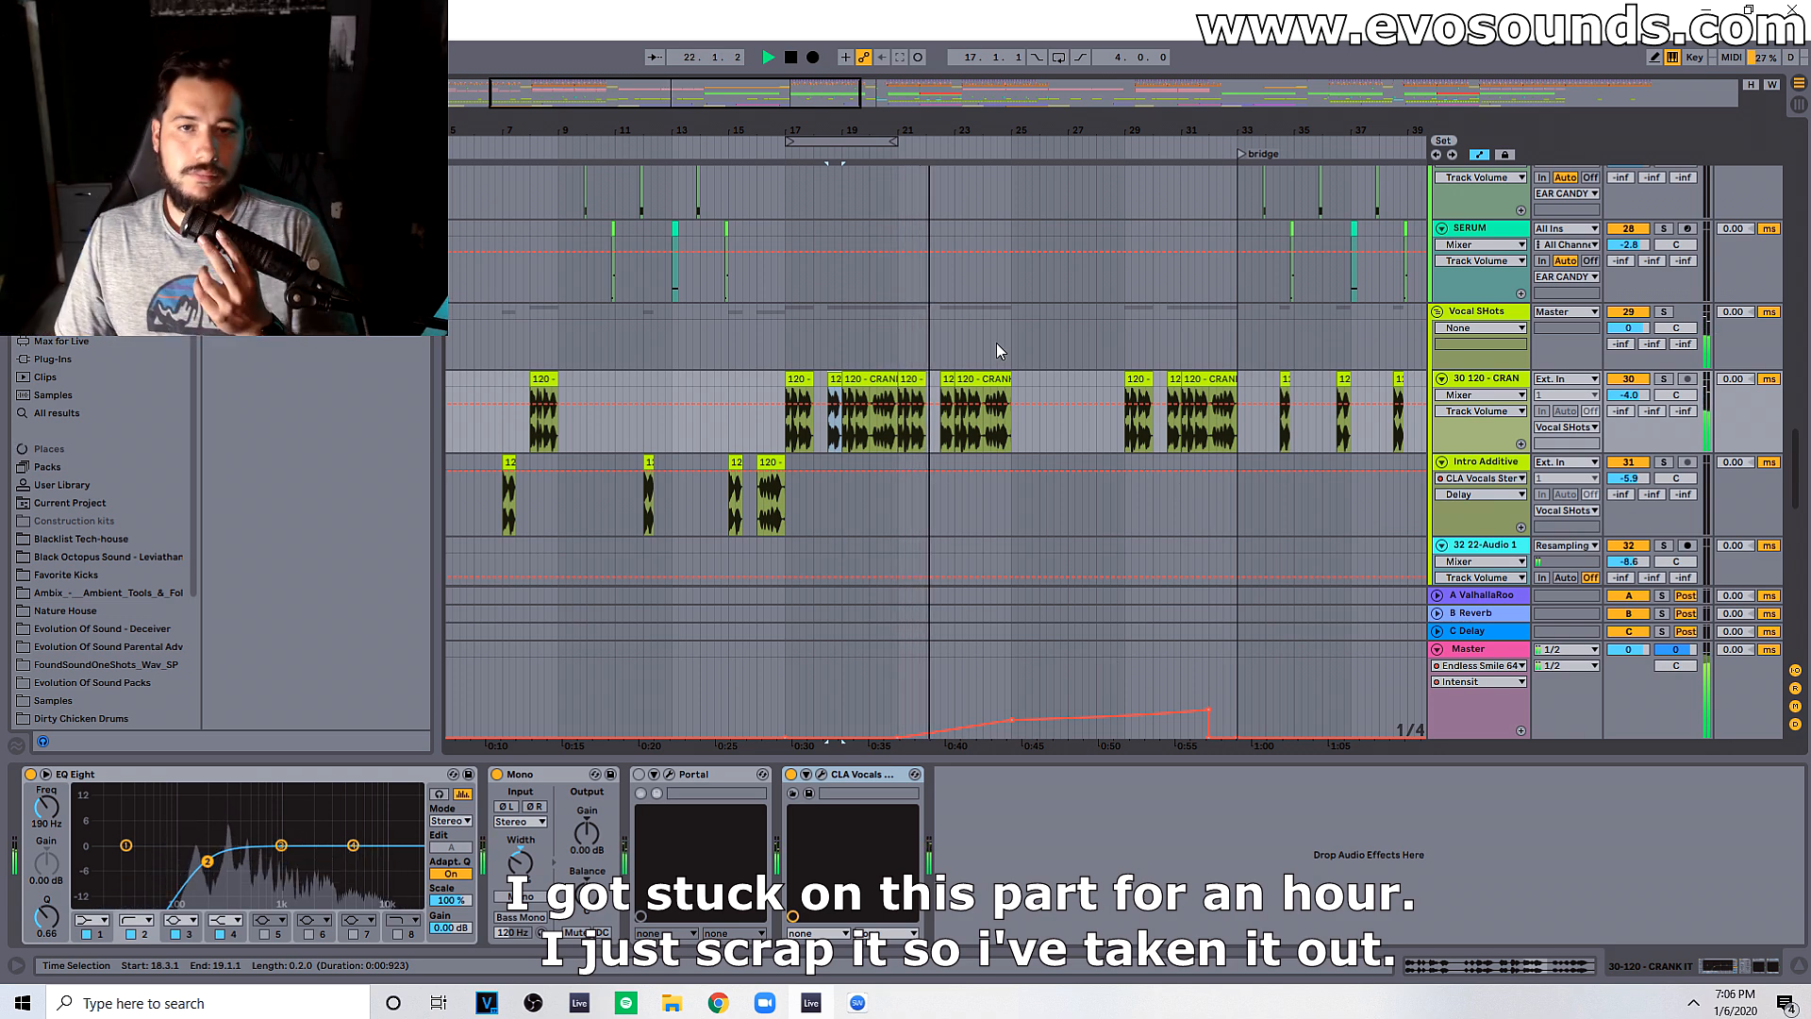
pyautogui.scroll(-1, 1038, 330)
pyautogui.scroll(3, 1065, 377)
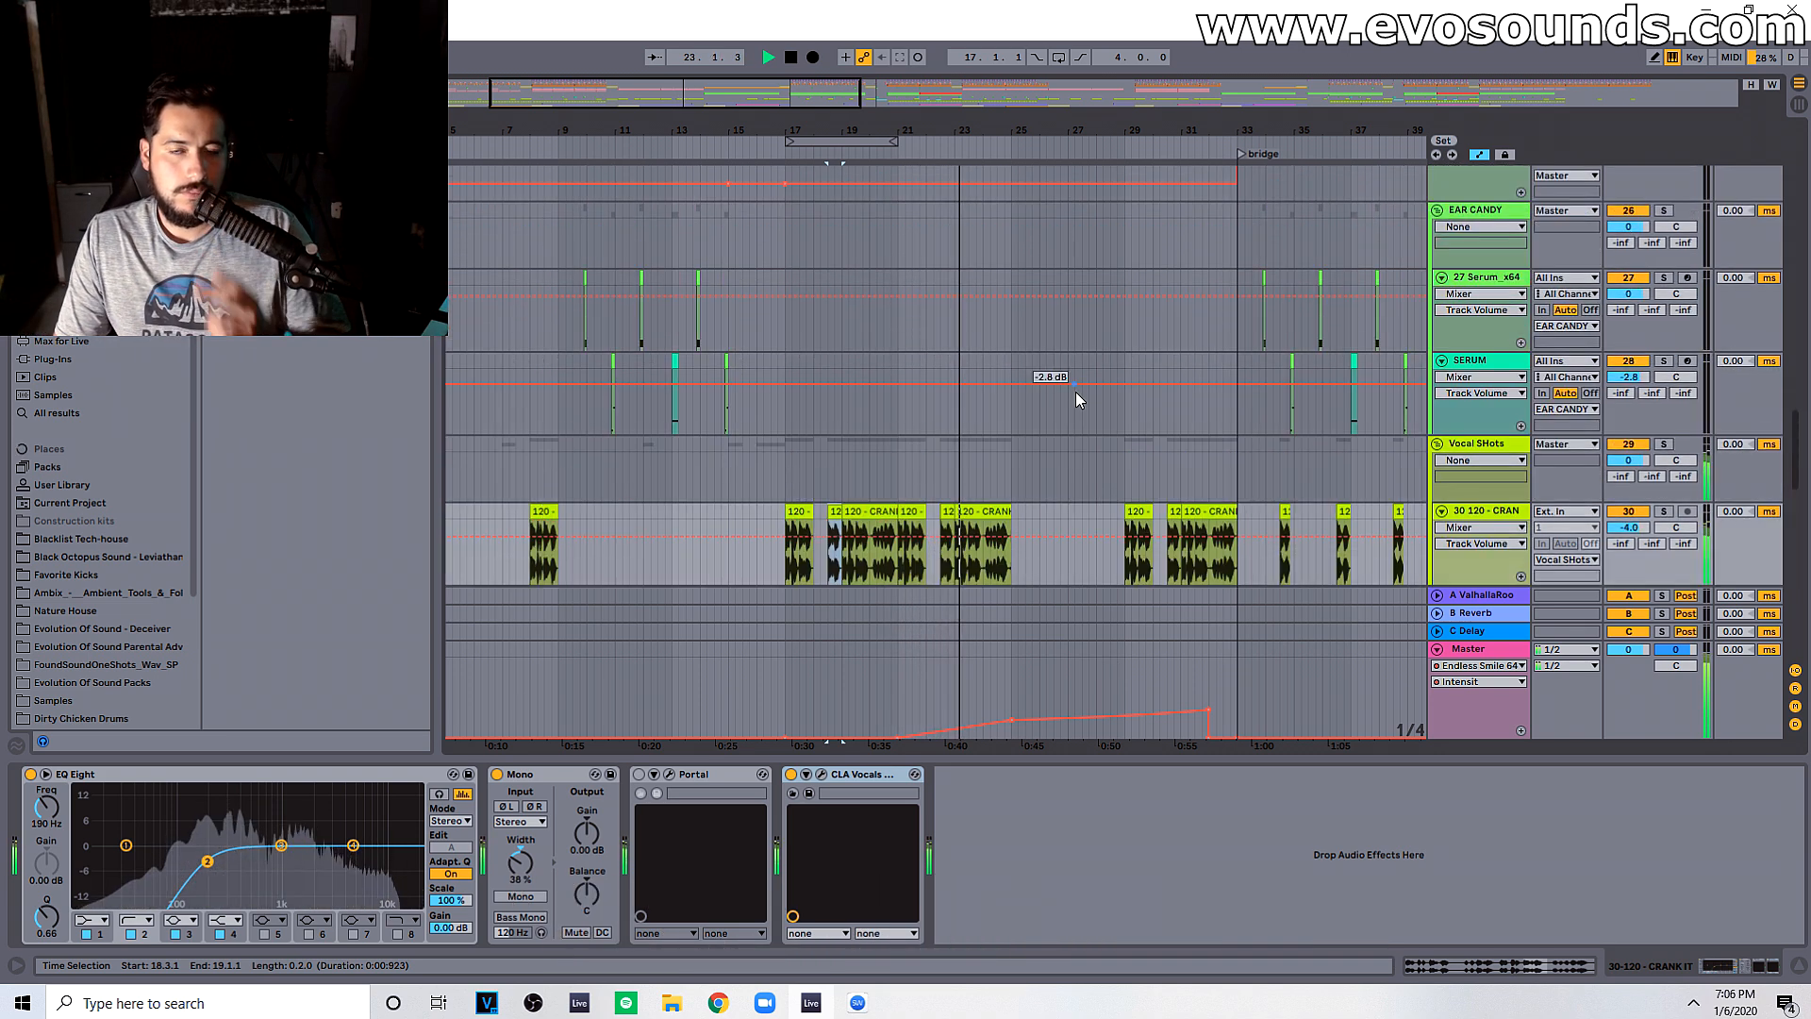
pyautogui.scroll(3, 1075, 392)
pyautogui.moveTo(1795, 416); pyautogui.dragTo(1709, 106)
pyautogui.moveTo(1149, 757); pyautogui.dragTo(1241, 1015)
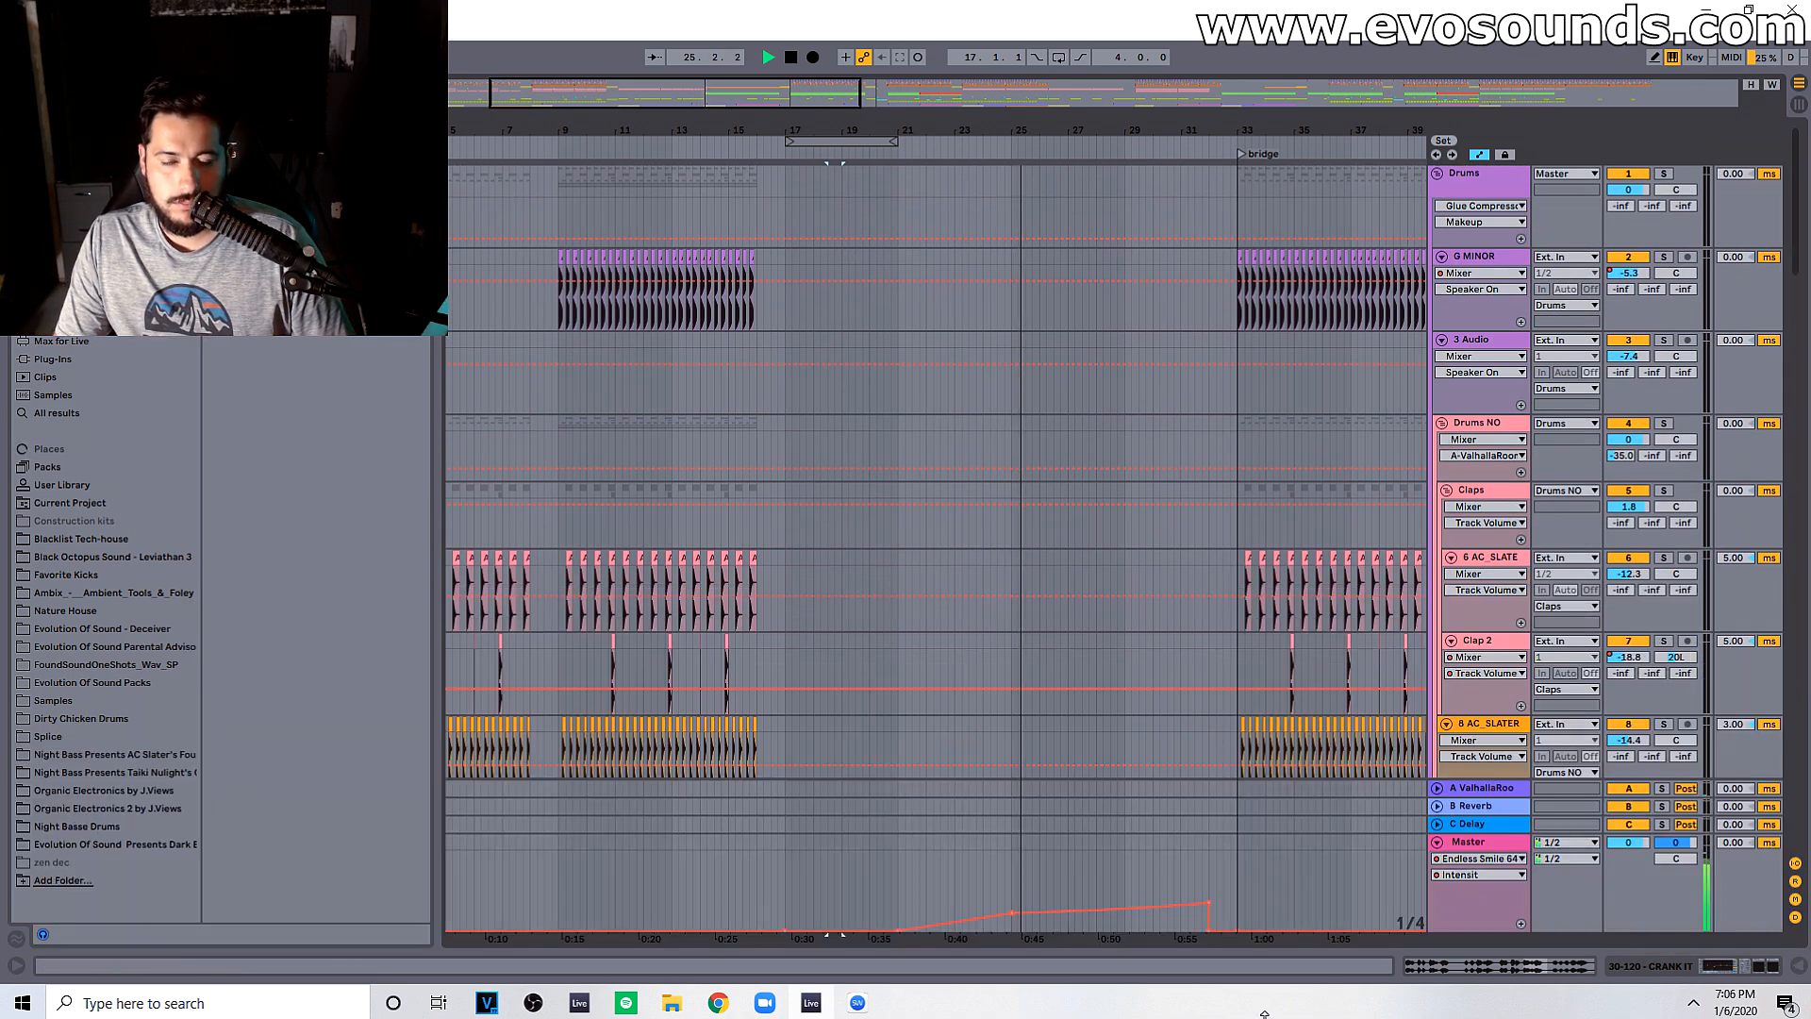
pyautogui.scroll(-10, 1208, 543)
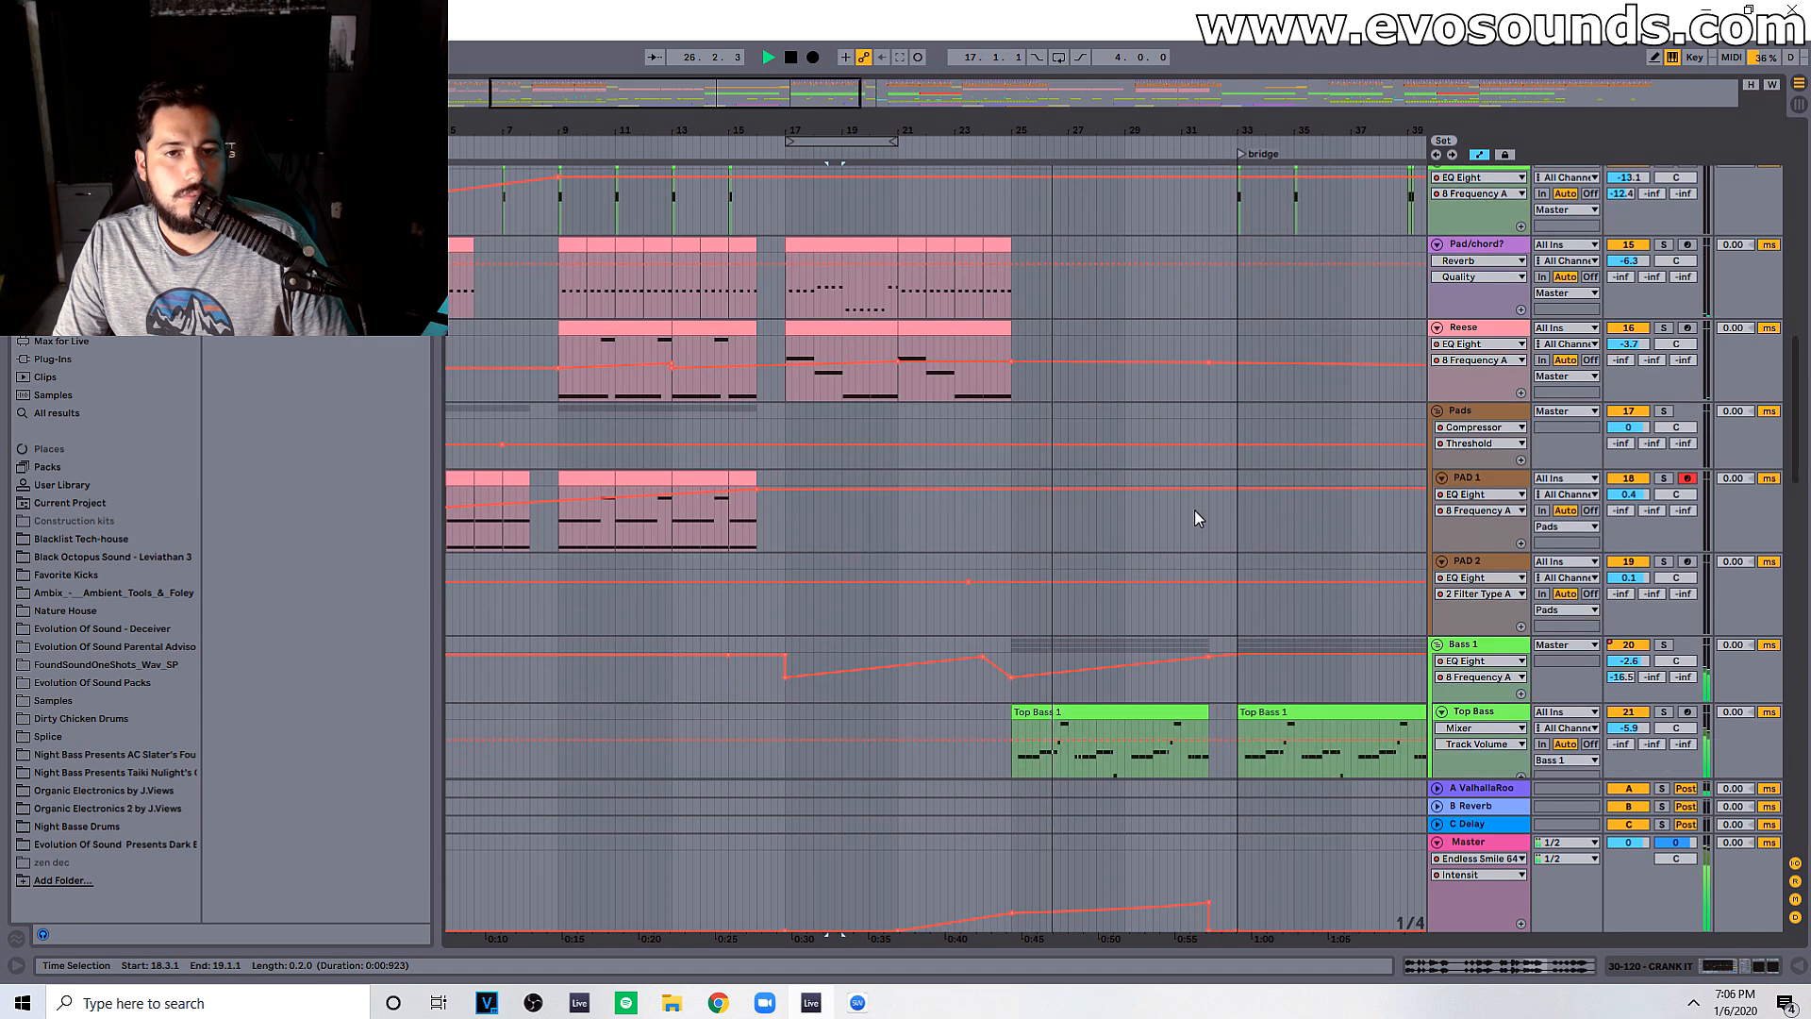
# Step: Stop playback and delete the Pad/chord7 and Reese clips between bars 17 and 25
pyautogui.scroll(5, 722, 356)
pyautogui.moveTo(839, 433); pyautogui.dragTo(1047, 560)
pyautogui.scroll(6, 1049, 451)
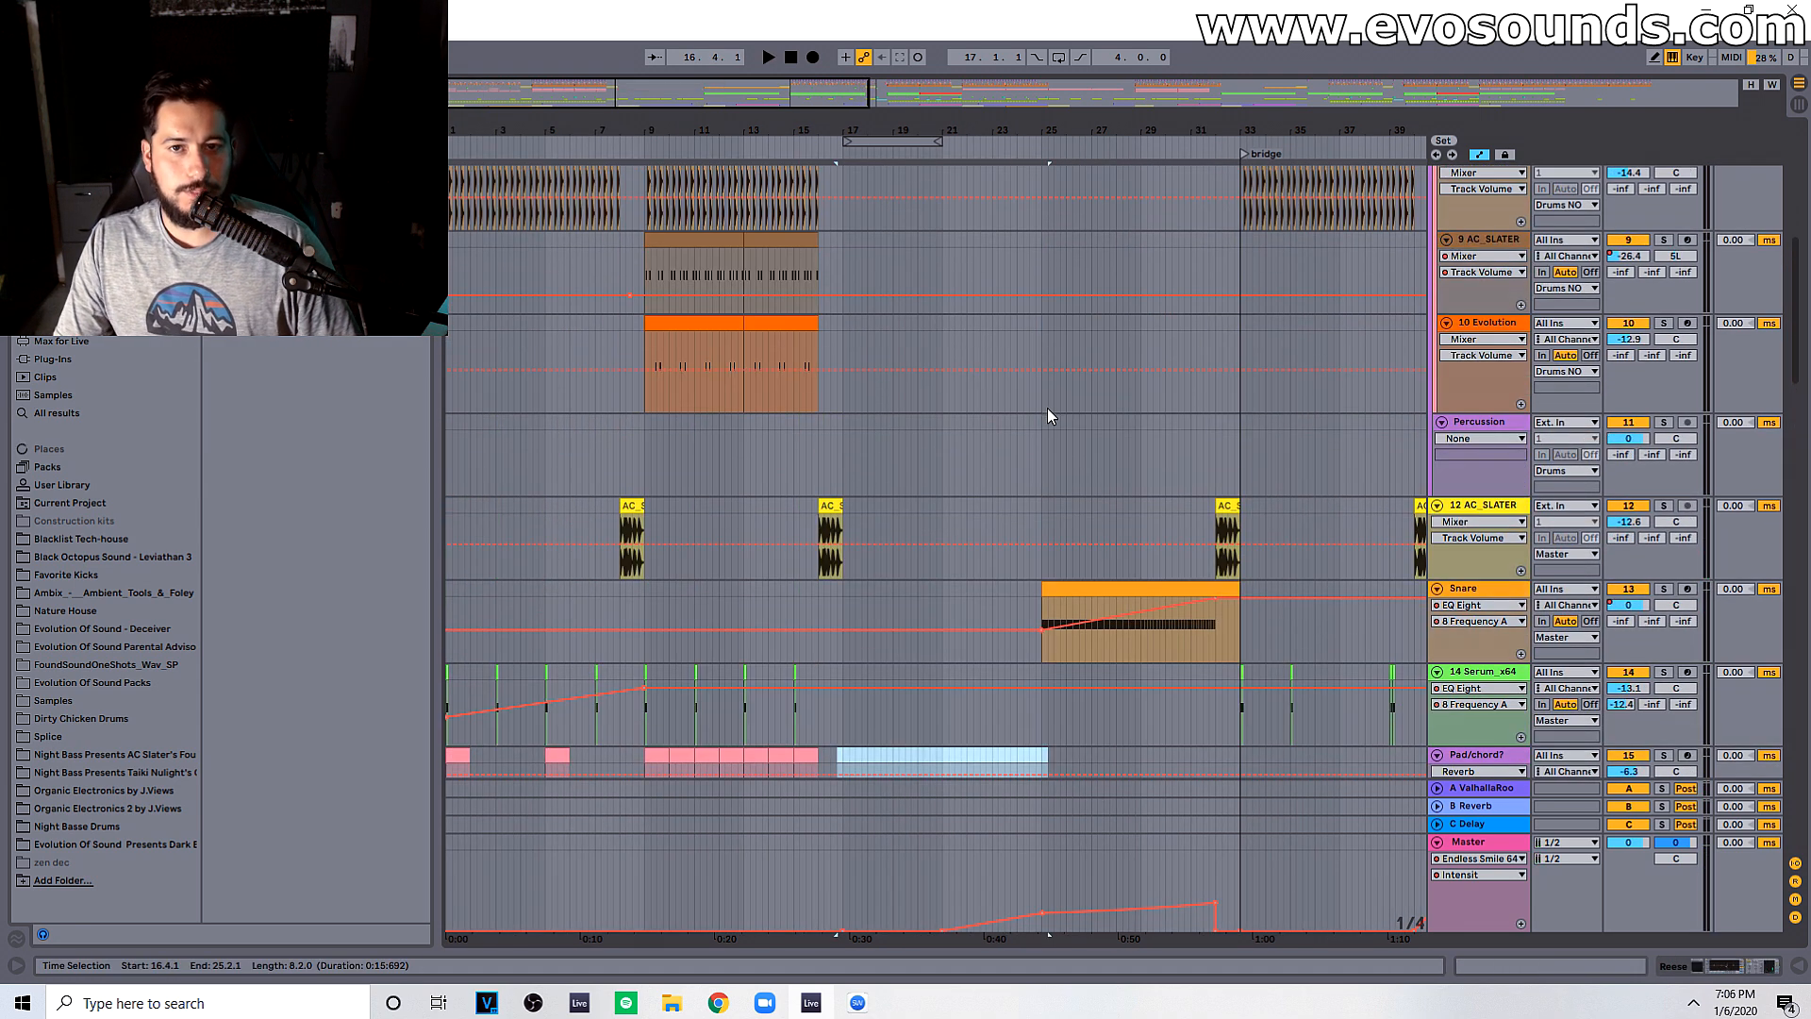
pyautogui.scroll(8, 1047, 405)
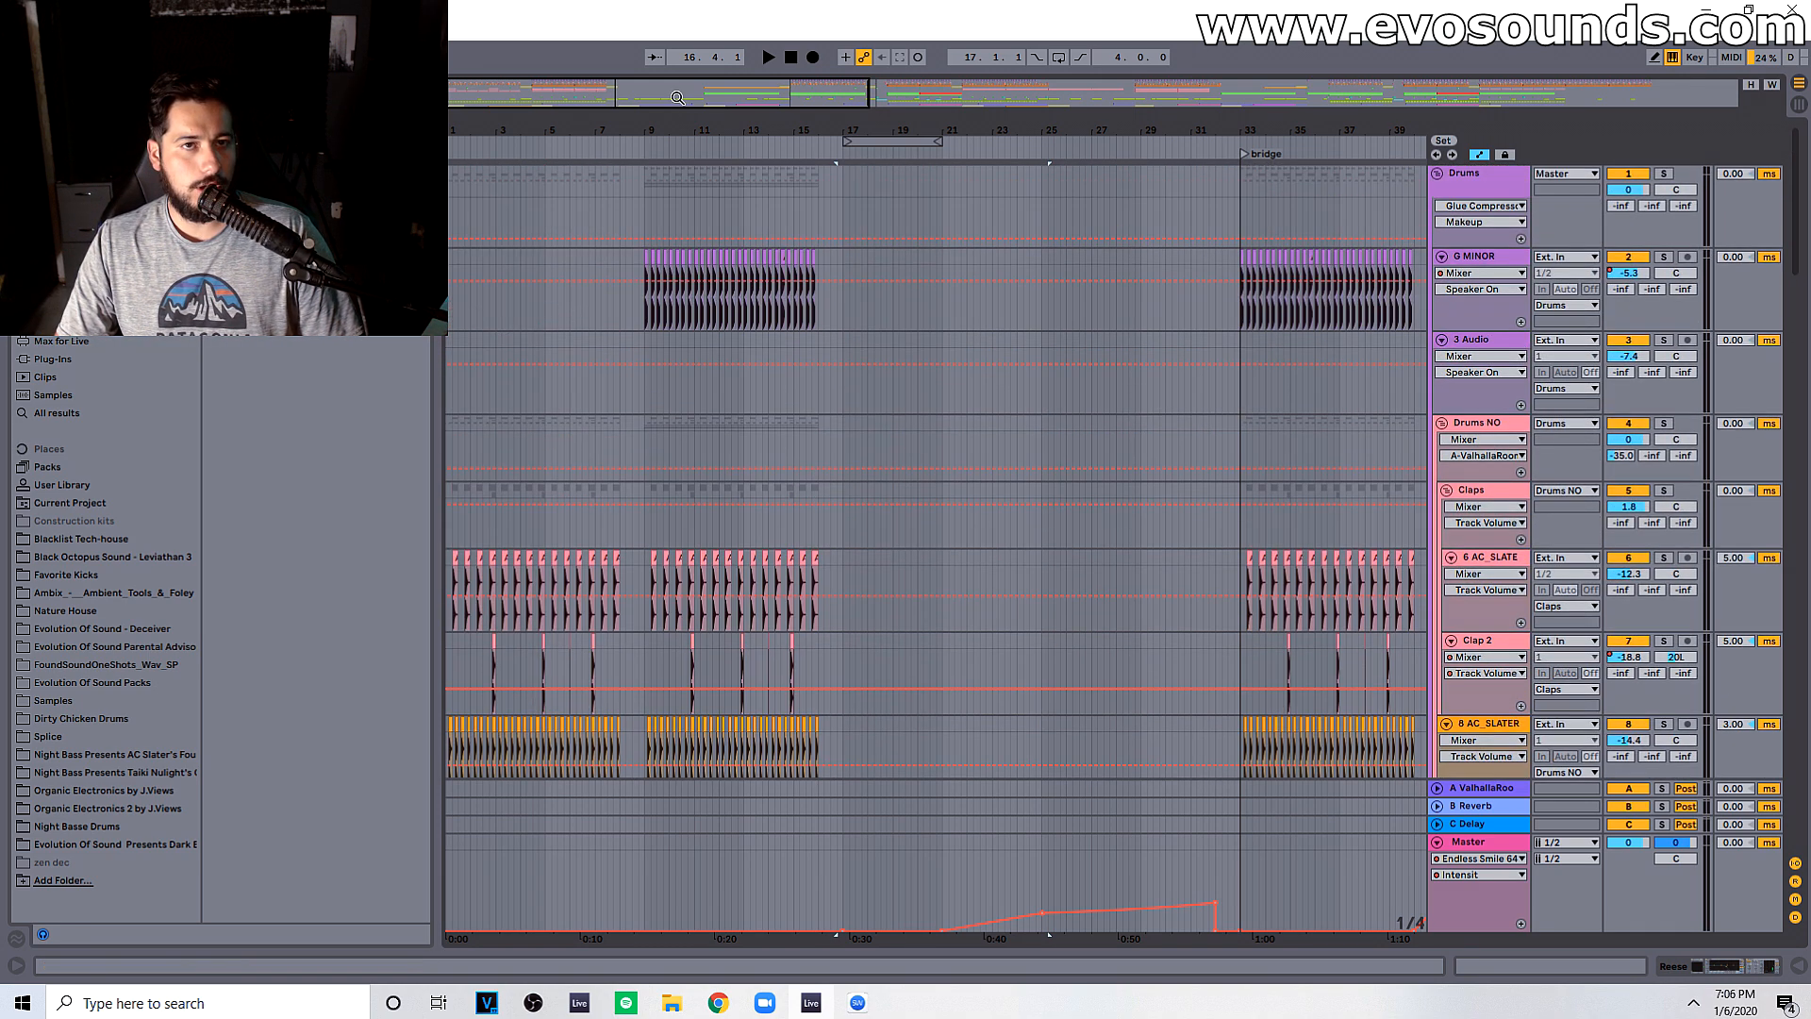
# Step: Select everything on all tracks from bar 25 onward, including the Master automation, and move it earlier to start at bar 17
pyautogui.moveTo(677, 100); pyautogui.dragTo(698, 57)
pyautogui.click(794, 184)
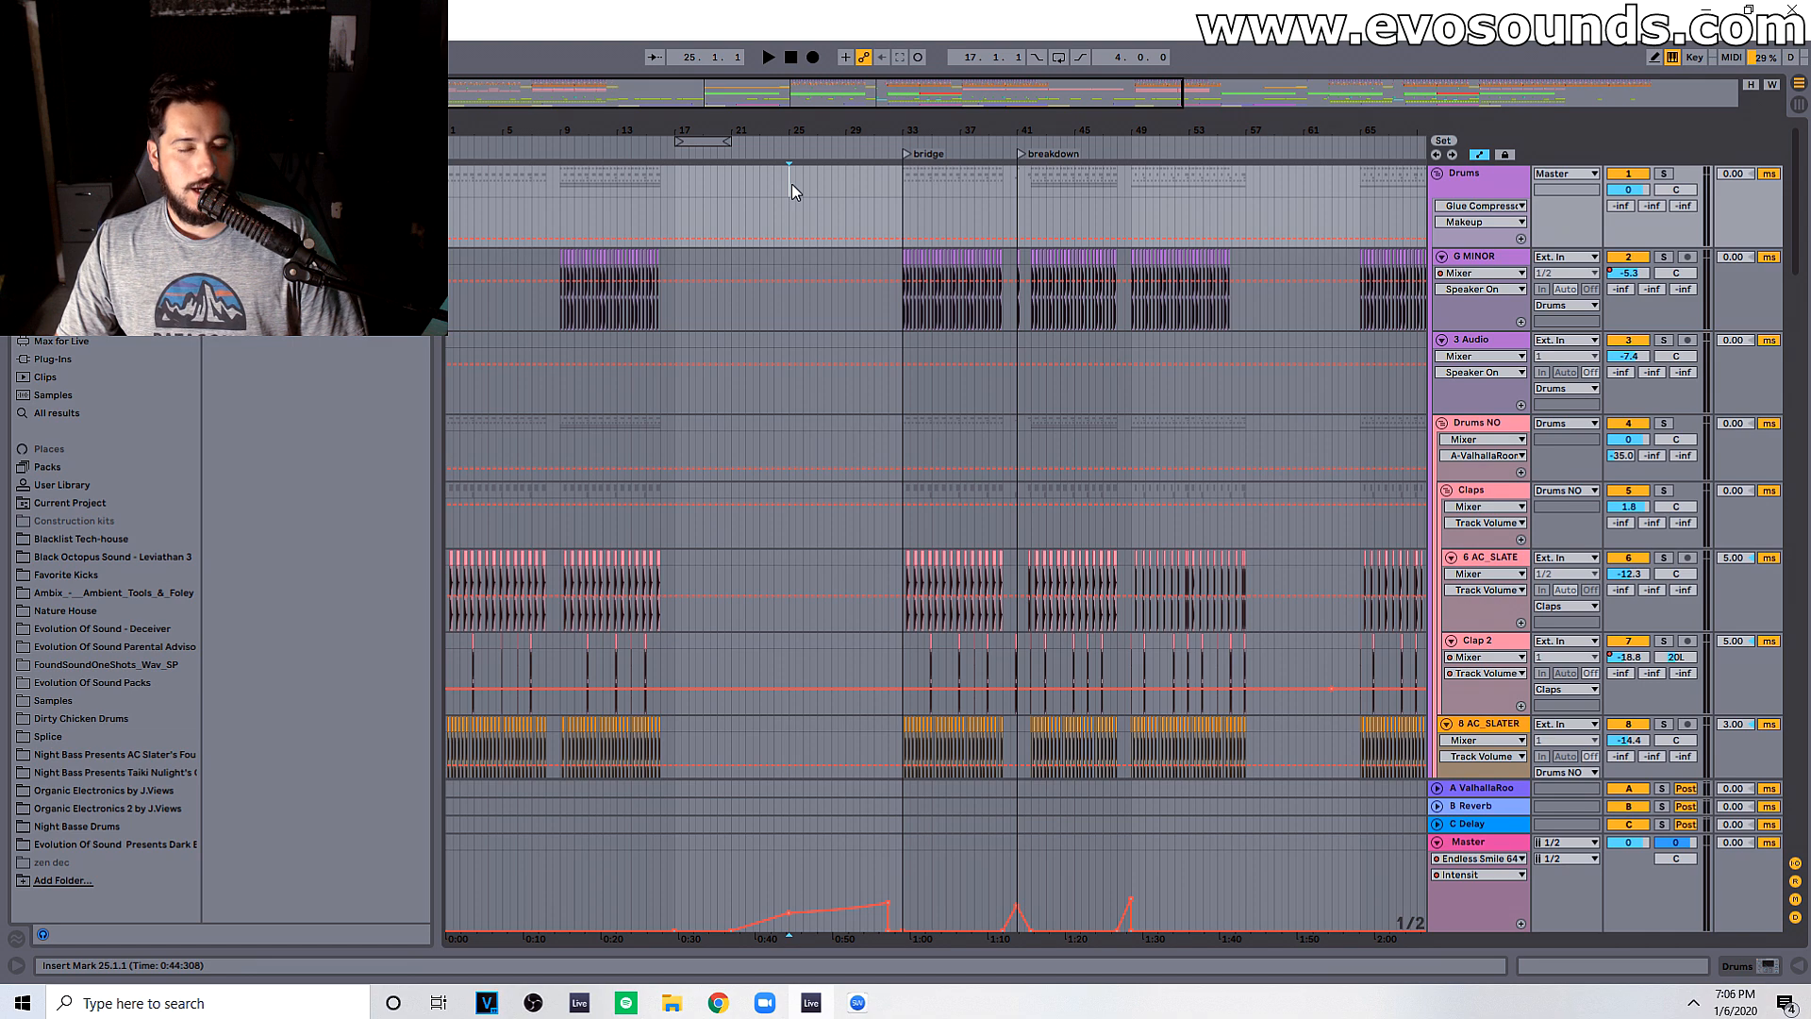
pyautogui.moveTo(790, 183); pyautogui.dragTo(1782, 917)
pyautogui.scroll(-3, 773, 351)
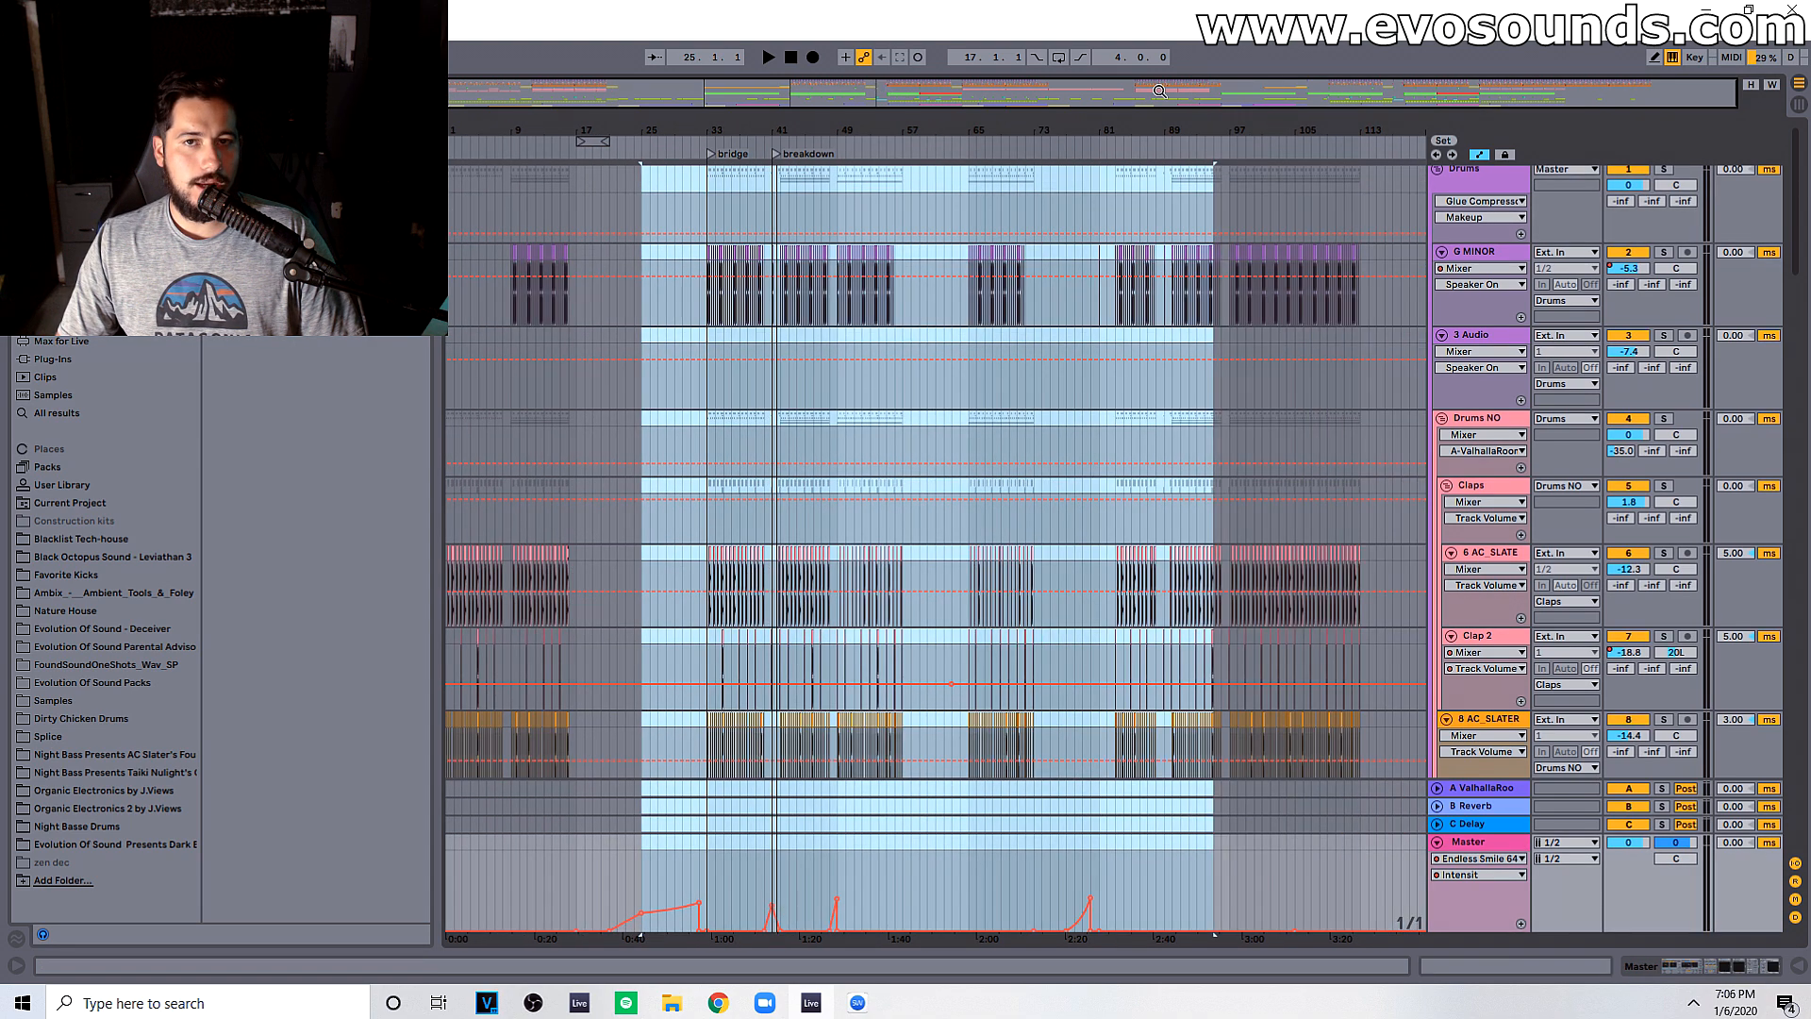
pyautogui.scroll(1, 768, 348)
pyautogui.moveTo(643, 172); pyautogui.dragTo(1356, 851)
pyautogui.moveTo(619, 126); pyautogui.dragTo(745, 311)
pyautogui.scroll(-8, 699, 592)
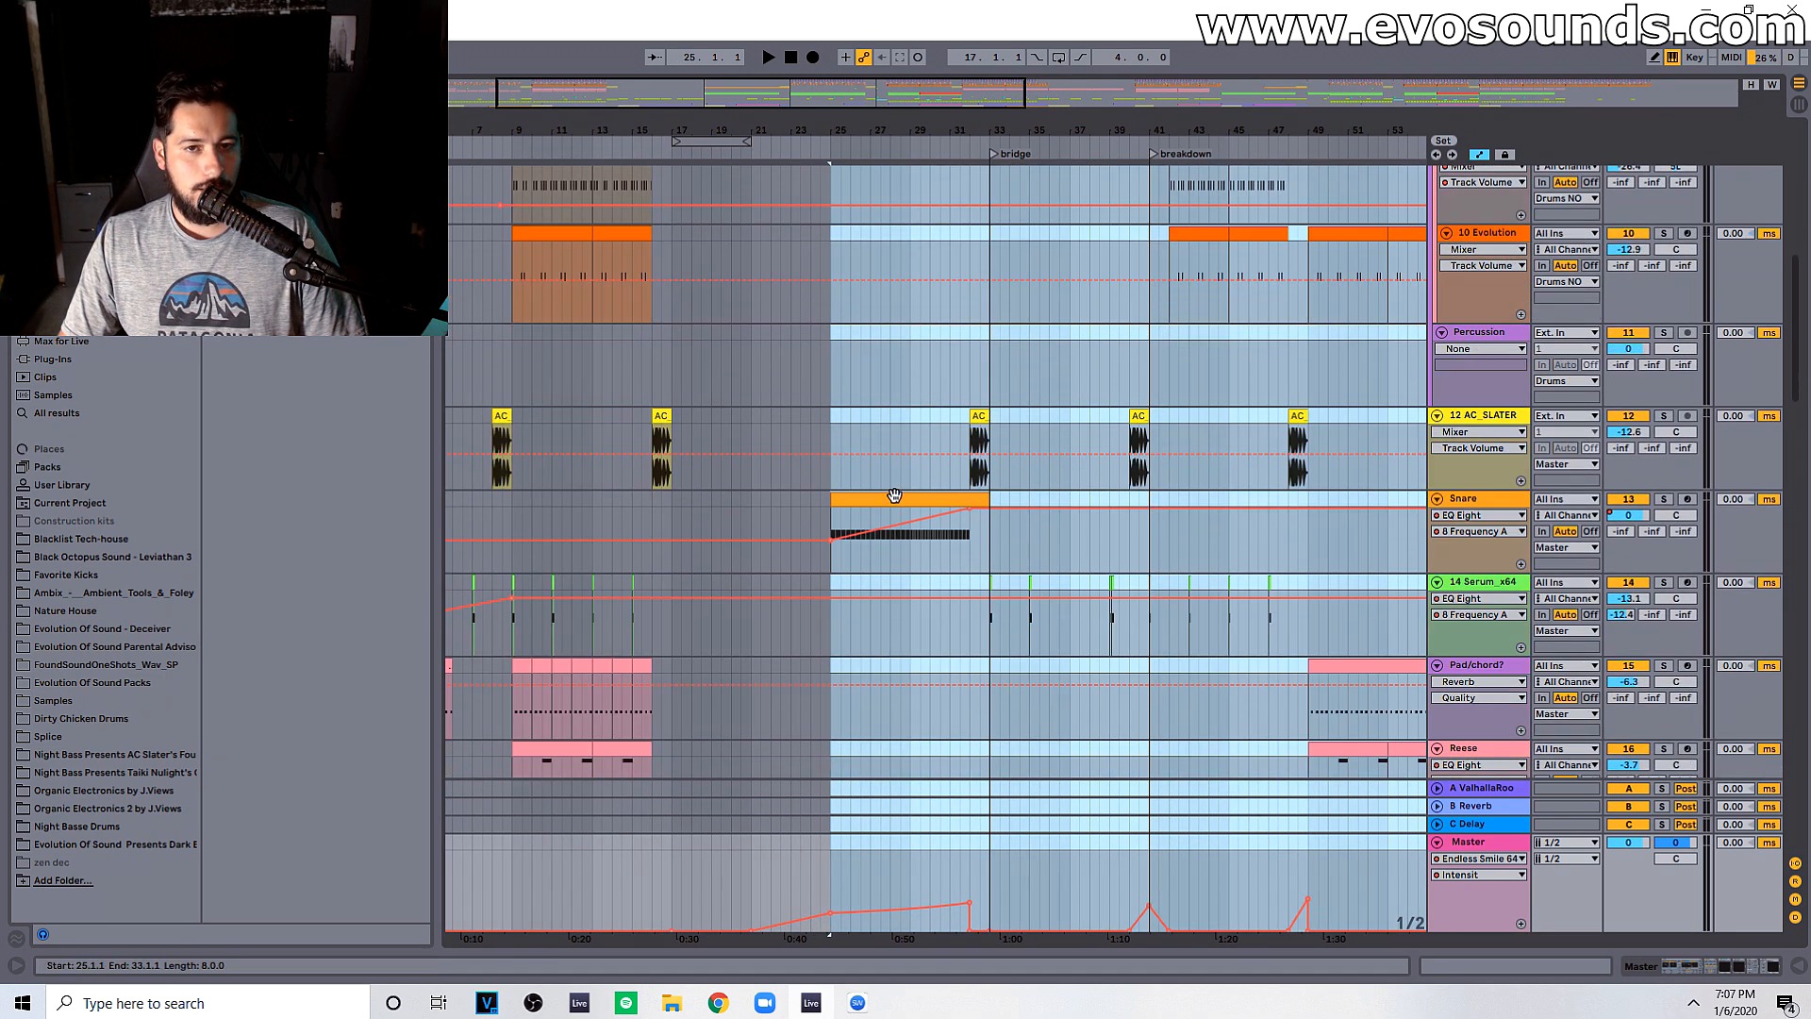
pyautogui.moveTo(897, 505); pyautogui.dragTo(738, 504)
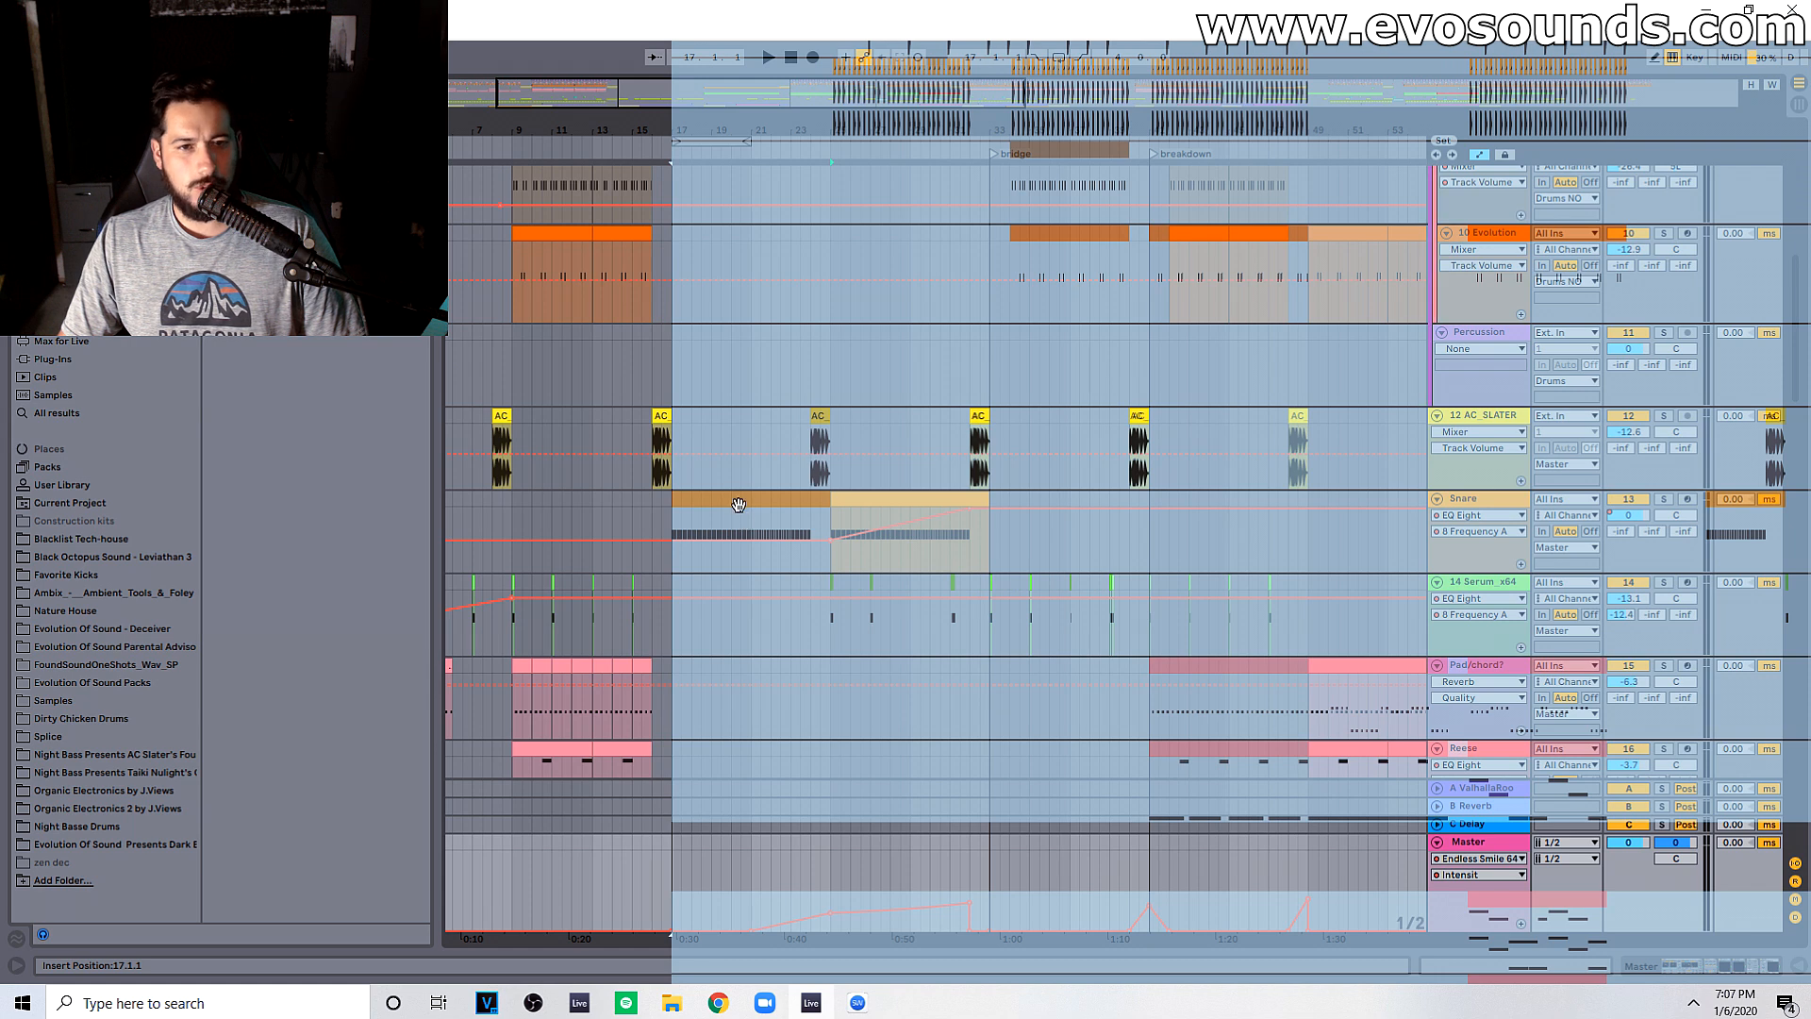
# Step: Play from bar 16 and review the moved section from the AC_SLATER fills down to the pad and bass tracks
pyautogui.click(653, 477)
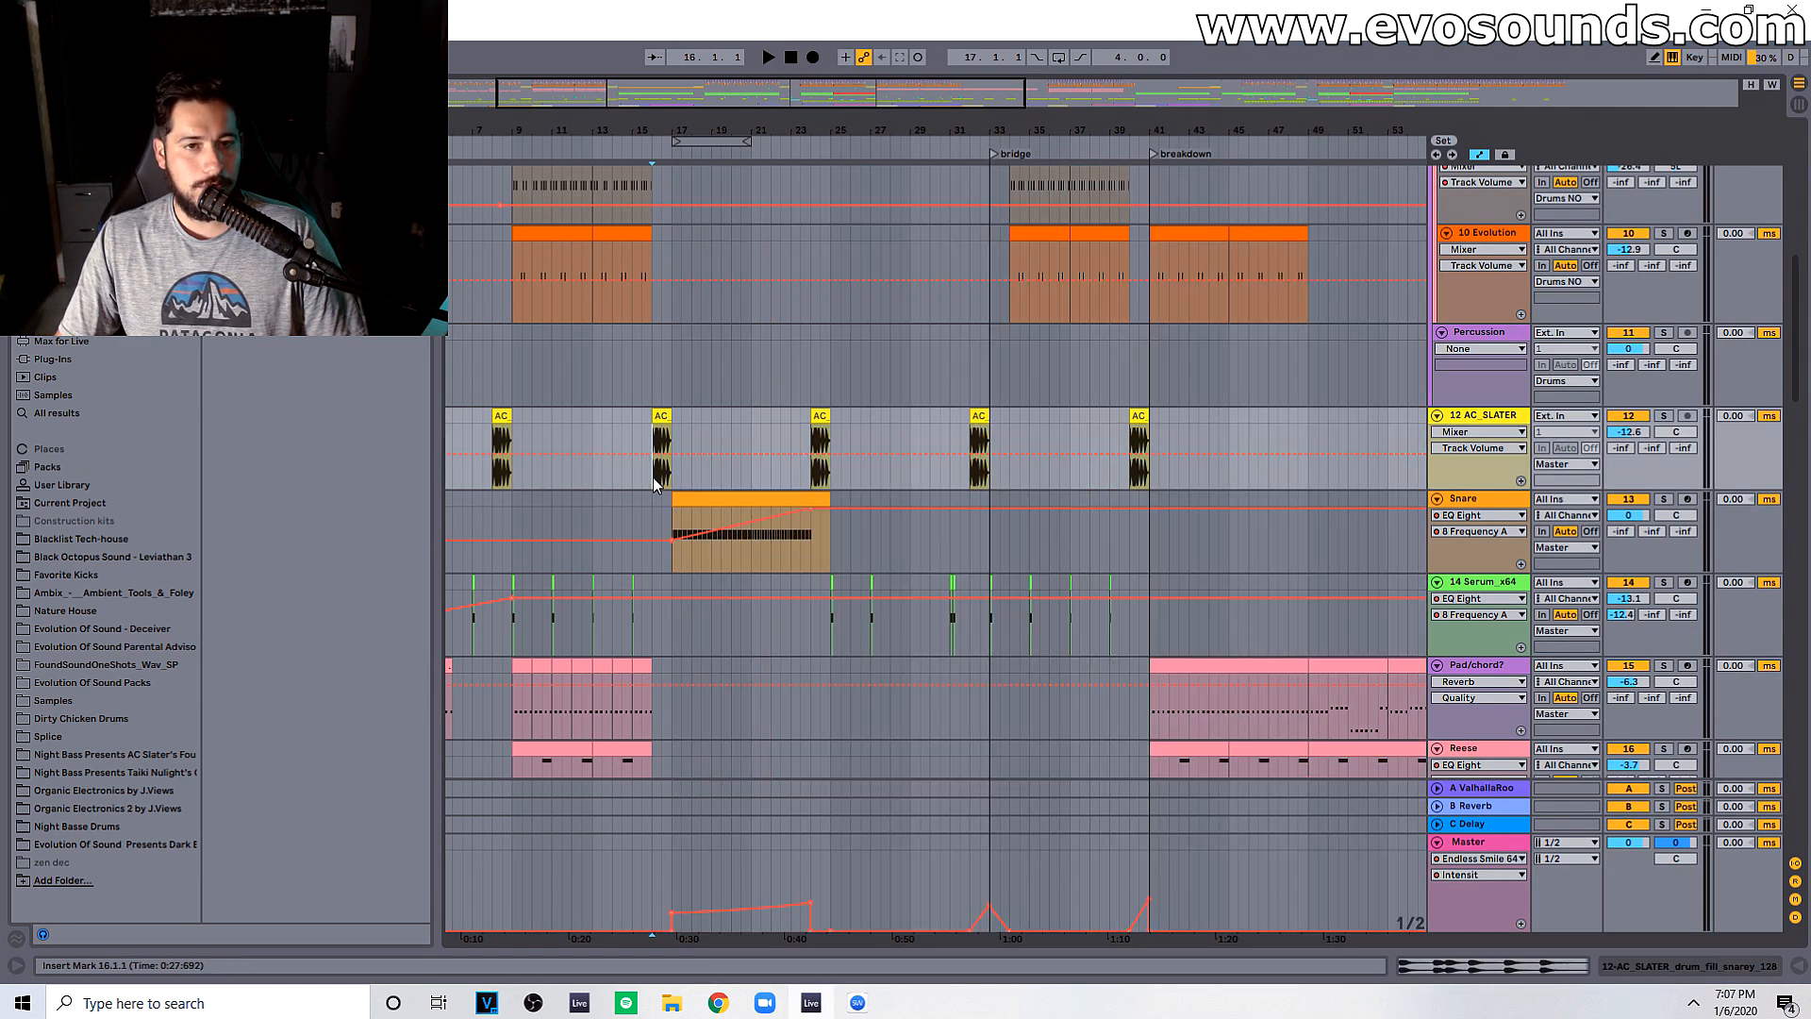
pyautogui.press('space')
pyautogui.scroll(-3, 663, 475)
pyautogui.scroll(-1, 656, 453)
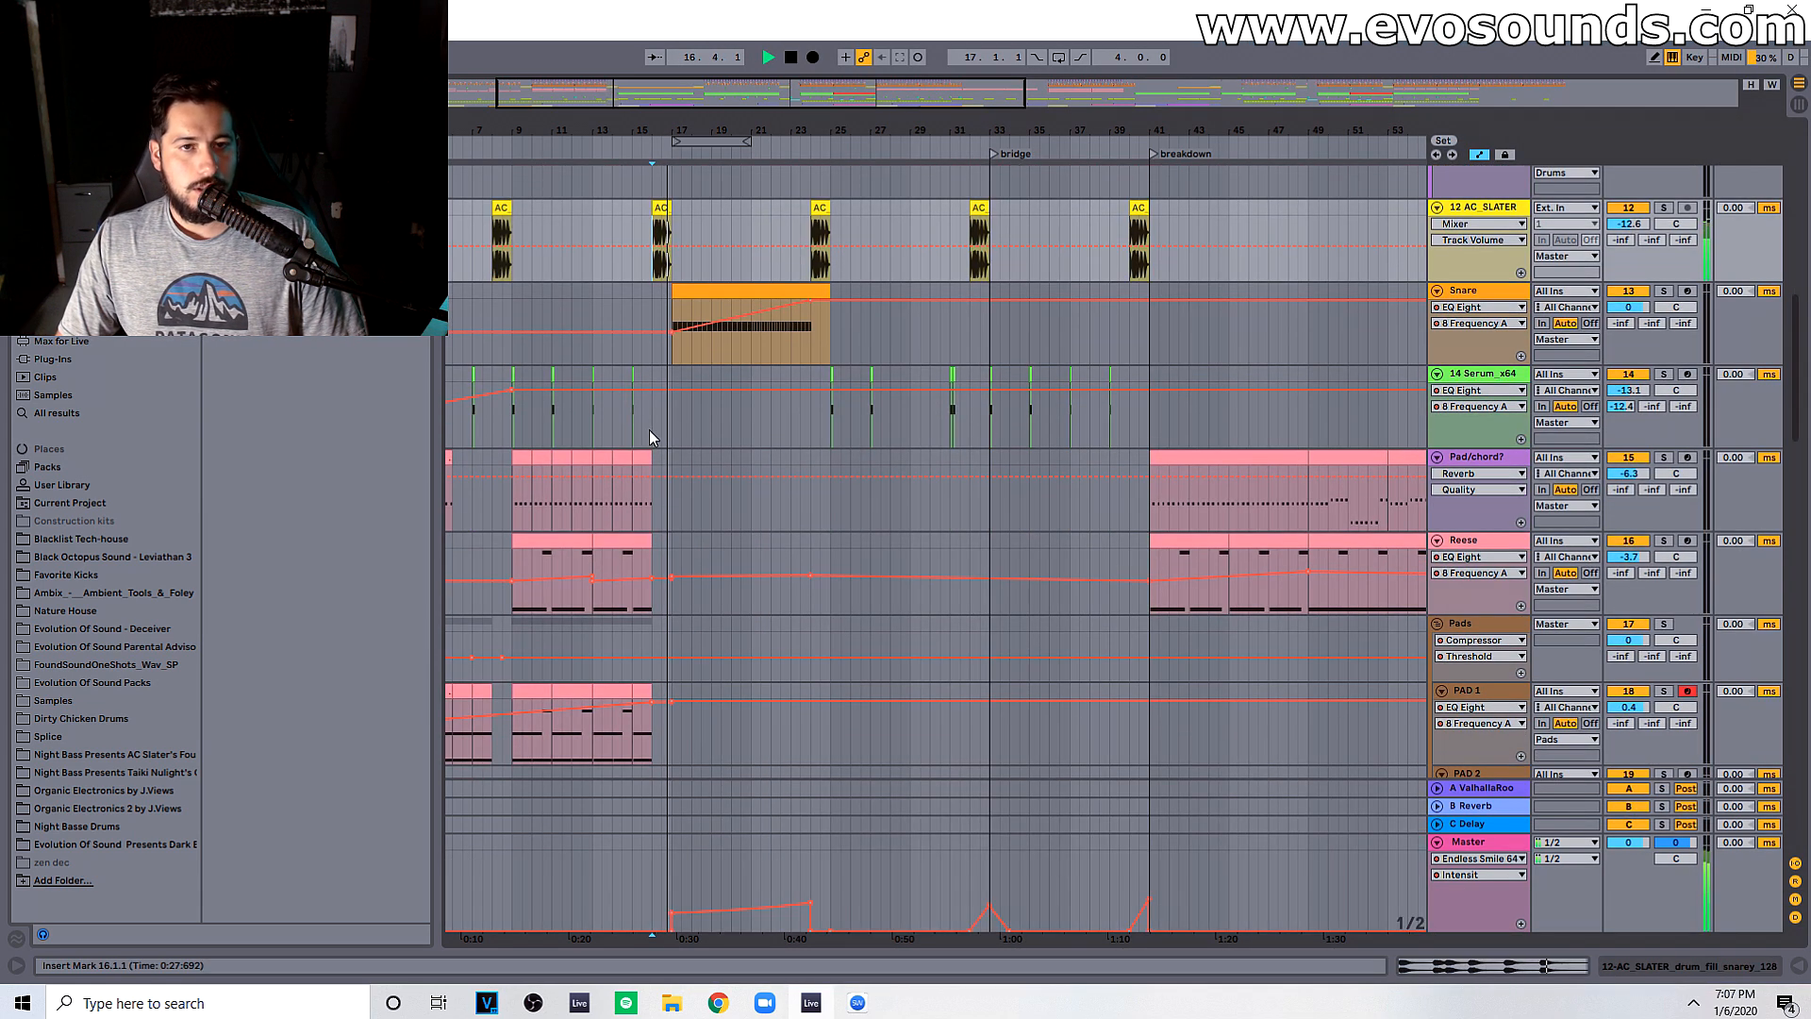
pyautogui.scroll(3, 660, 445)
pyautogui.scroll(-5, 711, 478)
pyautogui.scroll(-2, 711, 478)
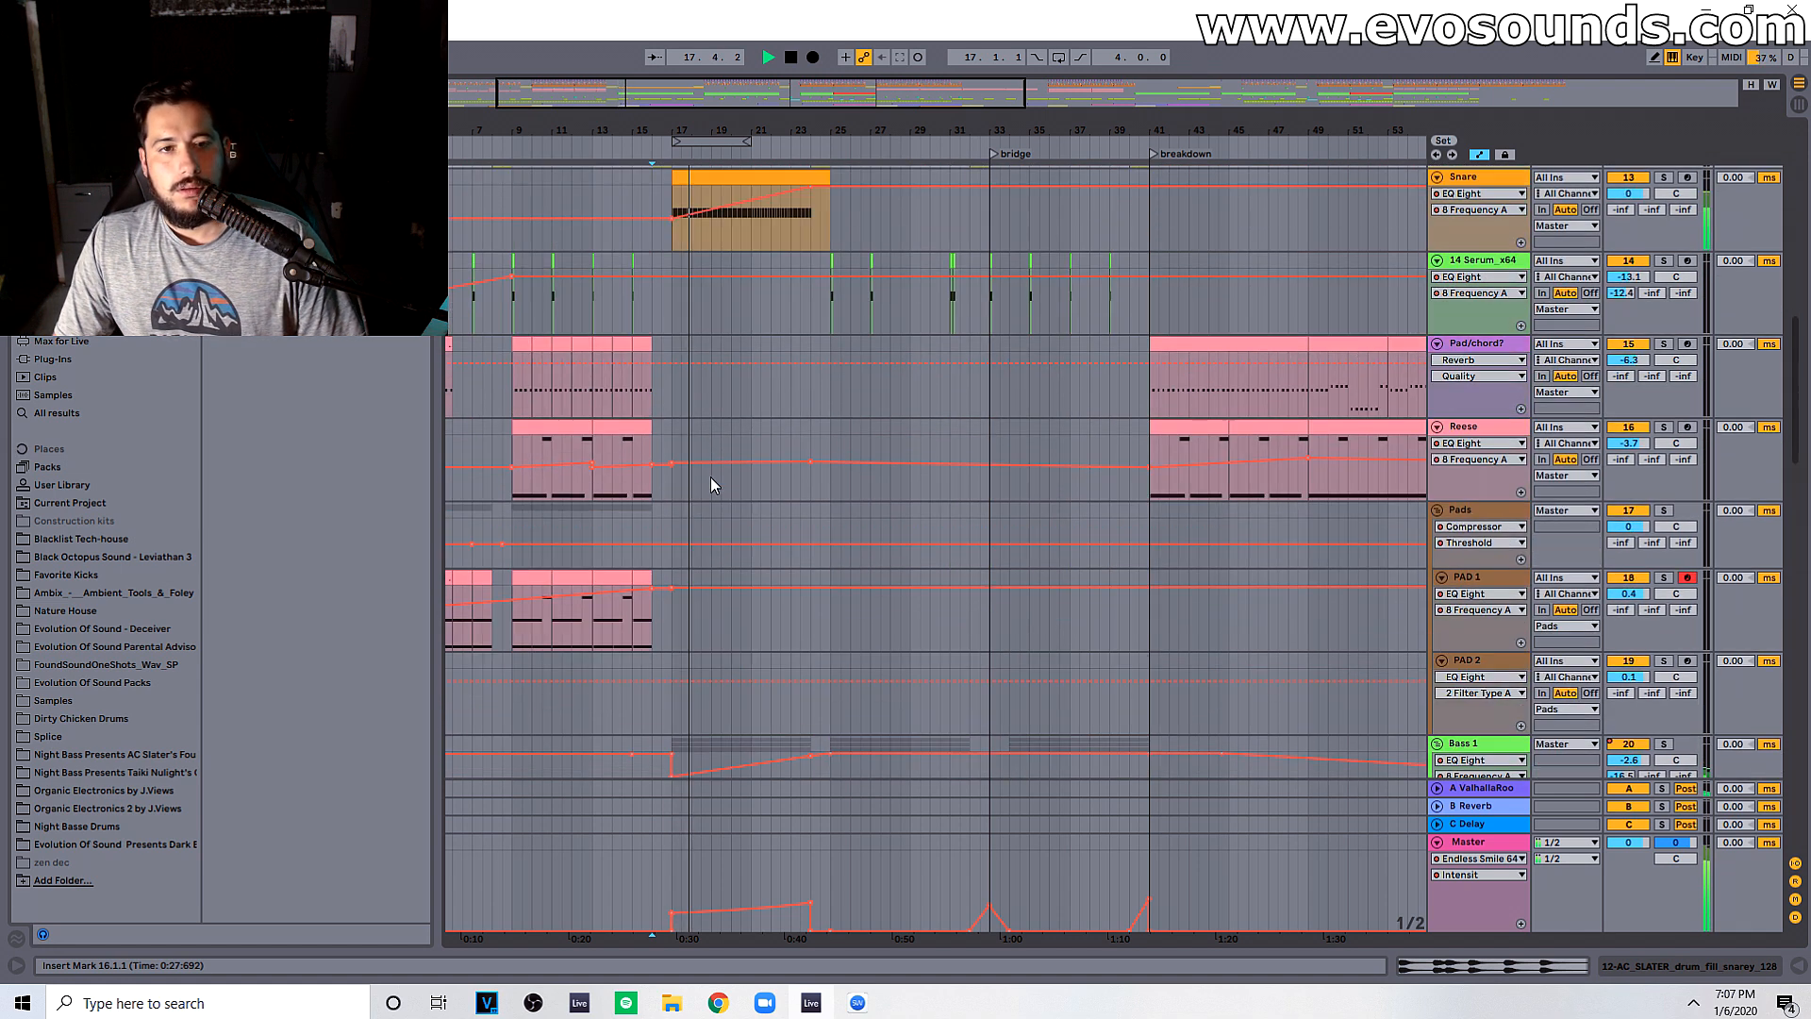
pyautogui.scroll(4, 711, 477)
# Step: Duplicate the 14 Serum clips of bars 9 to 17 onto bars 17 to 25 and play from bar 15
pyautogui.press('space')
pyautogui.moveTo(671, 398); pyautogui.dragTo(510, 411)
pyautogui.hotkey('ctrl', 'd')
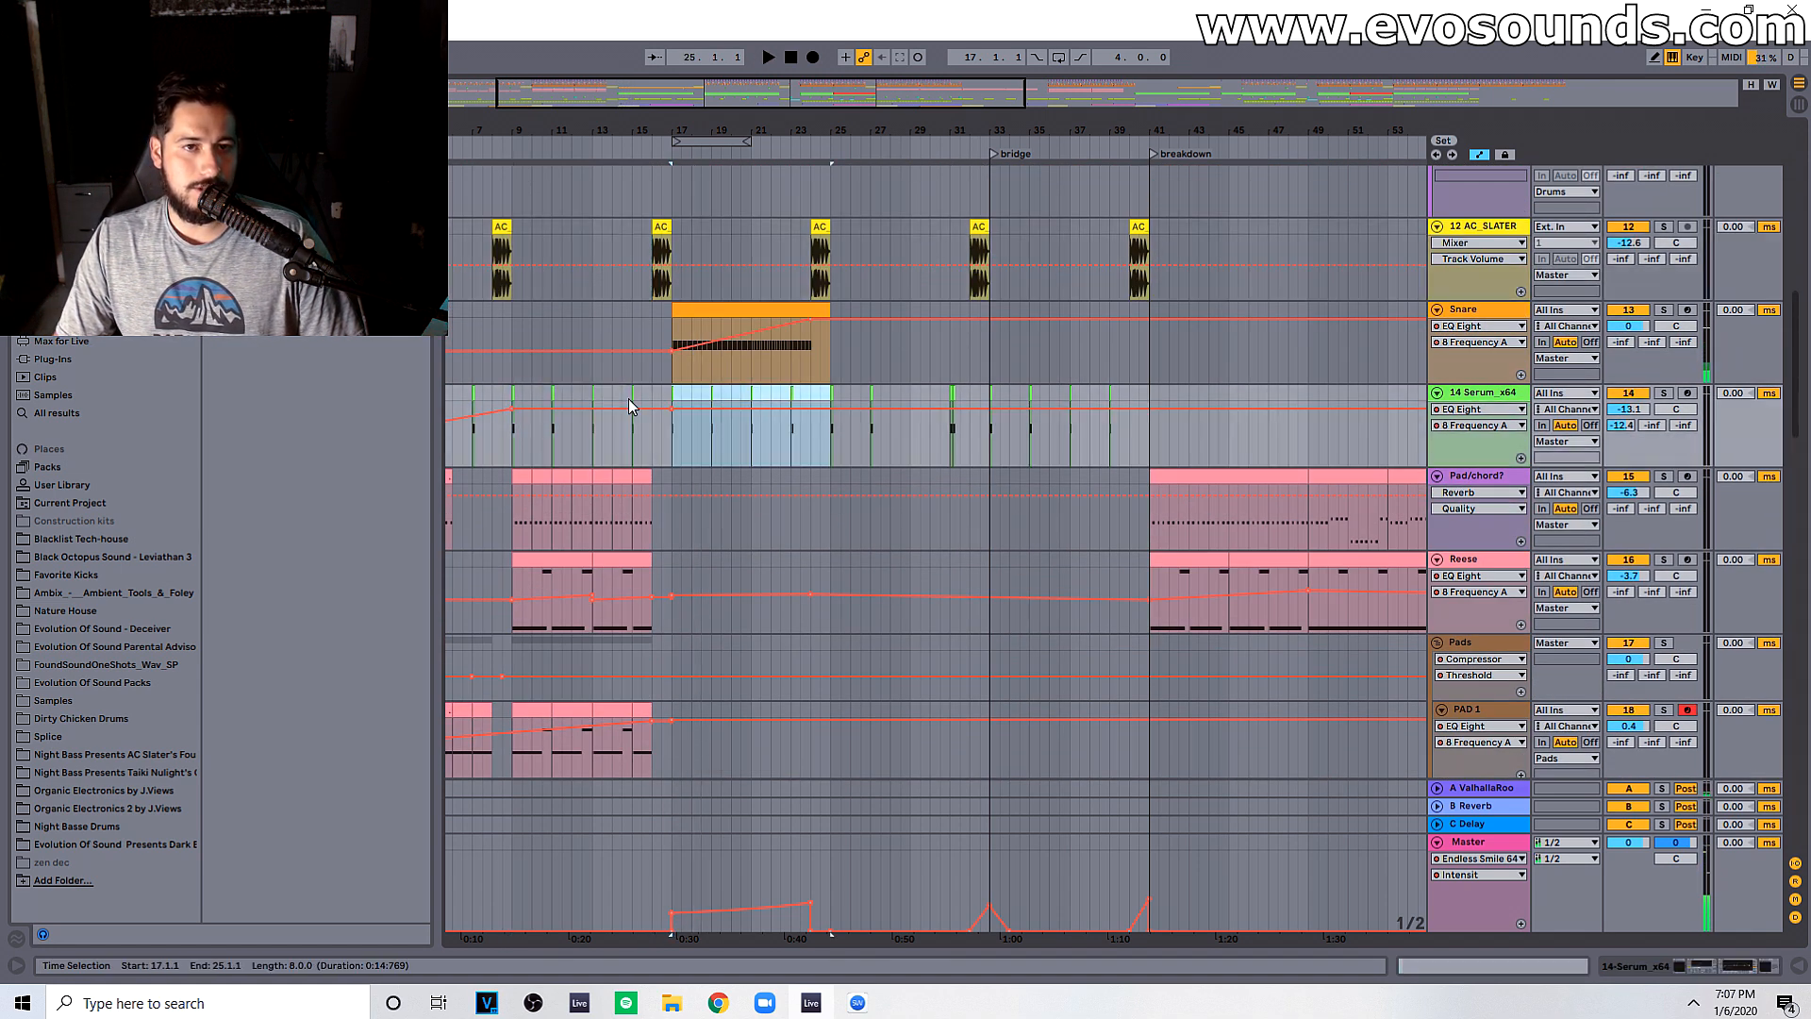
pyautogui.click(619, 367)
pyautogui.press('space')
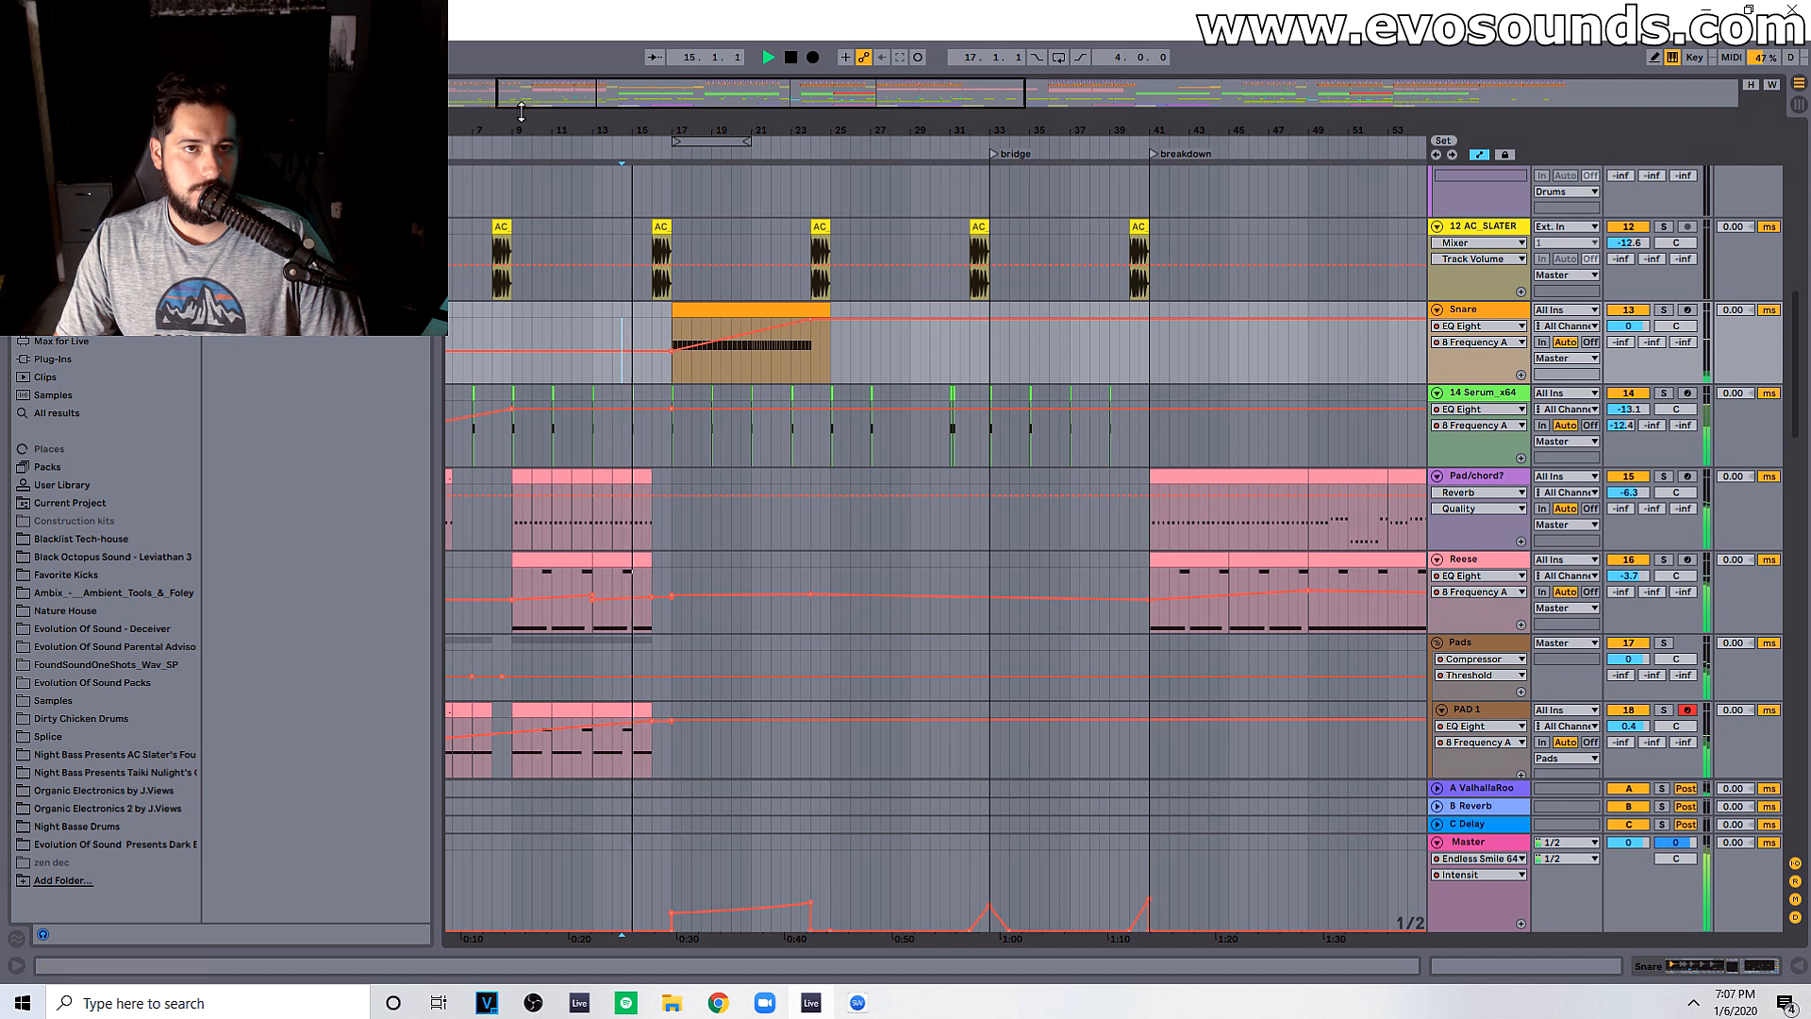
# Step: Examine the 14 Serum clip at bar 17 and listen to the section while reviewing the bass, white noise and ear candy tracks
pyautogui.moveTo(517, 129); pyautogui.dragTo(326, 230)
pyautogui.moveTo(986, 131); pyautogui.dragTo(967, 141)
pyautogui.click(792, 394)
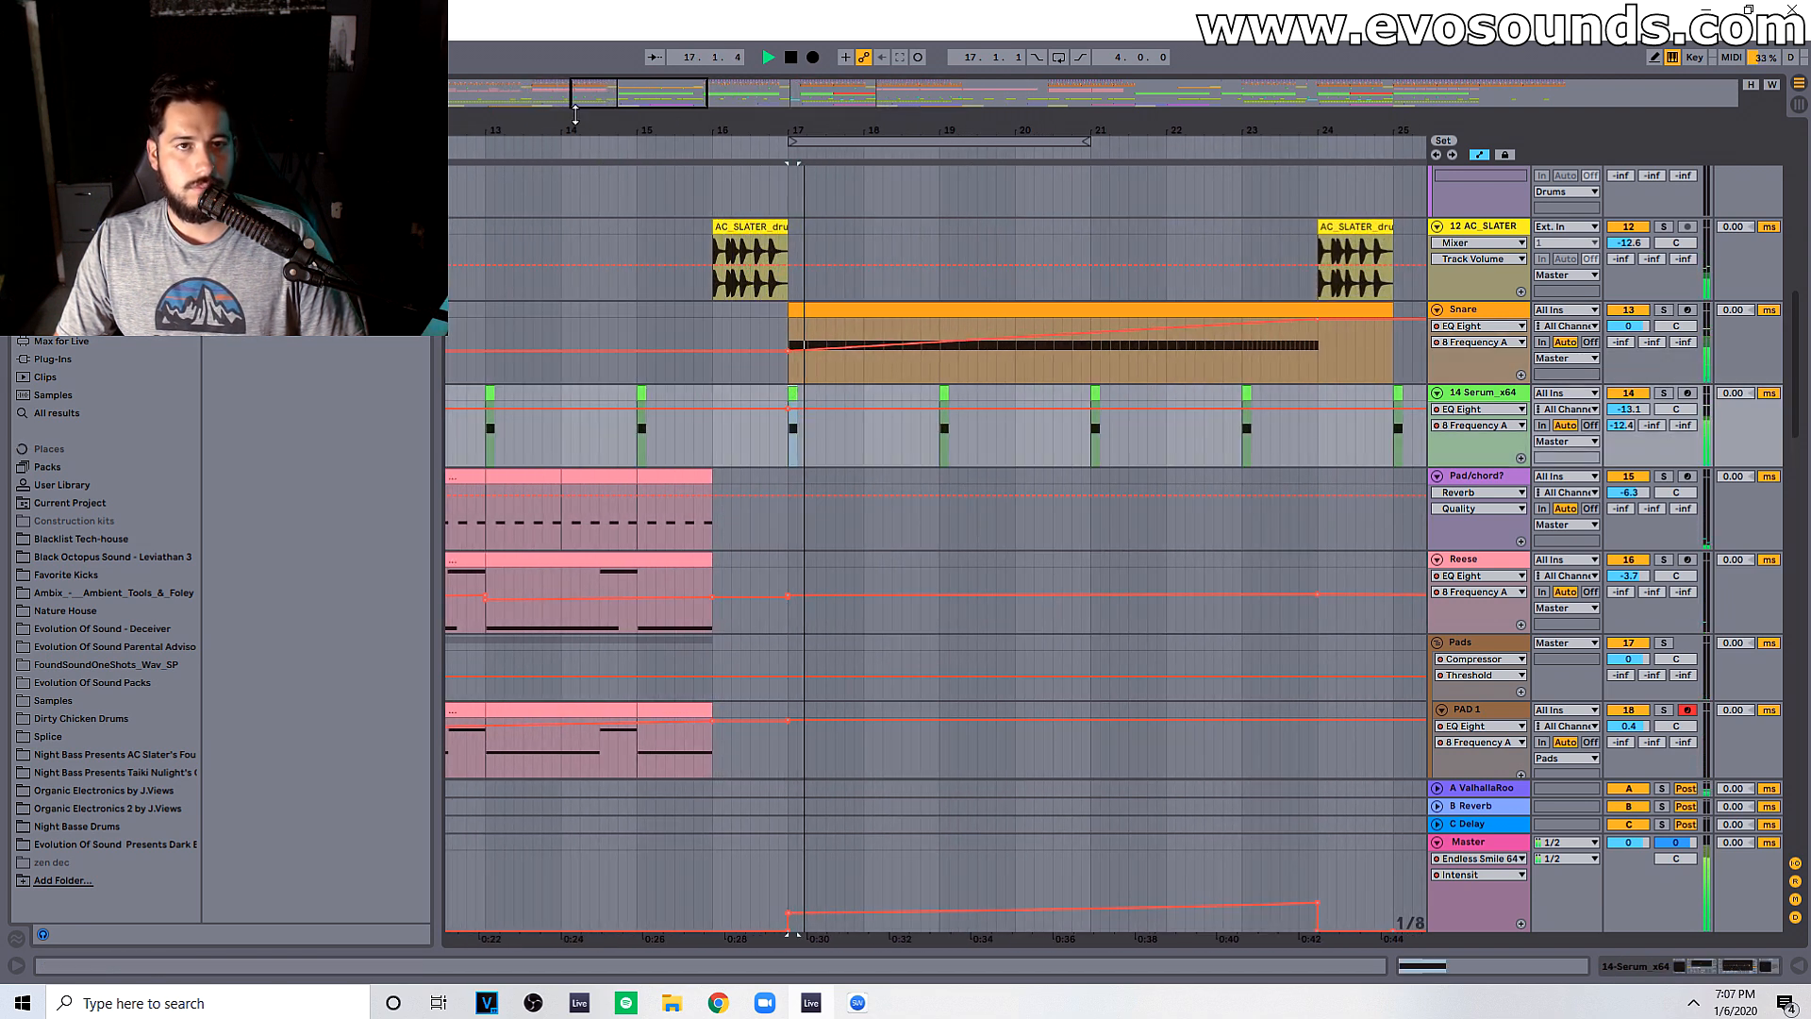
pyautogui.moveTo(624, 94); pyautogui.dragTo(634, 57)
pyautogui.scroll(3, 789, 506)
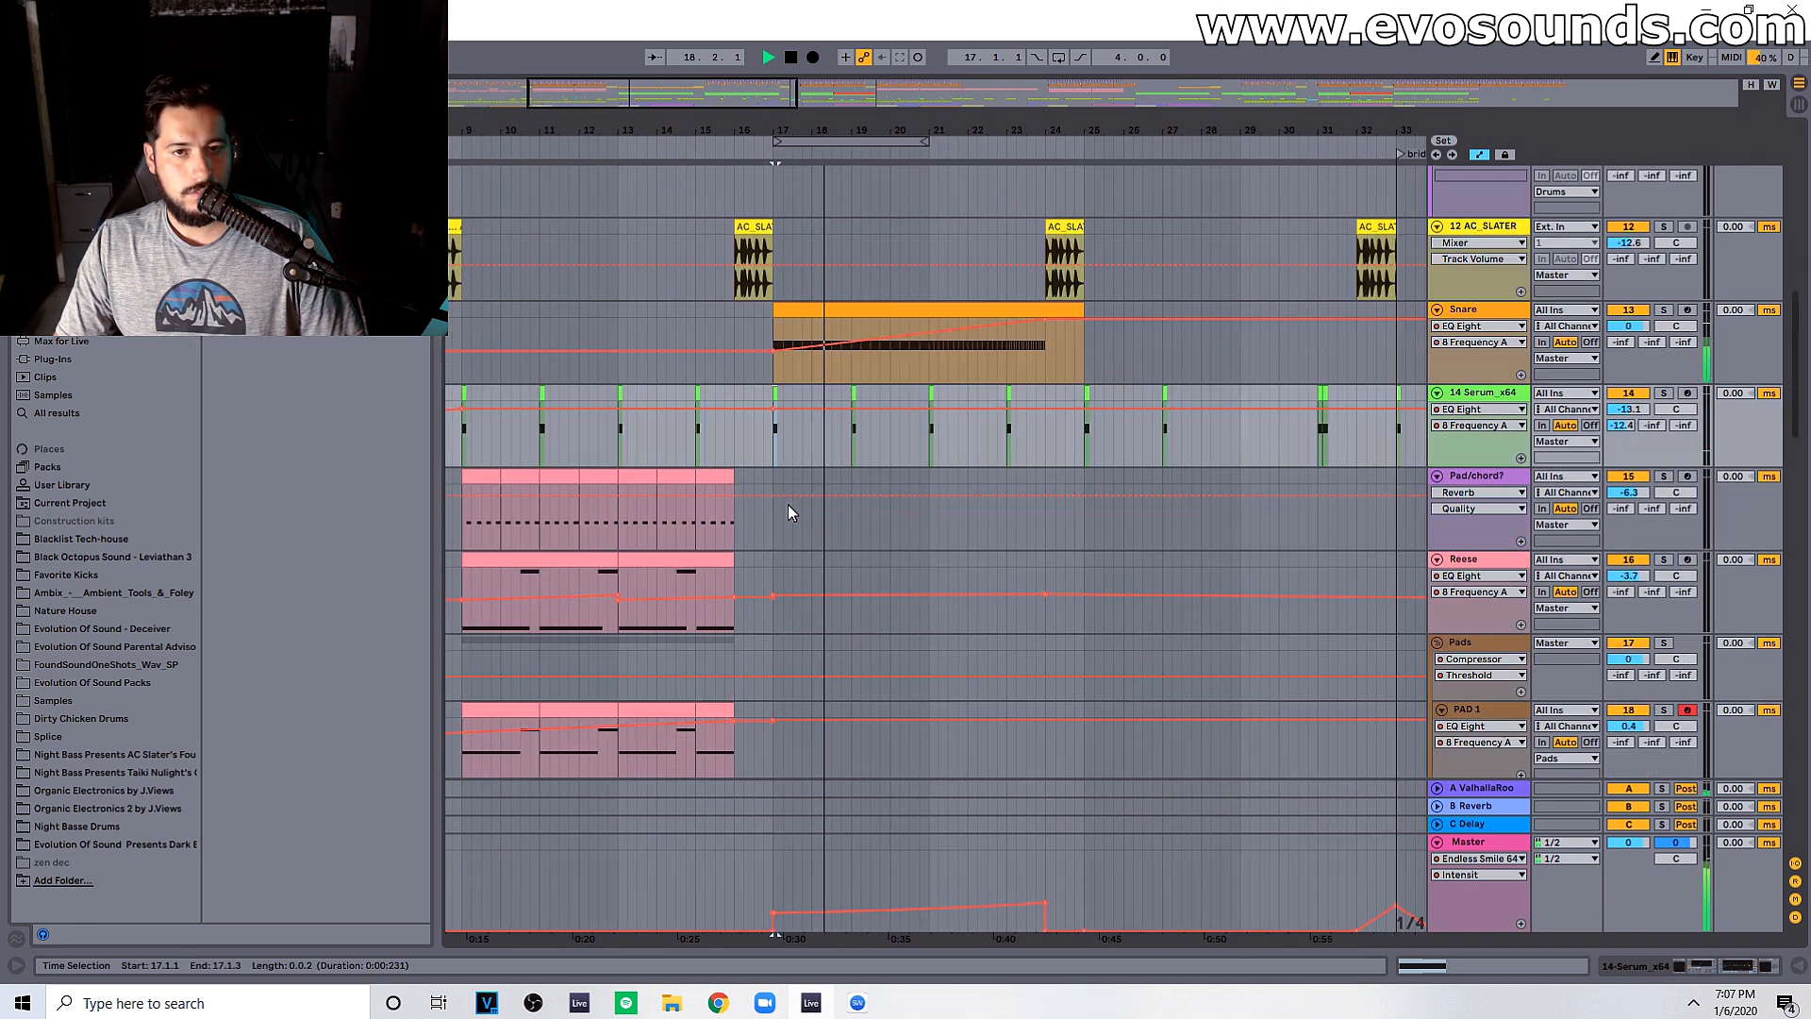
pyautogui.scroll(-6, 789, 506)
pyautogui.scroll(-10, 790, 500)
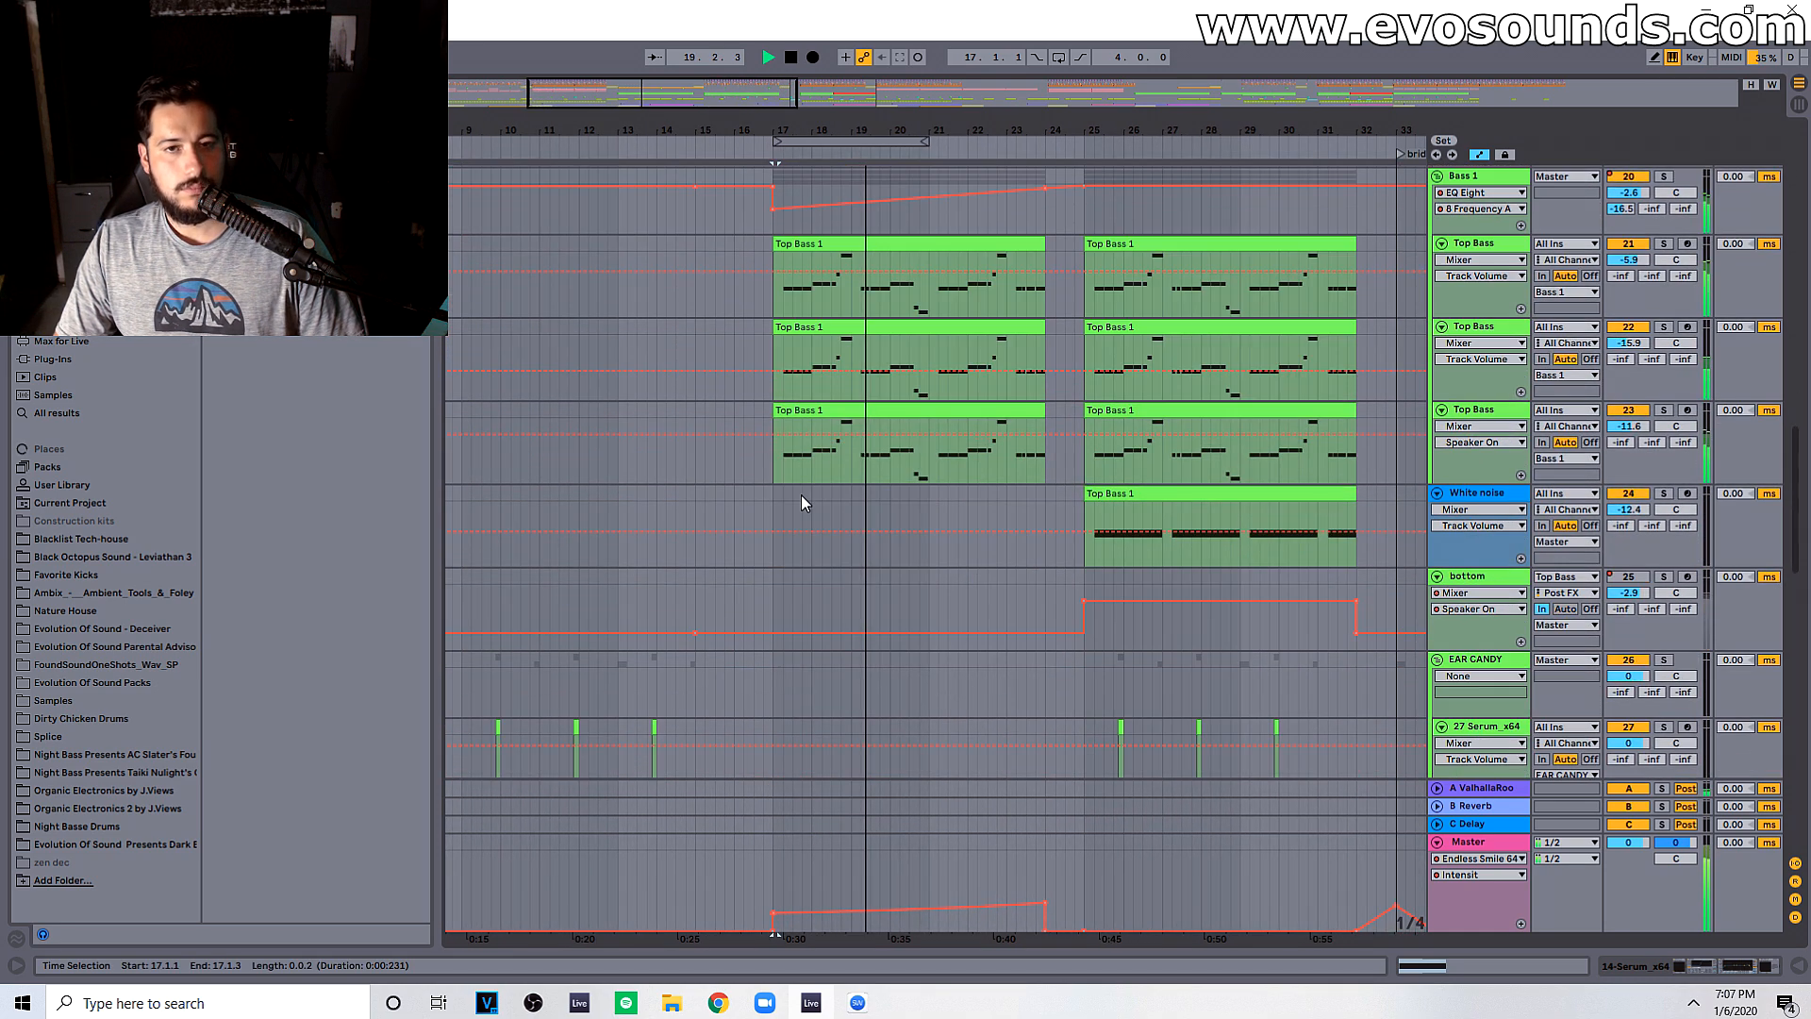
pyautogui.scroll(12, 805, 500)
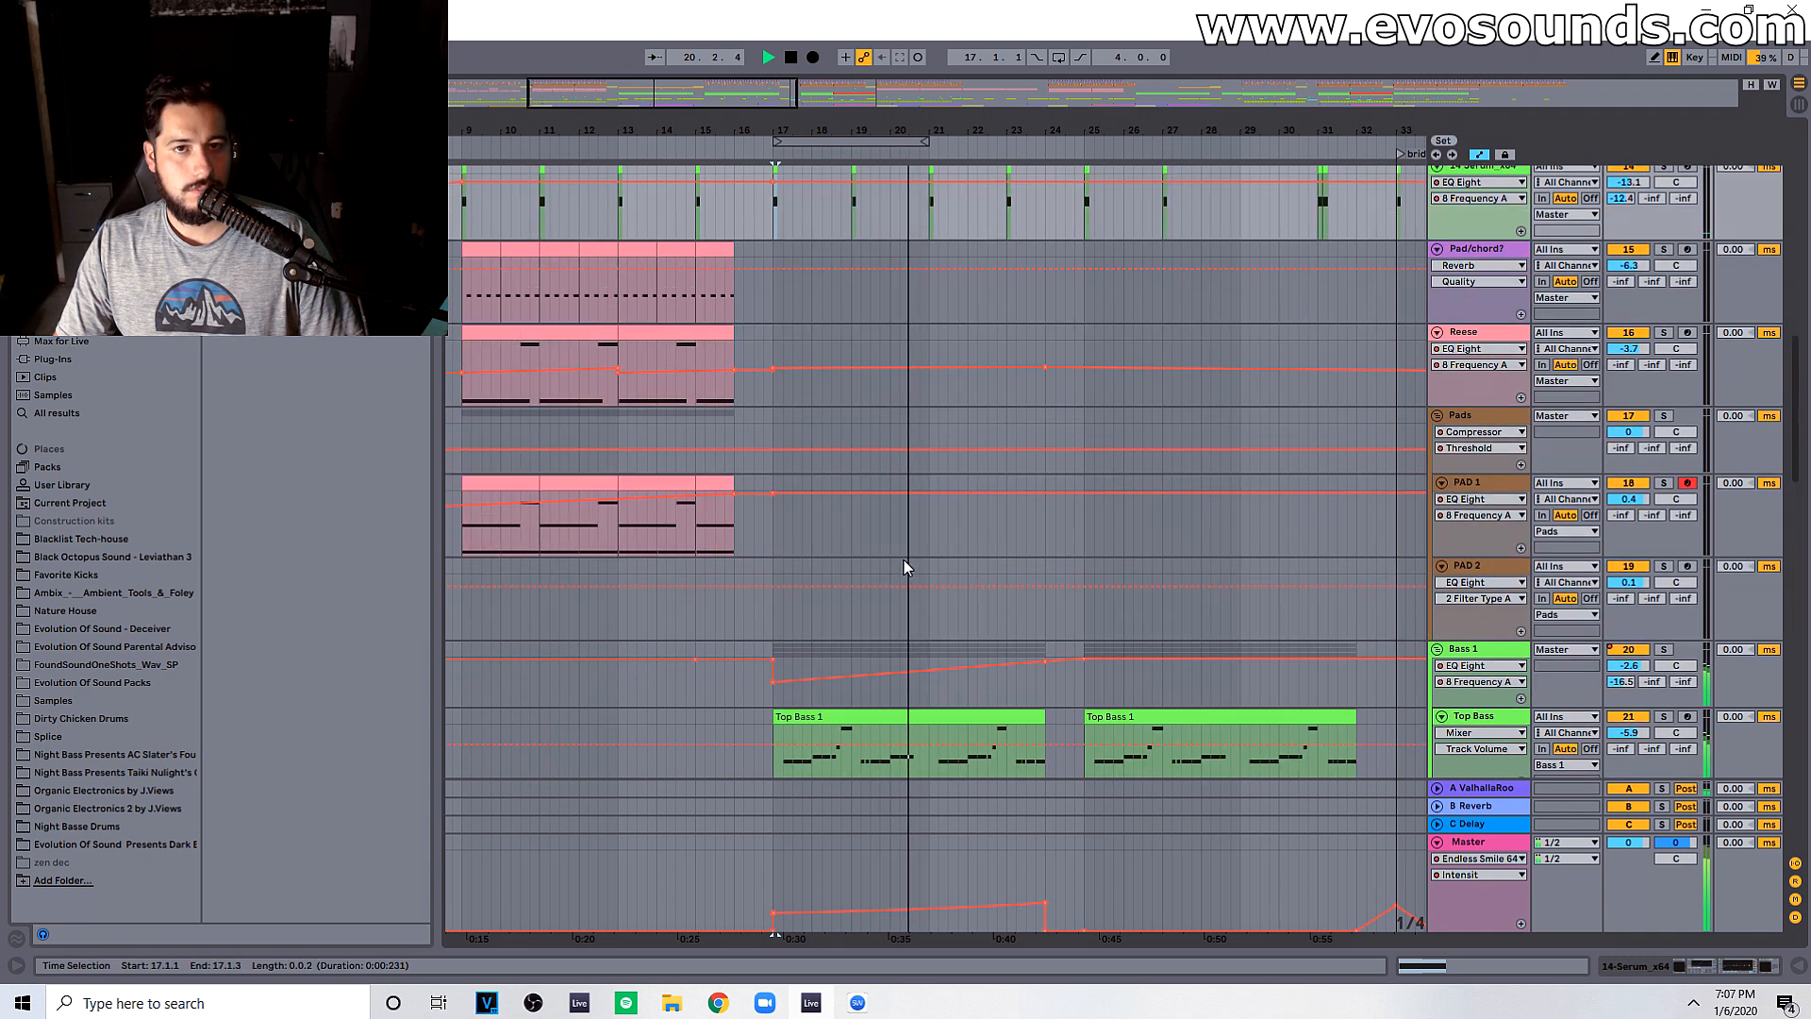
# Step: Delete the 14 Serum clips between bars 16.4 and 24, and play from bar 14.4
pyautogui.click(898, 344)
pyautogui.moveTo(768, 341); pyautogui.dragTo(1044, 351)
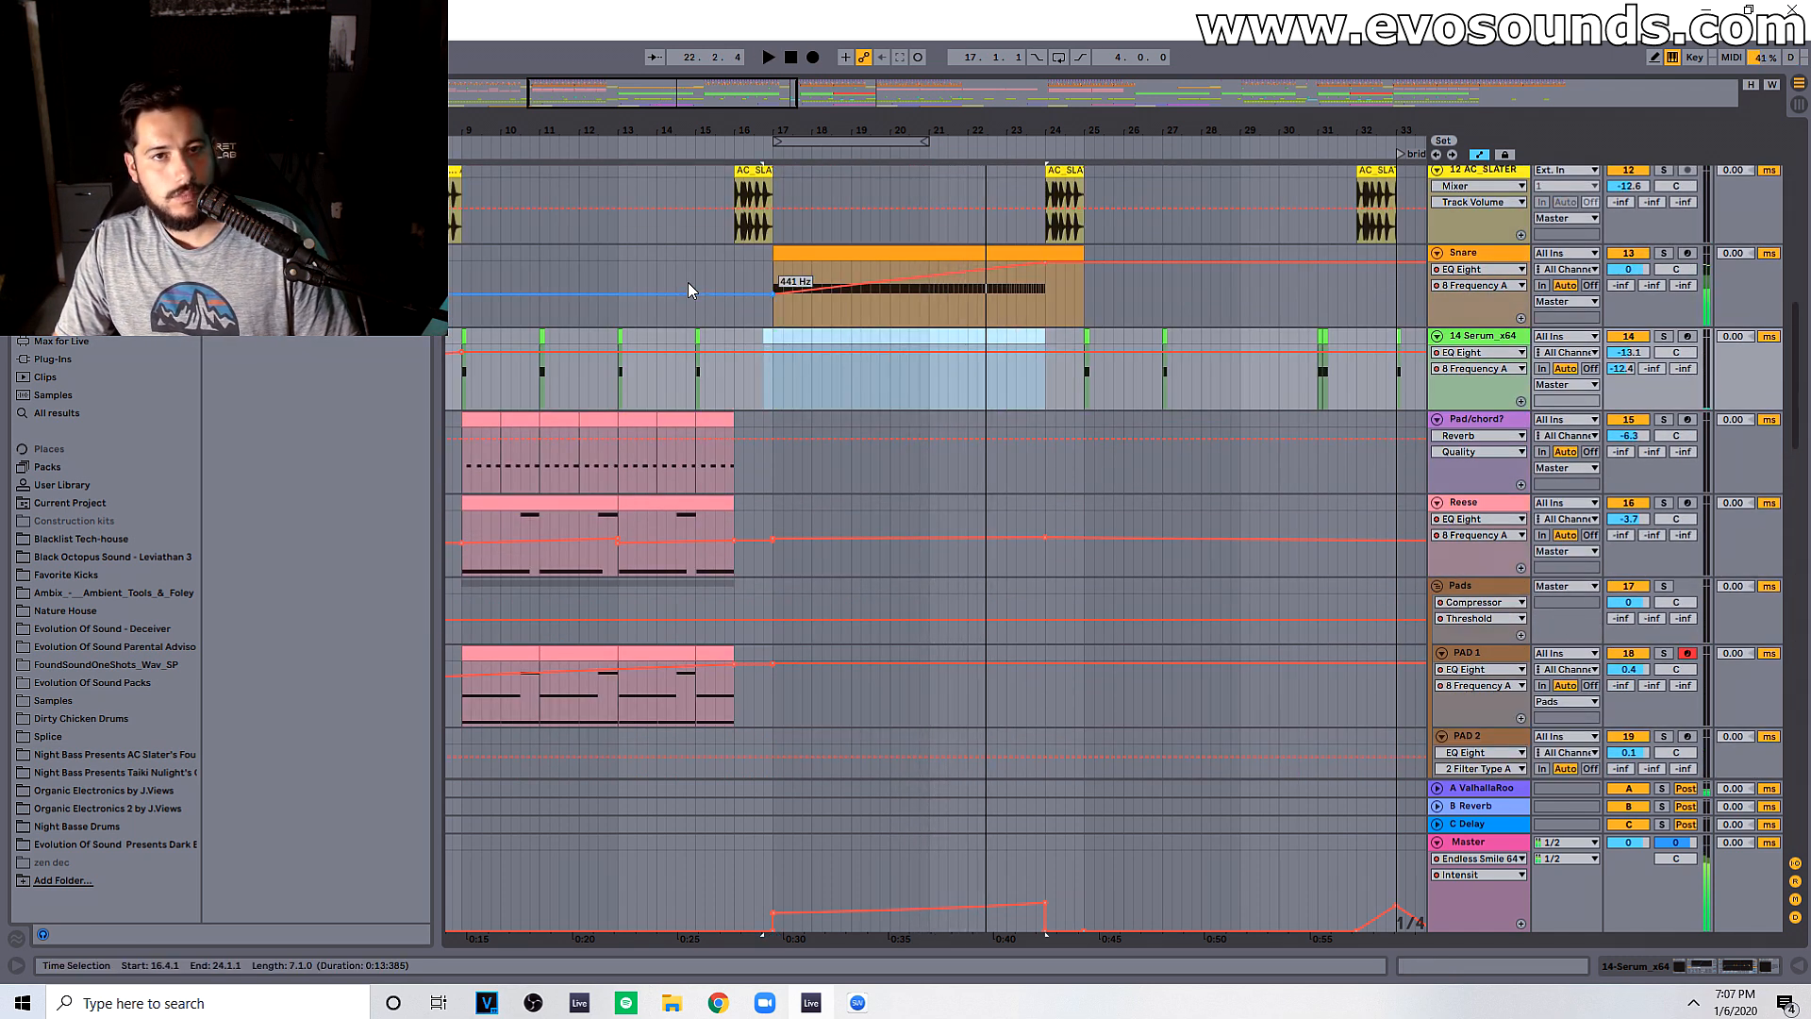
pyautogui.click(687, 285)
pyautogui.press('space')
# Step: Copy the Intro Additive vocal clip at bar 16 to bar 16 of the 120 - CRANK track and delete the original
pyautogui.scroll(-4, 684, 458)
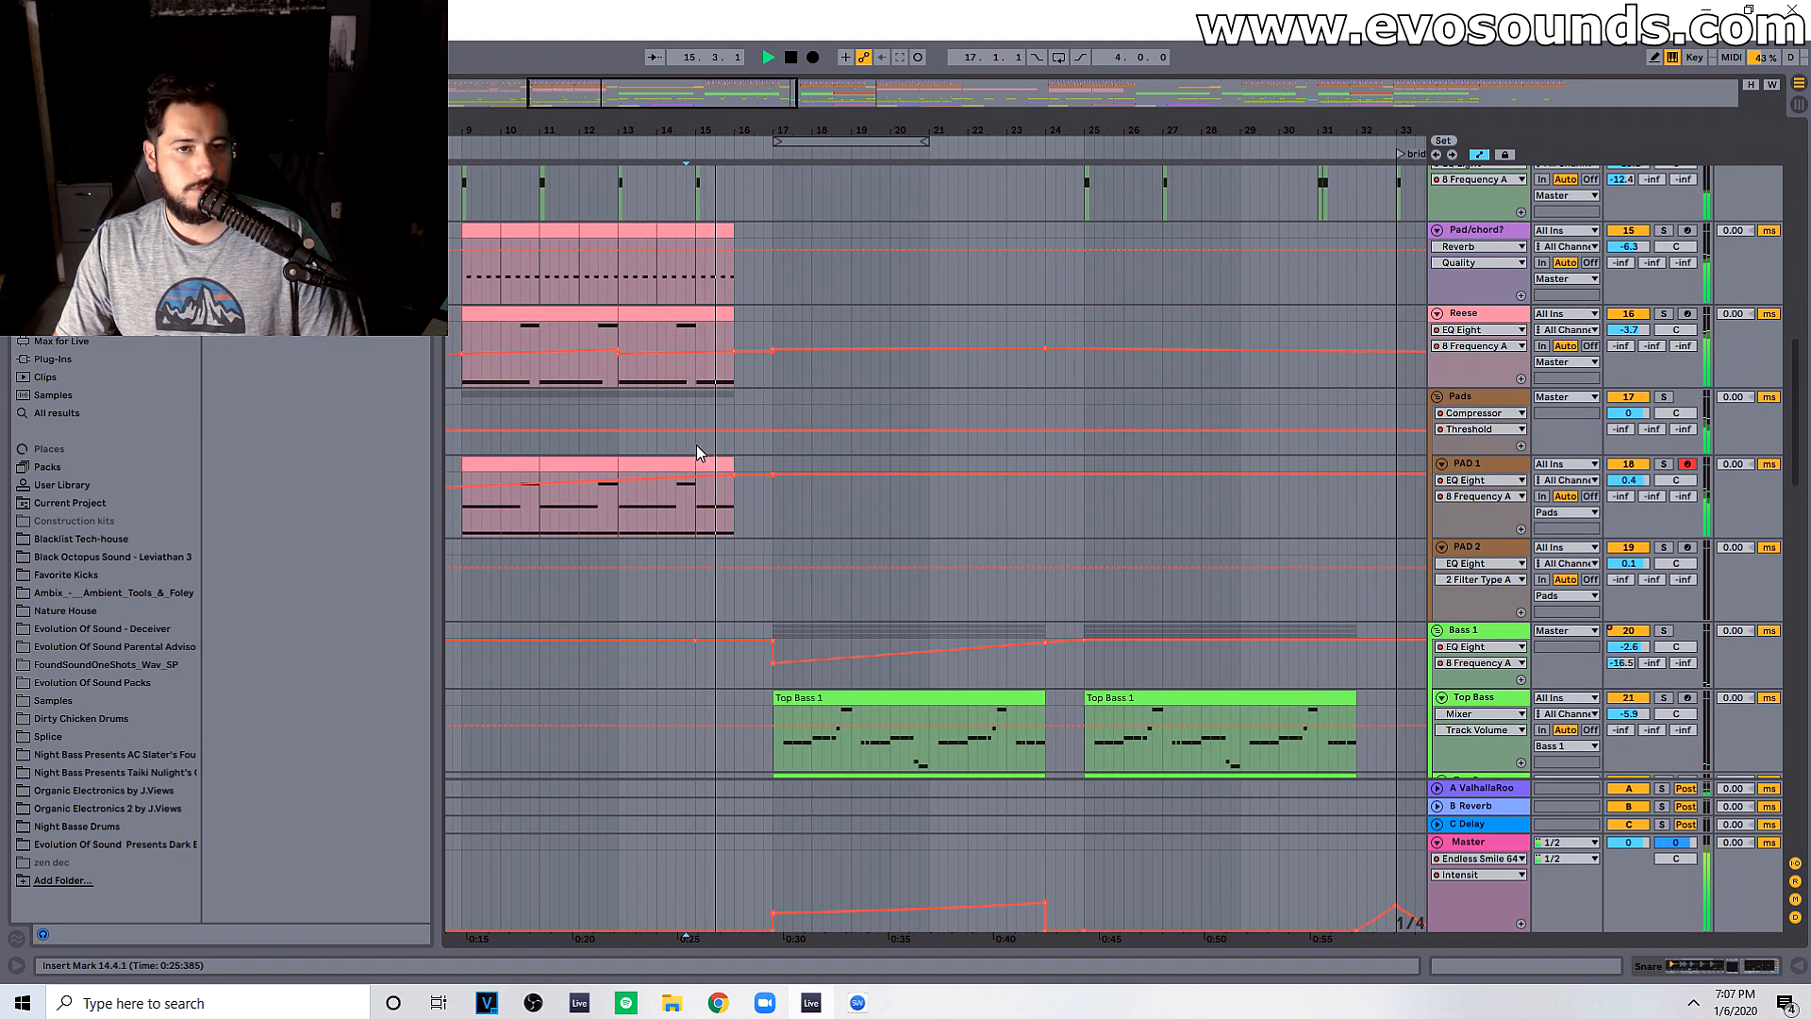
pyautogui.scroll(-8, 698, 442)
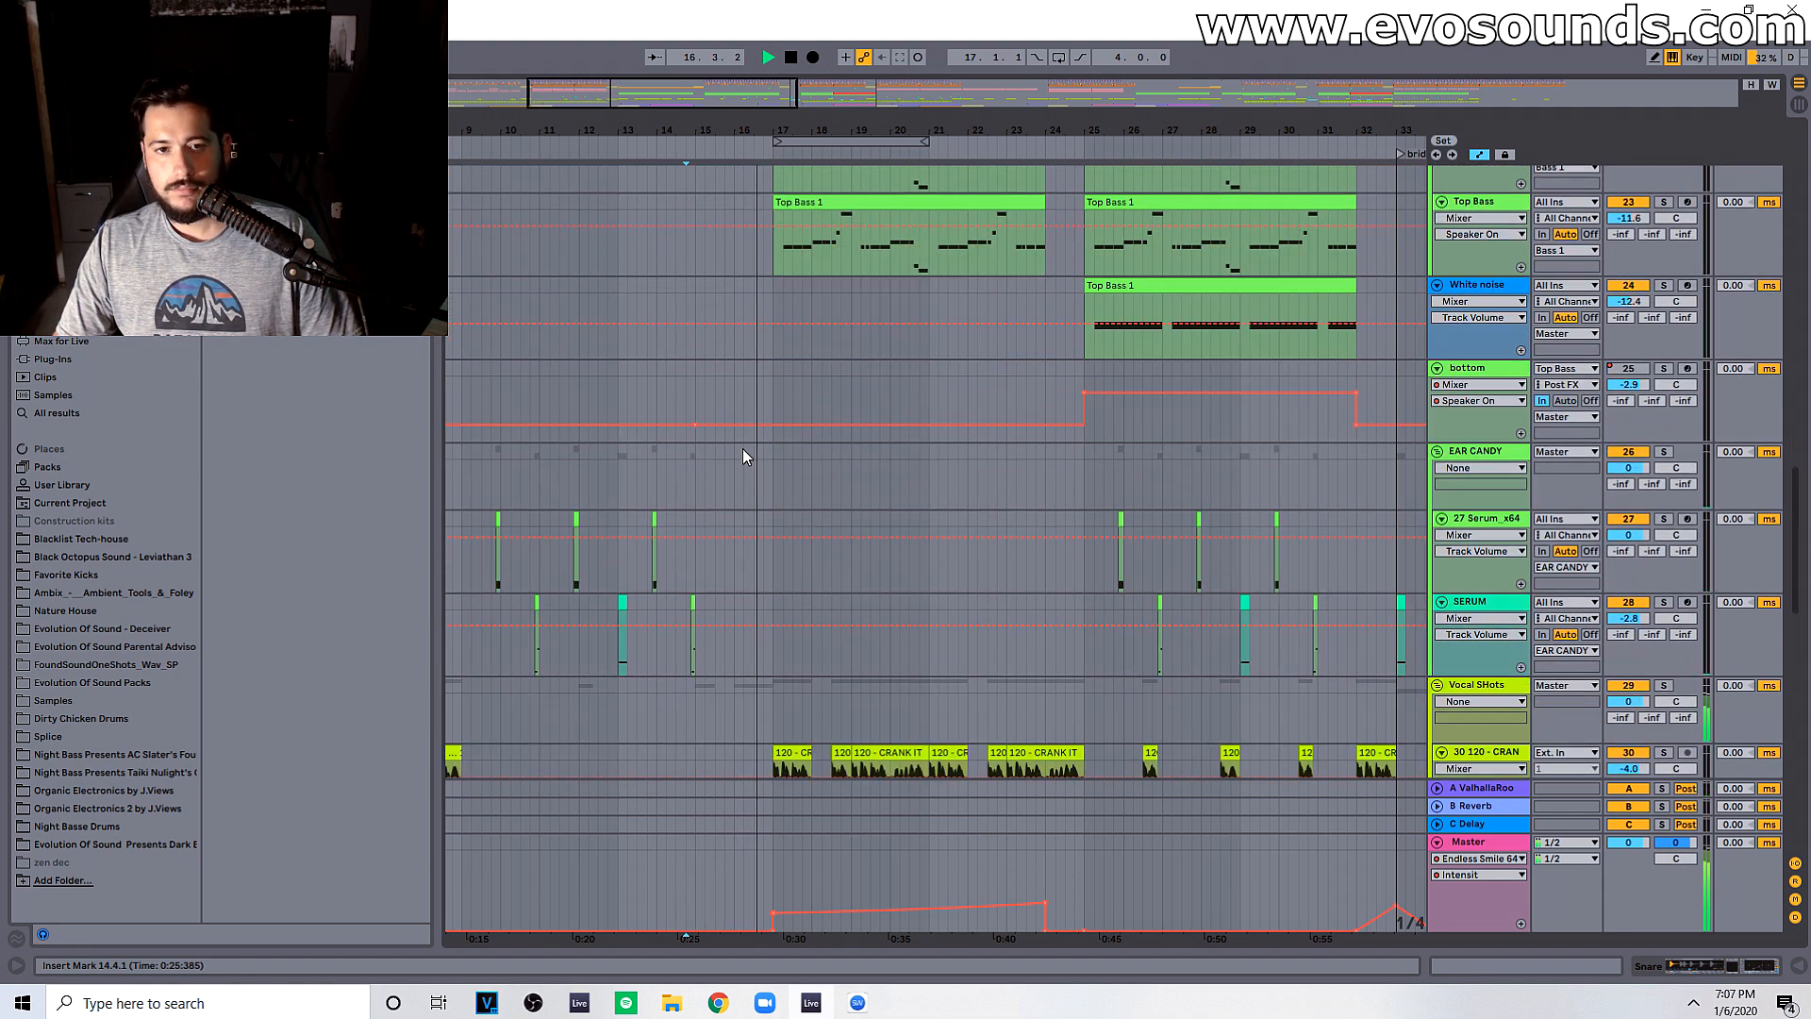
pyautogui.scroll(-5, 750, 450)
pyautogui.click(783, 396)
pyautogui.click(749, 439)
pyautogui.hotkey('ctrl', 'c')
pyautogui.click(736, 366)
pyautogui.hotkey('ctrl', 'v')
pyautogui.press('space')
pyautogui.press('space')
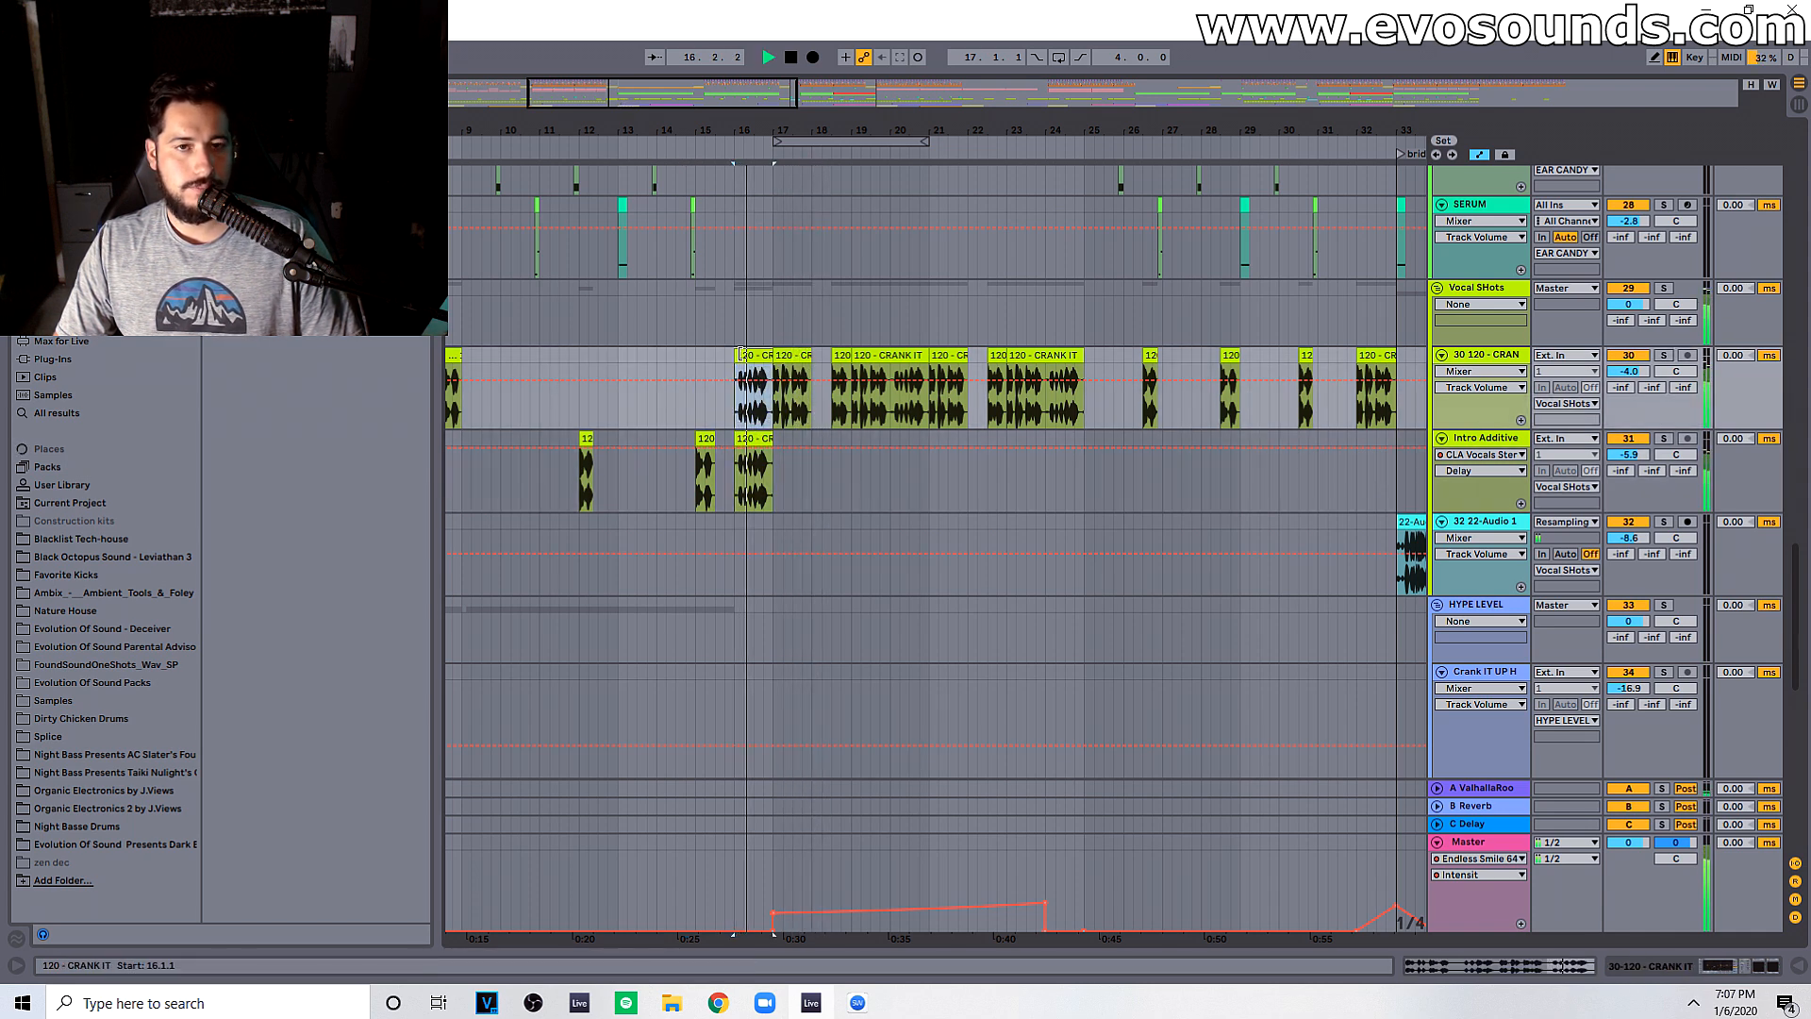
pyautogui.click(753, 467)
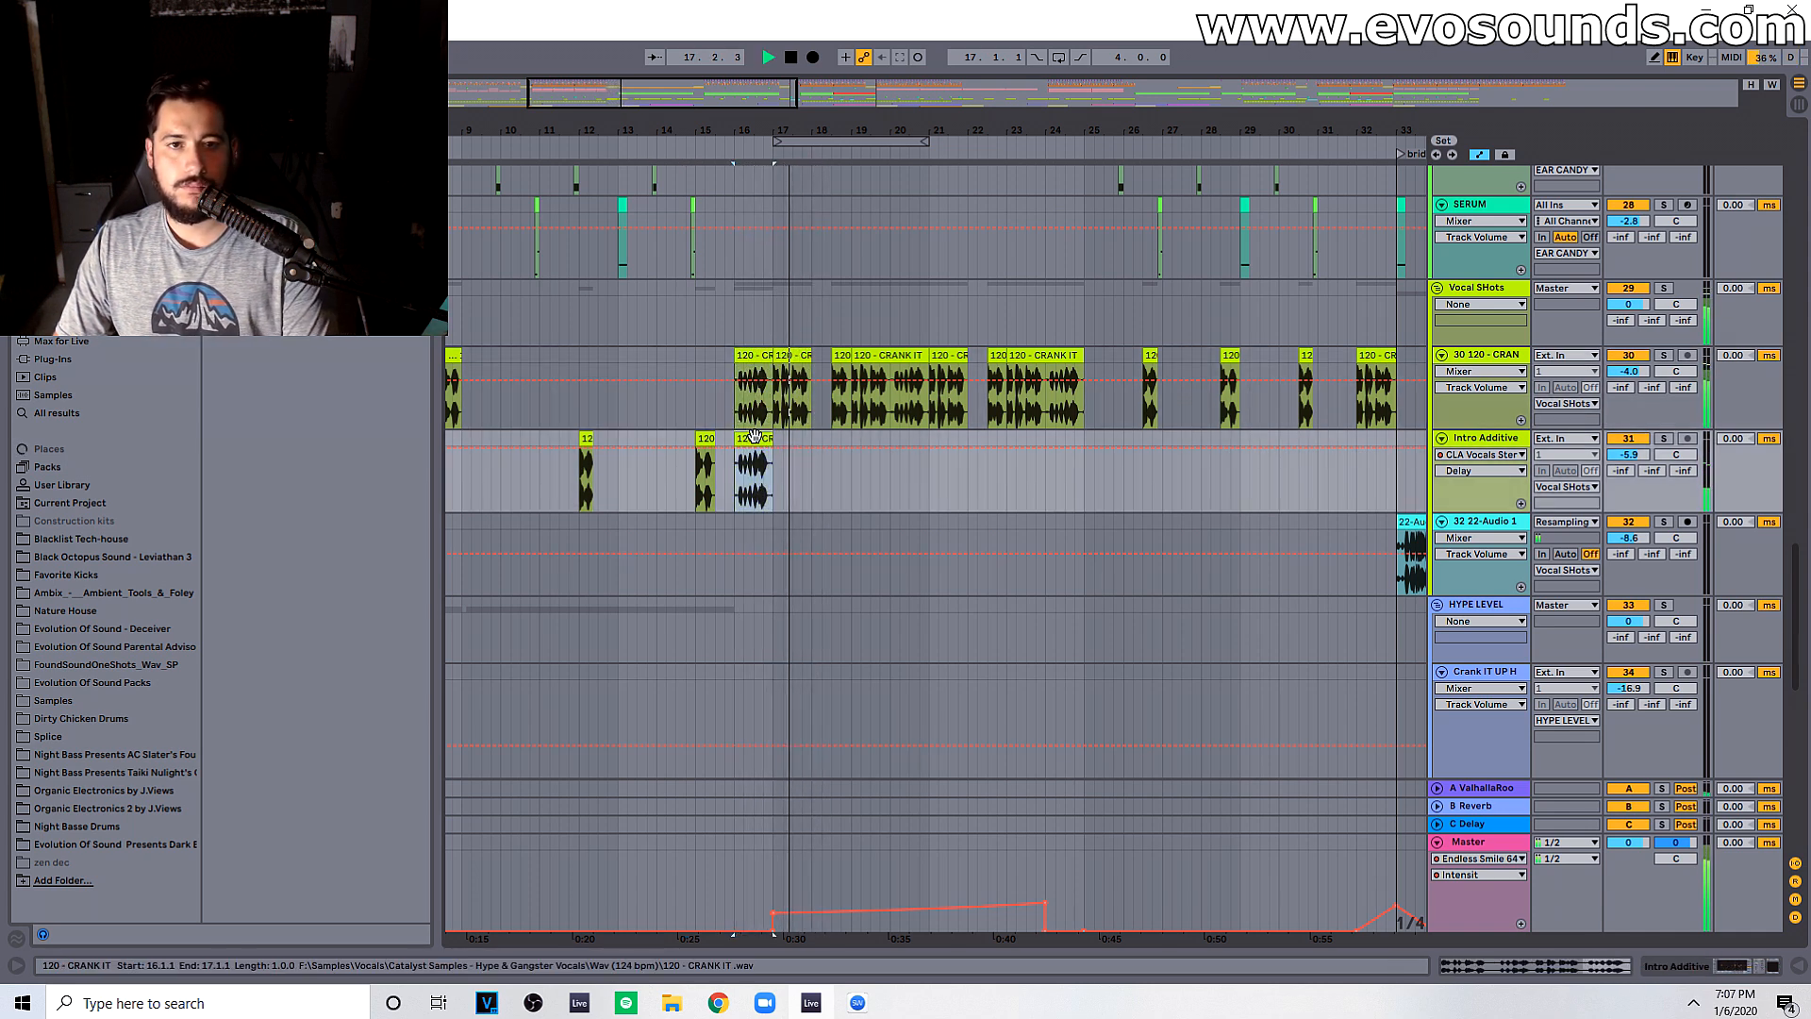
pyautogui.press('Delete')
# Step: Play from bar 15 to check the relocated vocal and open the 120 - CRANK track's devices
pyautogui.click(701, 413)
pyautogui.press('space')
pyautogui.press('space')
pyautogui.doubleClick(1490, 355)
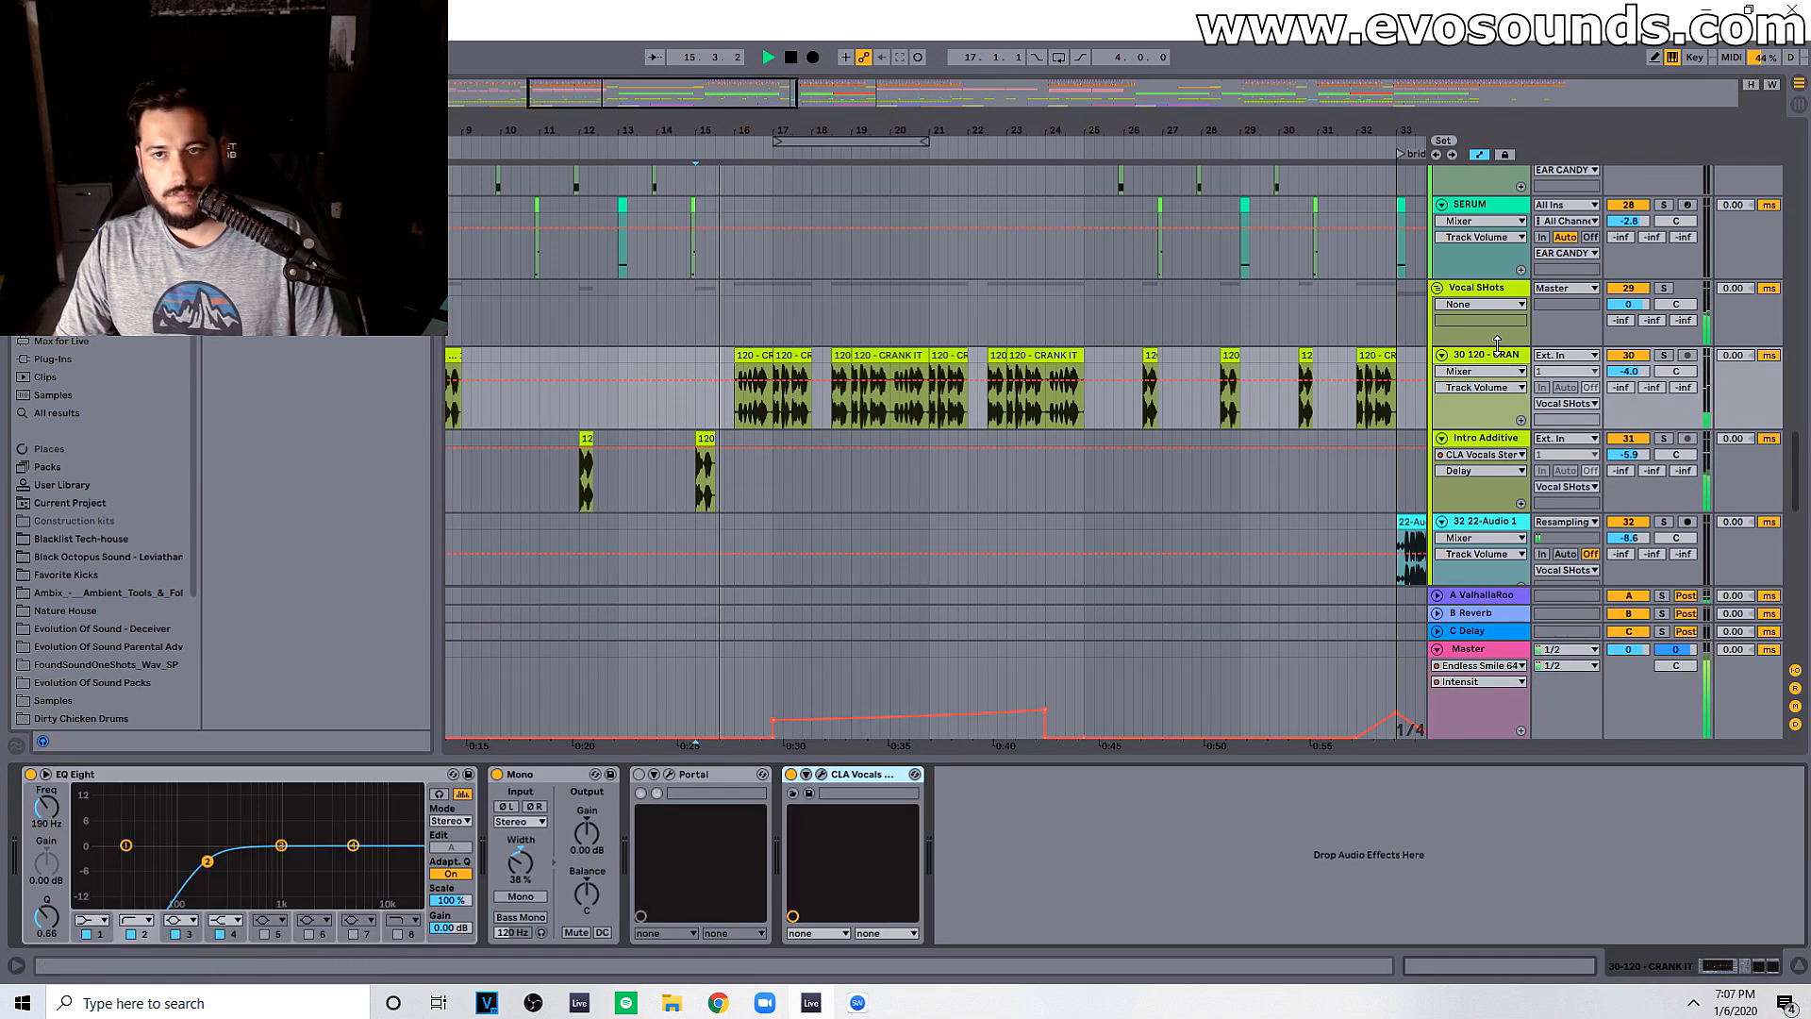
# Step: Add an EQ Eight with a high cut on band 8 to the Vocal SHots group and automate its frequency to drop at bar 17
pyautogui.click(1476, 289)
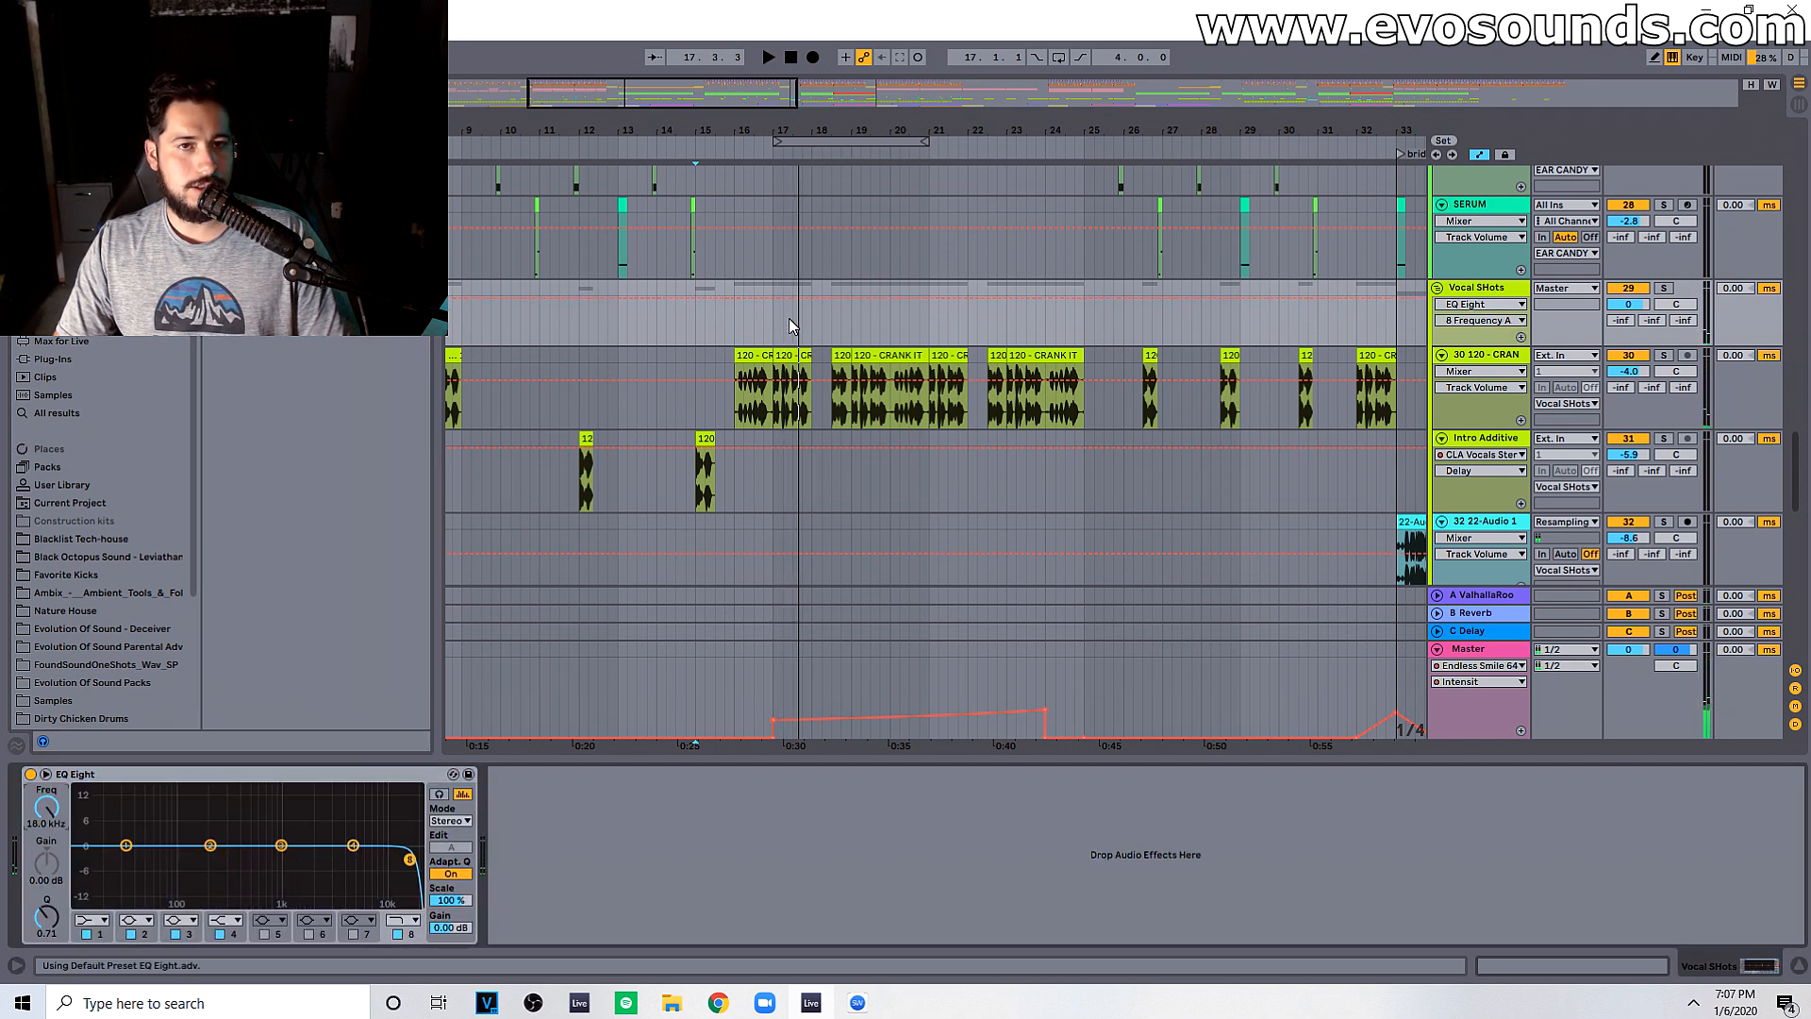
pyautogui.click(774, 299)
pyautogui.moveTo(776, 300); pyautogui.dragTo(776, 330)
pyautogui.click(743, 323)
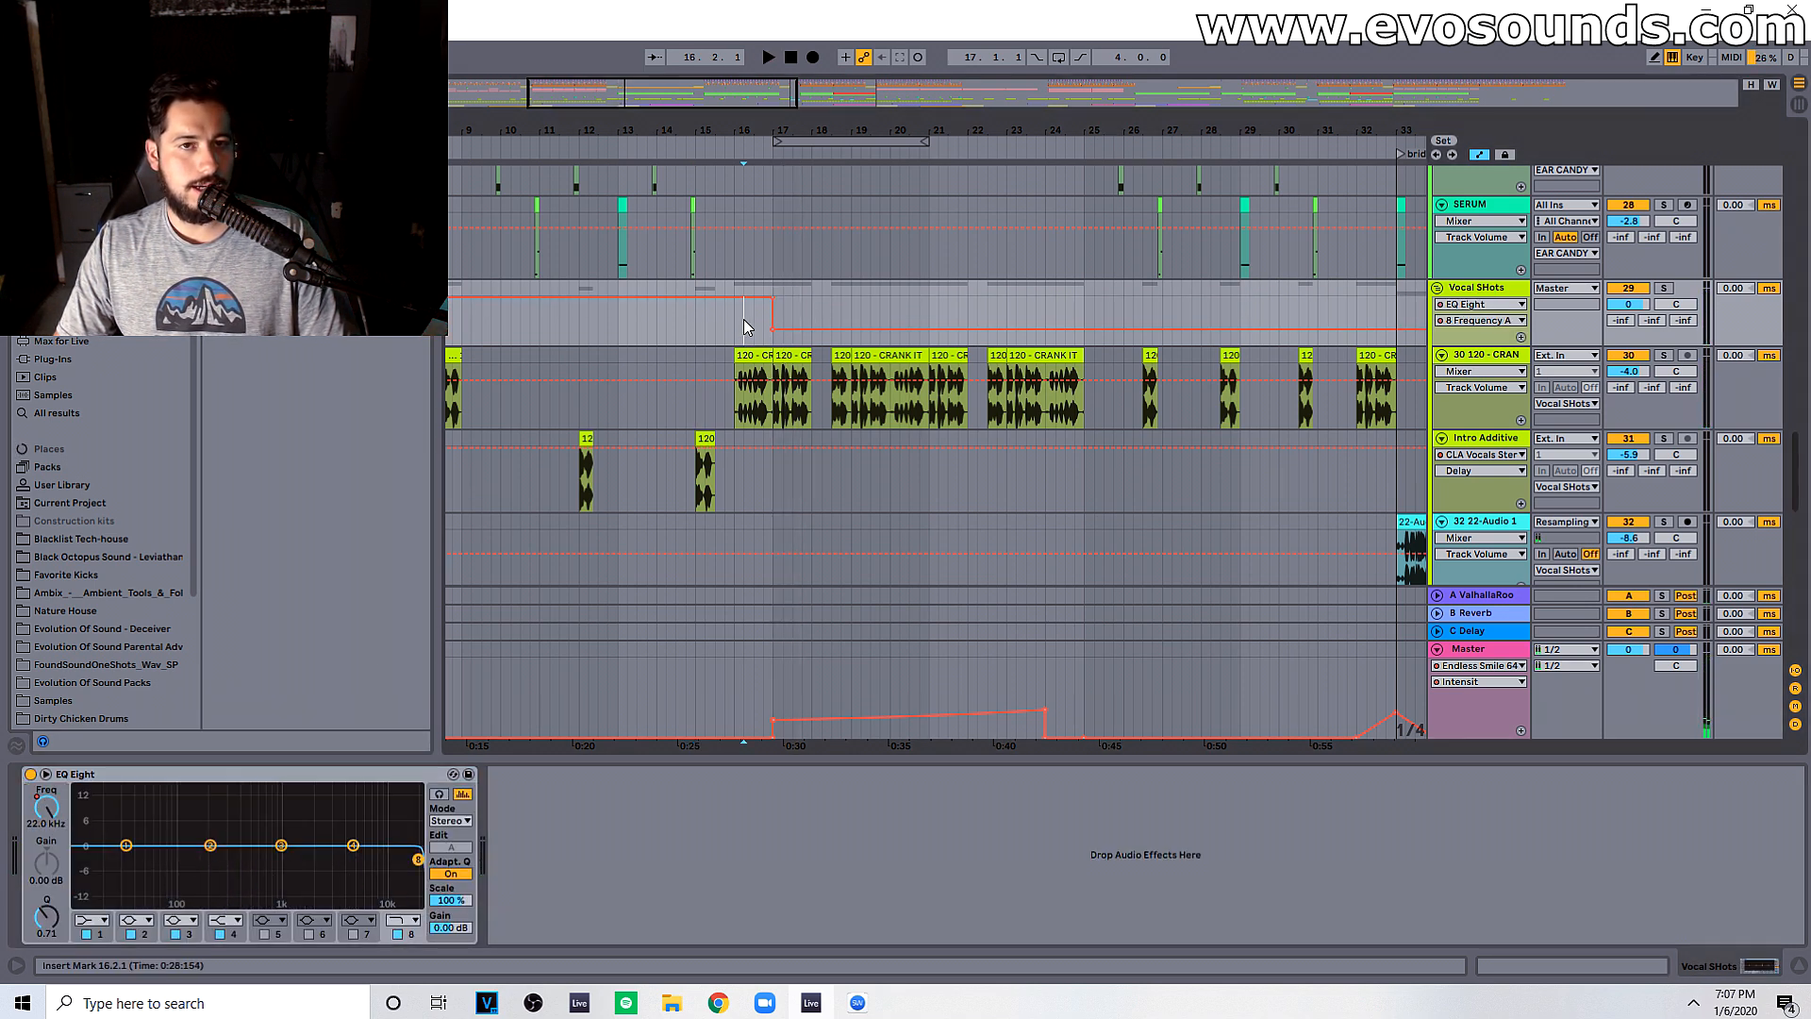
# Step: Ramp the Vocal SHots group's EQ Eight frequency automation upward from bar 17 to bar 25 while playing from bar 16.2
pyautogui.press('space')
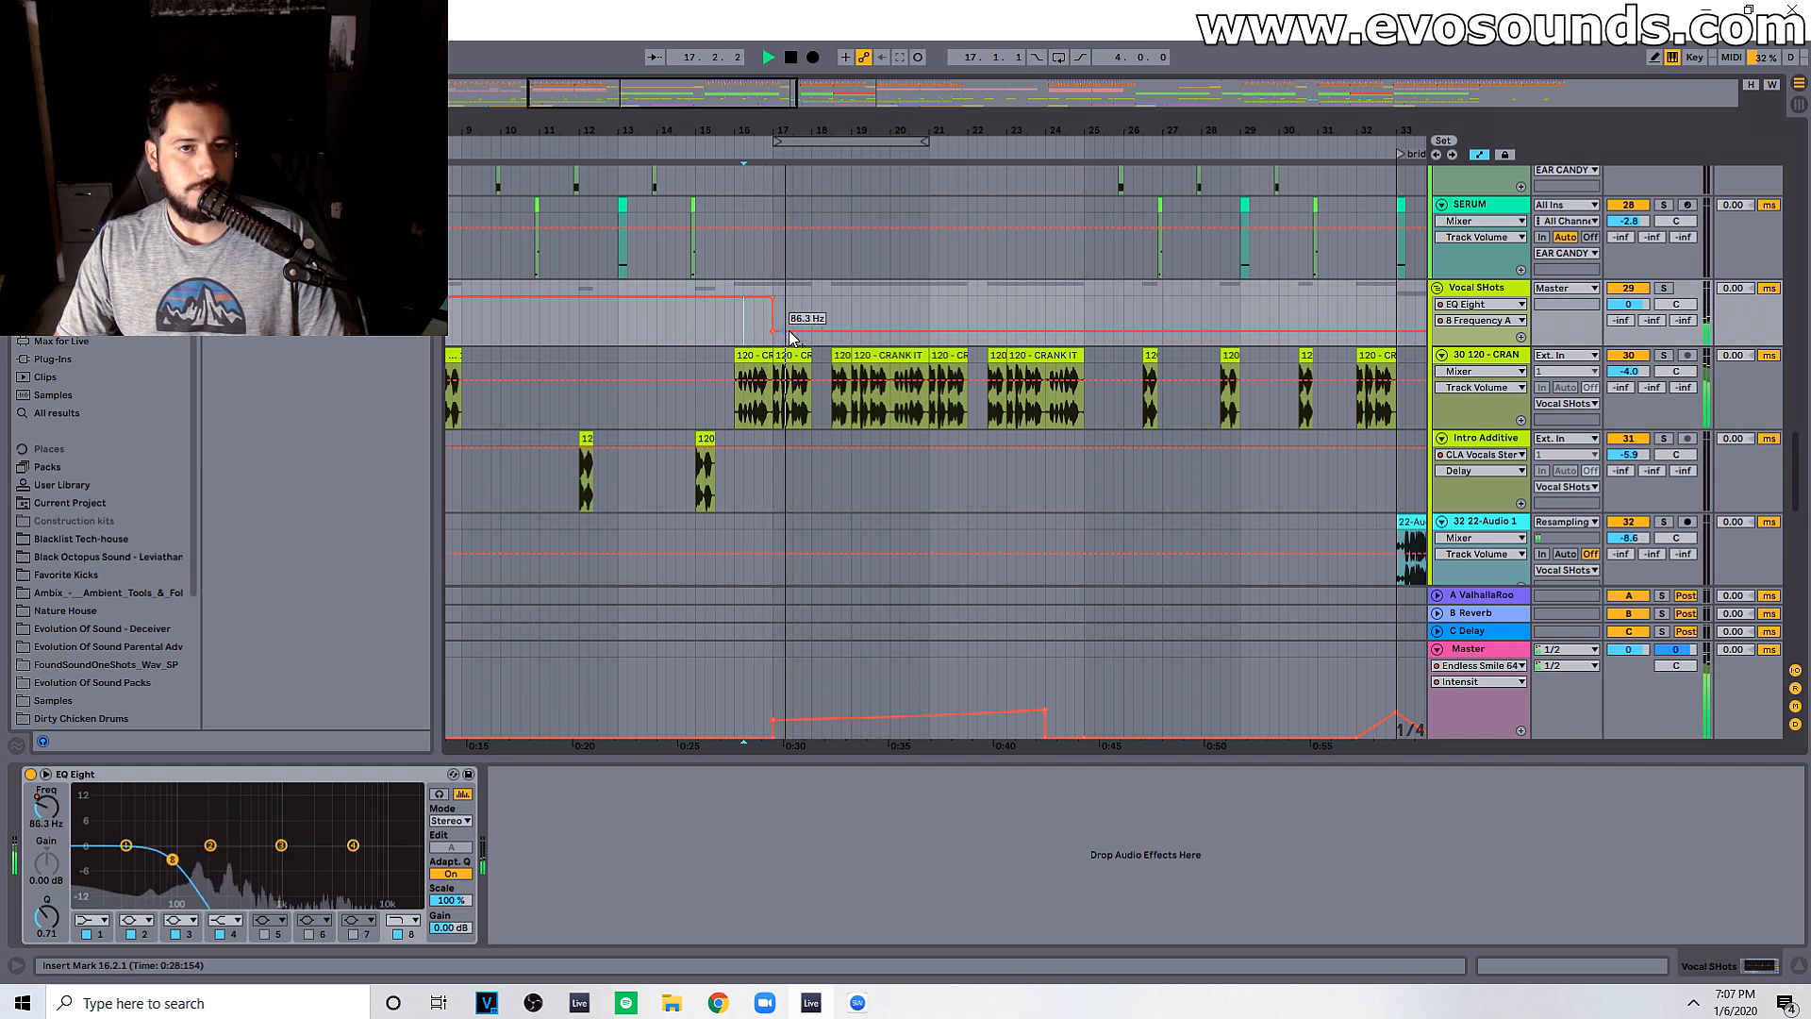
pyautogui.moveTo(821, 330); pyautogui.dragTo(1084, 297)
pyautogui.scroll(2, 1082, 412)
pyautogui.scroll(-2, 1081, 411)
pyautogui.press('space')
# Step: Fold the Vocal SHots, HYPE LEVEL, Crank, Uplifters and Crash tracks
pyautogui.click(1437, 287)
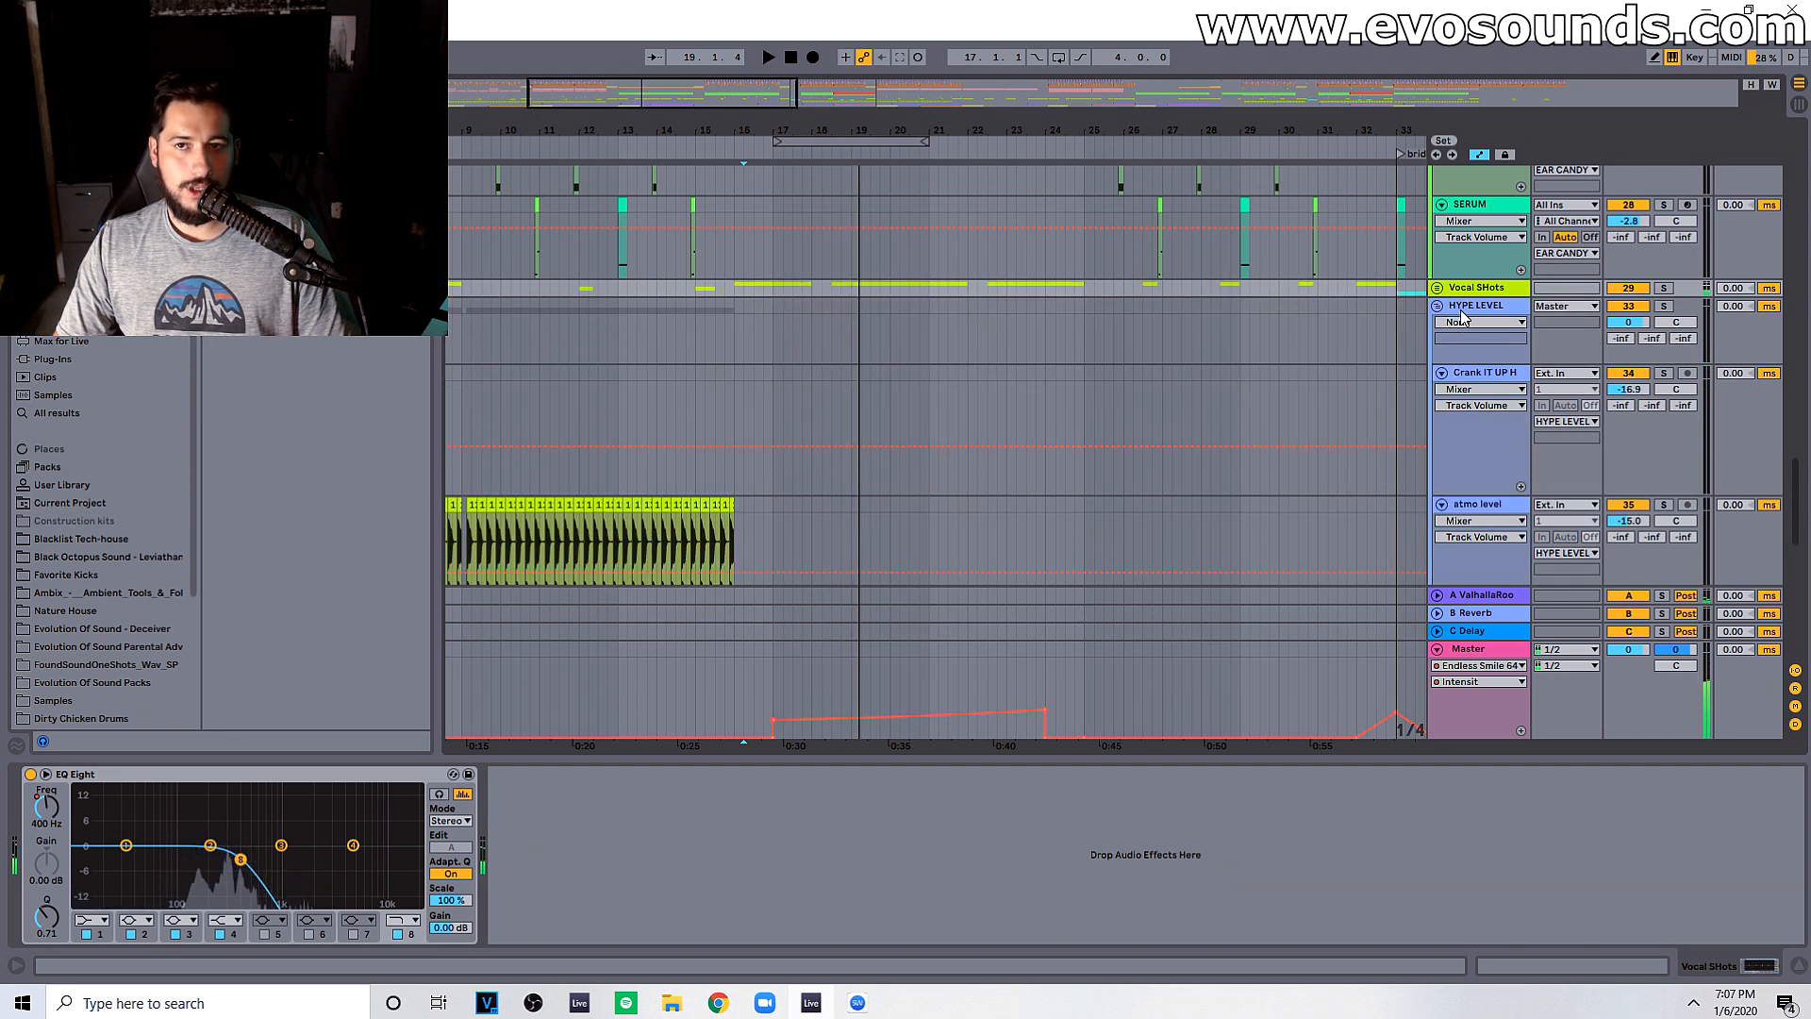
pyautogui.click(1437, 306)
pyautogui.click(1437, 324)
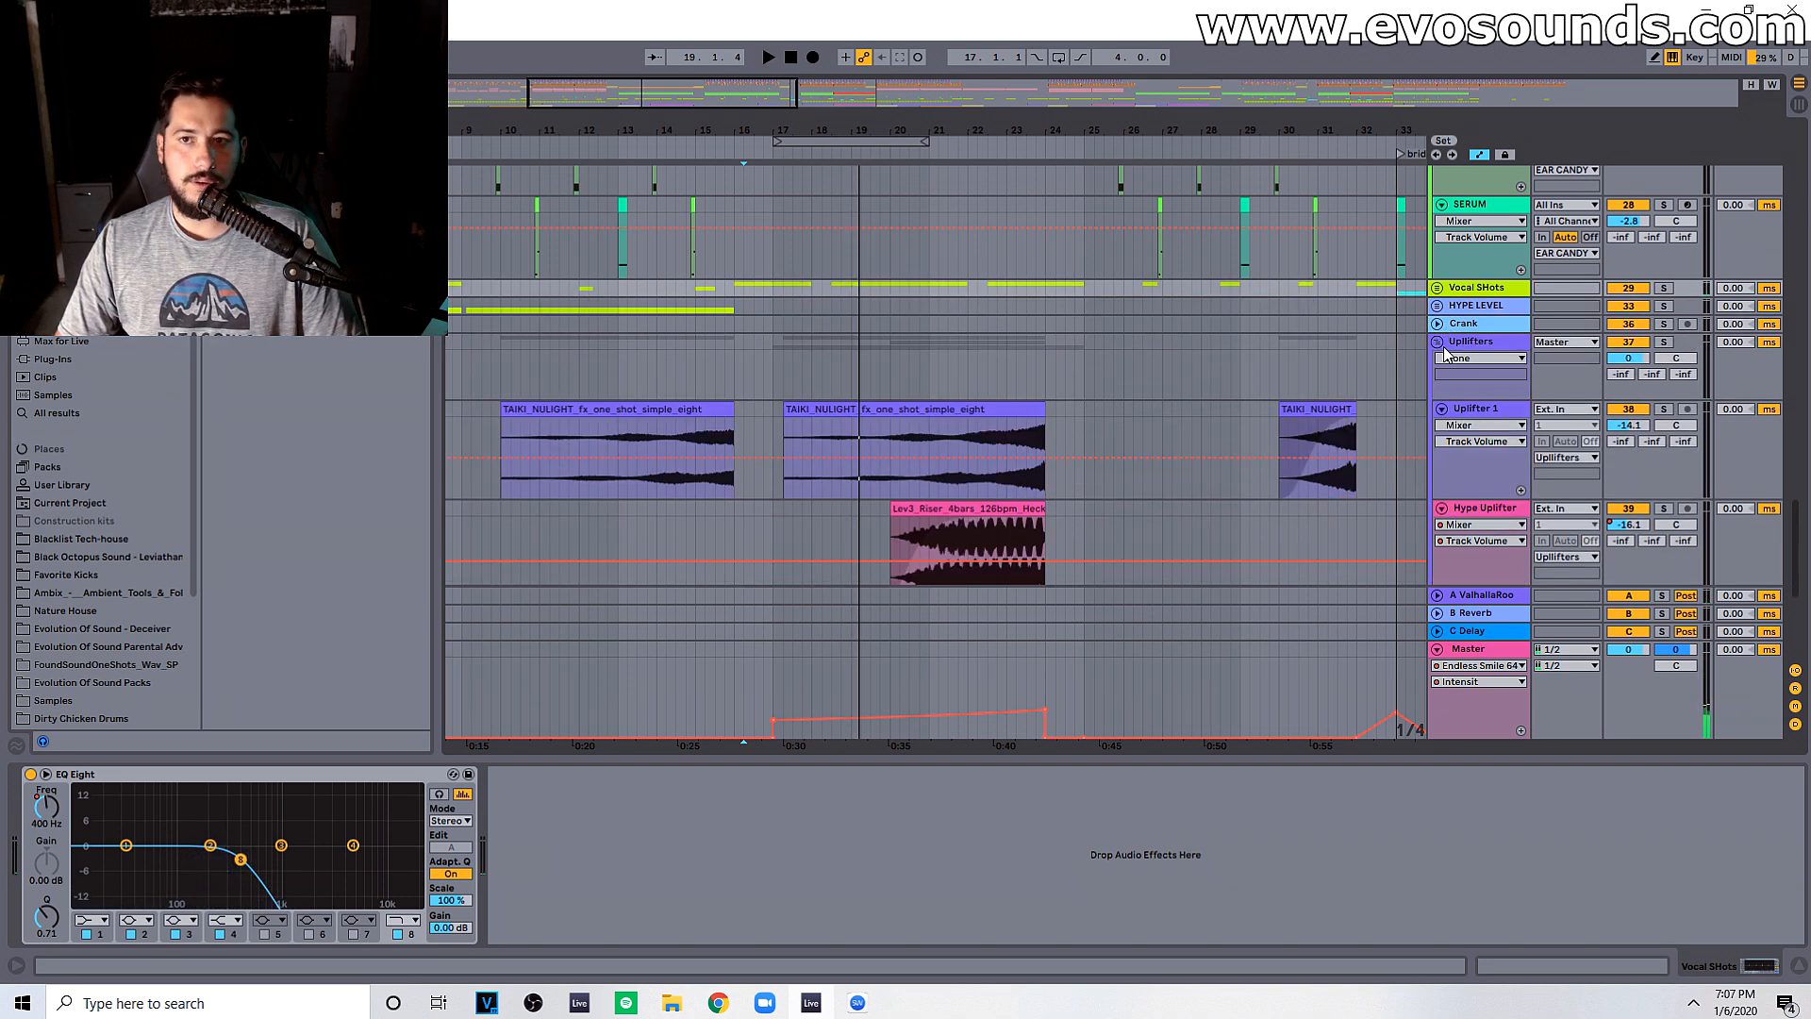
pyautogui.click(1437, 341)
pyautogui.click(1438, 360)
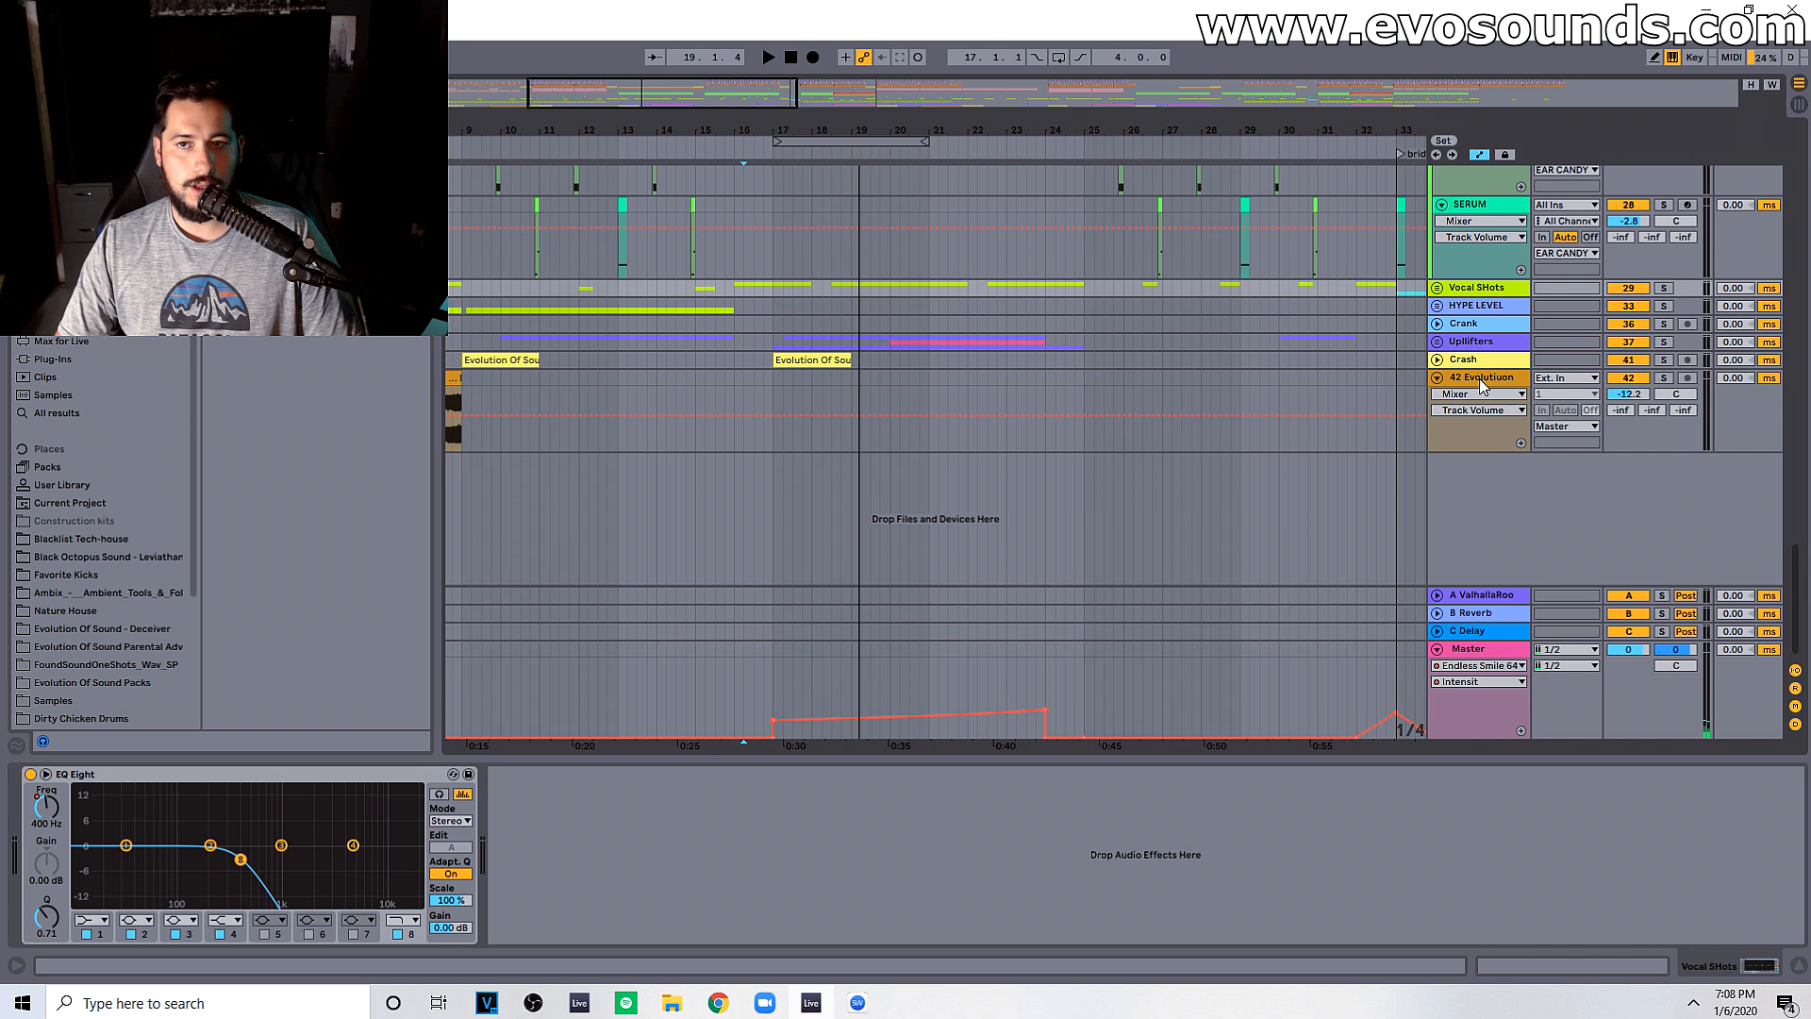
# Step: Insert a new audio track below track 42 and name it impact
pyautogui.click(1482, 380)
pyautogui.hotkey('ctrl', 't')
pyautogui.hotkey('ctrl', 'r')
pyautogui.write('impact')
pyautogui.press('Return')
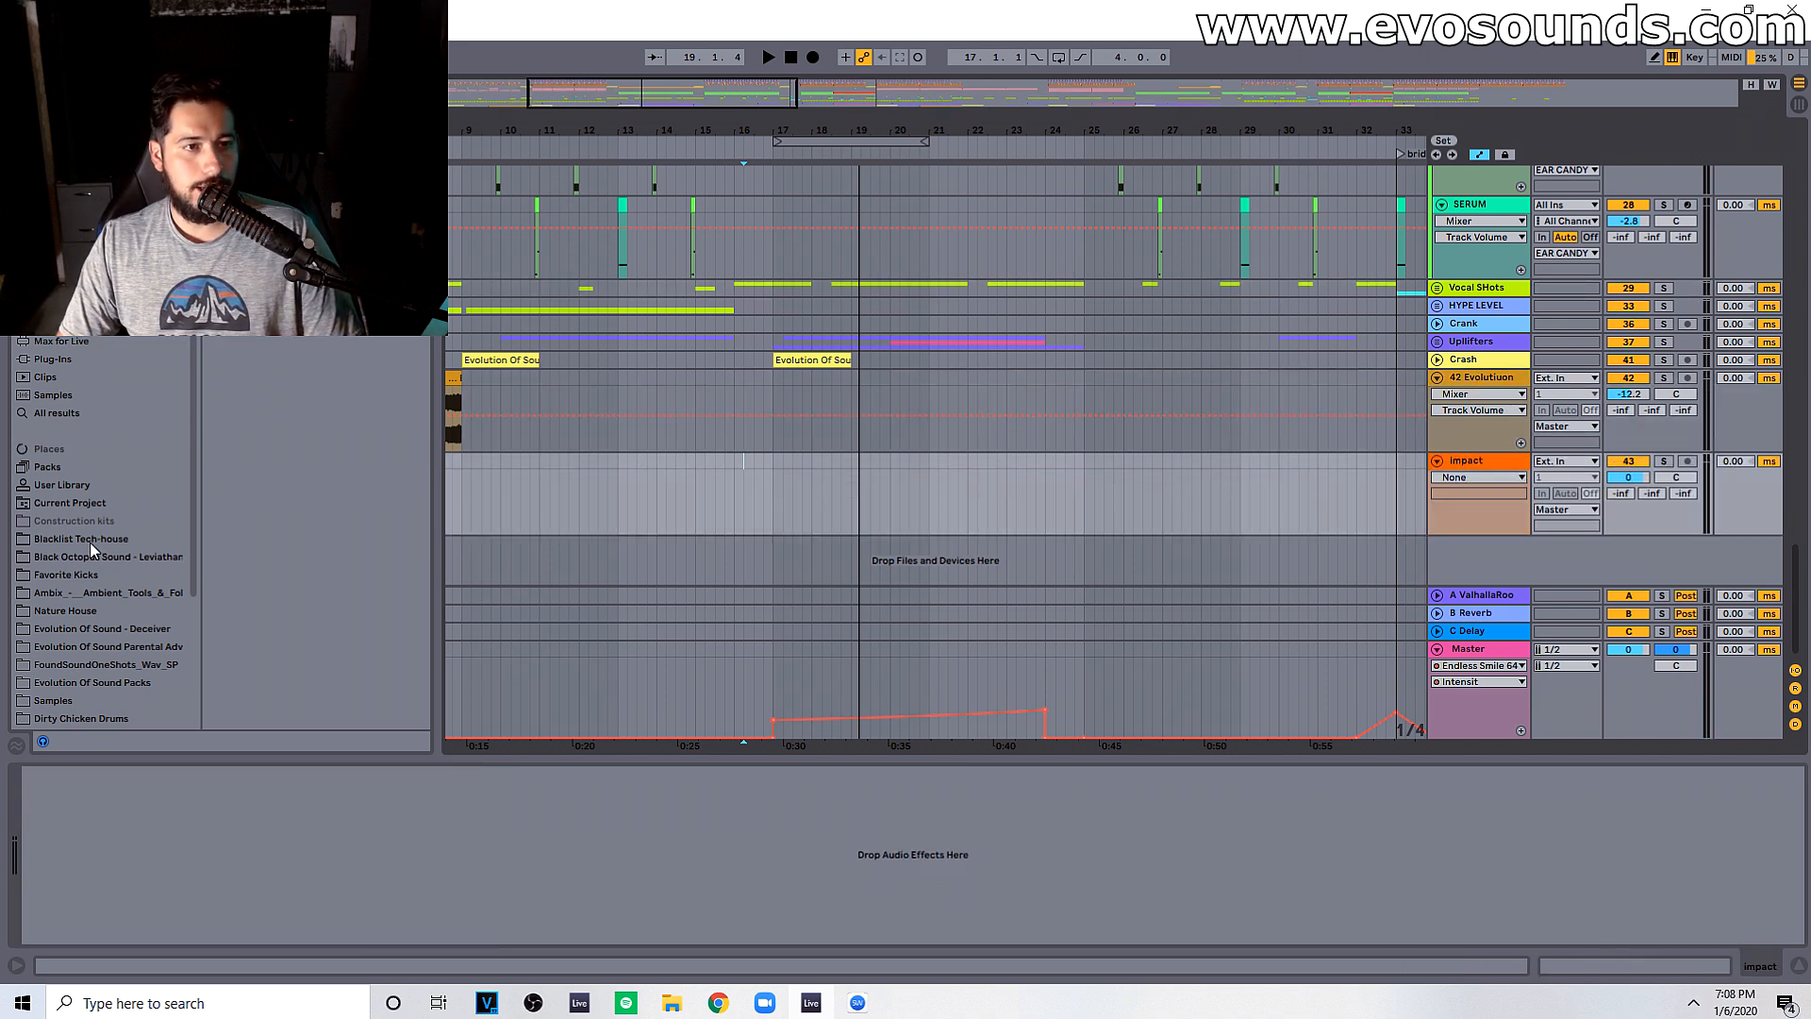
# Step: Browse the Samples place to the KSHMR_Impacts folder within the FX elements of KSHMR VOLUME 3
pyautogui.click(53, 700)
pyautogui.click(232, 394)
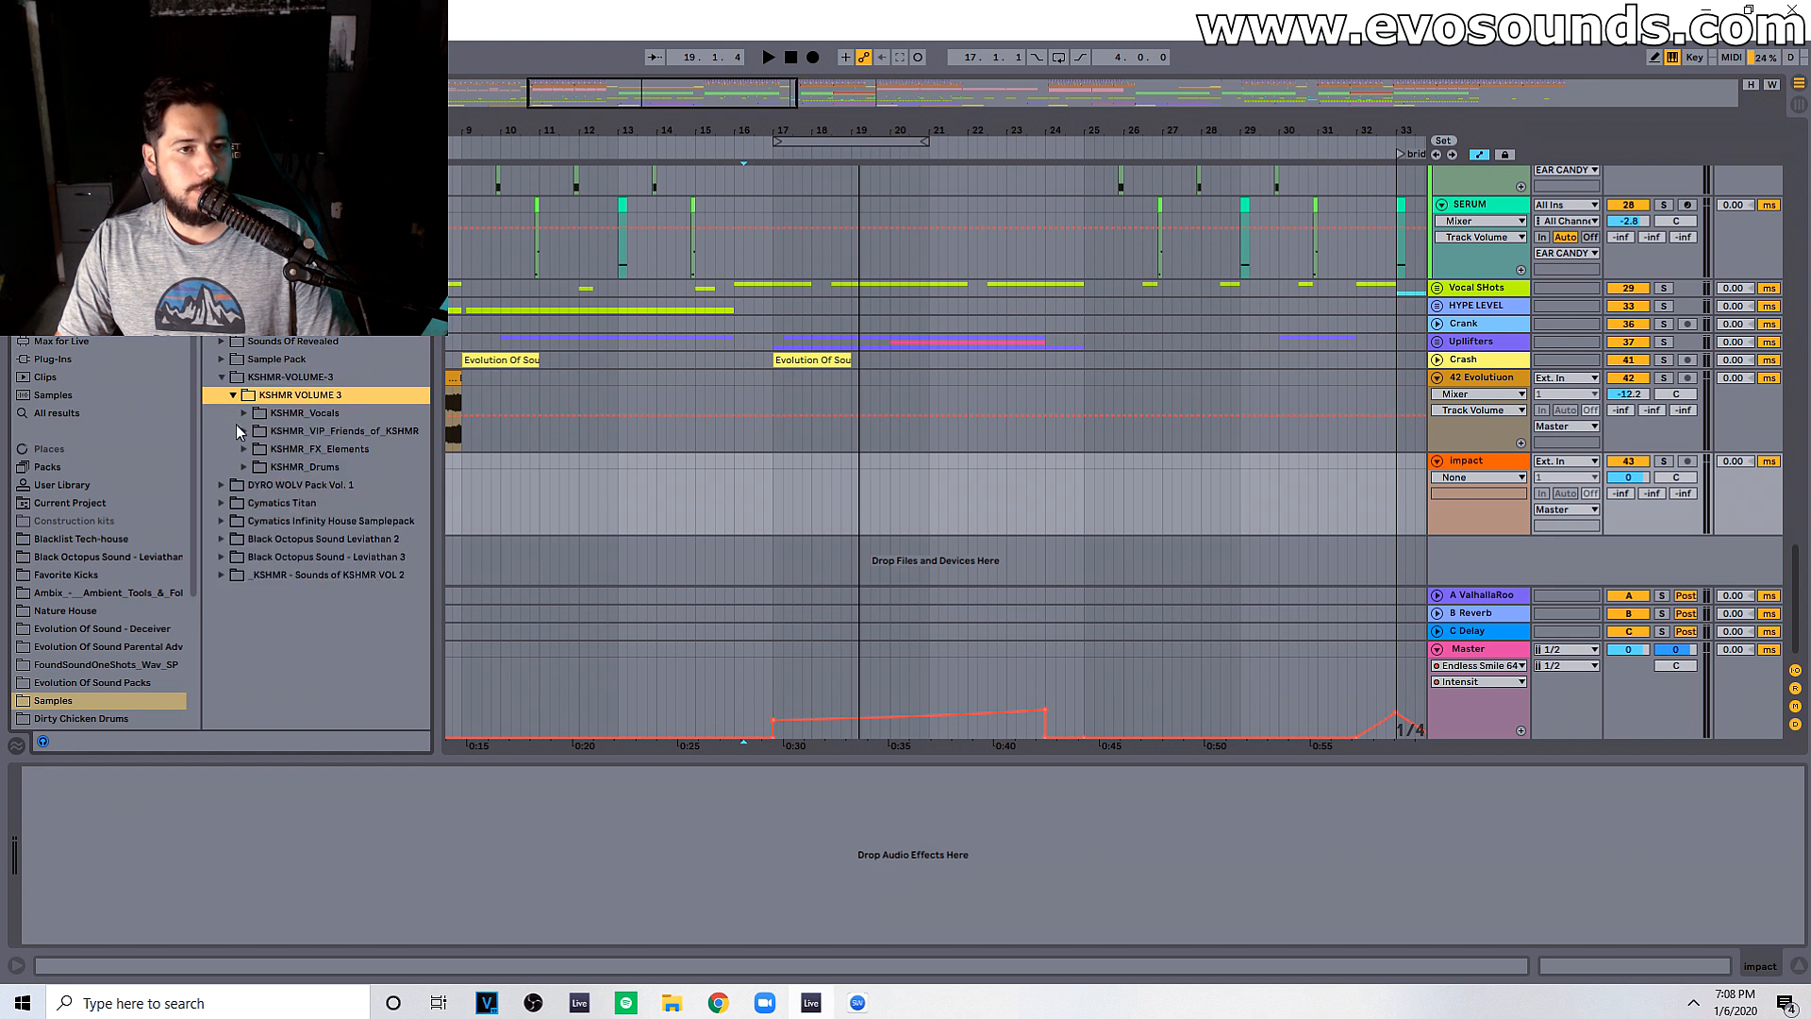
pyautogui.click(244, 451)
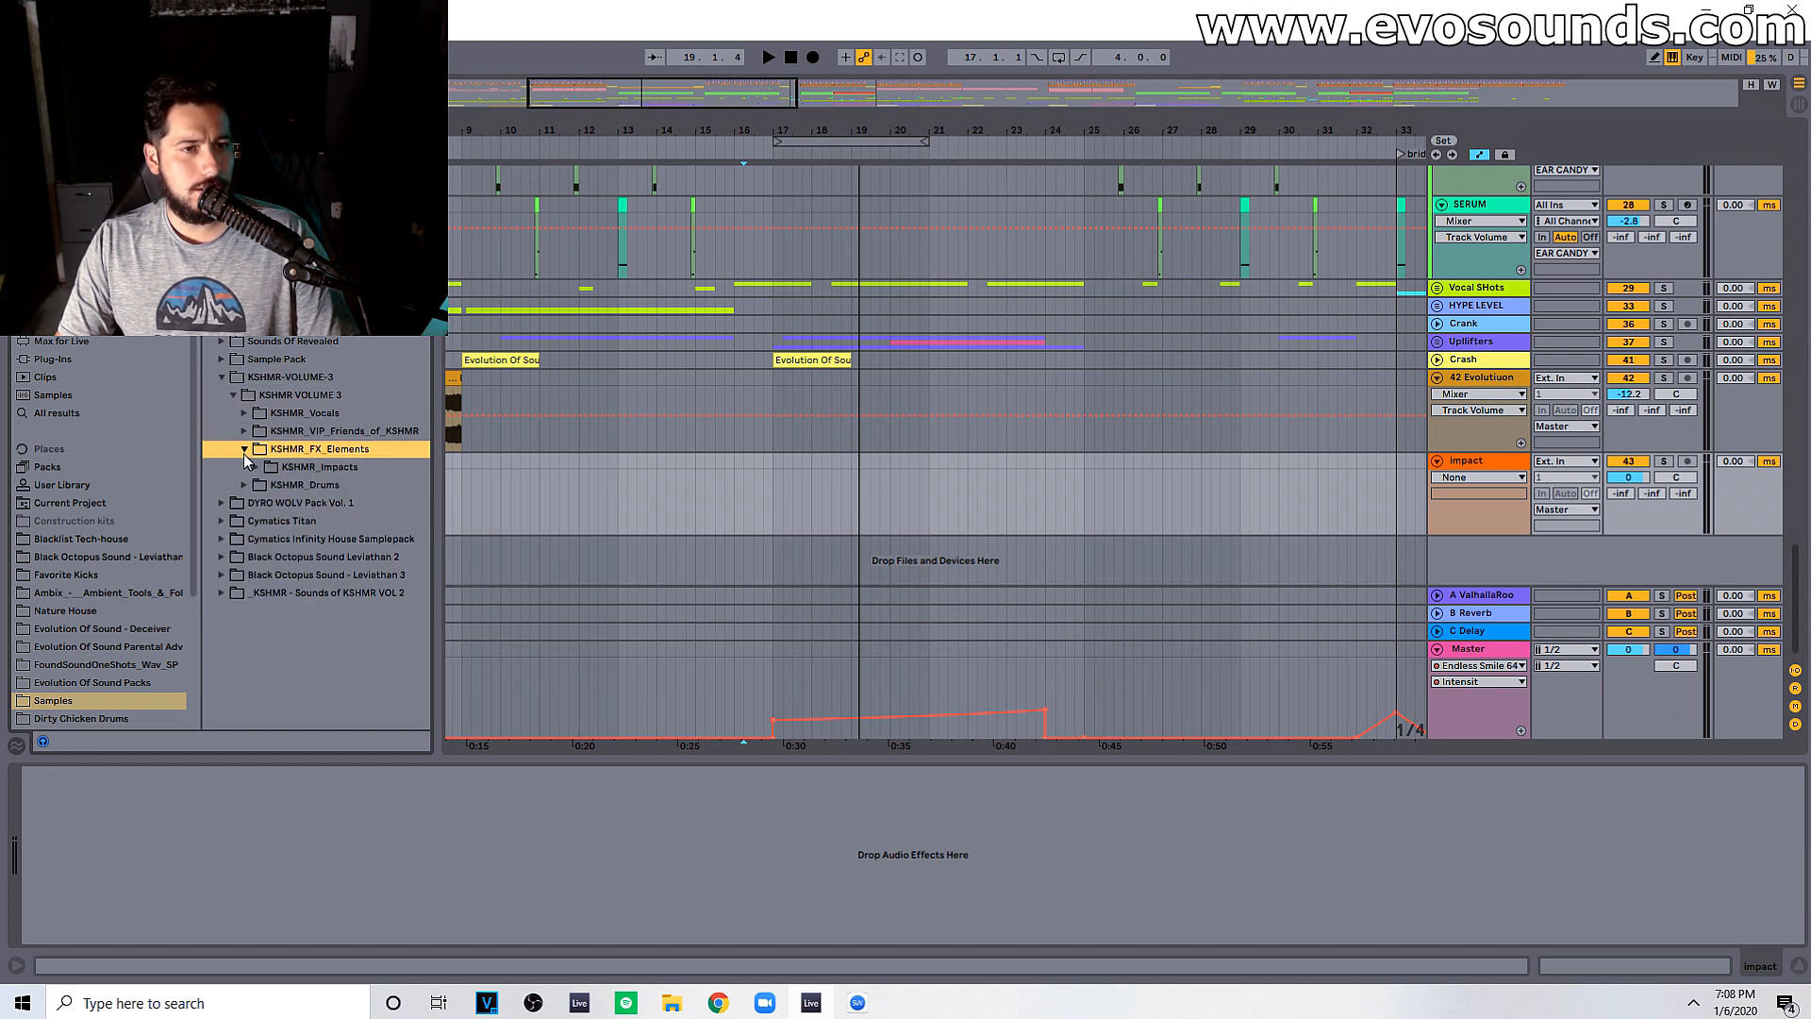
pyautogui.click(254, 467)
pyautogui.click(292, 490)
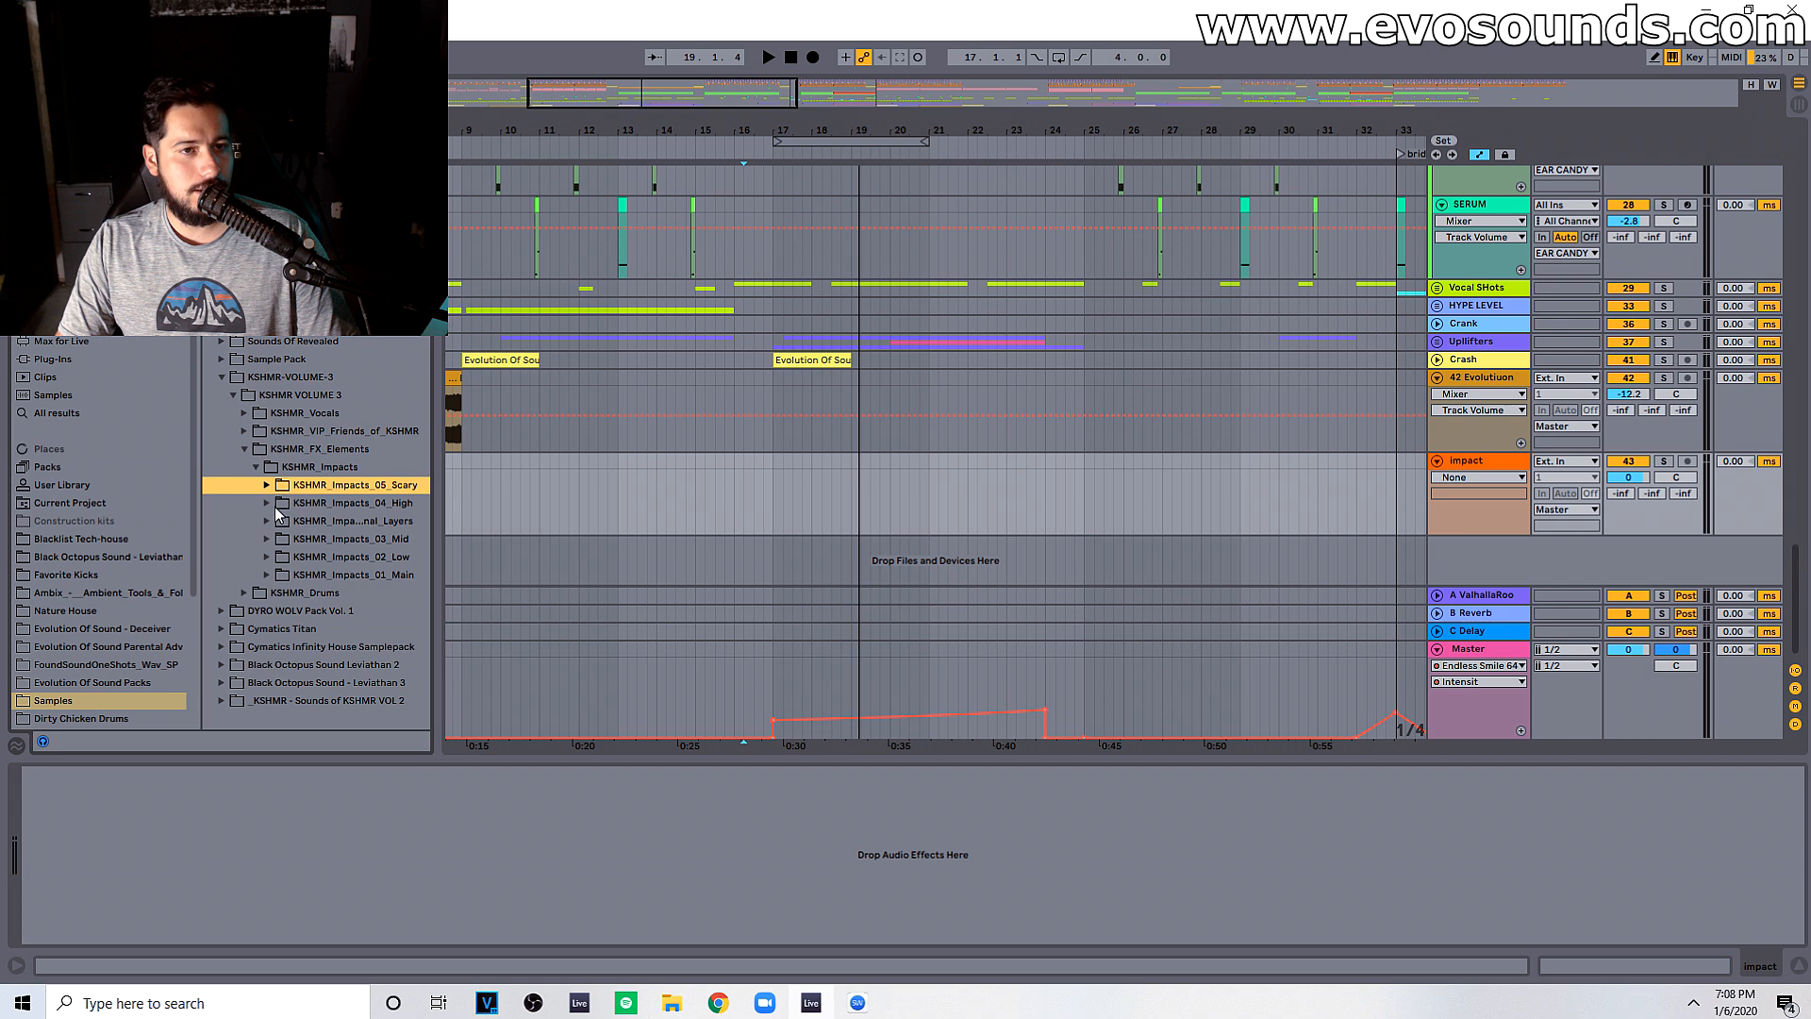
# Step: Audition samples 02, 01, 05, 08 and 09 of the KSHMR_Impacts_02_Low folder
pyautogui.click(330, 557)
pyautogui.click(356, 568)
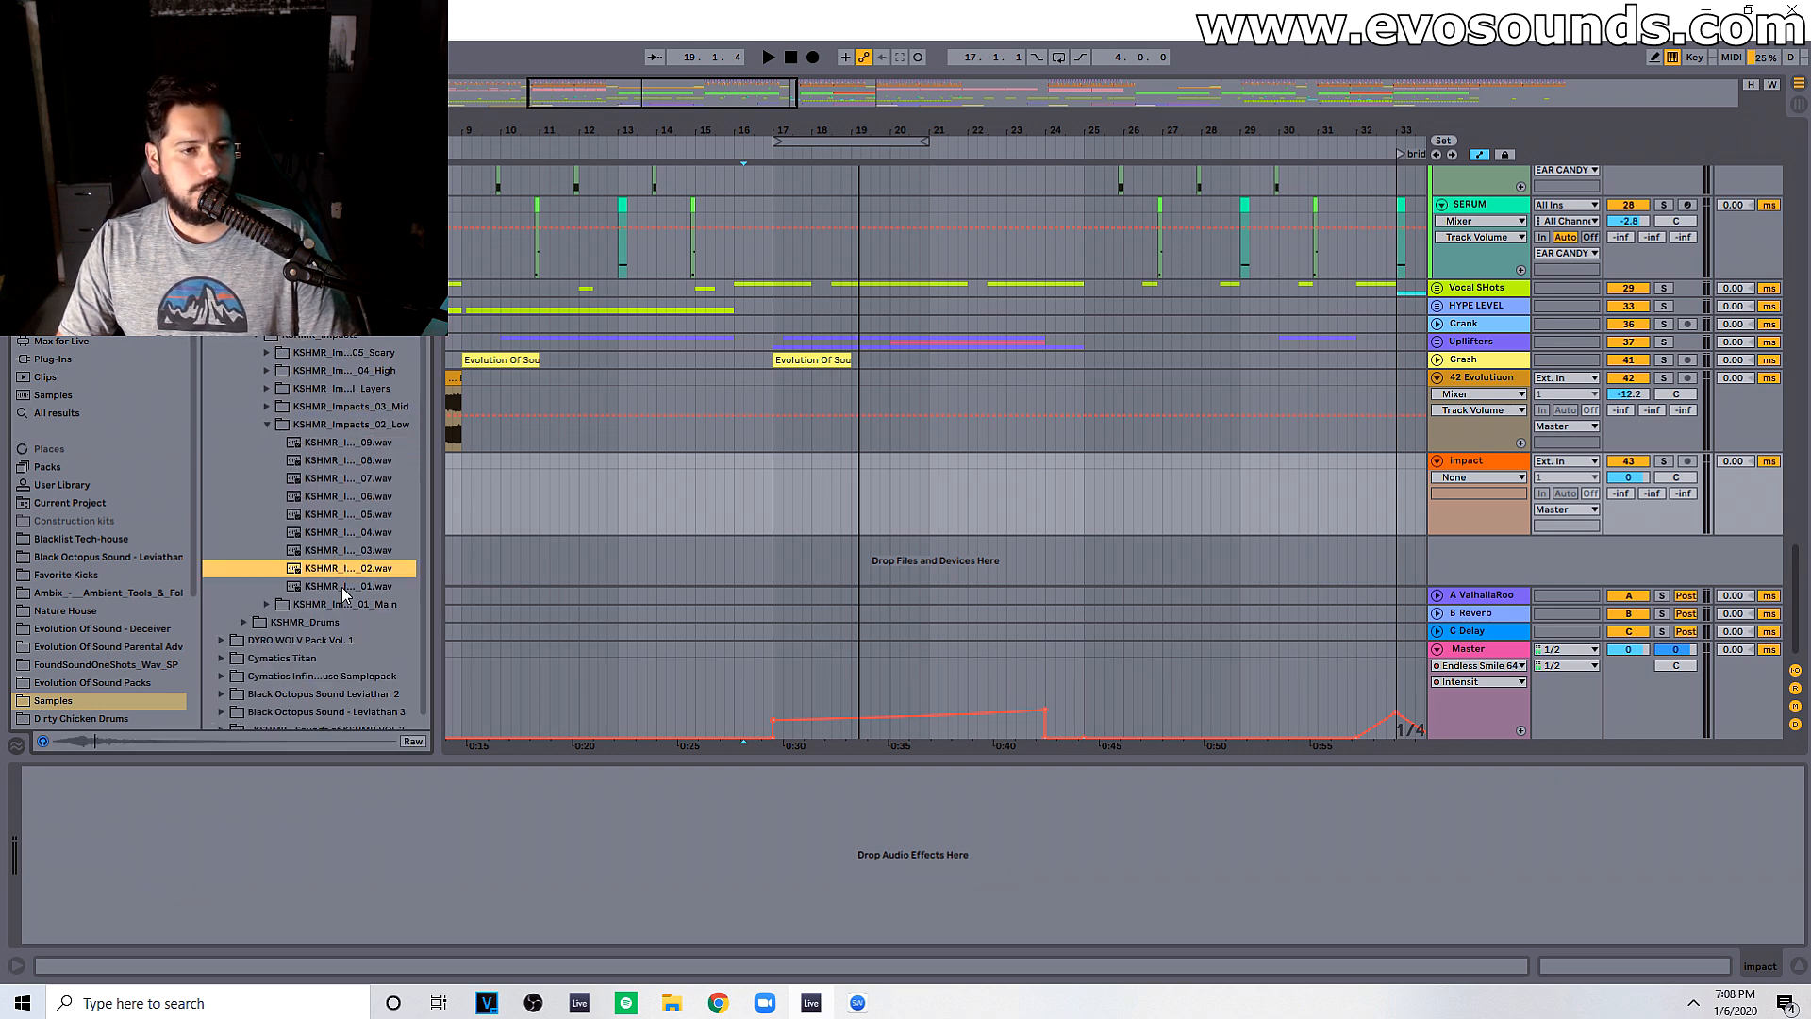
pyautogui.click(342, 587)
pyautogui.click(350, 514)
pyautogui.click(345, 460)
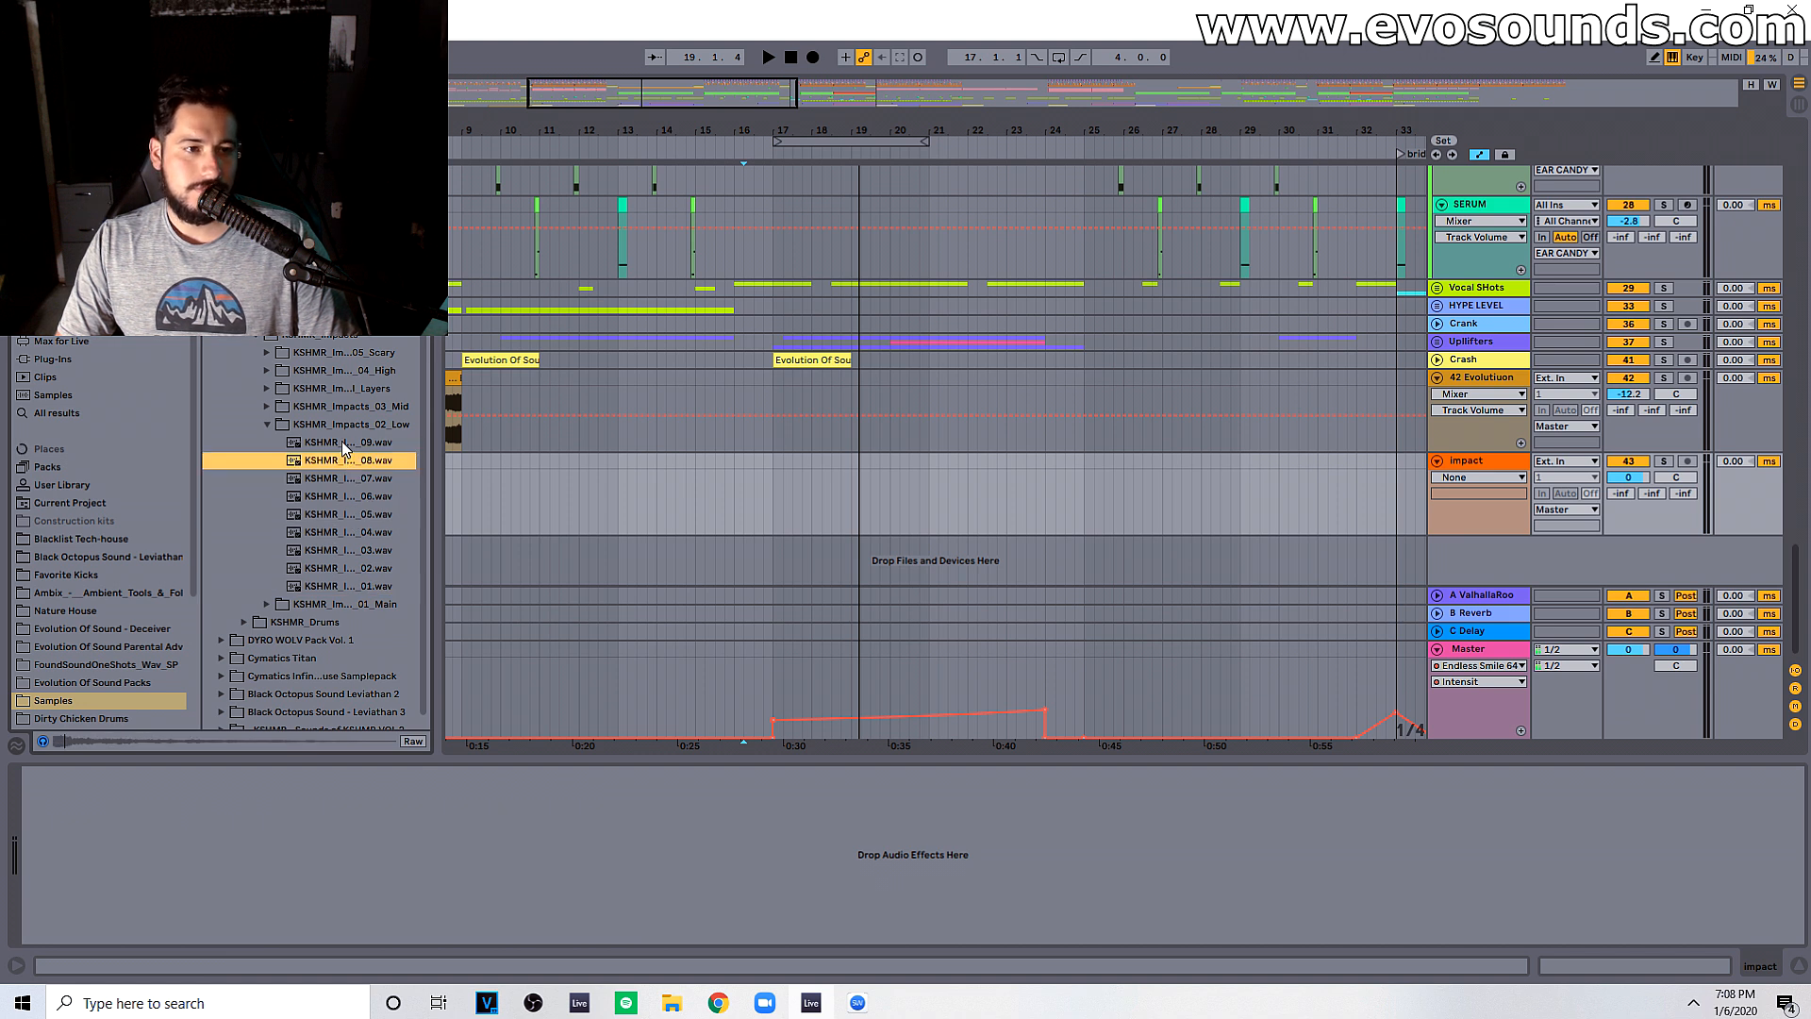
pyautogui.click(341, 444)
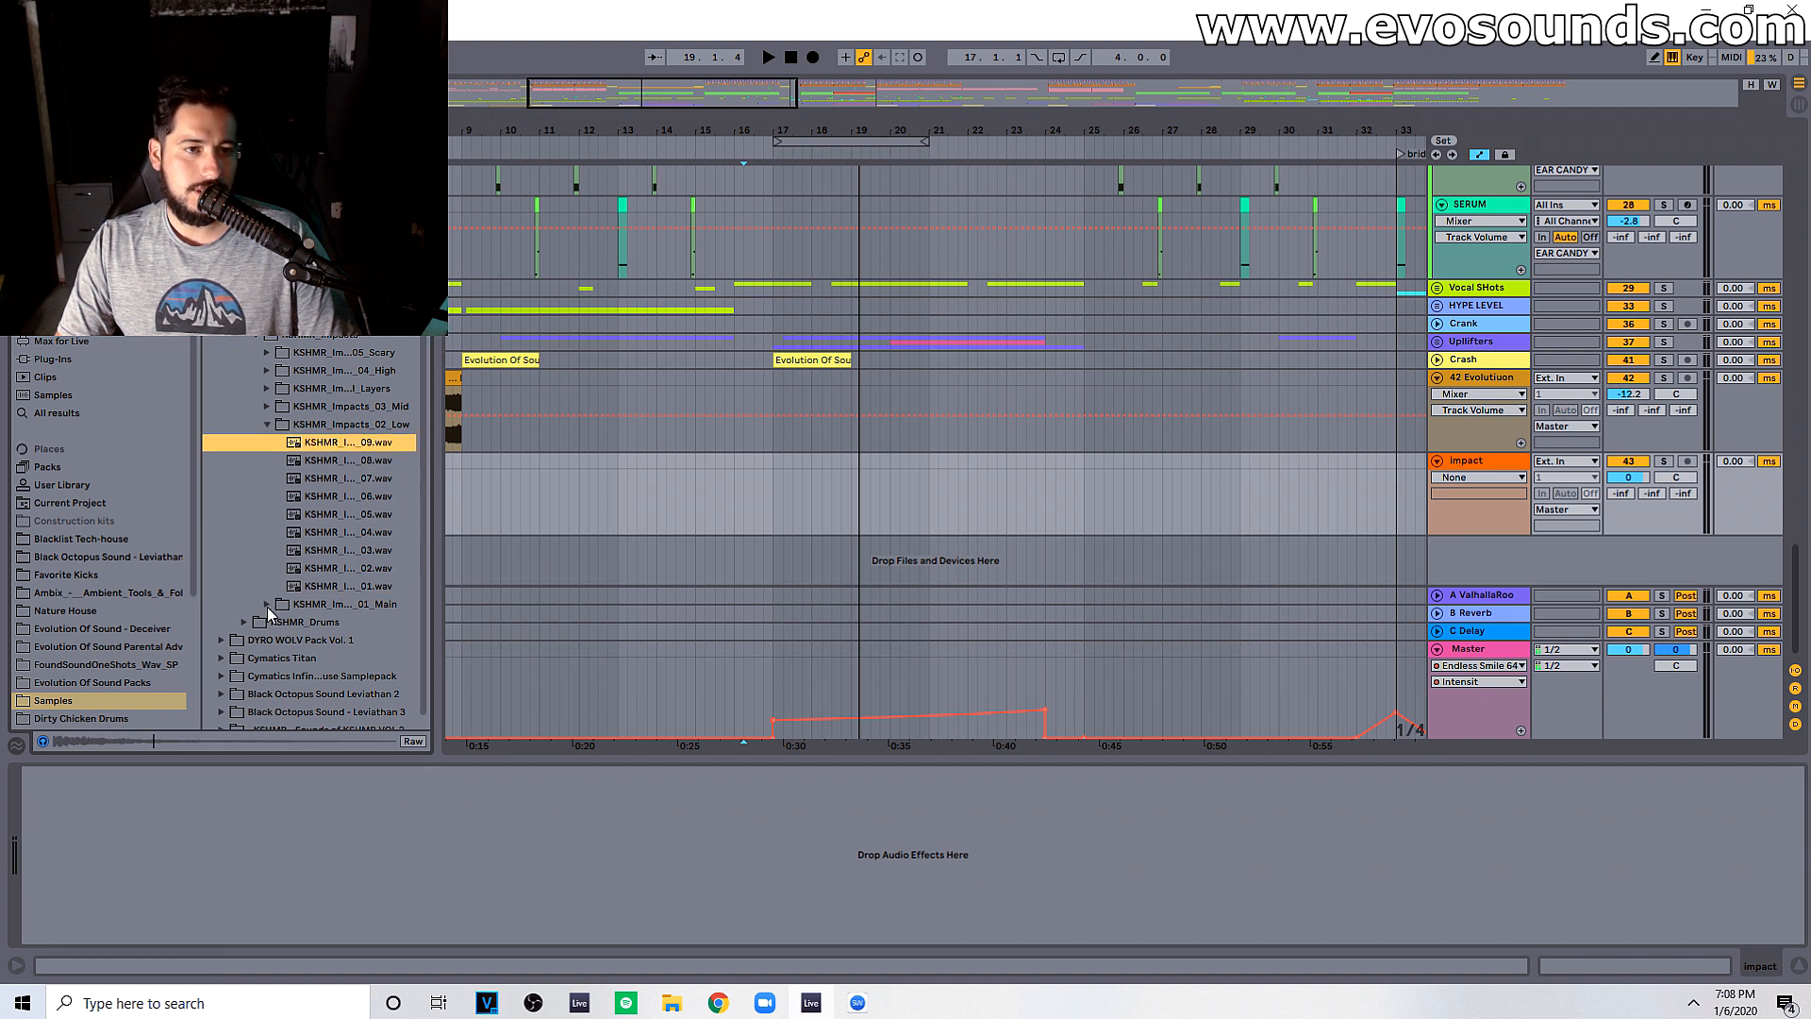
# Step: Audition the impact samples of the KSHMR_Impacts_01_Main folder down to the last 01 file
pyautogui.click(339, 604)
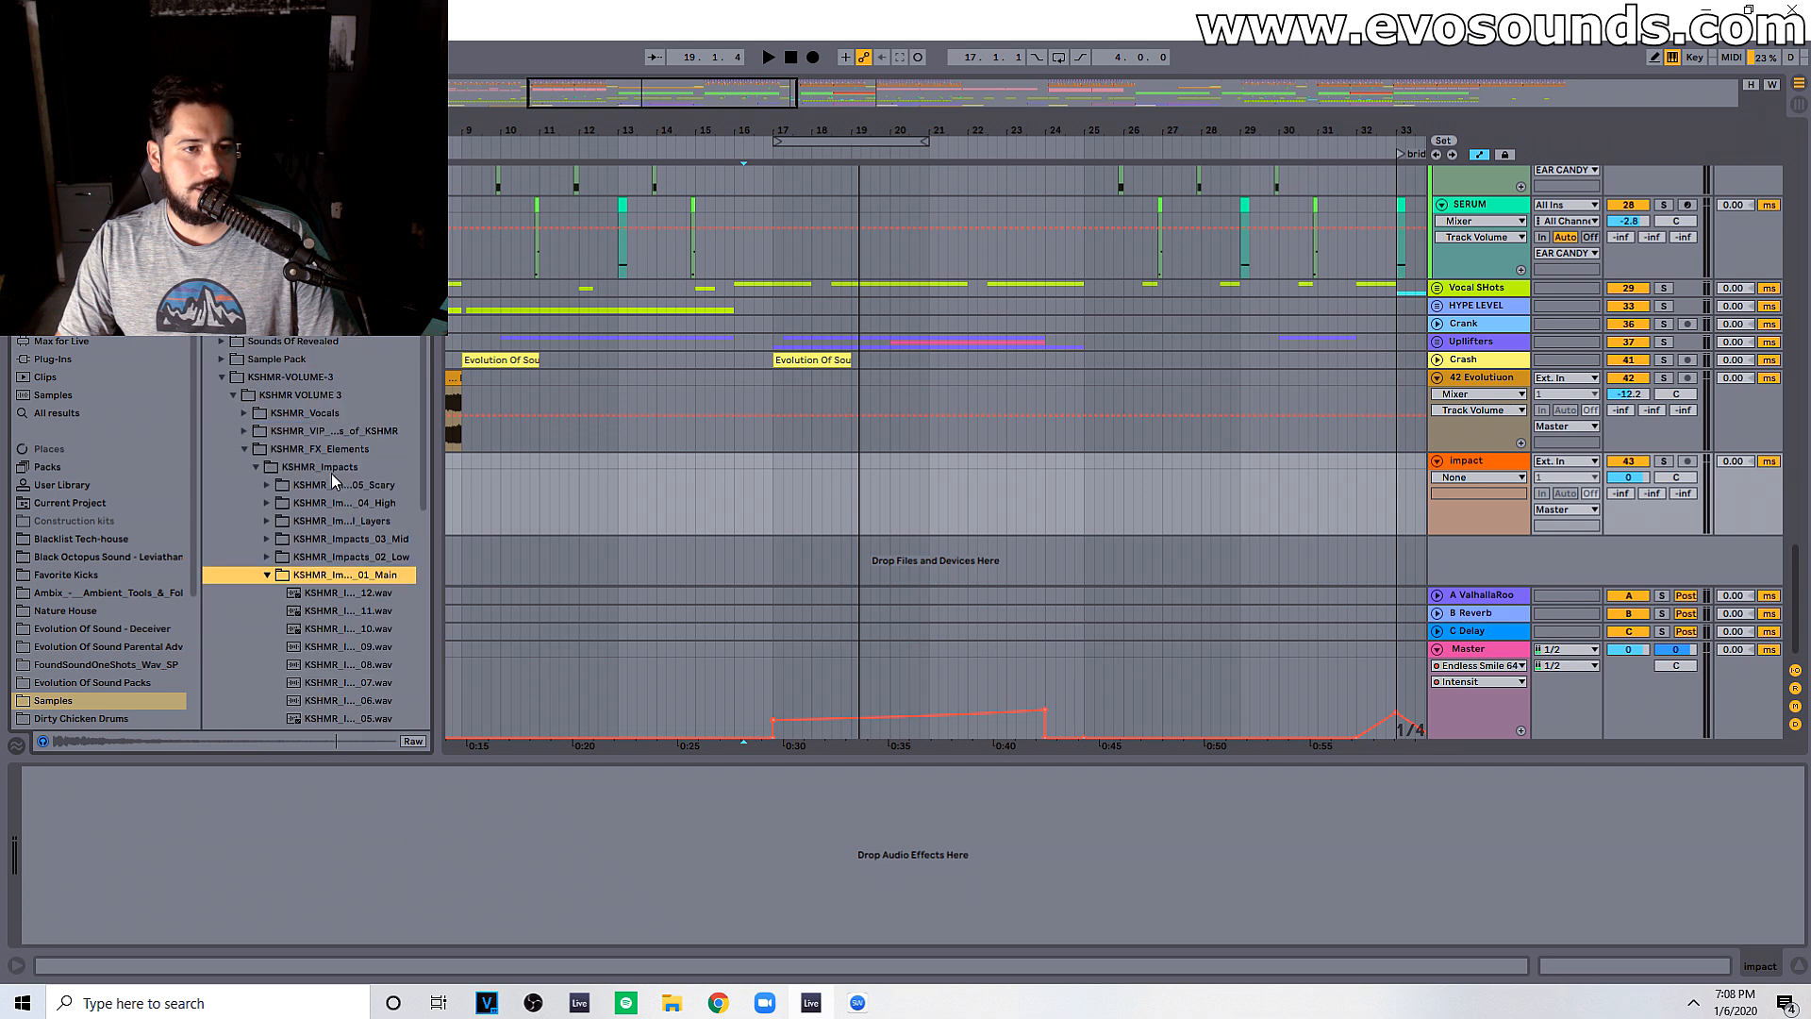
pyautogui.scroll(-3, 332, 554)
pyautogui.click(341, 443)
pyautogui.click(330, 467)
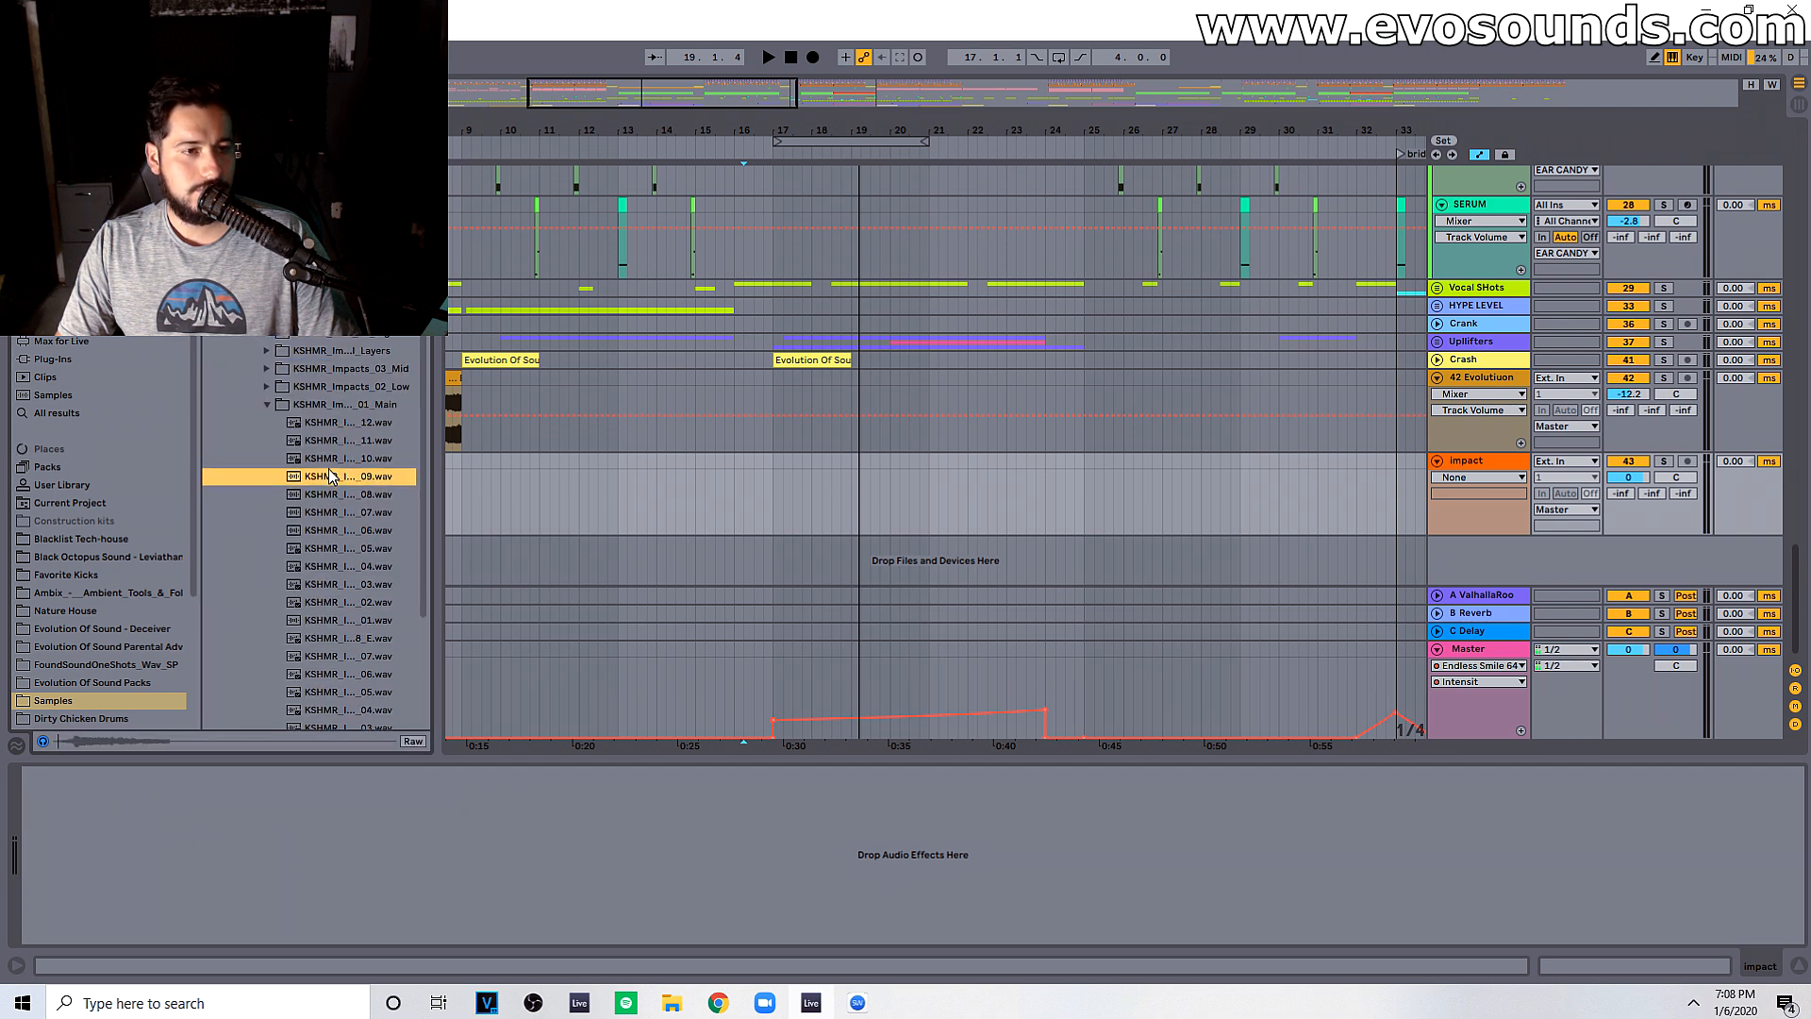
pyautogui.click(347, 512)
pyautogui.click(331, 547)
pyautogui.scroll(-2, 368, 568)
pyautogui.click(343, 543)
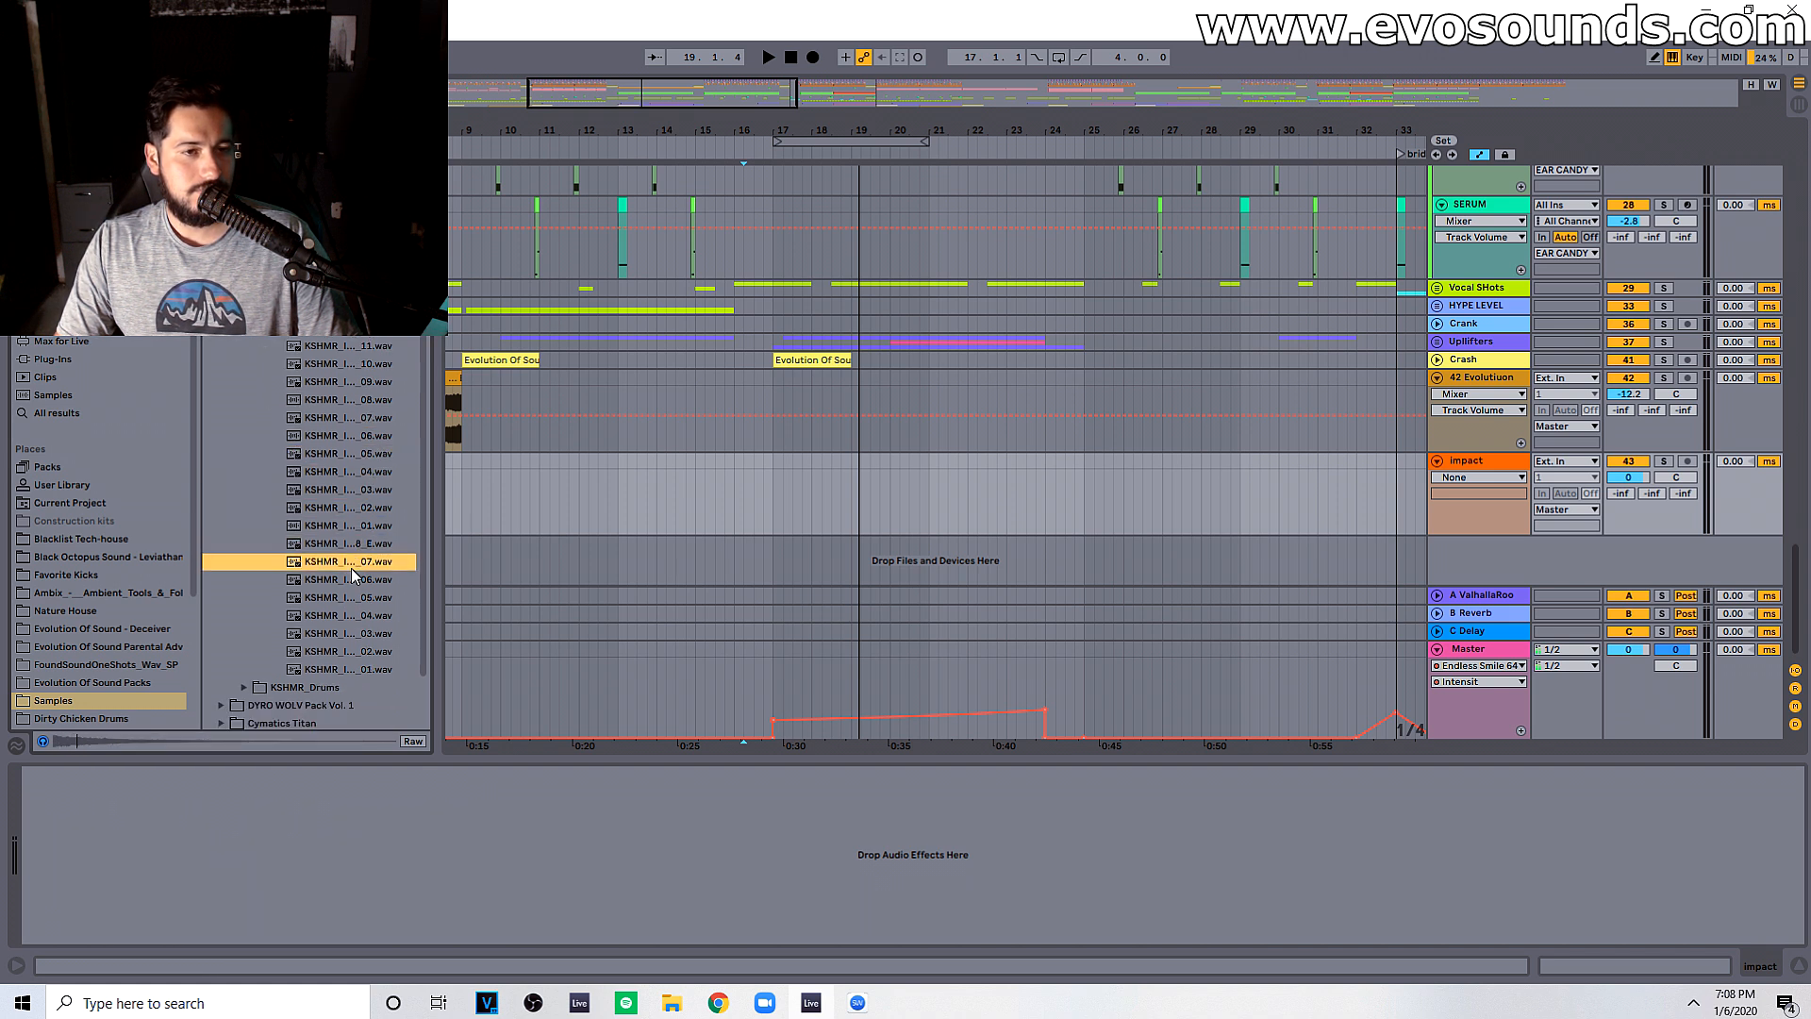
pyautogui.click(354, 581)
pyautogui.click(362, 599)
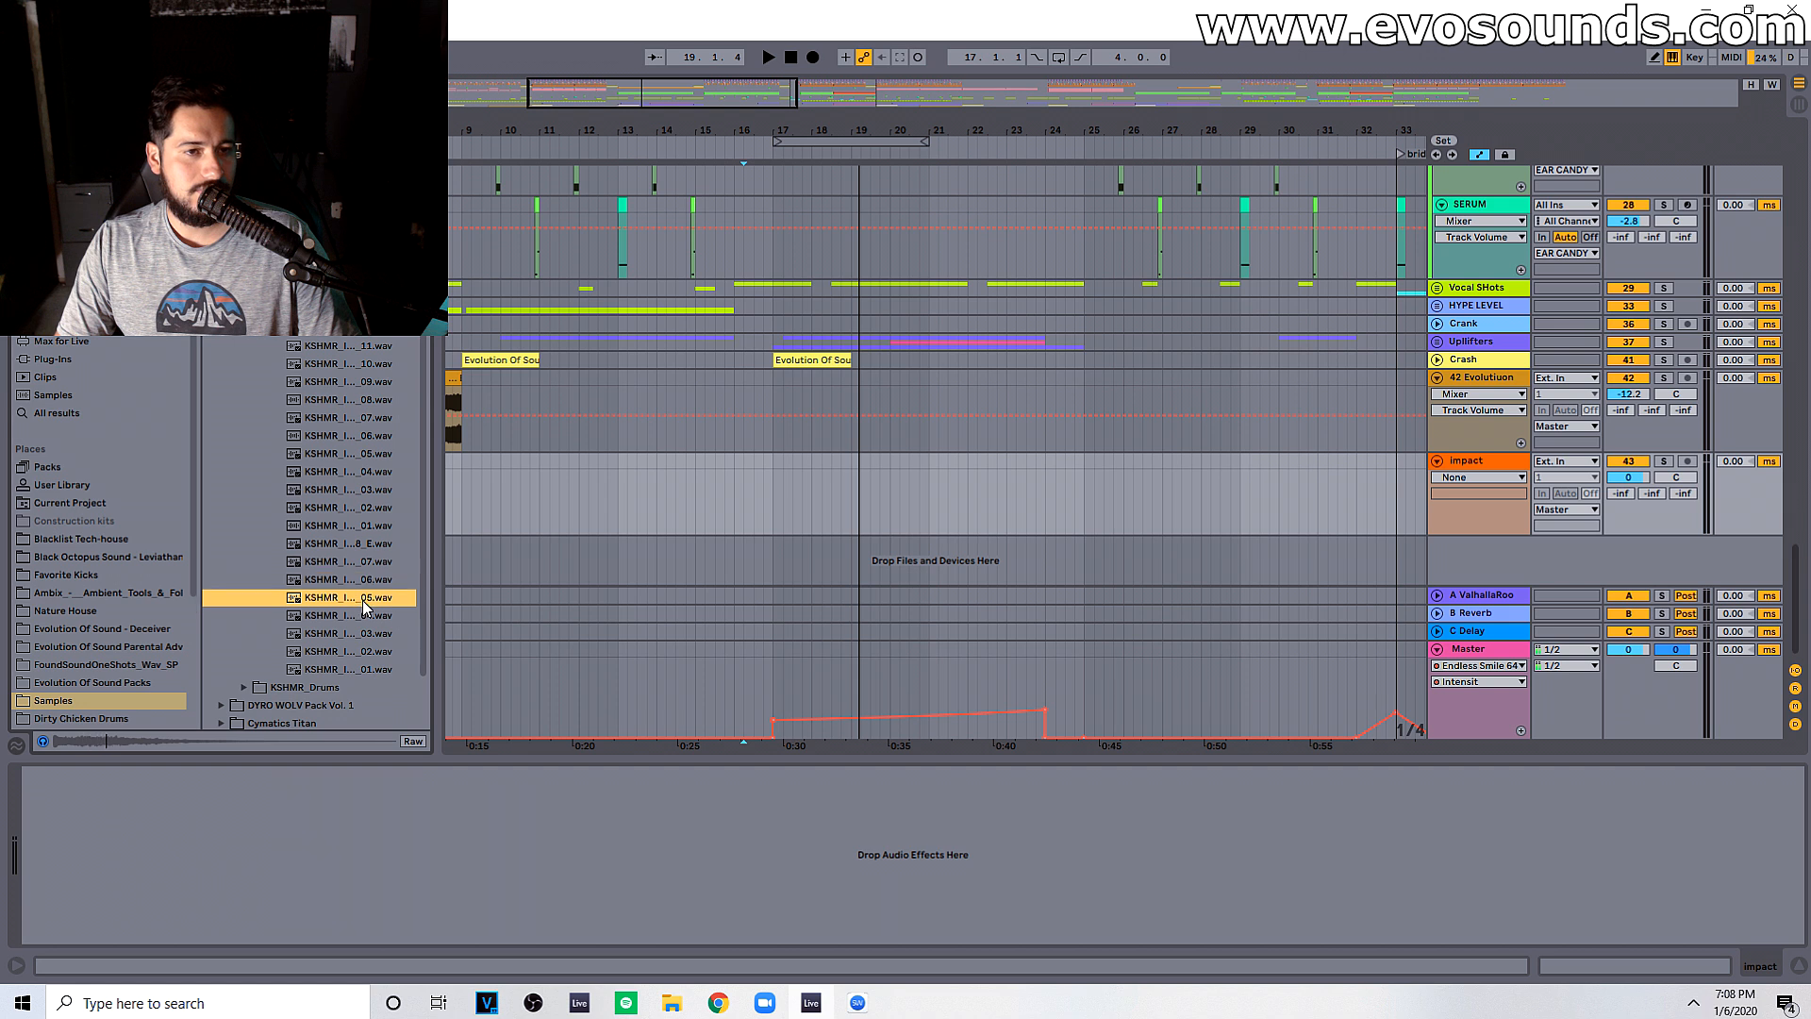
pyautogui.click(359, 615)
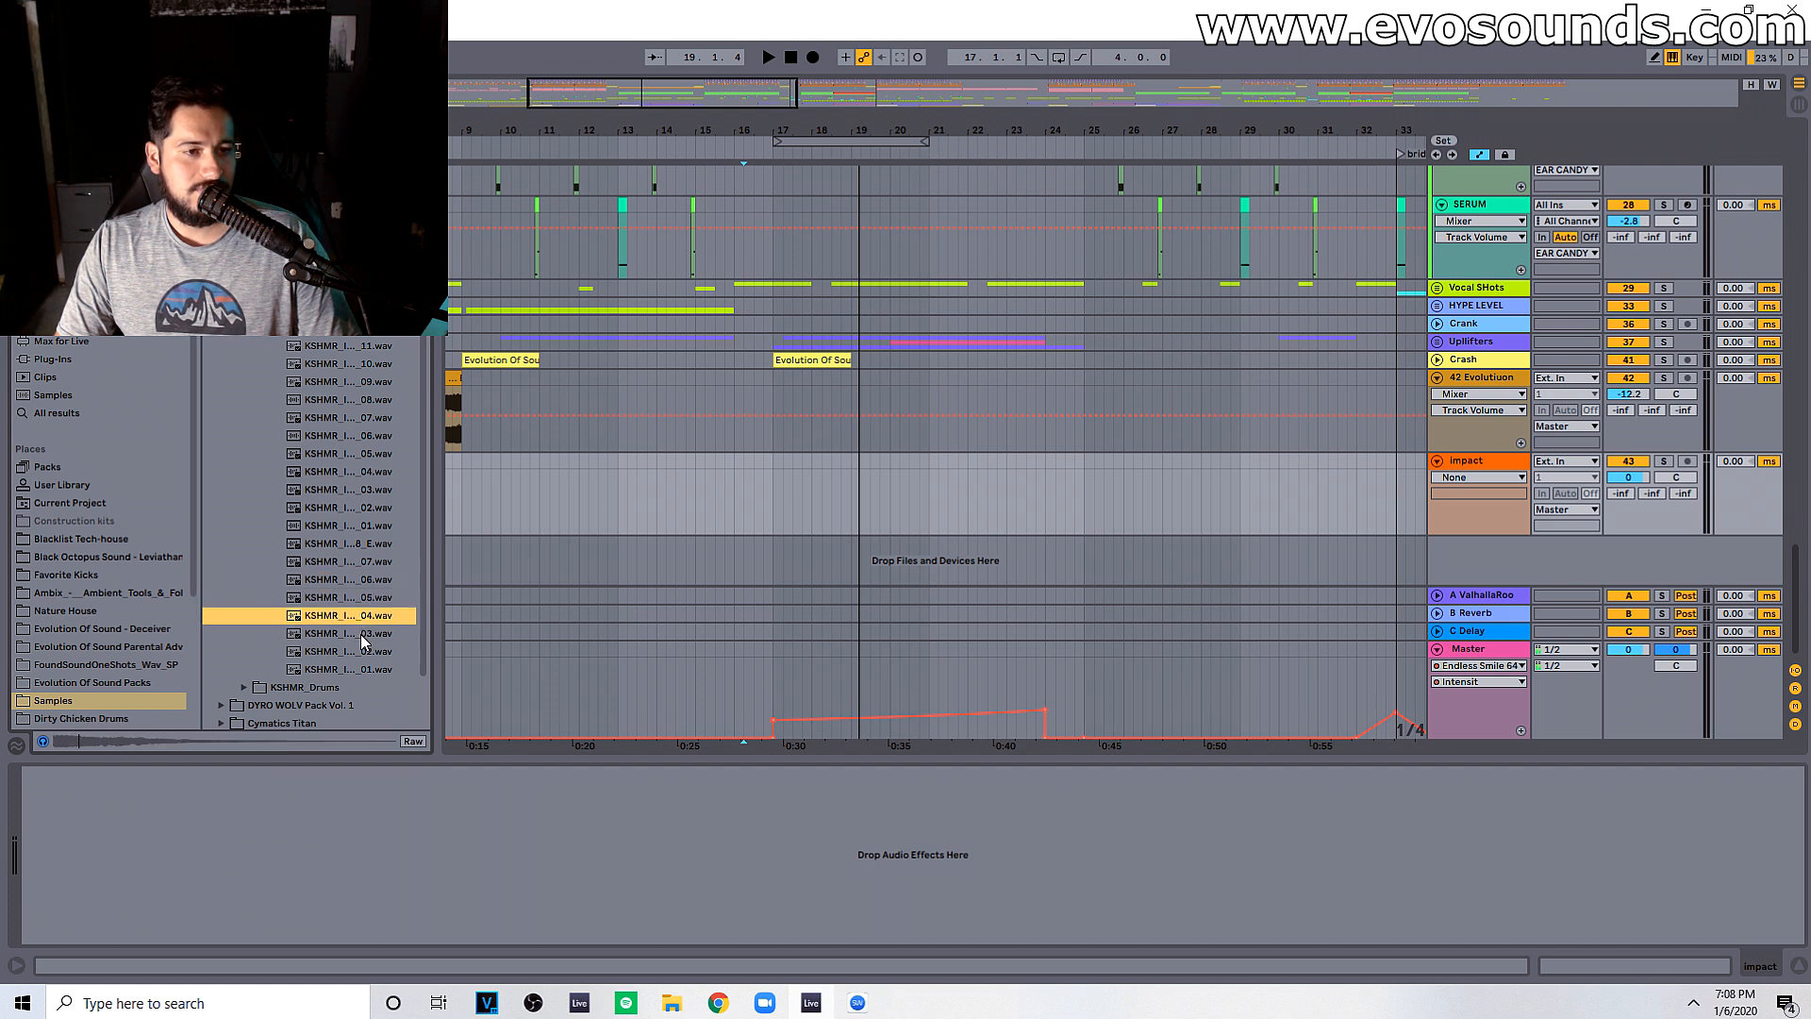
pyautogui.click(360, 634)
pyautogui.click(367, 653)
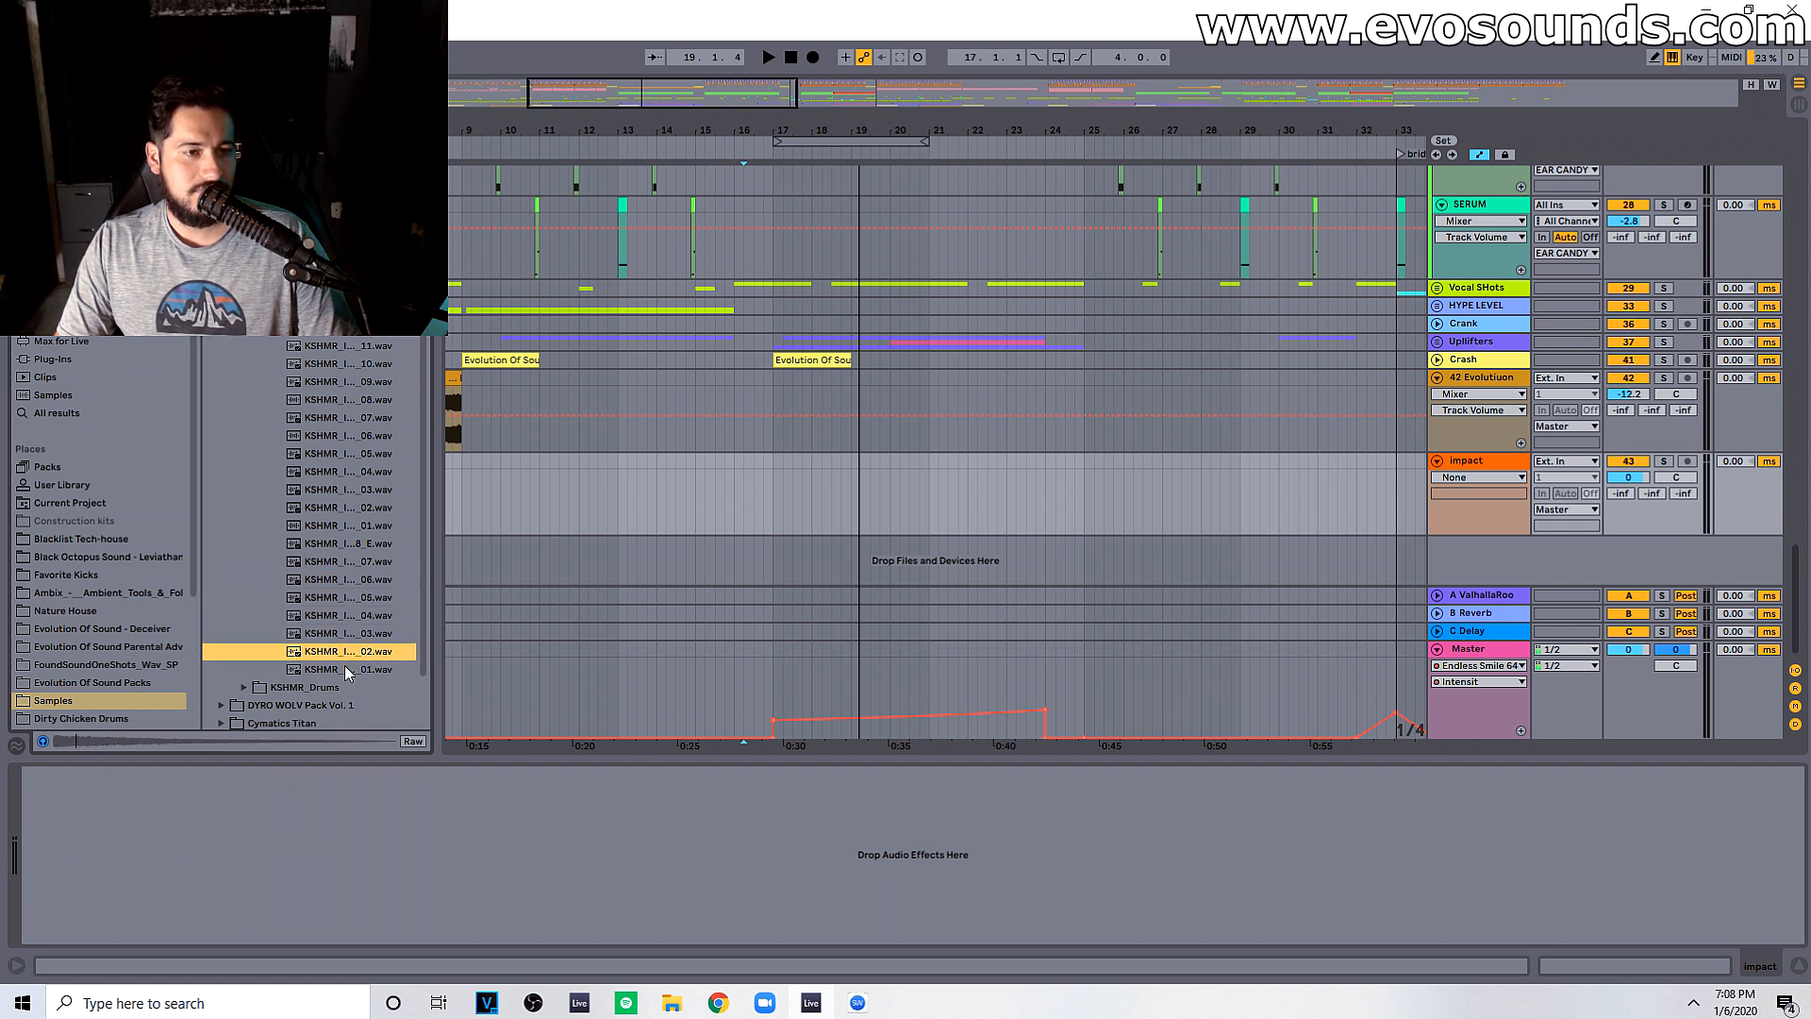
pyautogui.click(343, 667)
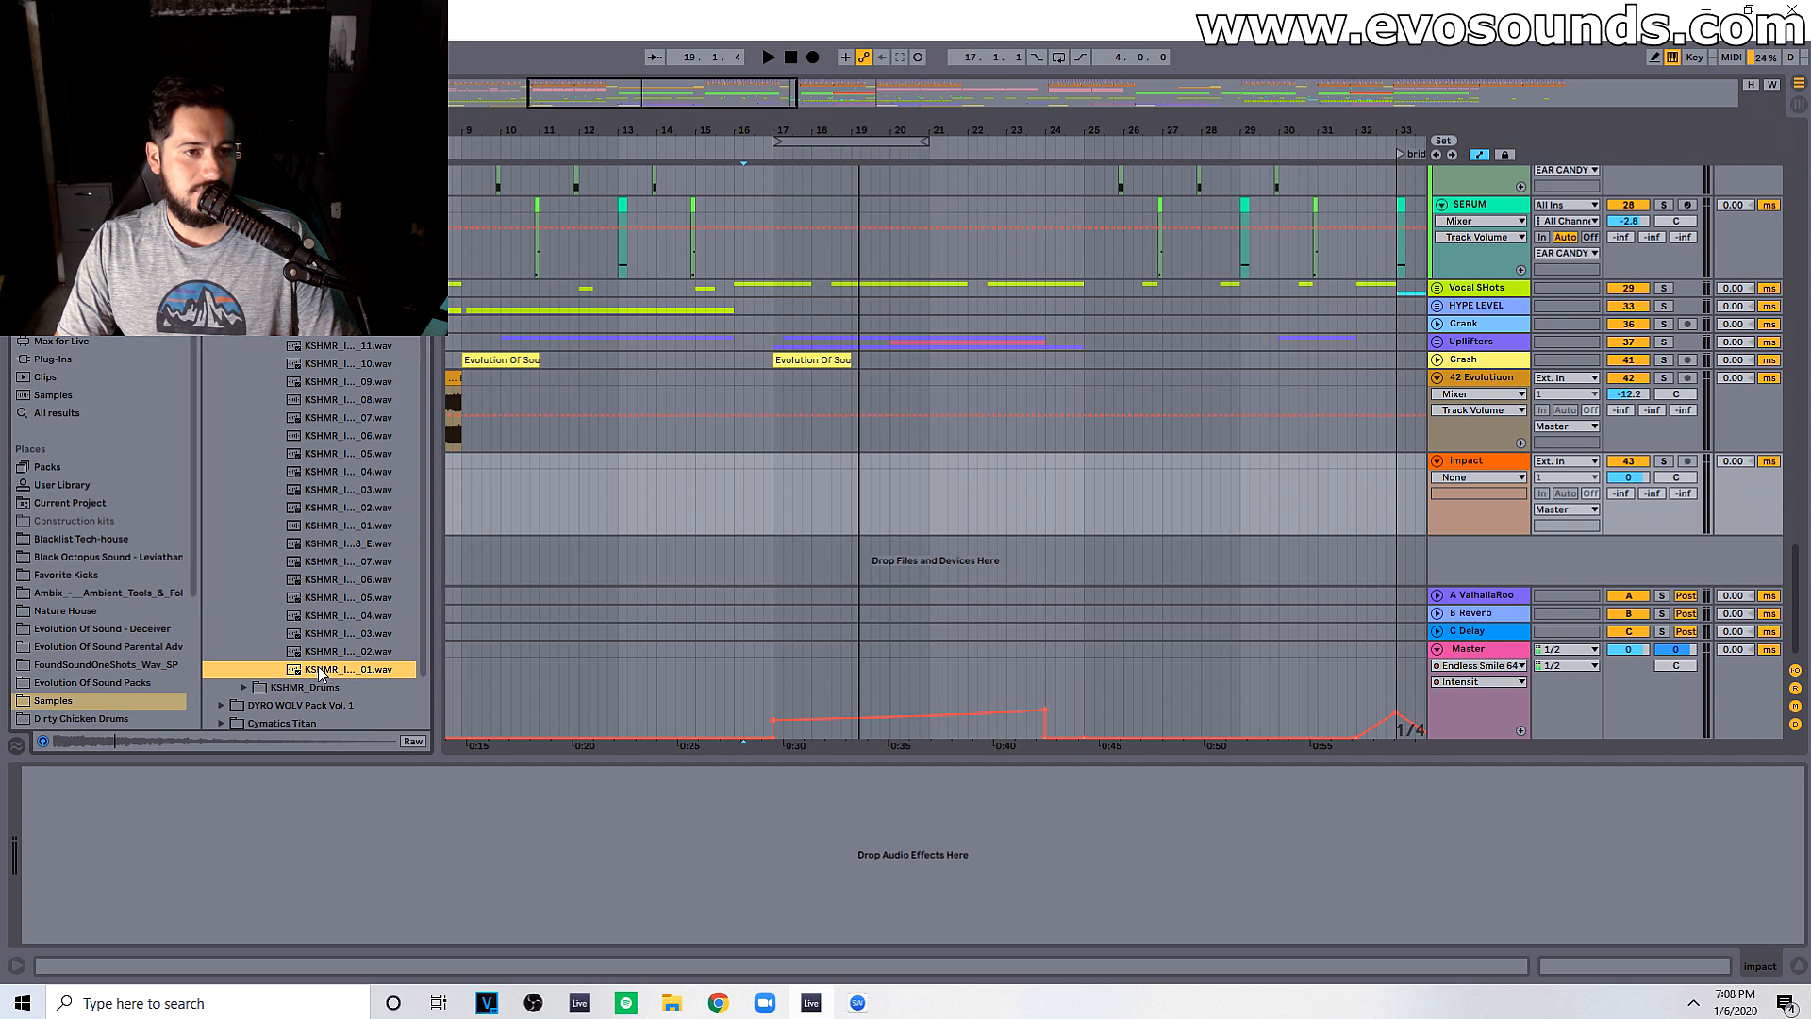
# Step: Collapse the KSHMR-VOLUME-3 folder and open the Impacts folder under FX Elements of Sounds of KSHMR VOL 2
pyautogui.scroll(-2, 302, 655)
pyautogui.scroll(5, 270, 566)
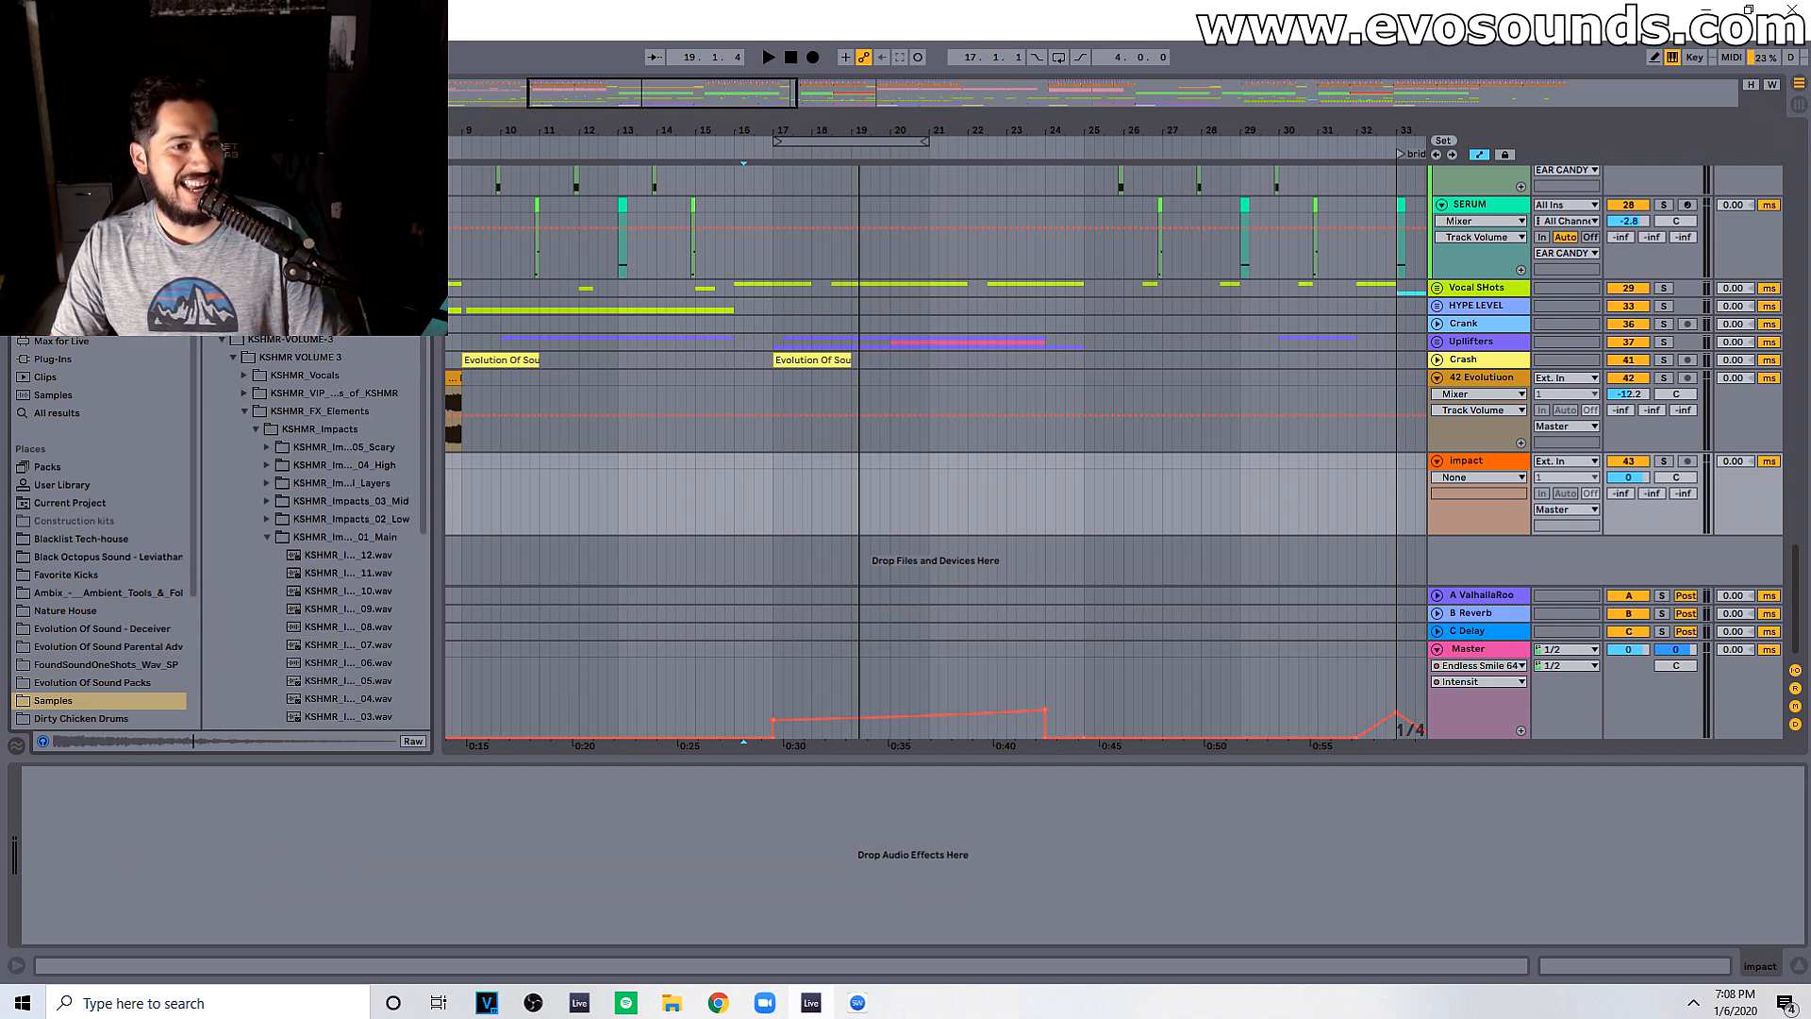
pyautogui.click(224, 341)
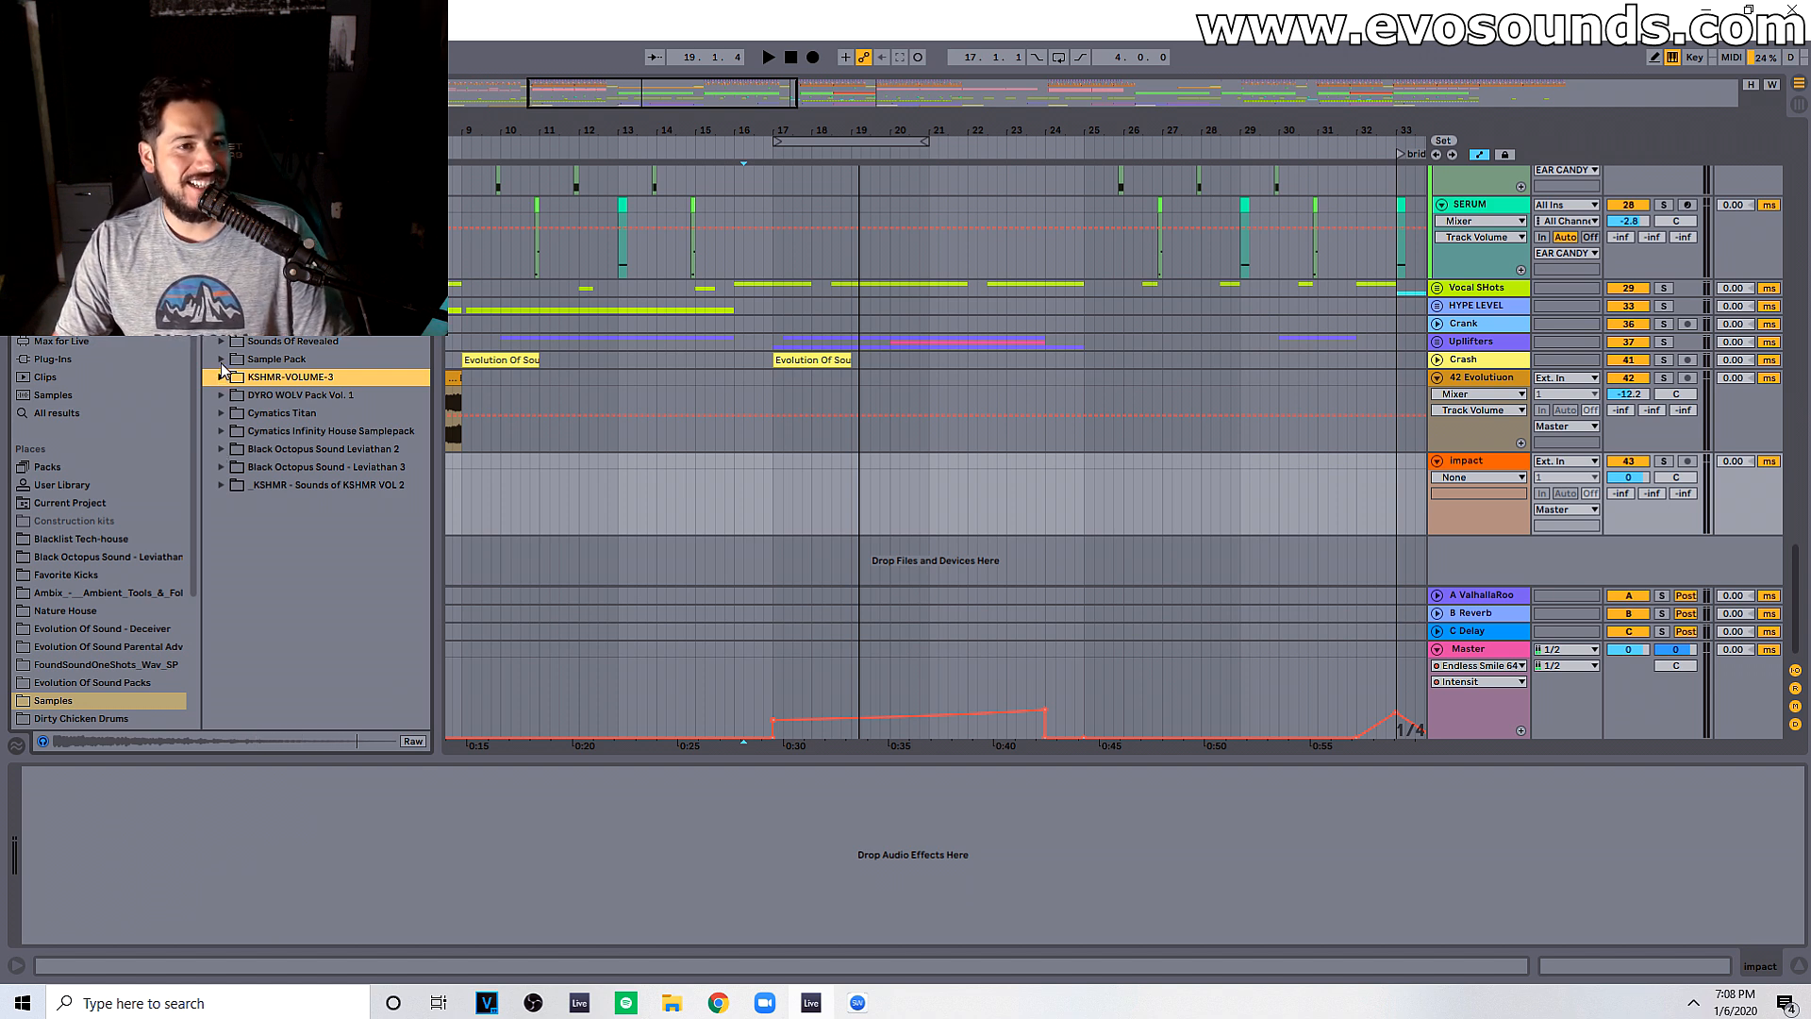
pyautogui.click(223, 483)
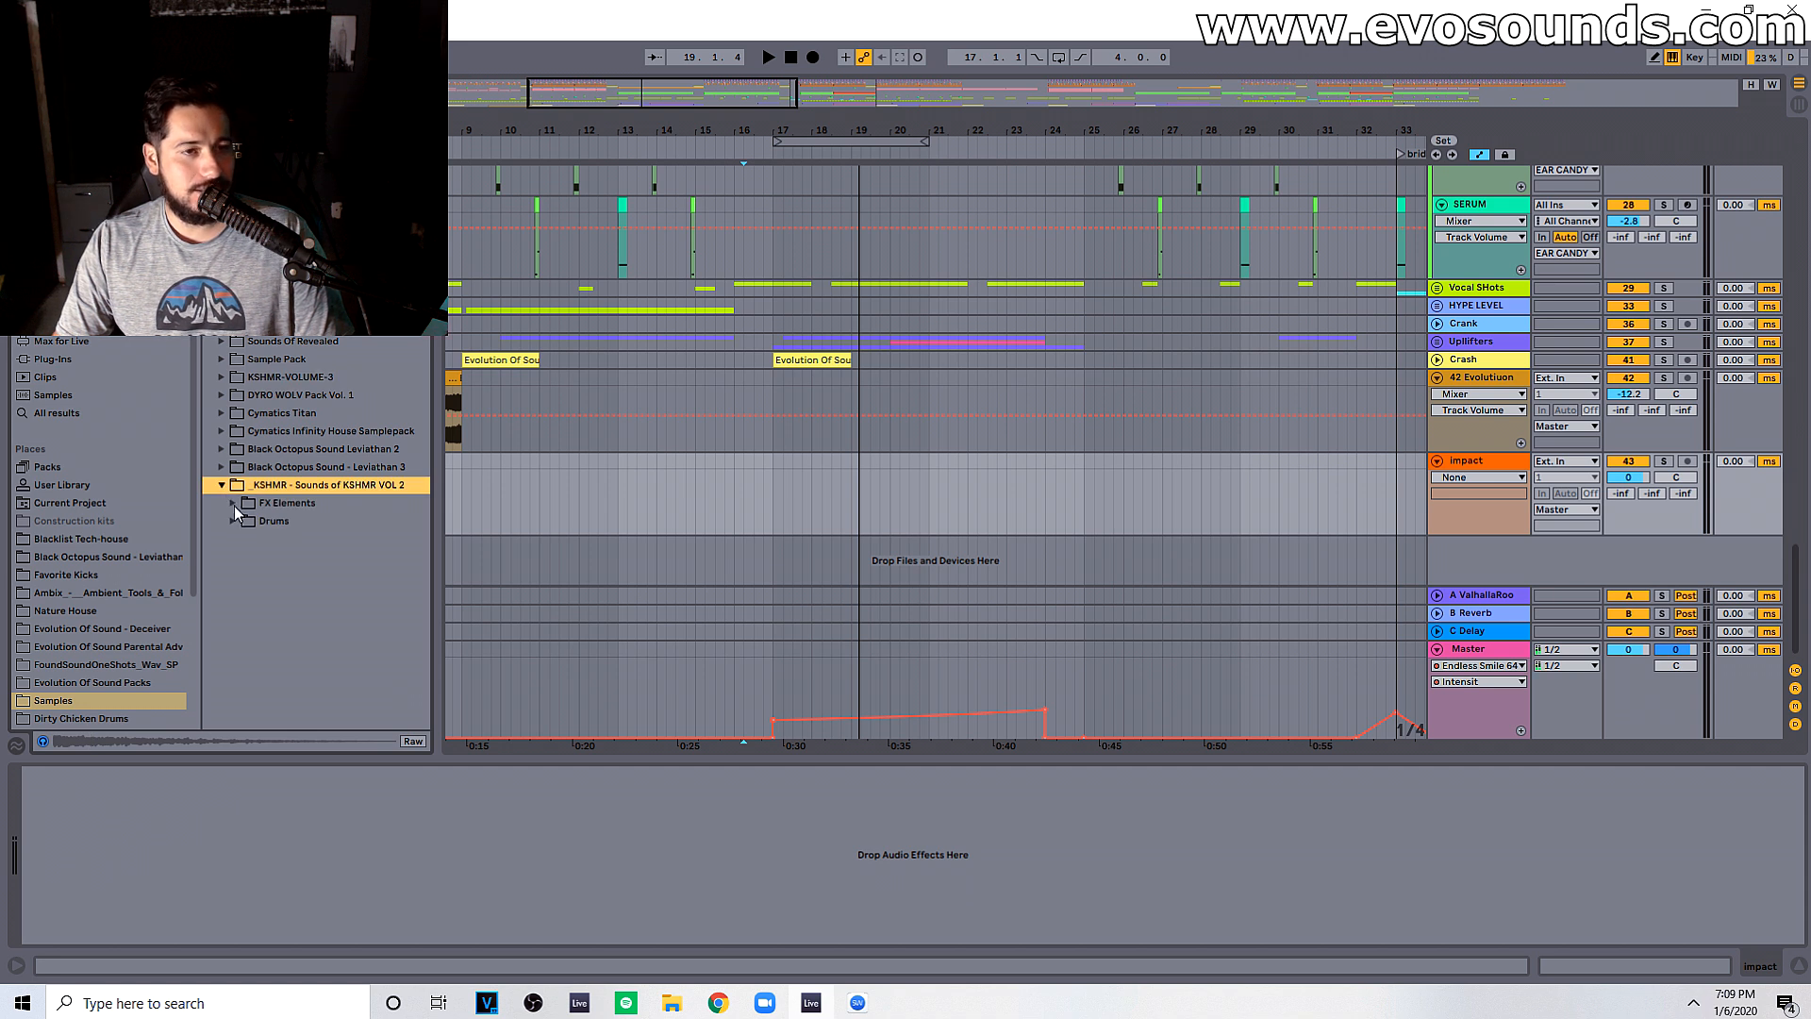
pyautogui.click(233, 503)
pyautogui.click(245, 521)
# Step: Audition several KSHMR impact sweep samples and the plain KSHMR Impact samples in the Impacts folder
pyautogui.click(281, 556)
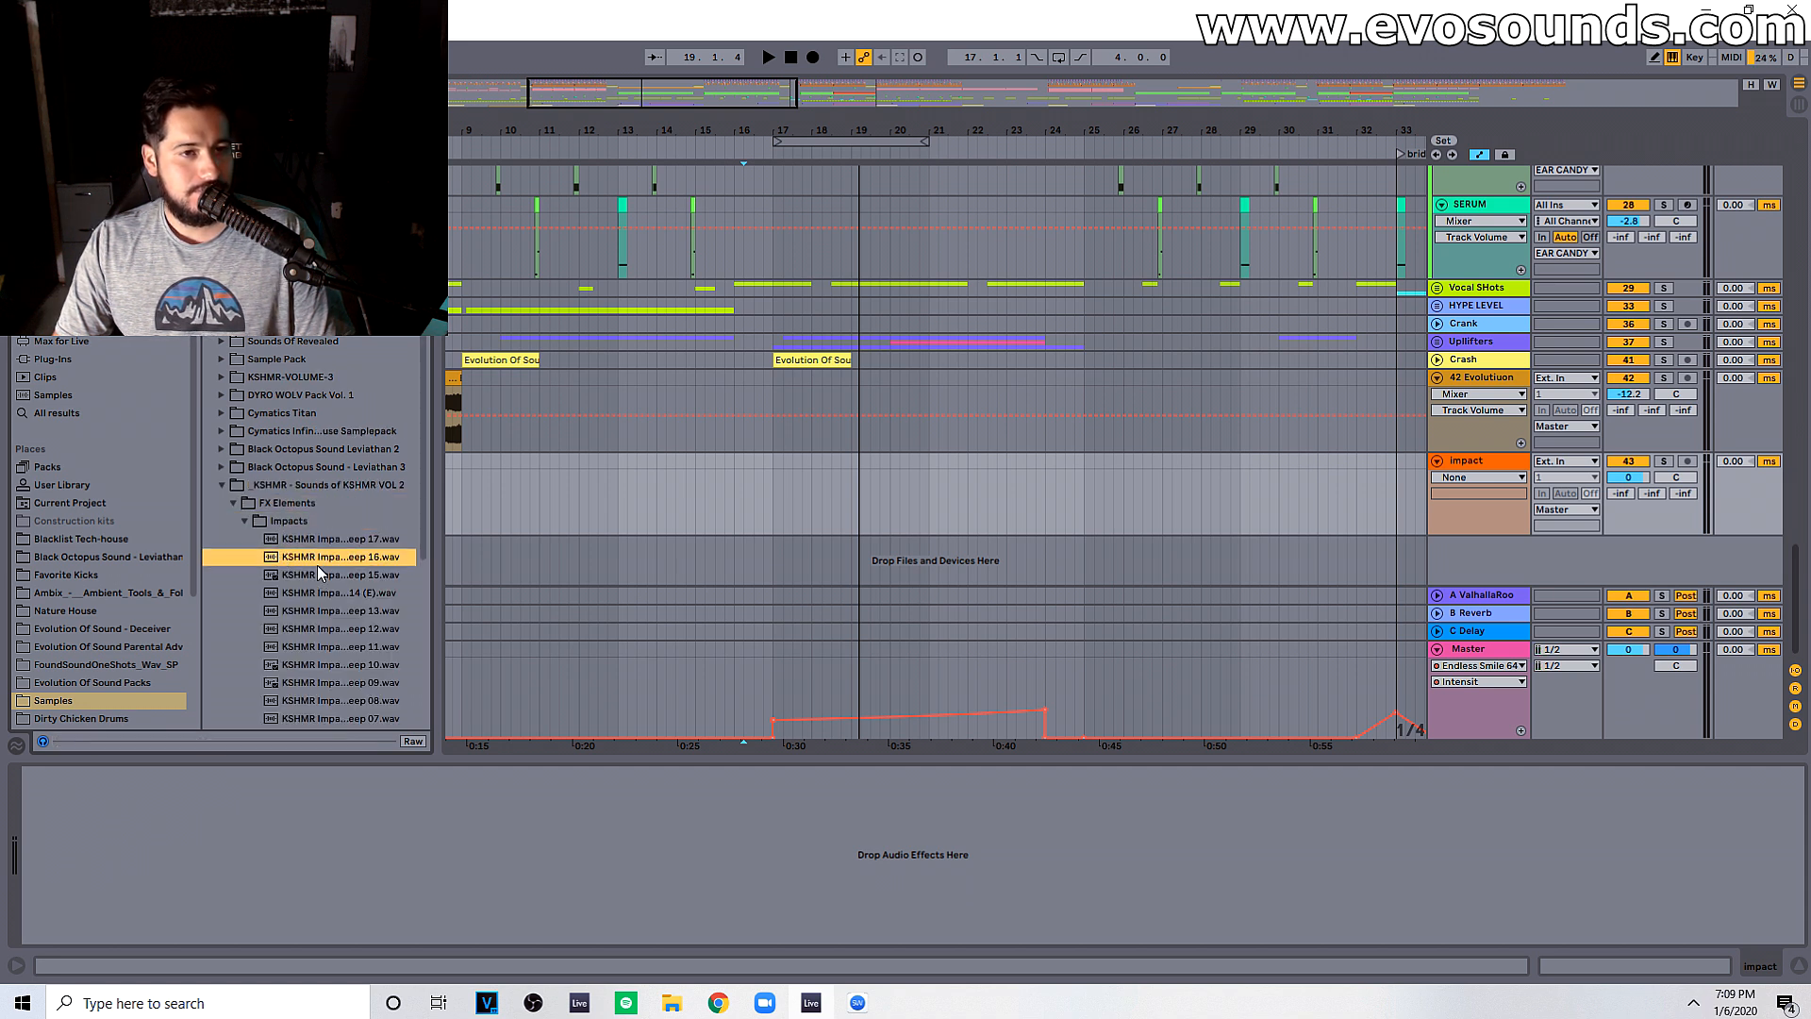
pyautogui.scroll(-3, 325, 568)
pyautogui.click(336, 568)
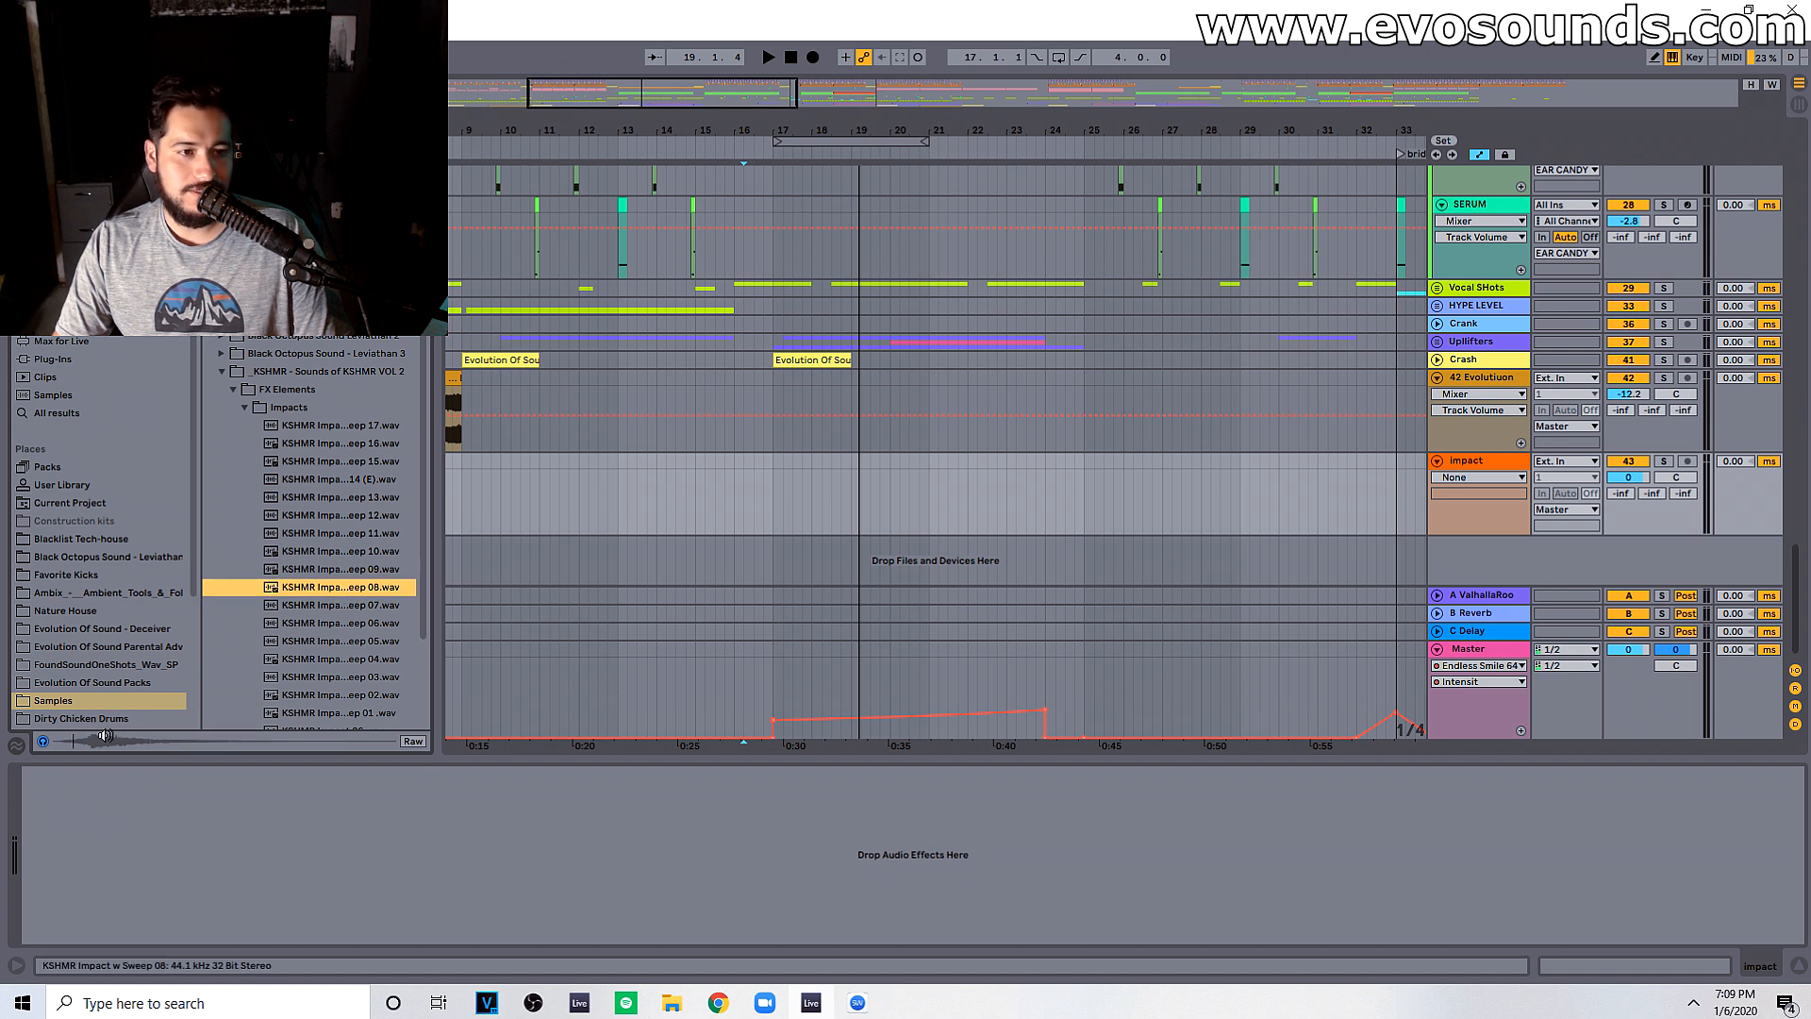
pyautogui.click(349, 622)
pyautogui.scroll(-3, 349, 628)
pyautogui.click(353, 629)
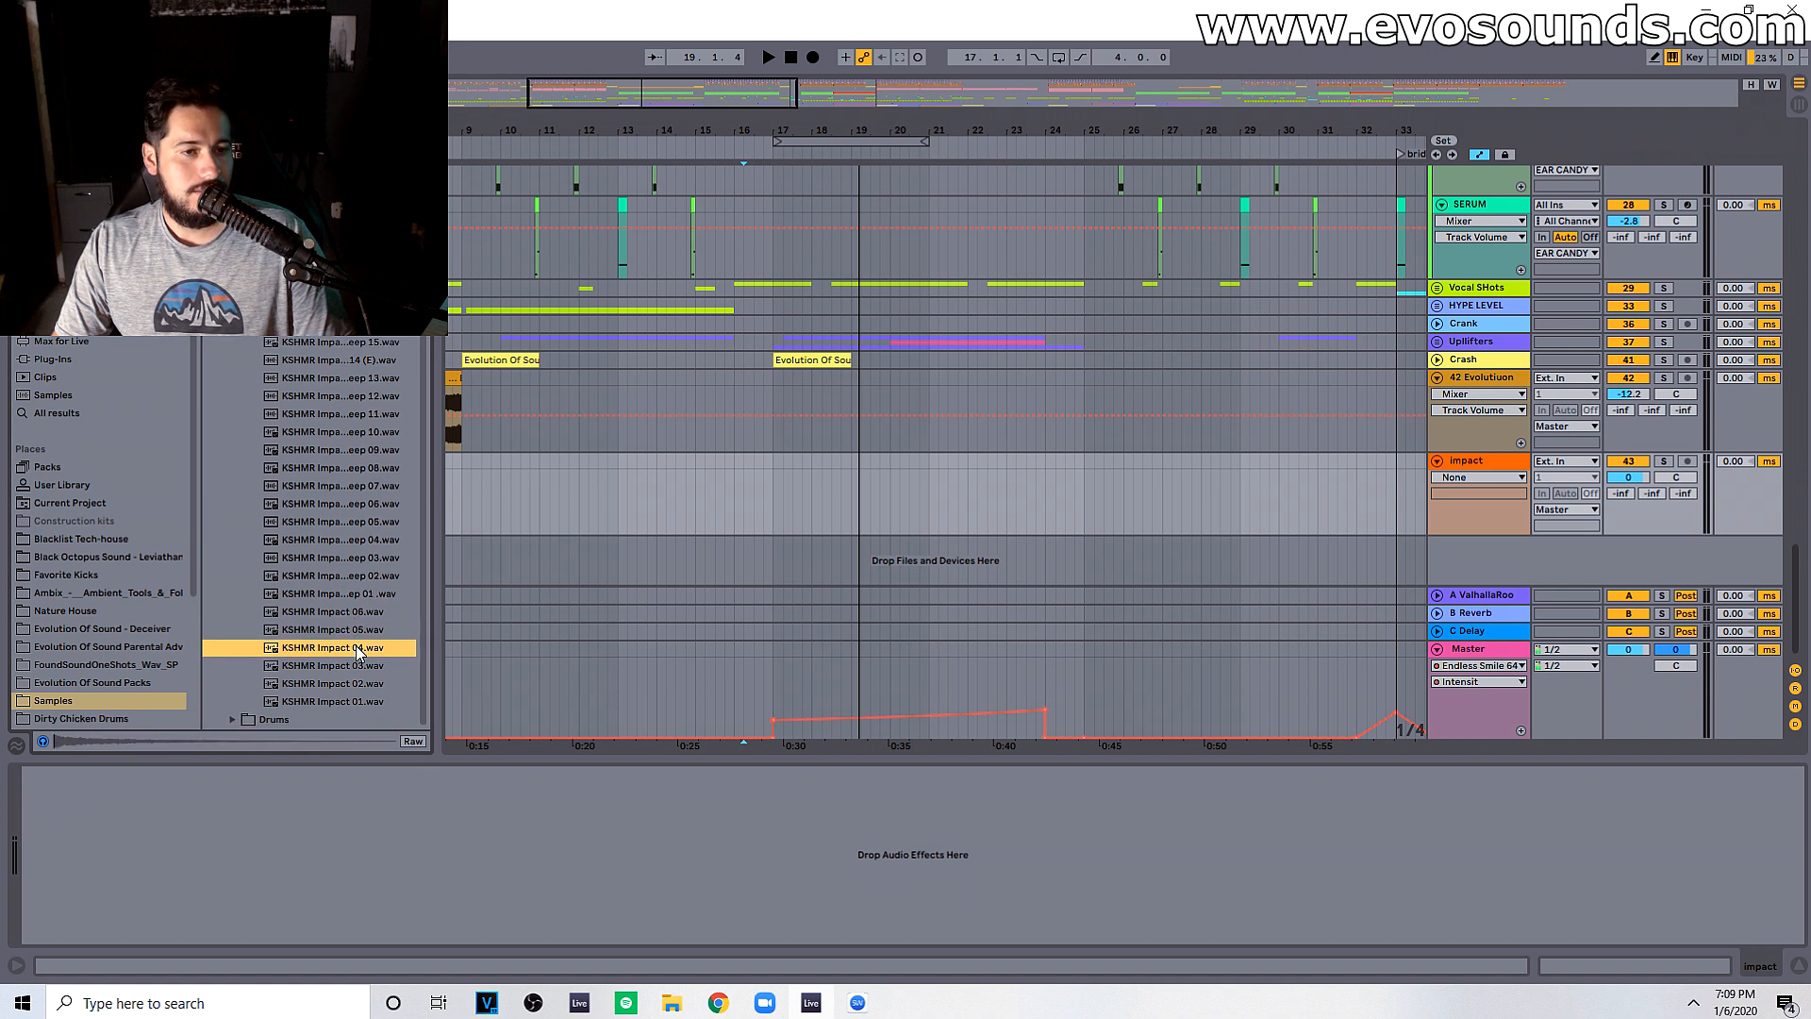
# Step: Place KSHMR Impact 04 at bar 17 of the Impact track and set the track's volume to -13.8 dB
pyautogui.moveTo(351, 651); pyautogui.dragTo(929, 526)
pyautogui.click(908, 383)
pyautogui.press('space')
pyautogui.moveTo(971, 481); pyautogui.dragTo(816, 481)
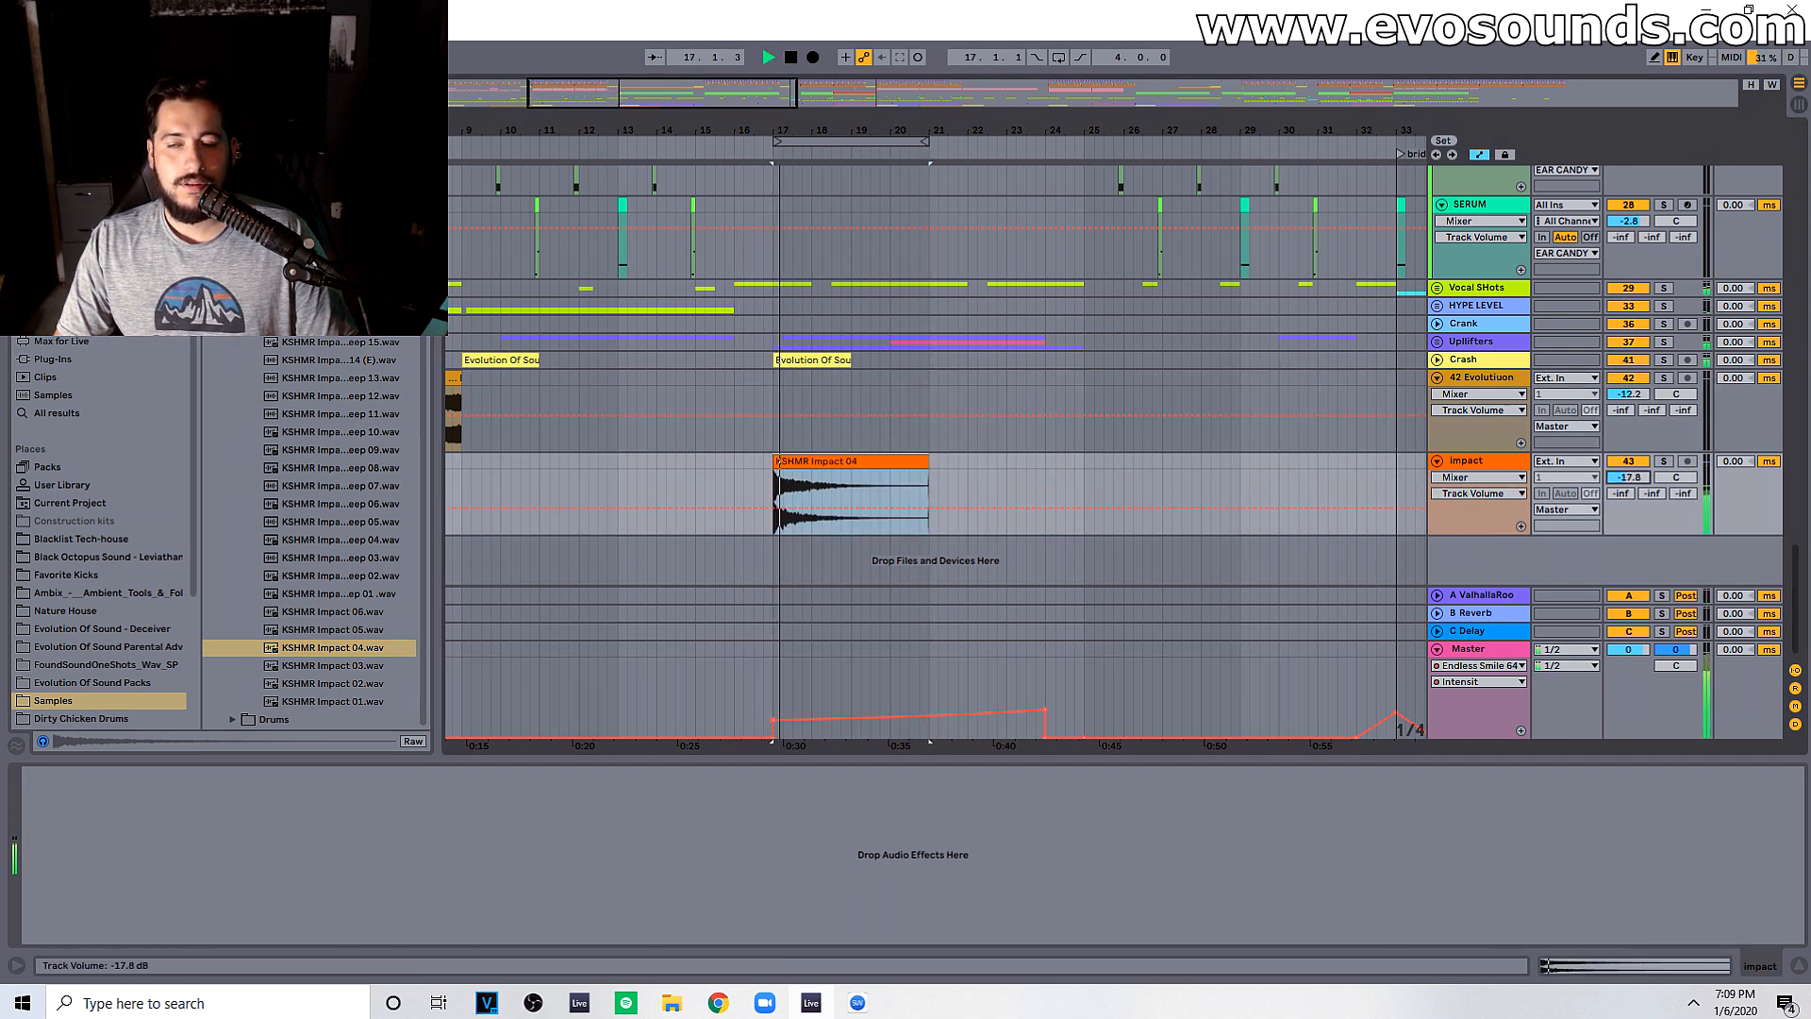
pyautogui.moveTo(1633, 479); pyautogui.dragTo(1633, 477)
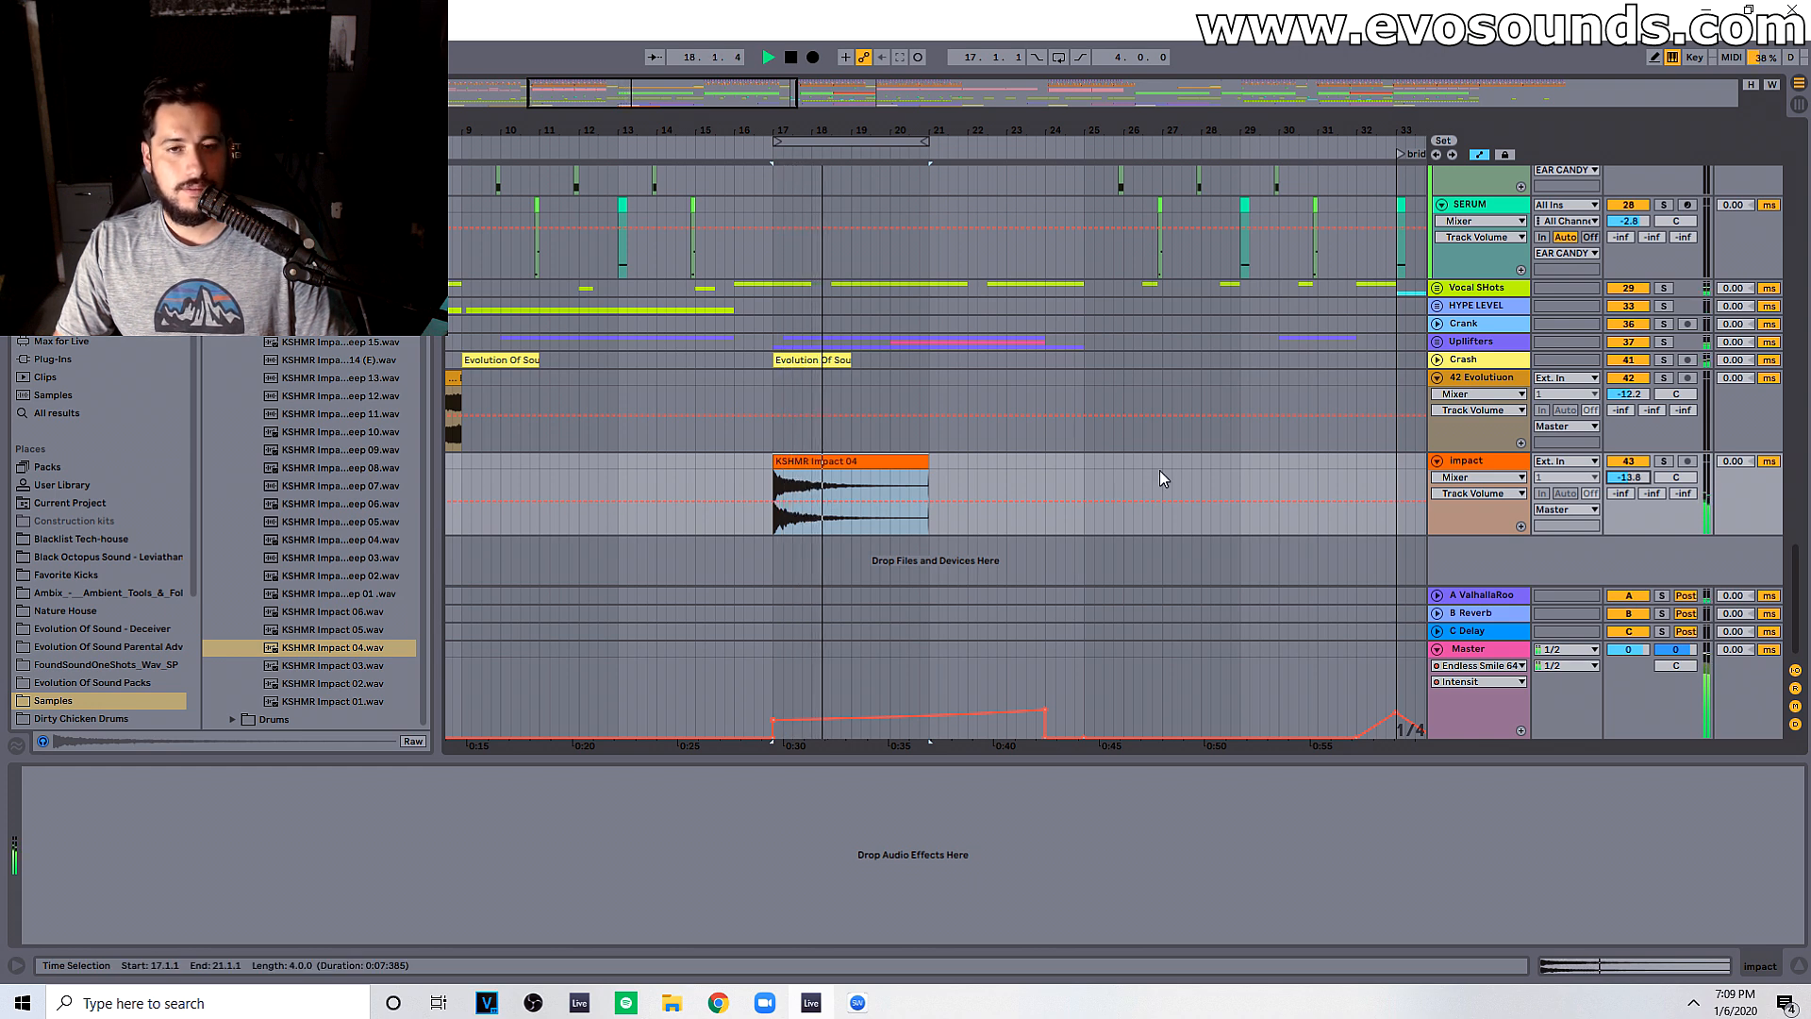
# Step: Open the Snare track's devices and raise its EQ Eight frequency automation point at bar 17 to about 1.2 kHz
pyautogui.moveTo(1184, 803); pyautogui.dragTo(1181, 849)
pyautogui.scroll(3, 964, 581)
pyautogui.scroll(-3, 959, 574)
pyautogui.scroll(5, 981, 568)
pyautogui.scroll(10, 988, 563)
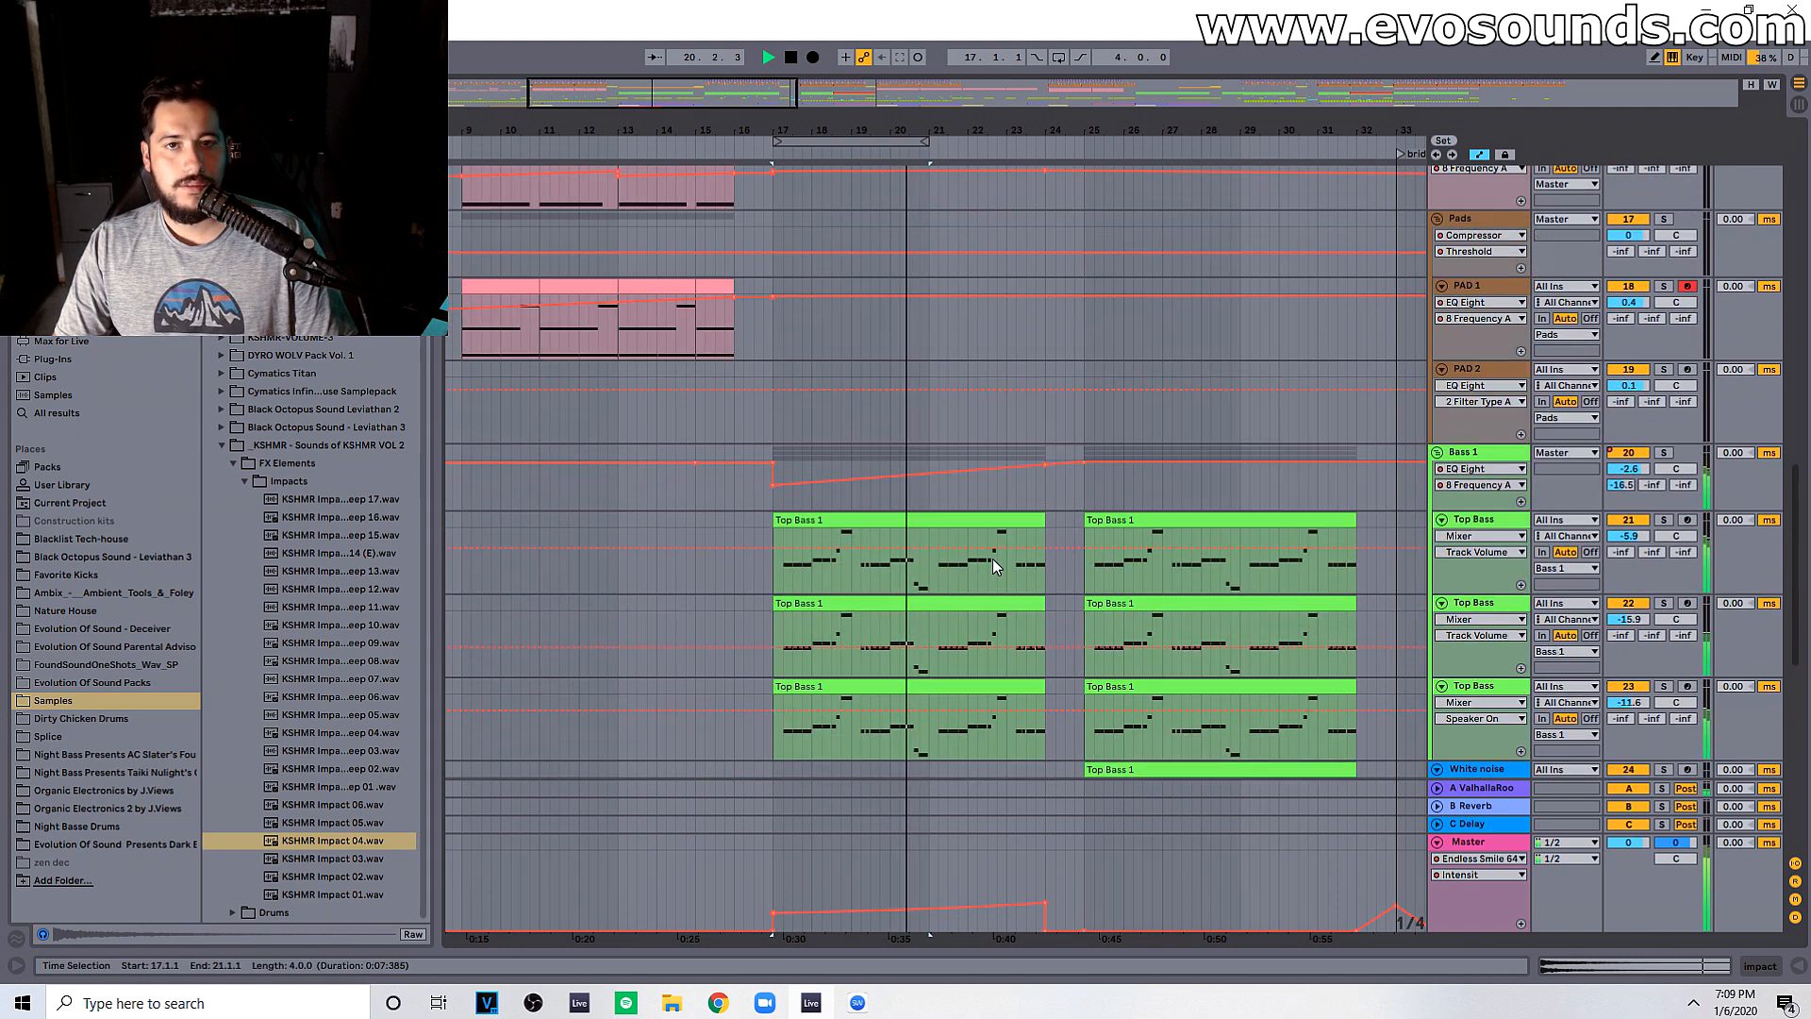
pyautogui.scroll(1, 992, 562)
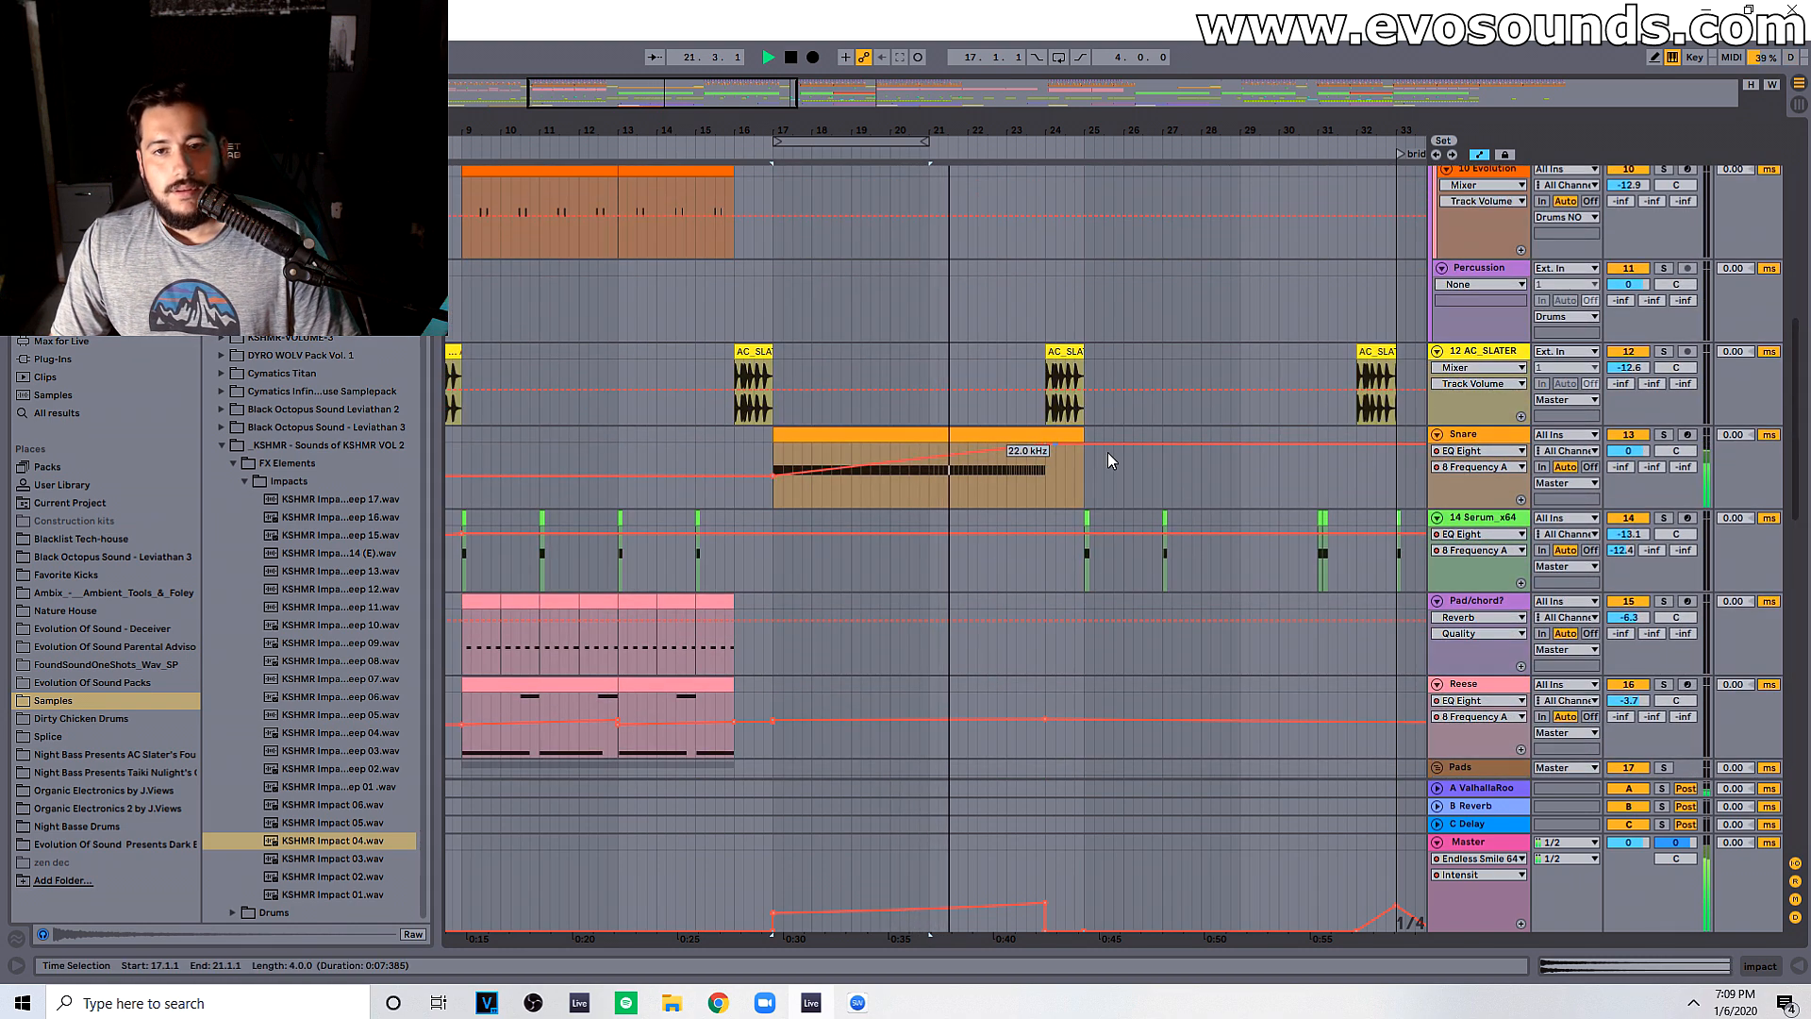
pyautogui.doubleClick(1467, 436)
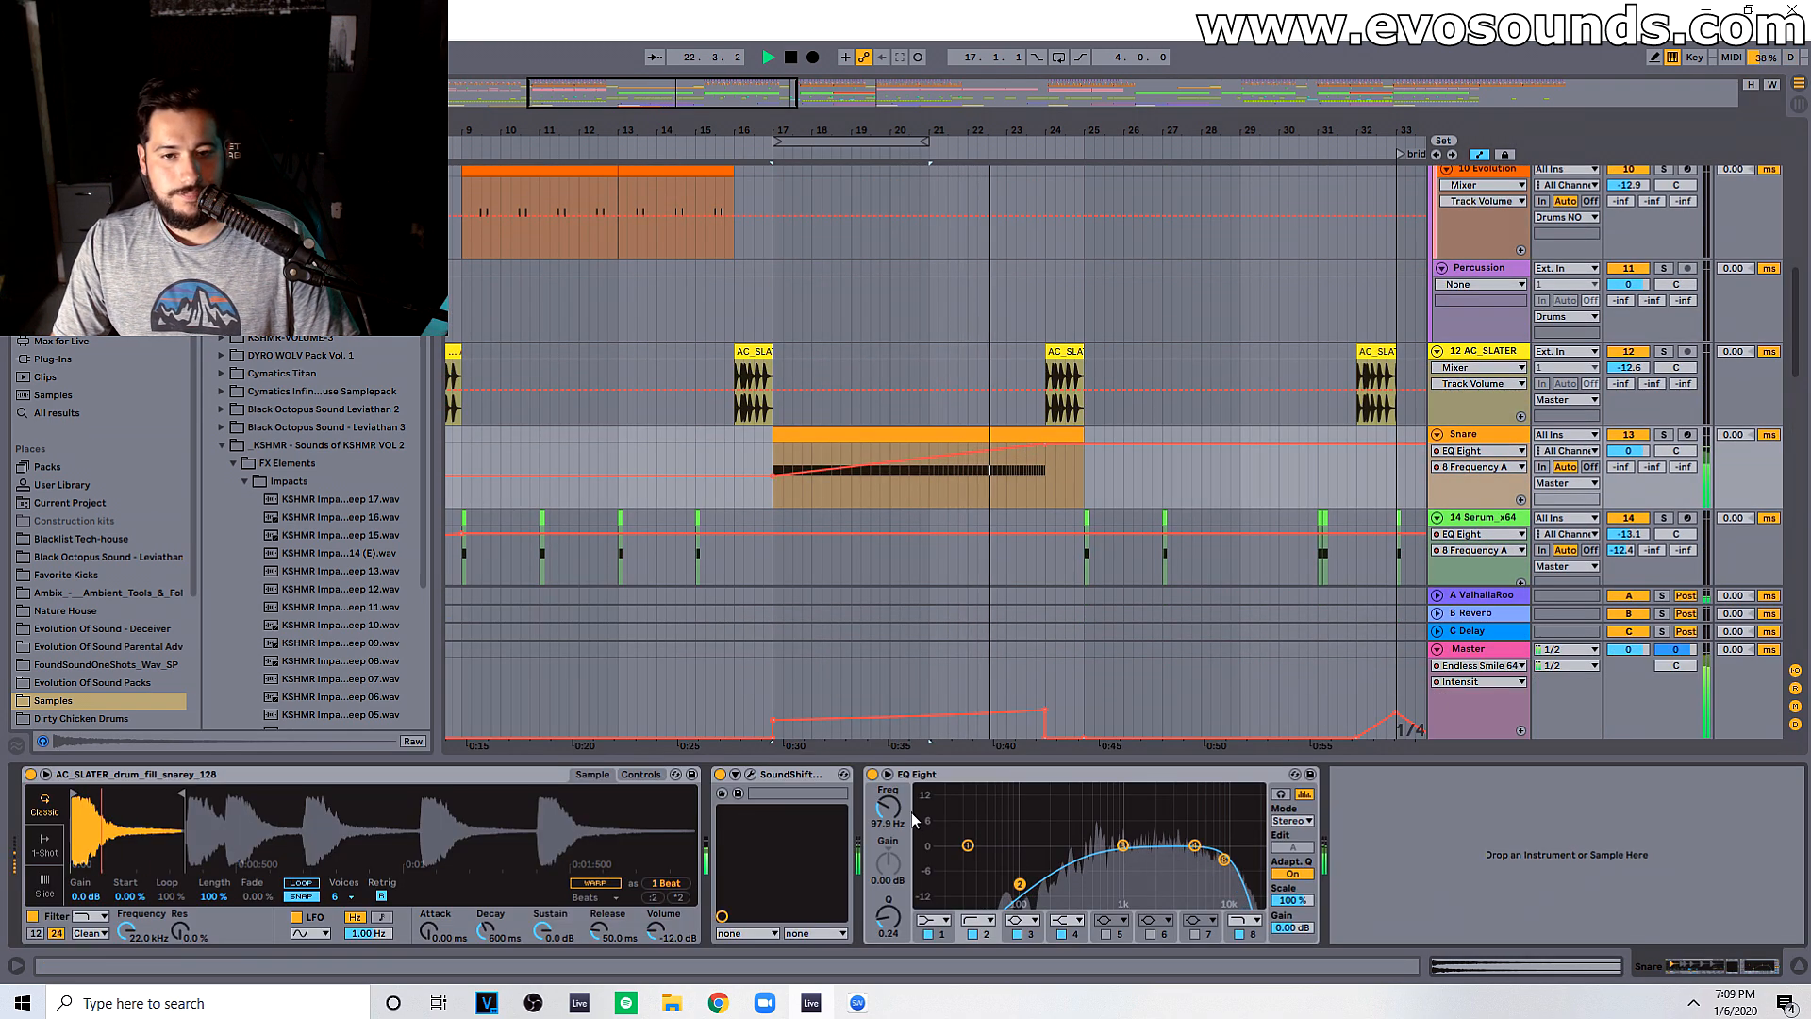
pyautogui.click(770, 471)
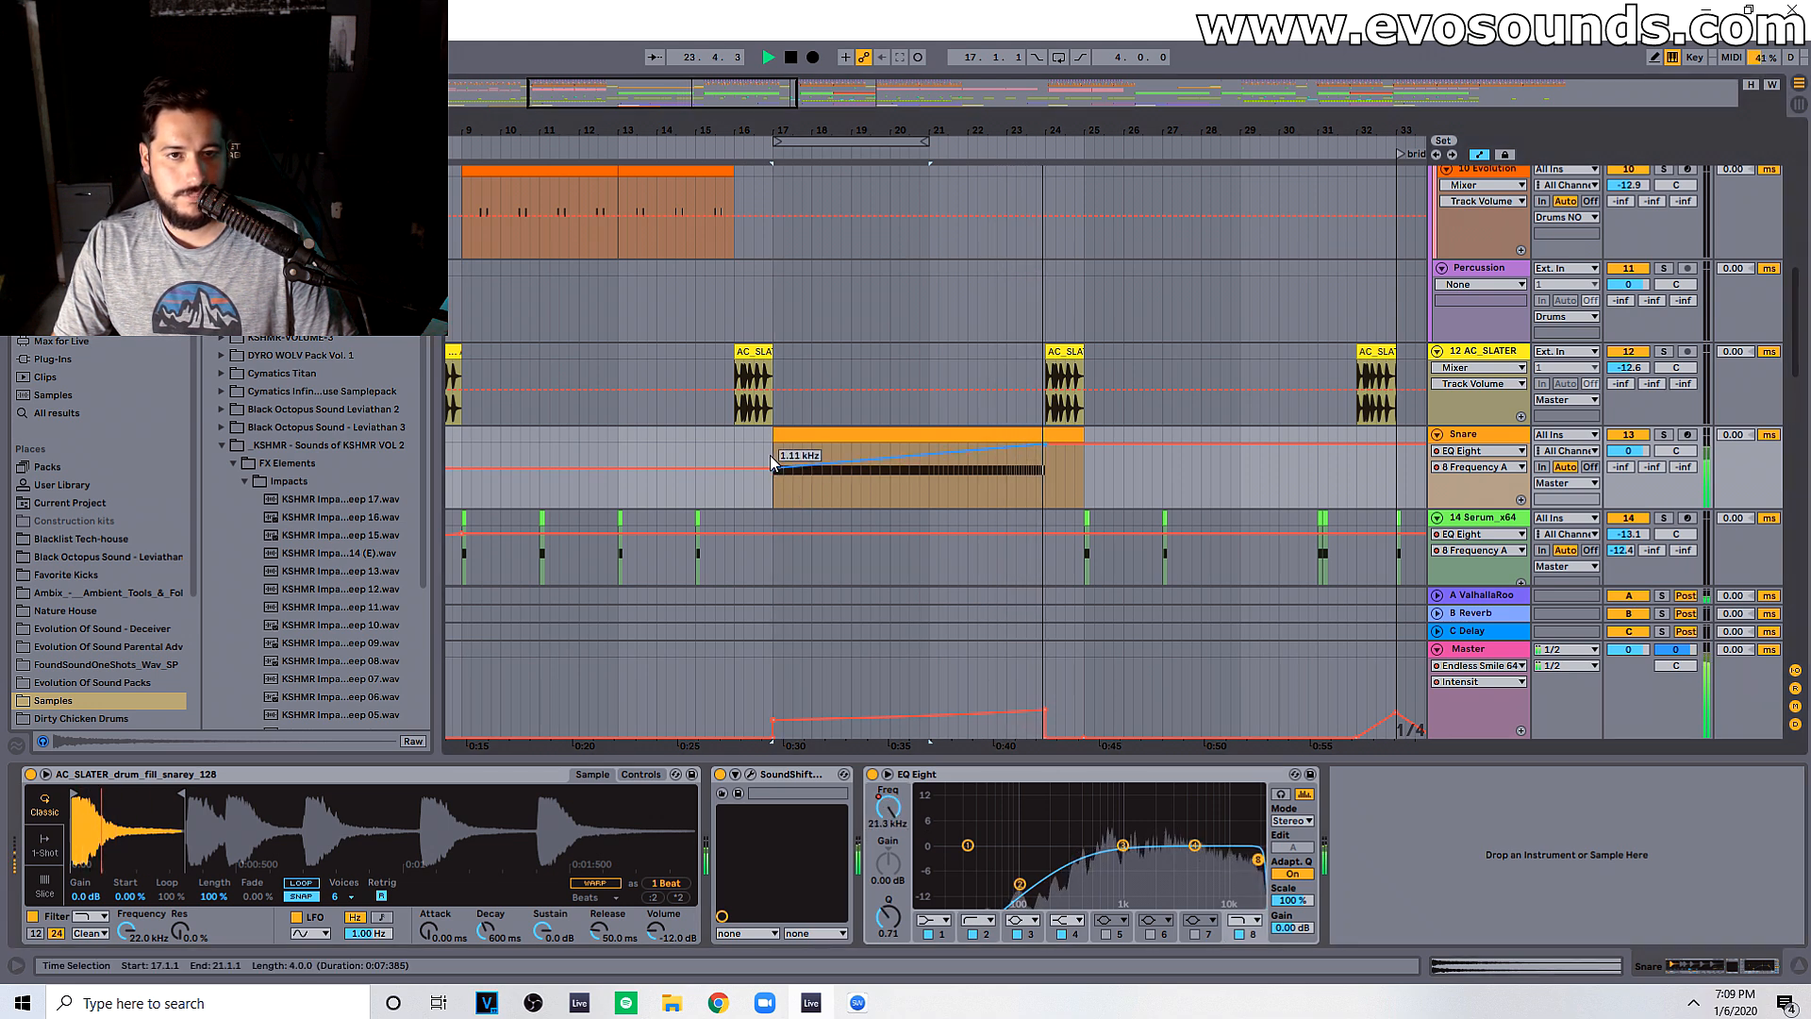
# Step: Play the snare buildup from bar 16.4 and set the Snare track's volume to -0.2 dB
pyautogui.click(751, 774)
pyautogui.click(852, 319)
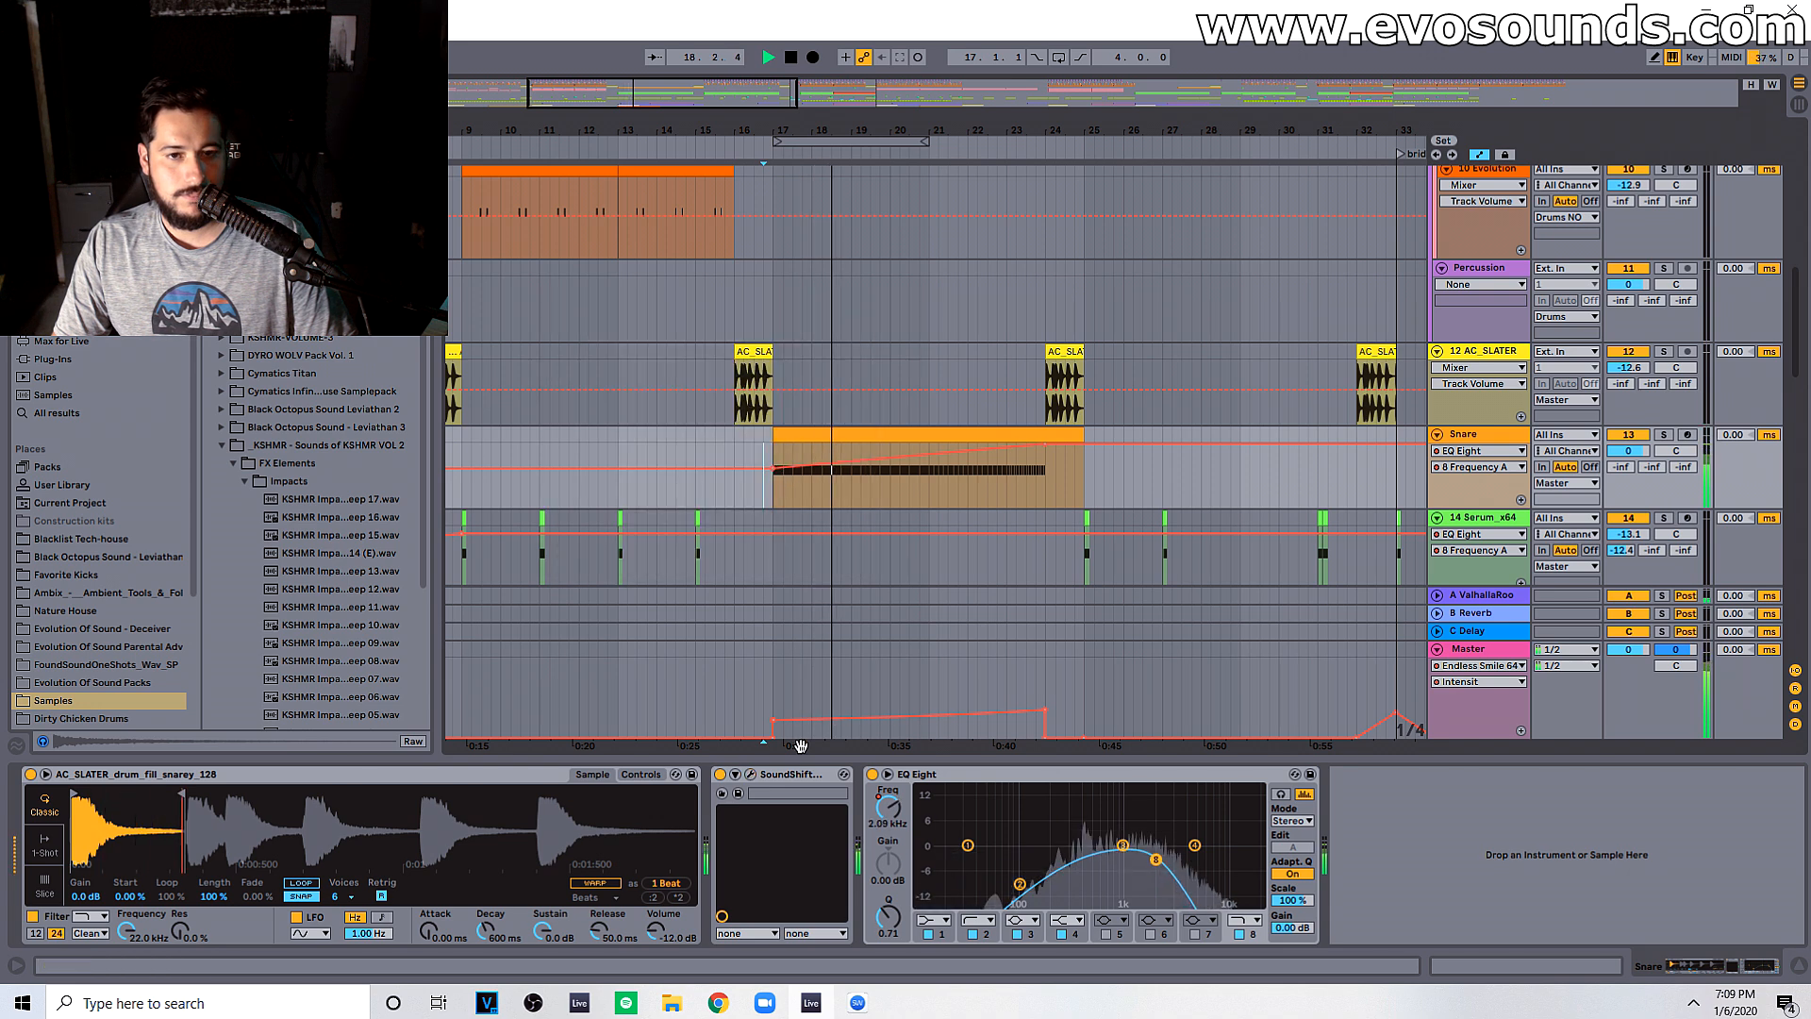
pyautogui.click(750, 775)
pyautogui.click(853, 319)
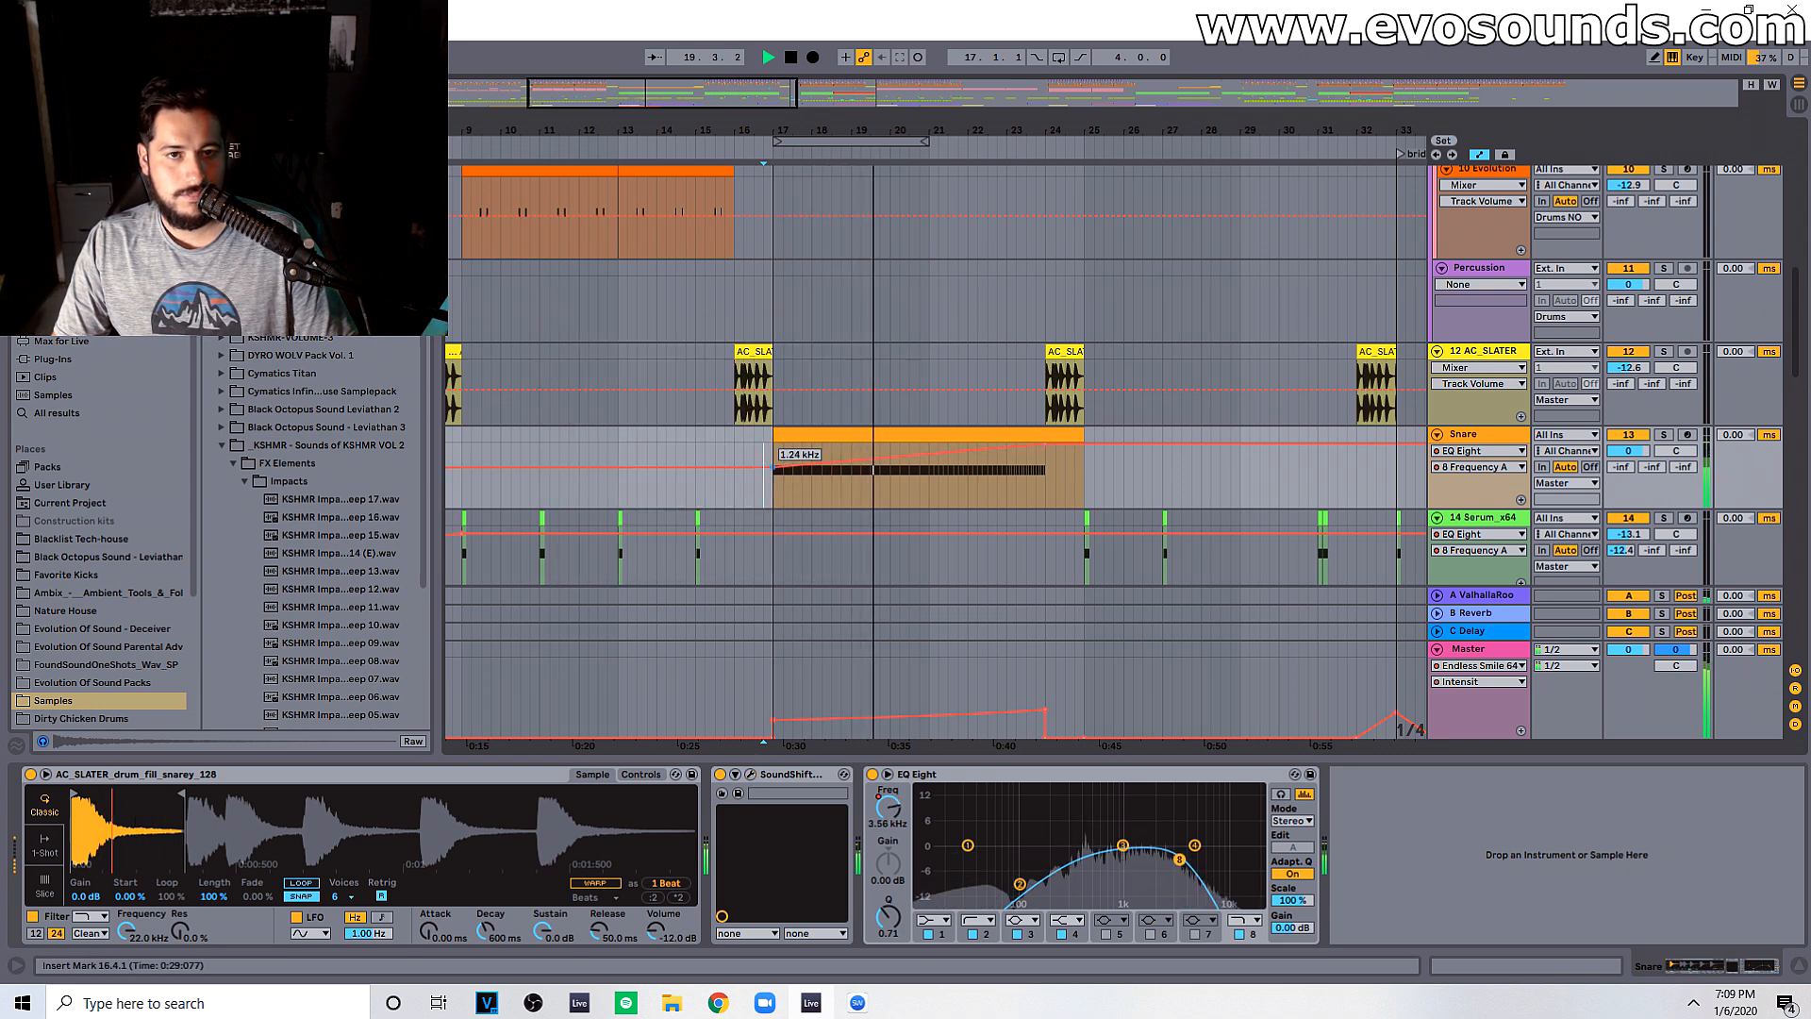
pyautogui.moveTo(1629, 454); pyautogui.dragTo(1628, 456)
pyautogui.press('space')
# Step: Open the Snare clip at bar 17 and lower the velocity of its first four bars of notes to 78
pyautogui.doubleClick(931, 435)
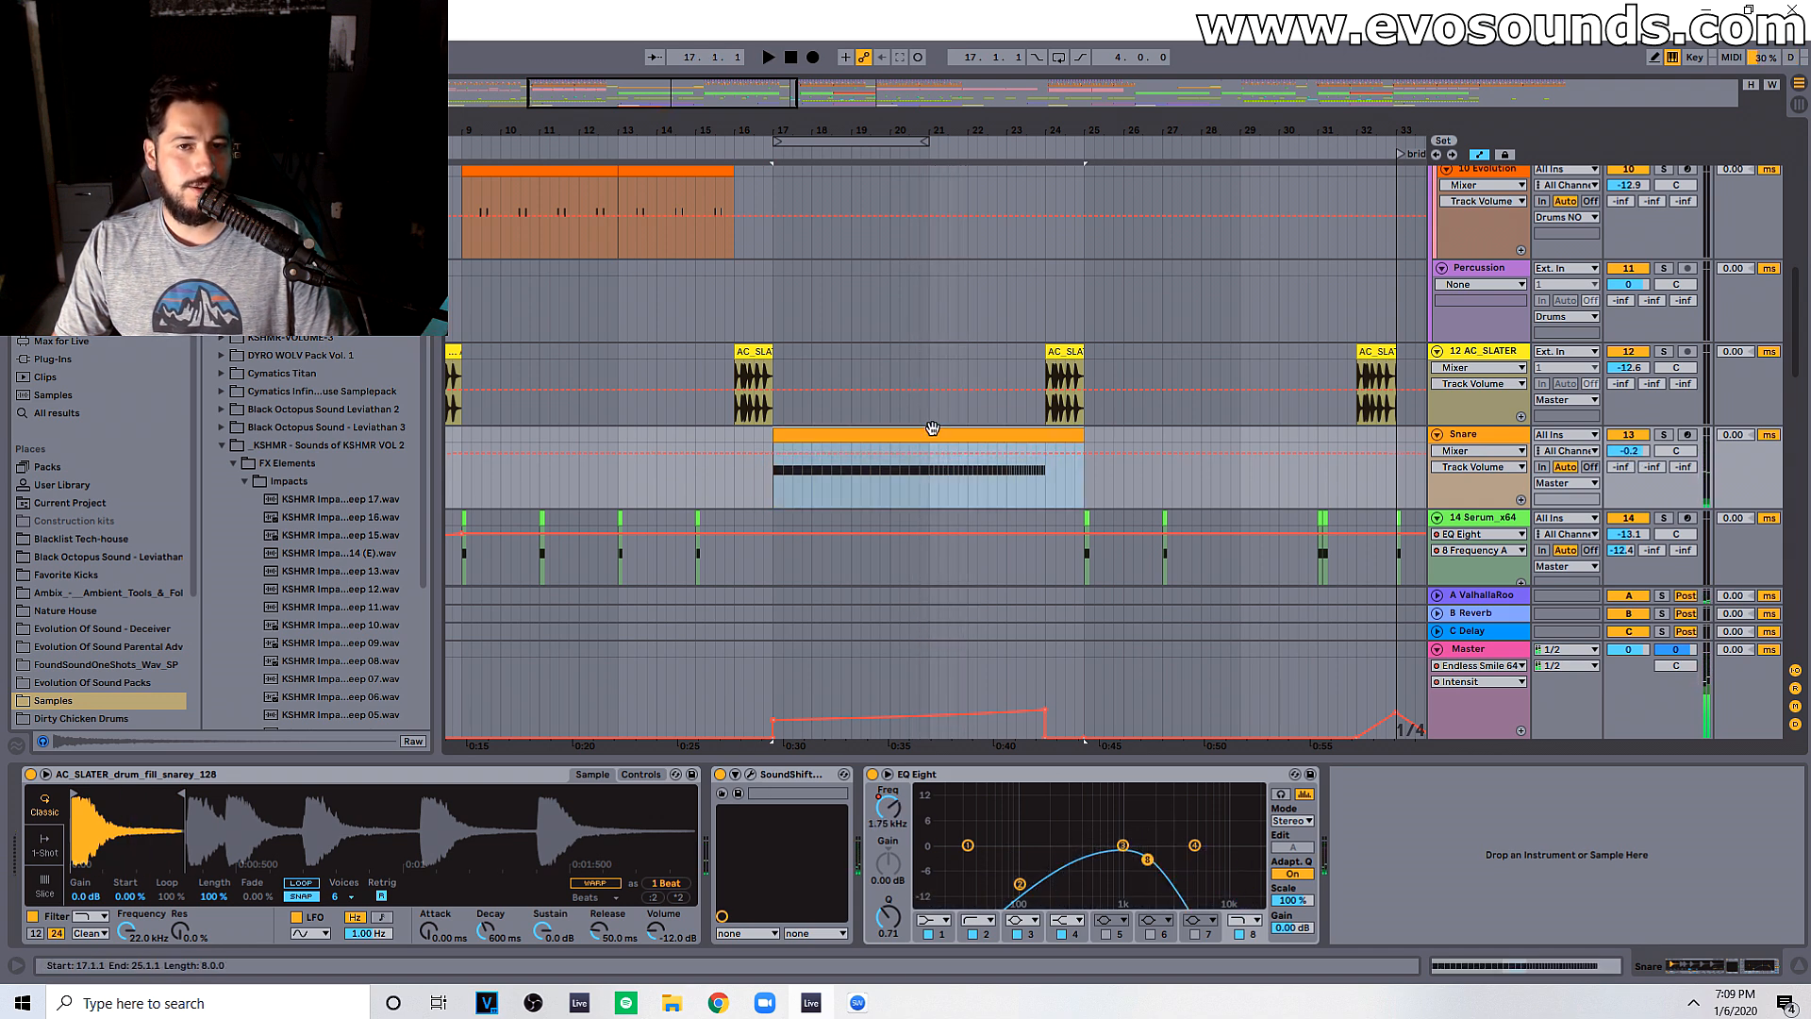
pyautogui.click(1115, 876)
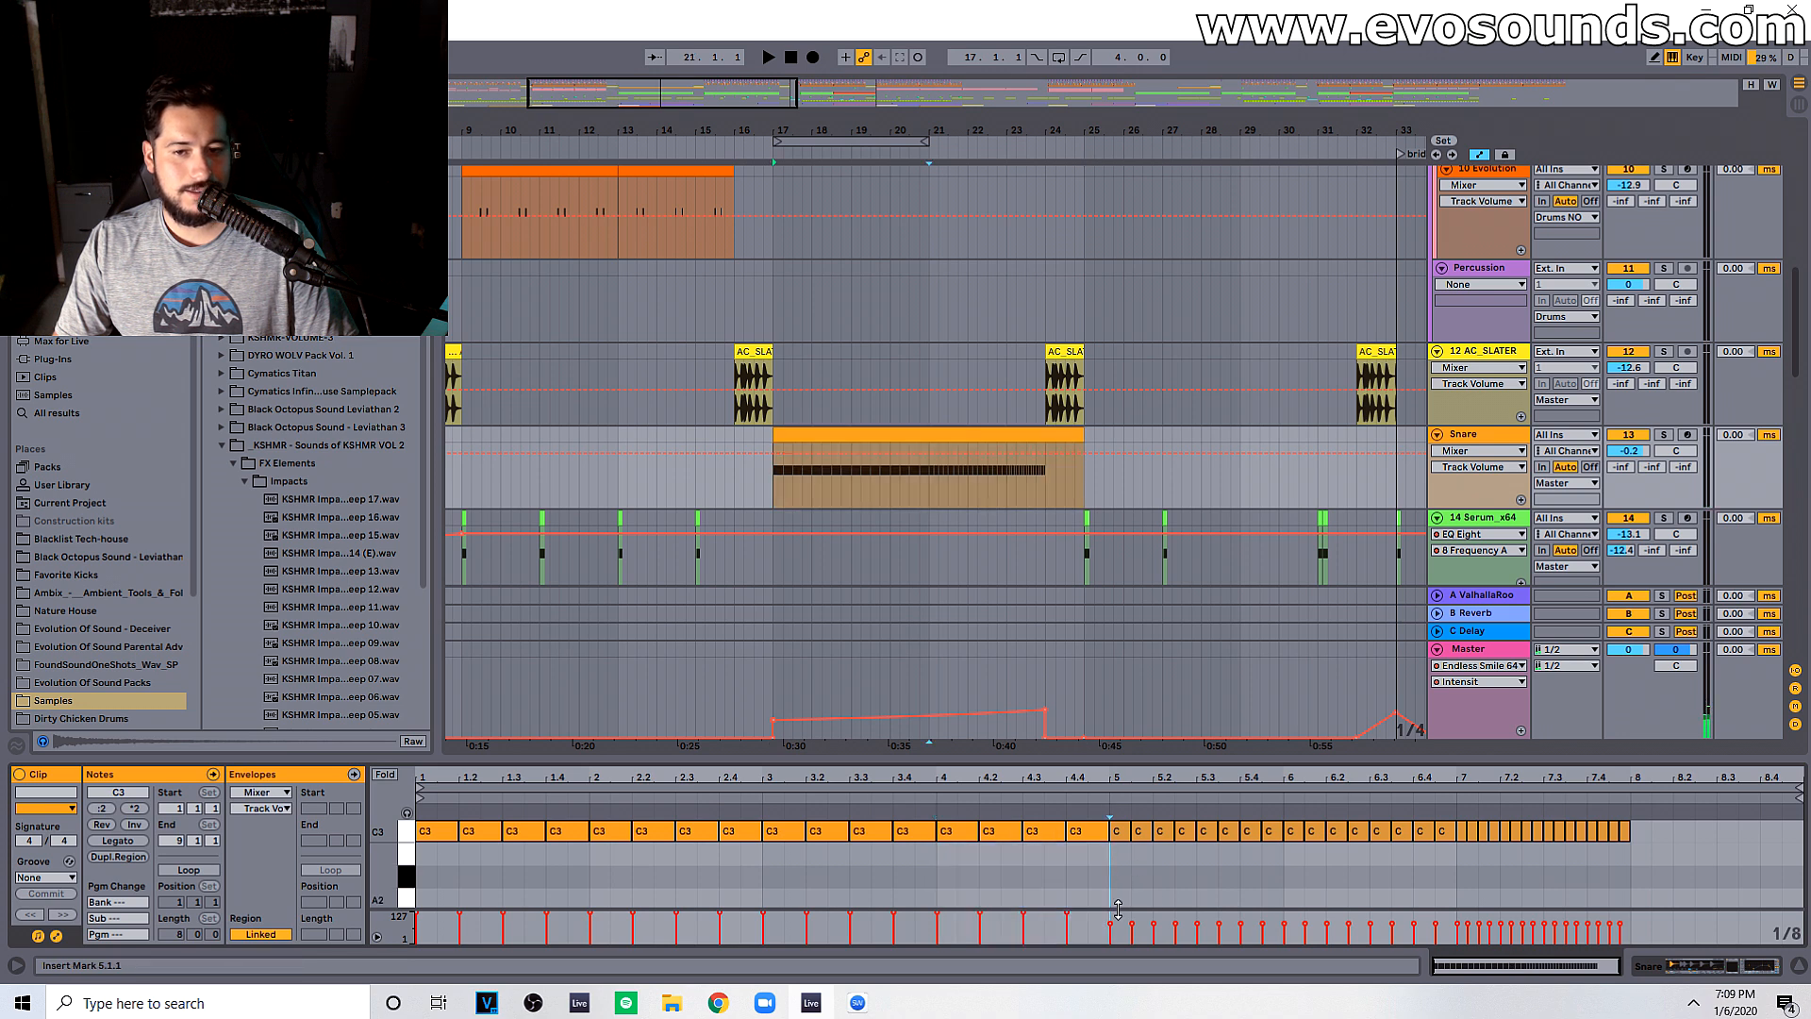
pyautogui.click(1109, 922)
pyautogui.moveTo(1052, 884); pyautogui.dragTo(1067, 810)
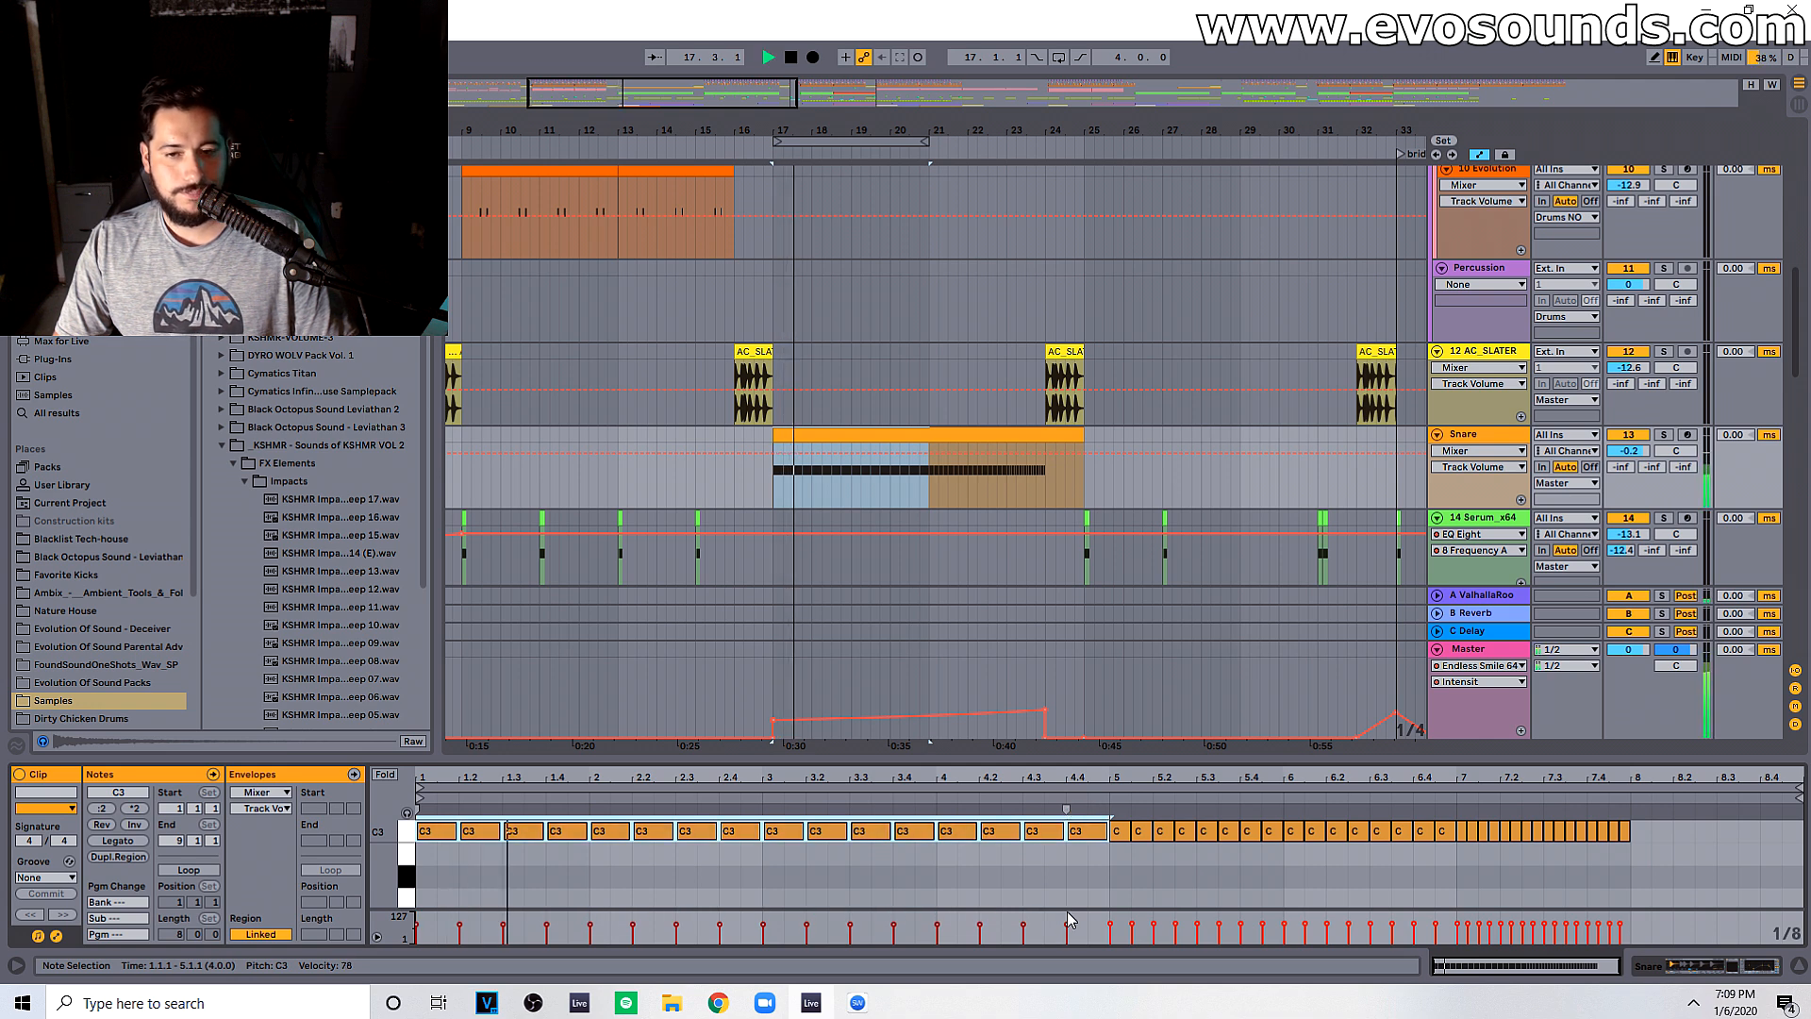
# Step: Add a Glue Compressor after the Snare track's EQ Eight, with threshold about -15.9 dB and makeup 0.95 dB
pyautogui.click(1480, 433)
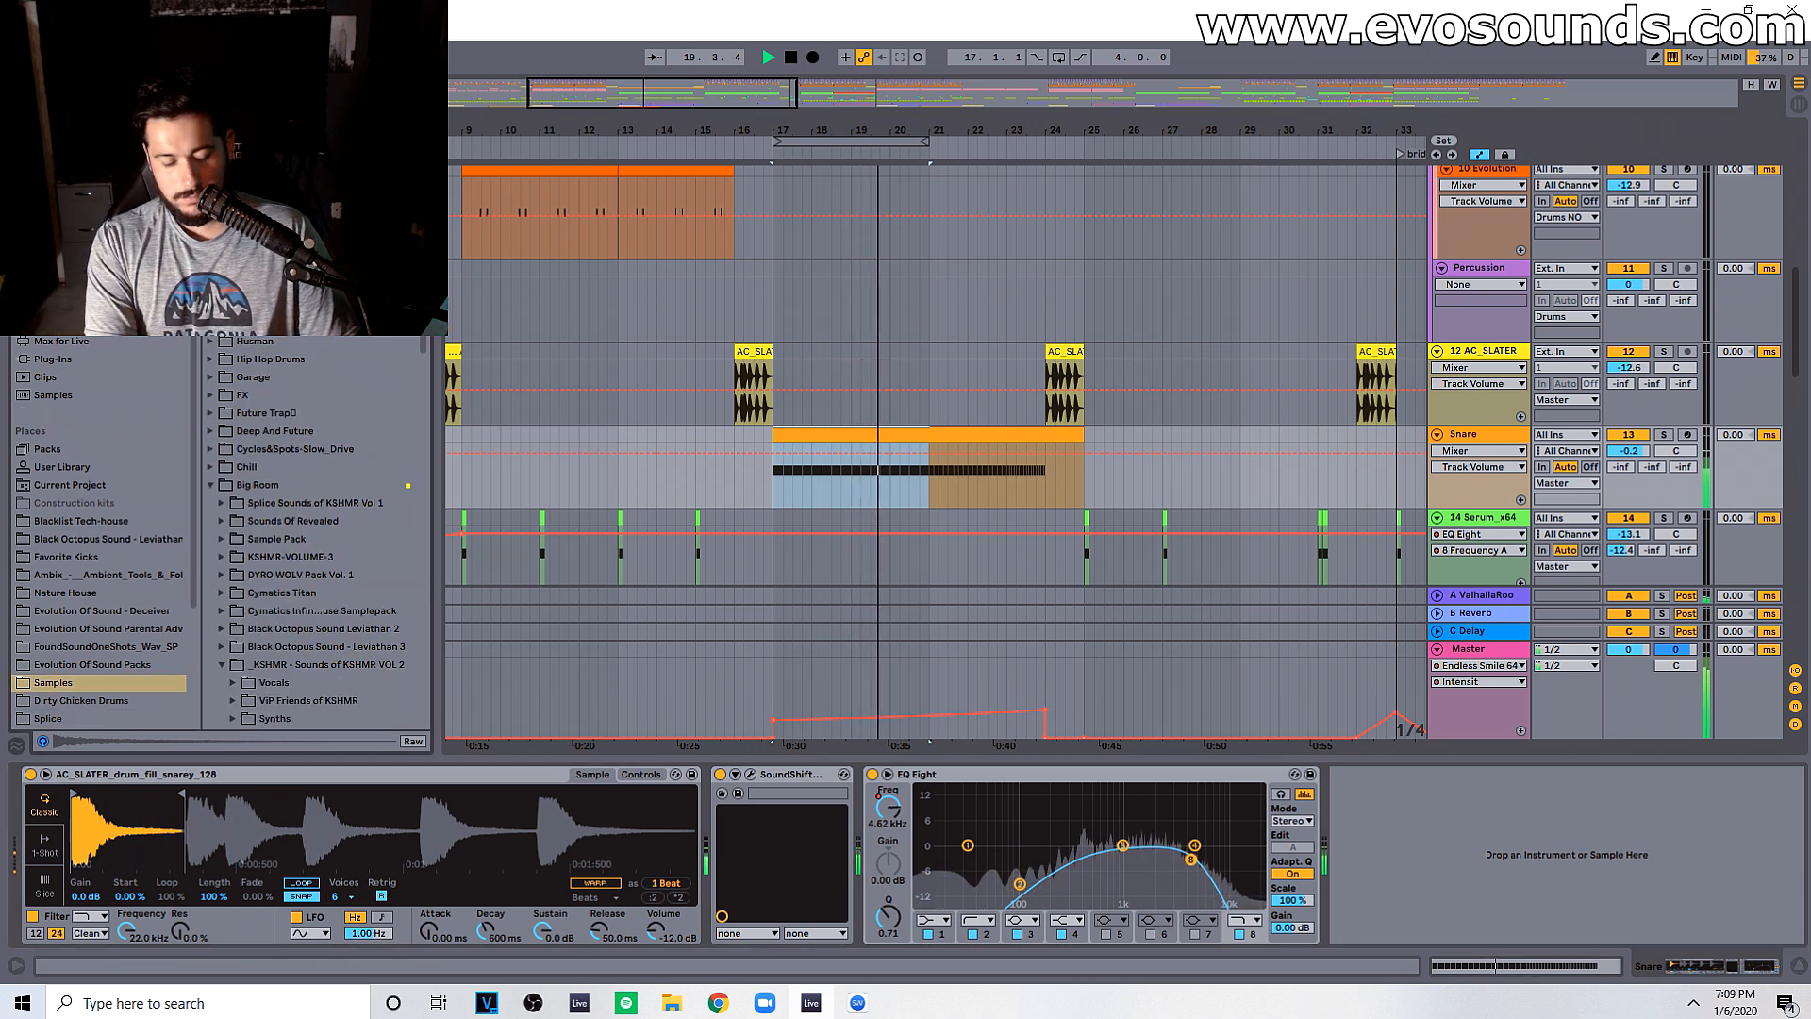
pyautogui.click(56, 162)
pyautogui.moveTo(273, 162); pyautogui.dragTo(1351, 856)
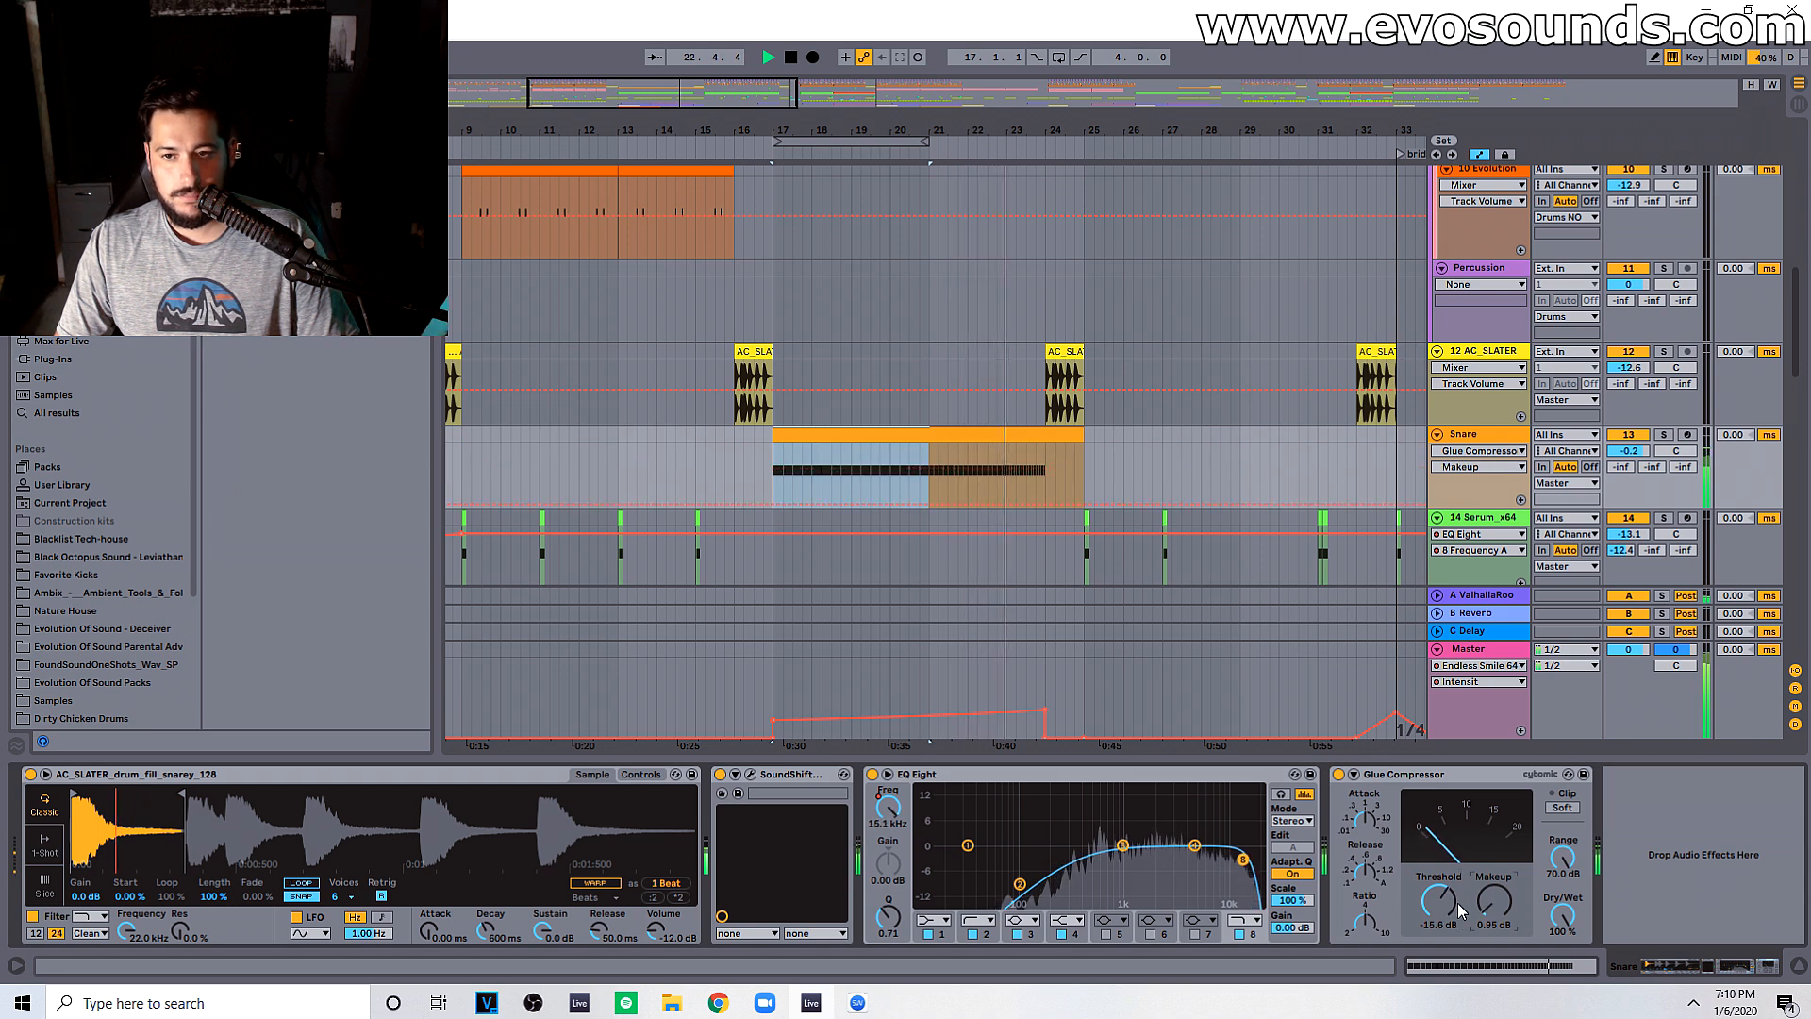
pyautogui.click(1364, 871)
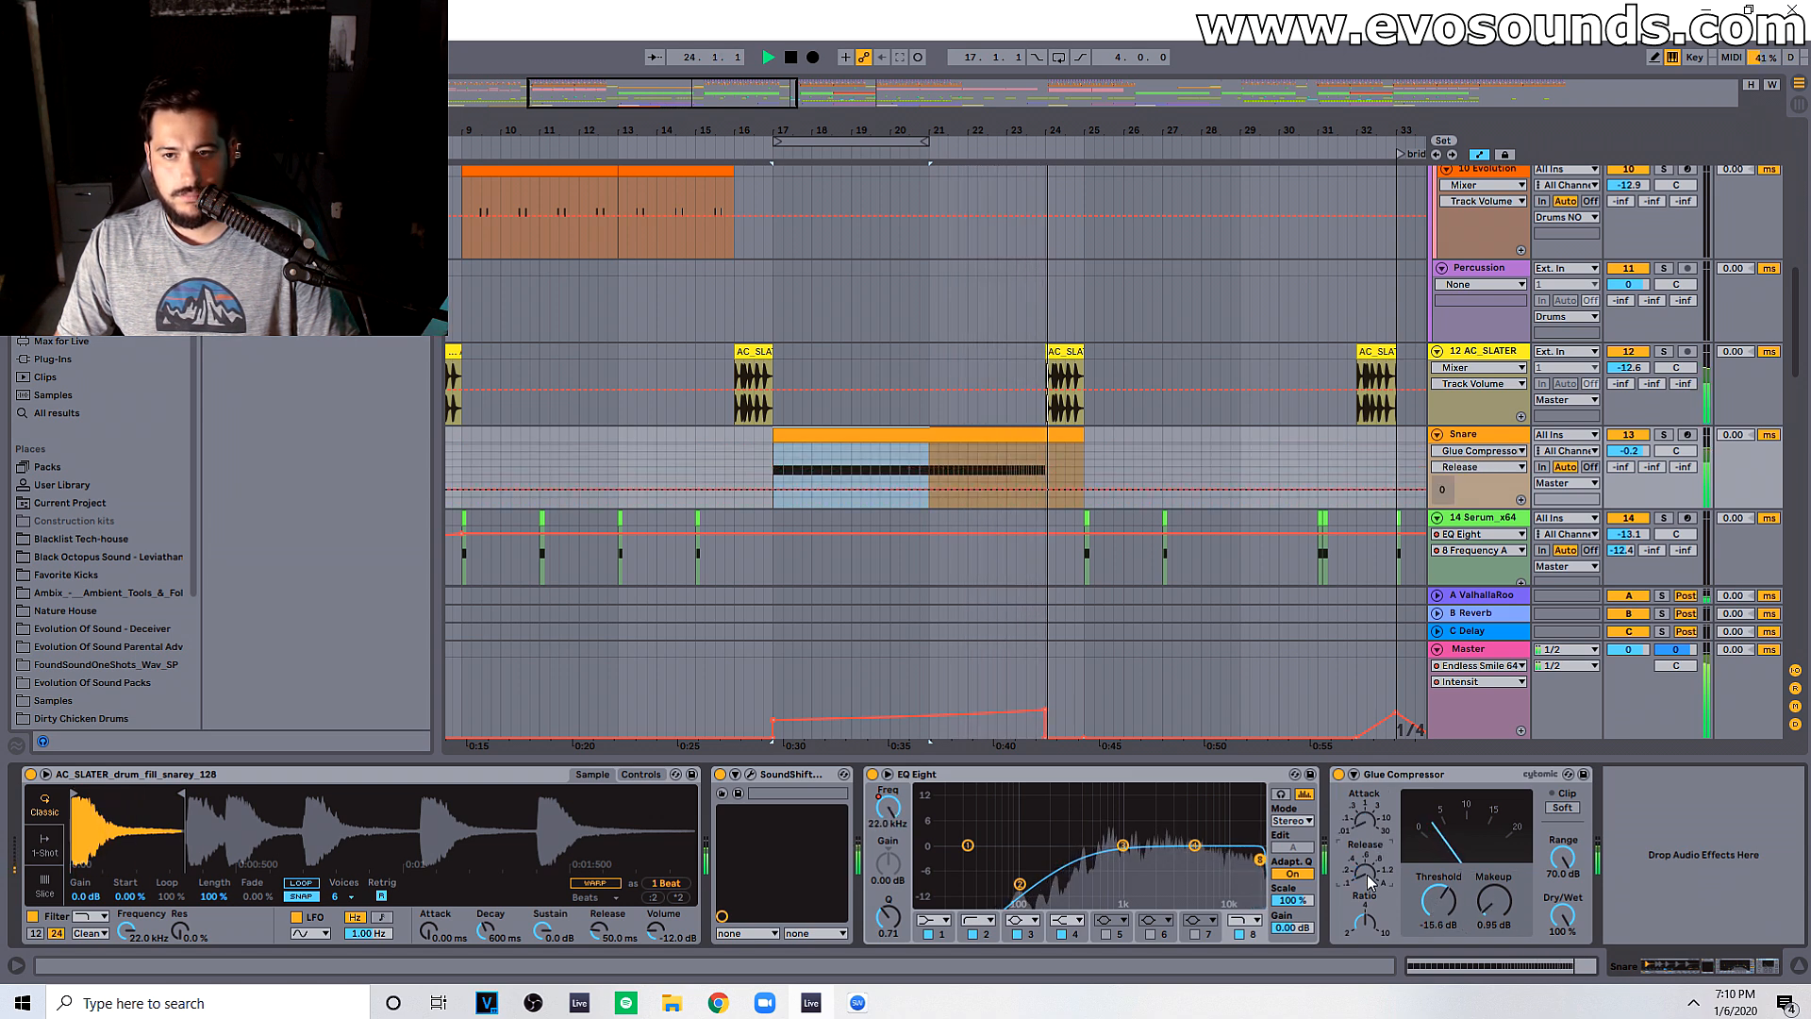
pyautogui.moveTo(1438, 901); pyautogui.dragTo(1438, 904)
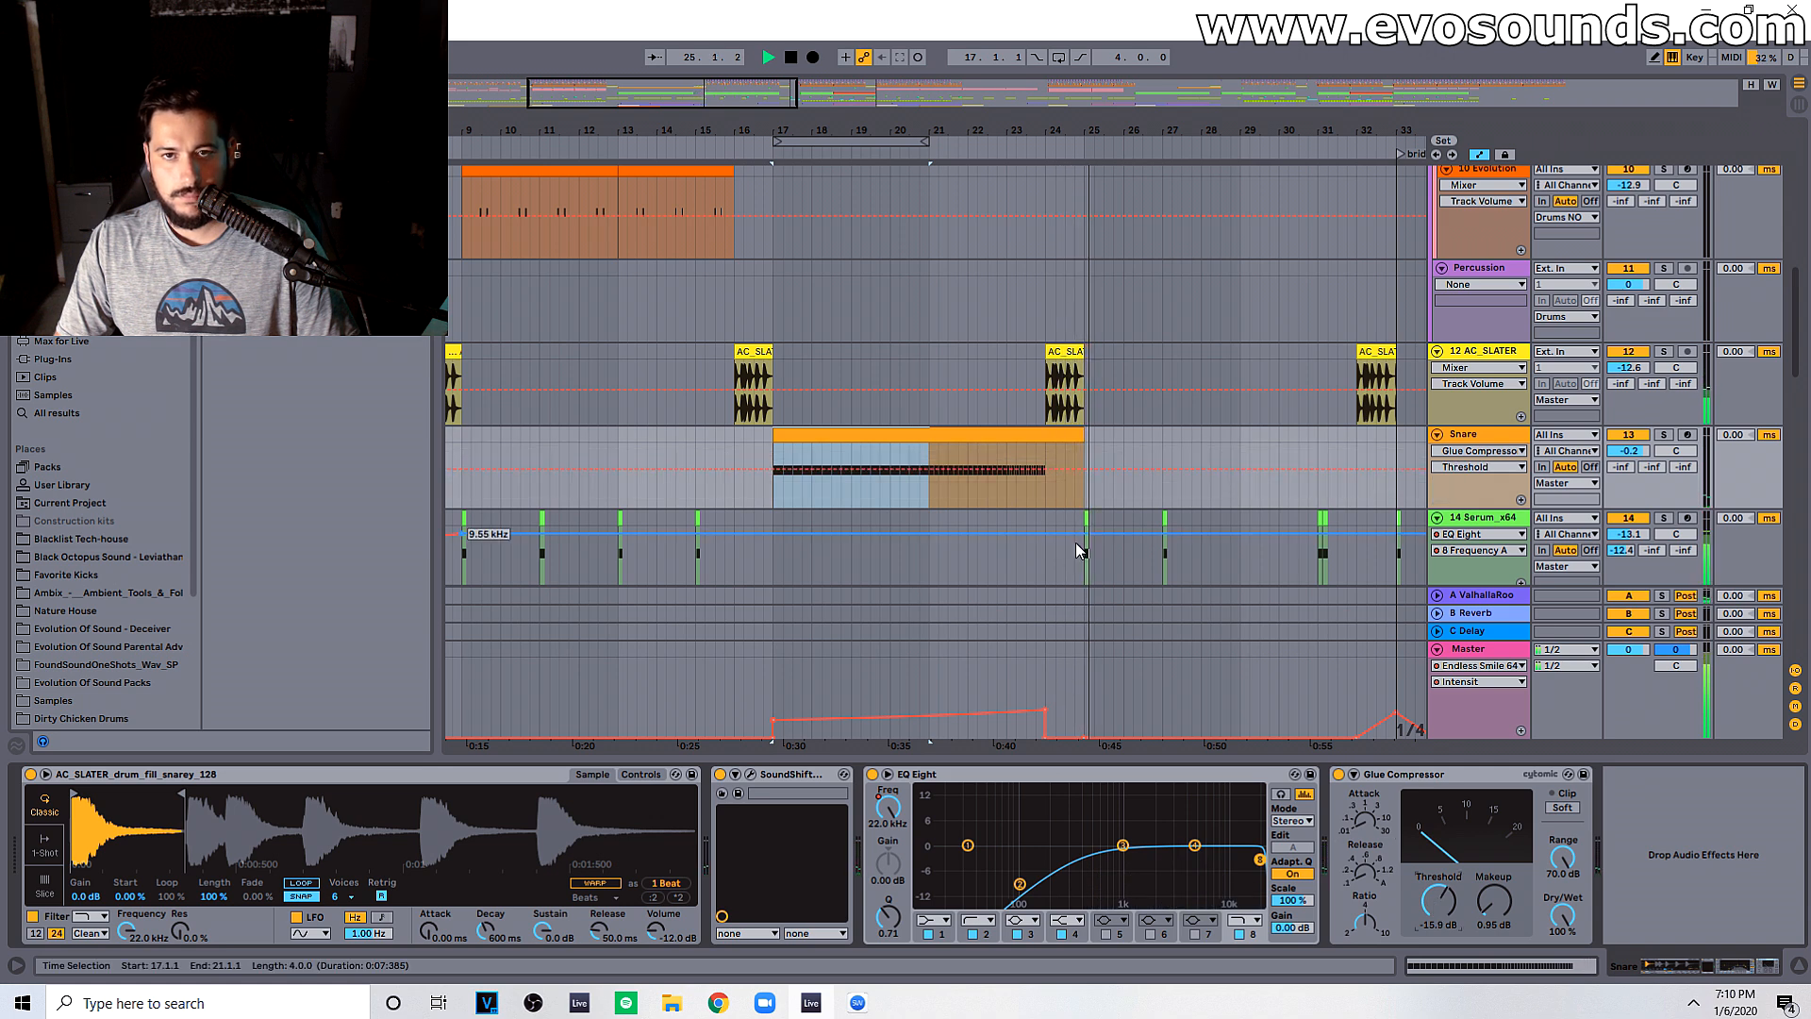
# Step: Play the arrangement from bar 14.4 to hear the transition into the snare buildup
pyautogui.scroll(3, 720, 509)
pyautogui.click(687, 445)
pyautogui.press('space')
pyautogui.press('space')
pyautogui.scroll(-3, 808, 557)
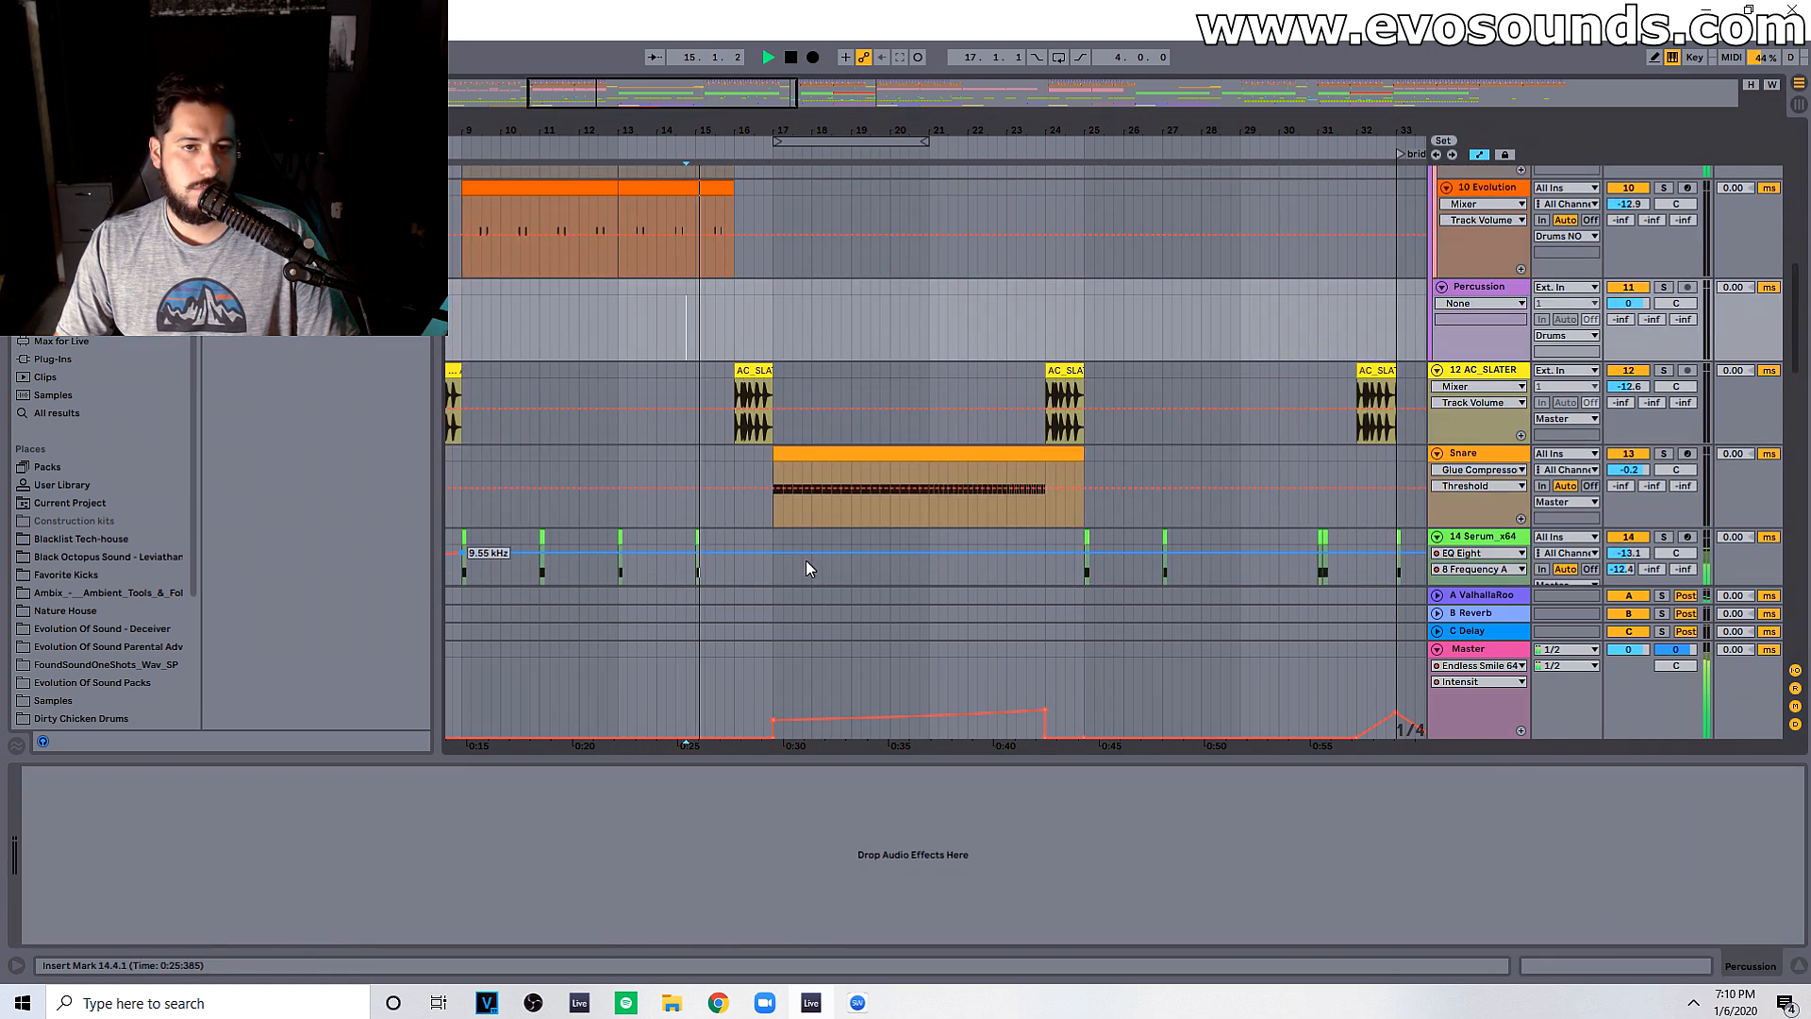
# Step: Try duplicating the 8 AC_SLATER hi-hat clips of bars 9 to 17 into the eight bars starting at bar 17
pyautogui.scroll(5, 803, 566)
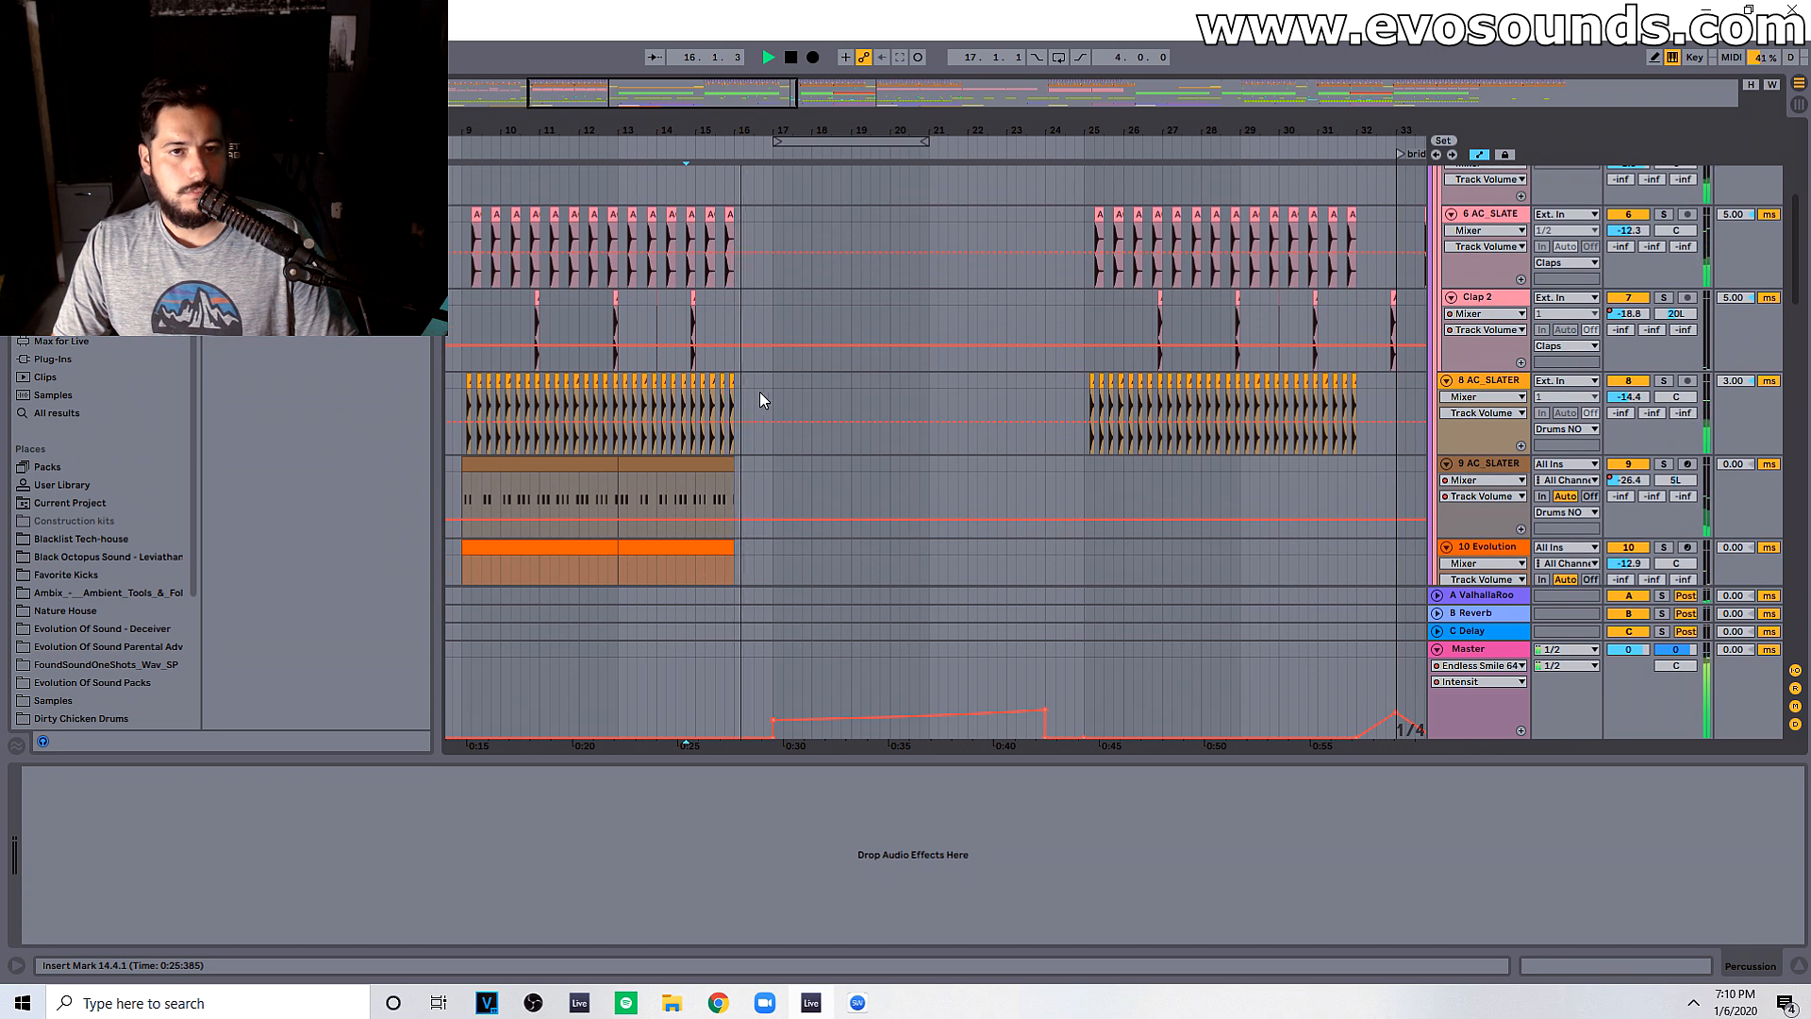
pyautogui.moveTo(769, 387); pyautogui.dragTo(462, 398)
pyautogui.hotkey('ctrl', 'd')
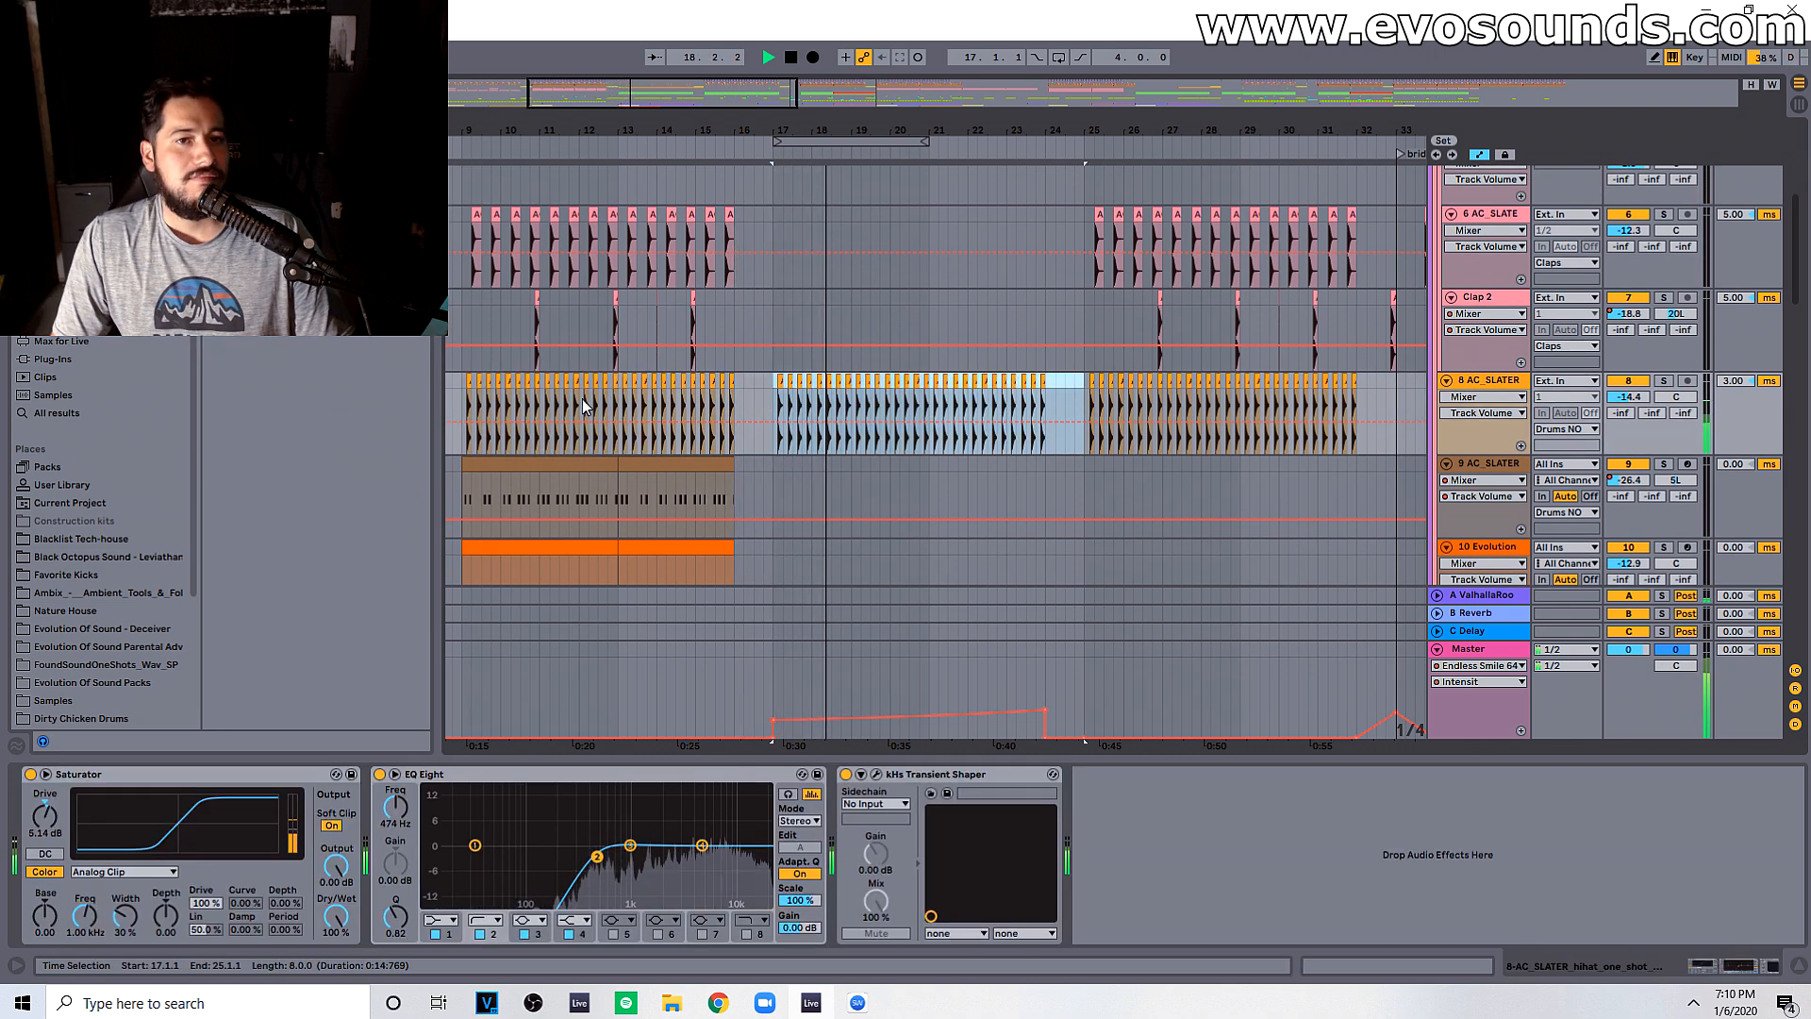
# Step: Play the arrangement from bar 15 and review the drum tracks through the start of the buildup
pyautogui.scroll(5, 679, 528)
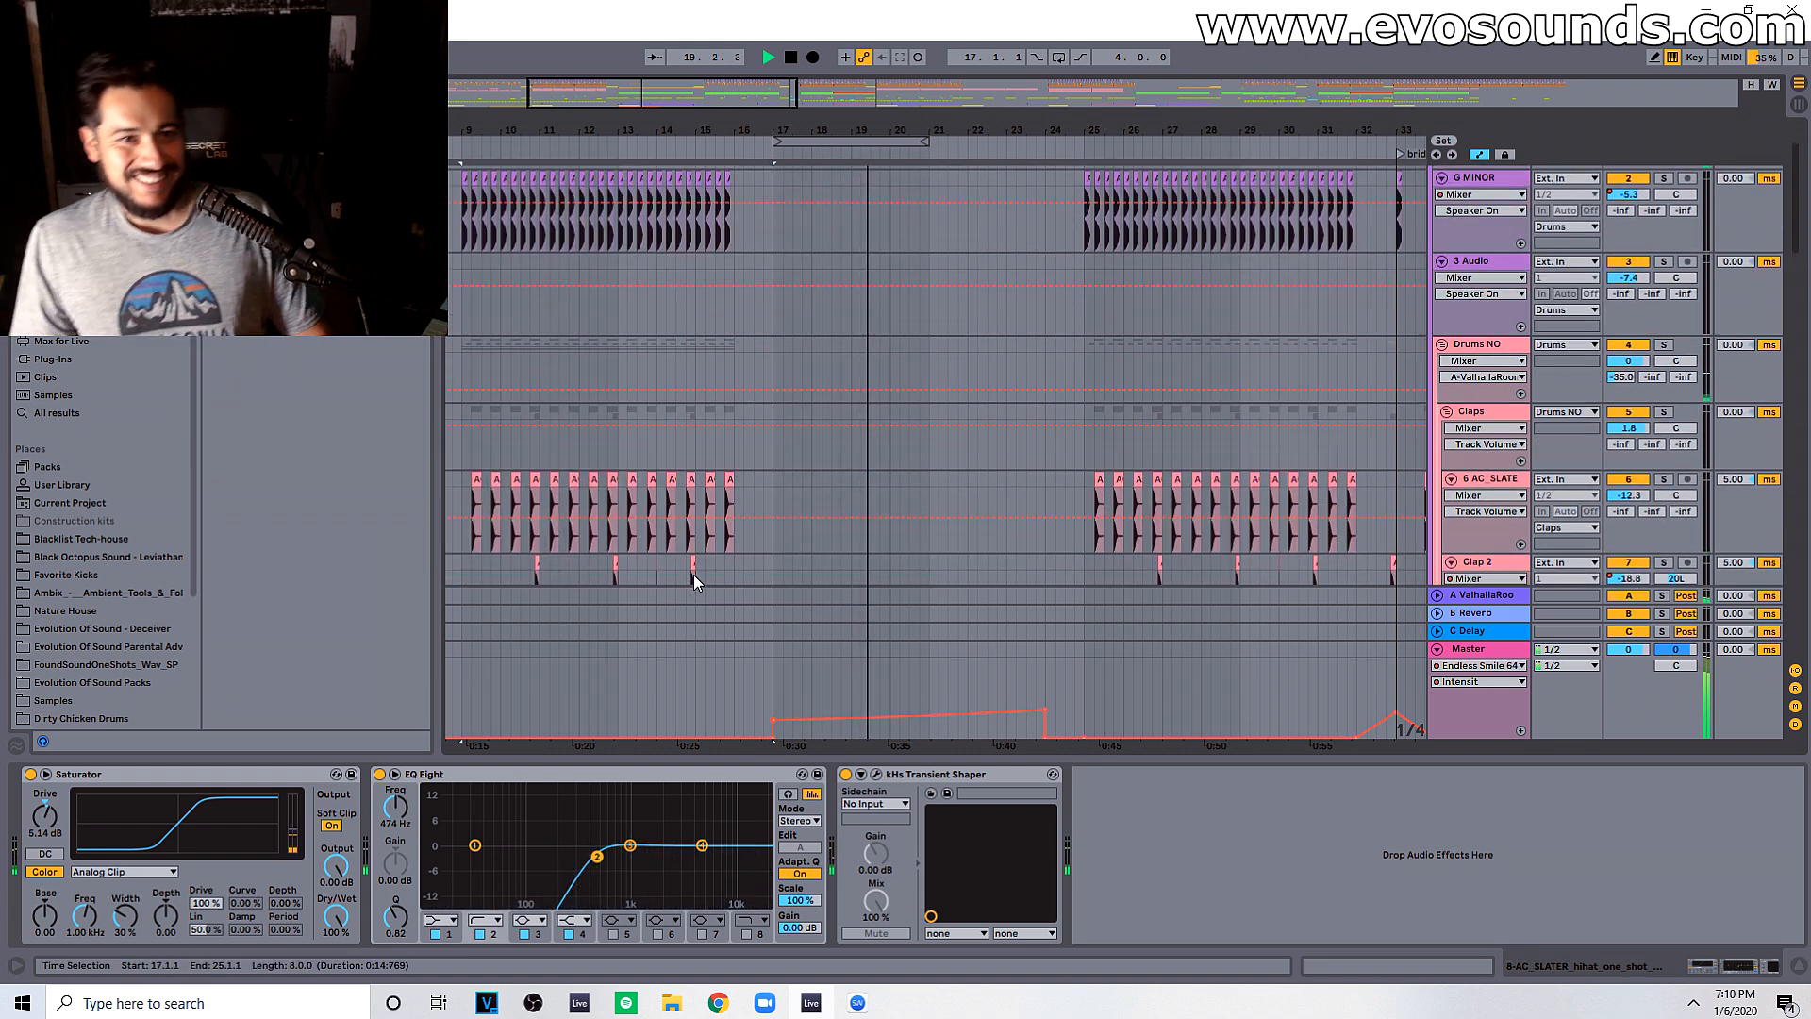
pyautogui.click(698, 318)
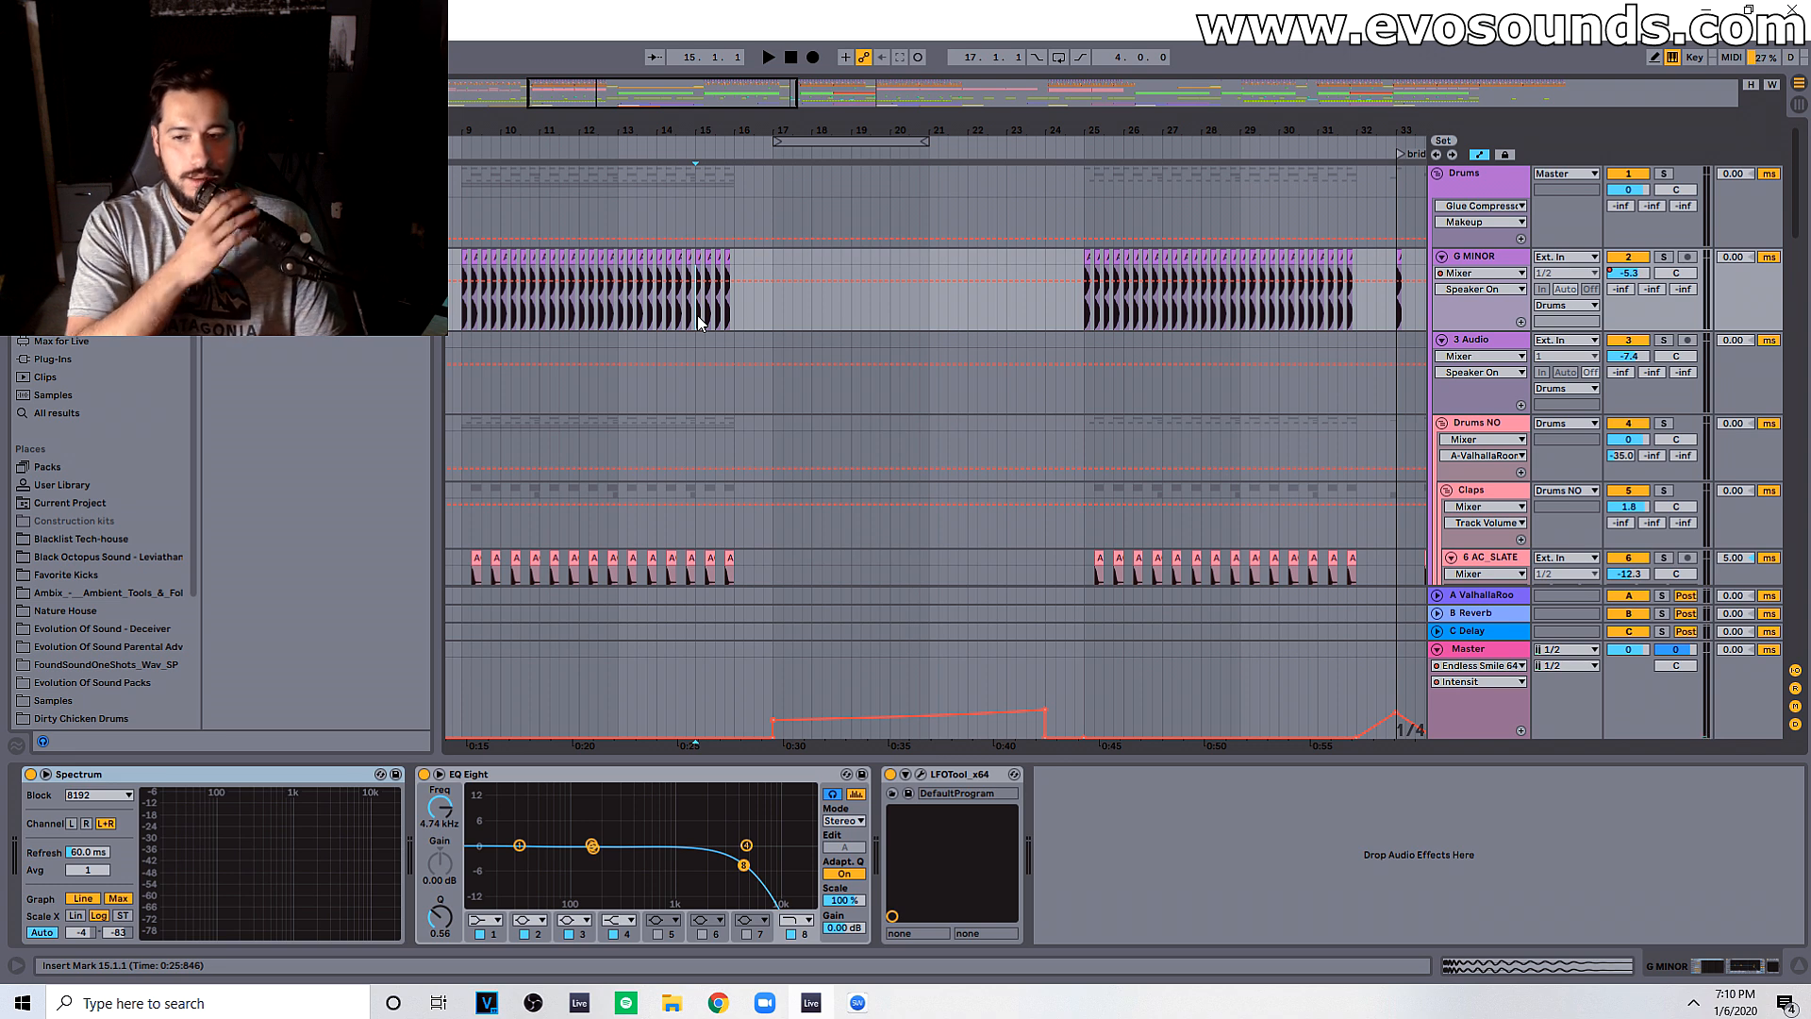
pyautogui.press('space')
pyautogui.scroll(-5, 800, 339)
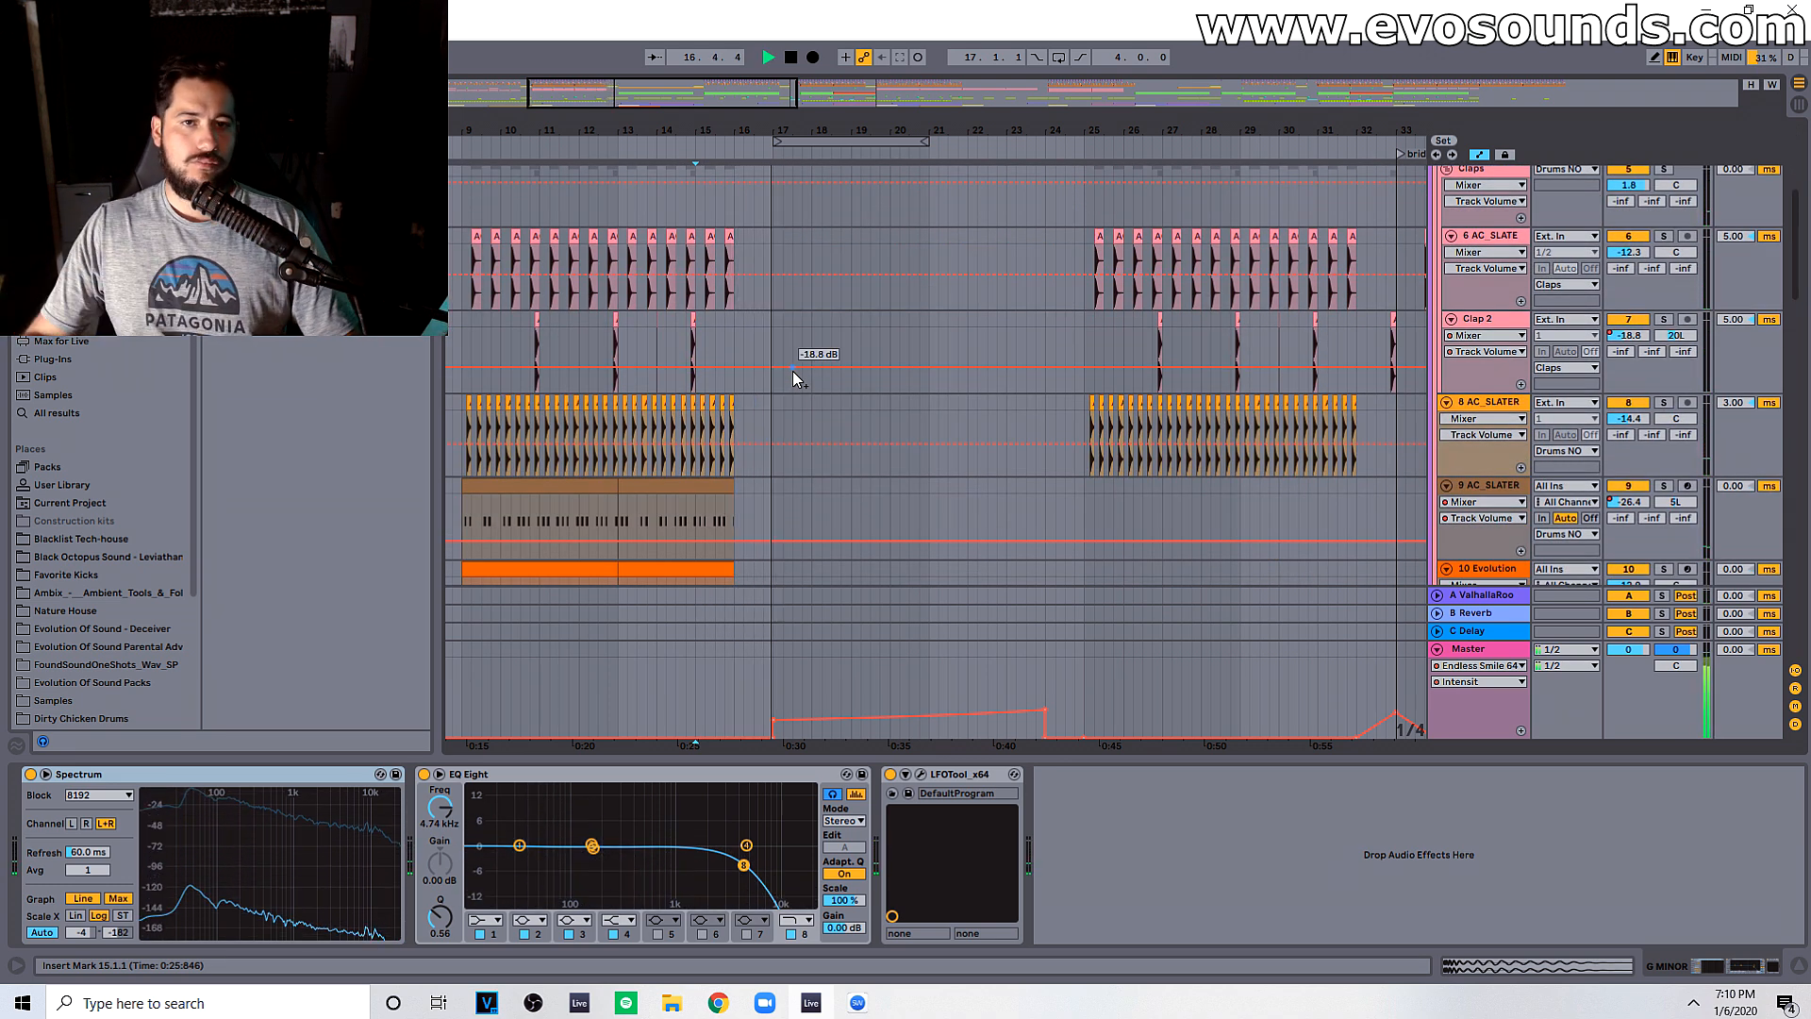
pyautogui.scroll(-8, 792, 371)
pyautogui.scroll(-3, 981, 443)
# Step: Hide the device view, insert an audio track named Crowd below the Impact track and clear the browser search
pyautogui.moveTo(1210, 758); pyautogui.dragTo(1212, 982)
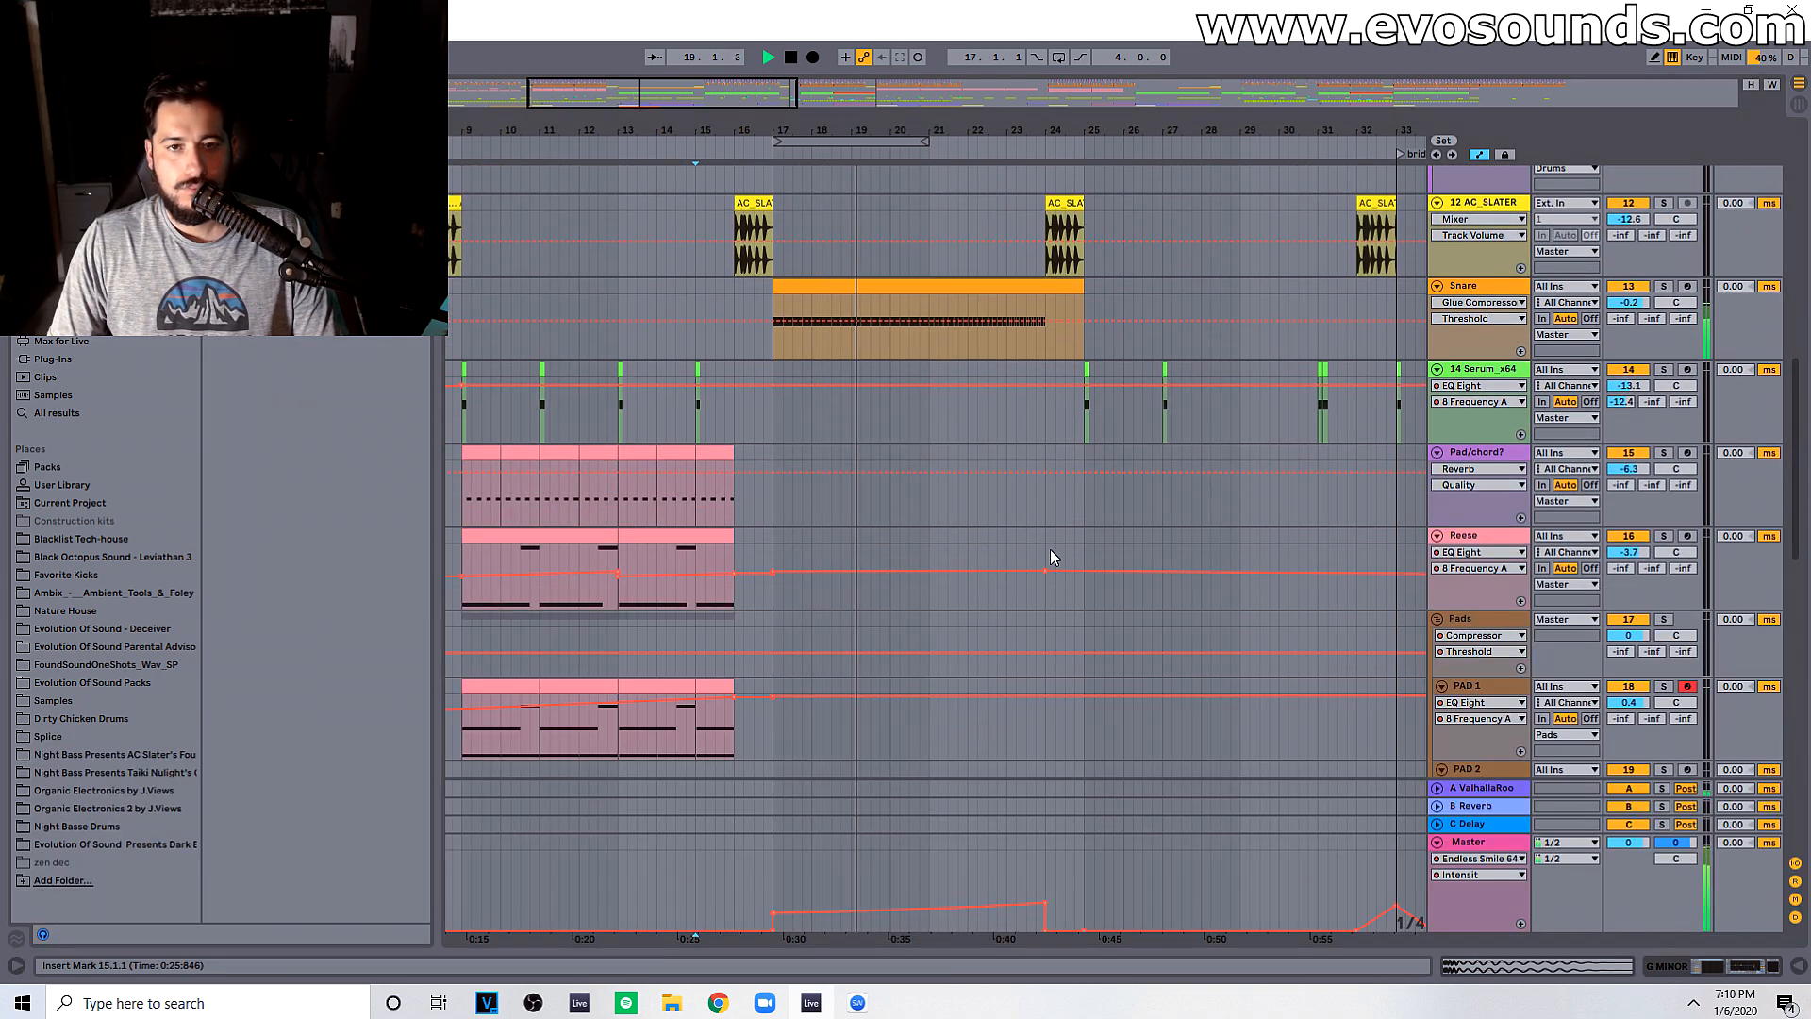
pyautogui.scroll(-8, 996, 509)
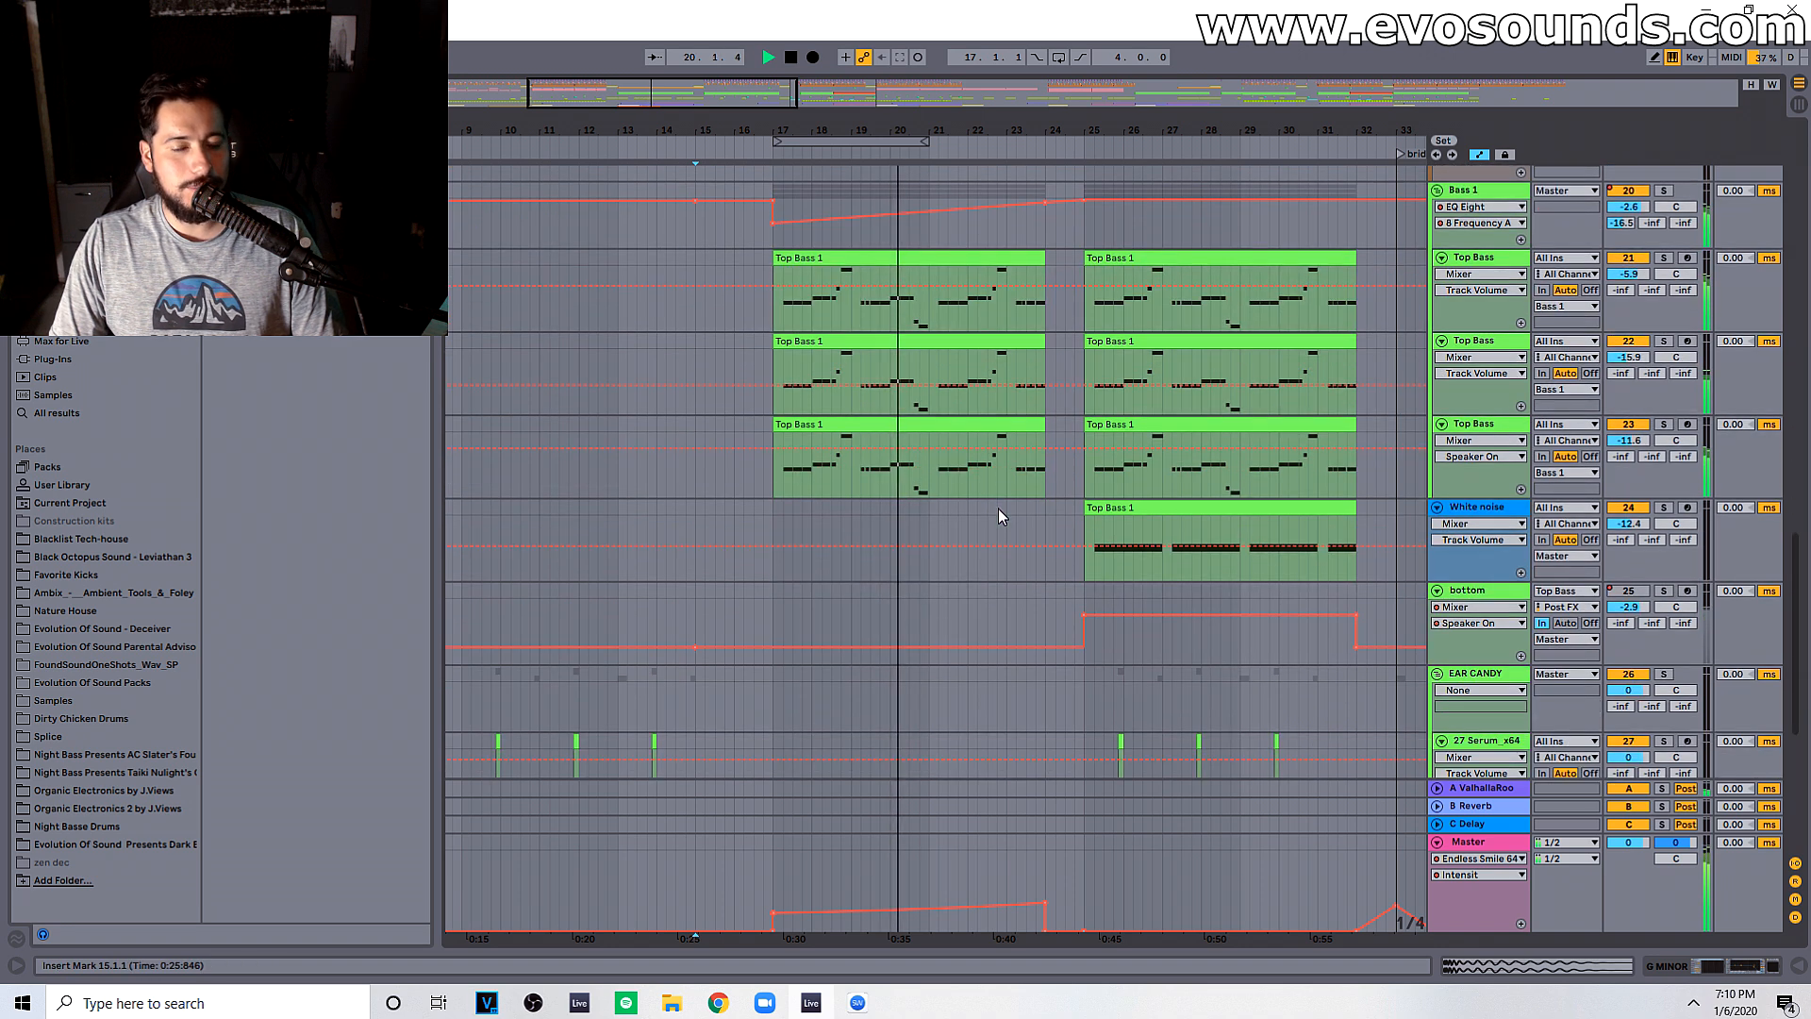
pyautogui.scroll(-5, 990, 517)
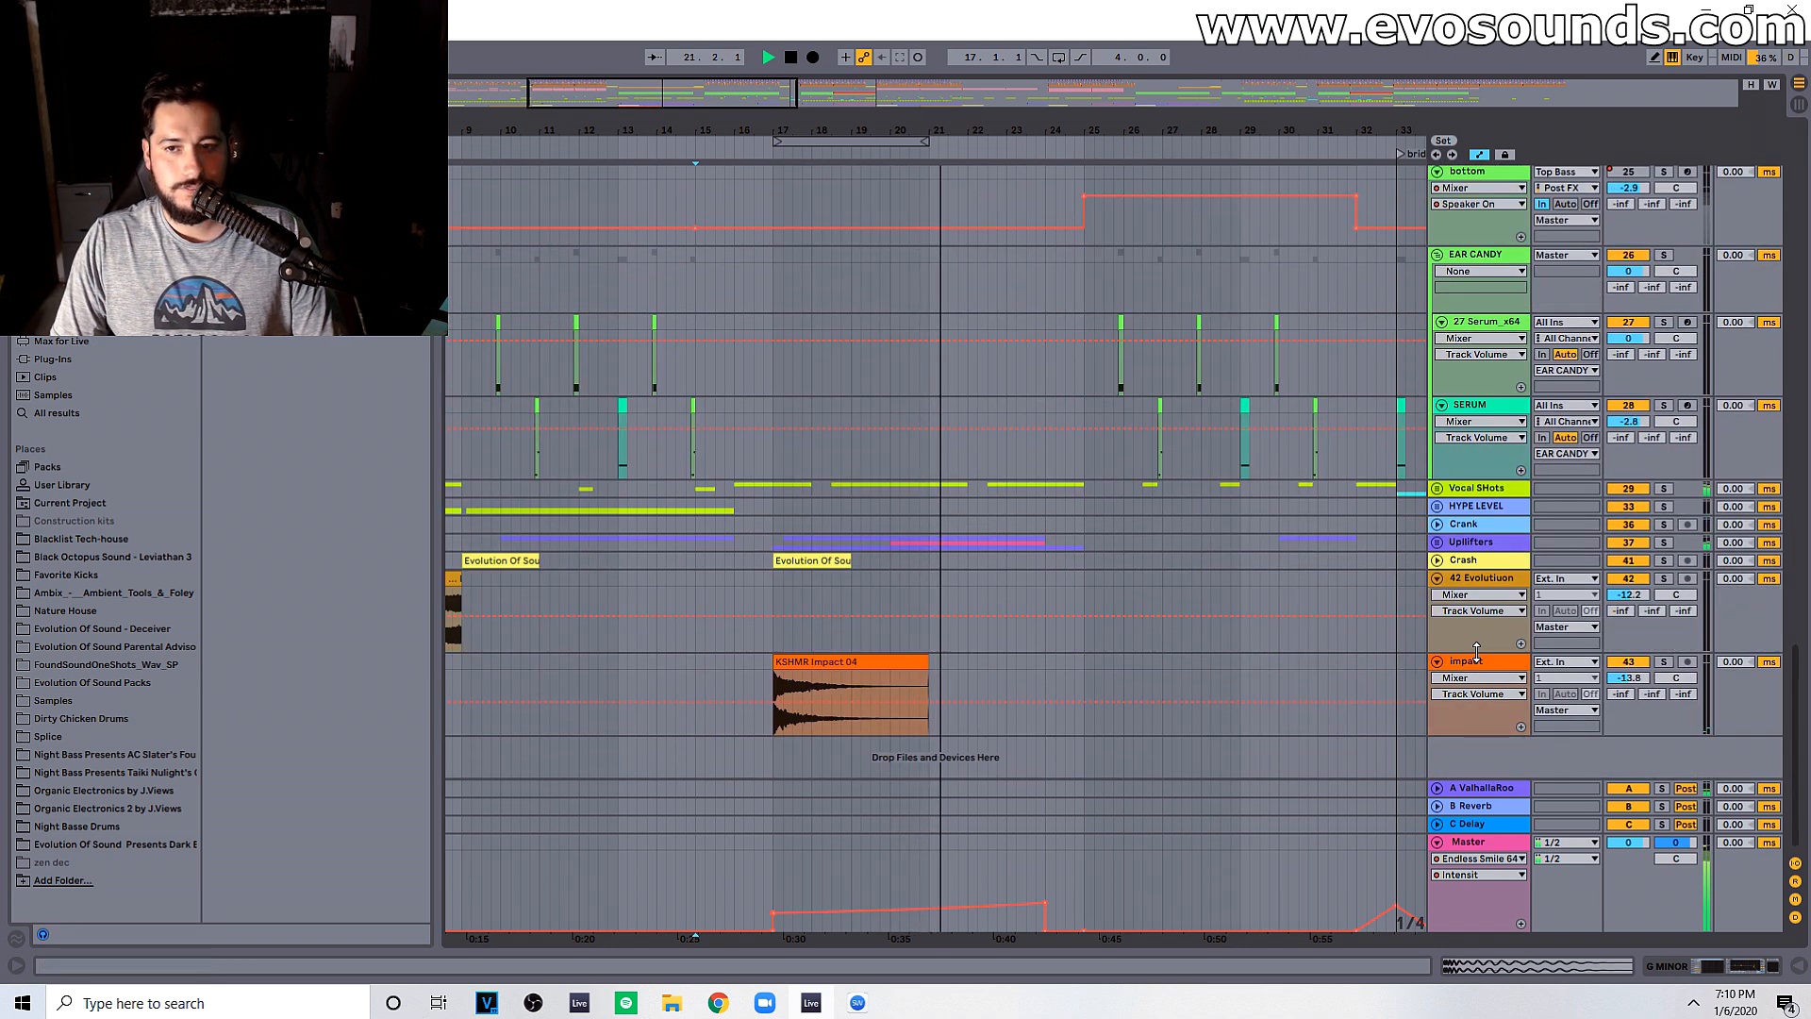
pyautogui.click(1476, 662)
pyautogui.hotkey('ctrl', 't')
pyautogui.write('Crowd')
pyautogui.click(422, 85)
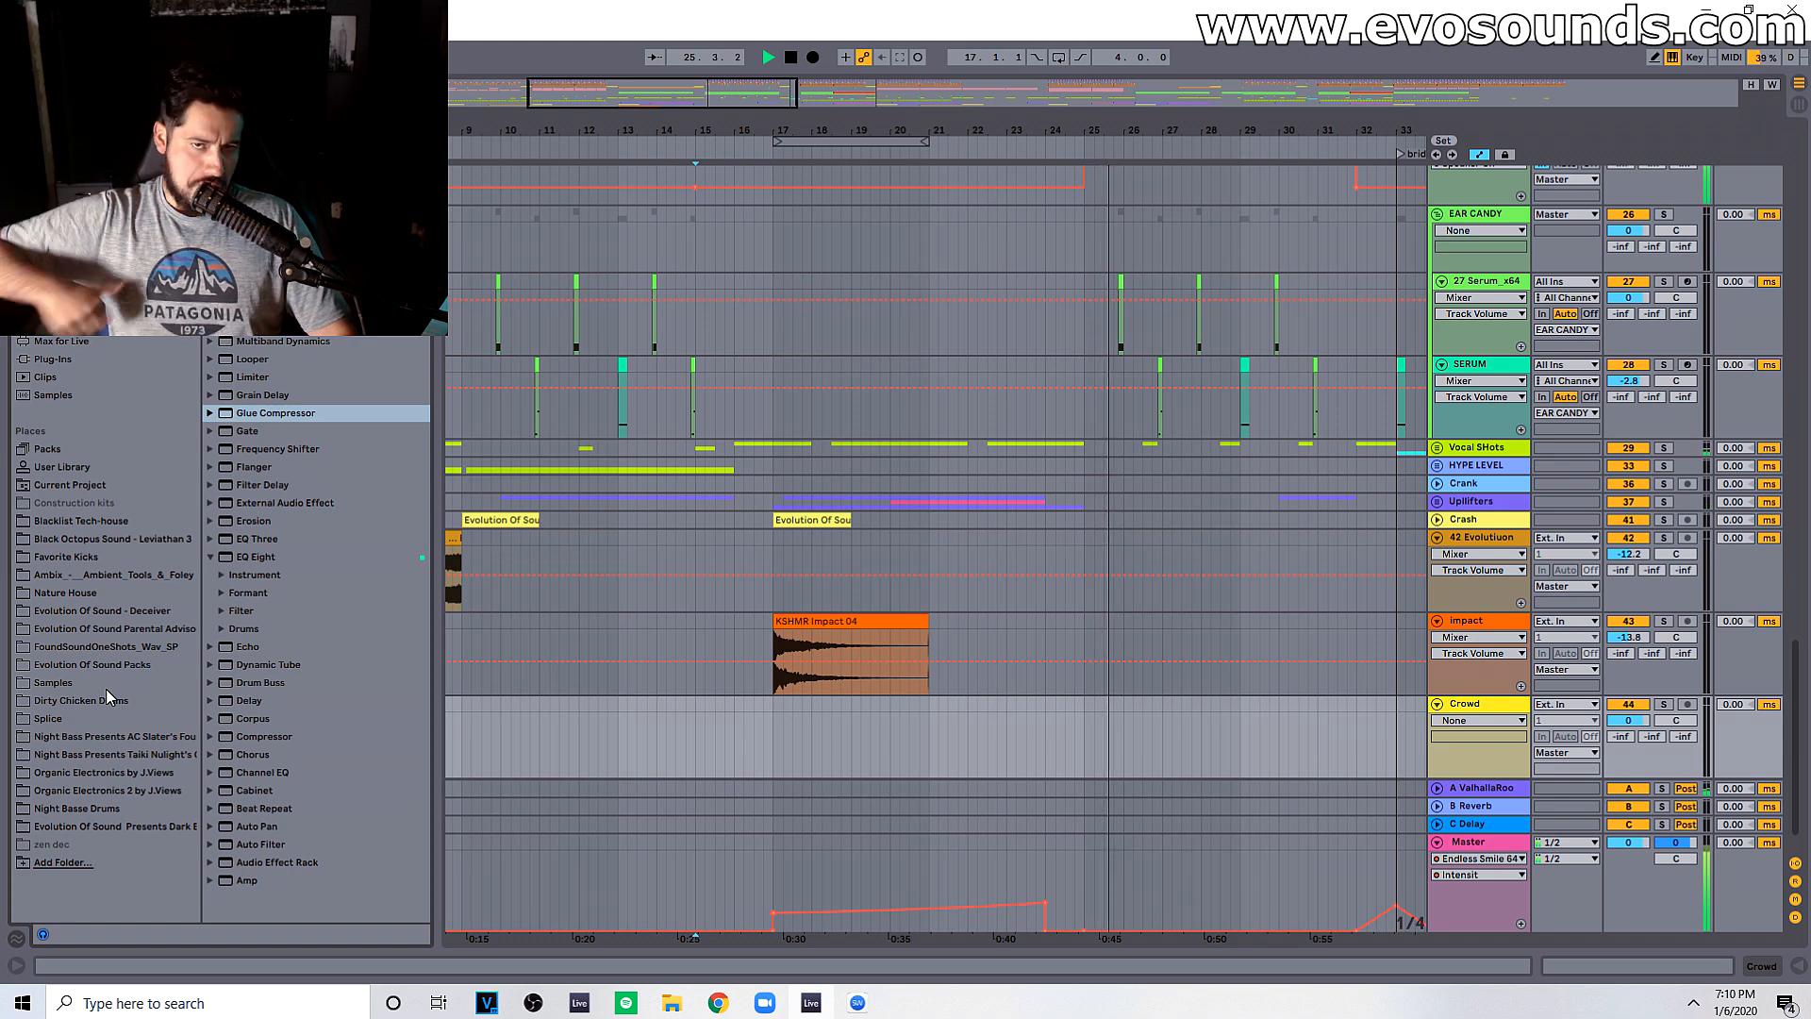
# Step: Delete the 8 AC_SLATER hi-hat clips from bar 25 to bar 29
pyautogui.scroll(10, 658, 547)
pyautogui.press('space')
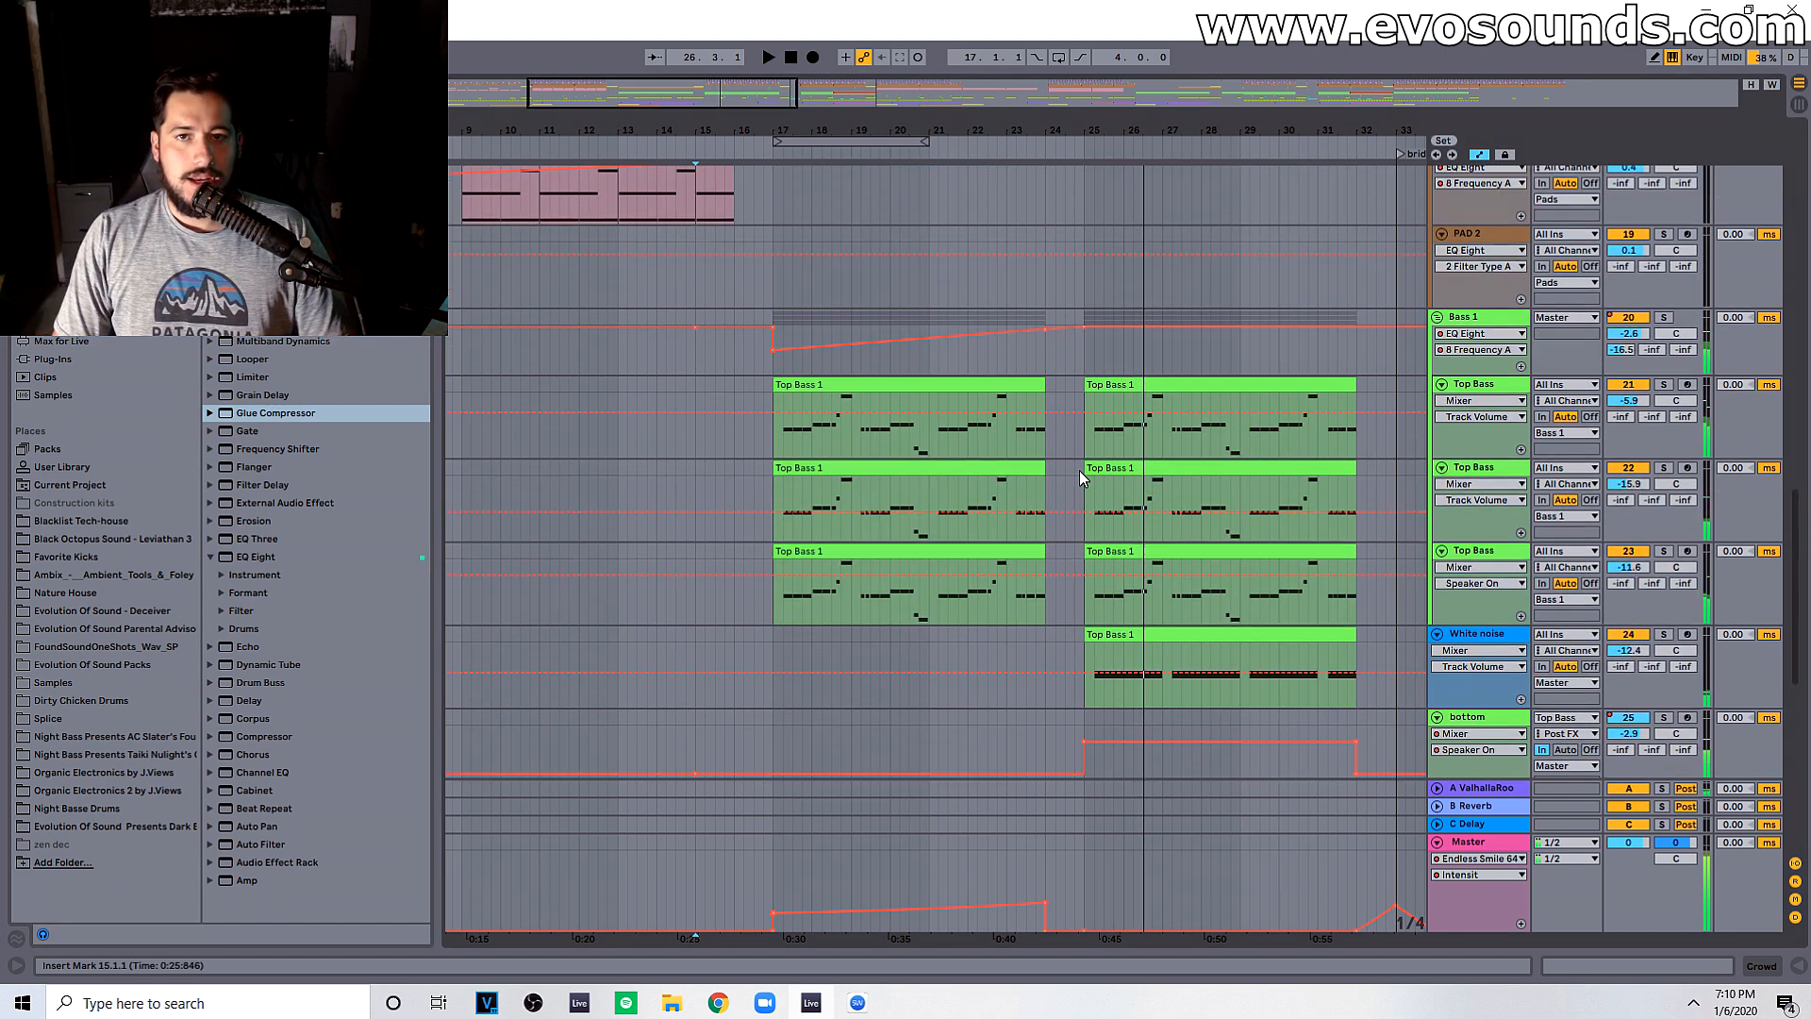
pyautogui.scroll(12, 1084, 462)
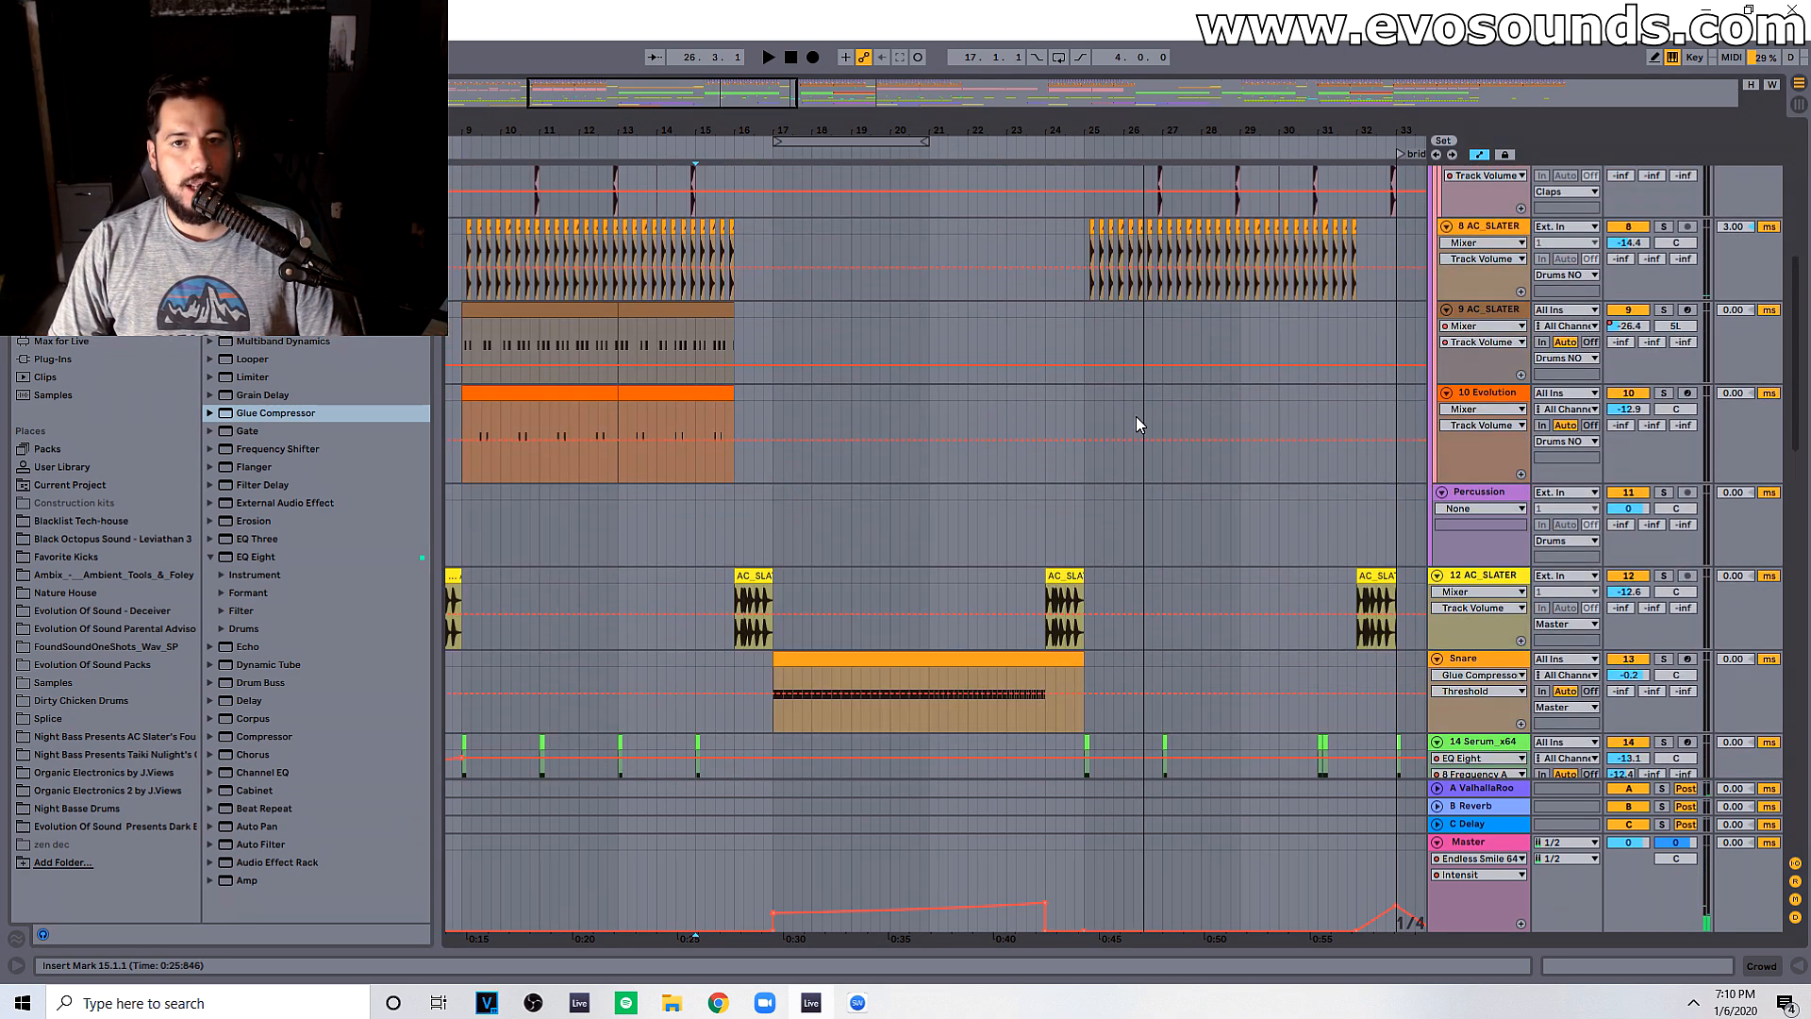
pyautogui.scroll(3, 1138, 423)
pyautogui.moveTo(1077, 439); pyautogui.dragTo(1363, 456)
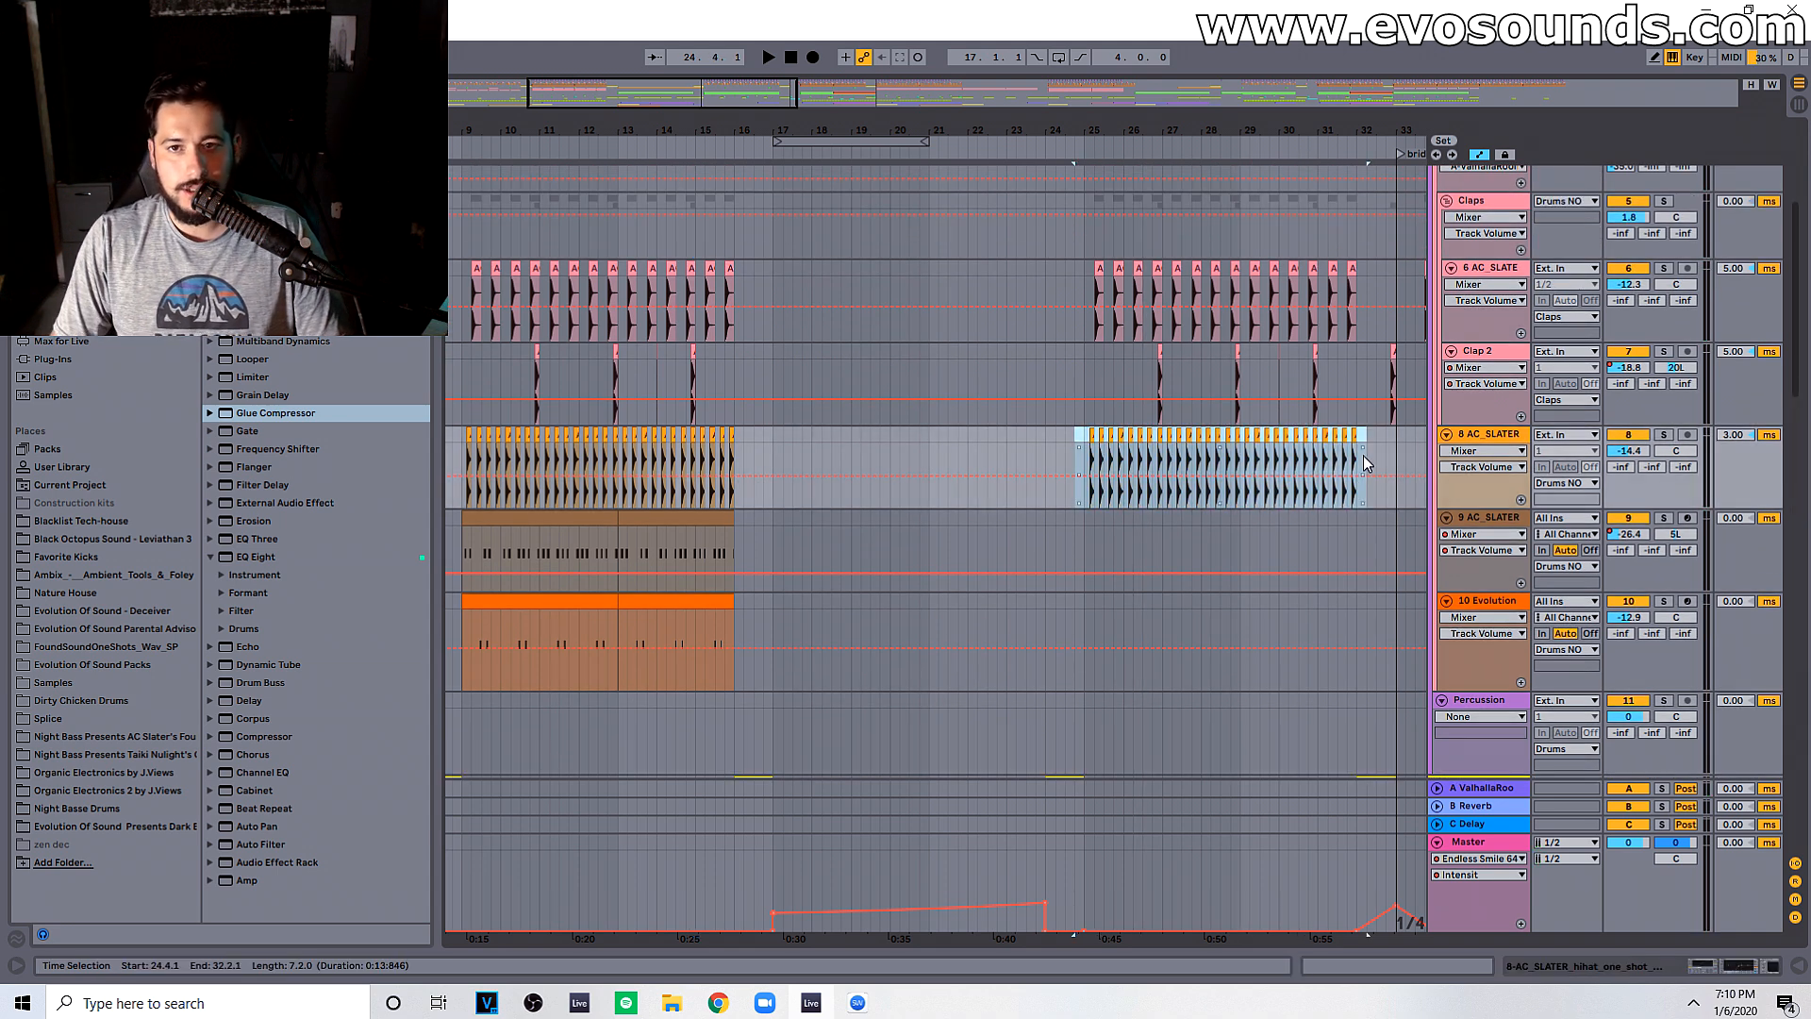
pyautogui.moveTo(1243, 507); pyautogui.dragTo(1084, 442)
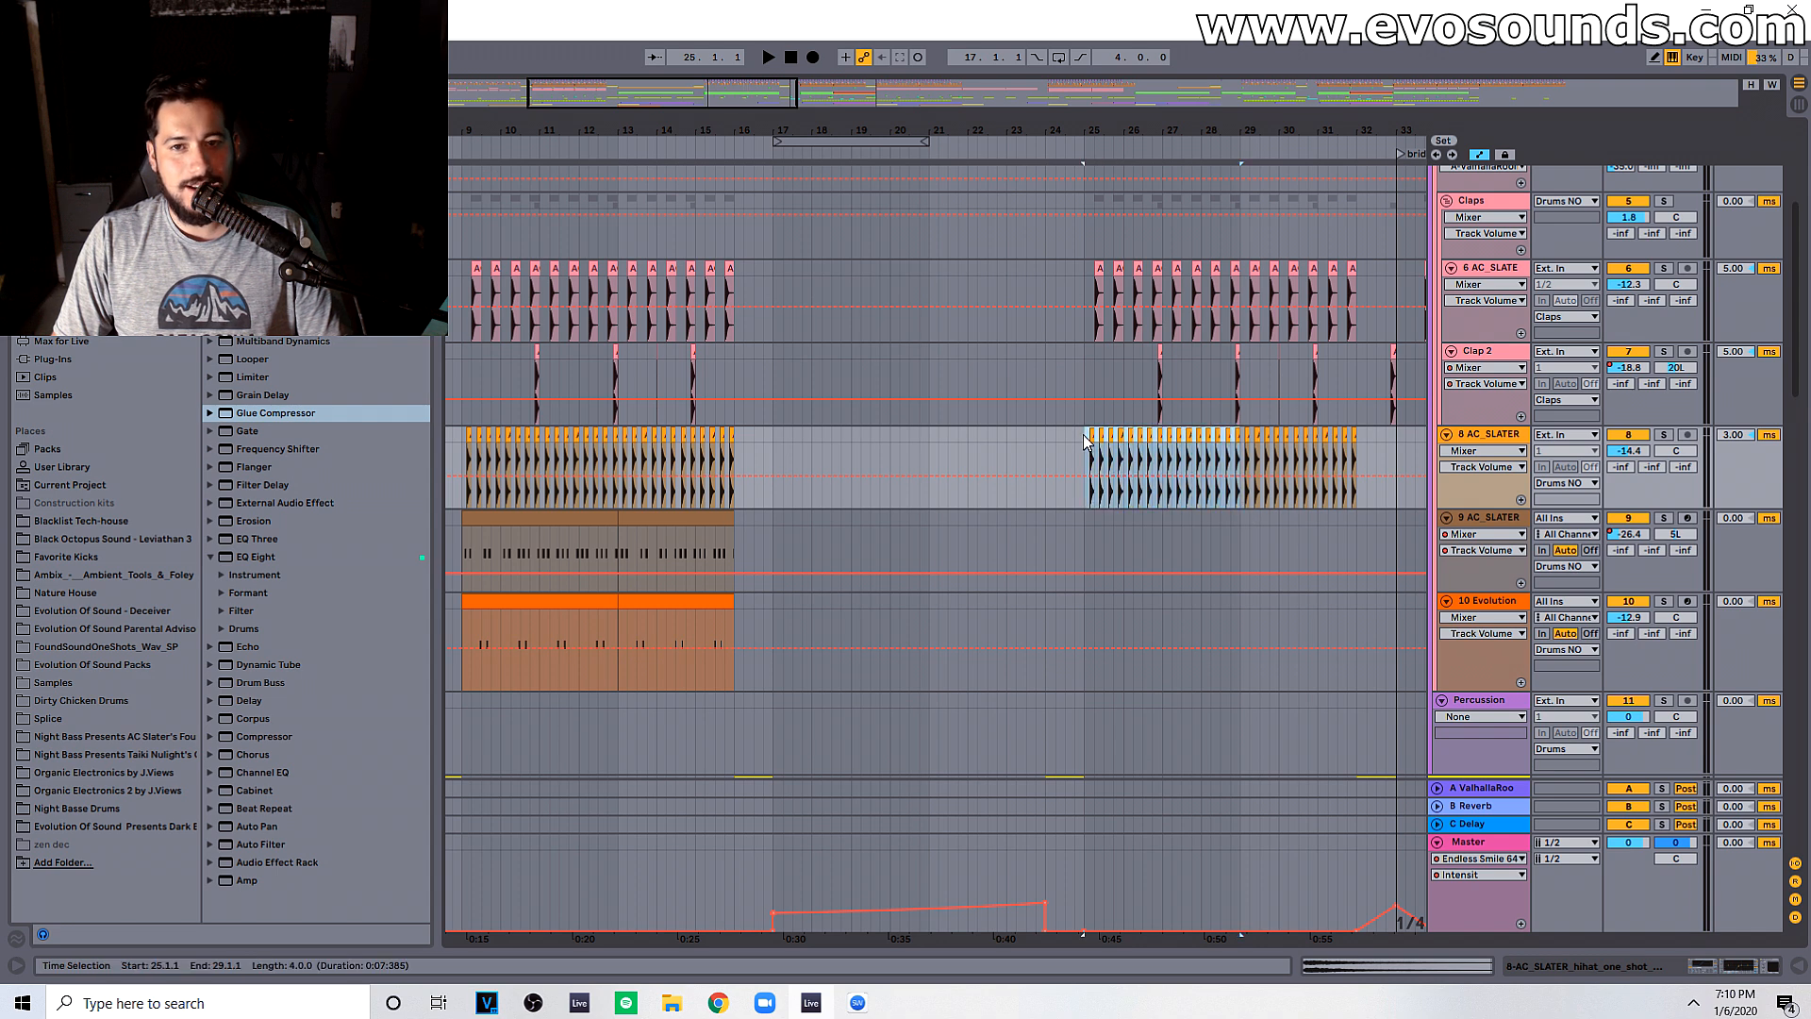
pyautogui.press('Delete')
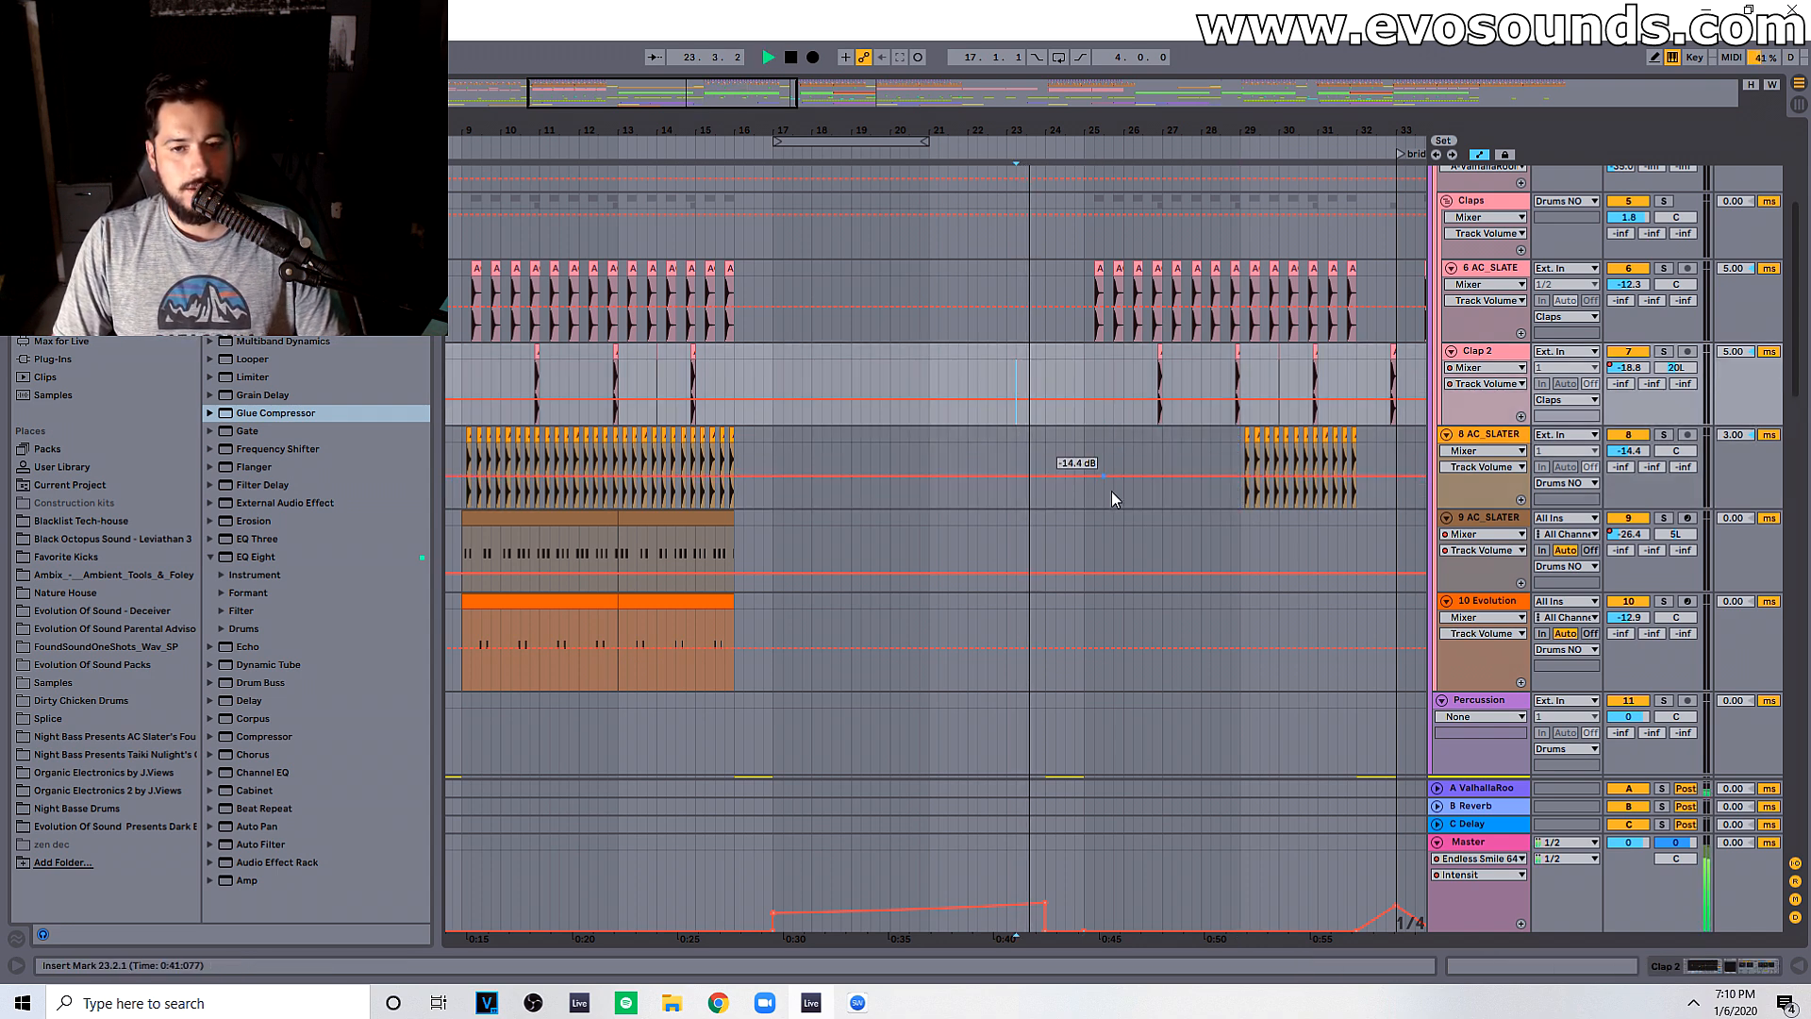
# Step: Play the drop from bar 23.2 to check how the hi-hats enter at bar 29
pyautogui.scroll(-3, 1111, 490)
pyautogui.scroll(4, 1099, 490)
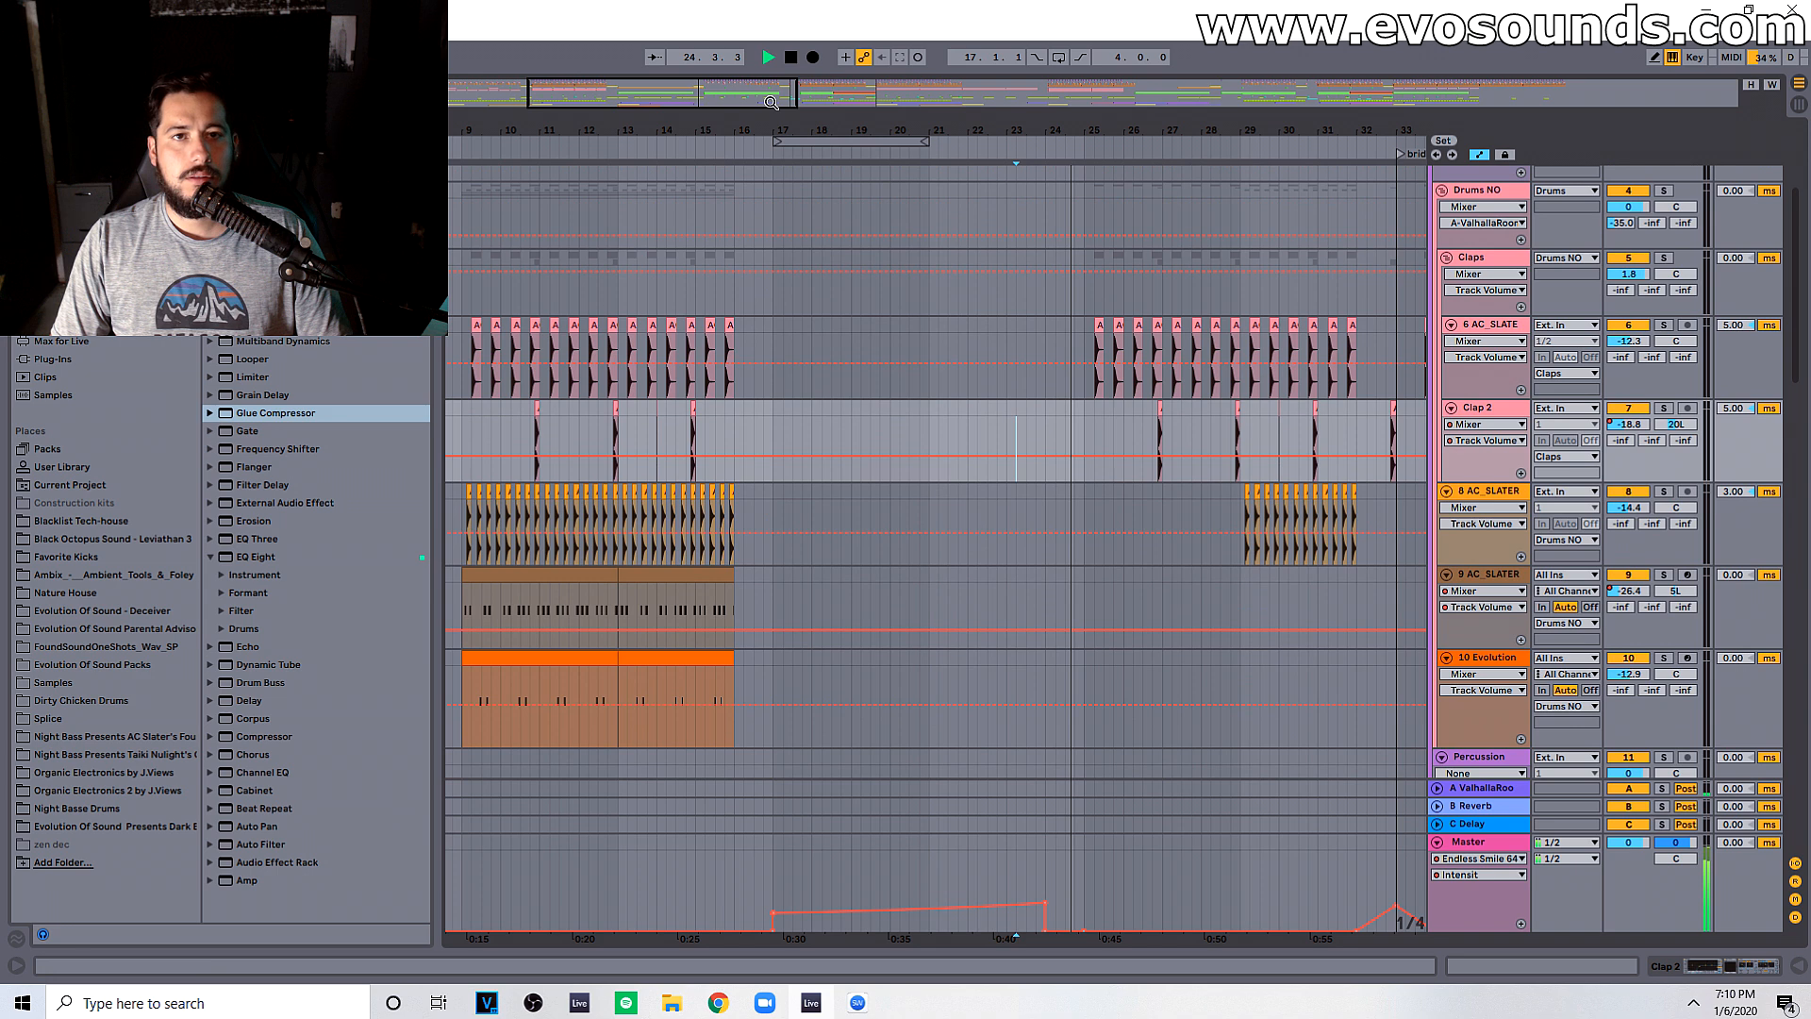
pyautogui.moveTo(775, 90); pyautogui.dragTo(804, 102)
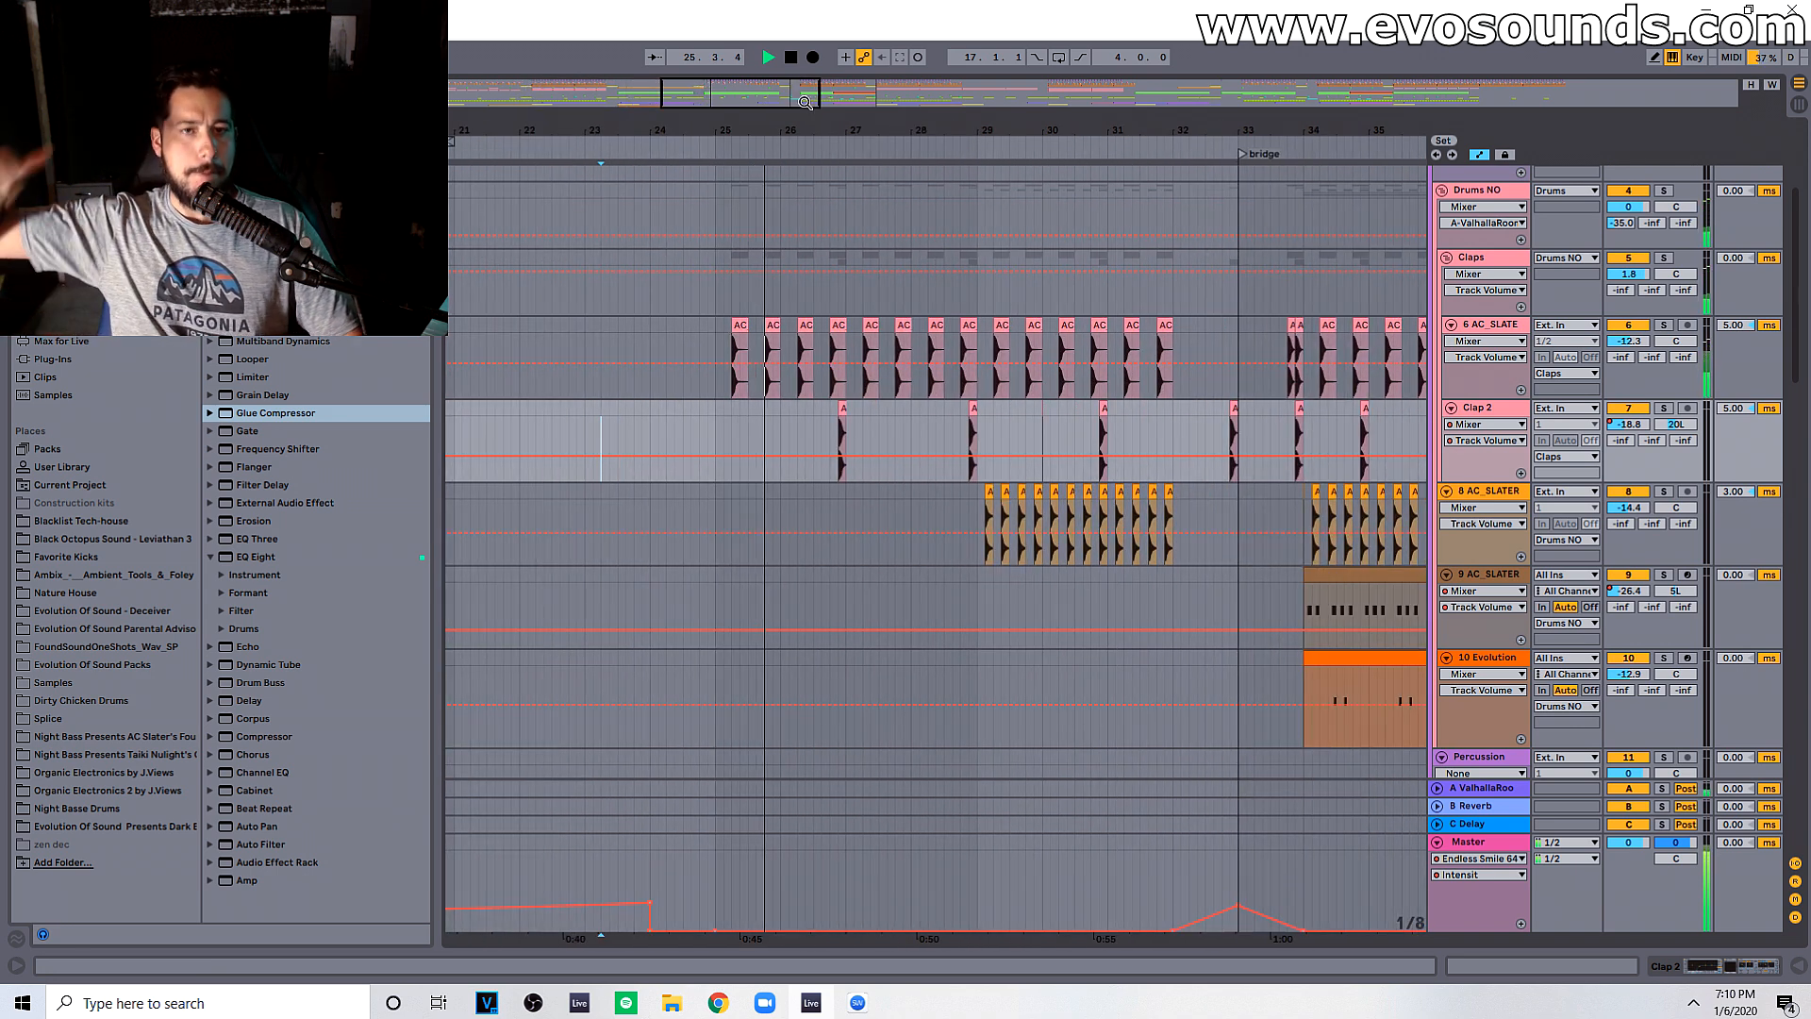
pyautogui.moveTo(802, 106); pyautogui.dragTo(734, 90)
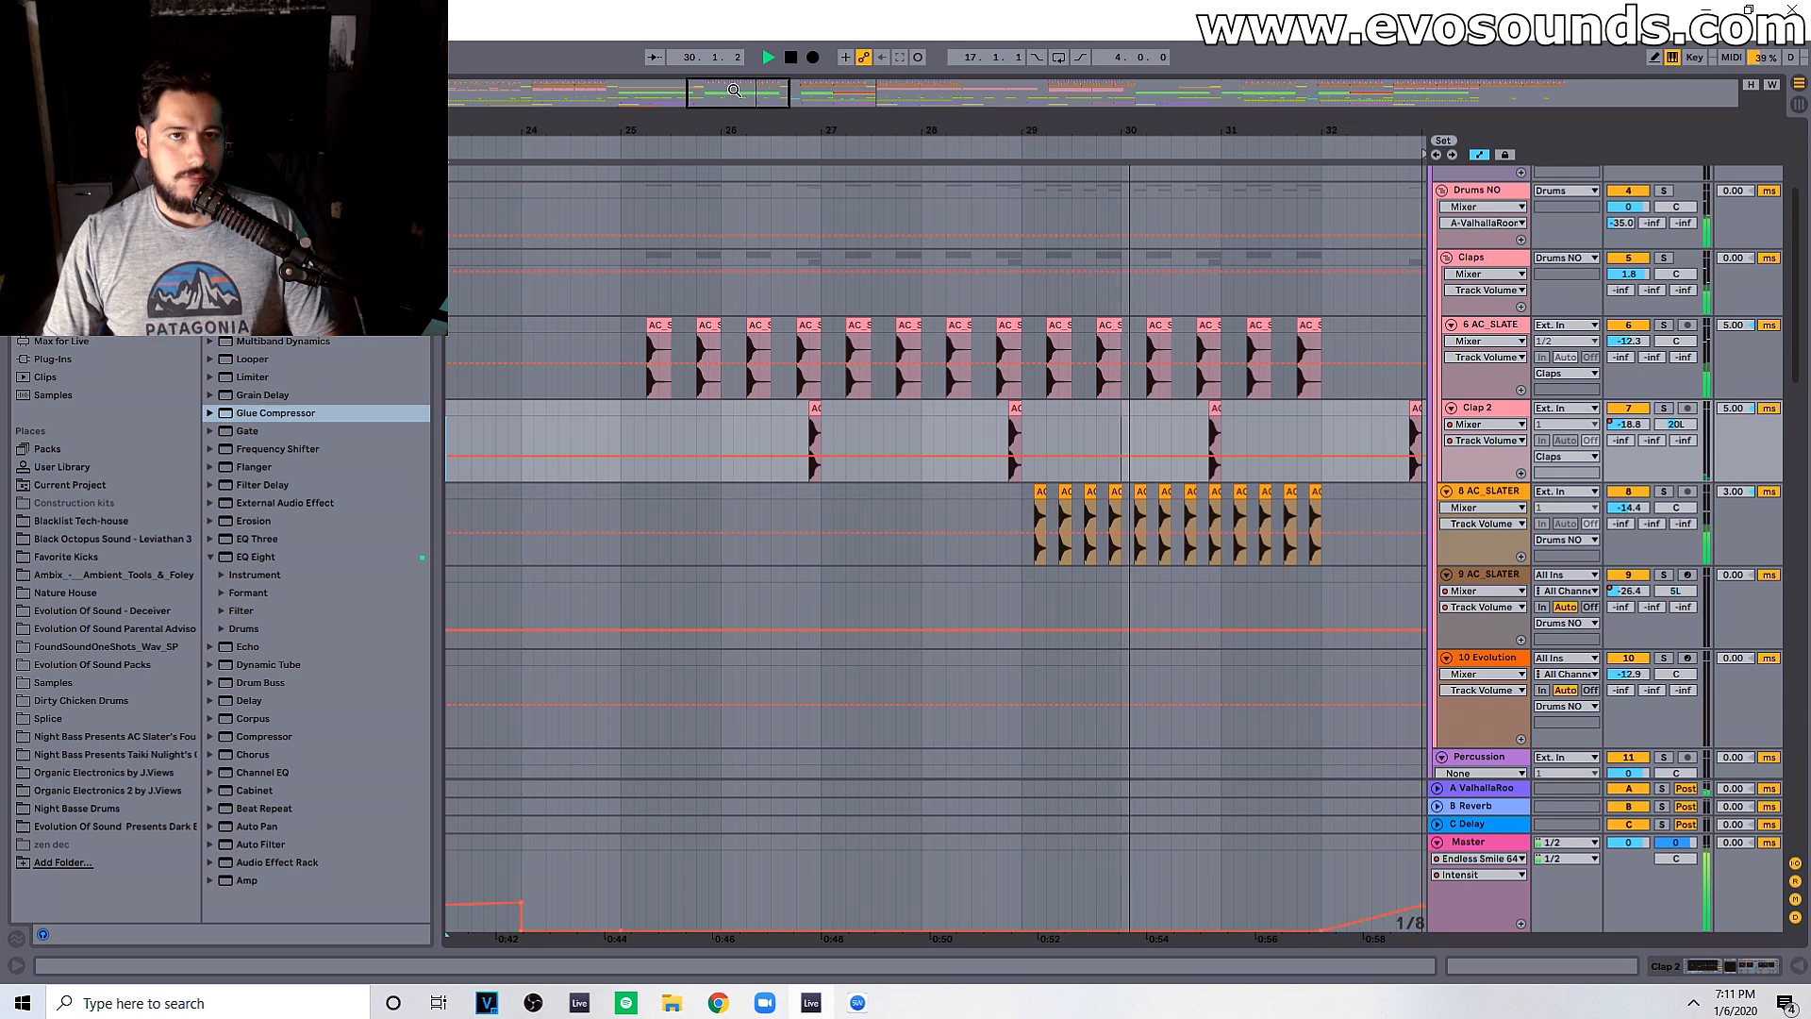
pyautogui.moveTo(734, 91); pyautogui.dragTo(601, 74)
pyautogui.press('space')
# Step: Play from bar 15.4 and review the tracks through the buildup down to the Crowd track
pyautogui.scroll(-5, 898, 421)
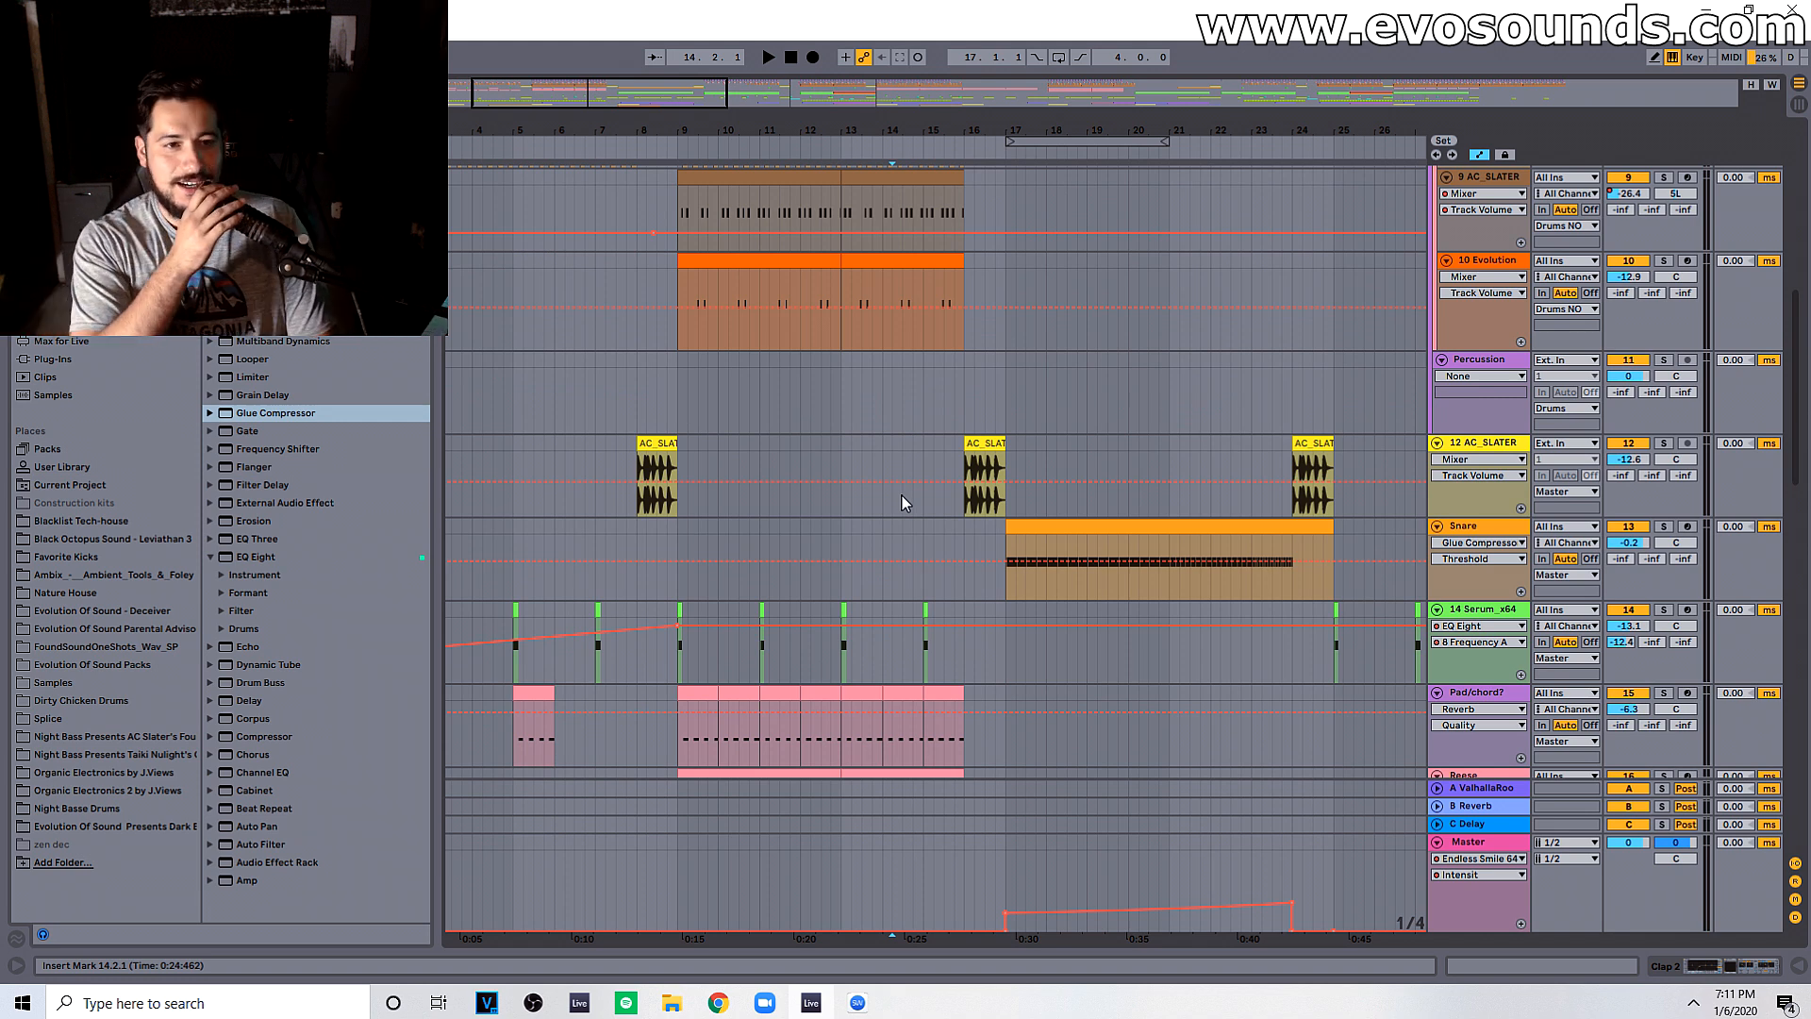
pyautogui.click(952, 383)
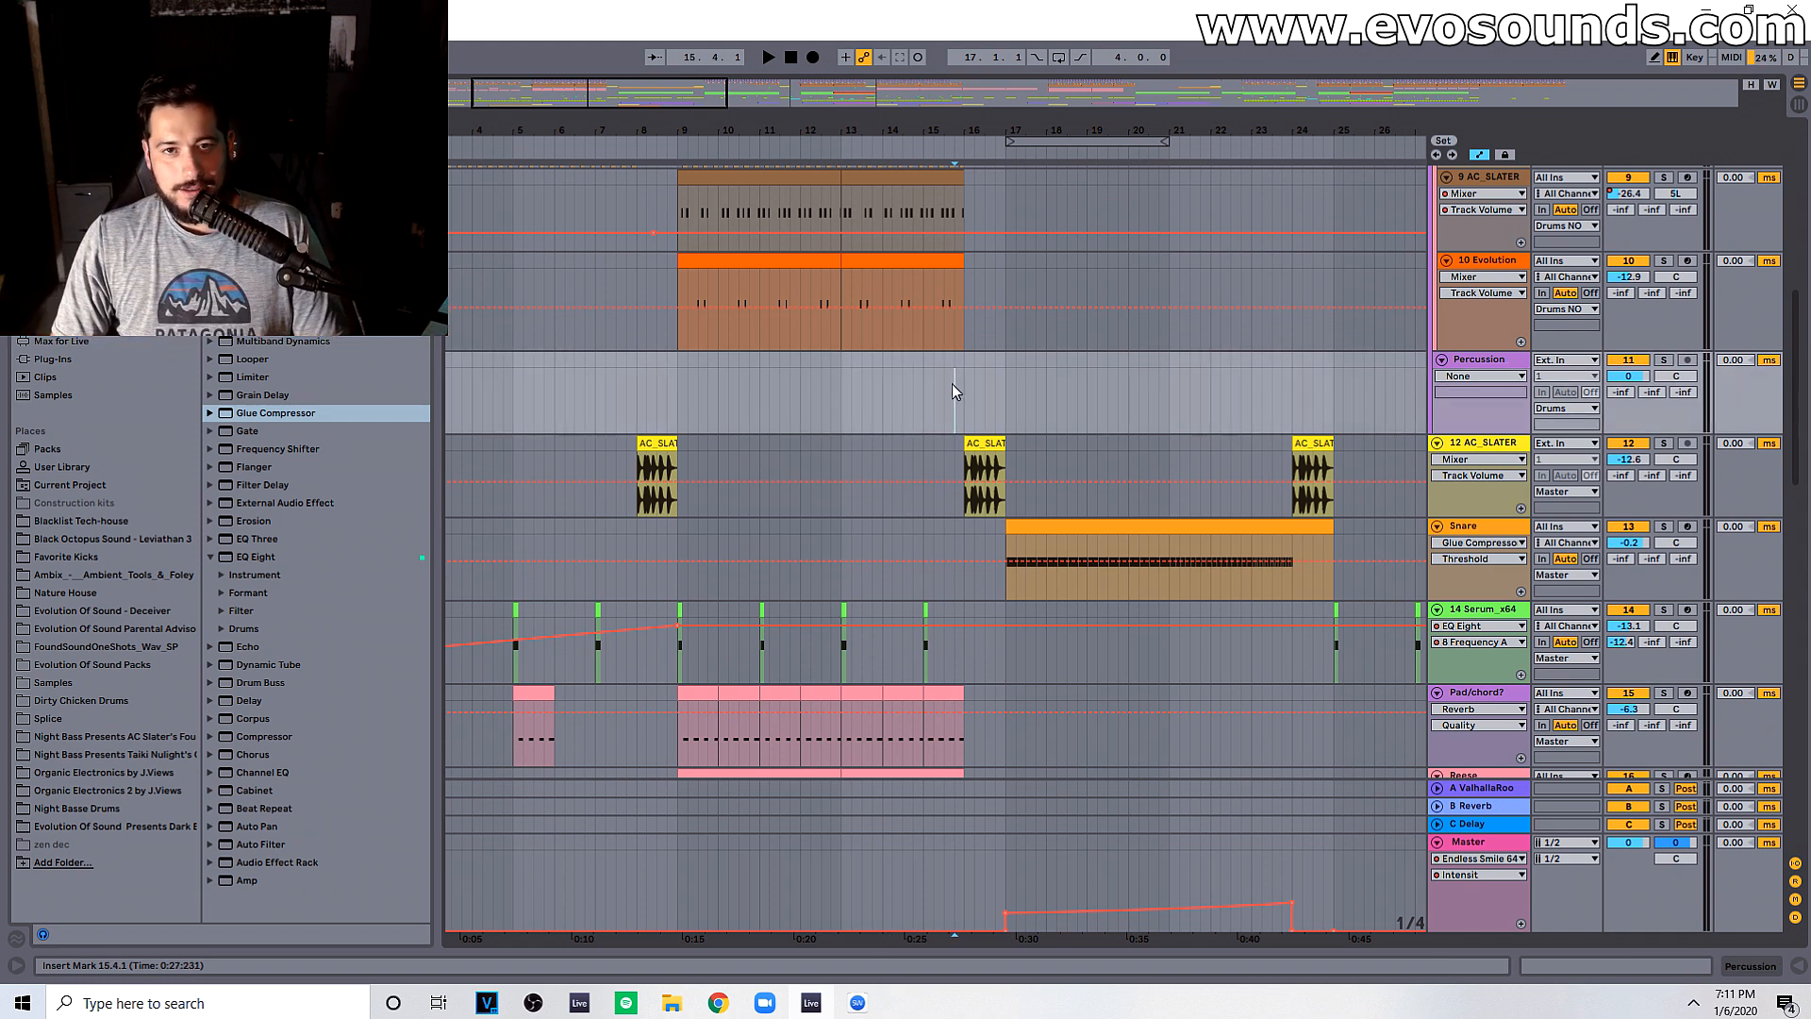
pyautogui.scroll(-2, 957, 392)
pyautogui.press('space')
pyautogui.moveTo(1075, 130); pyautogui.dragTo(932, 160)
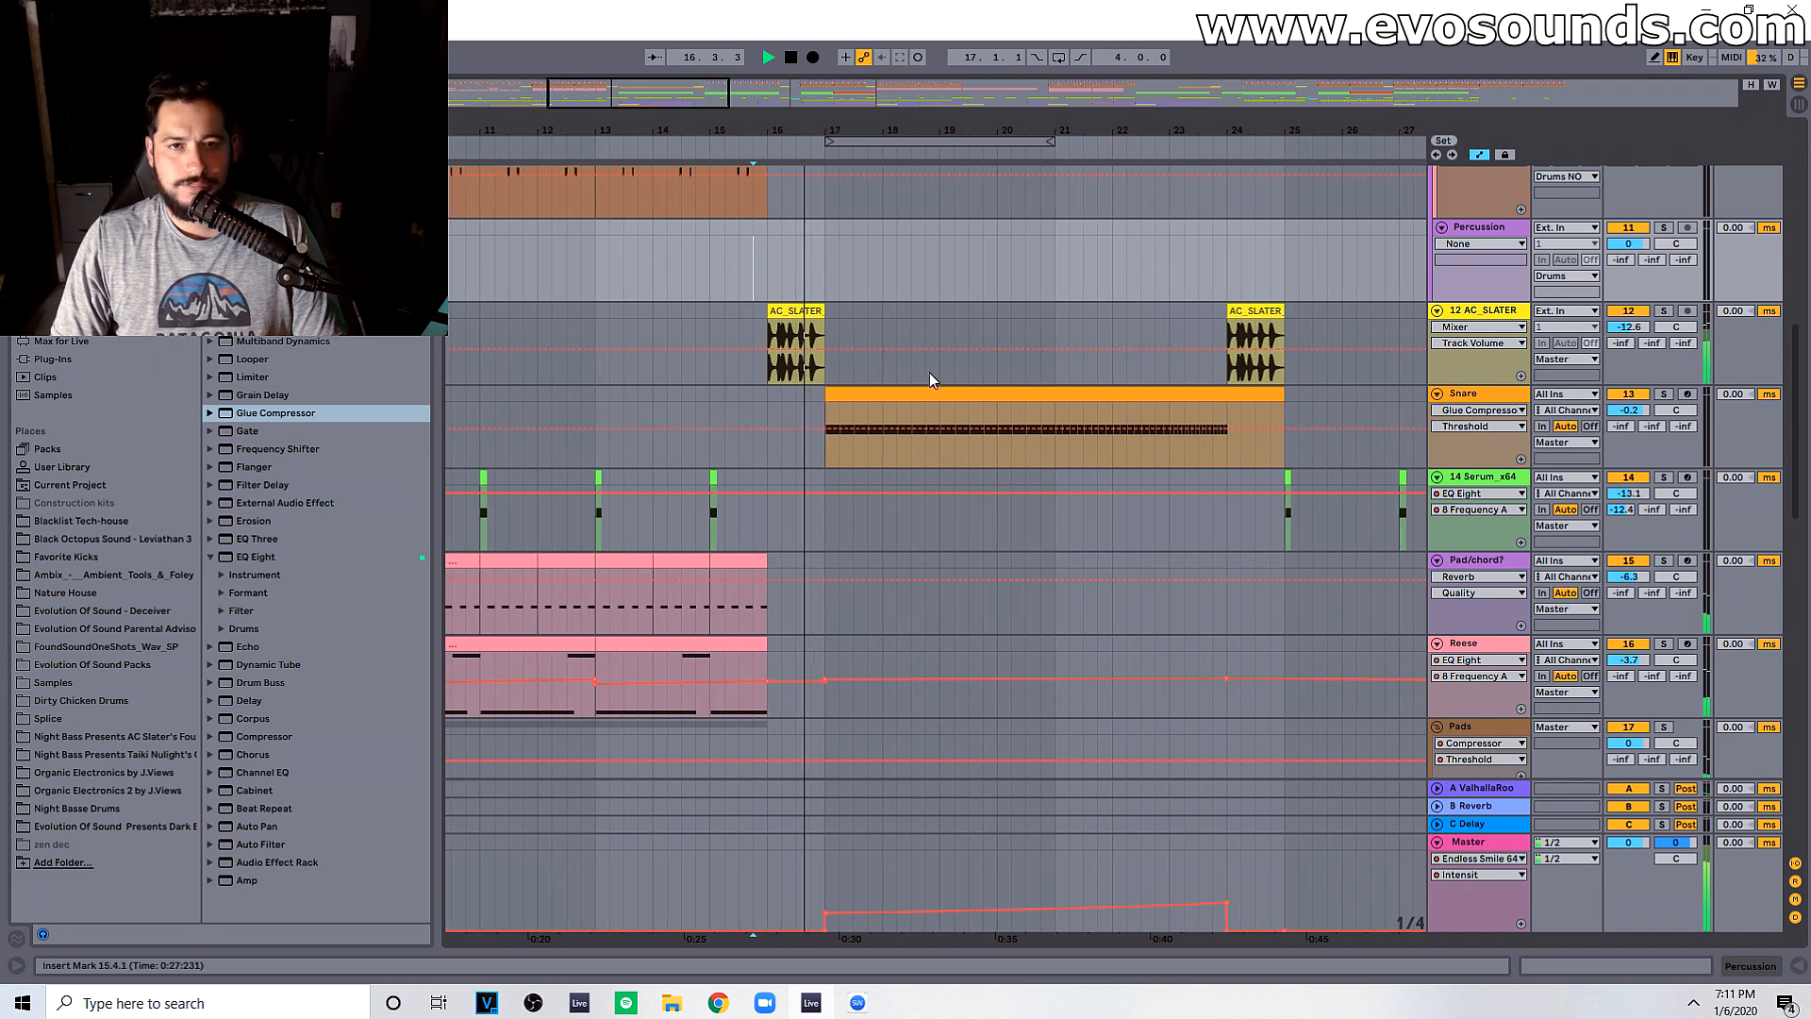
pyautogui.scroll(-2, 932, 392)
pyautogui.scroll(-6, 956, 477)
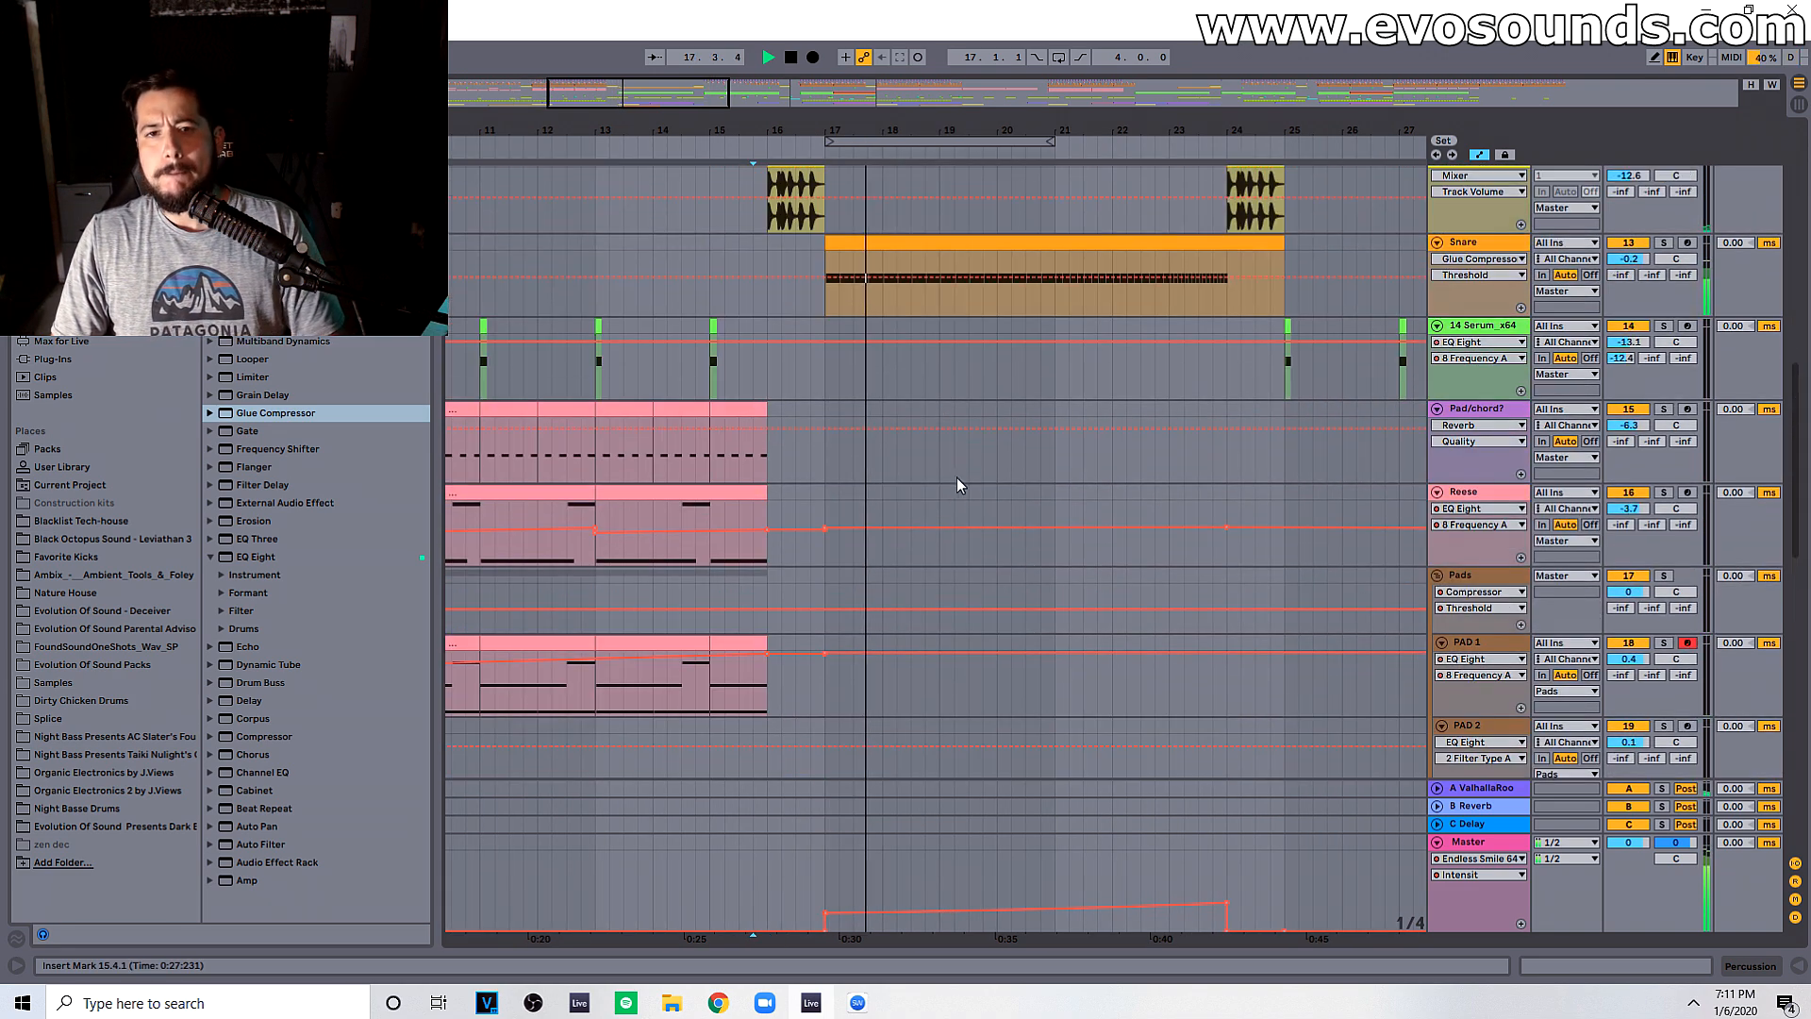
pyautogui.scroll(-6, 1386, 562)
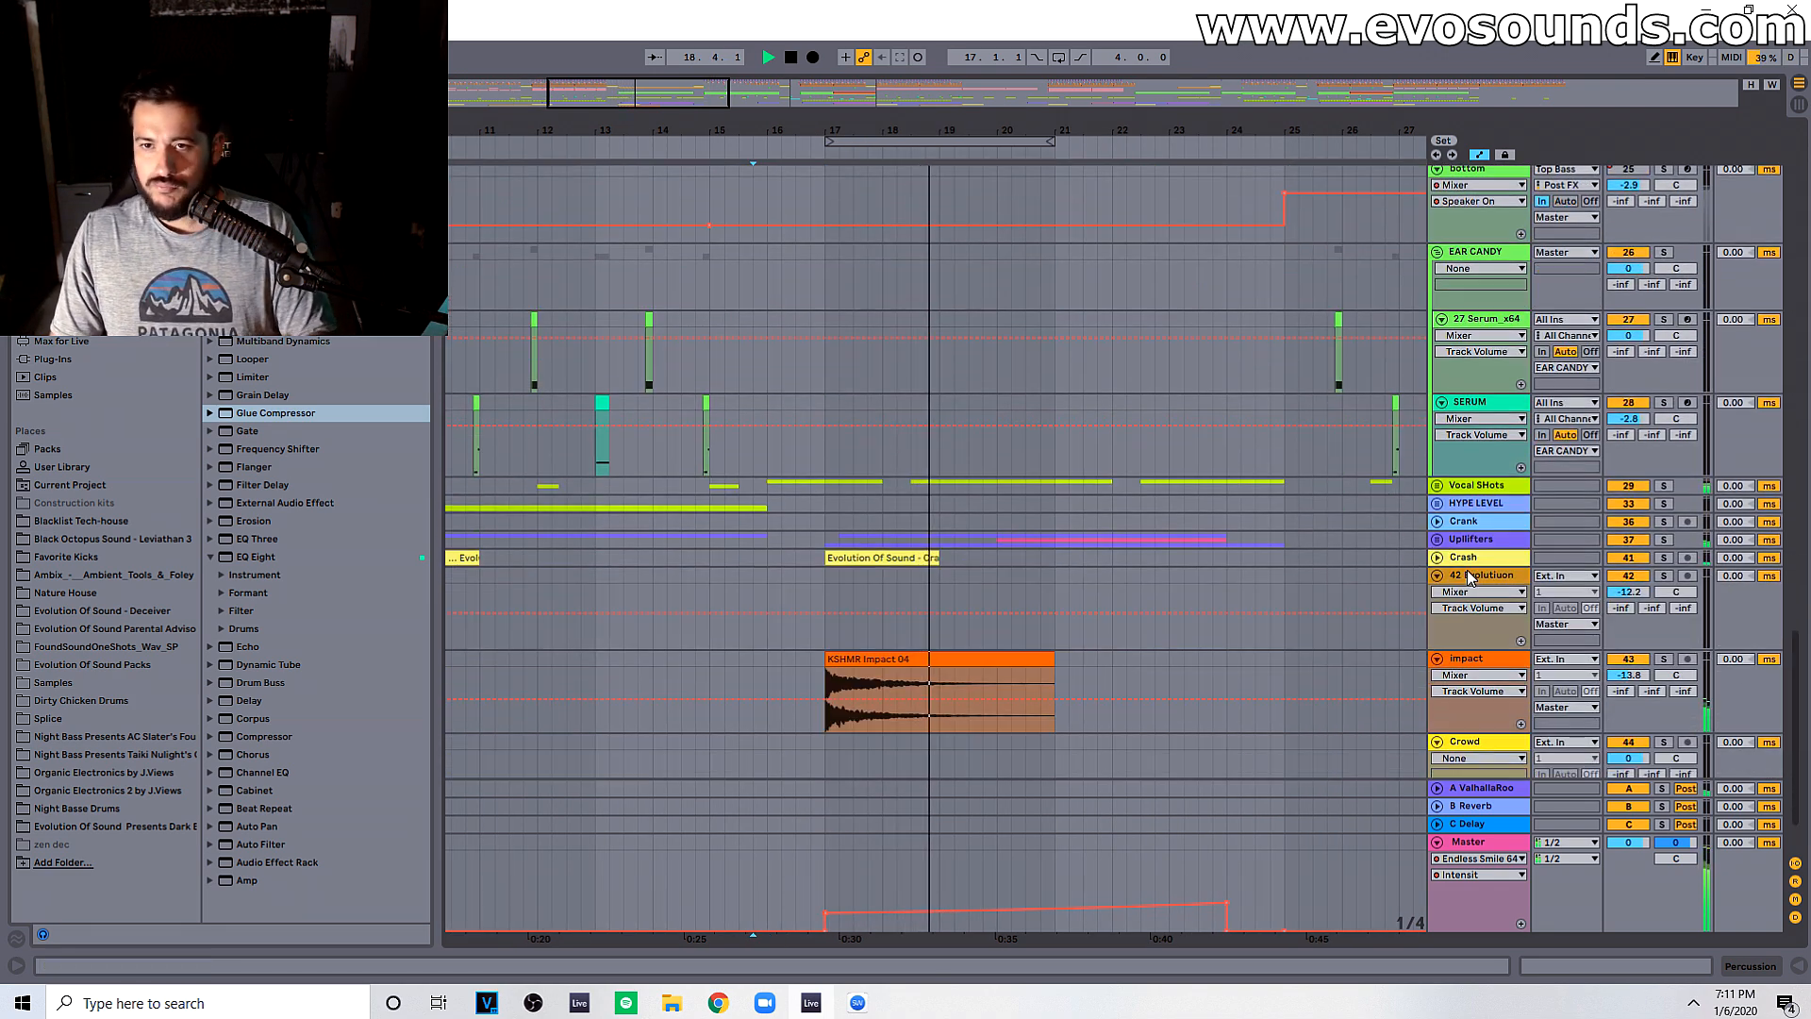
pyautogui.press('space')
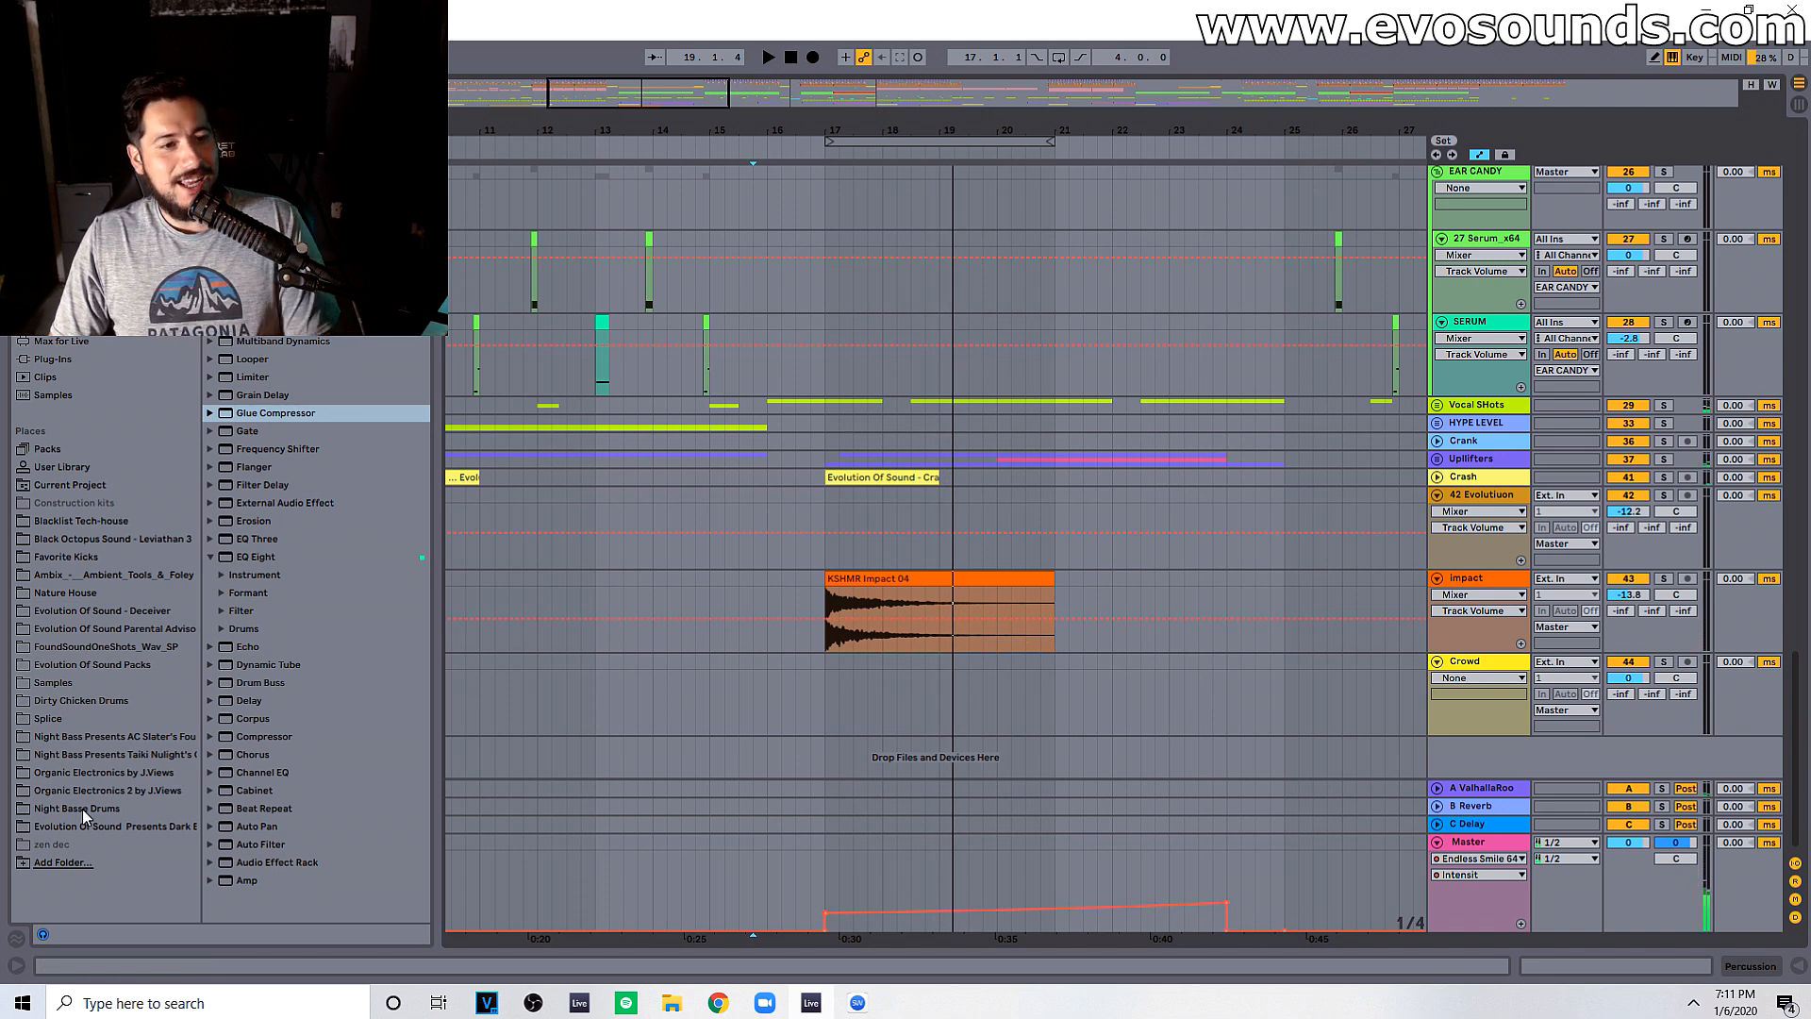
# Step: Search the Samples folder for "crowd" and preview the KSHMR vocal chant samples
pyautogui.click(61, 687)
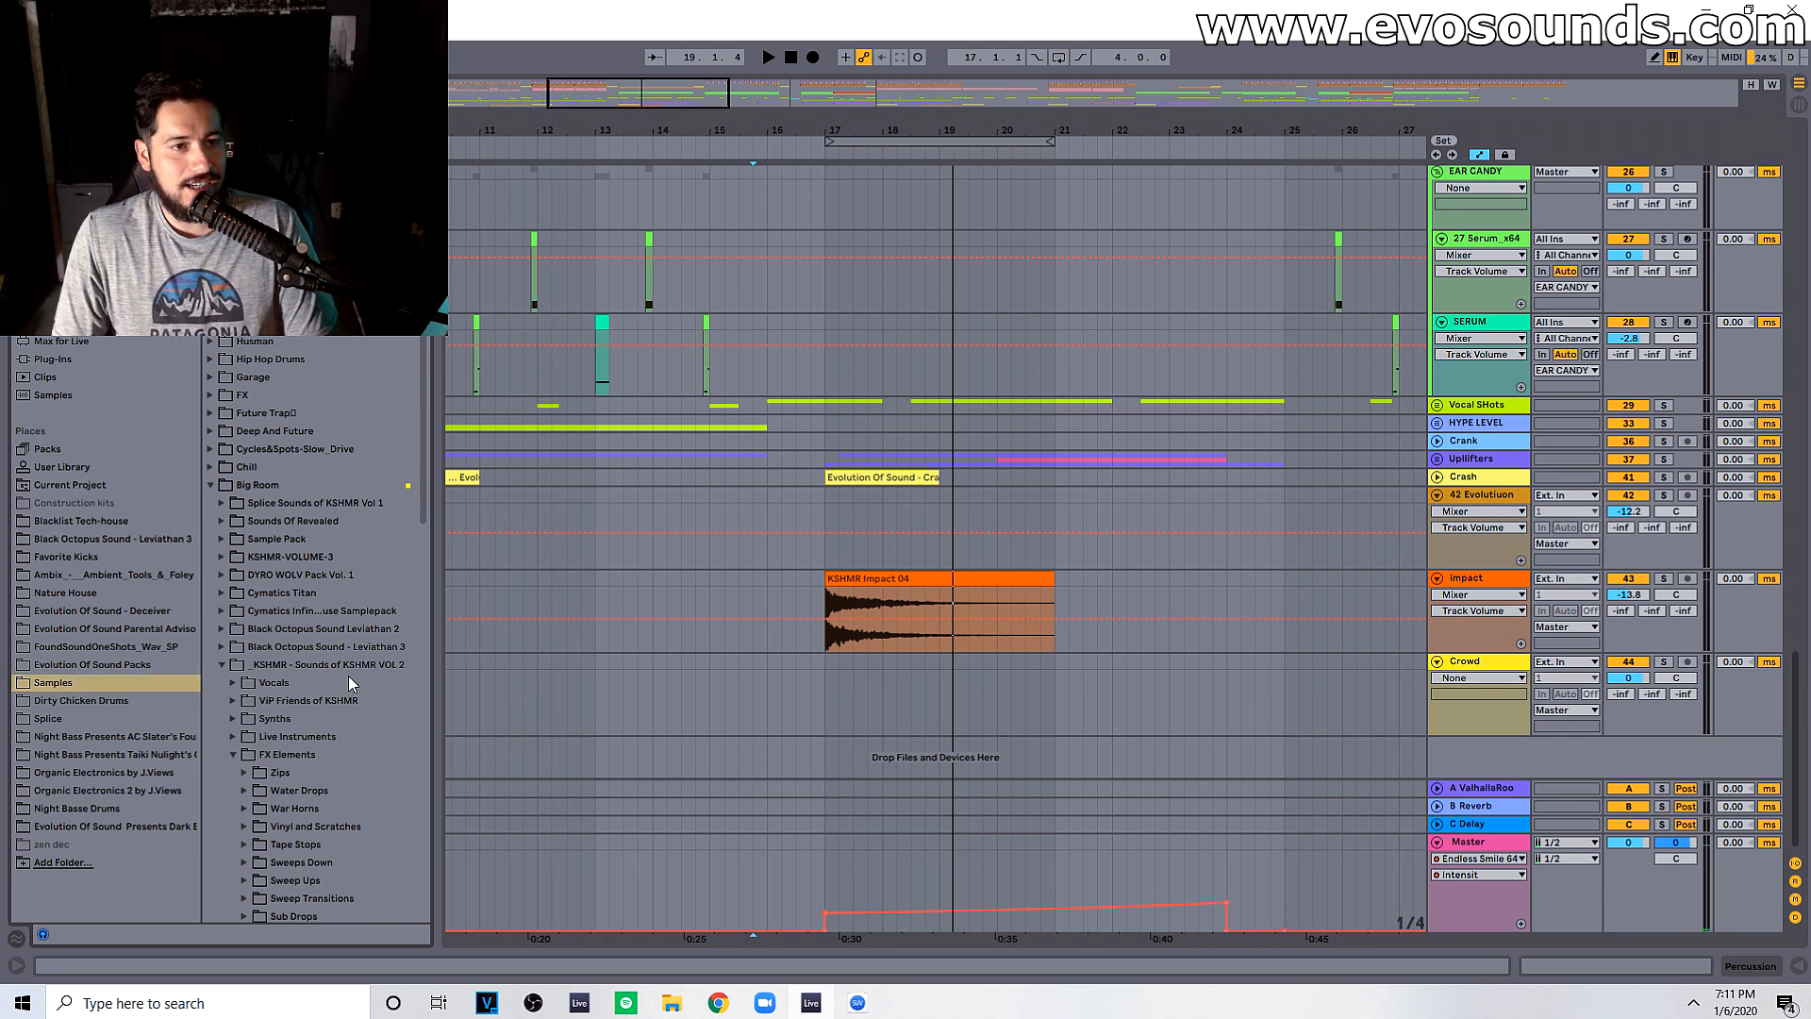
pyautogui.write('cr')
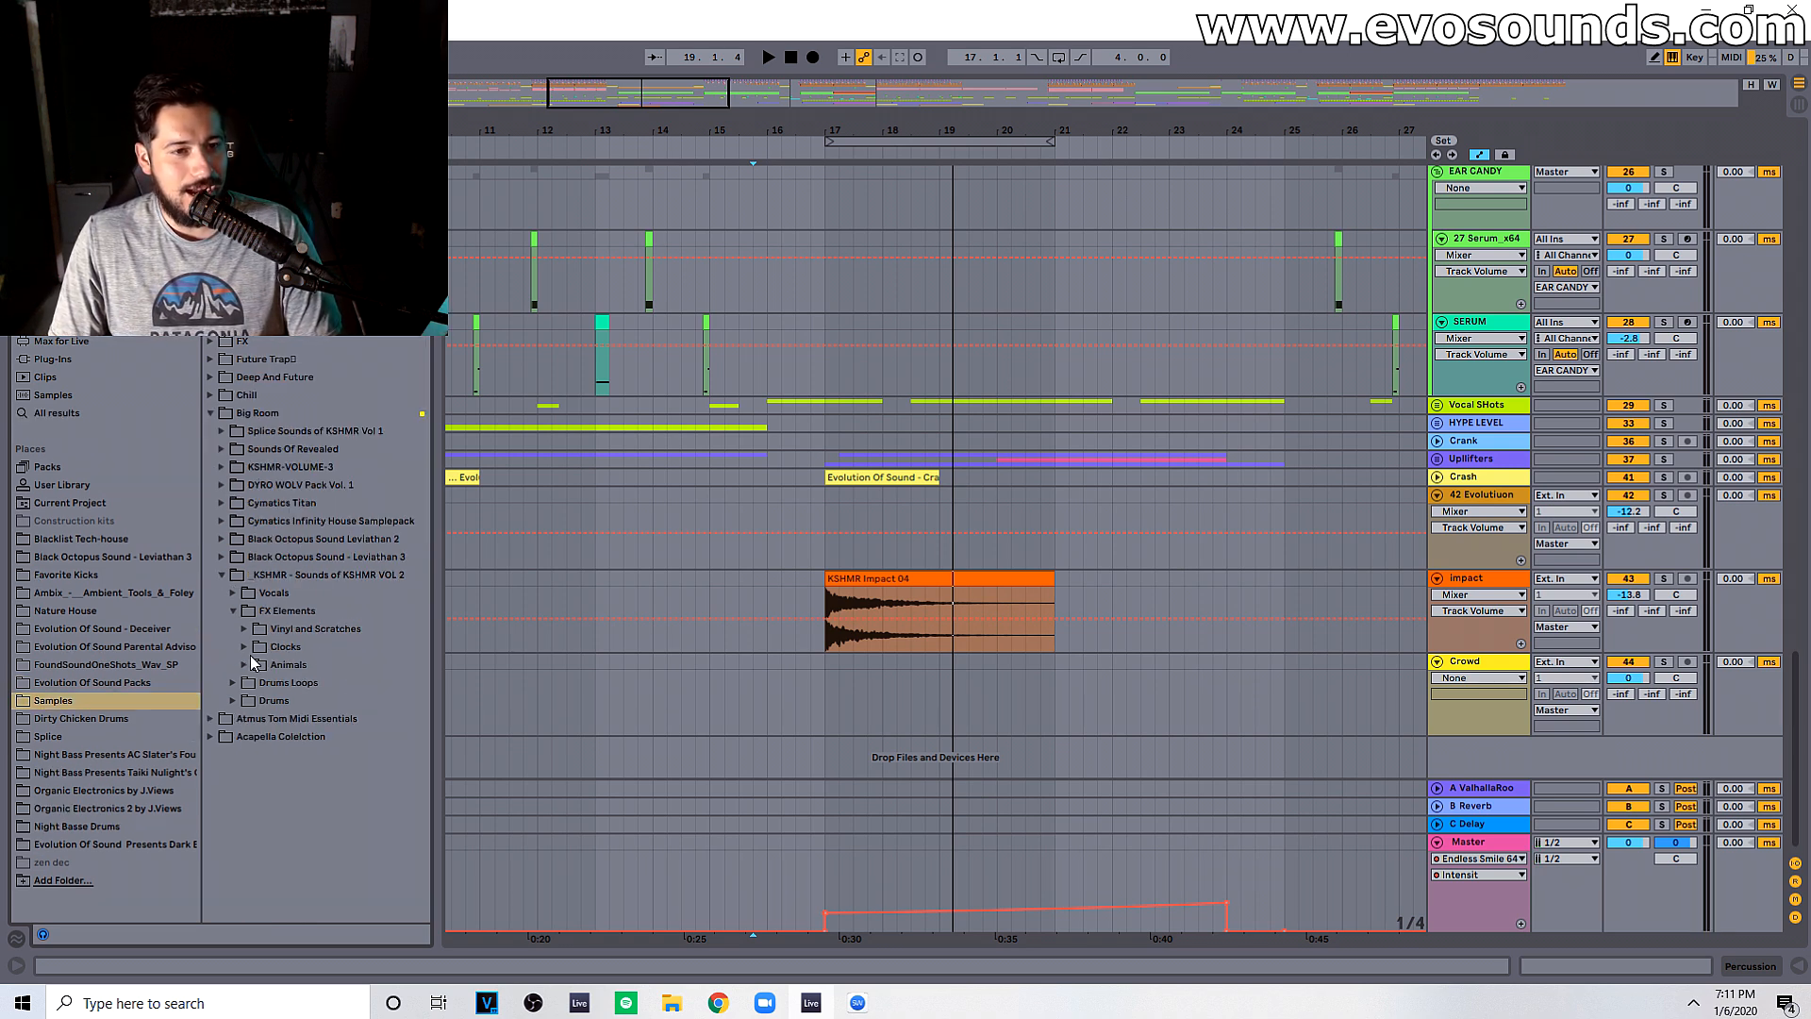
pyautogui.write('owd')
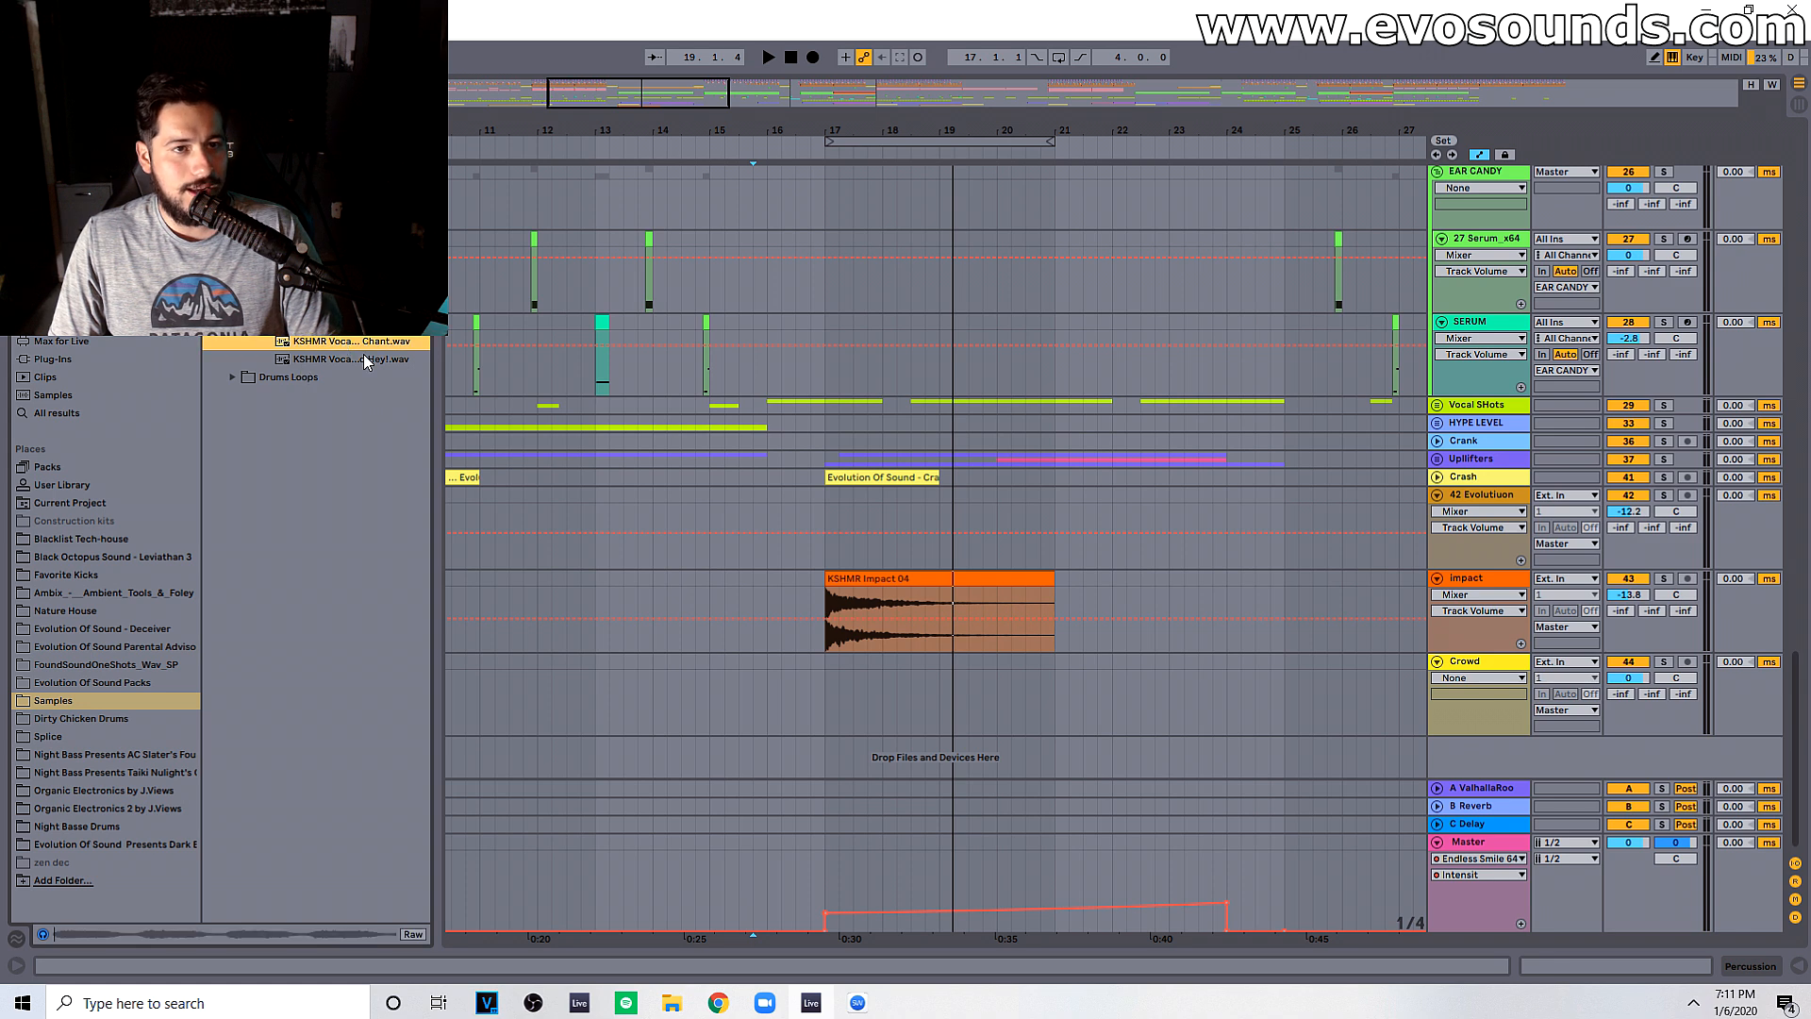
pyautogui.click(373, 359)
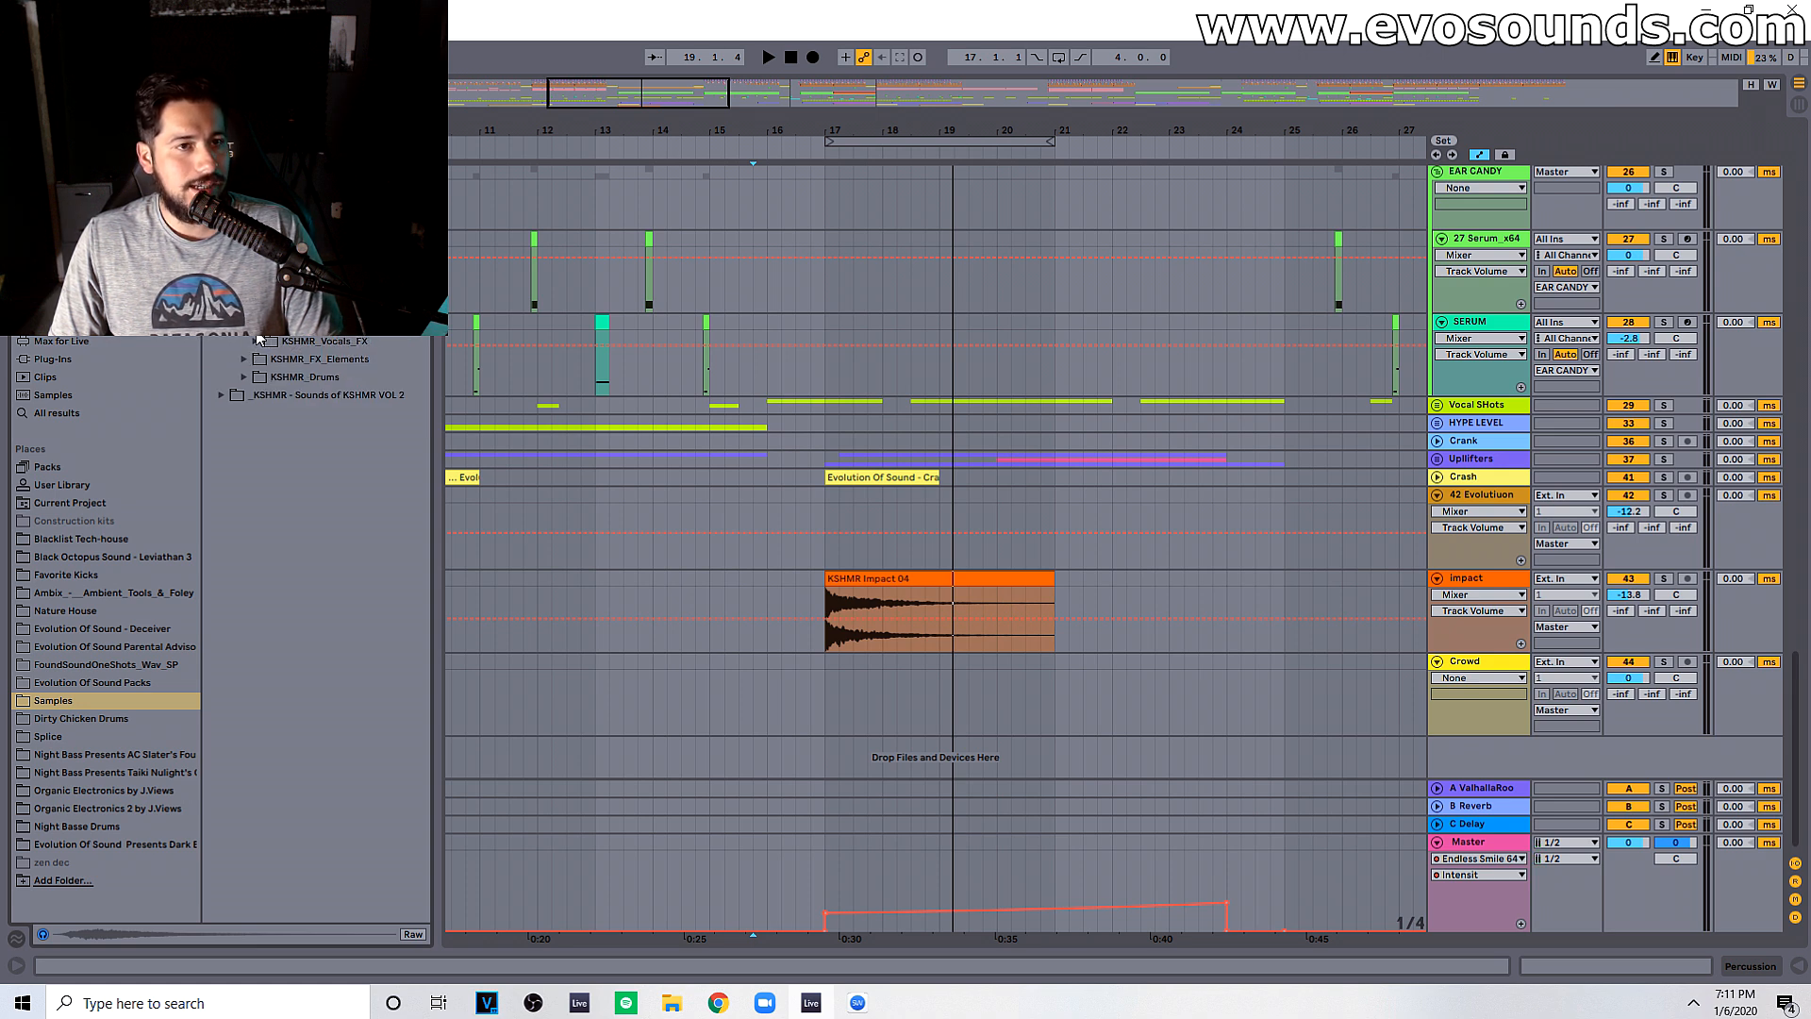
# Step: Browse the KSHMR volume 3 vocal results and open the KSHMR_Crowd_Chant folder inside KSHMR_Vocals_FX
pyautogui.click(264, 343)
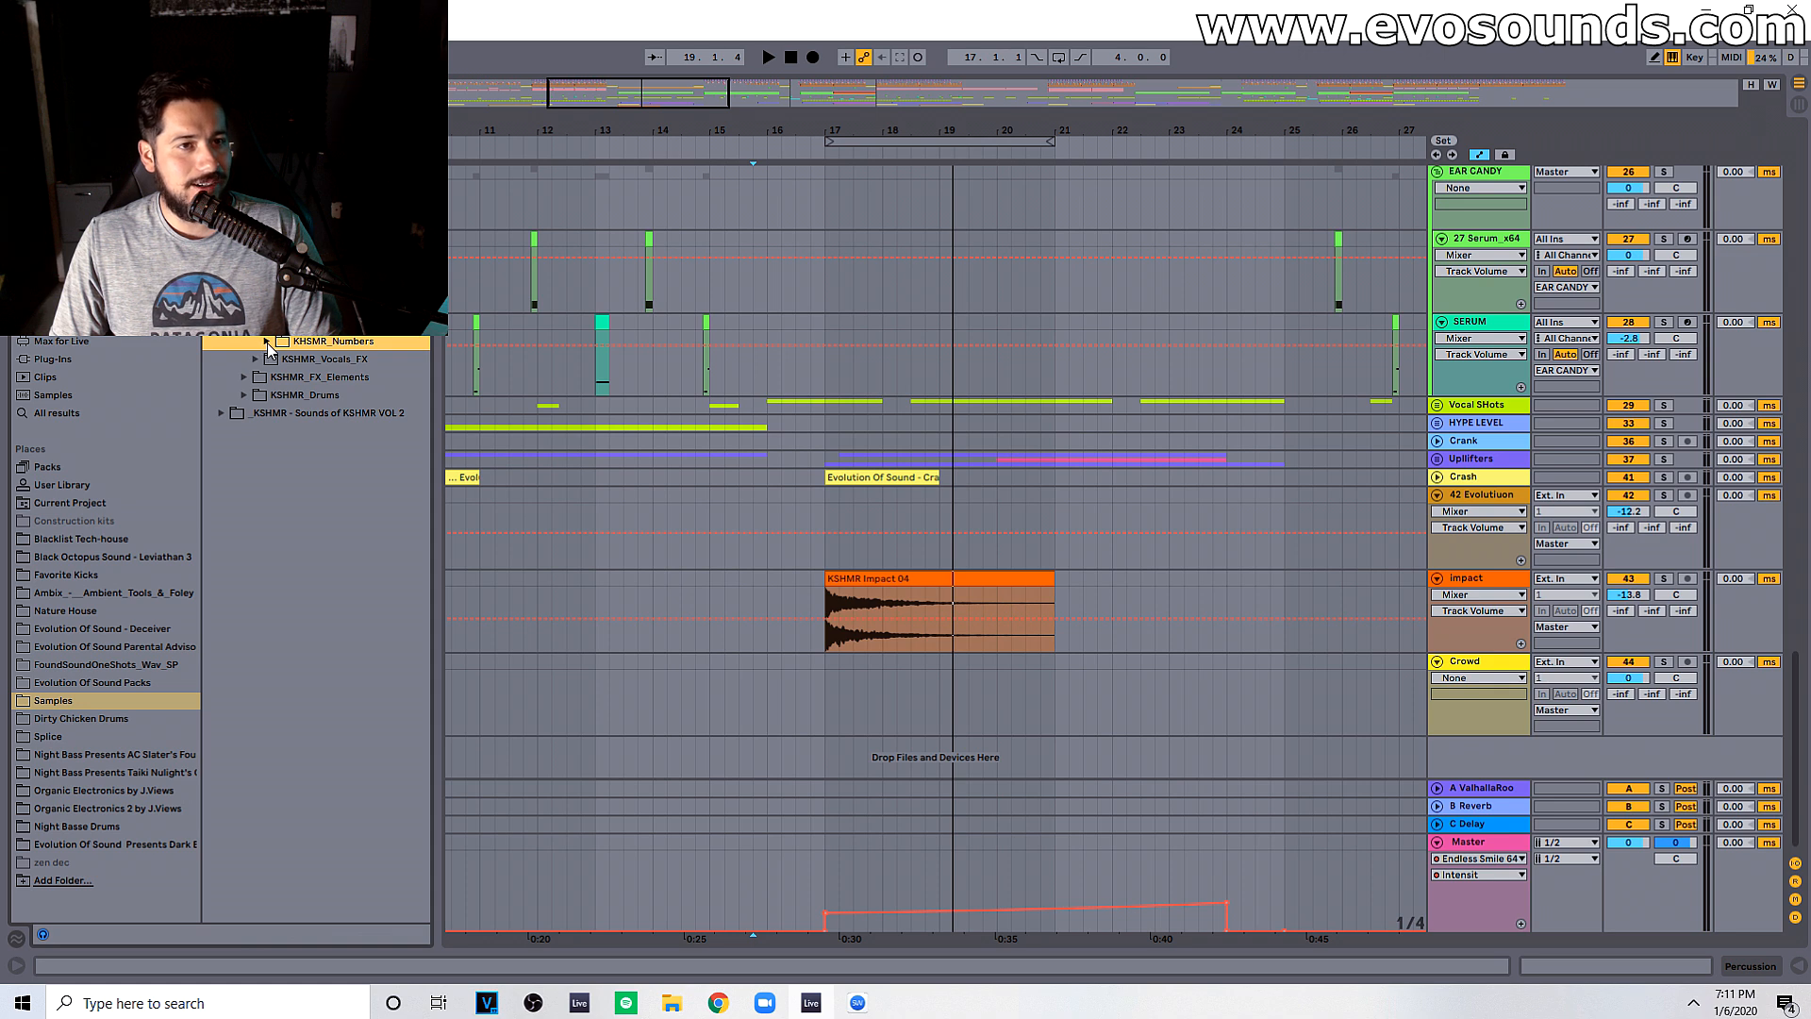
pyautogui.click(268, 343)
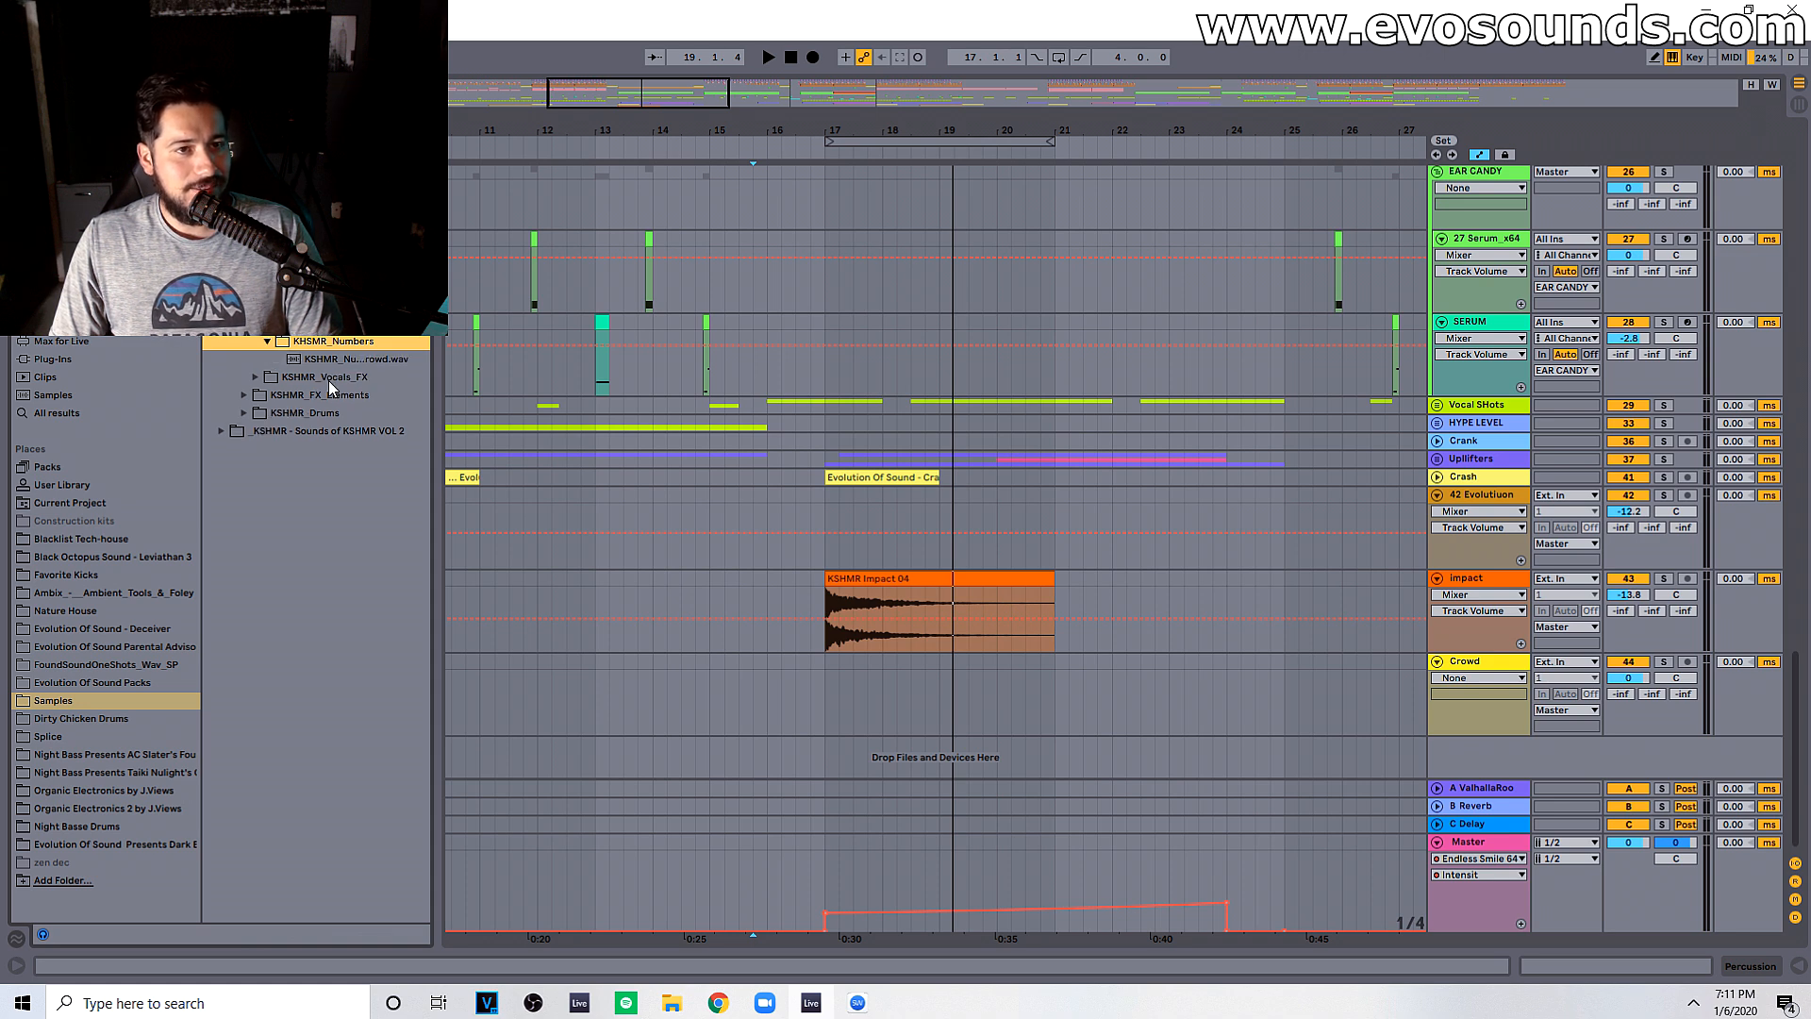
pyautogui.click(263, 378)
pyautogui.click(264, 362)
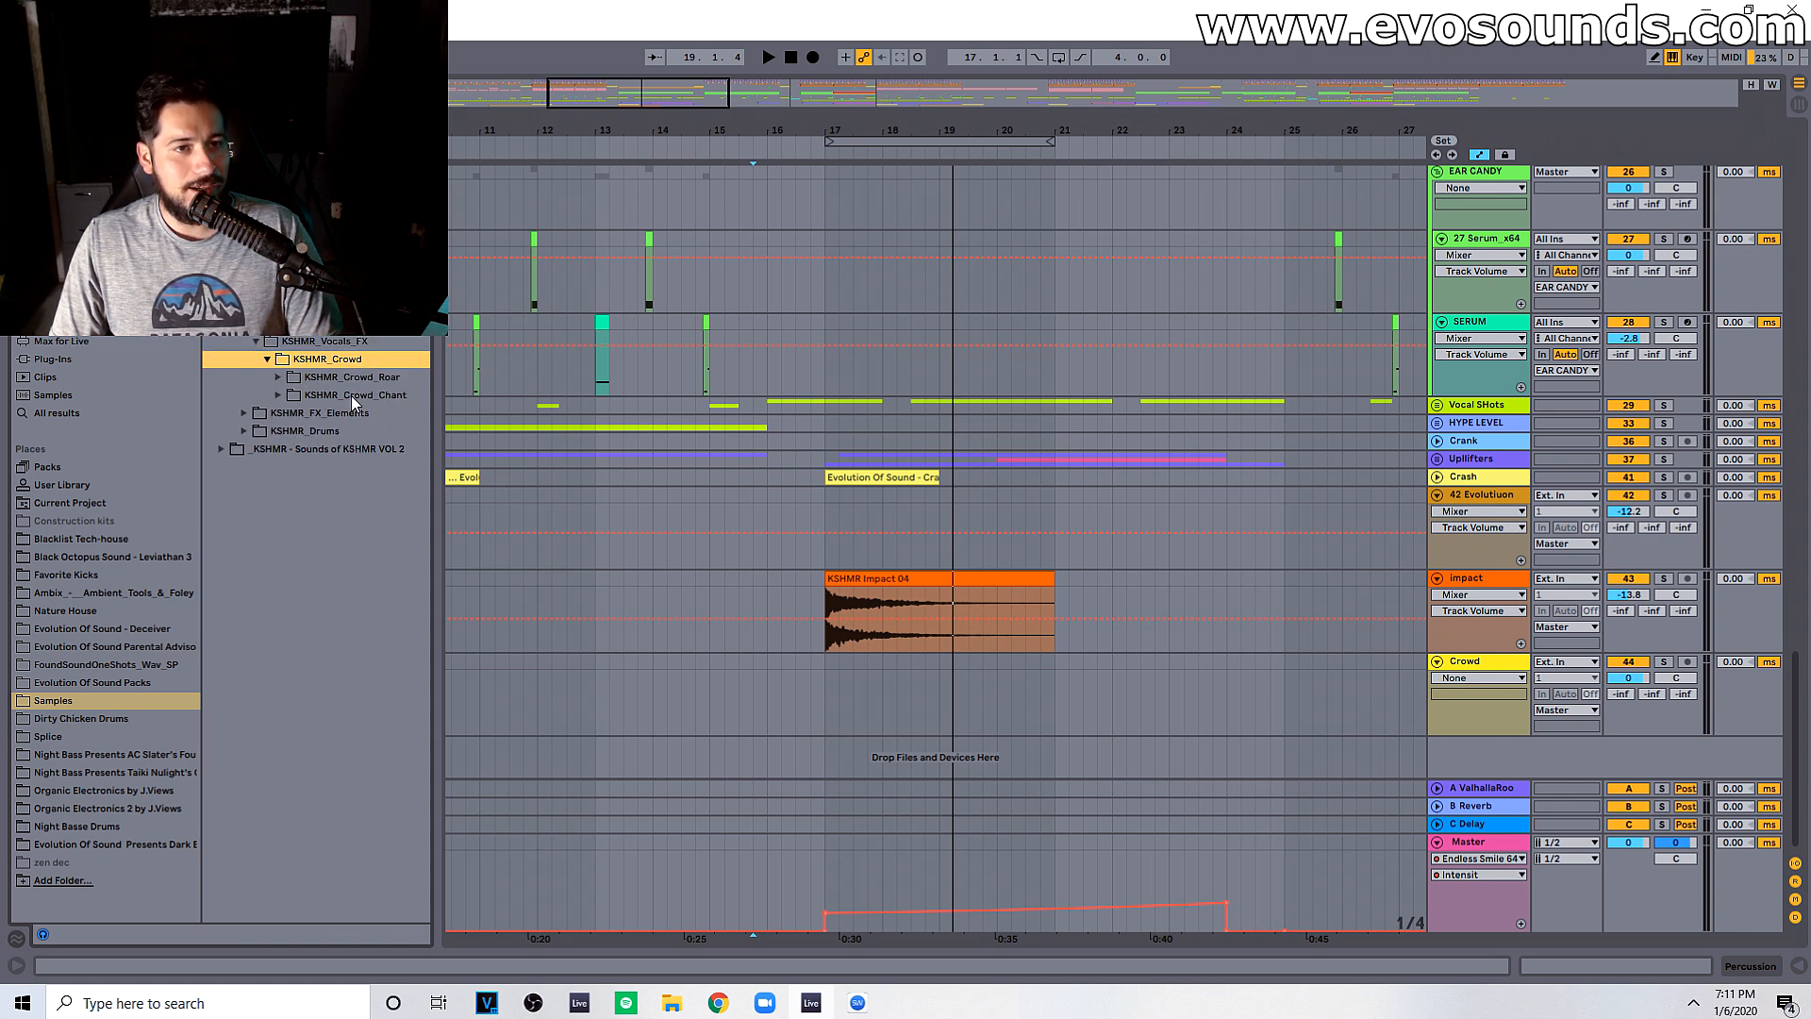
pyautogui.click(309, 396)
pyautogui.click(279, 395)
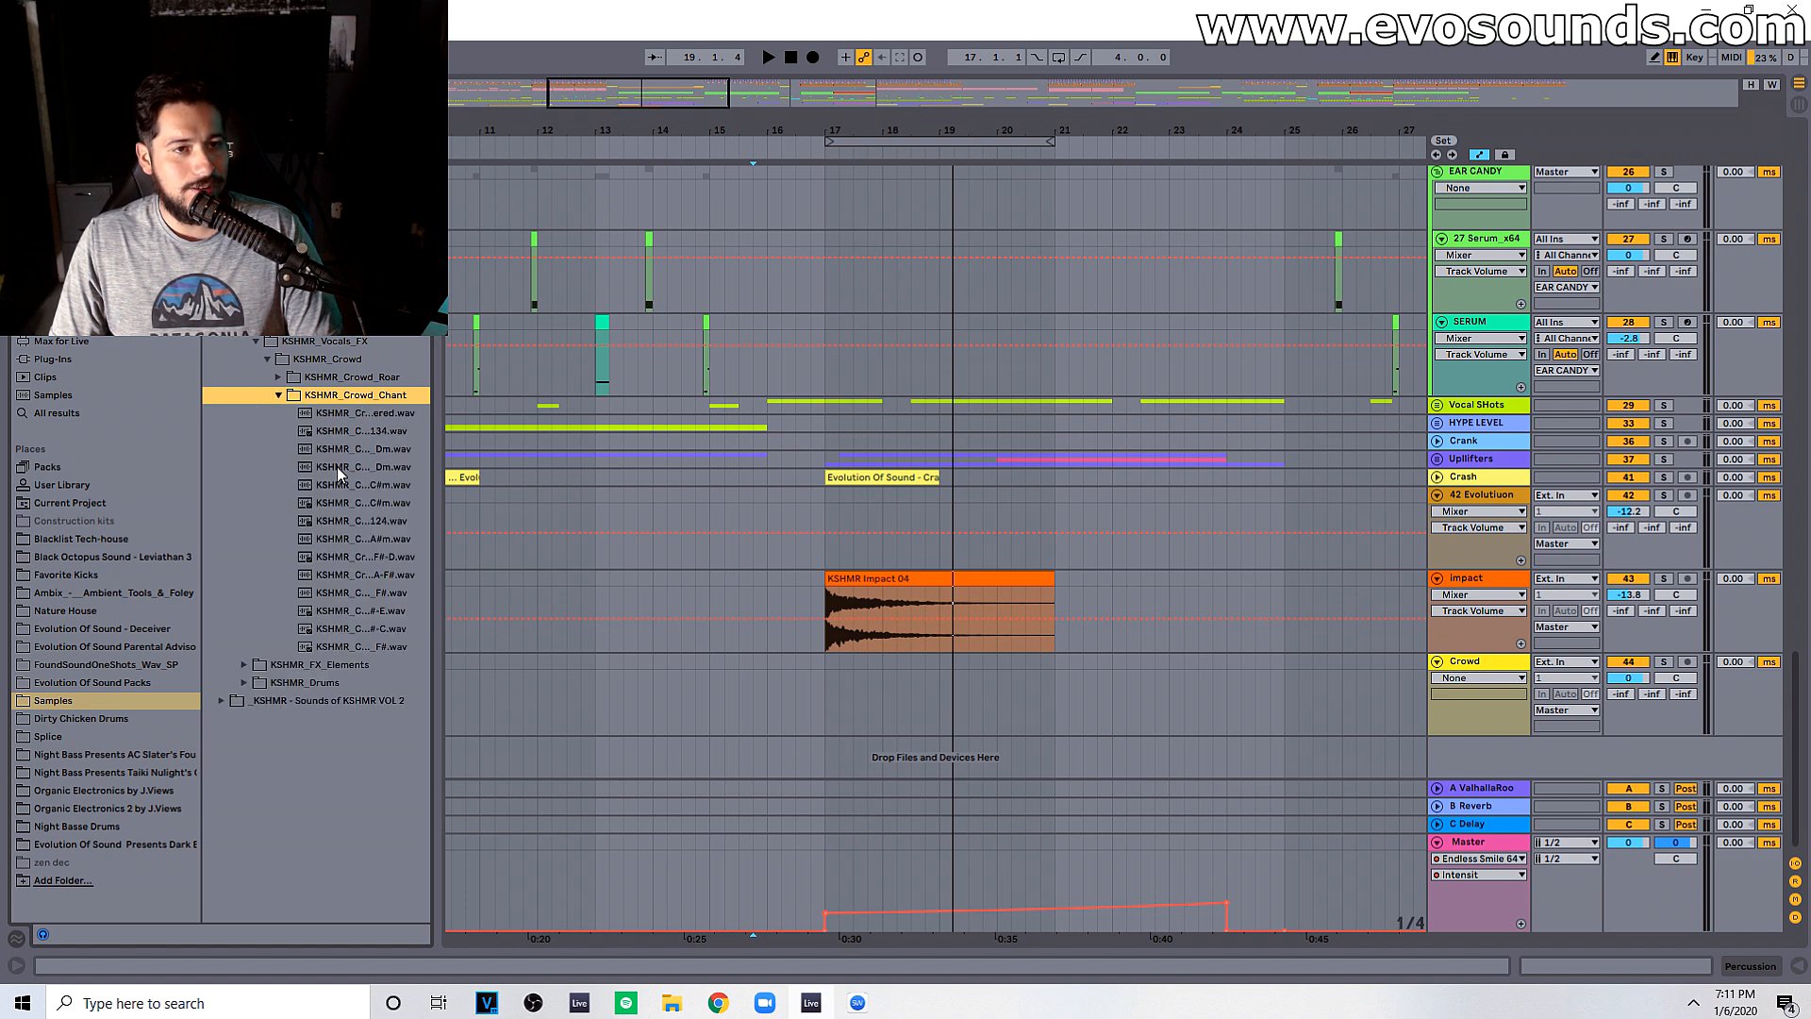
# Step: Preview the crowd chant loops in the KSHMR_Crowd_Chant folder, including the one ending in 134
pyautogui.click(377, 450)
pyautogui.click(357, 521)
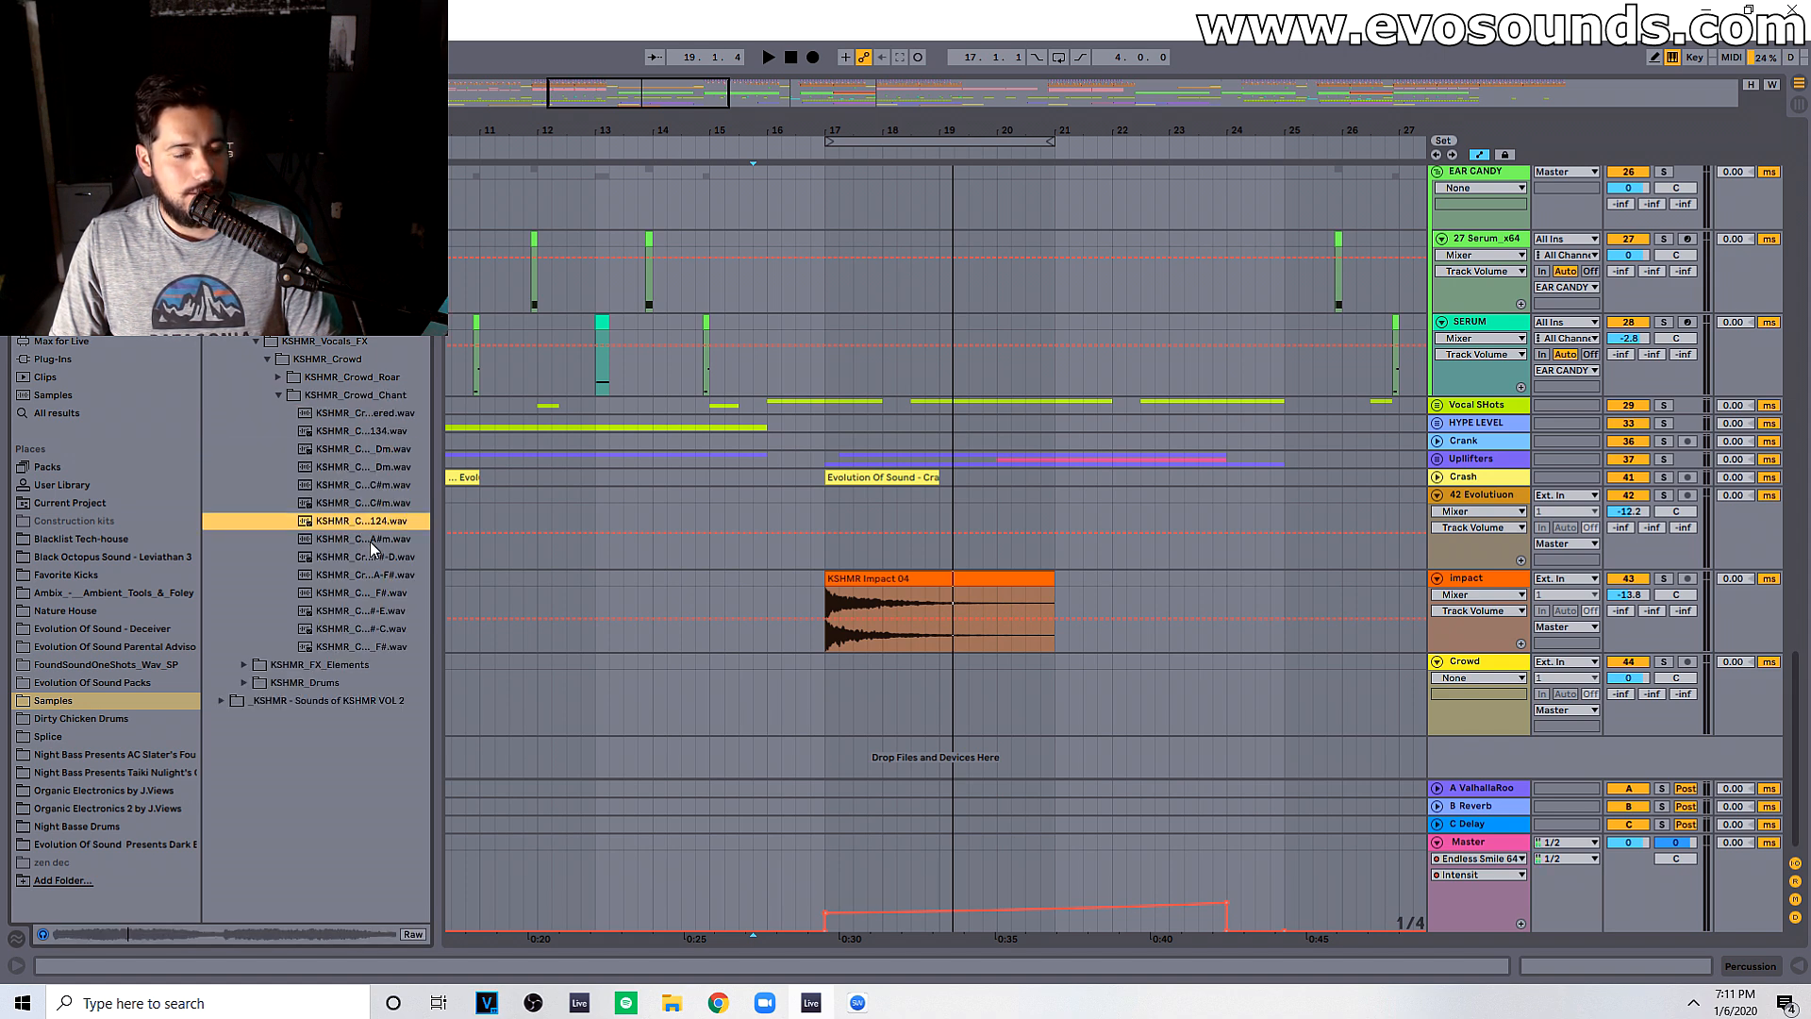
pyautogui.click(374, 557)
pyautogui.click(376, 629)
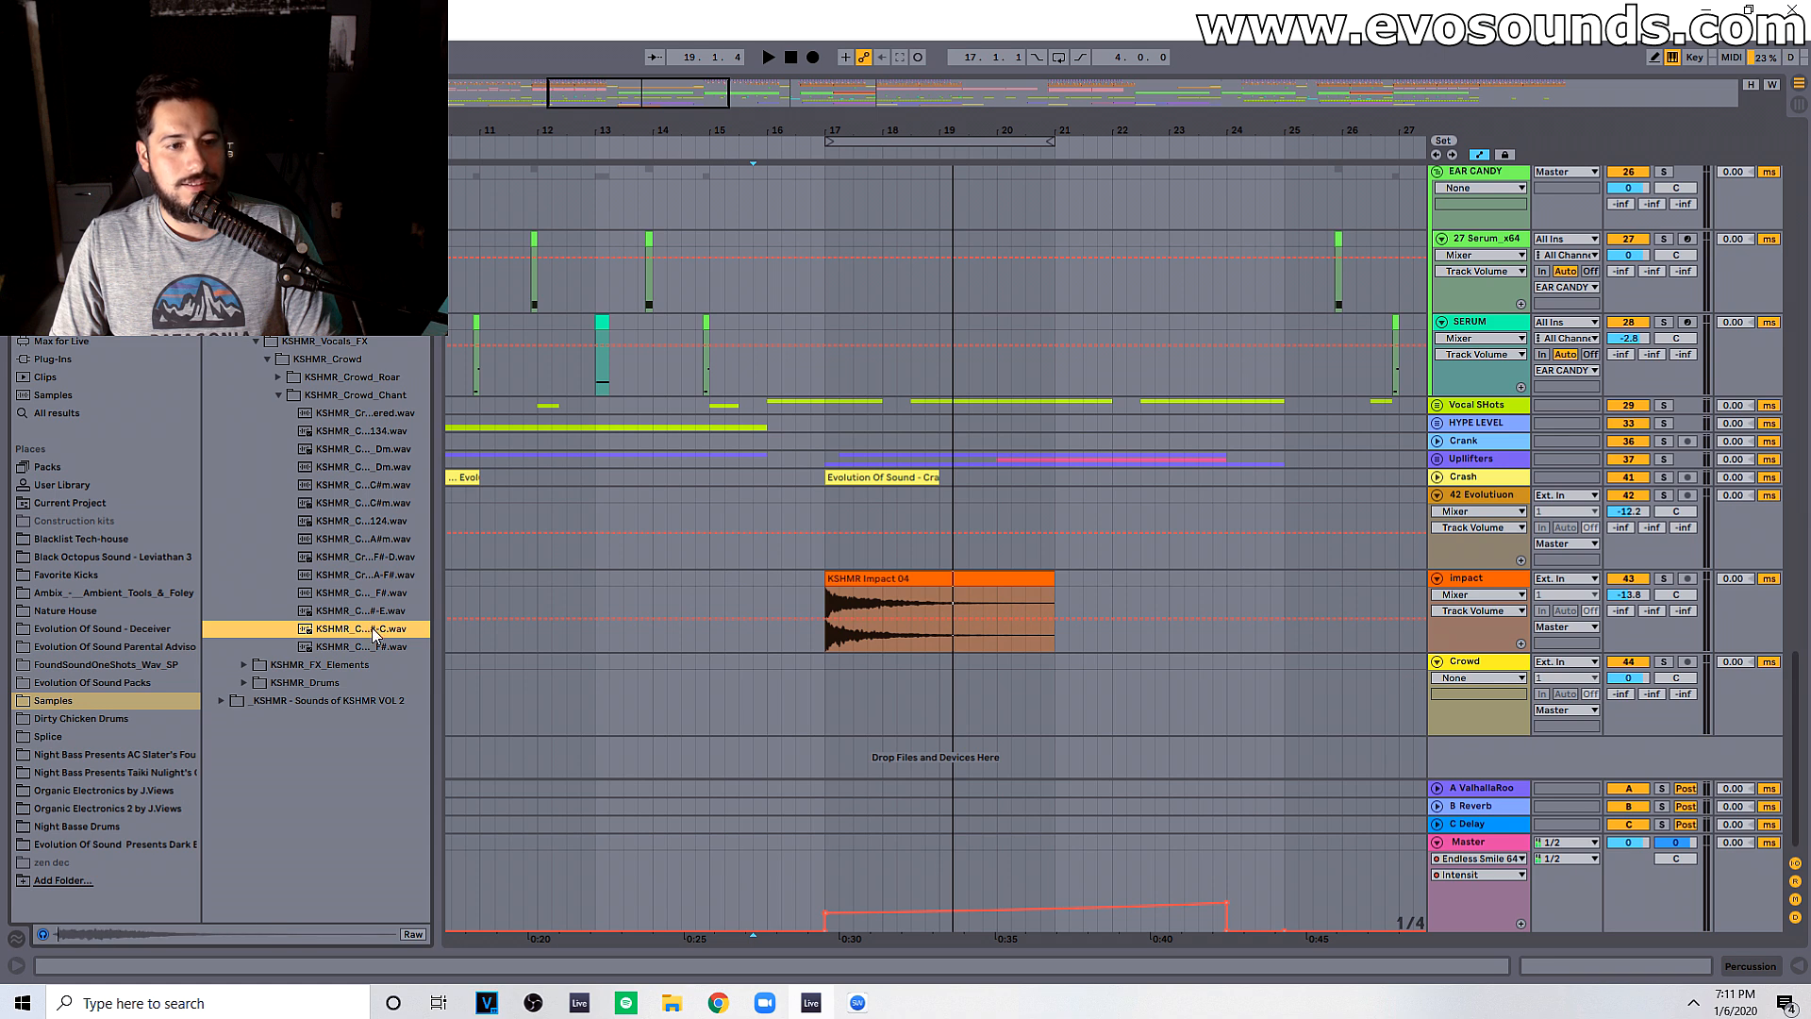
pyautogui.click(376, 647)
pyautogui.click(358, 596)
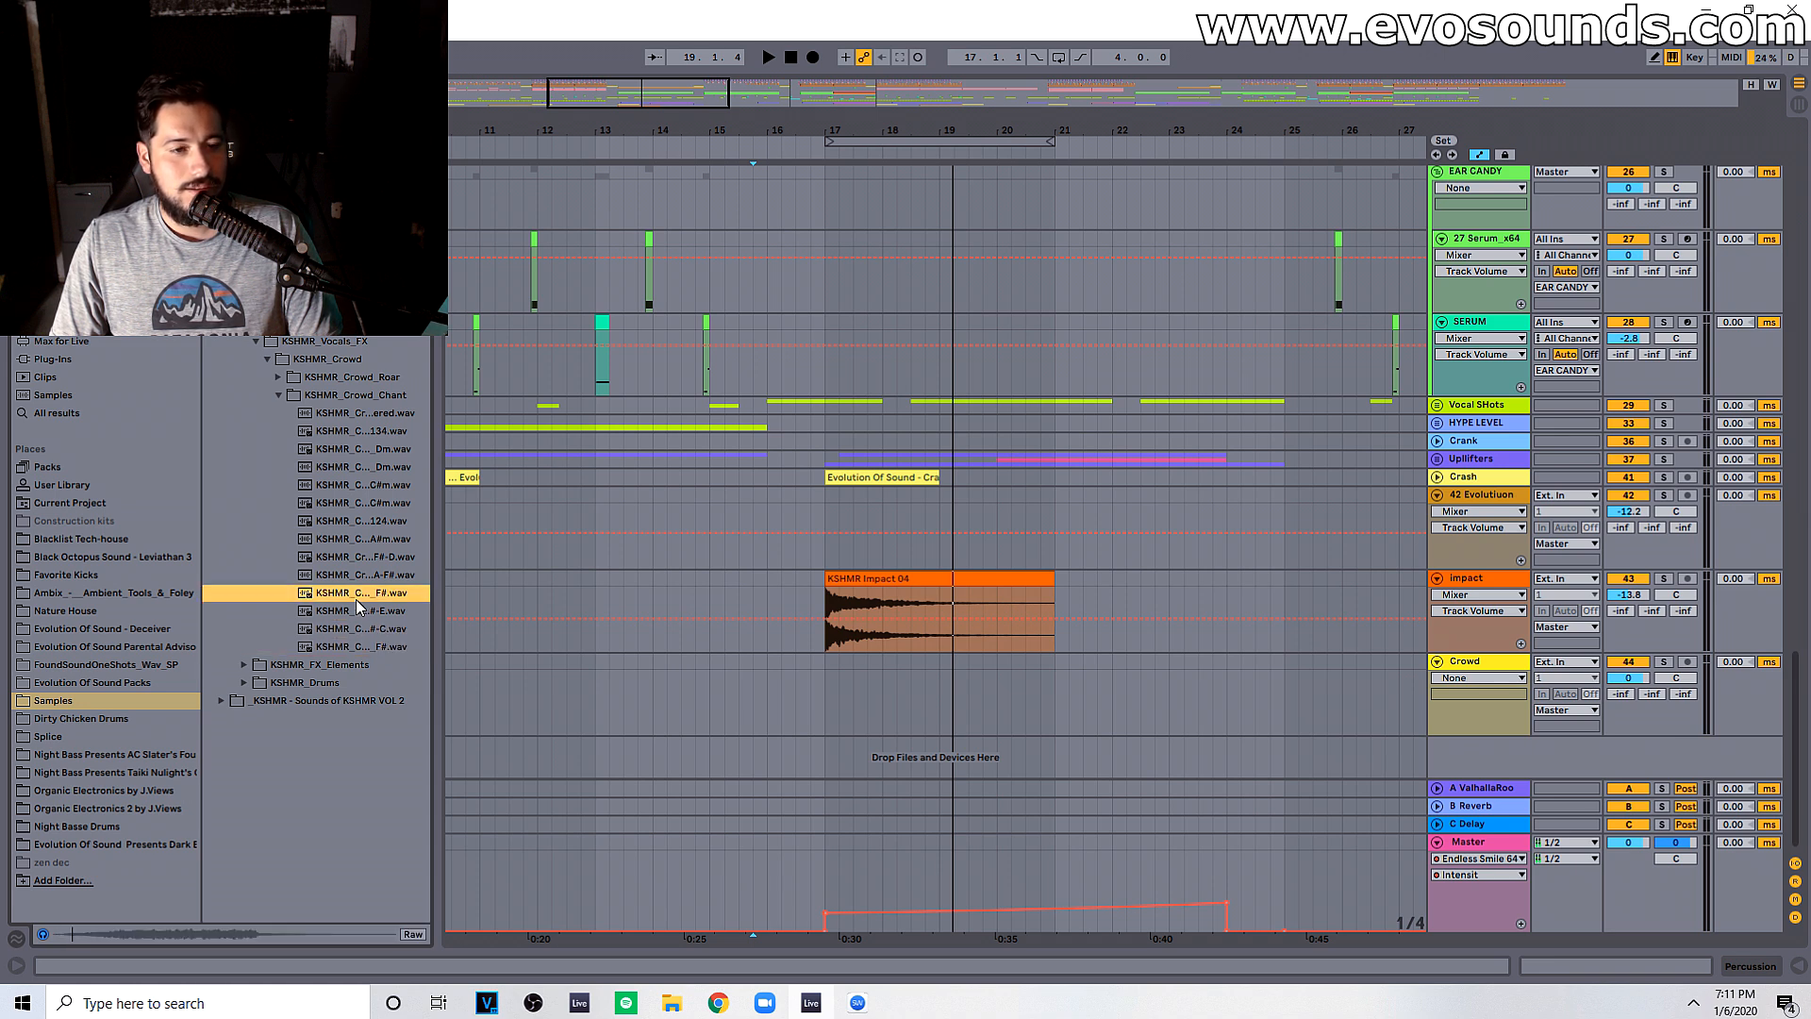
pyautogui.click(364, 508)
pyautogui.click(361, 487)
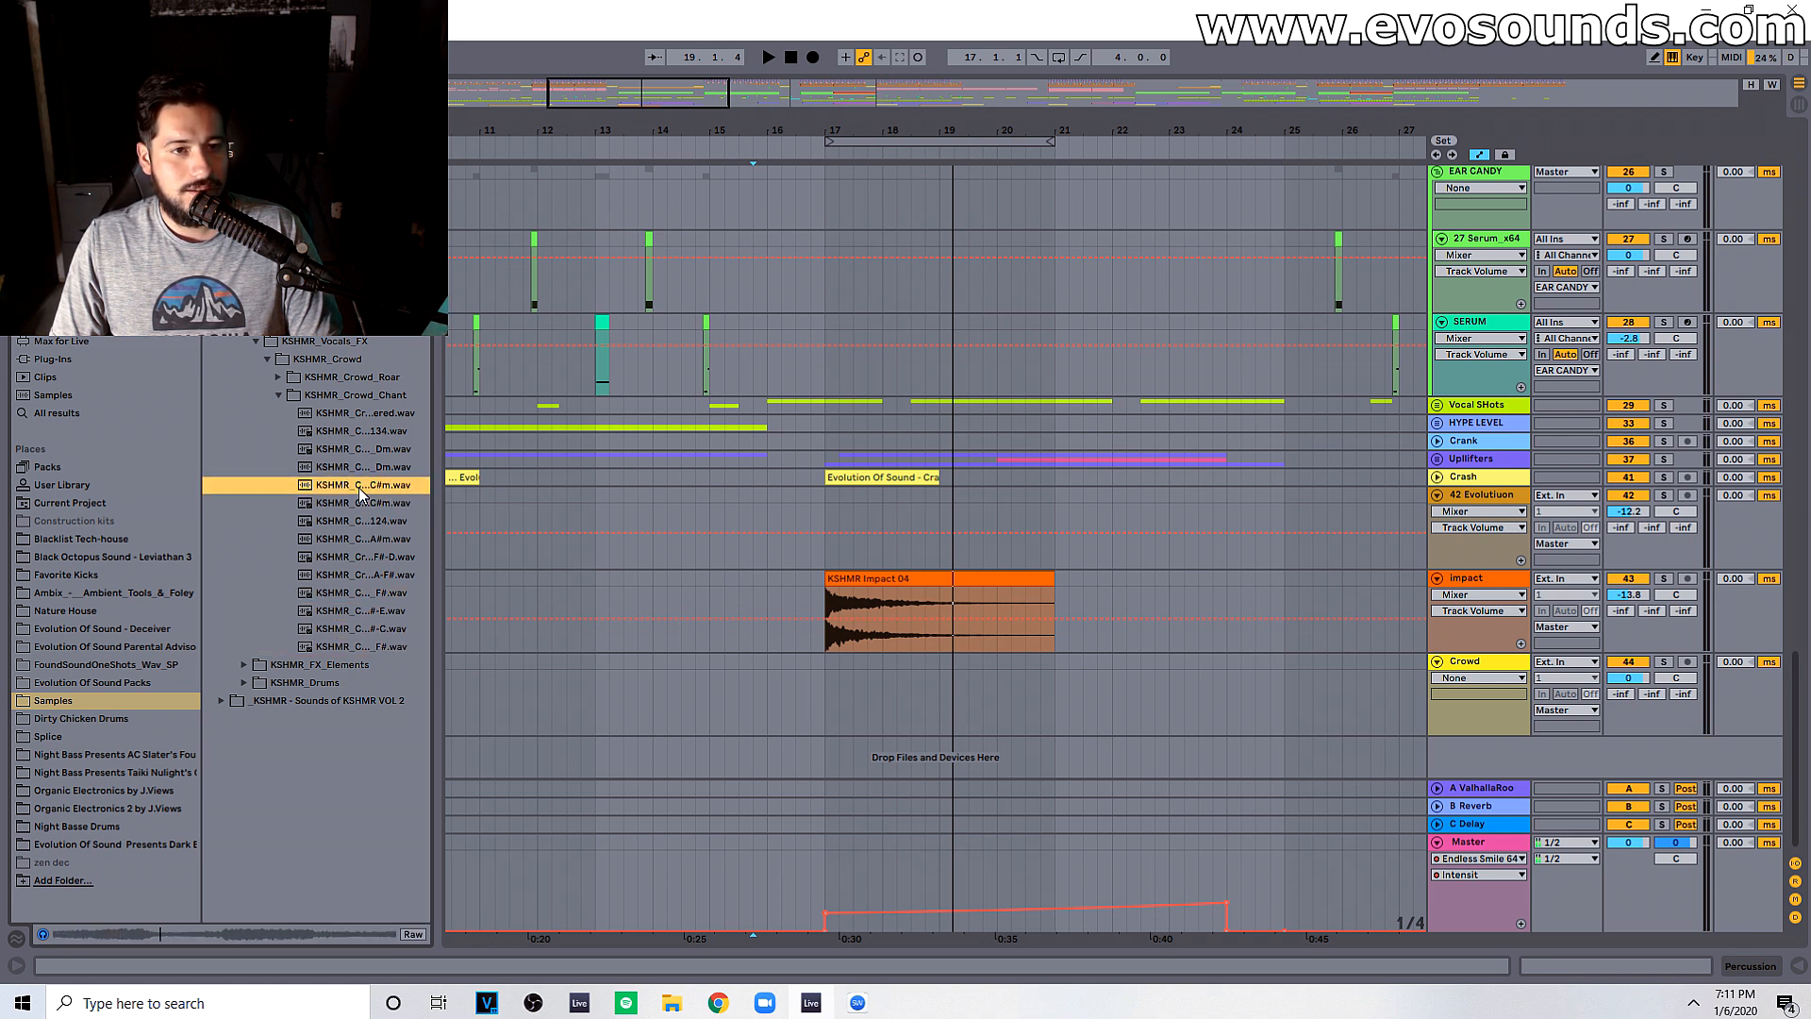
pyautogui.click(362, 468)
pyautogui.click(365, 450)
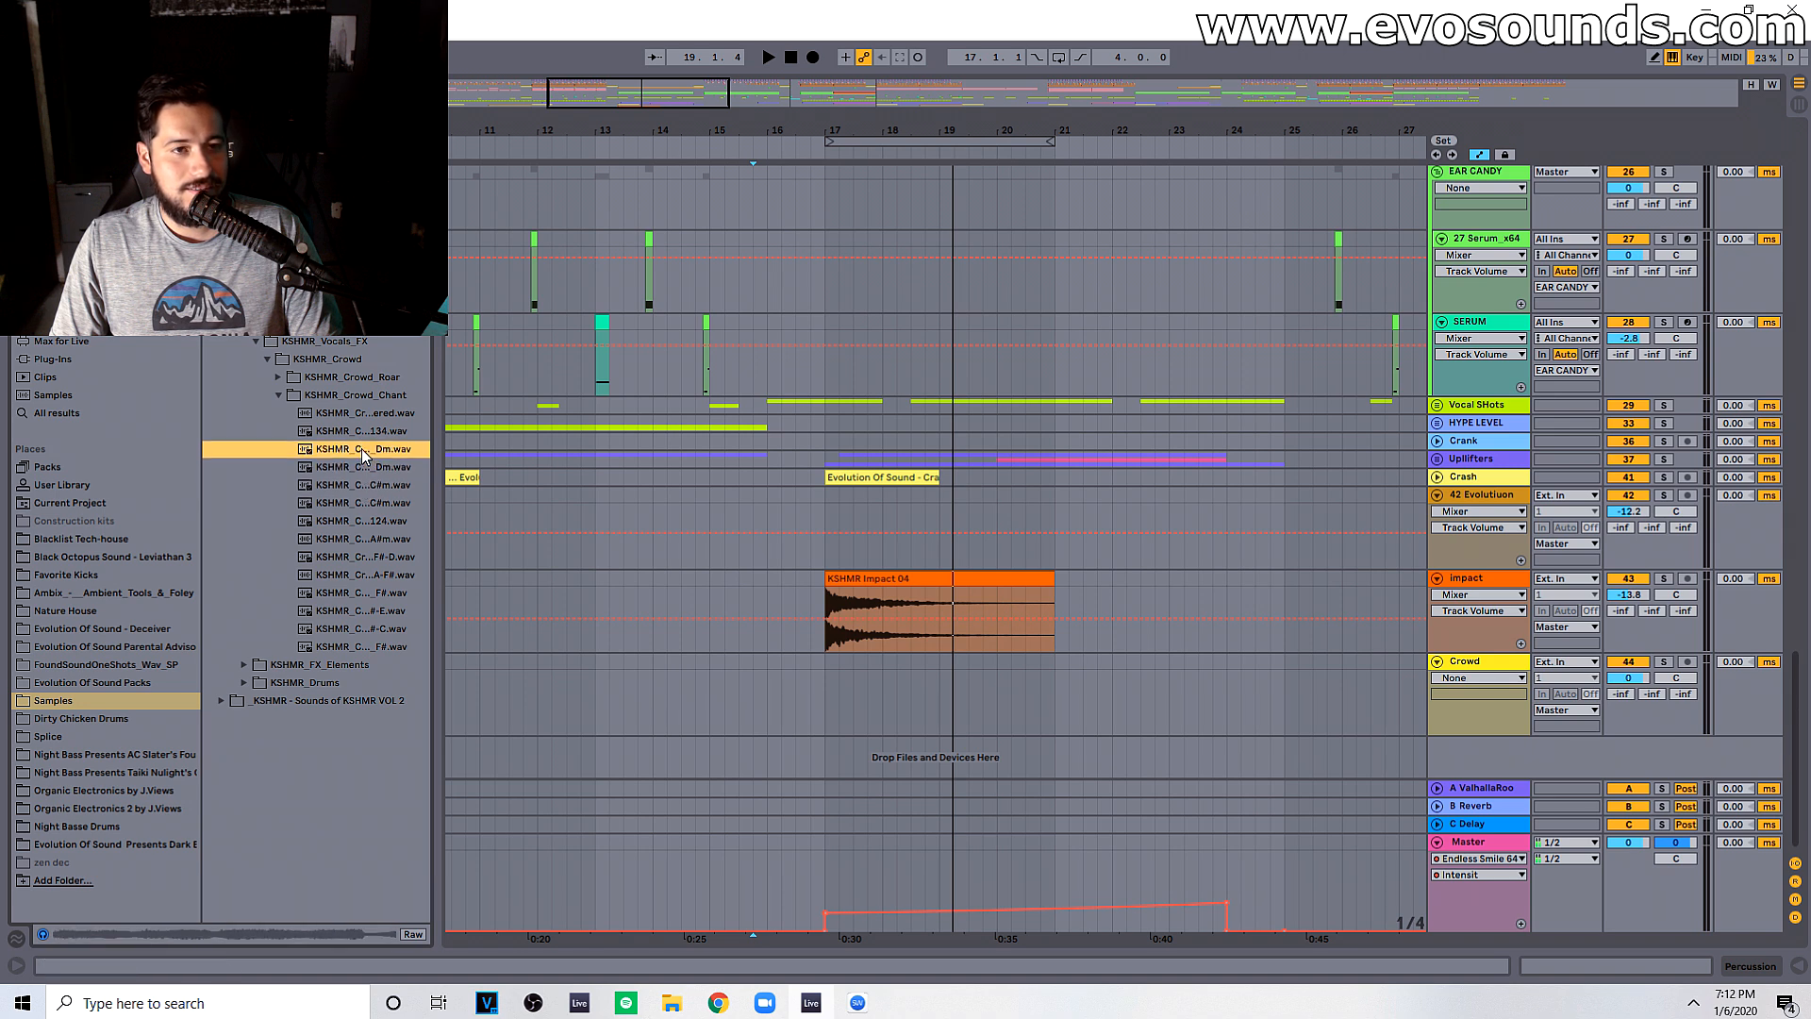
pyautogui.click(367, 432)
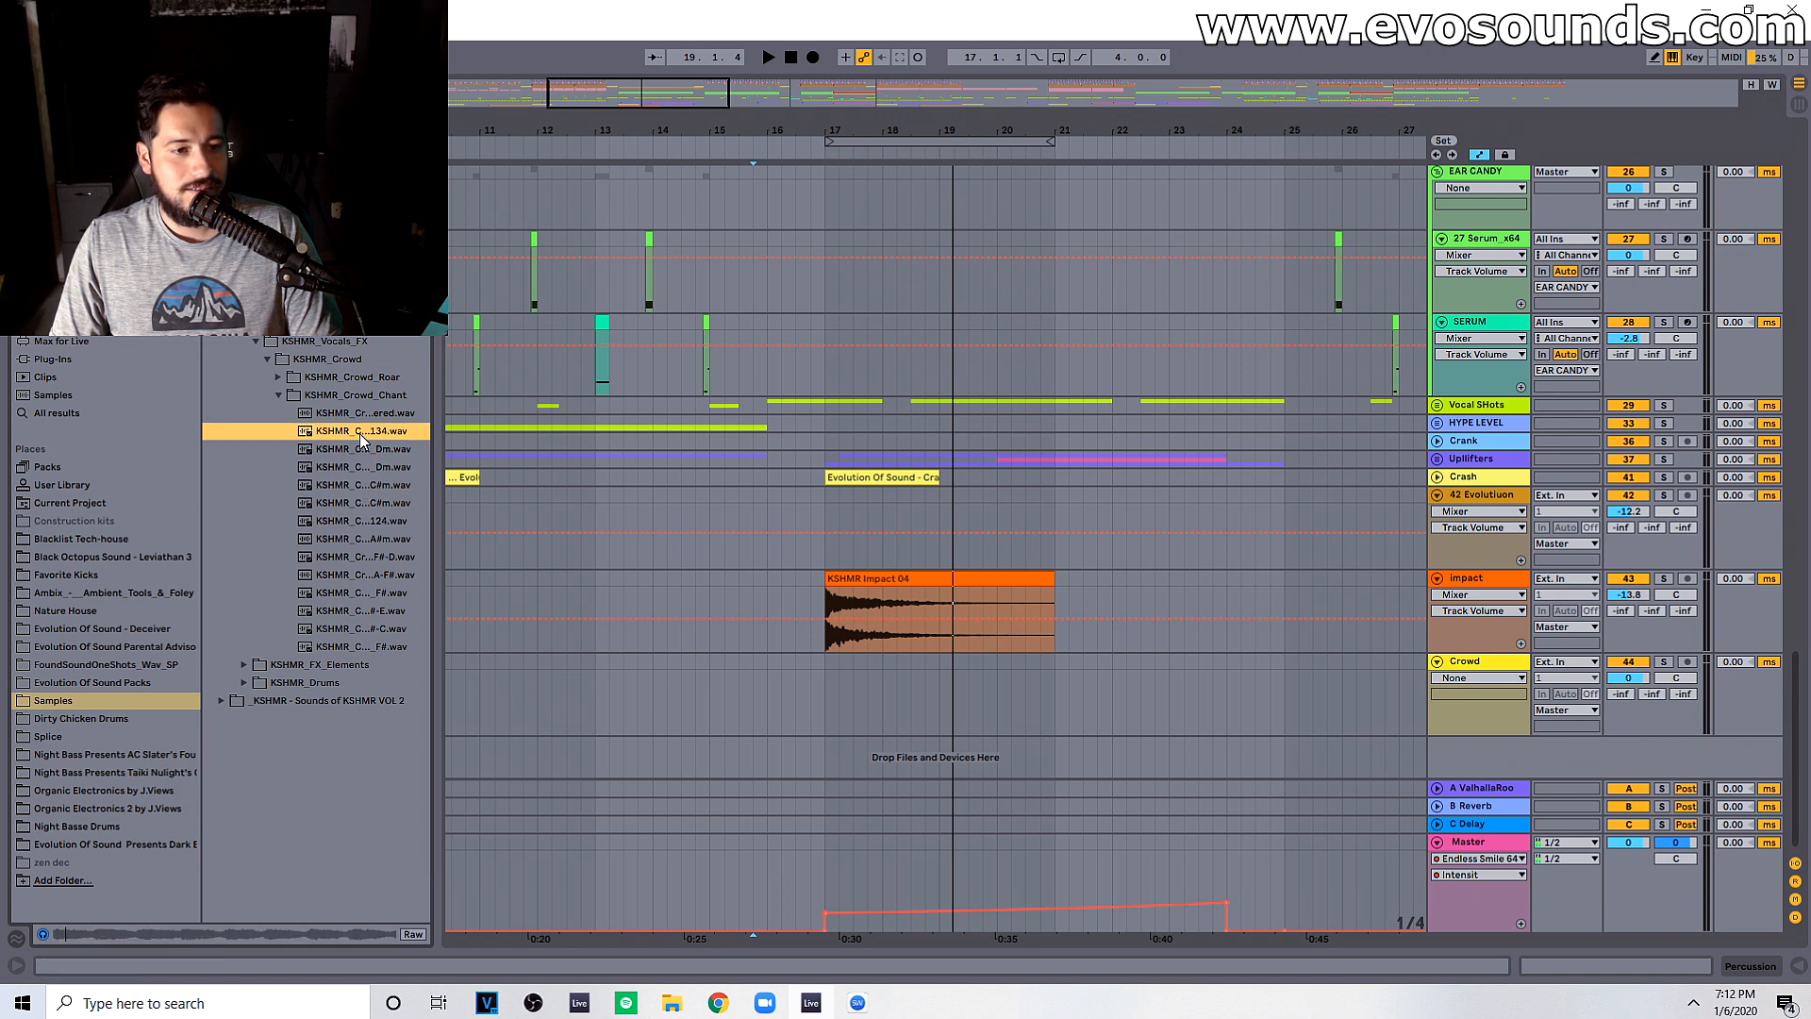
# Step: Place the KSHMR_Crowd_Chant_Loop_06_Hey_Ho_134 sample at bar 17 on the Crowd track
pyautogui.moveTo(358, 439); pyautogui.dragTo(826, 523)
pyautogui.click(1041, 526)
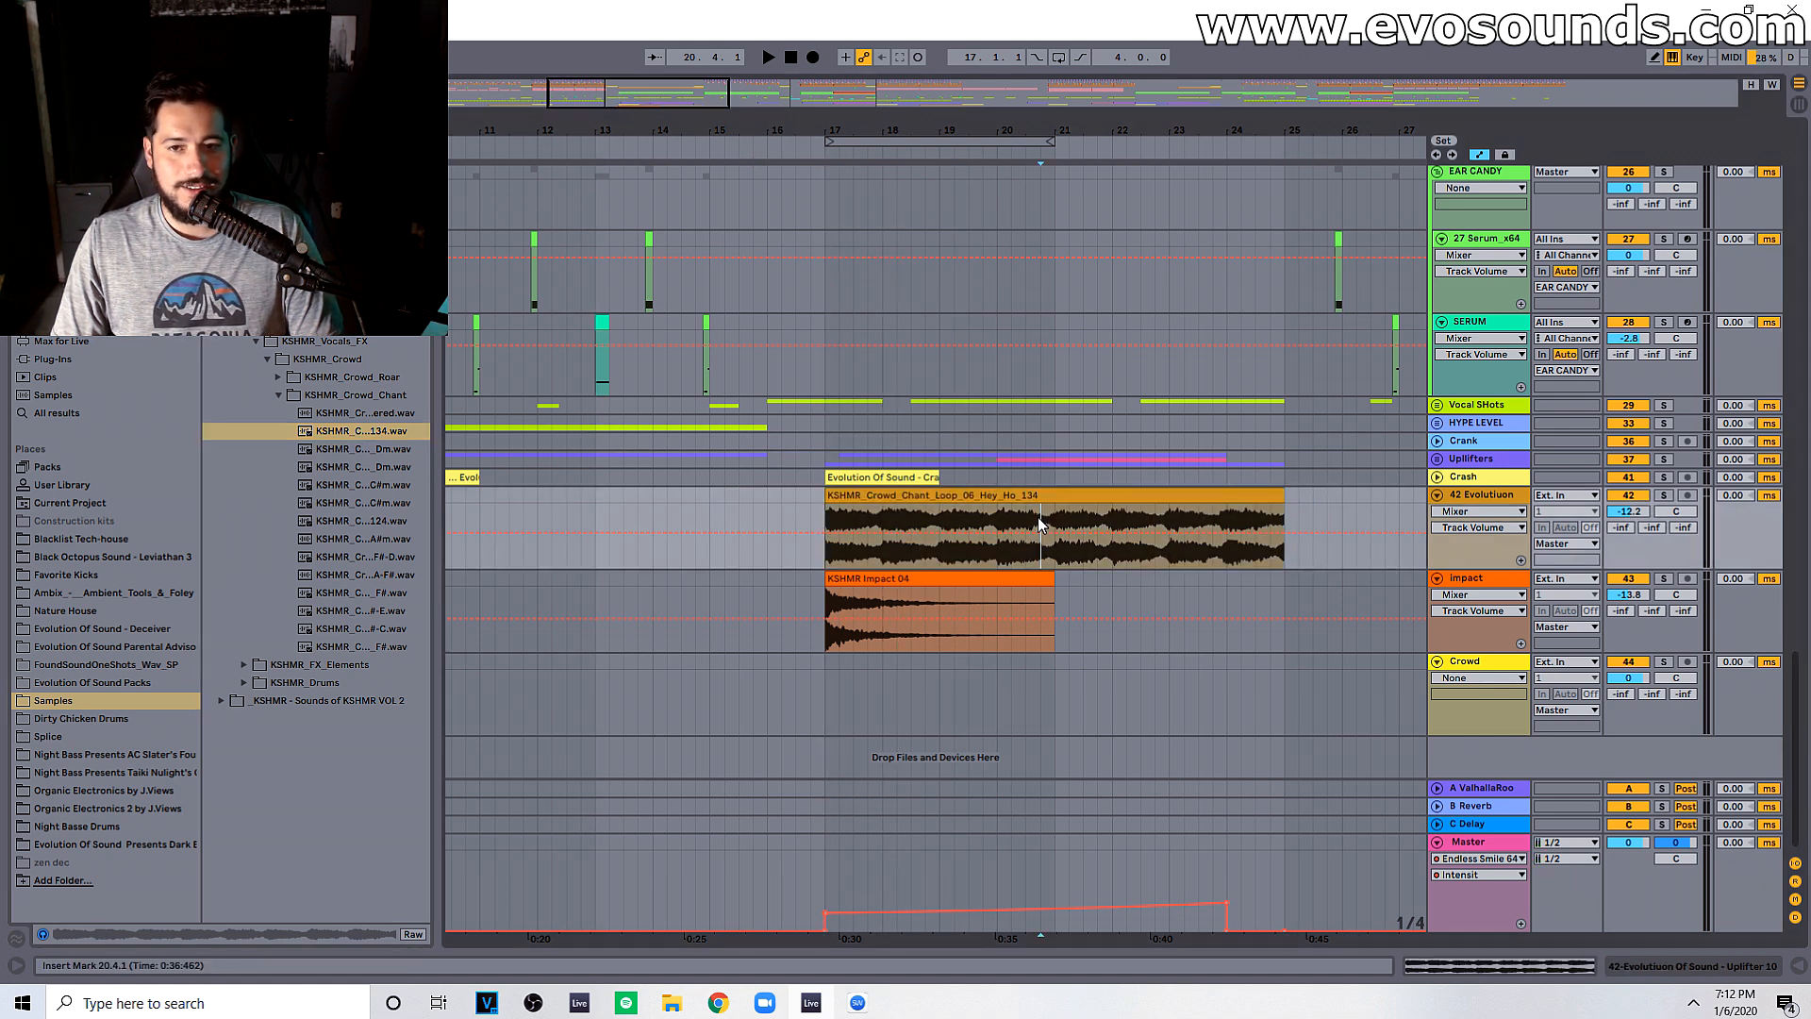
pyautogui.moveTo(1023, 518); pyautogui.dragTo(1028, 698)
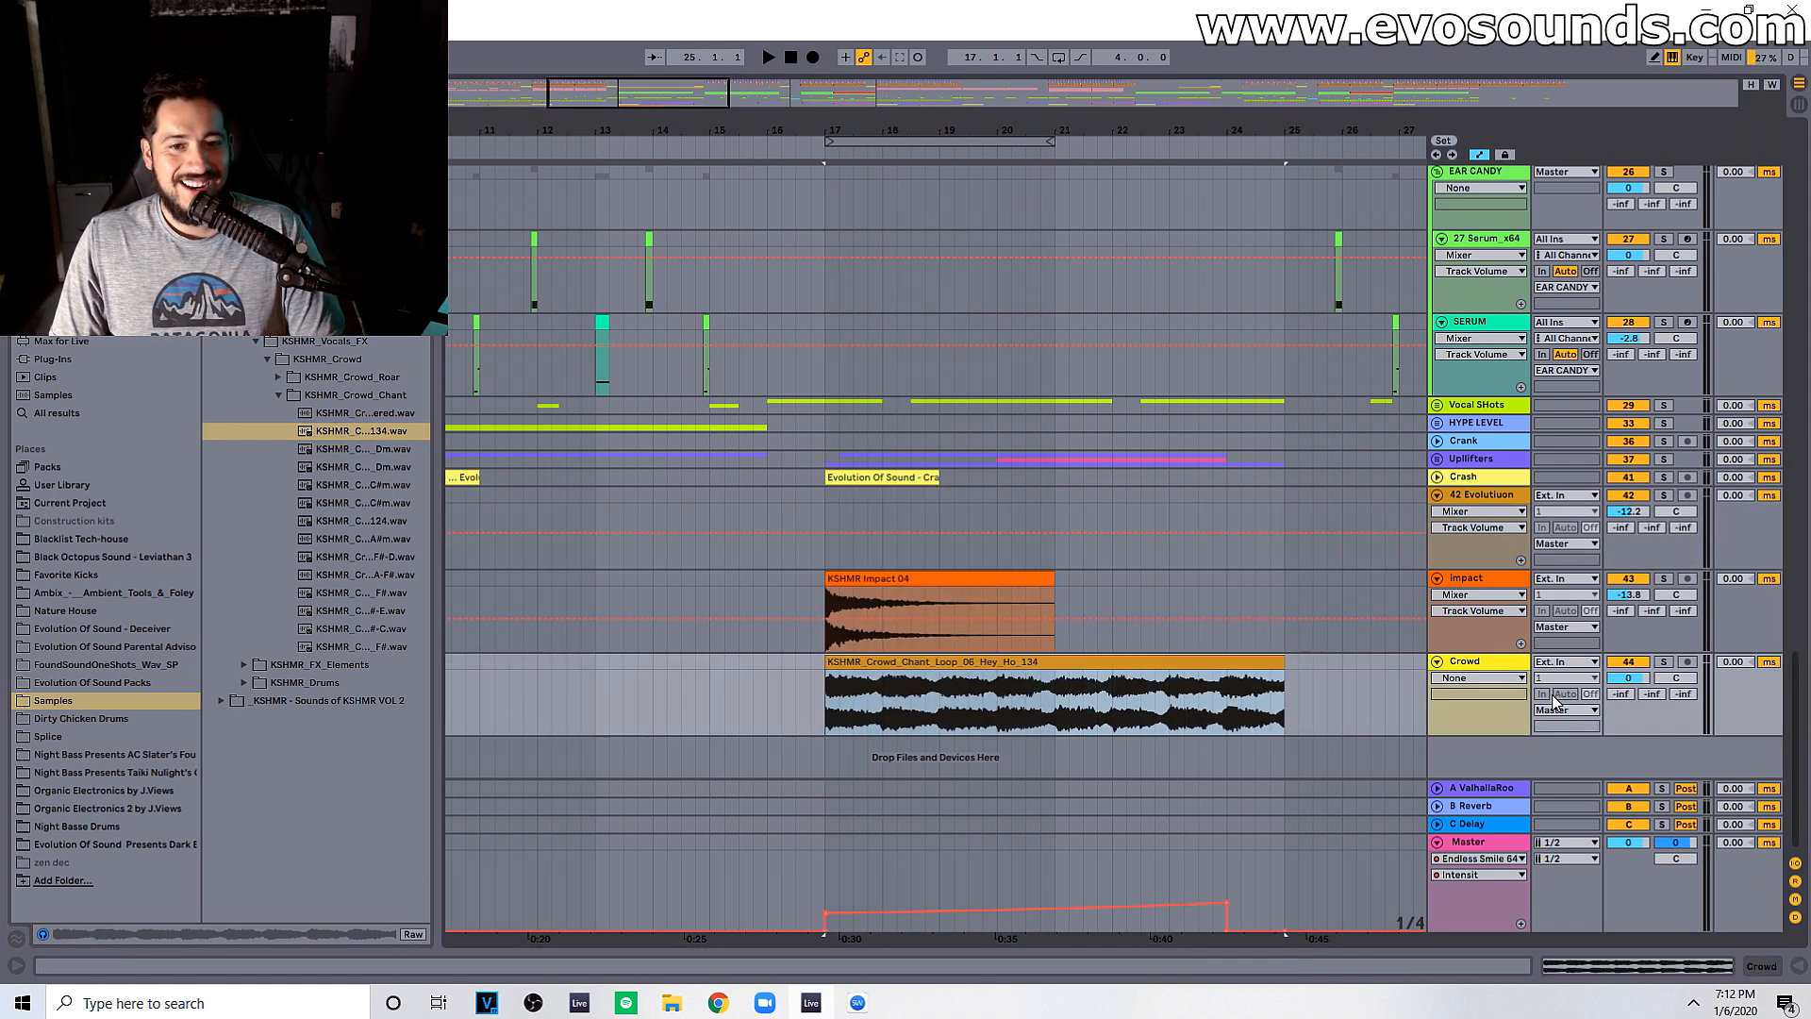
# Step: Play the buildup with the crowd chant, set the Crowd track's volume to -26.6 dB, and clear the sample search
pyautogui.press('space')
pyautogui.moveTo(1611, 682); pyautogui.dragTo(1611, 757)
pyautogui.doubleClick(1467, 661)
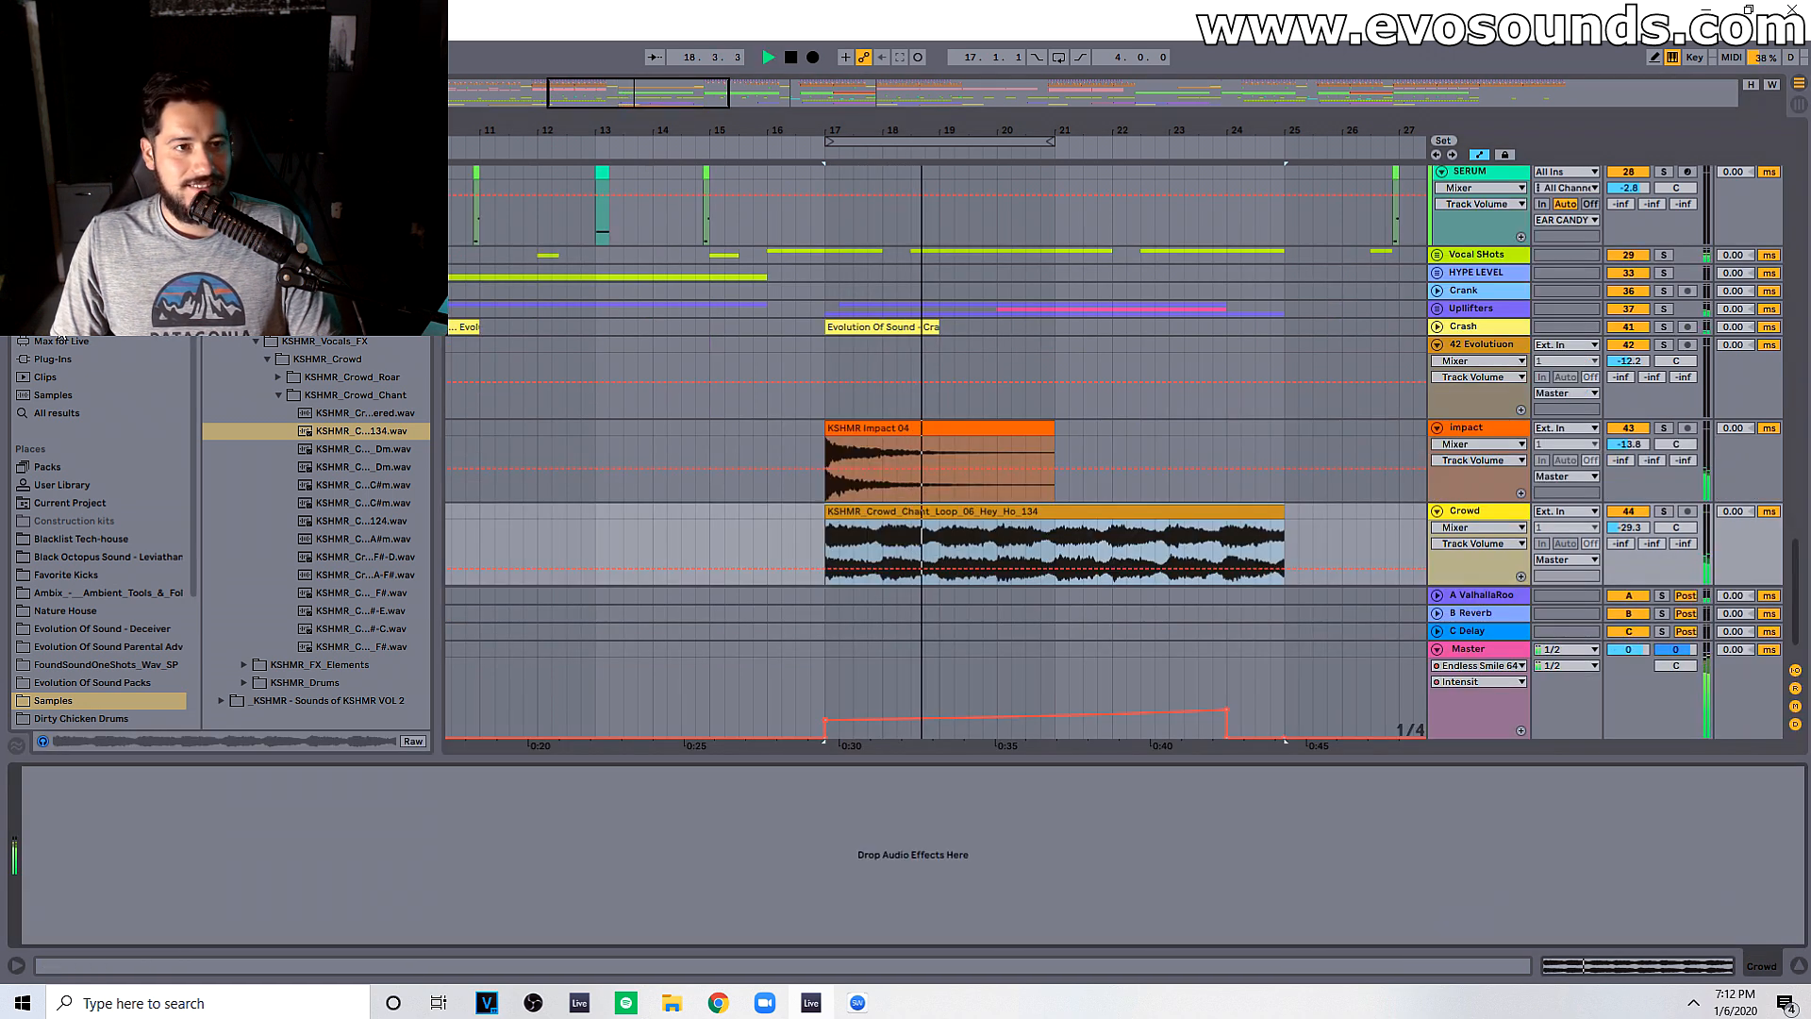
pyautogui.moveTo(1633, 528); pyautogui.dragTo(1634, 518)
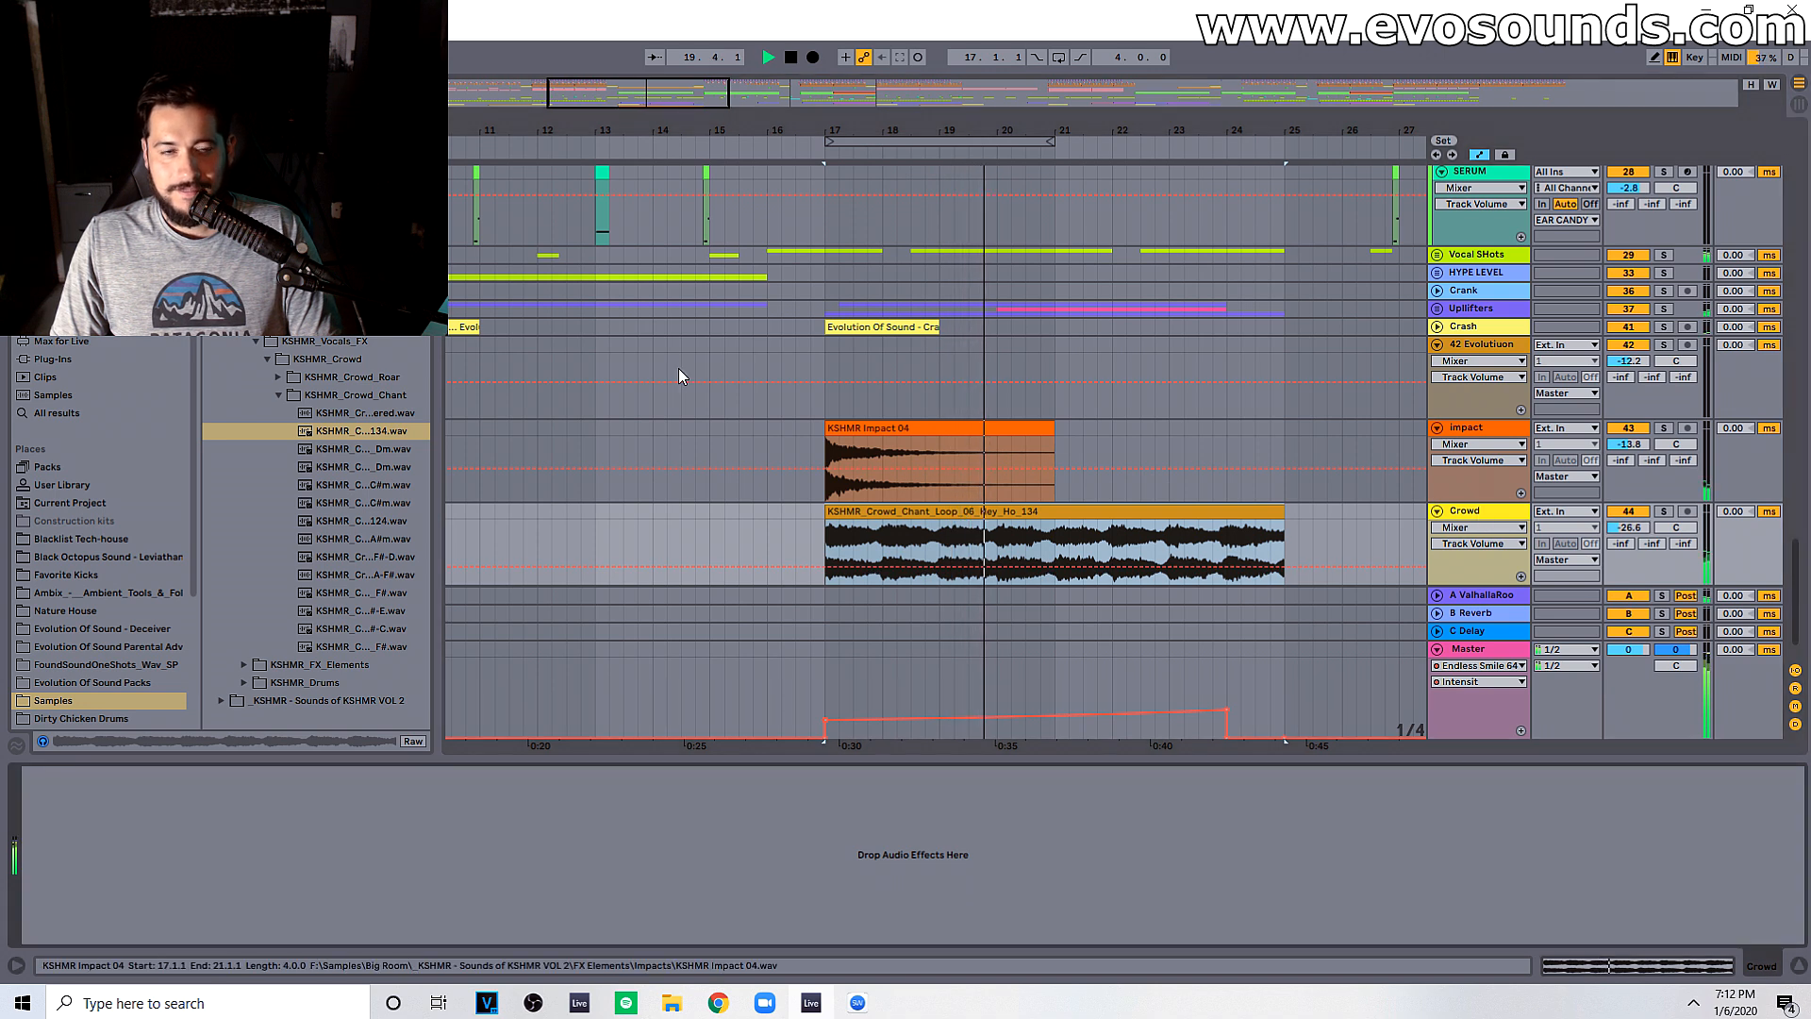
pyautogui.press('Escape')
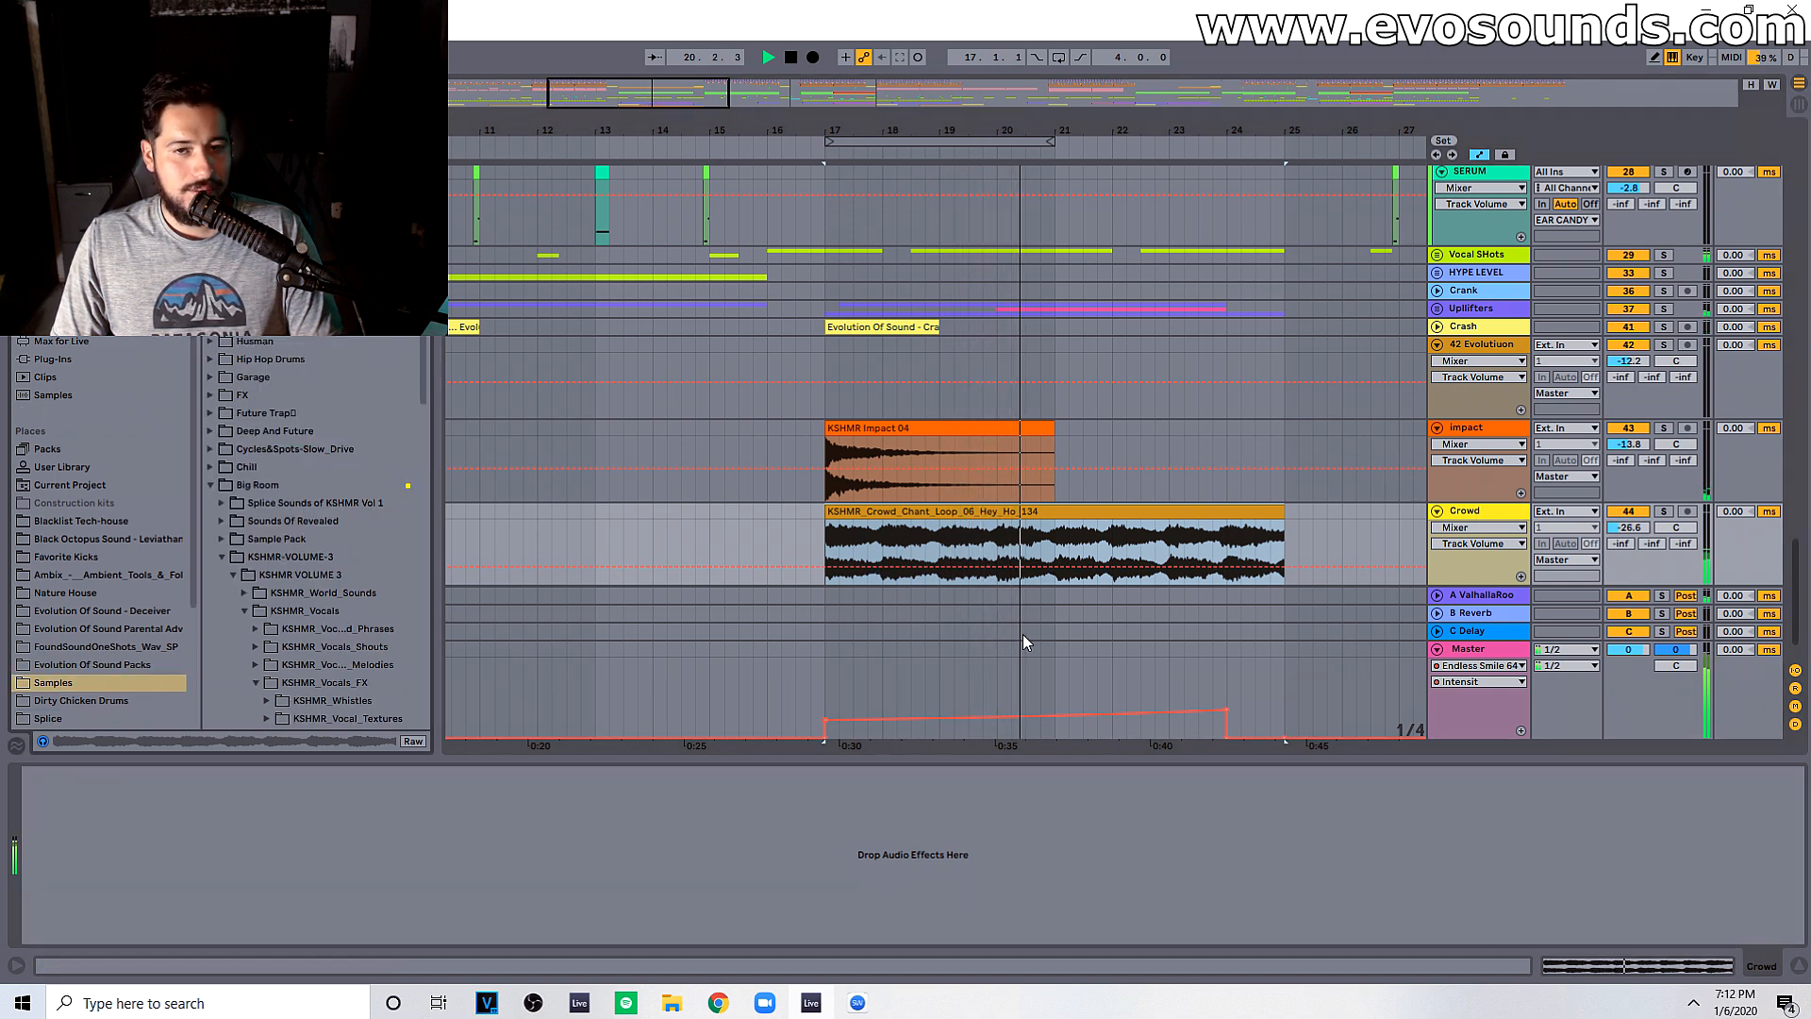
# Step: Stop playback and duplicate the crowd chant's first bar repeatedly until it fills bar 17 to bar 25
pyautogui.press('space')
pyautogui.moveTo(827, 528); pyautogui.dragTo(868, 528)
pyautogui.hotkey('ctrl', 'd')
pyautogui.hotkey('ctrl', 'd')
pyautogui.hotkey('ctrl', 'd')
pyautogui.hotkey('ctrl', 'd')
pyautogui.hotkey('ctrl', 'd')
pyautogui.hotkey('ctrl', 'd')
pyautogui.hotkey('ctrl', 'd')
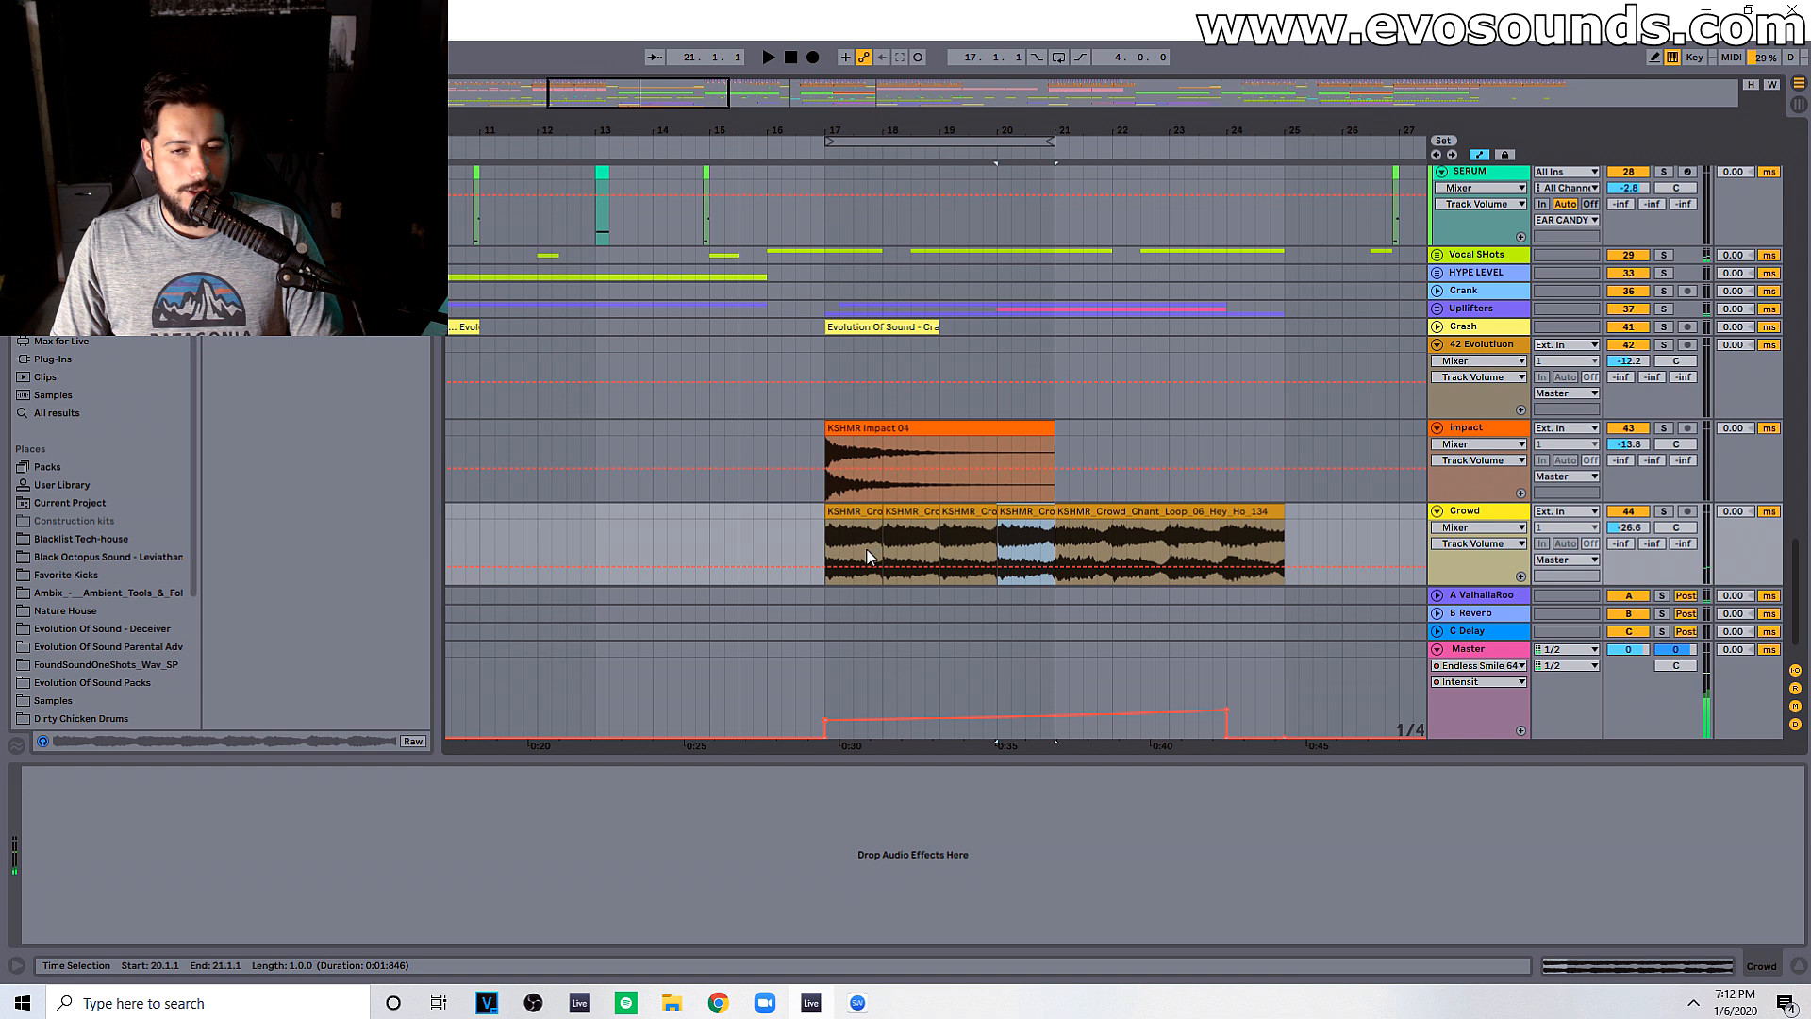
# Step: Play from bar 17, solo the Crowd track briefly, and set its volume to -33.5 dB
pyautogui.click(829, 539)
pyautogui.press('space')
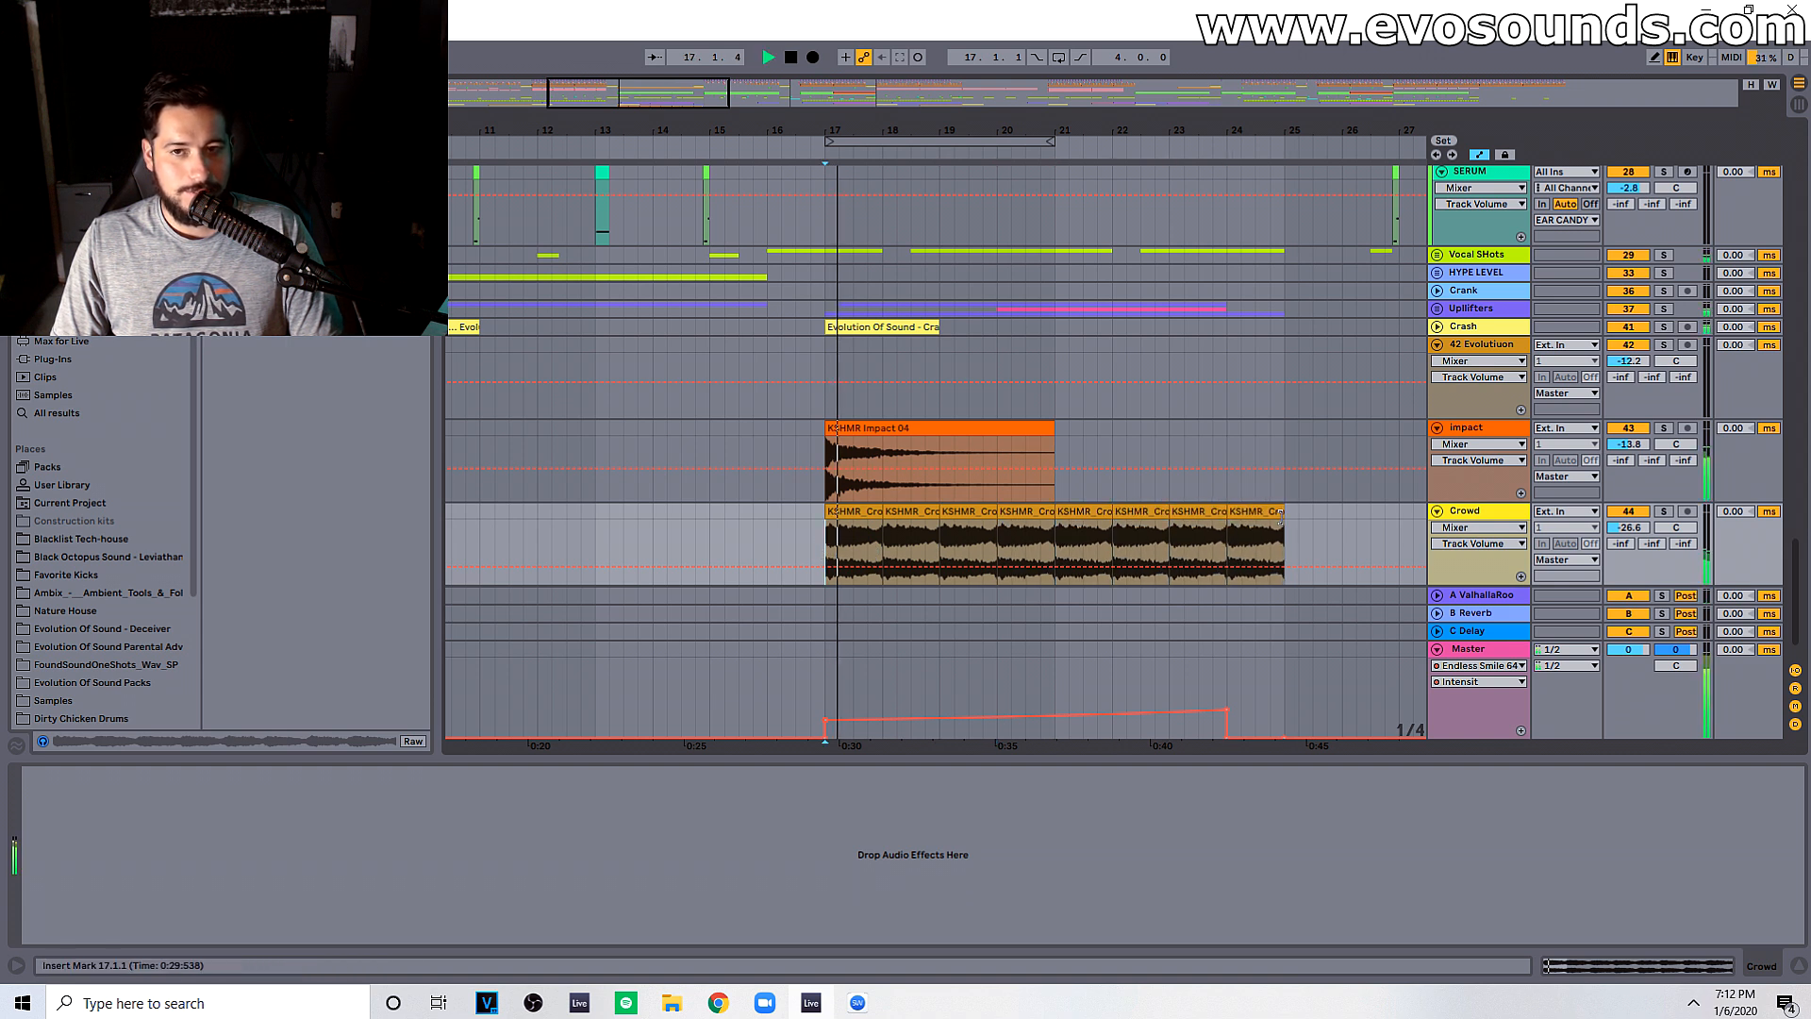
pyautogui.click(1663, 511)
pyautogui.moveTo(1637, 528); pyautogui.dragTo(1637, 542)
pyautogui.click(1663, 511)
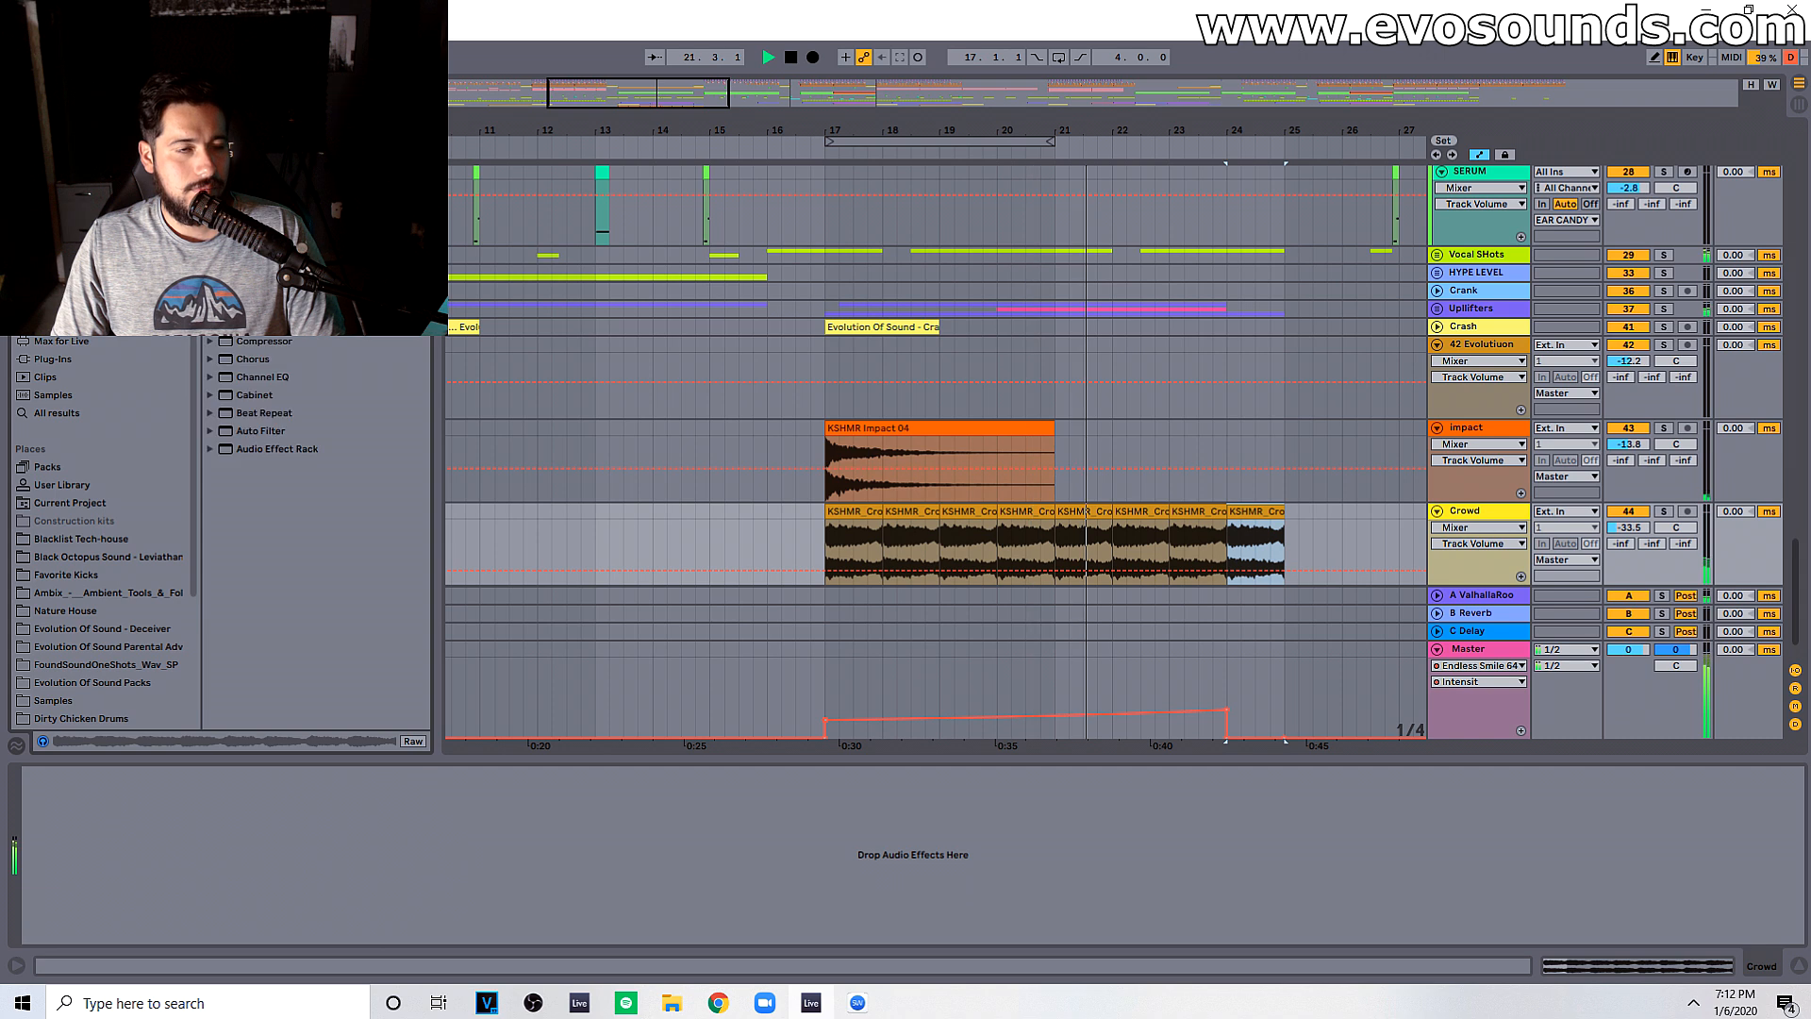
# Step: Insert an audio track below Crowd and delete the crowd chant clip between bars 24 and 25
pyautogui.scroll(-1, 1496, 567)
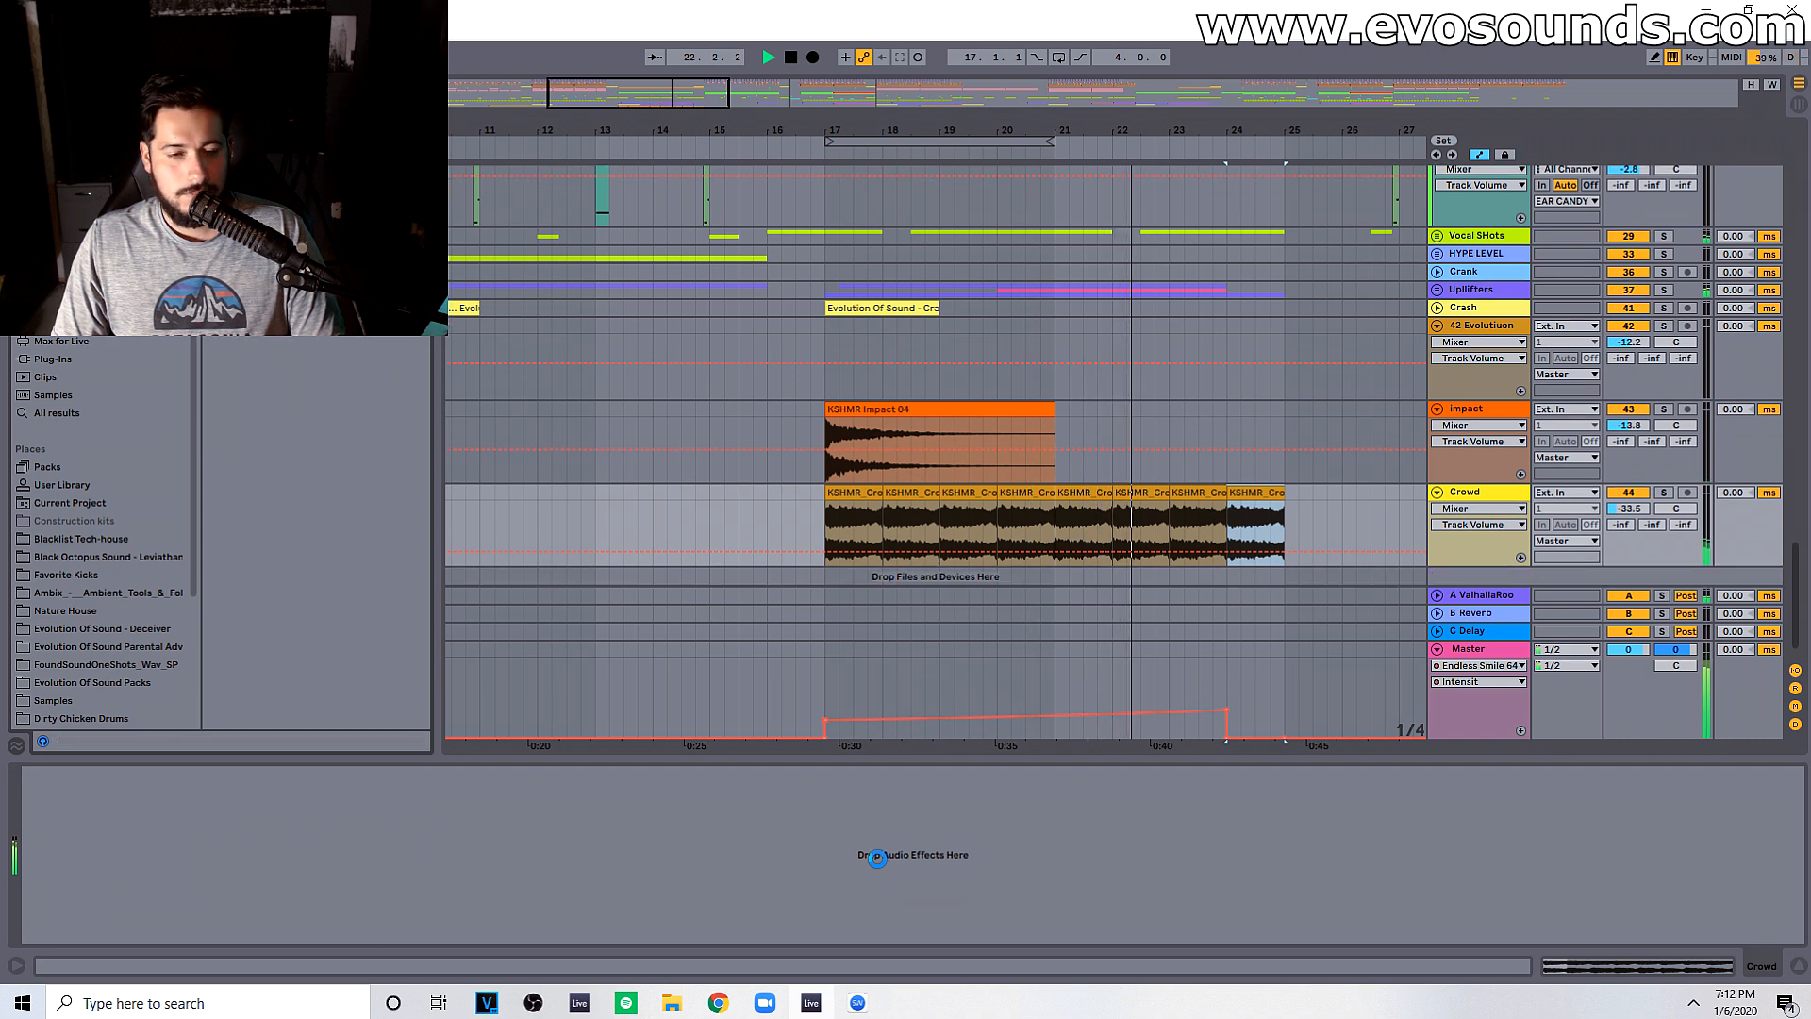
pyautogui.hotkey('ctrl', 't')
pyautogui.click(1256, 488)
pyautogui.press('Delete')
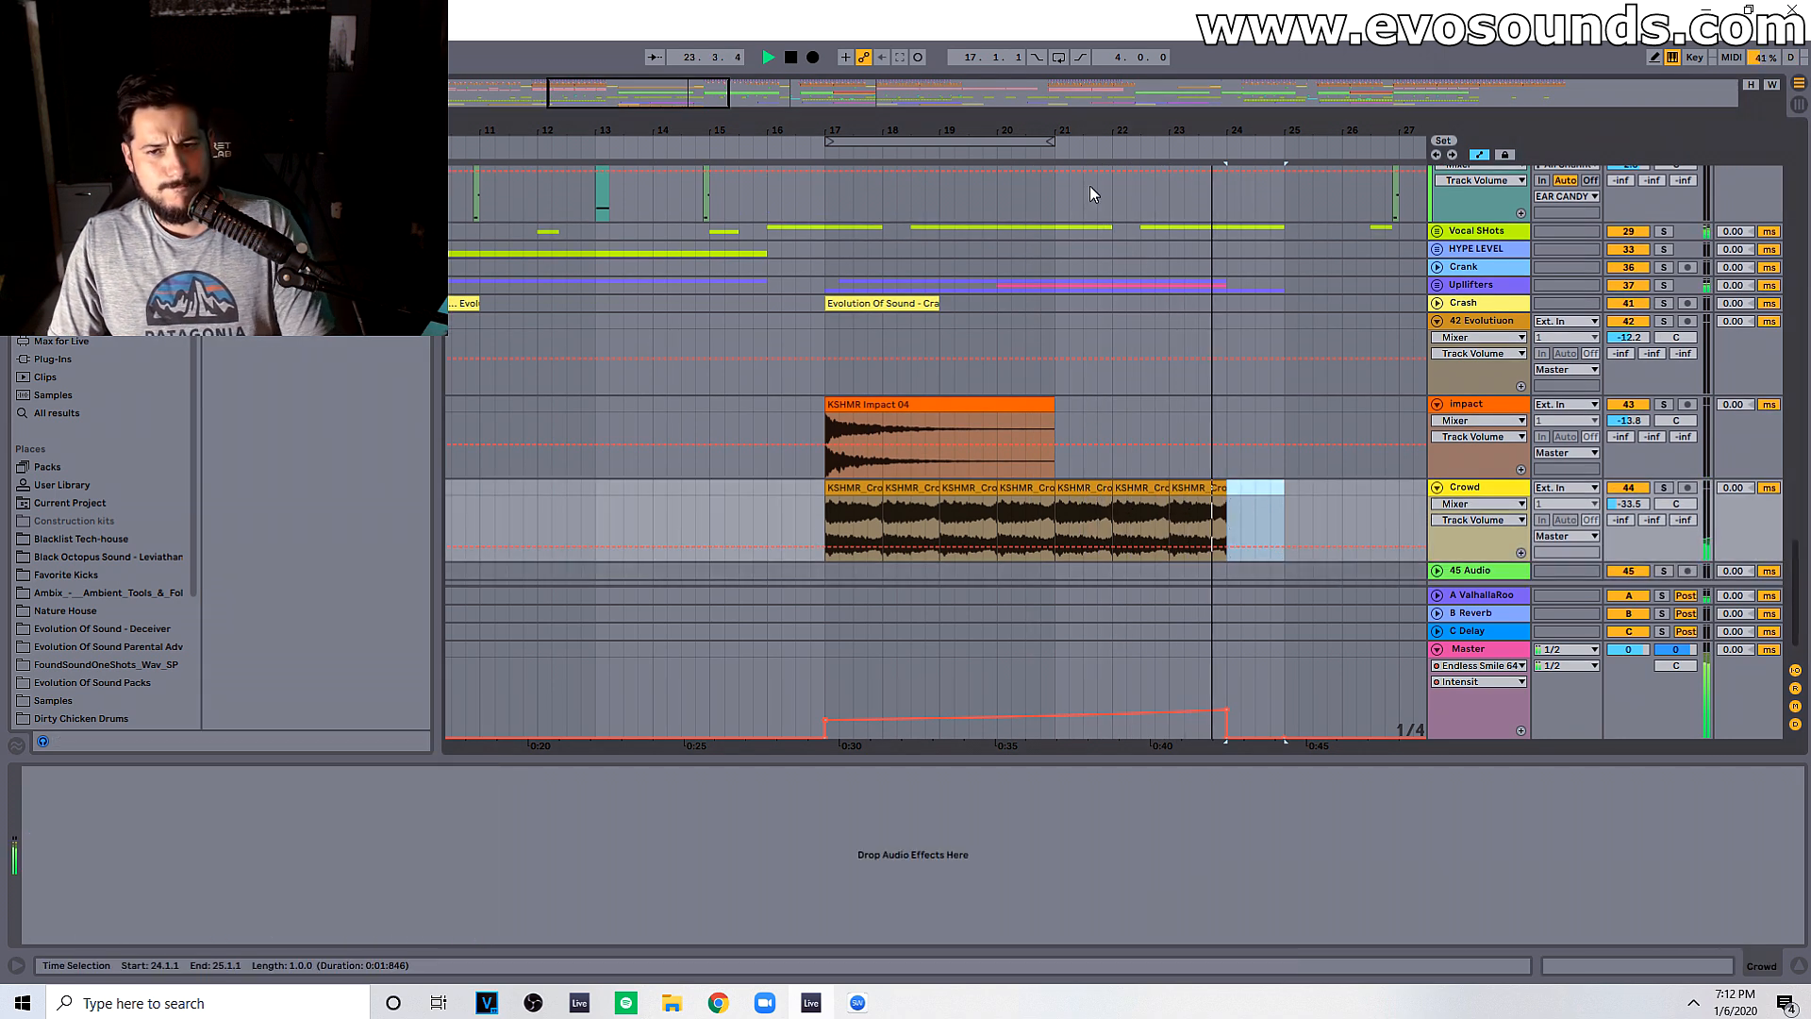
# Step: Hide the device view and play the buildup from bar 17 while reviewing the bass tracks
pyautogui.hscroll(3, 1045, 231)
pyautogui.scroll(5, 1173, 275)
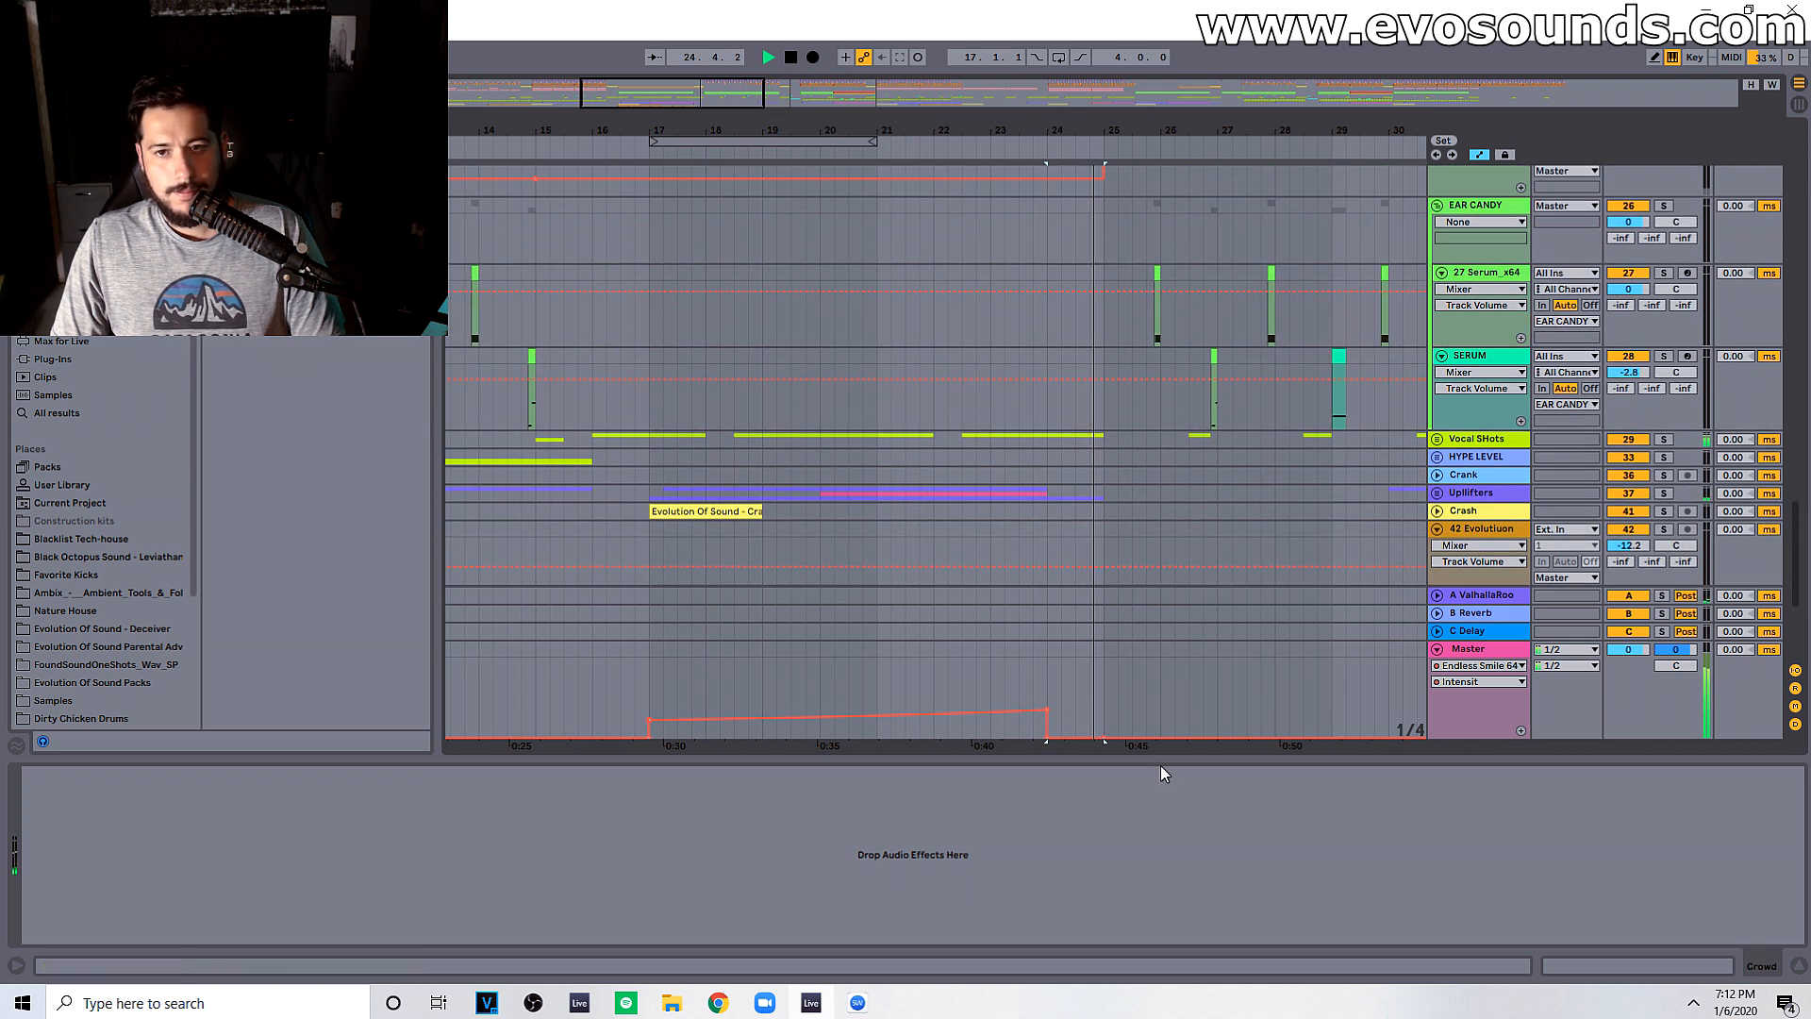
pyautogui.hotkey('ctrl', 'alt', 'l')
pyautogui.scroll(5, 1009, 604)
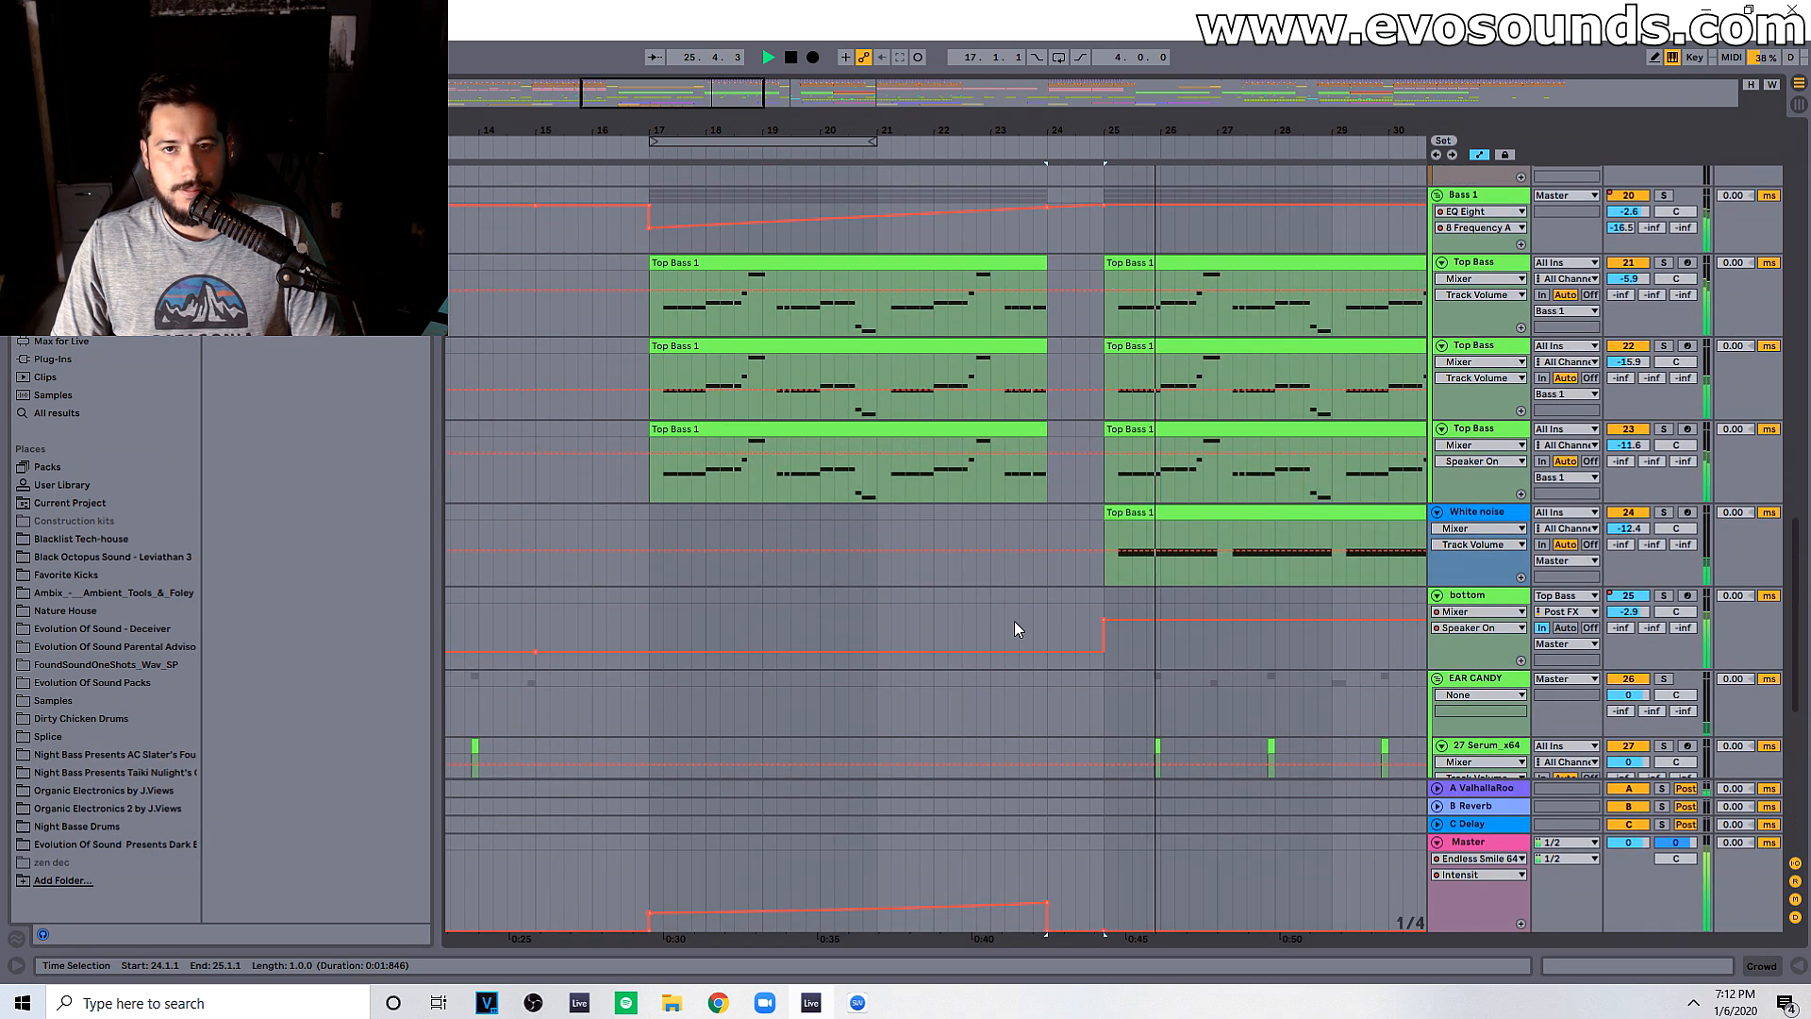
pyautogui.scroll(8, 1015, 621)
pyautogui.click(654, 490)
pyautogui.press('space')
pyautogui.press('space')
pyautogui.scroll(-3, 884, 605)
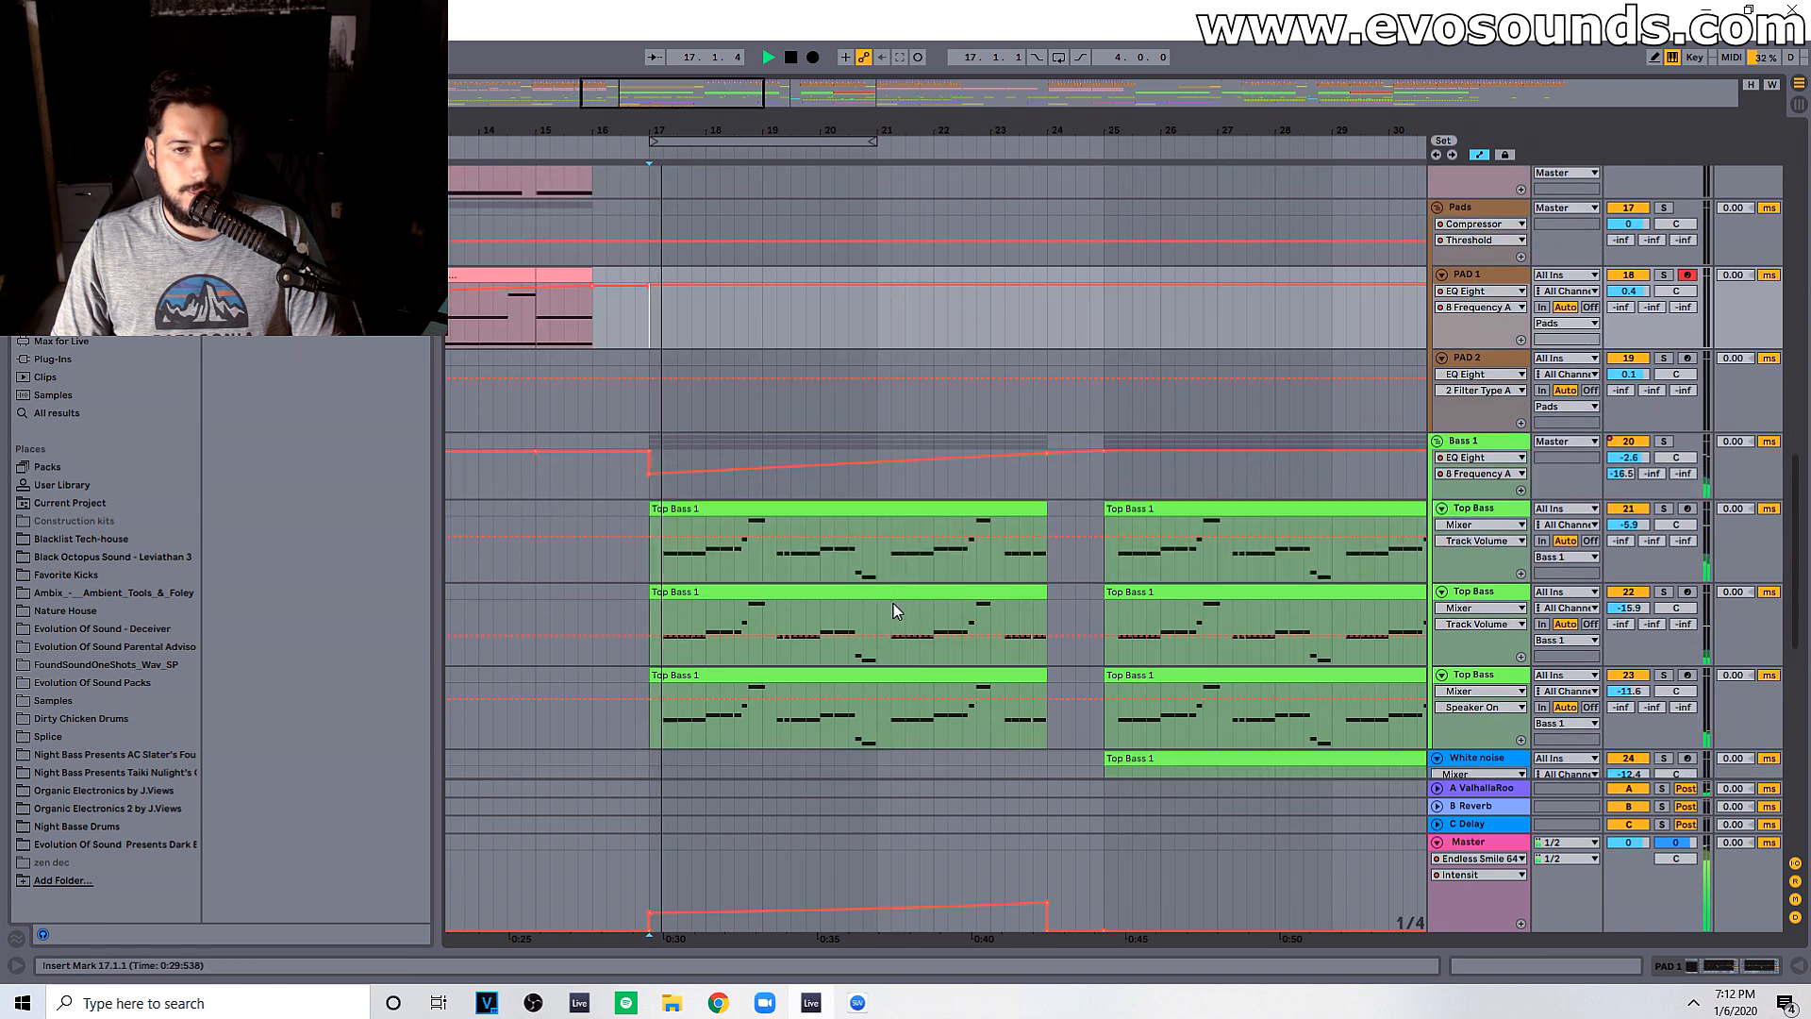
# Step: Play from bar 22.3 and review the tracks through the transition into the drop at bar 25
pyautogui.click(969, 553)
pyautogui.press('space')
pyautogui.press('space')
pyautogui.scroll(-3, 1052, 481)
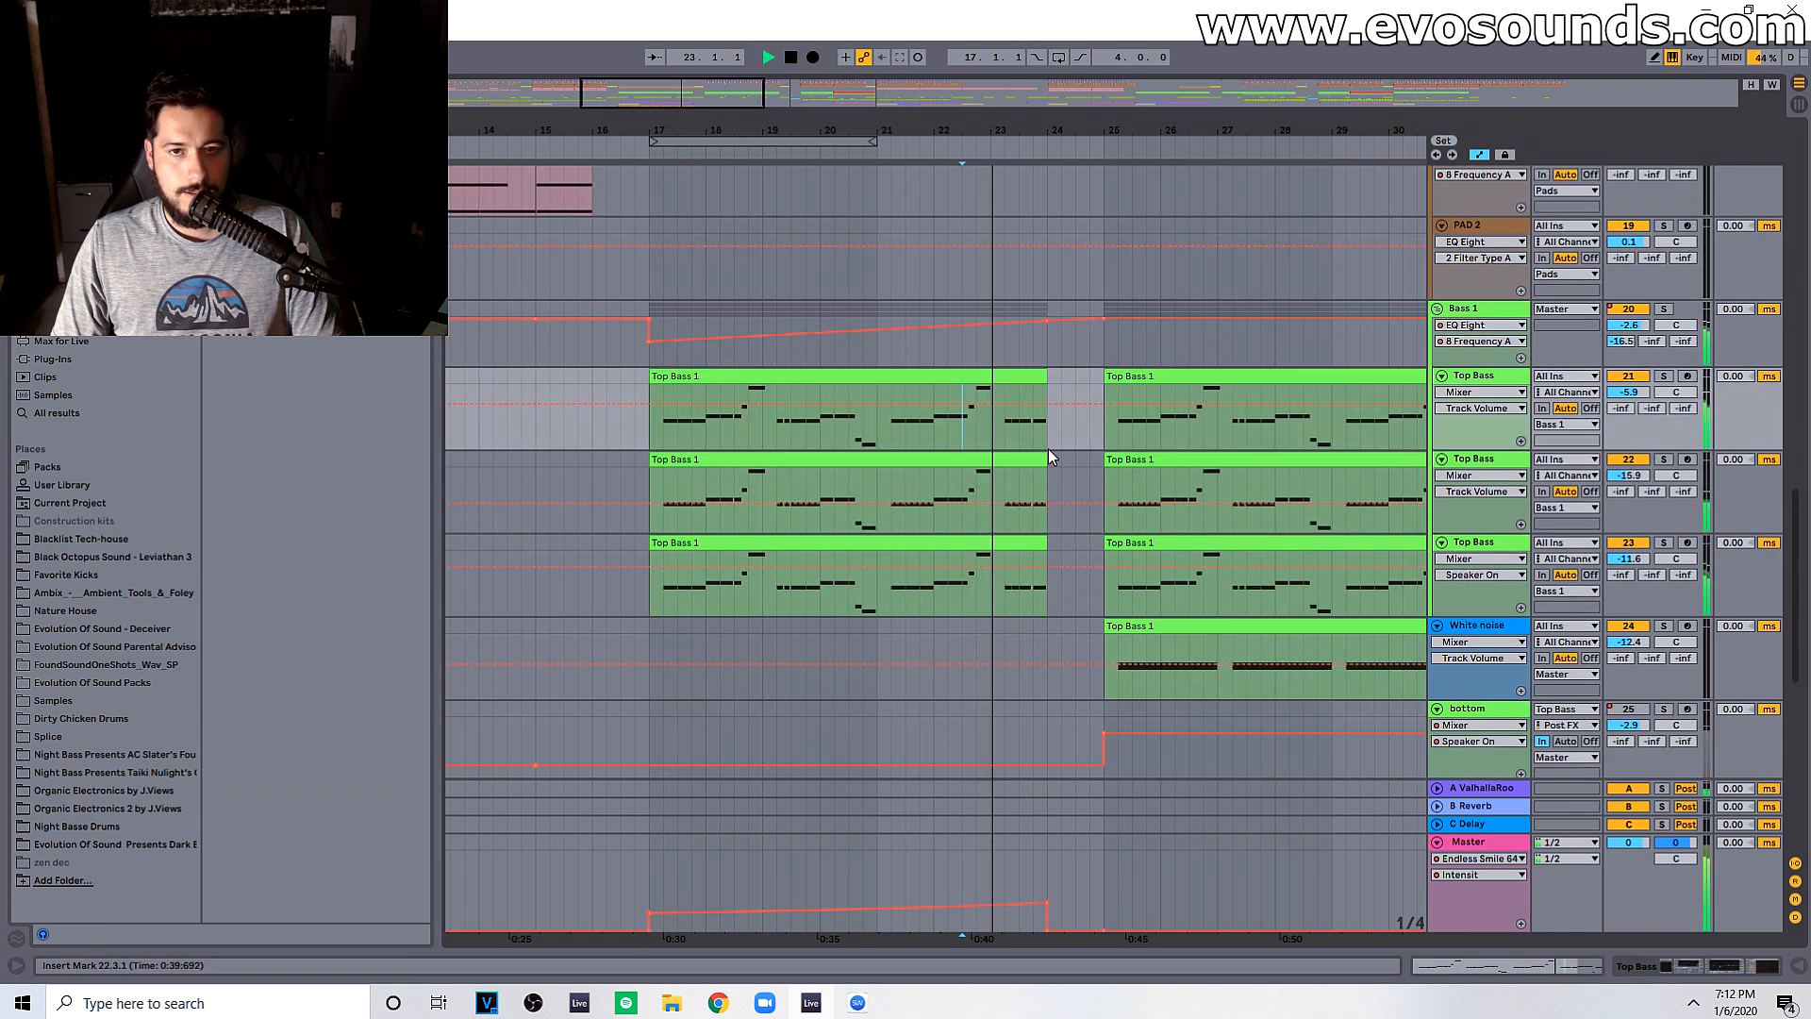
pyautogui.scroll(6, 1016, 619)
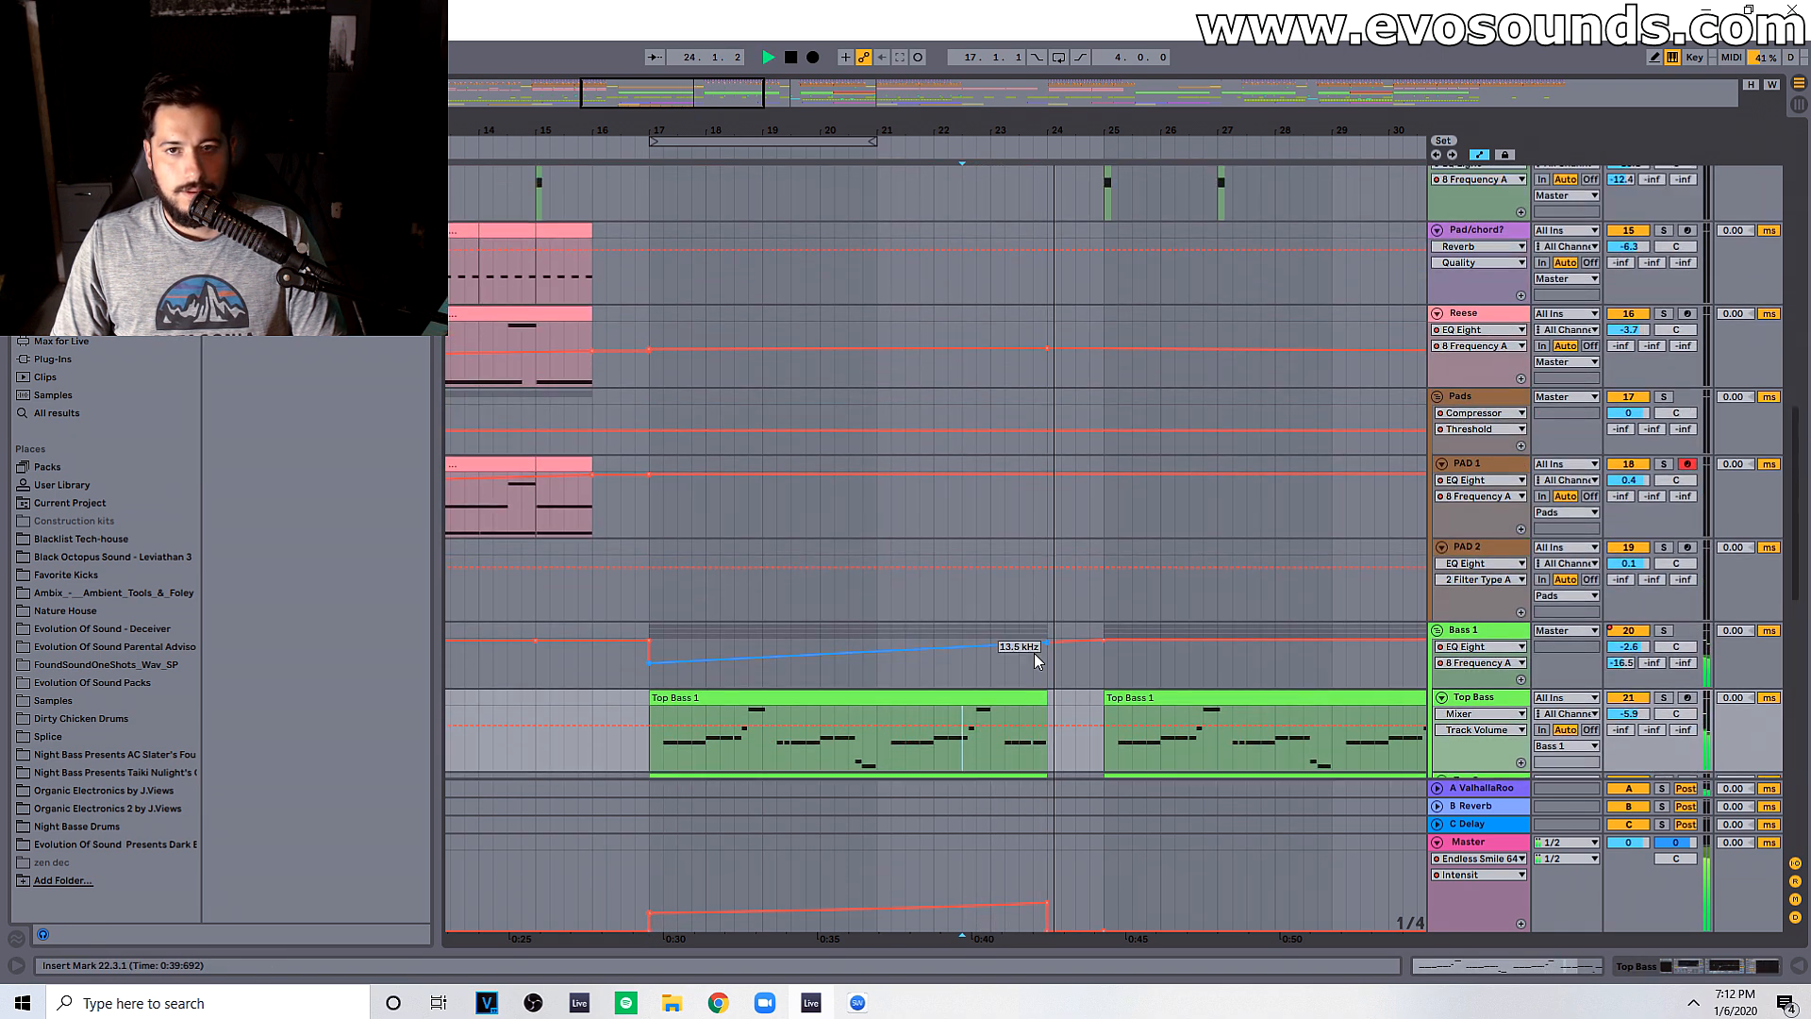
pyautogui.scroll(6, 1035, 655)
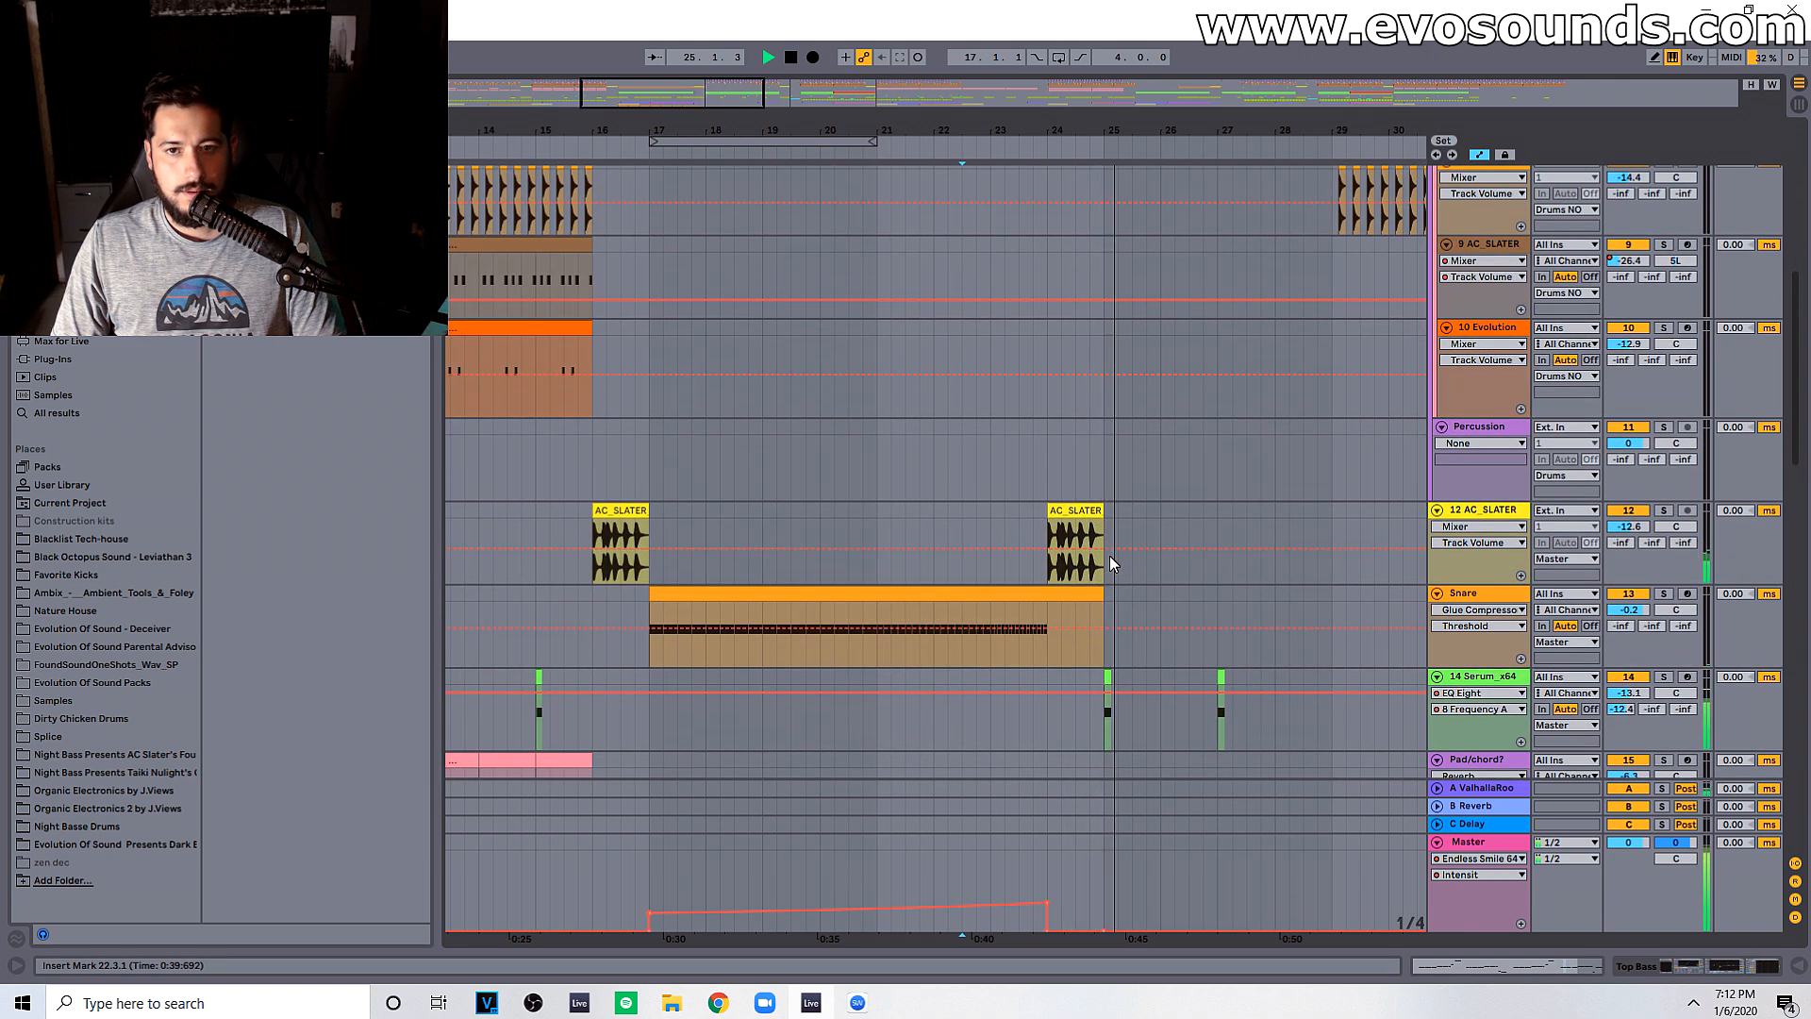
pyautogui.scroll(5, 1015, 588)
# Step: Play from bar 14.2 and review every track from the verse's end through the bar 17 buildup
pyautogui.moveTo(500, 130); pyautogui.dragTo(929, 123)
pyautogui.click(925, 362)
pyautogui.press('space')
pyautogui.press('space')
pyautogui.scroll(-3, 953, 562)
pyautogui.scroll(-6, 953, 560)
pyautogui.scroll(3, 954, 560)
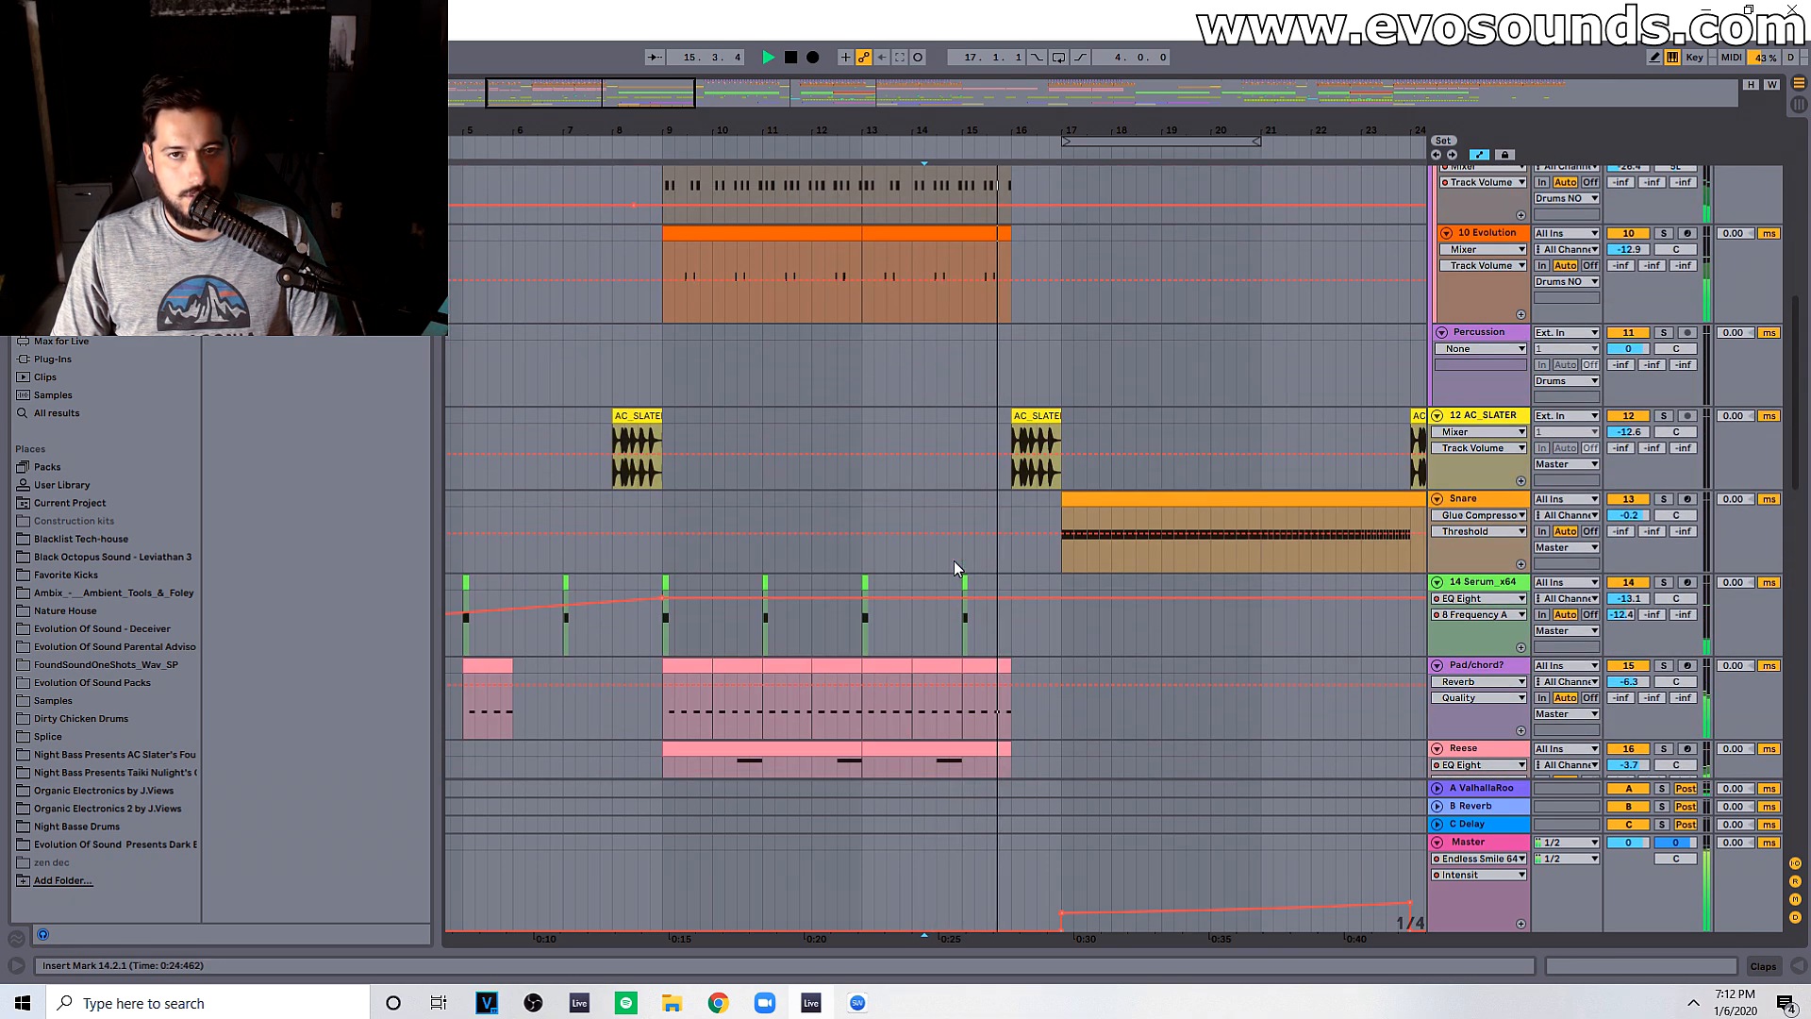
pyautogui.moveTo(674, 95); pyautogui.dragTo(704, 127)
pyautogui.scroll(-3, 750, 447)
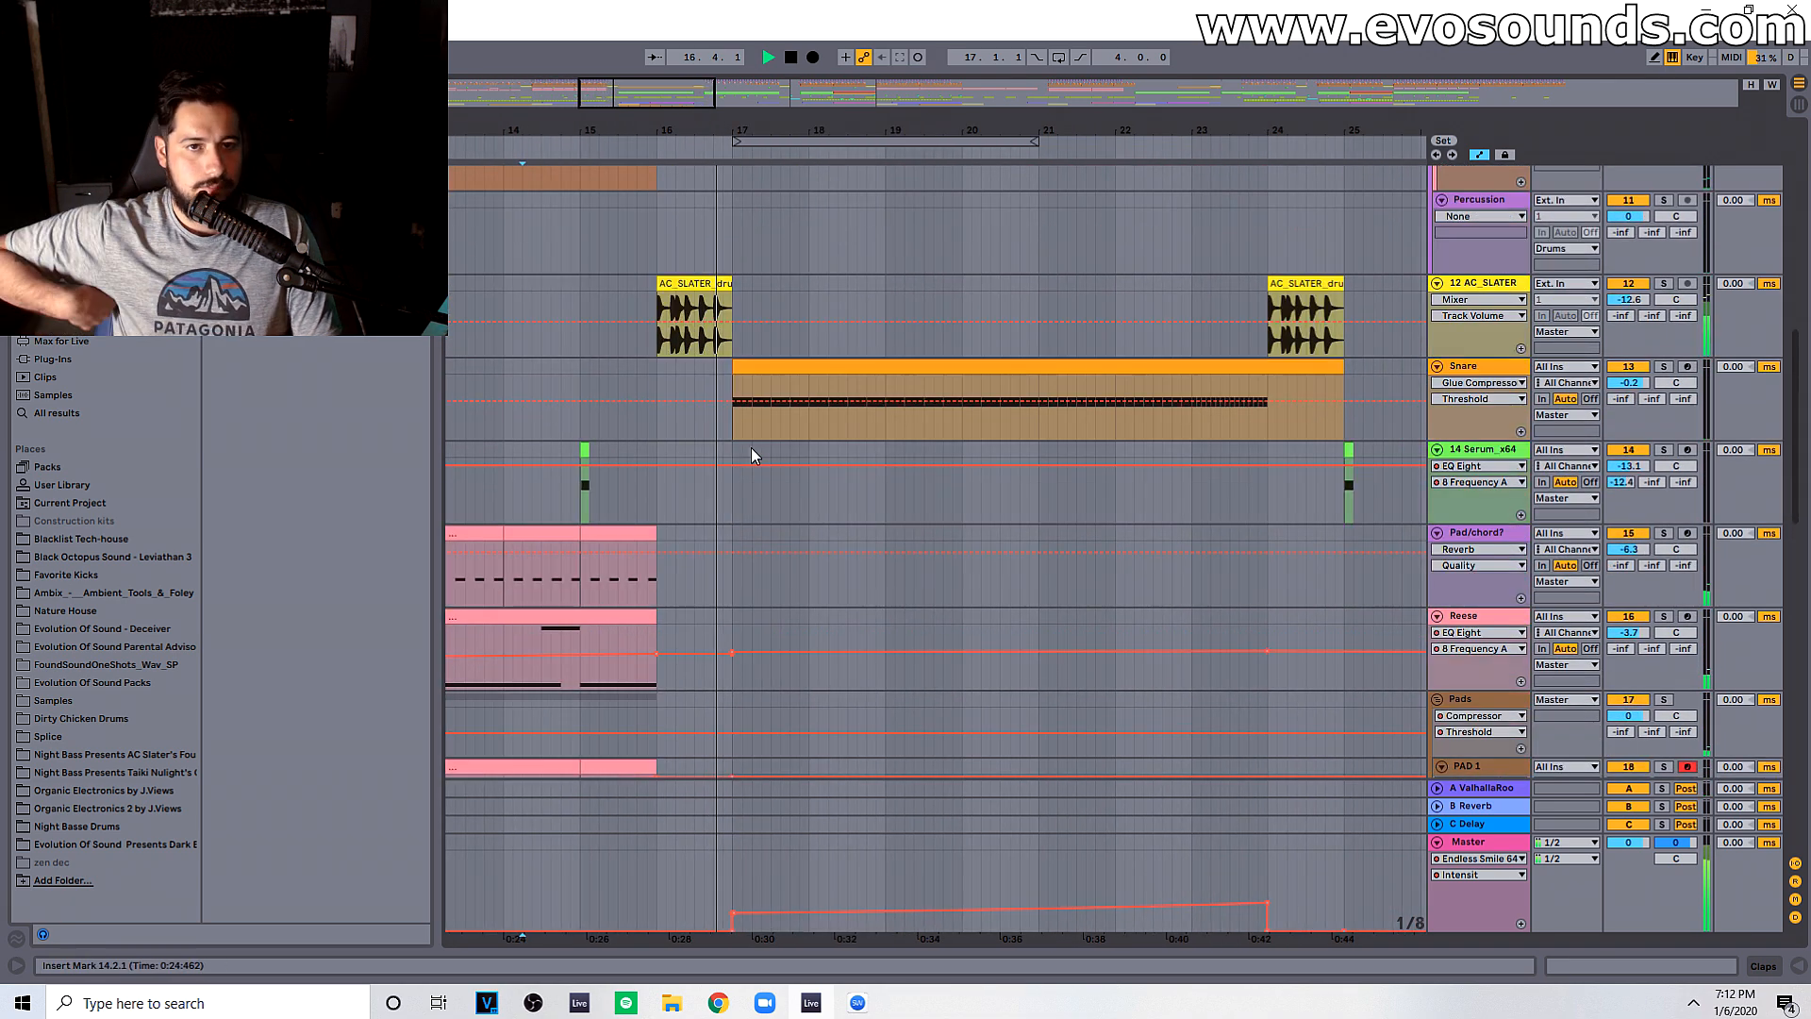
pyautogui.scroll(-3, 755, 467)
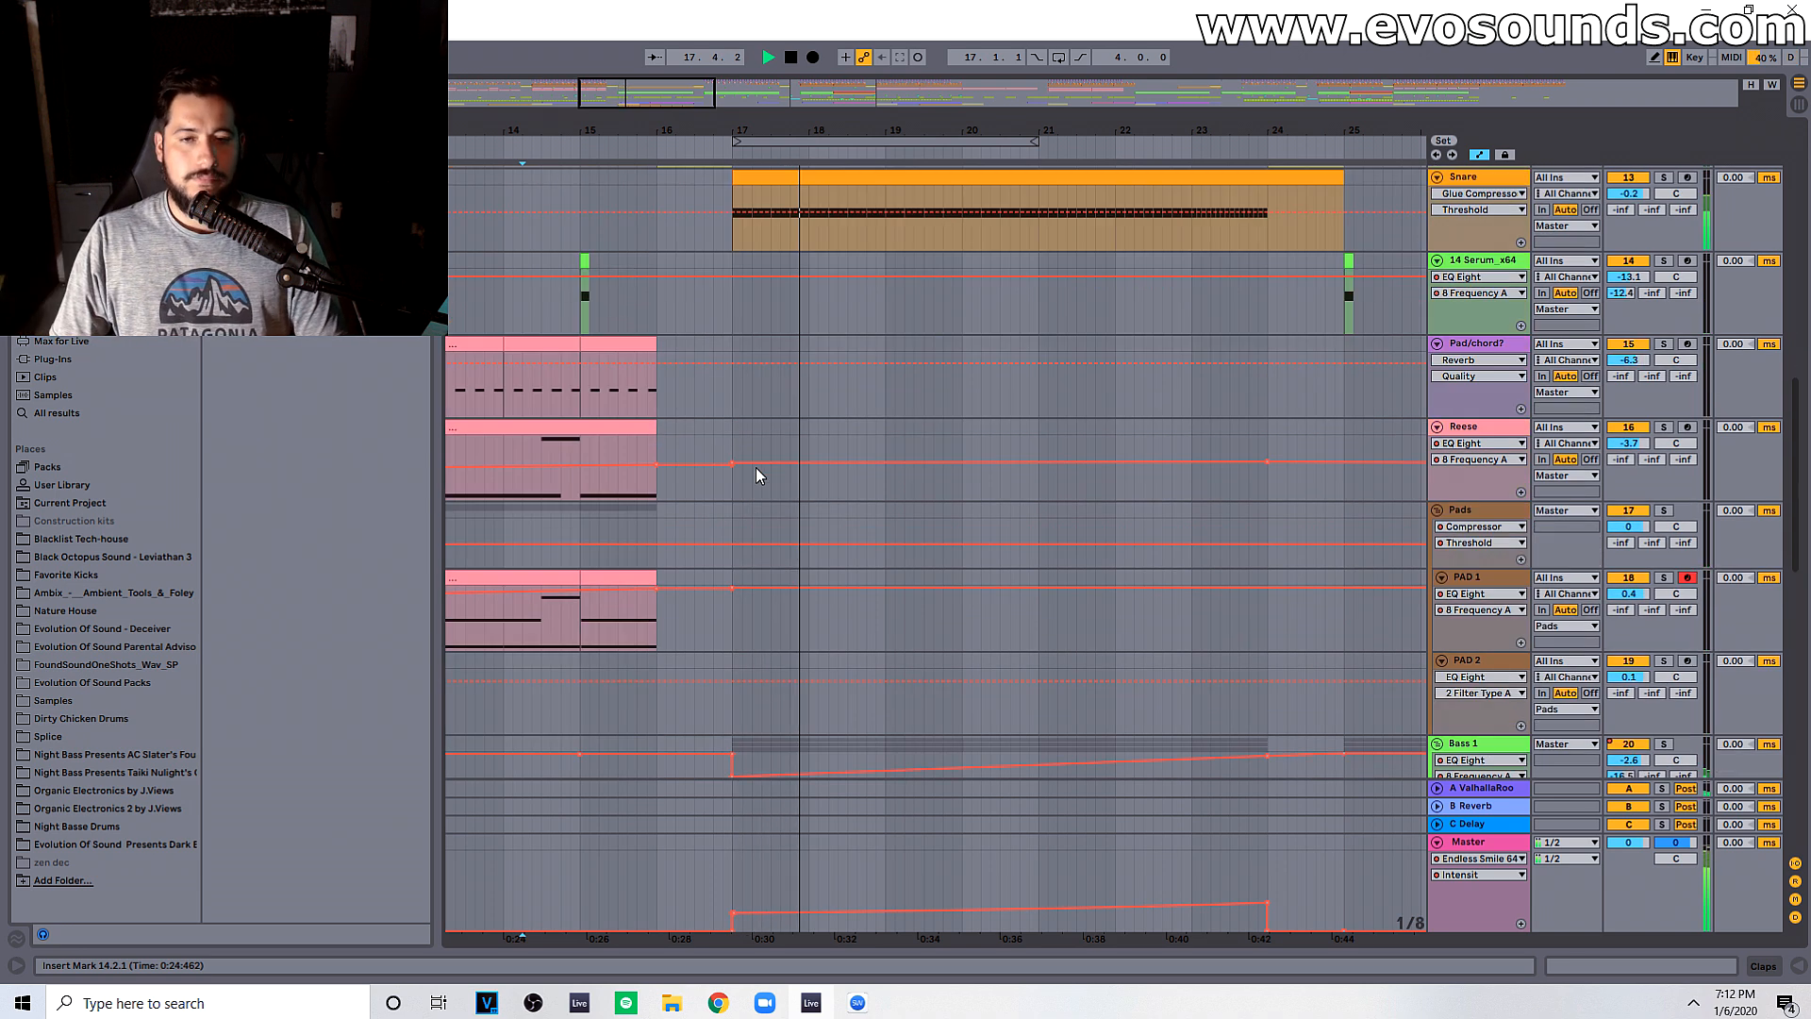
pyautogui.scroll(-10, 756, 467)
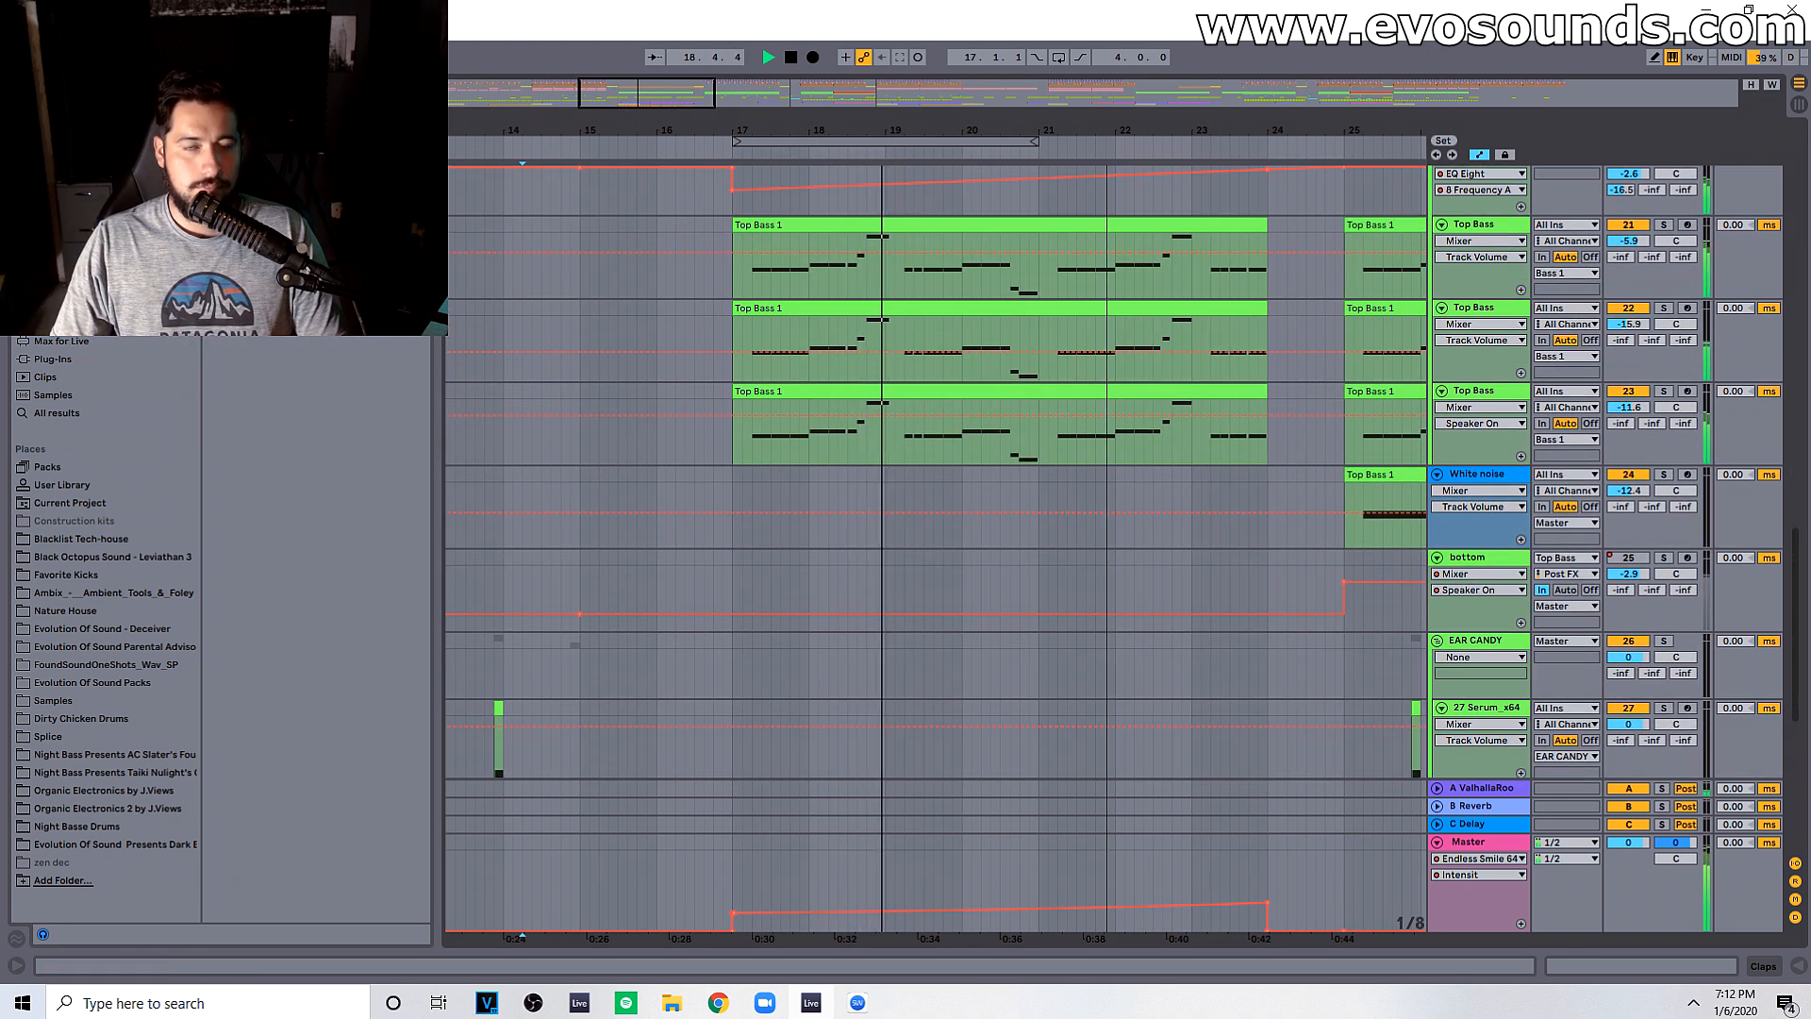
pyautogui.moveTo(671, 94); pyautogui.dragTo(671, 68)
pyautogui.scroll(-3, 841, 534)
pyautogui.scroll(7, 953, 574)
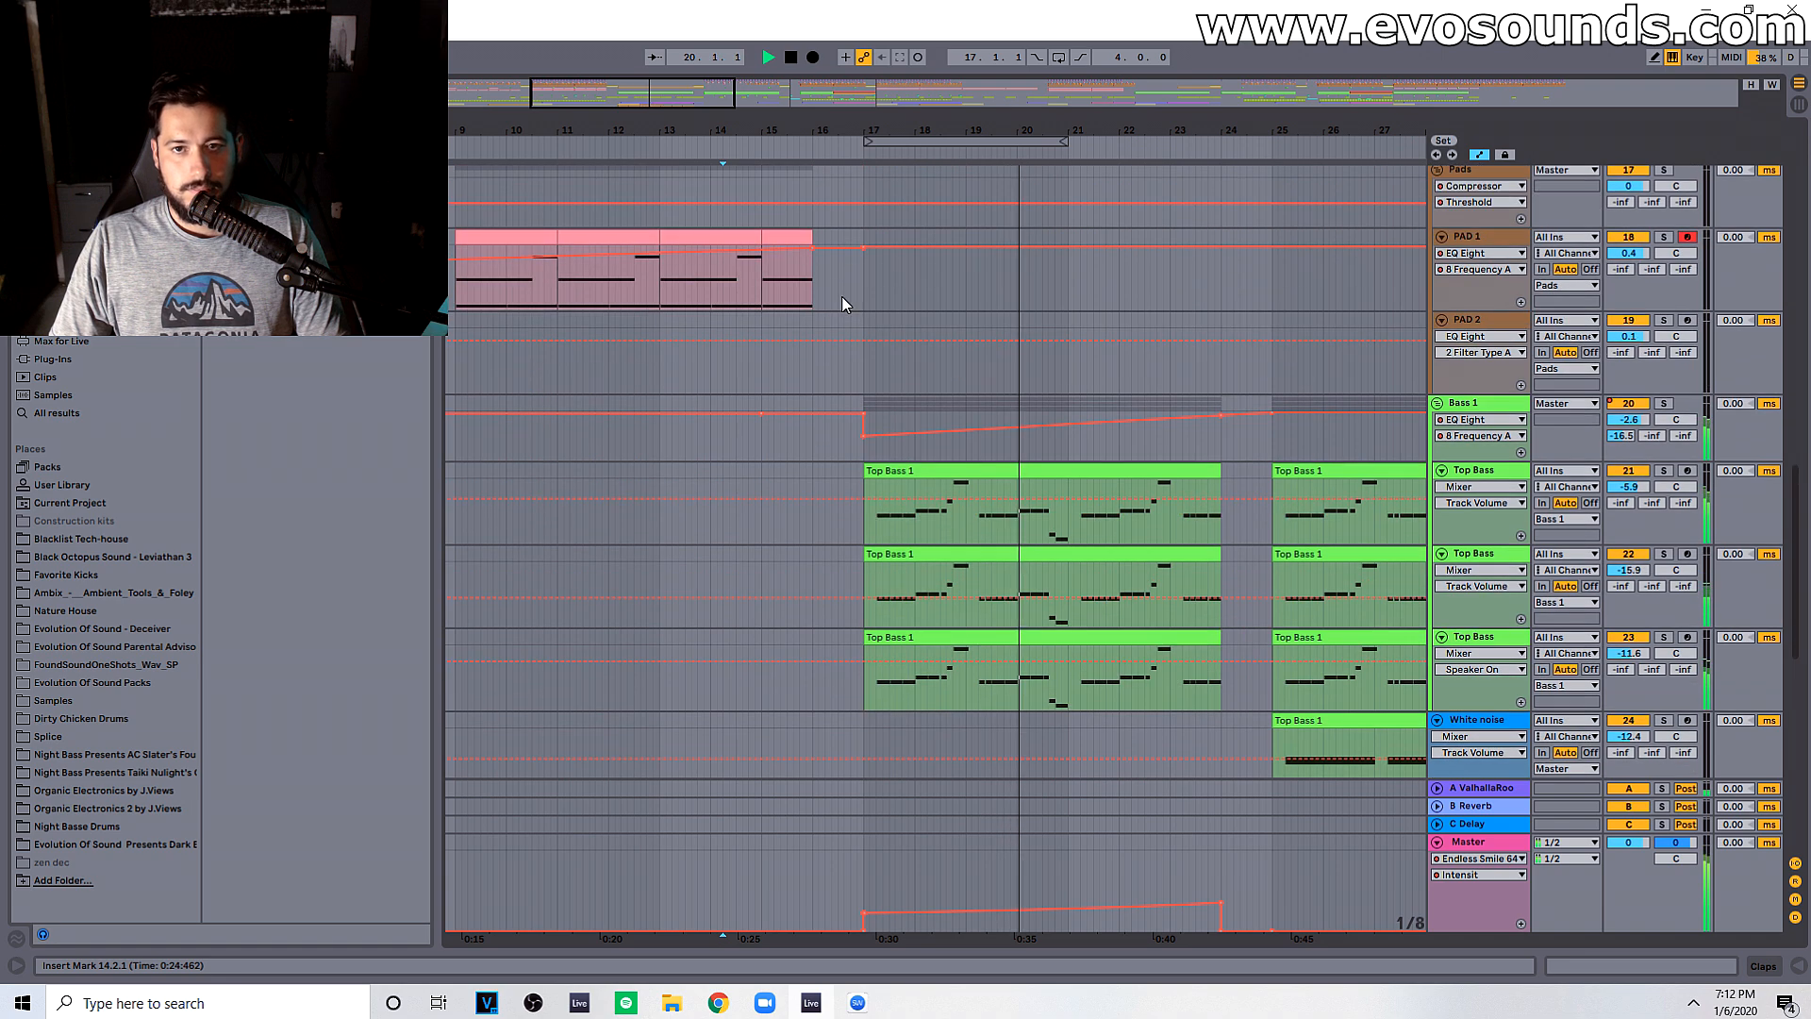
pyautogui.scroll(10, 844, 320)
pyautogui.scroll(5, 846, 339)
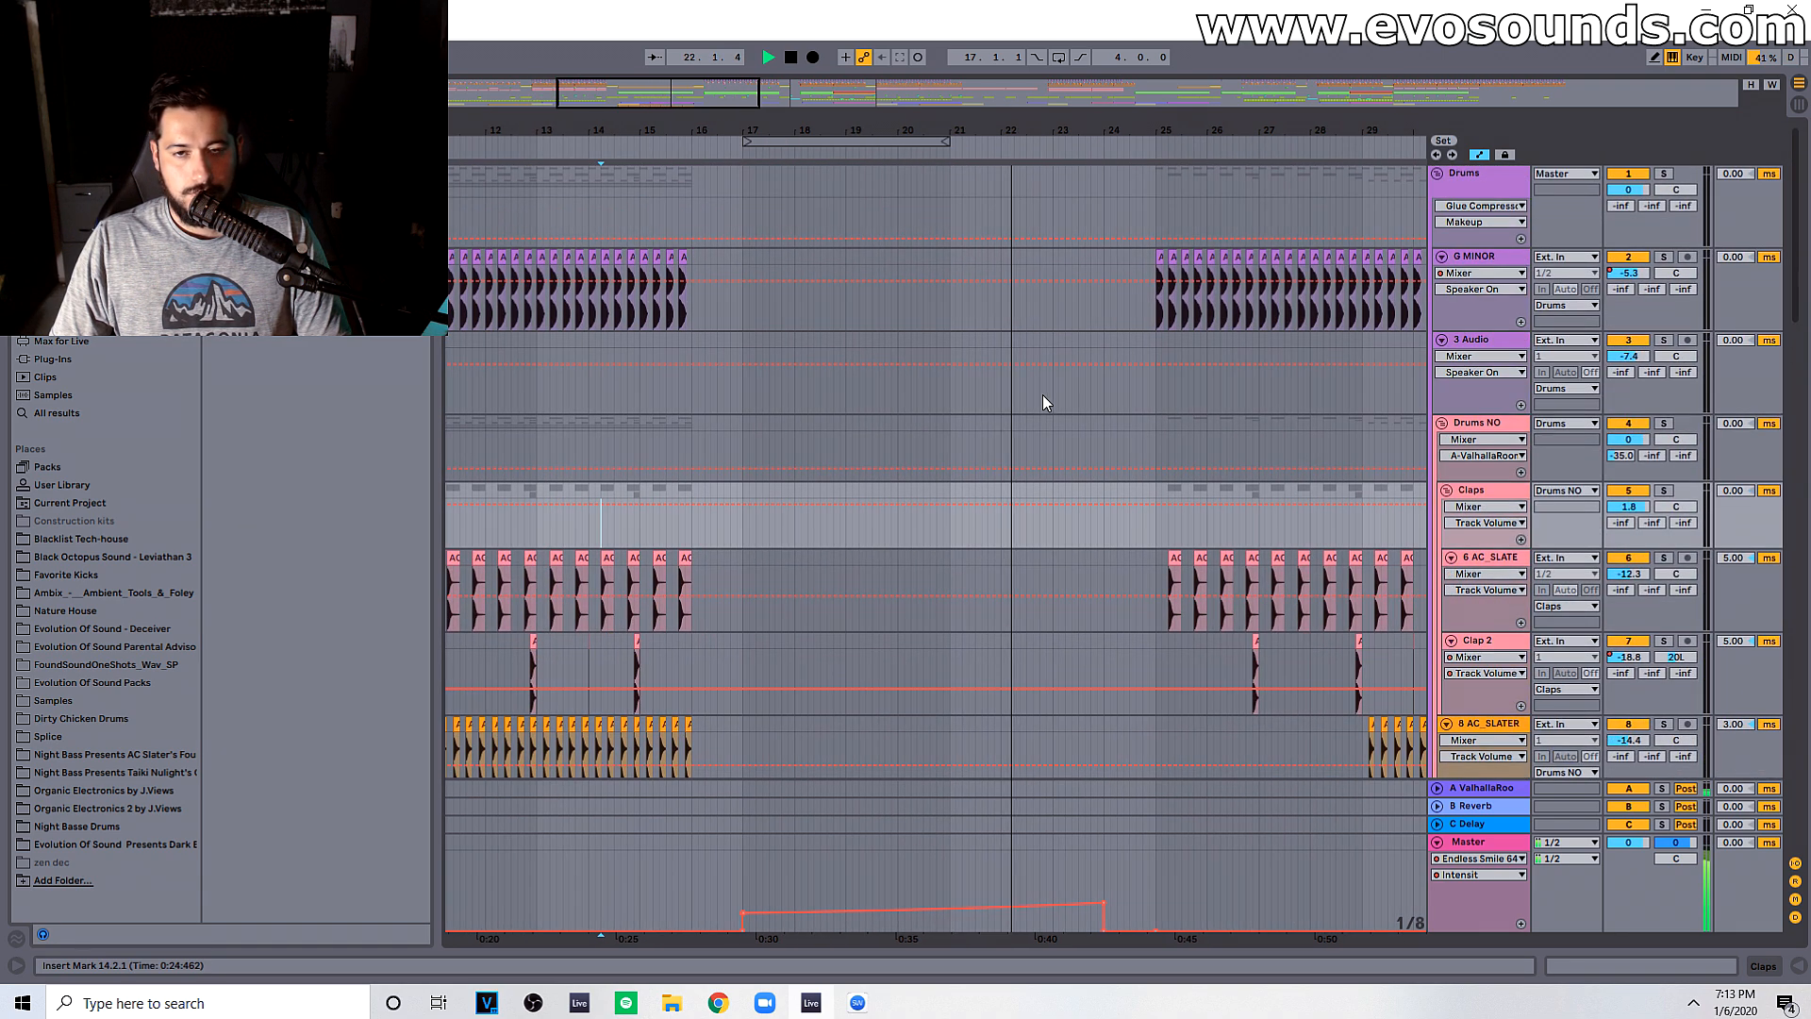
# Step: Set the Snare track's volume to 0.3 dB, stop playback, and return to the drum tracks around the buildup
pyautogui.scroll(-10, 1043, 395)
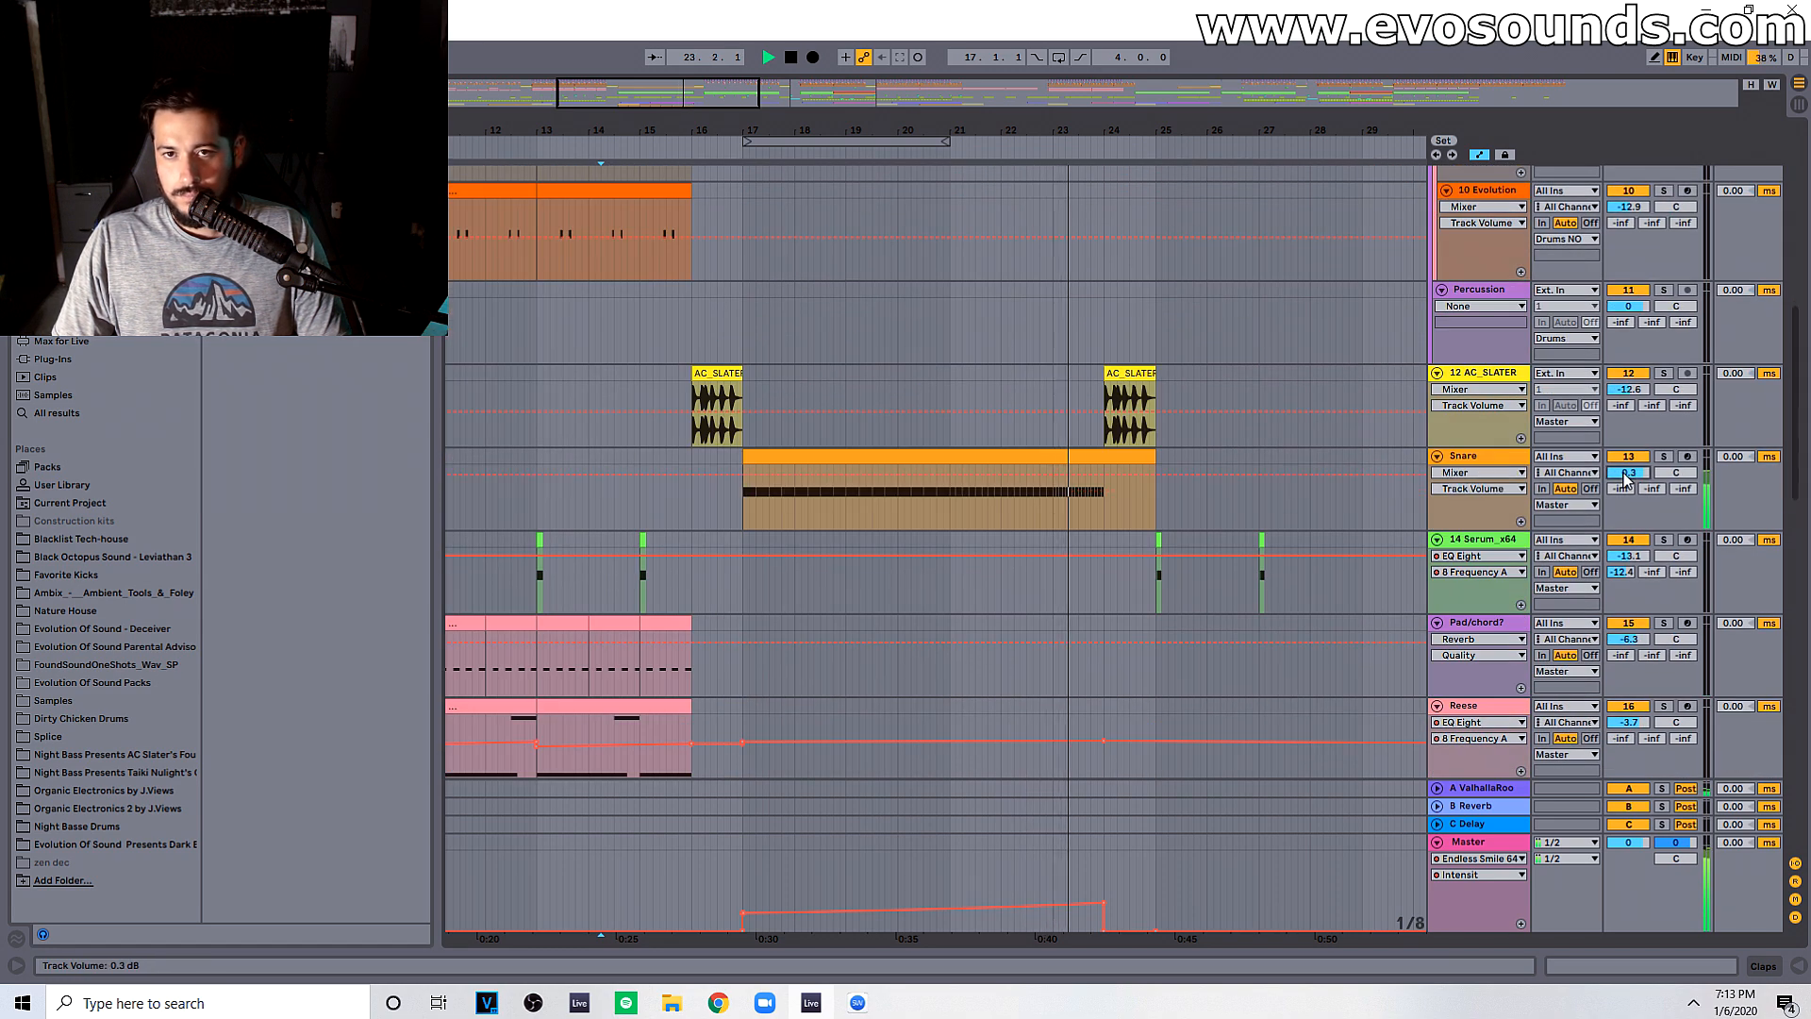
pyautogui.scroll(6, 1156, 412)
pyautogui.press('space')
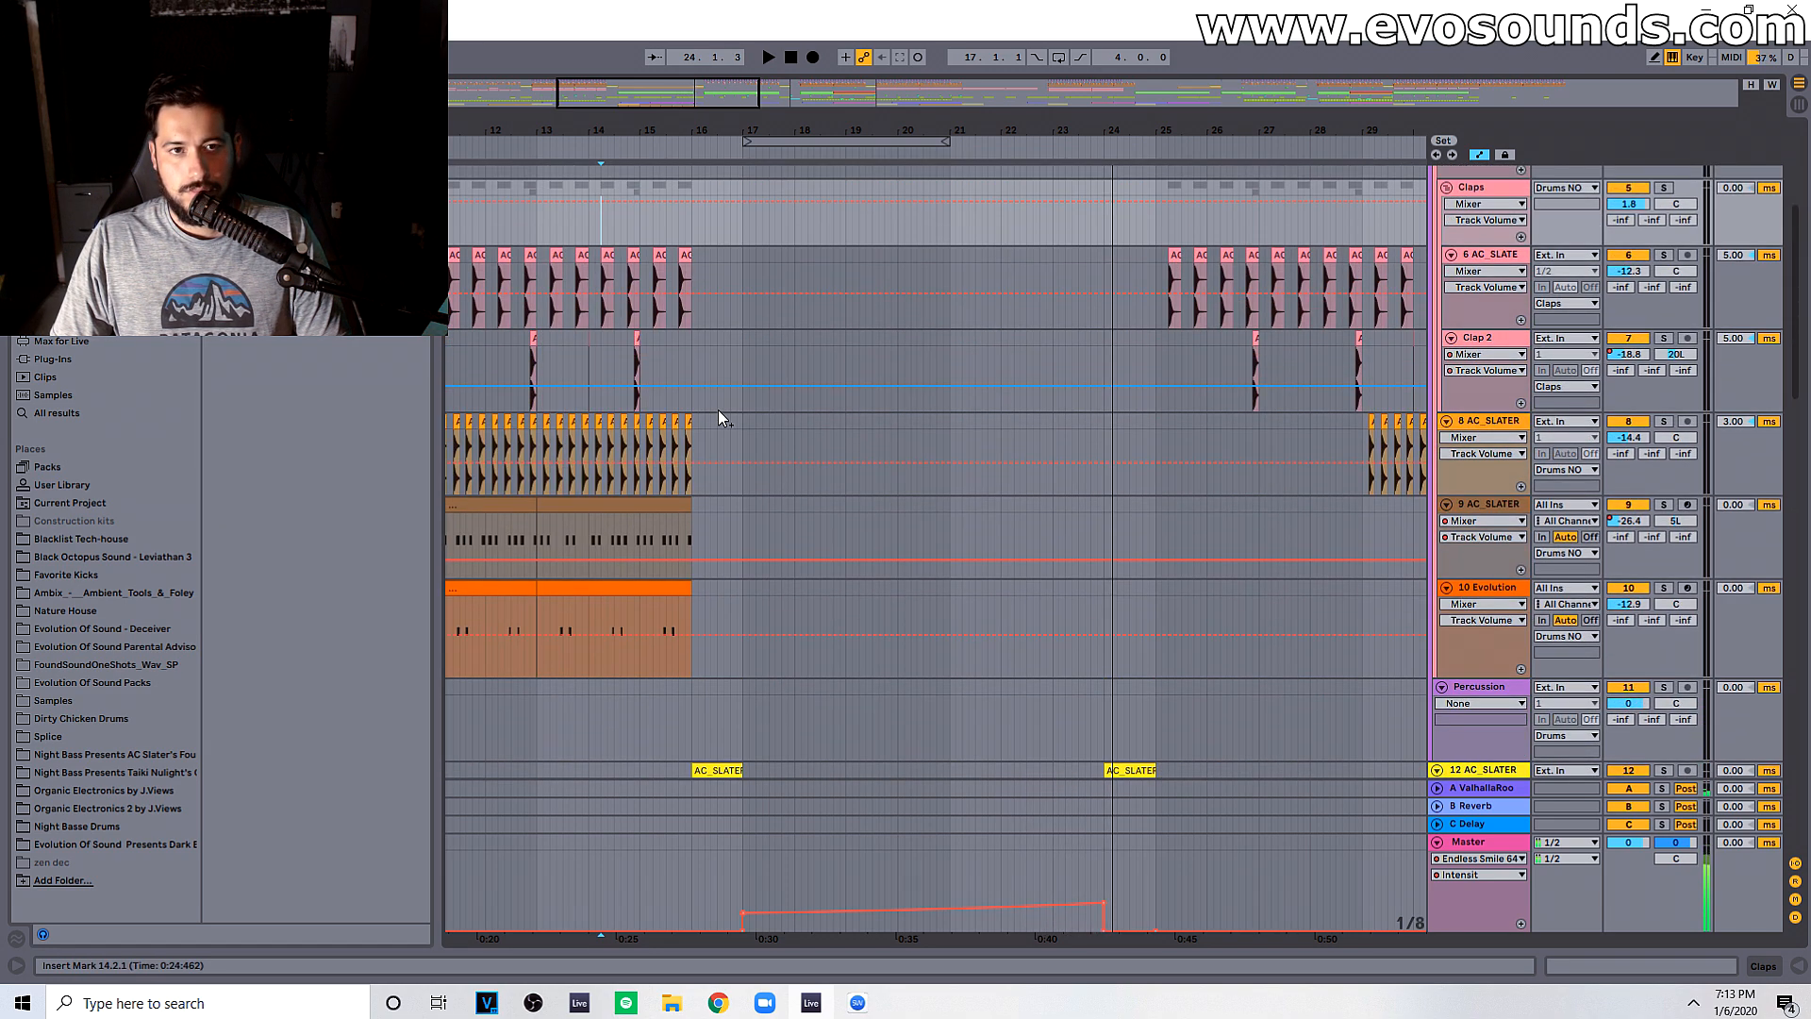
pyautogui.scroll(4, 717, 413)
pyautogui.moveTo(716, 102); pyautogui.dragTo(714, 97)
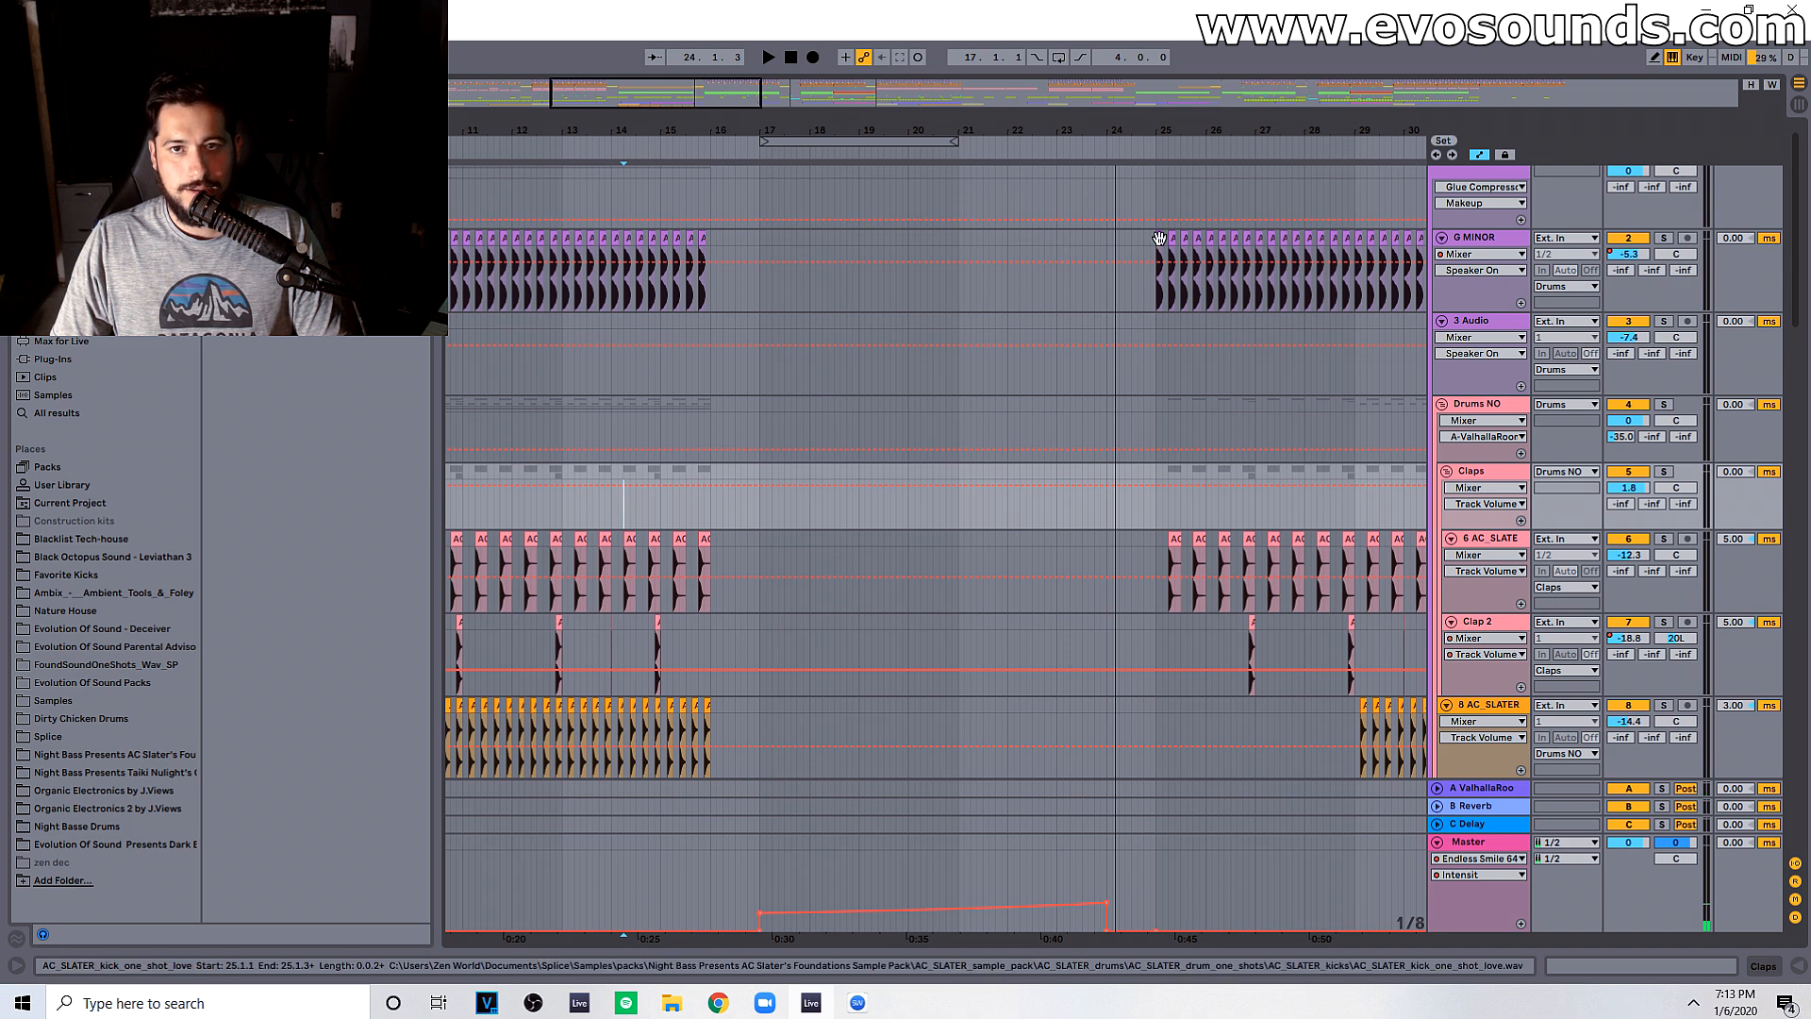
# Step: Paste a single kick clip at bar 24.1.1 on the G MINOR track and audition it
pyautogui.click(1111, 243)
pyautogui.press('space')
pyautogui.press('-')
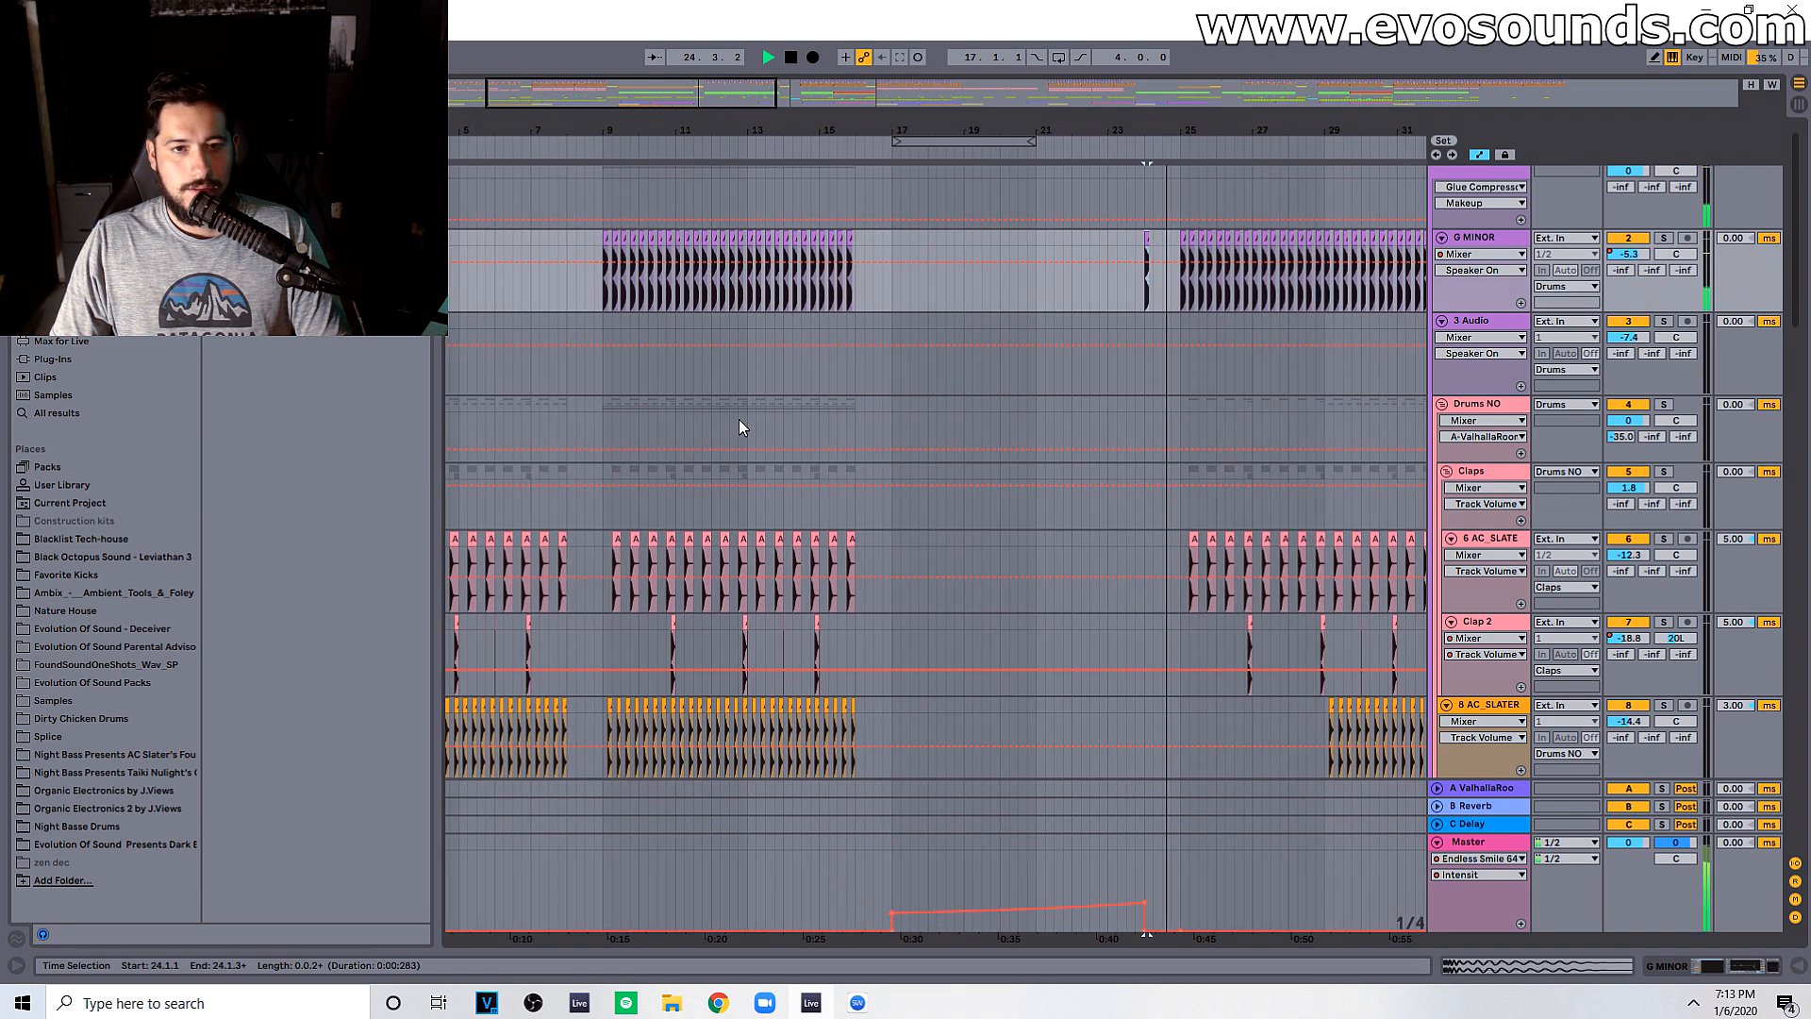
pyautogui.press('space')
# Step: Copy the Serum_x64 clip at bar 9 to bar 24.1.1 on the same track and play from there
pyautogui.scroll(-10, 741, 411)
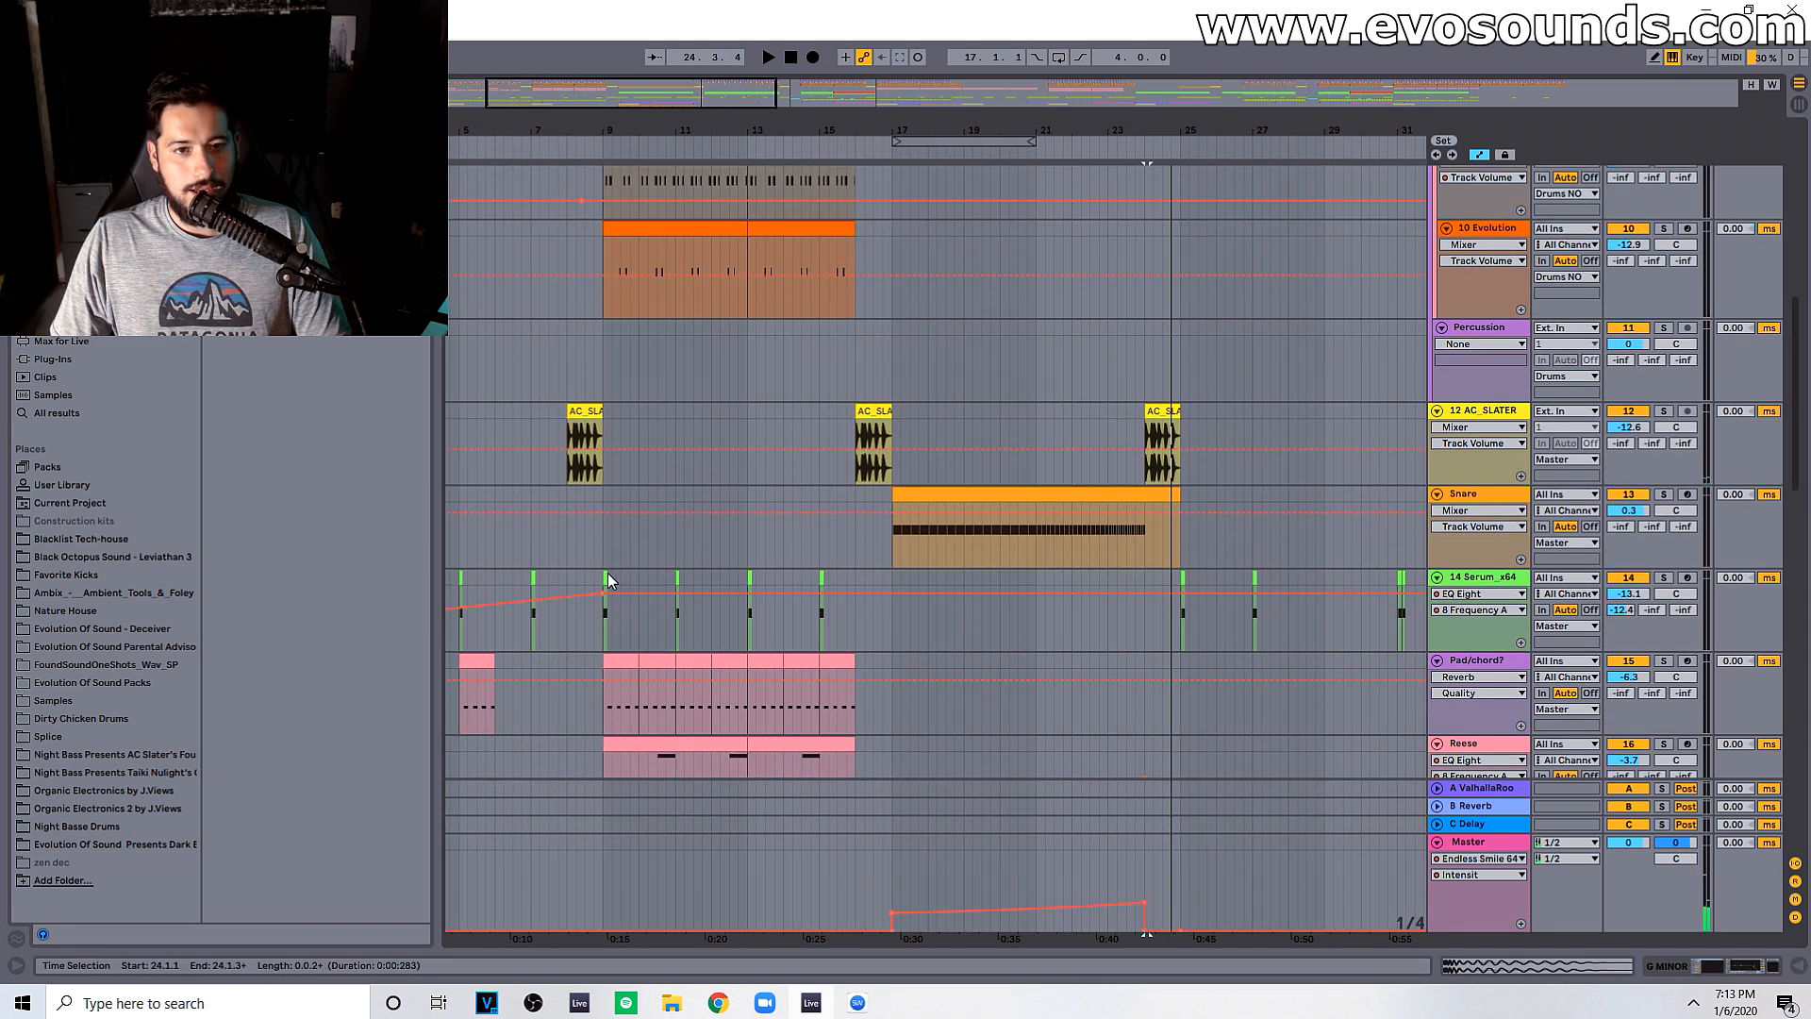
pyautogui.click(610, 572)
pyautogui.click(1141, 580)
pyautogui.press('space')
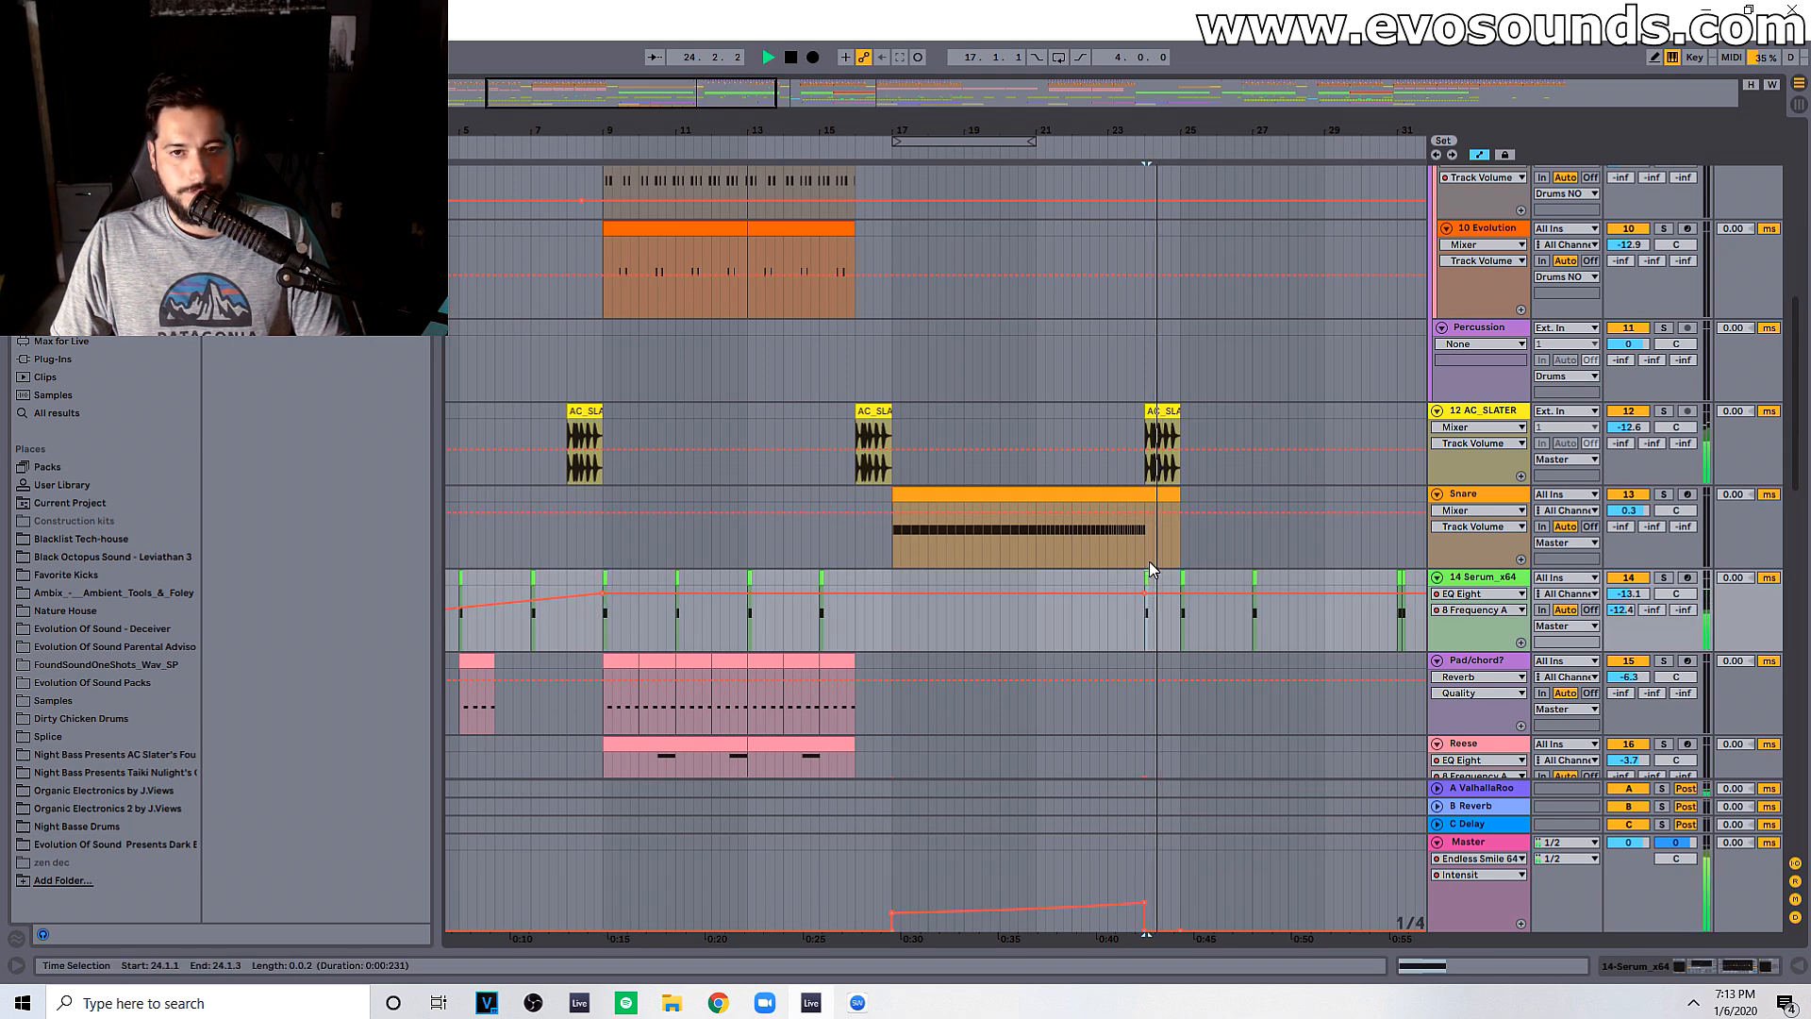
# Step: Trim the start of the AC_SLATER drum fill before the drop to bar 24.3
pyautogui.click(1105, 462)
pyautogui.moveTo(896, 134); pyautogui.dragTo(901, 189)
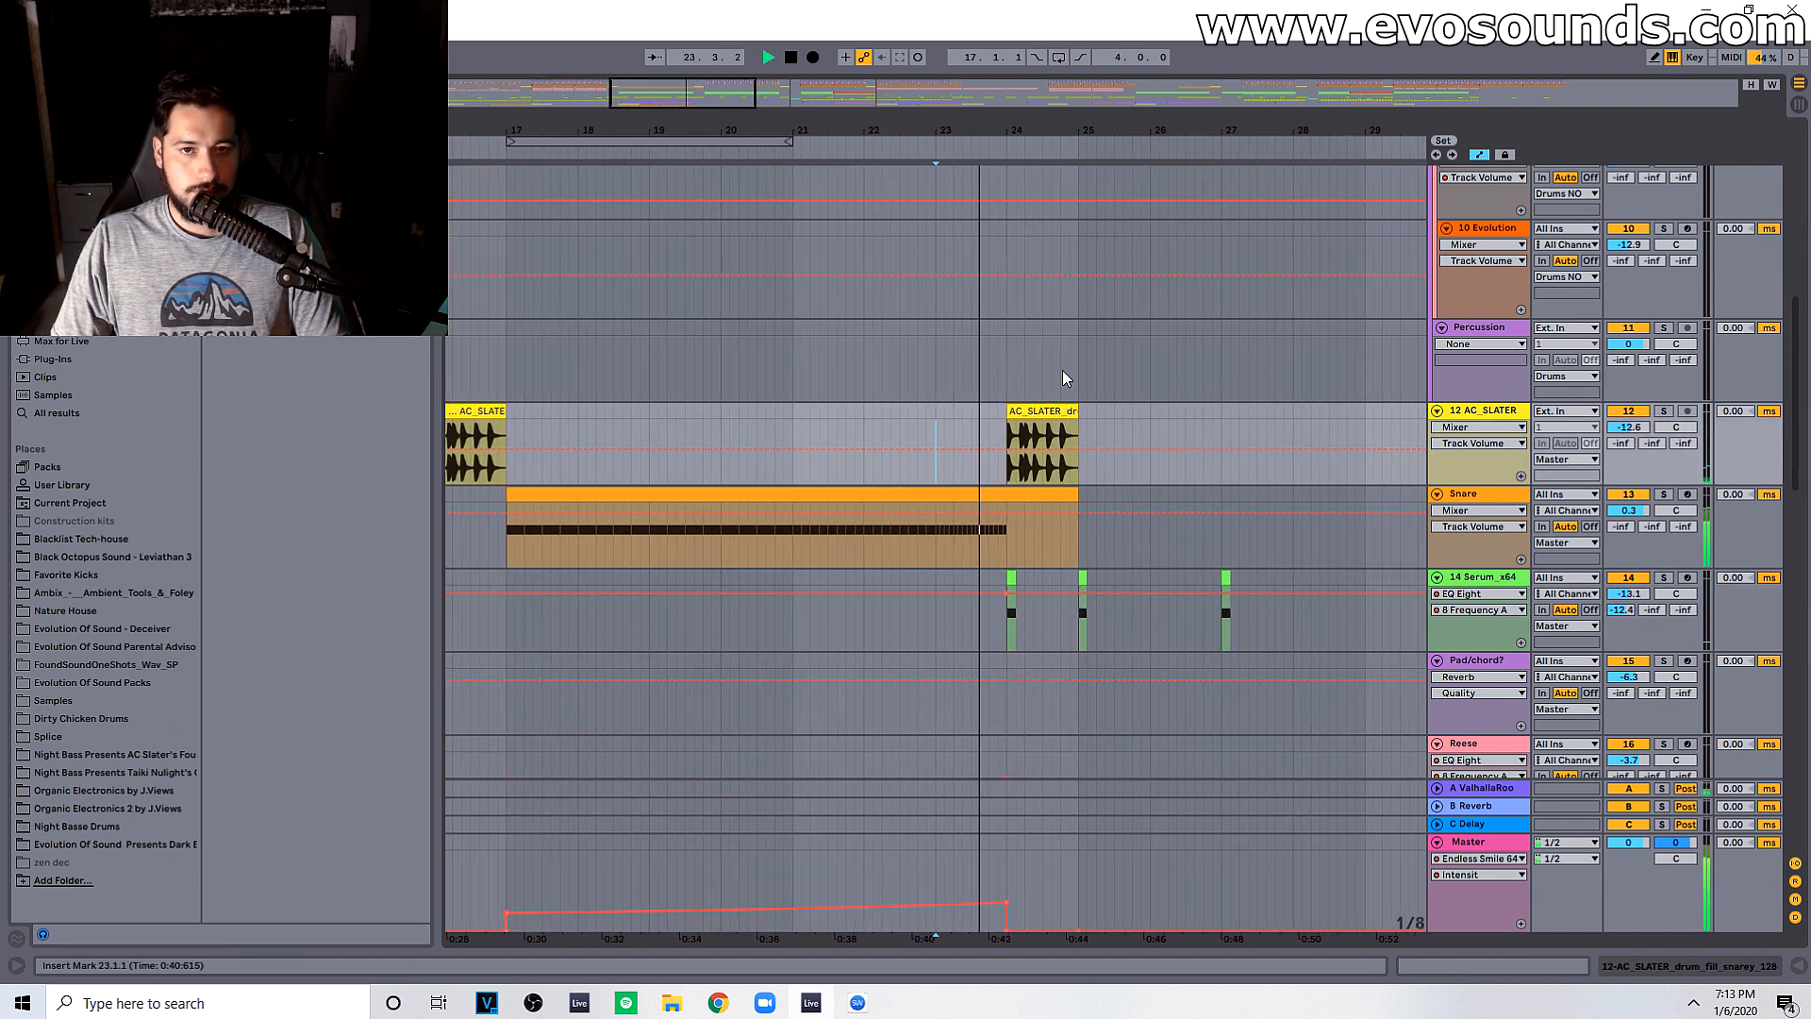
pyautogui.scroll(1, 993, 302)
pyautogui.moveTo(1022, 510); pyautogui.dragTo(1042, 510)
# Step: Play from bar 23.2.1 into the drop, review the tracks down to the ear candy, stop playback, and return to the drum tracks
pyautogui.click(954, 494)
pyautogui.press('space')
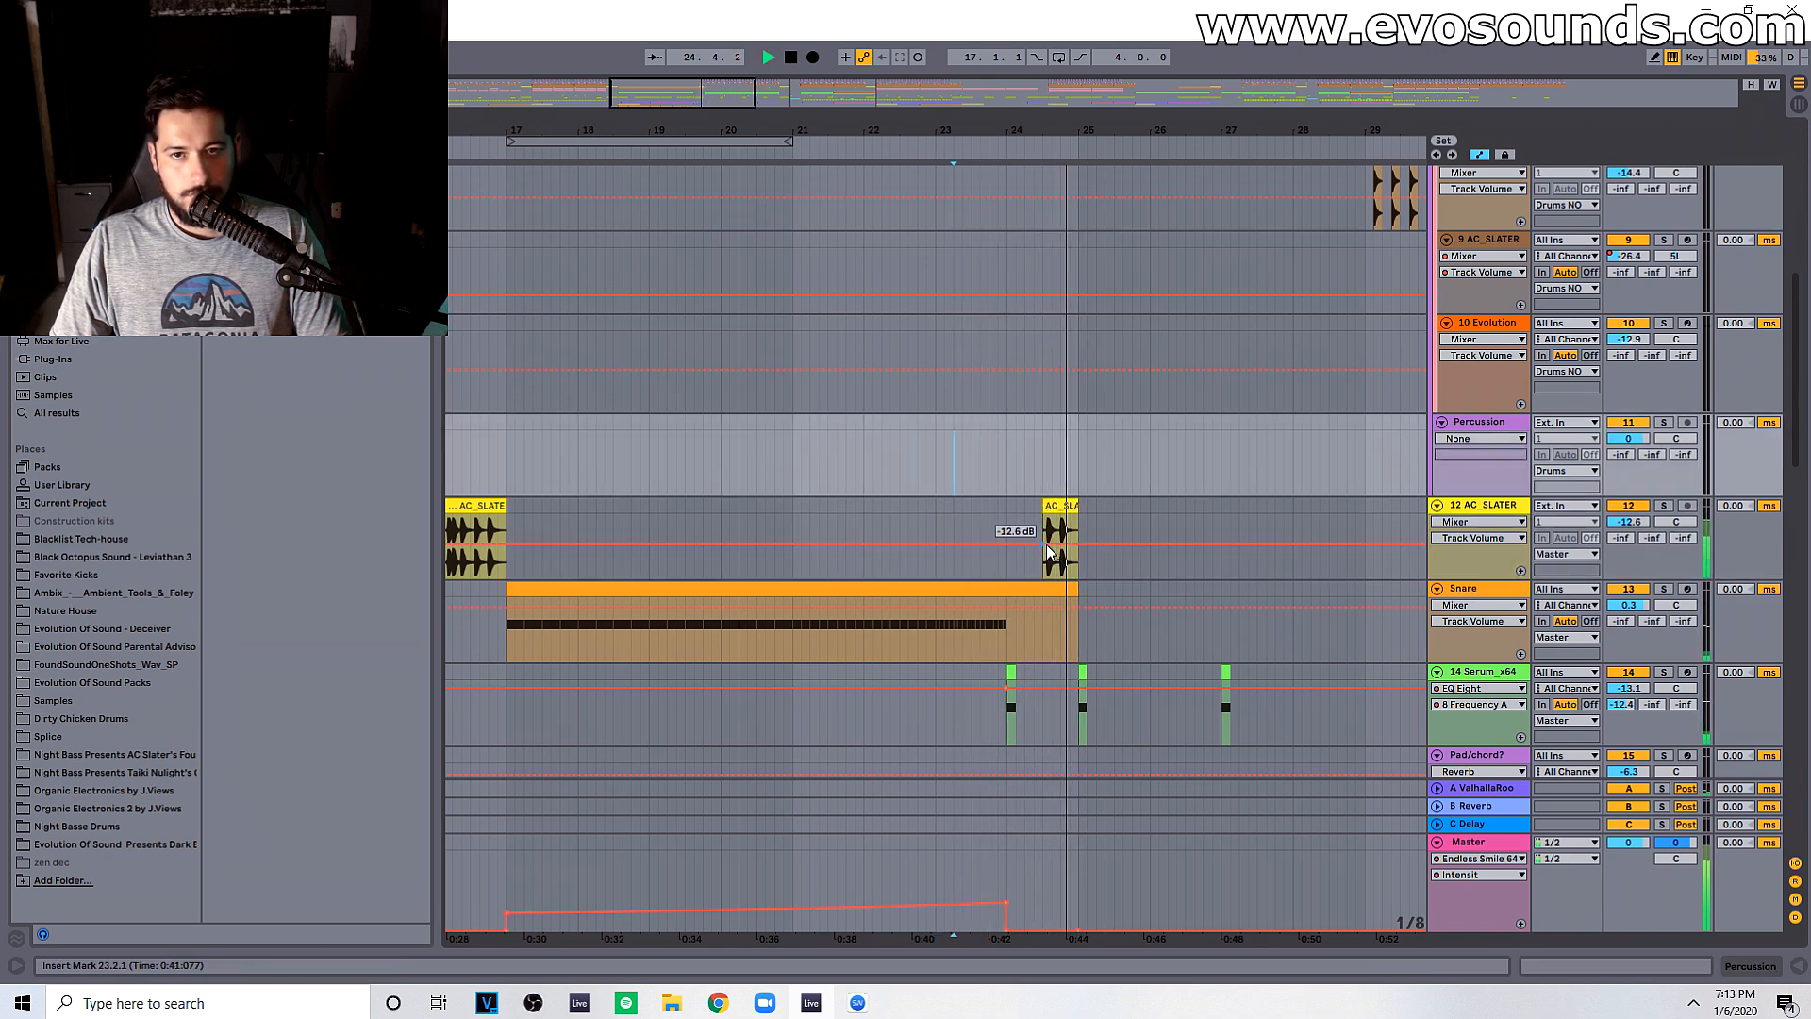
pyautogui.scroll(-10, 1049, 595)
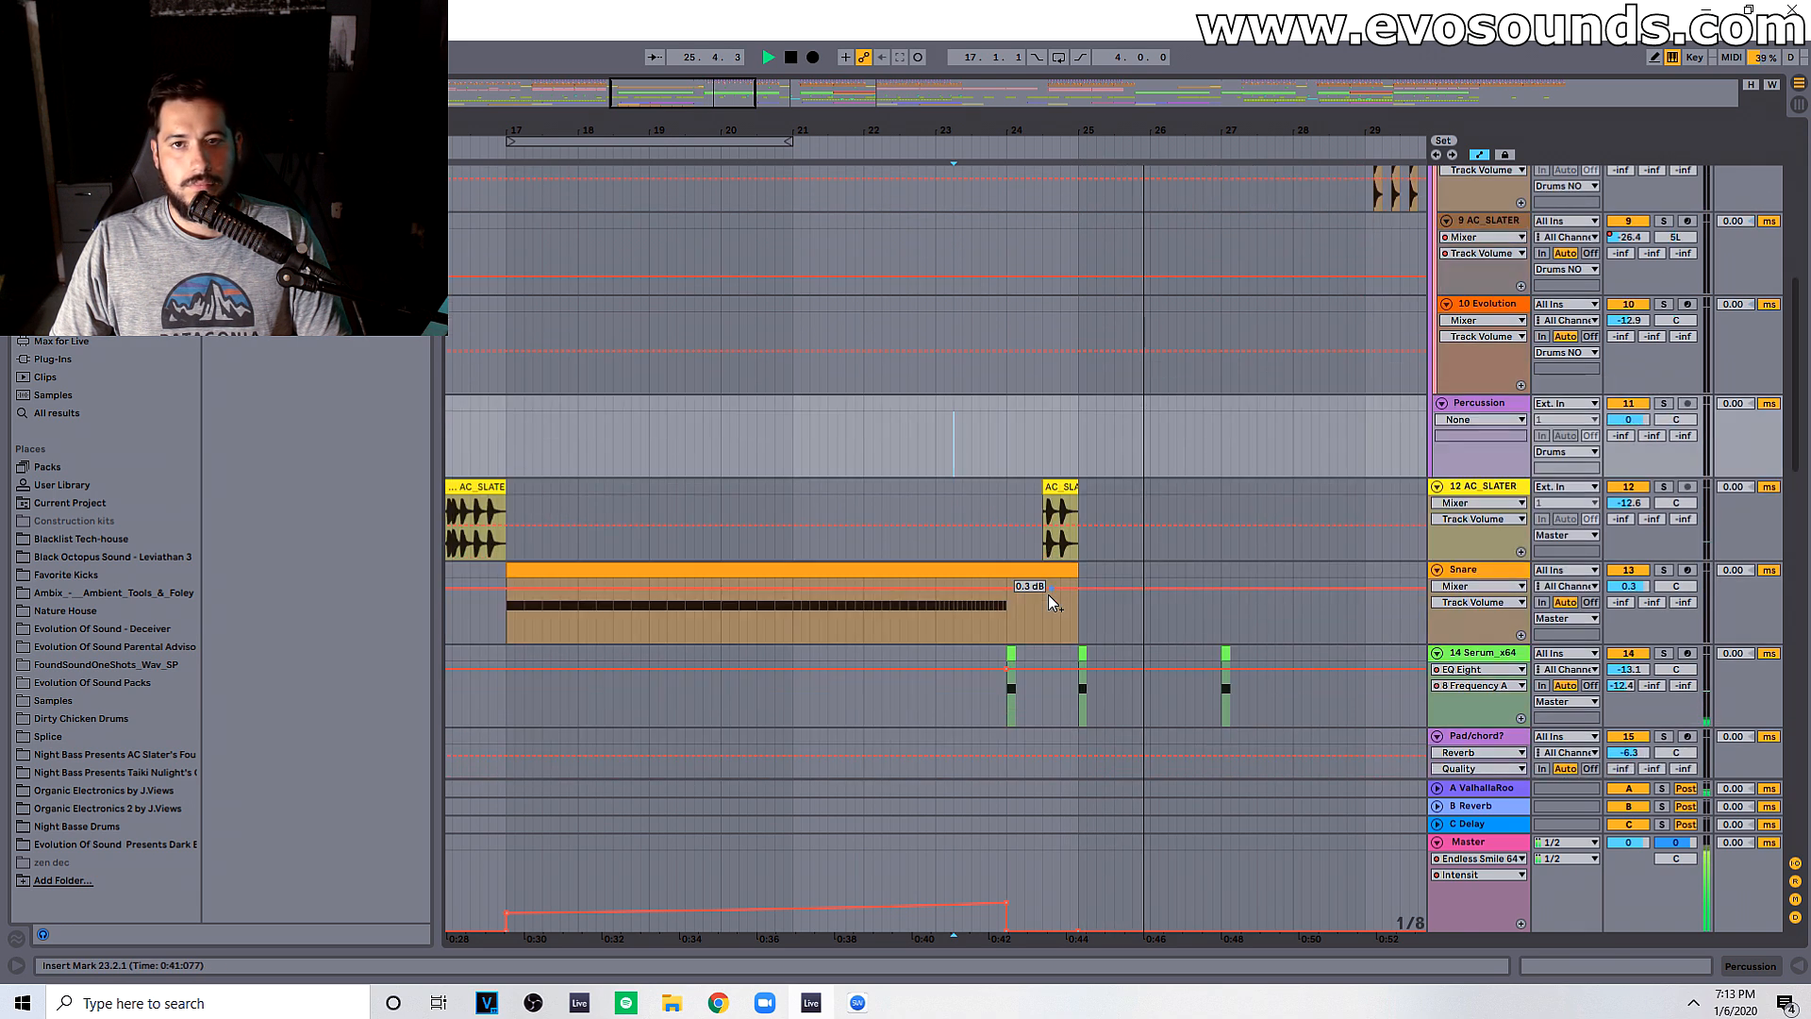
pyautogui.scroll(-10, 1032, 592)
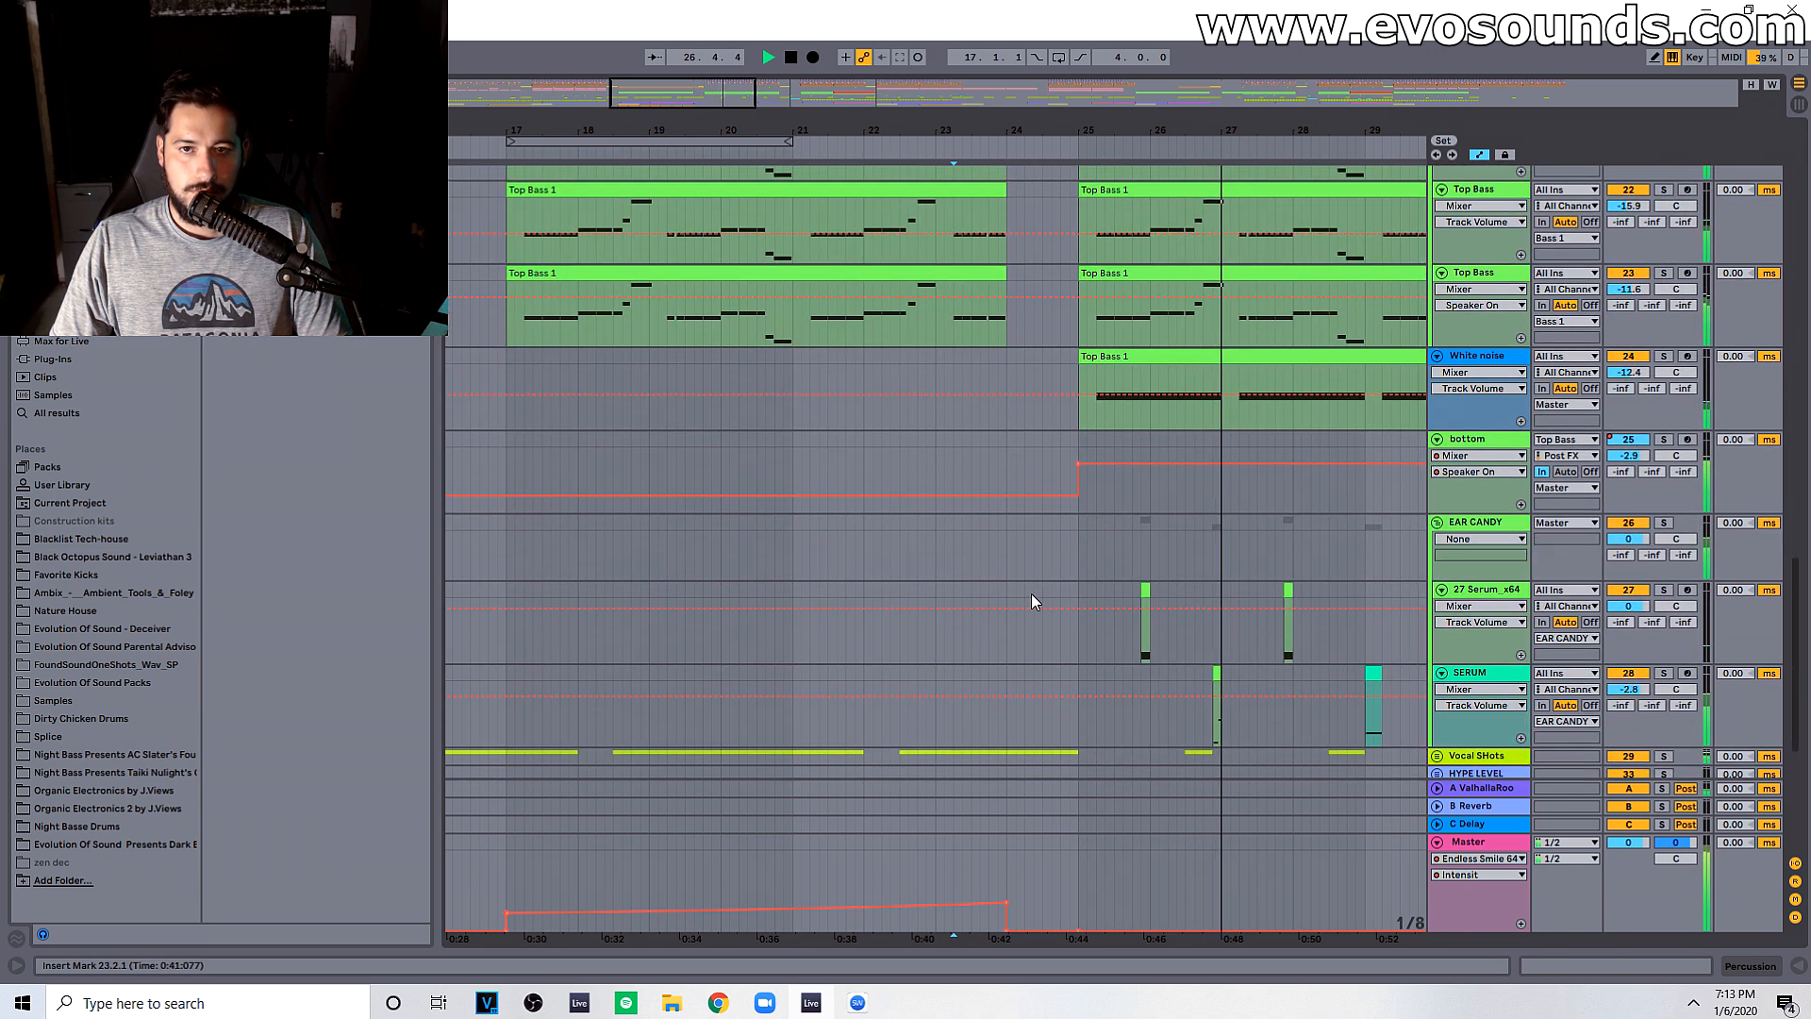
pyautogui.scroll(1, 1032, 590)
pyautogui.press('space')
pyautogui.moveTo(752, 95); pyautogui.dragTo(743, 96)
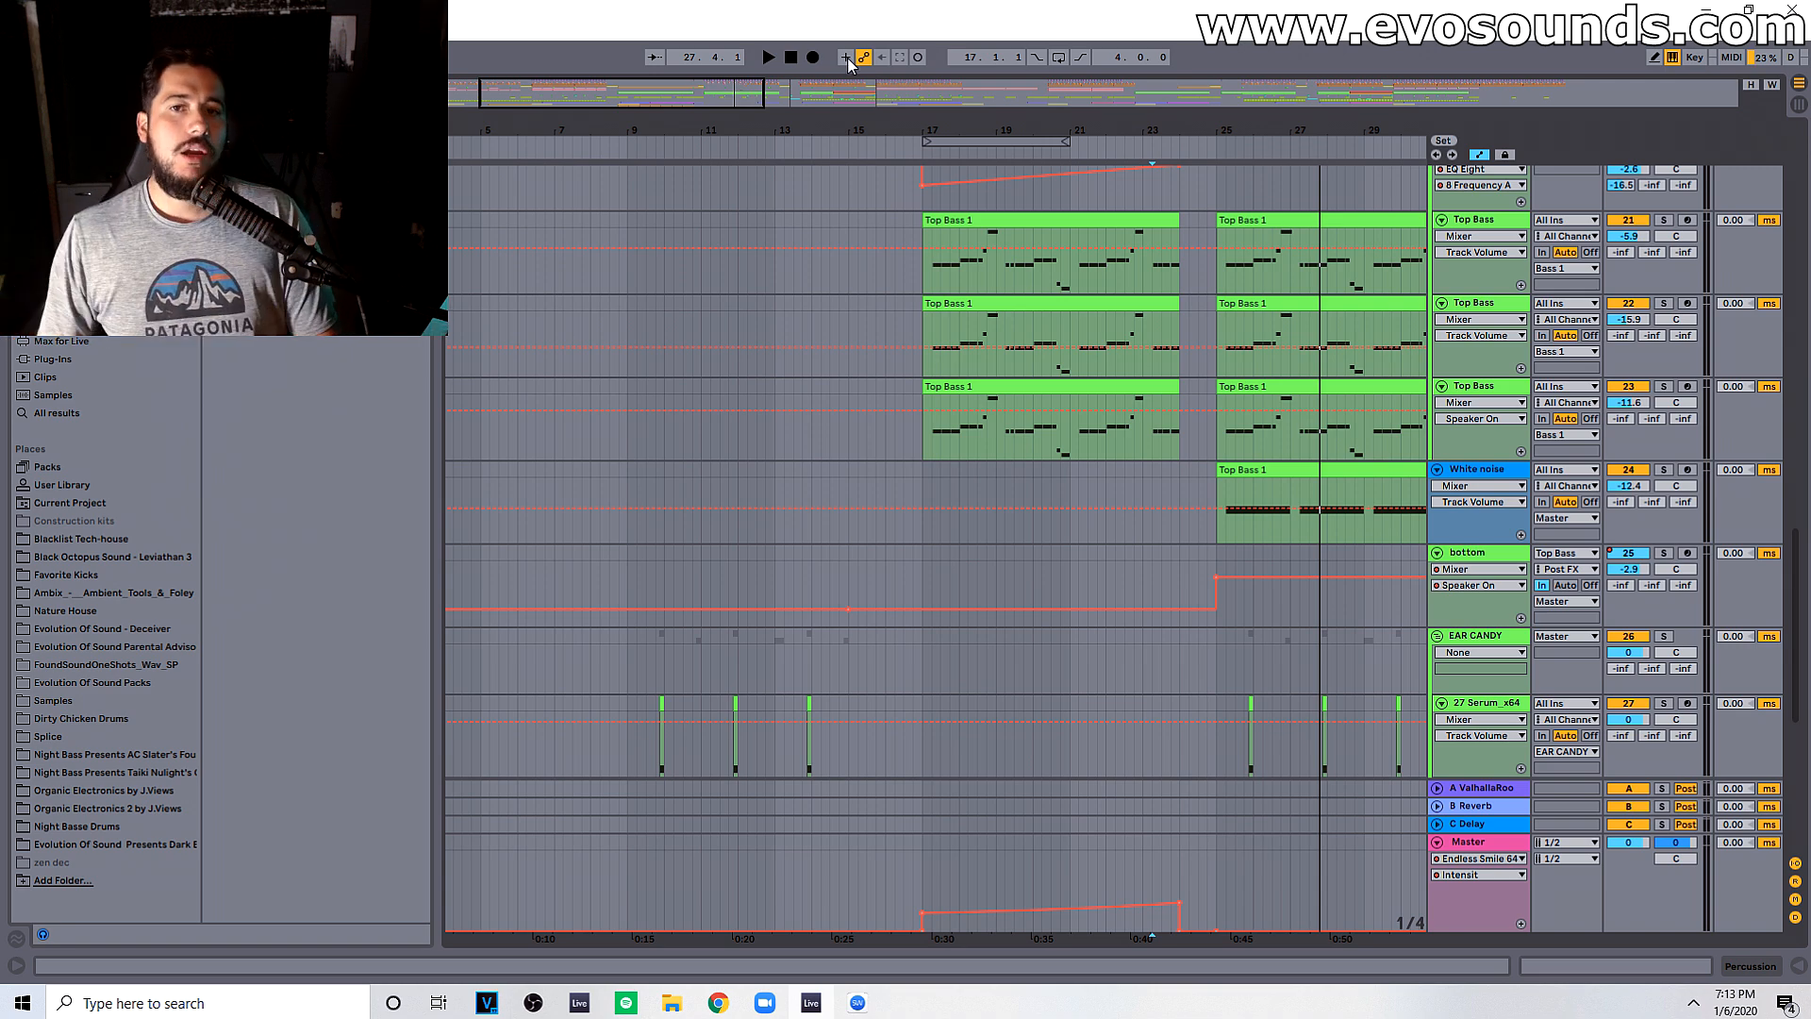
pyautogui.moveTo(666, 105); pyautogui.dragTo(783, 56)
pyautogui.scroll(6, 801, 655)
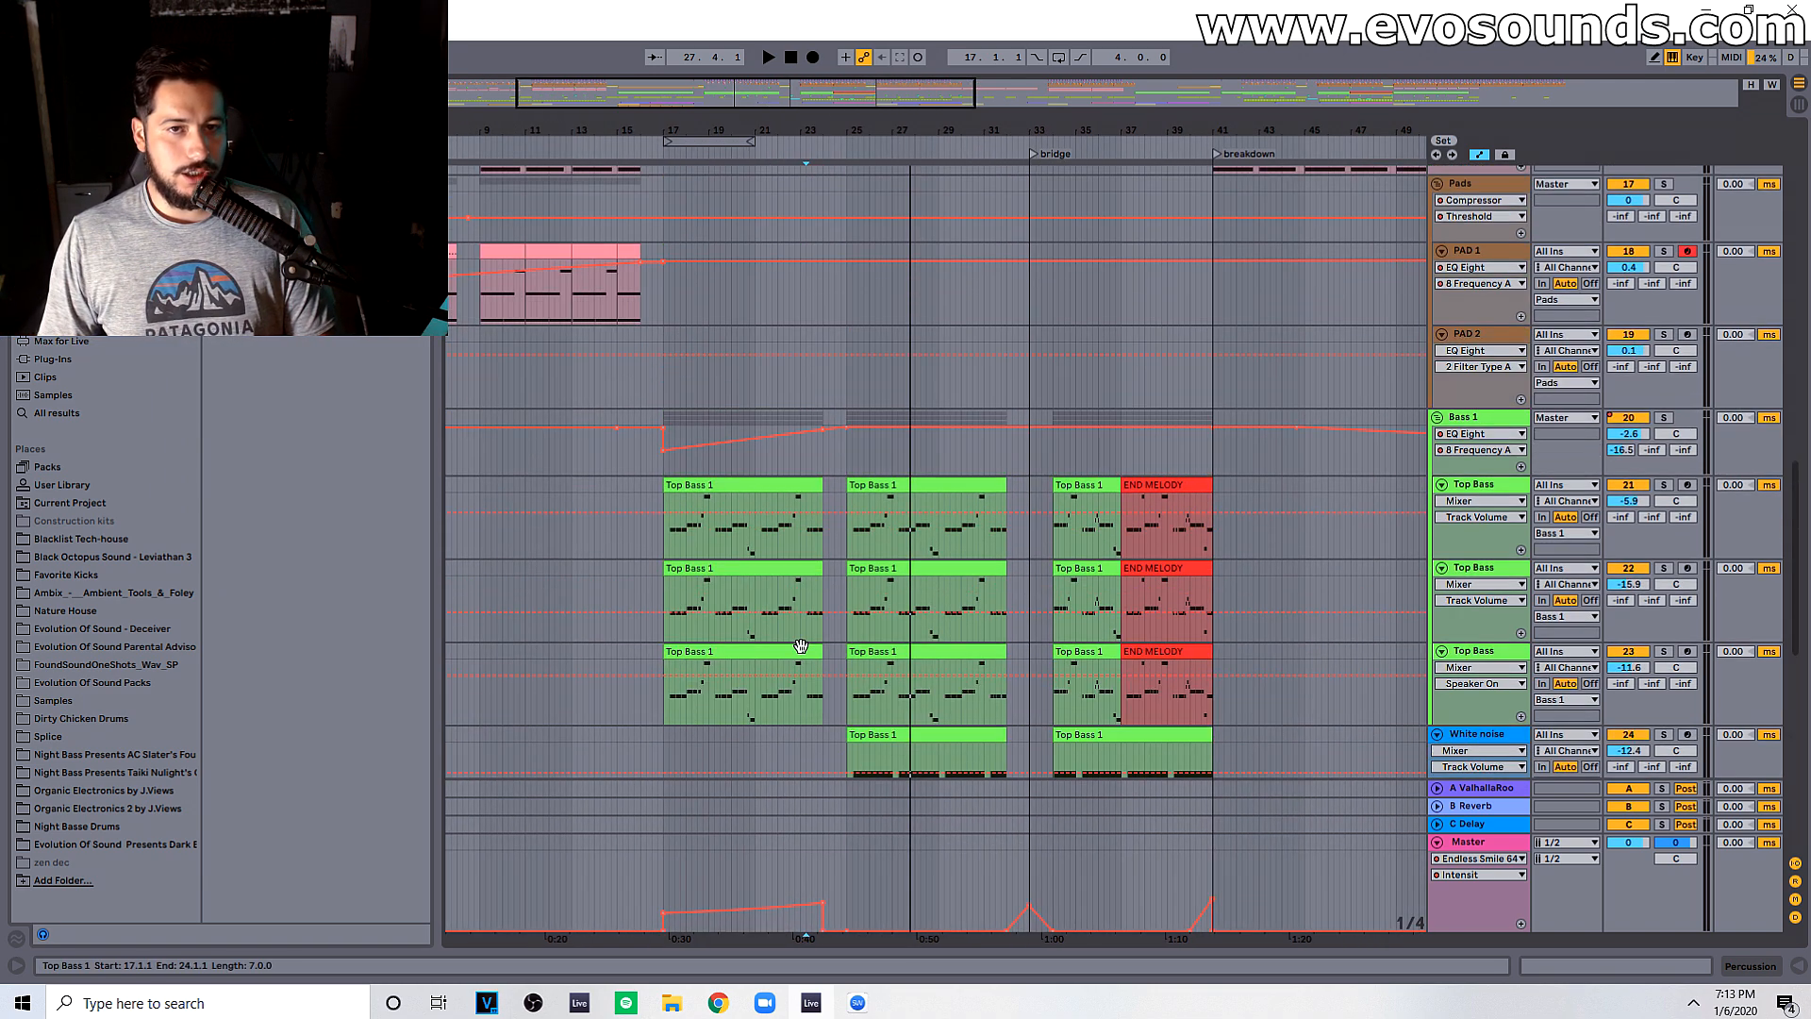
pyautogui.scroll(8, 808, 654)
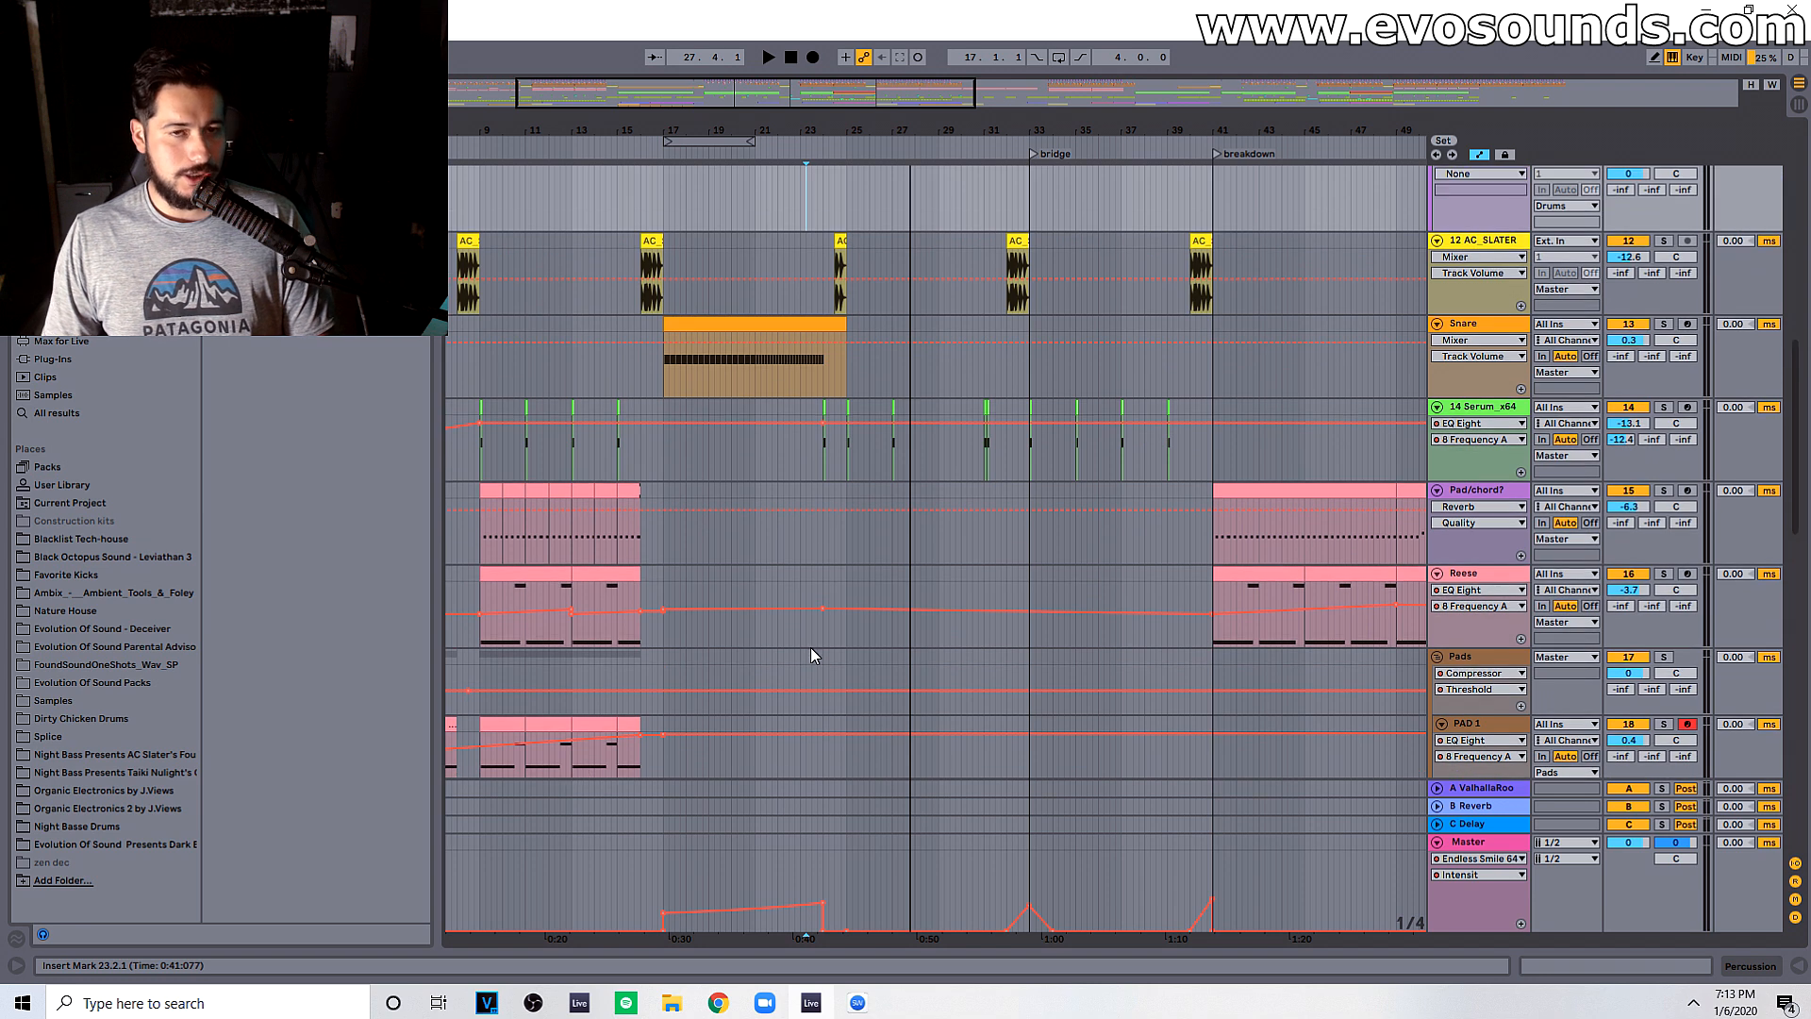
pyautogui.scroll(2, 801, 613)
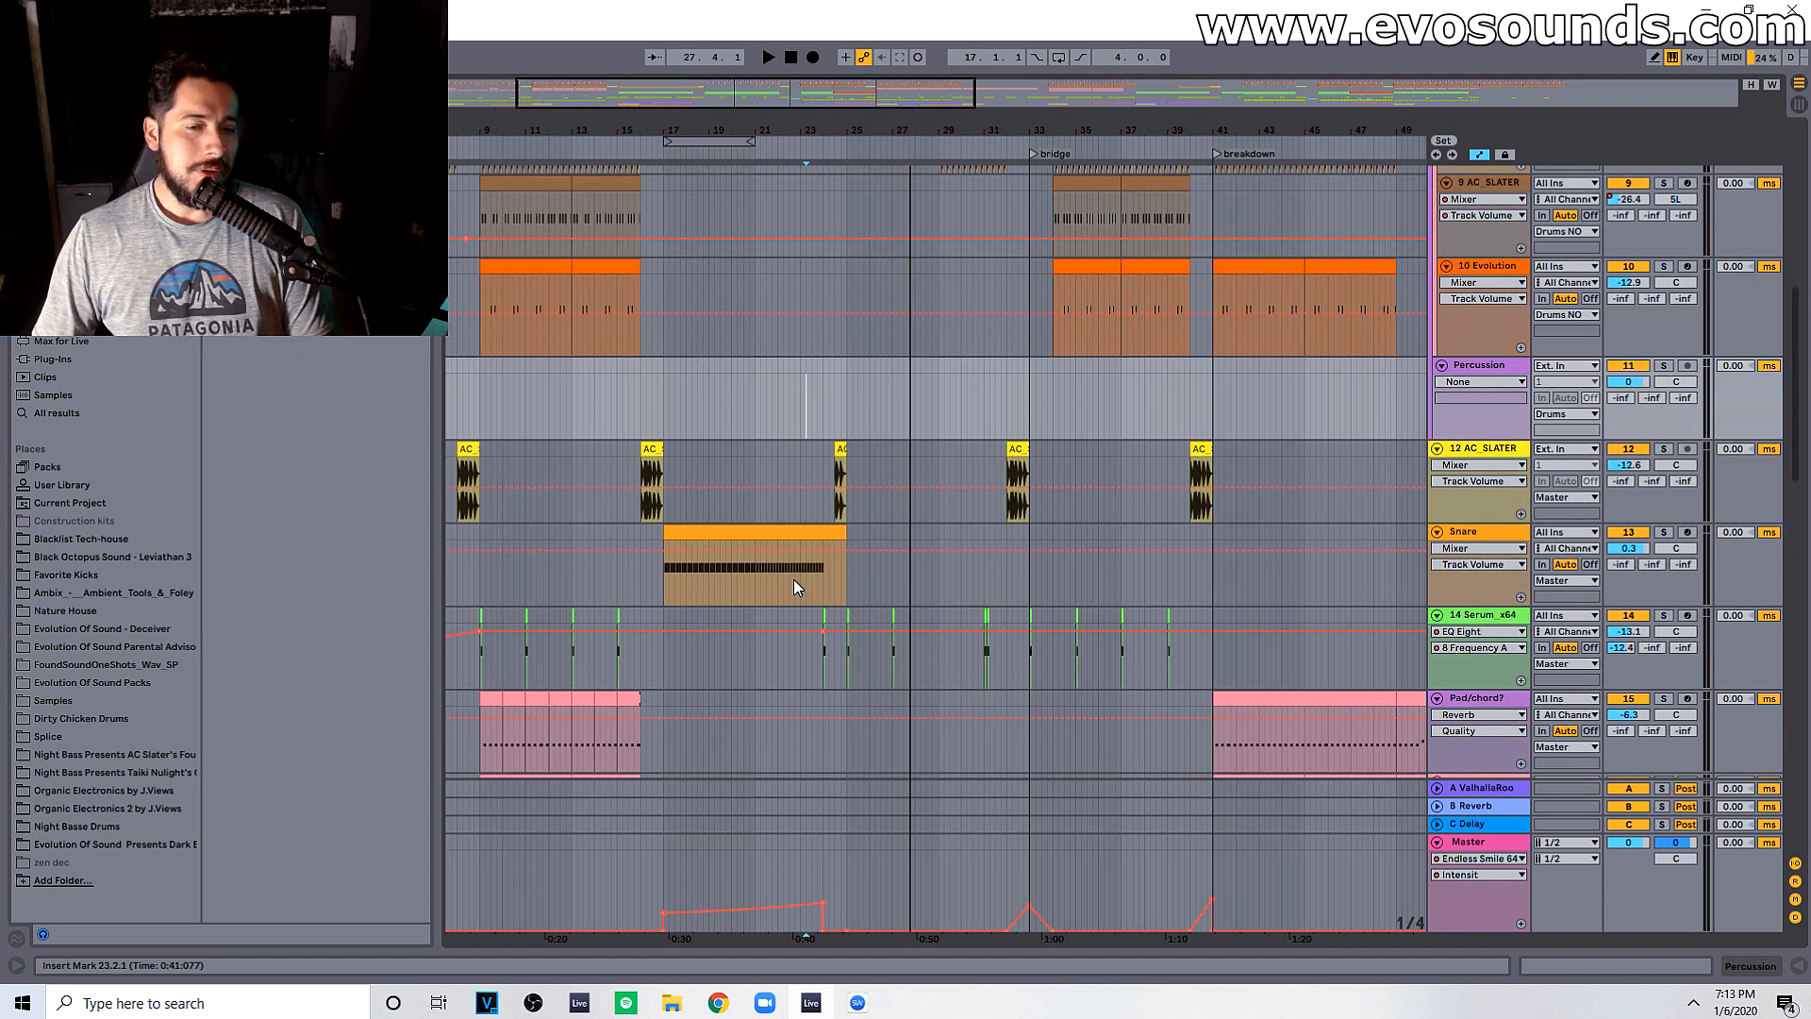
# Step: Switch to Spotify, show the top of the Bassline Bangers playlist, and return to the arrangement
pyautogui.click(625, 1002)
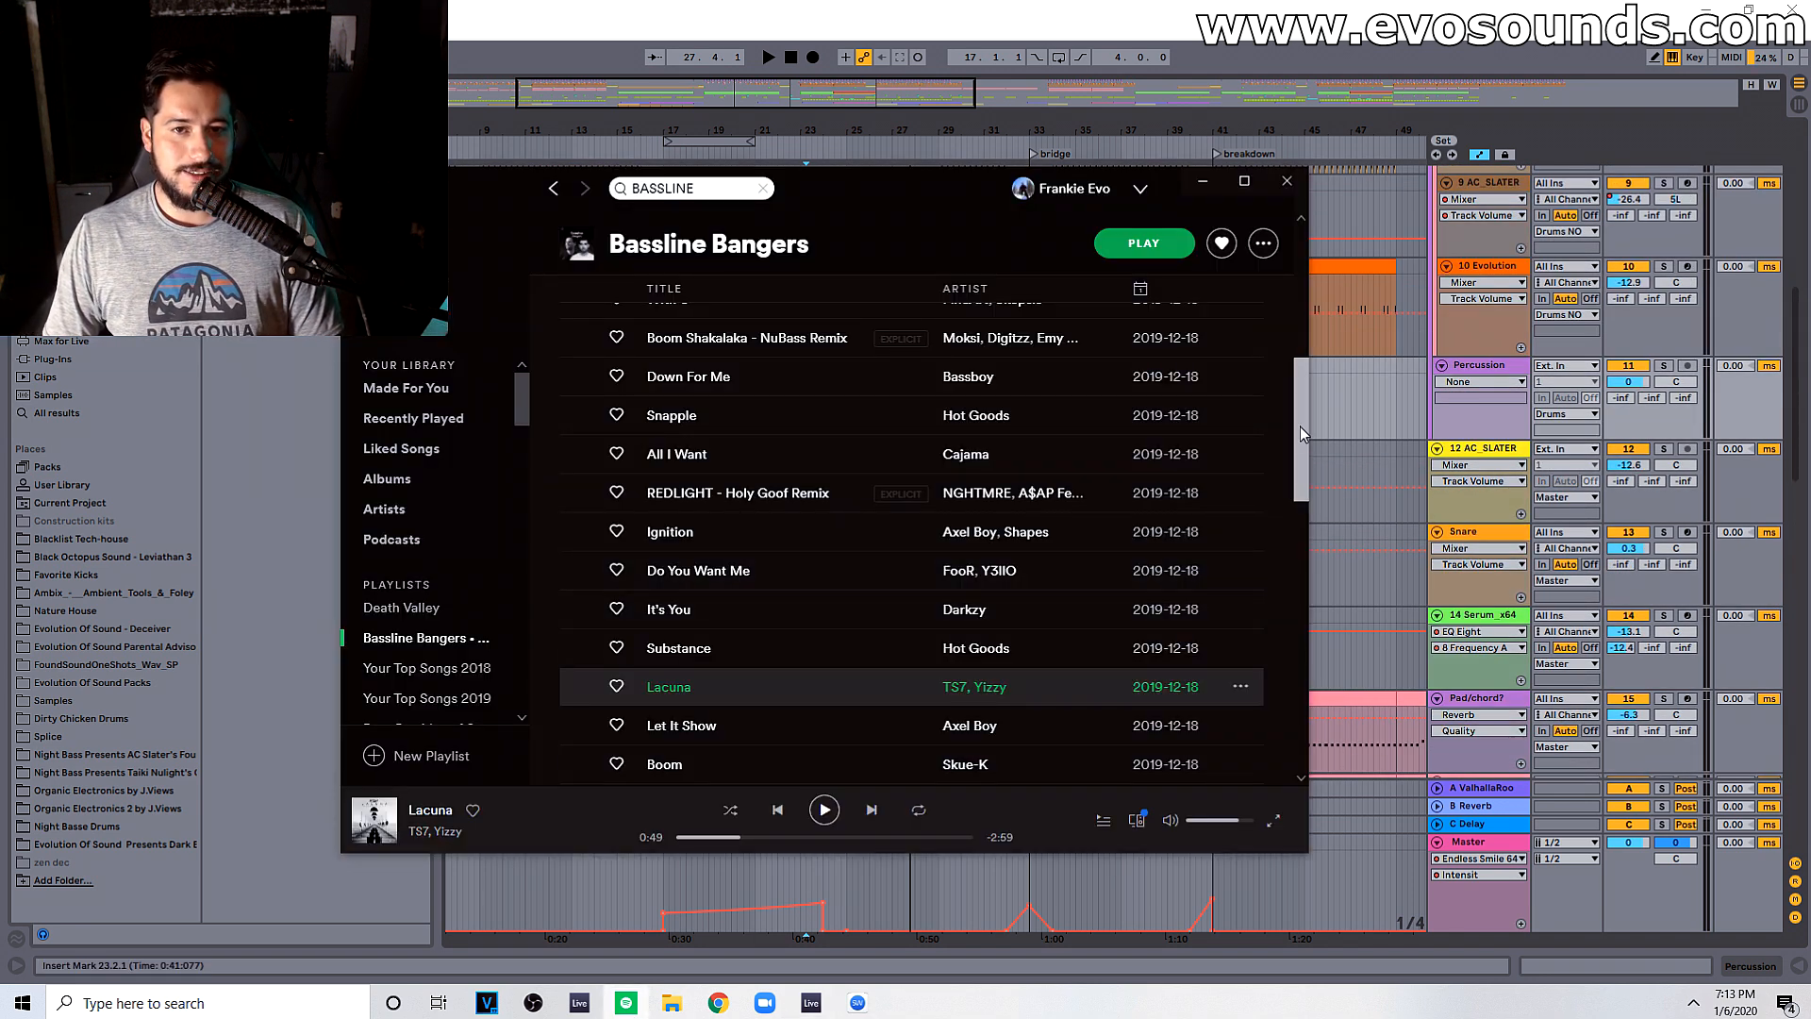
pyautogui.scroll(4, 1298, 459)
pyautogui.scroll(3, 1297, 469)
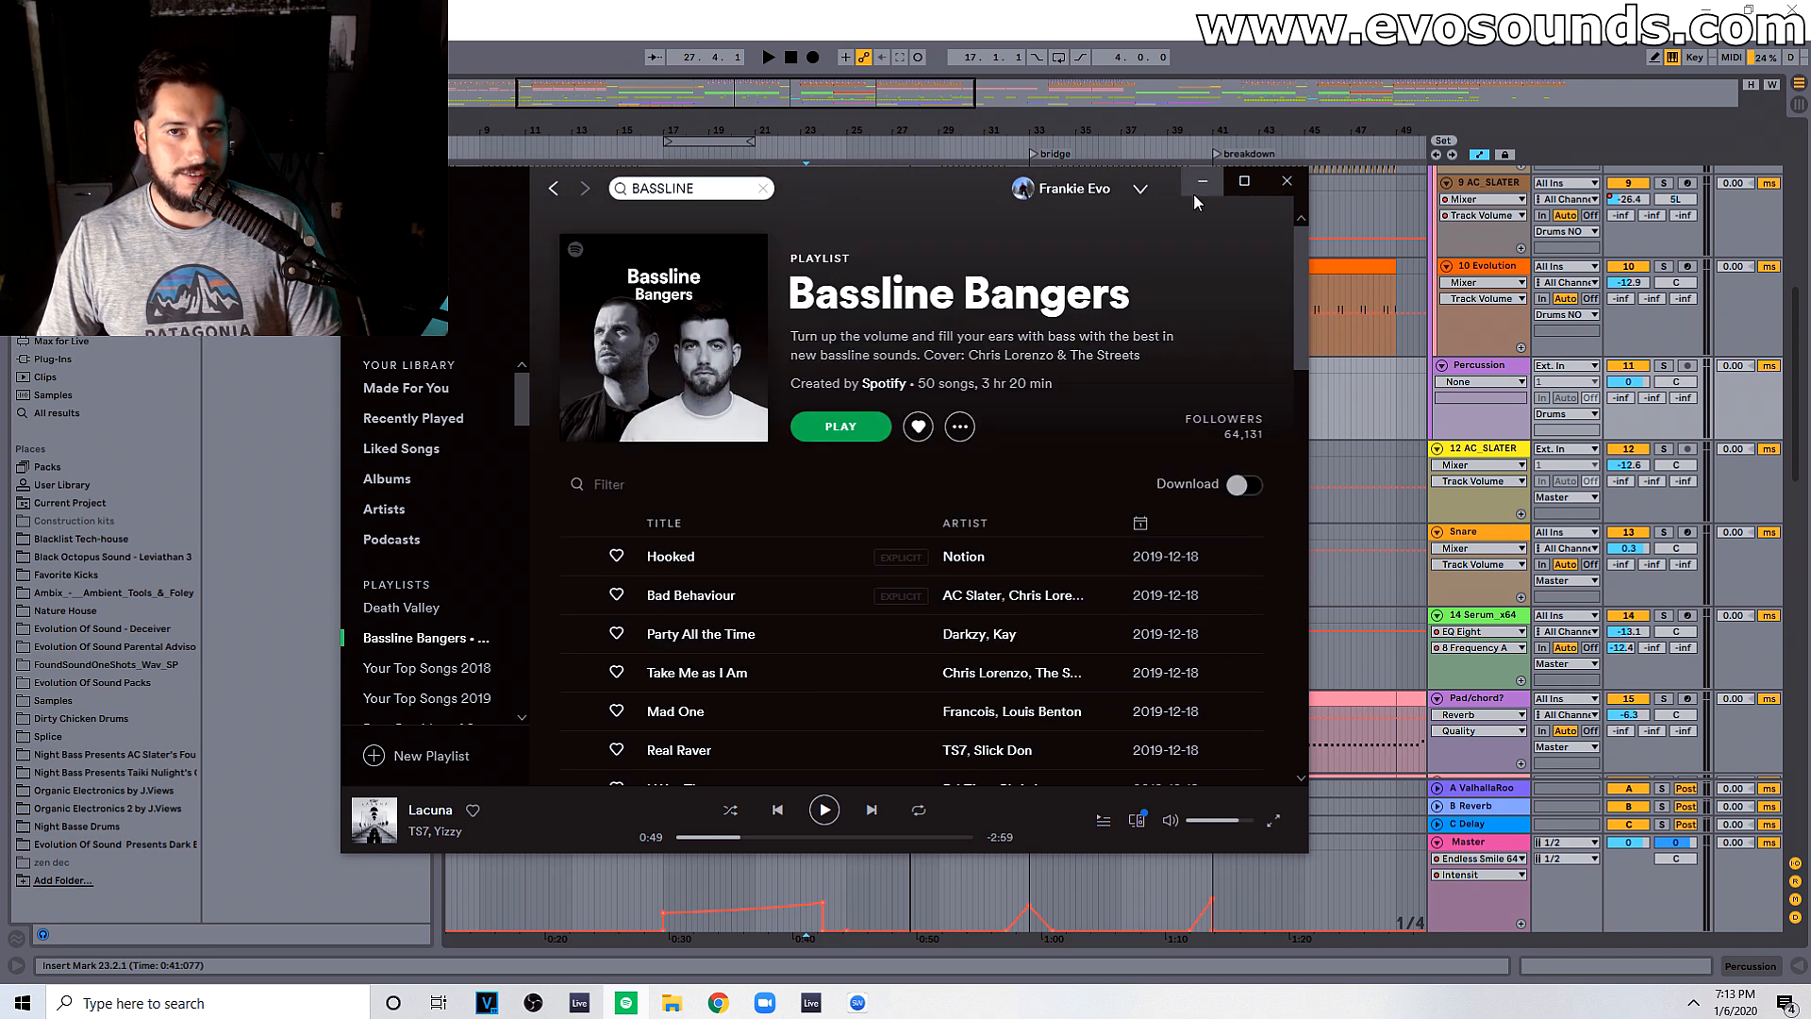
pyautogui.click(1198, 188)
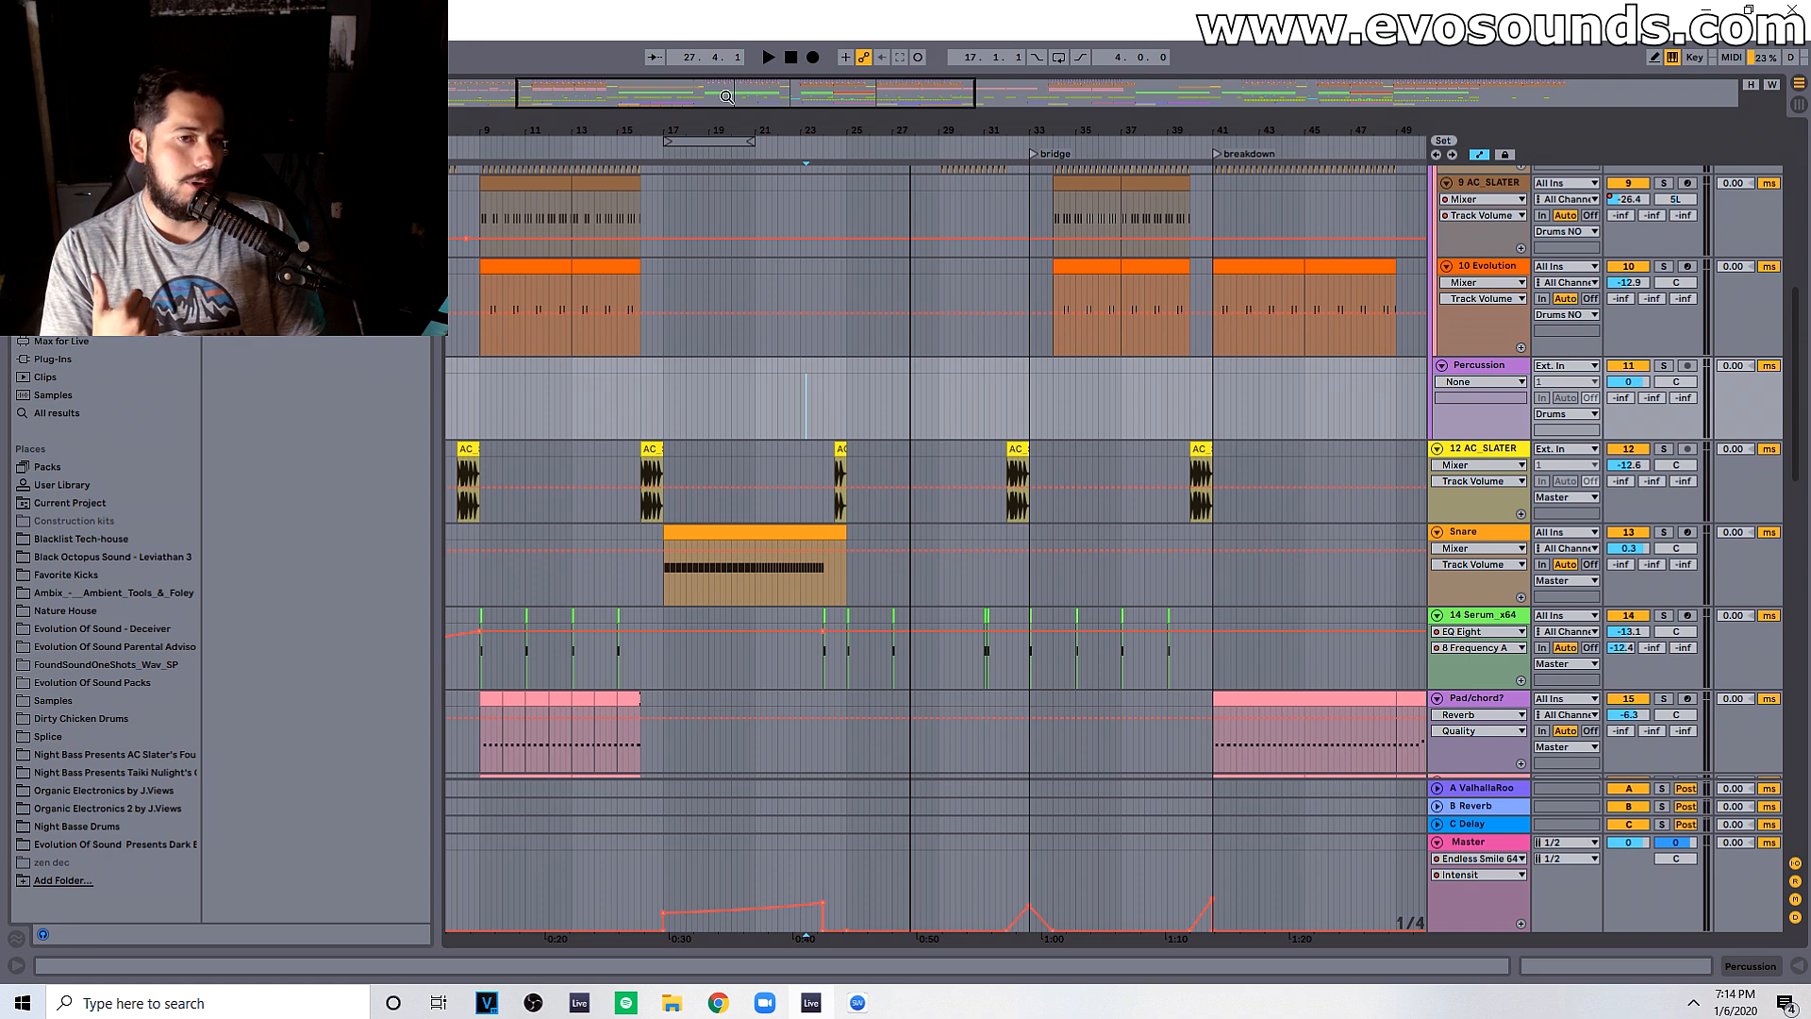
# Step: Review the wider arrangement from the intro past the breakdown, covering the drum, synth and pad tracks
pyautogui.moveTo(726, 97)
pyautogui.mouseDown()
pyautogui.moveTo(726, 123)
pyautogui.moveTo(731, 85)
pyautogui.mouseUp()
pyautogui.scroll(5, 706, 505)
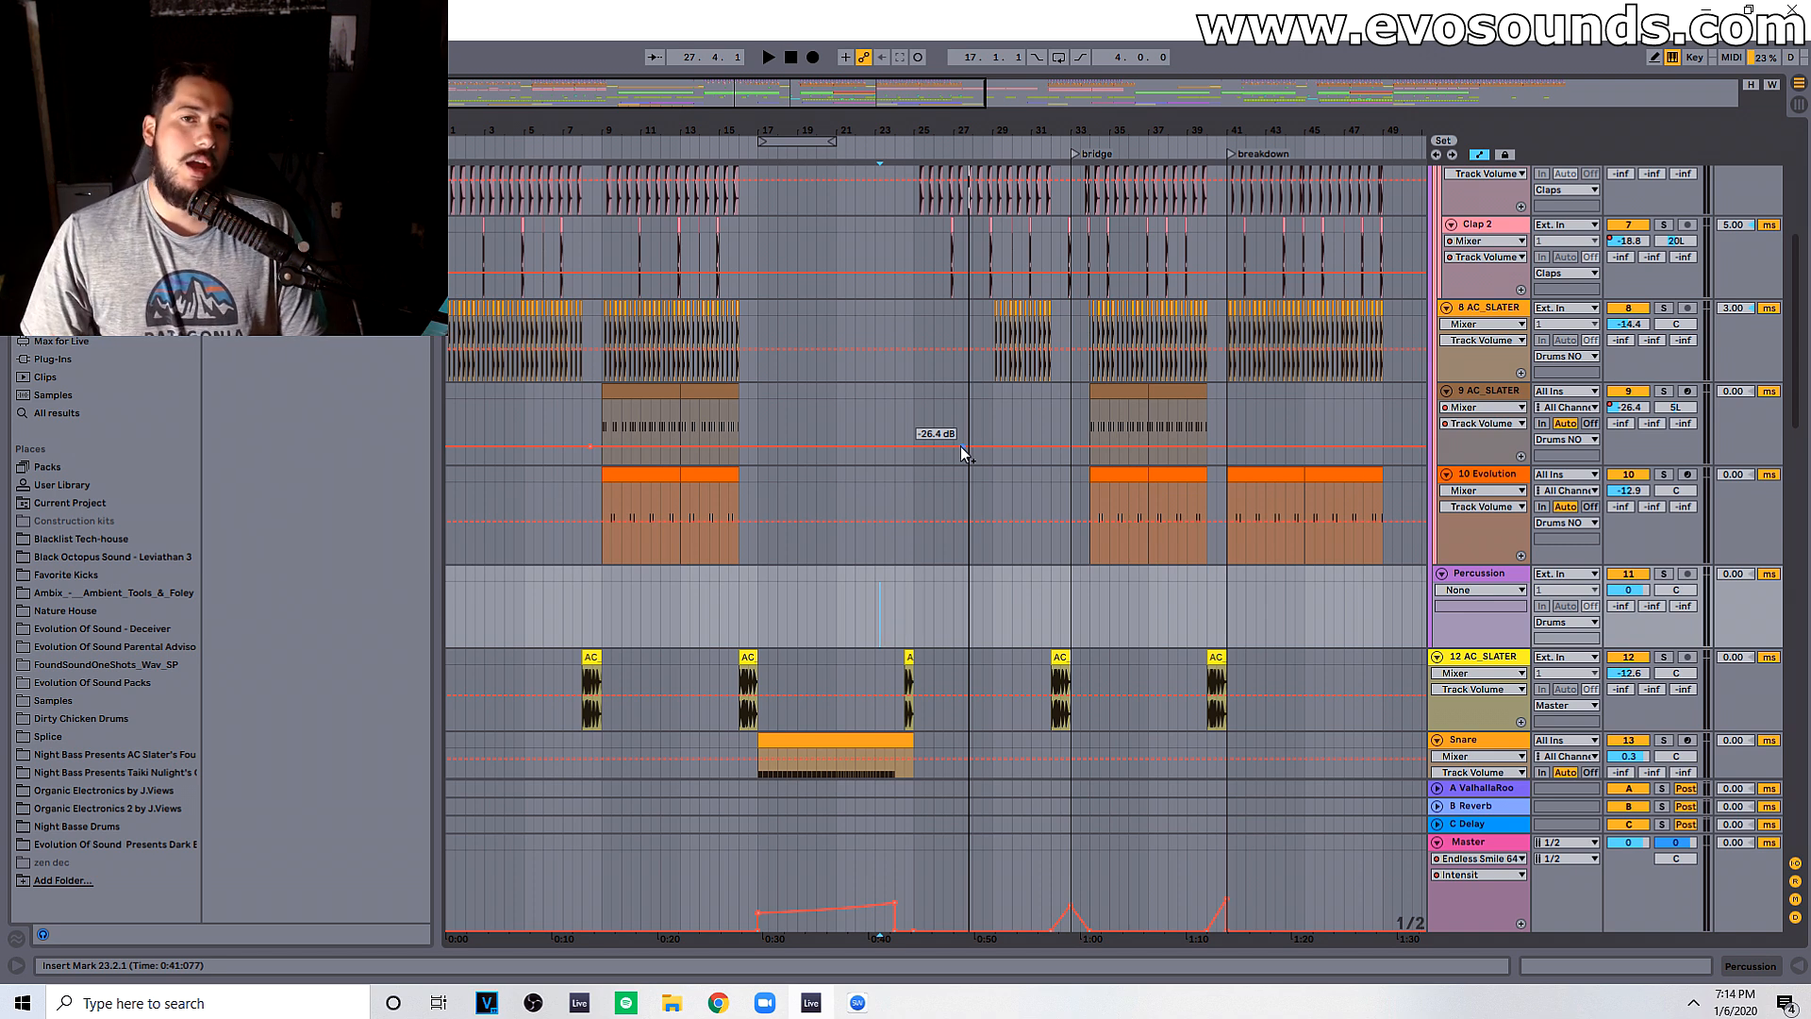
pyautogui.moveTo(713, 131); pyautogui.dragTo(713, 94)
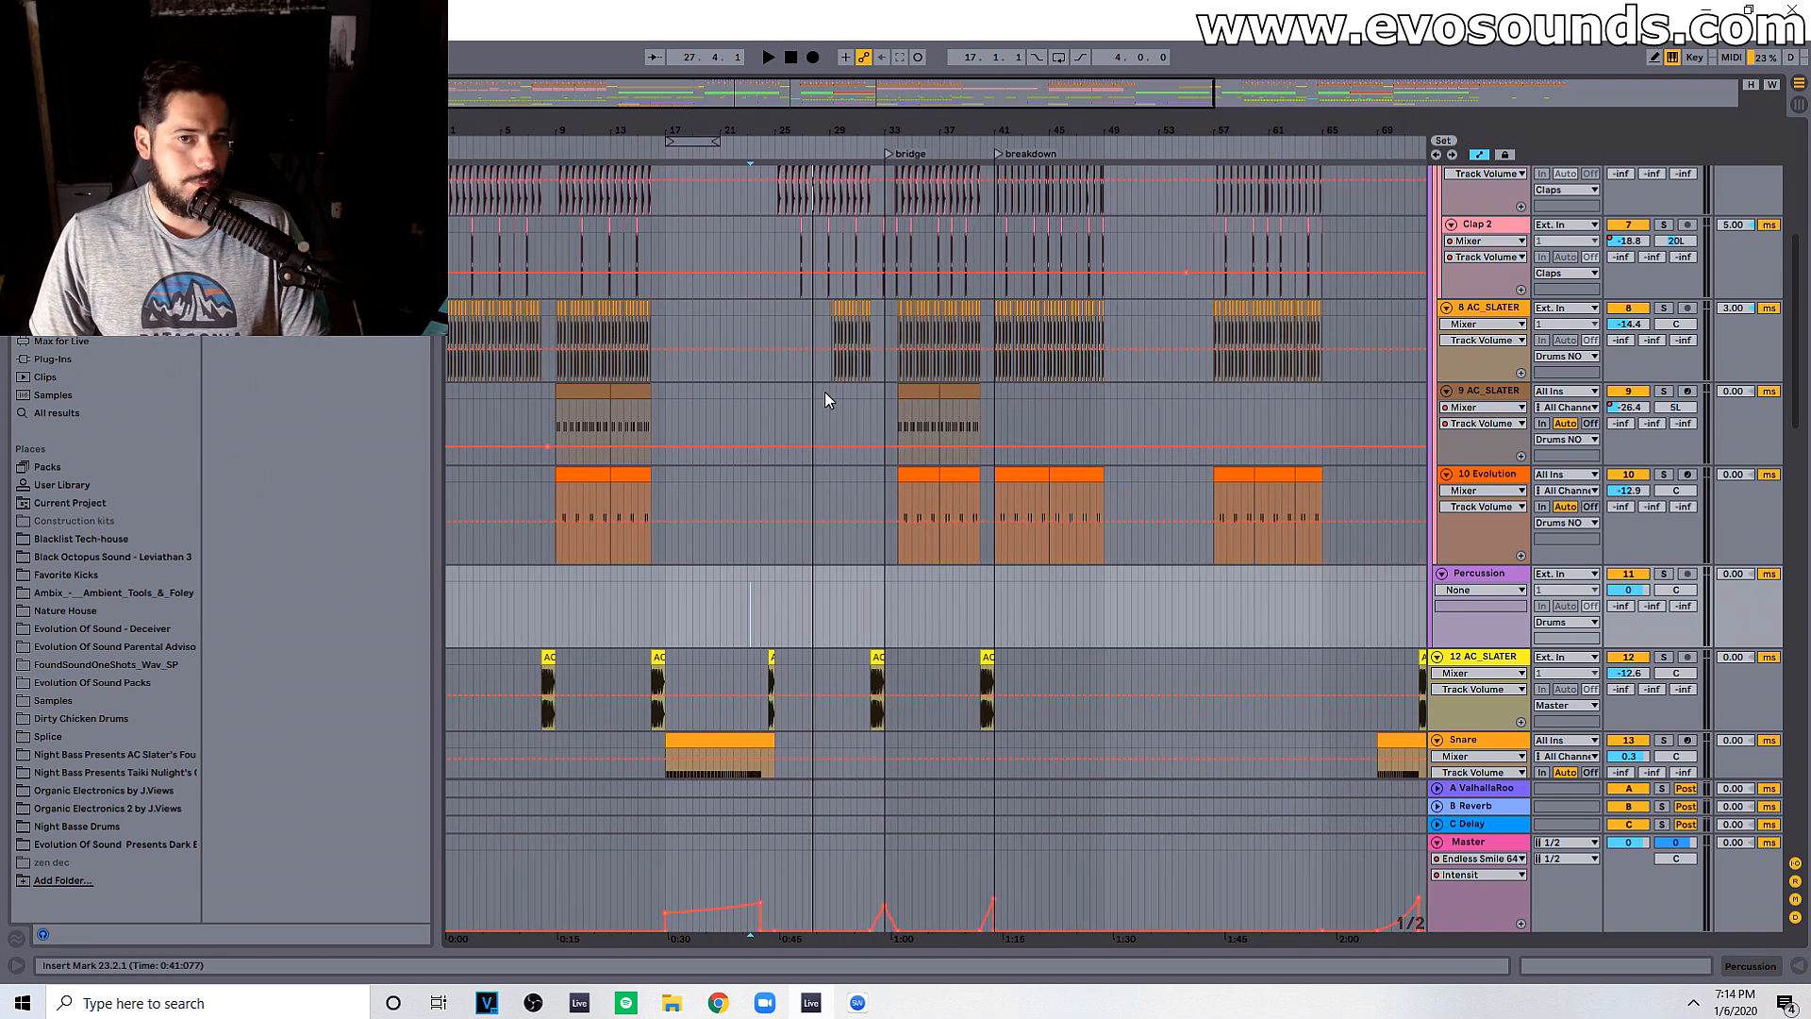
pyautogui.scroll(-10, 843, 408)
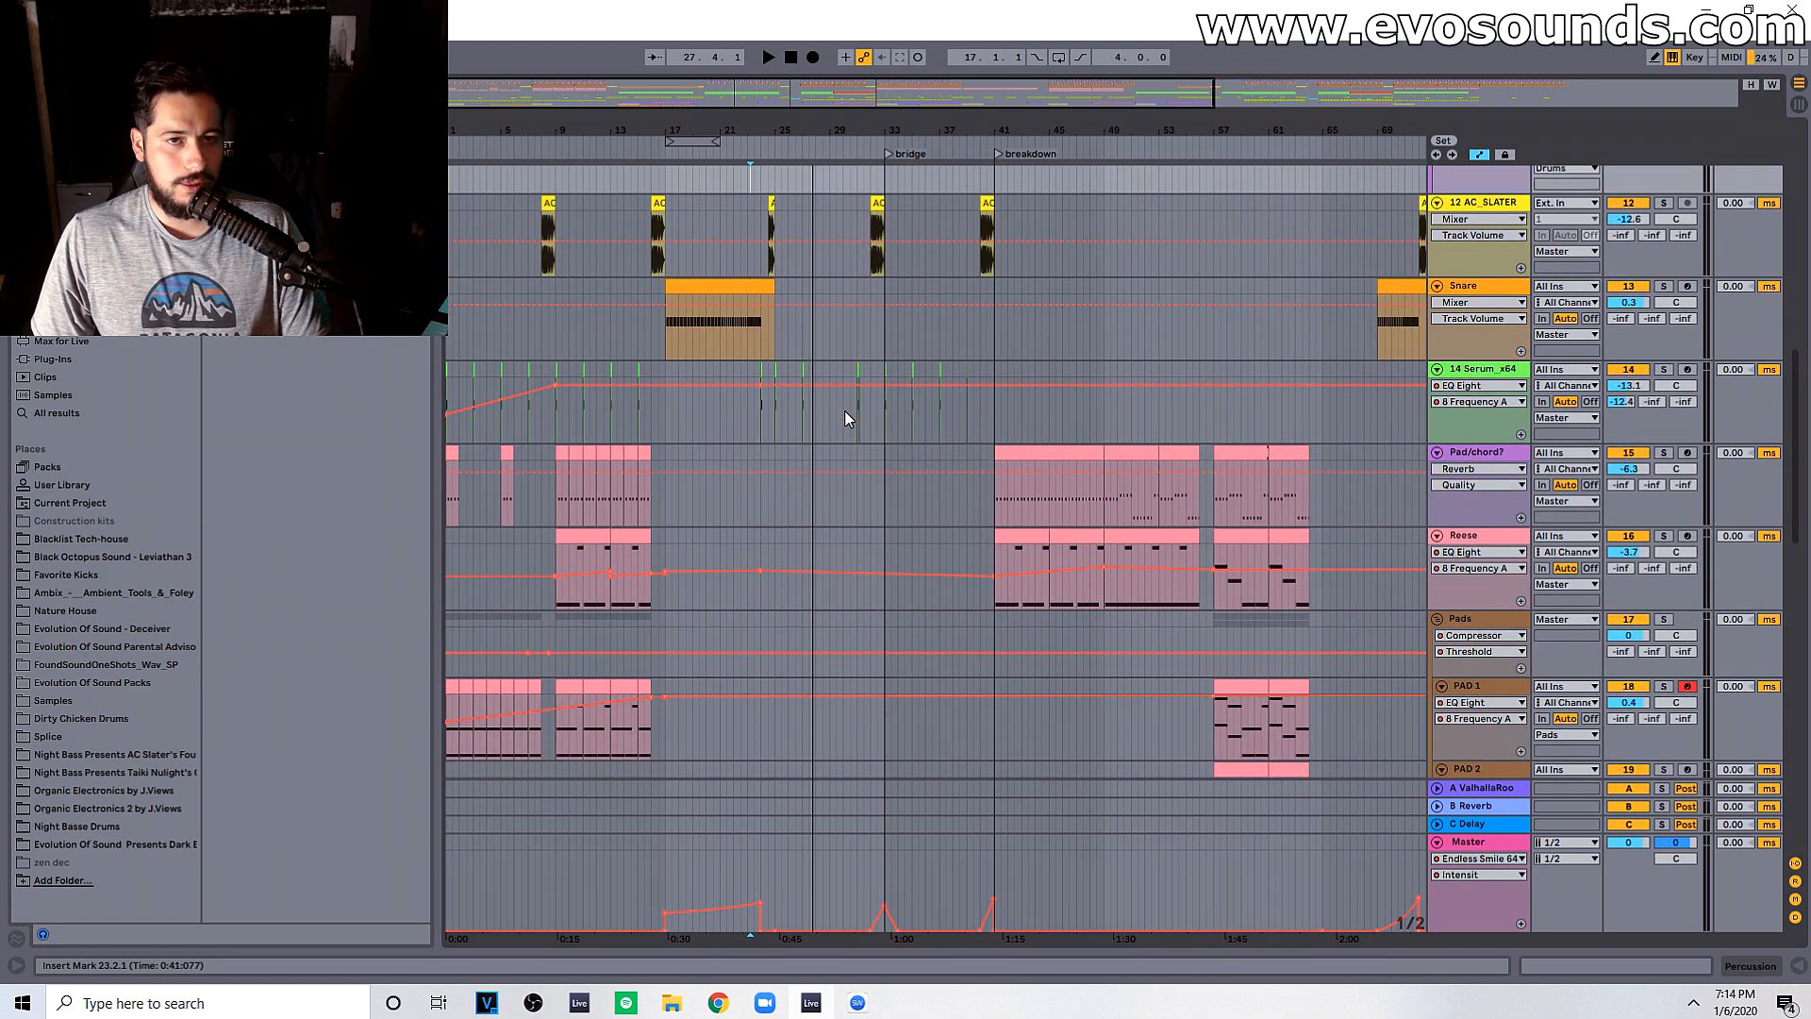
pyautogui.scroll(-2, 845, 411)
pyautogui.scroll(5, 845, 410)
pyautogui.moveTo(829, 131)
pyautogui.mouseDown()
pyautogui.moveTo(829, 161)
pyautogui.moveTo(829, 113)
pyautogui.mouseUp()
pyautogui.scroll(5, 870, 316)
pyautogui.scroll(11, 873, 315)
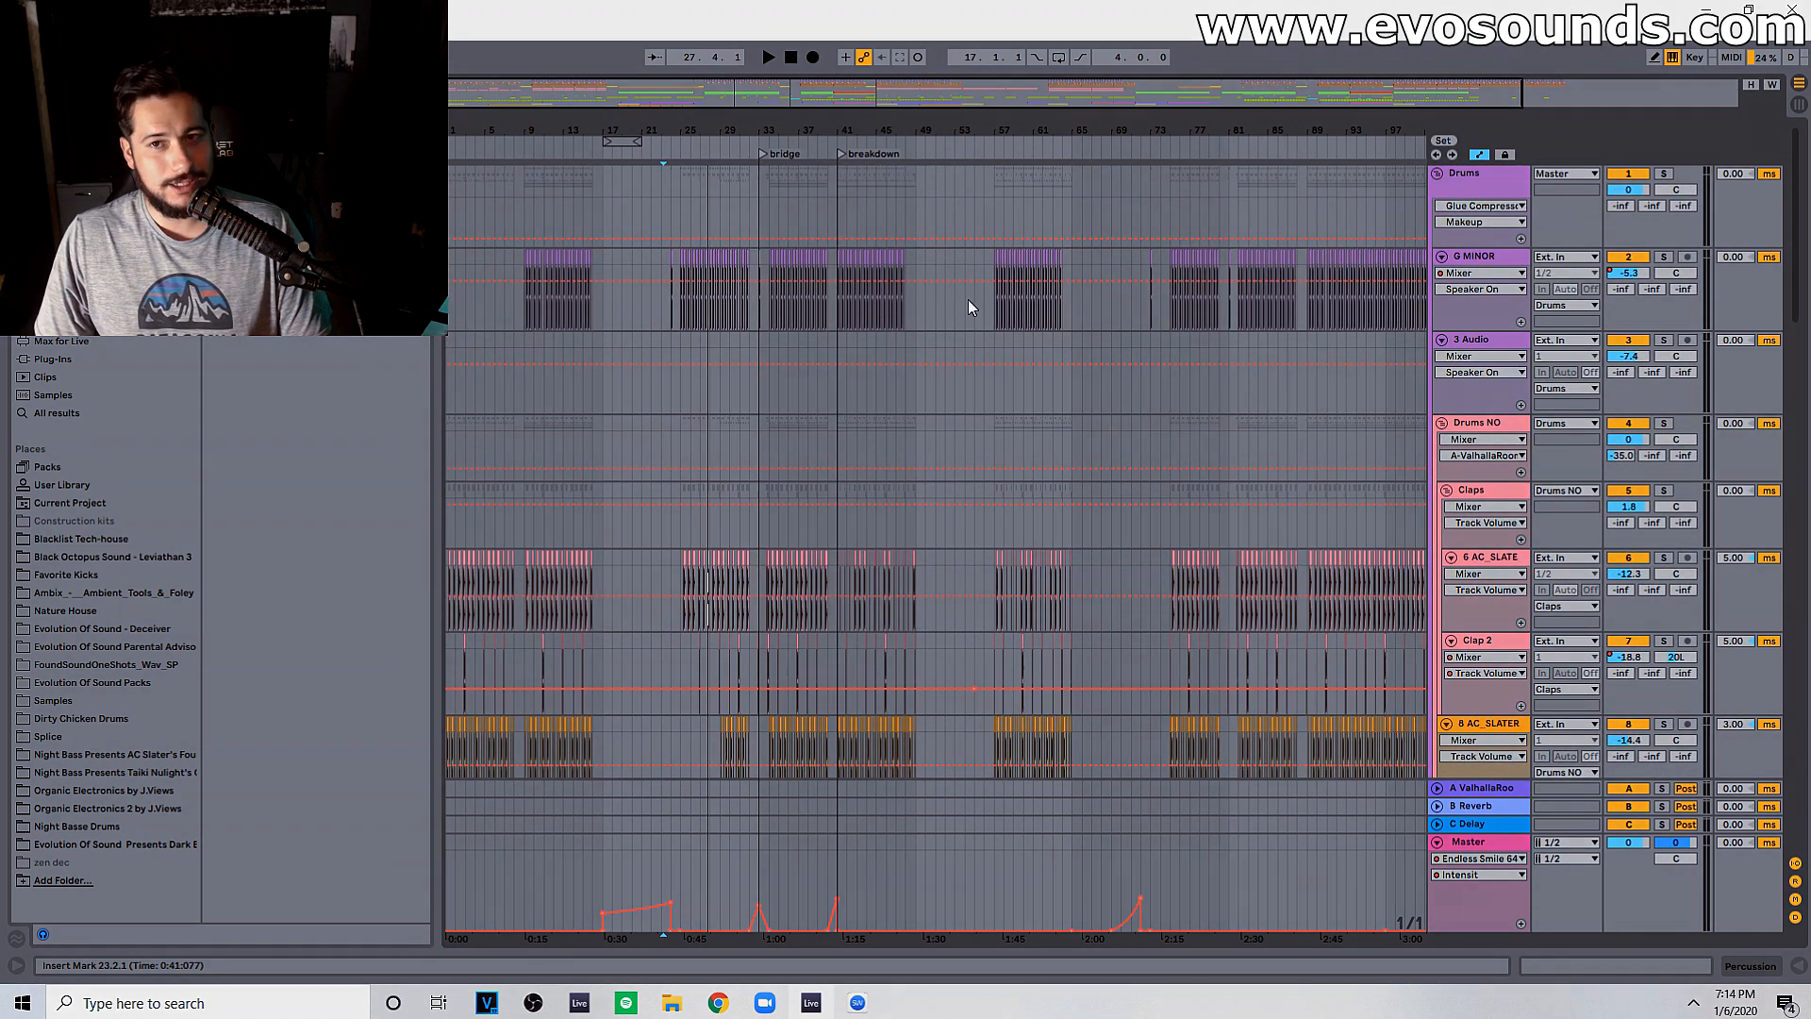
# Step: Collapse the Drums group and review the remaining tracks down to the Crowd track
pyautogui.click(1436, 173)
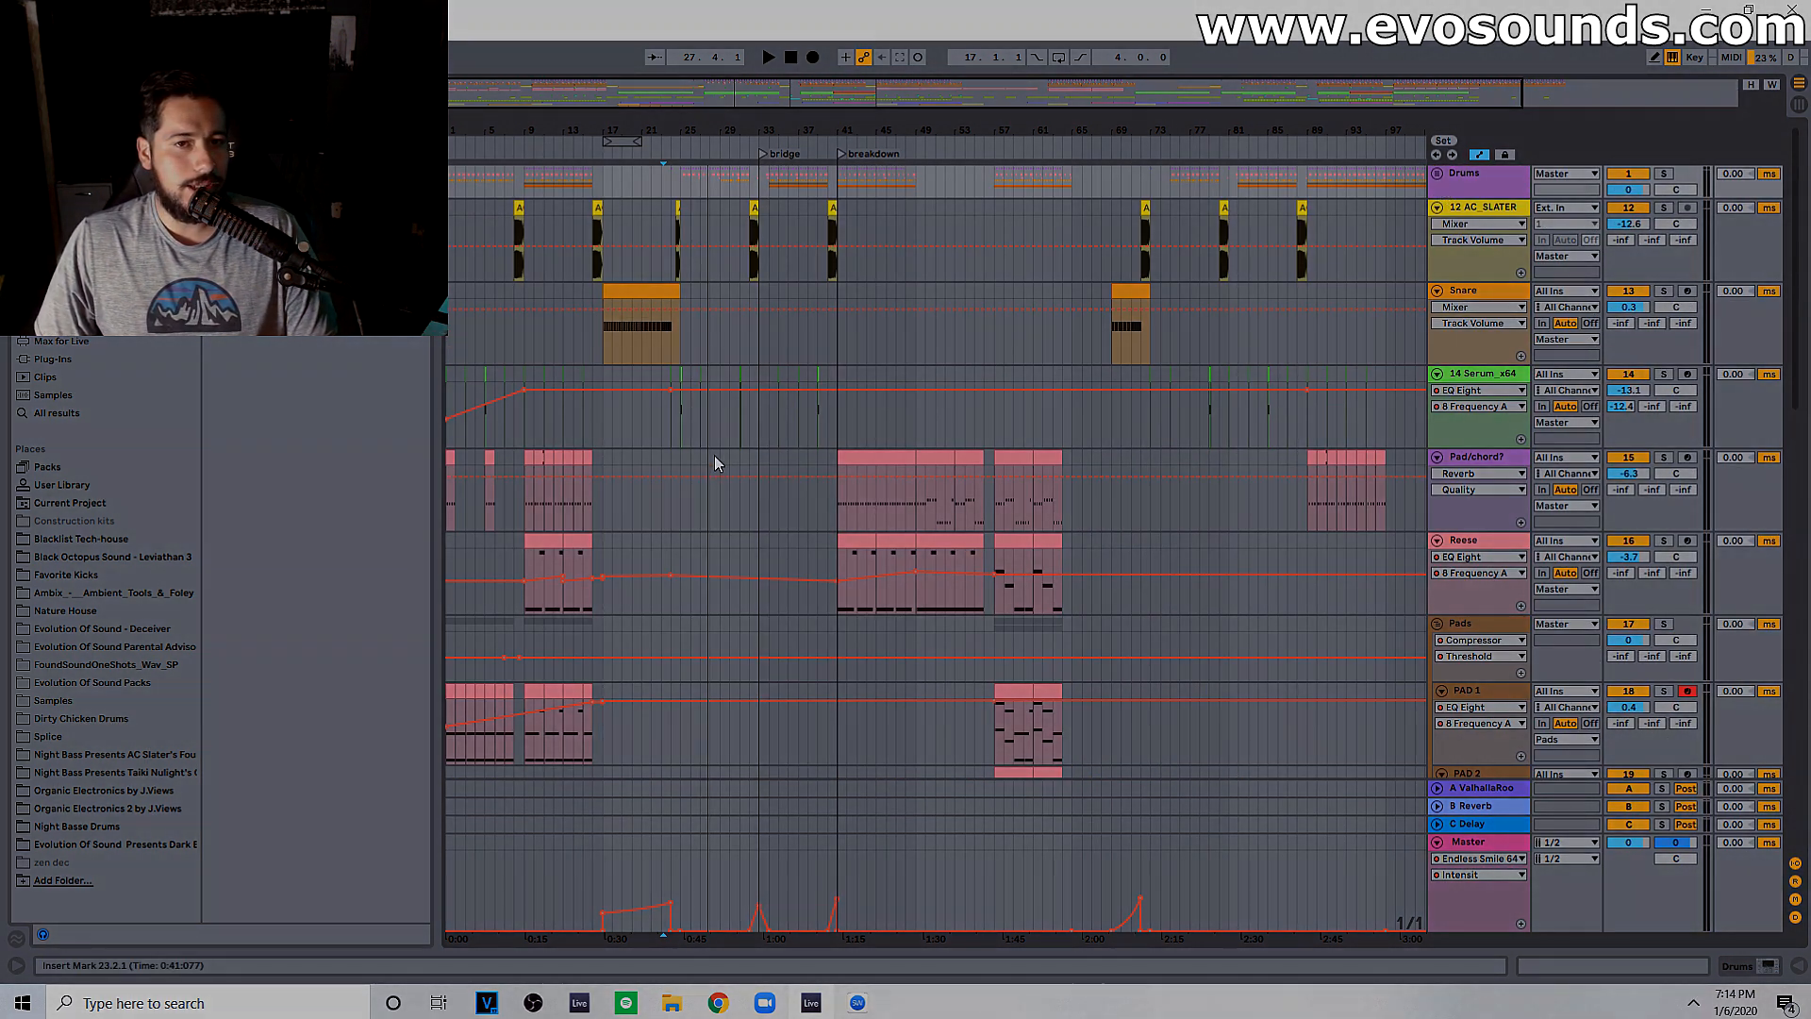
pyautogui.scroll(-12, 714, 462)
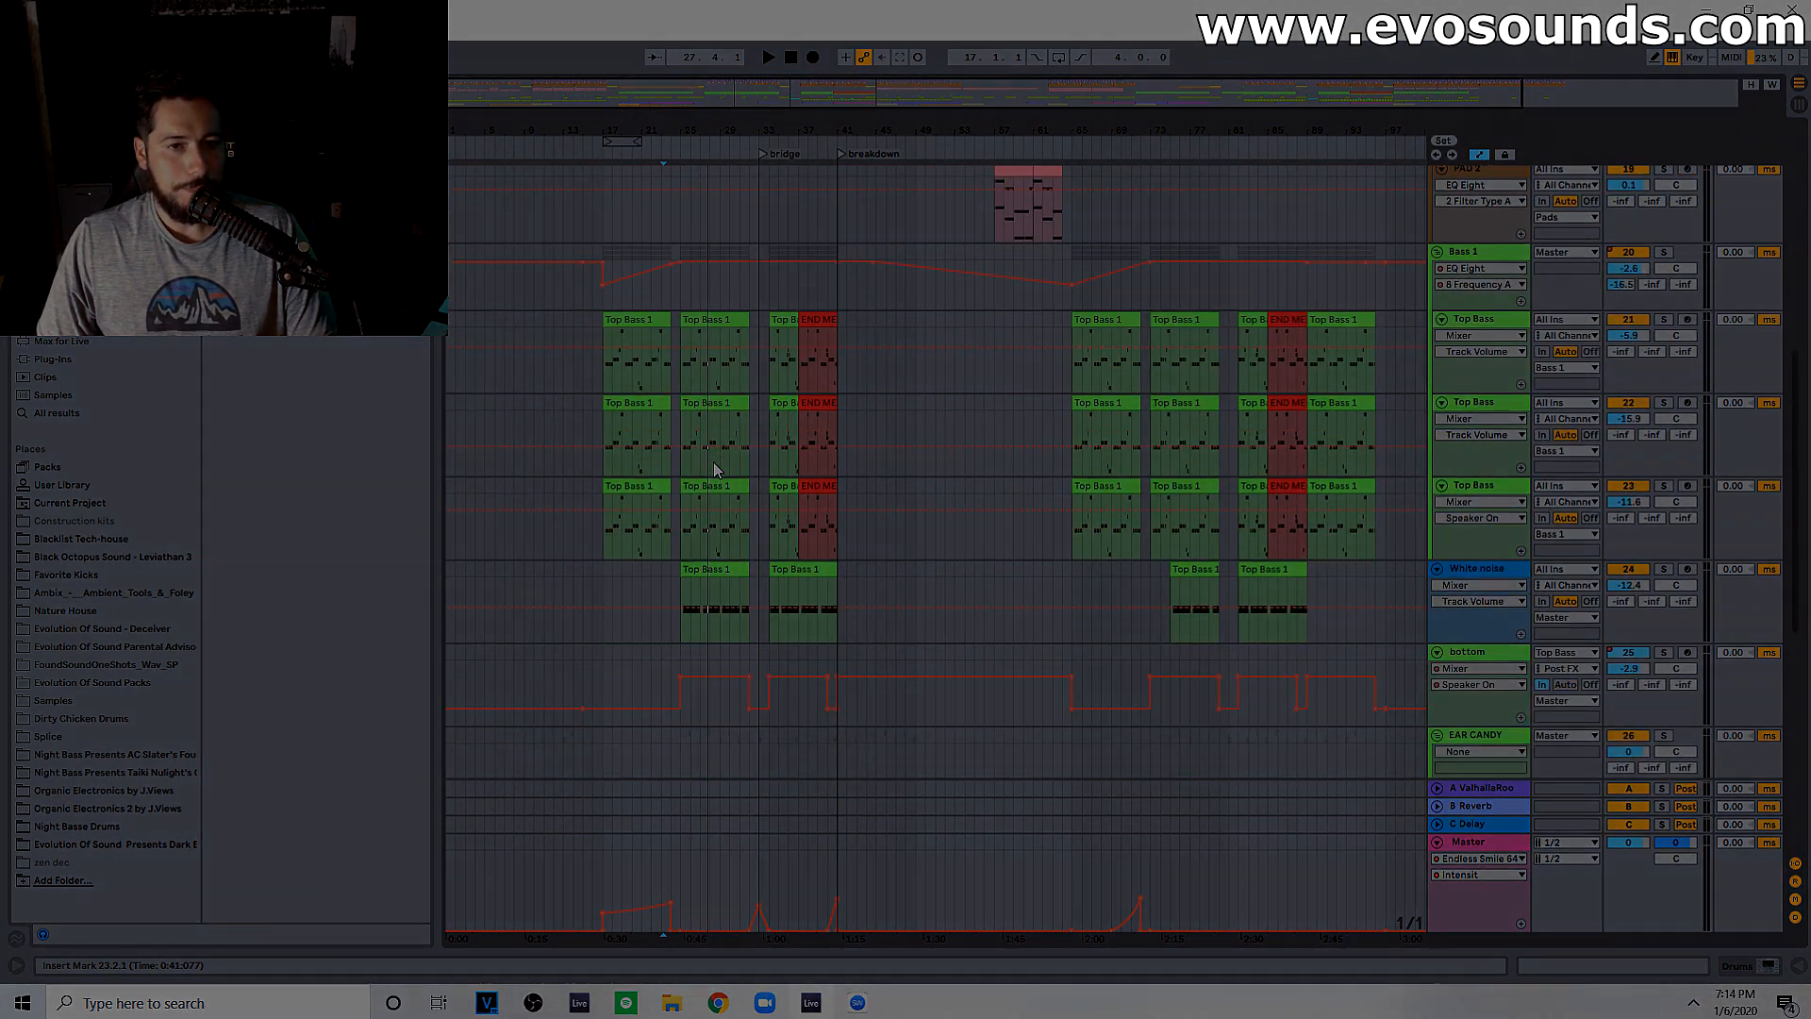
pyautogui.scroll(-9, 714, 468)
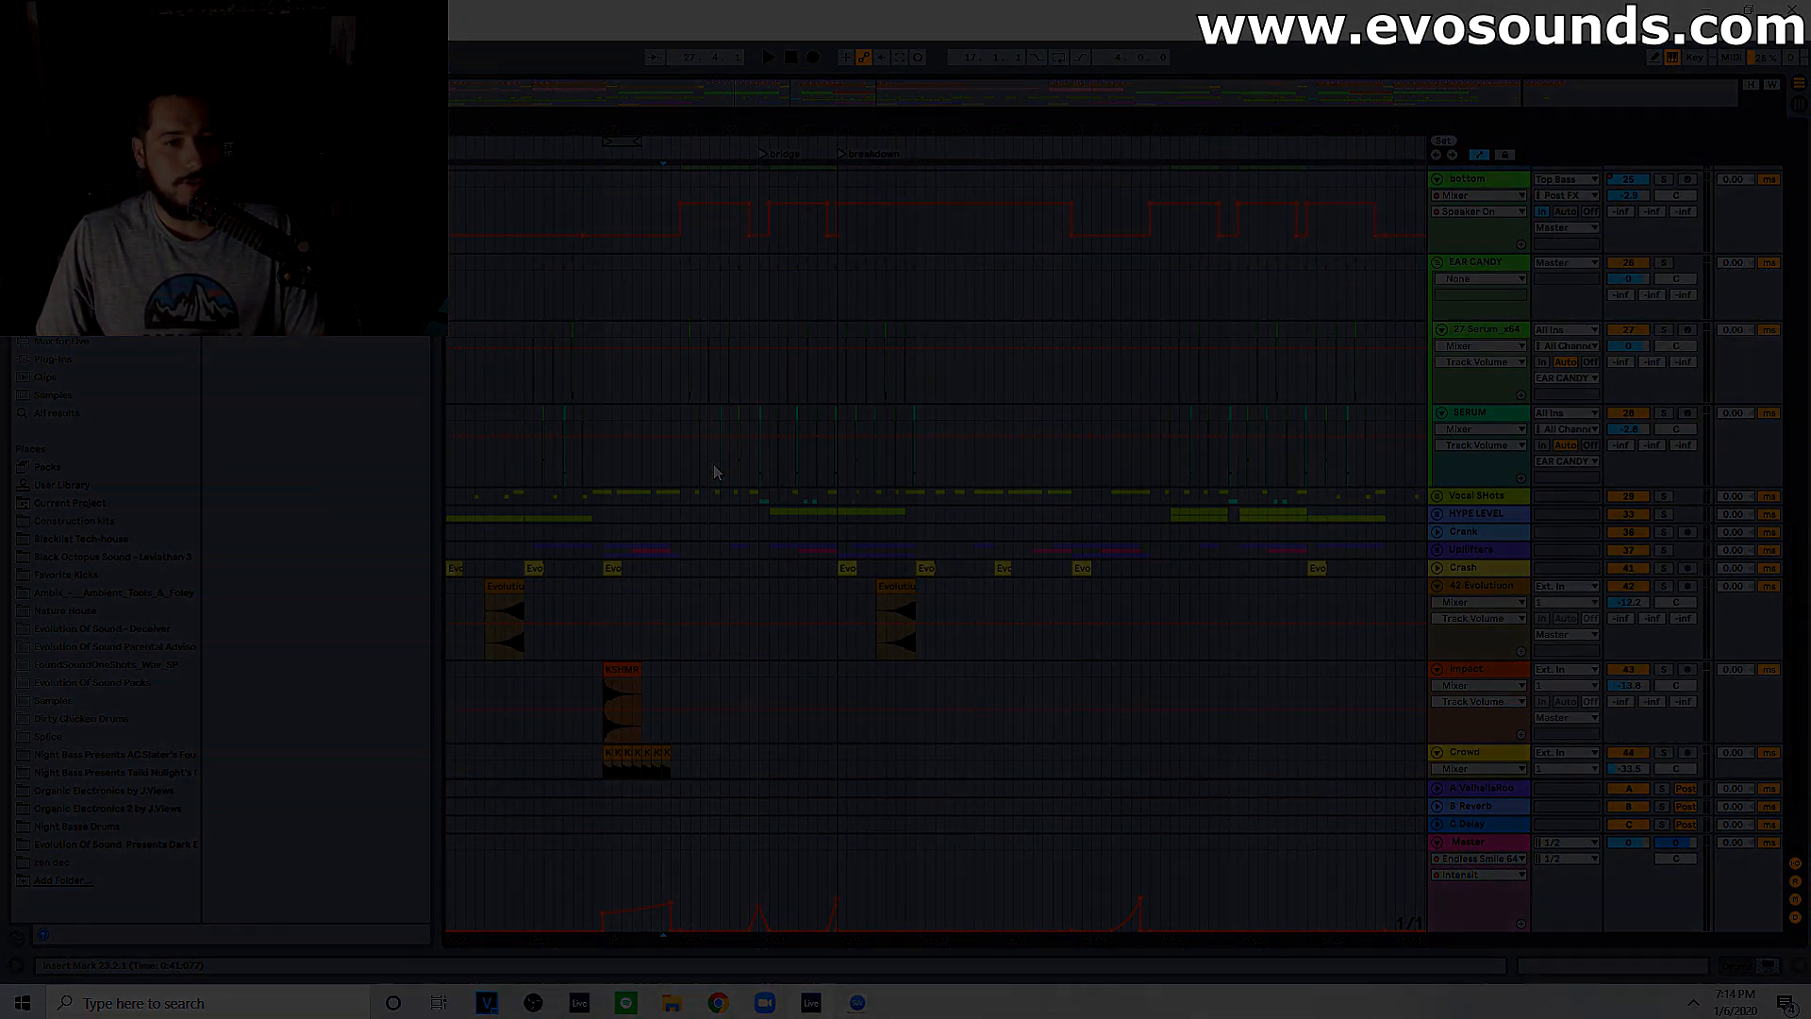